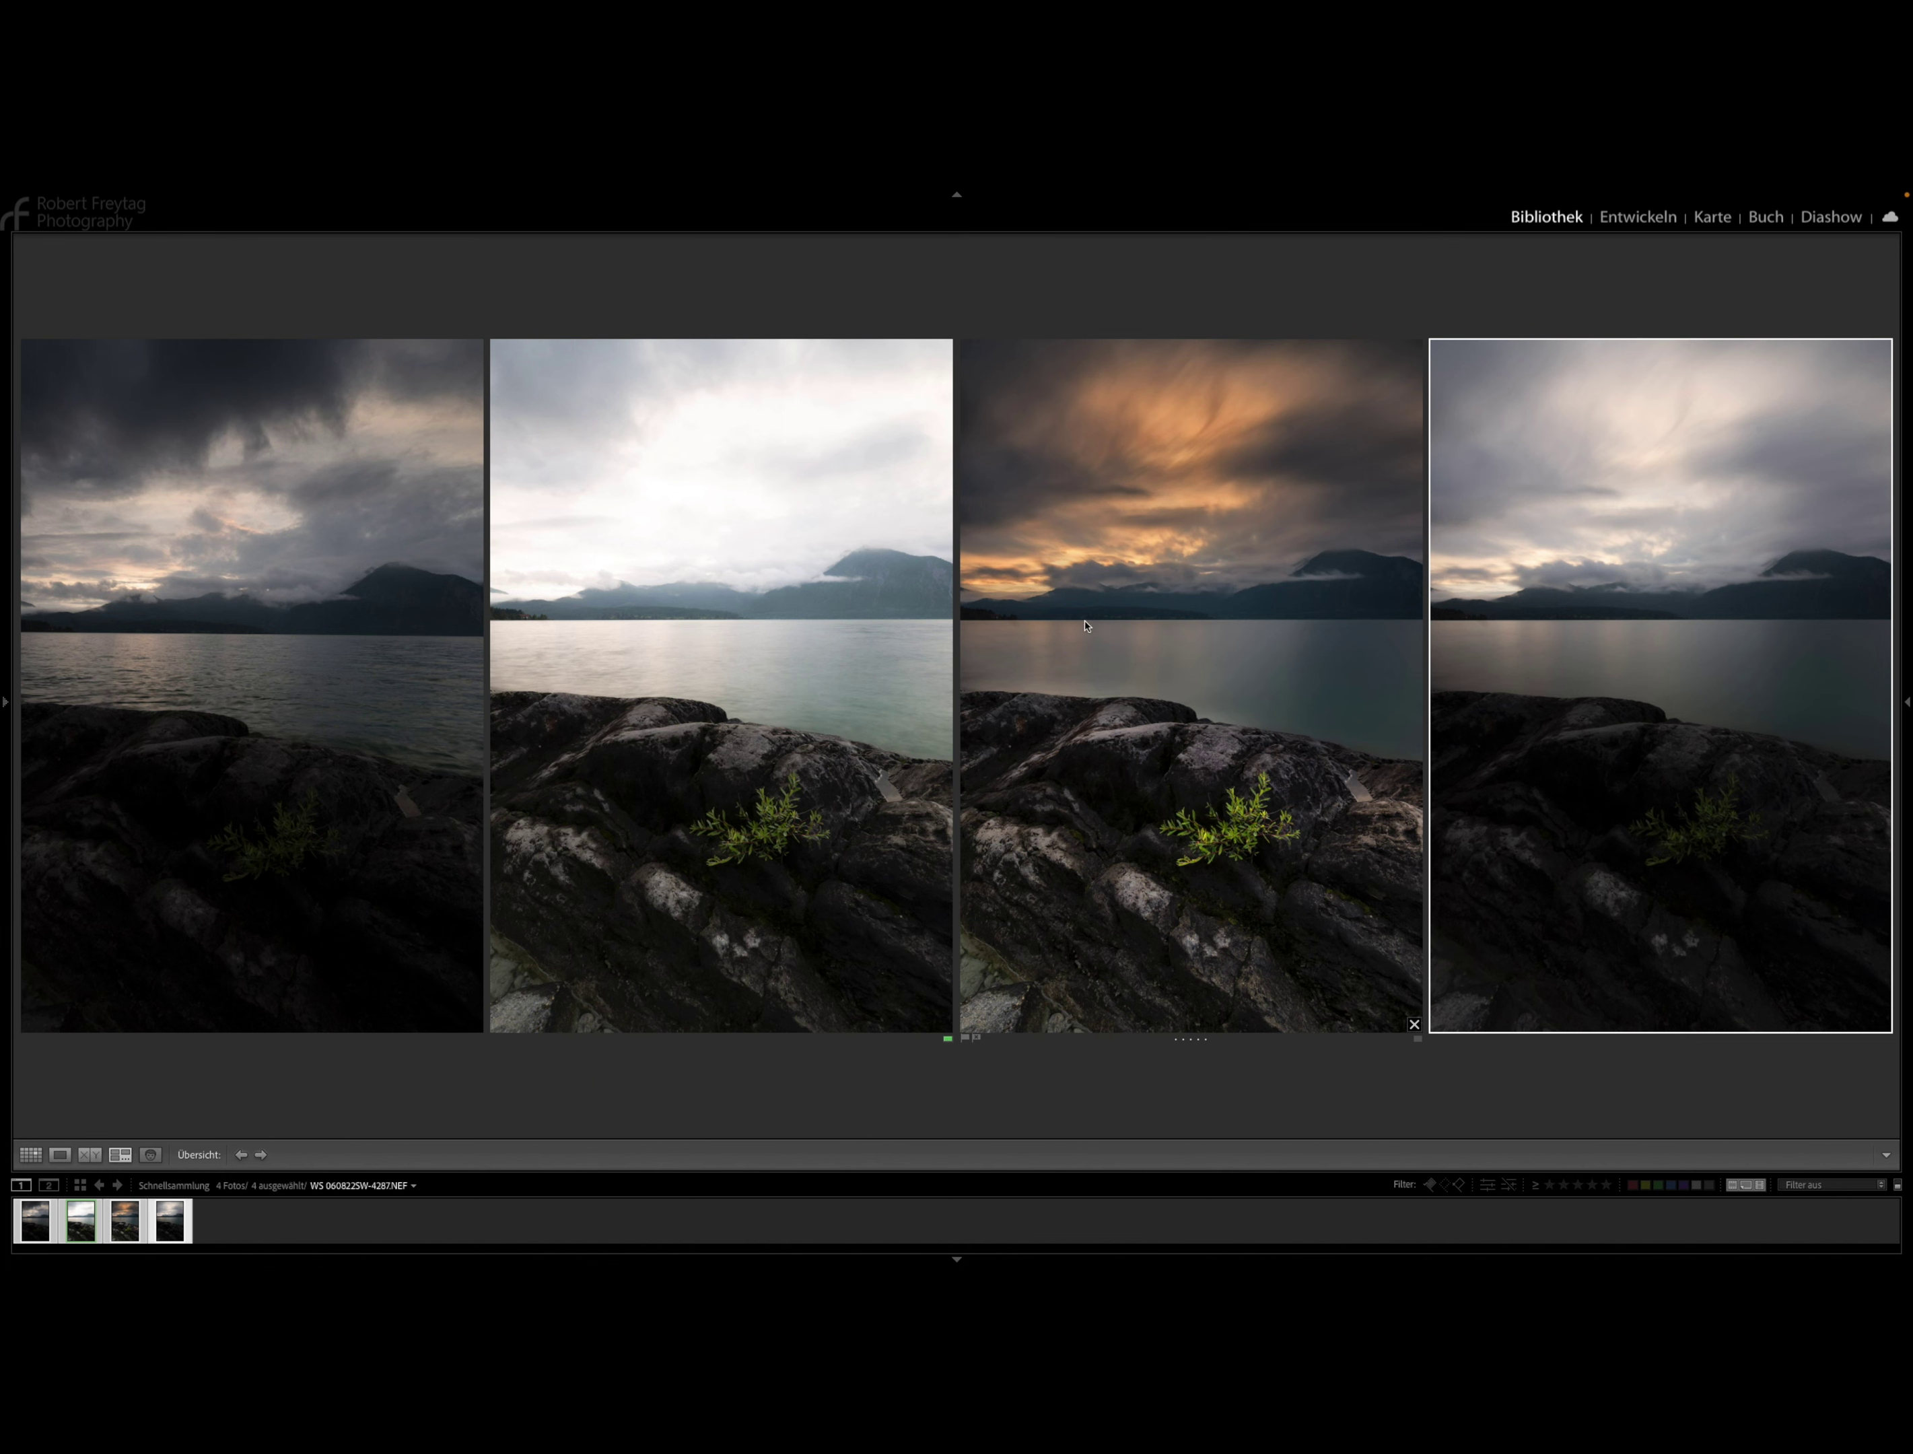
Open the dark stormy photo WS 060822SW-4283.NEF by itself in the Develop module.
{"action": "left_click", "coordinate": [383, 673]}
{"action": "double_click", "coordinate": [383, 673]}
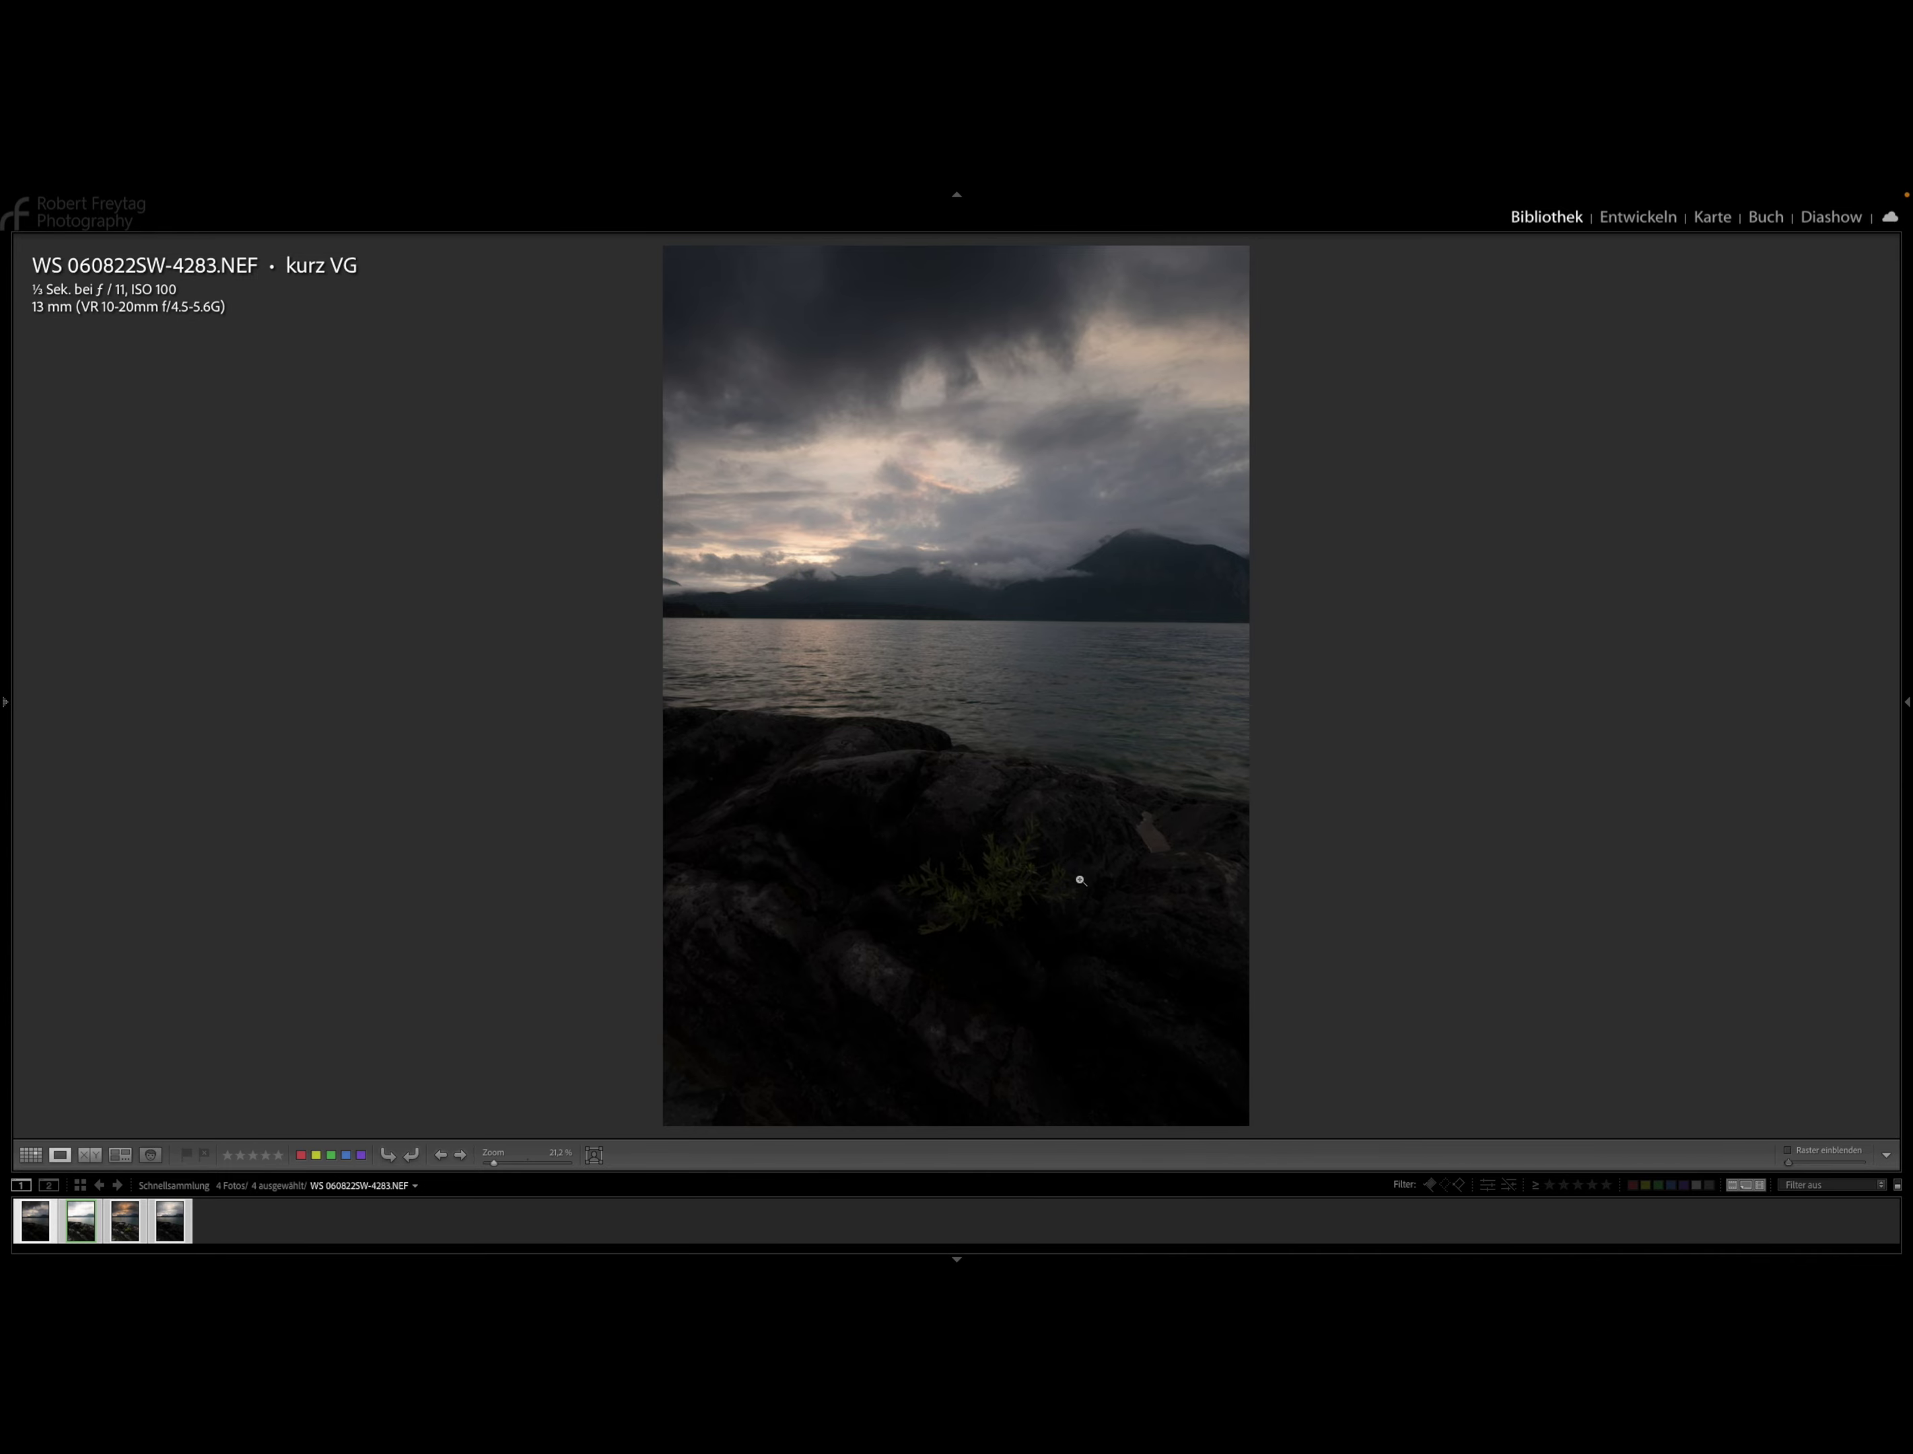
{"action": "key", "text": "d"}
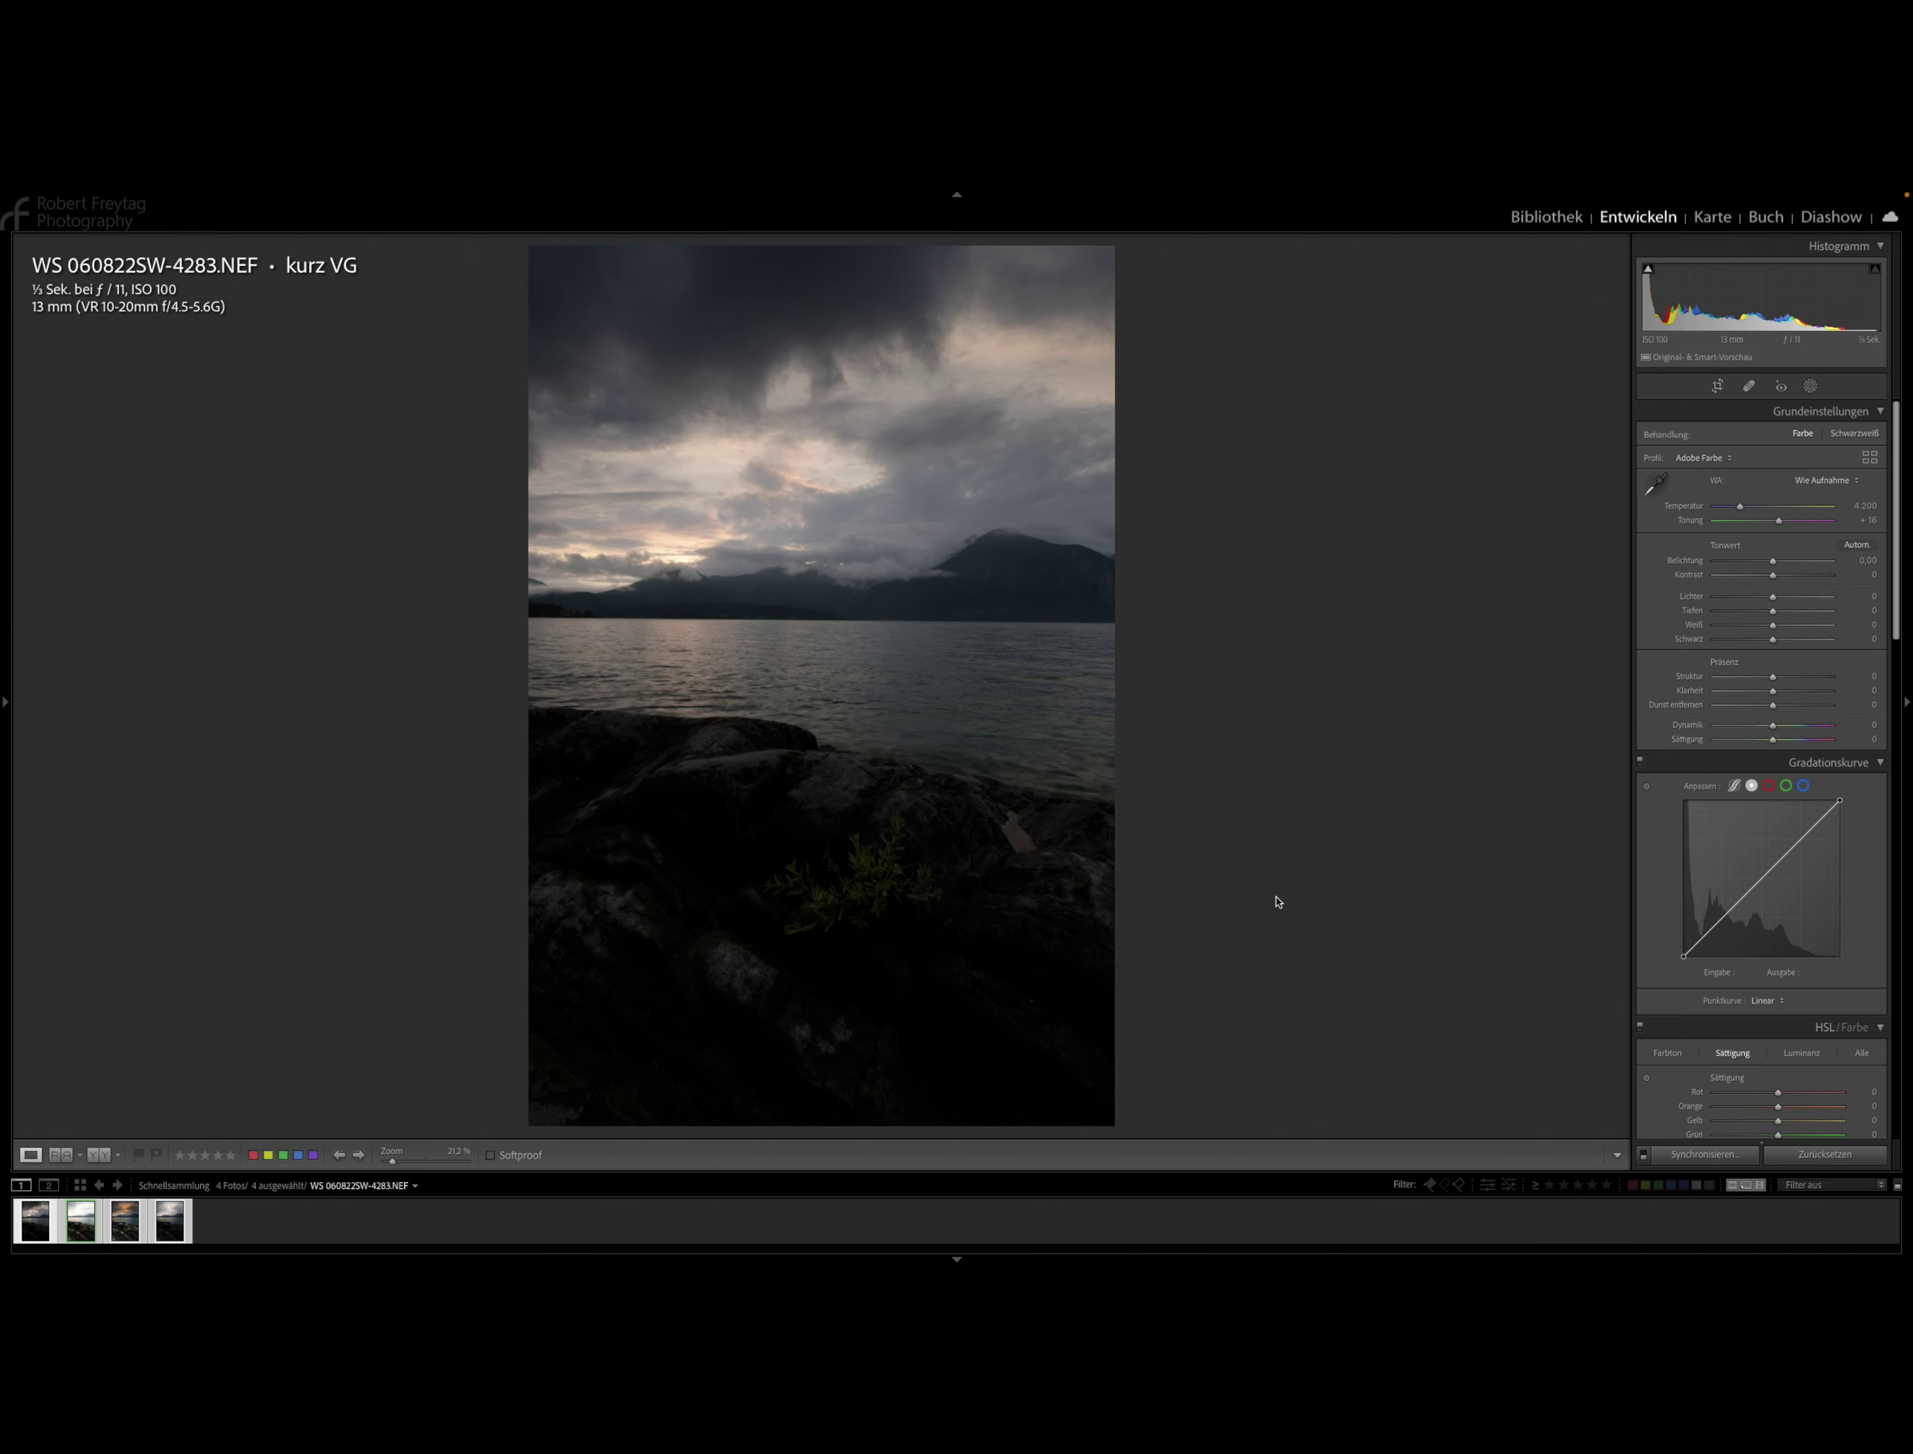
Give photo 4283 Exposure +1.50 and Shadows +70, then load photo 4284.
{"action": "mouse_move", "coordinate": [1772, 561]}
{"action": "left_mouse_down"}
{"action": "mouse_move", "coordinate": [1791, 564]}
{"action": "mouse_move", "coordinate": [1777, 611]}
{"action": "mouse_move", "coordinate": [1812, 610]}
{"action": "left_mouse_up"}
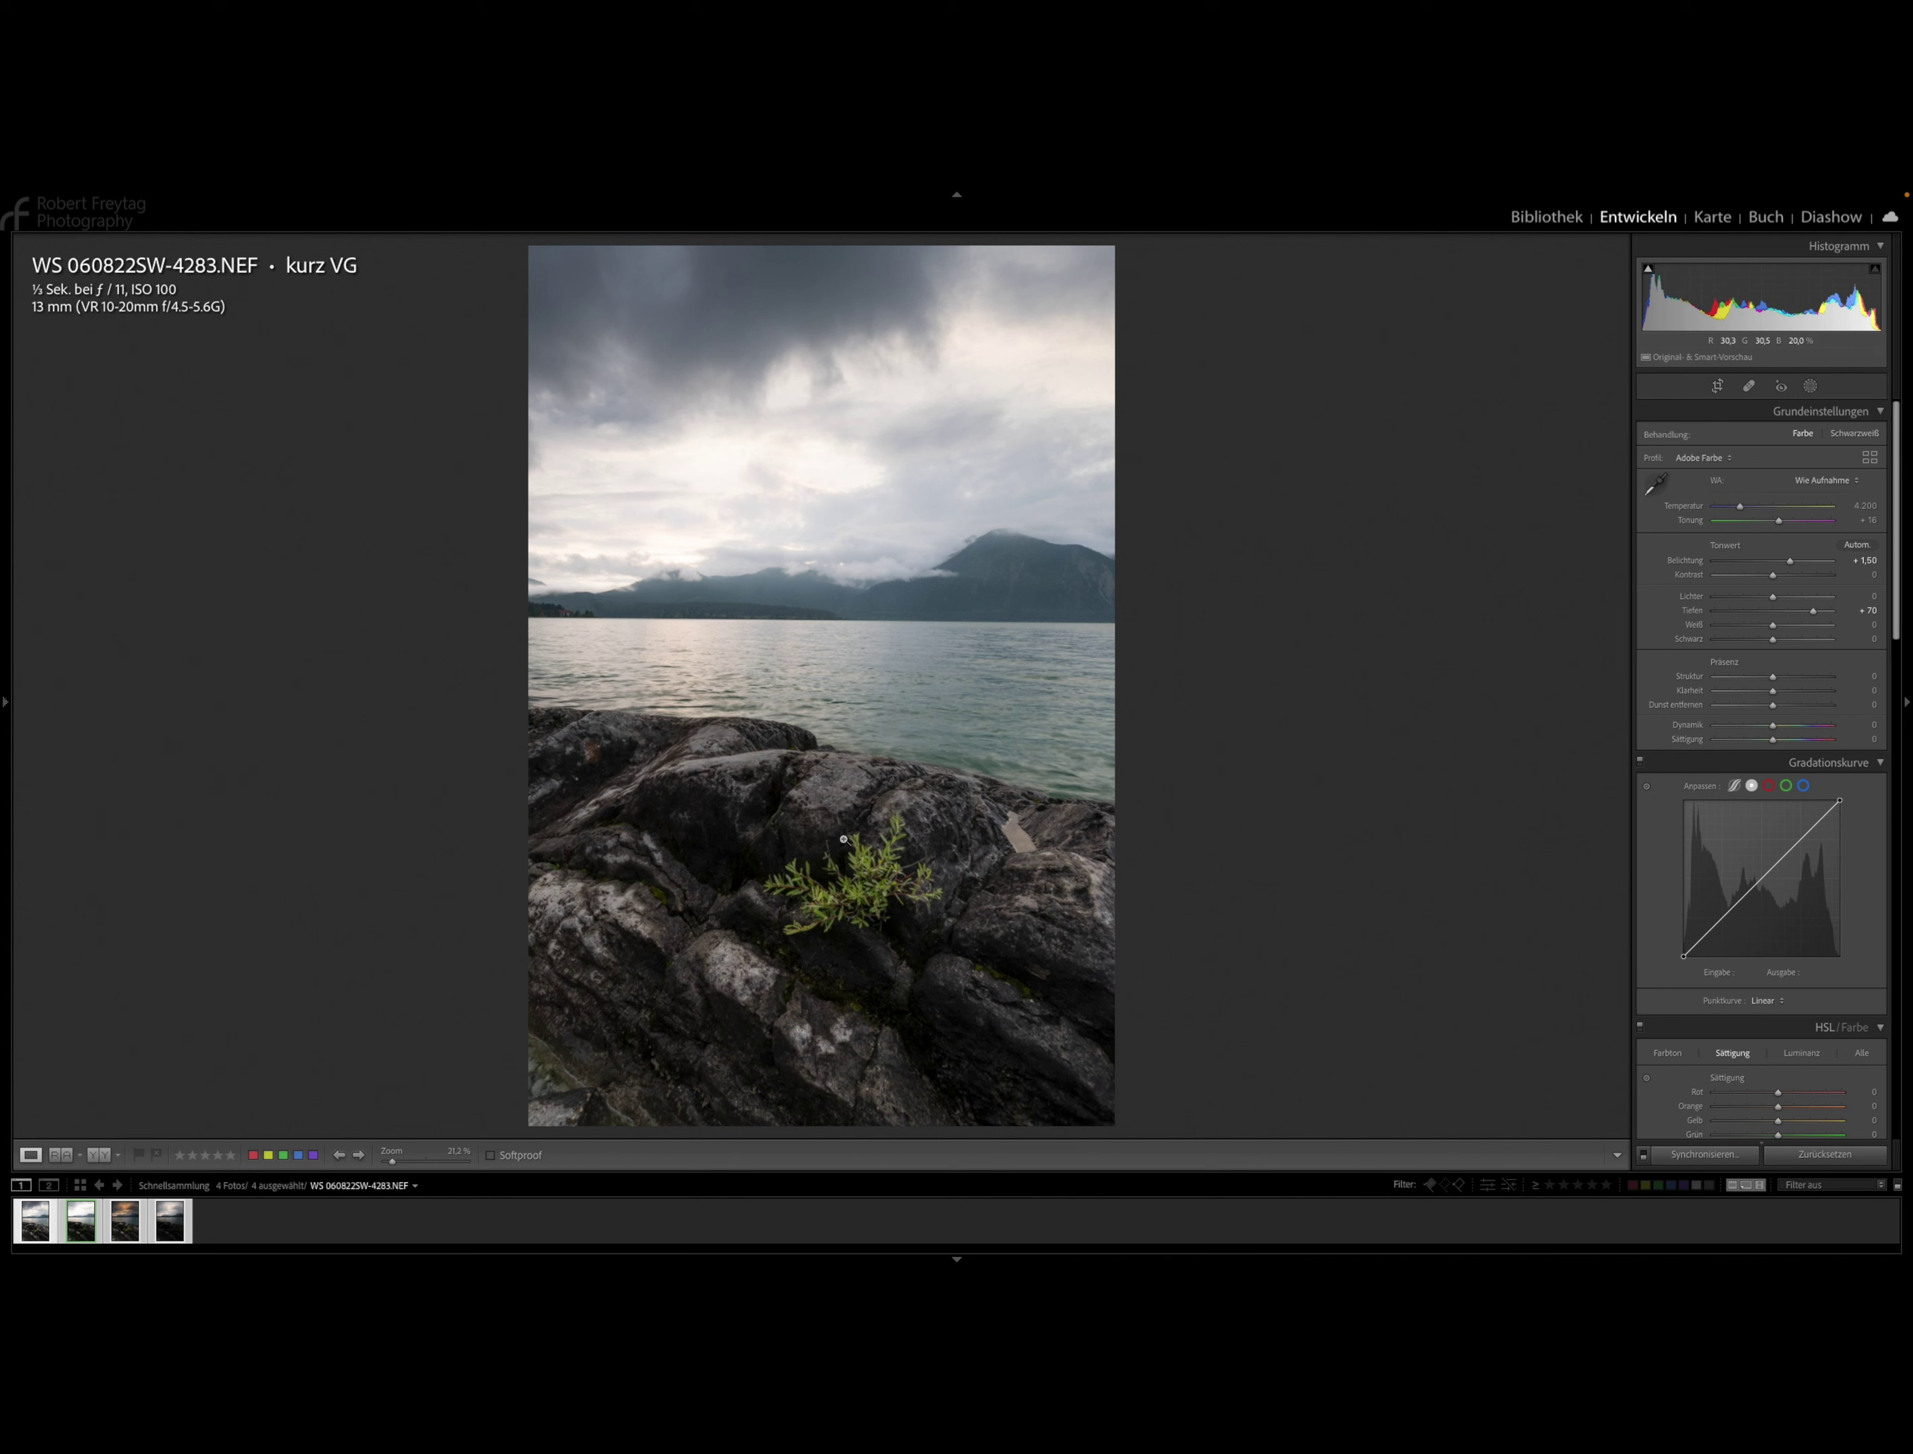
{"action": "left_click", "coordinate": [82, 1218]}
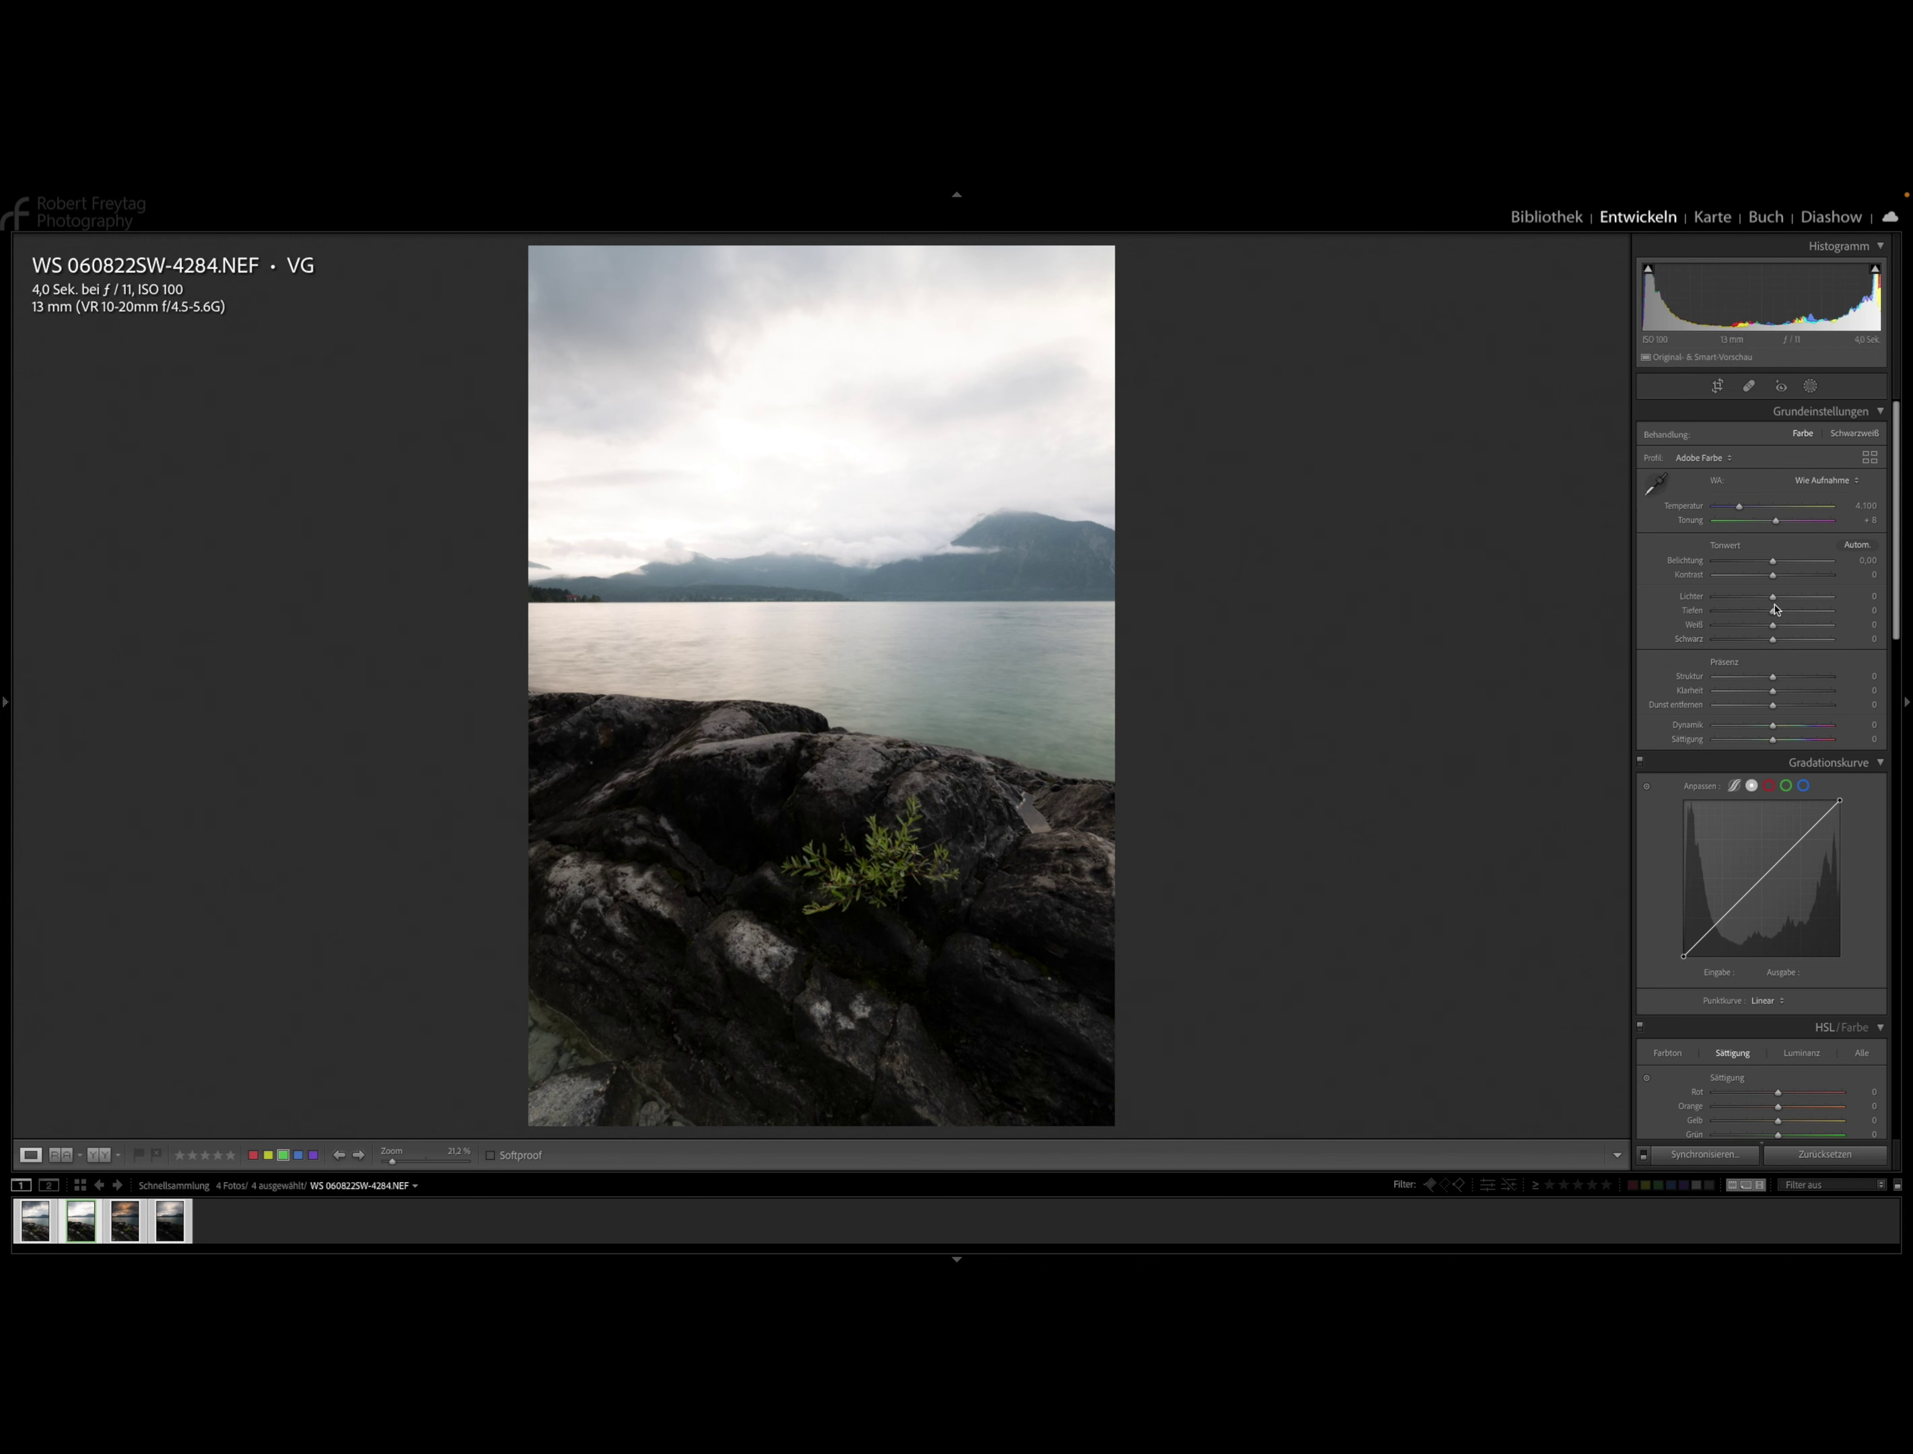
Lift photo 4284's shadows to +63 and inspect the plant and rock pool at 100%.
{"action": "left_click_drag", "start_coordinate": [1772, 611], "coordinate": [1810, 611]}
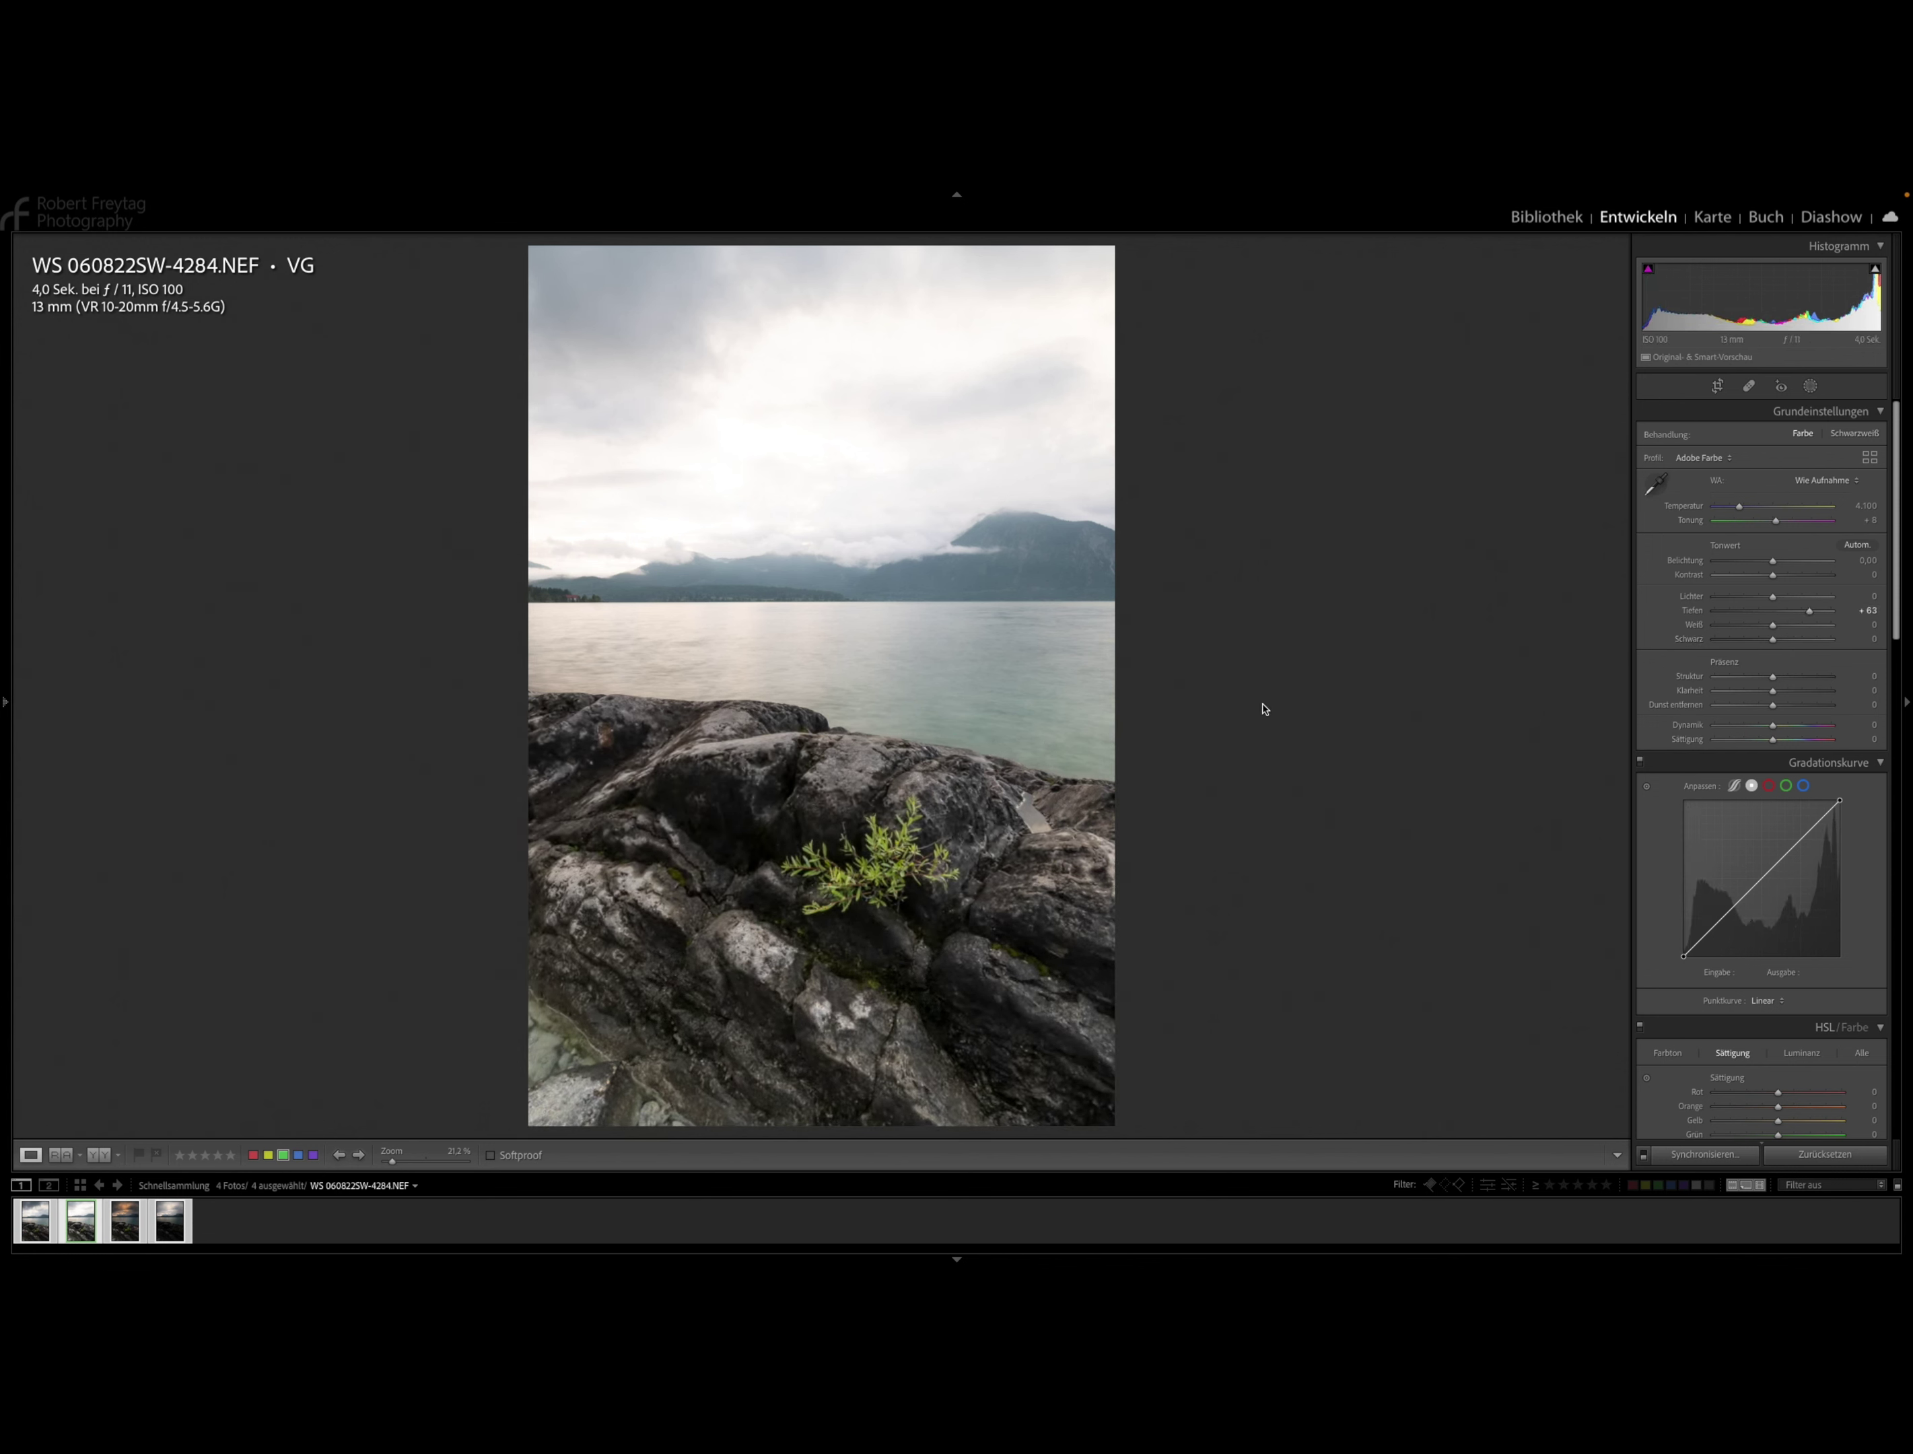
{"action": "left_click", "coordinate": [950, 836]}
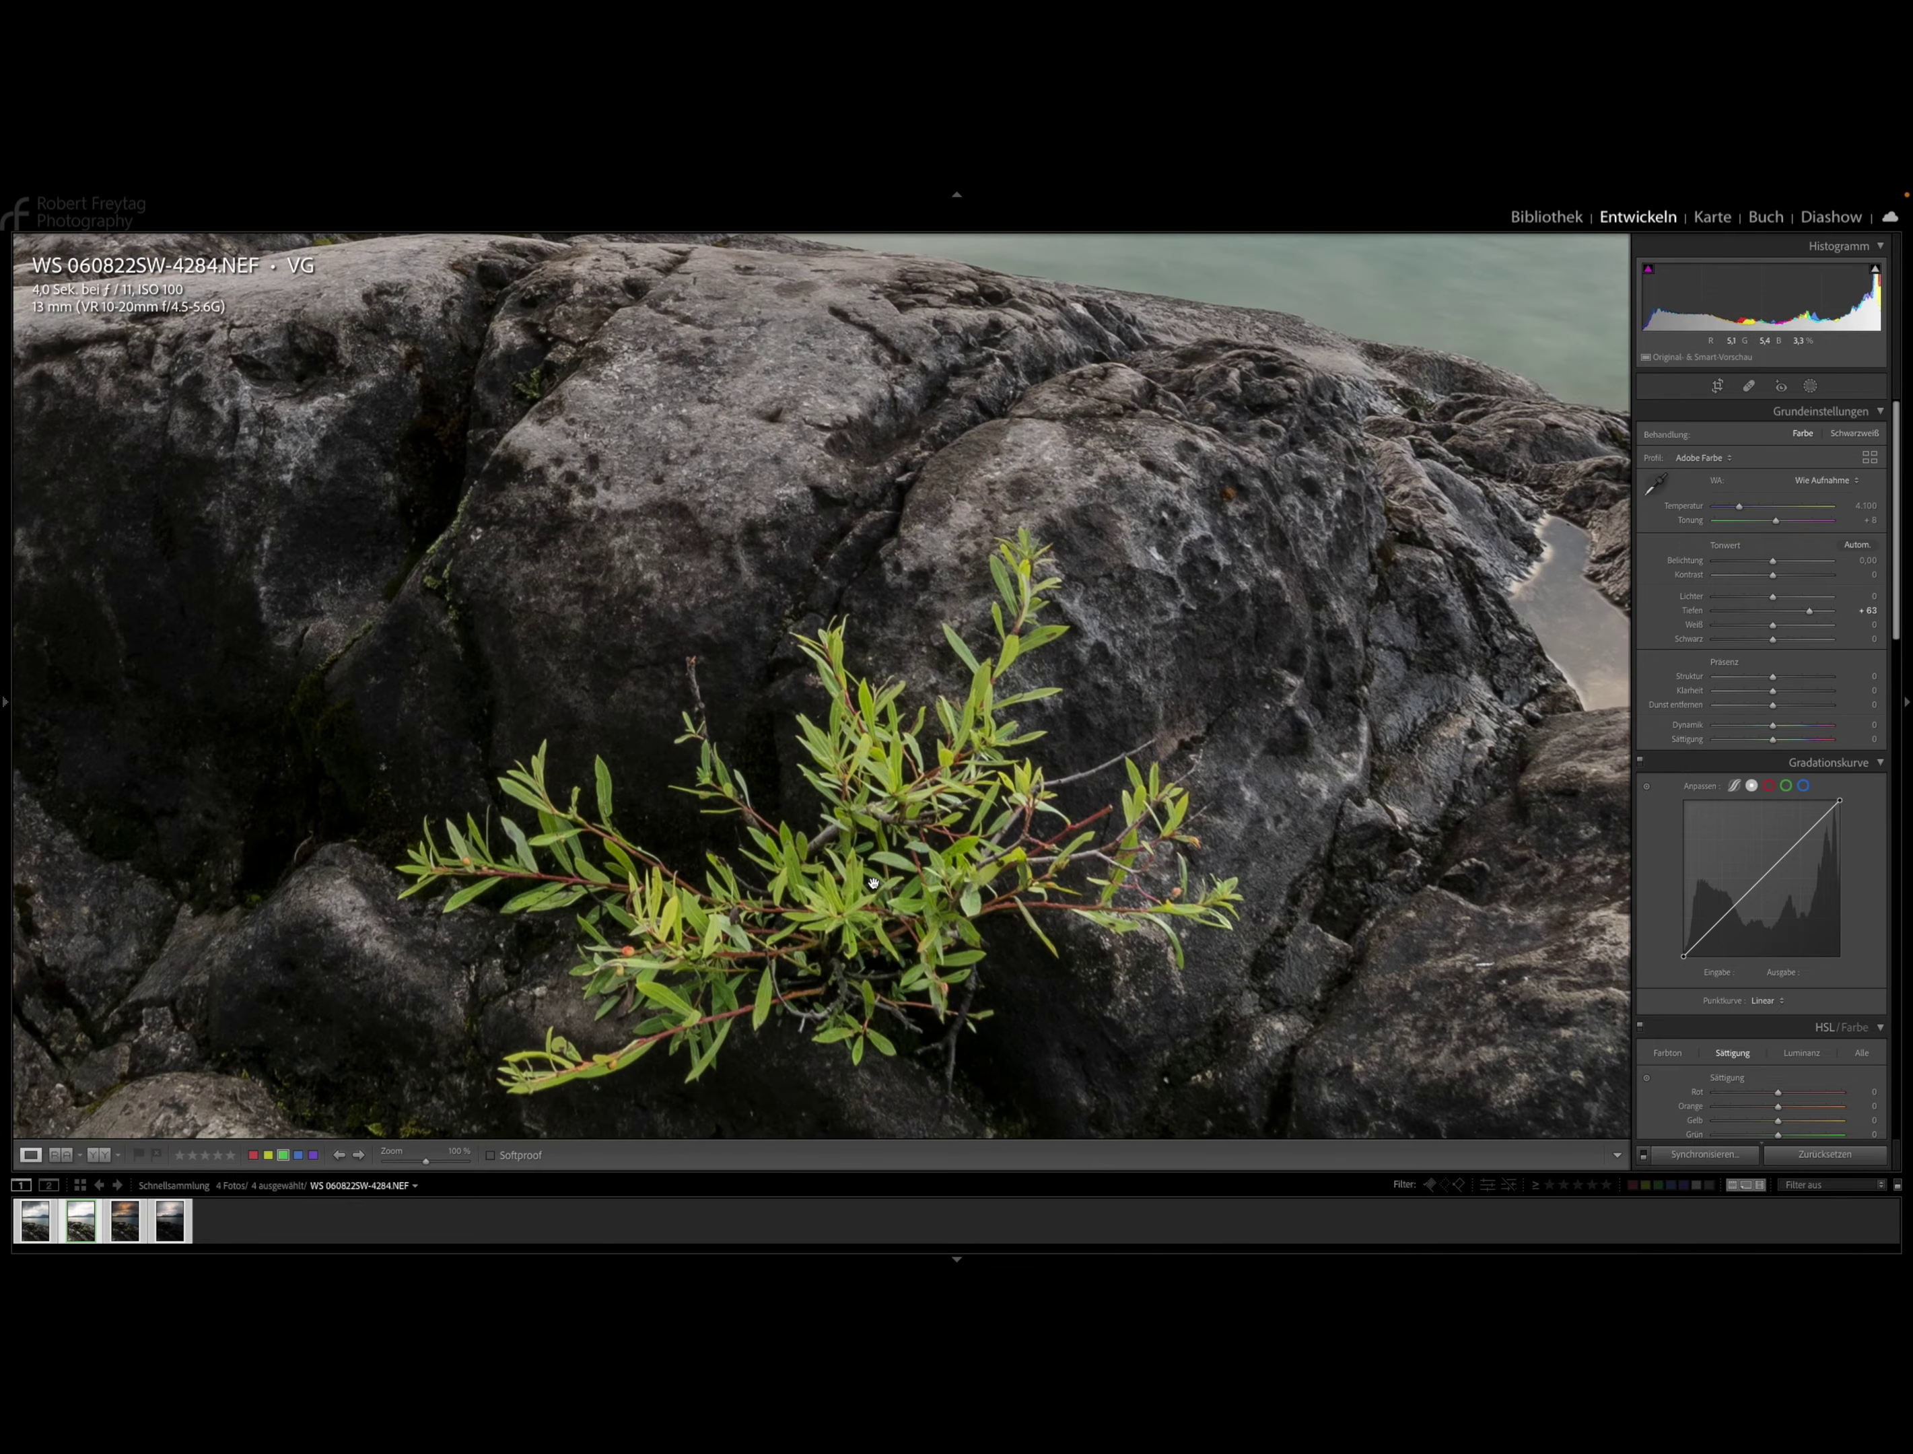
{"action": "mouse_move", "coordinate": [794, 552]}
{"action": "left_mouse_down"}
{"action": "mouse_move", "coordinate": [1250, 395]}
{"action": "mouse_move", "coordinate": [684, 448]}
{"action": "left_mouse_up"}
{"action": "left_click_drag", "start_coordinate": [1227, 570], "coordinate": [948, 485]}
{"action": "left_click_drag", "start_coordinate": [1466, 706], "coordinate": [954, 578]}
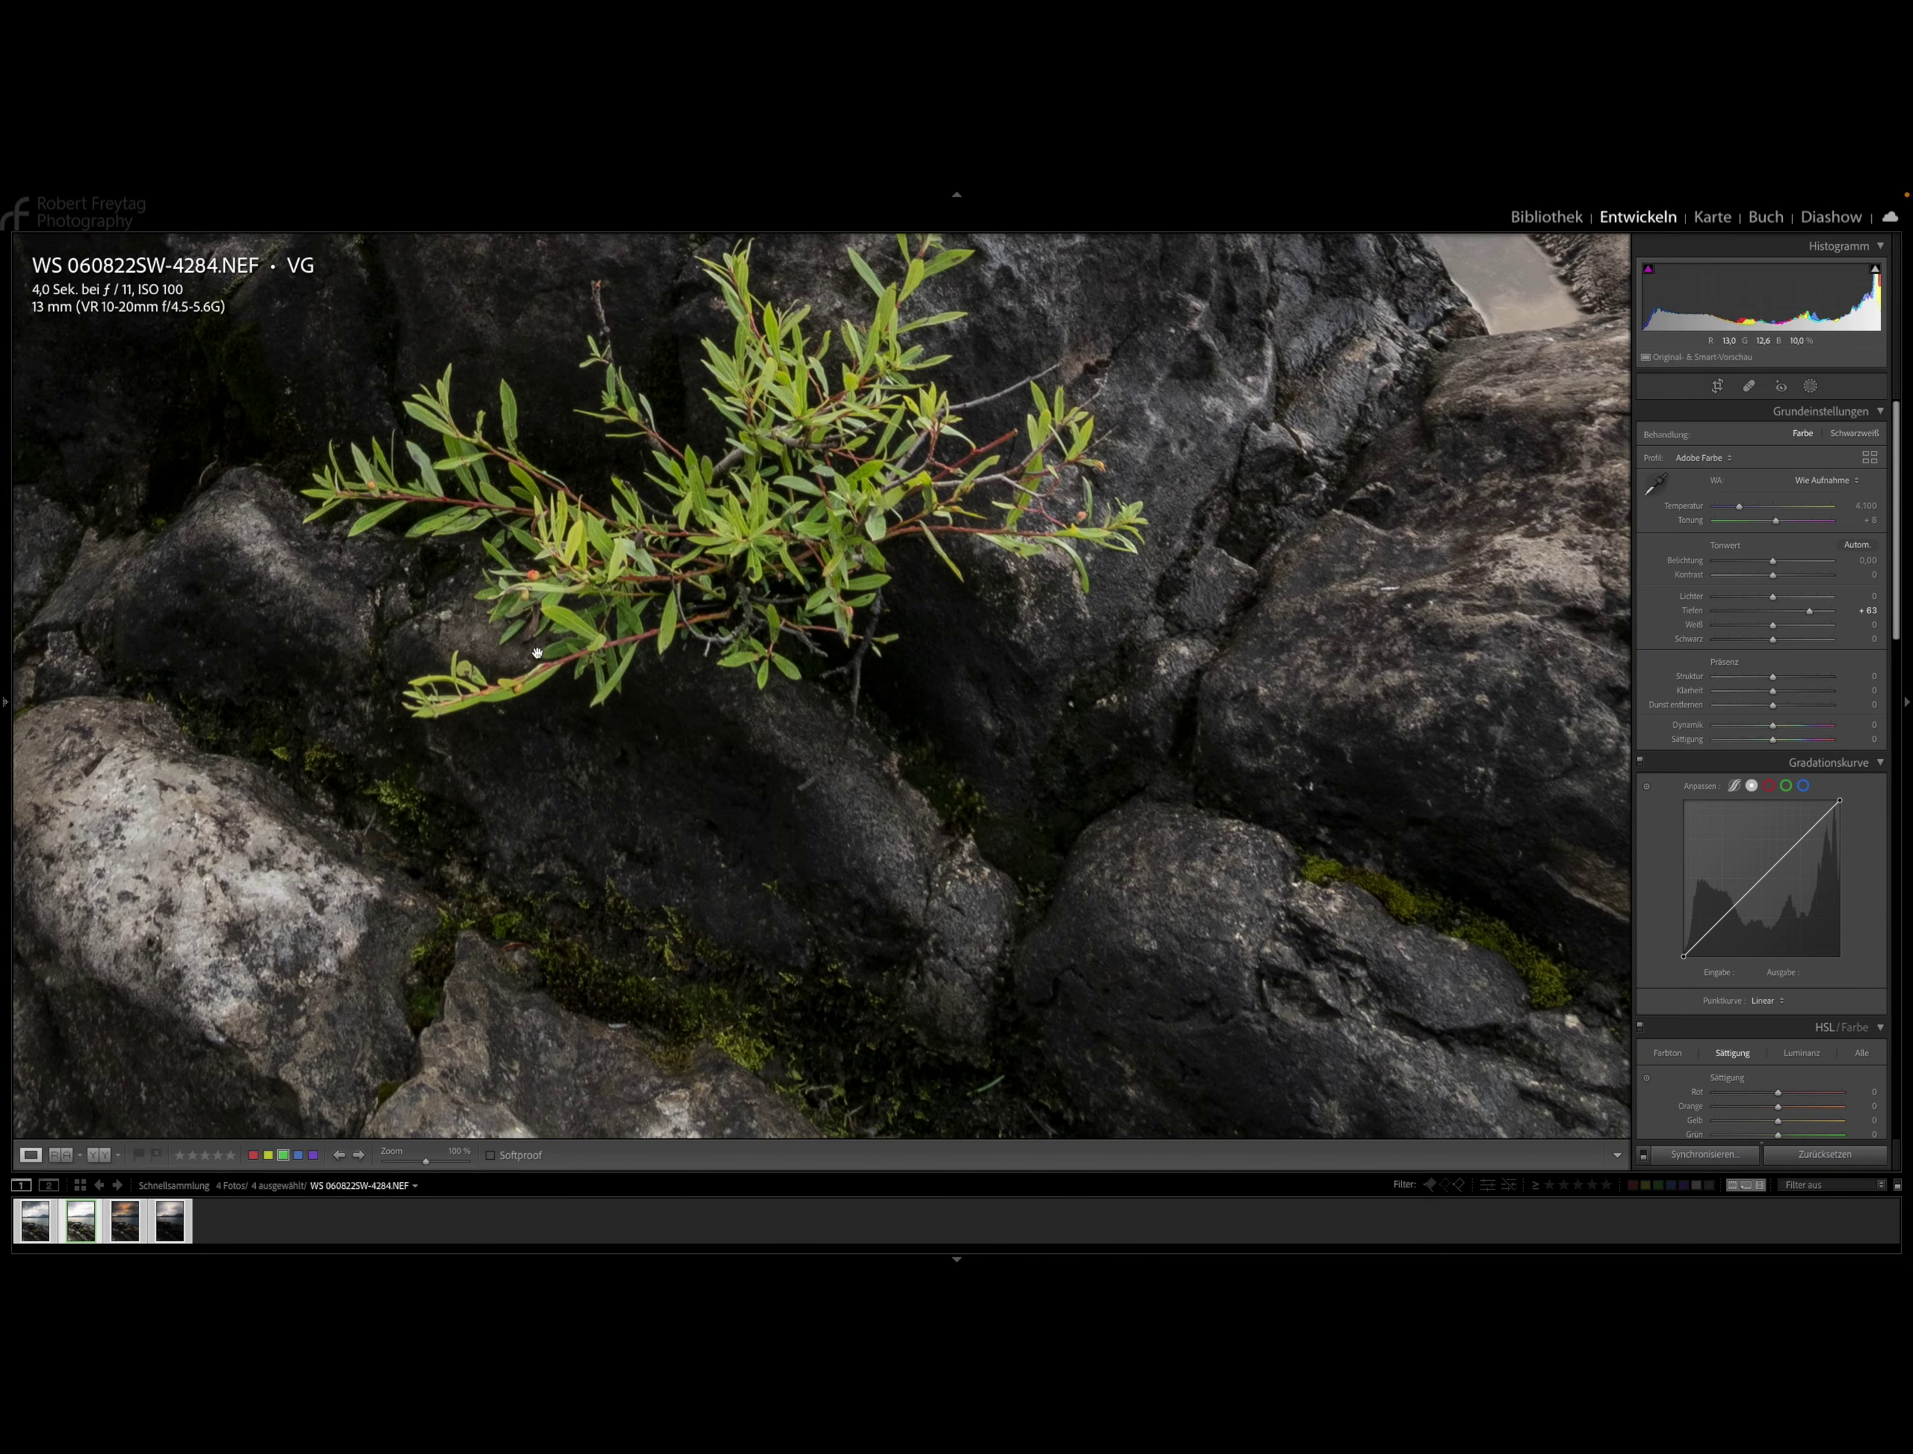
{"action": "left_click_drag", "start_coordinate": [705, 465], "coordinate": [661, 622]}
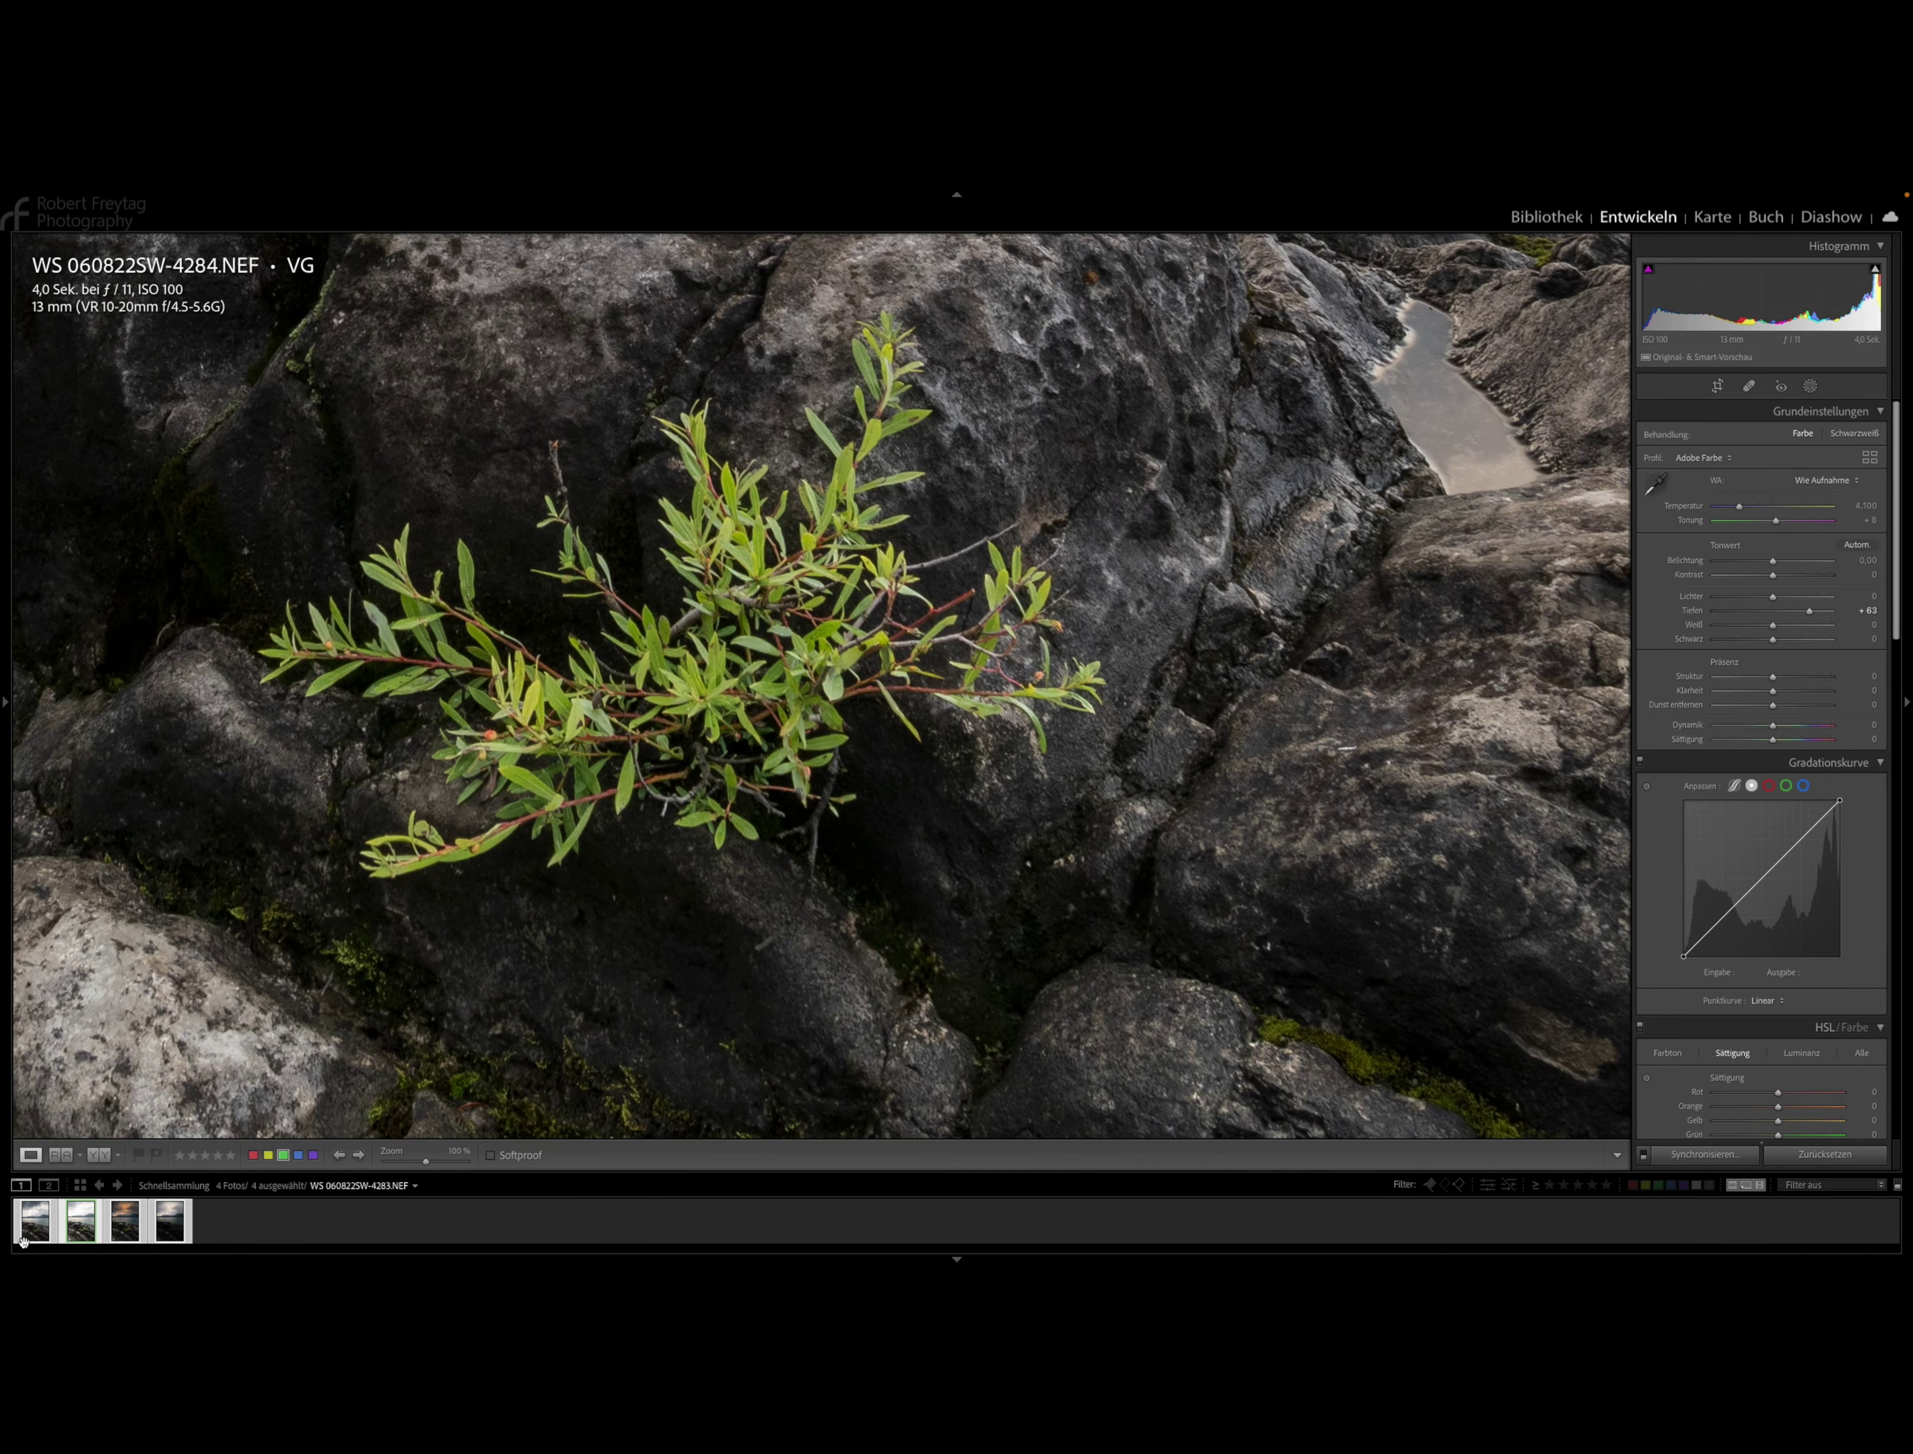
Remove photo 4283 from the quick collection and return to photo 4284 fitted to screen.
{"action": "left_click", "coordinate": [26, 1237]}
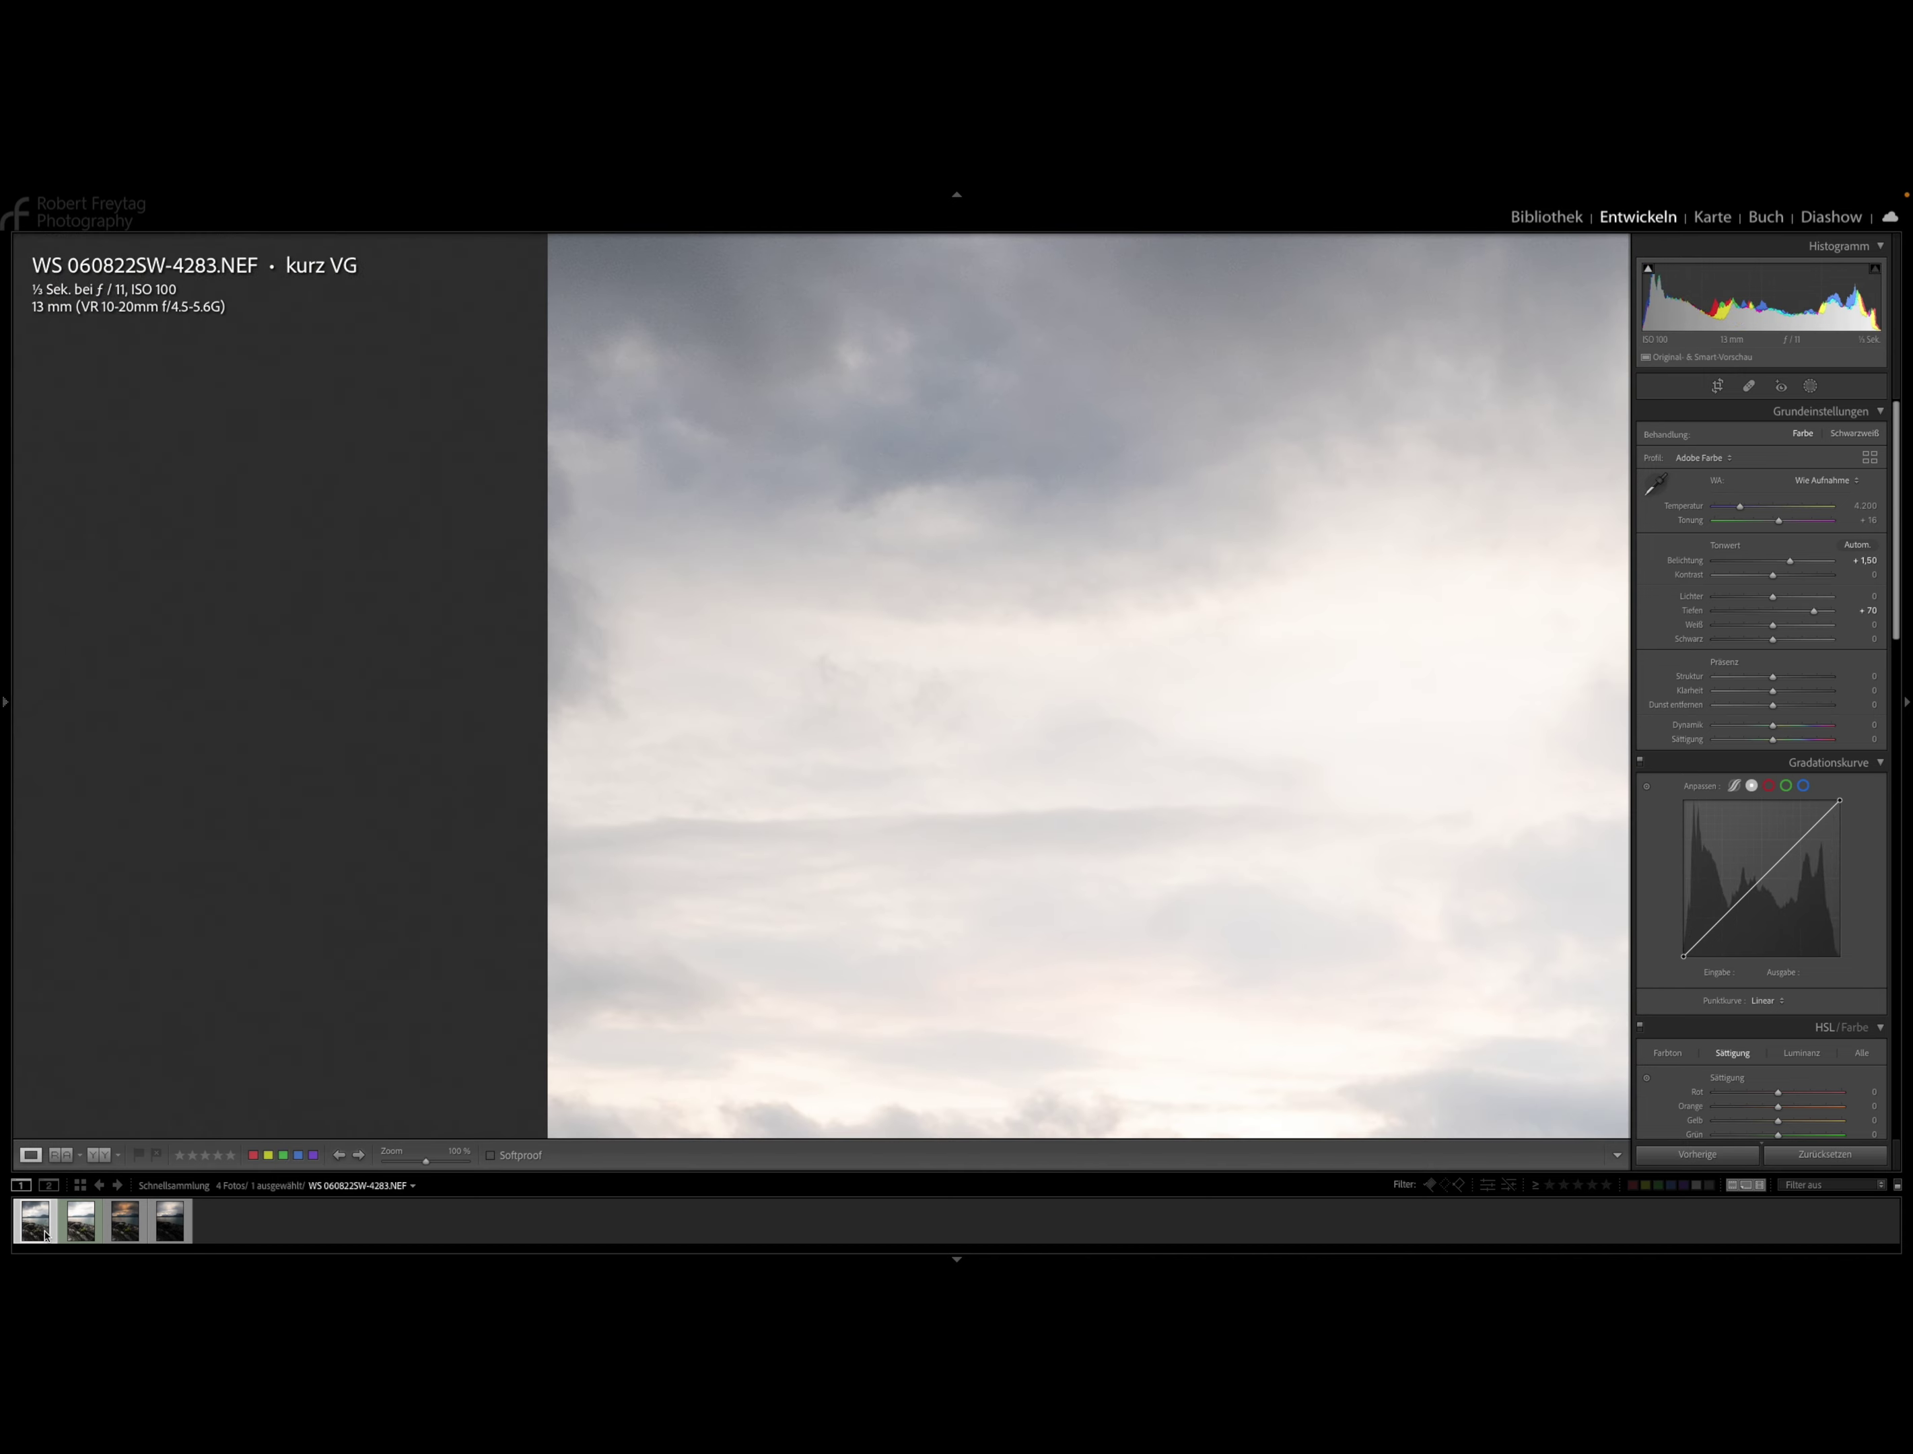
{"action": "key", "text": "b"}
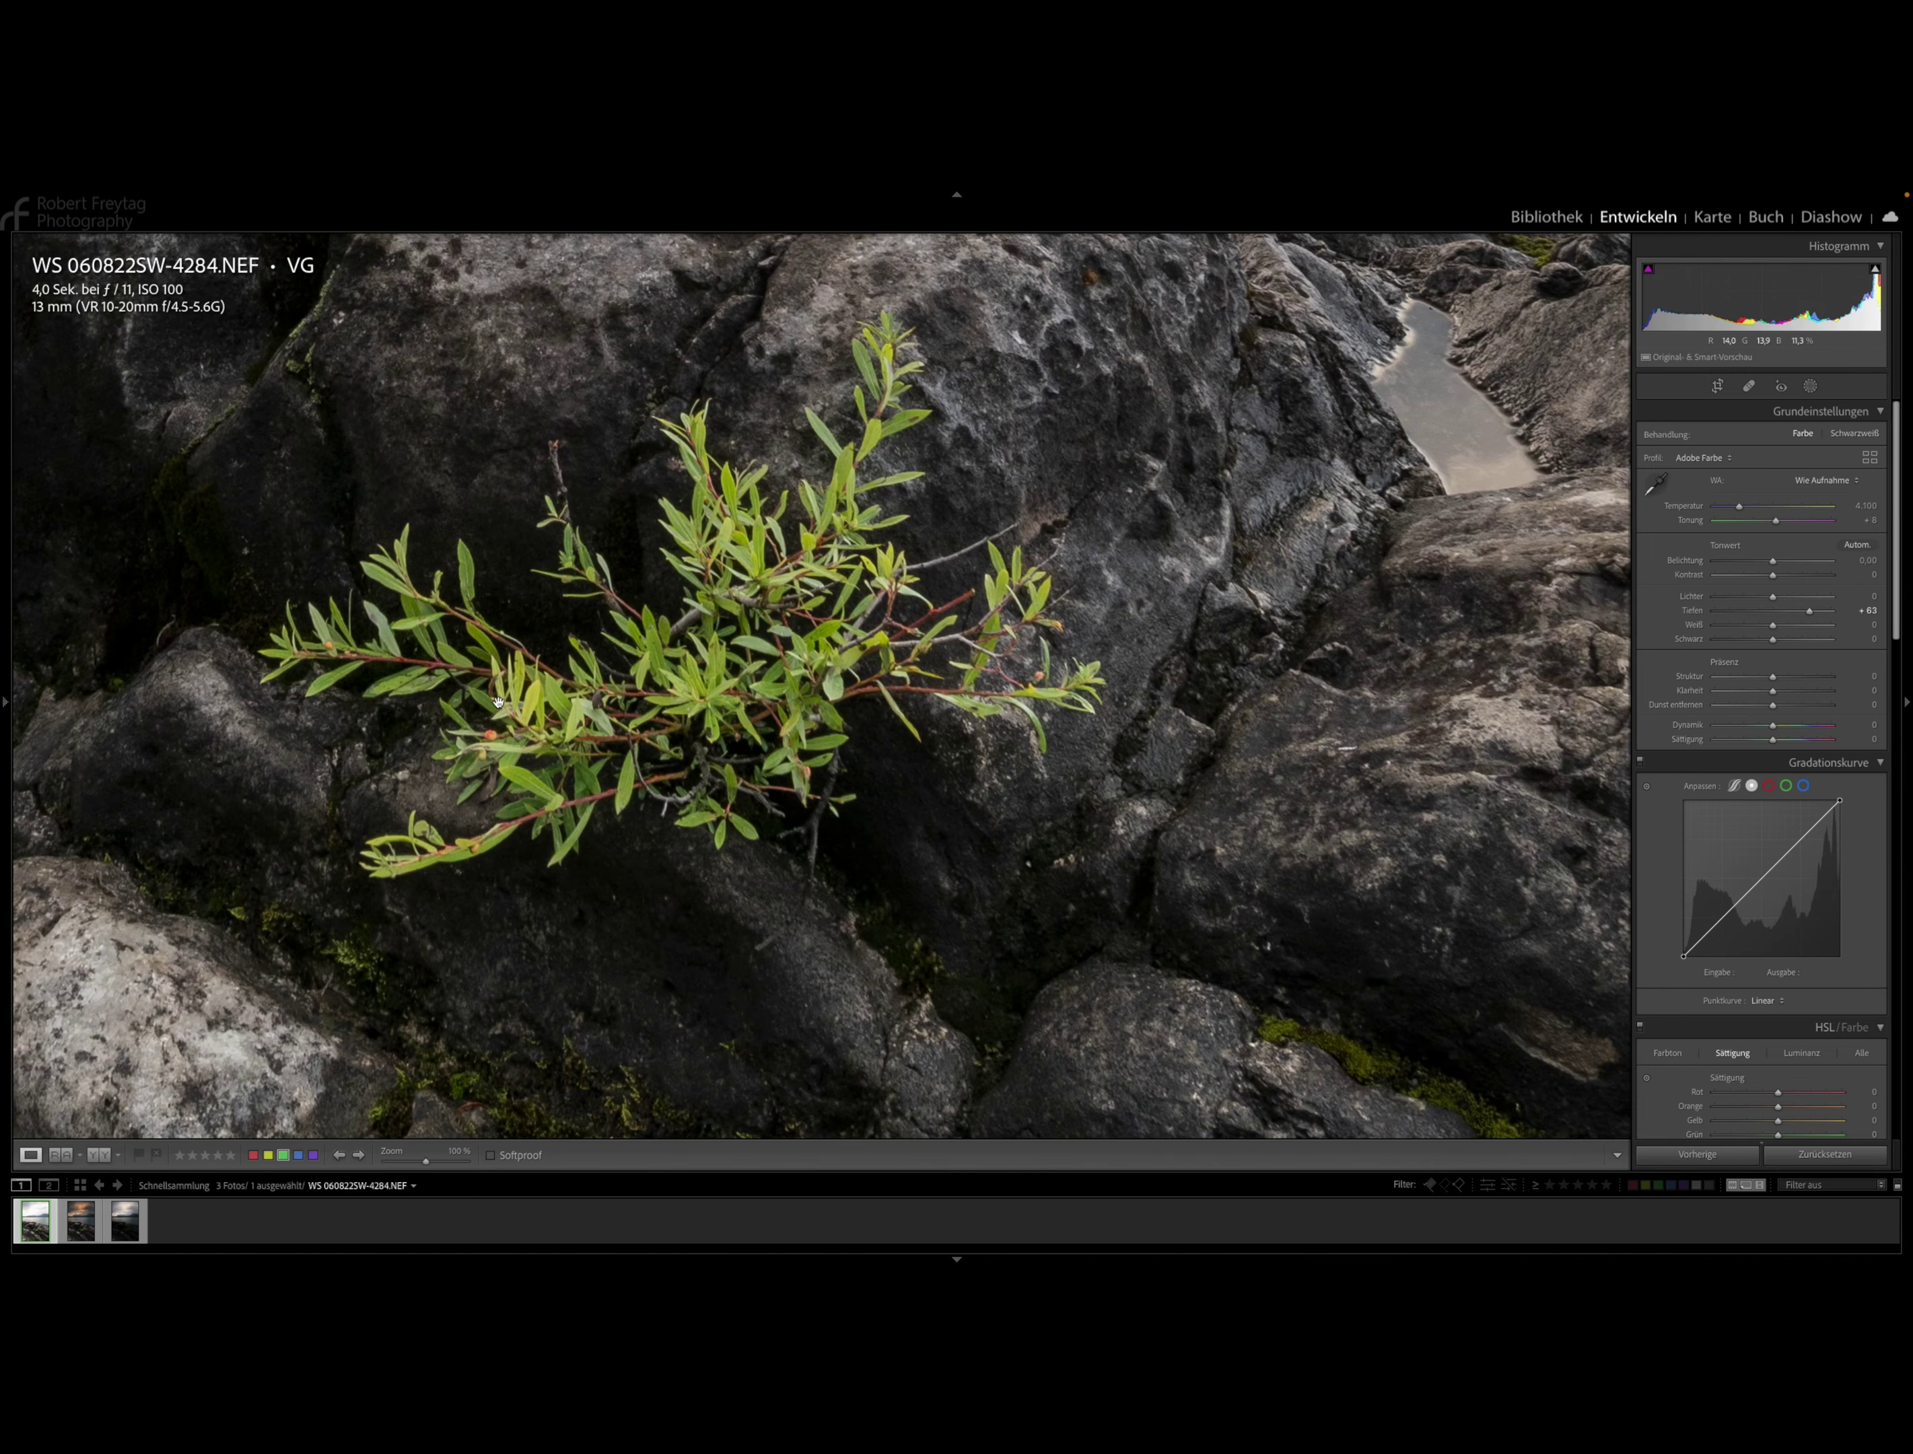
{"action": "left_click", "coordinate": [586, 710]}
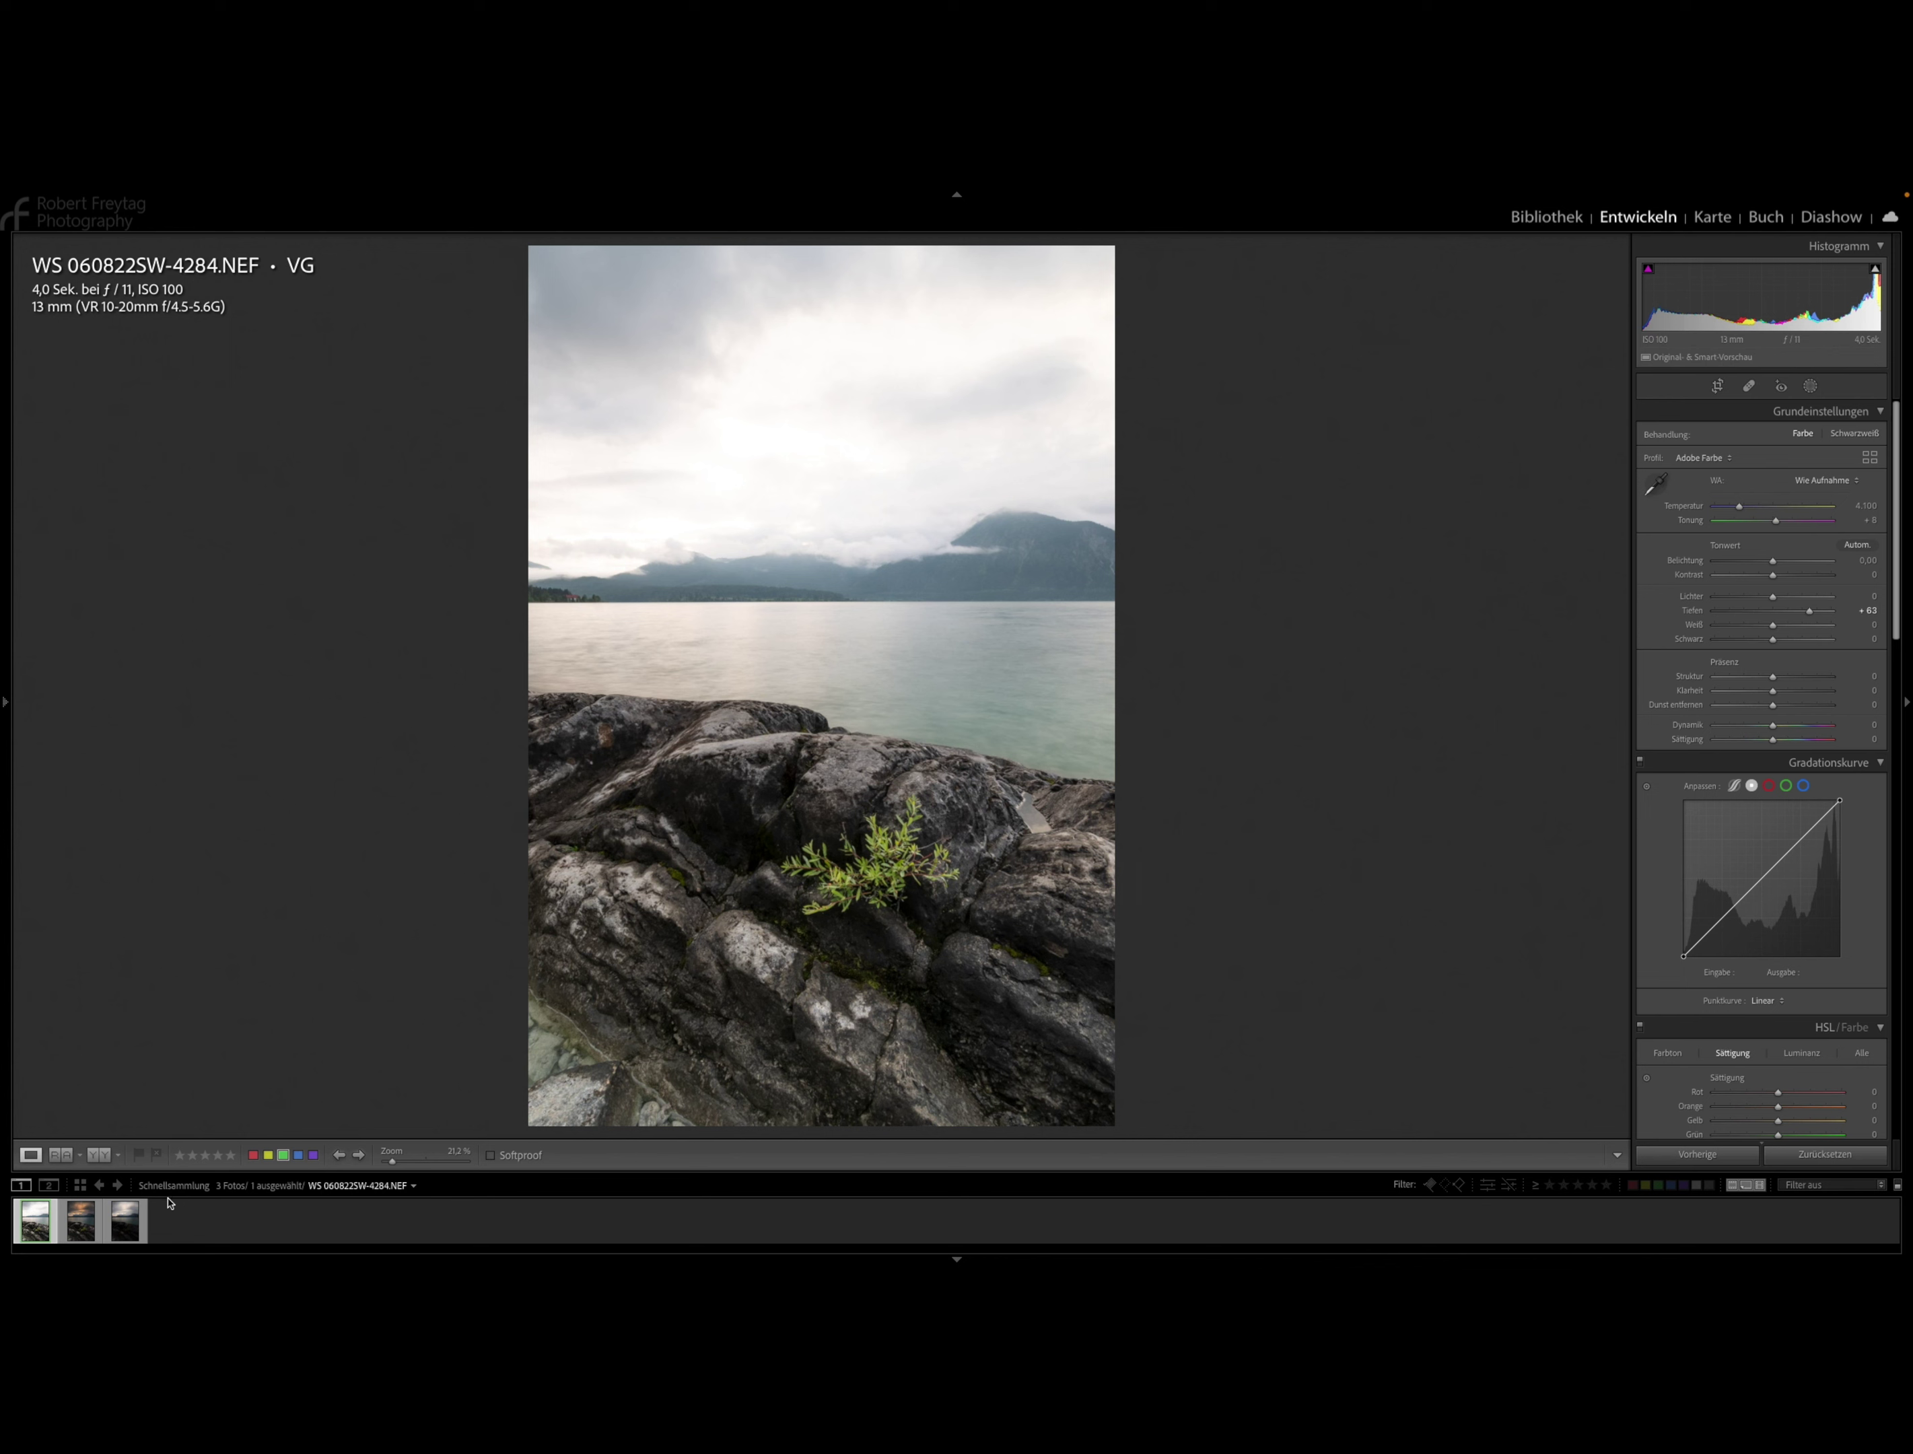
Load the 120-second long exposure WS 060822SW-4287.NEF in the Develop module.
{"action": "left_click", "coordinate": [125, 1220]}
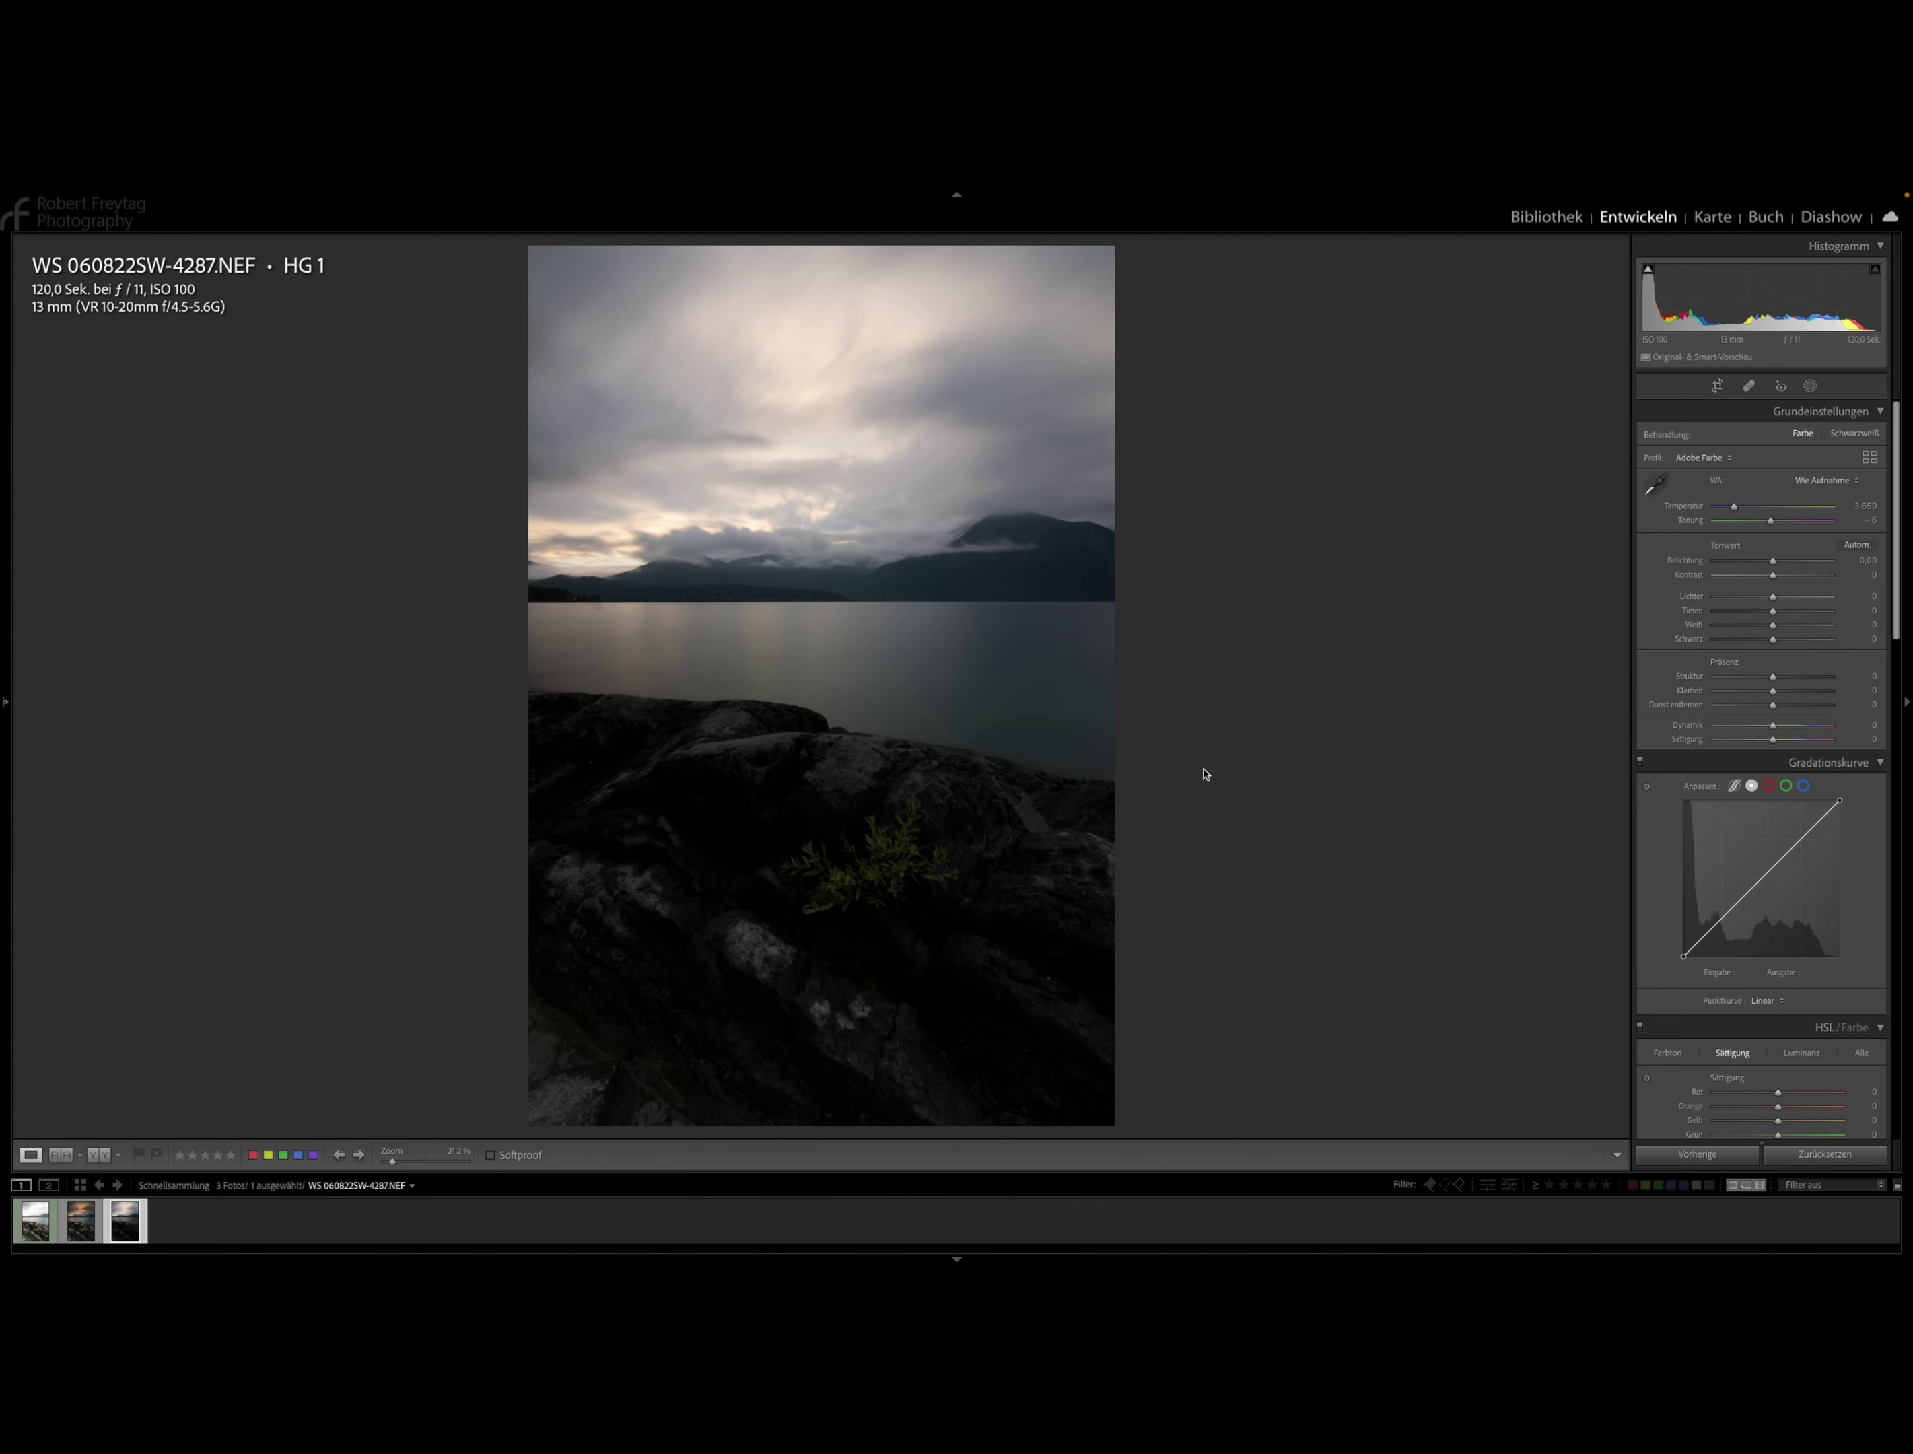
{"action": "left_click", "coordinate": [91, 1223]}
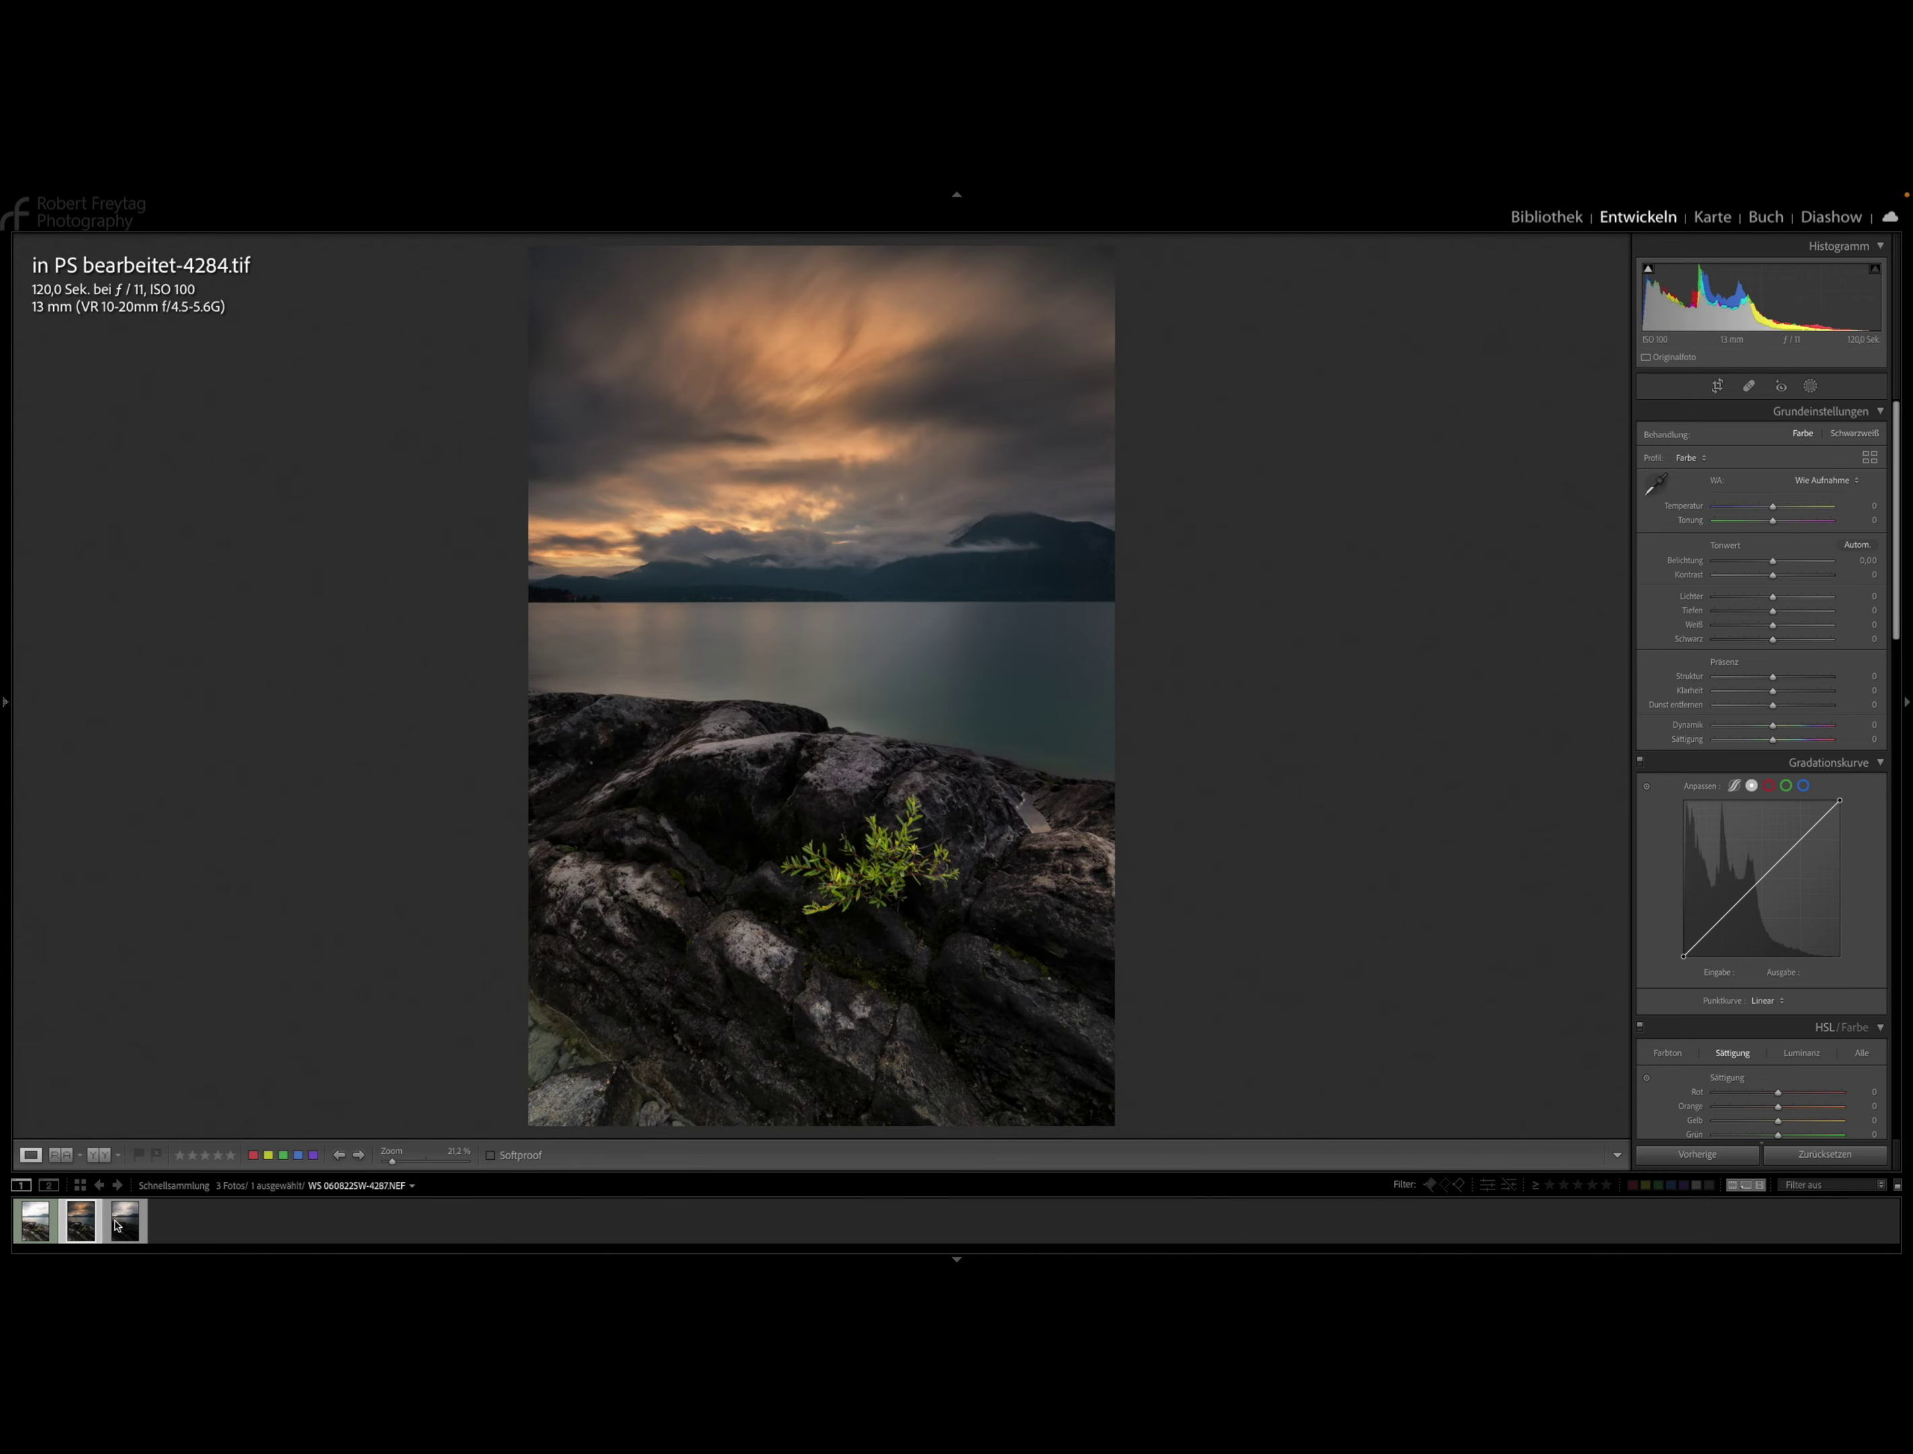
{"action": "left_click", "coordinate": [129, 1224]}
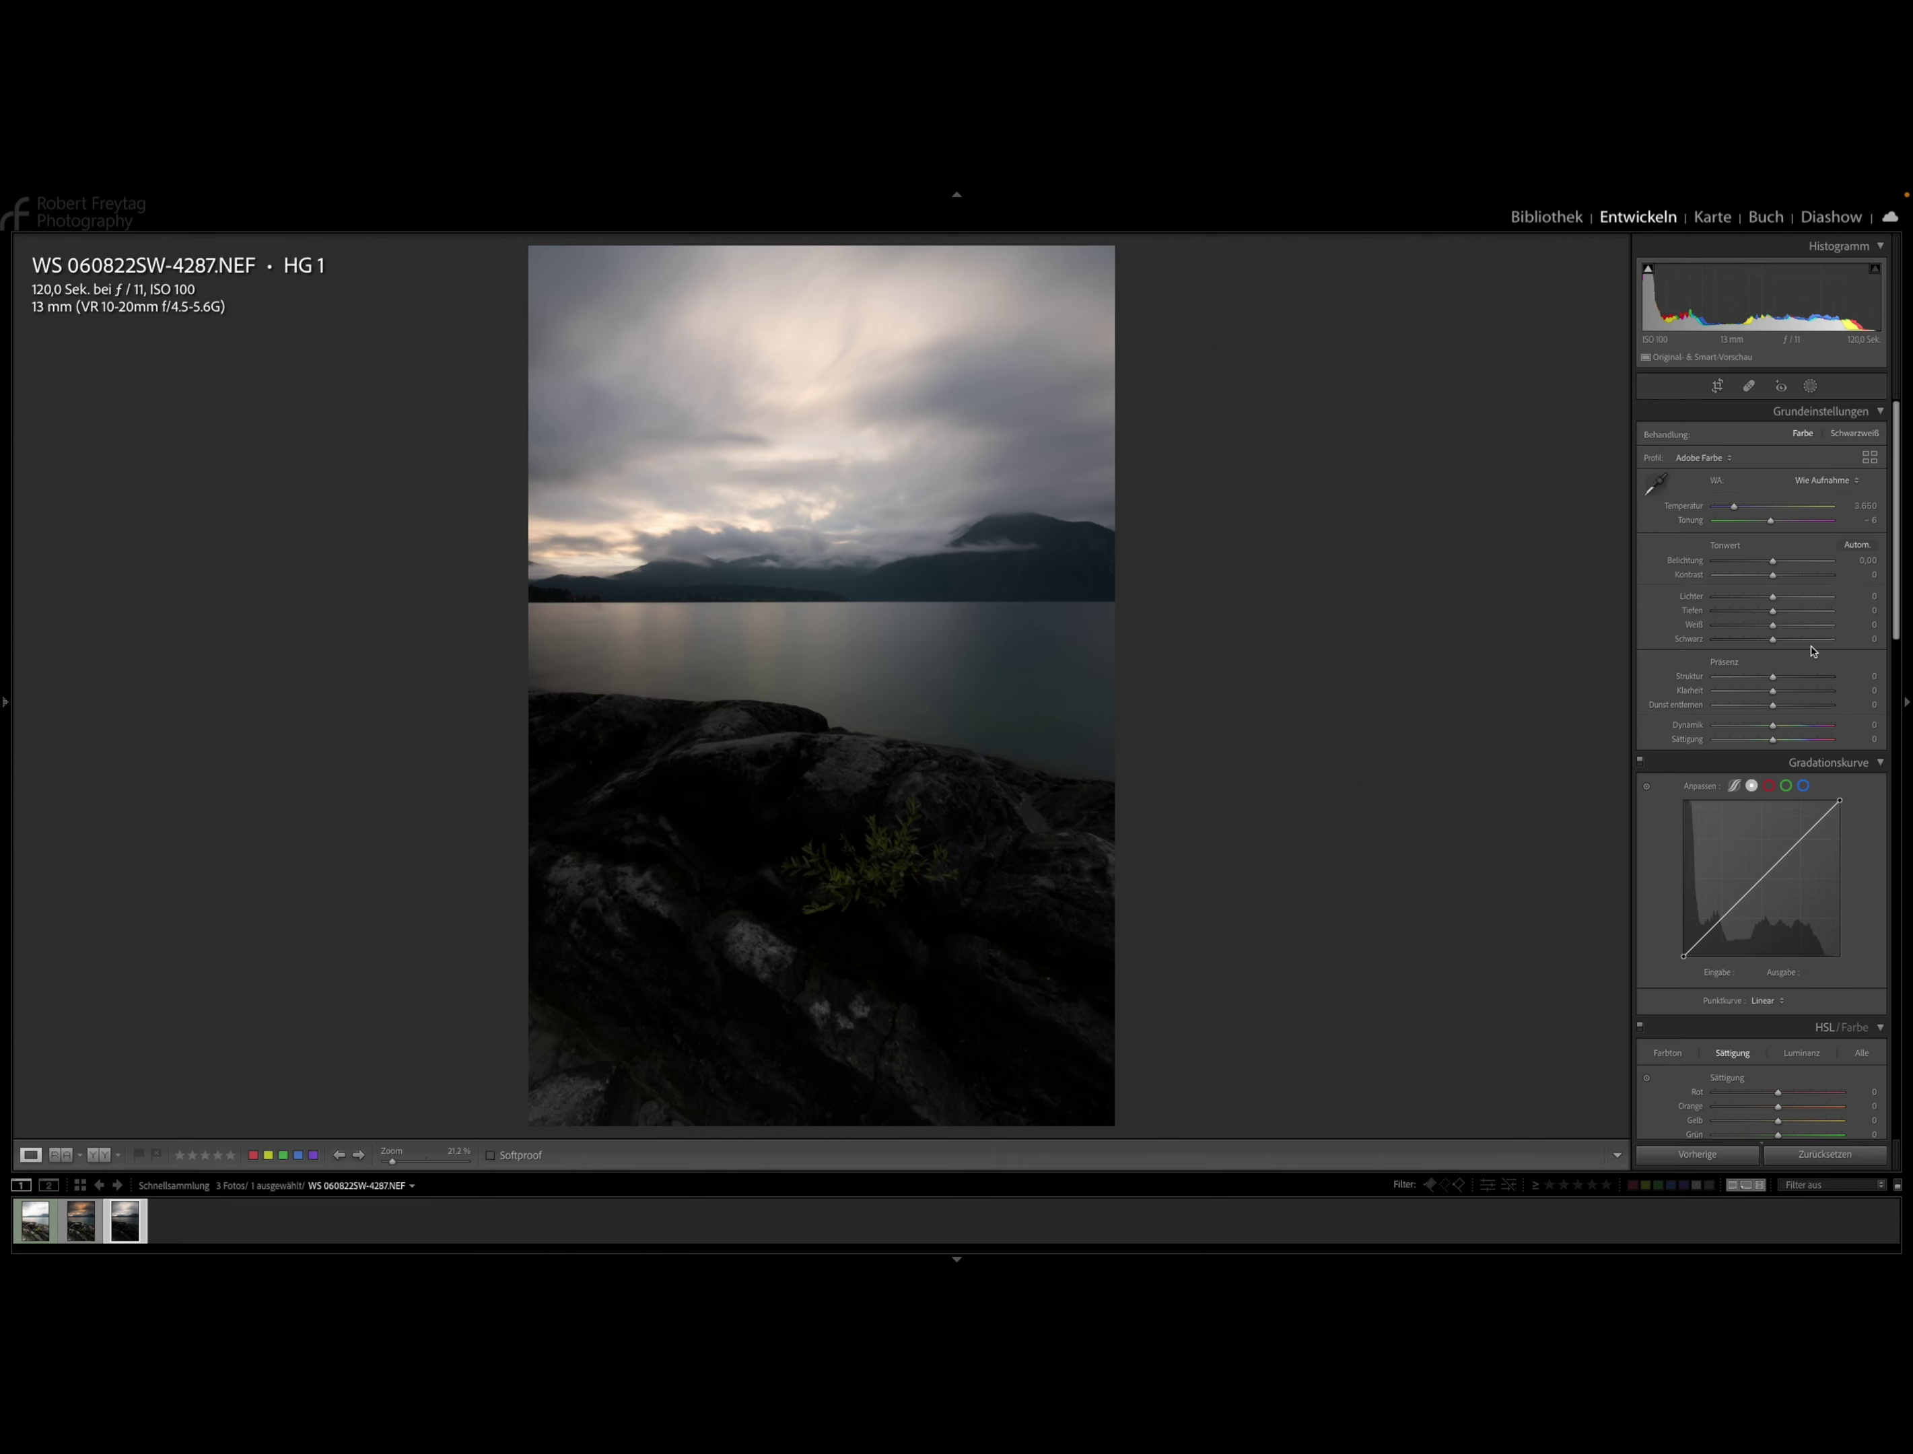
{"action": "left_click", "coordinate": [1771, 599]}
{"action": "mouse_move", "coordinate": [1772, 599]}
{"action": "left_mouse_down"}
{"action": "mouse_move", "coordinate": [1673, 599]}
{"action": "mouse_move", "coordinate": [1851, 624]}
{"action": "mouse_move", "coordinate": [1779, 561]}
{"action": "left_mouse_up"}
{"action": "mouse_move", "coordinate": [1771, 675]}
{"action": "left_mouse_down"}
{"action": "mouse_move", "coordinate": [1794, 725]}
{"action": "mouse_move", "coordinate": [1777, 742]}
{"action": "left_mouse_up"}
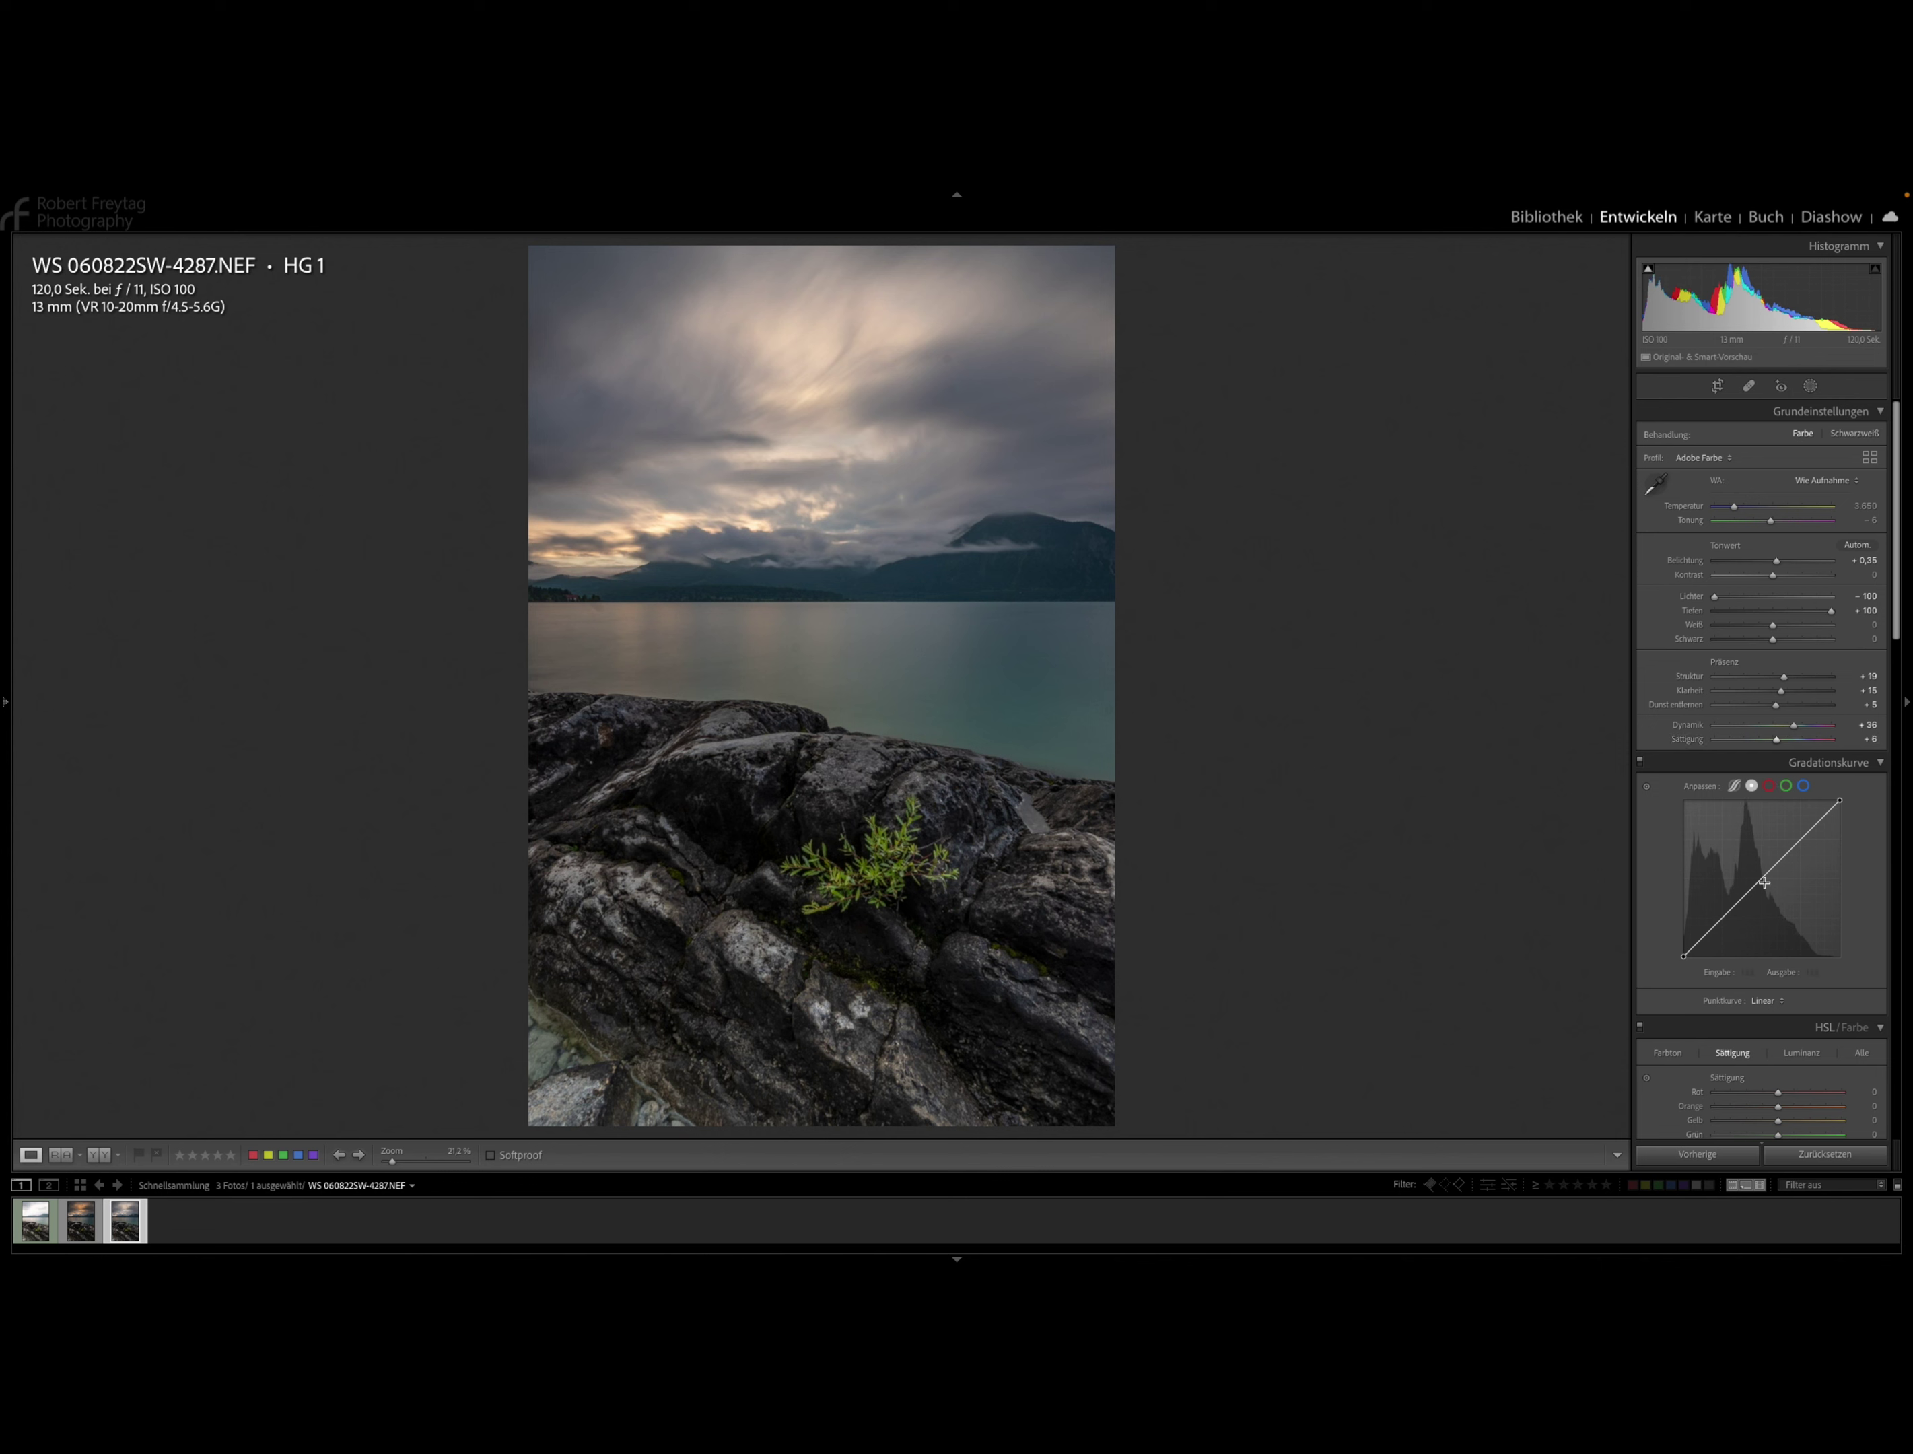
{"action": "scroll", "coordinate": [1774, 788], "scroll_direction": "down", "scroll_amount": 5}
{"action": "scroll", "coordinate": [1768, 884], "scroll_direction": "down", "scroll_amount": 5}
{"action": "scroll", "coordinate": [1757, 908], "scroll_direction": "down", "scroll_amount": 5}
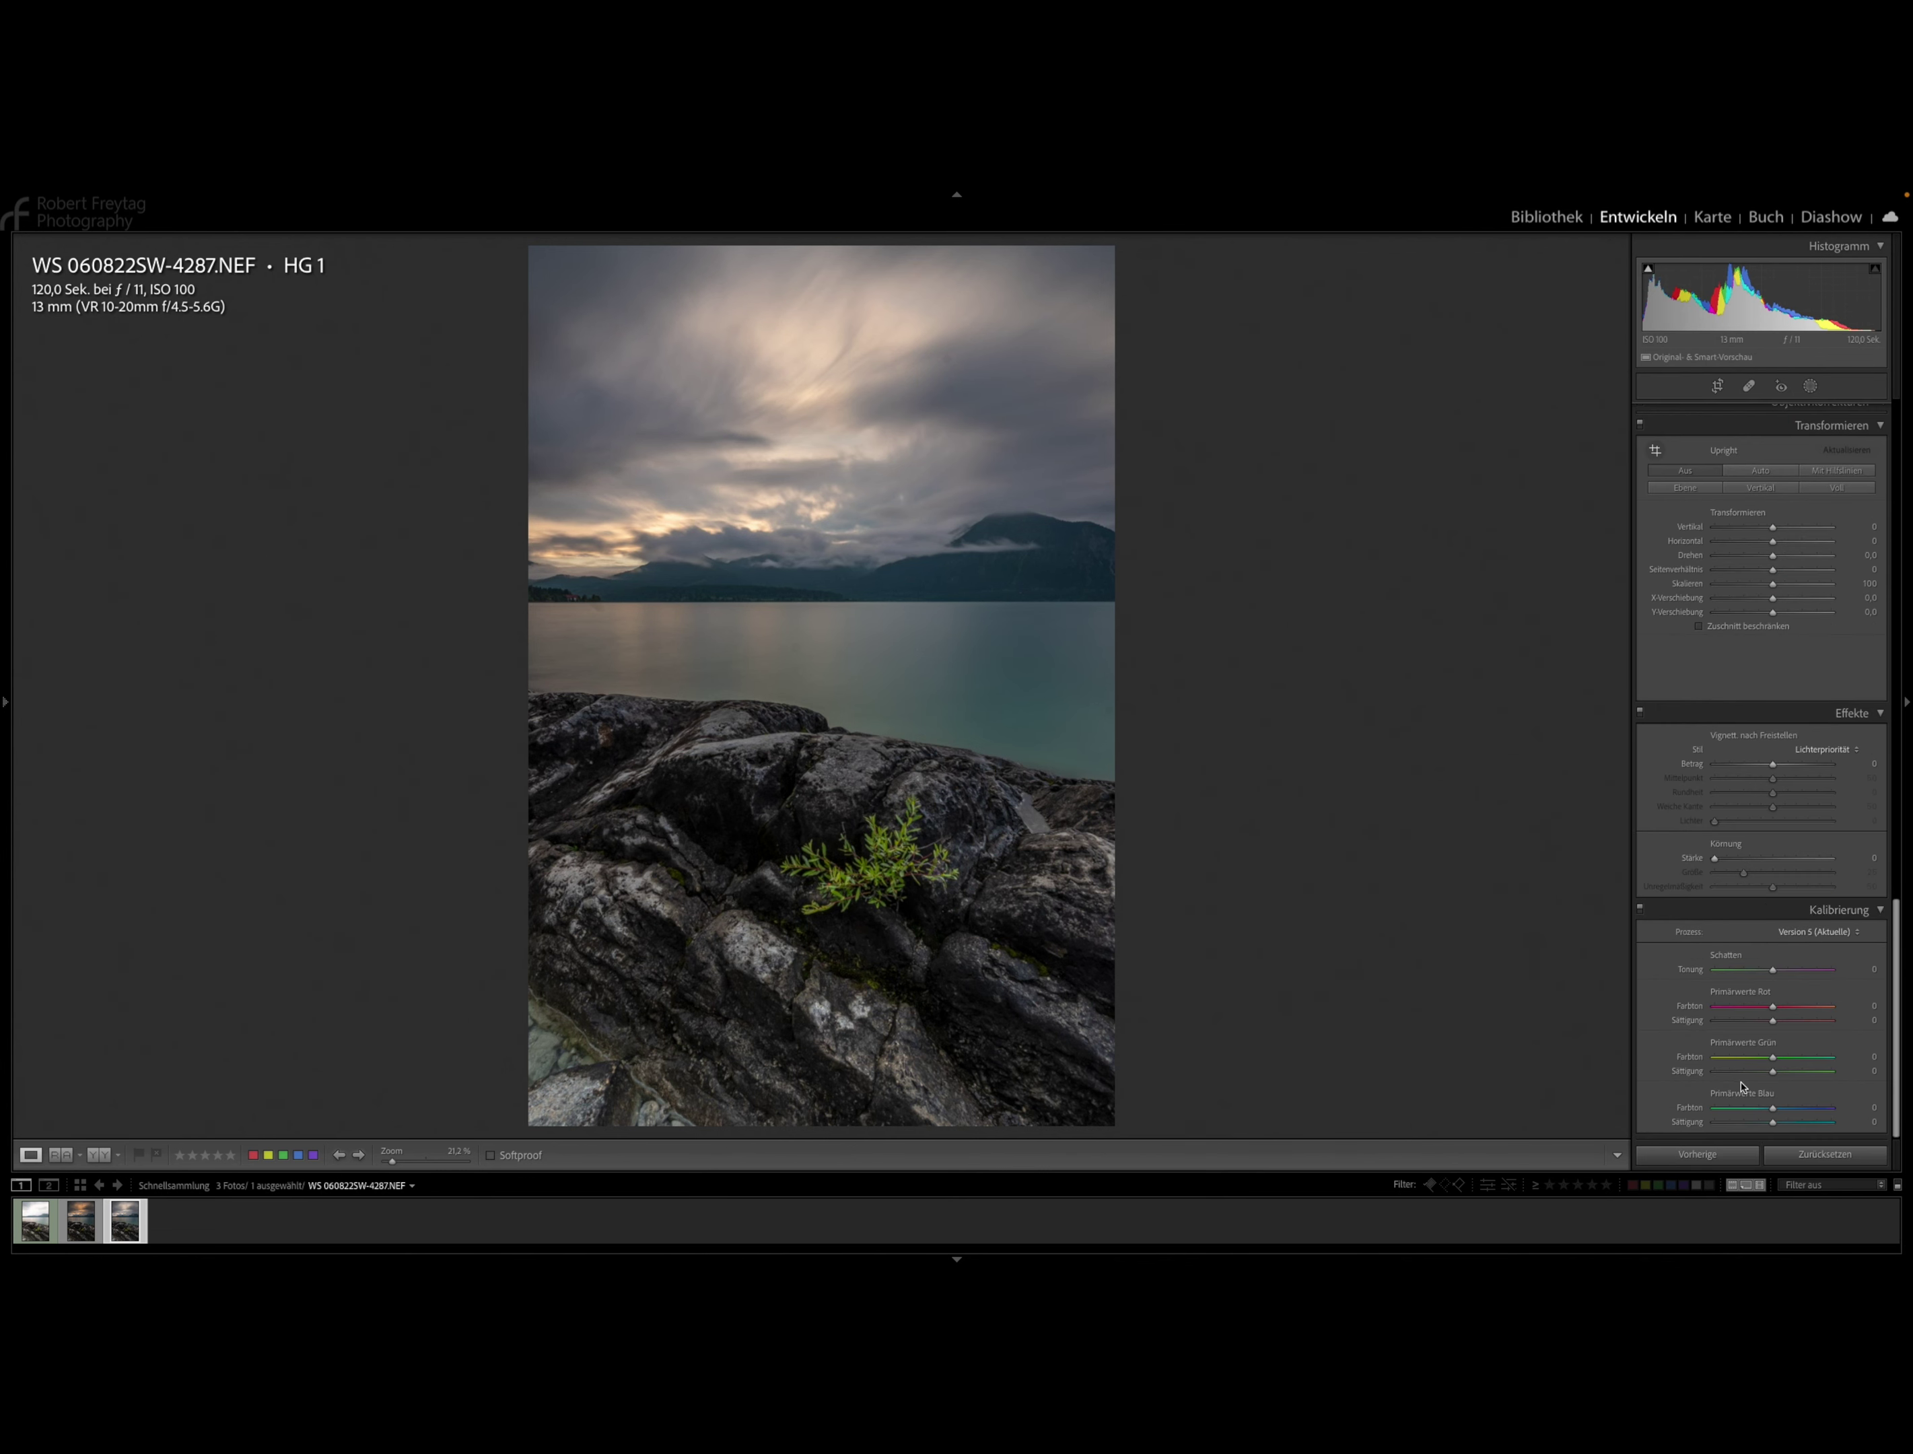
{"action": "left_click_drag", "start_coordinate": [1774, 1123], "coordinate": [1795, 1125]}
{"action": "scroll", "coordinate": [1786, 741], "scroll_direction": "up", "scroll_amount": 5}
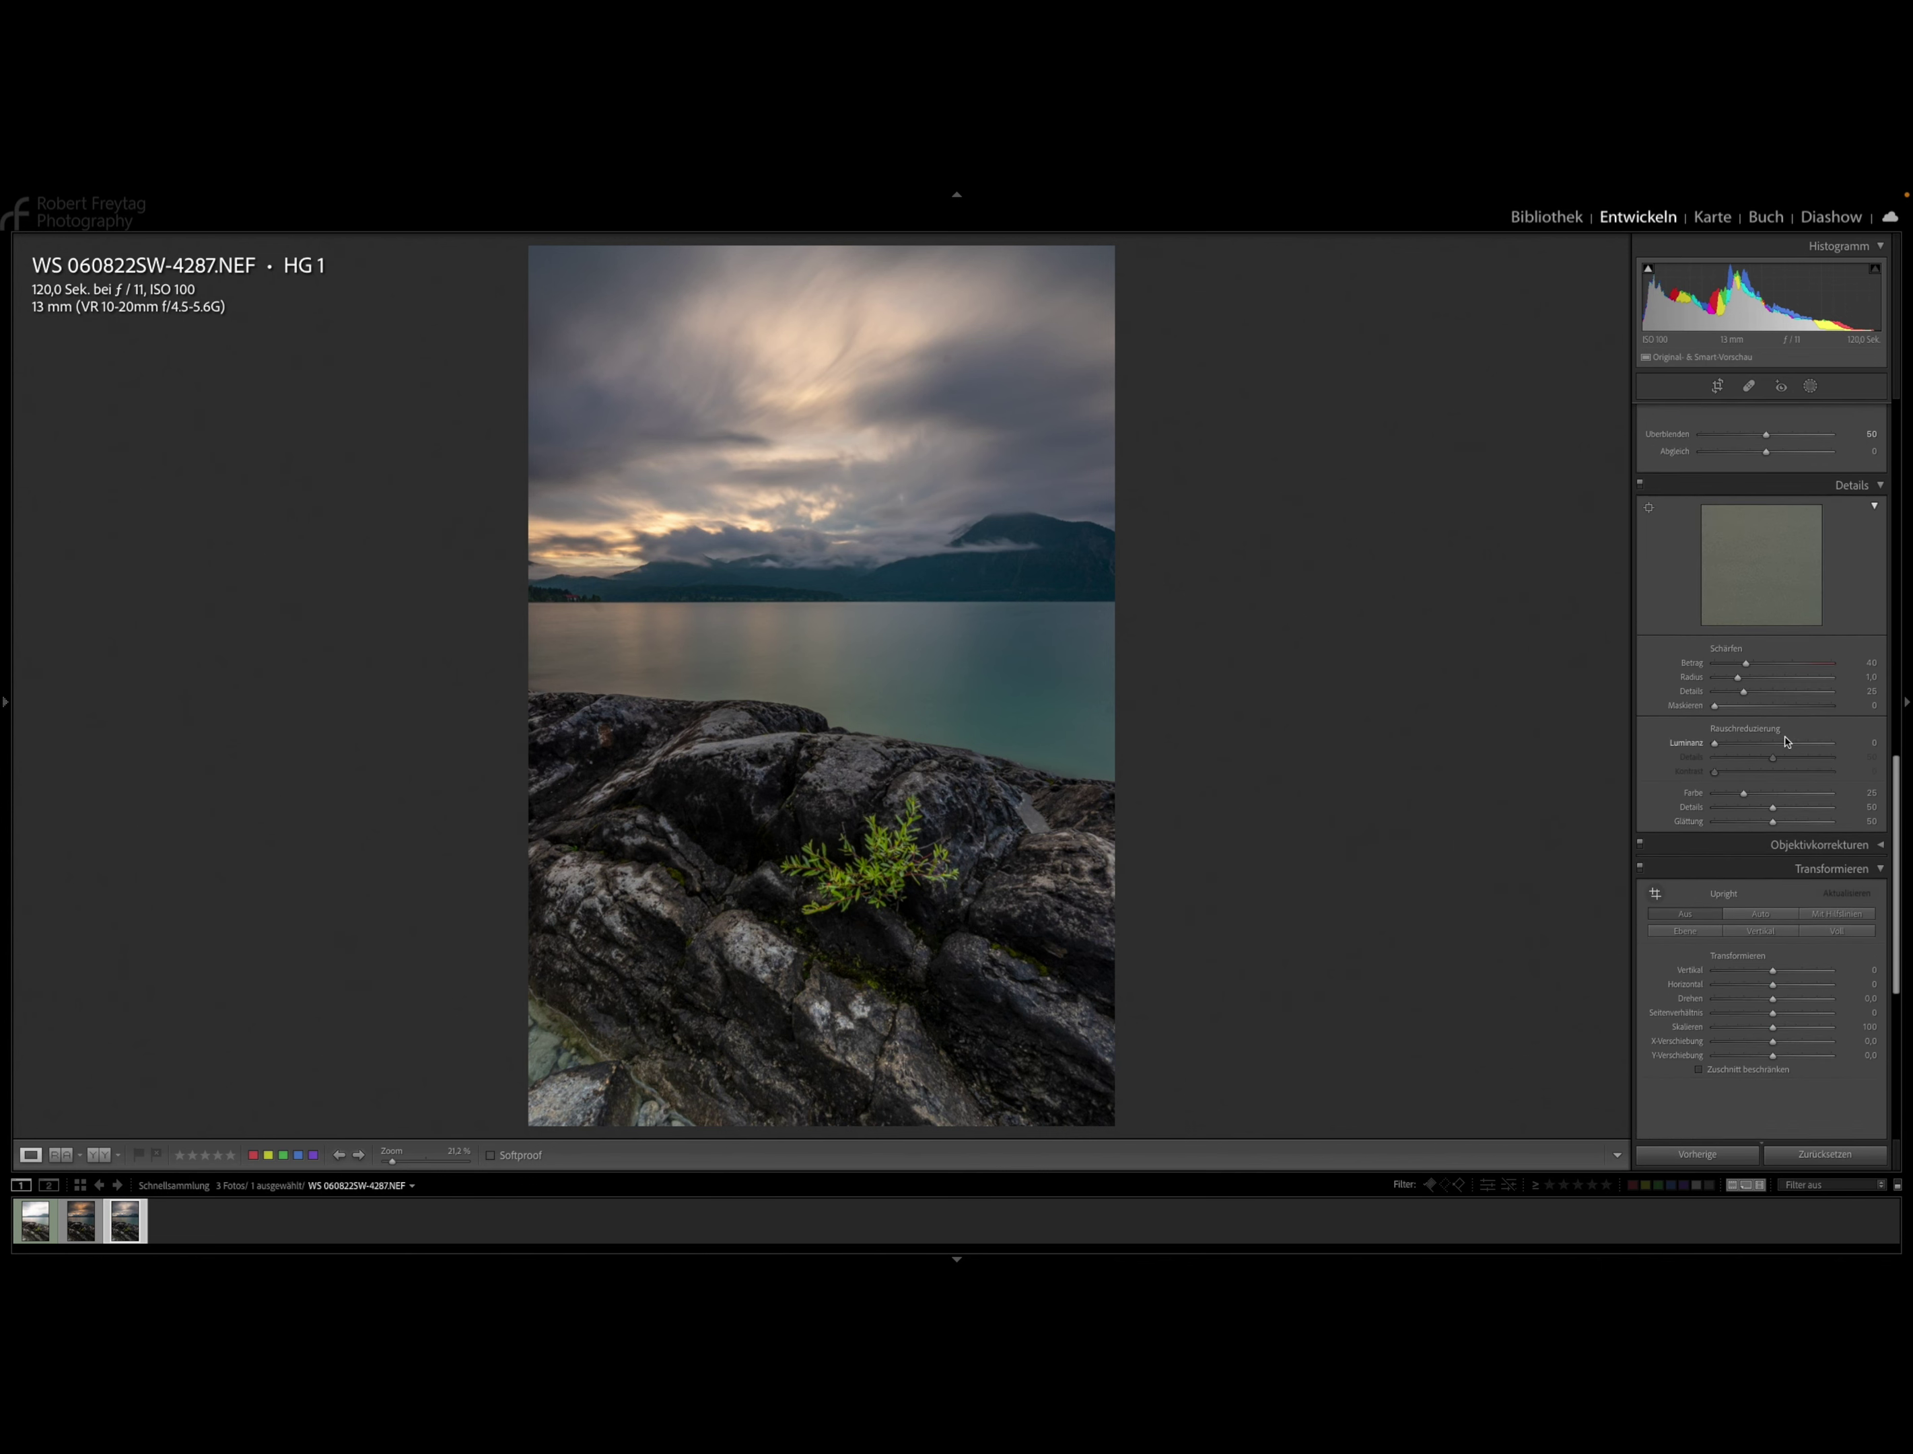
{"action": "scroll", "coordinate": [1786, 742], "scroll_direction": "up", "scroll_amount": 5}
{"action": "scroll", "coordinate": [1786, 742], "scroll_direction": "up", "scroll_amount": 5}
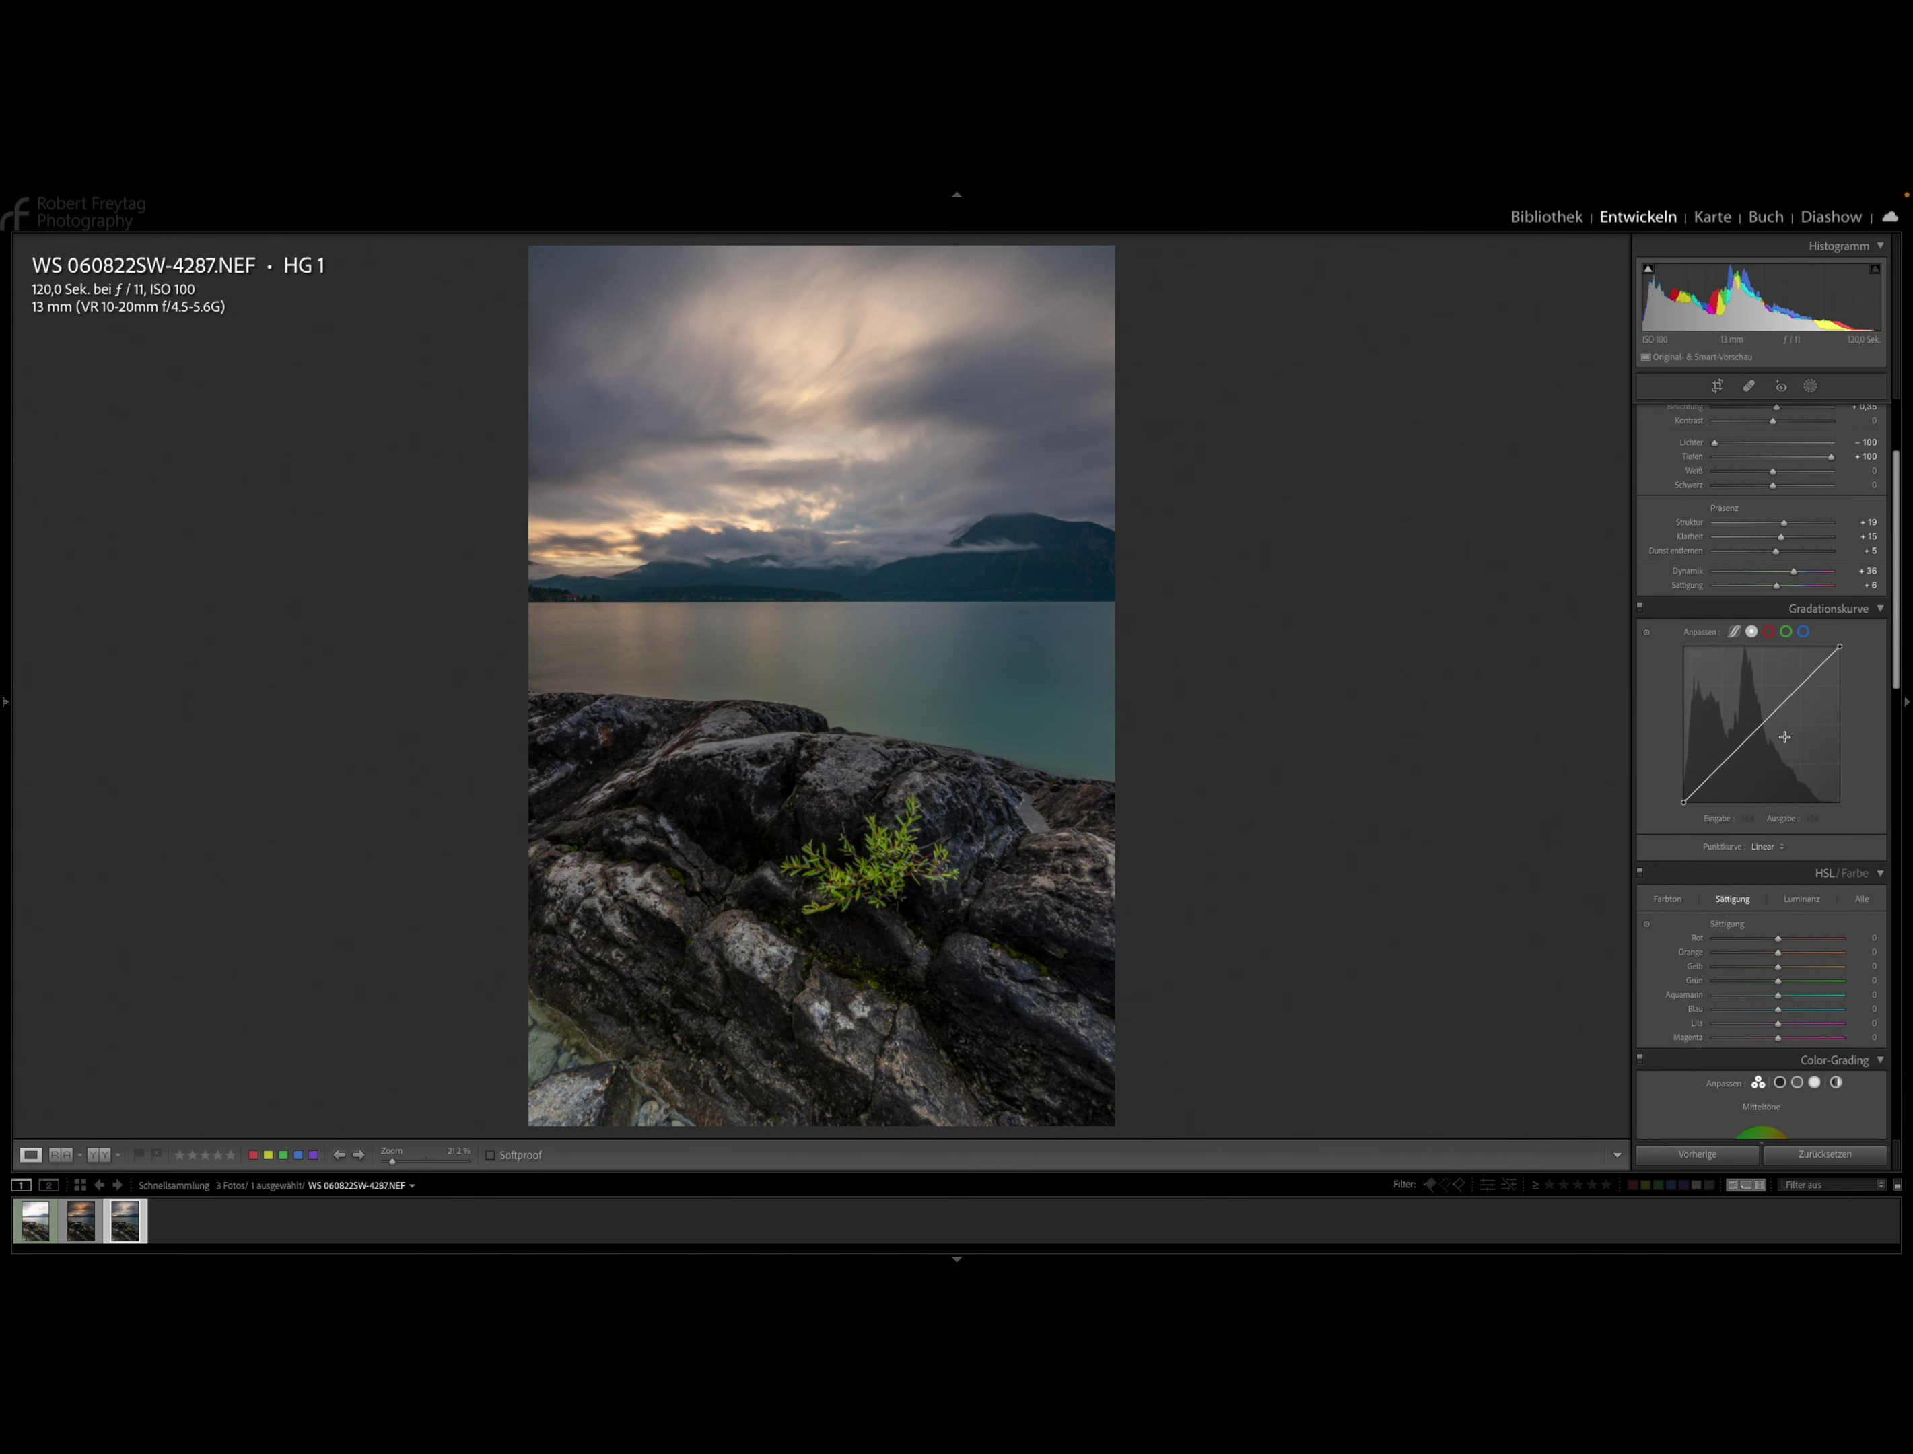
{"action": "left_click_drag", "start_coordinate": [1780, 954], "coordinate": [1808, 978]}
{"action": "left_click", "coordinate": [1806, 1154]}
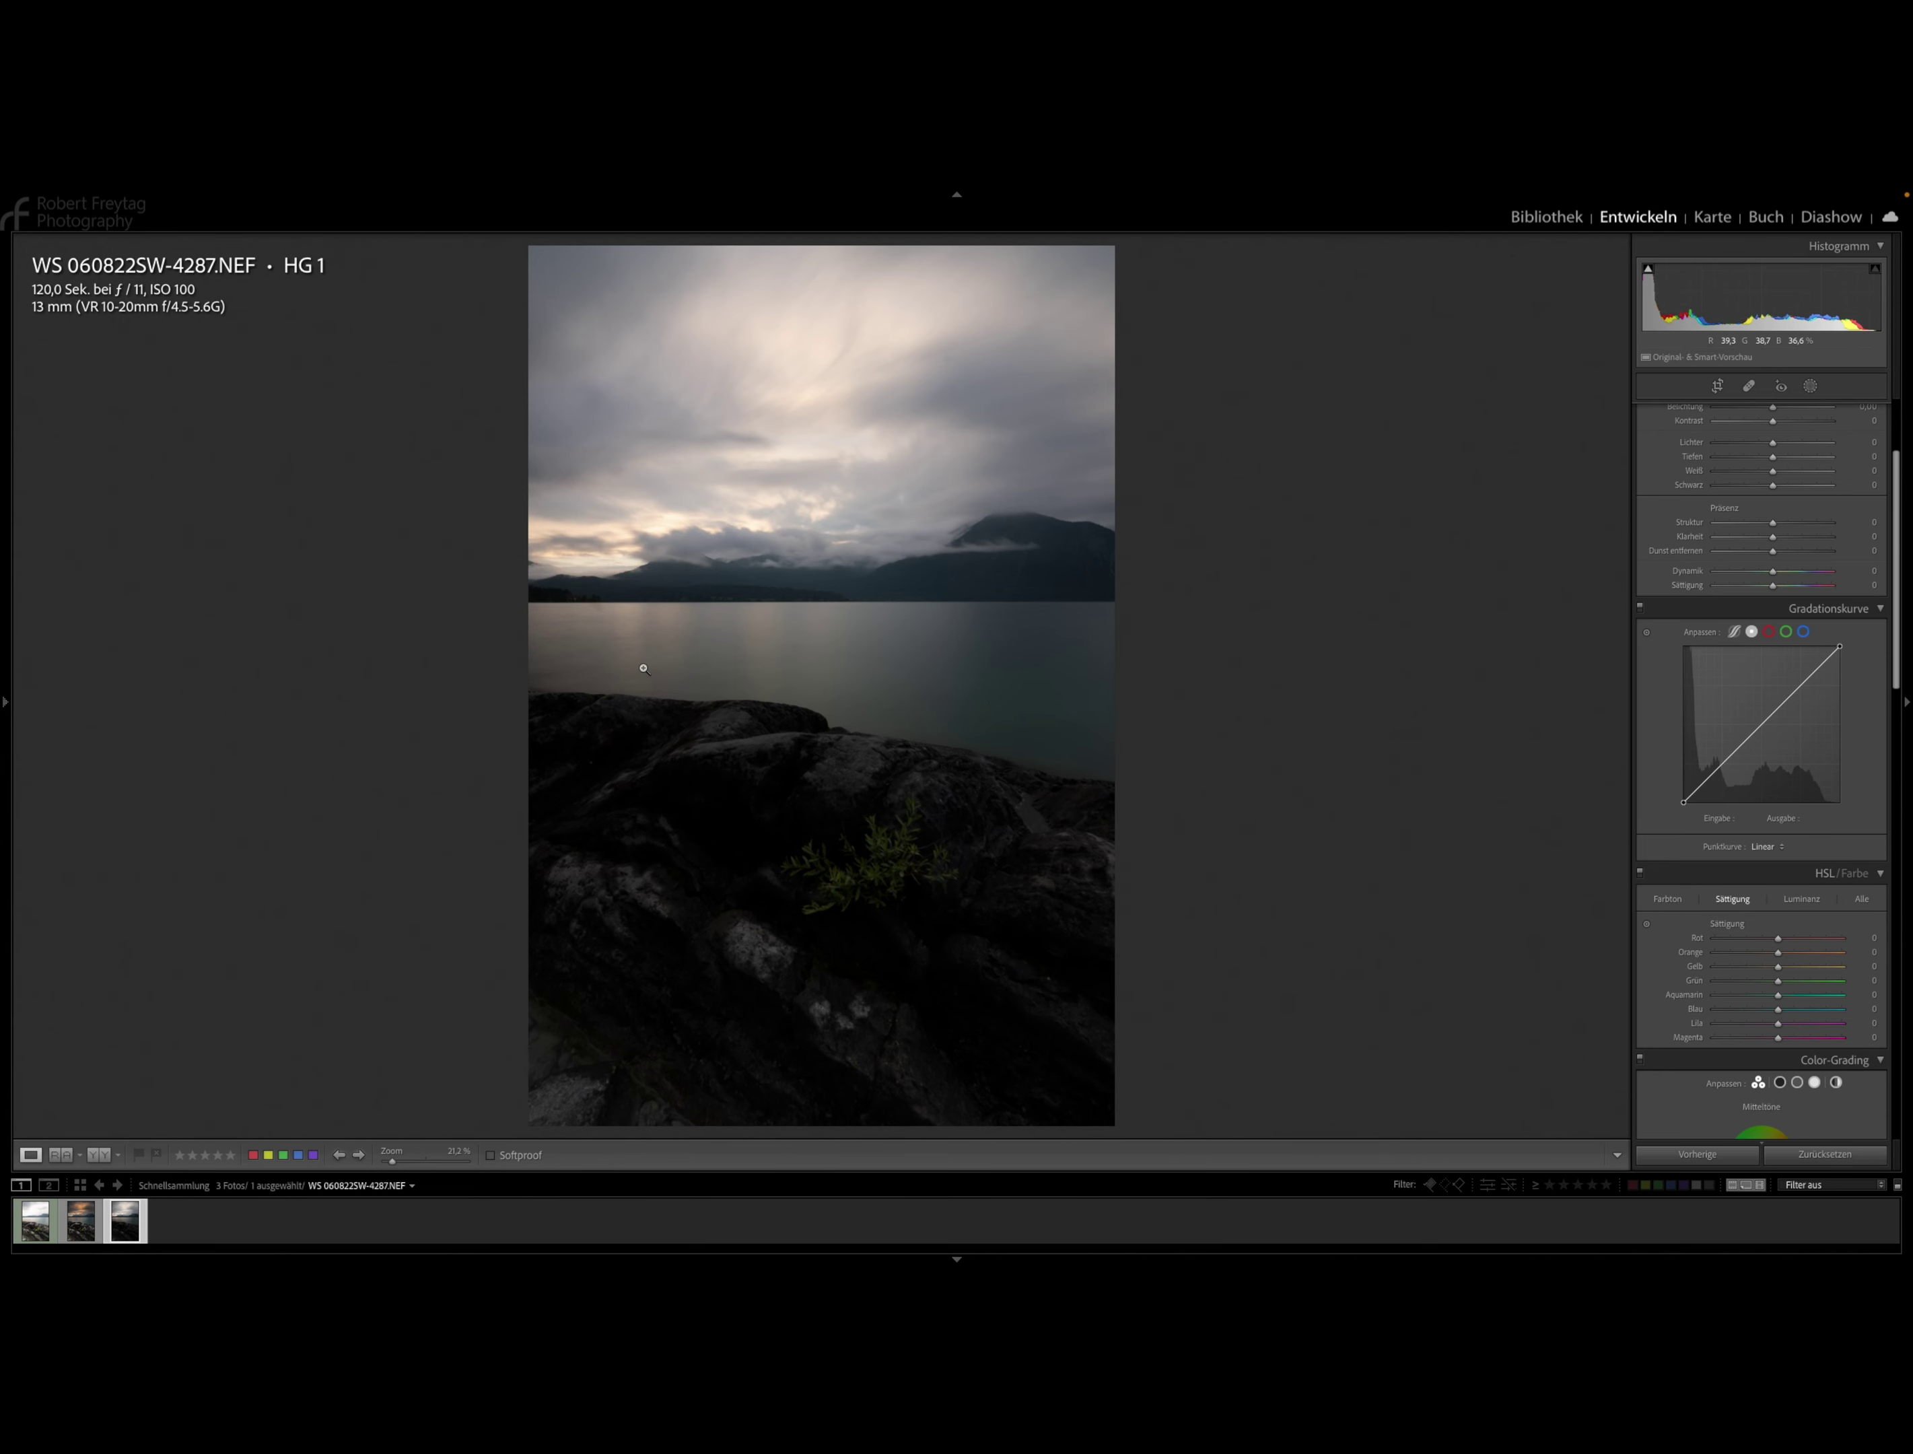
Try Exposure and Shadows on photo 4287, reset both, then bring up the new-mask choices.
{"action": "scroll", "coordinate": [1772, 662], "scroll_direction": "up", "scroll_amount": 3}
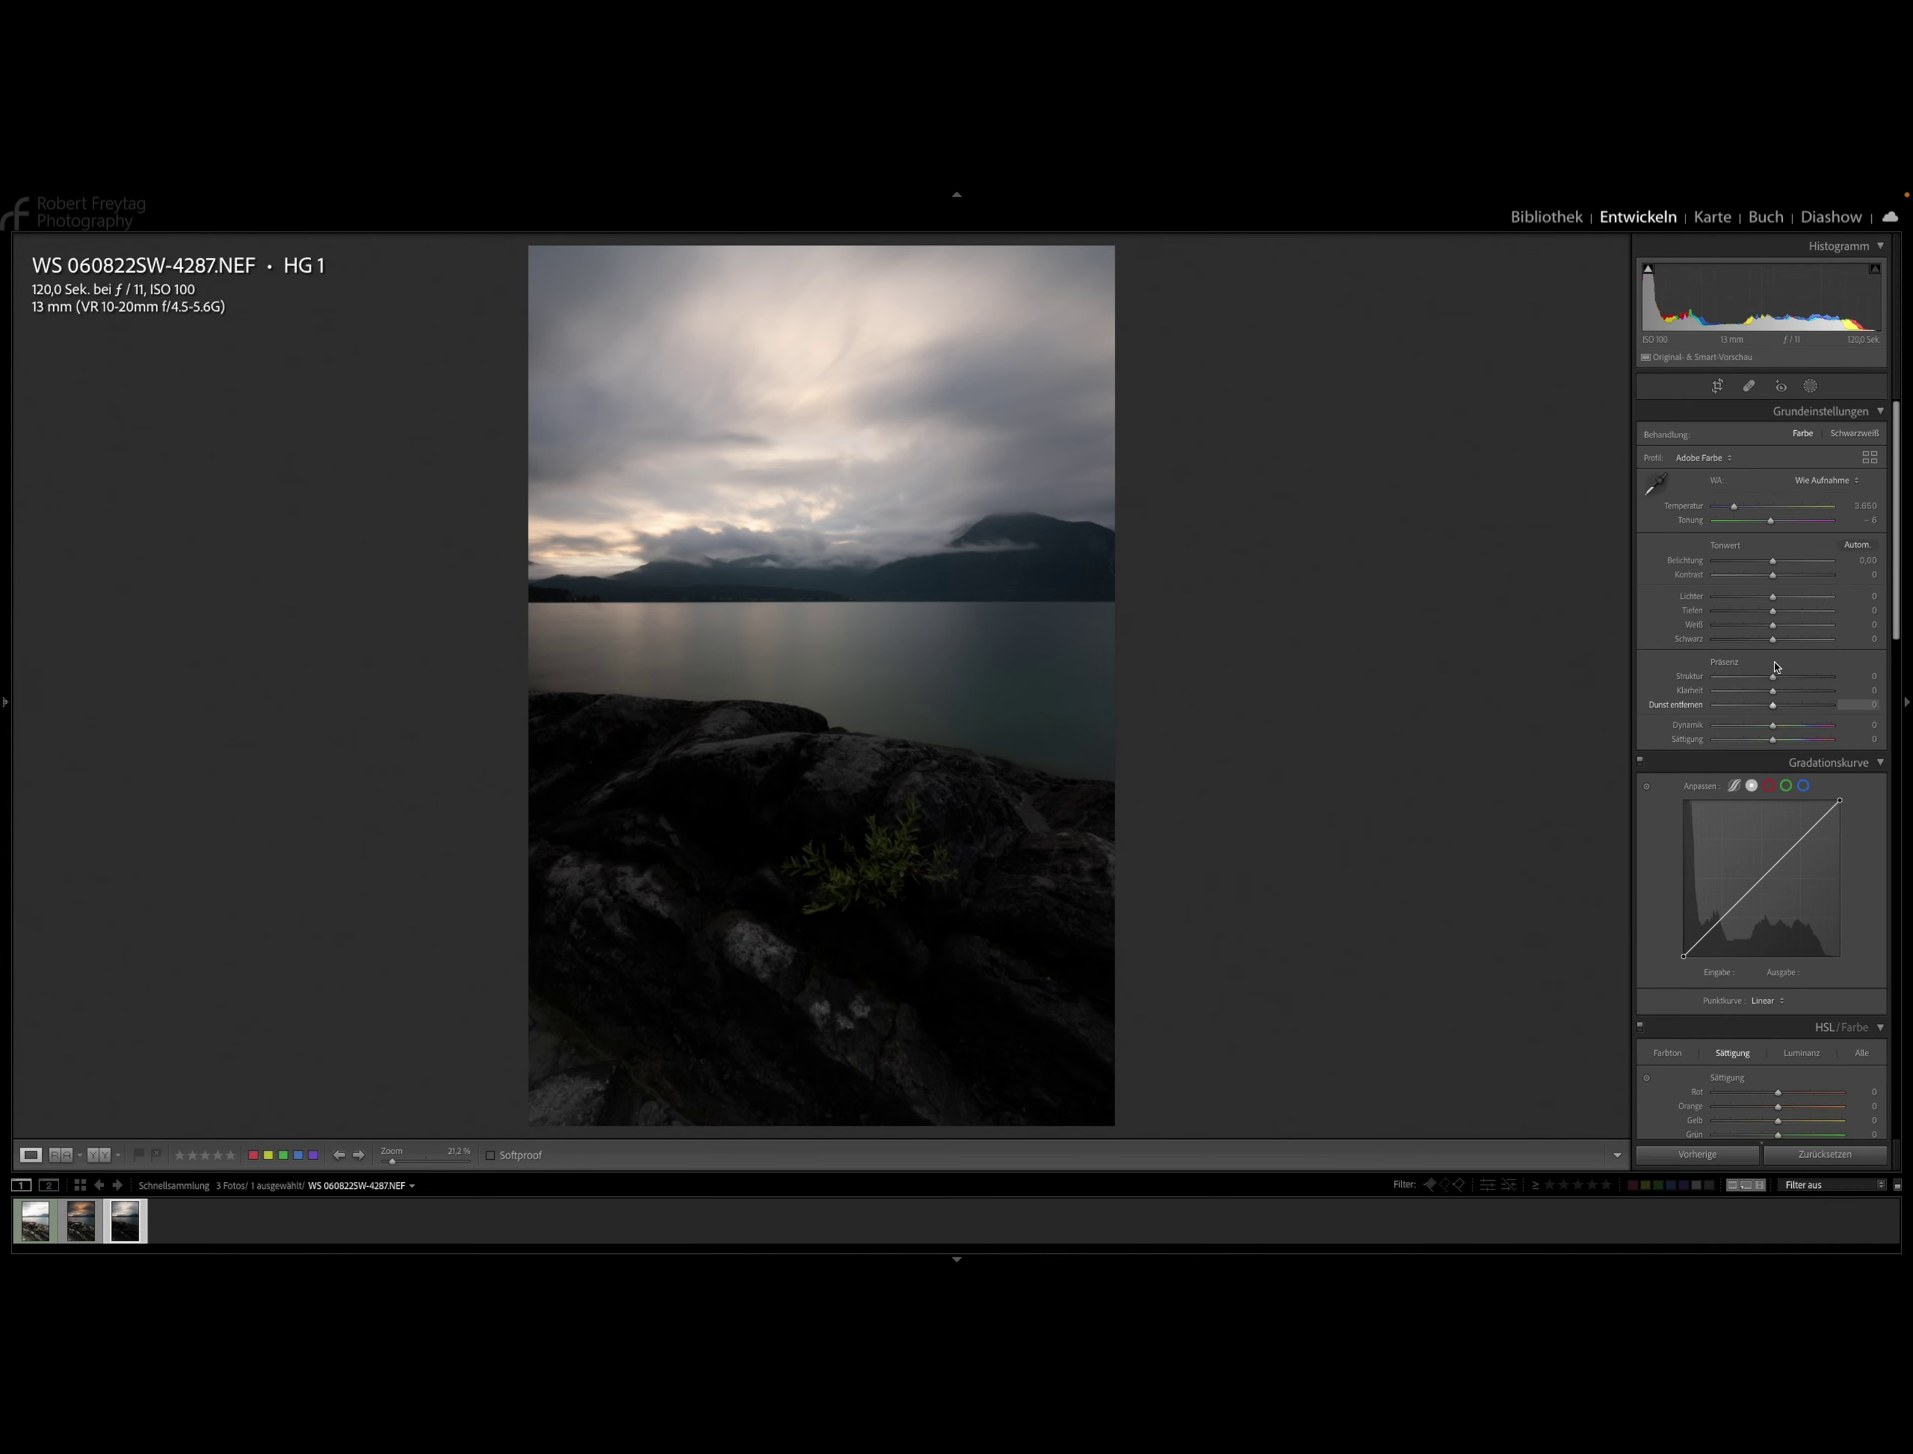
{"action": "left_click_drag", "start_coordinate": [1772, 561], "coordinate": [1822, 625]}
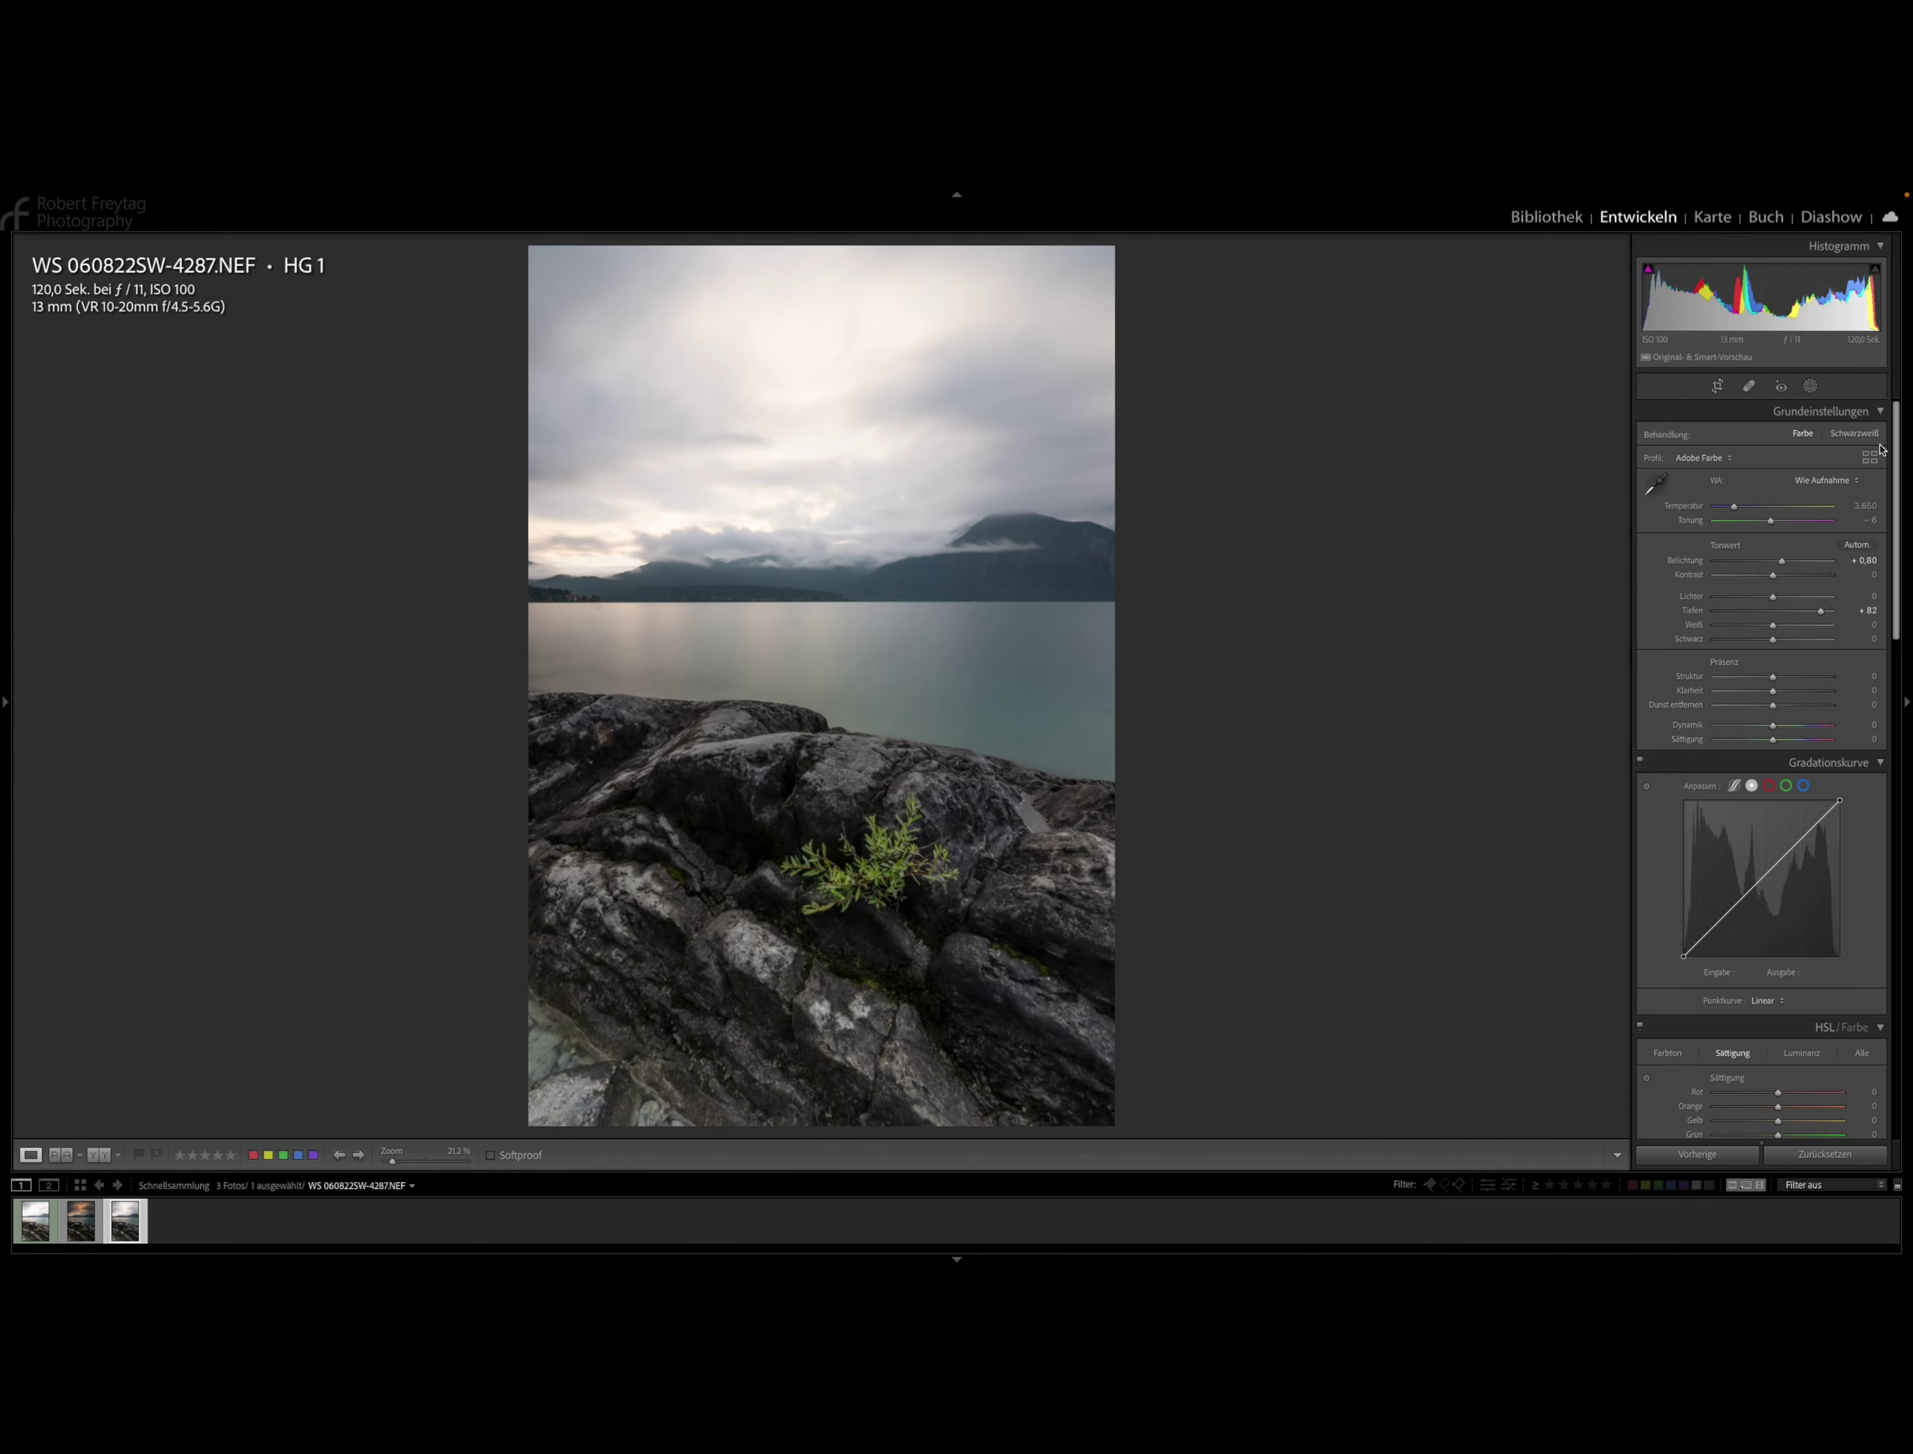
{"action": "left_click", "coordinate": [1774, 614]}
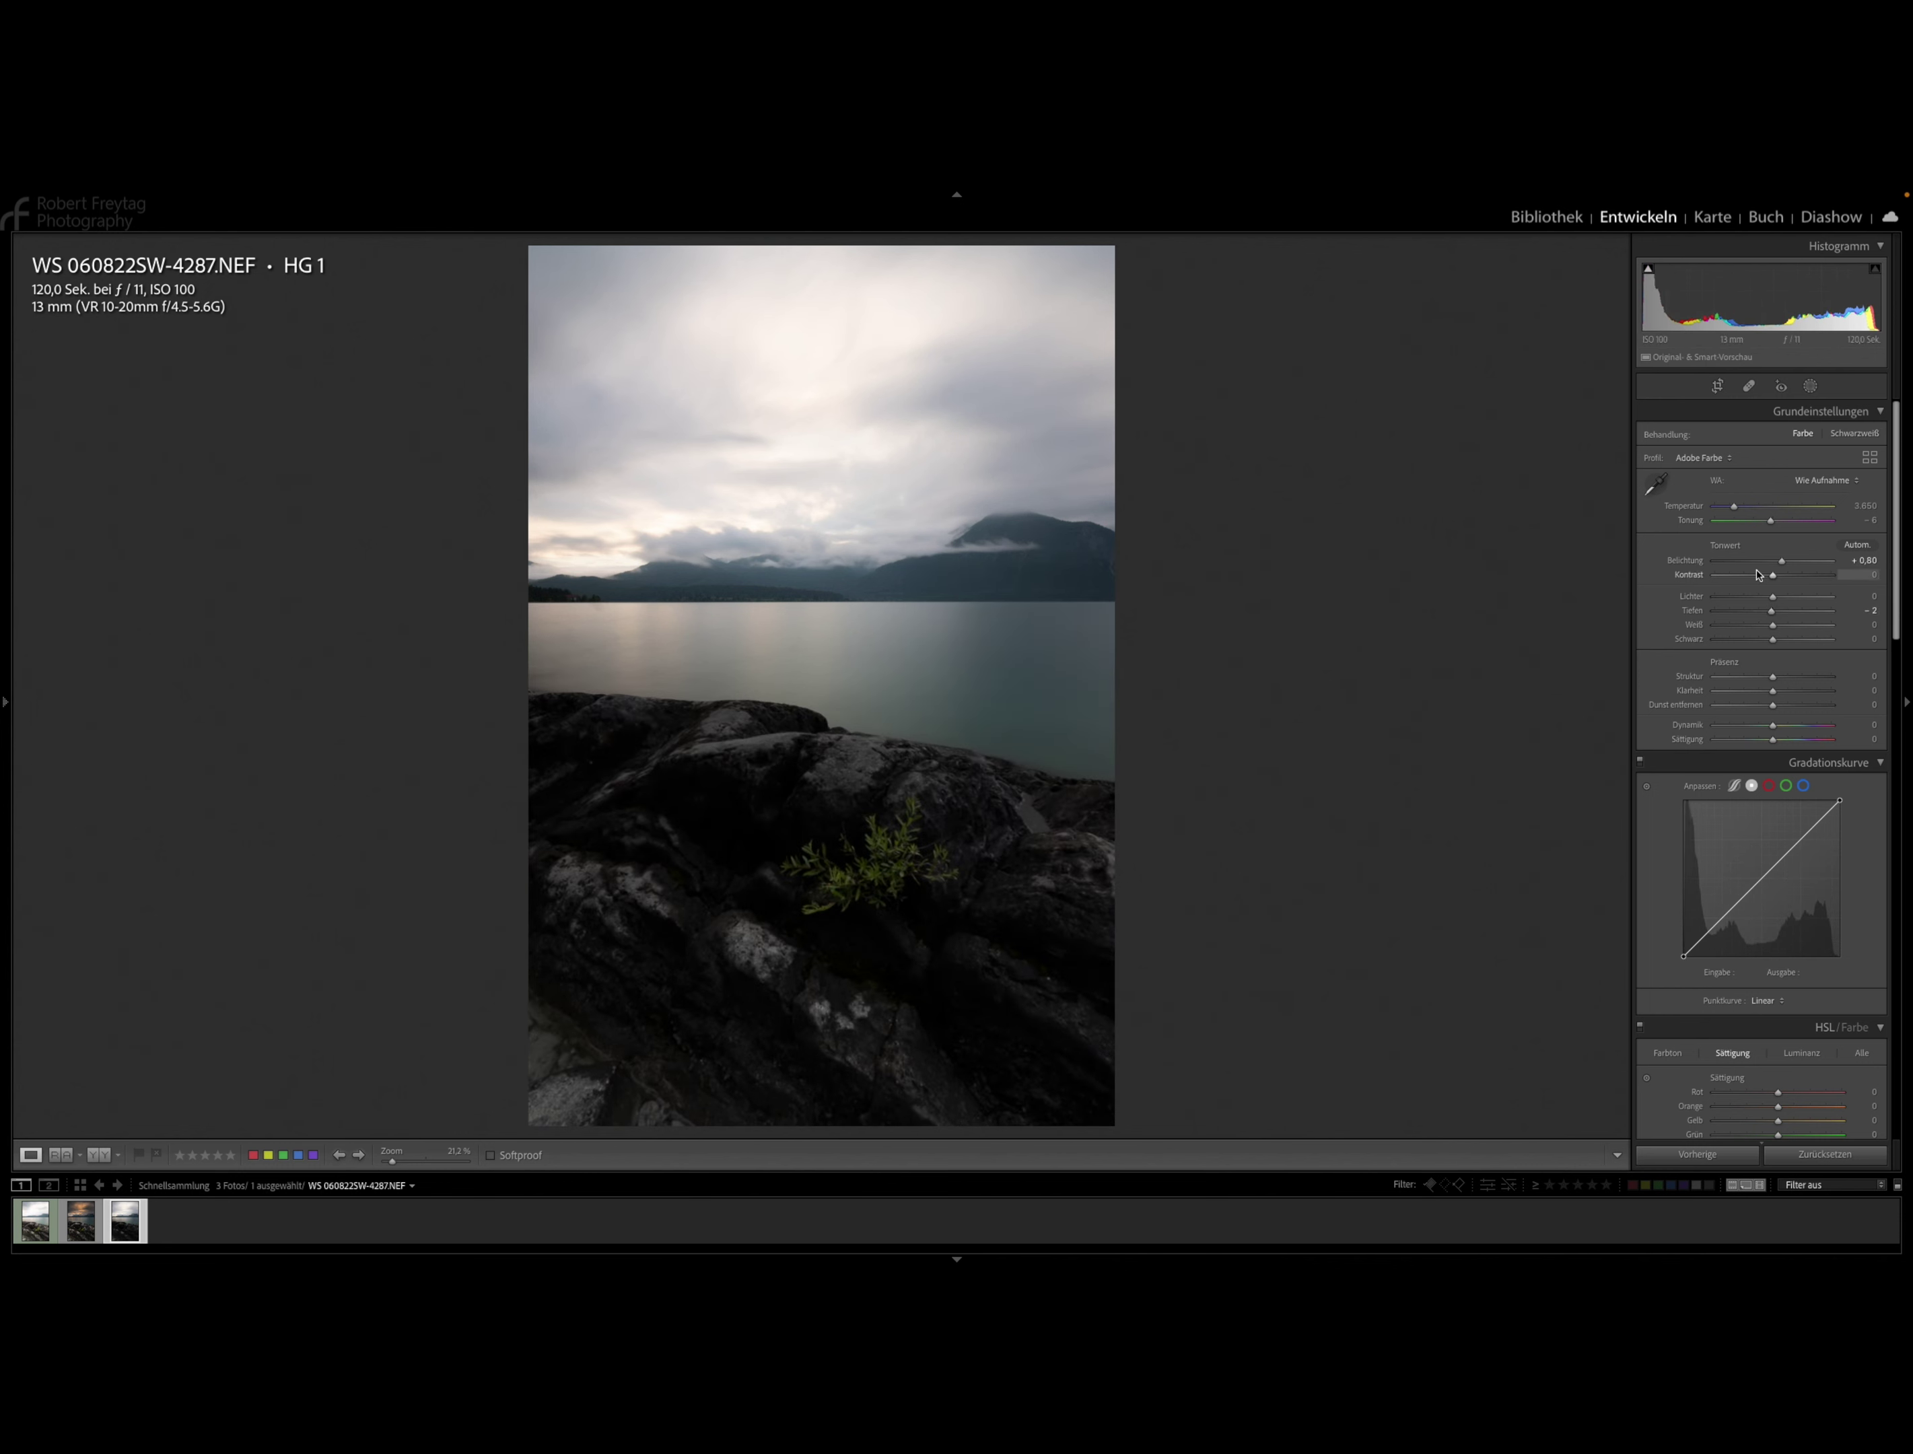
{"action": "double_click", "coordinate": [1687, 562]}
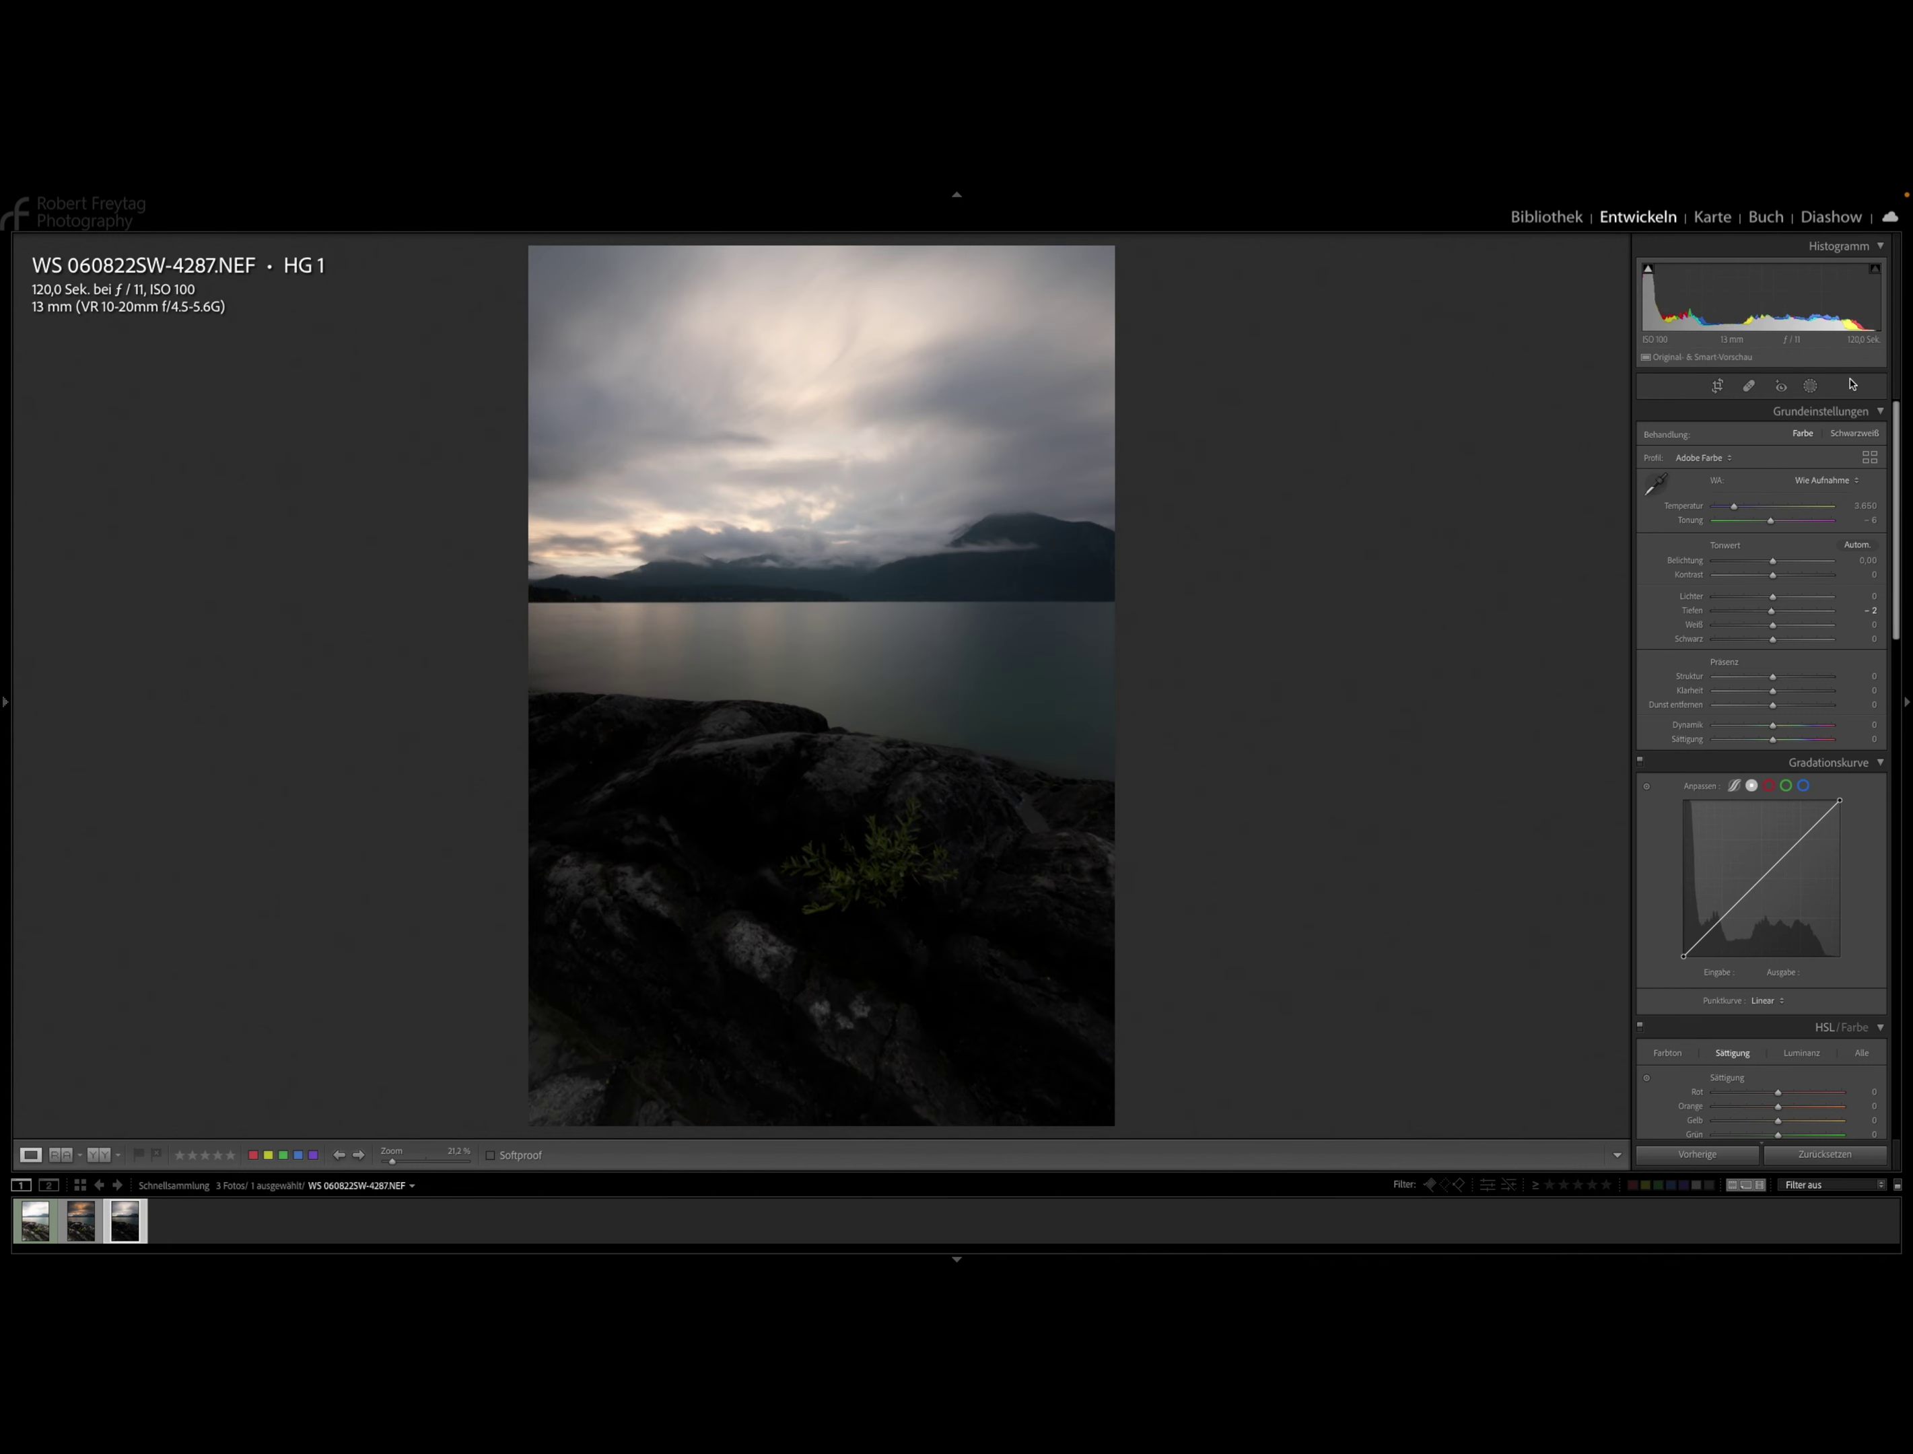
{"action": "left_click", "coordinate": [1811, 386]}
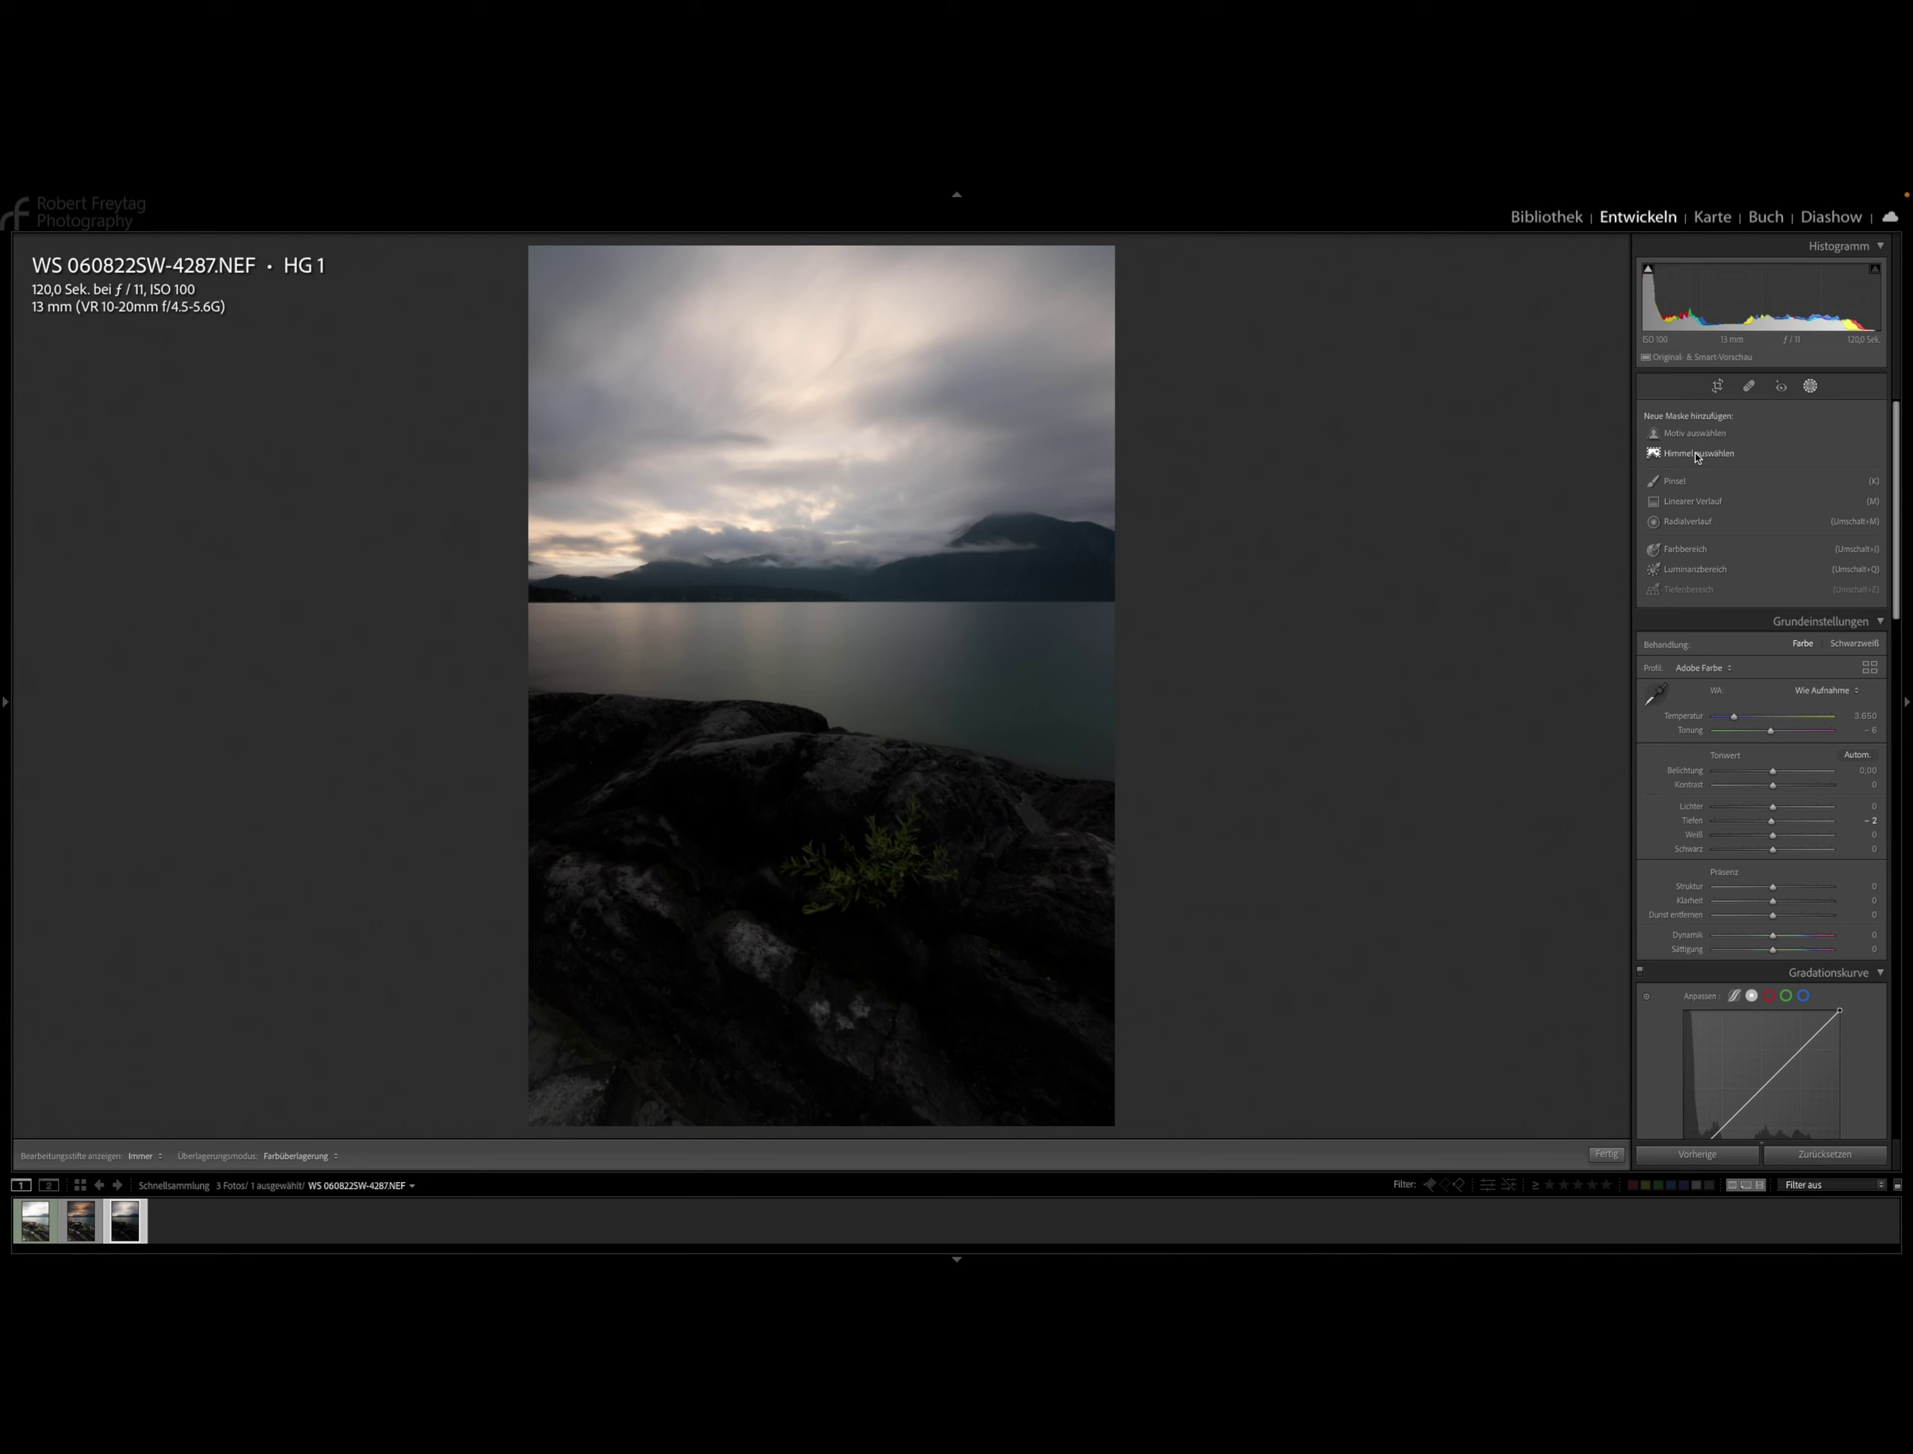
Auto-select the sky as a mask and set its Highlights to -77 and Shadows to +45.
{"action": "left_click", "coordinate": [1698, 455]}
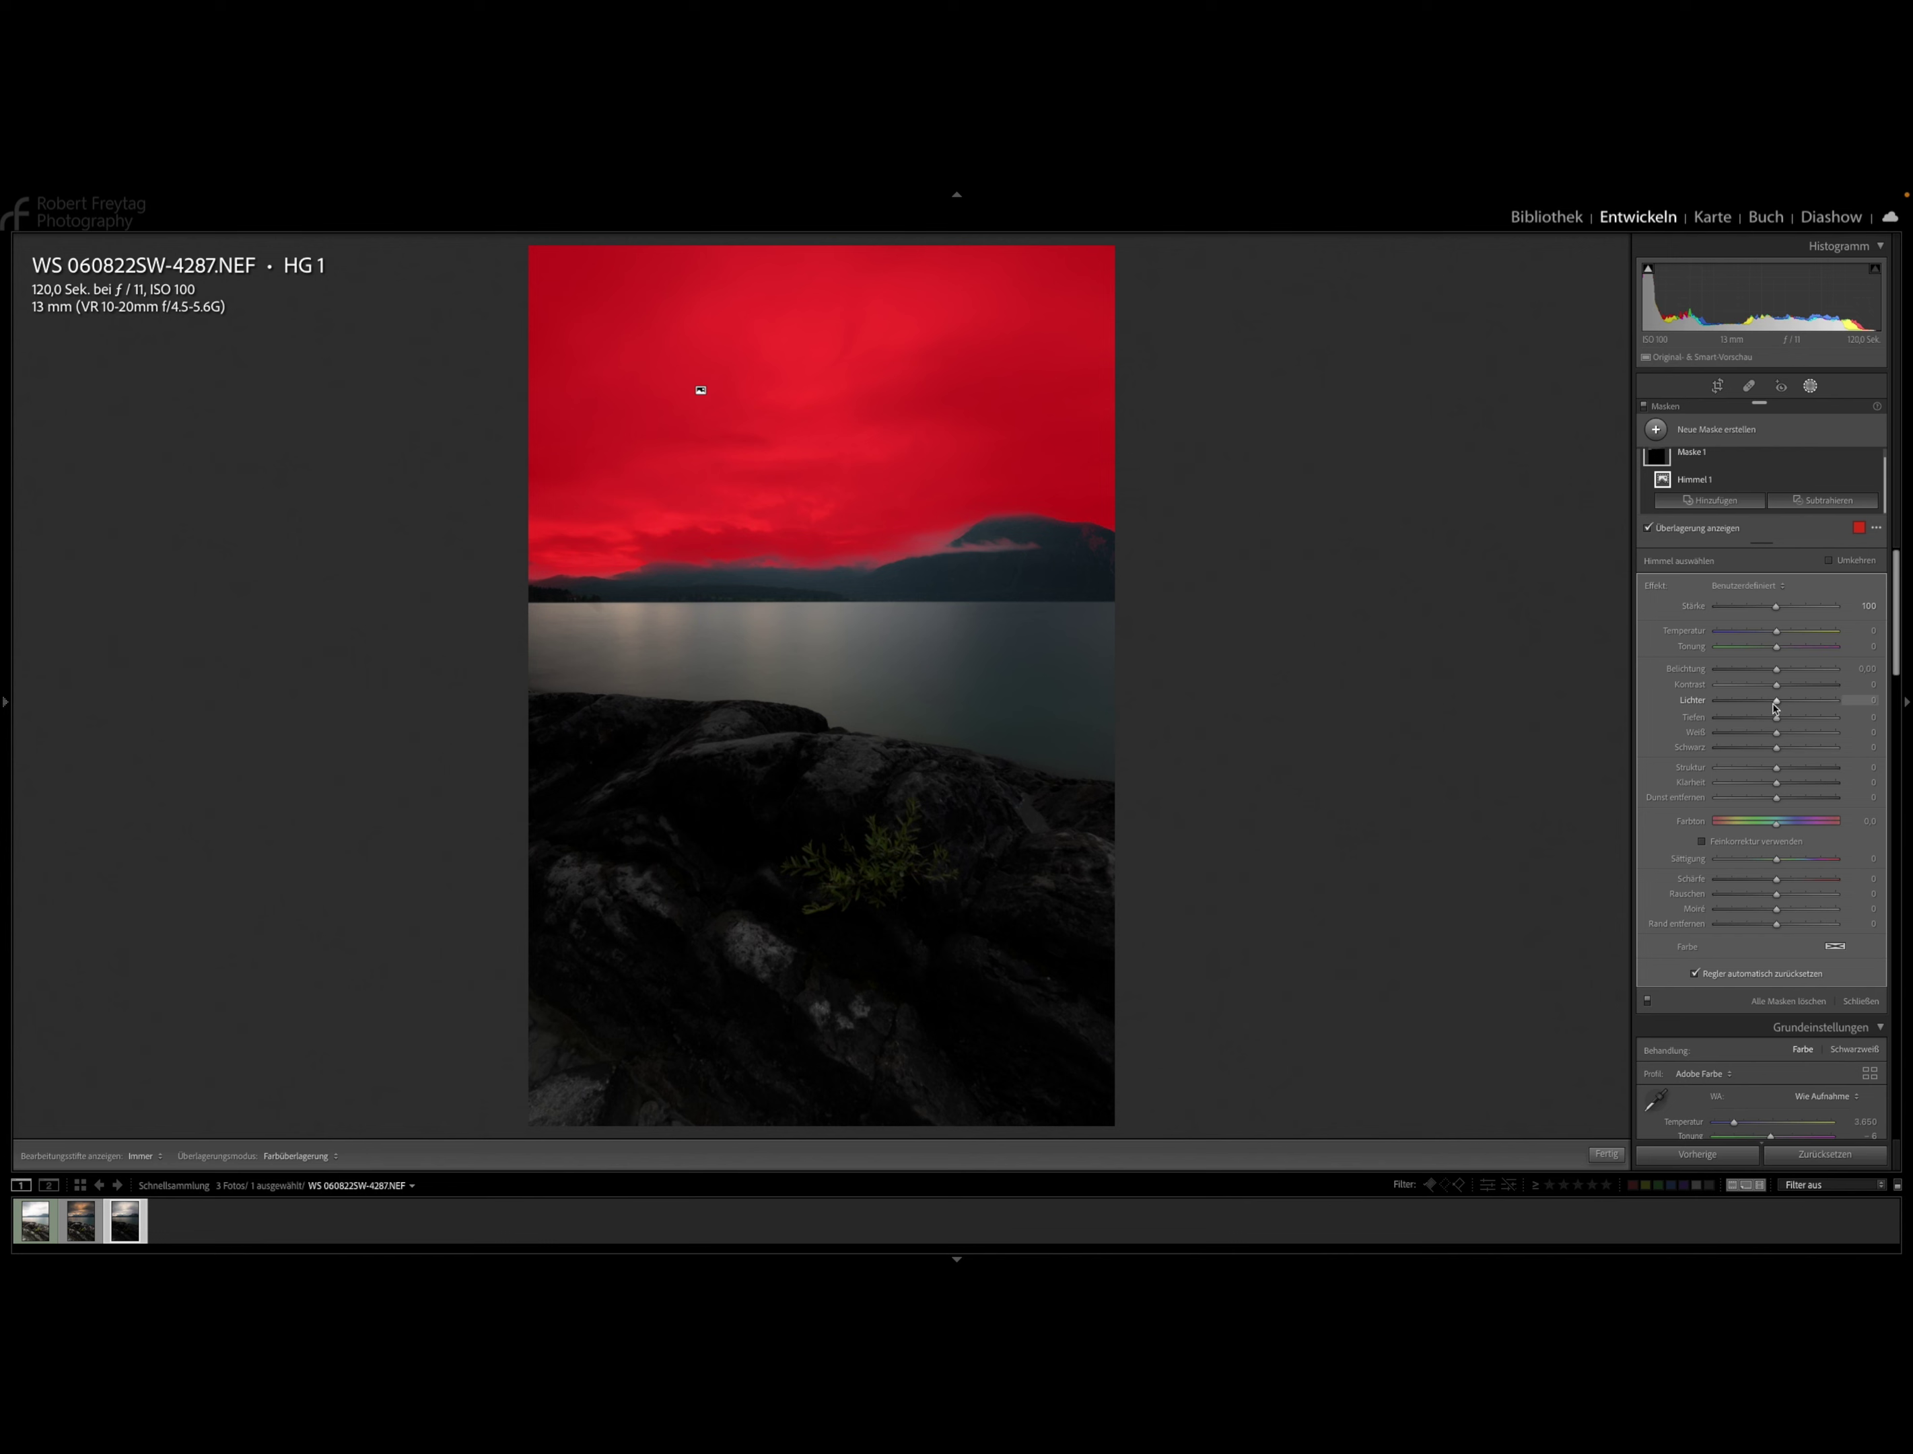
{"action": "mouse_move", "coordinate": [1774, 701]}
{"action": "left_mouse_down"}
{"action": "mouse_move", "coordinate": [1731, 701]}
{"action": "mouse_move", "coordinate": [1803, 720]}
{"action": "left_mouse_up"}
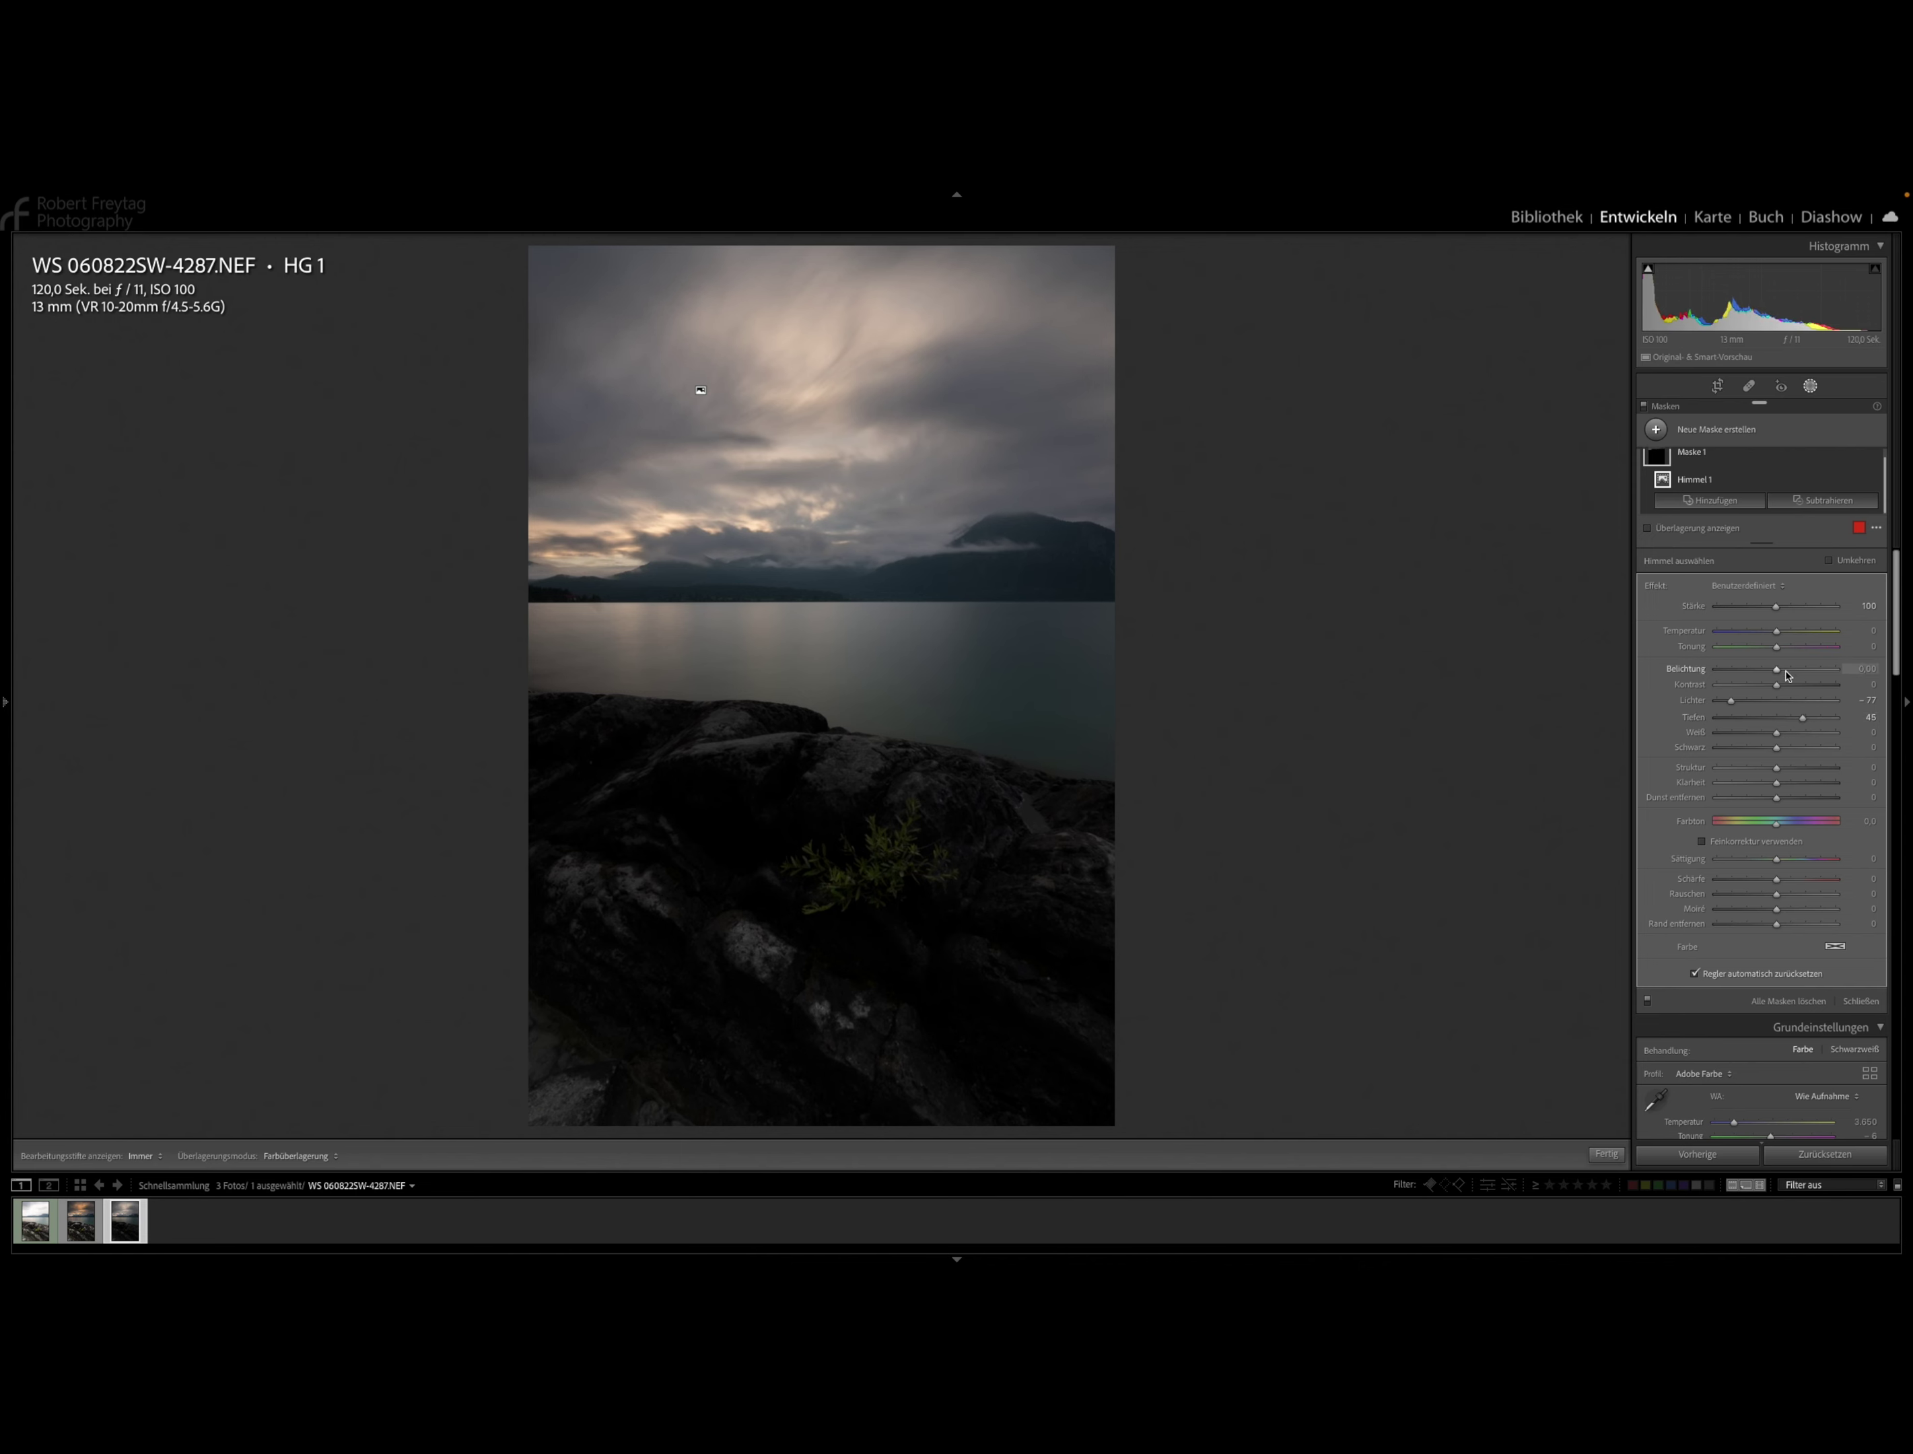
{"action": "left_click", "coordinate": [1779, 672]}
{"action": "left_click_drag", "start_coordinate": [1779, 672], "coordinate": [1777, 679]}
Give the sky mask Texture 7, Clarity 38 and Noise reduction 19.
{"action": "mouse_move", "coordinate": [1777, 768]}
{"action": "left_mouse_down"}
{"action": "mouse_move", "coordinate": [1802, 770]}
{"action": "mouse_move", "coordinate": [1785, 794]}
{"action": "left_mouse_up"}
{"action": "left_click_drag", "start_coordinate": [1786, 795], "coordinate": [1786, 796]}
{"action": "left_click_drag", "start_coordinate": [1777, 896], "coordinate": [1787, 899]}
Compare the sky mask hidden and shown, then adjust its Saturation.
{"action": "left_click", "coordinate": [1649, 1001]}
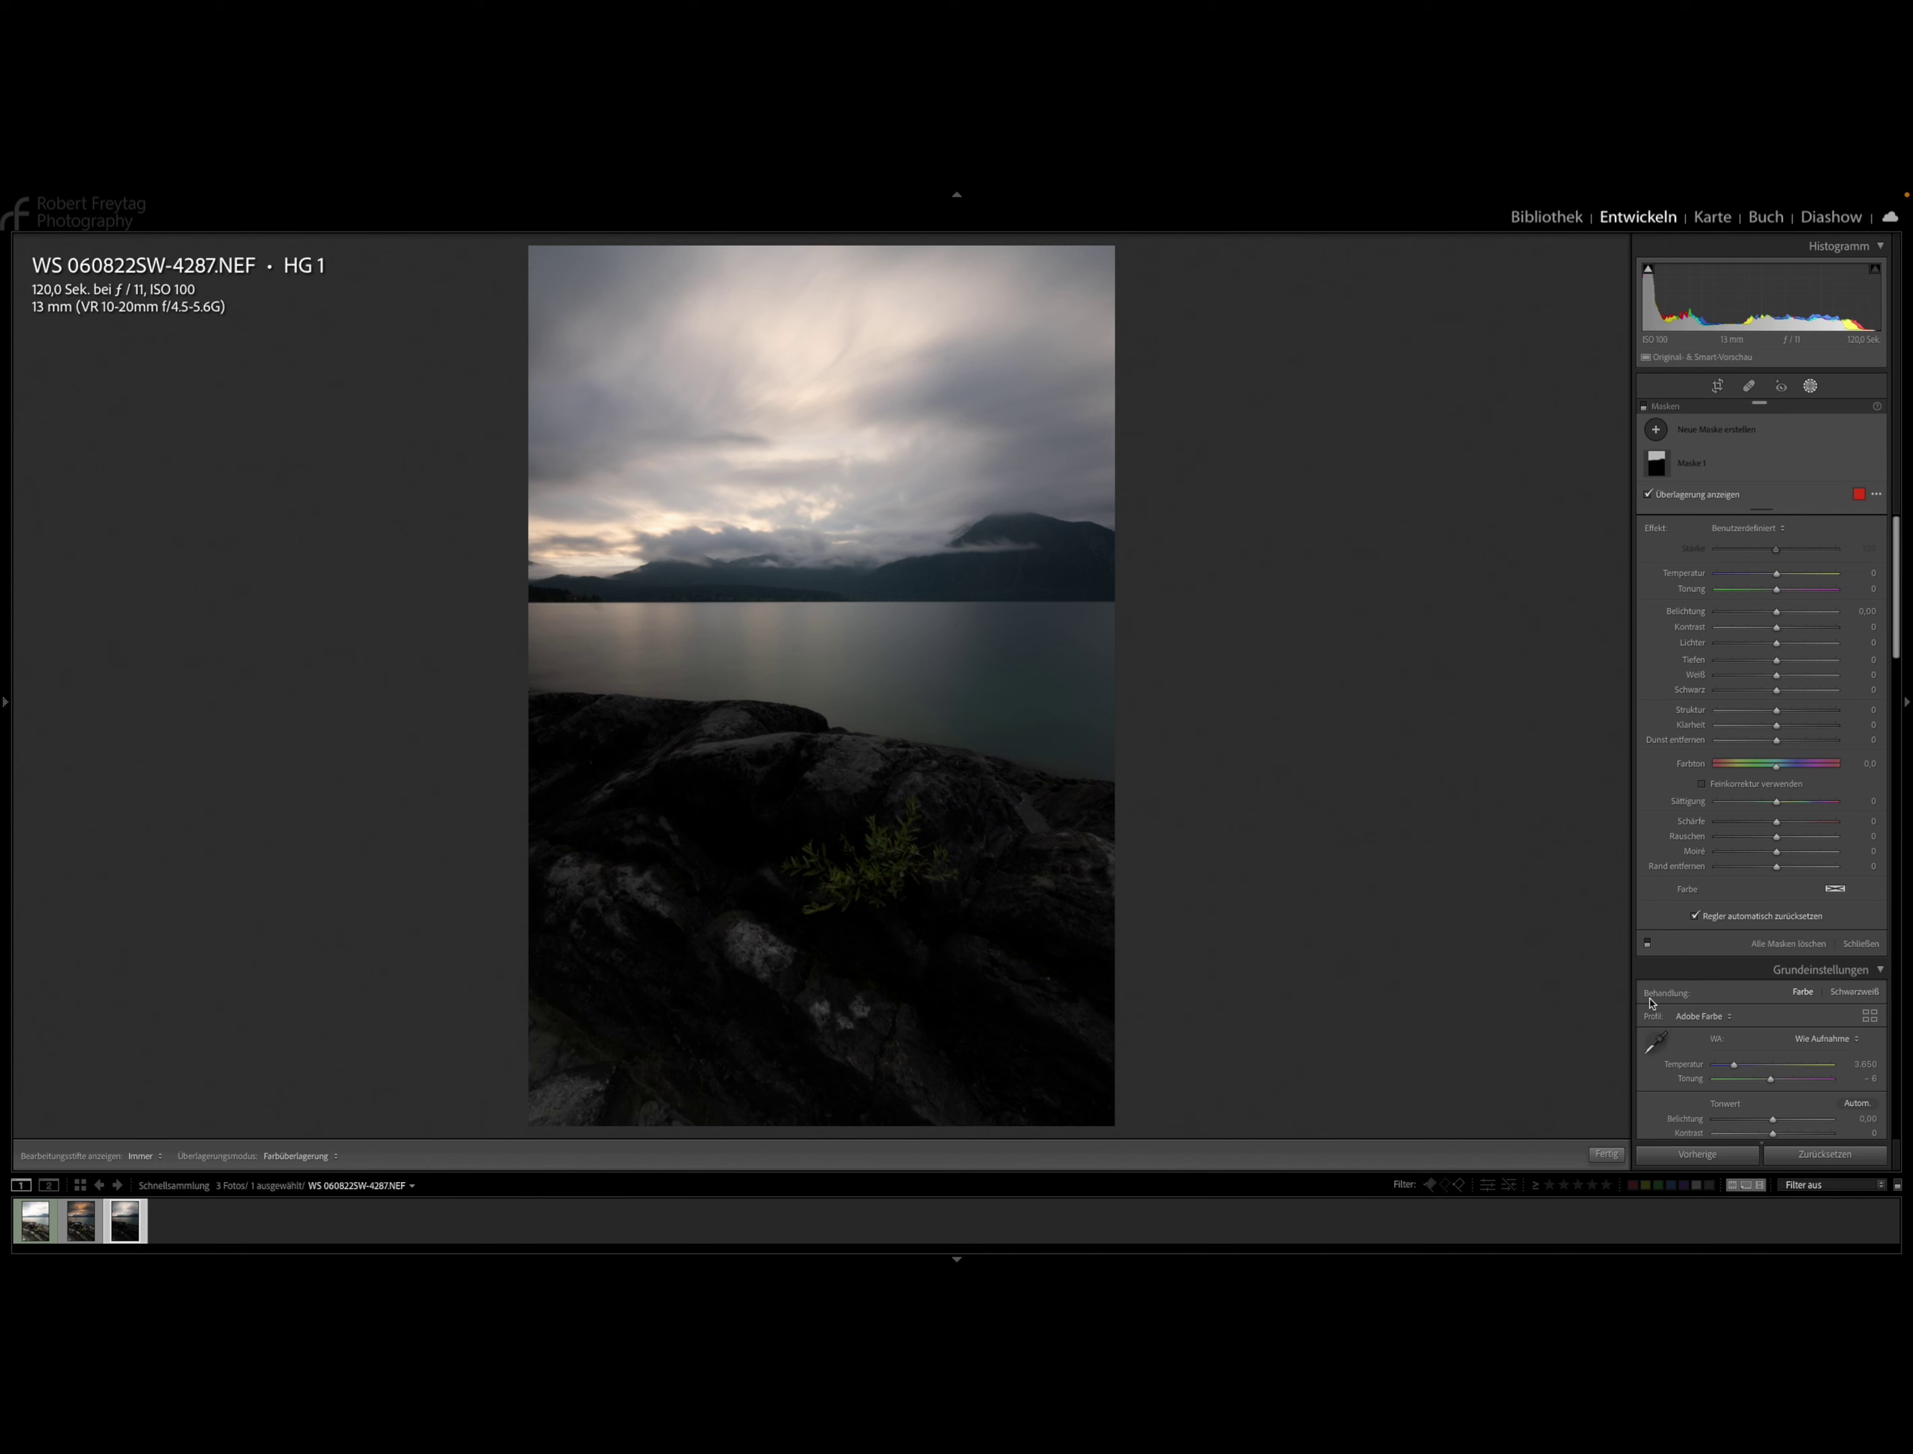
{"action": "left_click", "coordinate": [1647, 944]}
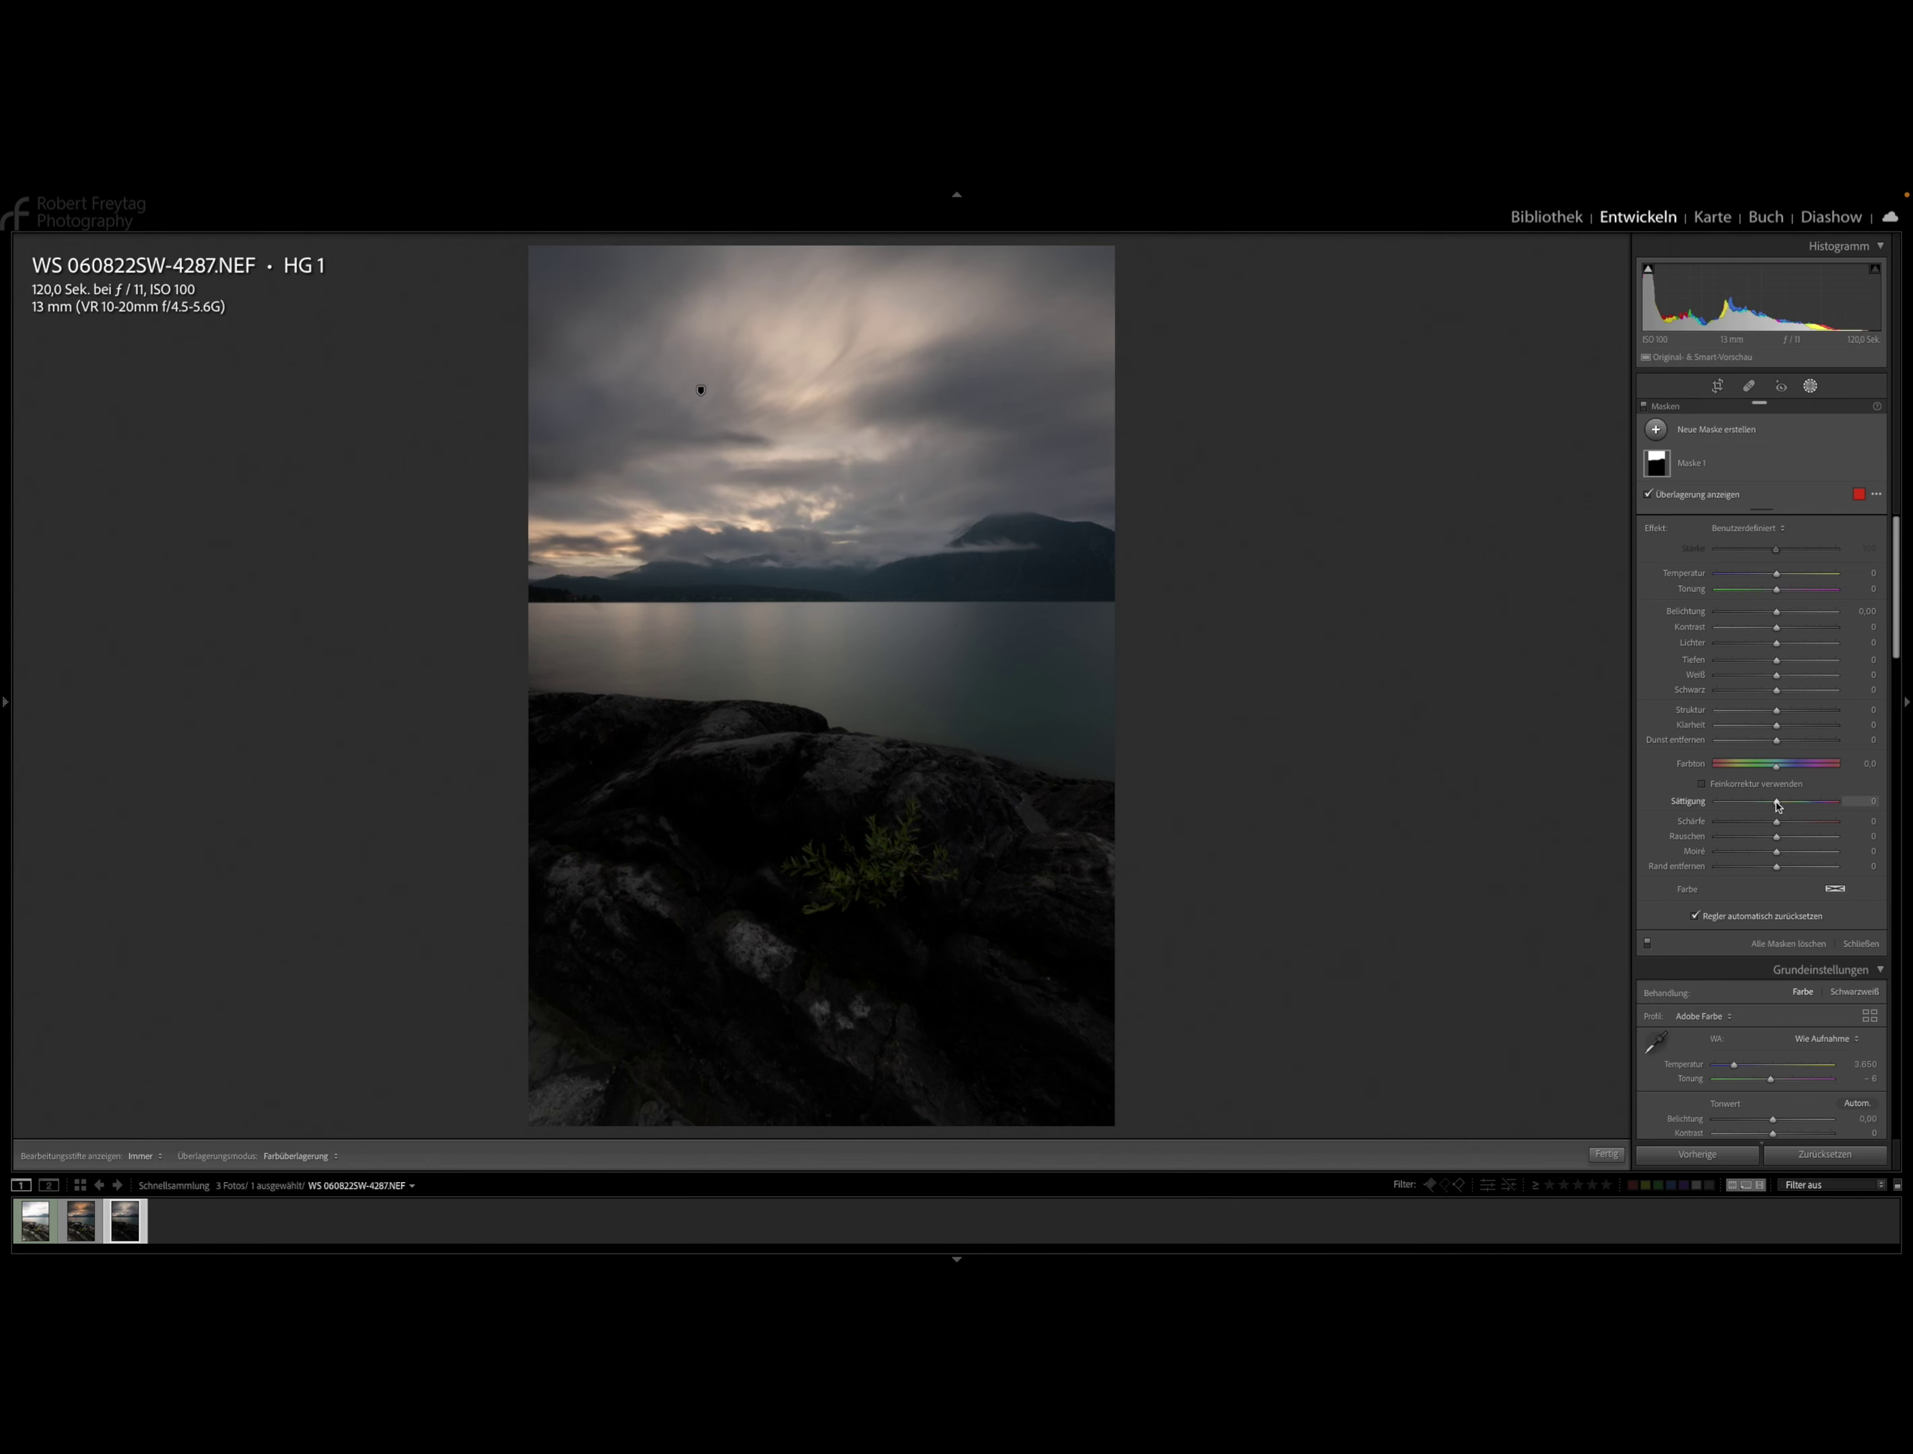
{"action": "mouse_move", "coordinate": [1777, 803]}
{"action": "left_mouse_down"}
{"action": "mouse_move", "coordinate": [1836, 803]}
{"action": "mouse_move", "coordinate": [1719, 810]}
{"action": "mouse_move", "coordinate": [1776, 820]}
{"action": "left_mouse_up"}
{"action": "left_click", "coordinate": [1608, 1154]}
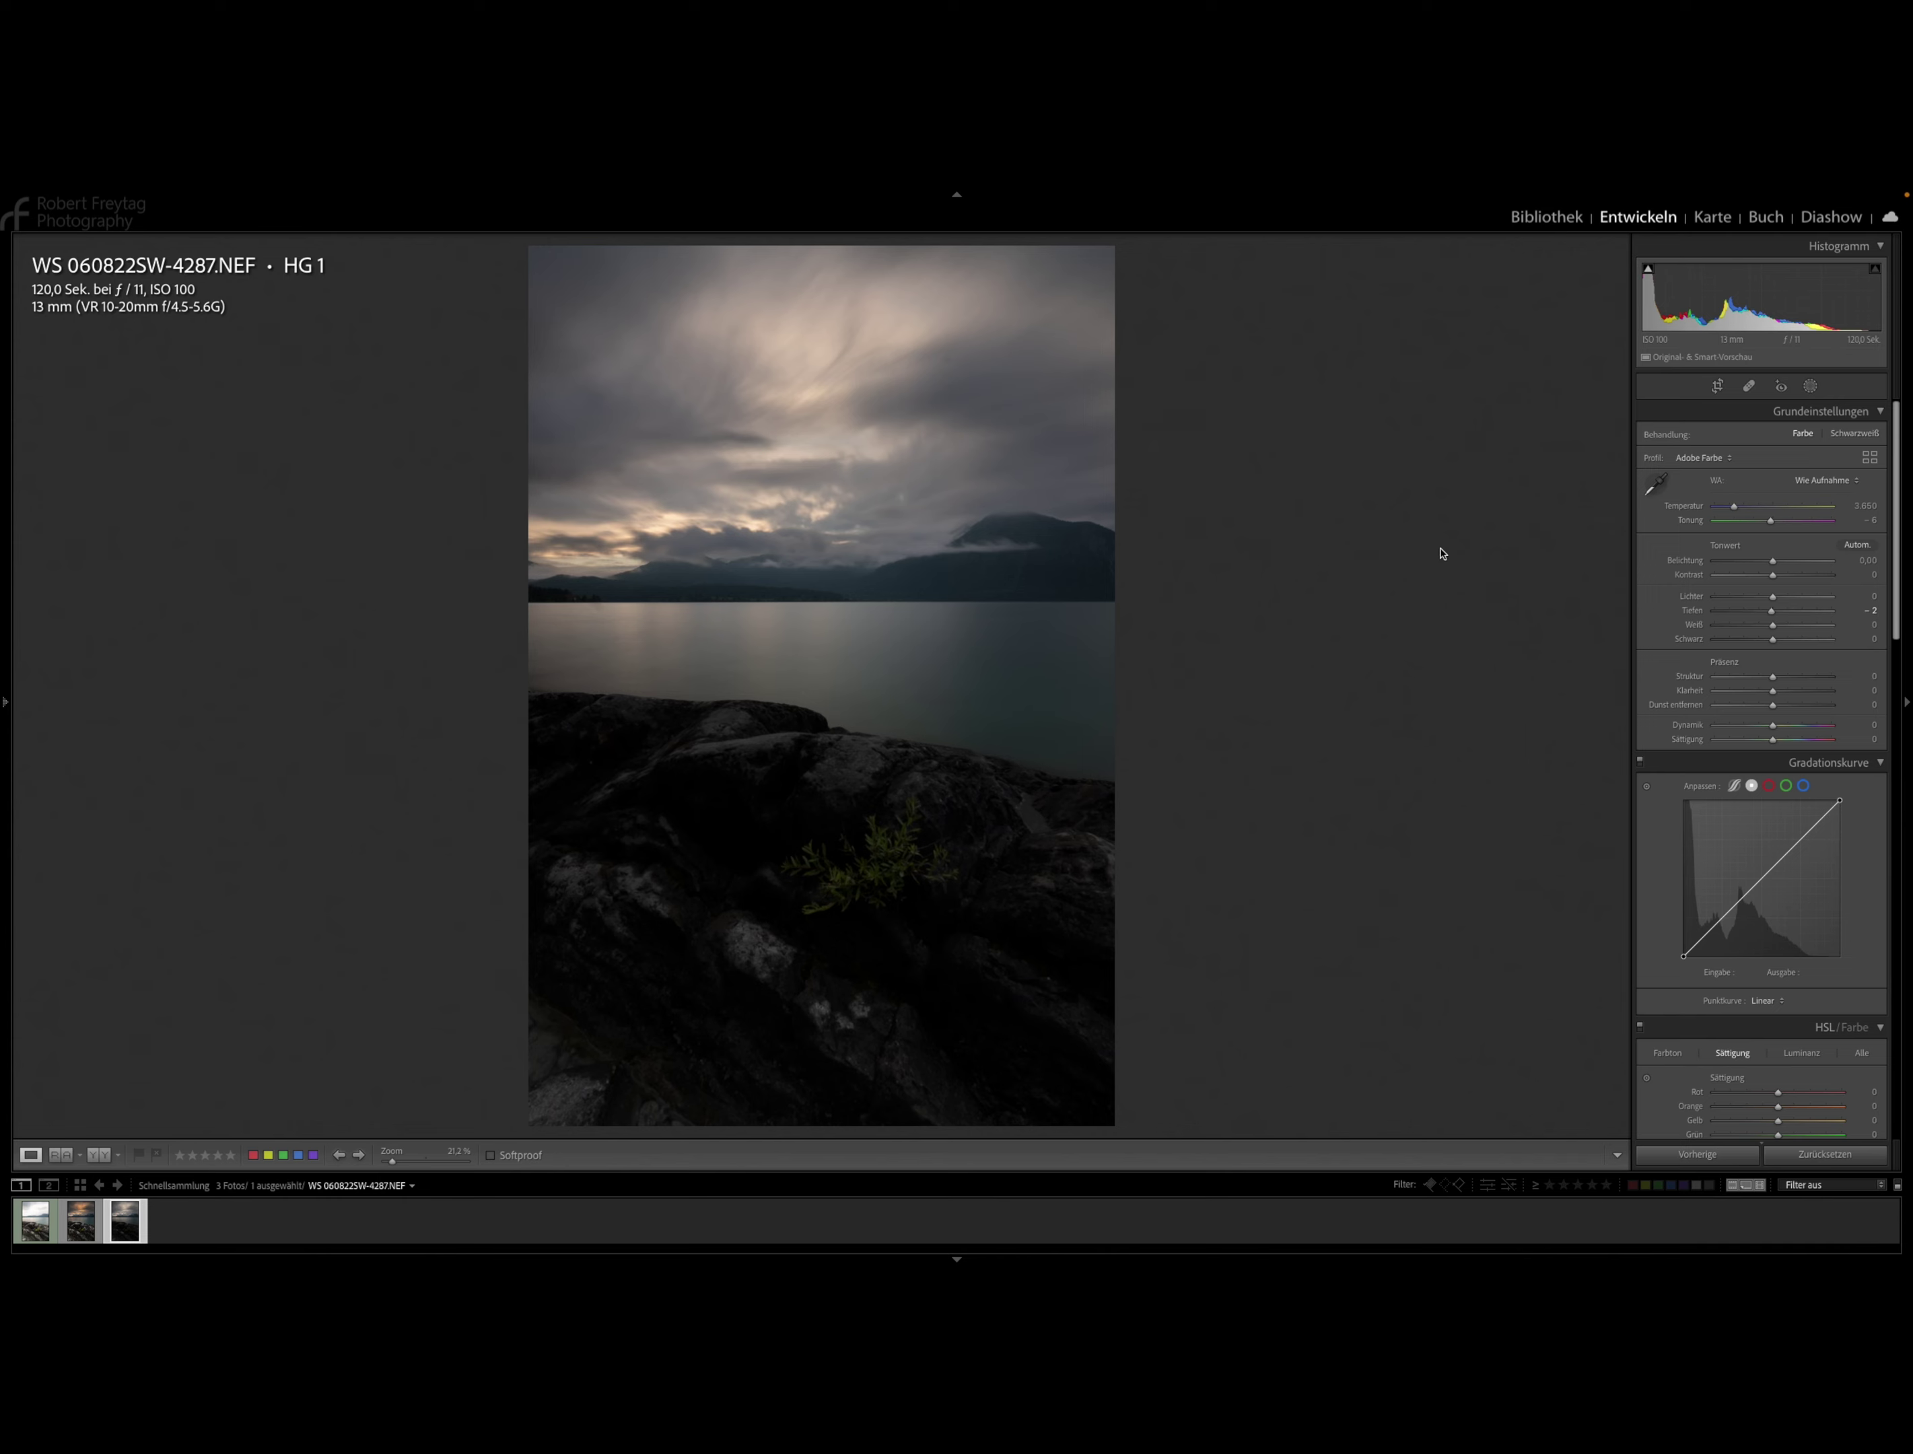
{"action": "key", "text": "y"}
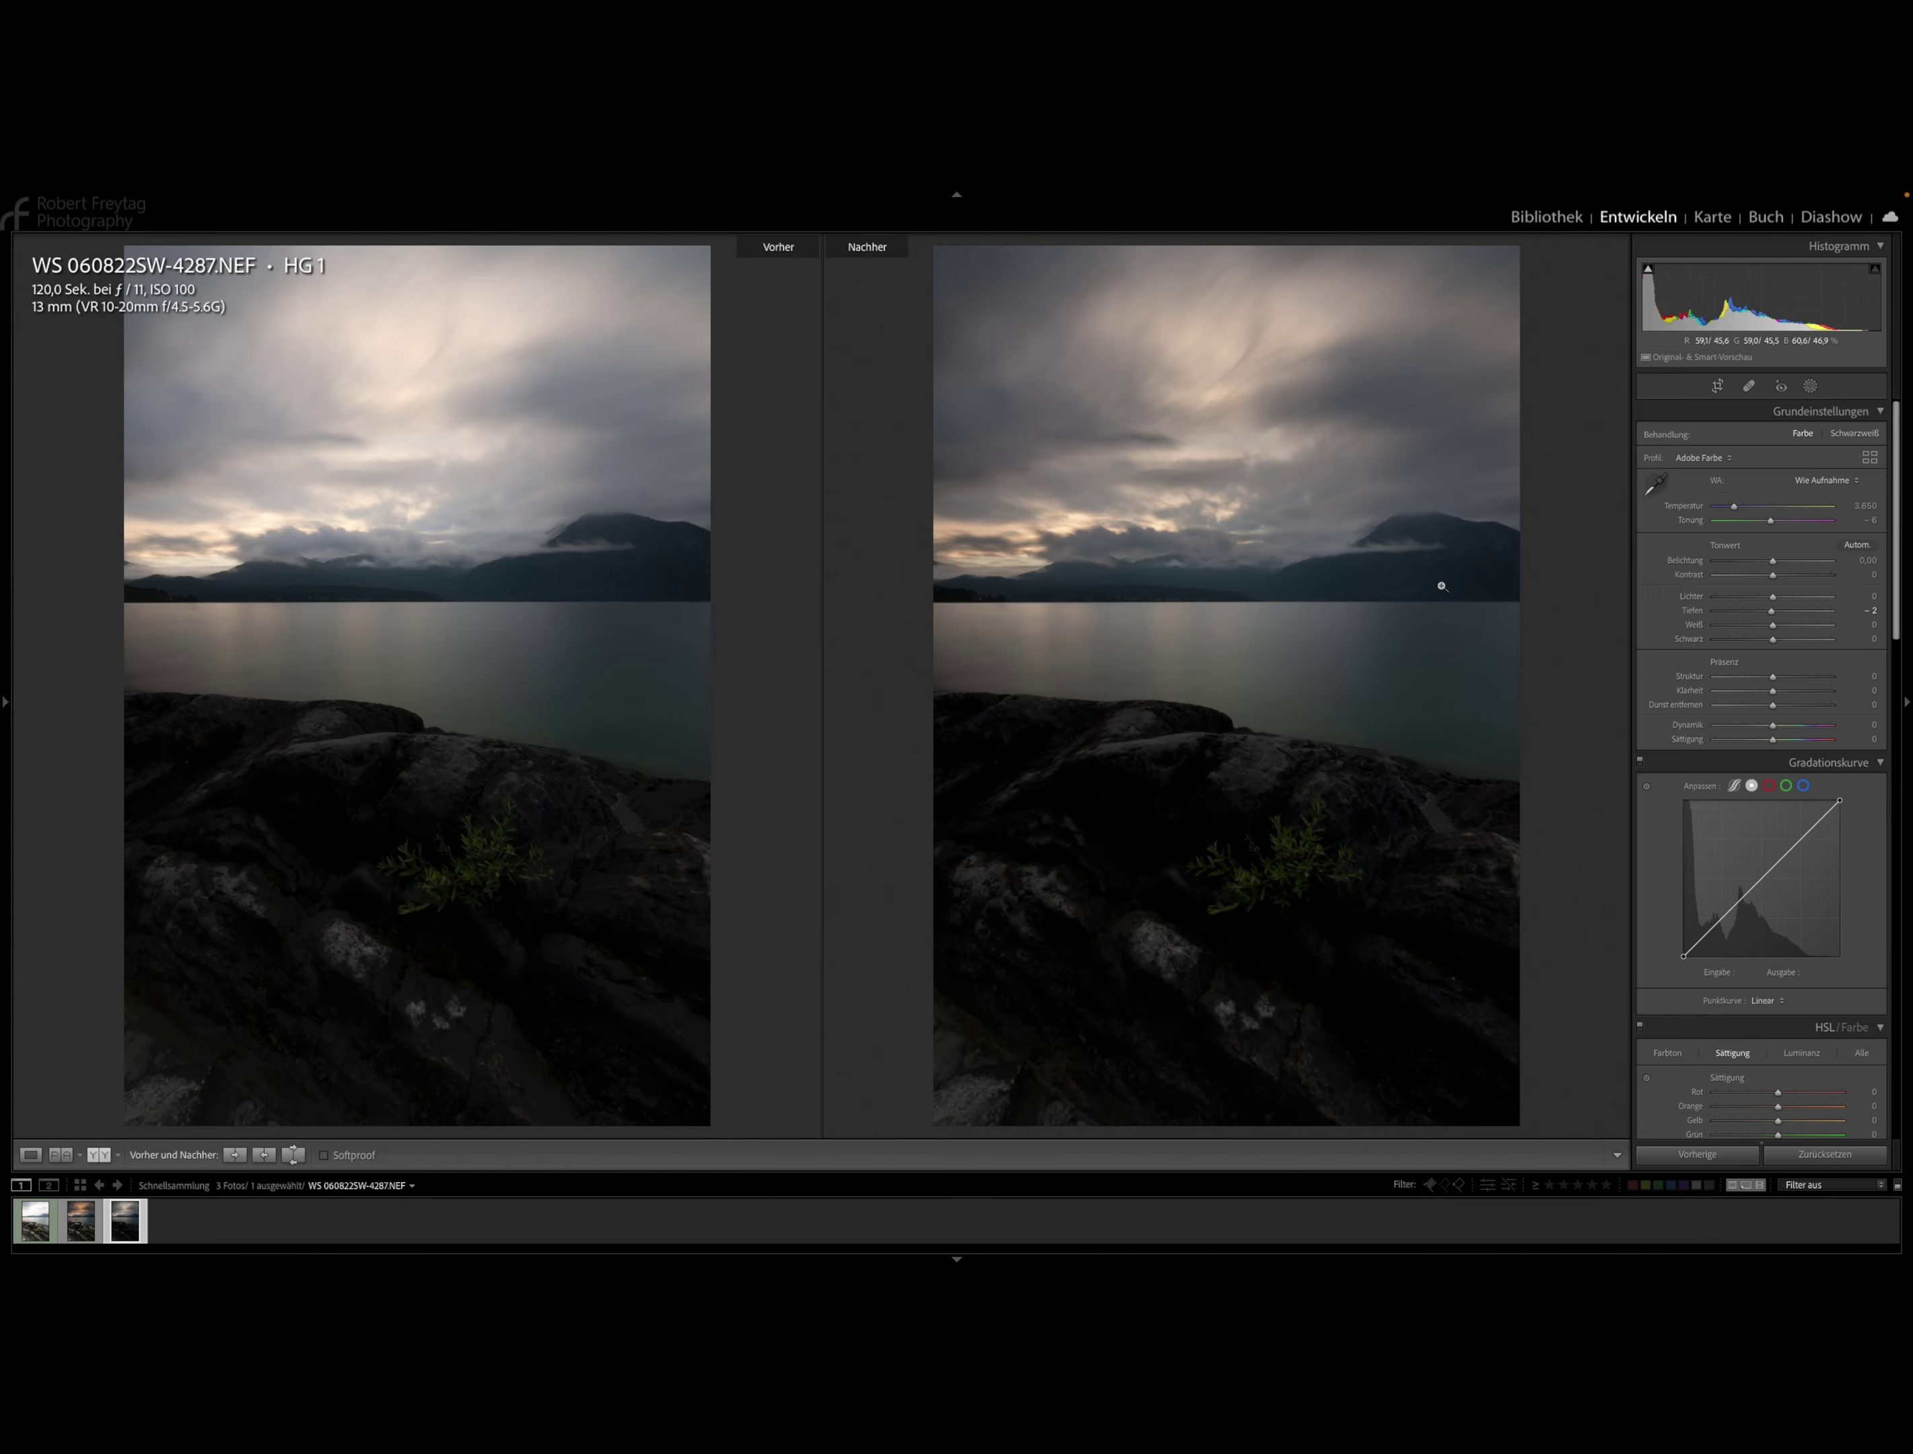
{"action": "key", "text": "y"}
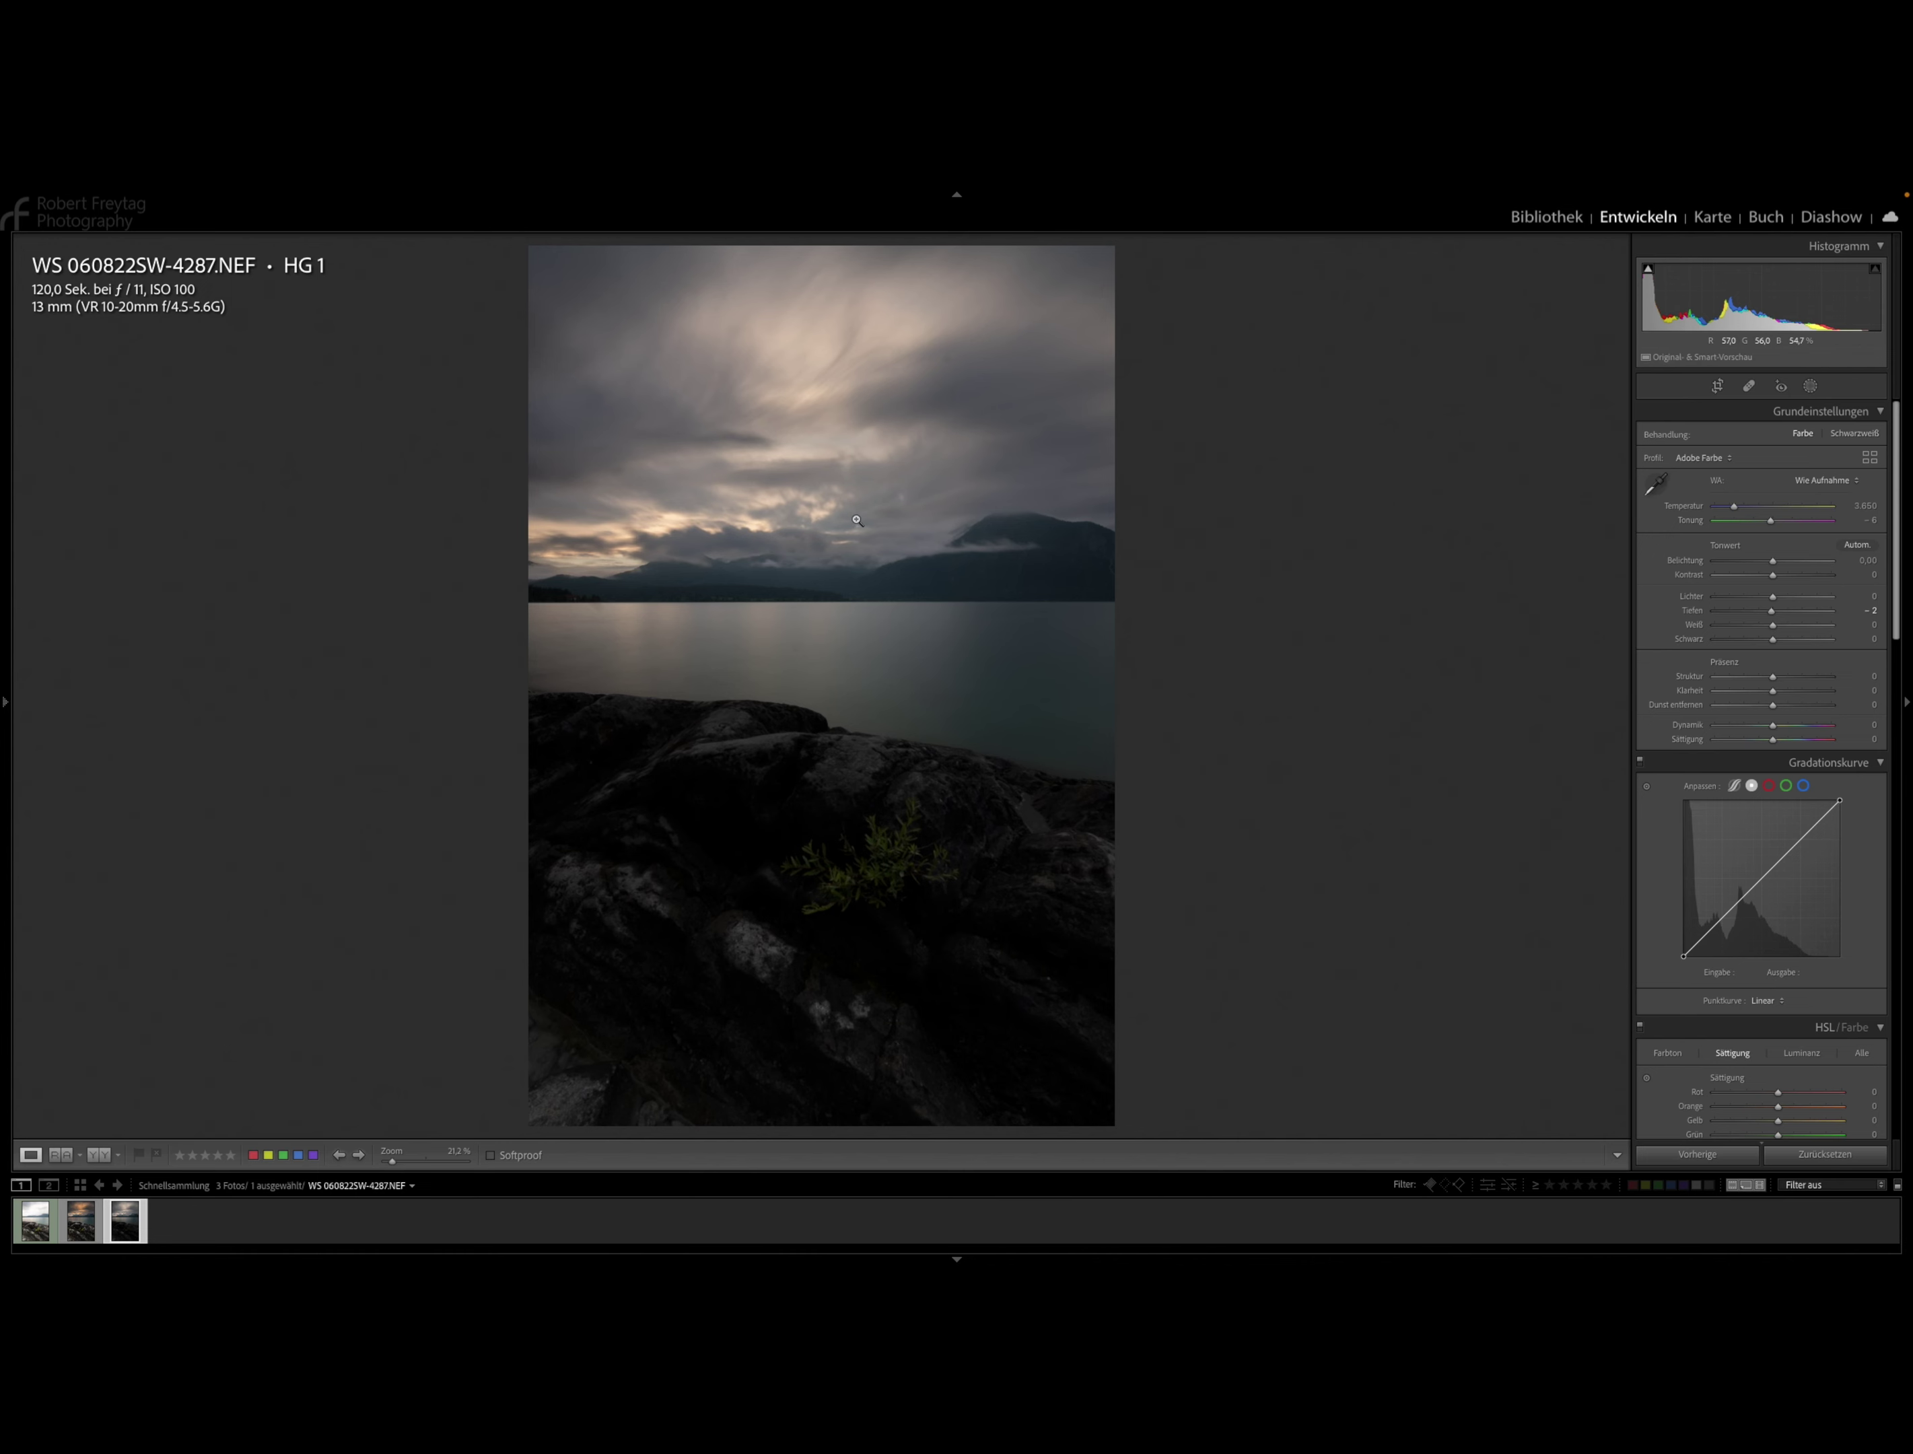
Set photo 4287's white balance temperature to 3,698.
{"action": "left_click_drag", "start_coordinate": [1743, 514], "coordinate": [1739, 512]}
Add a second sky-selection mask and warm its Temperature to about 29.
{"action": "left_click", "coordinate": [1812, 387]}
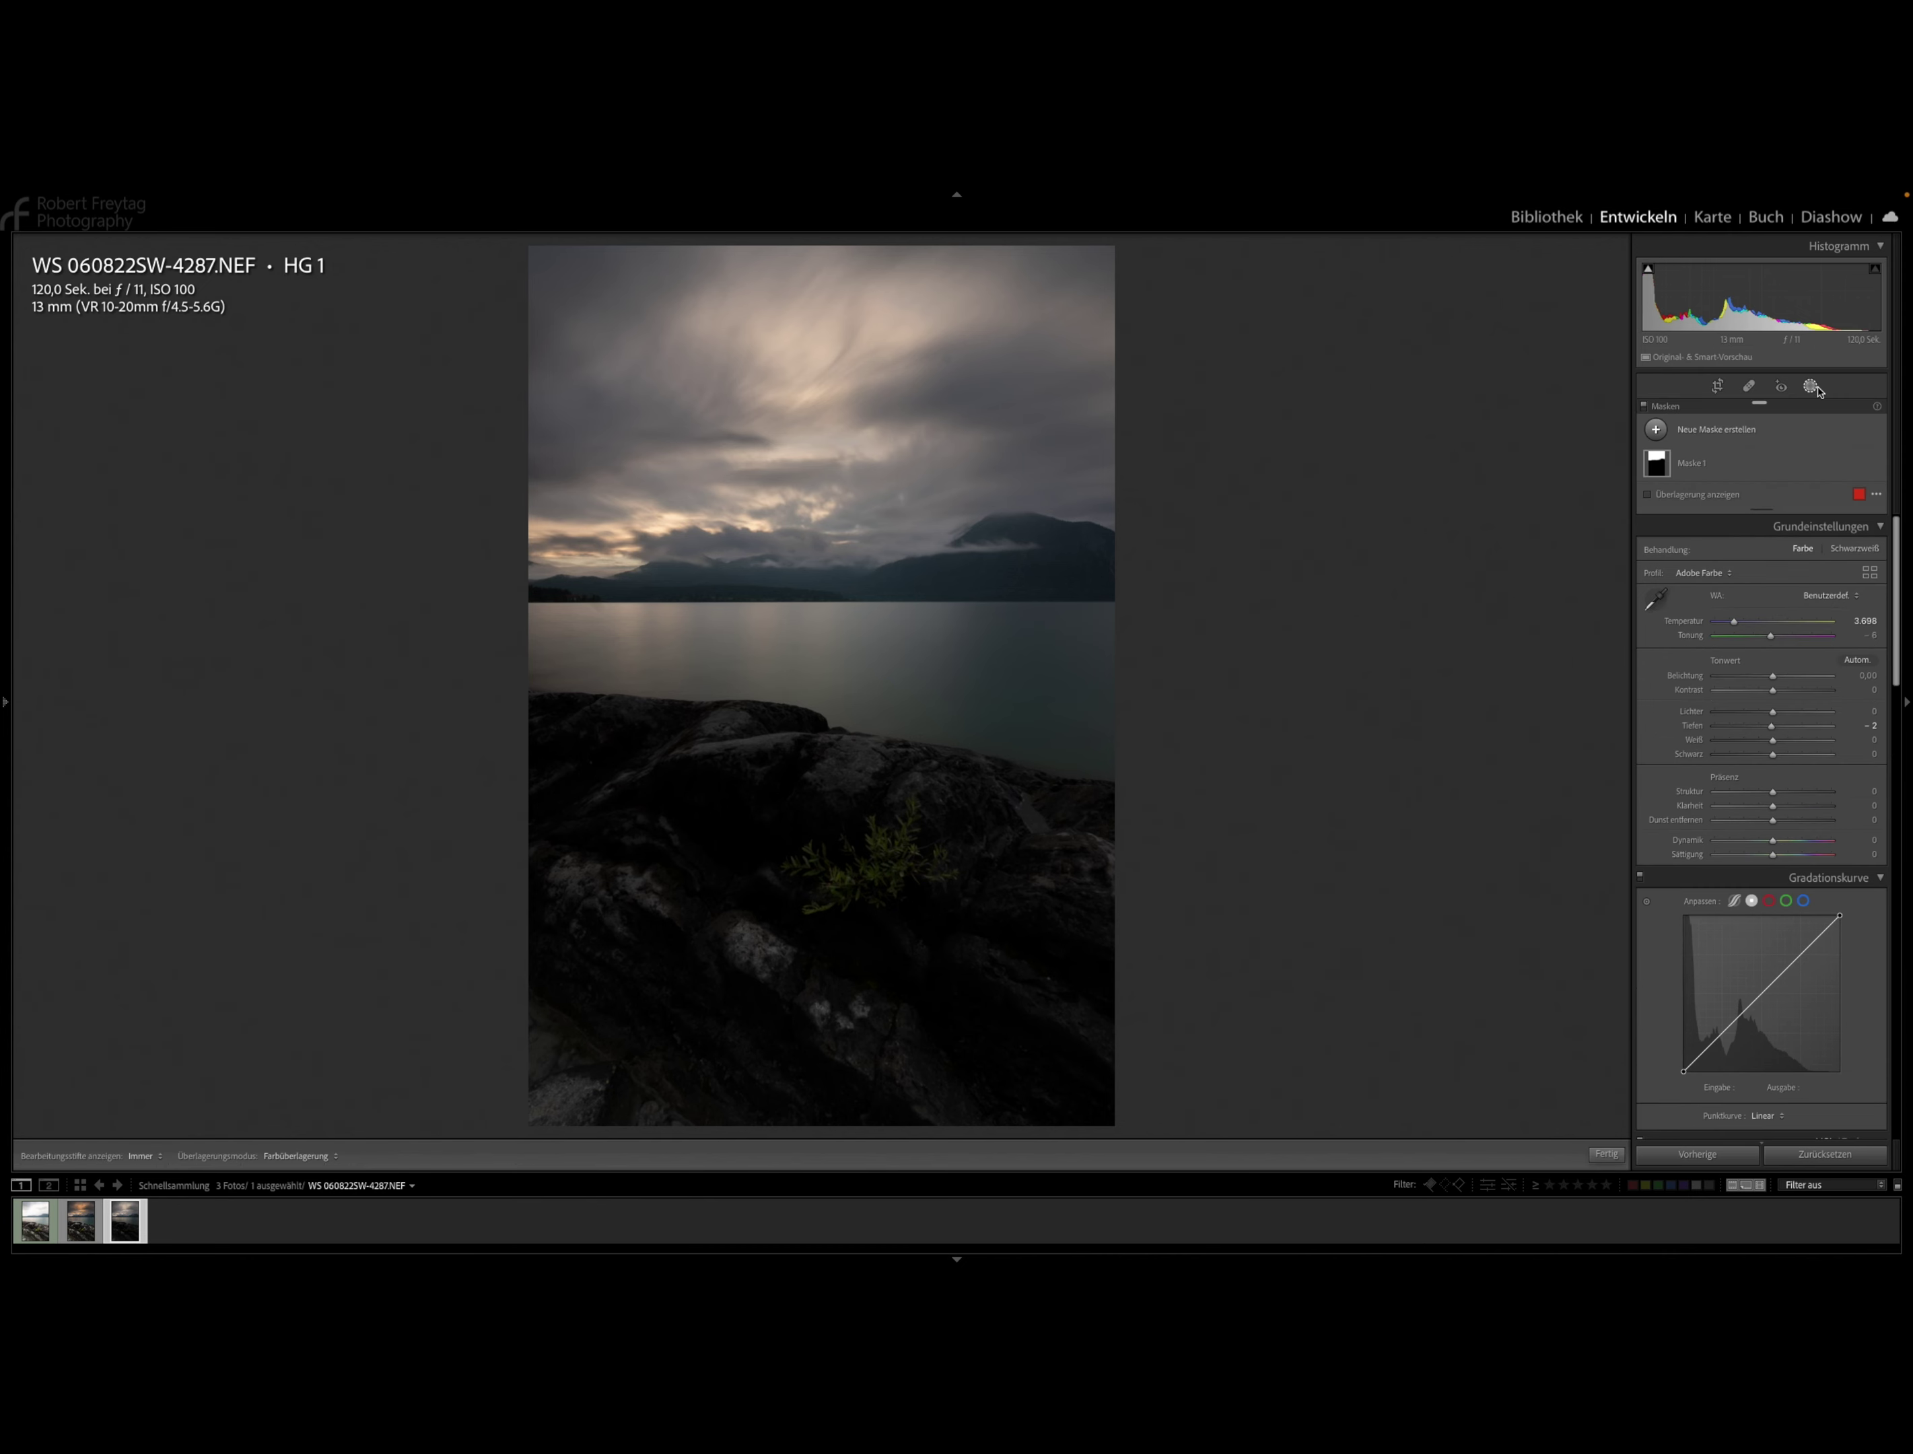
{"action": "left_click", "coordinate": [1715, 431]}
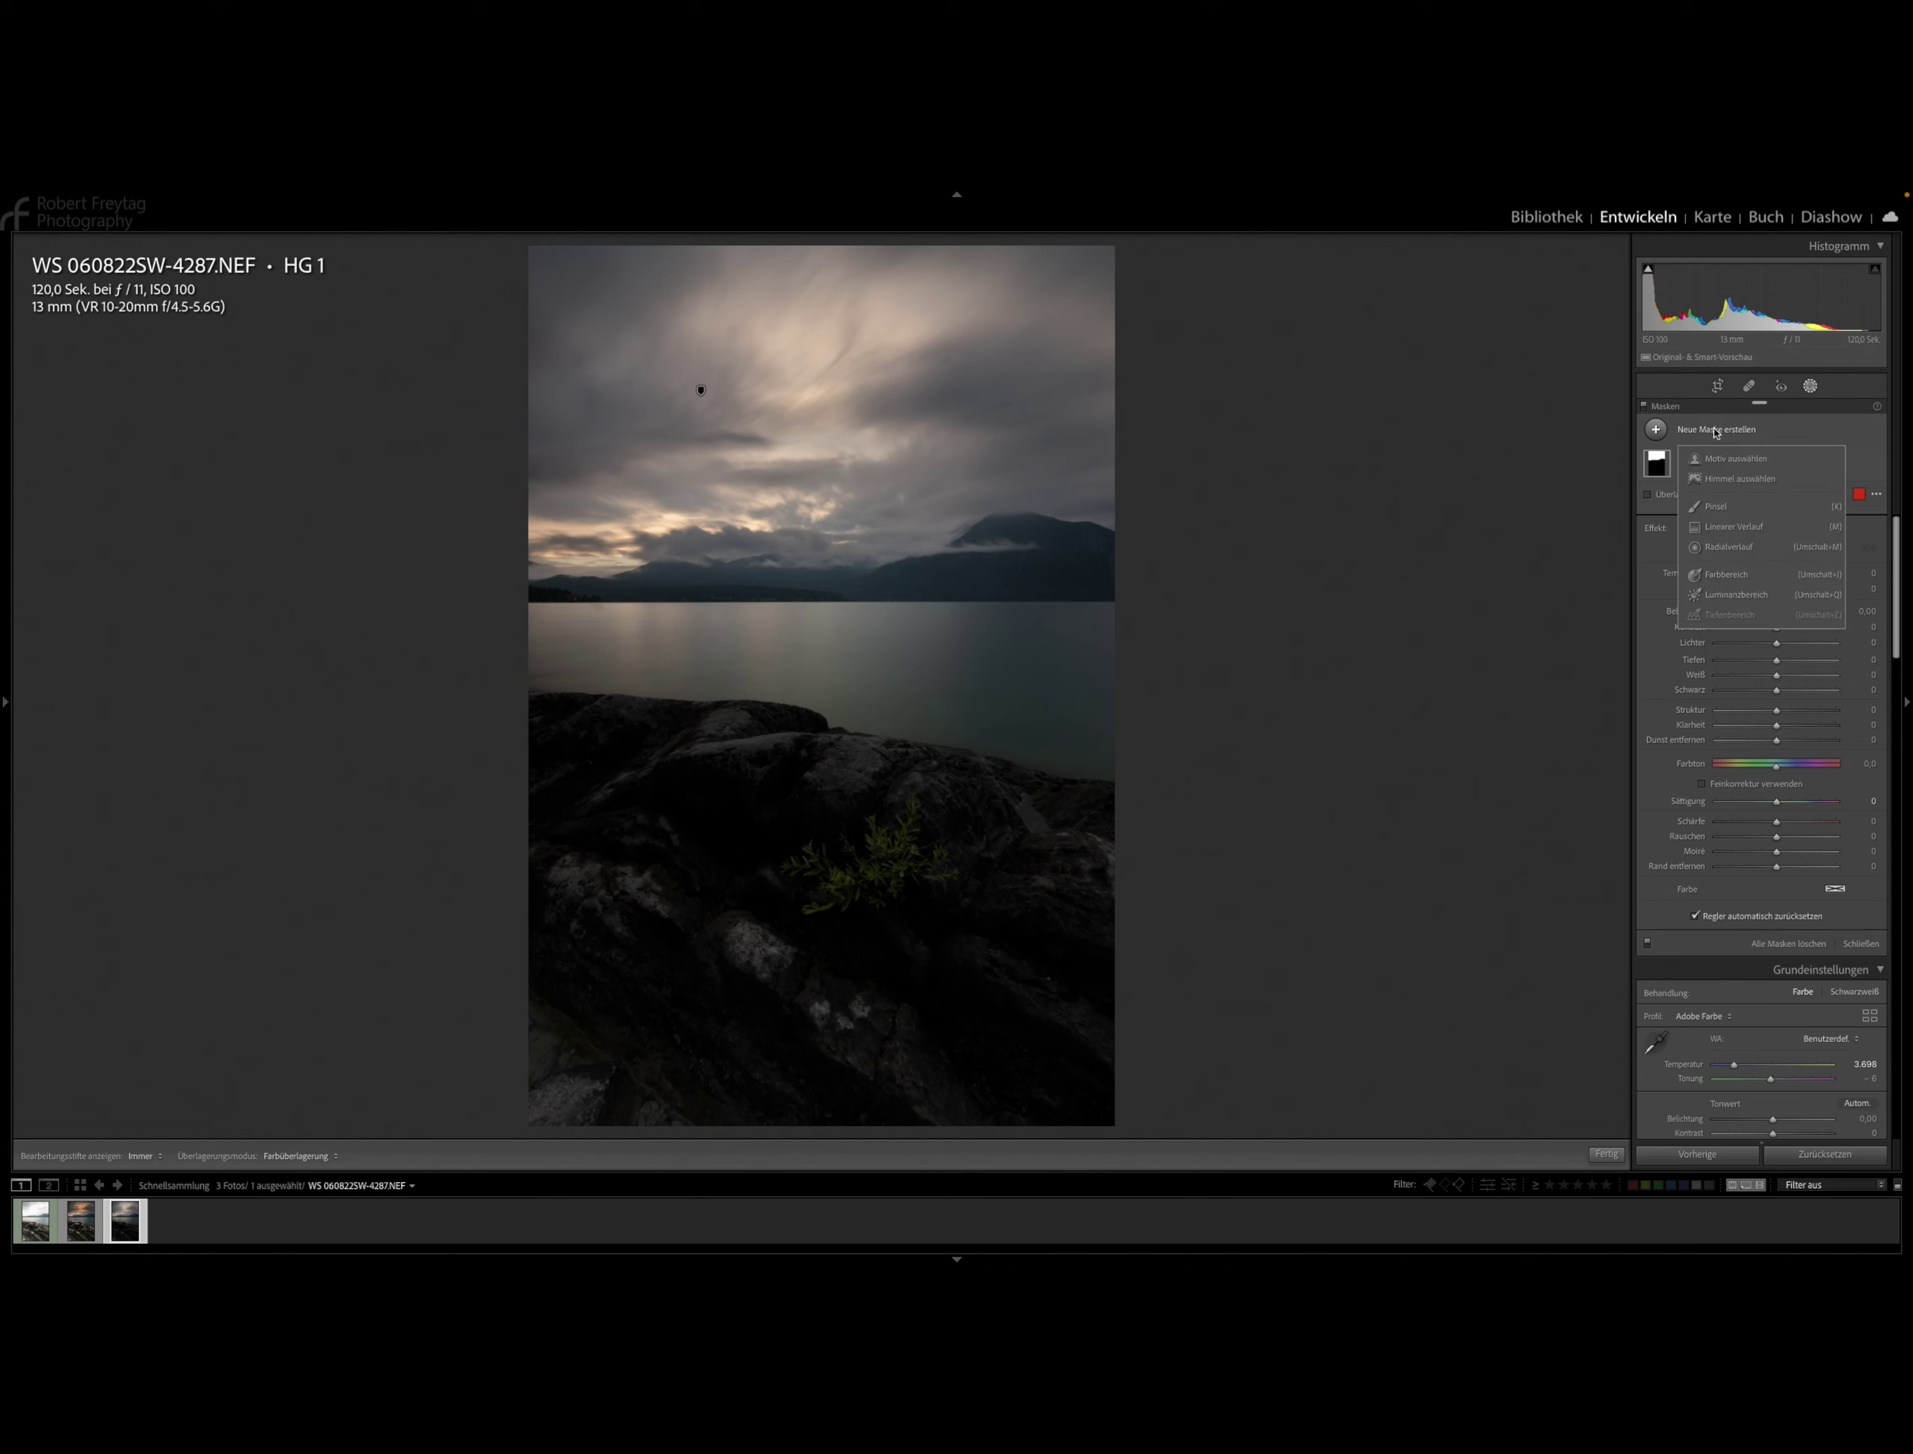
{"action": "left_click", "coordinate": [1741, 480]}
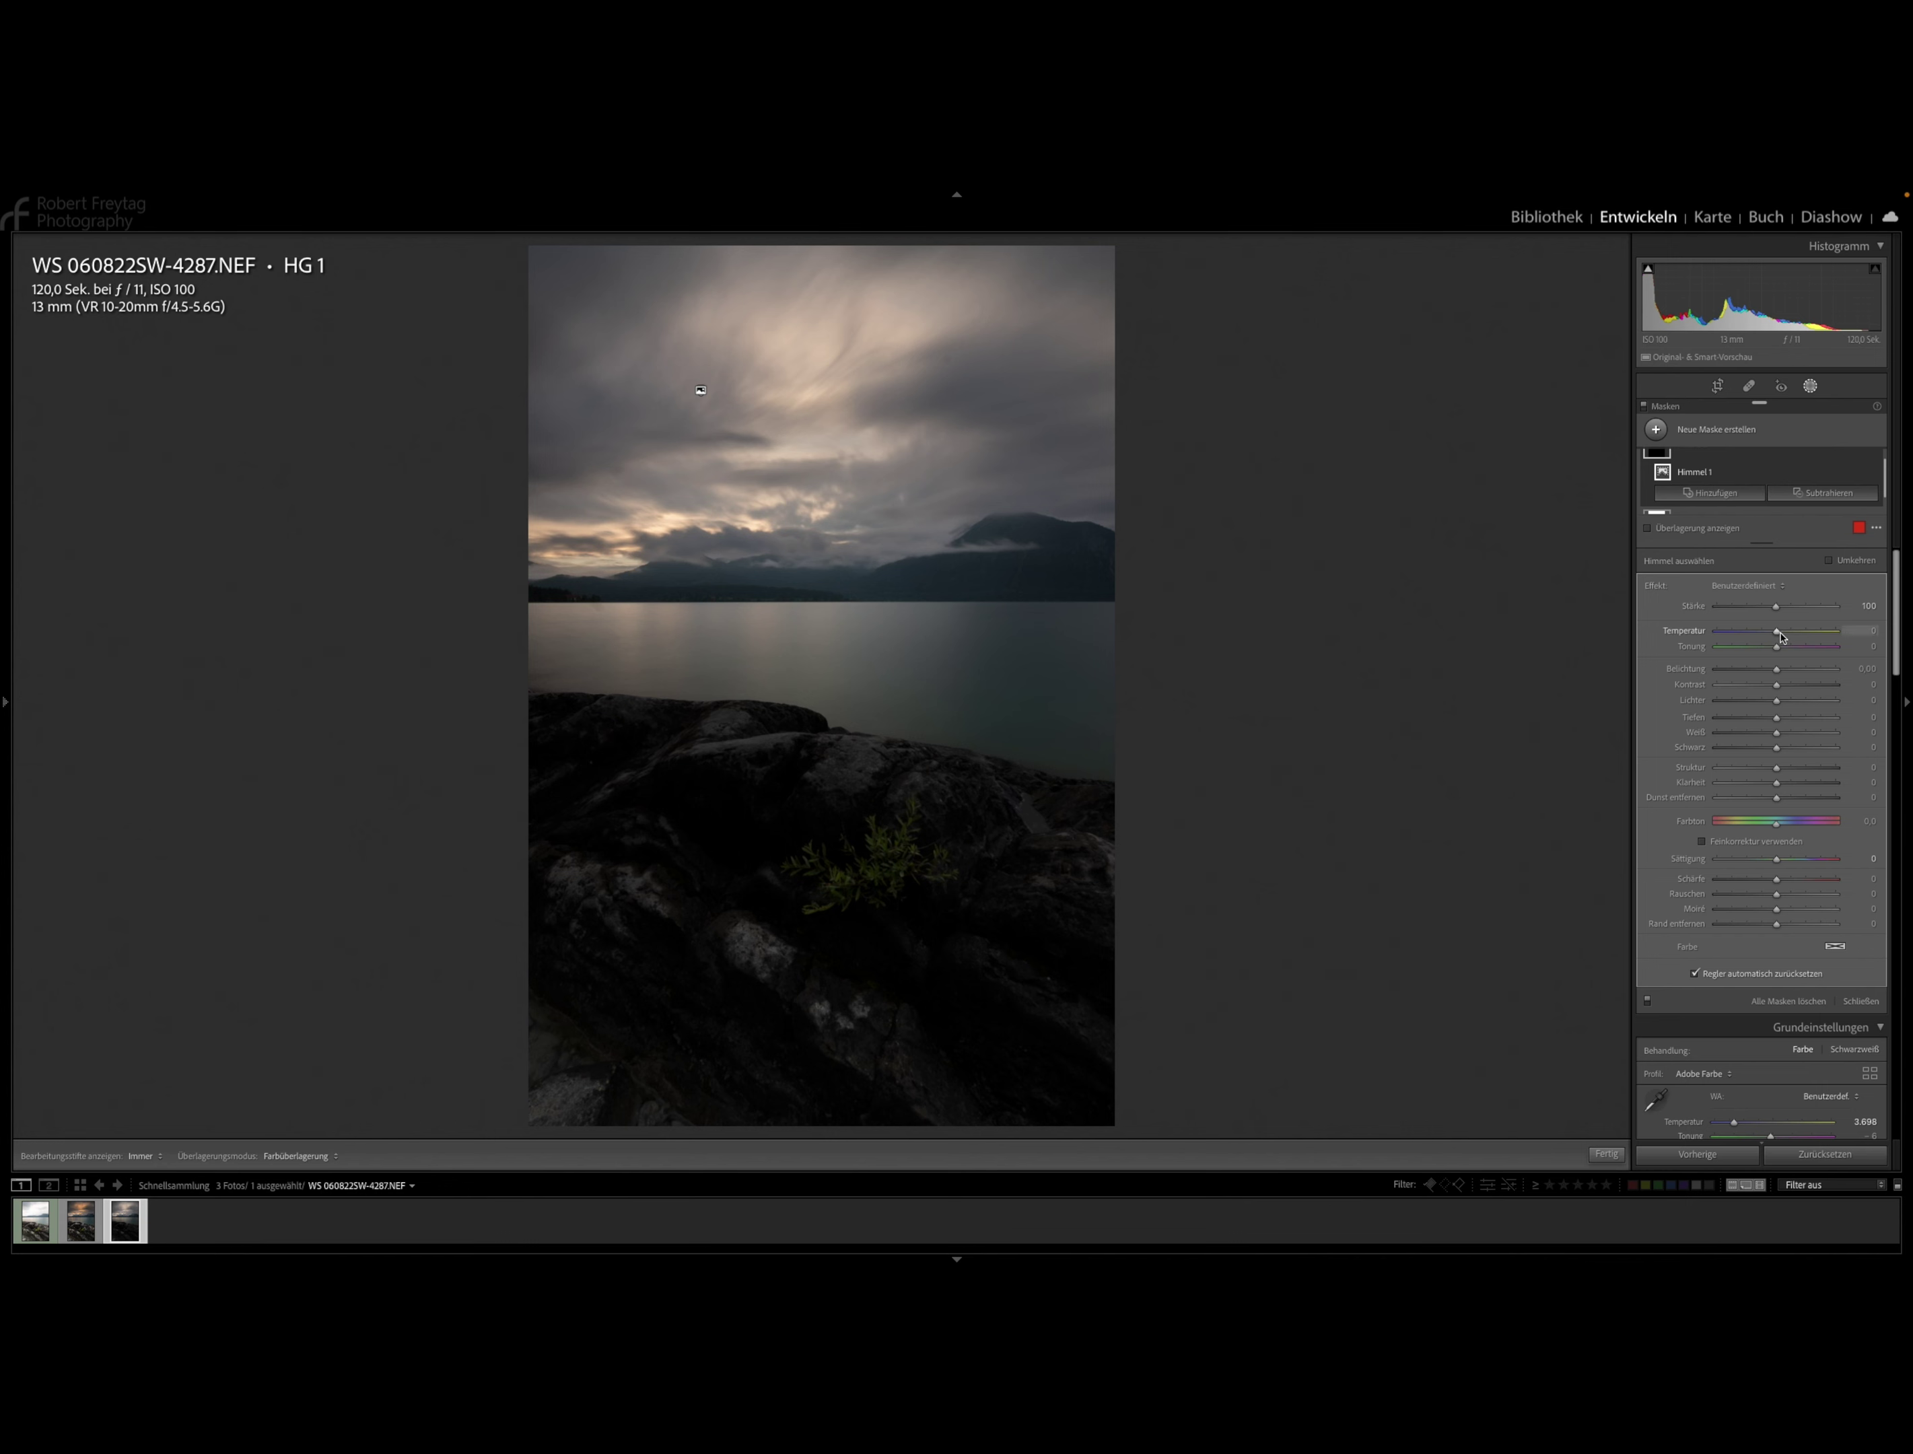
{"action": "left_click_drag", "start_coordinate": [1780, 632], "coordinate": [1793, 637]}
{"action": "left_click_drag", "start_coordinate": [1793, 637], "coordinate": [1797, 635]}
Reset the sky mask Temperature to neutral and bring up Himmel 1's intersect options.
{"action": "double_click", "coordinate": [1699, 632]}
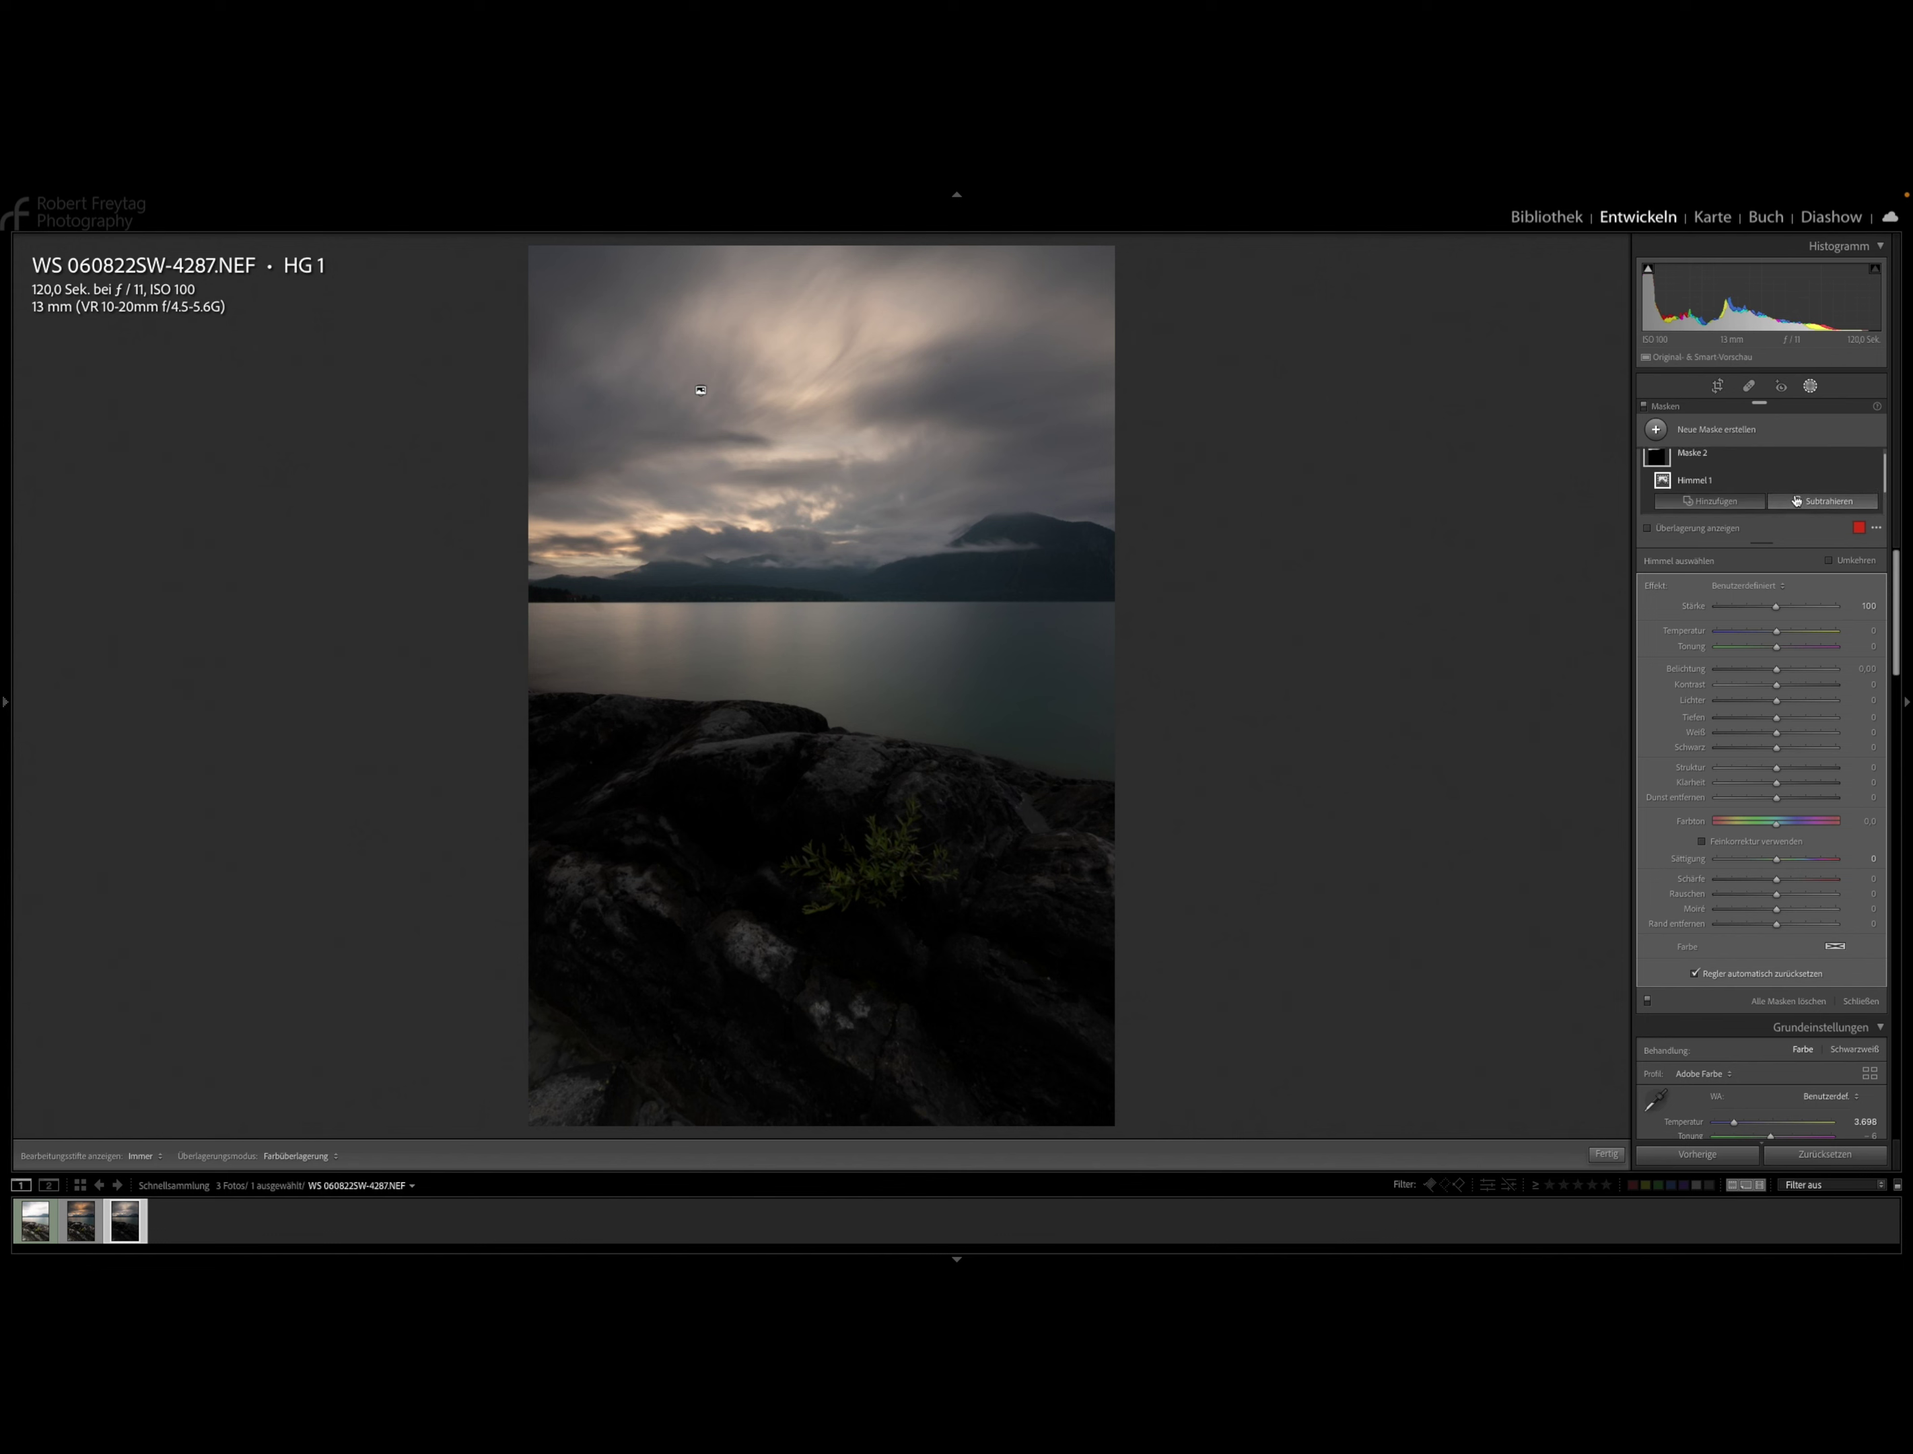
{"action": "scroll", "coordinate": [1795, 500], "scroll_direction": "up", "scroll_amount": 1}
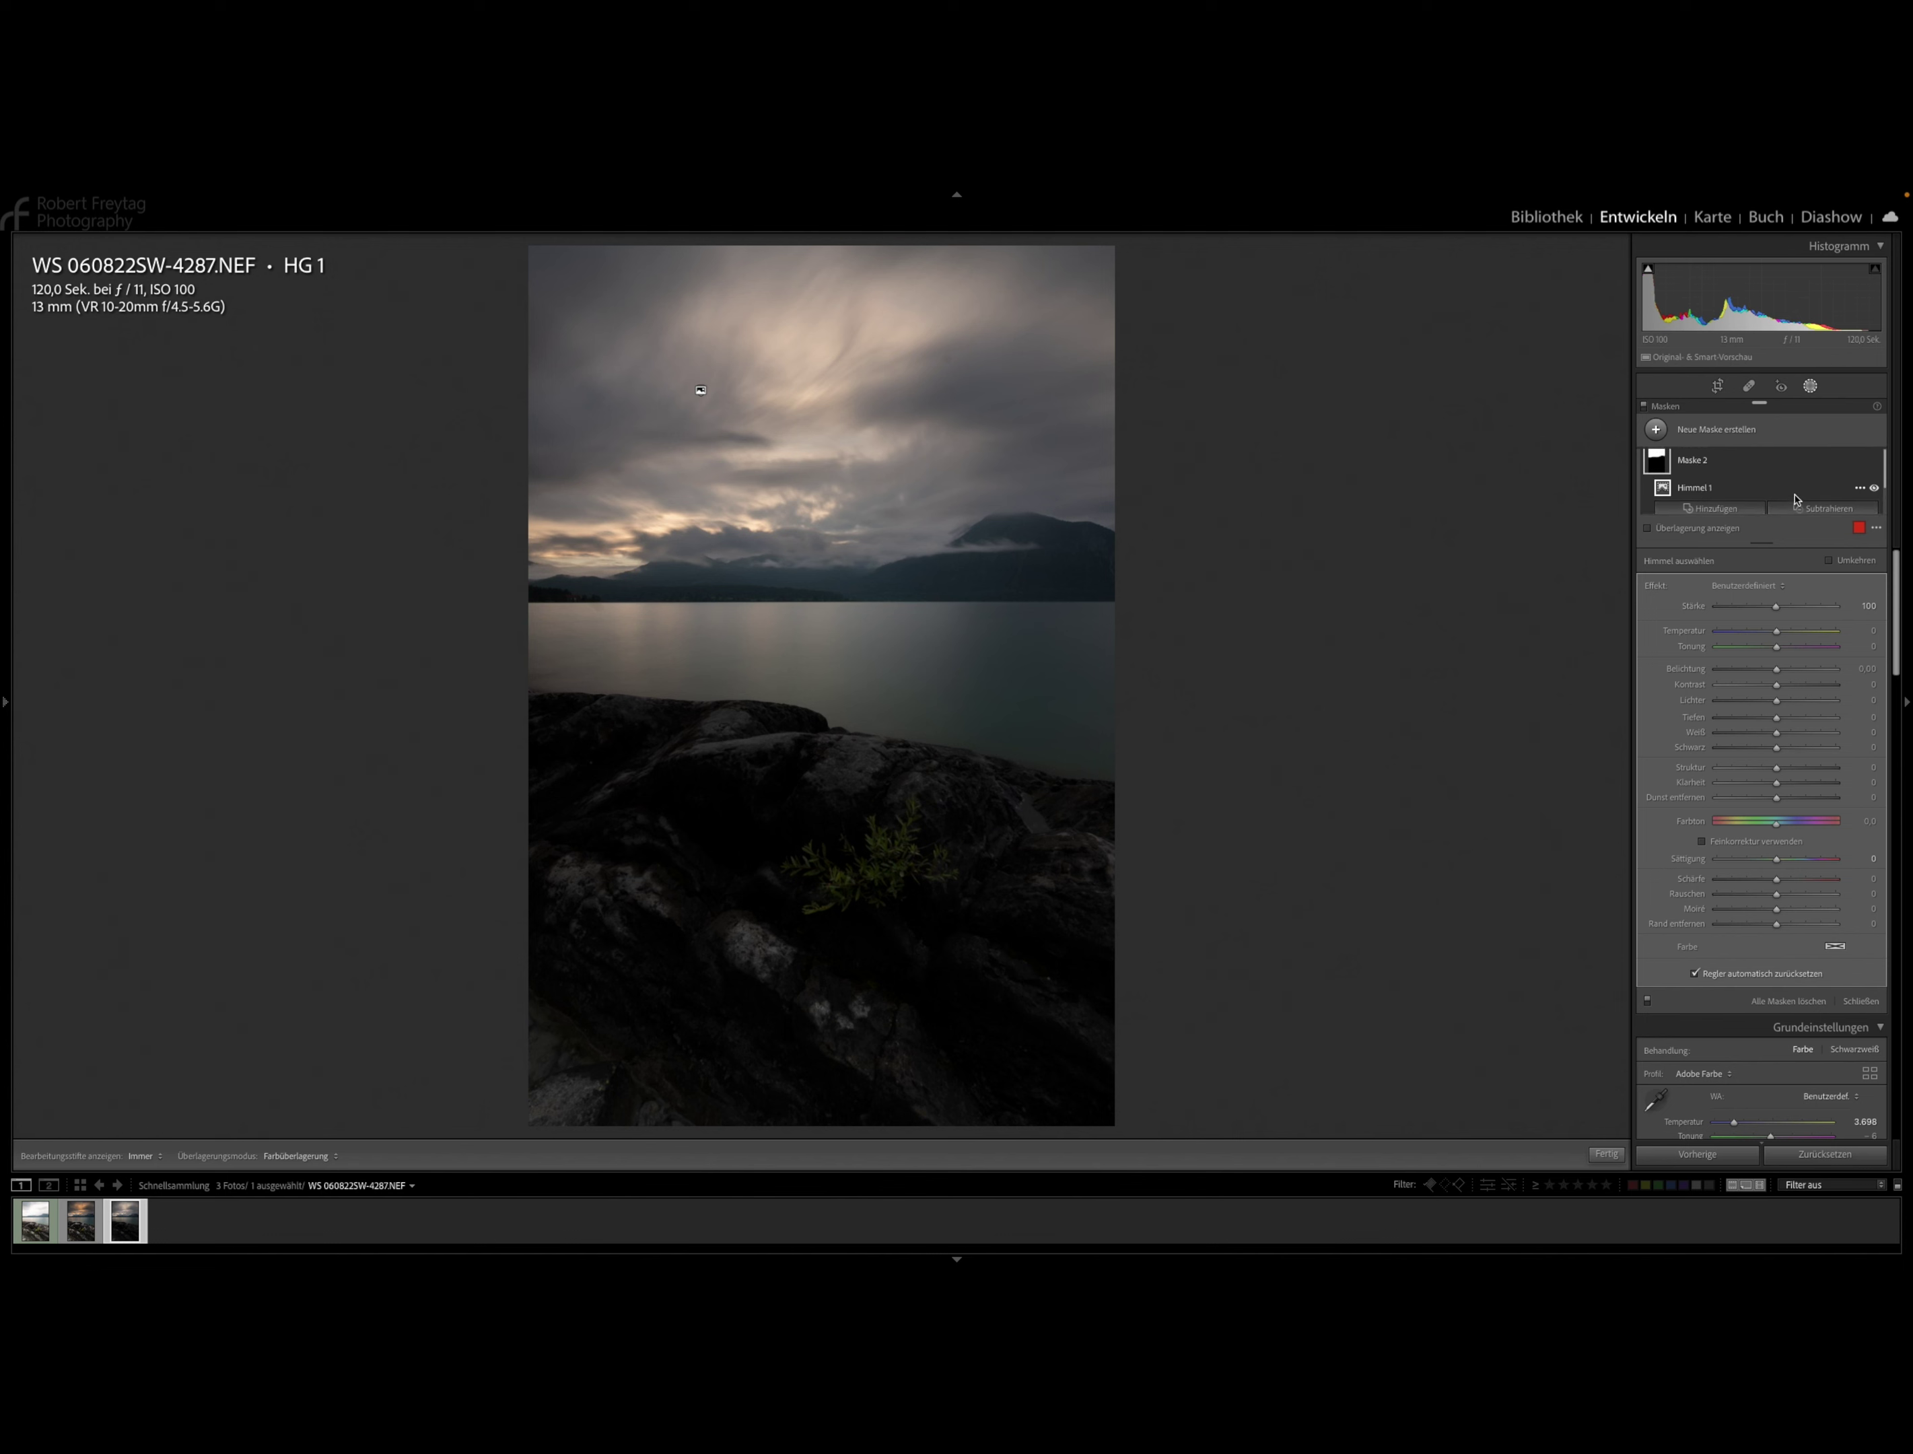
{"action": "left_click", "coordinate": [1861, 489]}
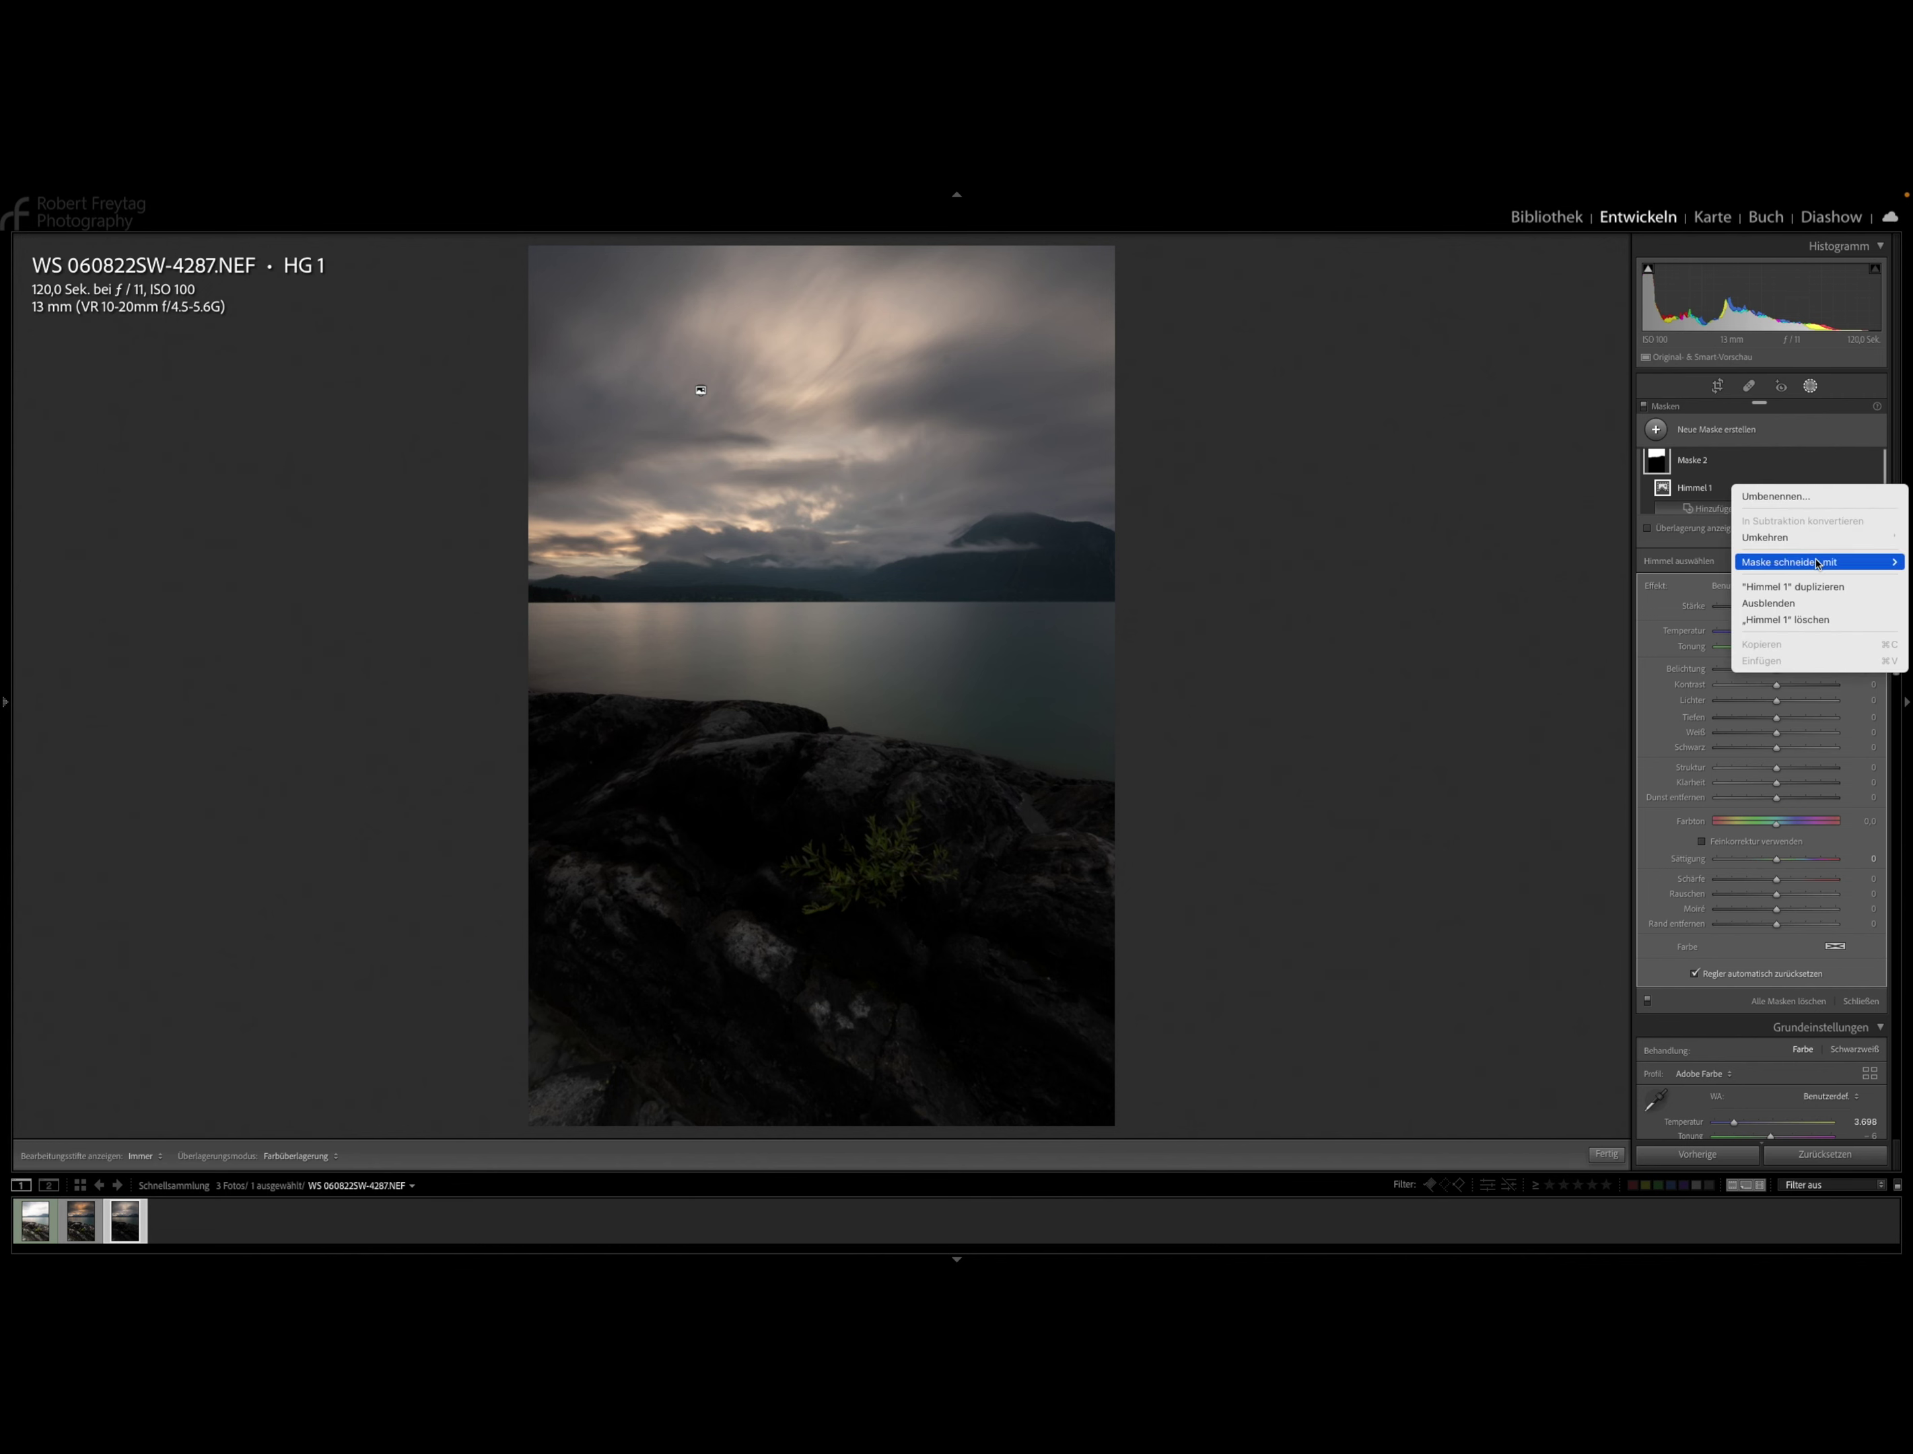
{"action": "mouse_move", "coordinate": [1801, 562]}
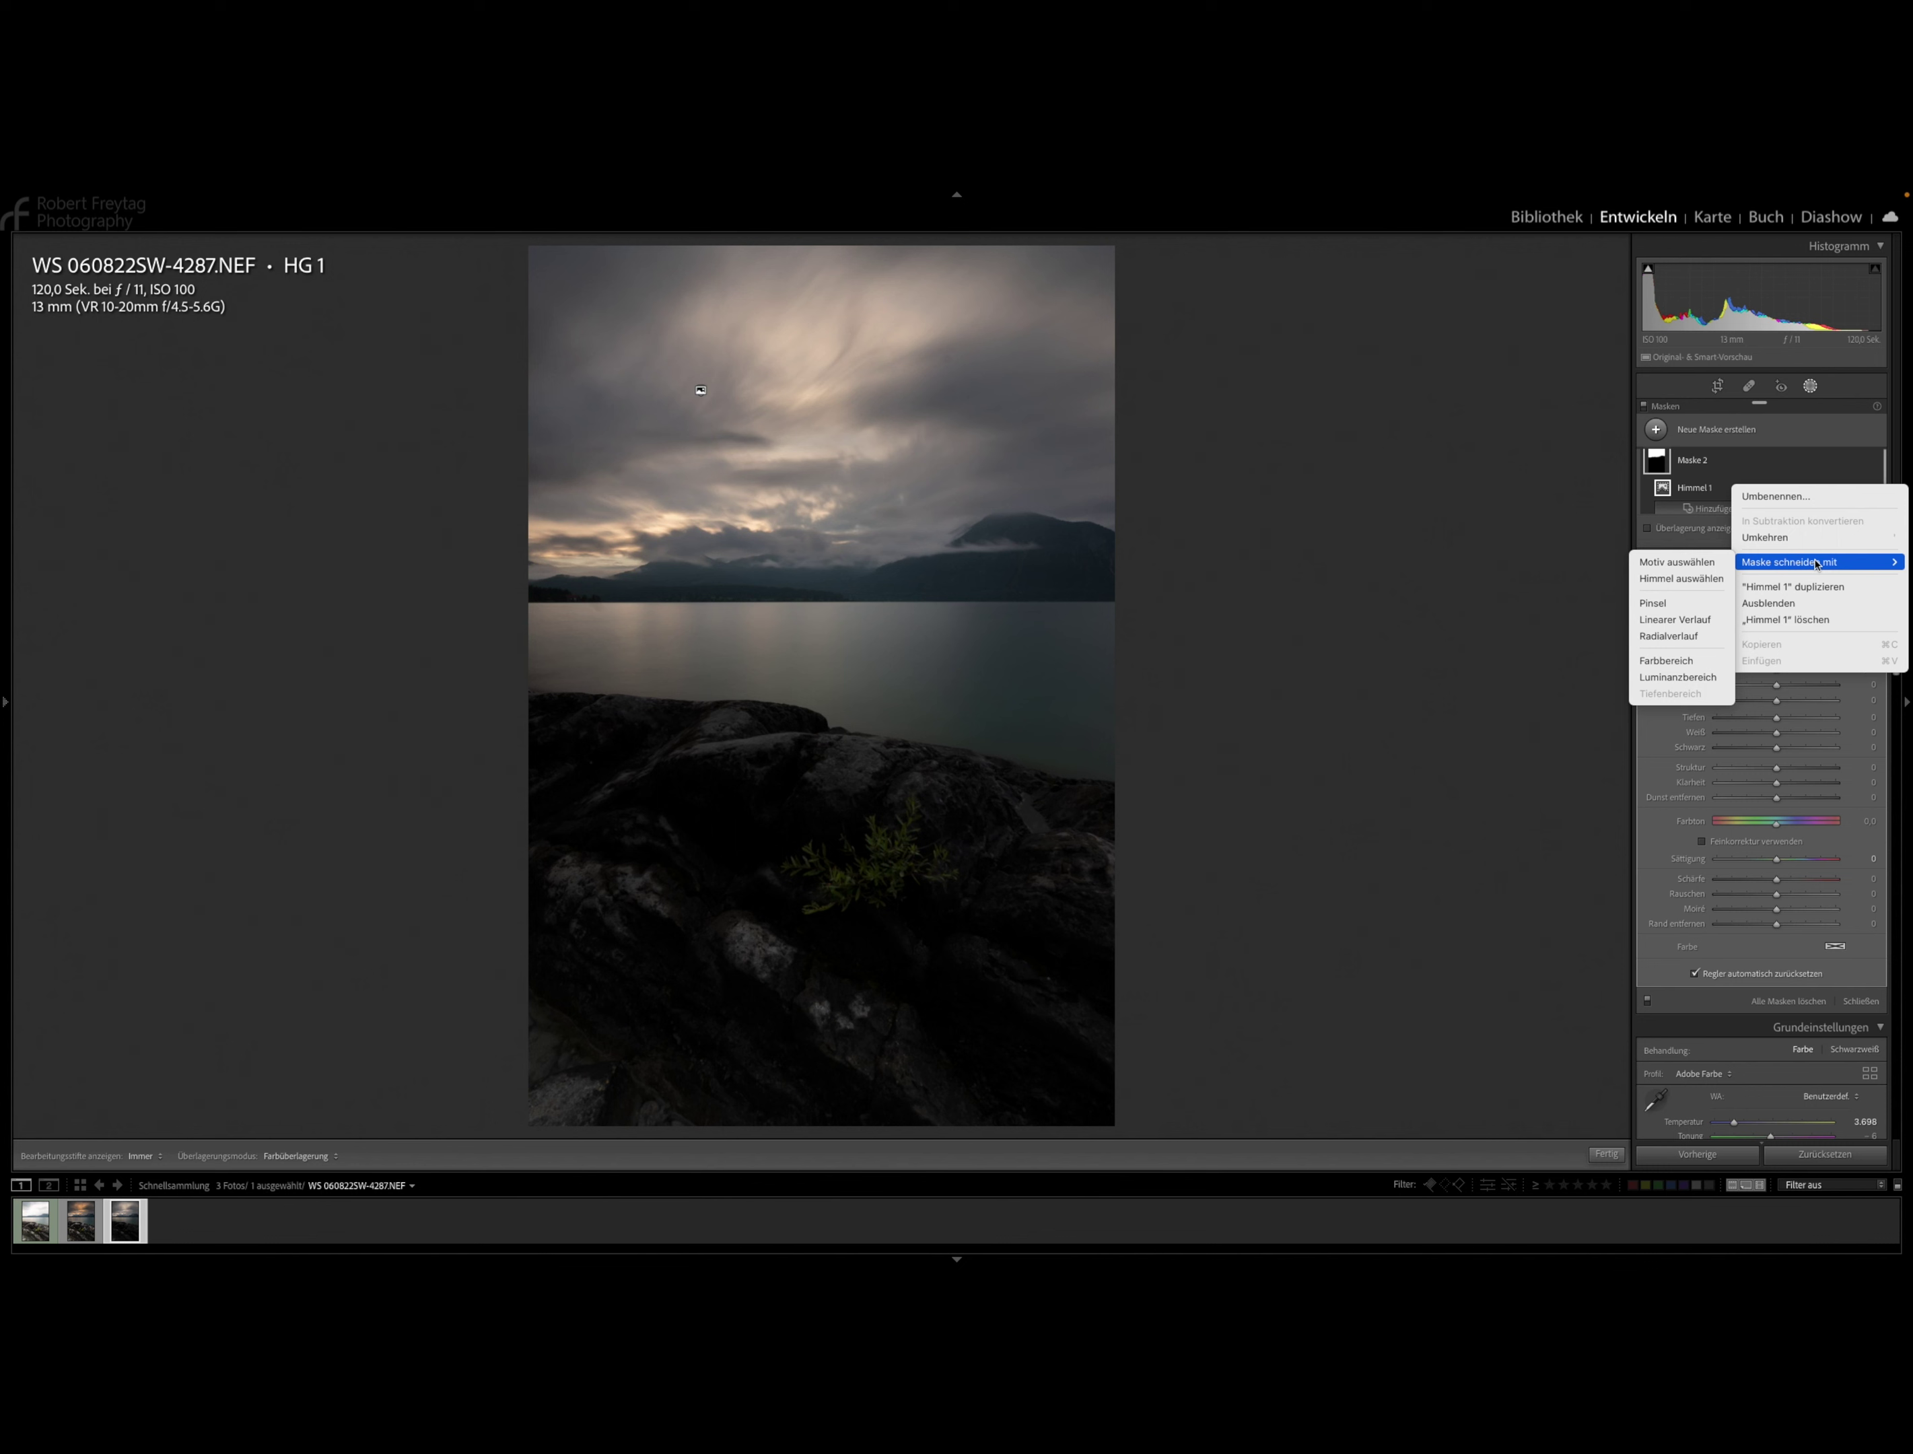
Intersect the Himmel 1 sky mask with a 64–100 luminance range and warm its bright tones.
{"action": "left_click", "coordinate": [1695, 676]}
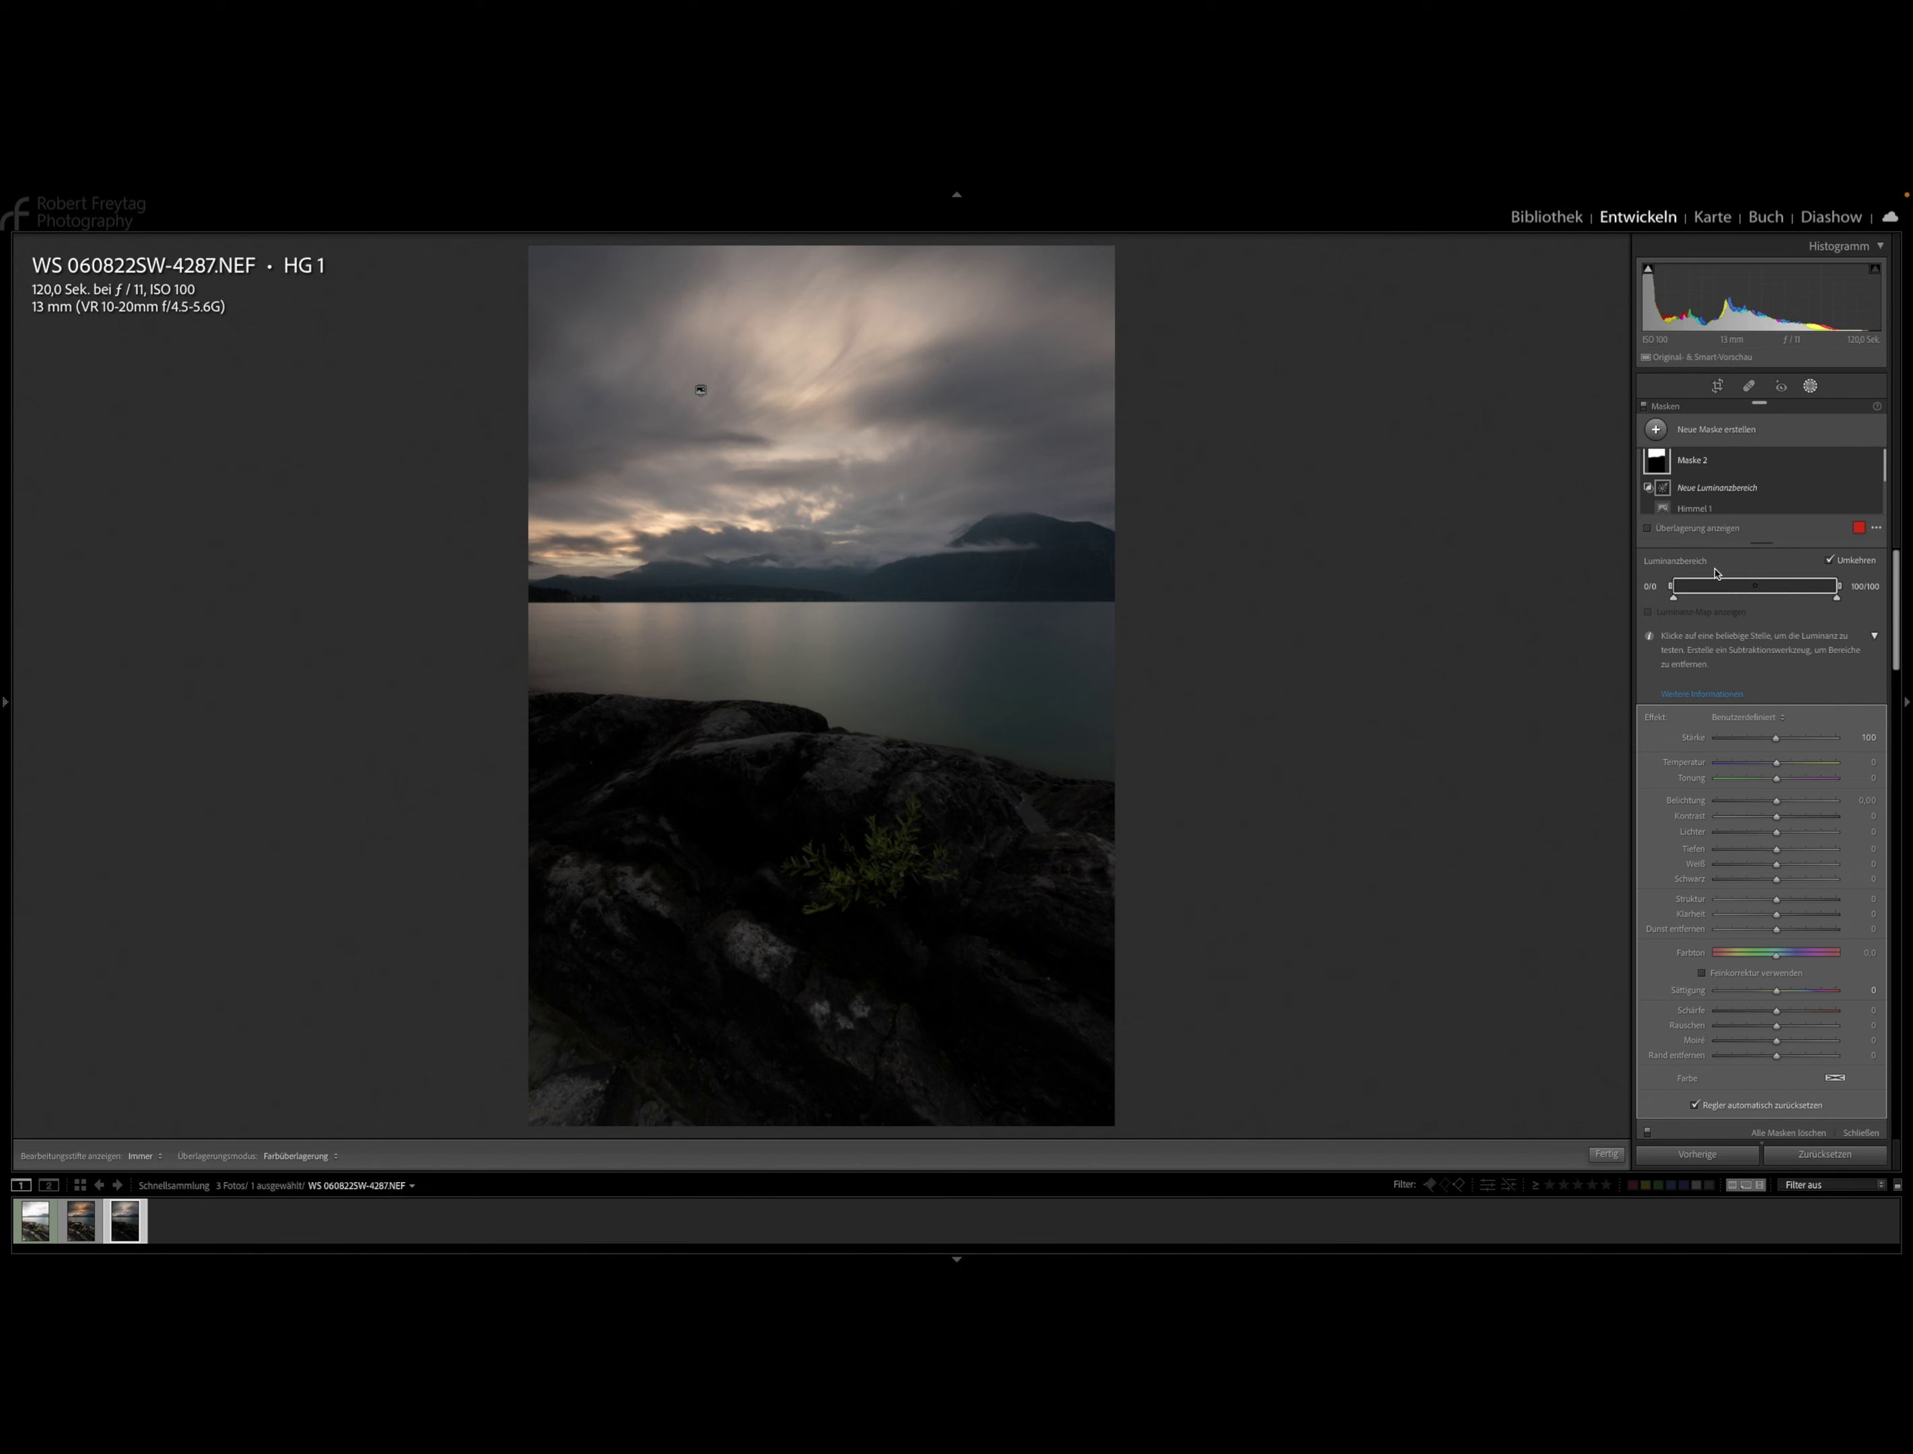
{"action": "left_click", "coordinate": [1677, 601]}
{"action": "mouse_move", "coordinate": [1677, 601]}
{"action": "left_mouse_down"}
{"action": "mouse_move", "coordinate": [1805, 595]}
{"action": "mouse_move", "coordinate": [1779, 595]}
{"action": "left_mouse_up"}
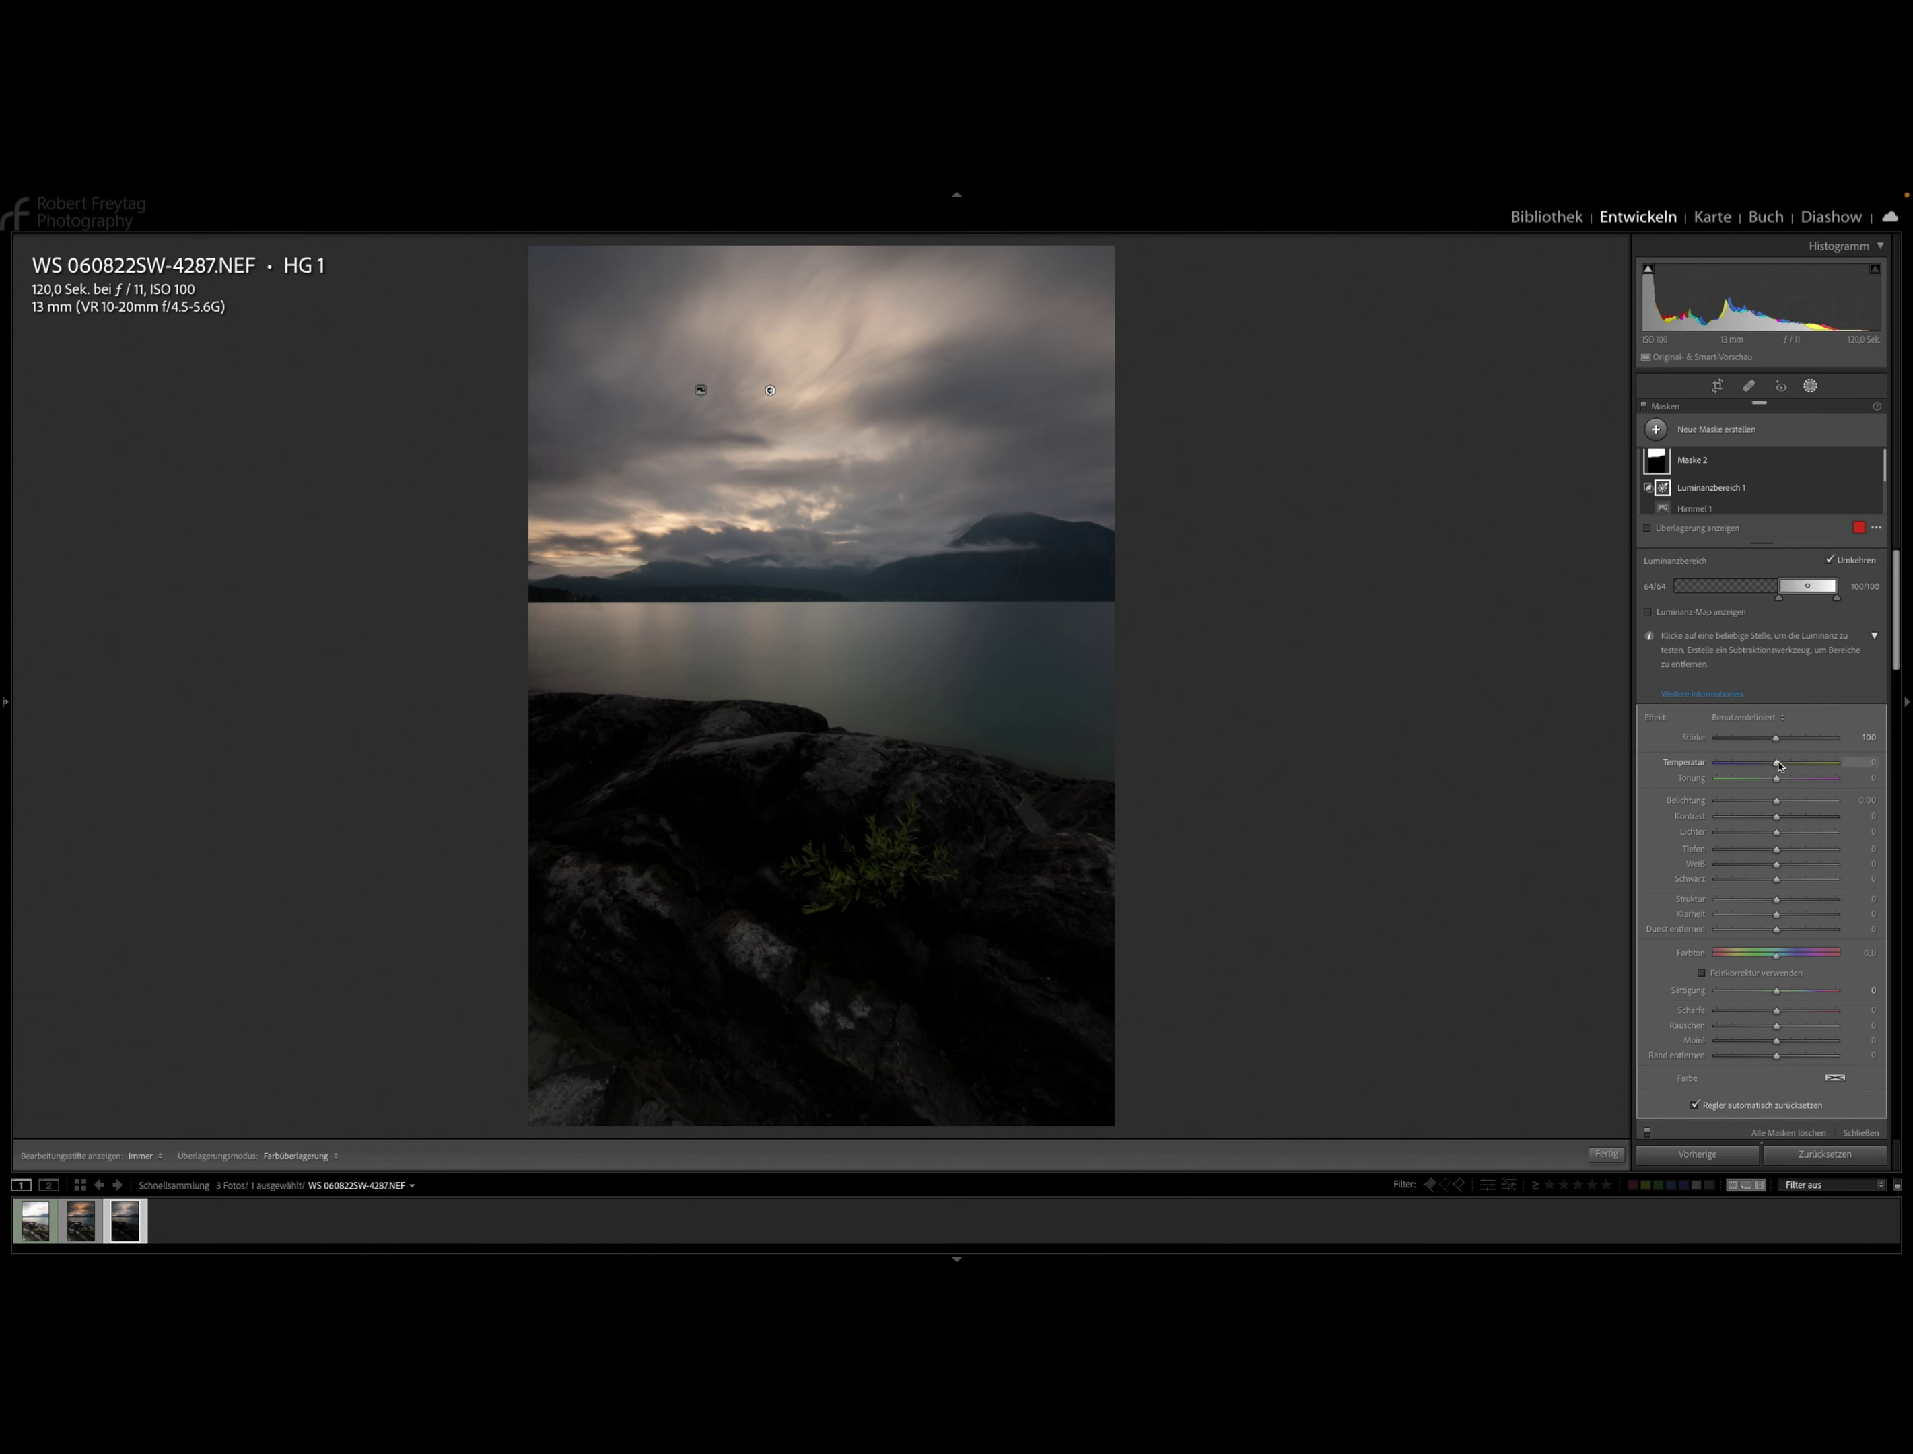
{"action": "mouse_move", "coordinate": [1777, 763]}
{"action": "left_mouse_down"}
{"action": "mouse_move", "coordinate": [1810, 763]}
{"action": "mouse_move", "coordinate": [1776, 769]}
{"action": "left_mouse_up"}
With the mask overlay shown, narrow the range to the brightest clouds and give them a gentle warm temperature.
{"action": "left_click", "coordinate": [1649, 529]}
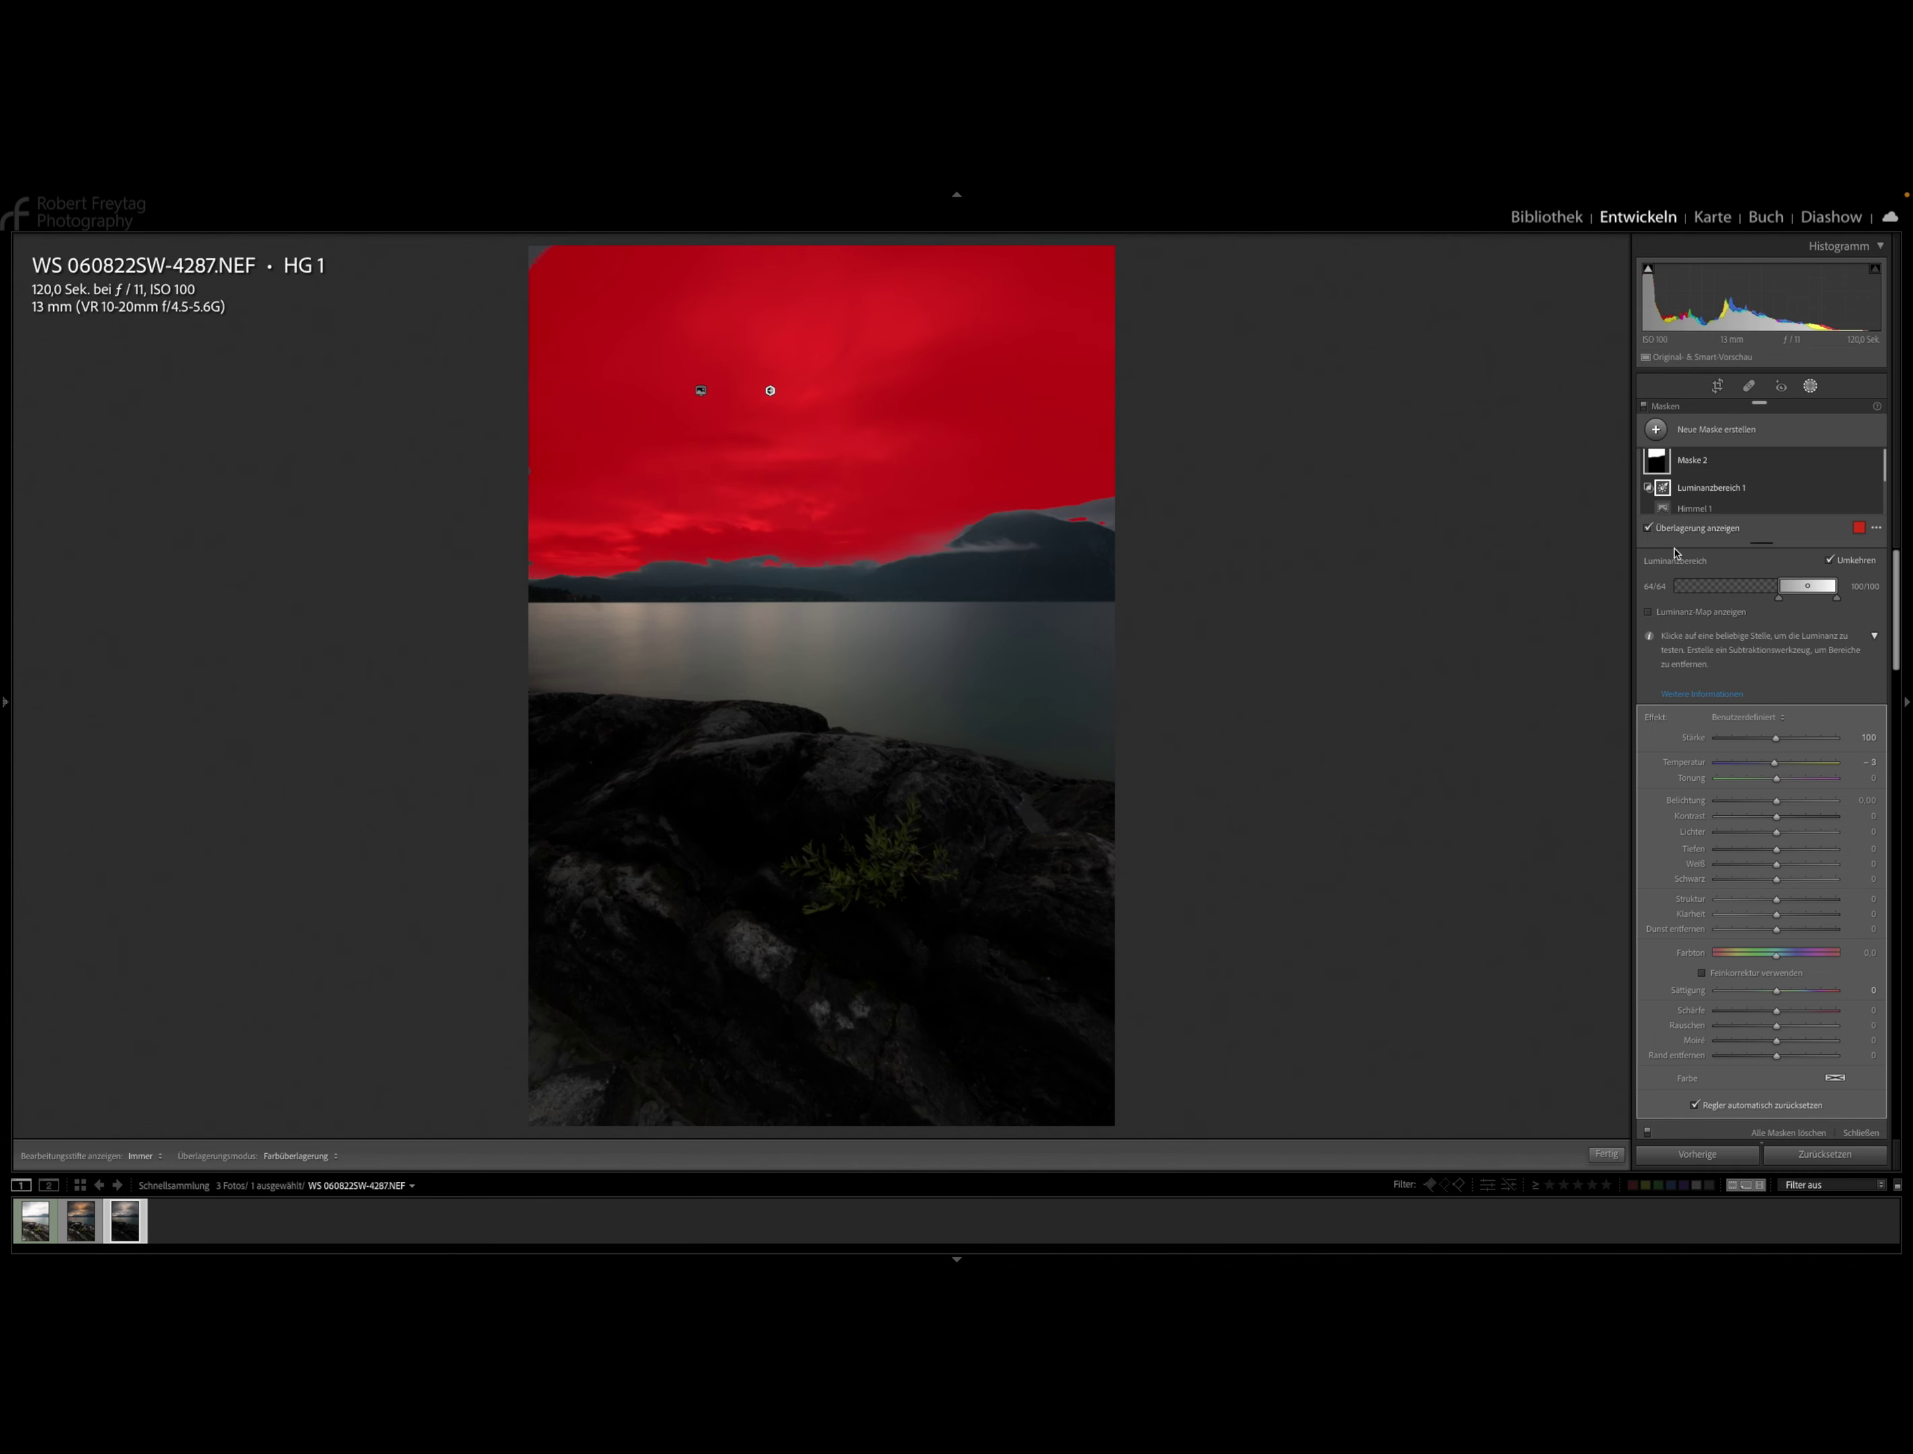
{"action": "mouse_move", "coordinate": [1780, 599]}
{"action": "left_mouse_down"}
{"action": "mouse_move", "coordinate": [1811, 598]}
{"action": "mouse_move", "coordinate": [1791, 600]}
{"action": "left_mouse_up"}
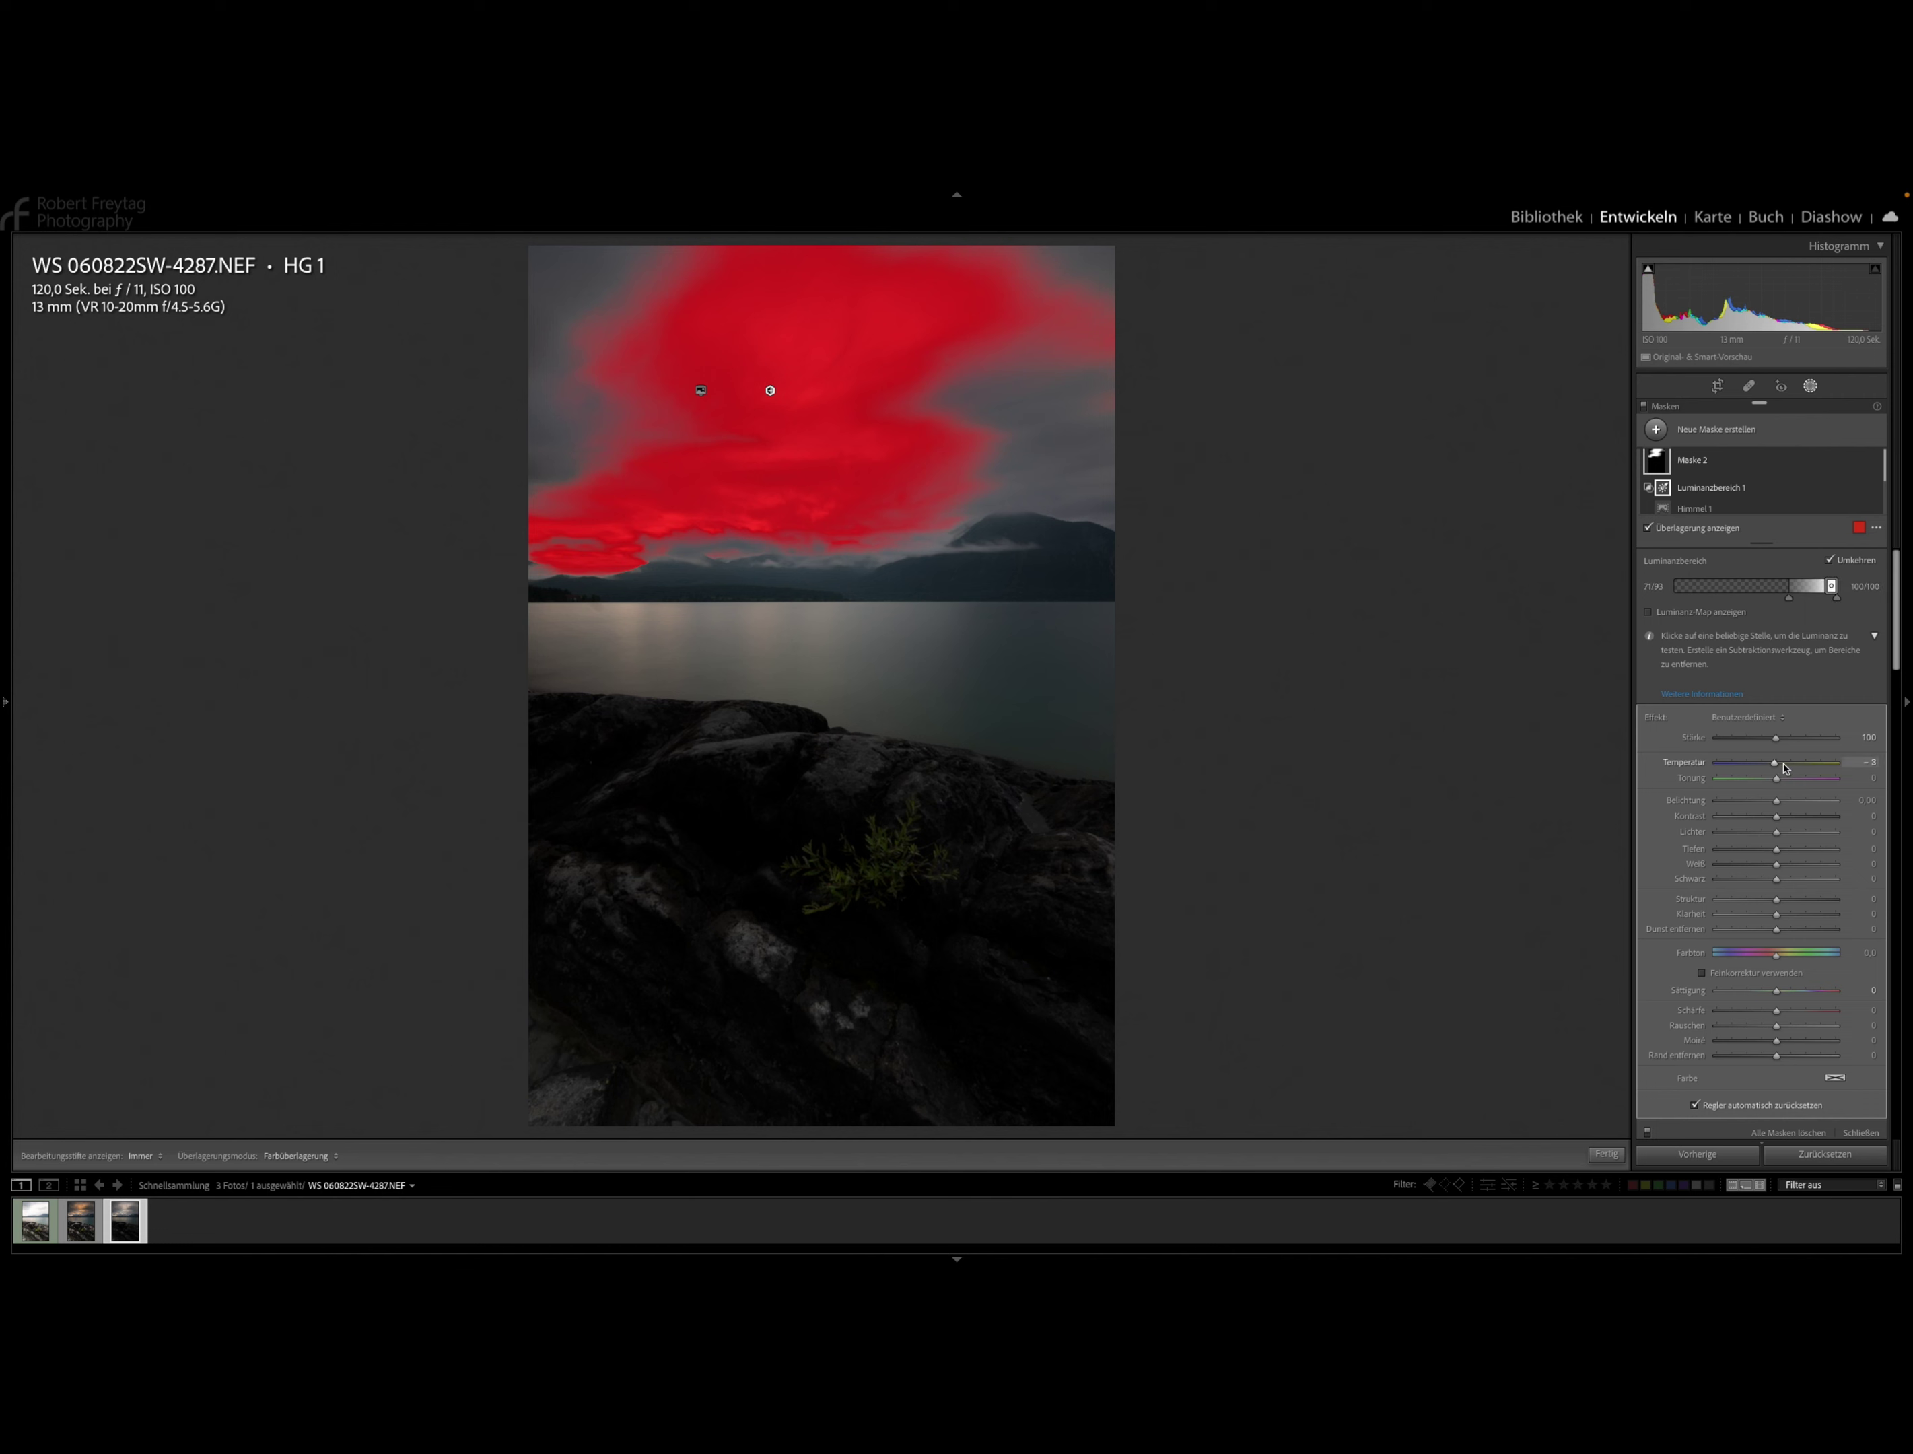
{"action": "left_click_drag", "start_coordinate": [1777, 767], "coordinate": [1792, 768]}
{"action": "key", "text": "o"}
{"action": "left_click_drag", "start_coordinate": [1792, 767], "coordinate": [1791, 764]}
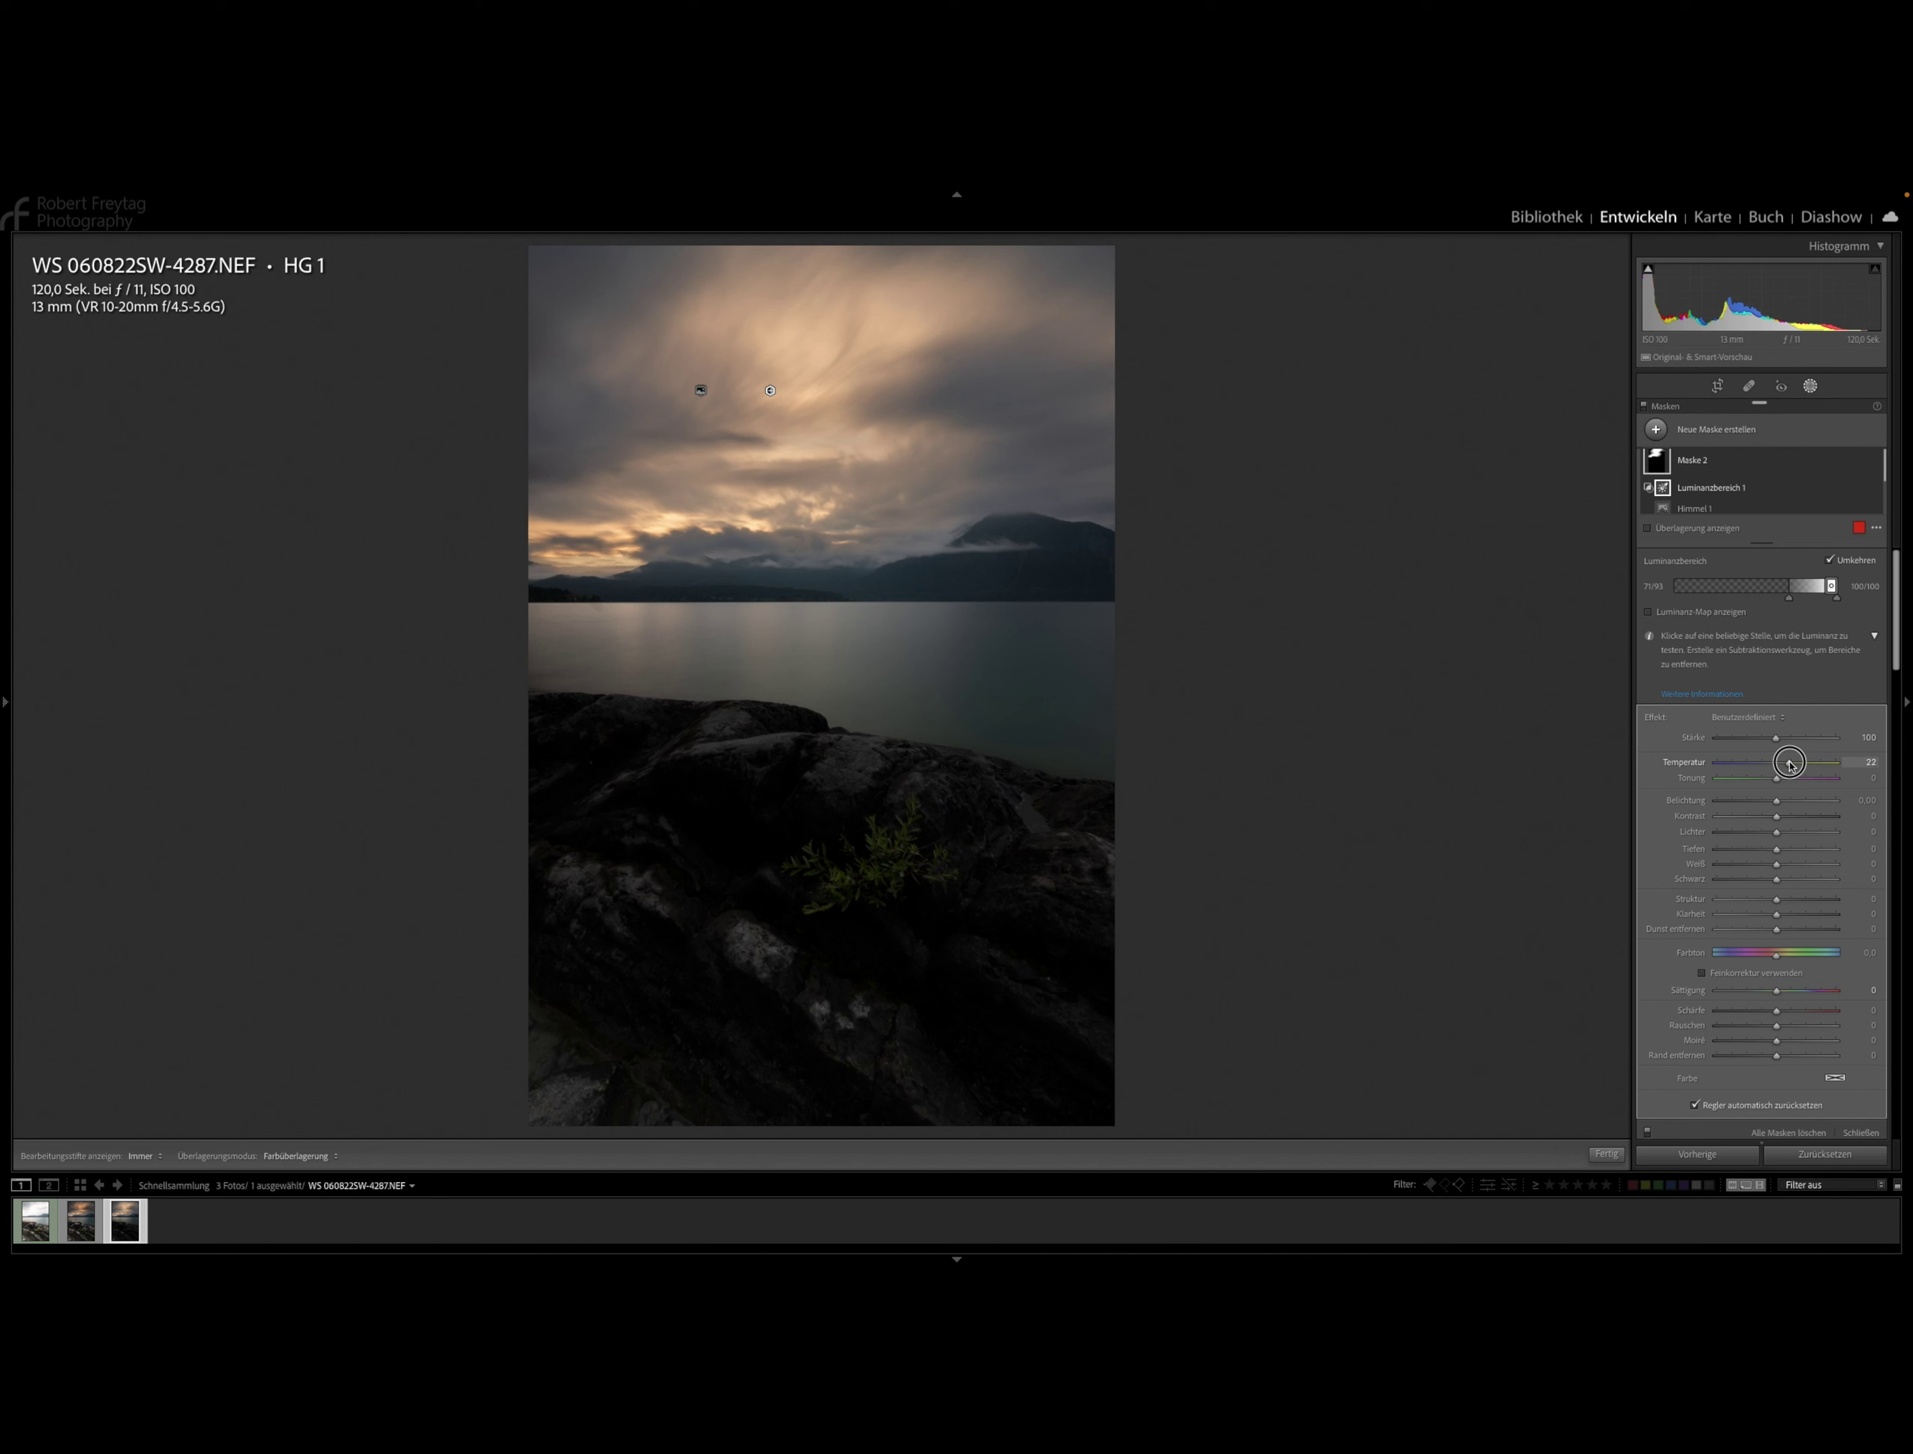
{"action": "left_click_drag", "start_coordinate": [1790, 765], "coordinate": [1786, 764]}
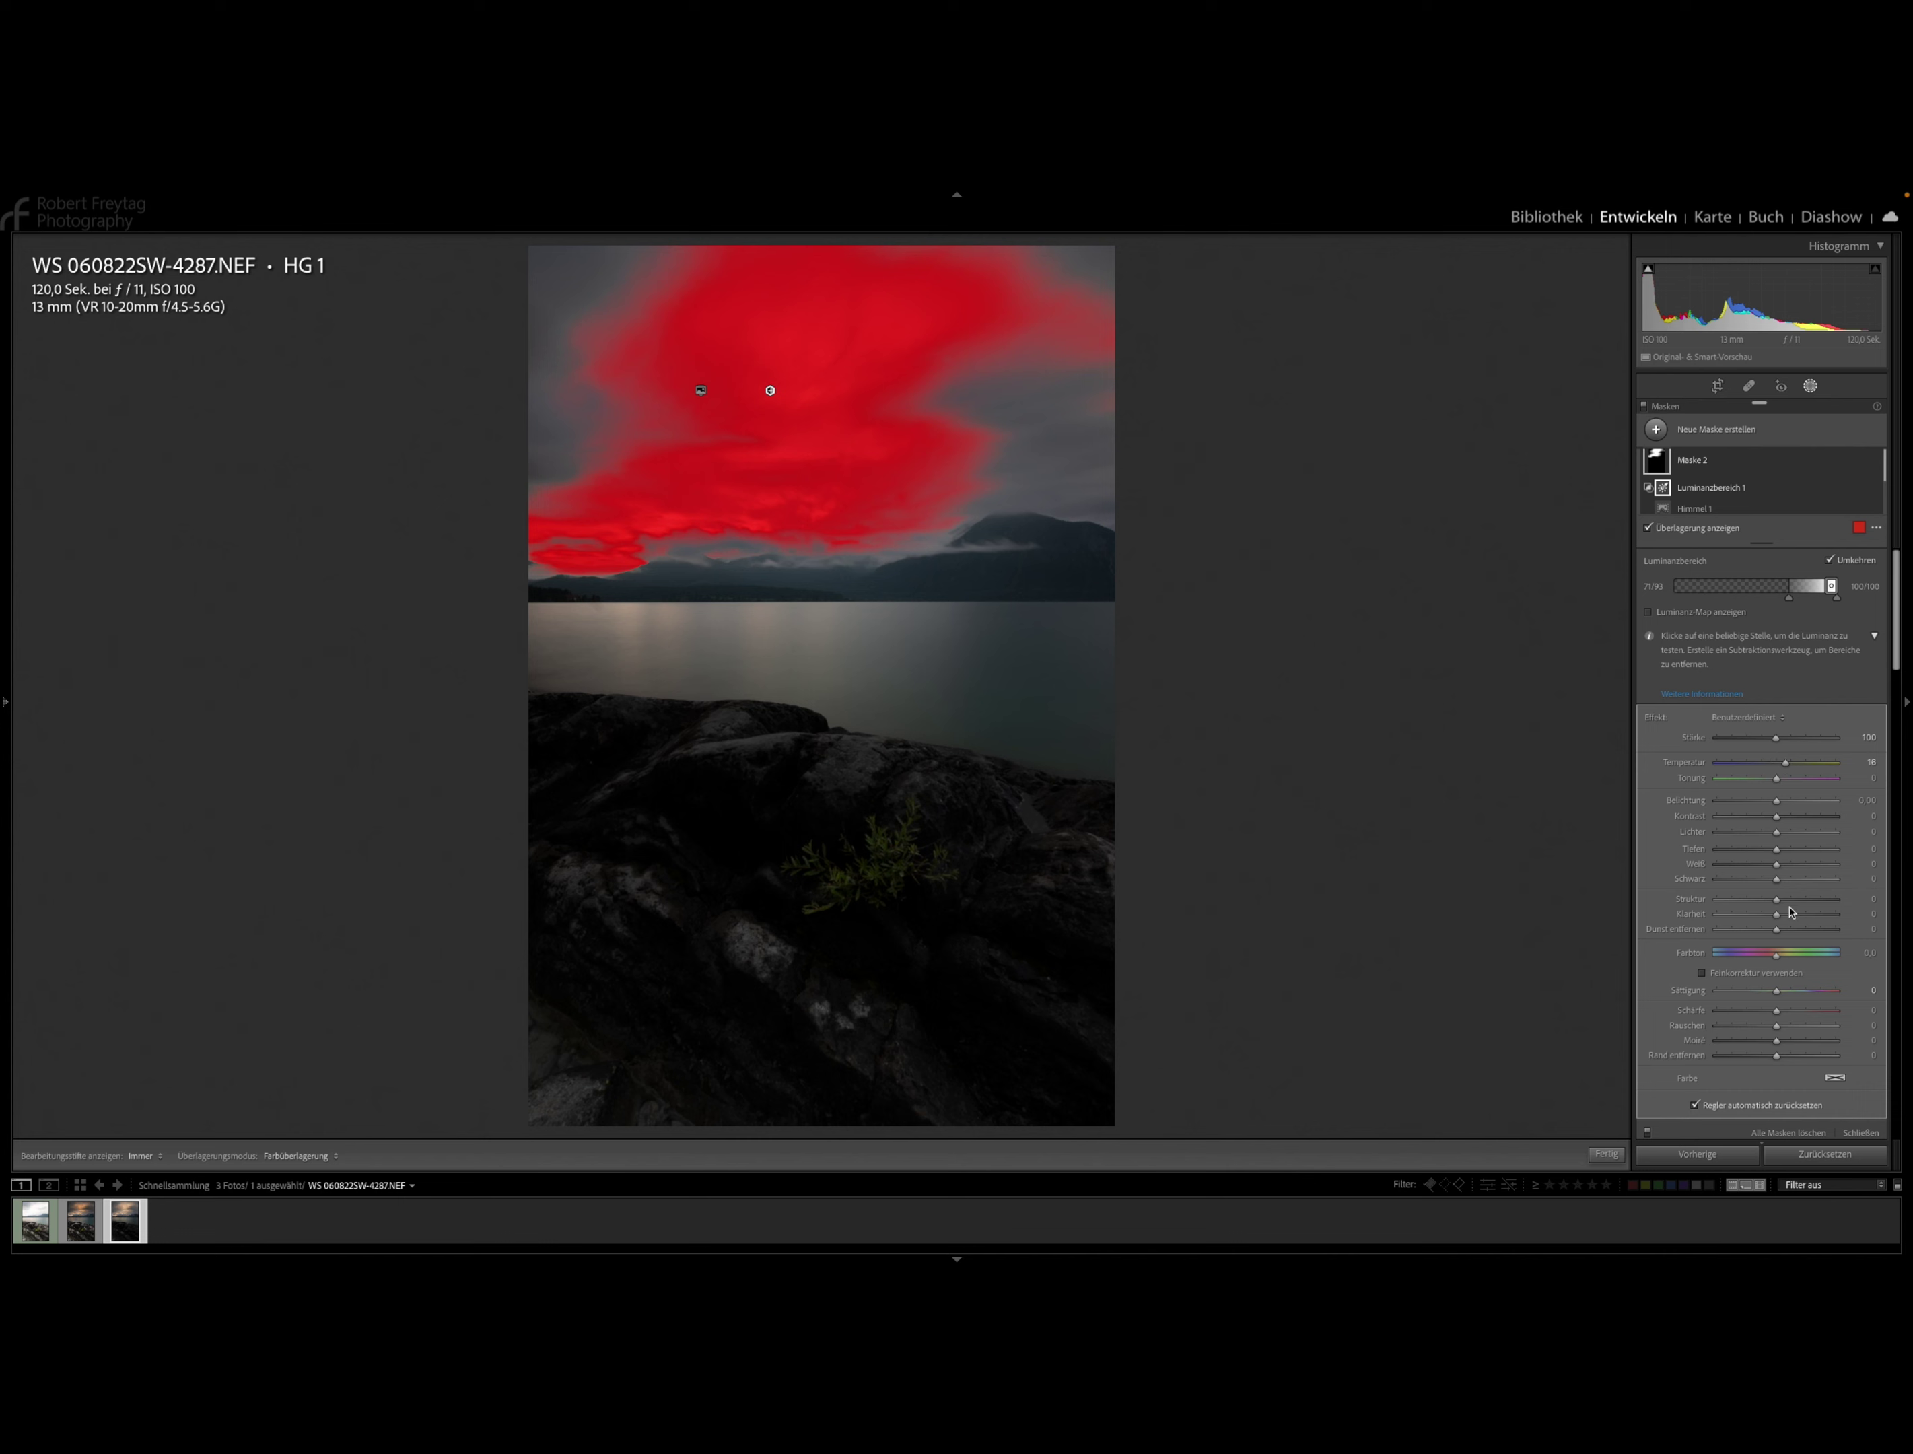
Raise the masked clouds' saturation to 17.
{"action": "left_click_drag", "start_coordinate": [1778, 991], "coordinate": [1784, 992]}
{"action": "left_click", "coordinate": [1651, 531]}
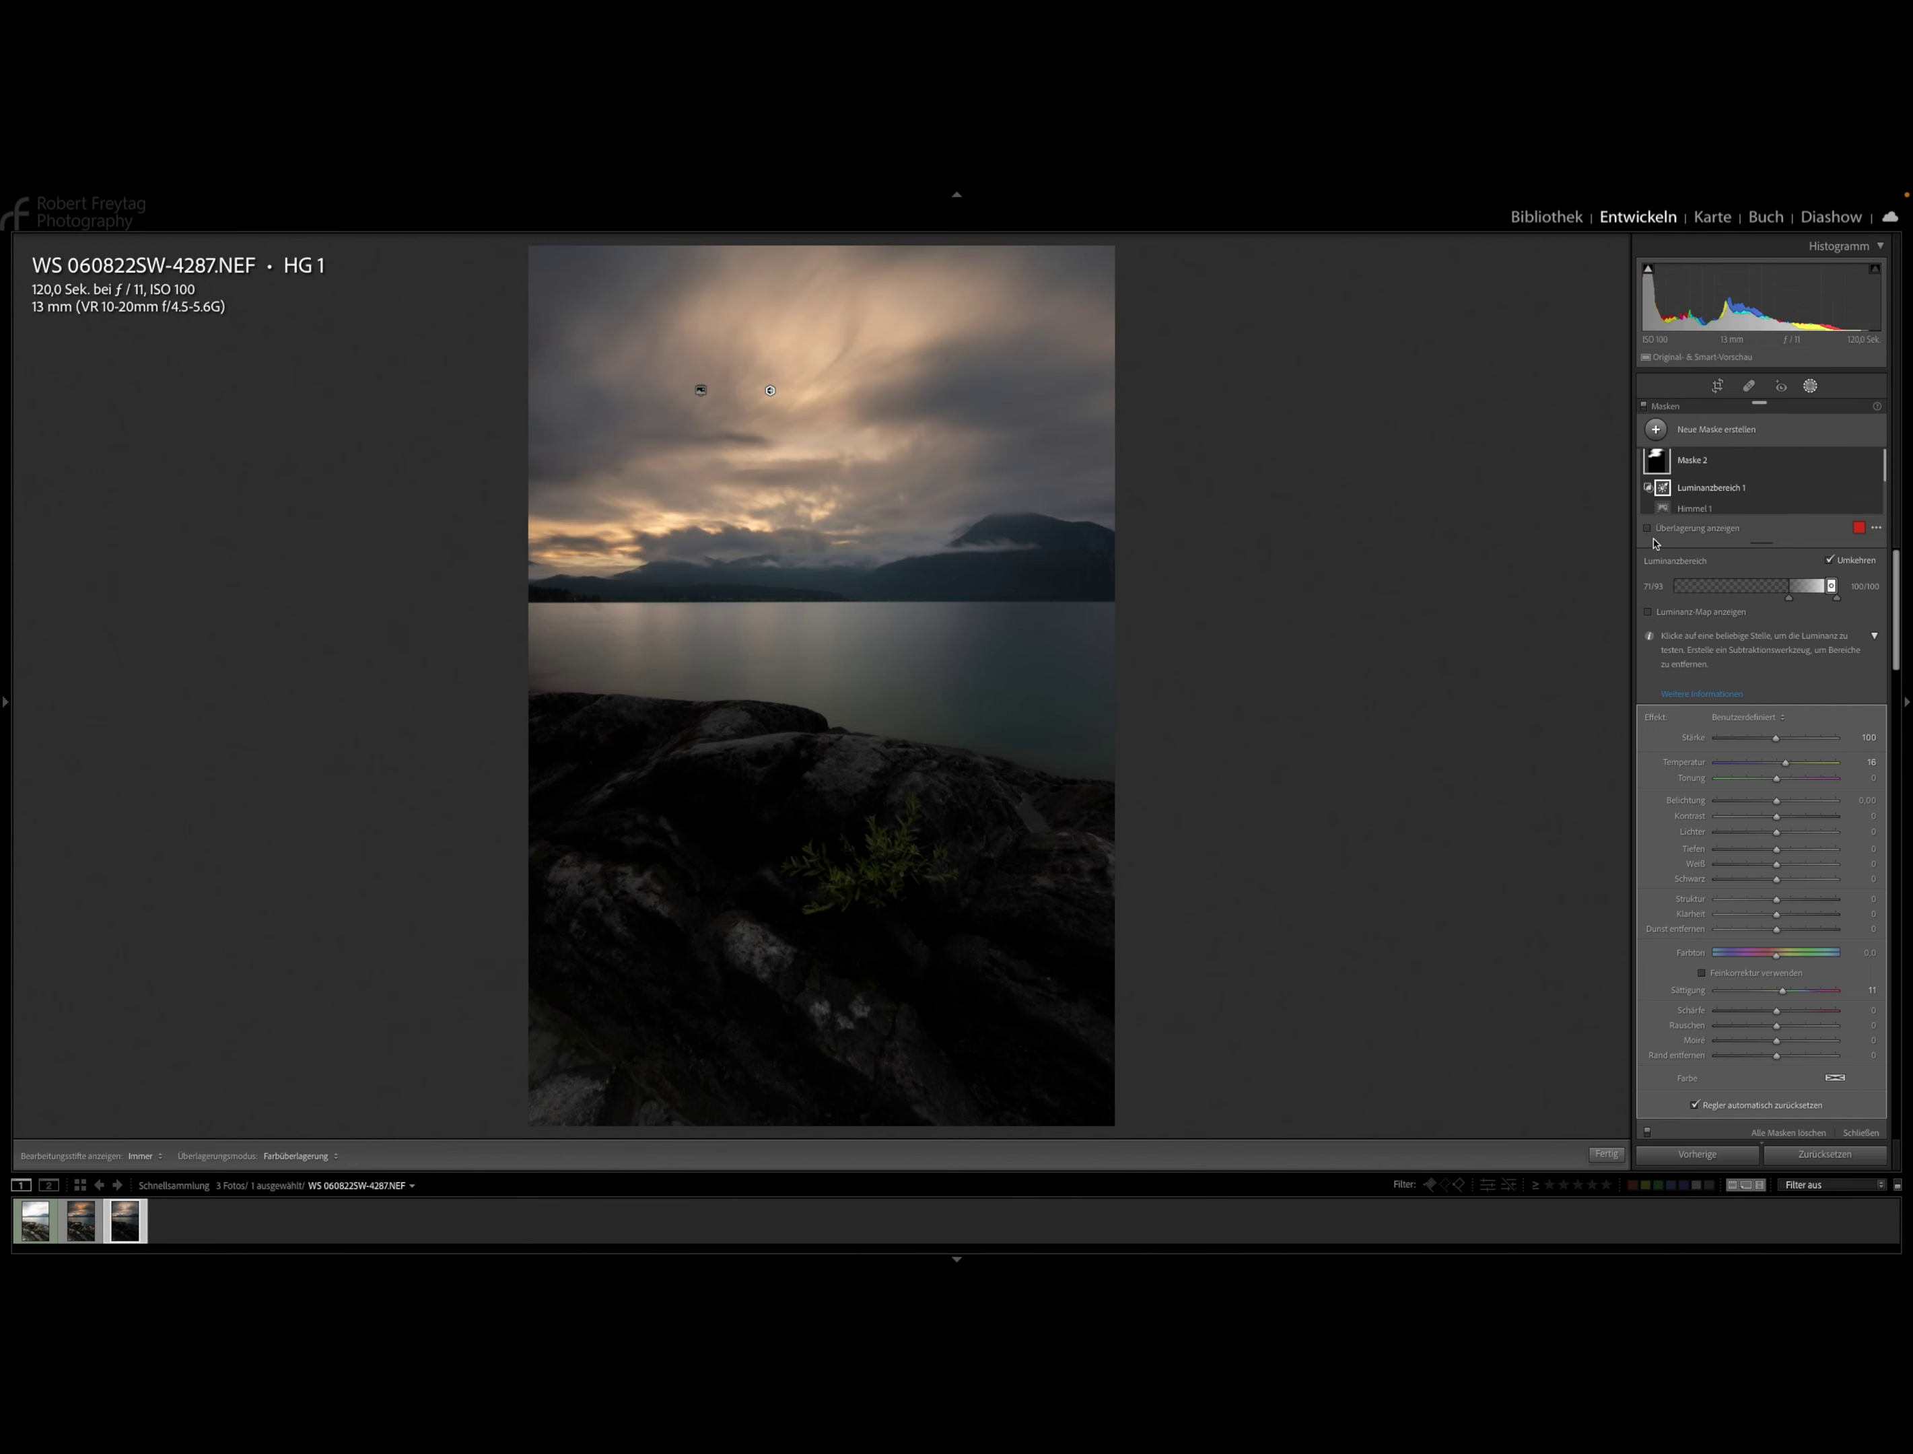
{"action": "mouse_move", "coordinate": [1784, 992]}
{"action": "left_mouse_down"}
{"action": "mouse_move", "coordinate": [1809, 992]}
{"action": "mouse_move", "coordinate": [1789, 995]}
{"action": "left_mouse_up"}
{"action": "left_click_drag", "start_coordinate": [1788, 994], "coordinate": [1788, 996]}
{"action": "scroll", "coordinate": [1692, 590], "scroll_direction": "down", "scroll_amount": 1}
Switch the cloud masks' effect back on and confirm the masks with Fertig.
{"action": "left_click", "coordinate": [1810, 386]}
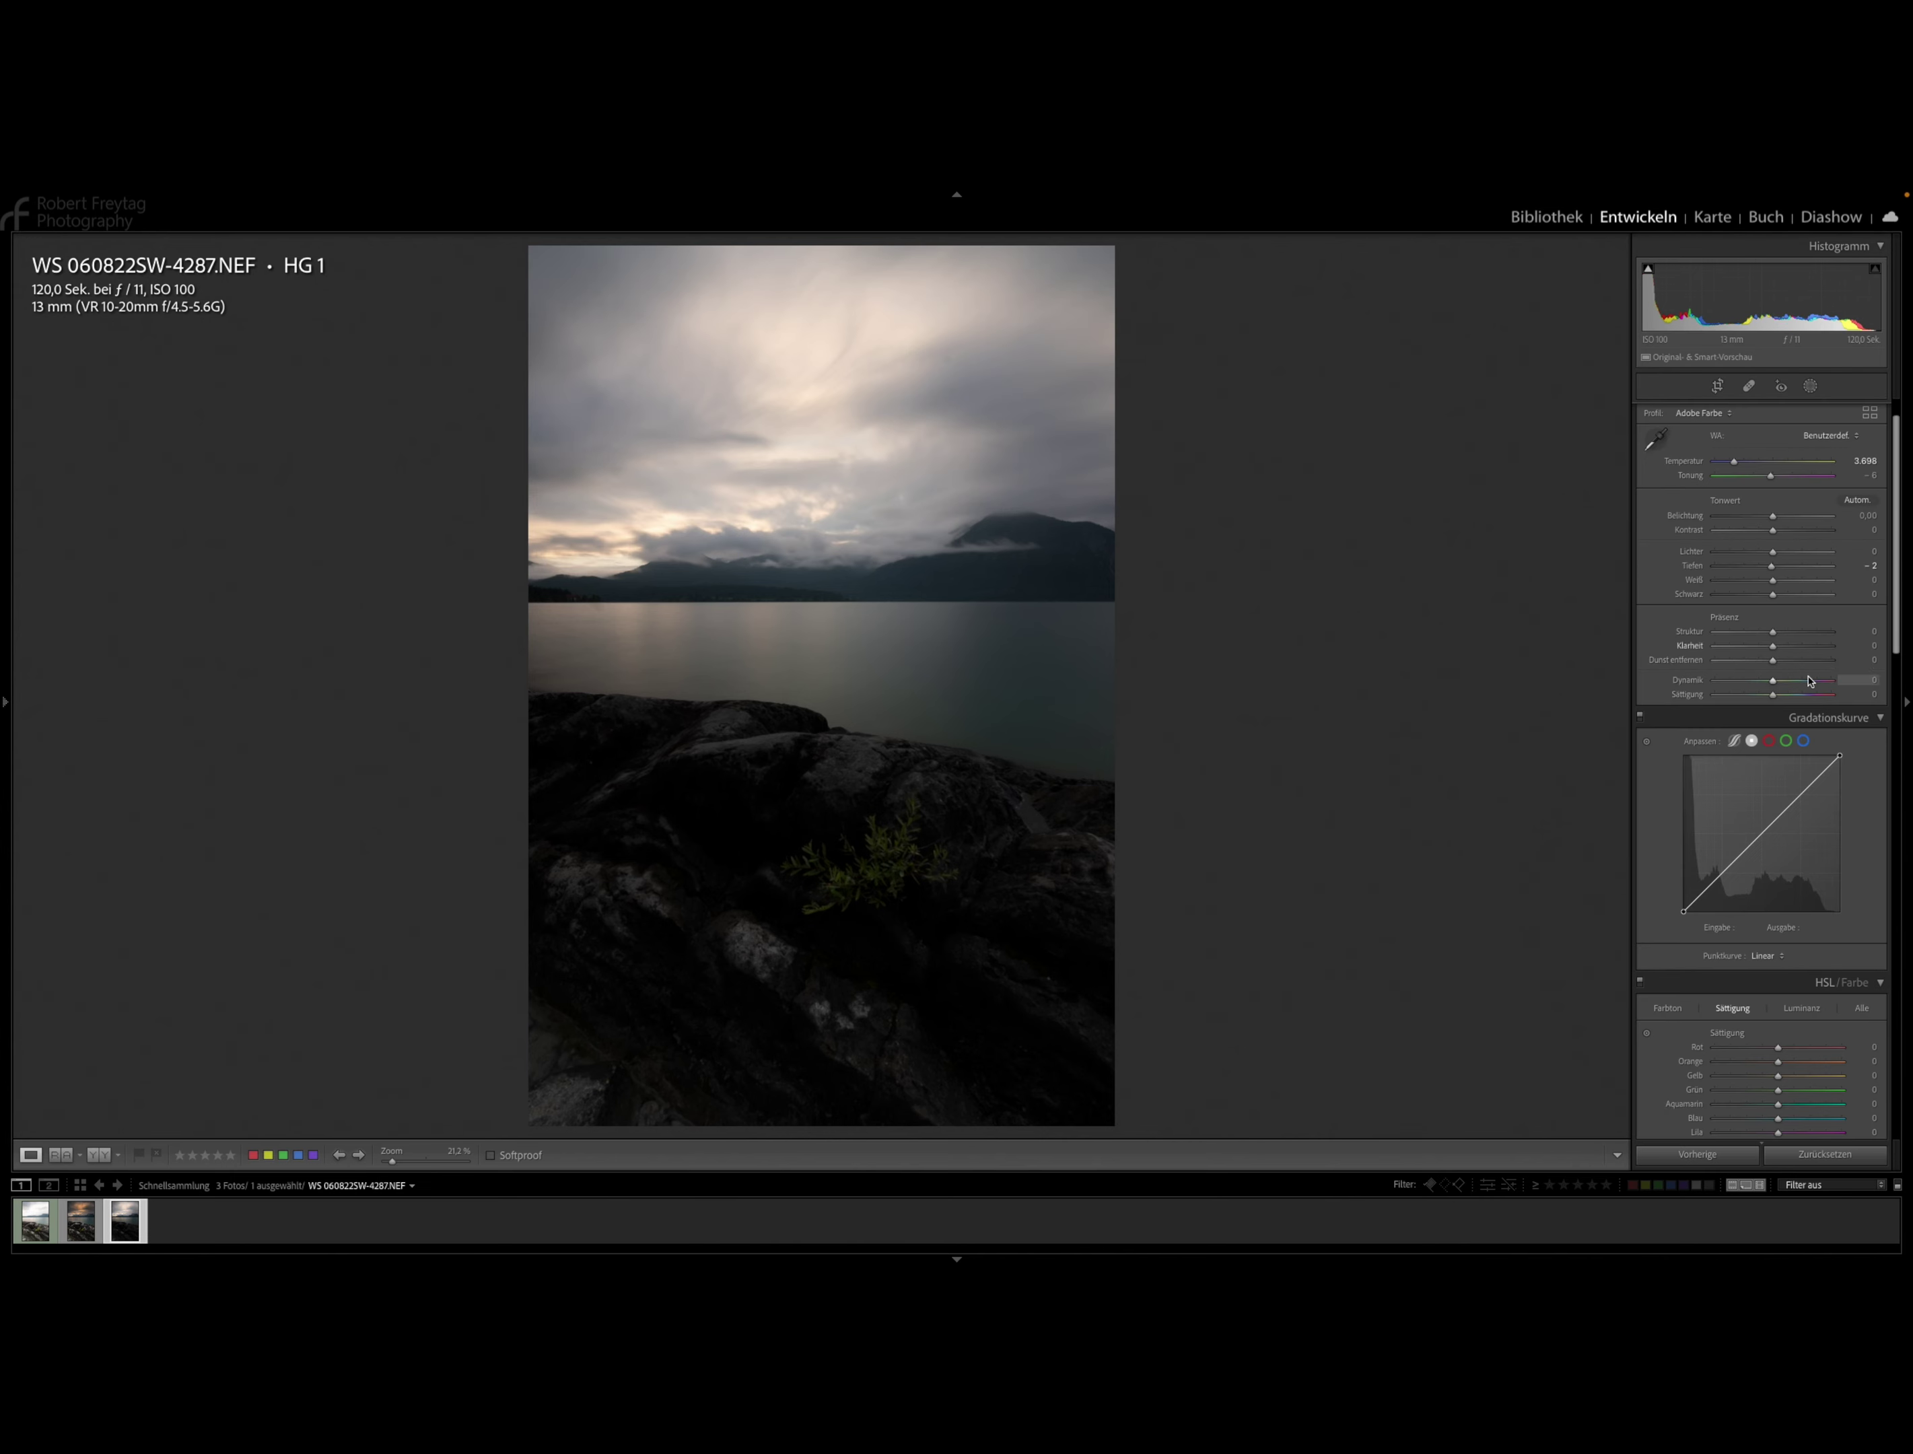
{"action": "left_click", "coordinate": [1812, 386]}
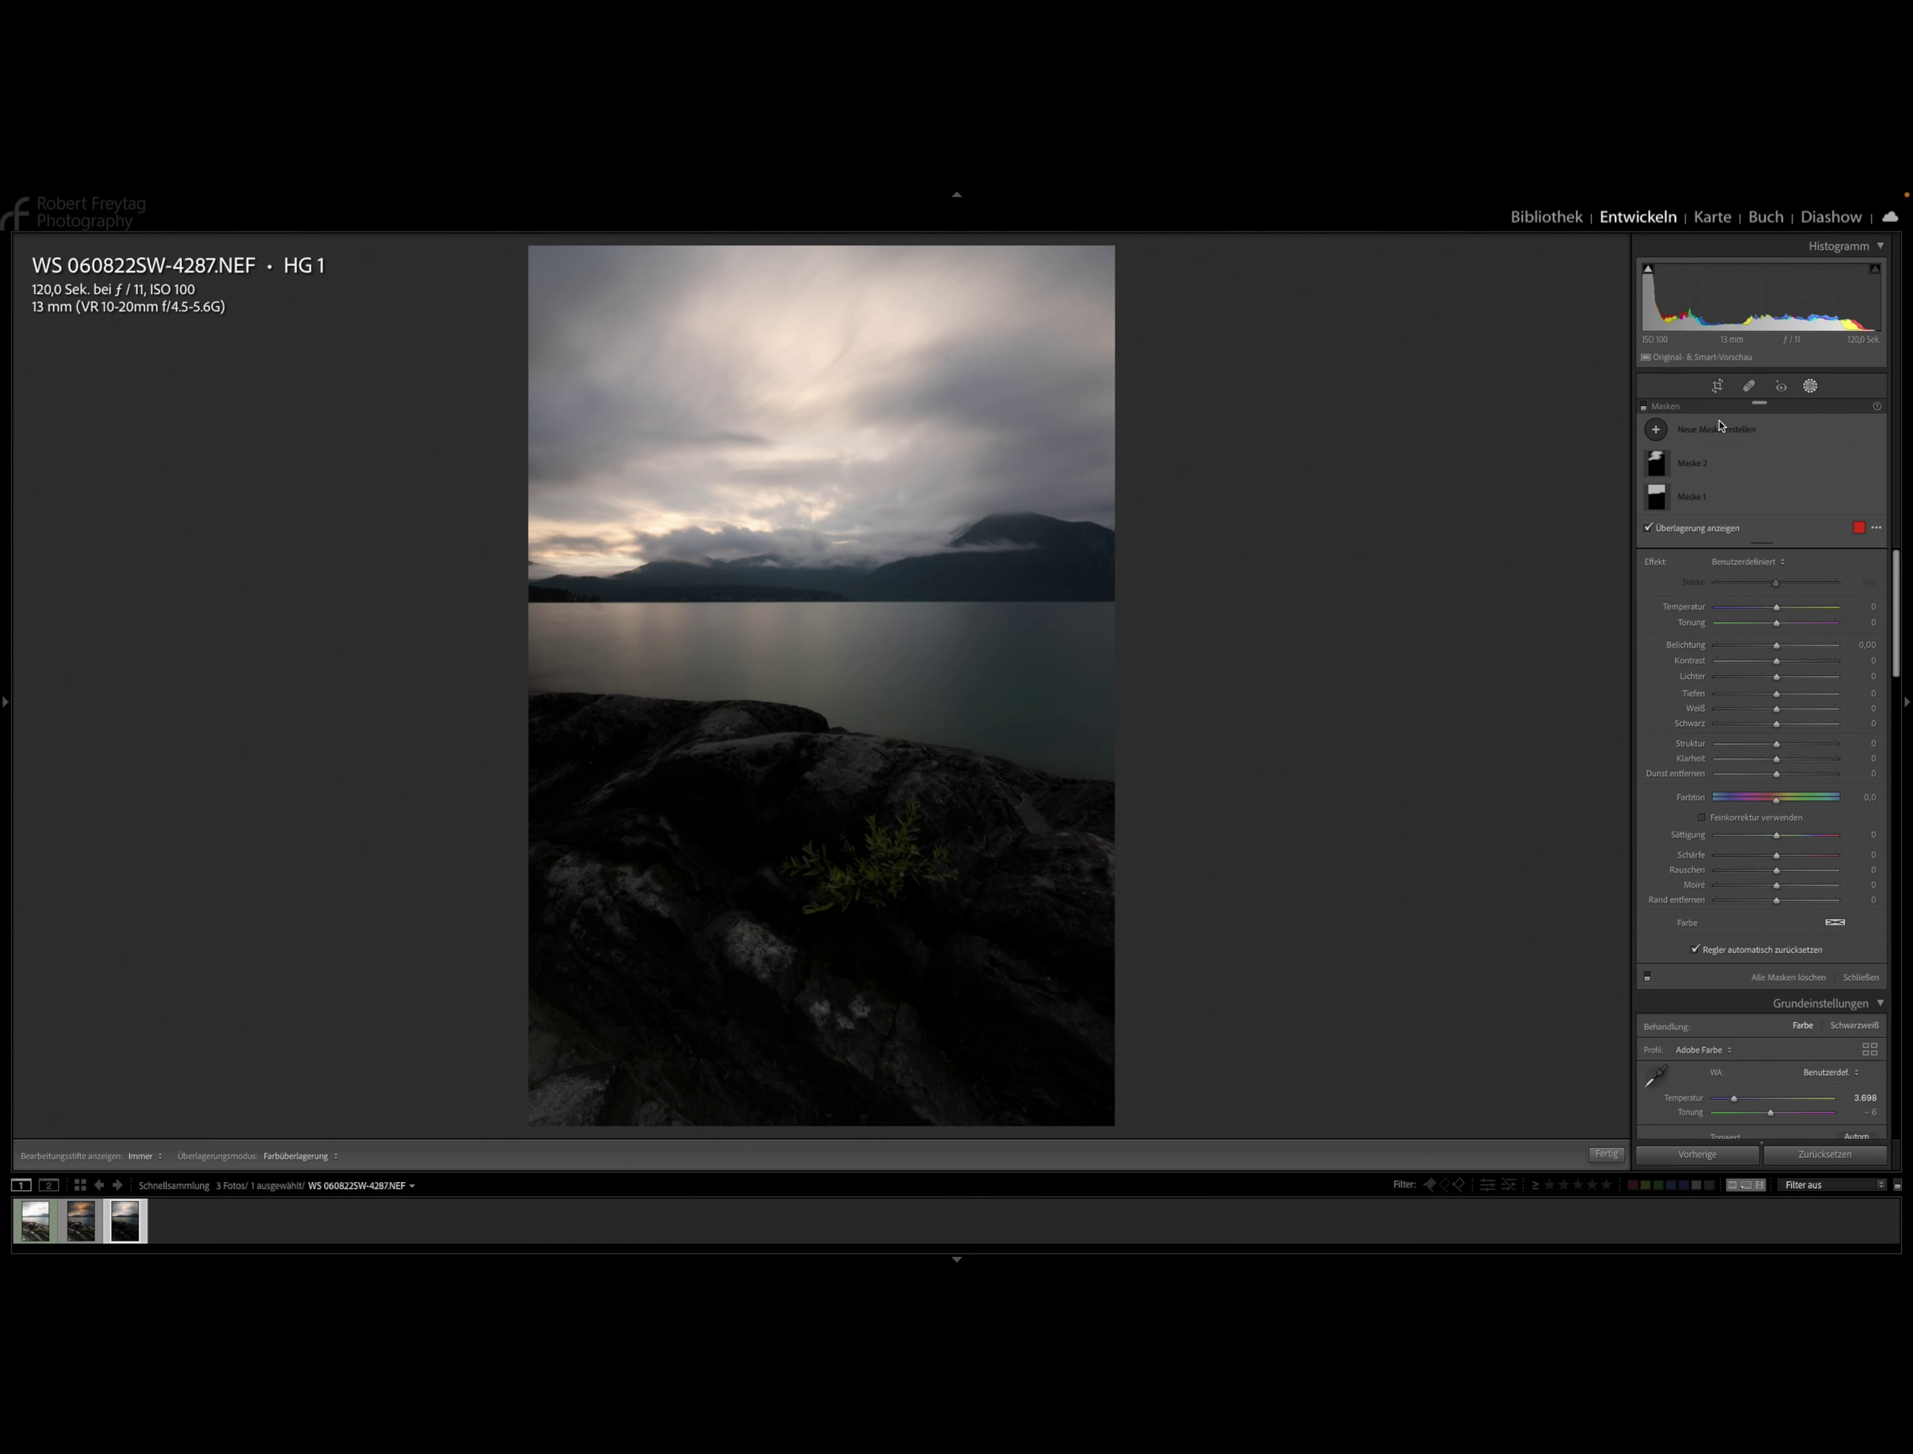
{"action": "left_click", "coordinate": [1645, 408]}
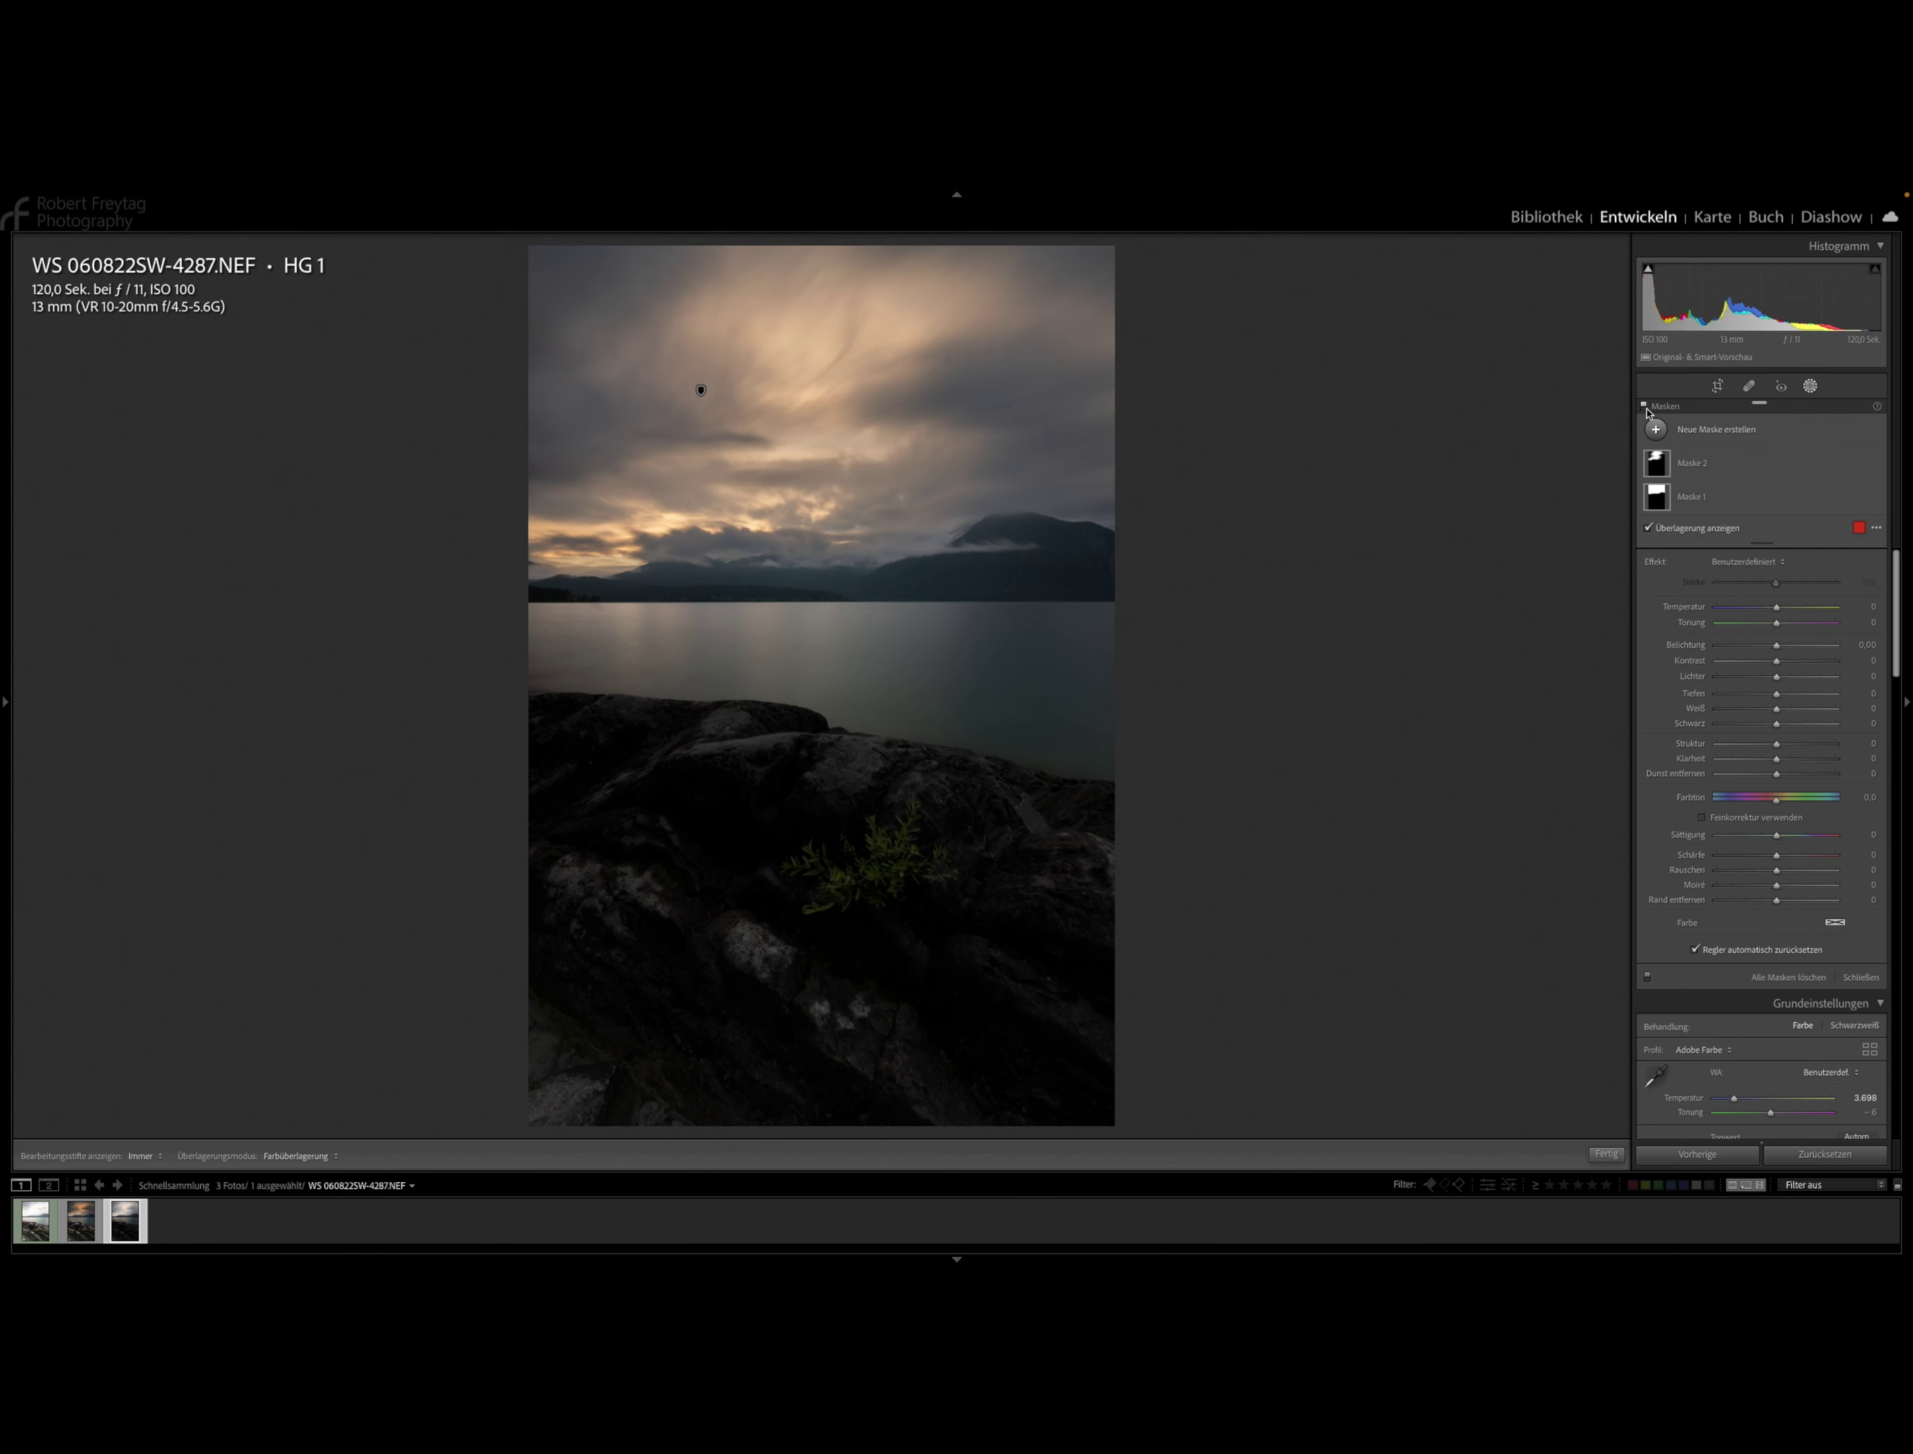
{"action": "left_click", "coordinate": [1608, 1155]}
Draw a trial linear gradient from the image bottom to the rock edge, then delete it (Maske 3).
{"action": "left_click", "coordinate": [1735, 431]}
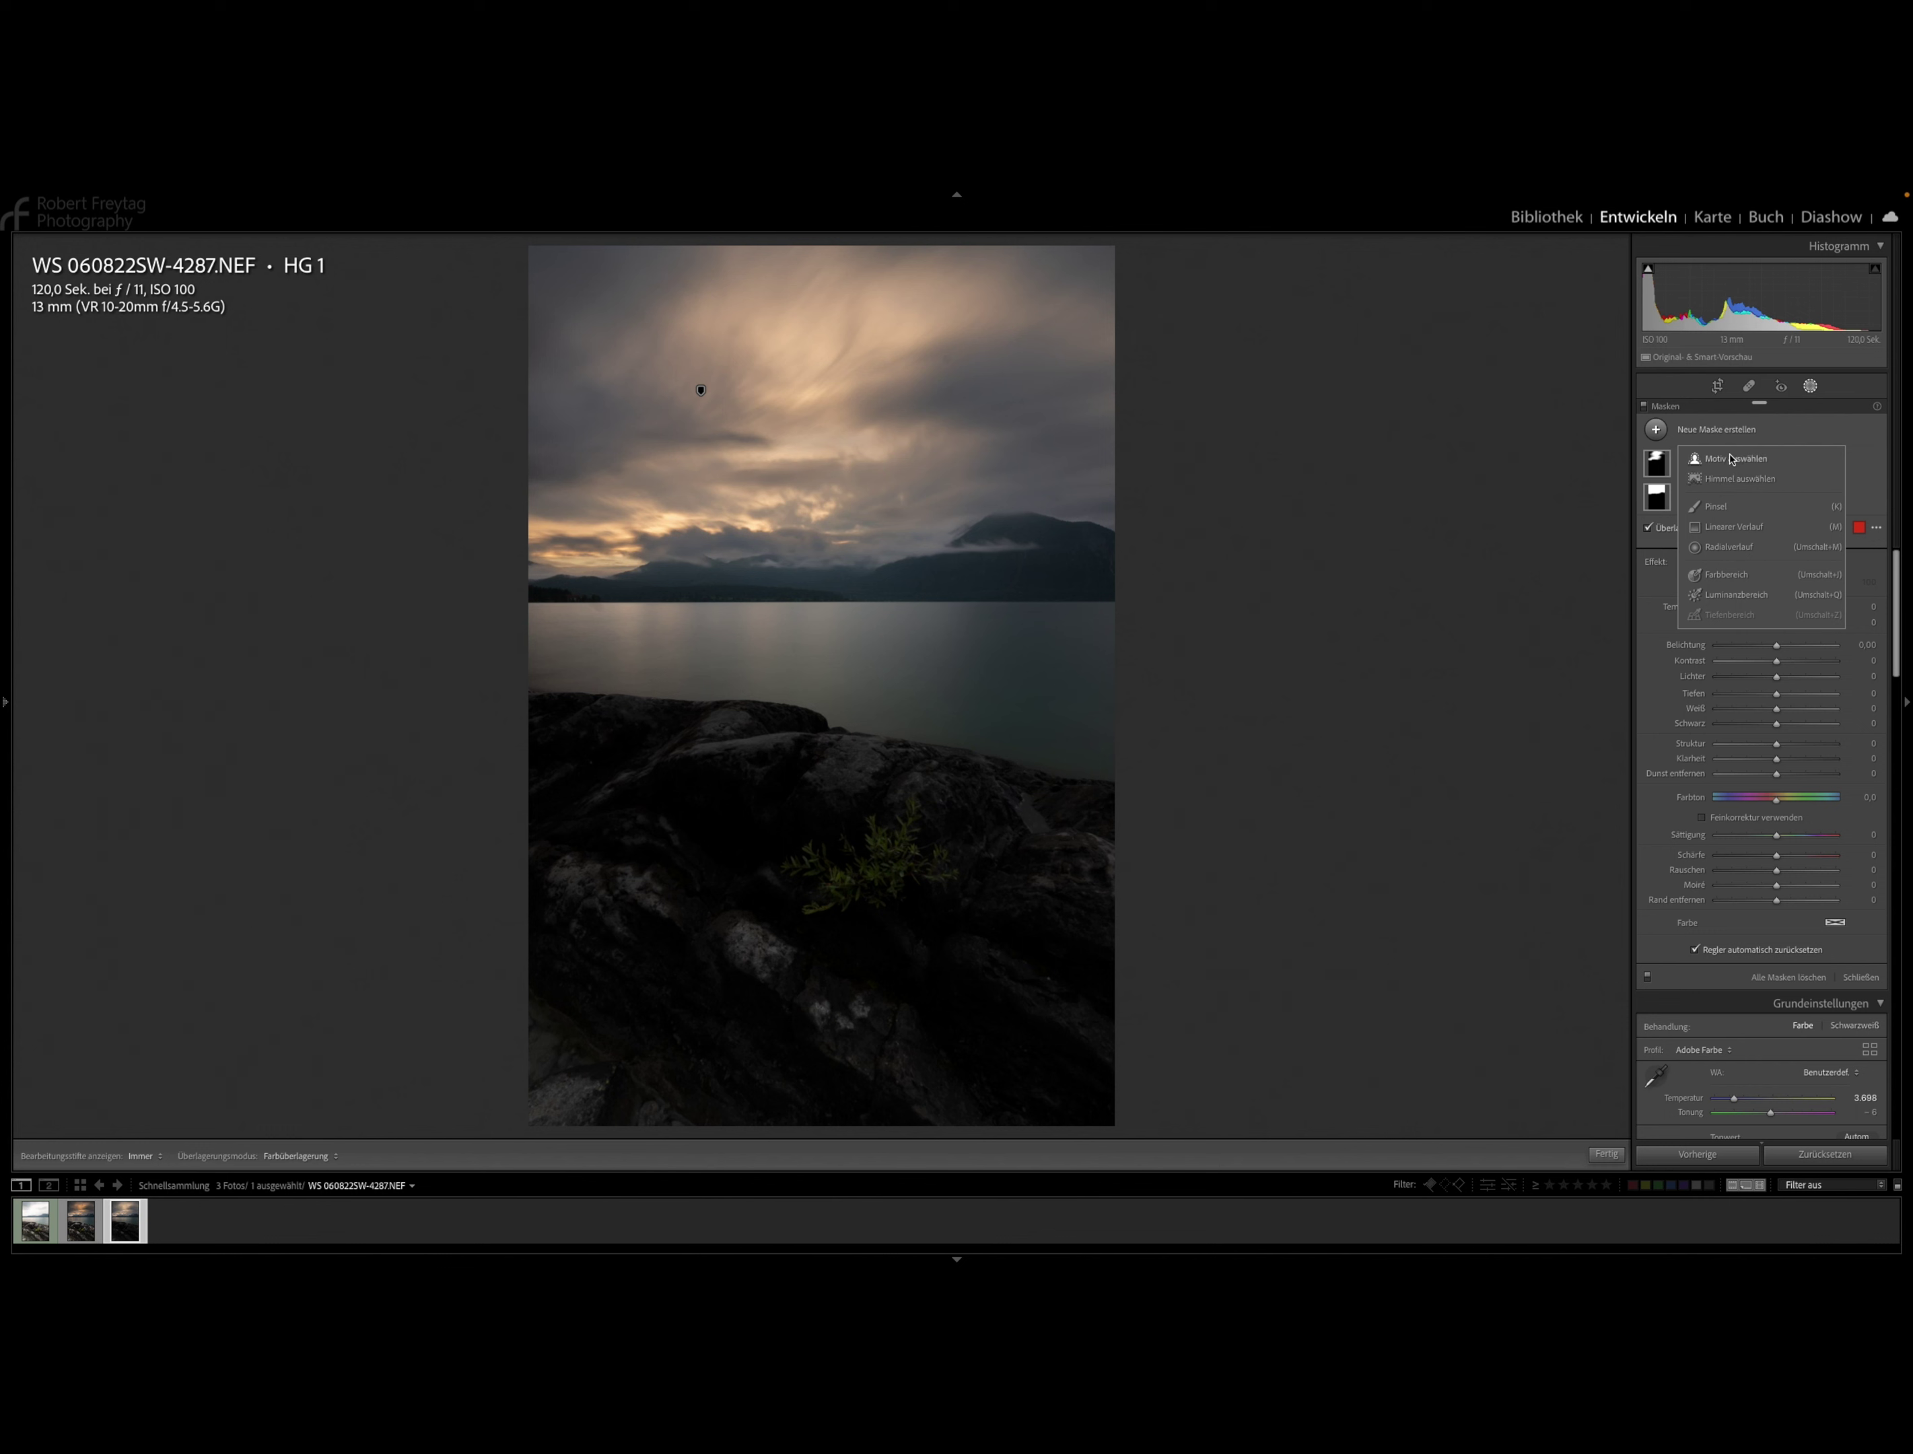
{"action": "left_click", "coordinate": [1744, 529]}
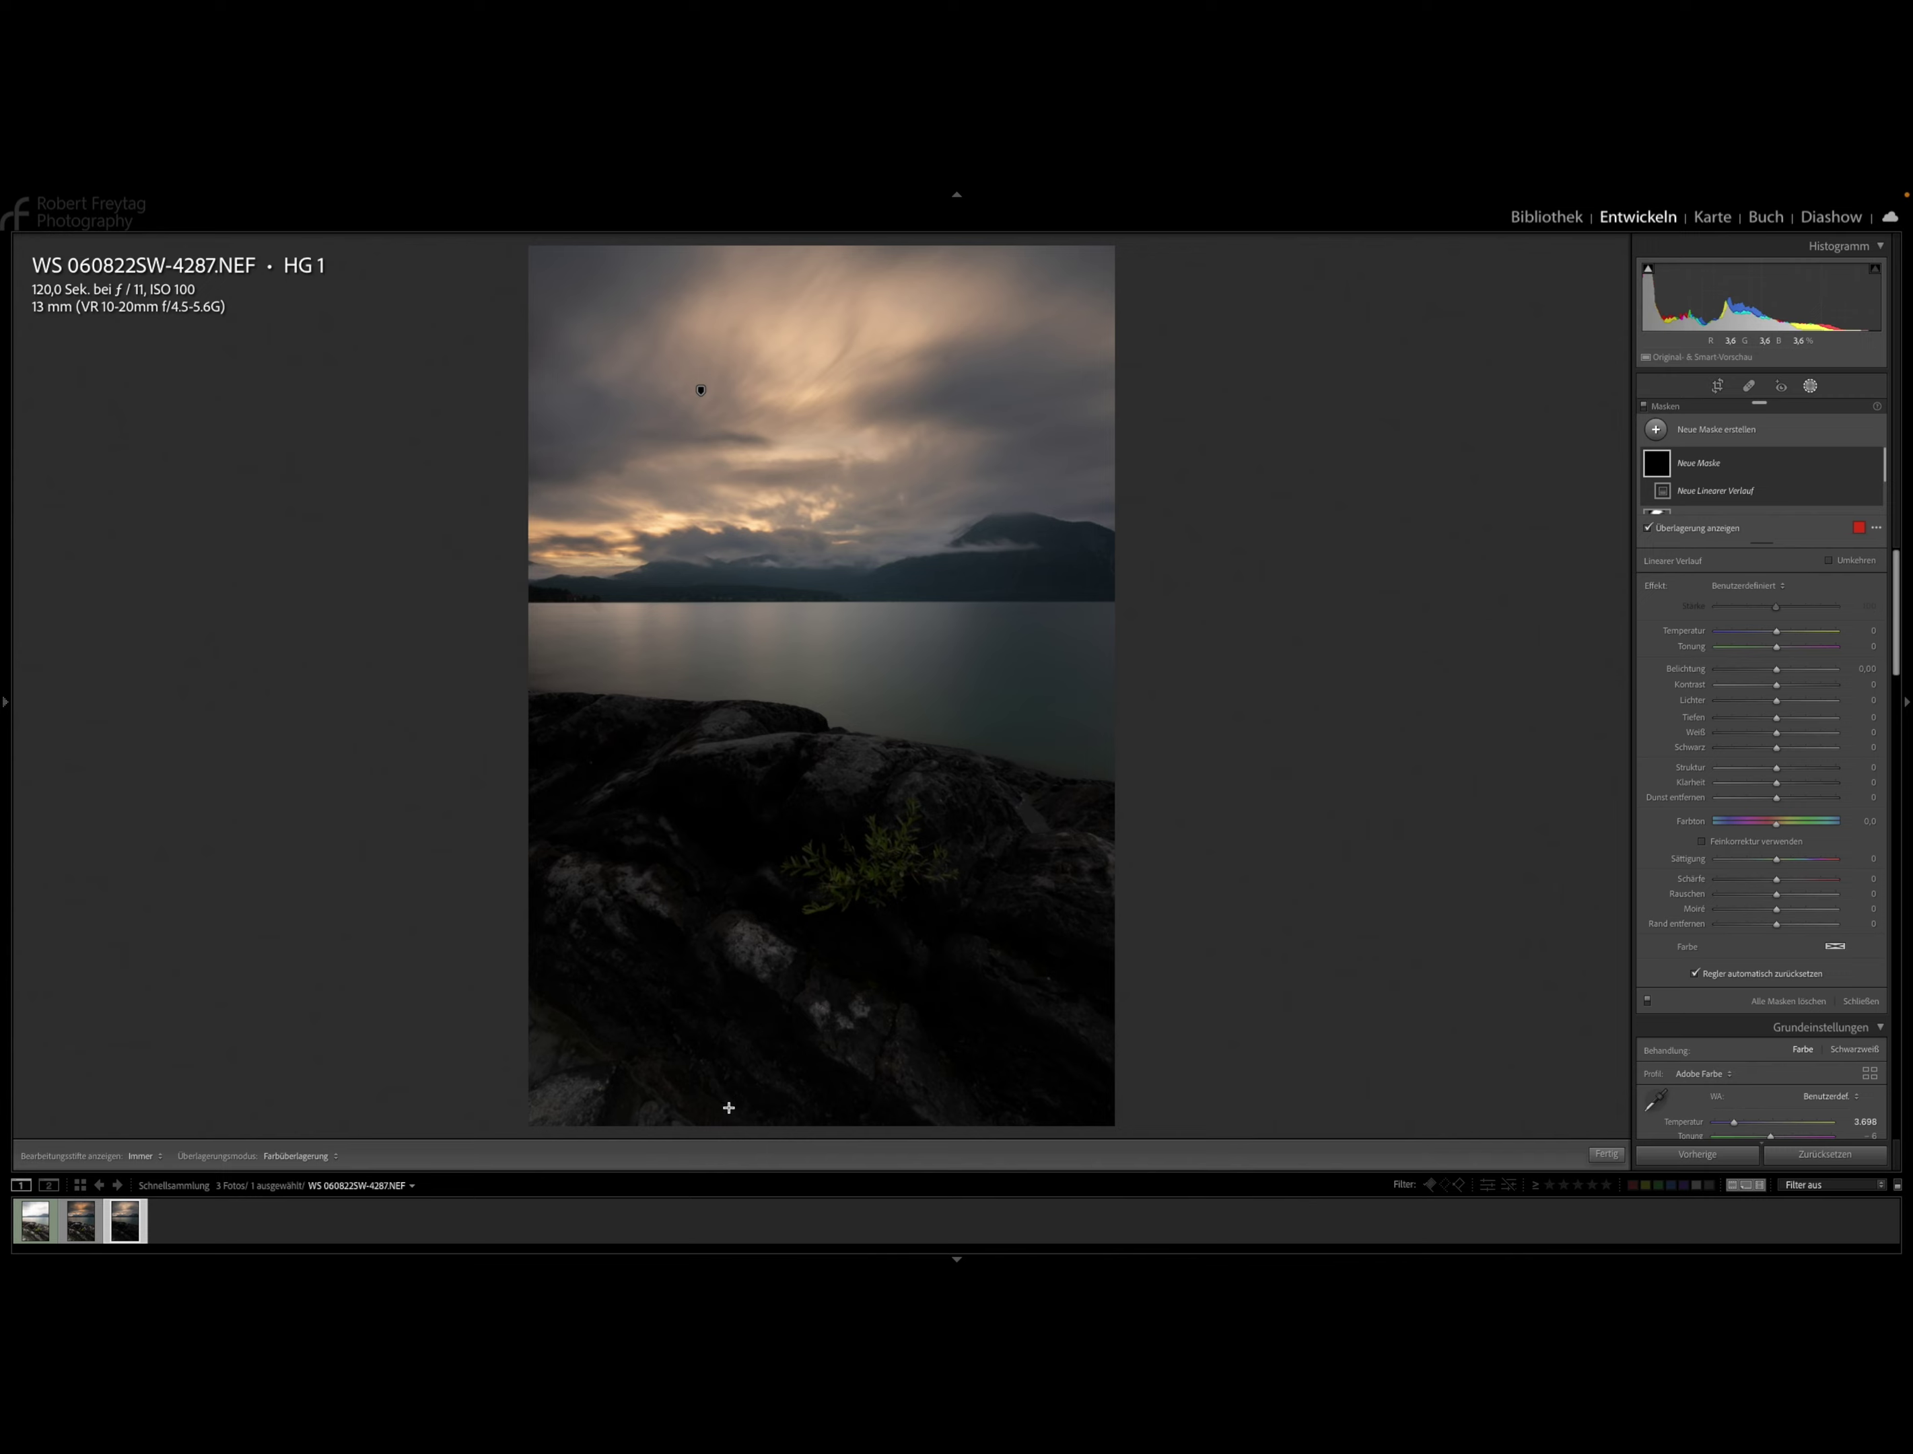
{"action": "left_click_drag", "start_coordinate": [729, 1108], "coordinate": [787, 733]}
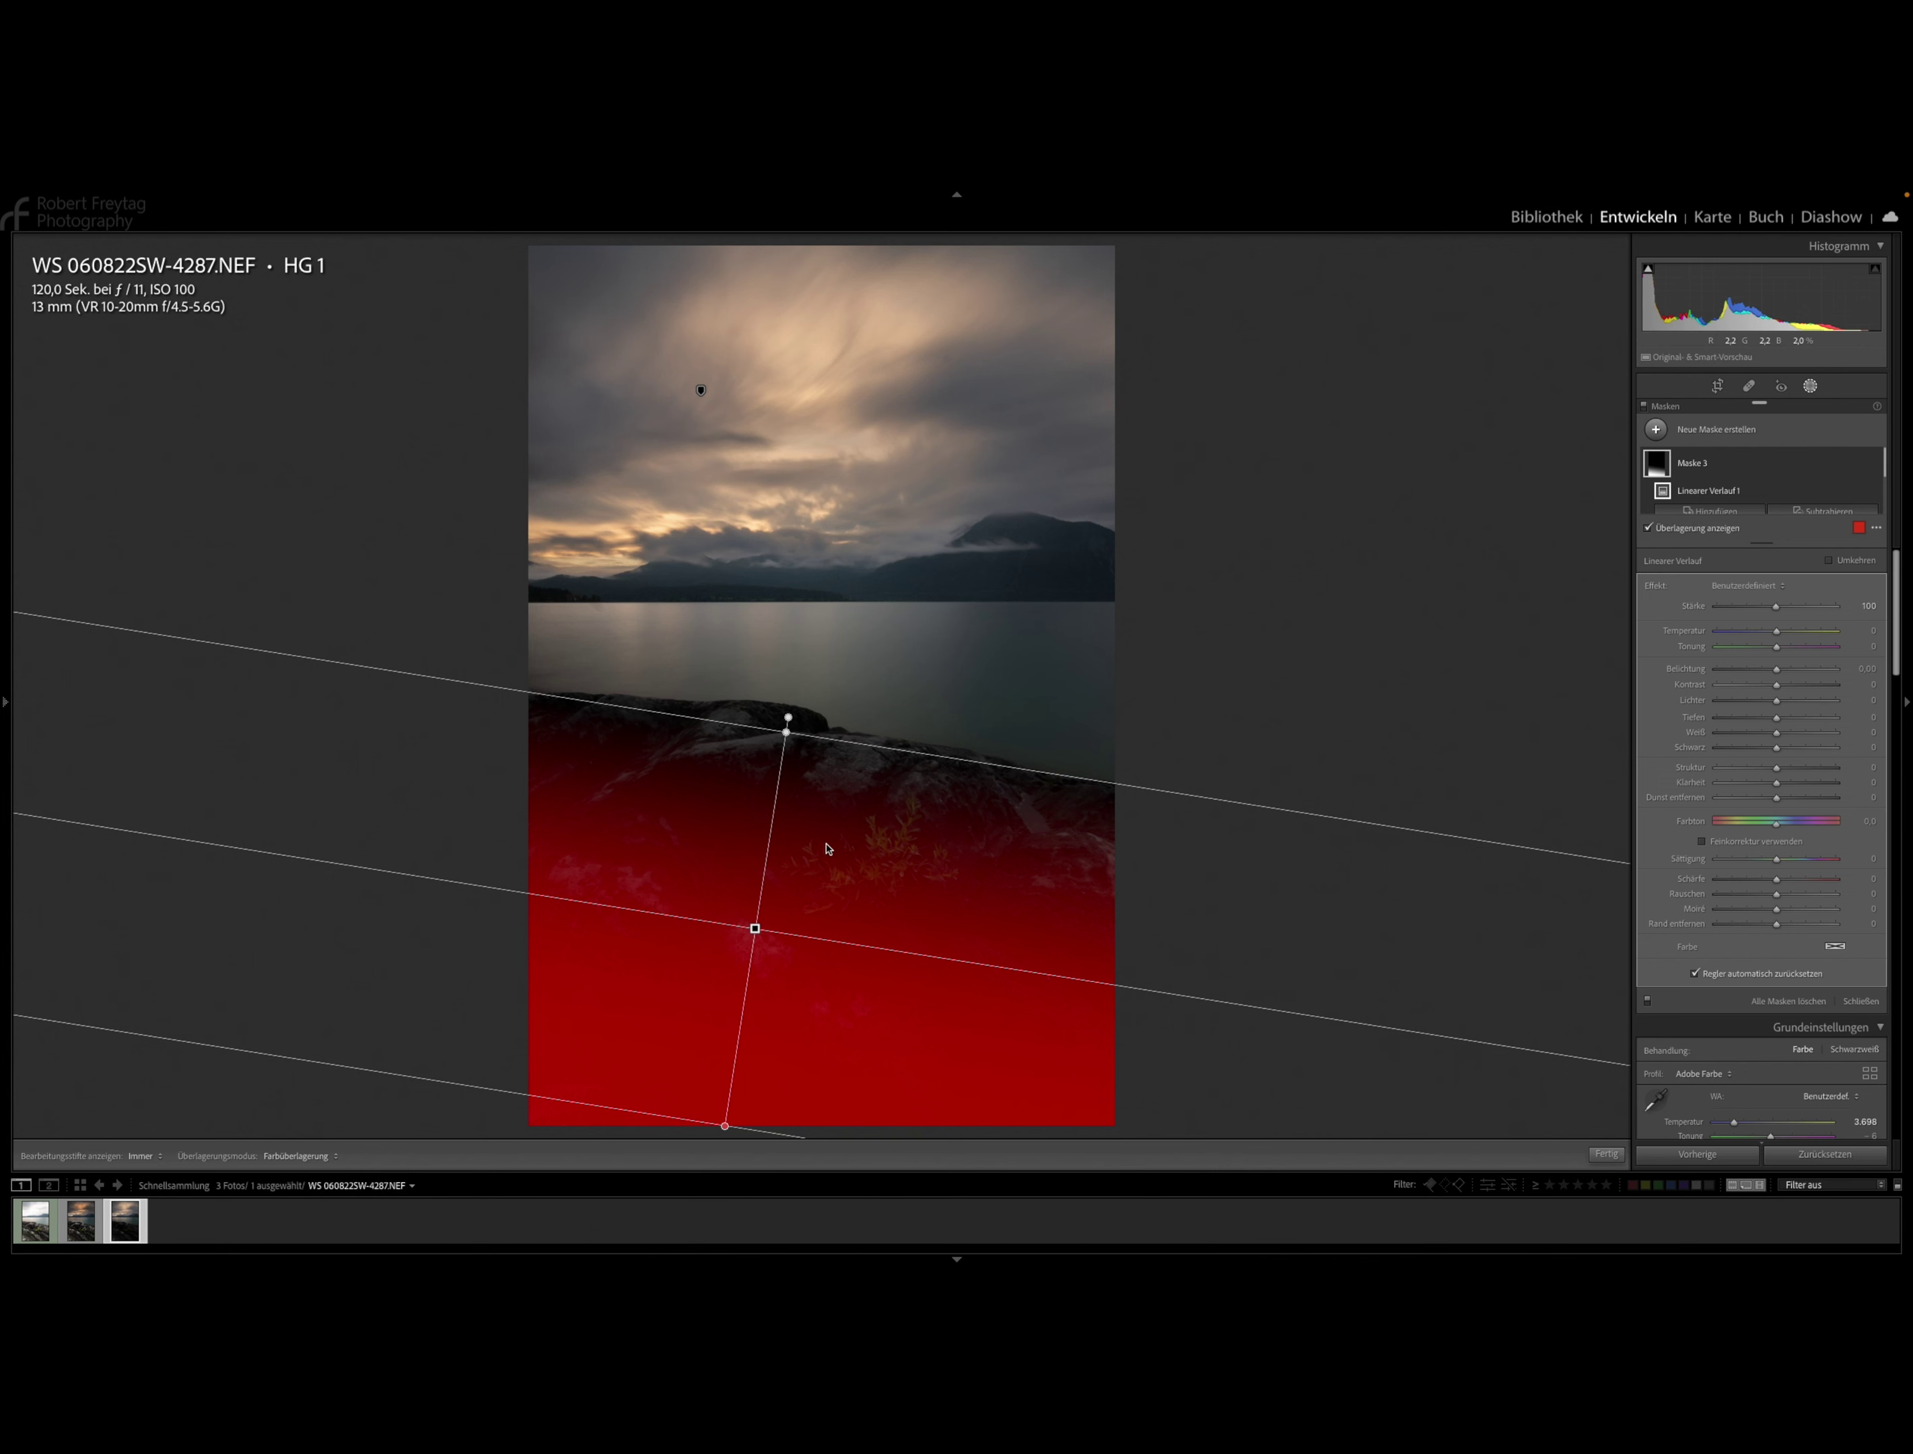
{"action": "mouse_move", "coordinate": [1764, 464]}
{"action": "left_click", "coordinate": [1866, 463]}
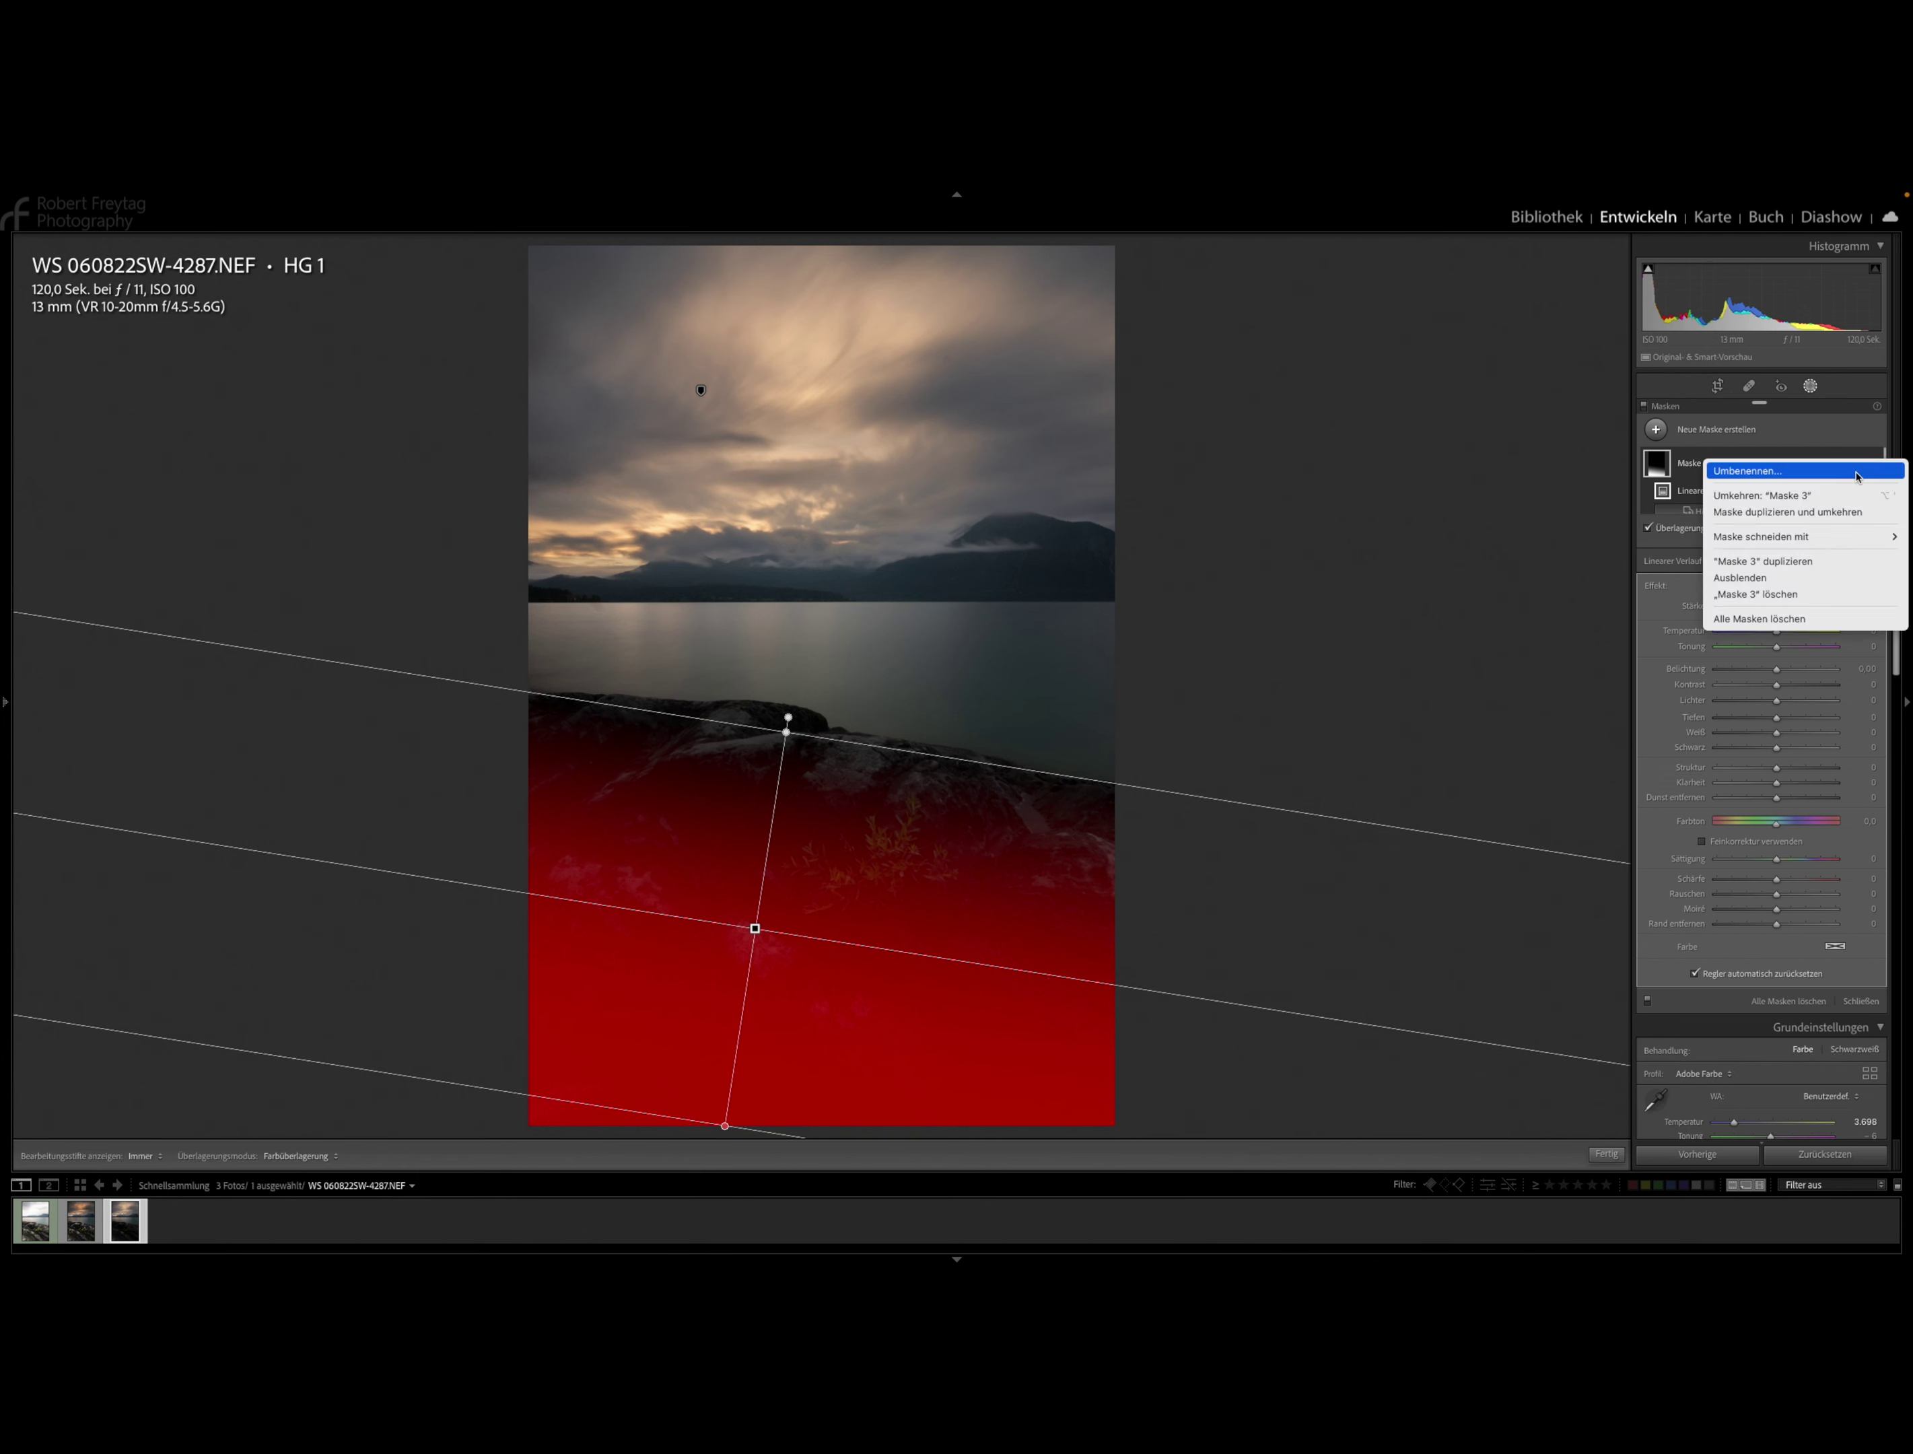
{"action": "left_click", "coordinate": [1809, 578]}
{"action": "left_click", "coordinate": [1723, 430]}
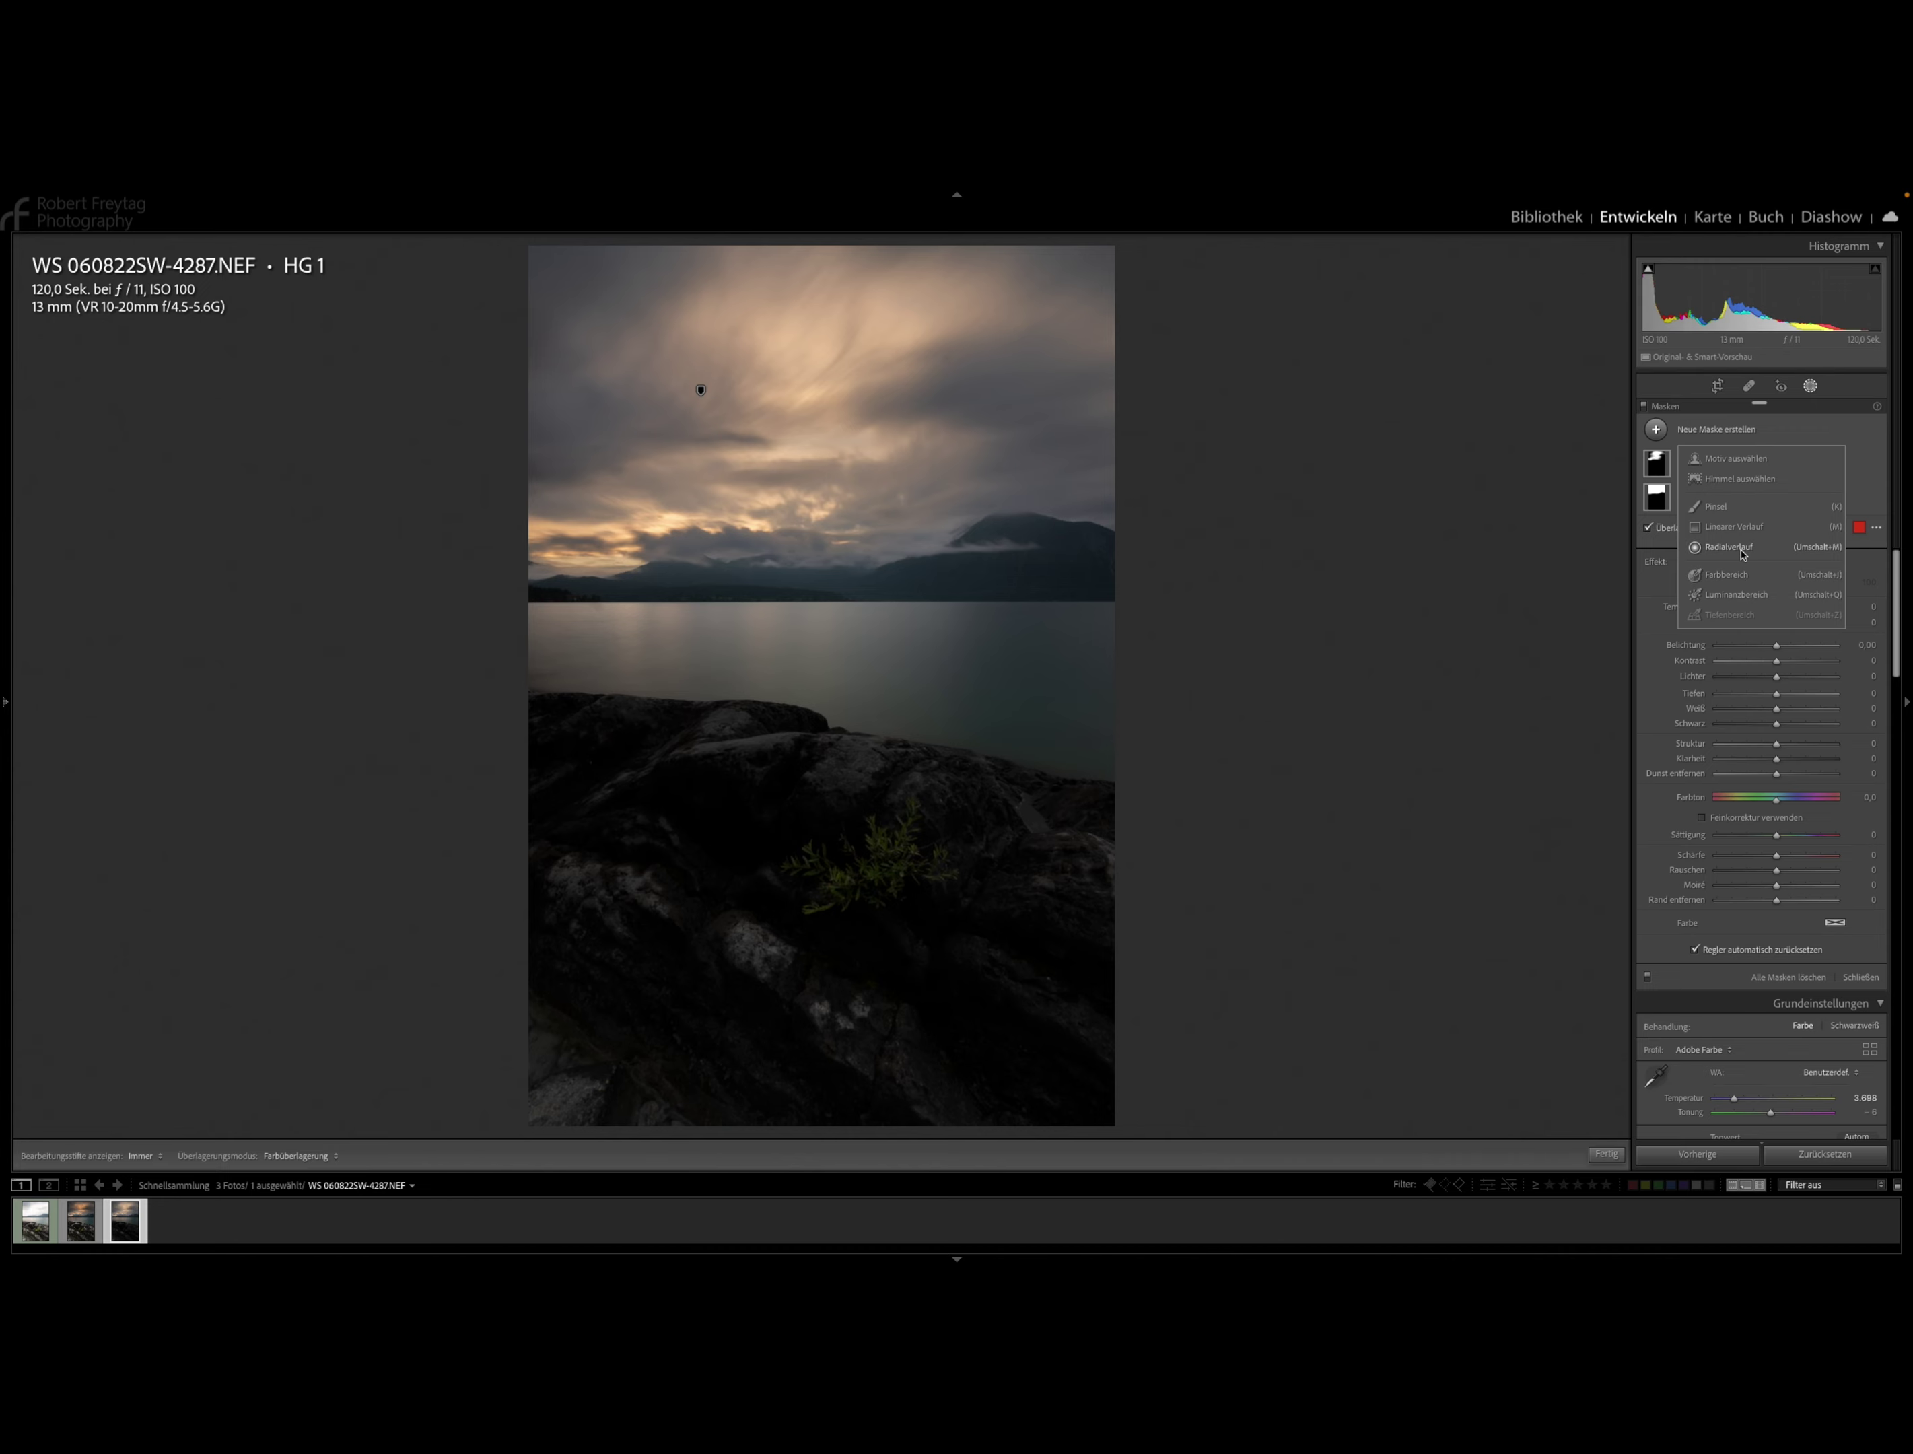
Add a tilted linear gradient over the foreground rocks with Exposure 0.73 and Shadows 41.
{"action": "left_click", "coordinate": [1737, 527]}
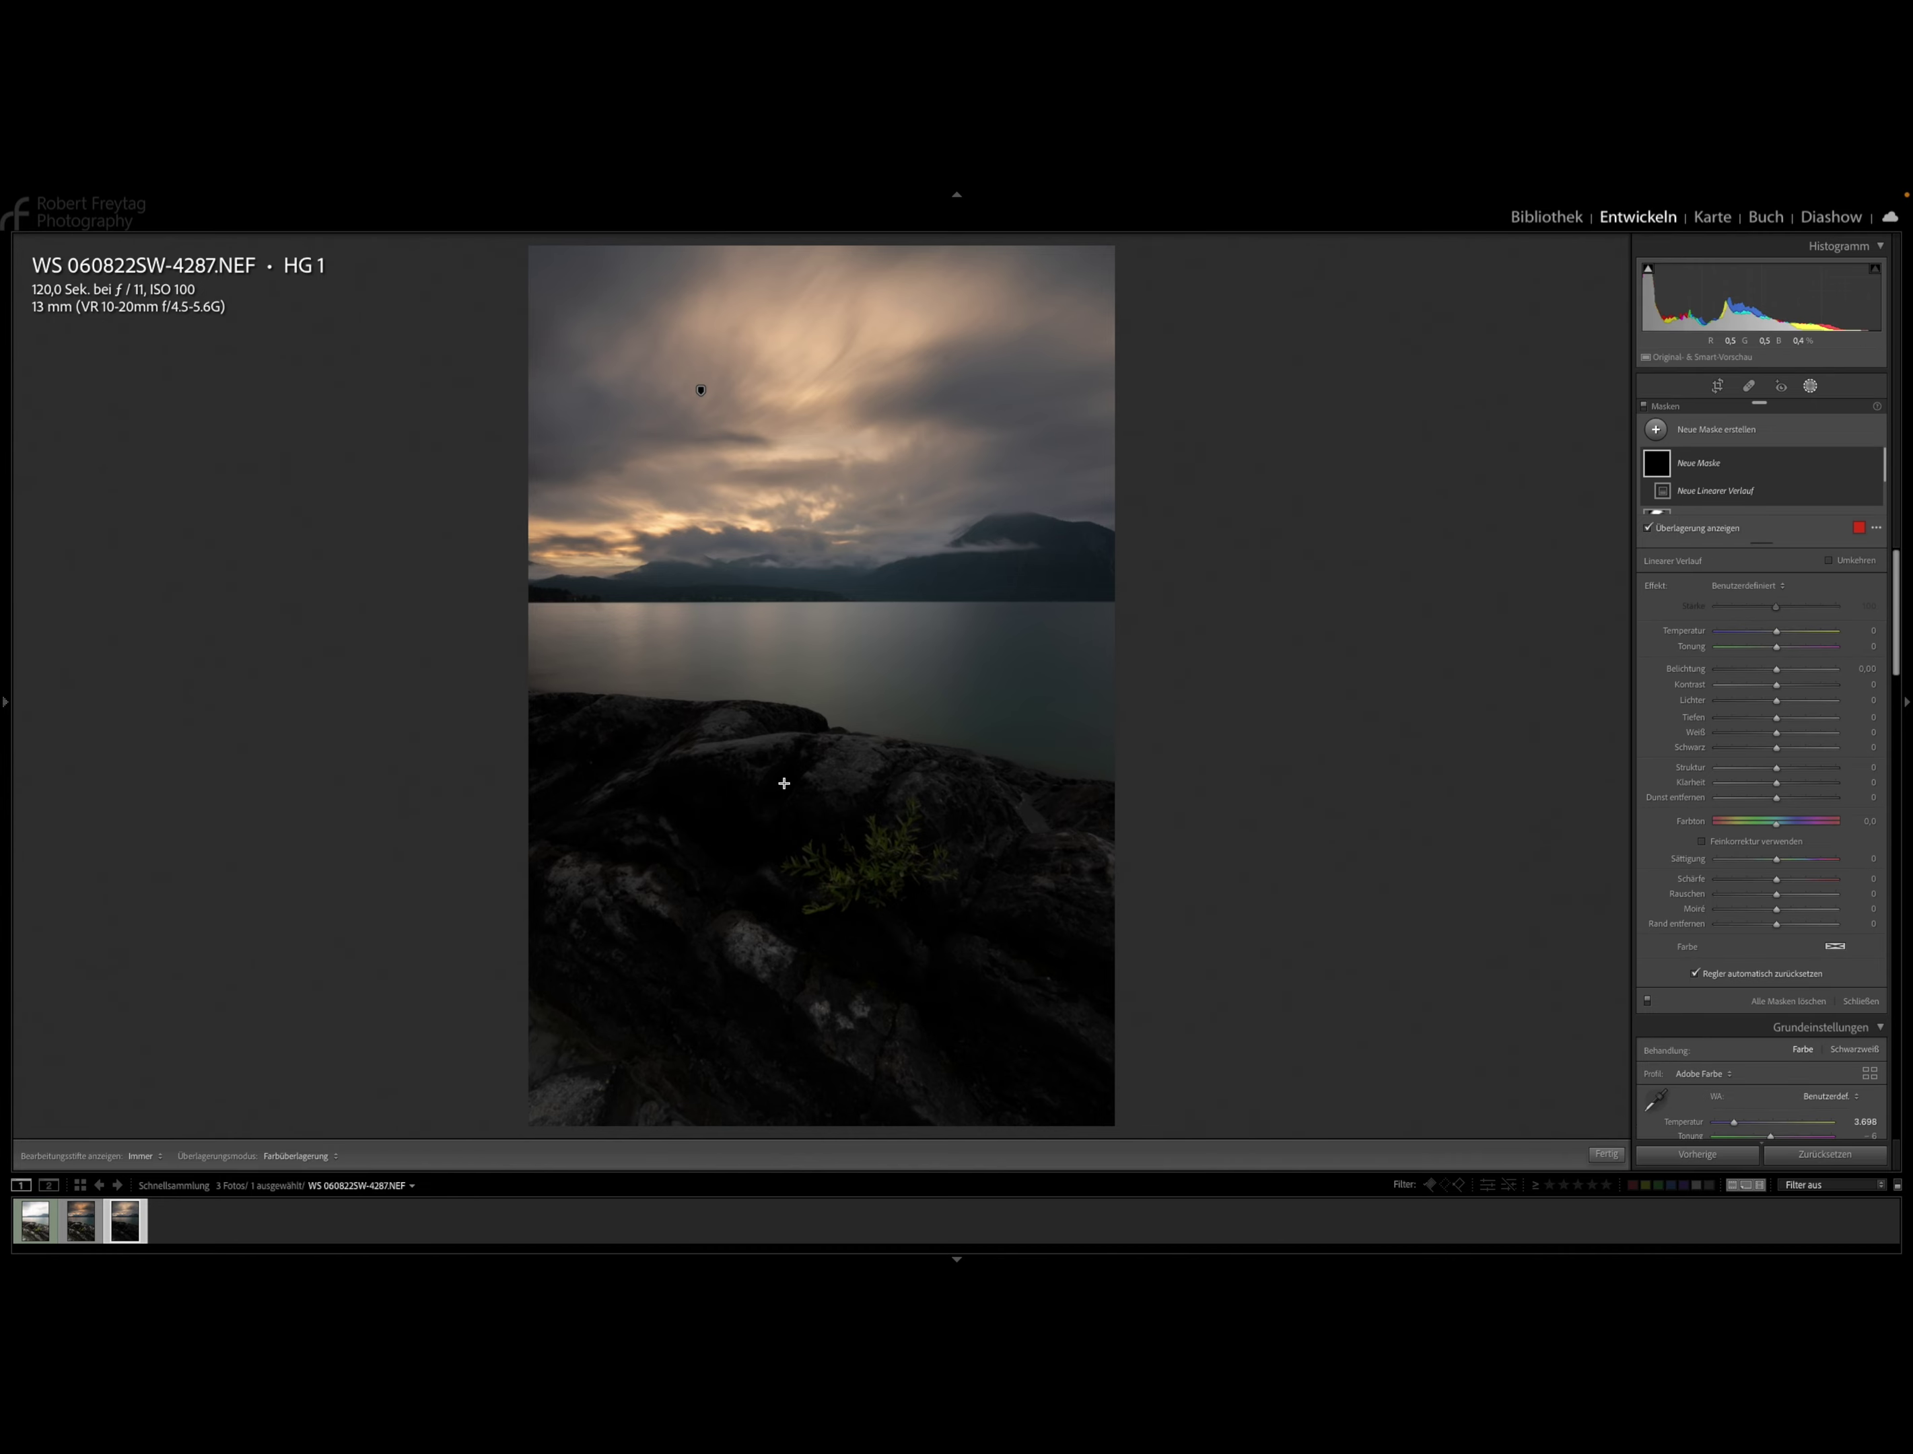
{"action": "left_click_drag", "start_coordinate": [784, 783], "coordinate": [799, 704]}
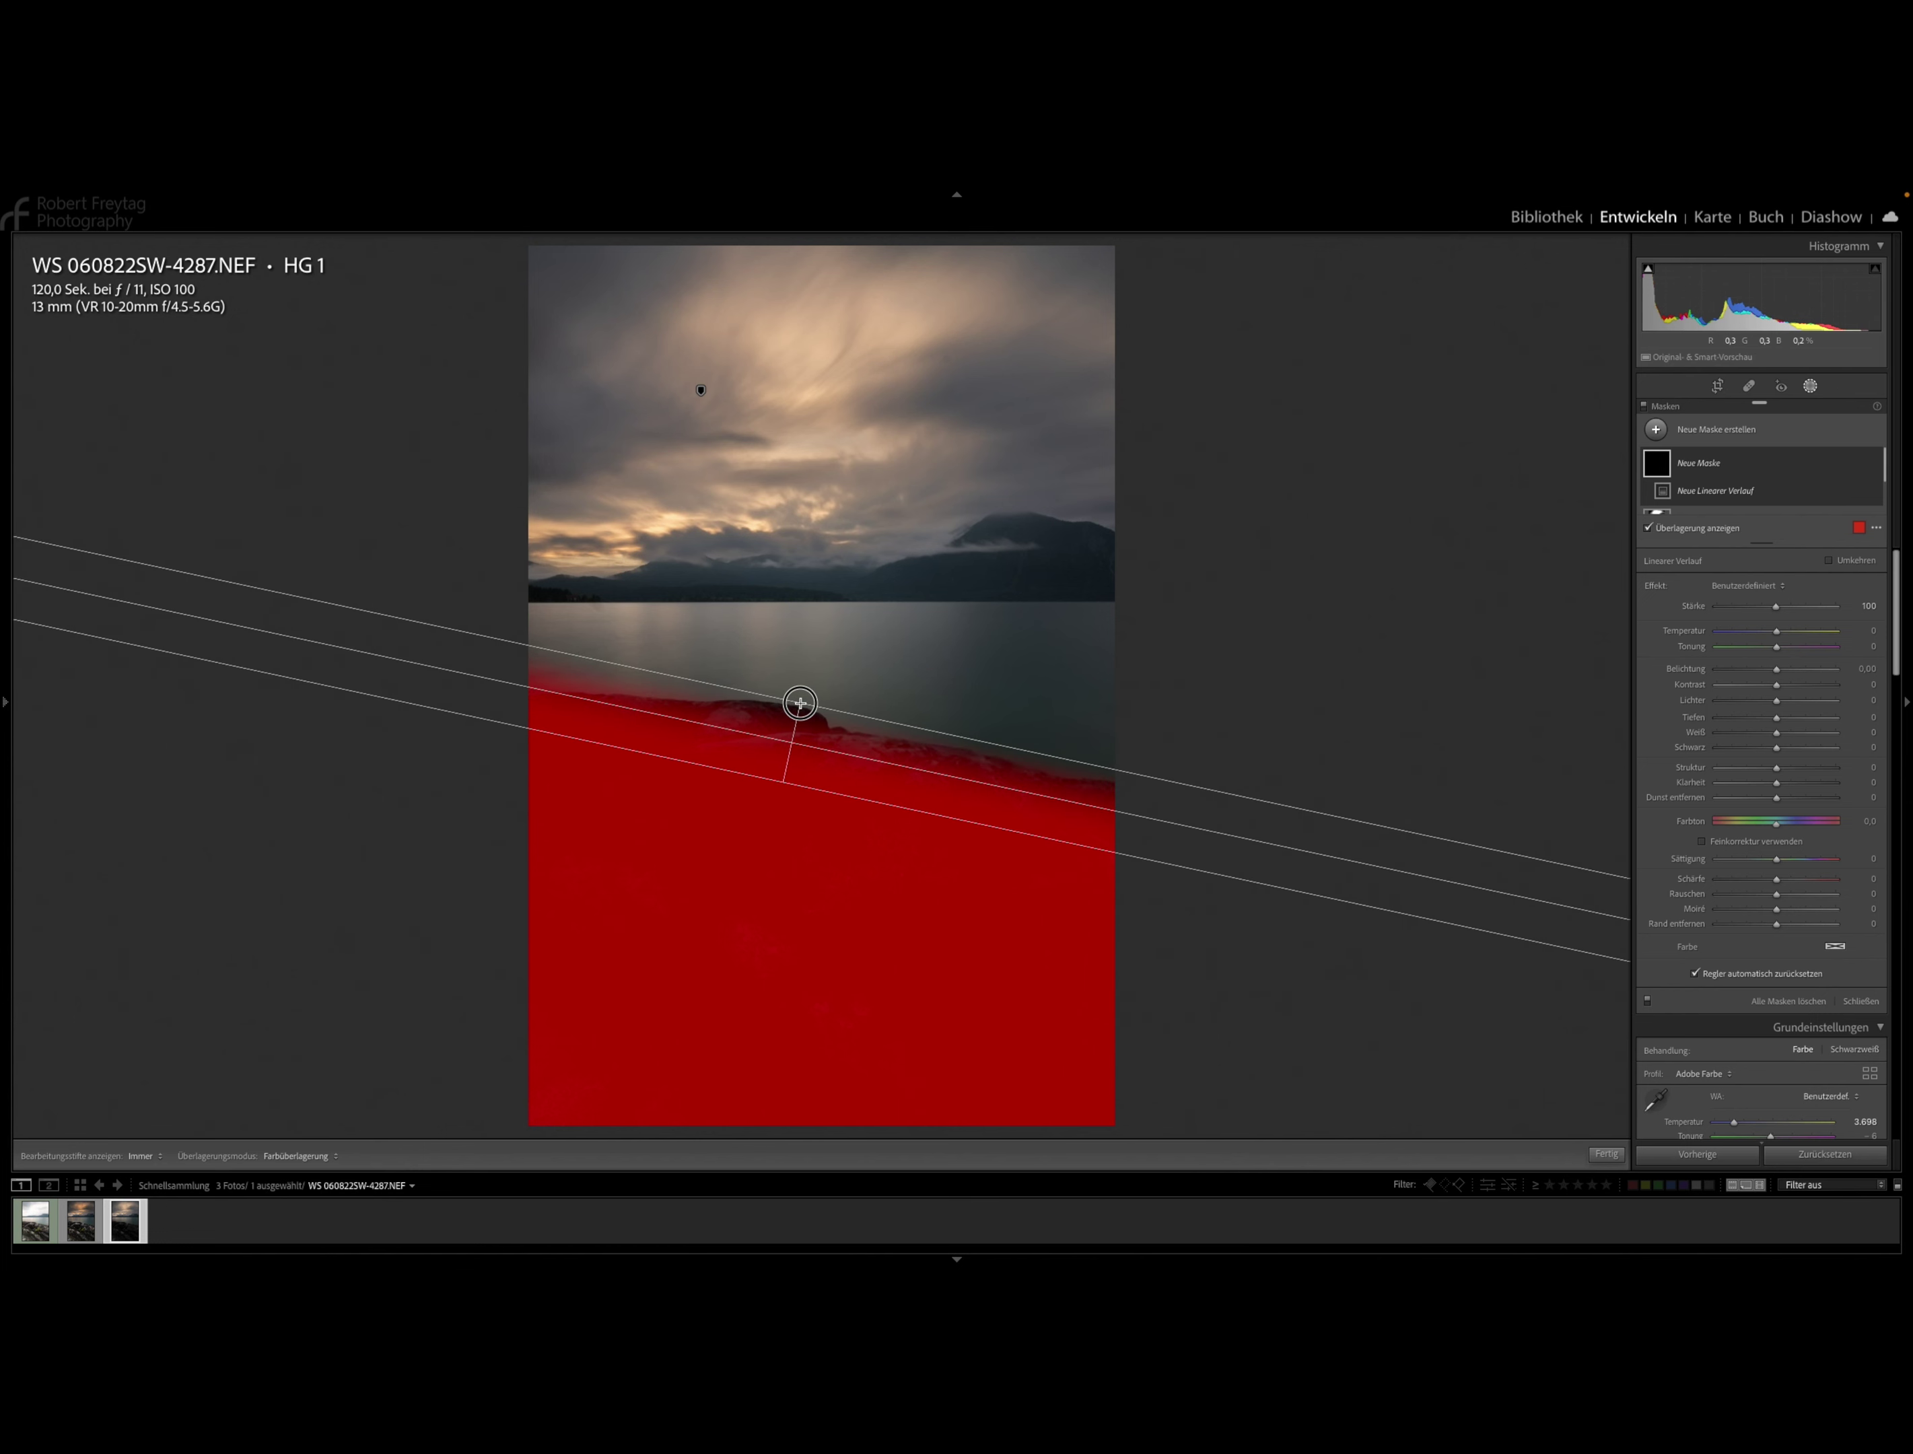
{"action": "left_click_drag", "start_coordinate": [800, 704], "coordinate": [797, 707]}
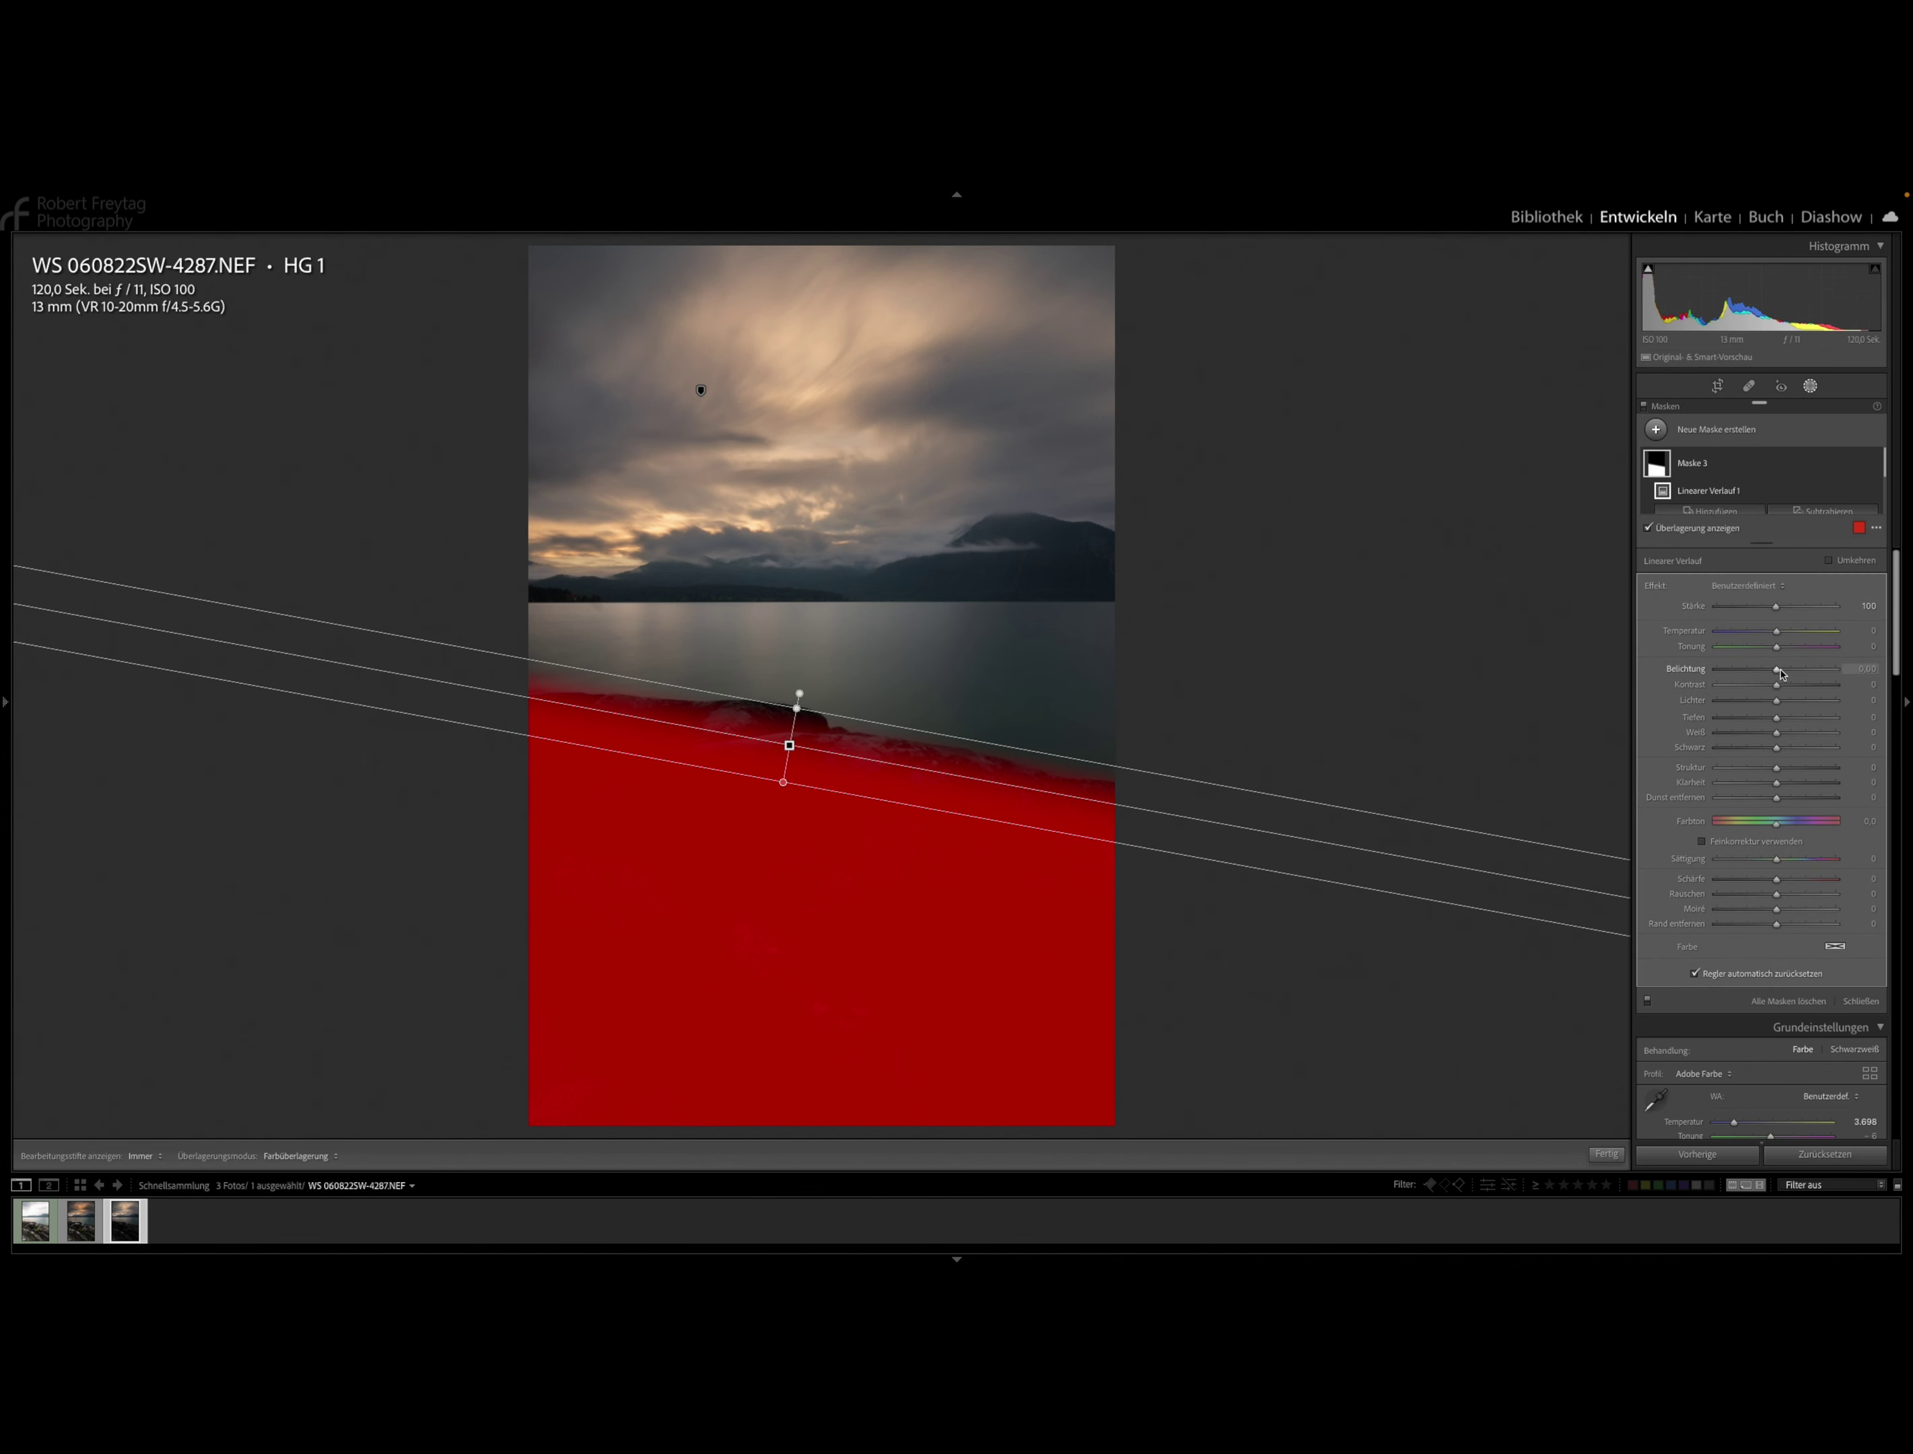
{"action": "left_click_drag", "start_coordinate": [1779, 670], "coordinate": [1788, 674]}
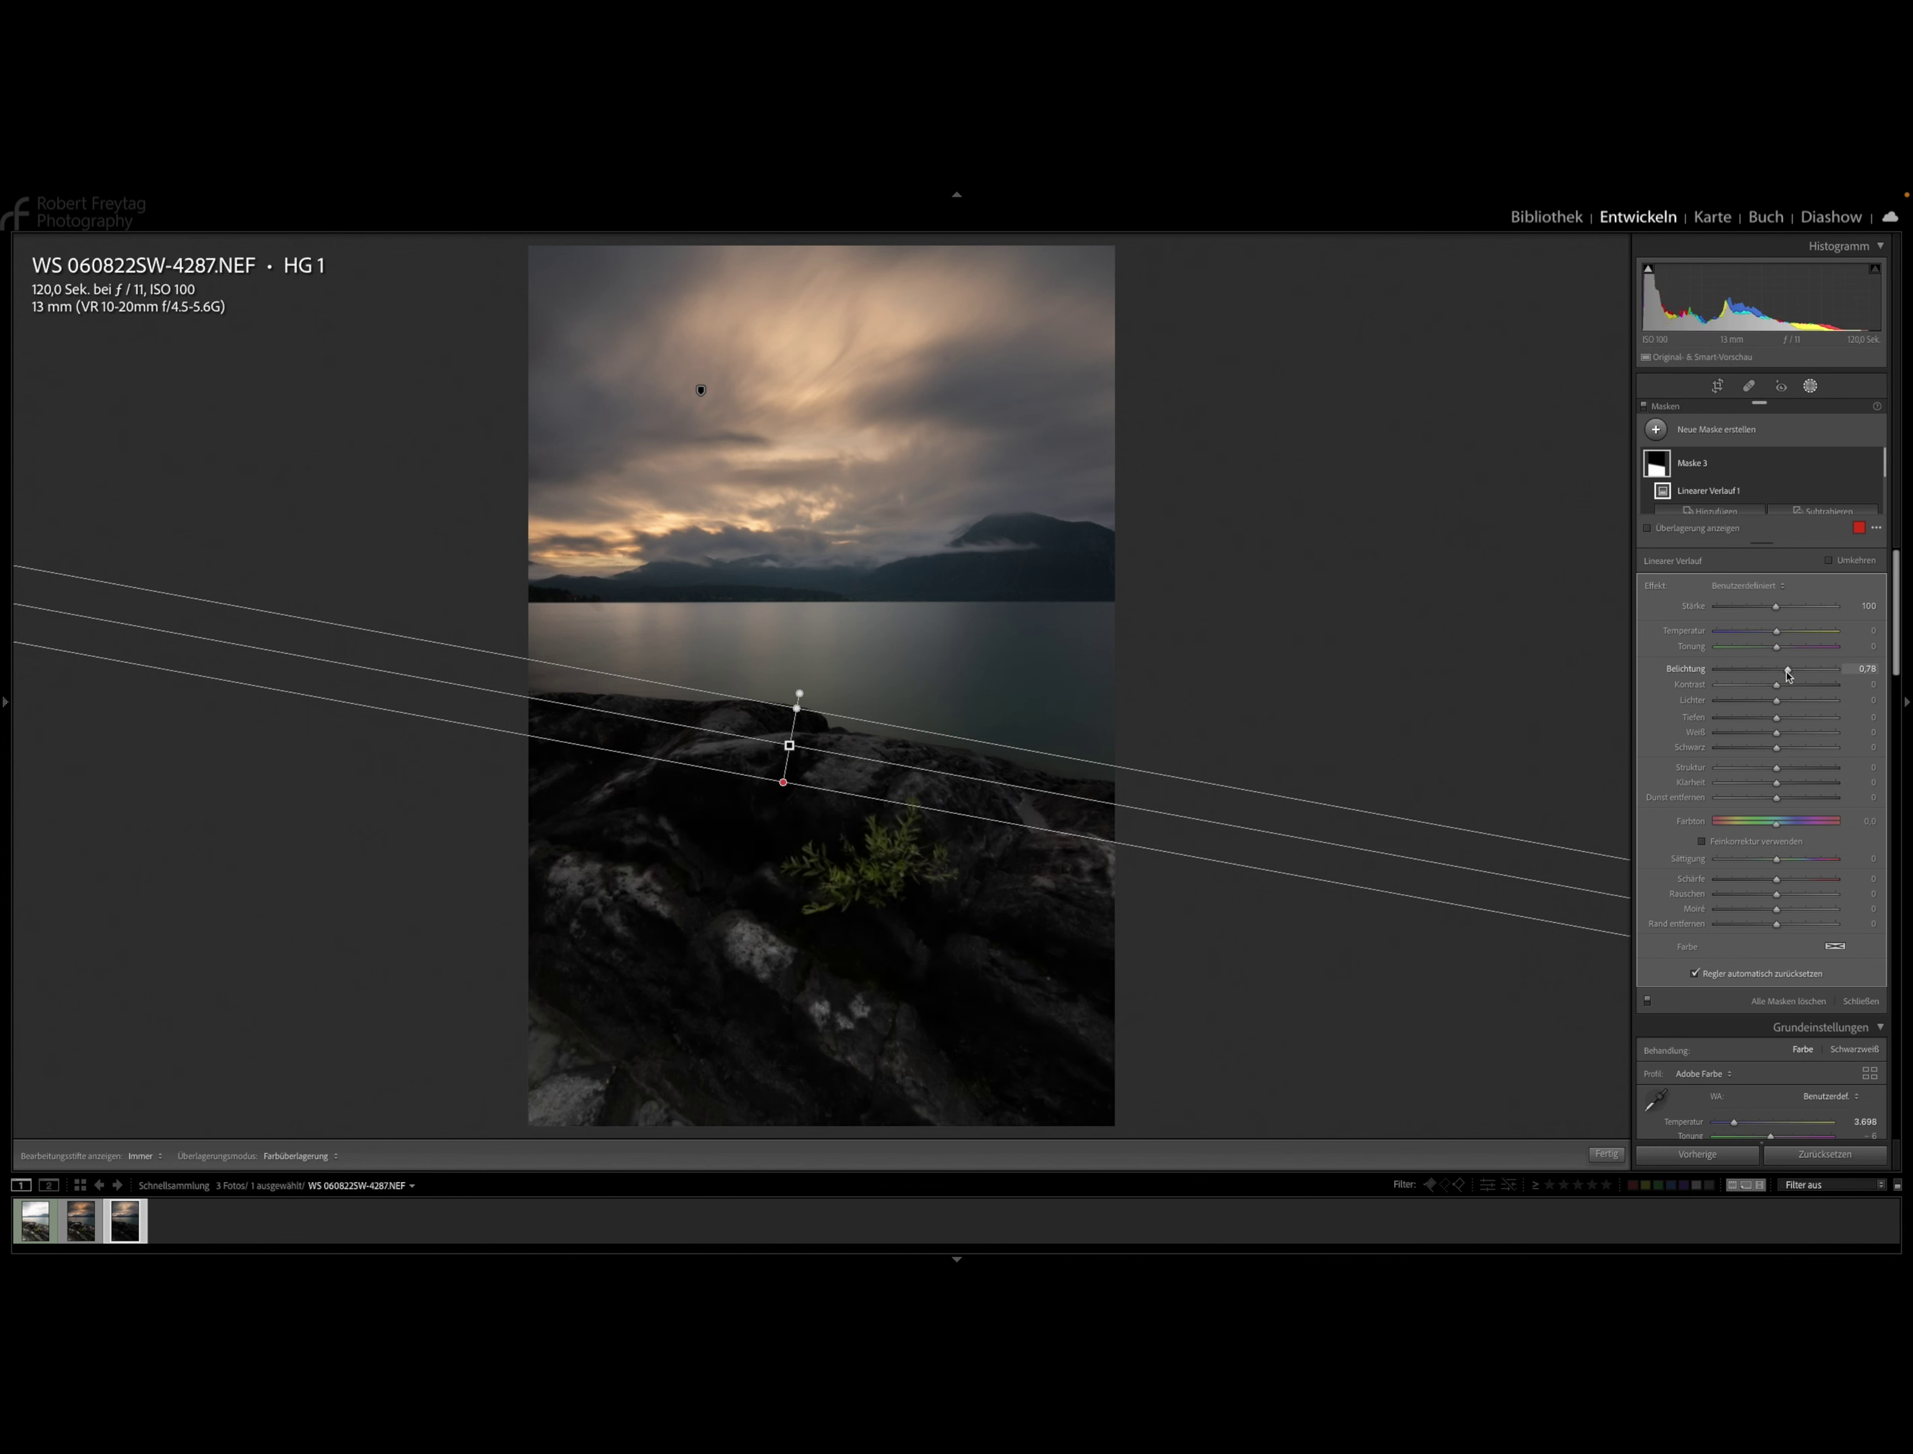
{"action": "mouse_move", "coordinate": [1779, 722]}
{"action": "left_mouse_down"}
{"action": "mouse_move", "coordinate": [1803, 719]}
{"action": "mouse_move", "coordinate": [1782, 748]}
{"action": "left_mouse_up"}
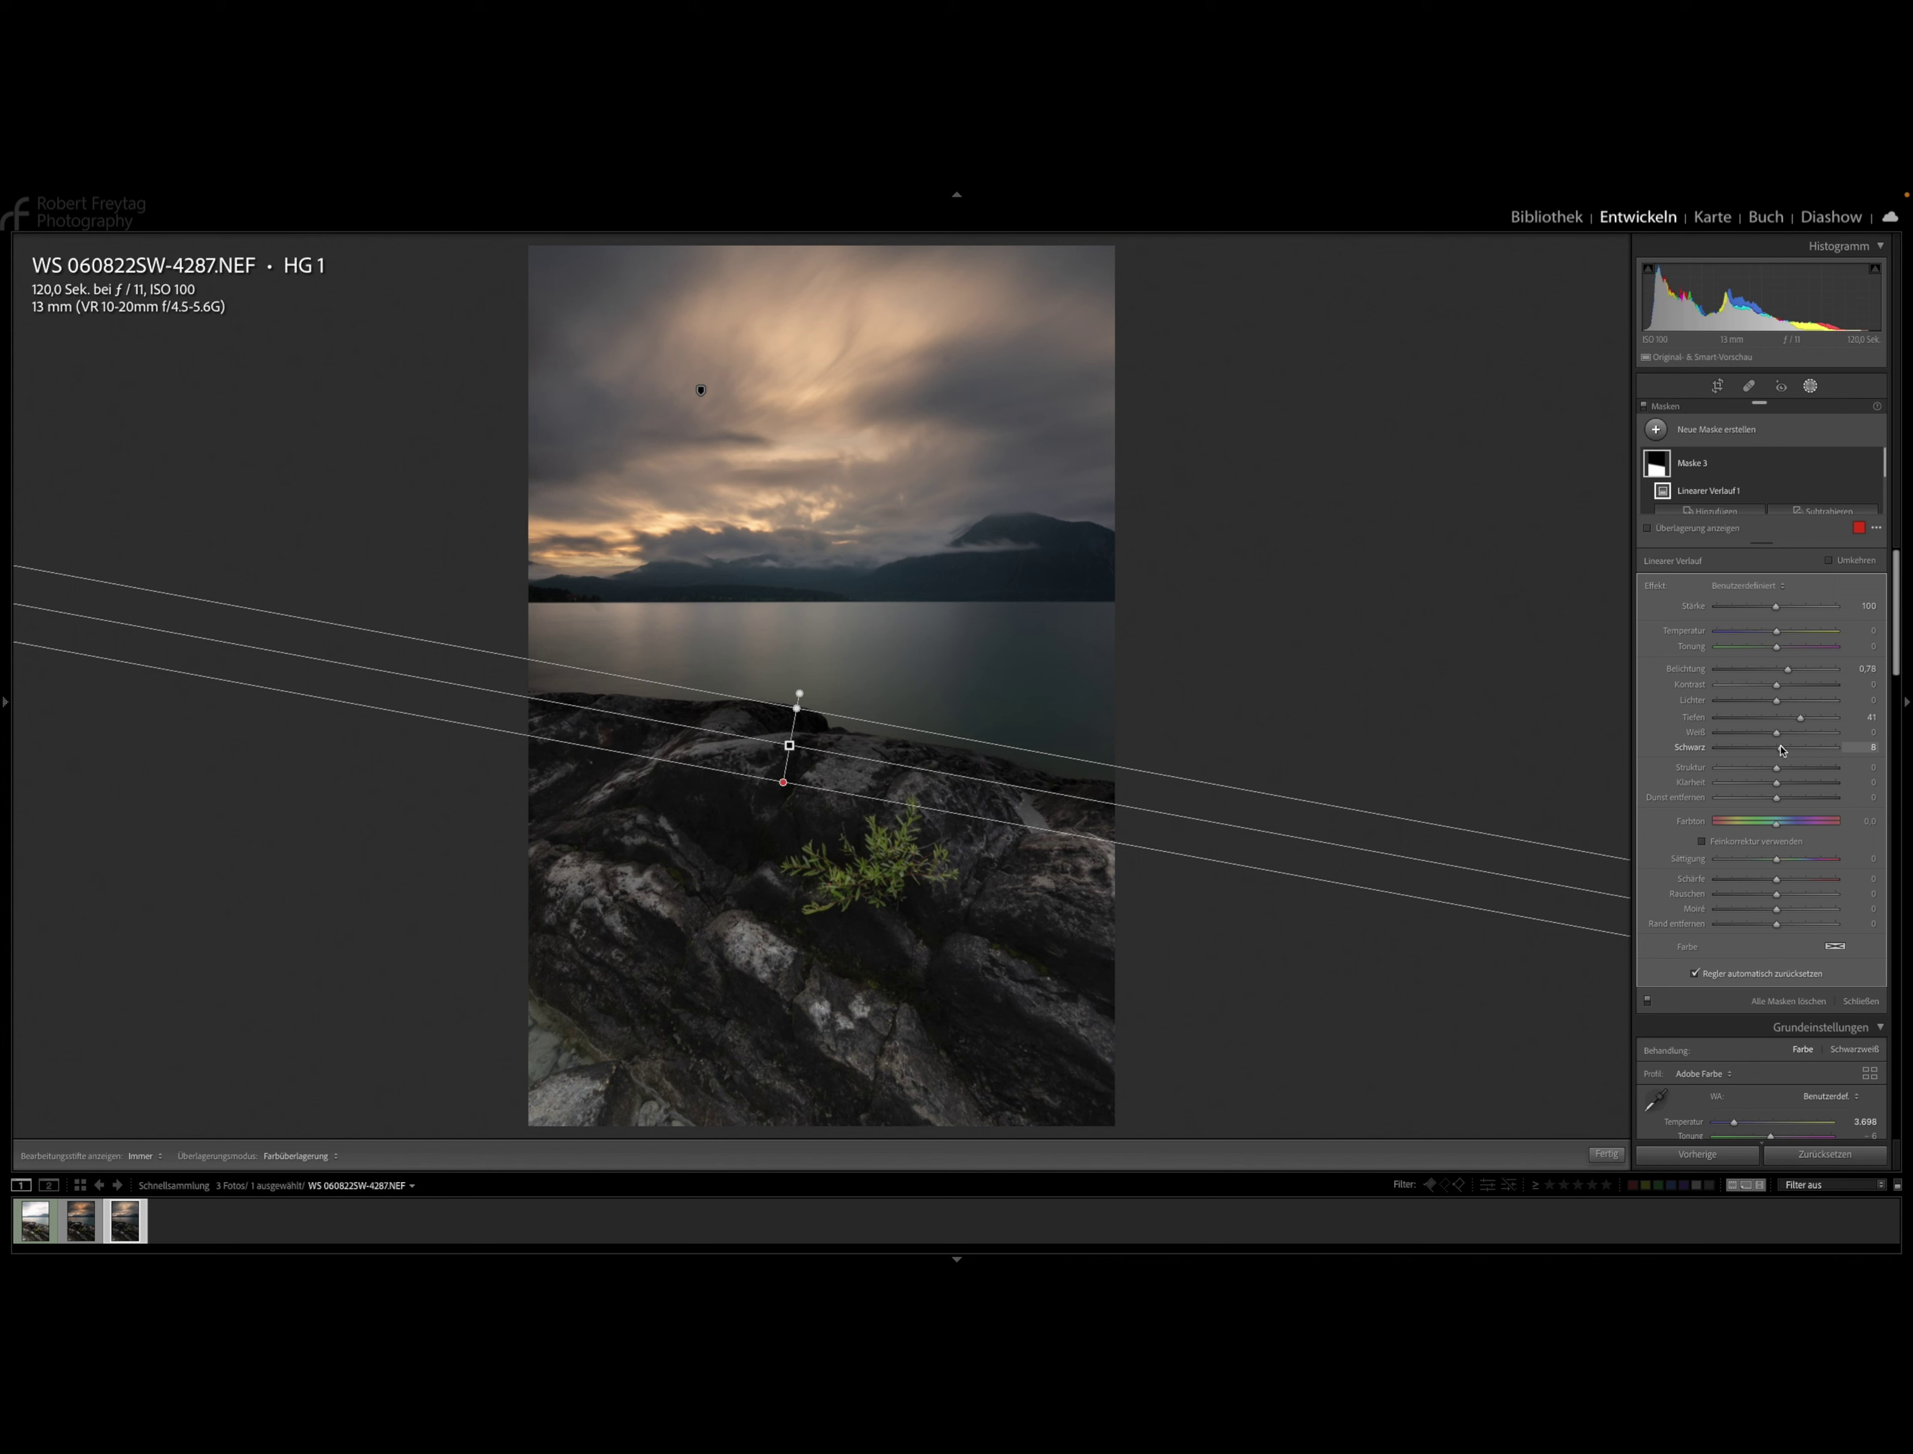
{"action": "left_click", "coordinate": [1607, 1155]}
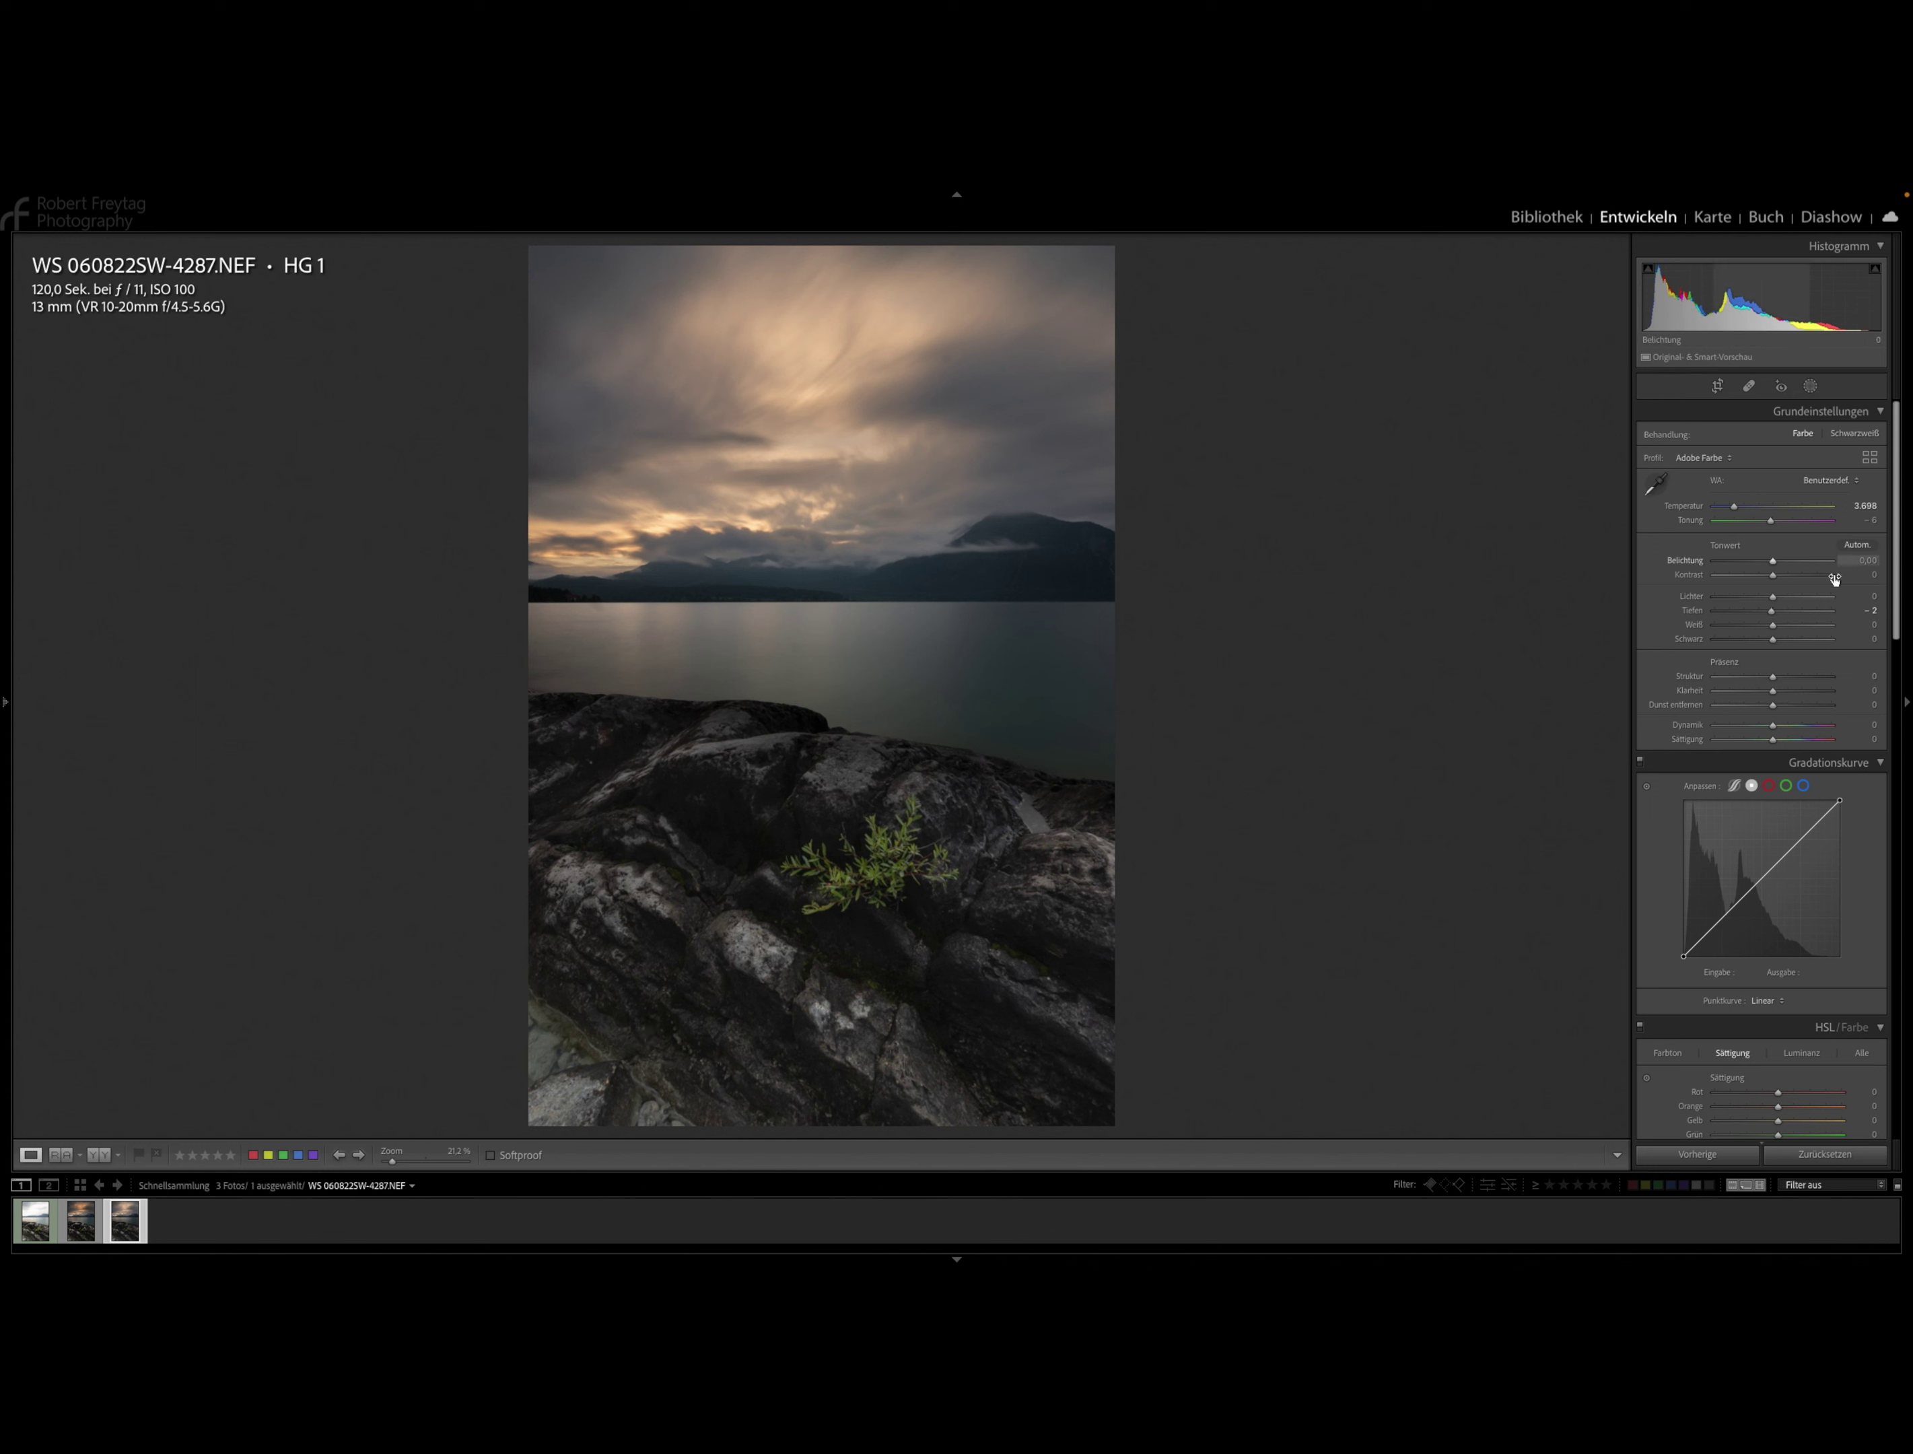
Place a radial mask over the lower-left rocks and darken its exposure to −0.55.
{"action": "left_click", "coordinate": [1812, 386]}
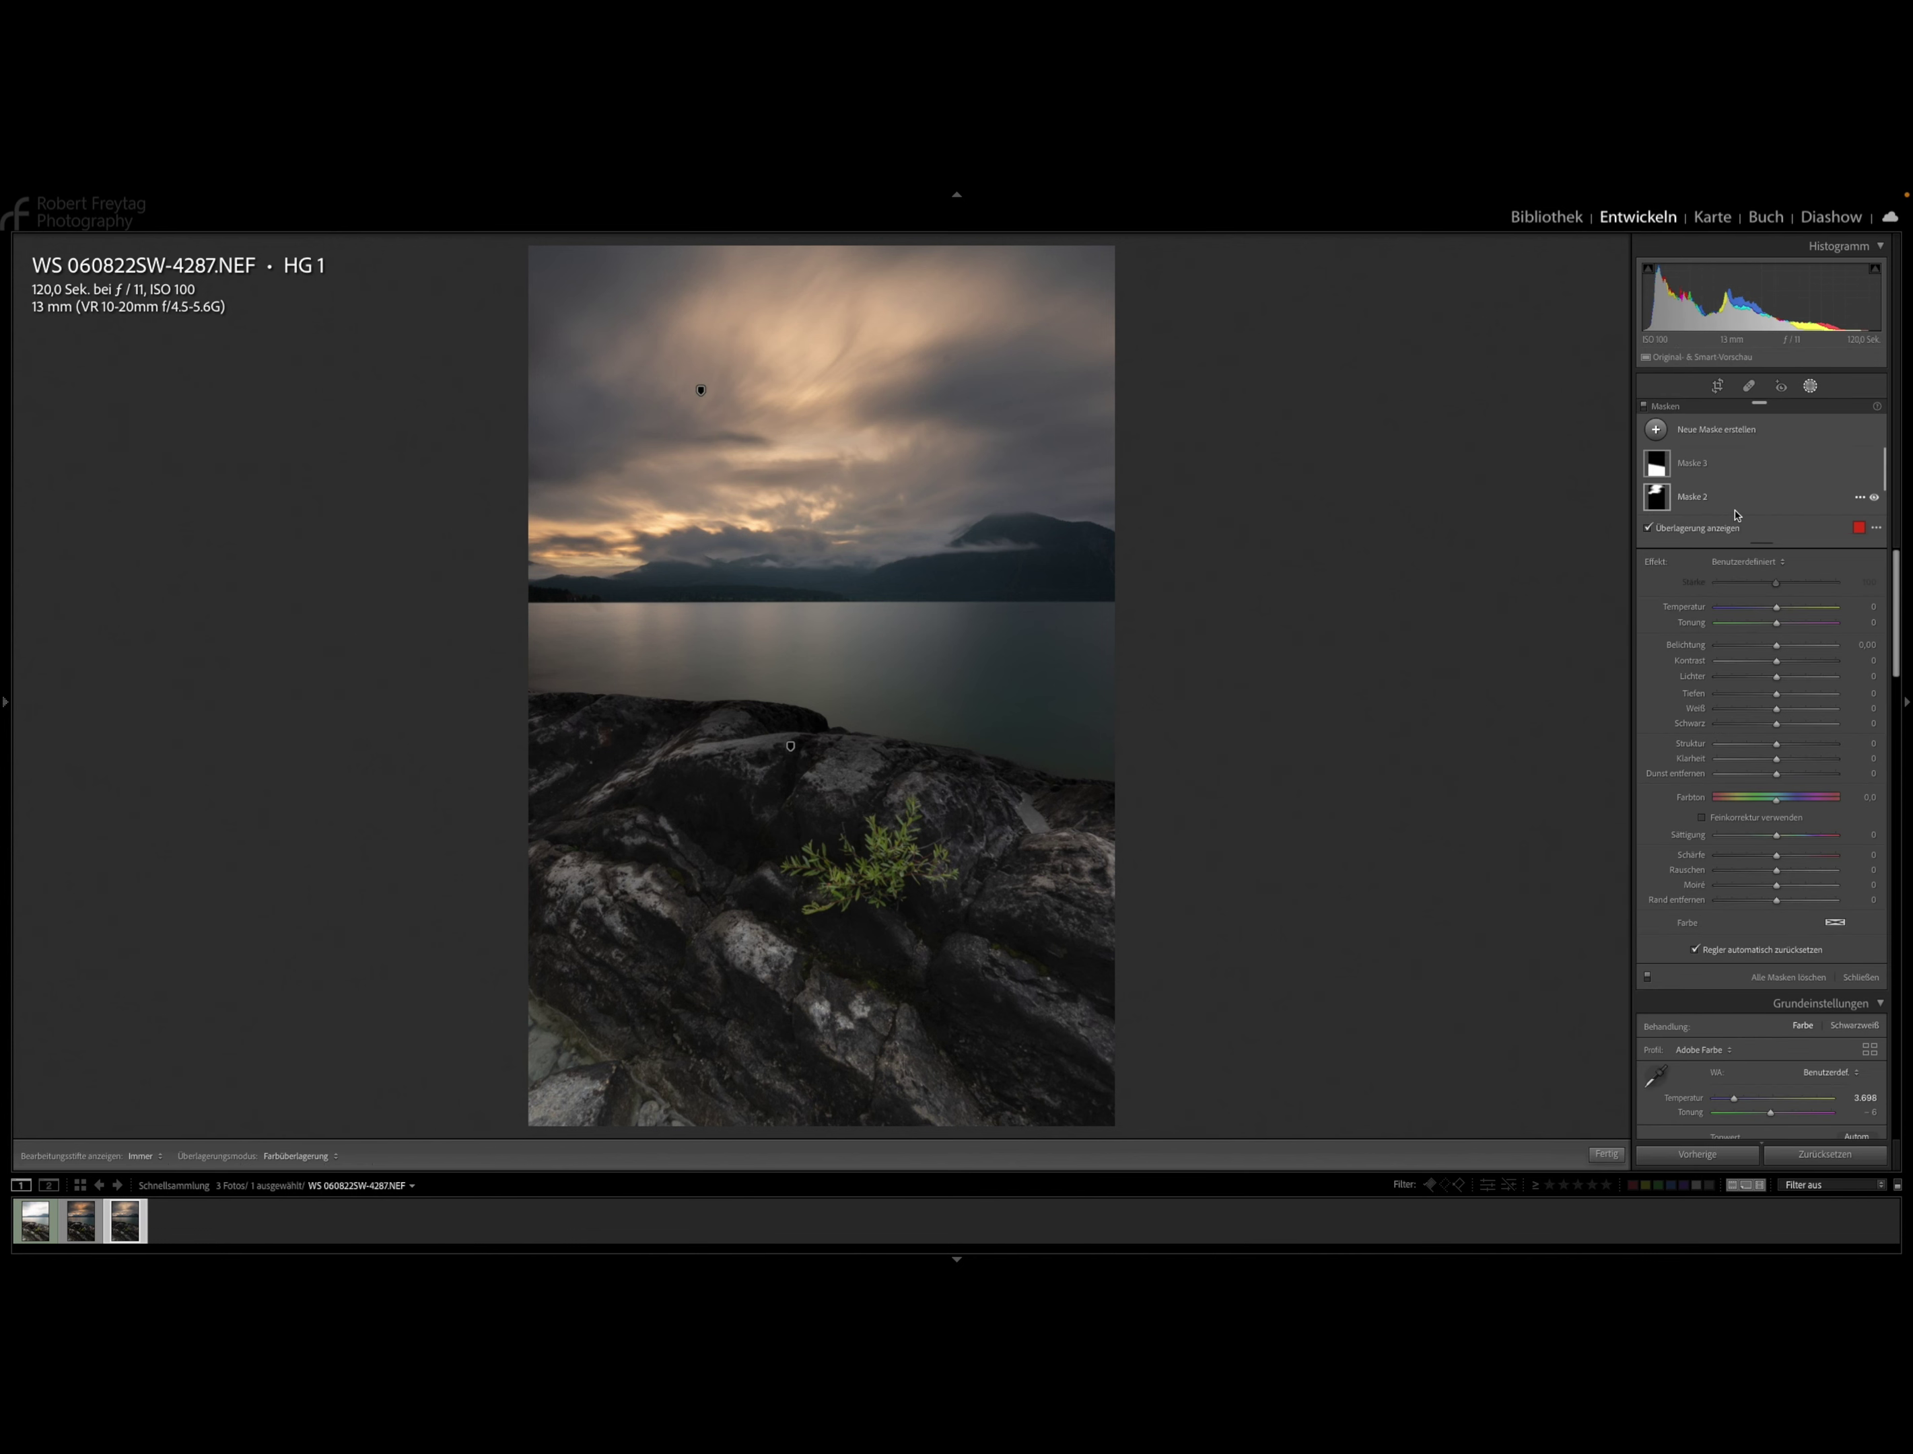
{"action": "left_click", "coordinate": [1728, 431]}
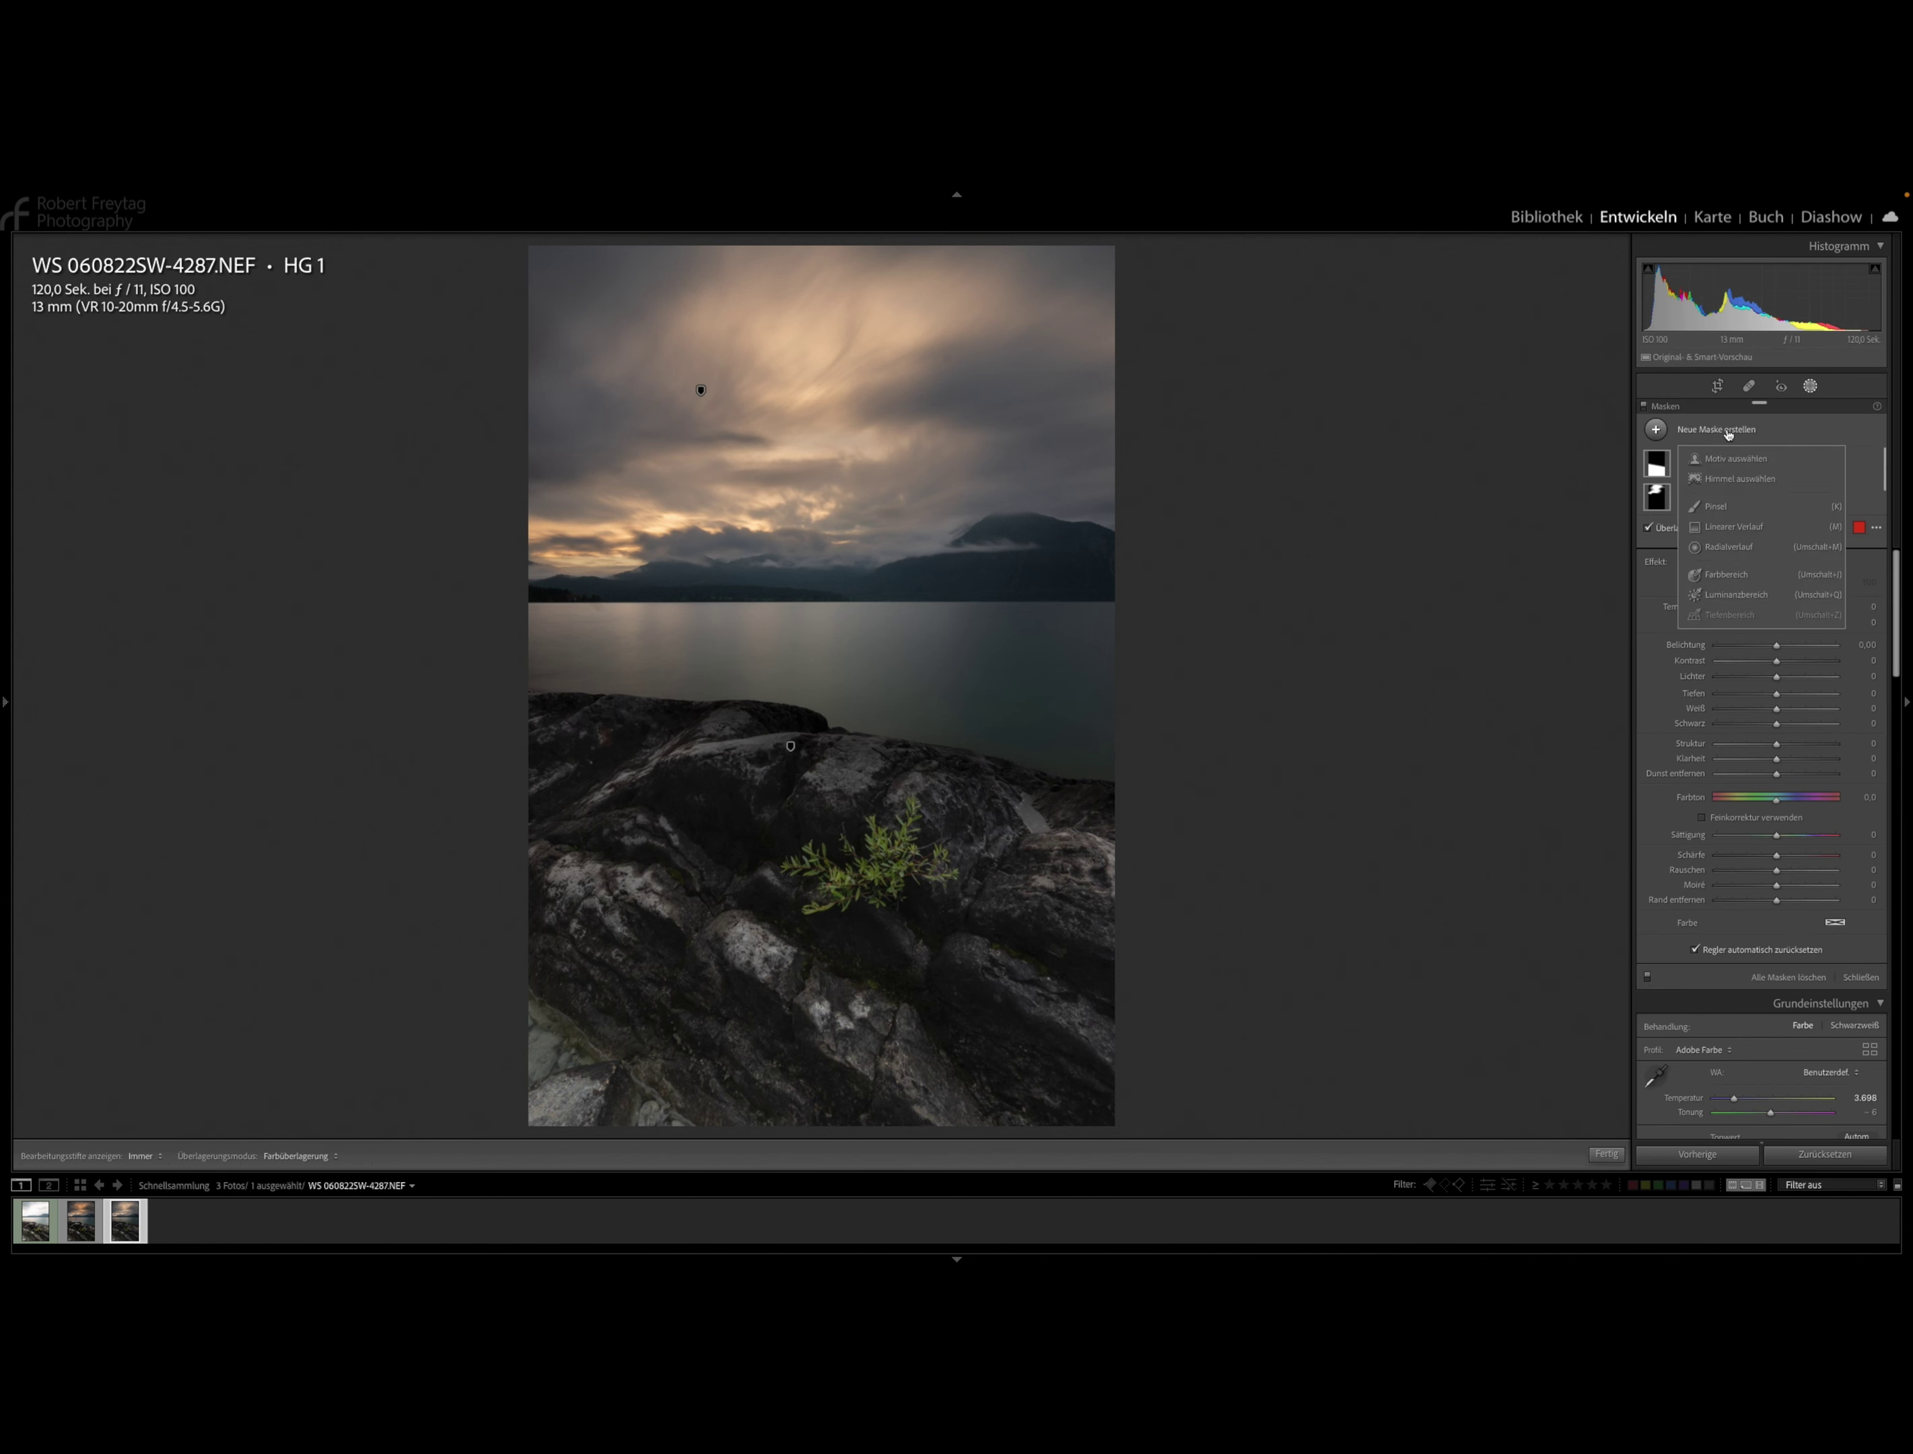
{"action": "left_click", "coordinate": [1734, 549]}
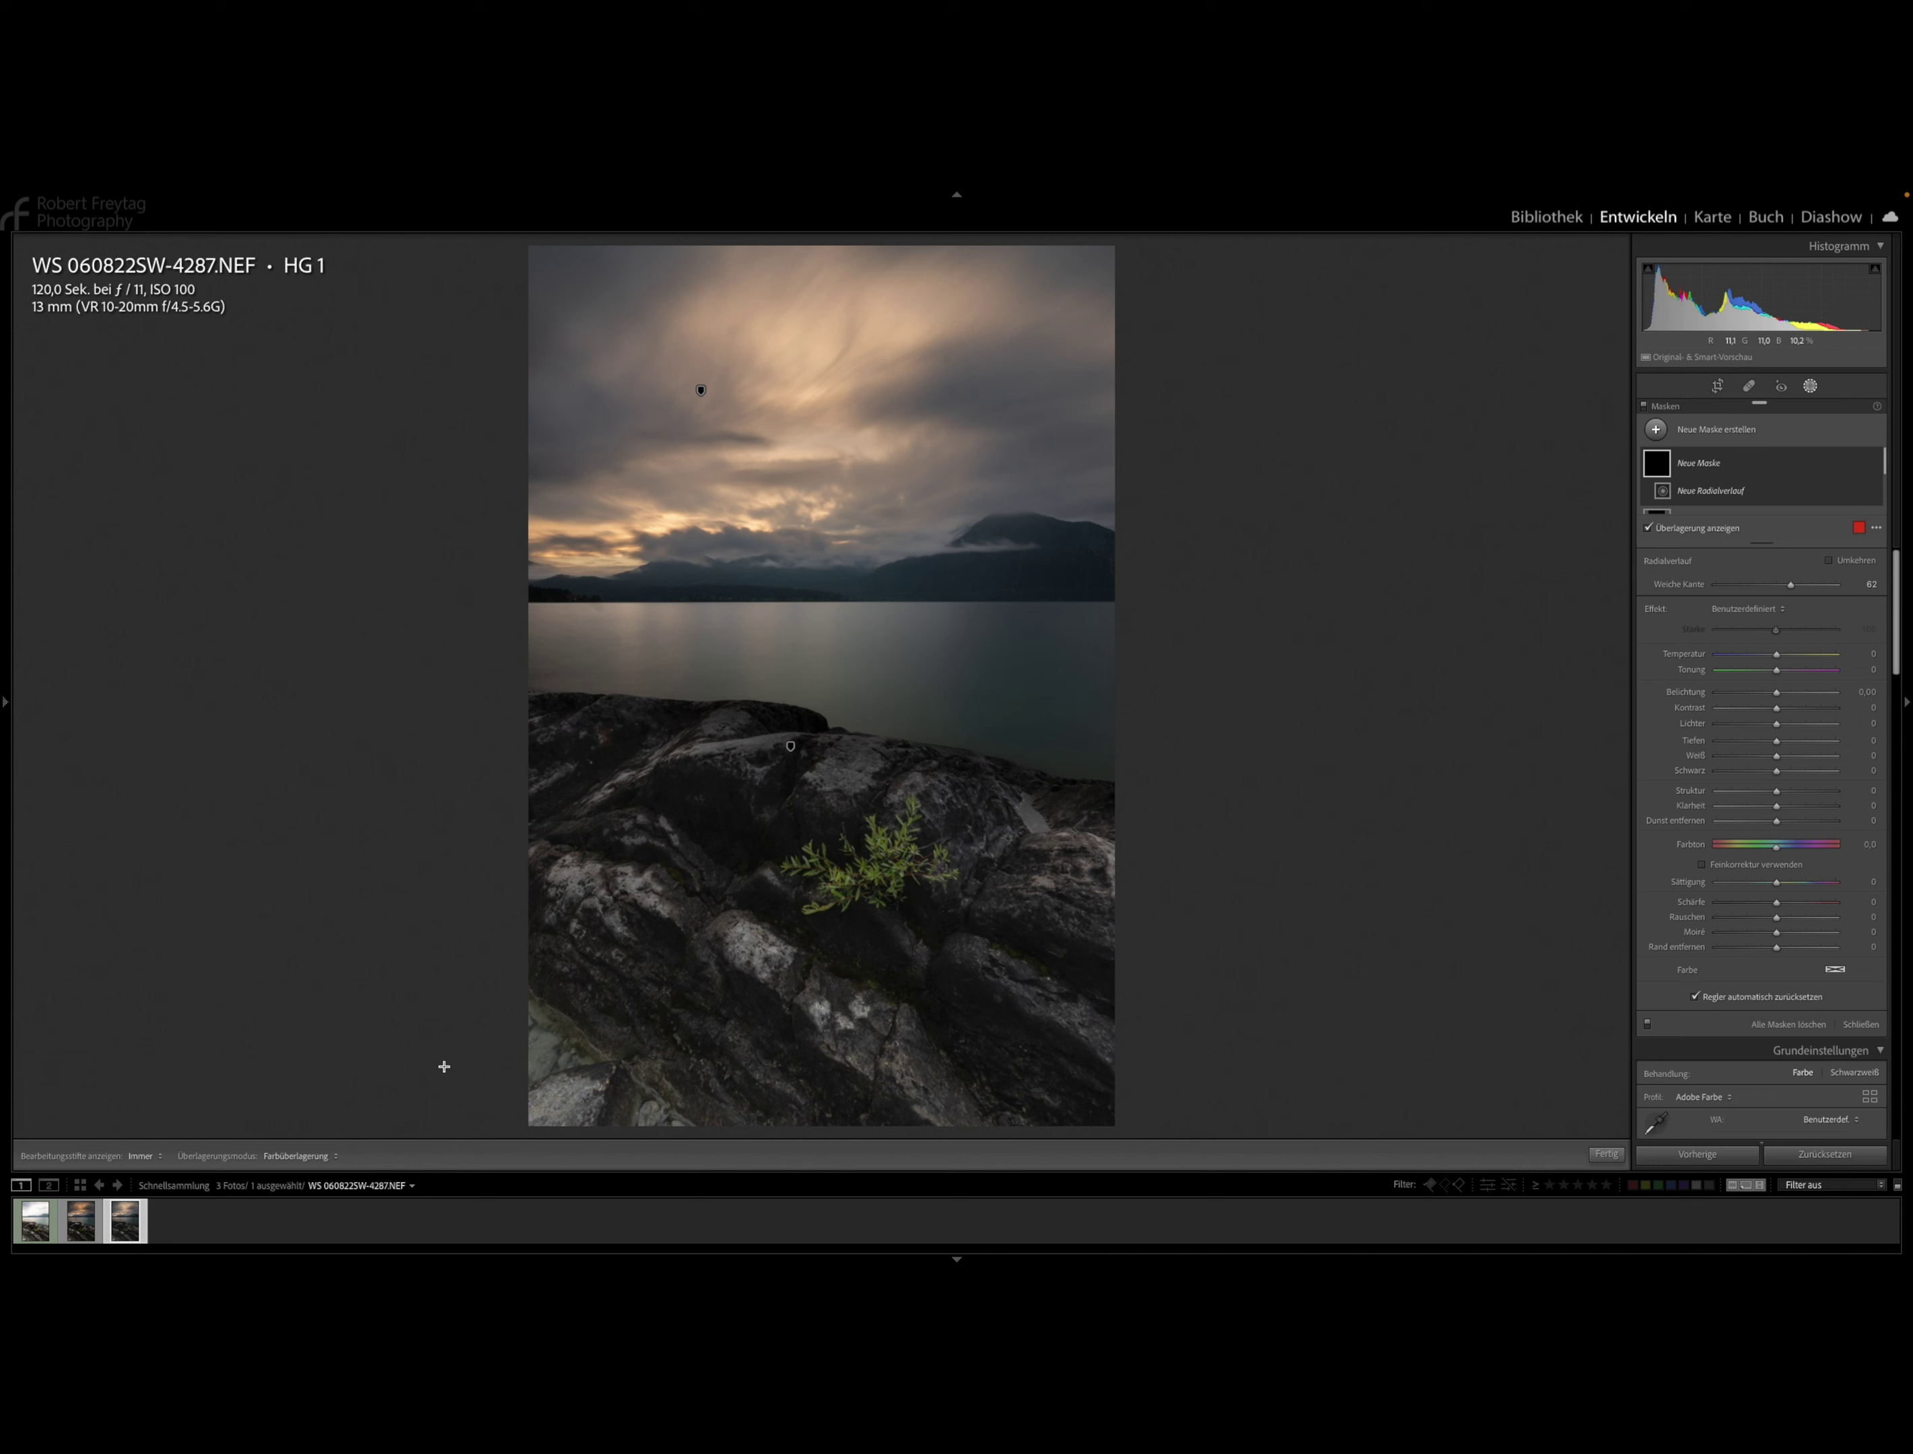
{"action": "left_click_drag", "start_coordinate": [436, 1052], "coordinate": [536, 1130]}
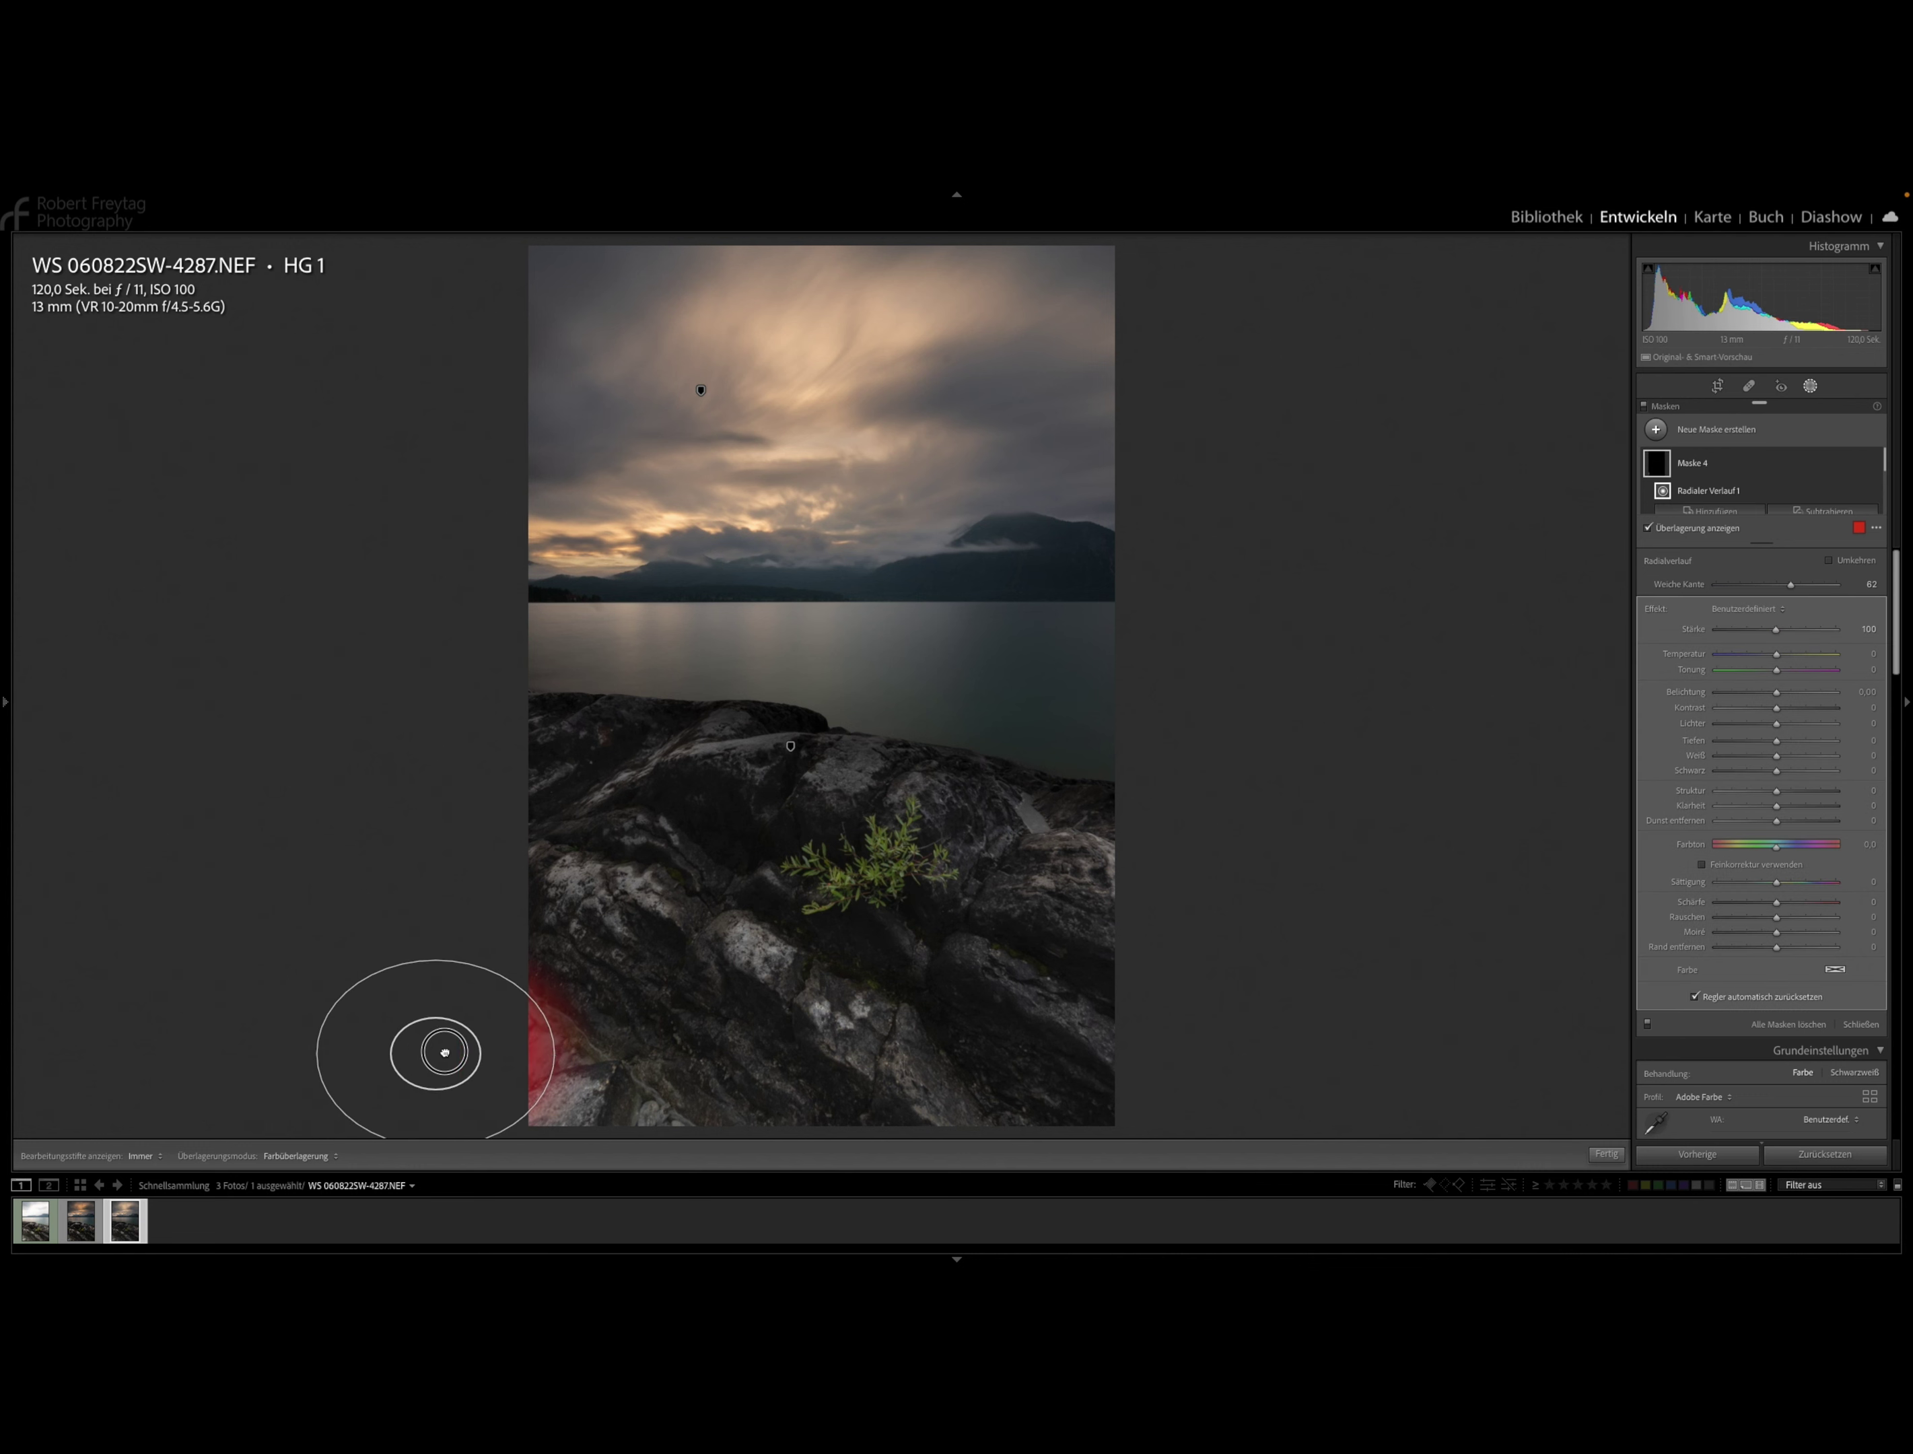
{"action": "left_click_drag", "start_coordinate": [438, 1051], "coordinate": [542, 1106]}
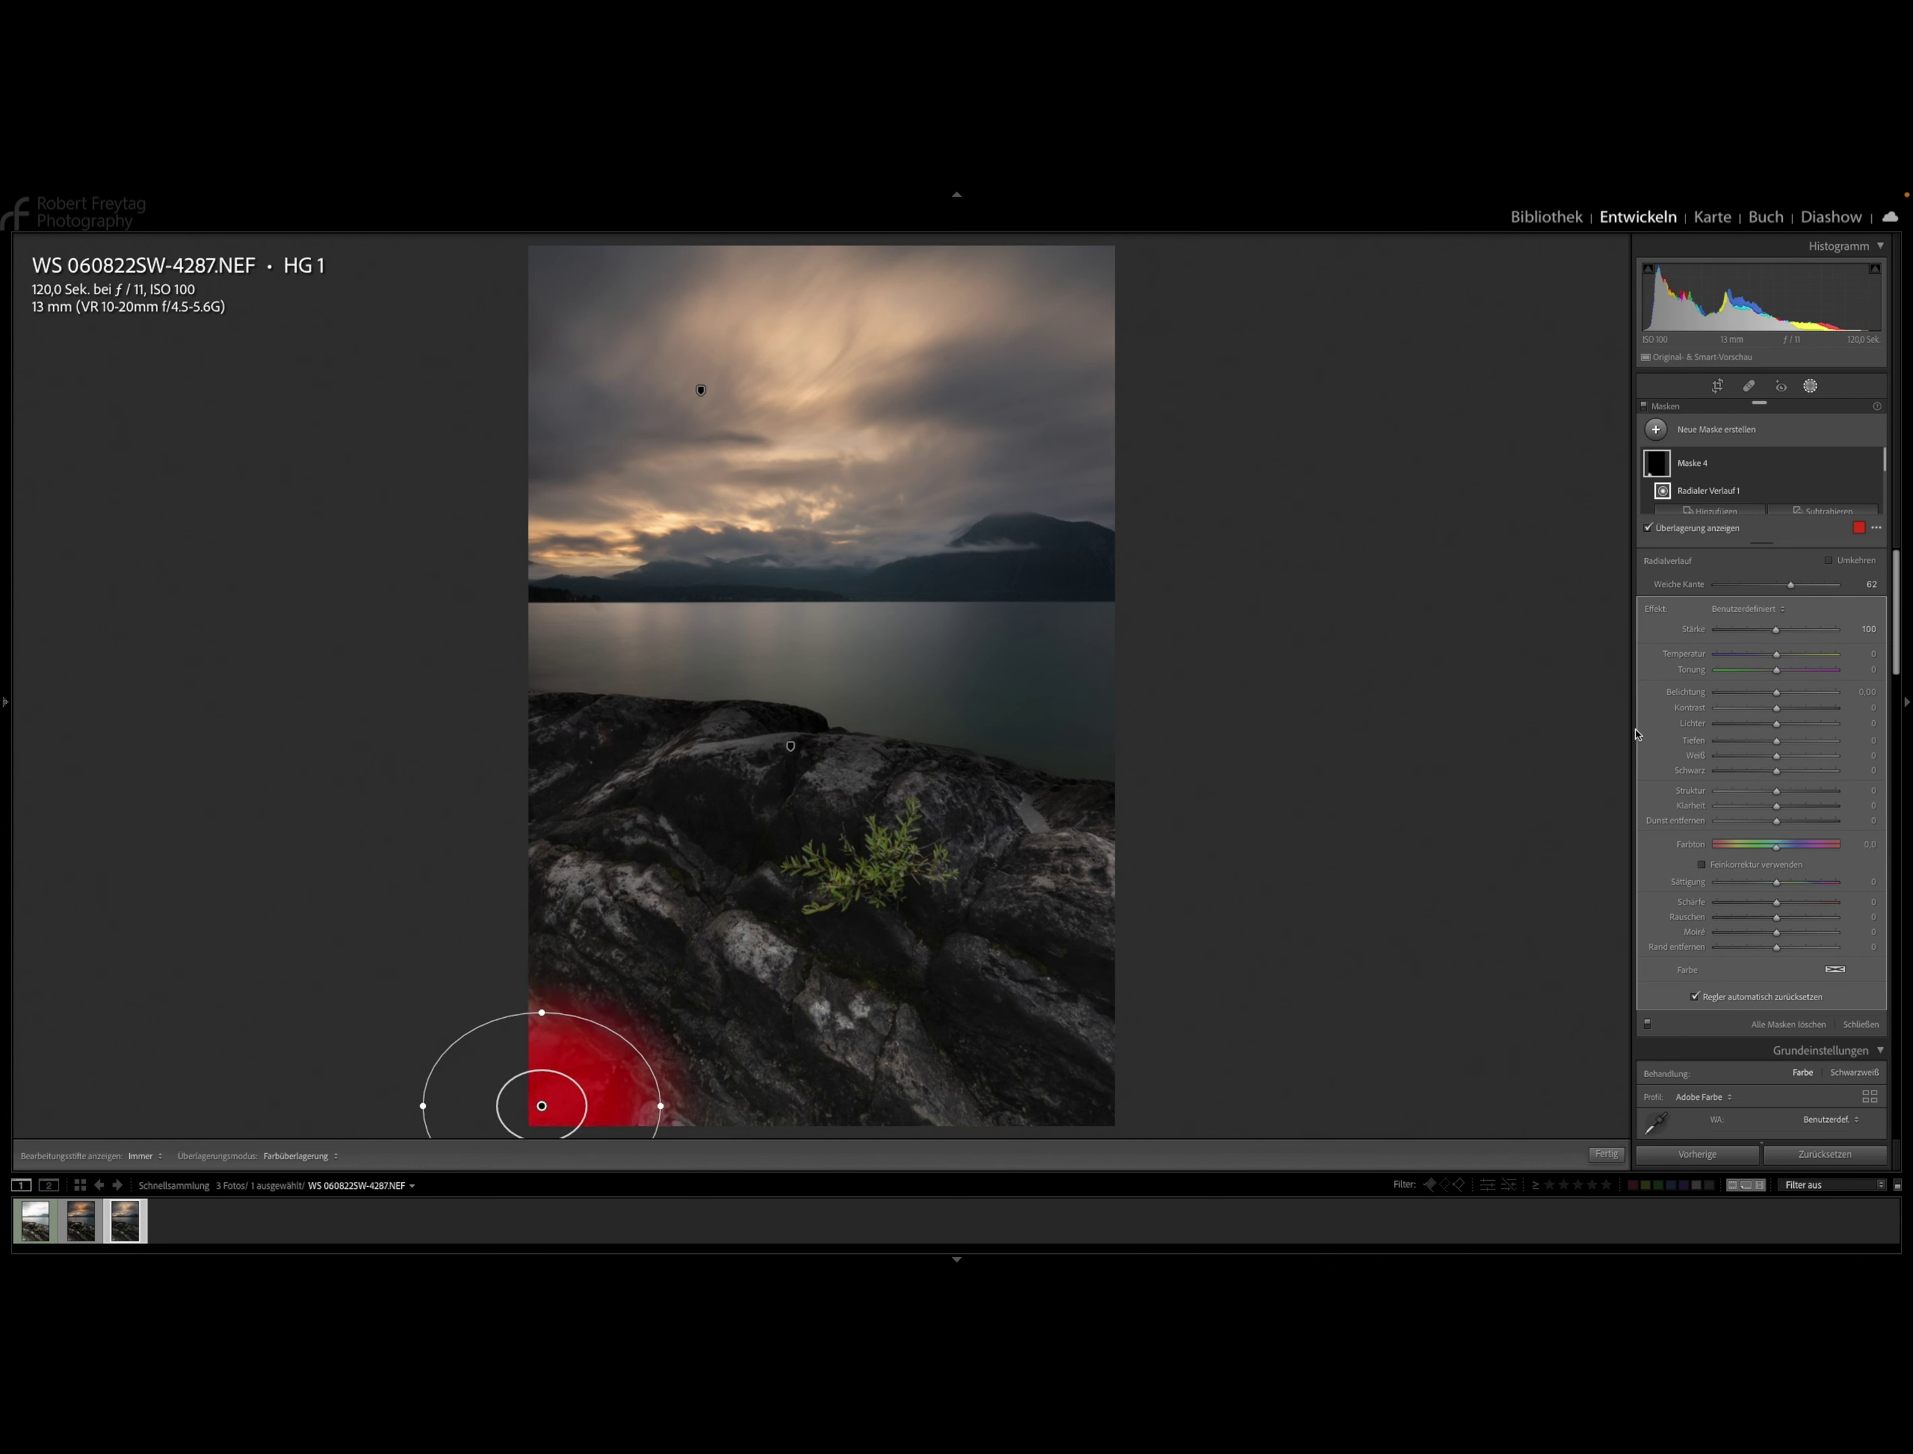
{"action": "left_click_drag", "start_coordinate": [1776, 696], "coordinate": [1769, 694]}
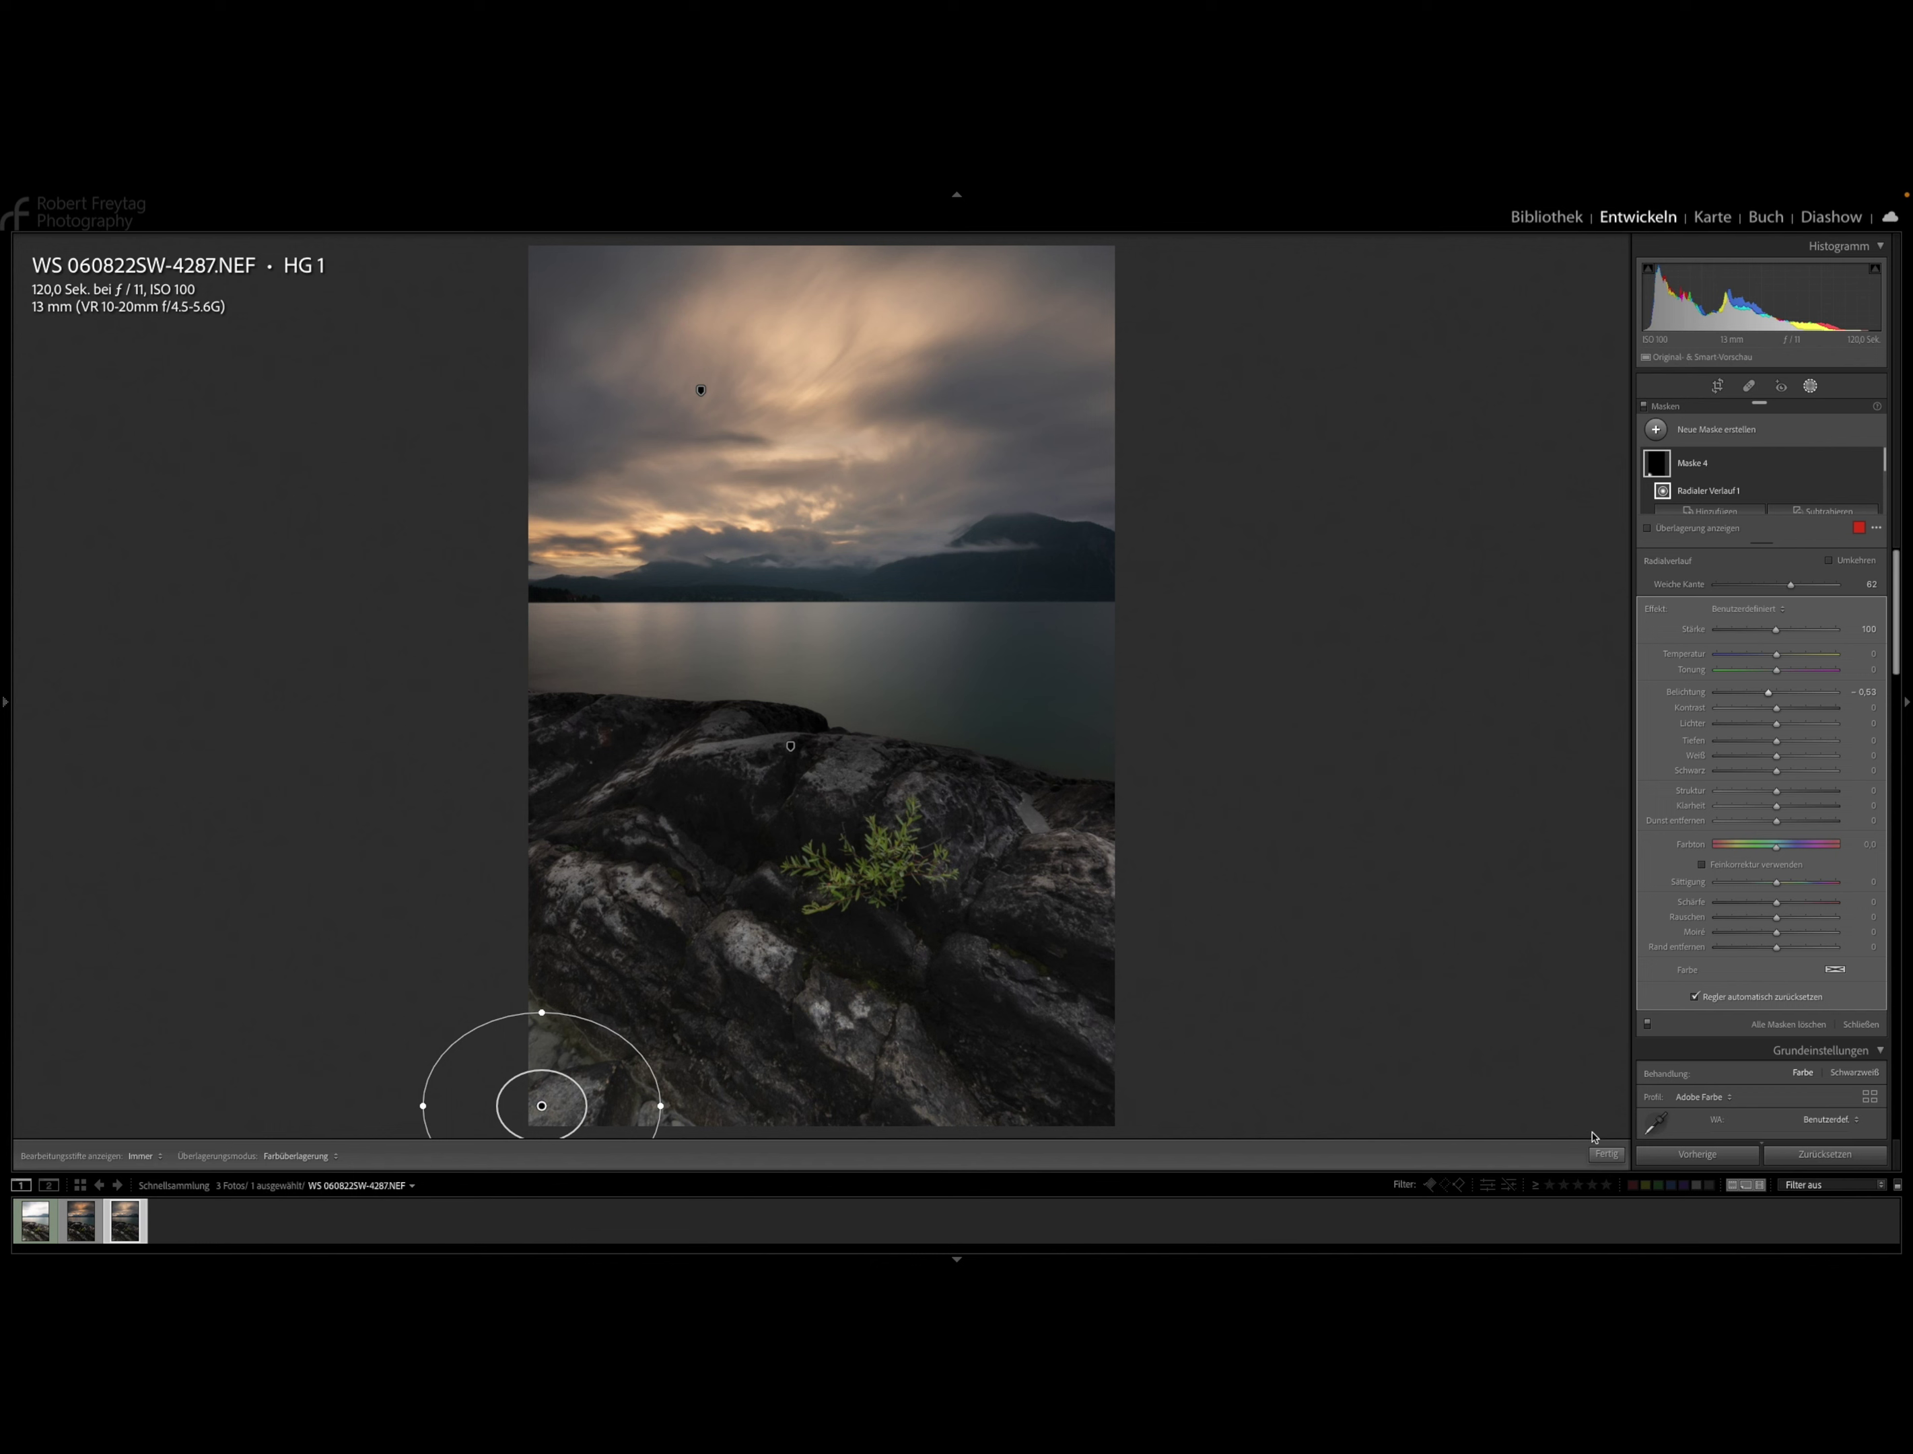
{"action": "left_click", "coordinate": [1606, 1154]}
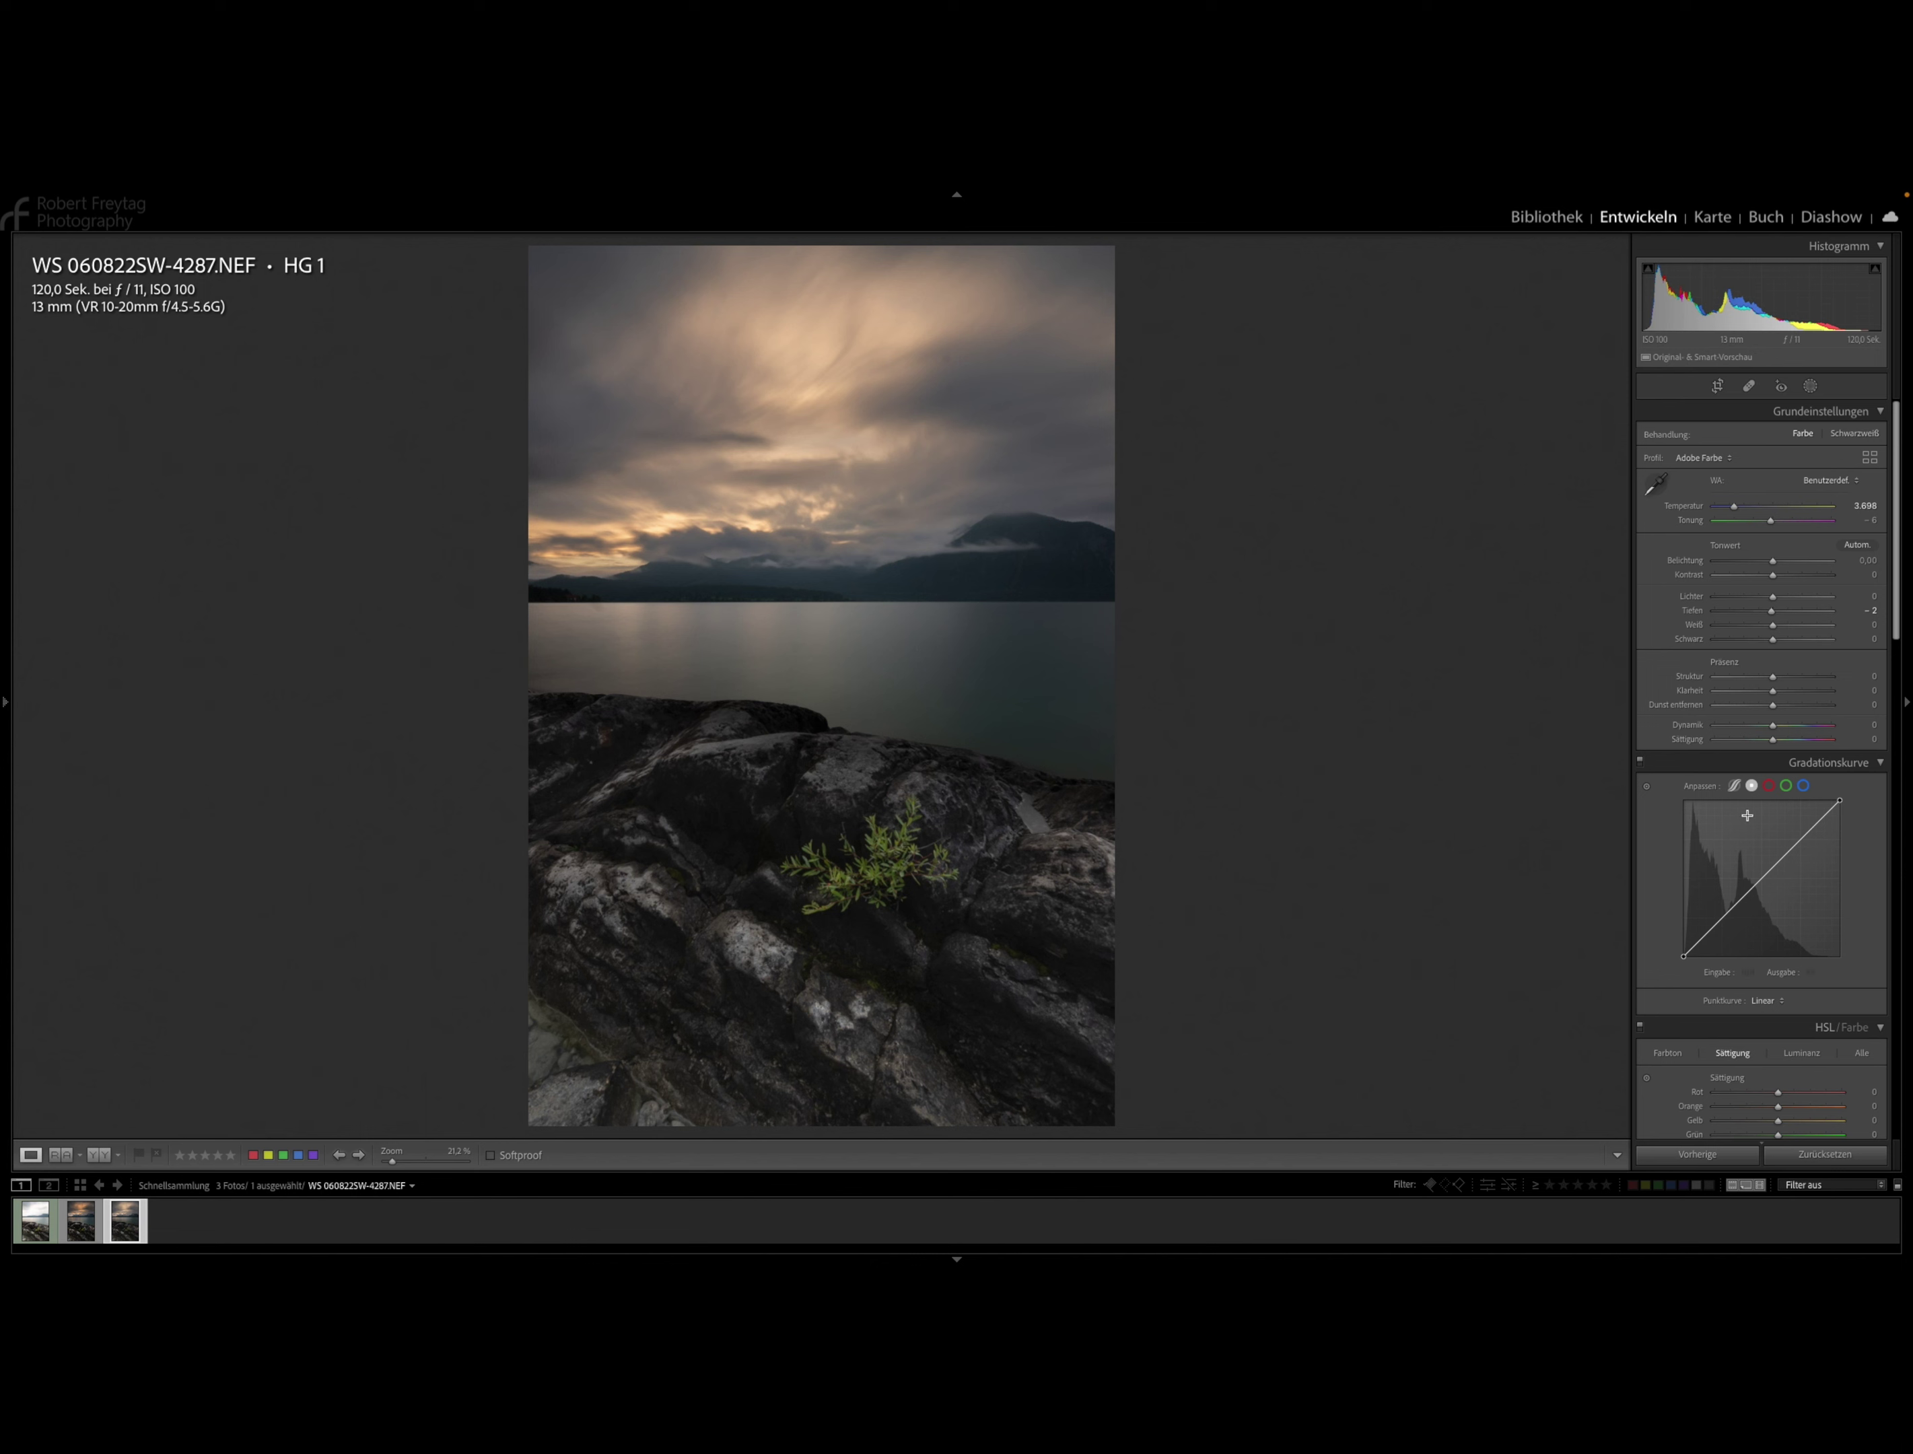
Create a colour range mask by sampling the green plant.
{"action": "left_click", "coordinate": [1811, 387]}
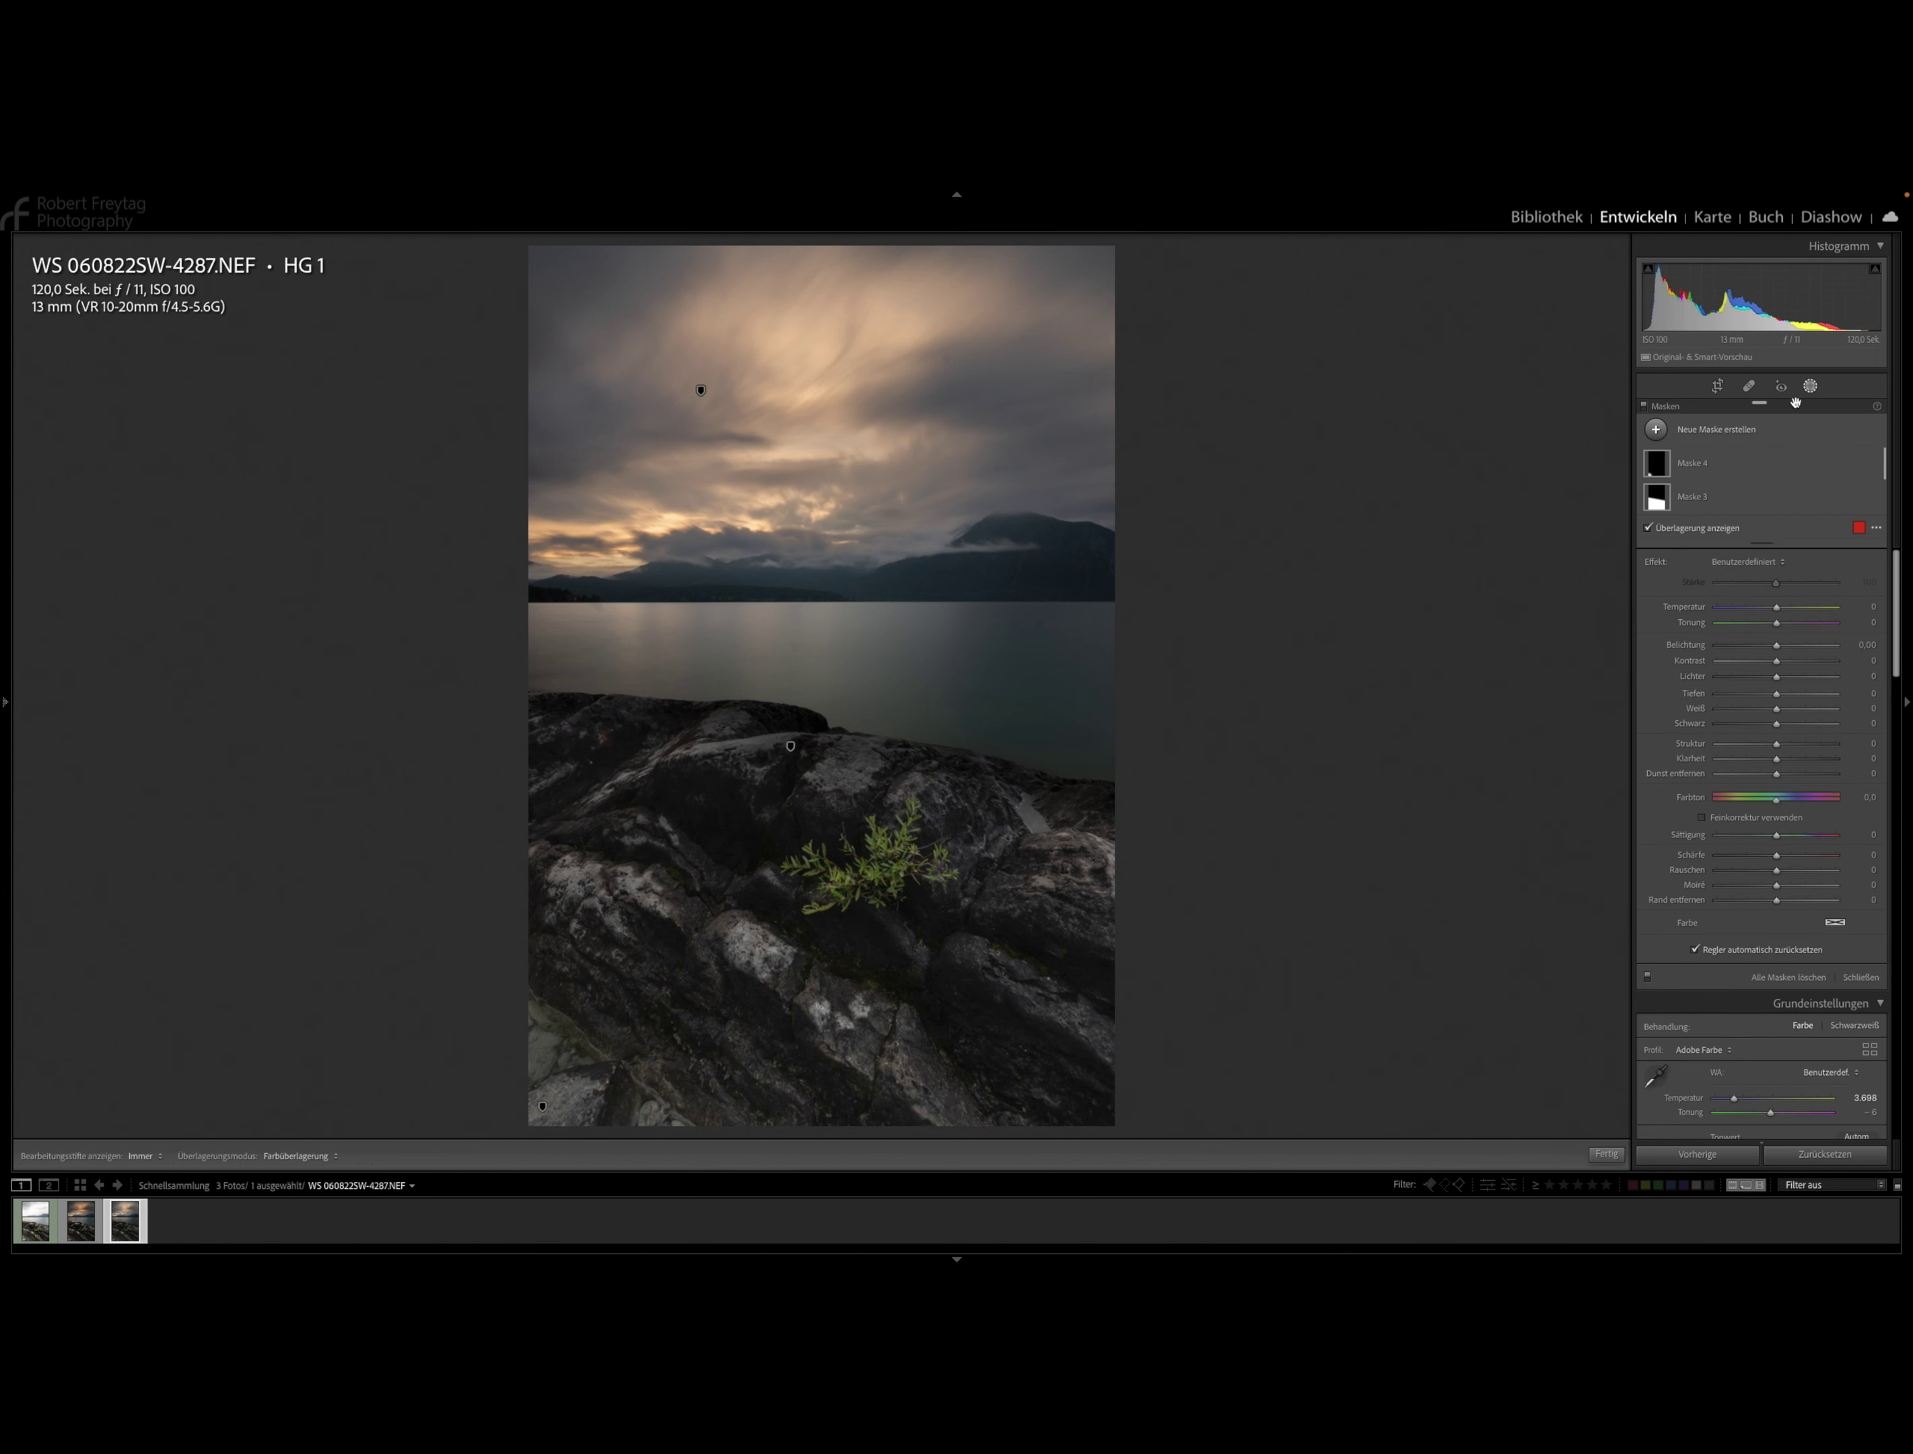
{"action": "left_click", "coordinate": [1737, 429]}
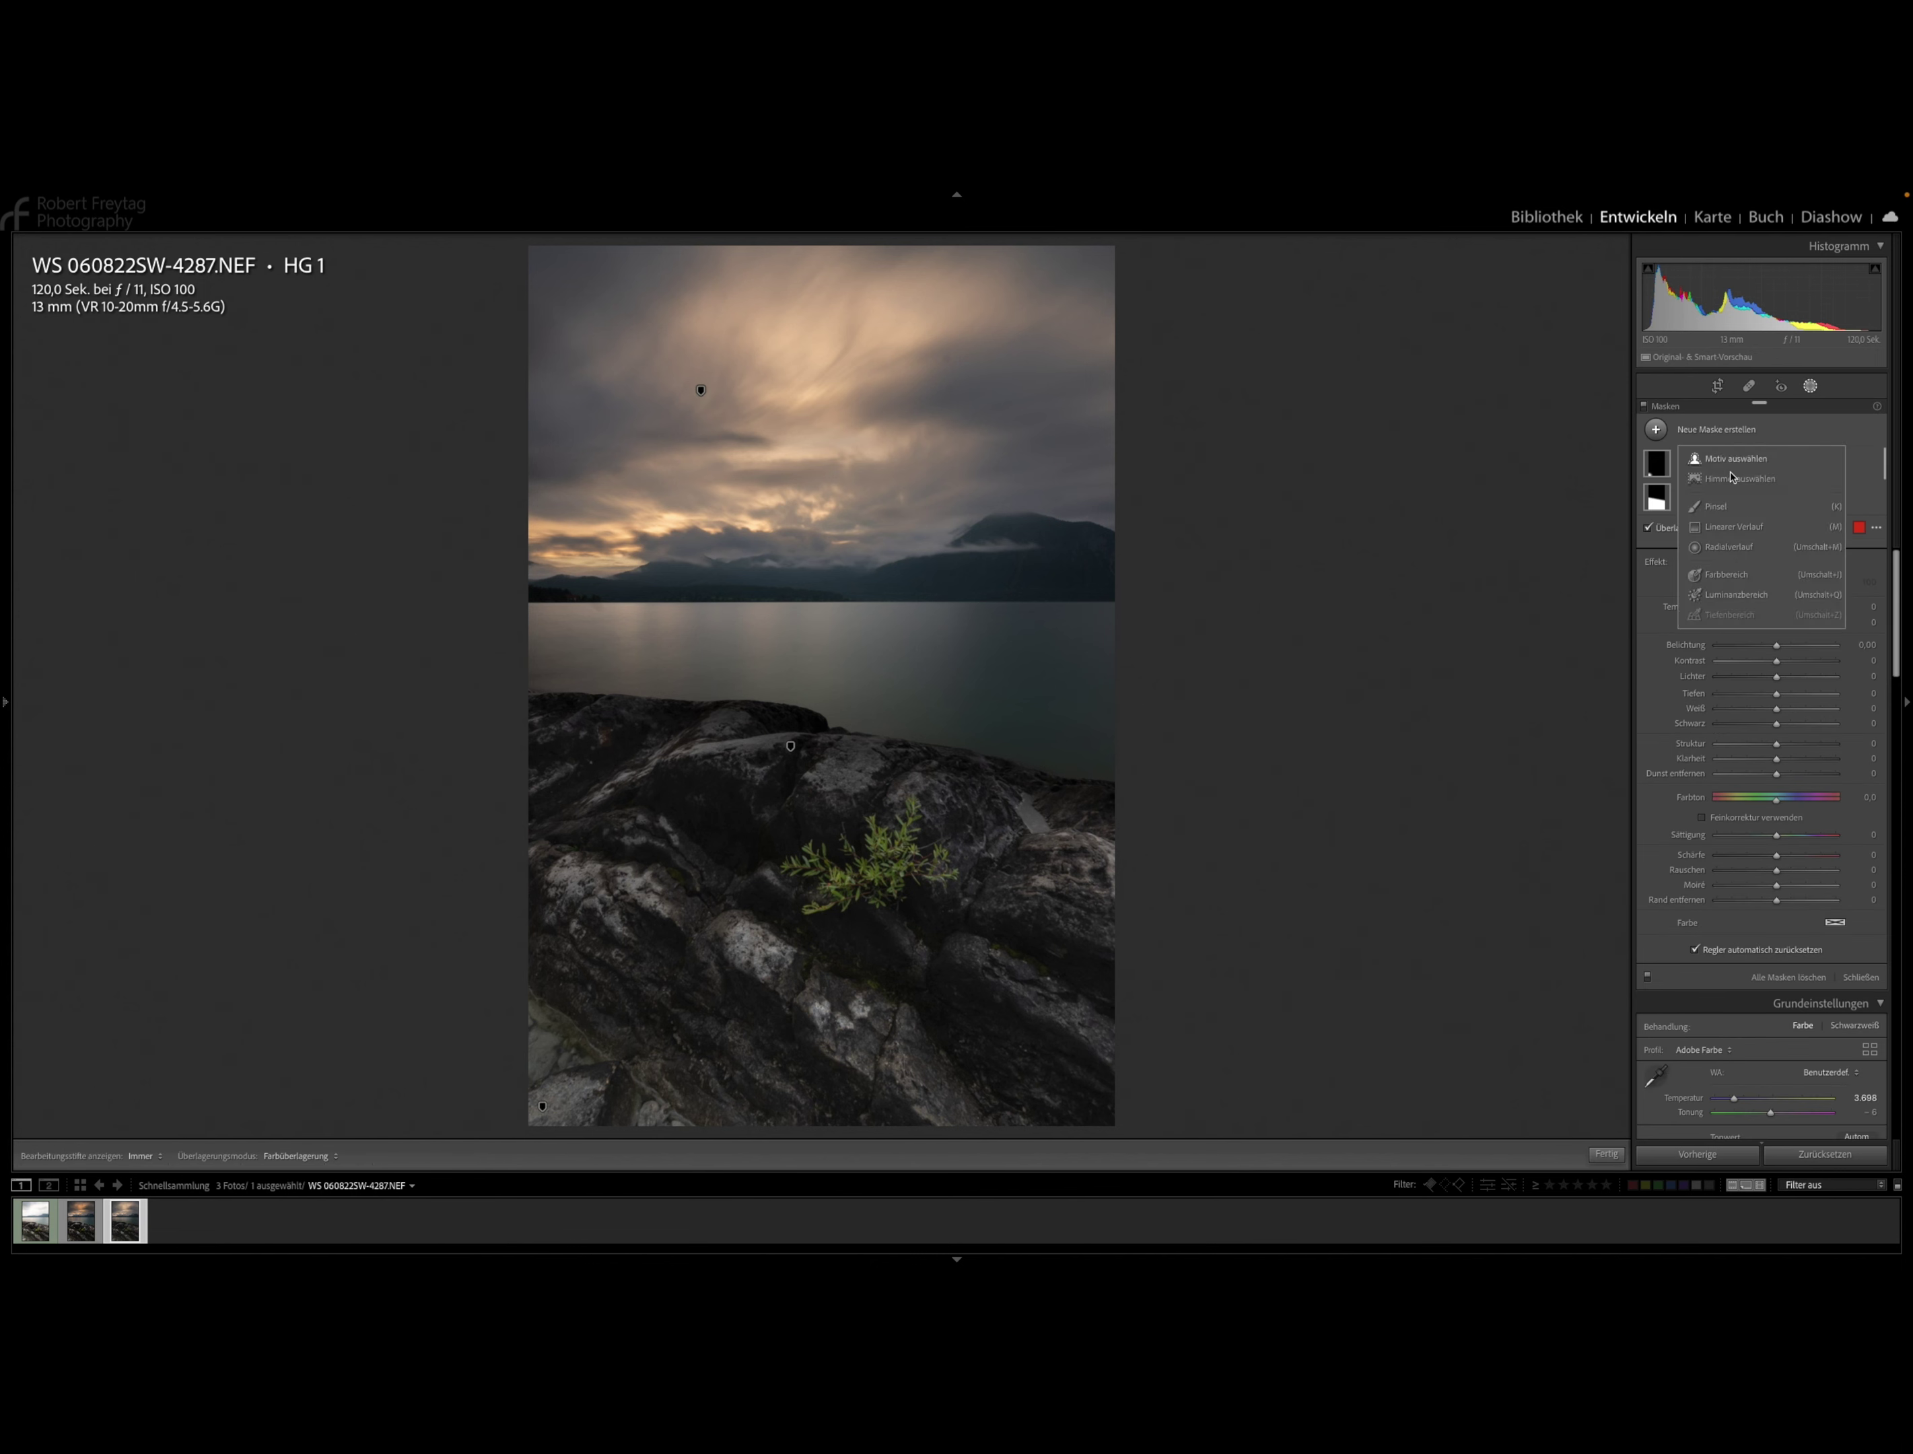
{"action": "left_click", "coordinate": [1725, 576]}
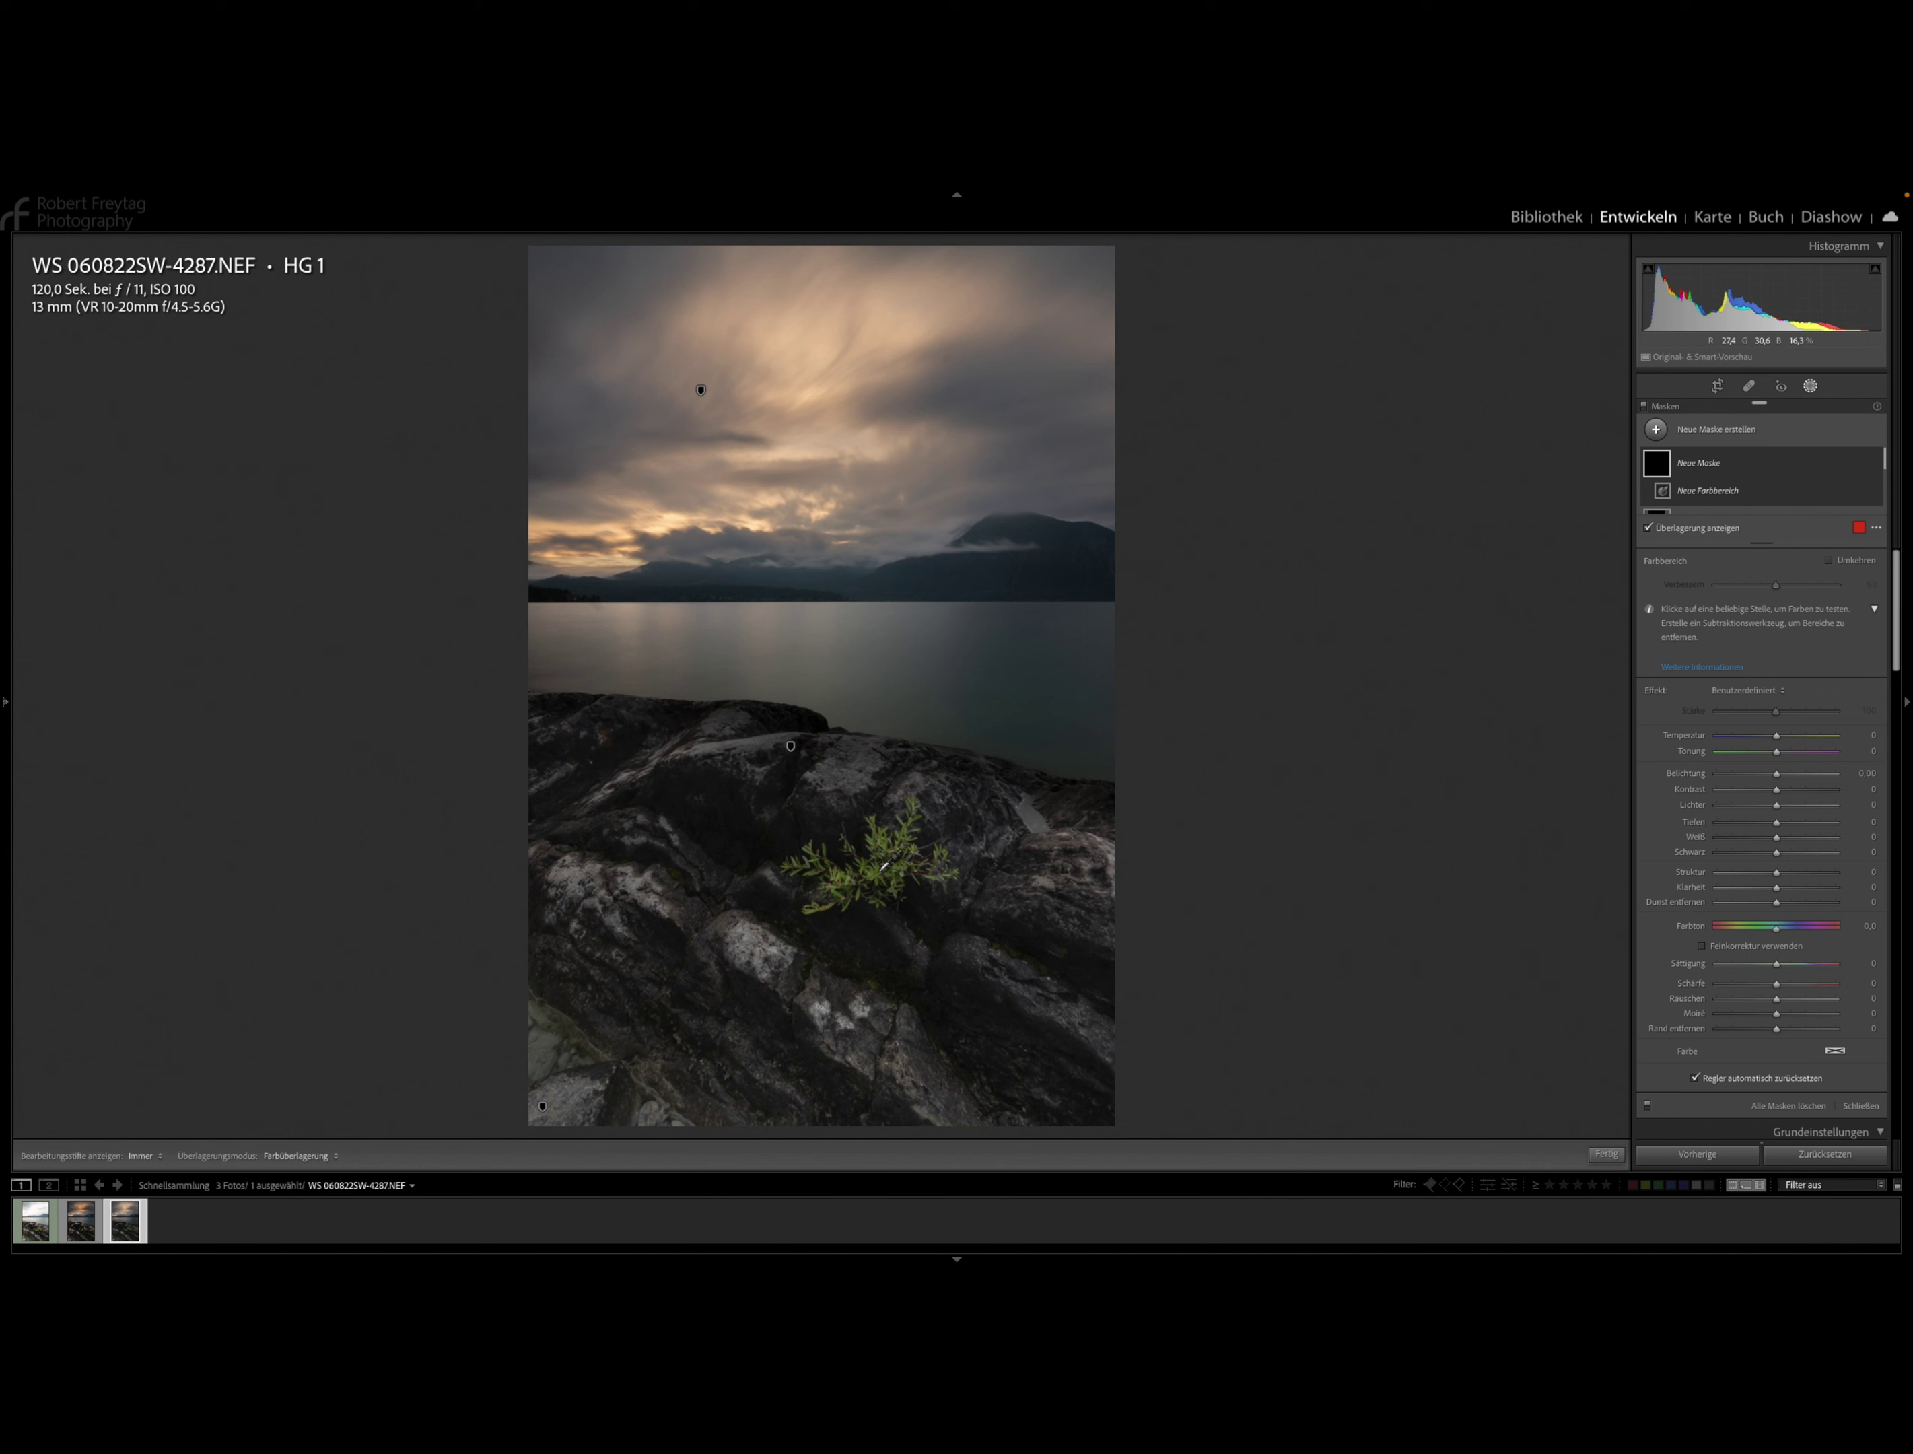
{"action": "left_click", "coordinate": [878, 870]}
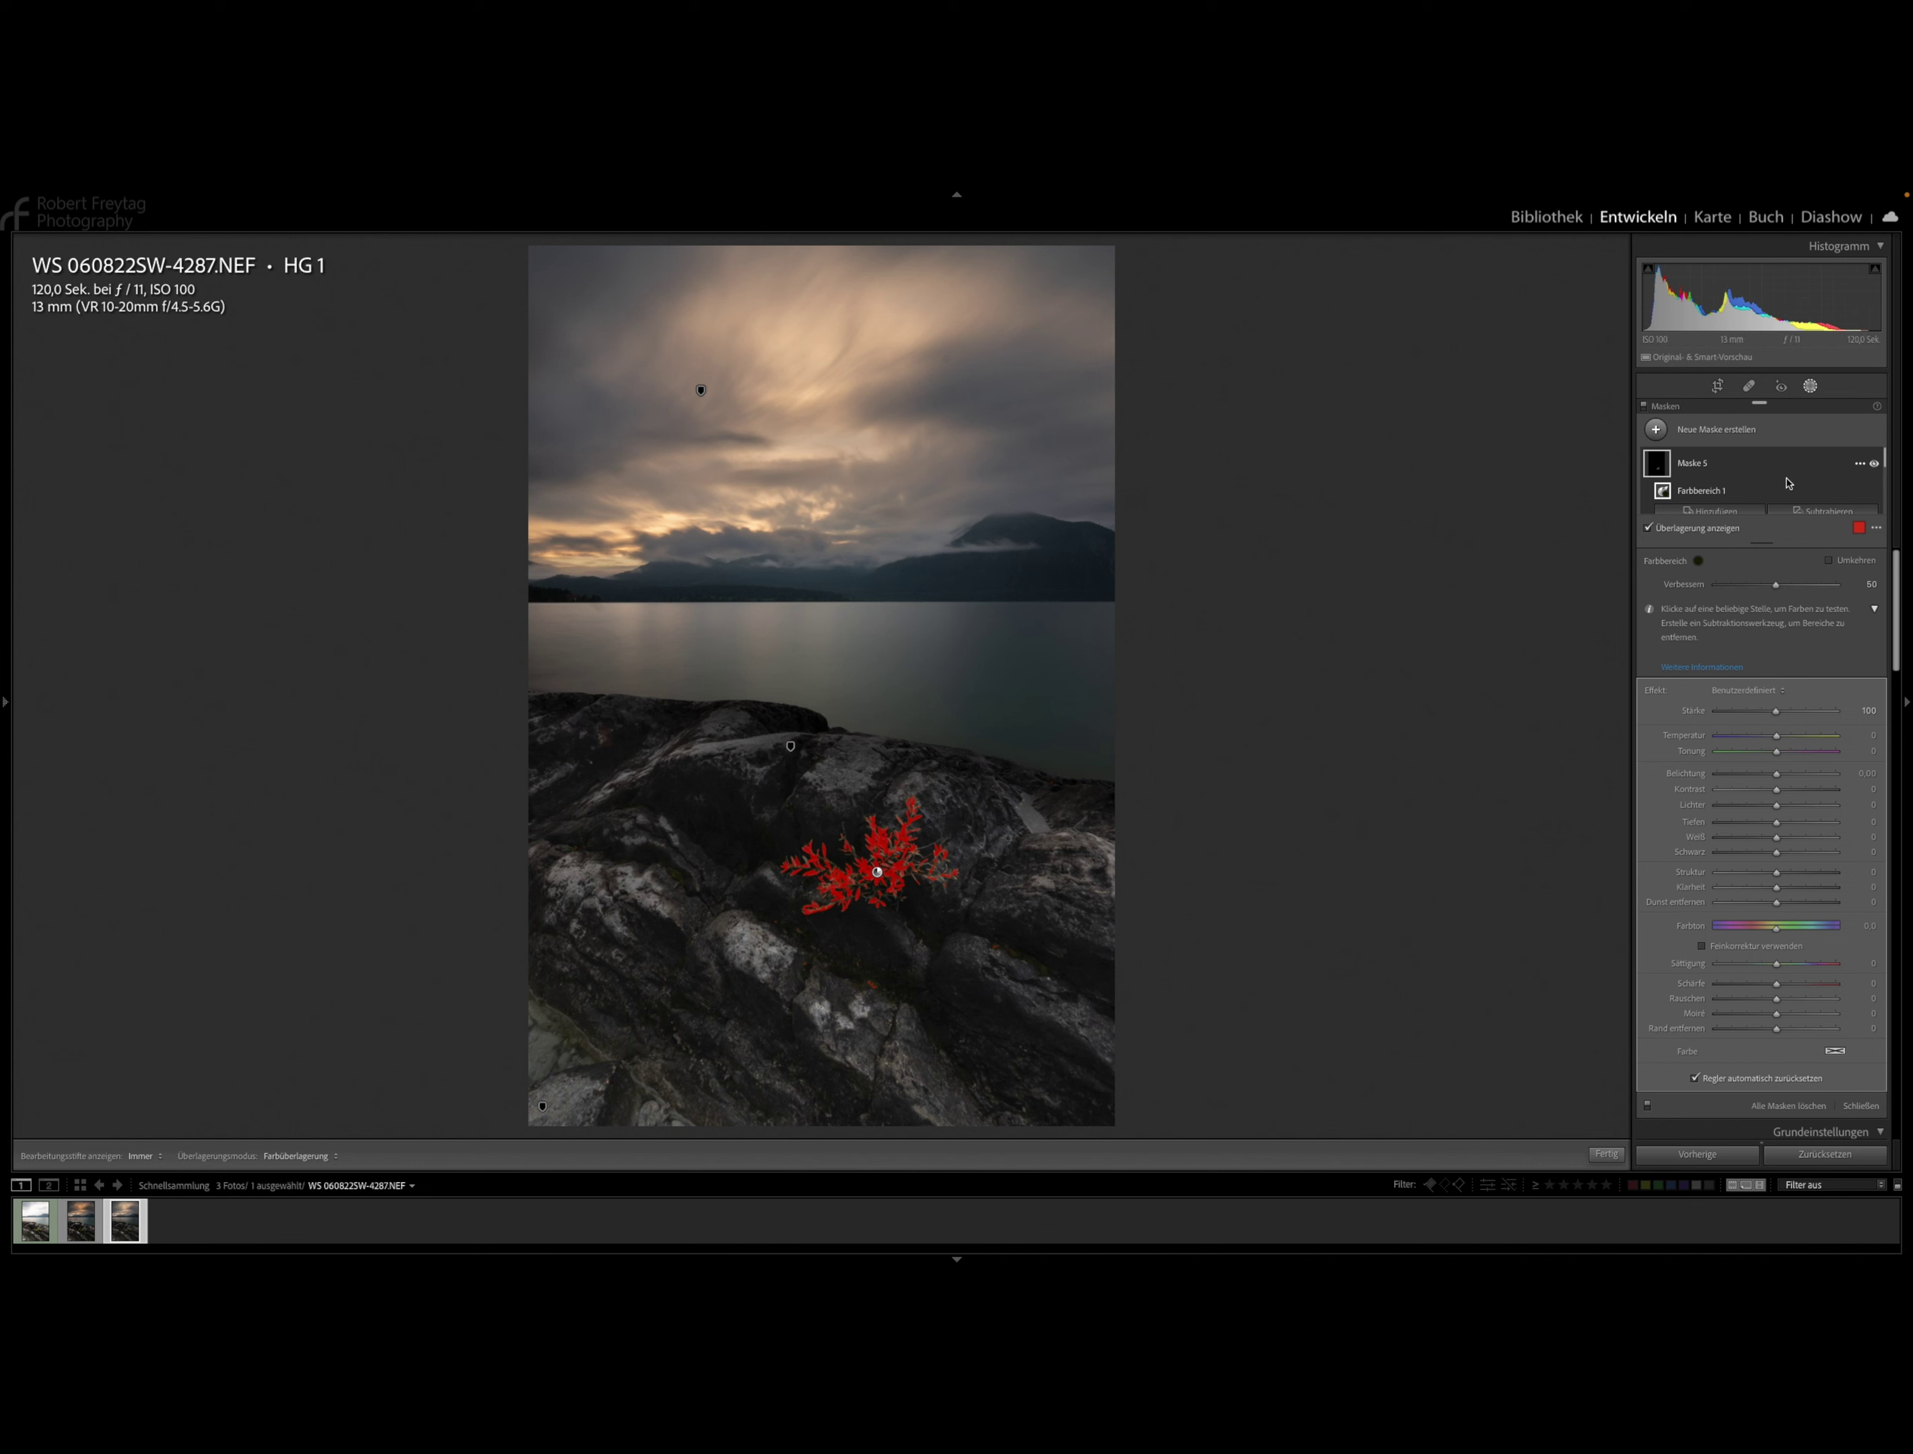
{"action": "mouse_move", "coordinate": [1764, 489]}
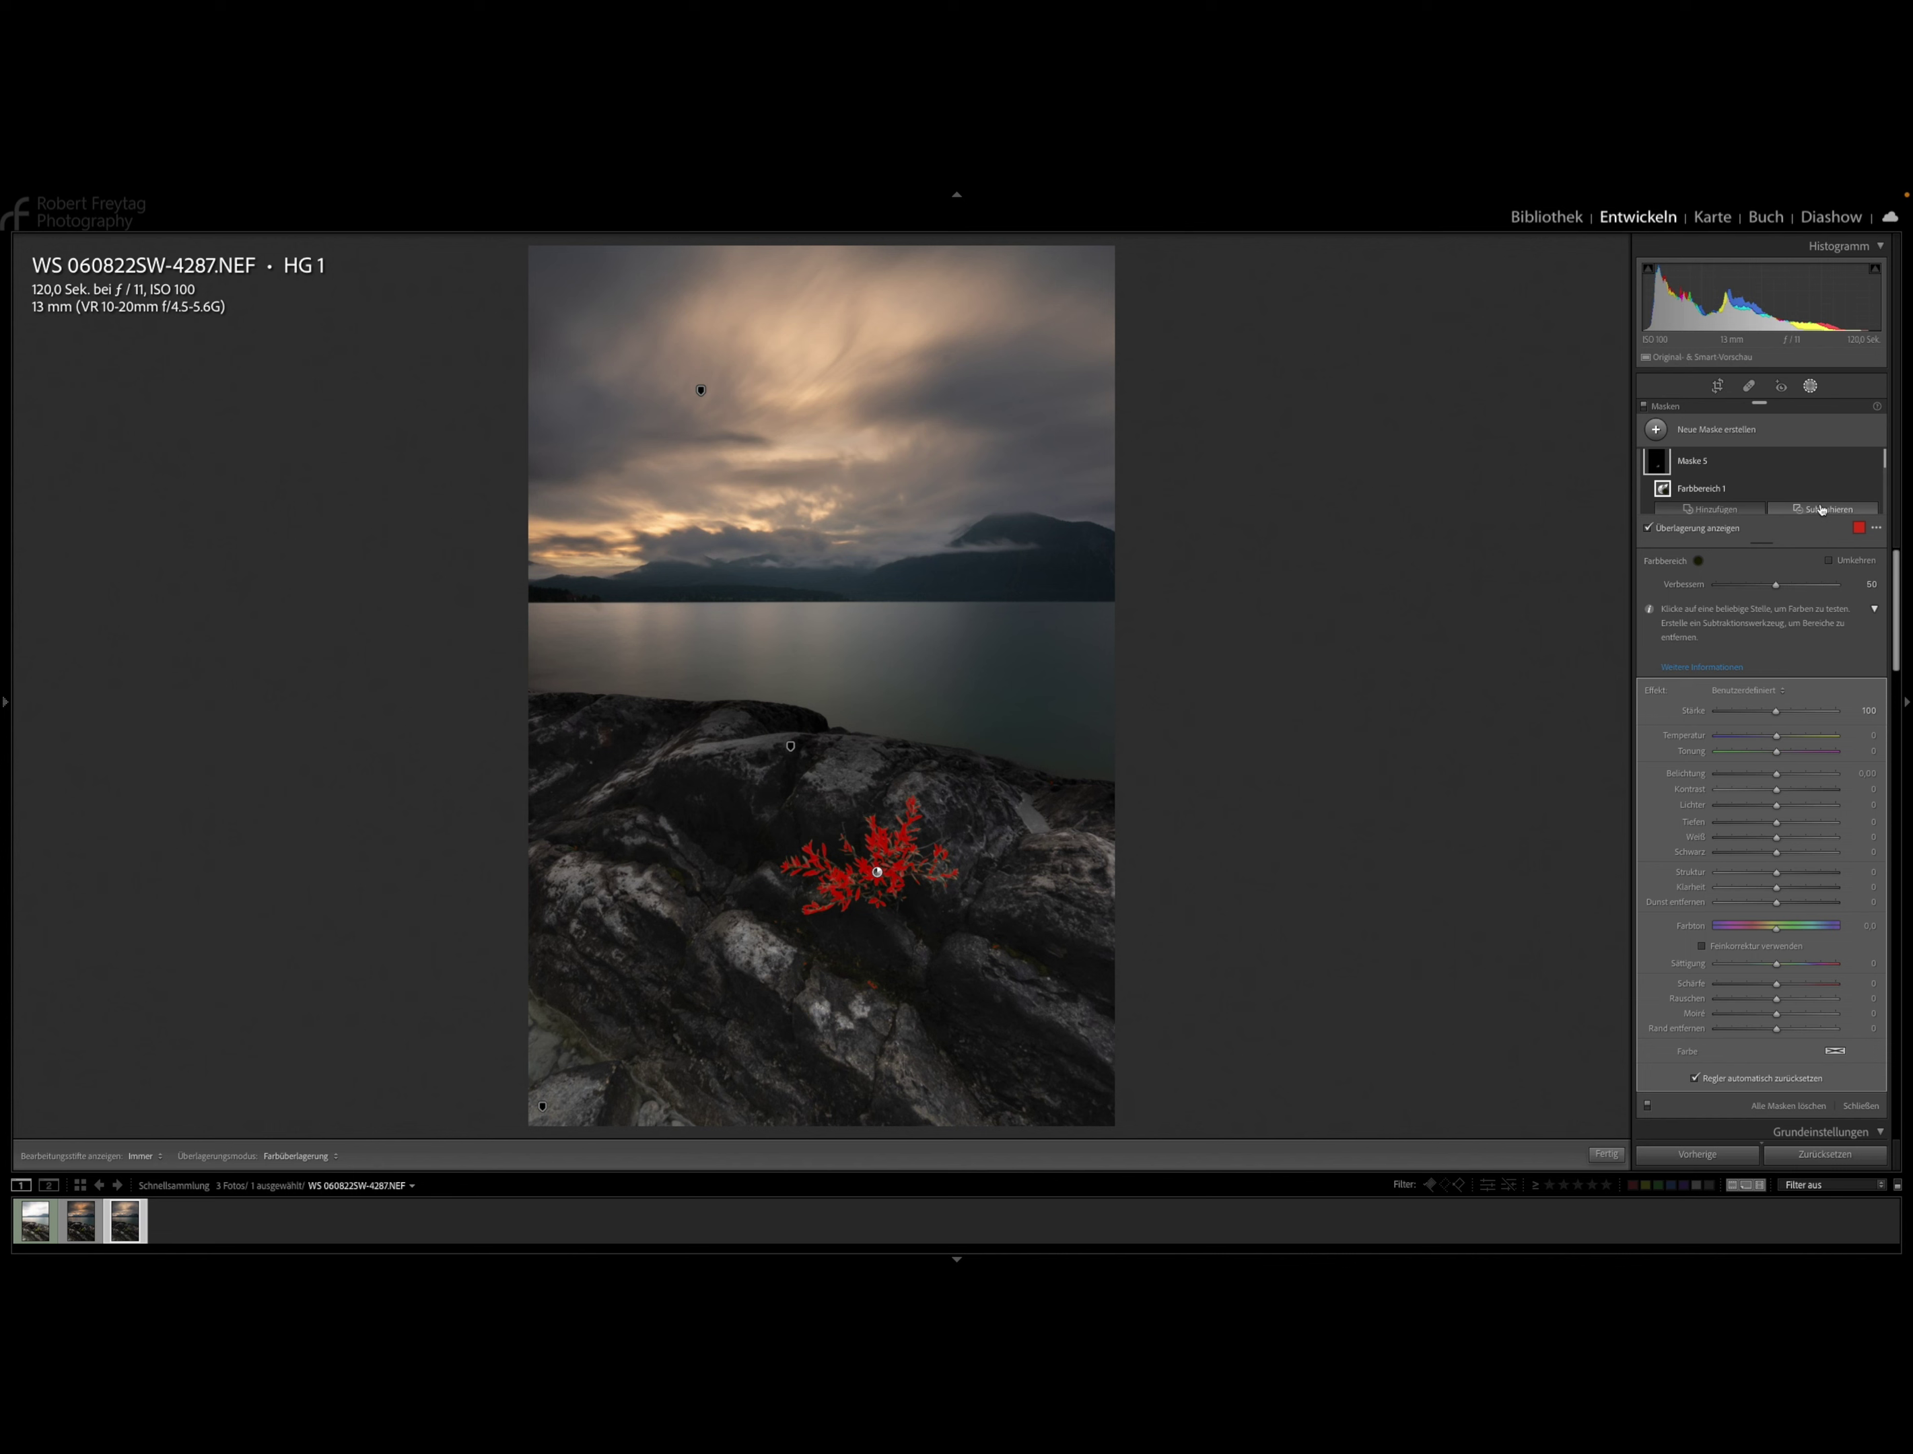
Subtract stray mask spots on the rocks with an erasing brush.
{"action": "left_click", "coordinate": [1821, 510]}
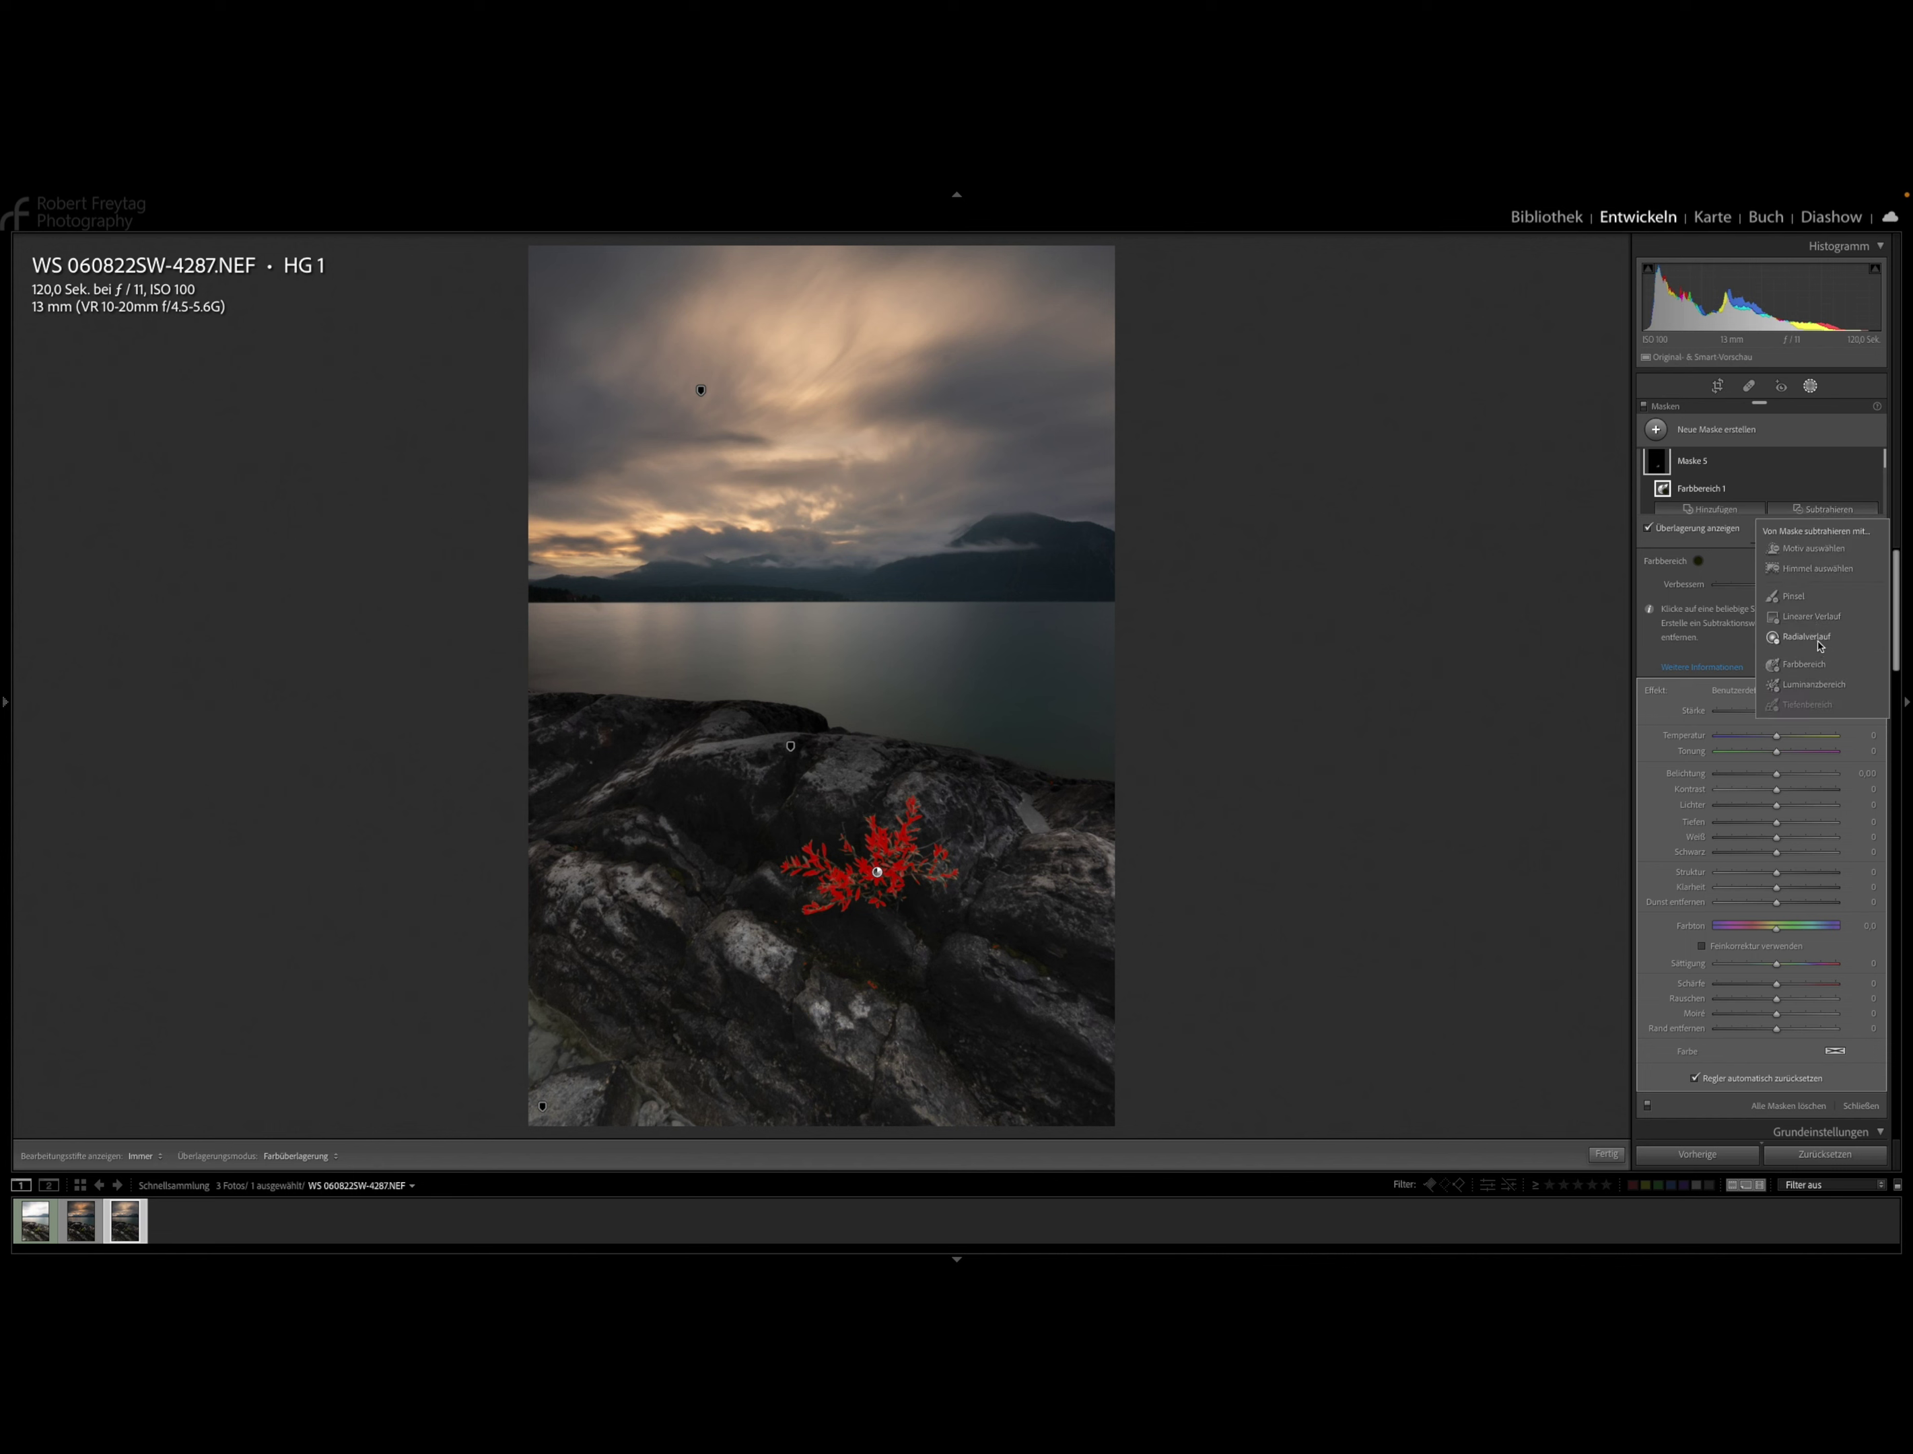
{"action": "left_click", "coordinate": [1794, 596]}
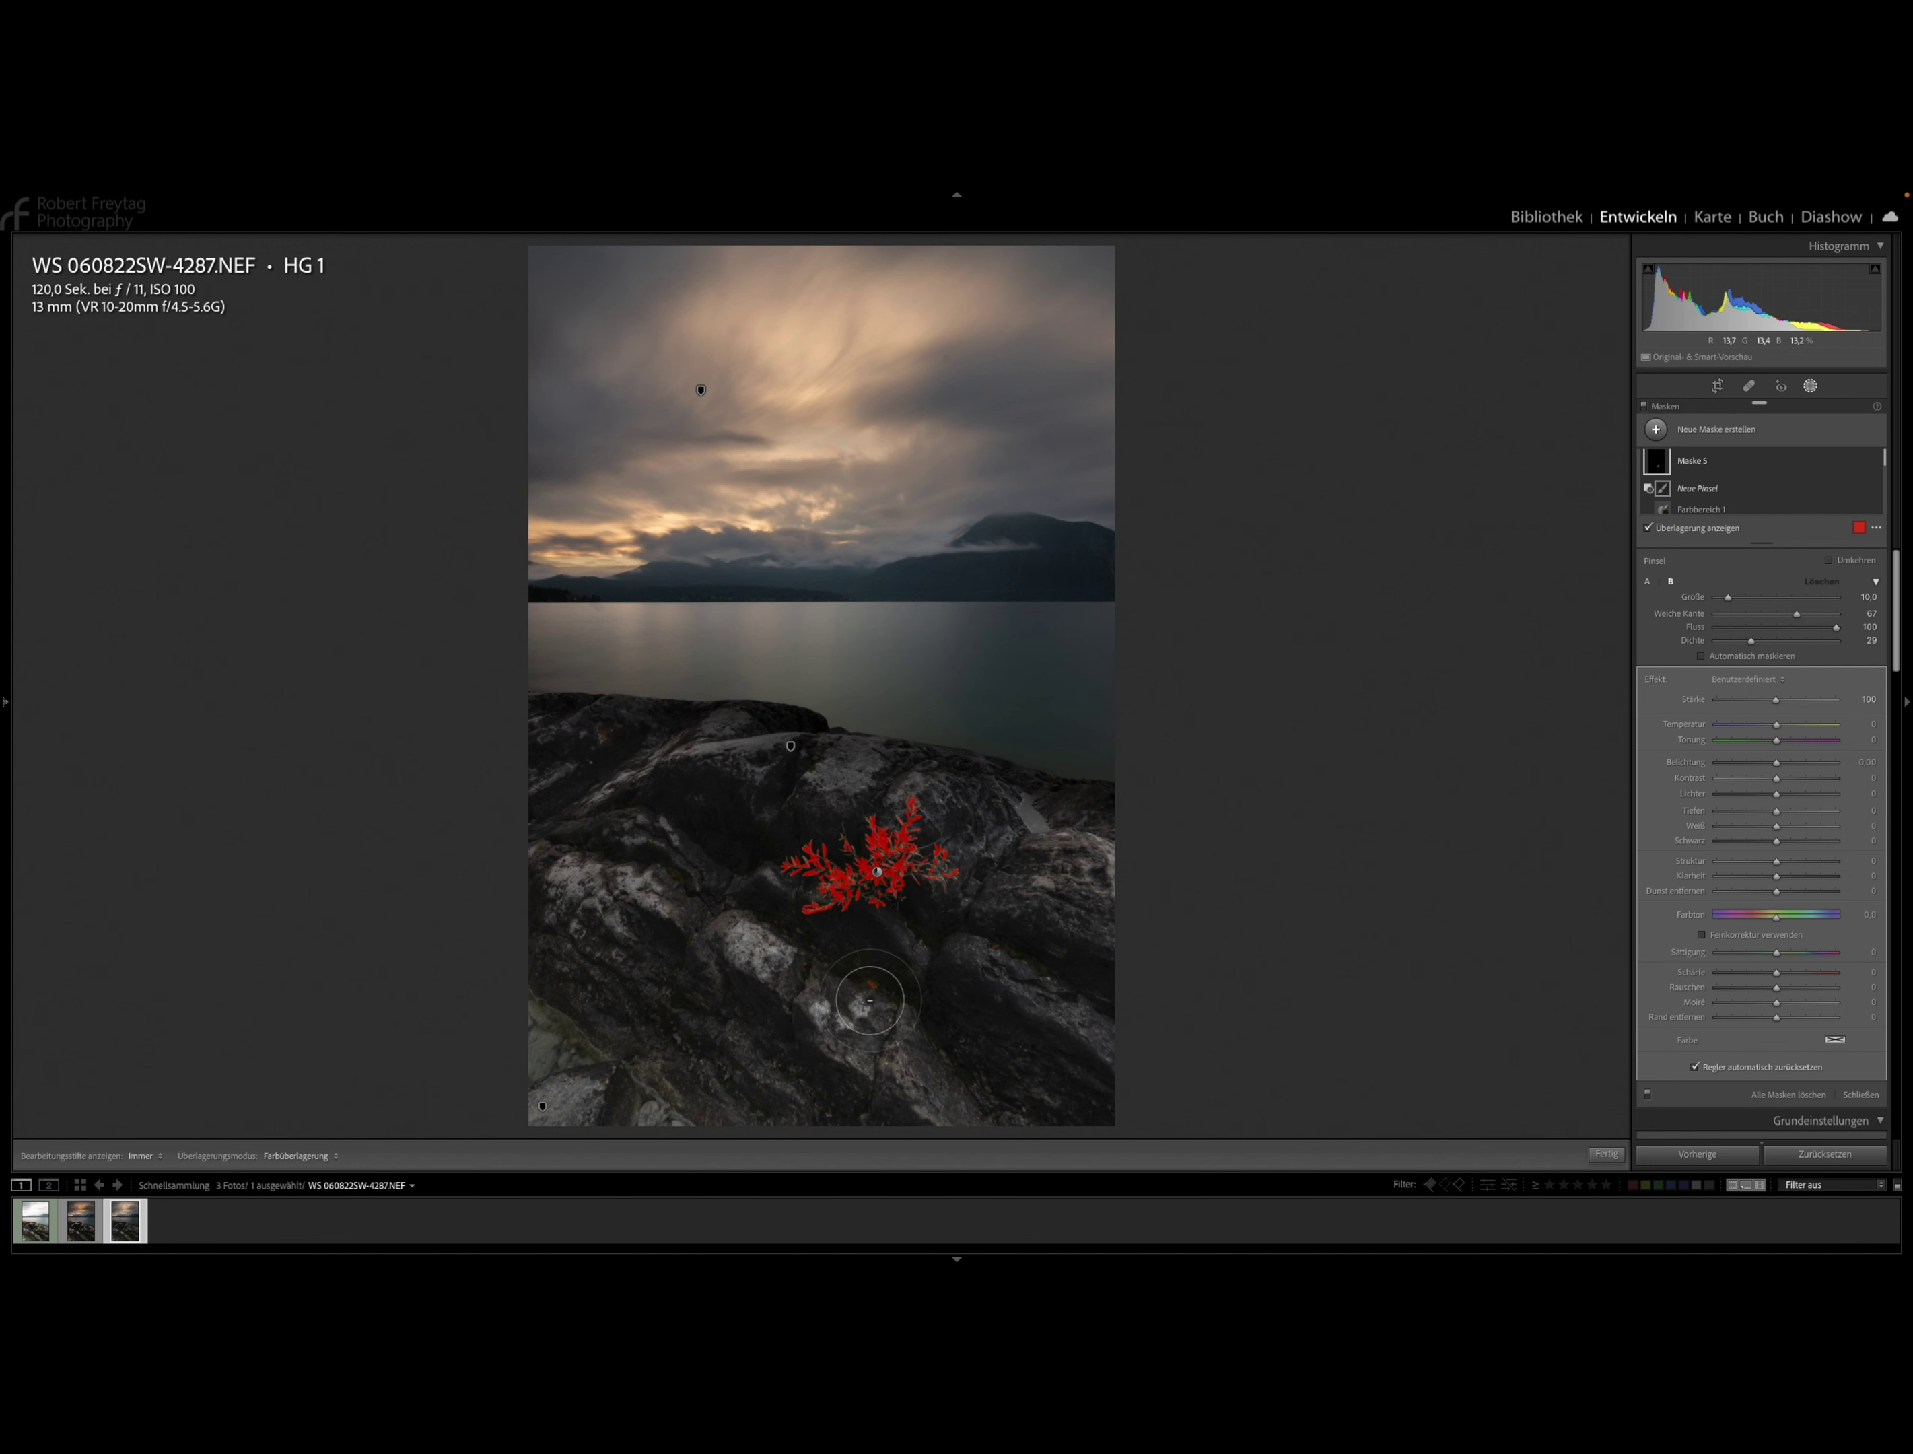
{"action": "scroll", "coordinate": [869, 995], "scroll_direction": "up", "scroll_amount": 2}
{"action": "key", "text": "alt"}
{"action": "key", "text": "h"}
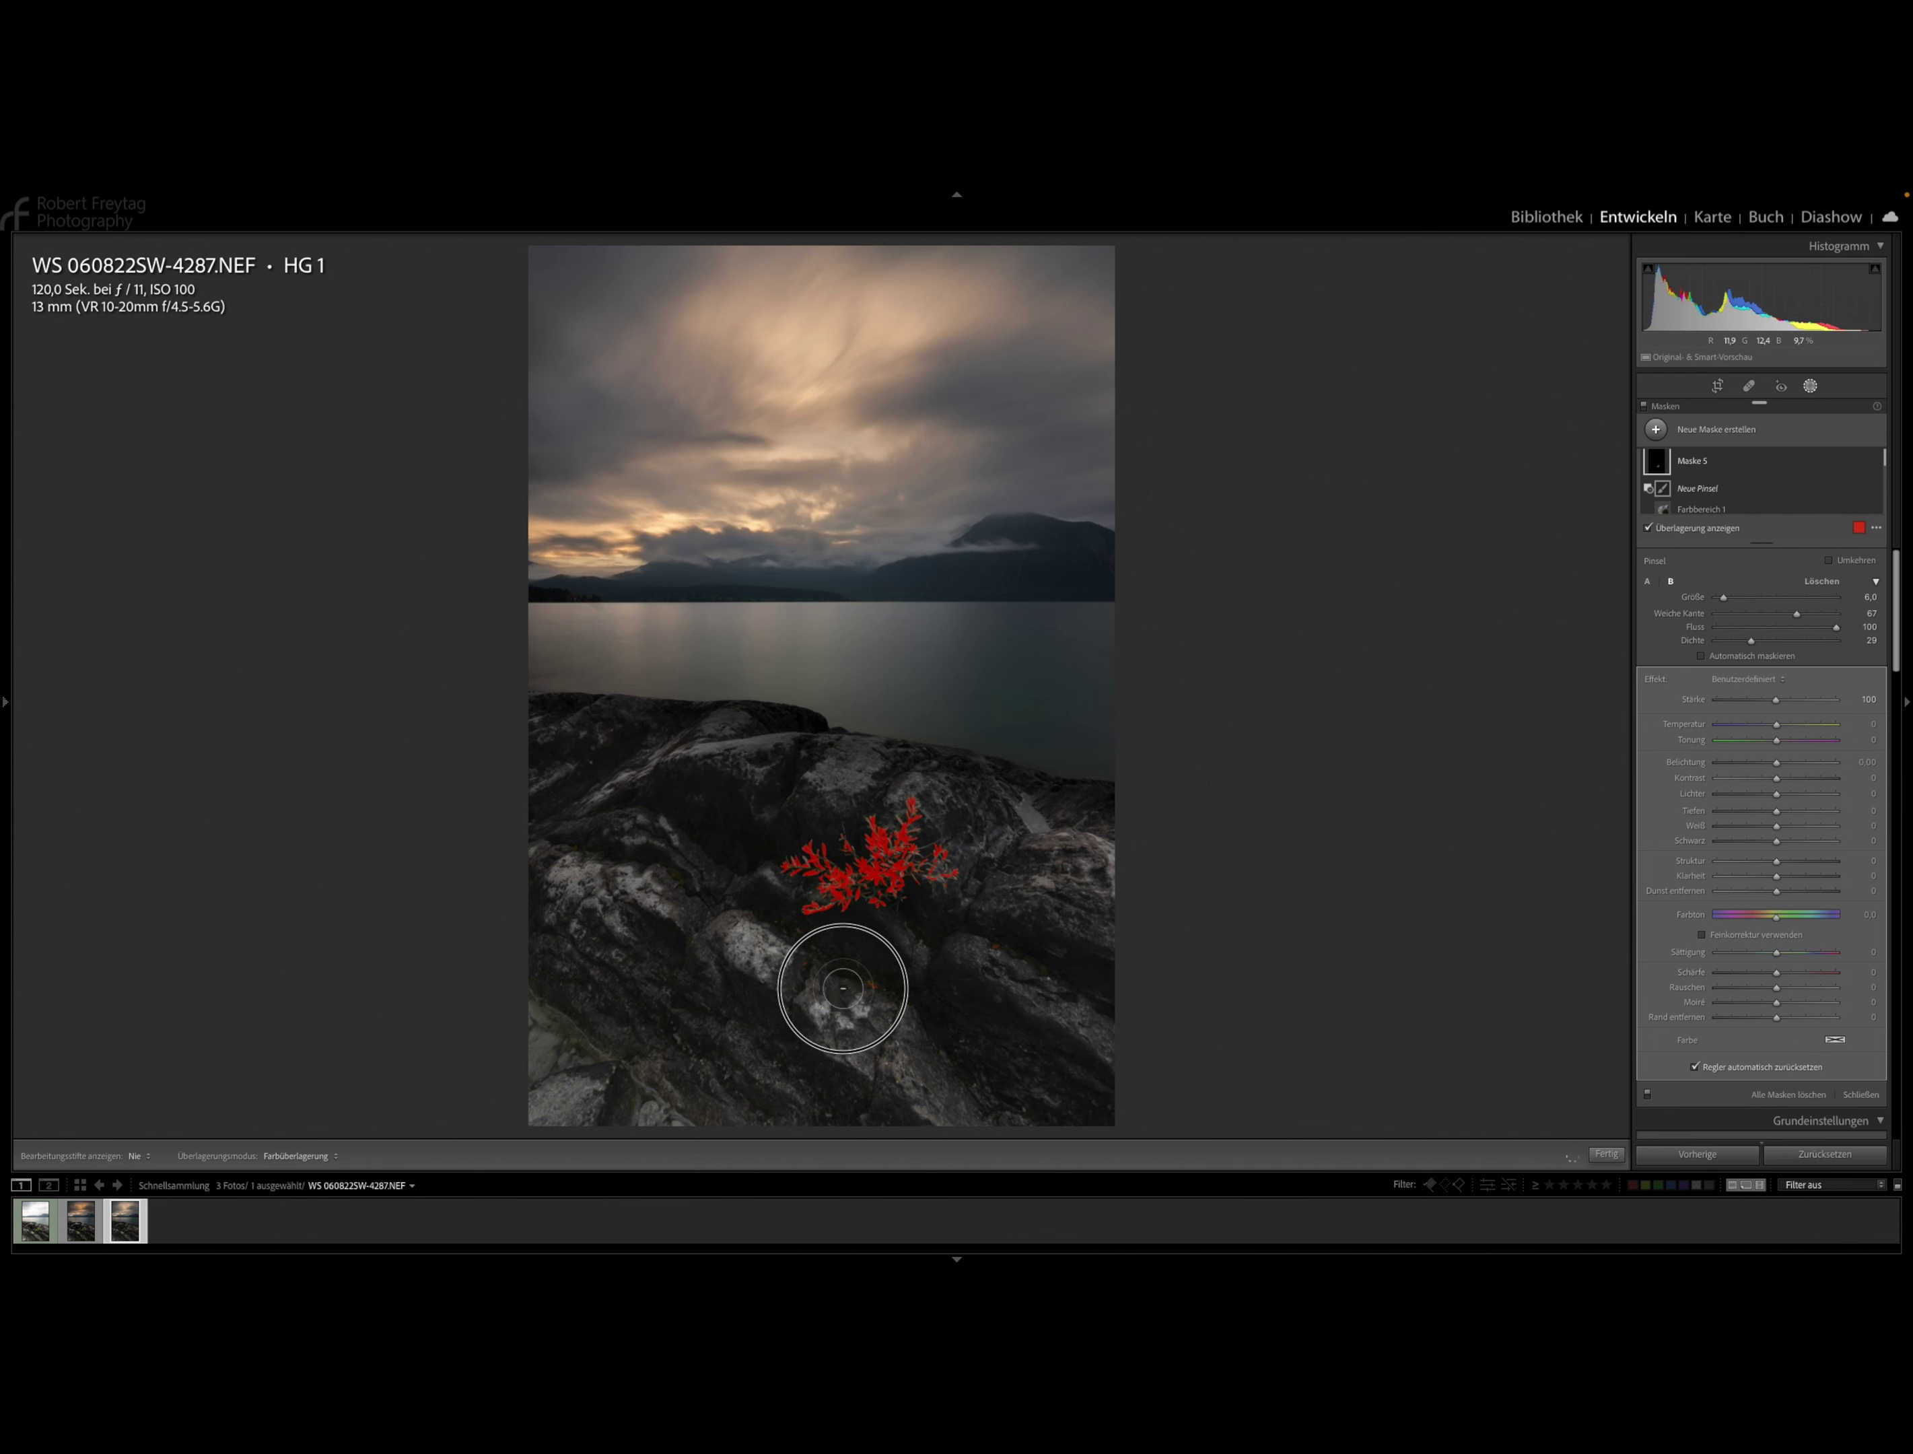
{"action": "left_click", "coordinate": [879, 982]}
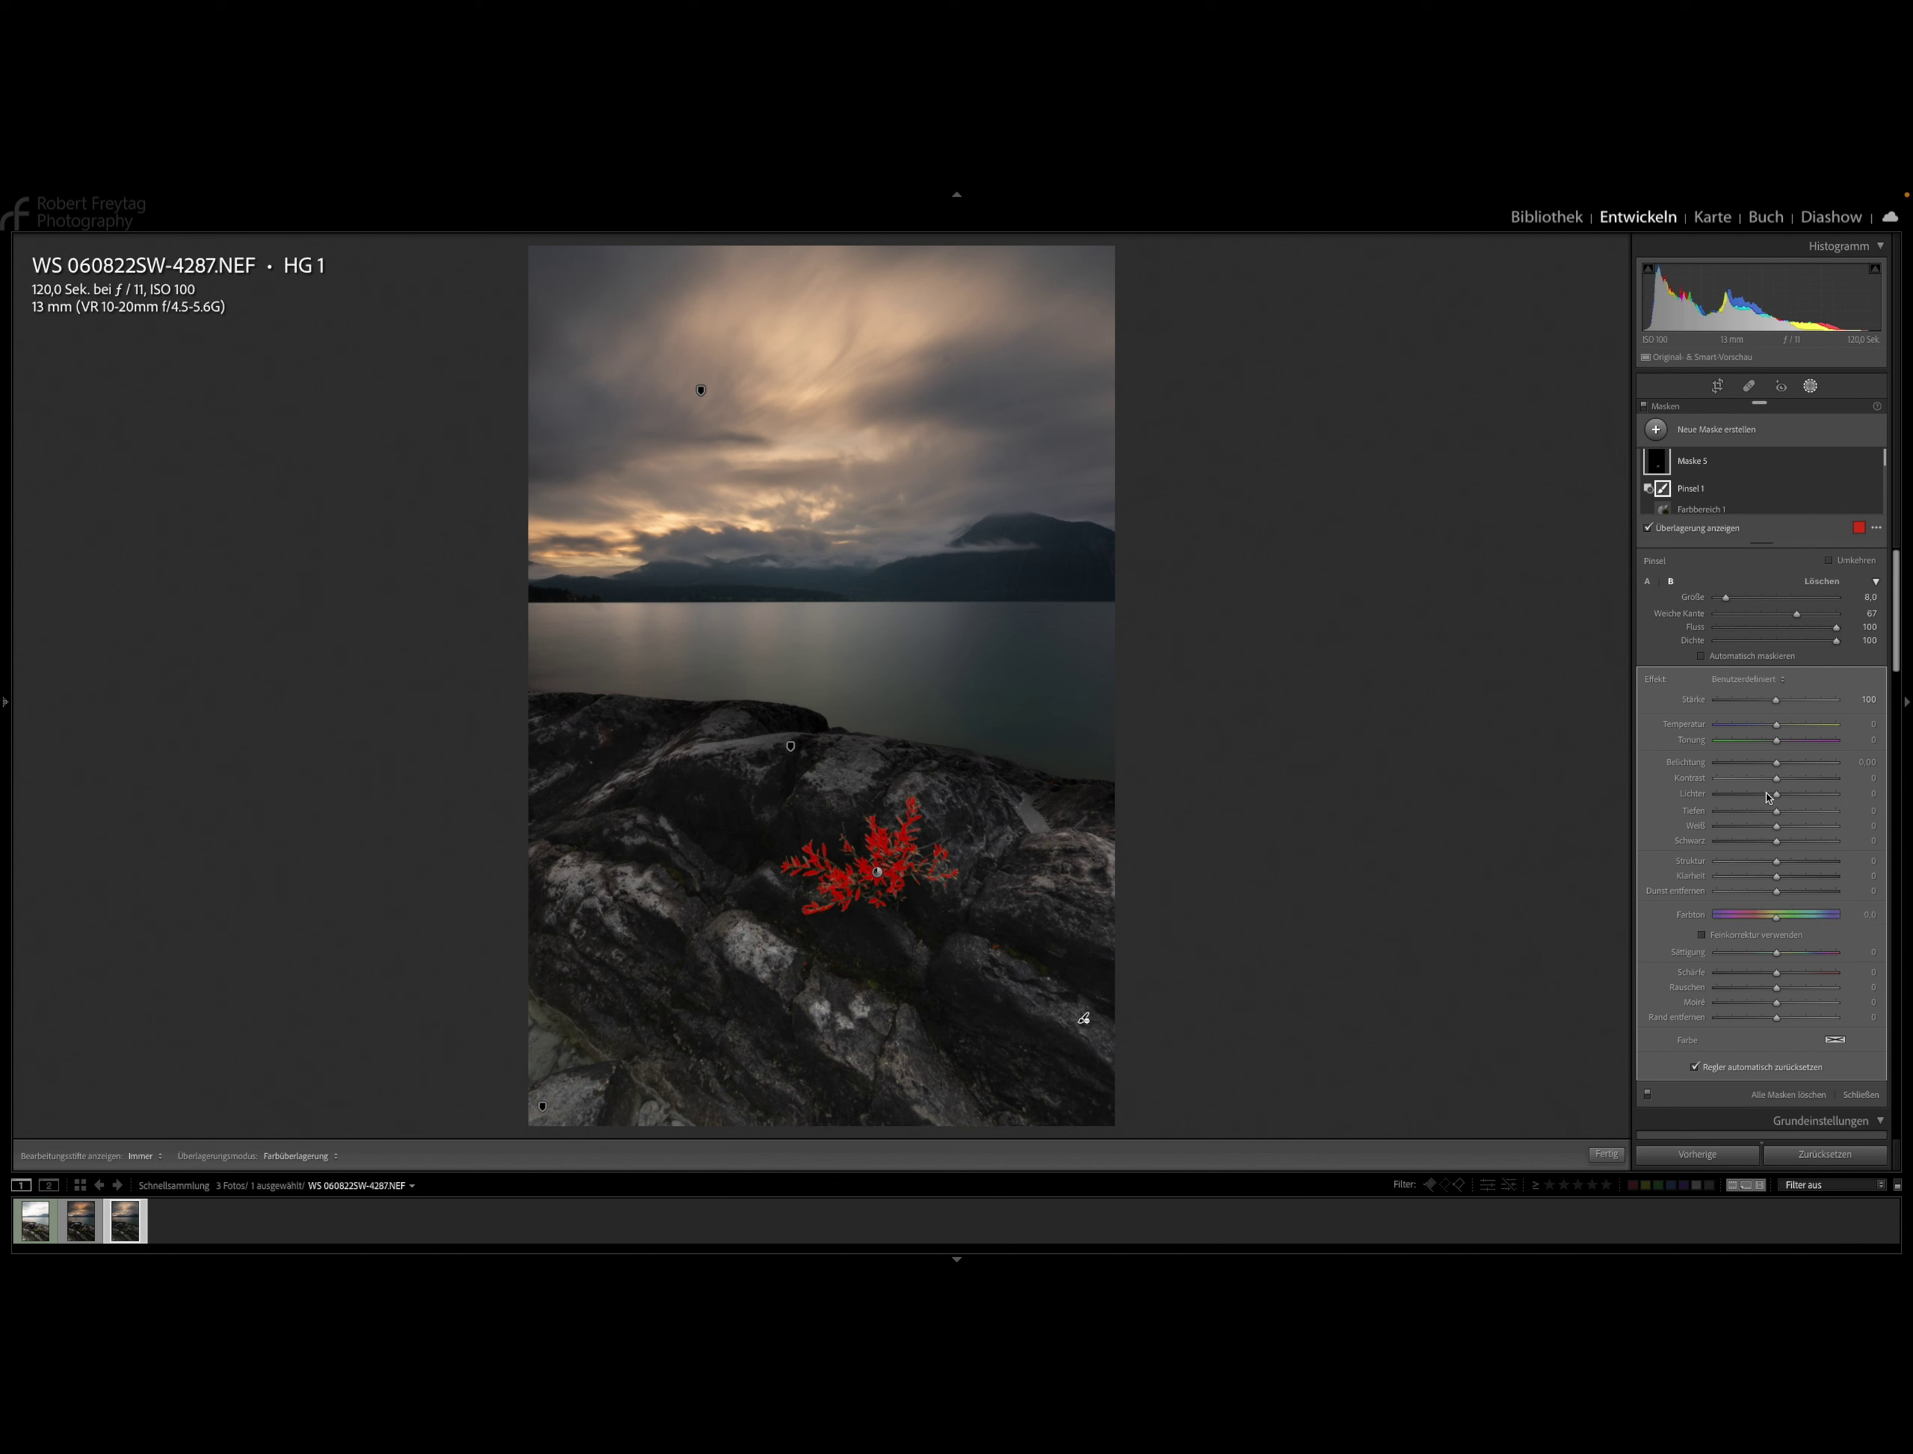
Give the plant Saturation 47, Exposure 0.55 and Highlights 18.
{"action": "key", "text": "o"}
{"action": "mouse_move", "coordinate": [1780, 955]}
{"action": "left_mouse_down"}
{"action": "mouse_move", "coordinate": [1822, 959]}
{"action": "mouse_move", "coordinate": [1804, 963]}
{"action": "left_mouse_up"}
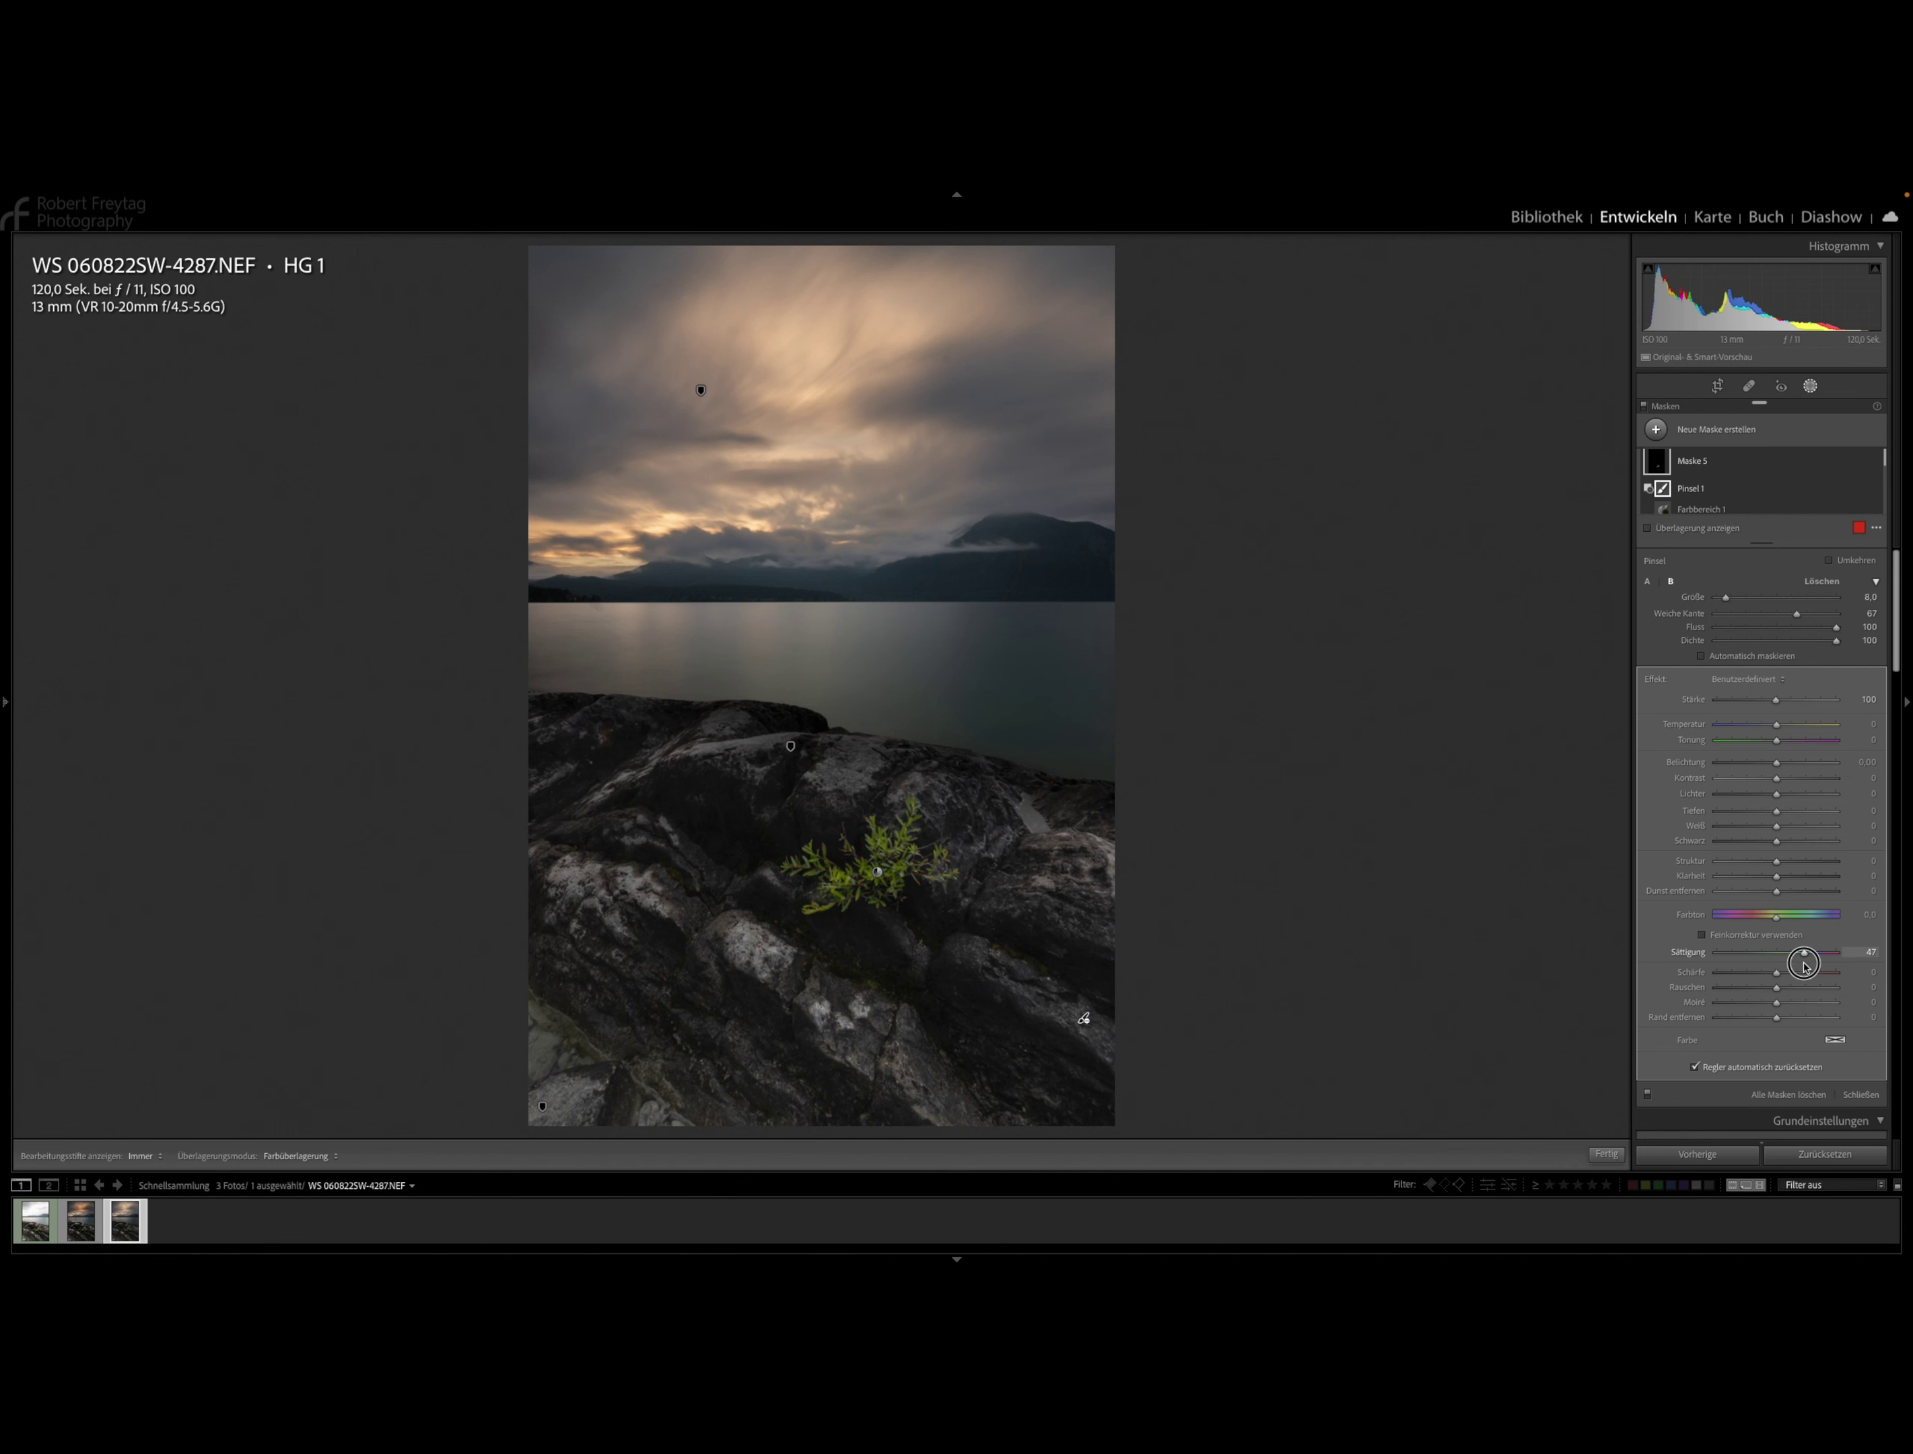
{"action": "left_click_drag", "start_coordinate": [1776, 762], "coordinate": [1783, 764]}
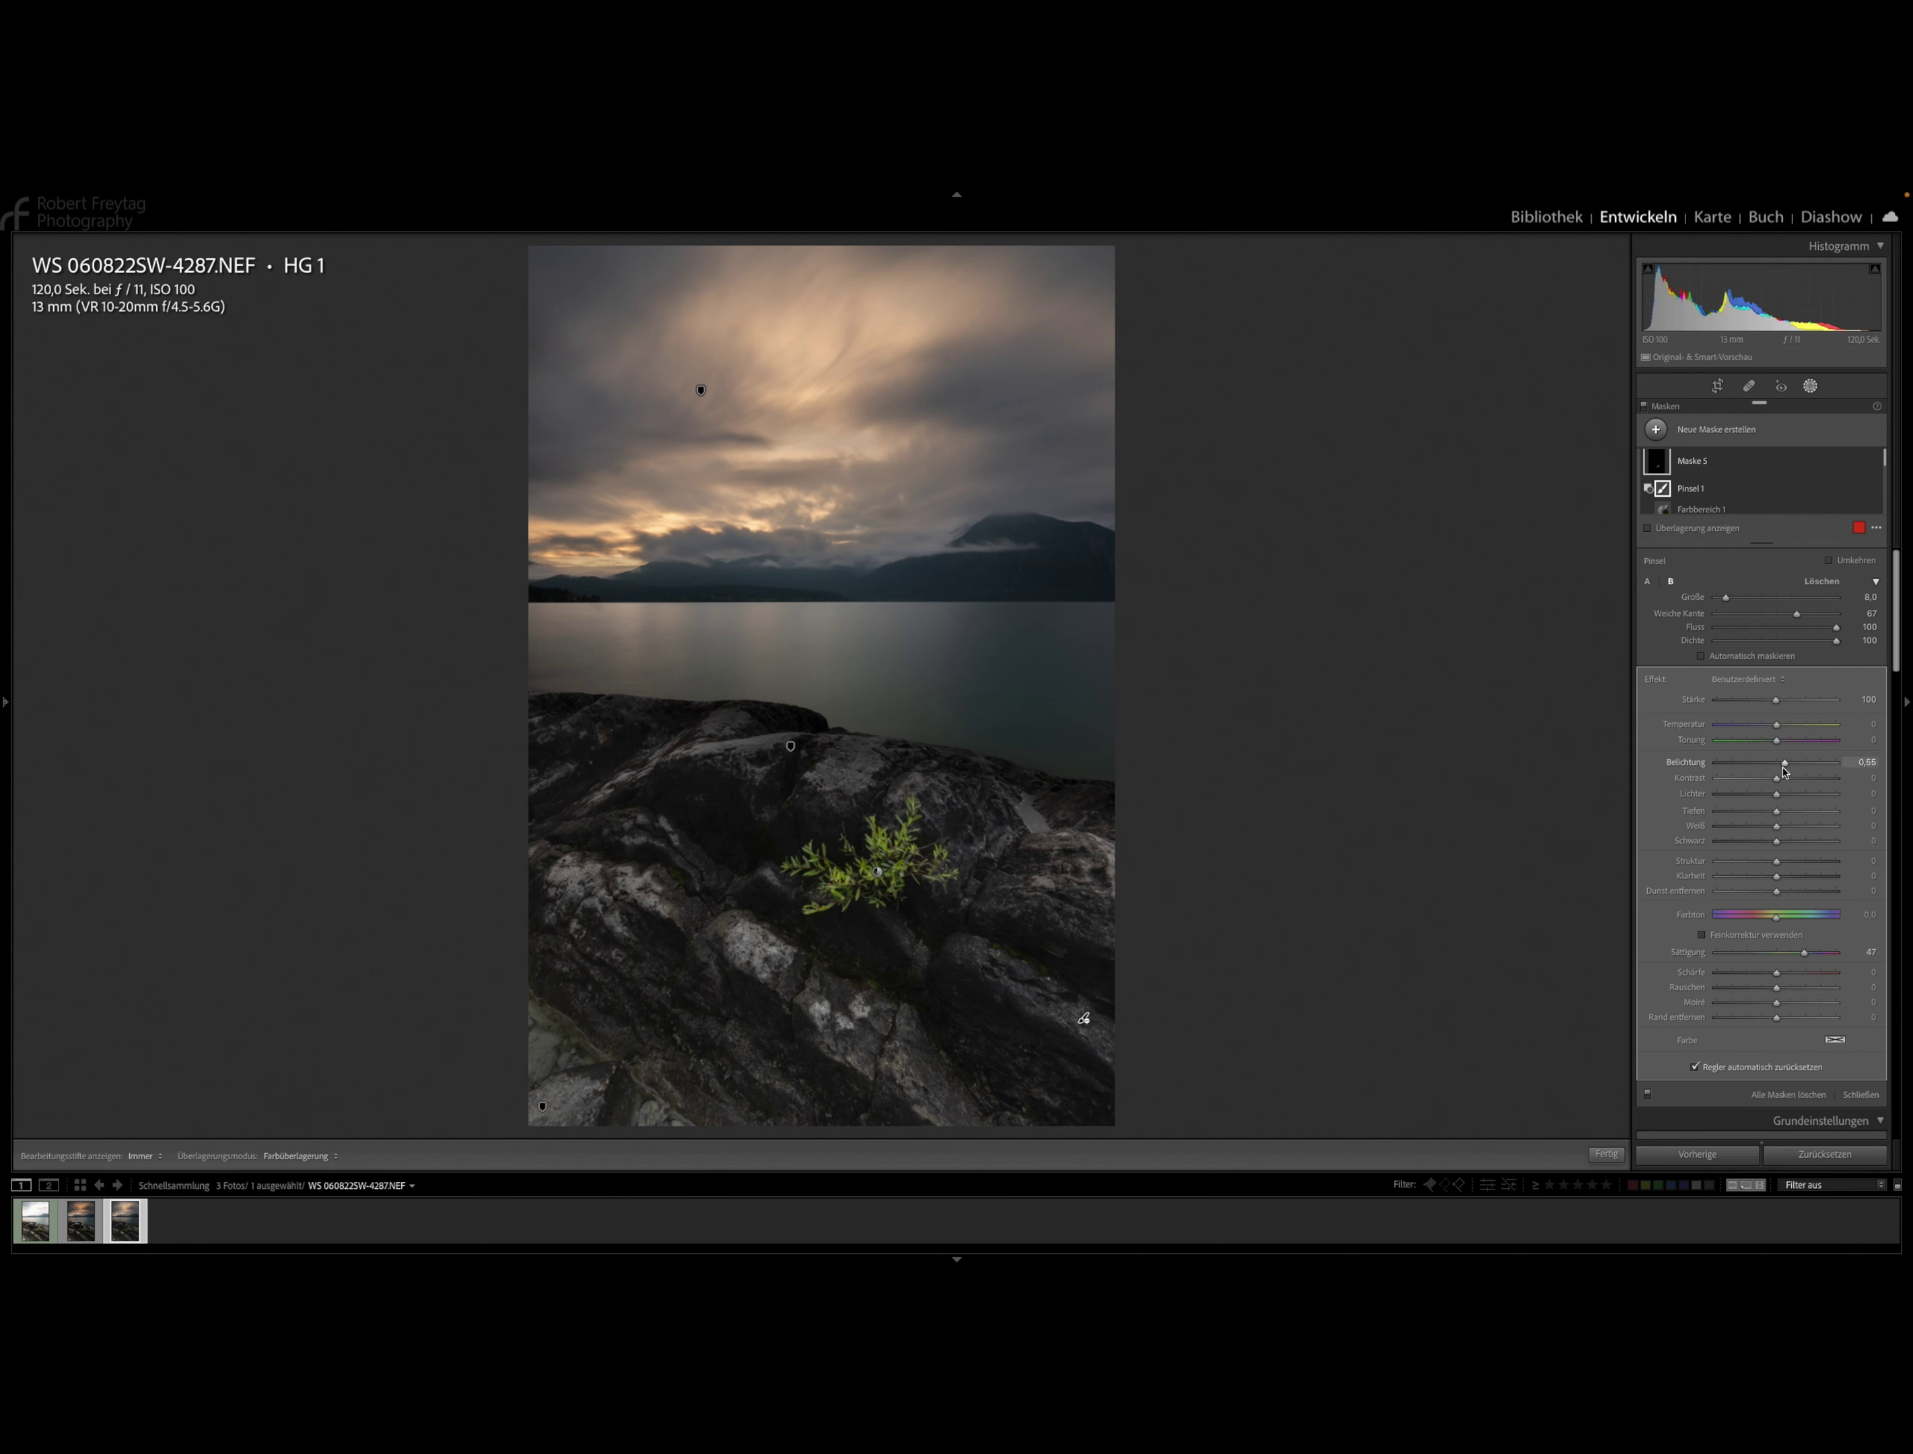
{"action": "left_click_drag", "start_coordinate": [1778, 794], "coordinate": [1785, 805]}
Toggle Maske 5's visibility to compare the plant adjustment, leave it on, and close masking.
{"action": "left_click", "coordinate": [1648, 528]}
{"action": "left_click", "coordinate": [1657, 482]}
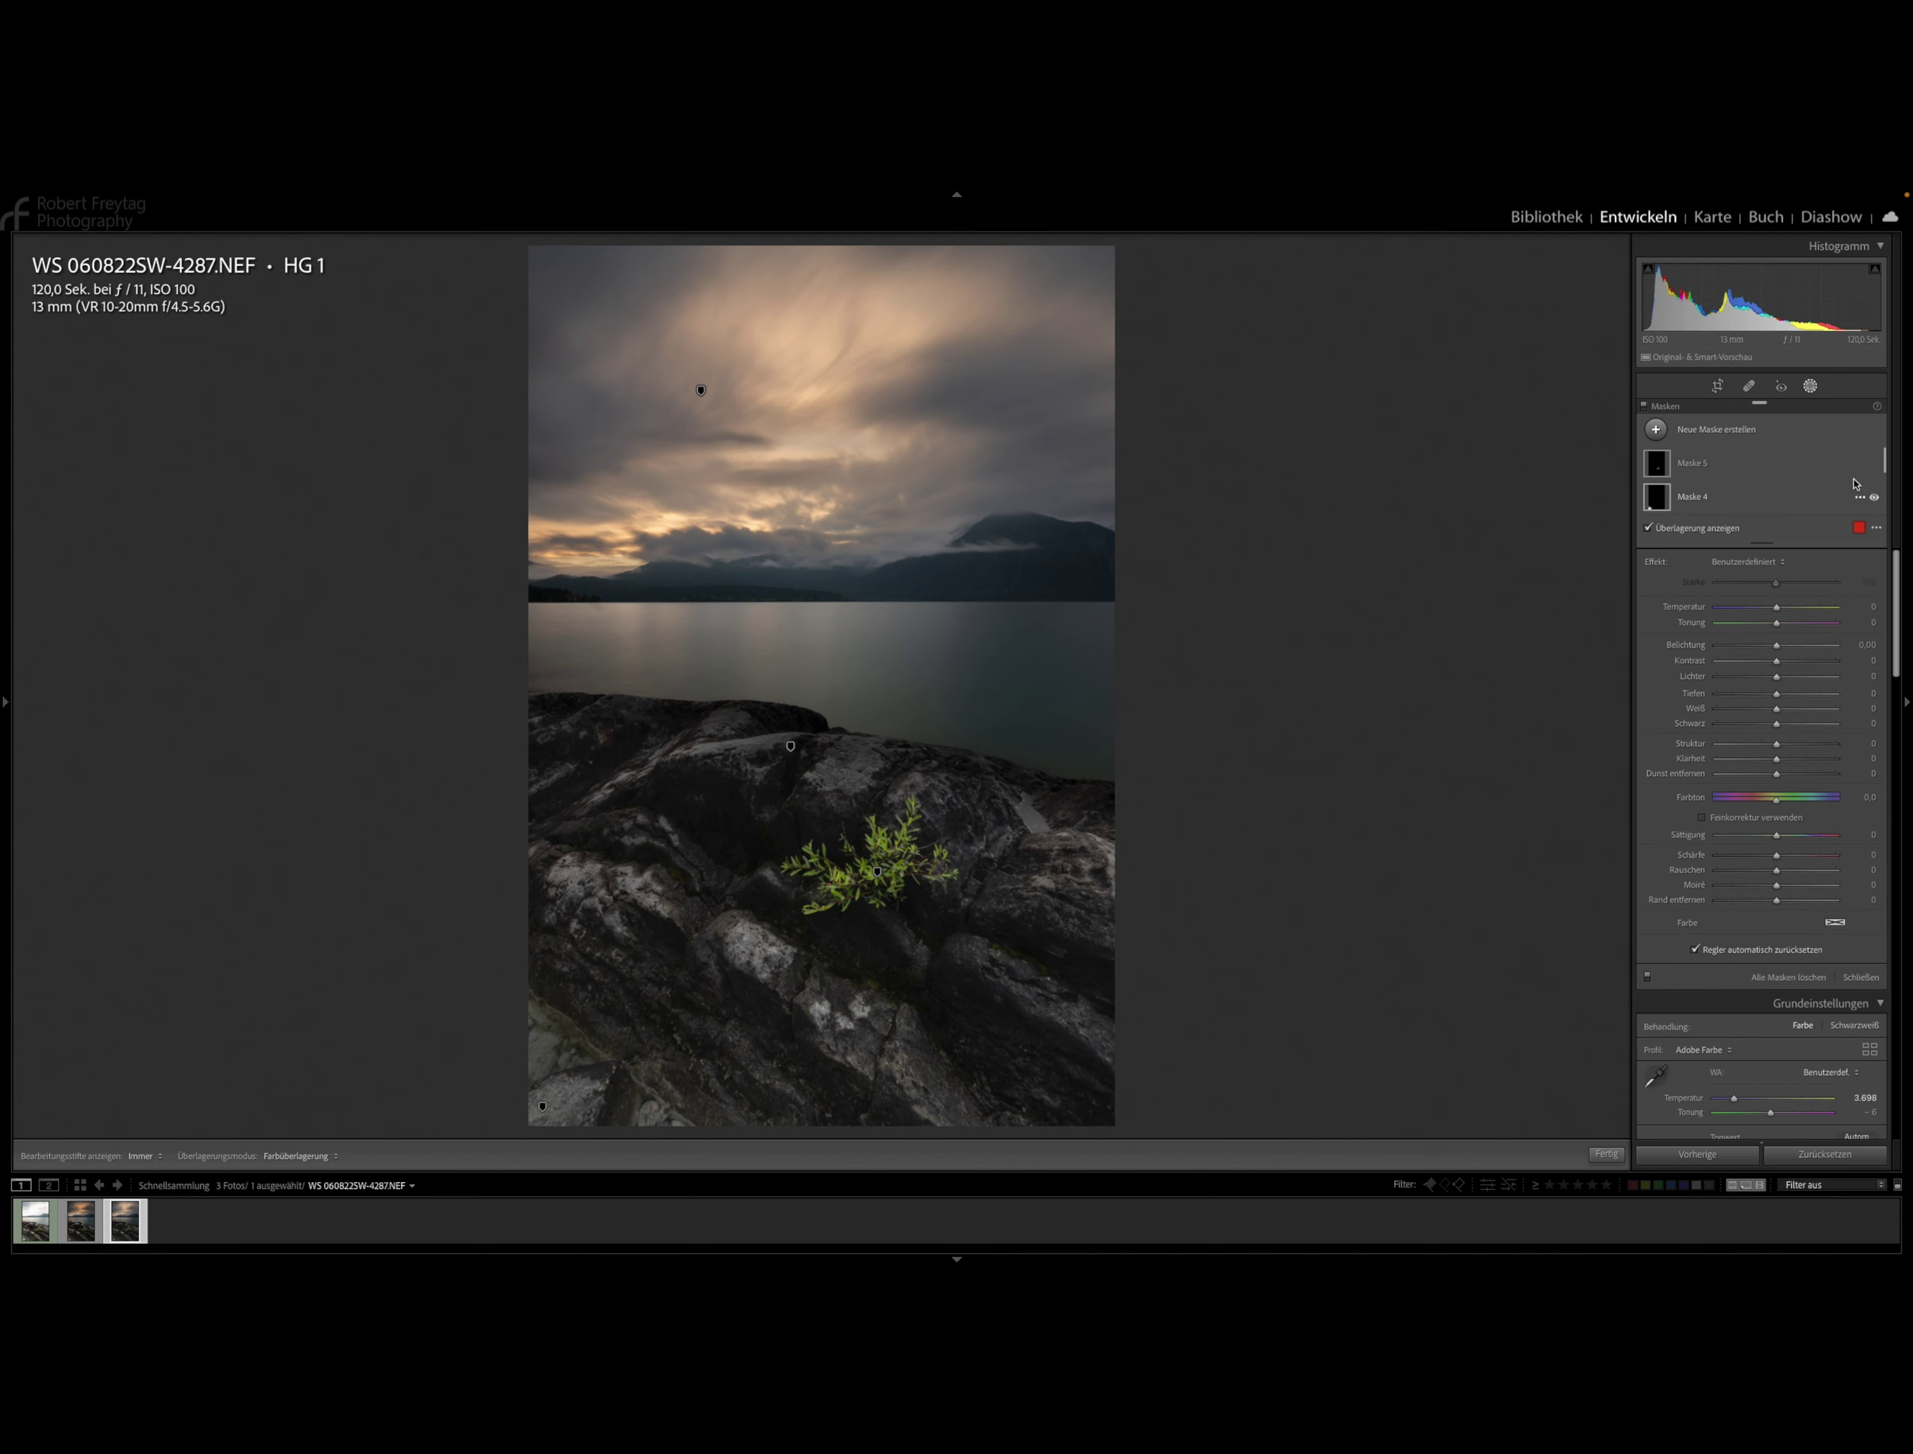
{"action": "left_click", "coordinate": [1876, 464]}
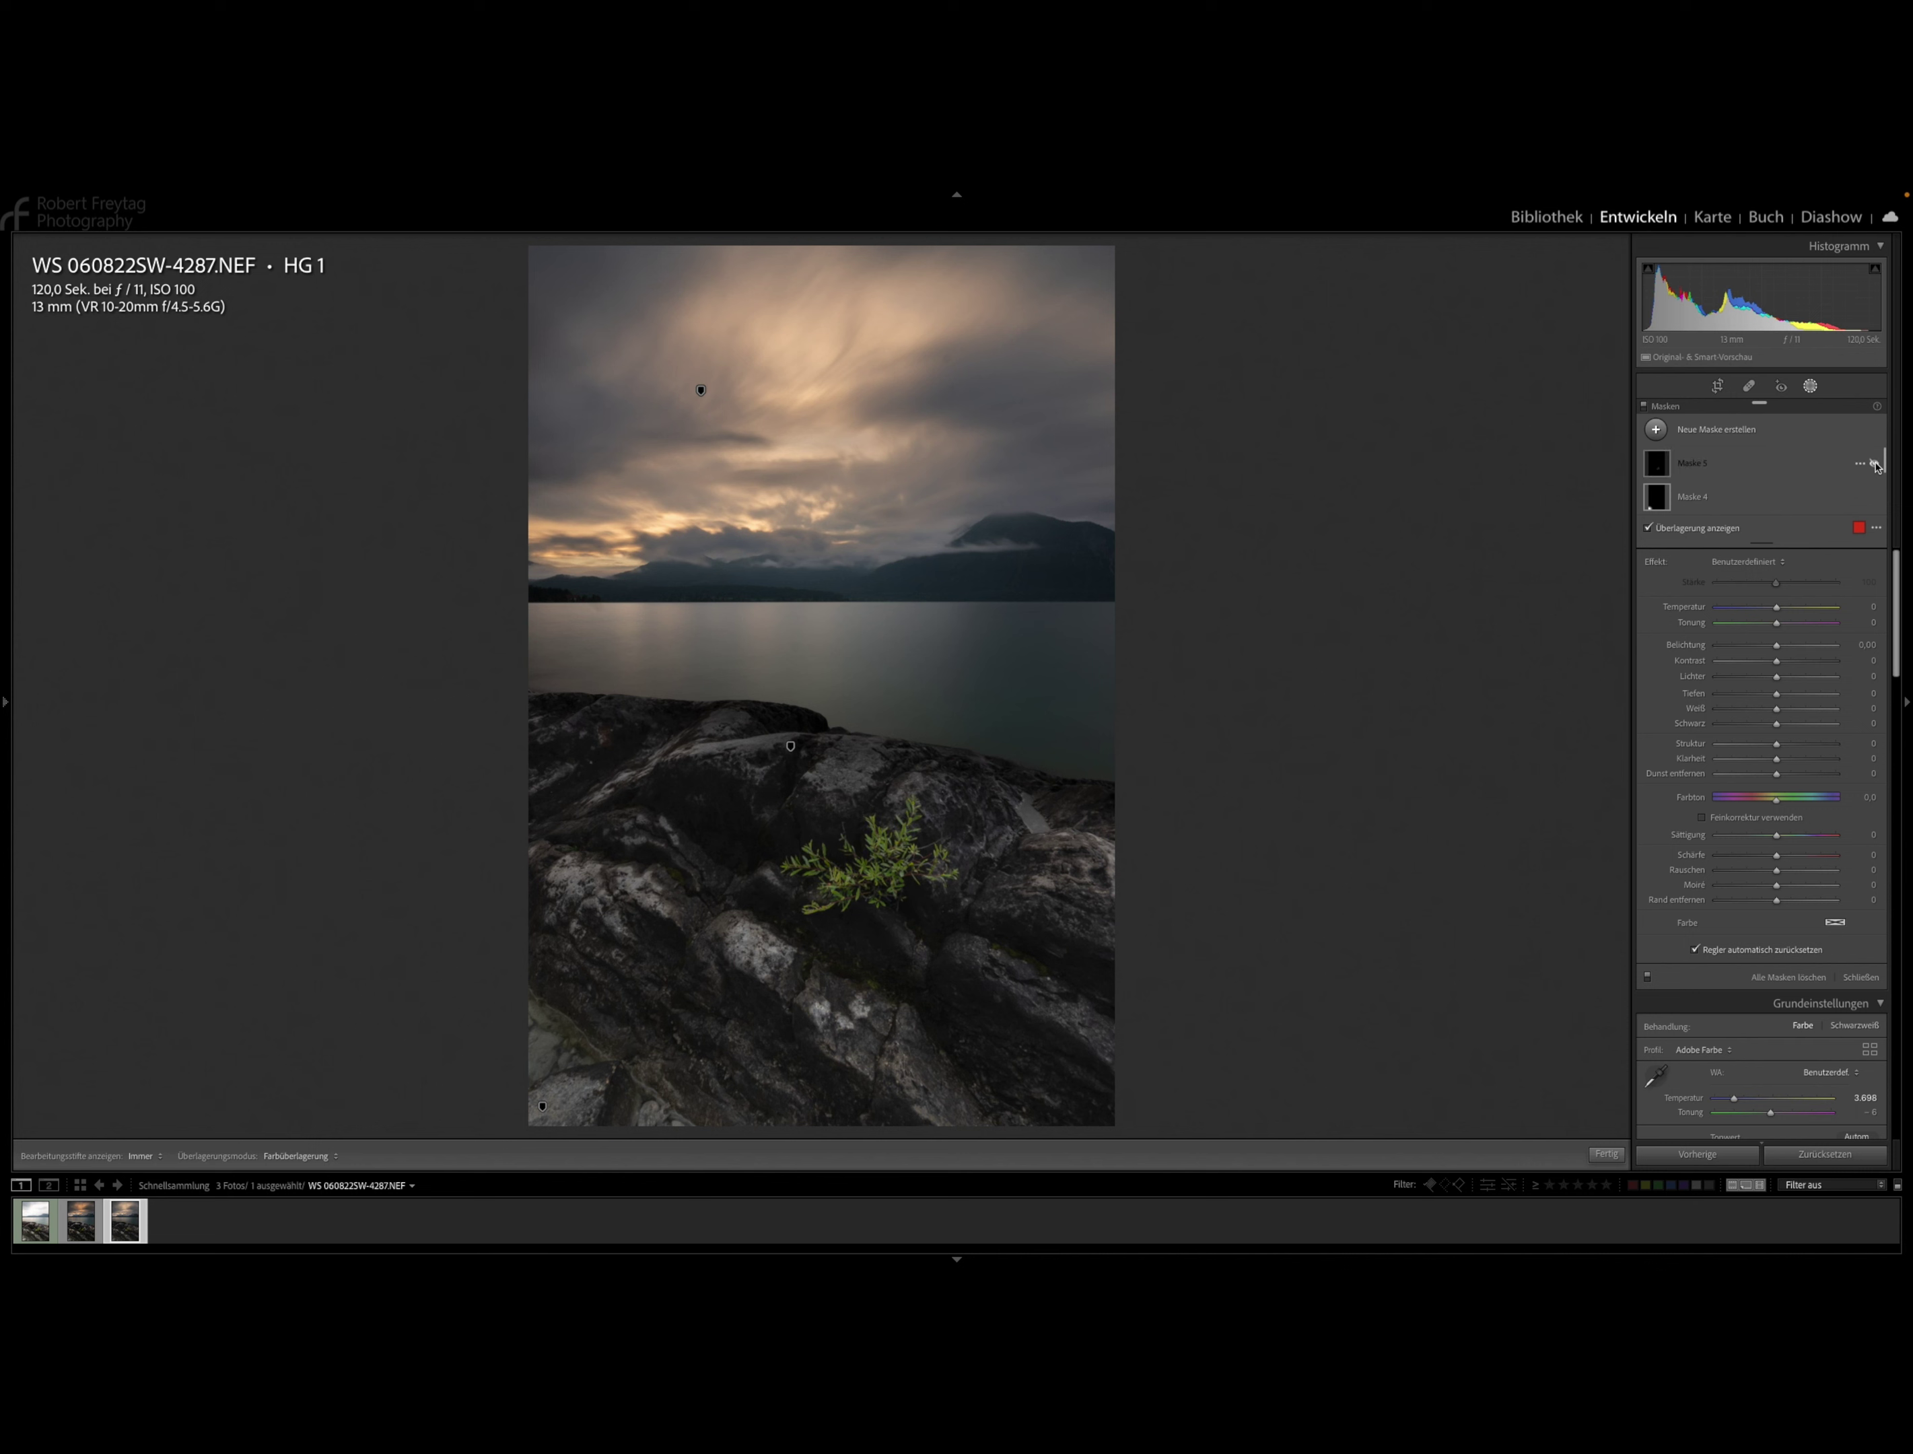
{"action": "left_click", "coordinate": [1876, 463]}
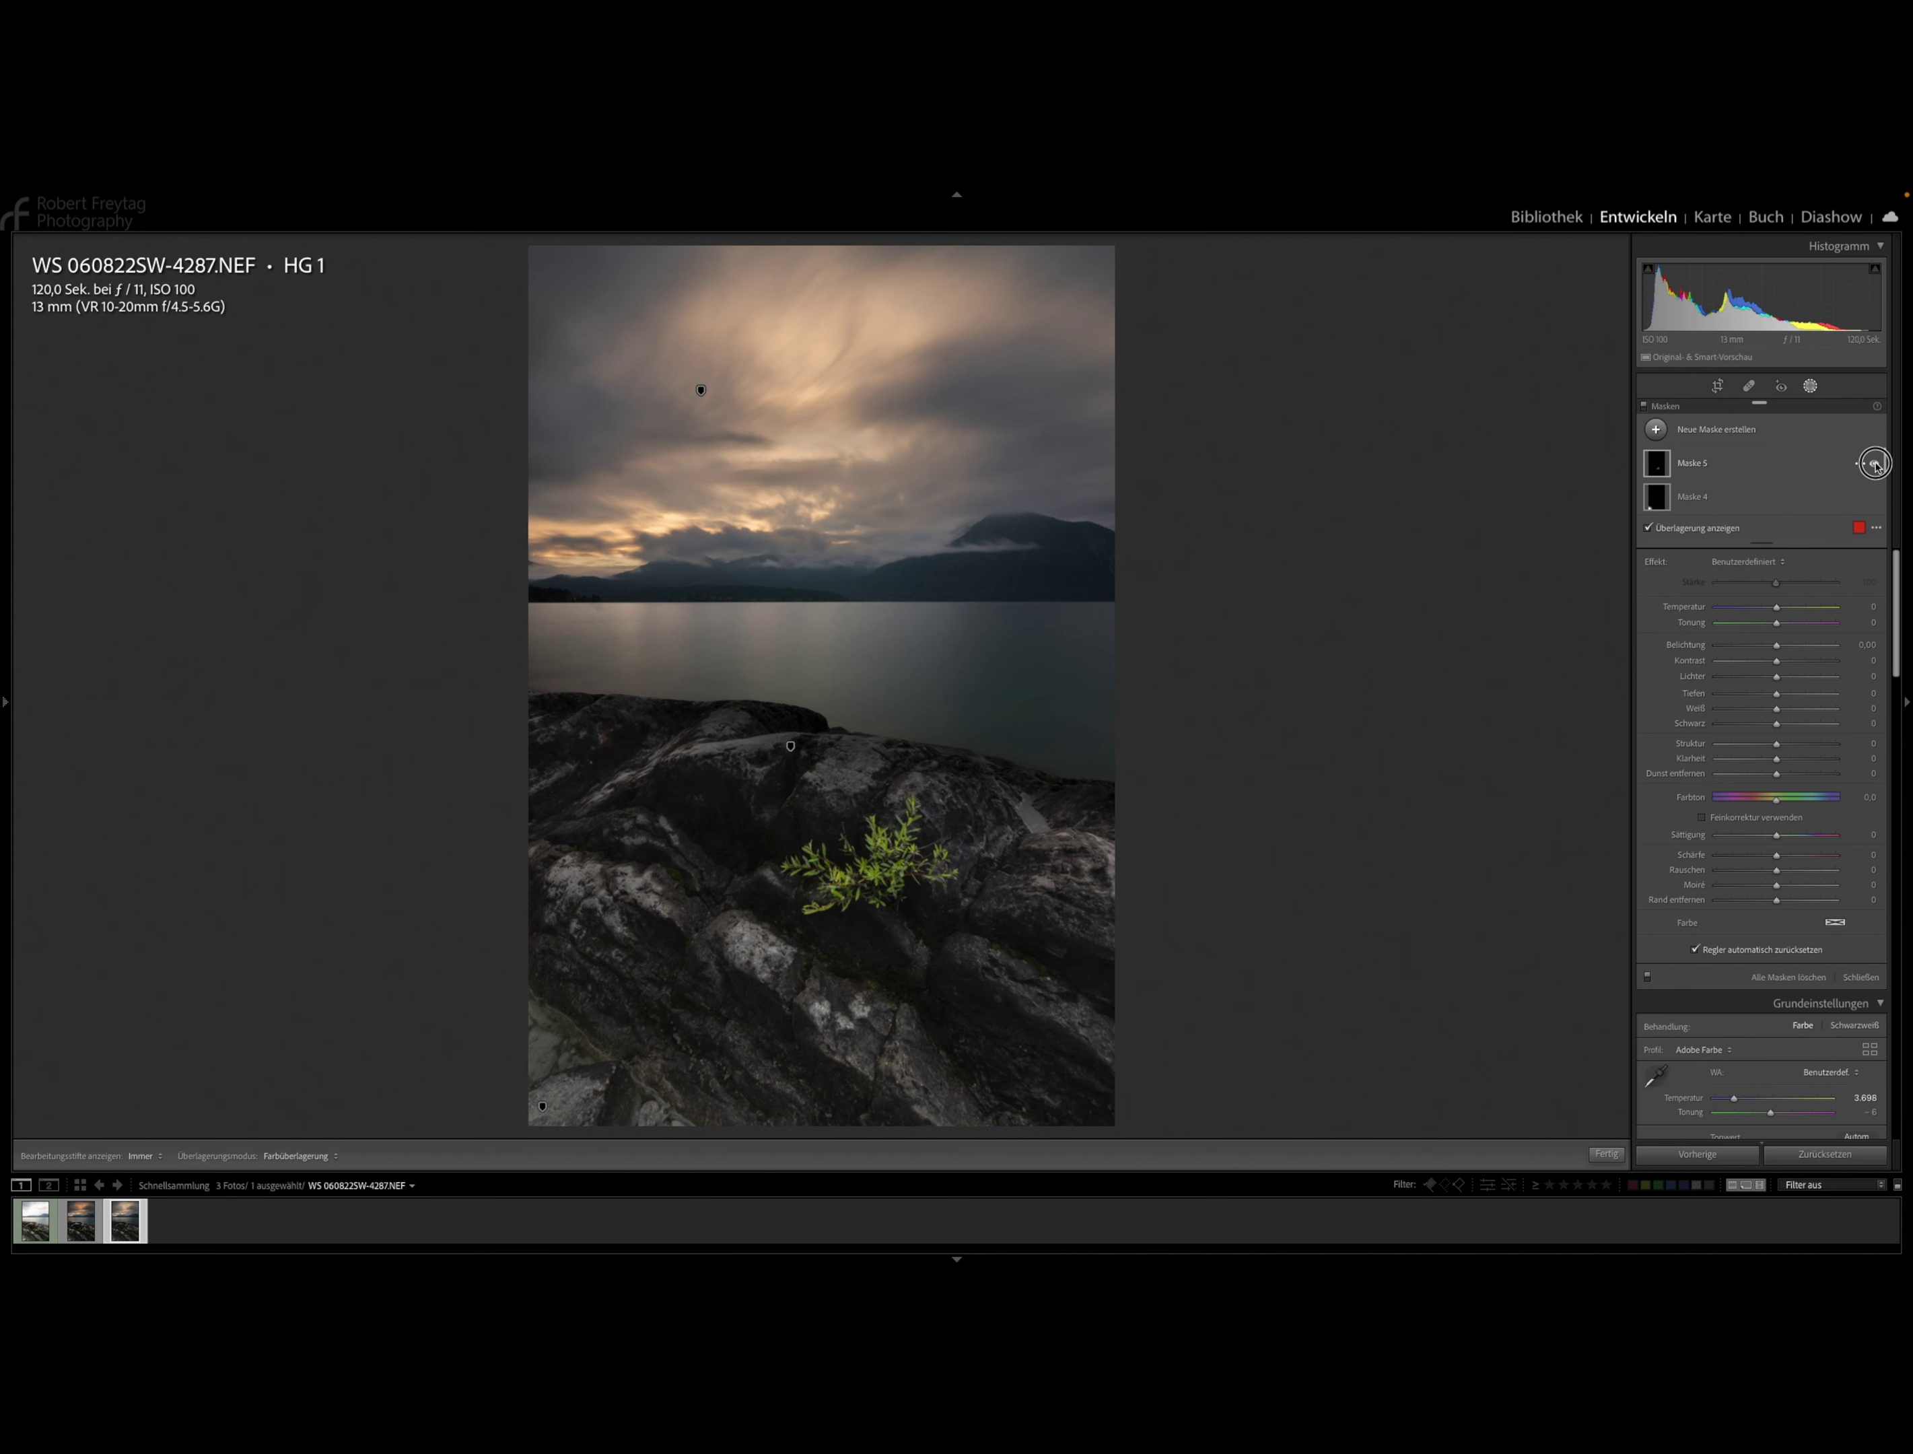
{"action": "left_click", "coordinate": [1875, 464]}
{"action": "left_click", "coordinate": [1607, 1154]}
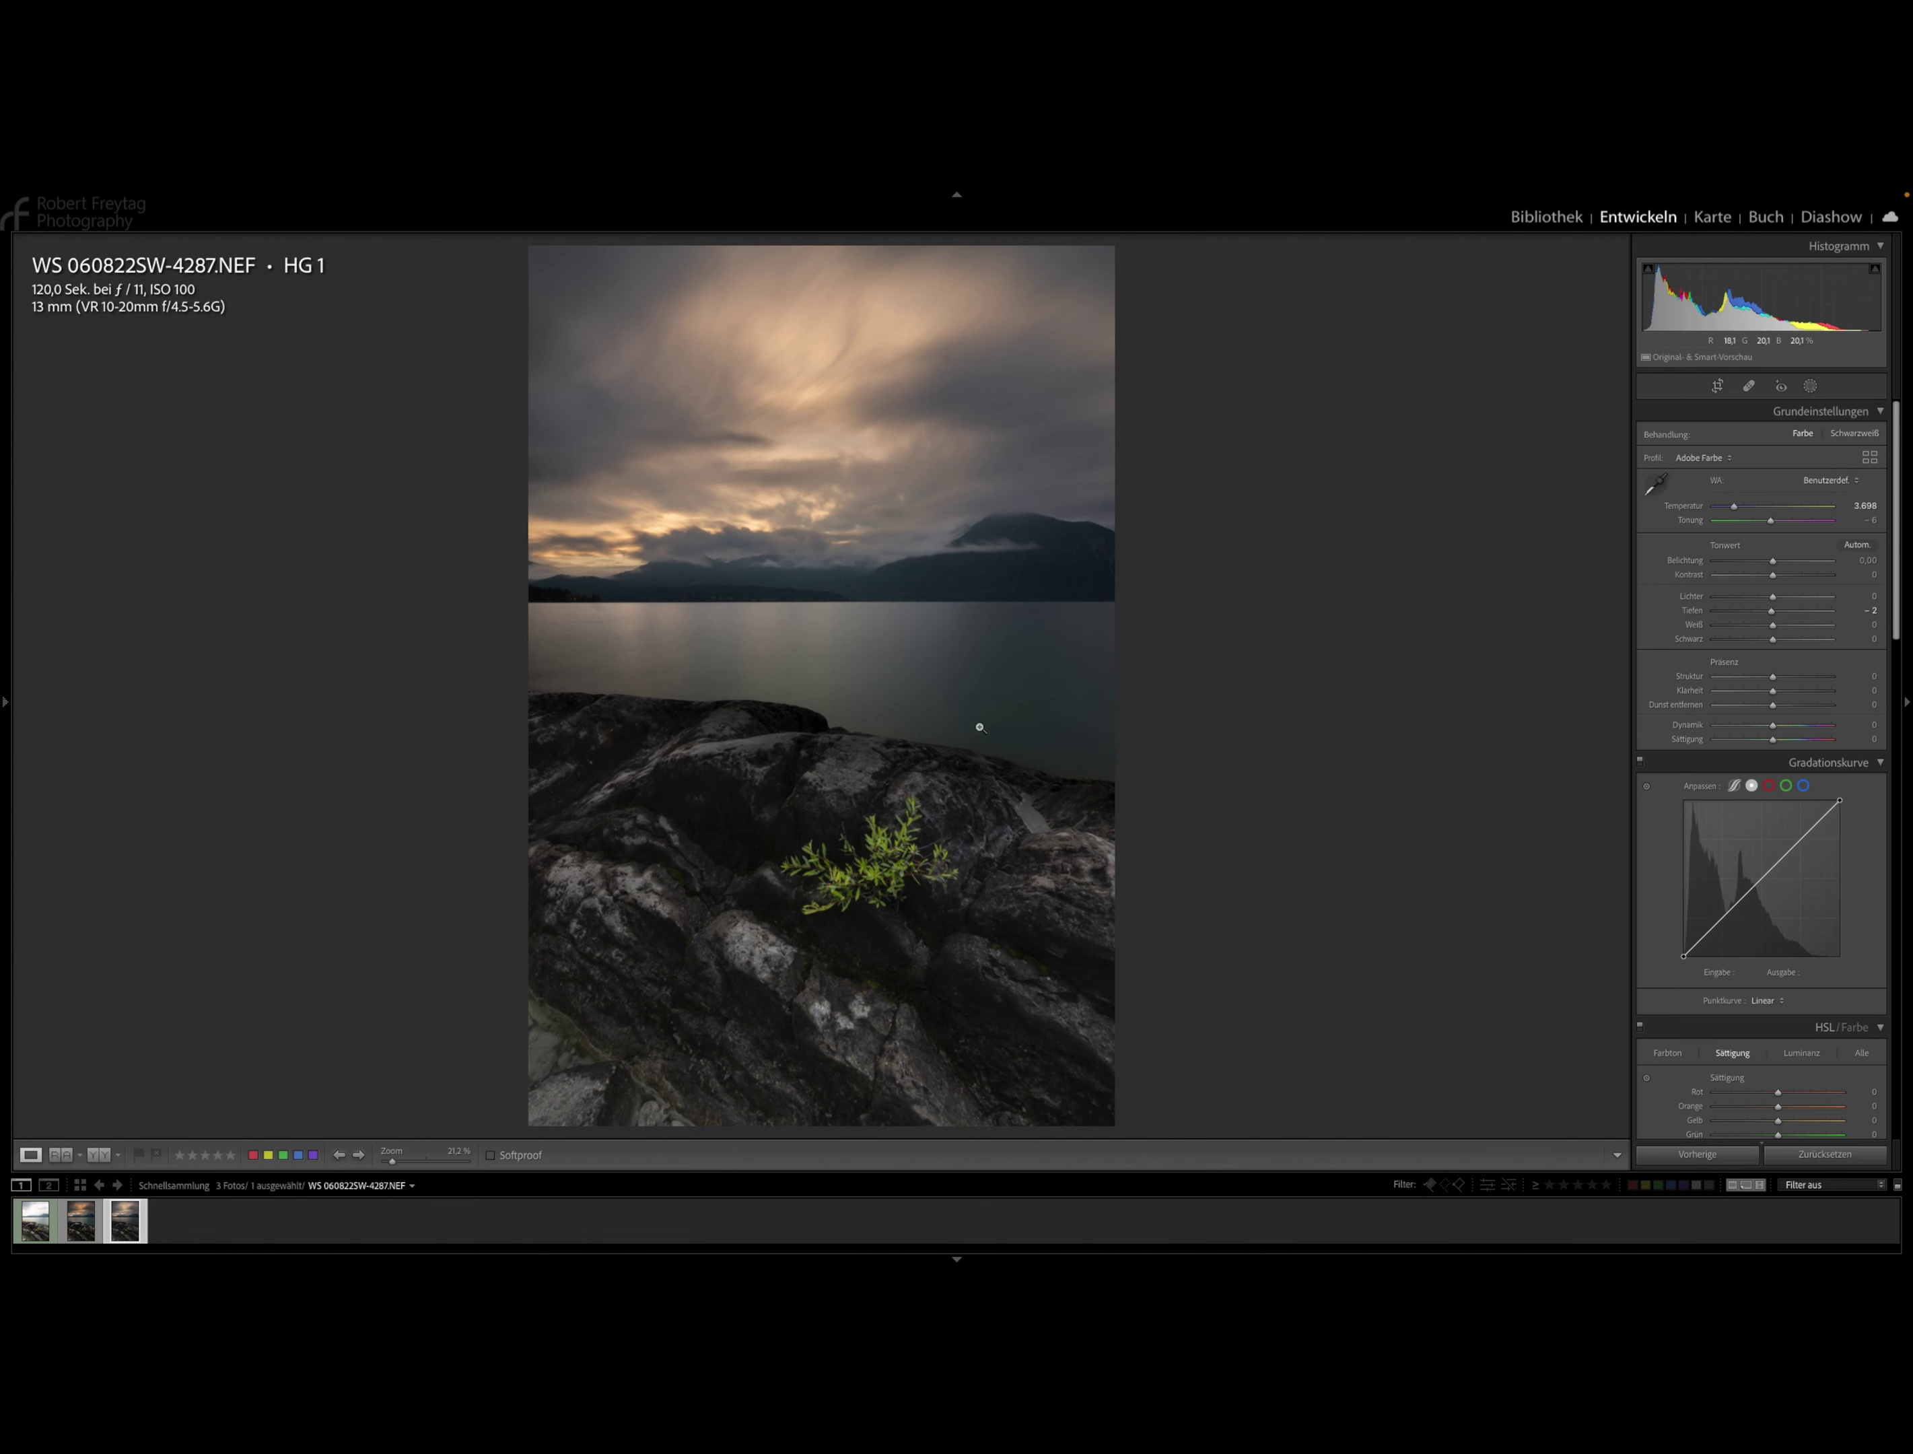
{"action": "key", "text": "y"}
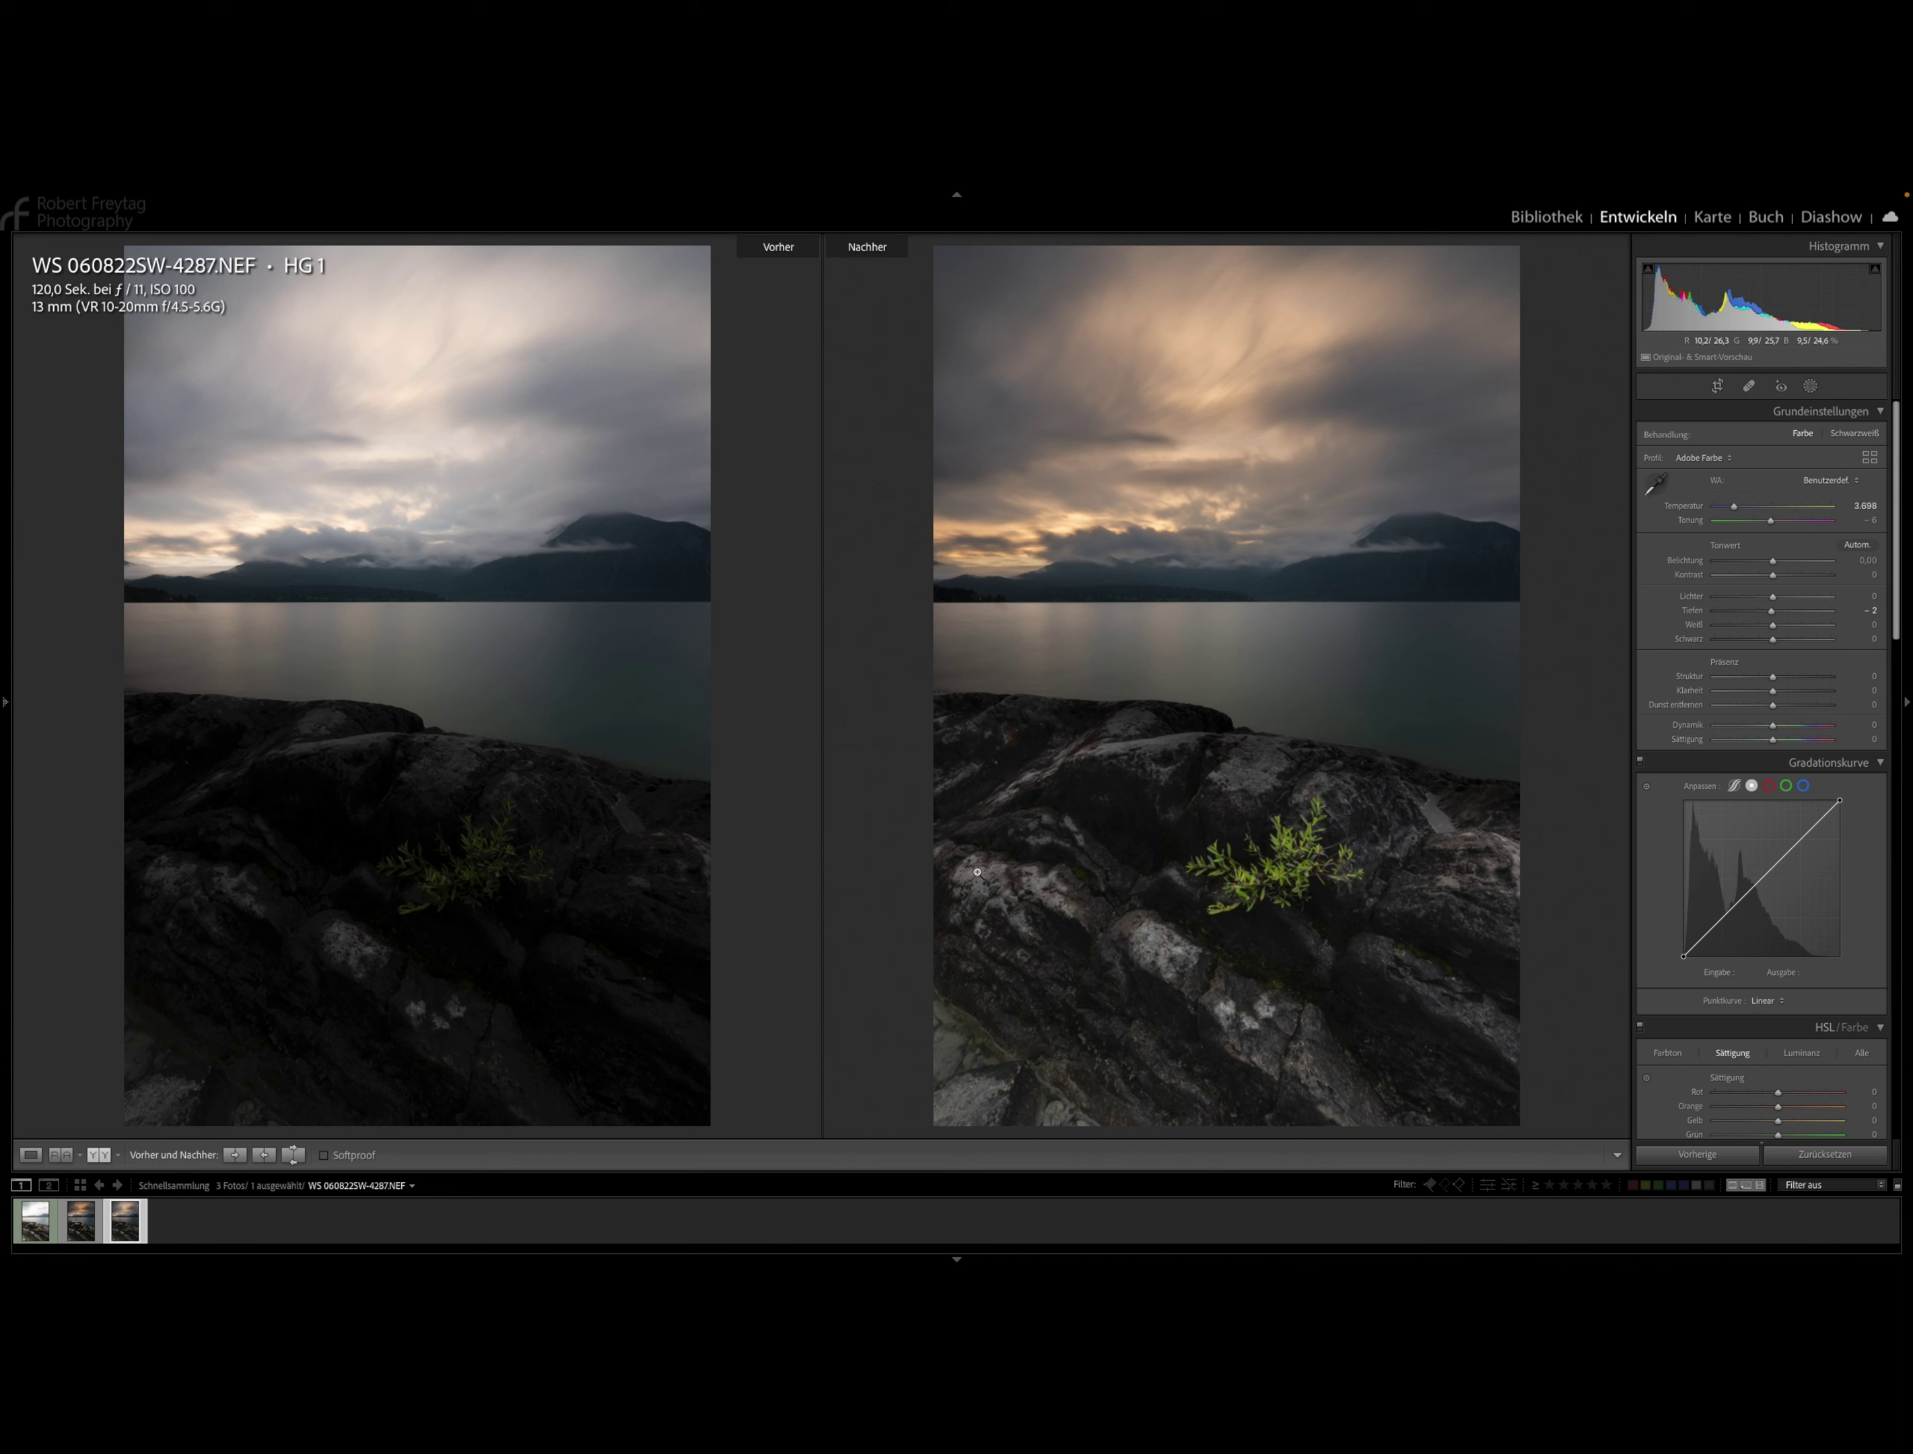
{"action": "key", "text": "y"}
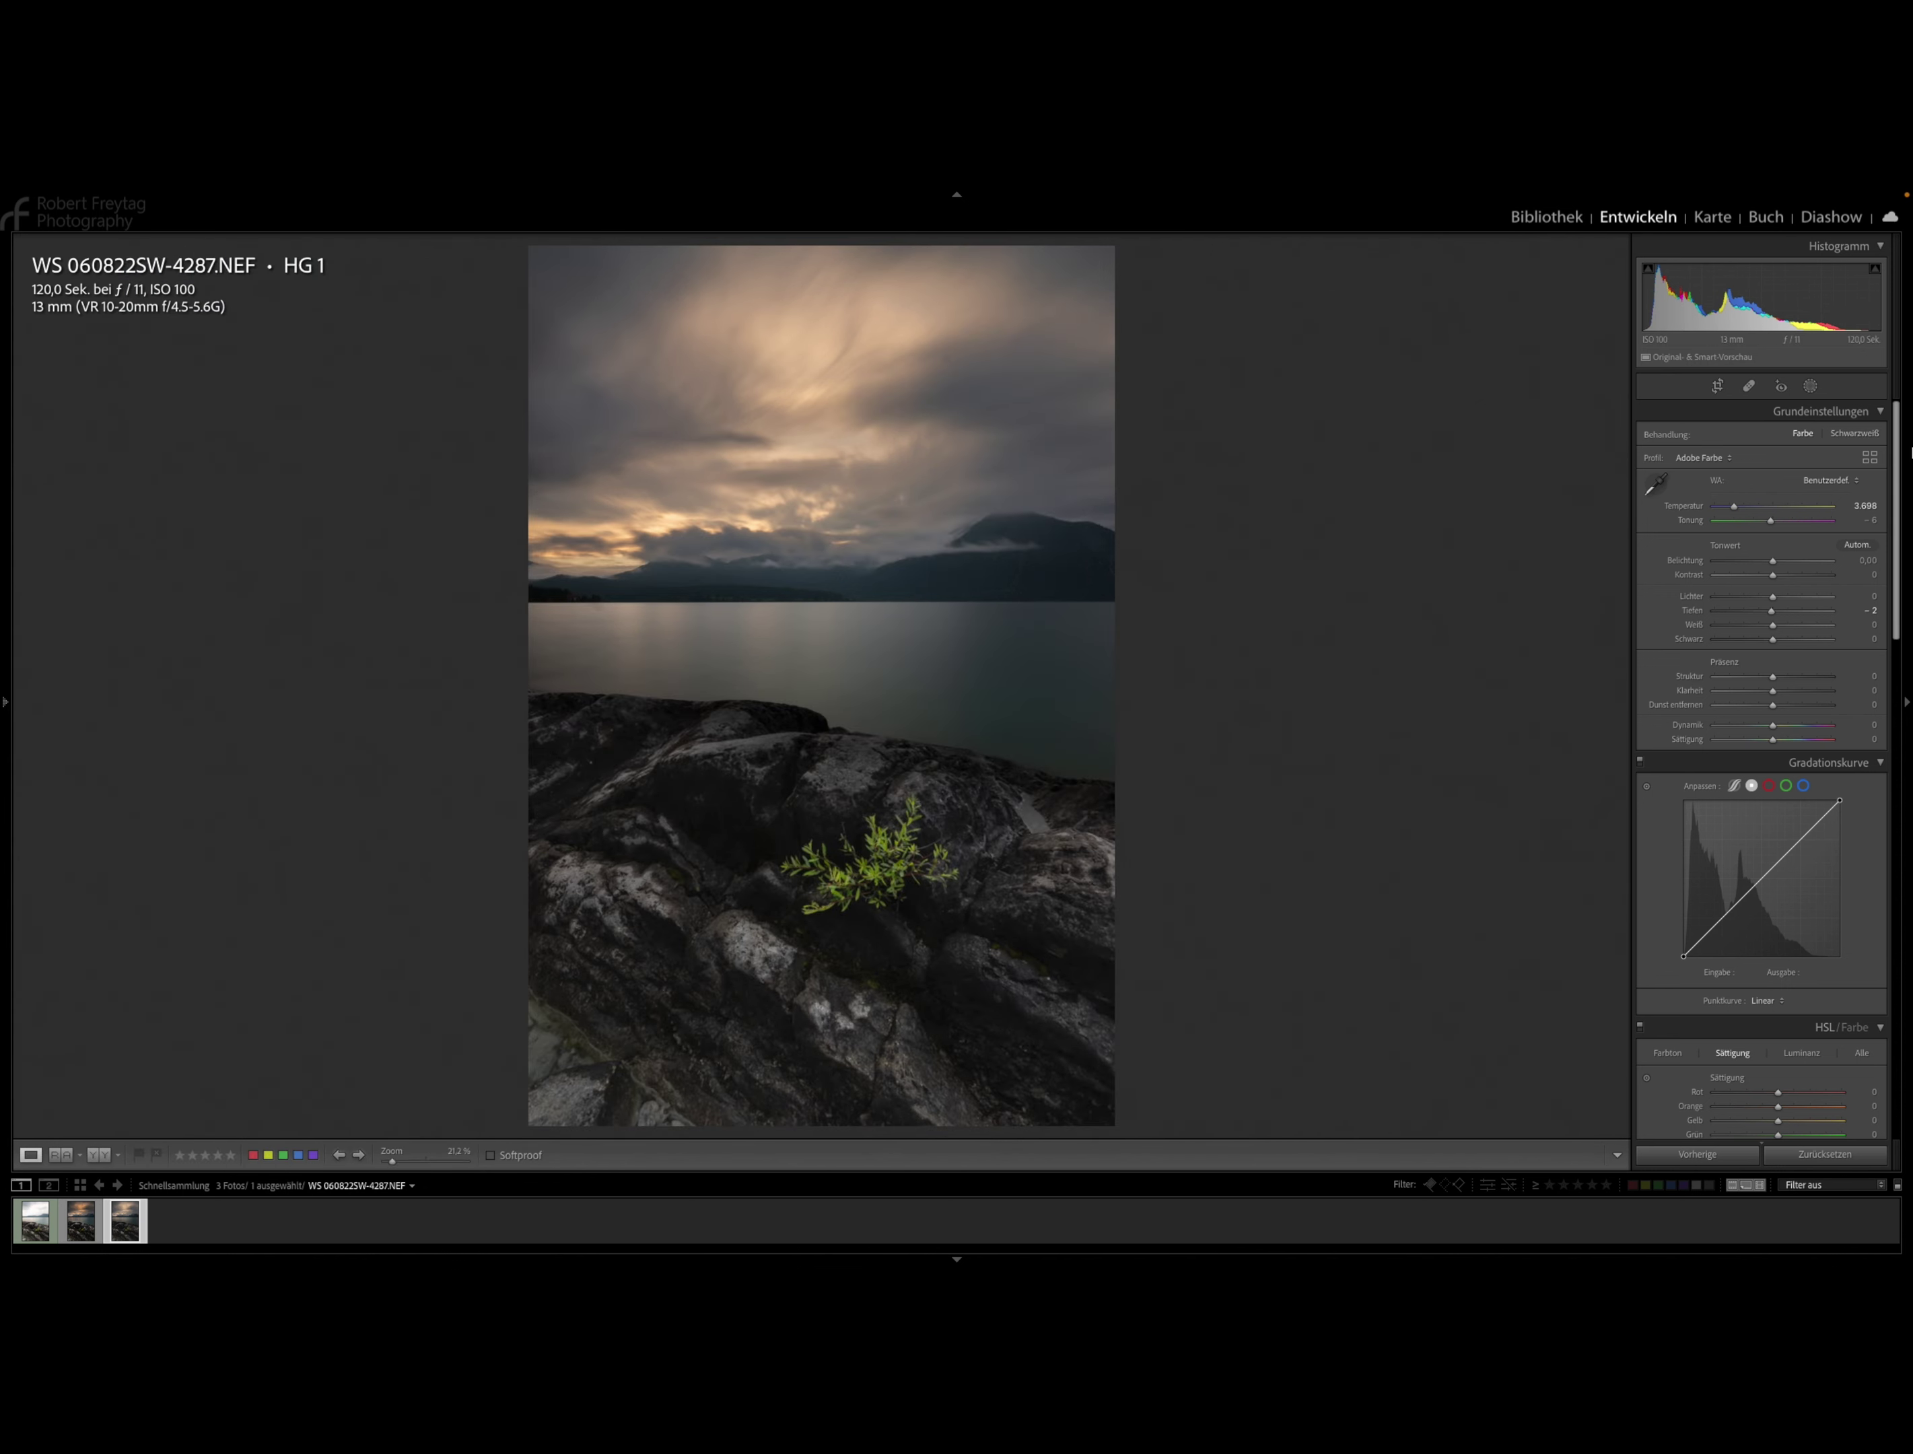
Add a radial gradient mask and position it, tilted along the shoreline, over the lake.
{"action": "left_click", "coordinate": [1809, 386]}
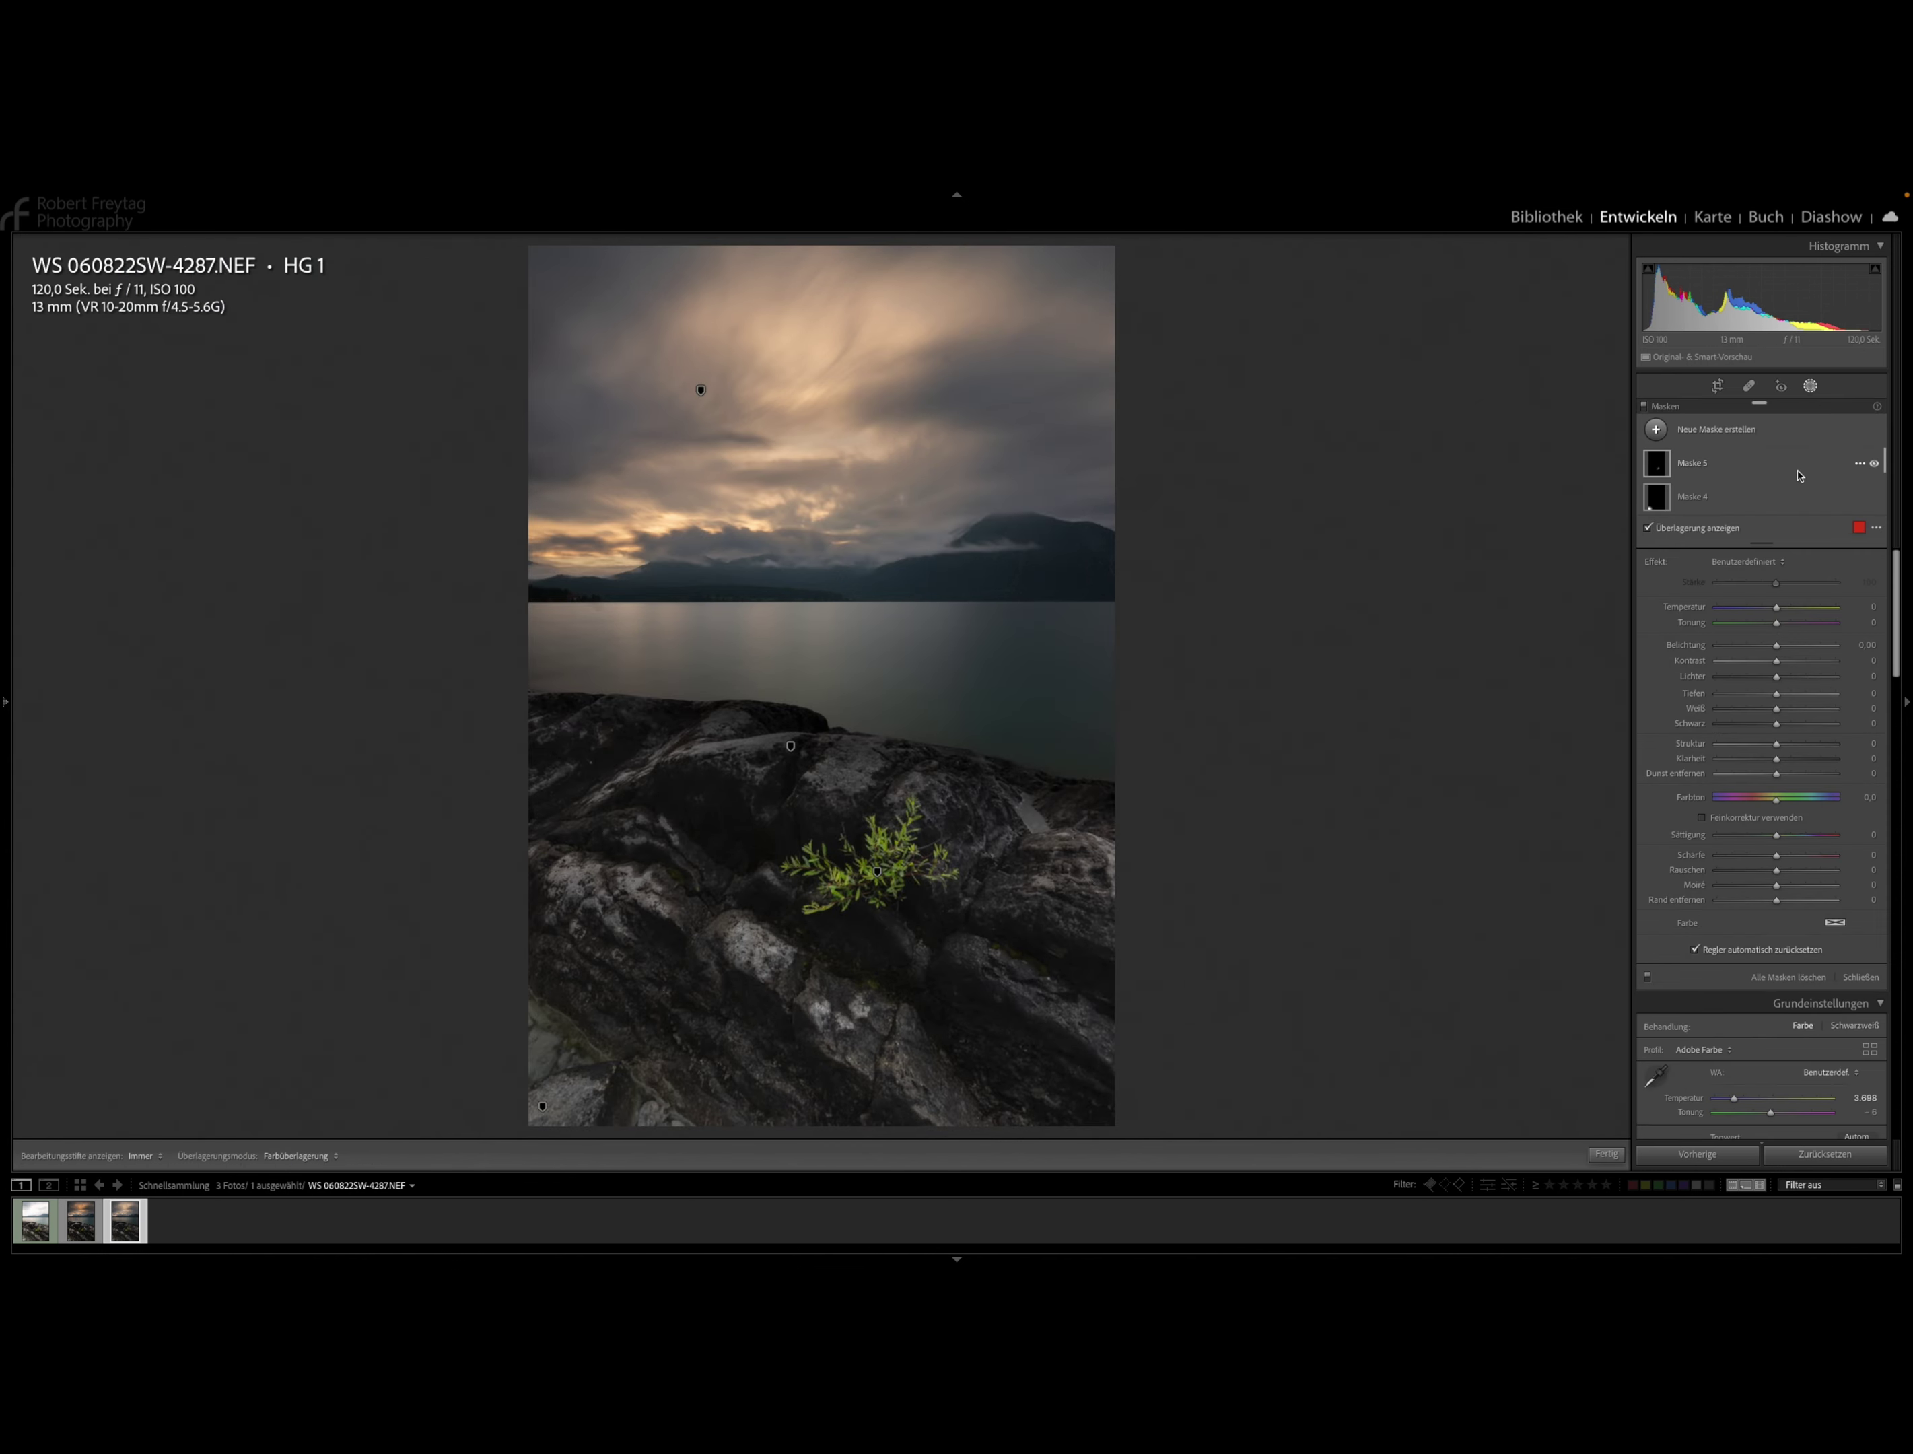
{"action": "left_click", "coordinate": [1736, 433]}
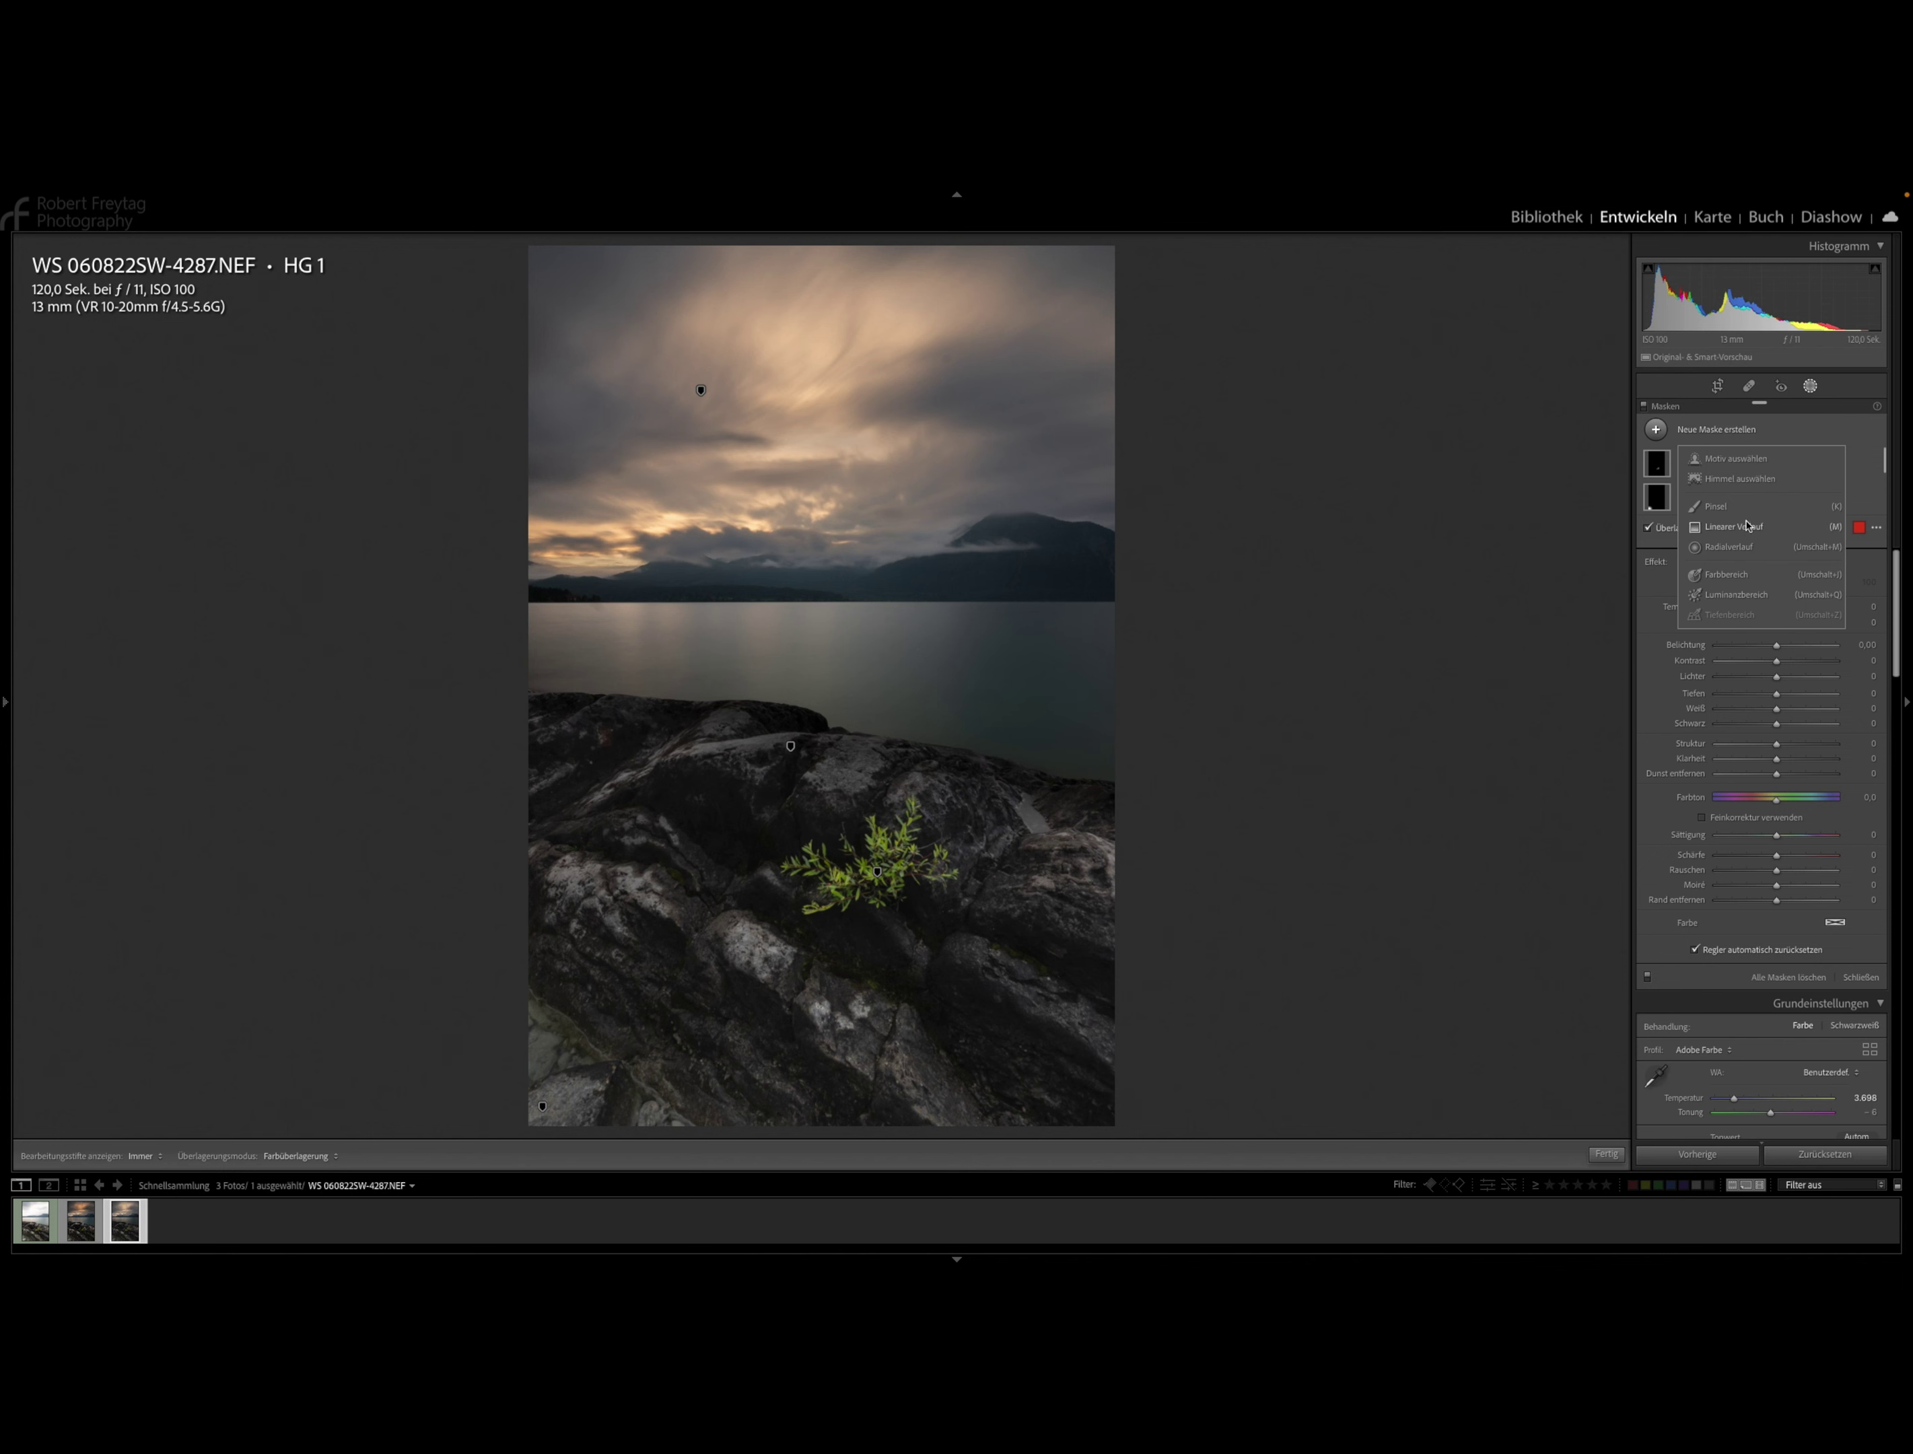
{"action": "left_click", "coordinate": [1742, 548]}
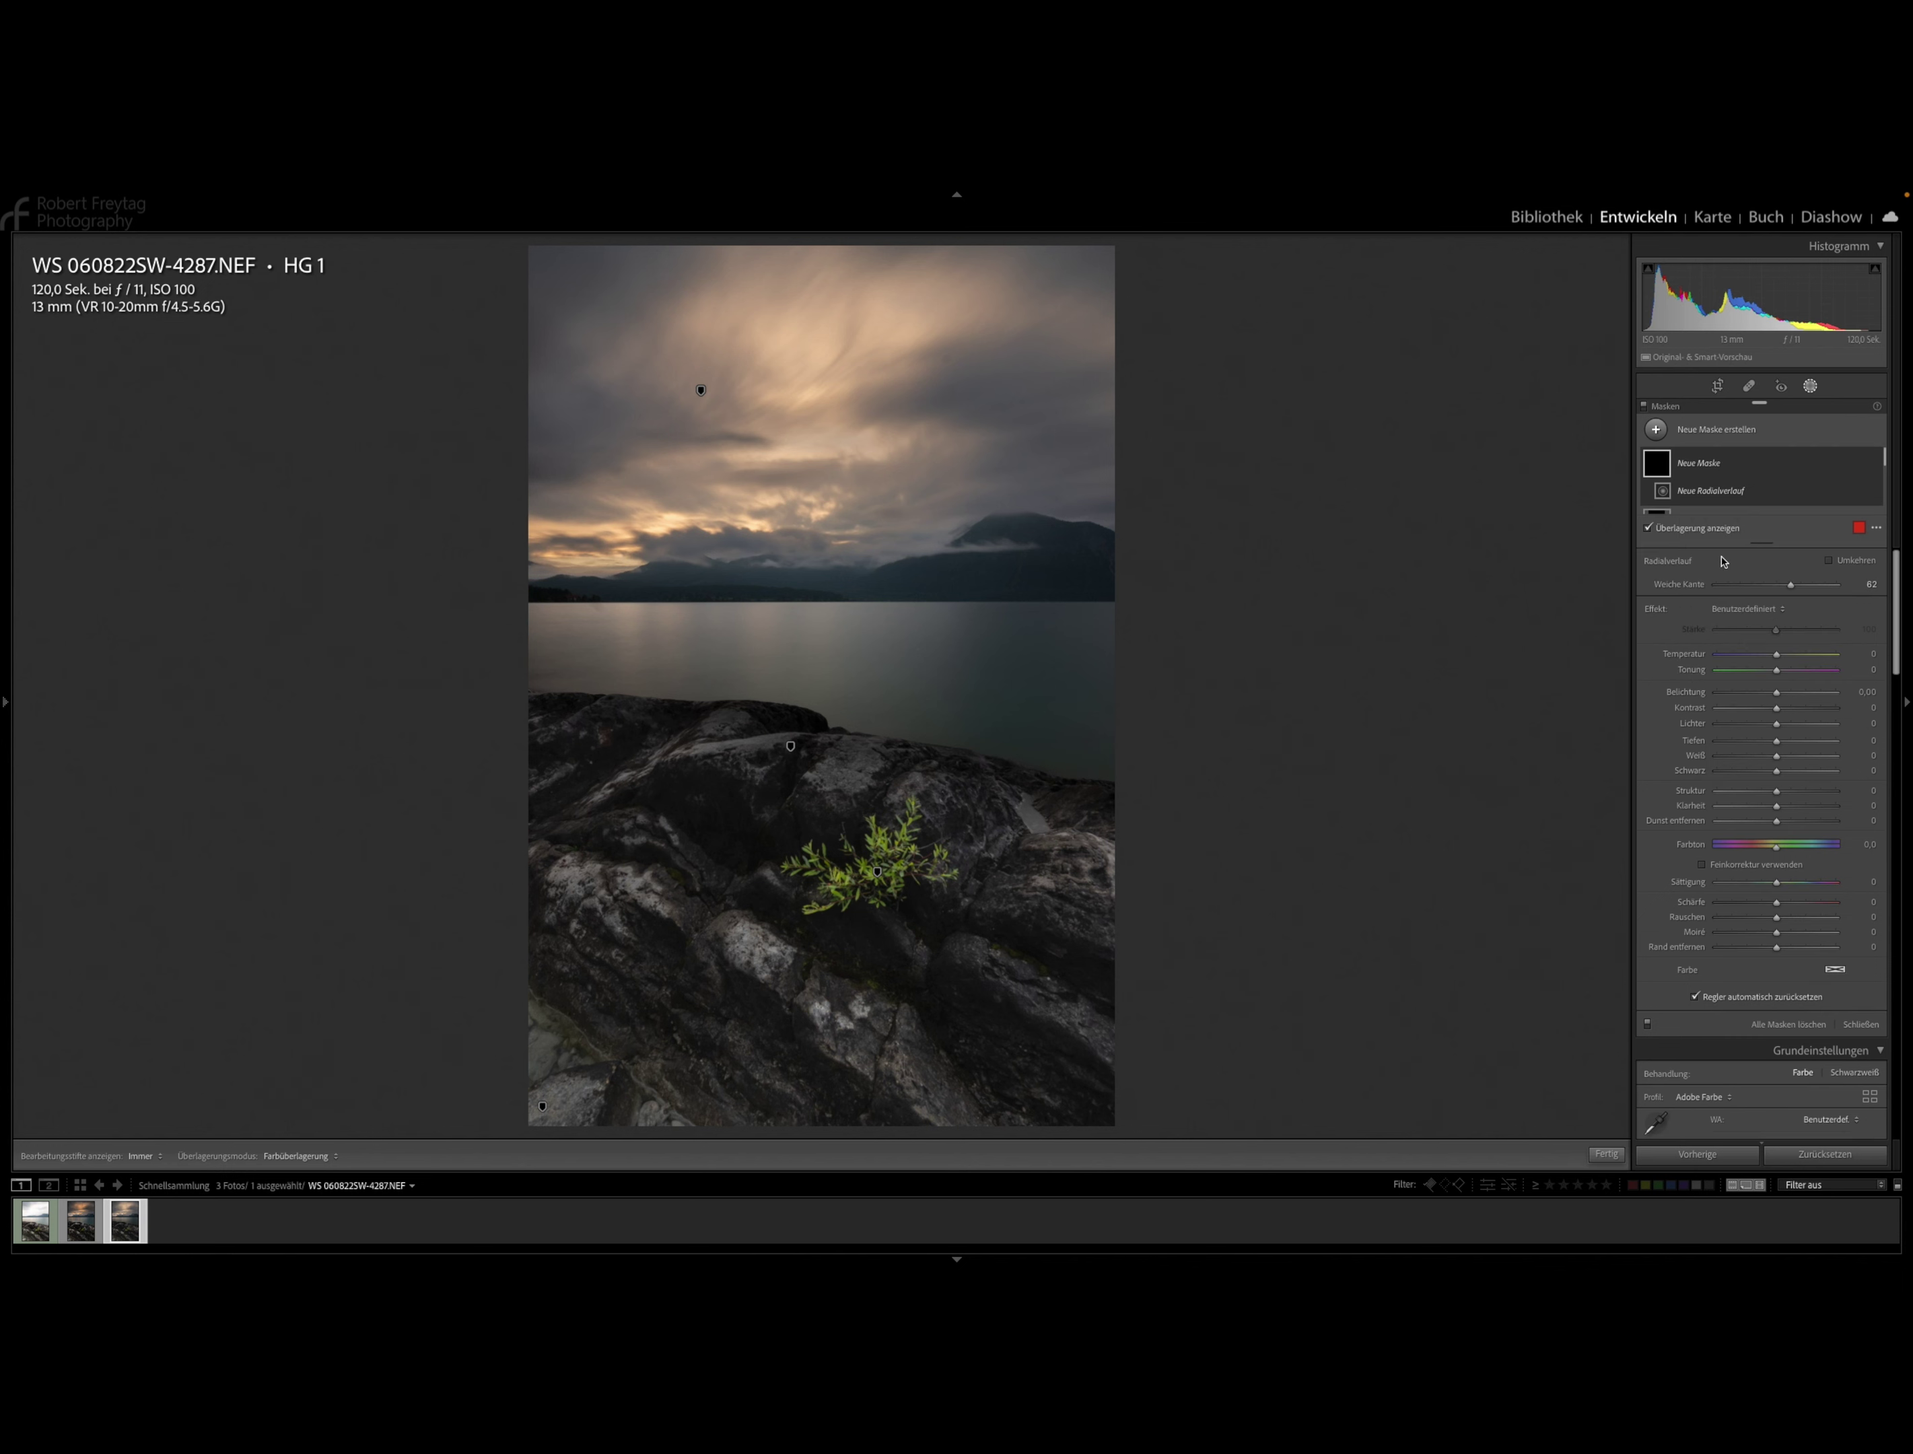
{"action": "left_click_drag", "start_coordinate": [527, 602], "coordinate": [924, 666]}
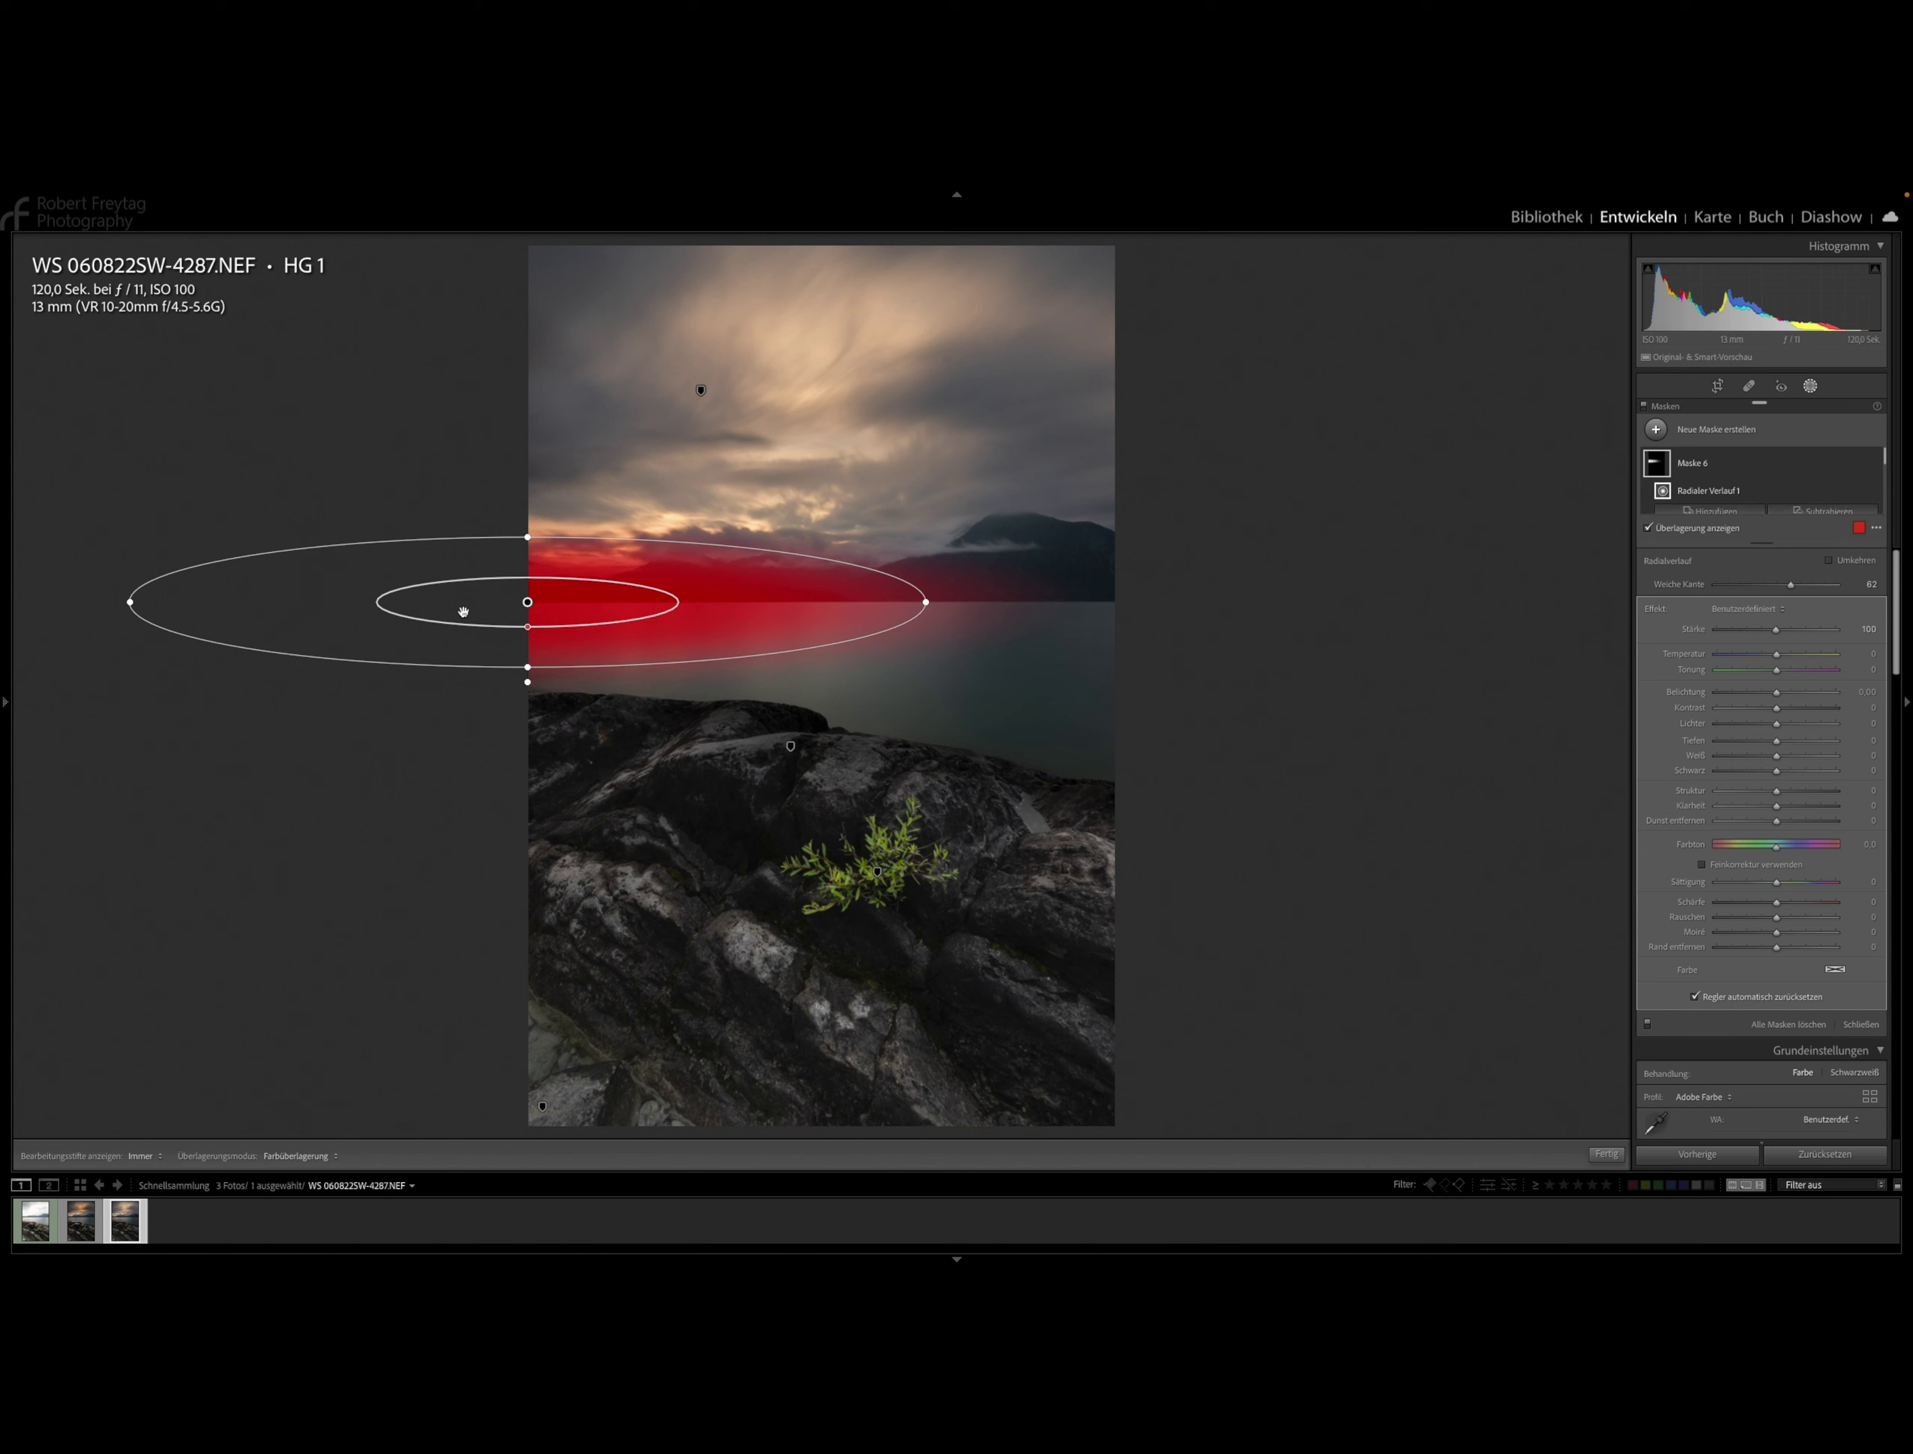
{"action": "left_click_drag", "start_coordinate": [527, 602], "coordinate": [797, 652]}
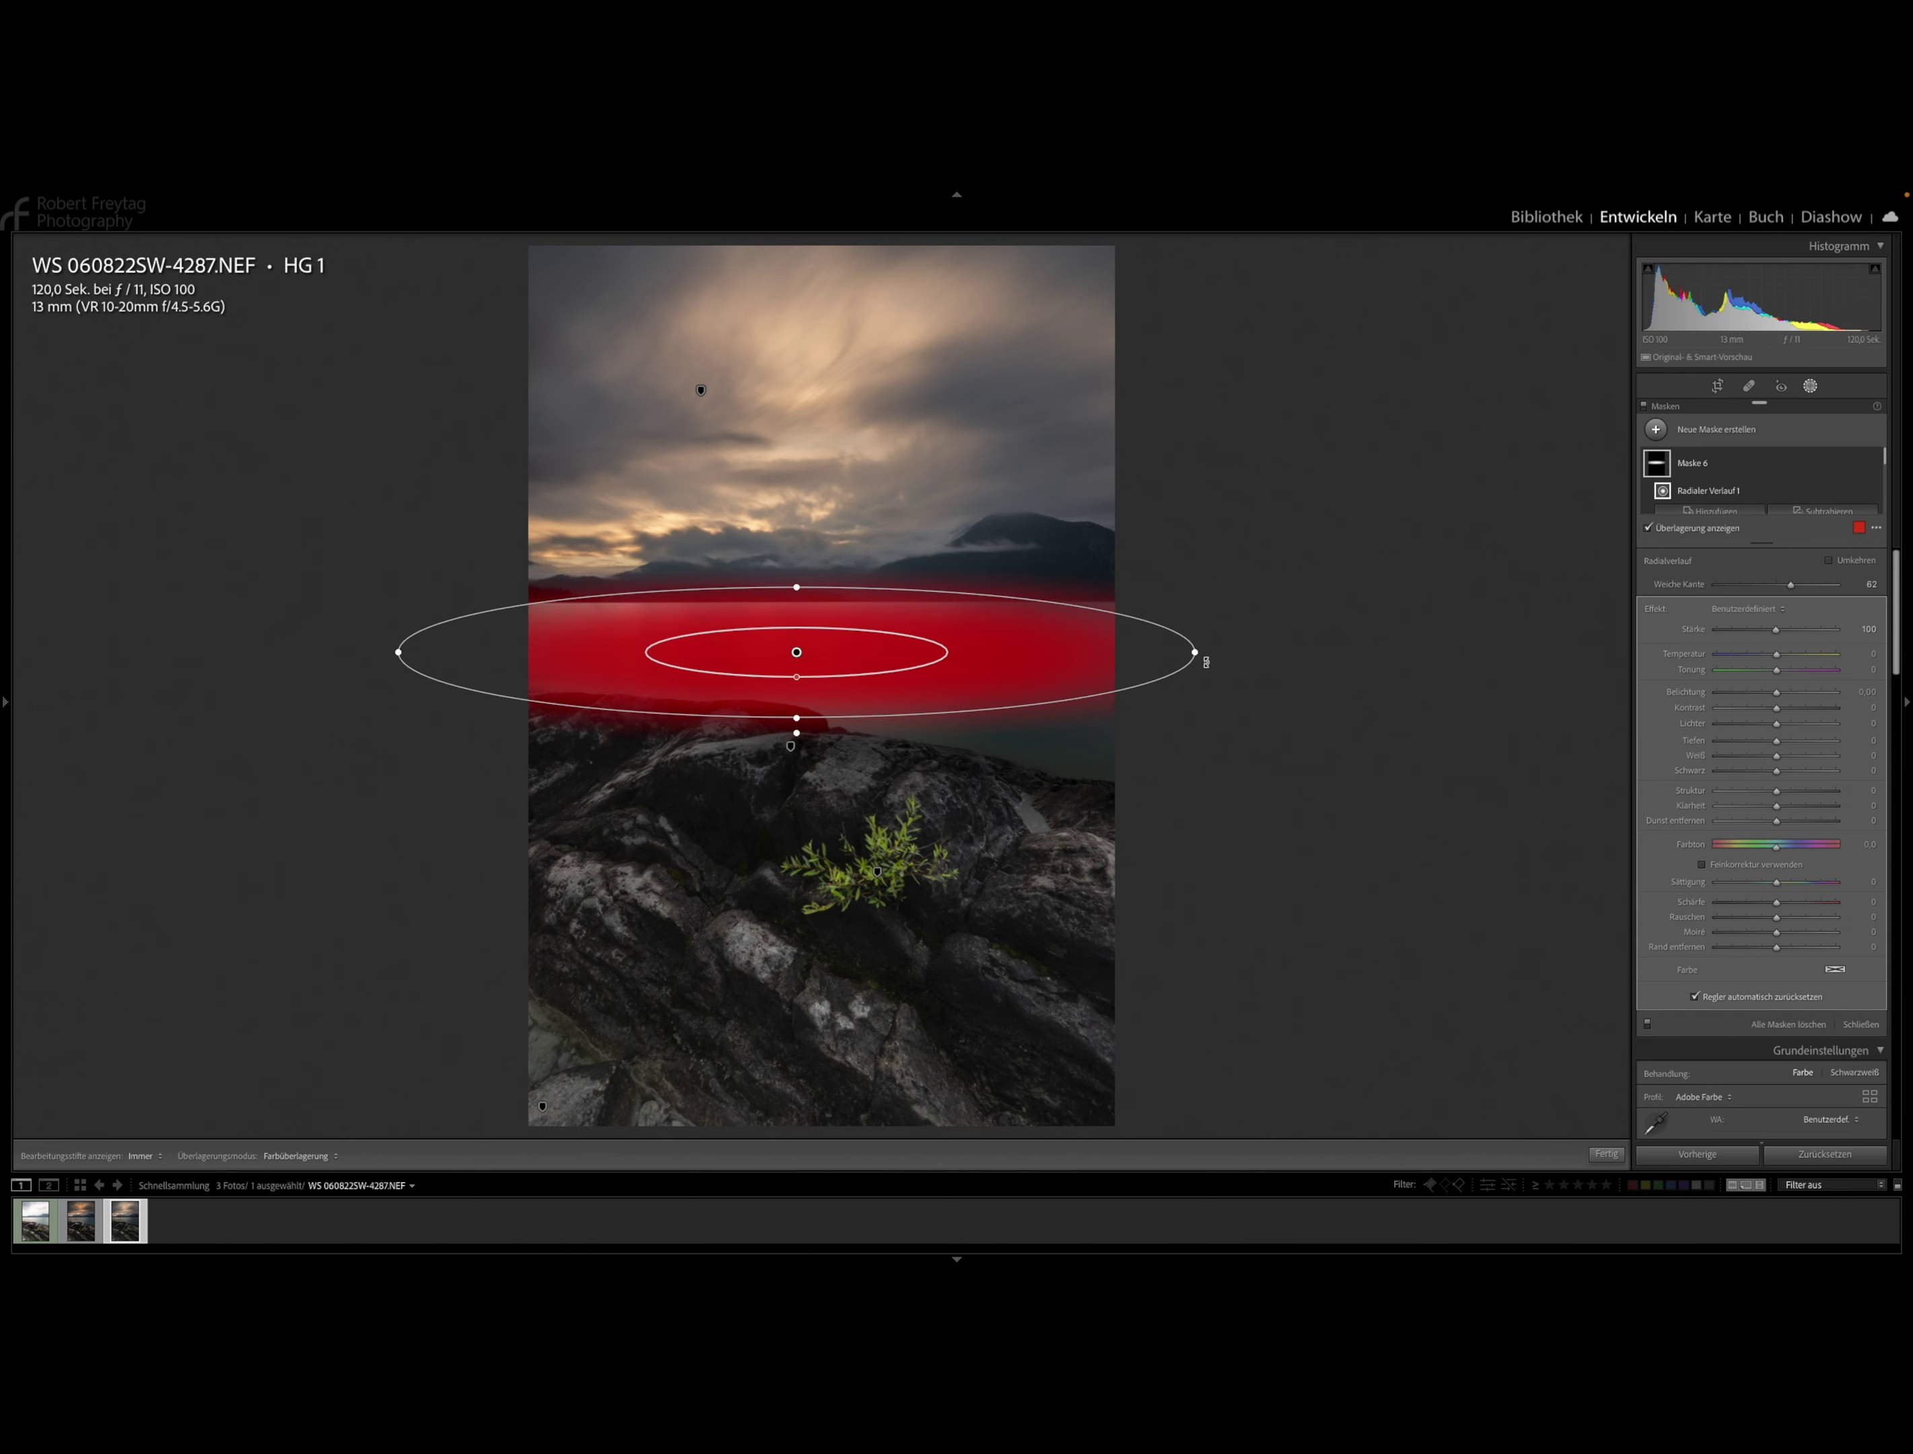
{"action": "mouse_move", "coordinate": [1204, 663]}
{"action": "left_mouse_down"}
{"action": "mouse_move", "coordinate": [1169, 715]}
{"action": "mouse_move", "coordinate": [1317, 723]}
{"action": "left_mouse_up"}
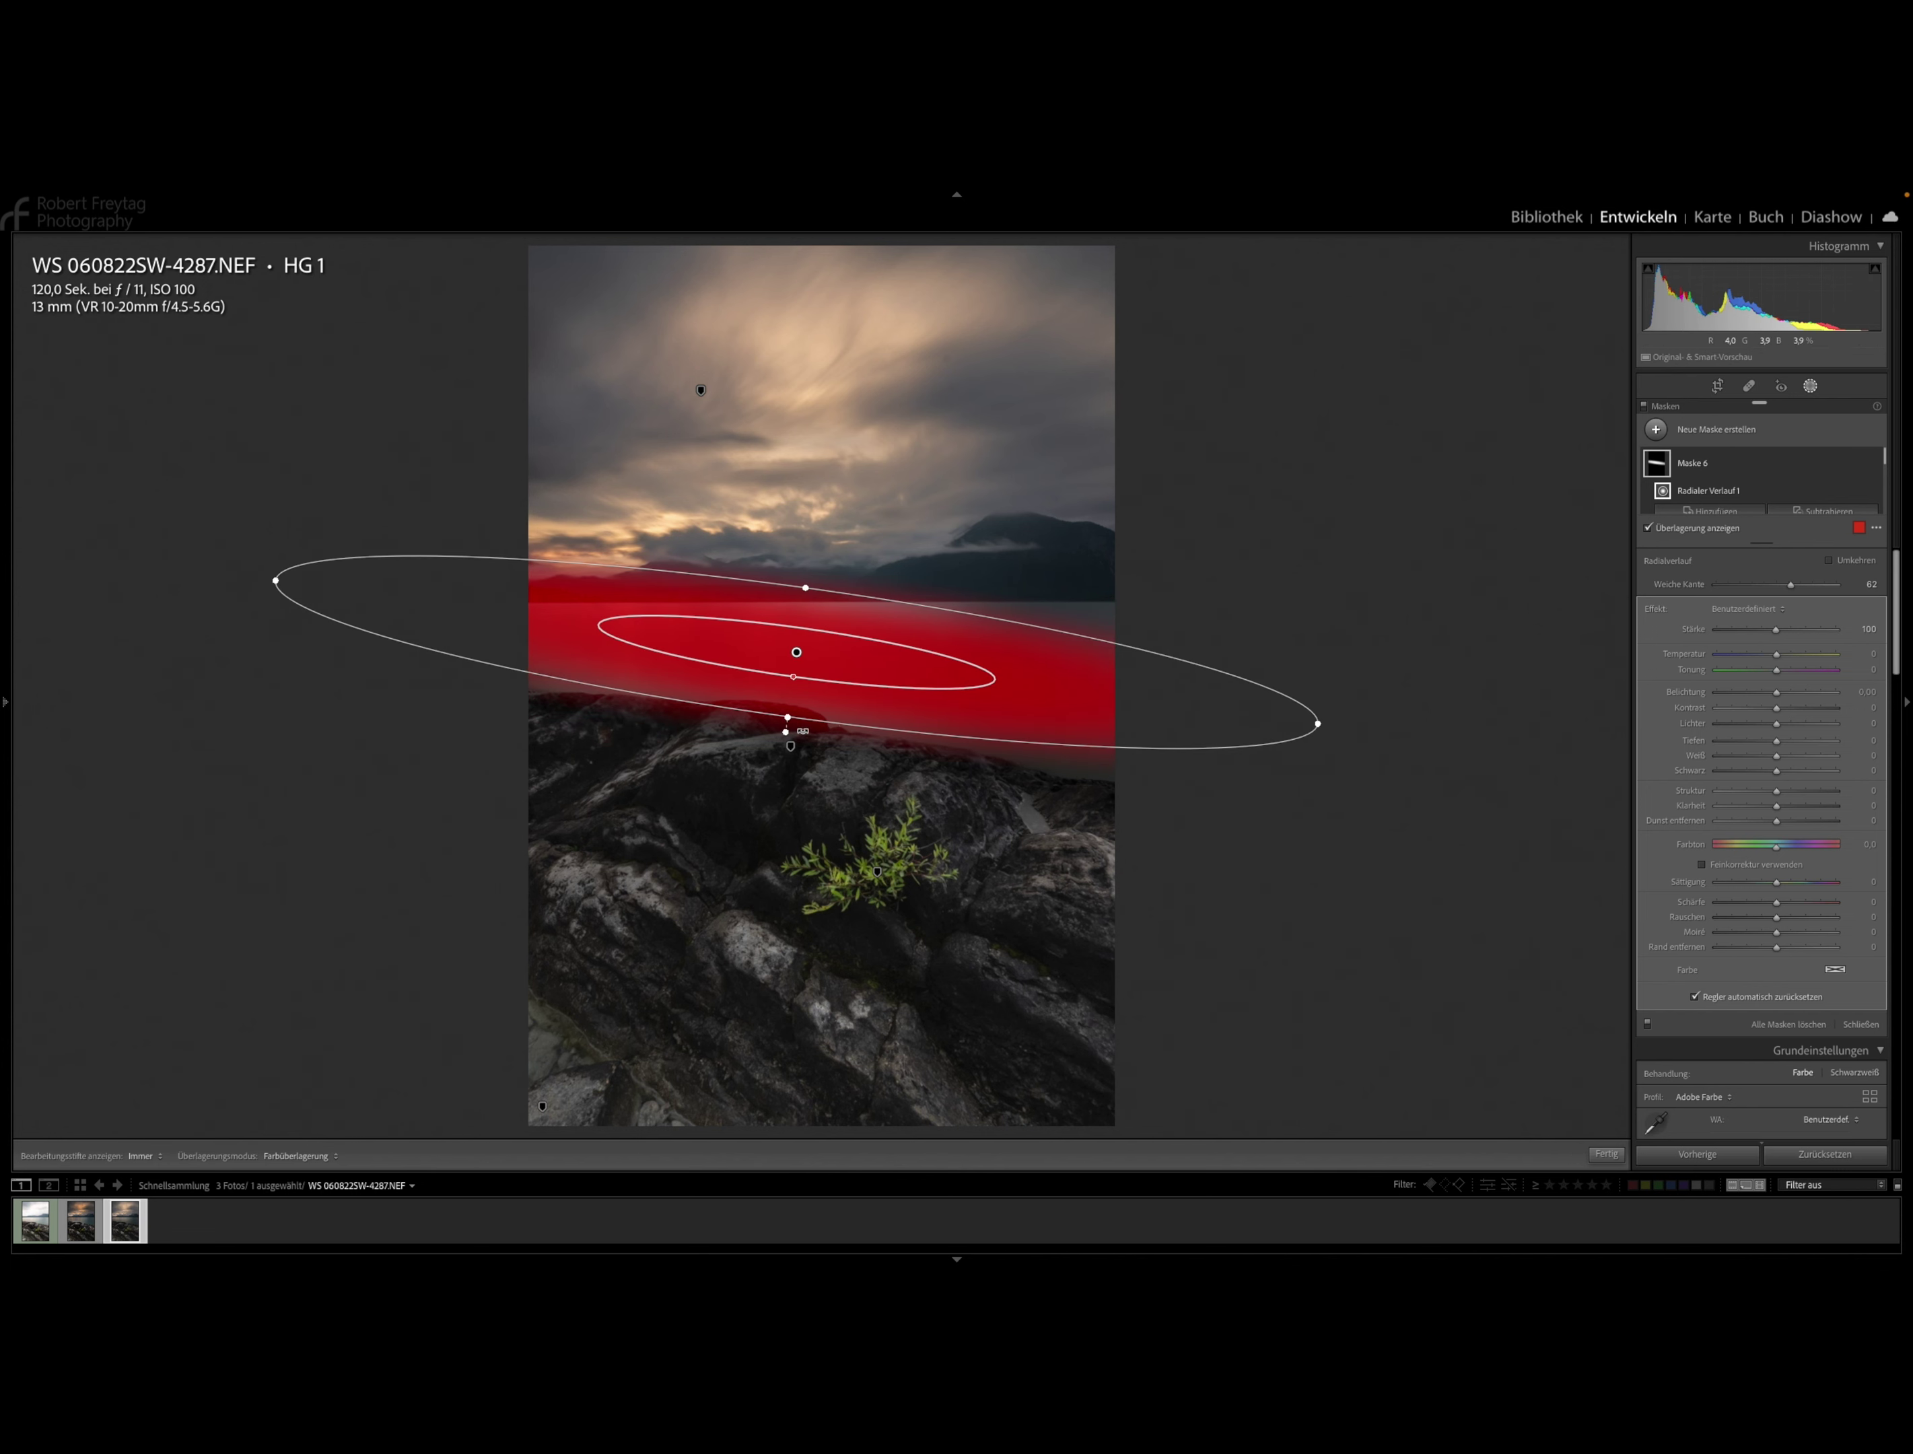
{"action": "mouse_move", "coordinate": [787, 723]}
{"action": "left_mouse_down"}
{"action": "mouse_move", "coordinate": [786, 739]}
{"action": "mouse_move", "coordinate": [849, 663]}
{"action": "left_mouse_up"}
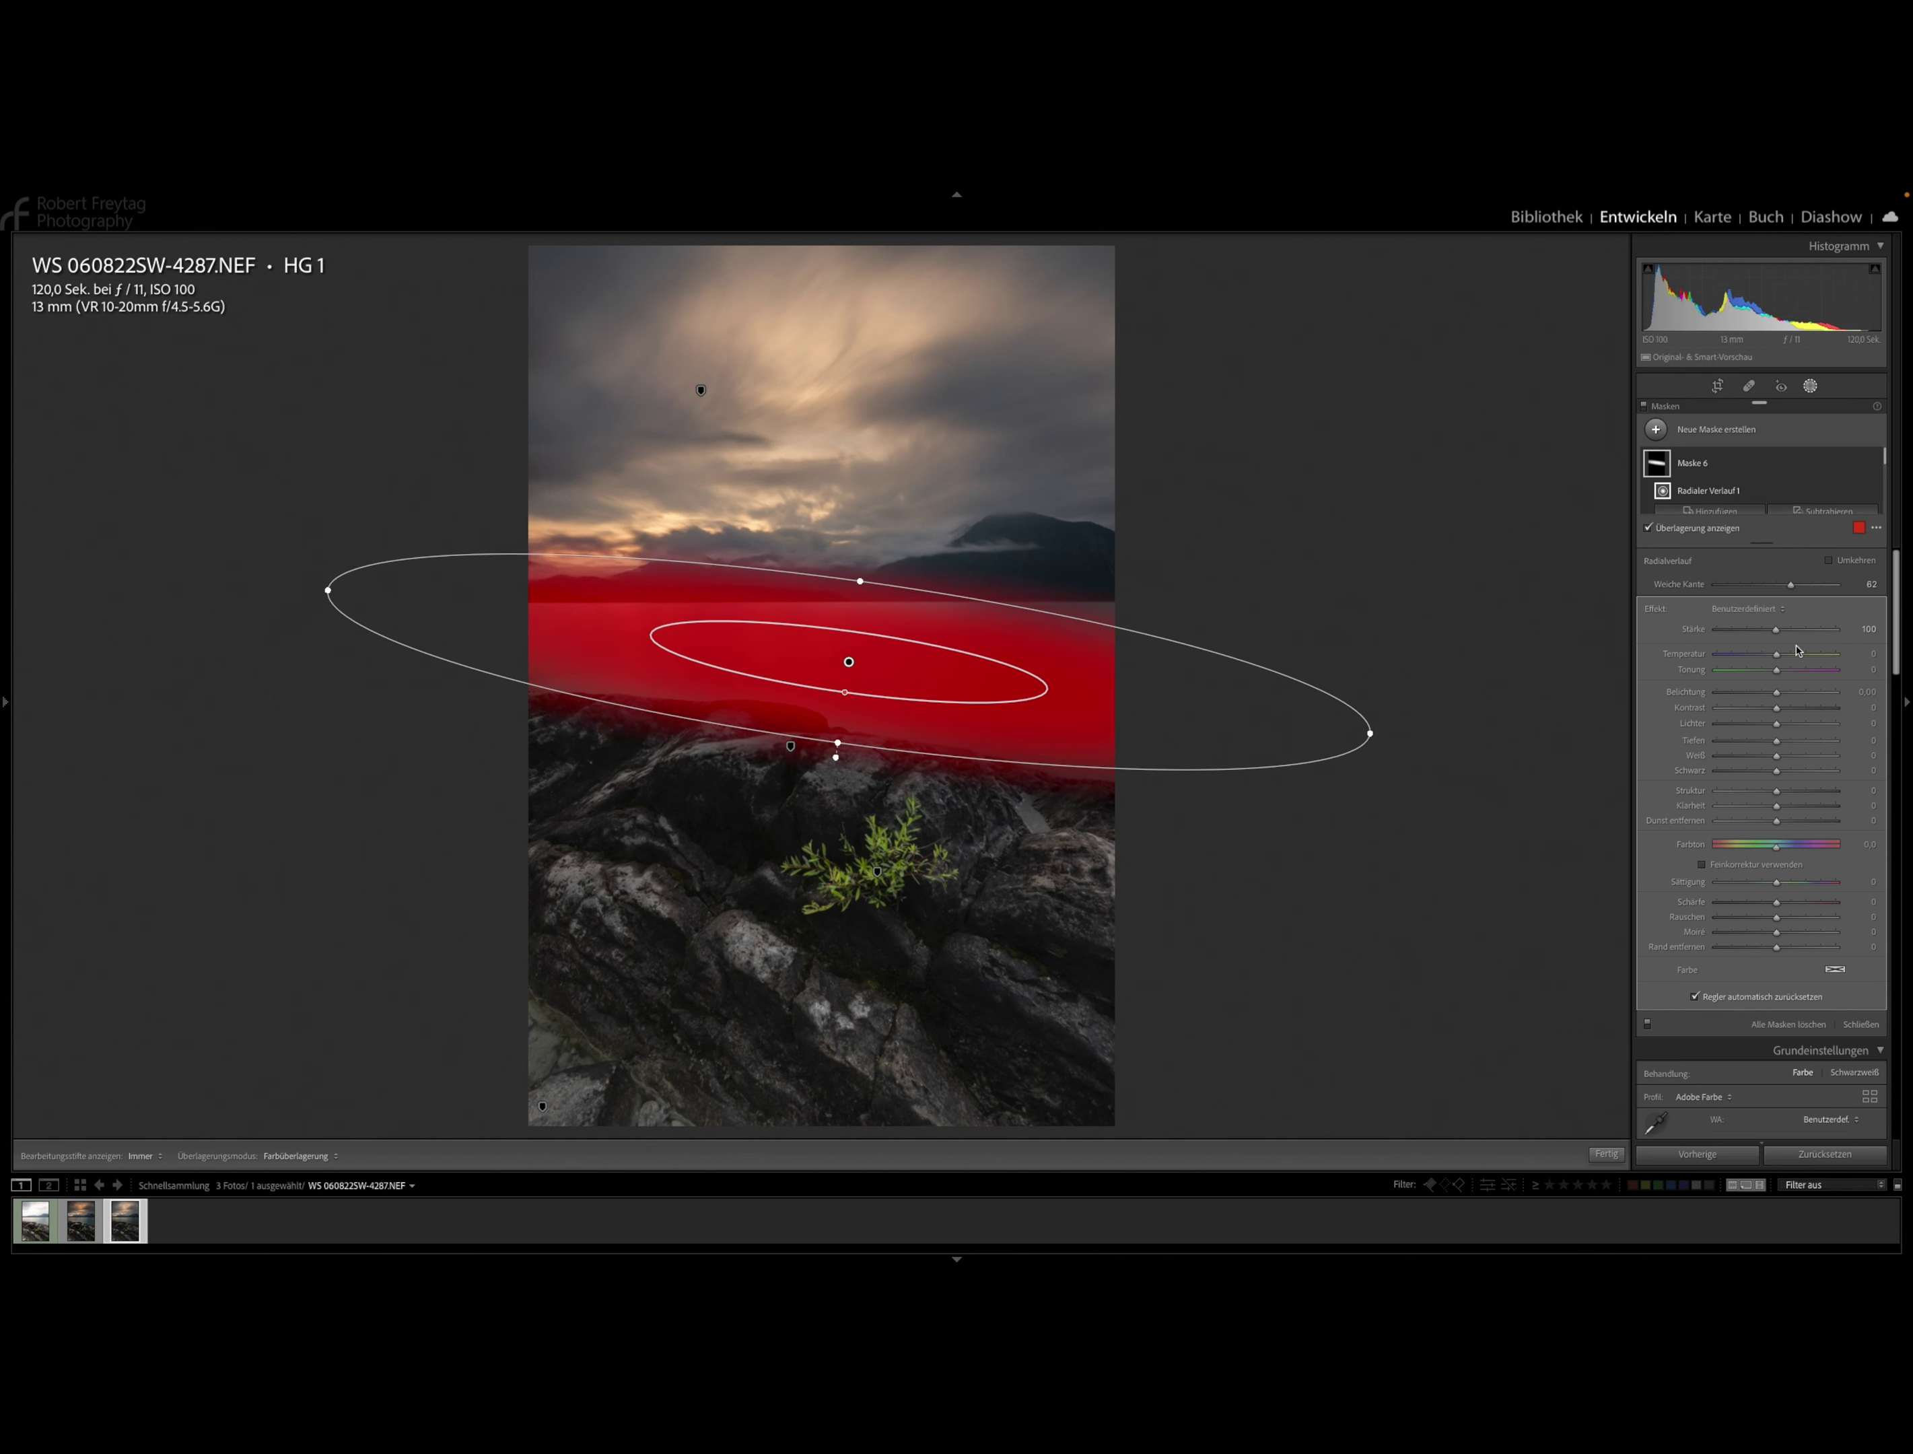
Set the lake mask to Temperature 39 and Exposure 0.32, then widen the ellipse across the water.
{"action": "left_click_drag", "start_coordinate": [1777, 655], "coordinate": [1794, 655]}
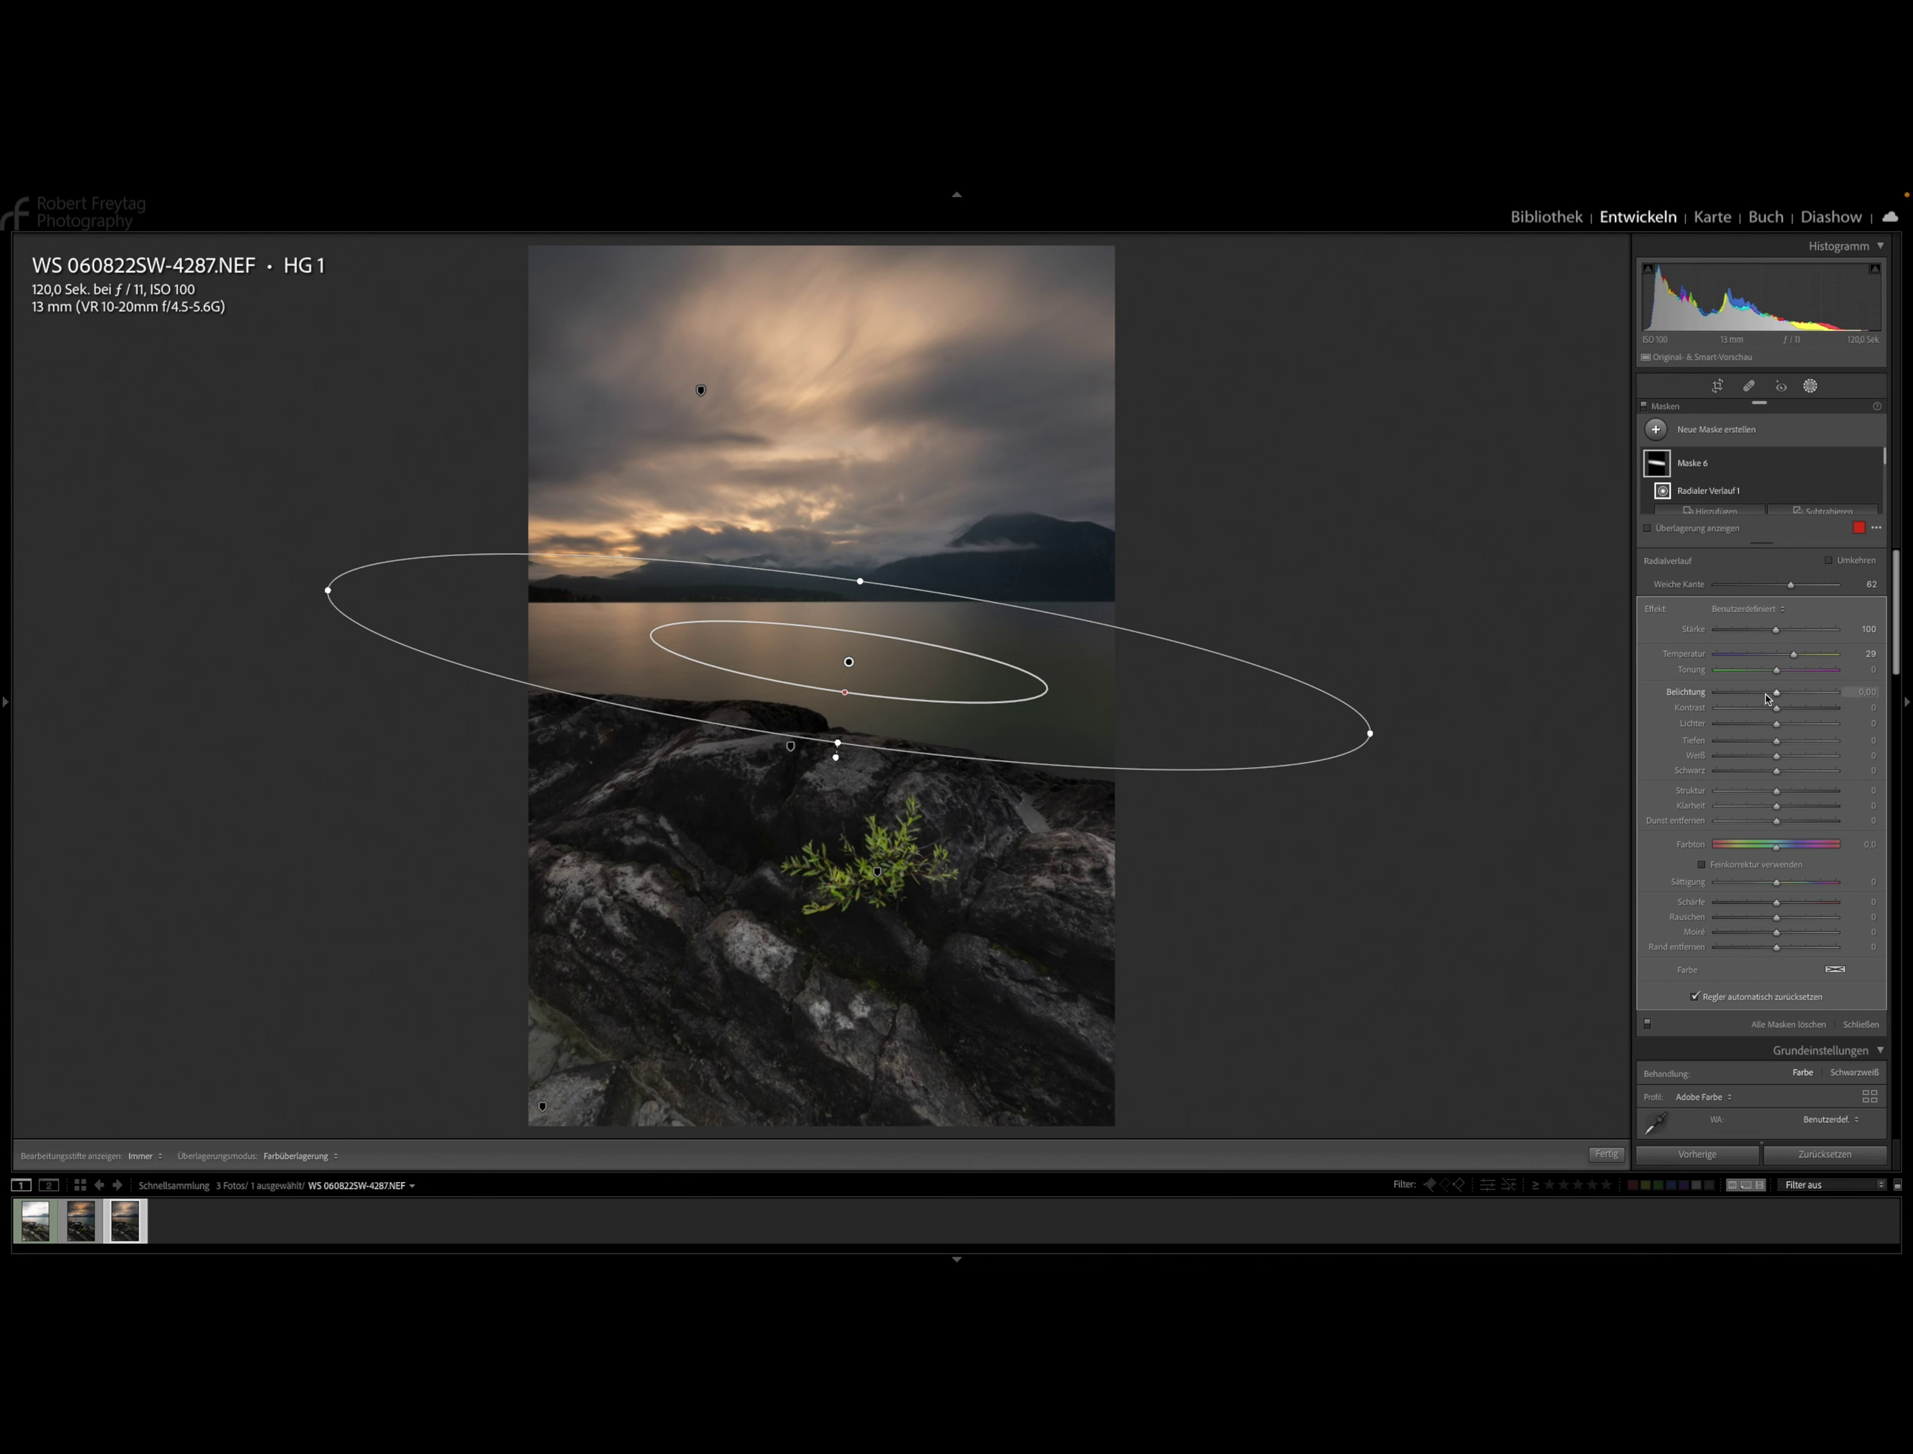
{"action": "left_click_drag", "start_coordinate": [1777, 695], "coordinate": [1780, 696]}
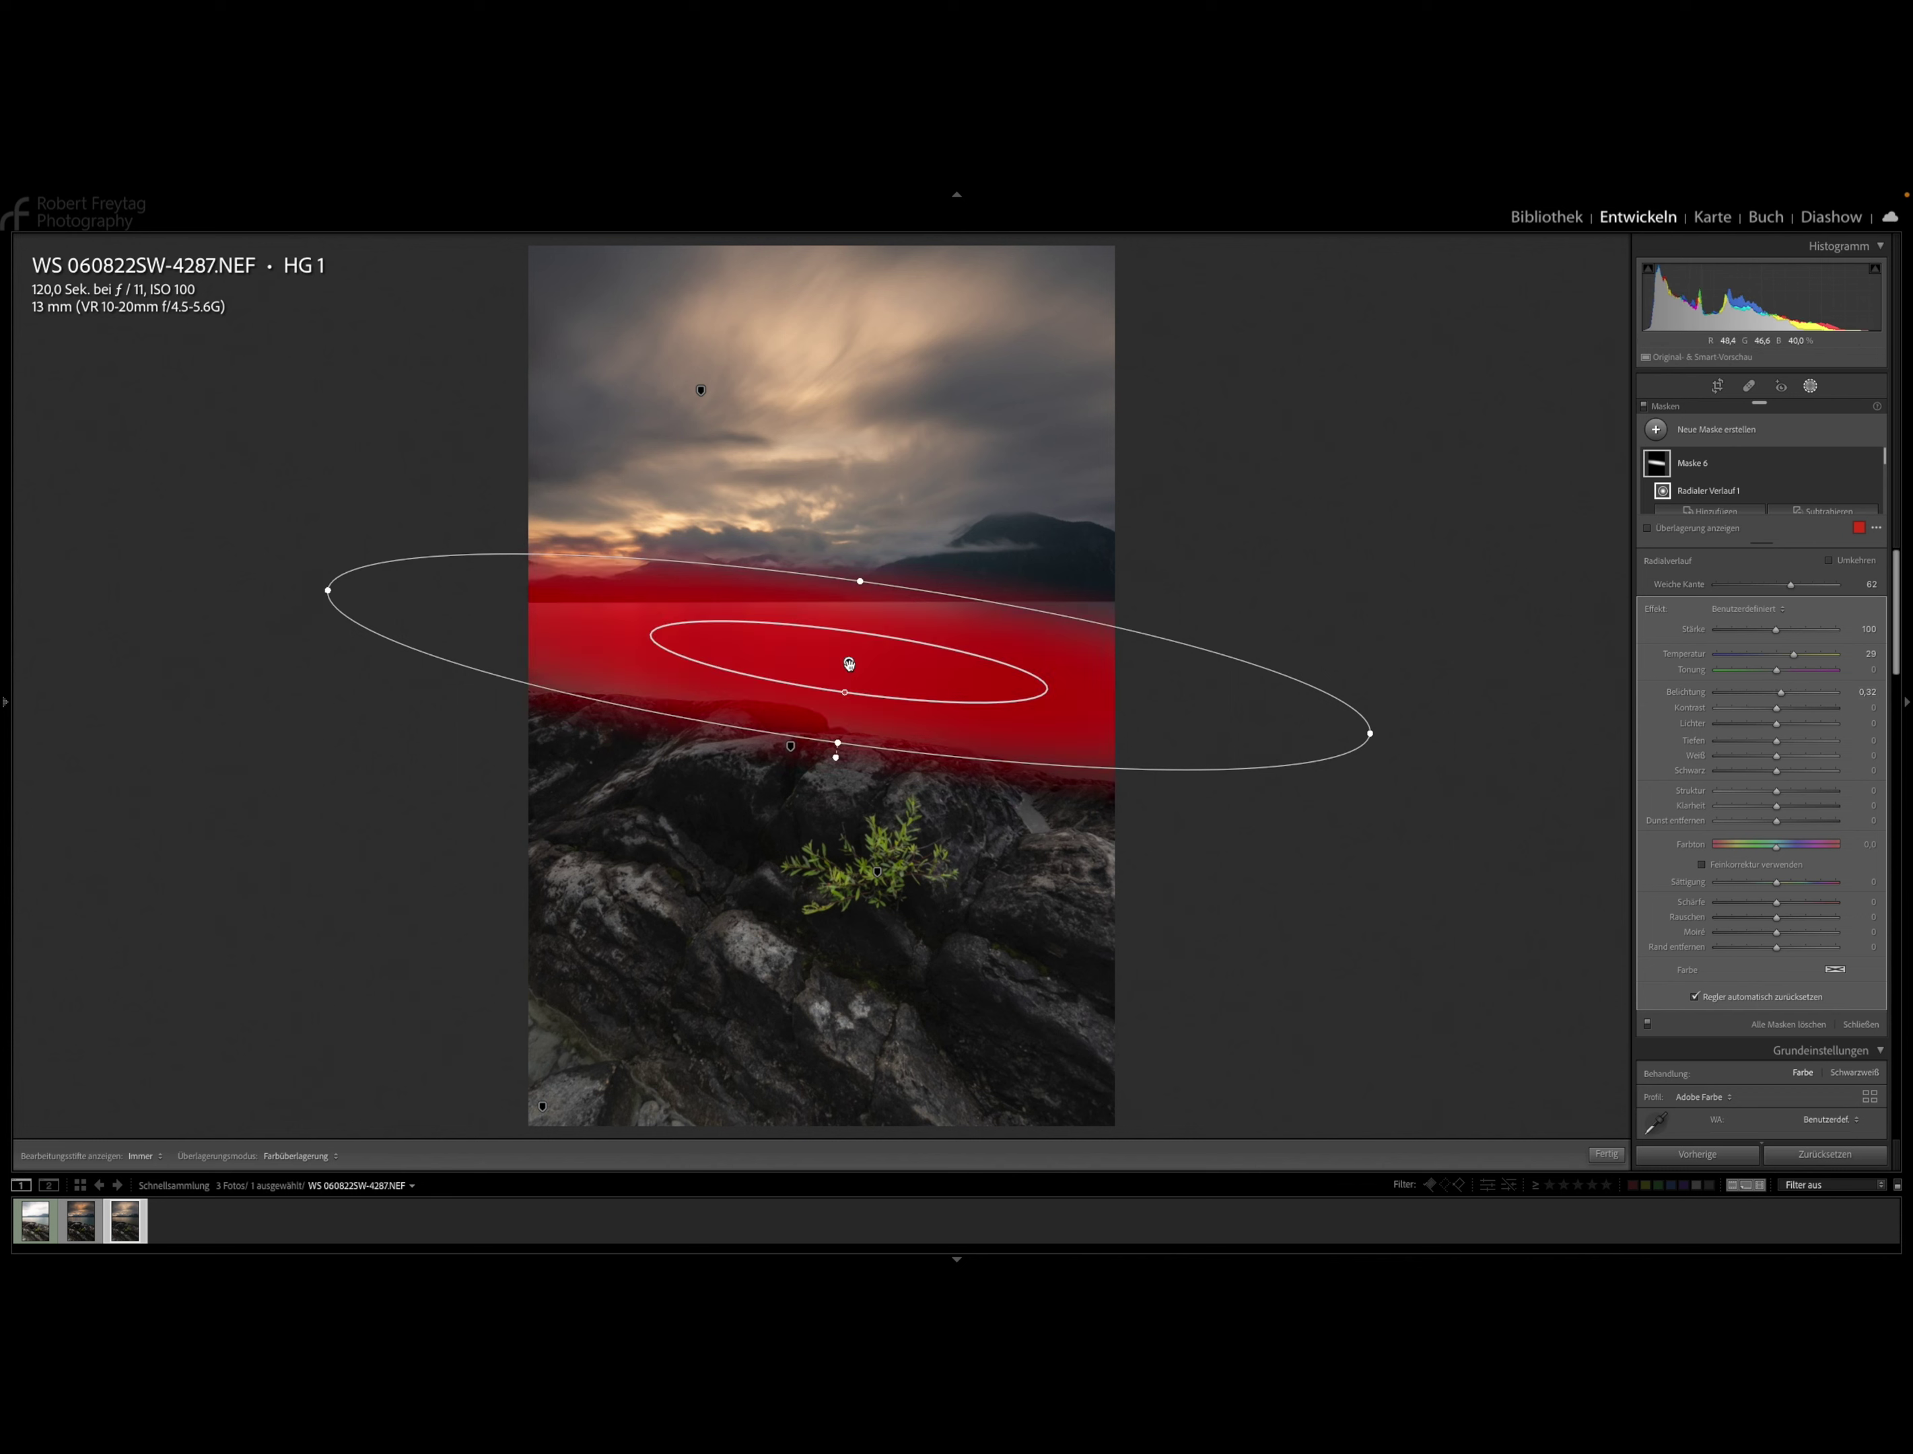
{"action": "left_click_drag", "start_coordinate": [848, 661], "coordinate": [875, 669]}
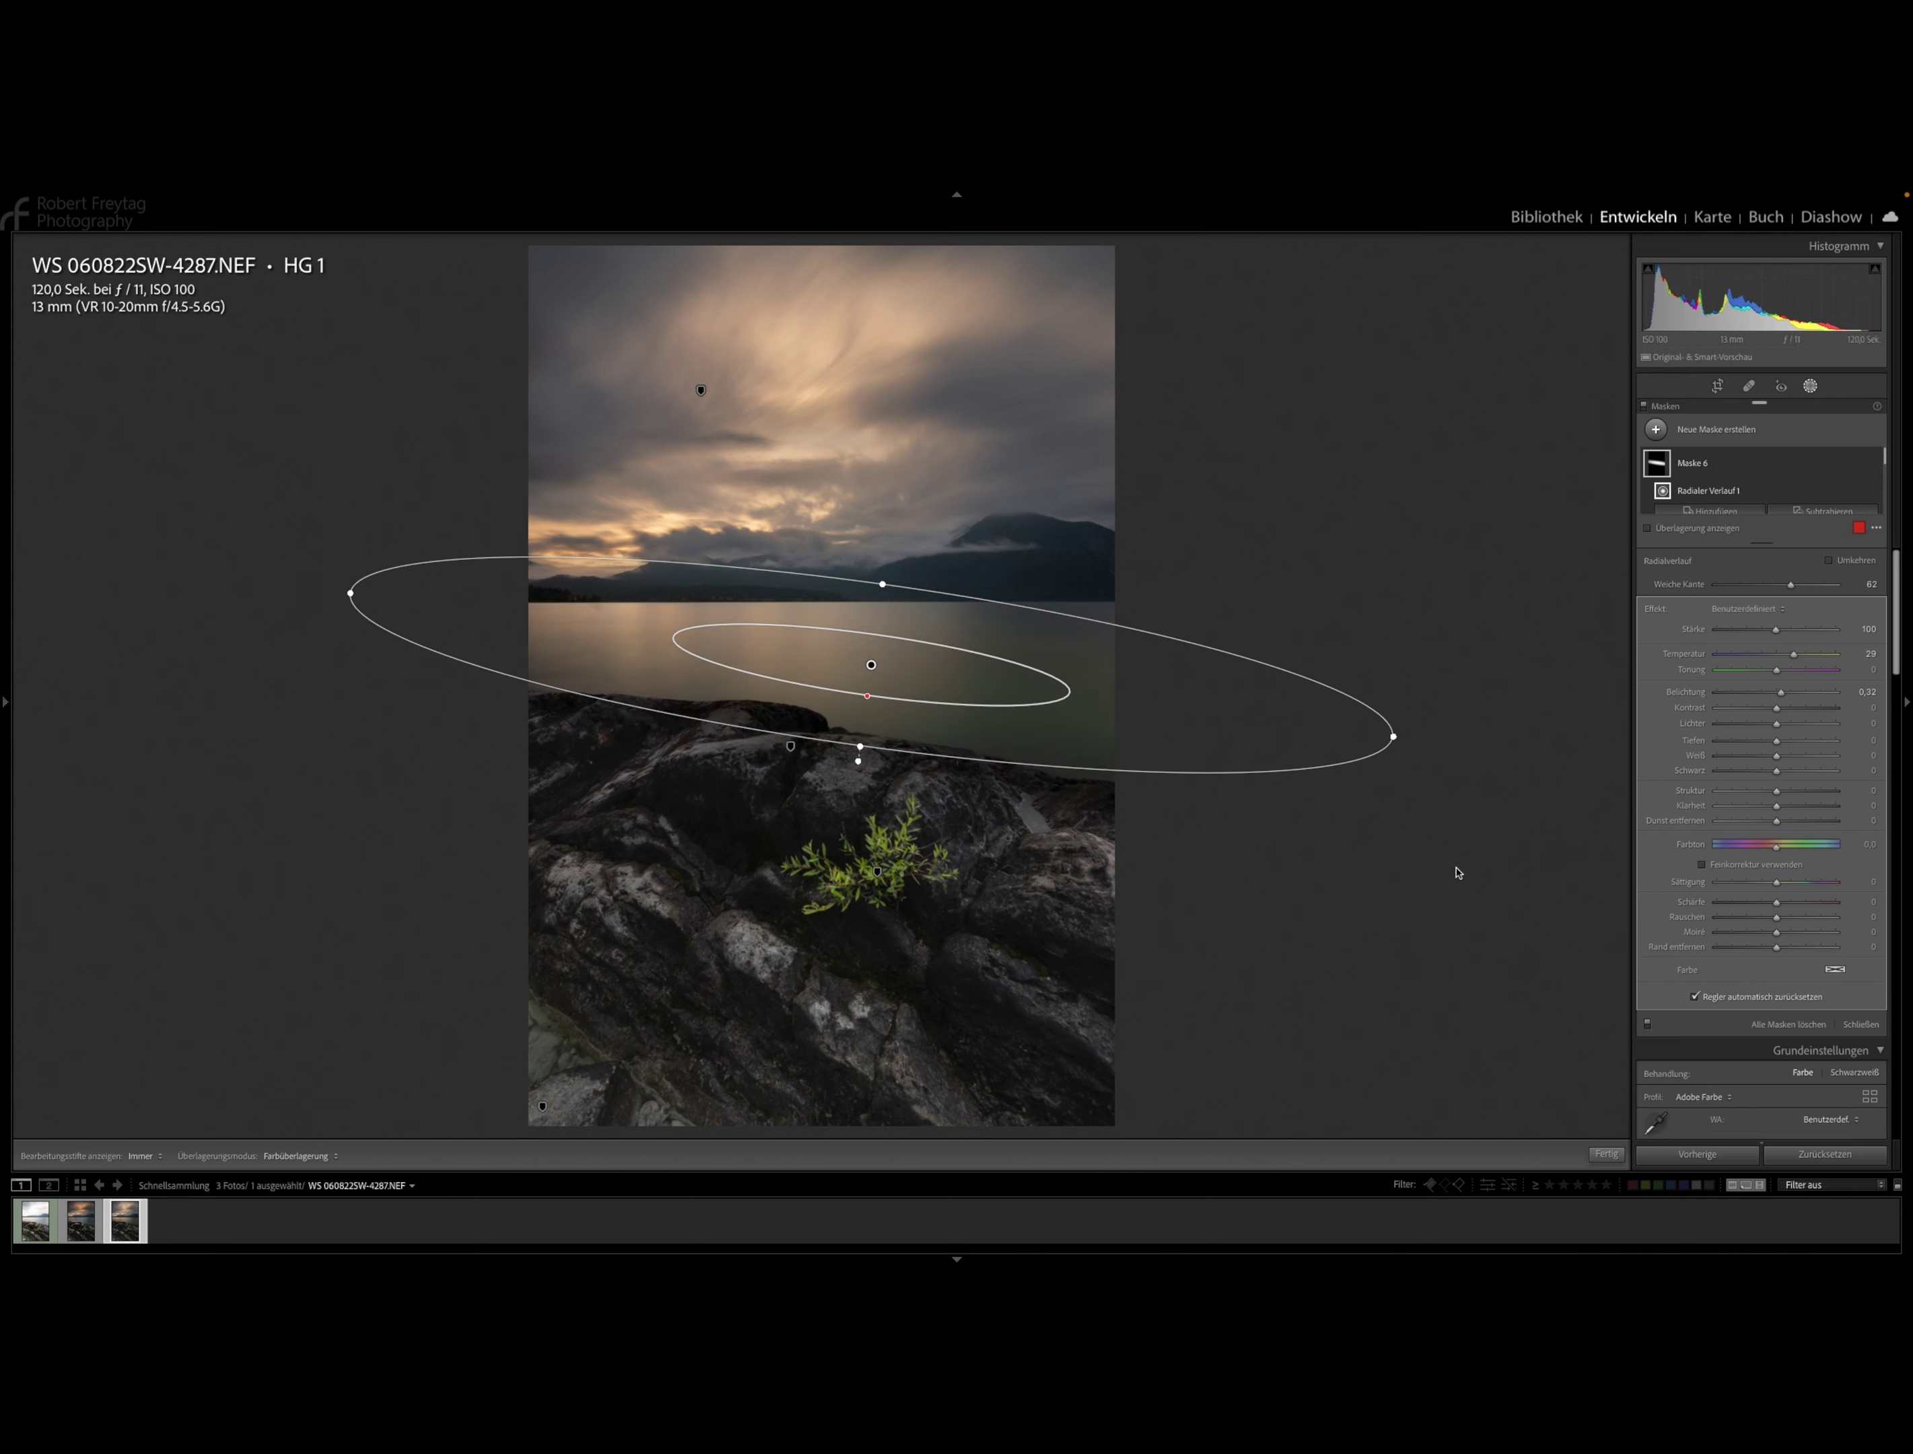
{"action": "left_click_drag", "start_coordinate": [1393, 737], "coordinate": [1499, 751]}
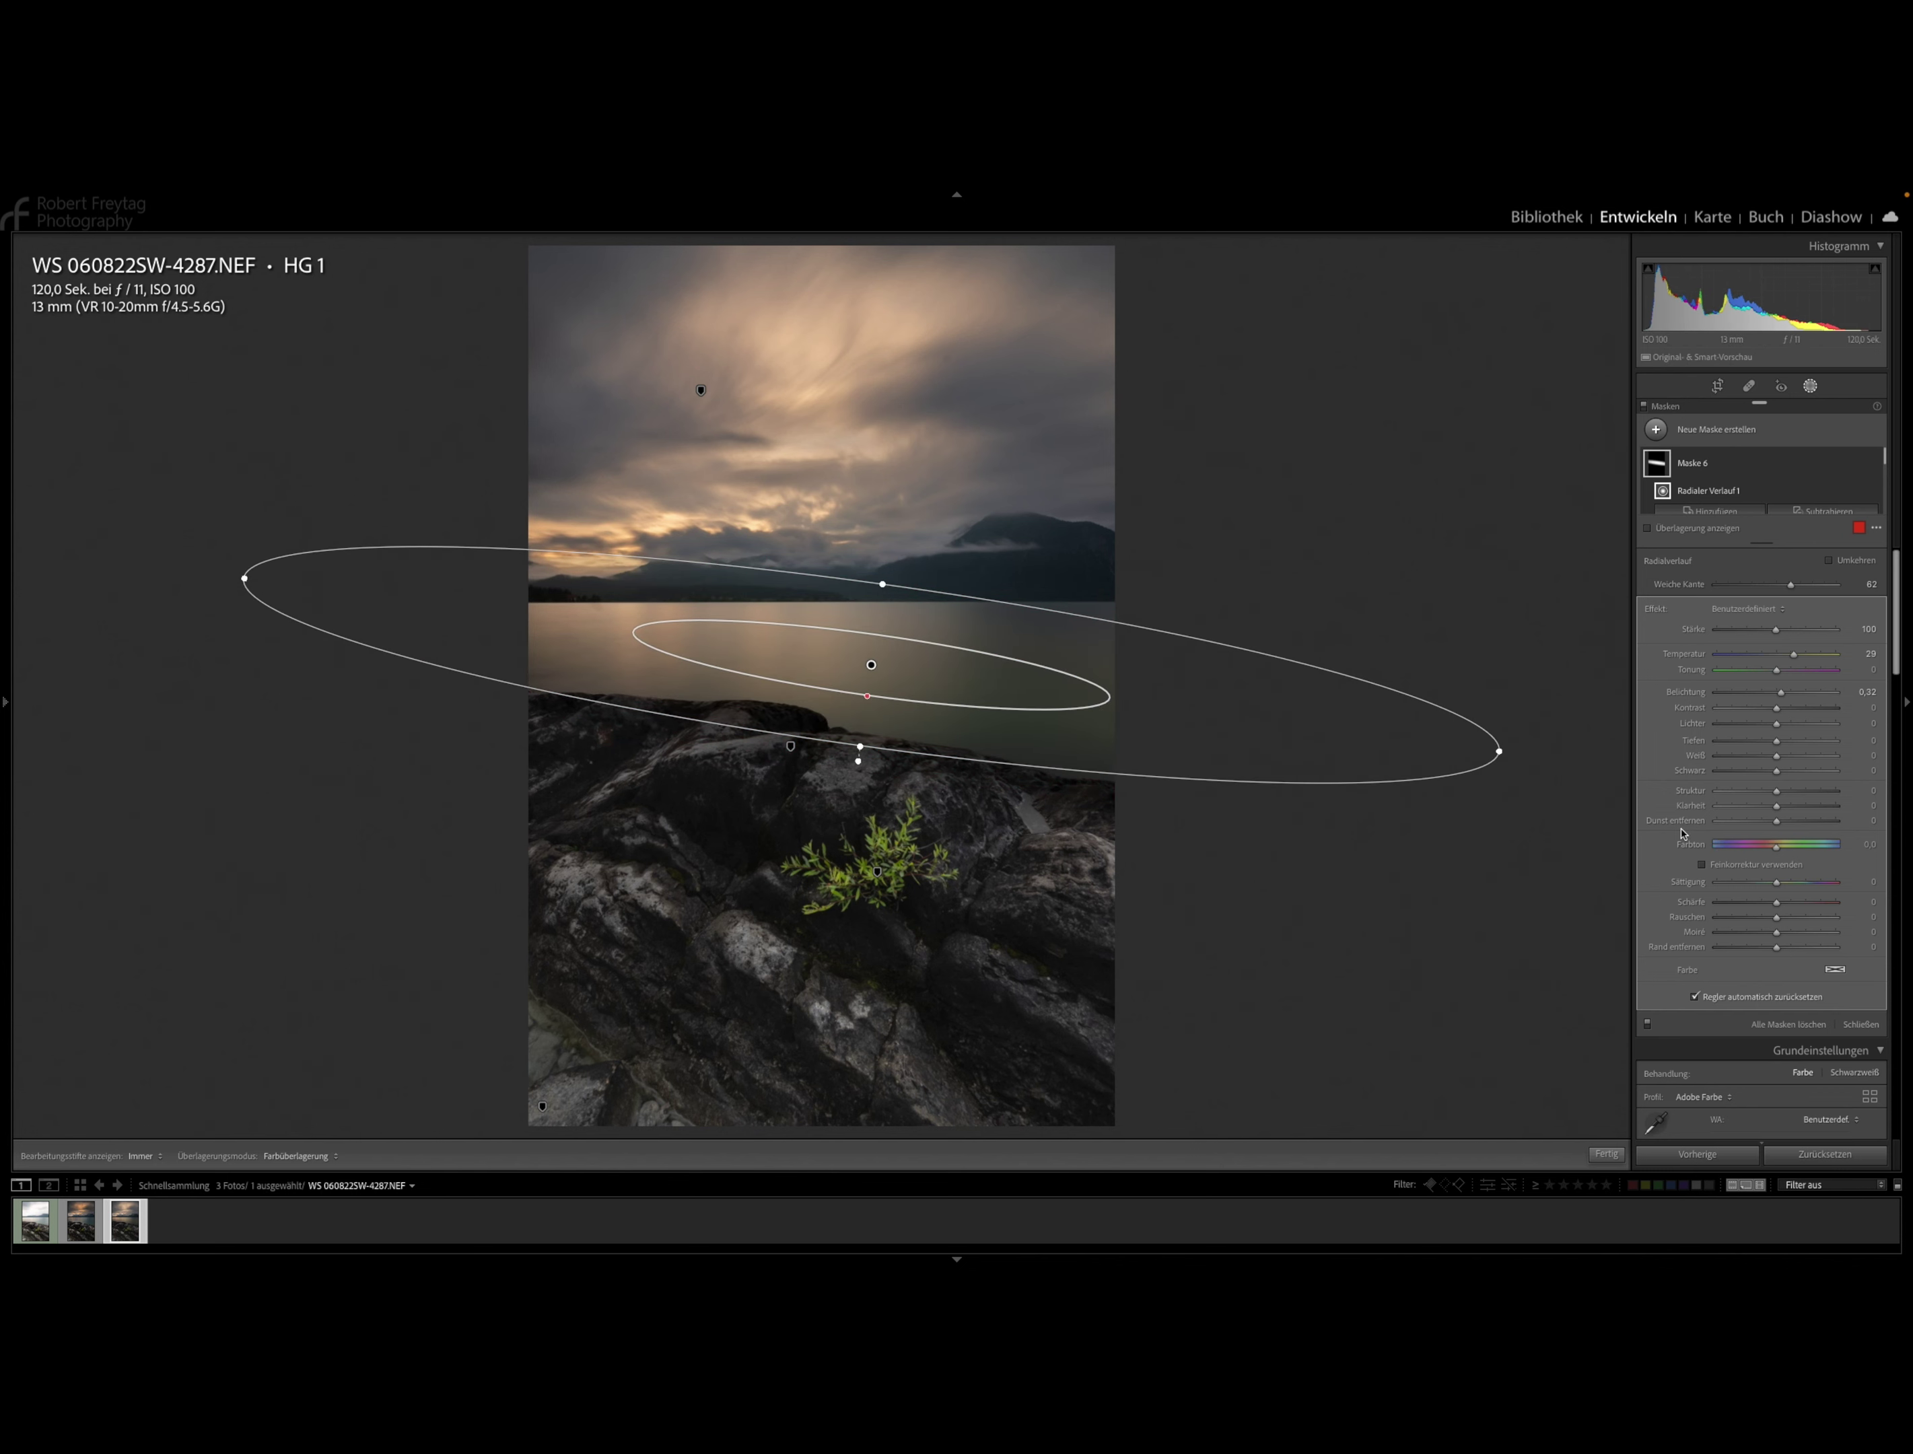
{"action": "left_click", "coordinate": [1605, 1154]}
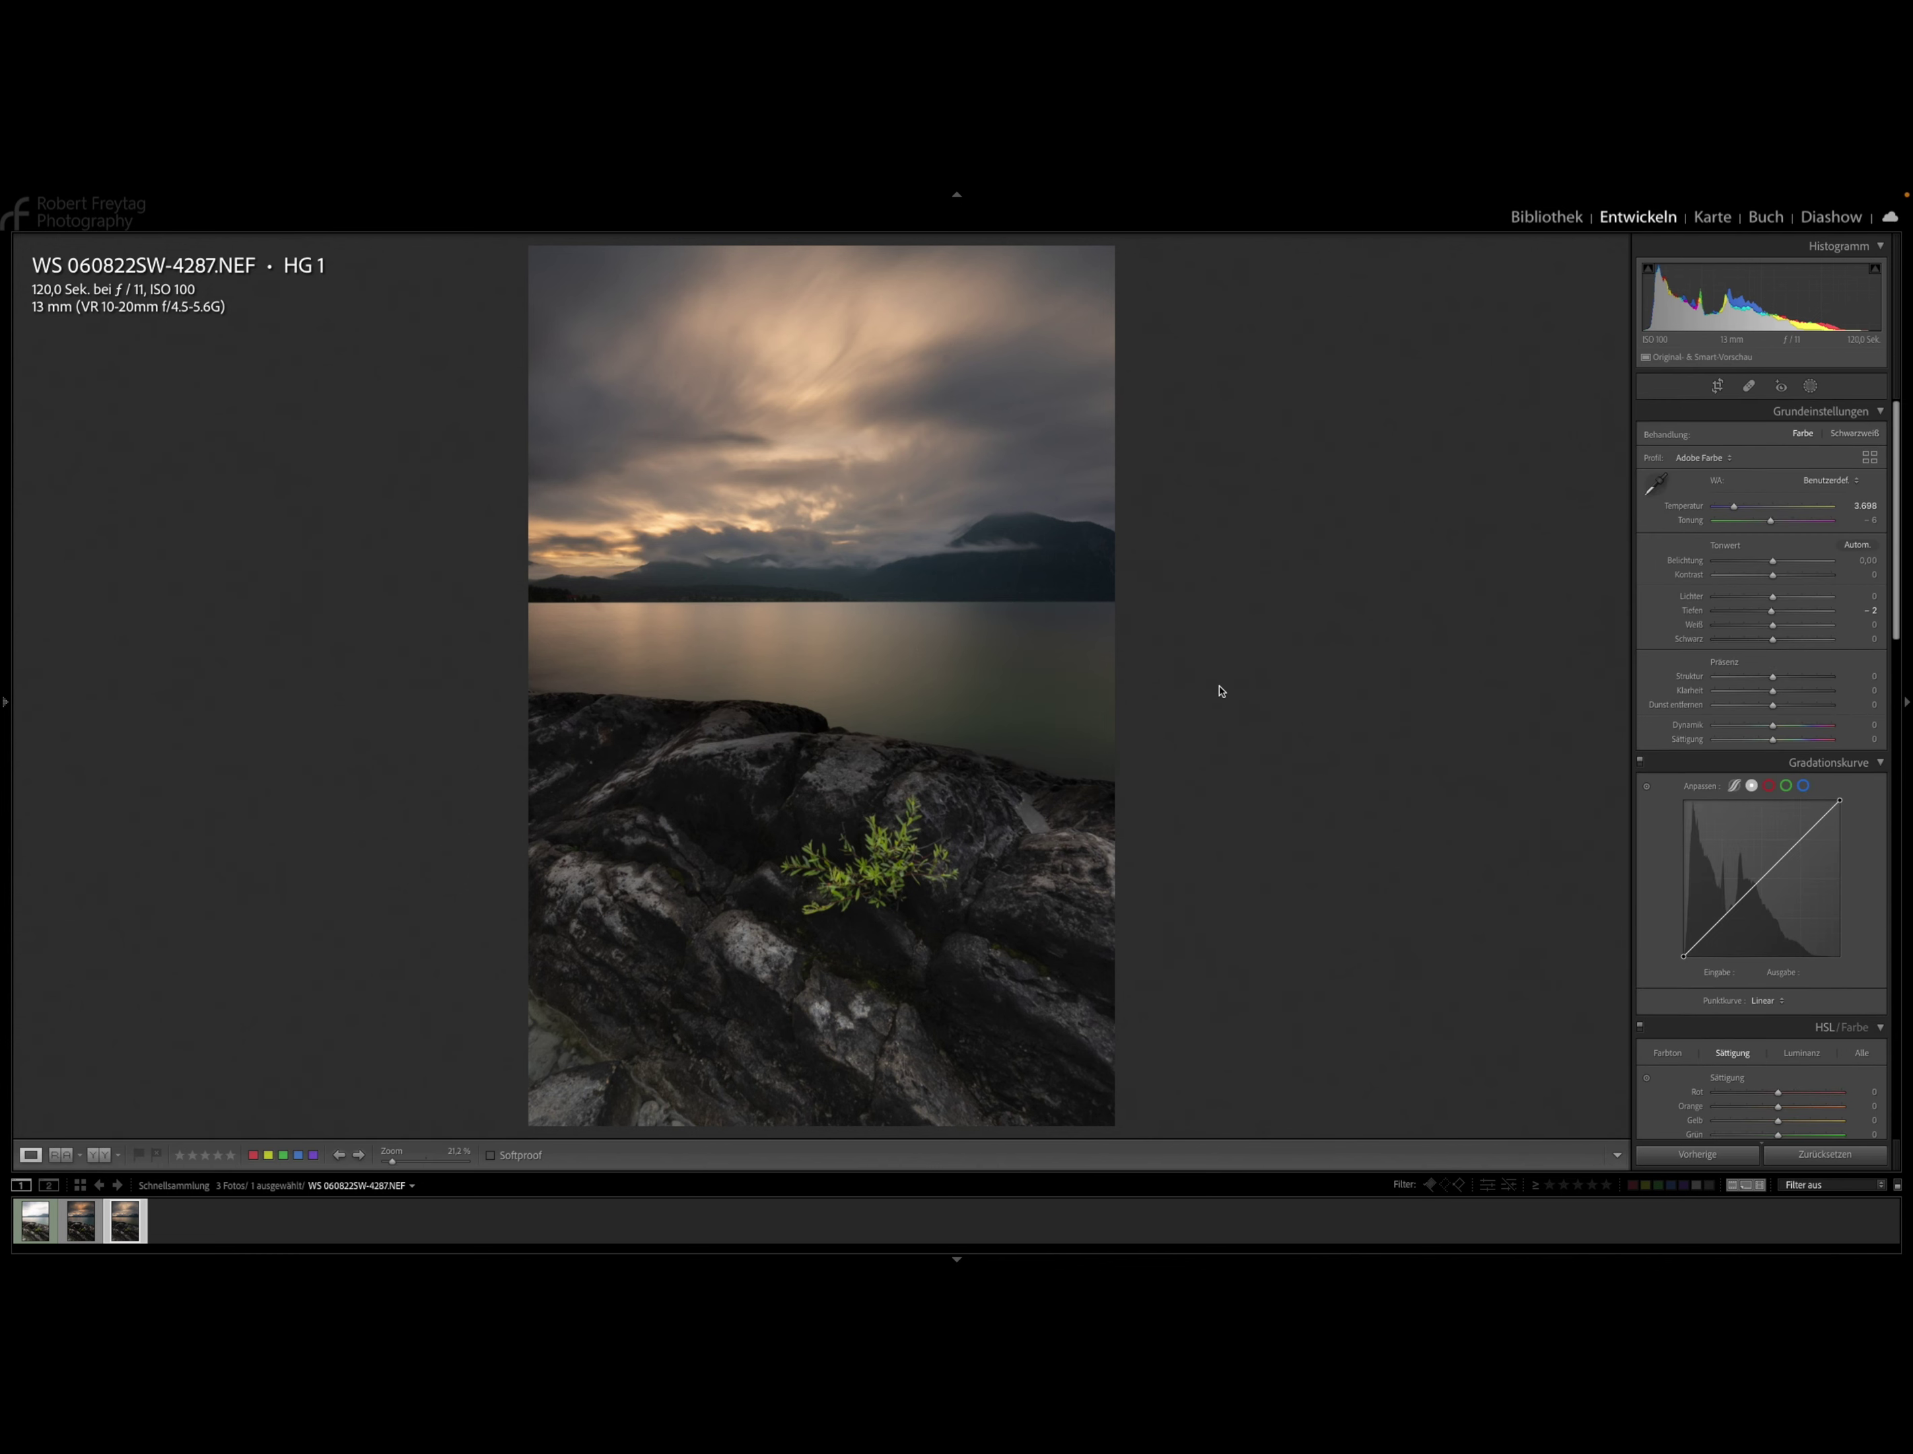
{"action": "key", "text": "y"}
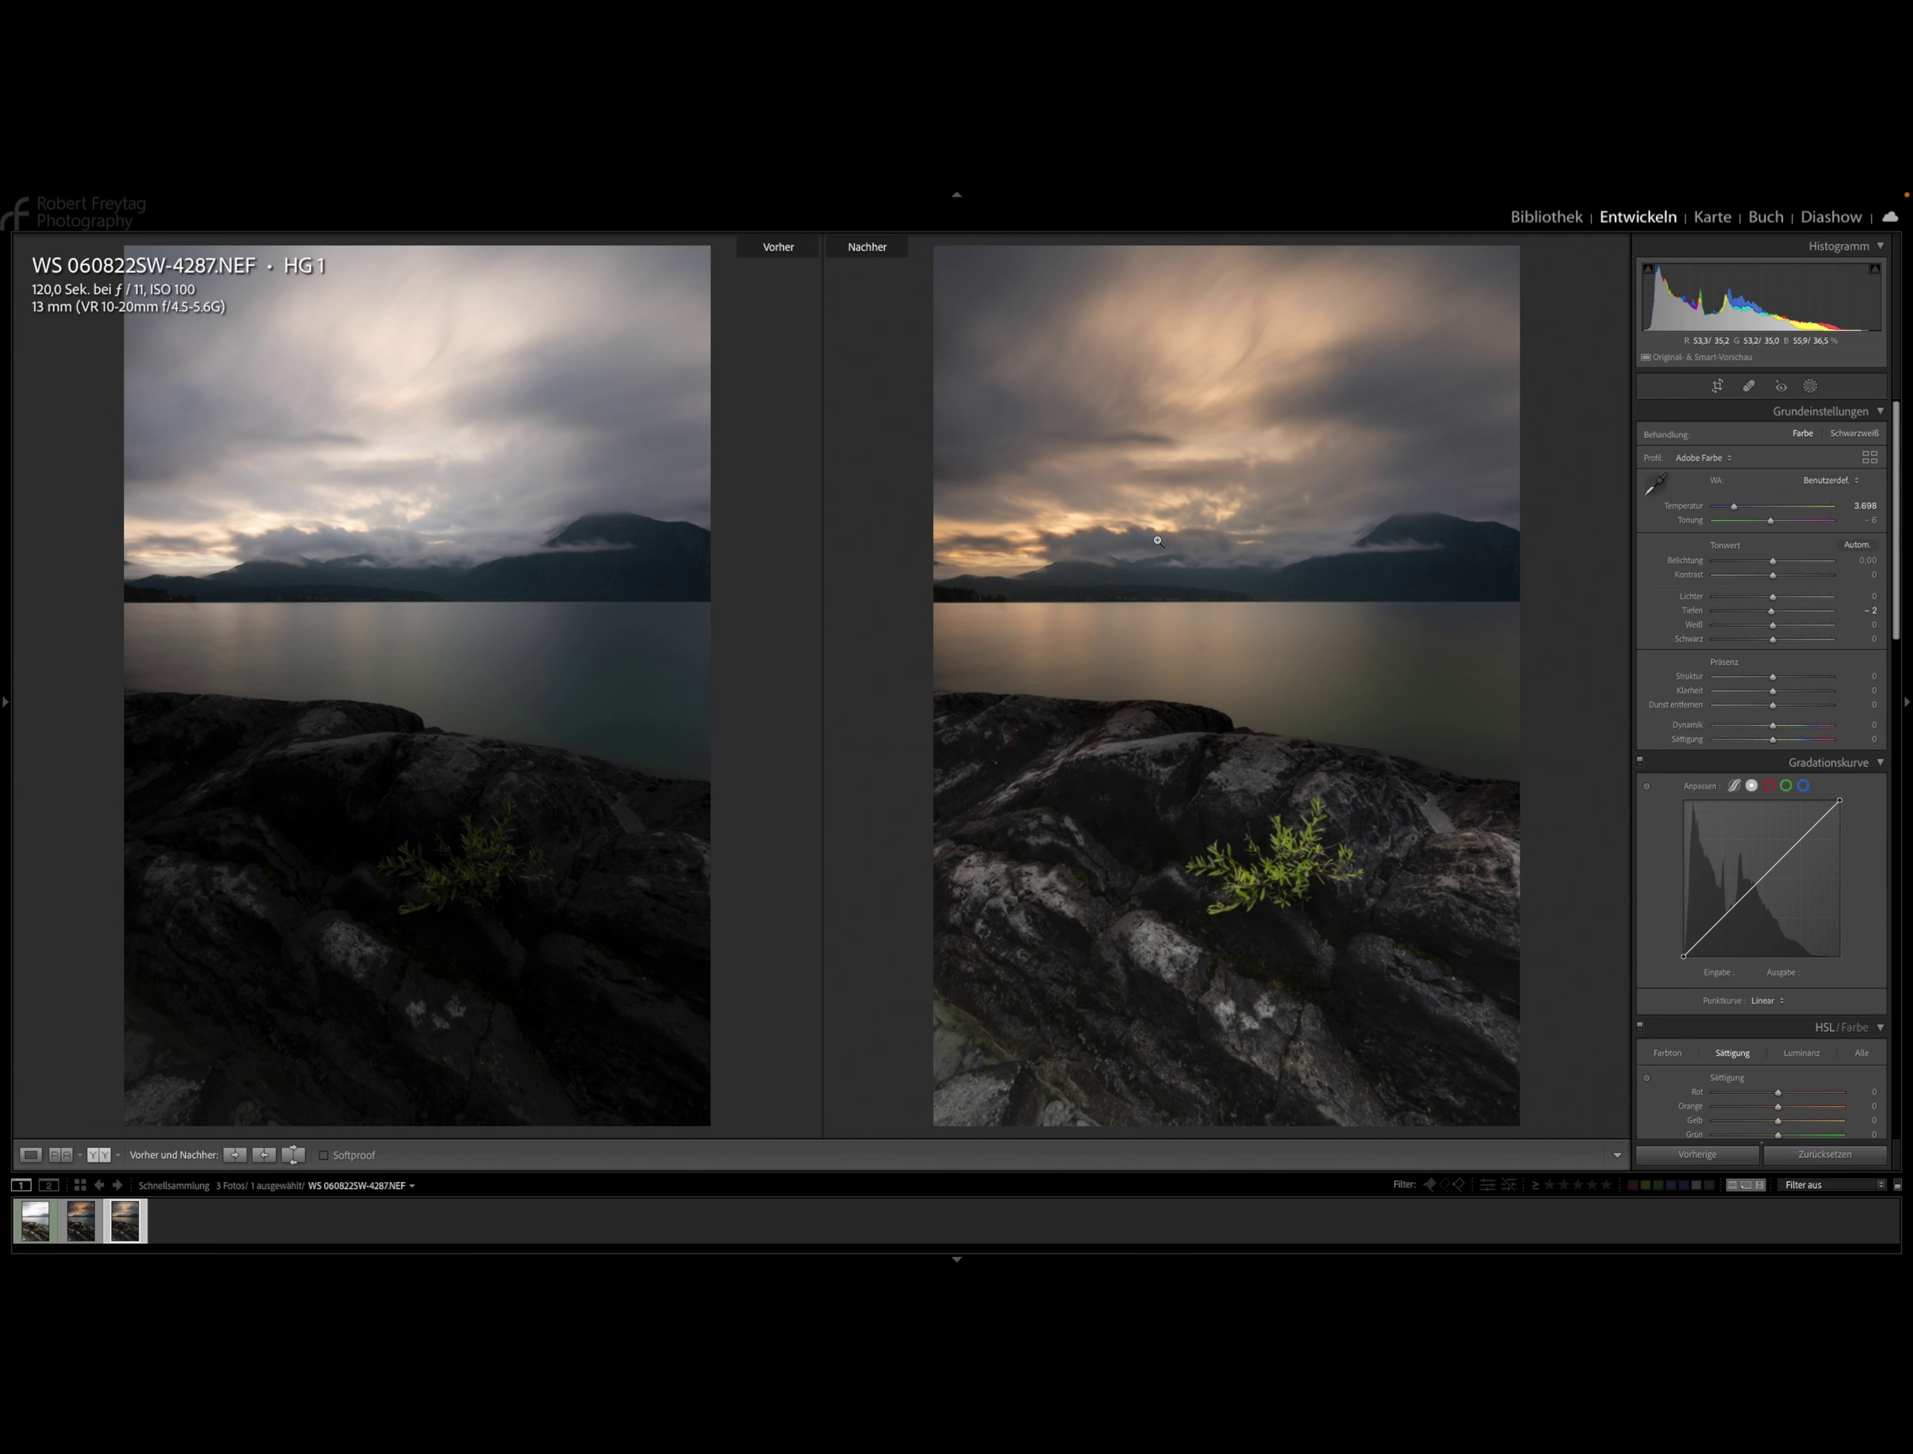
{"action": "key", "text": "y"}
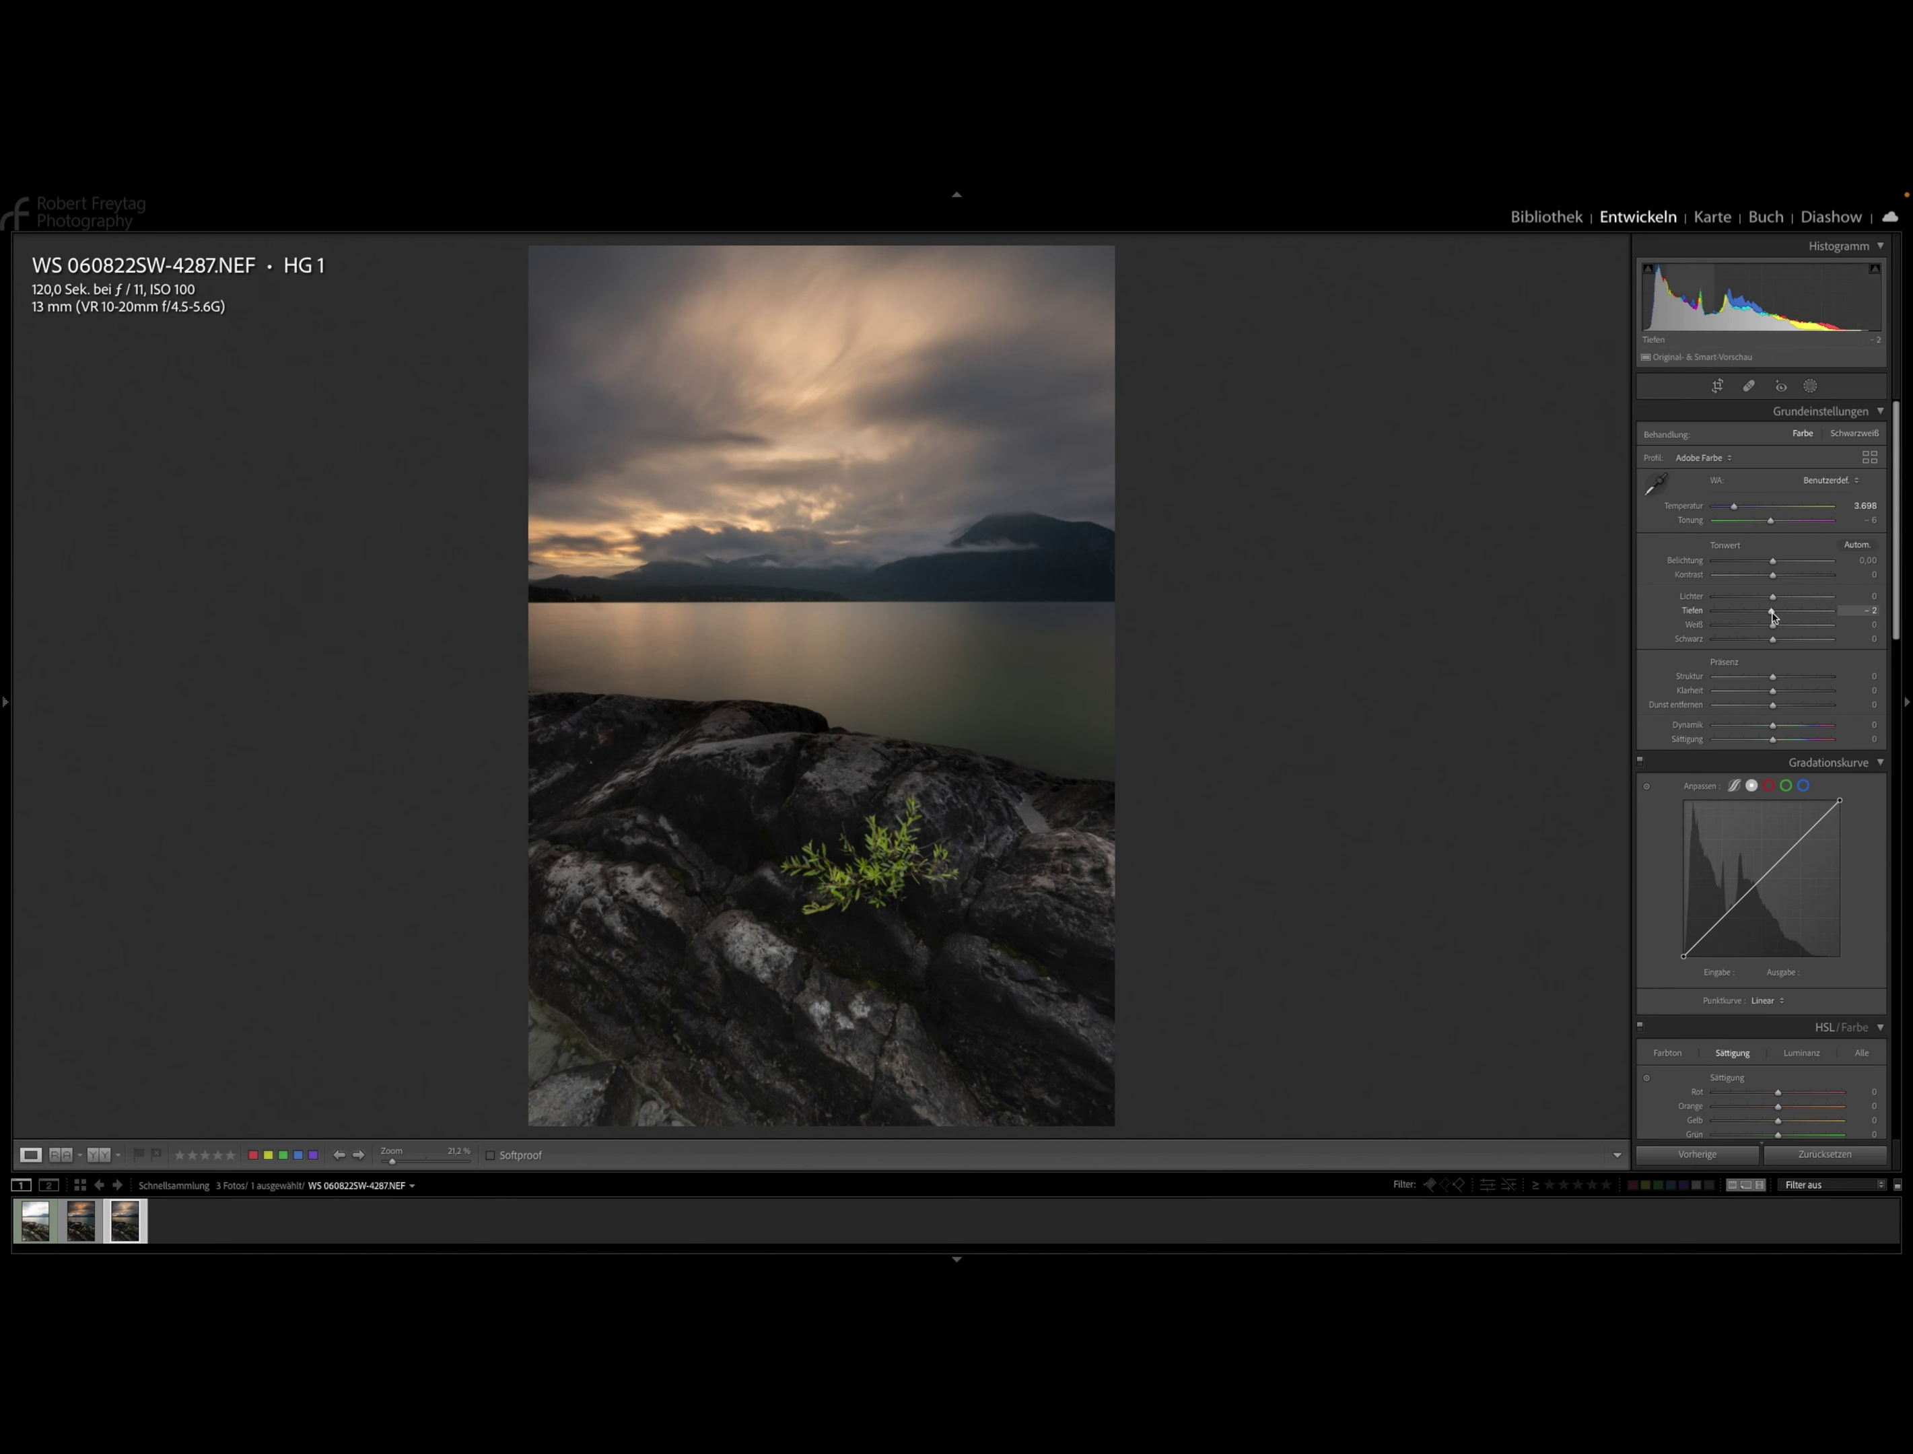
Reset Shadows to 0 and set HSL saturation to Orange +15 and Yellow +17.
{"action": "left_click_drag", "start_coordinate": [1773, 611], "coordinate": [1775, 614]}
{"action": "double_click", "coordinate": [1775, 611]}
{"action": "scroll", "coordinate": [1715, 805], "scroll_direction": "down", "scroll_amount": 3}
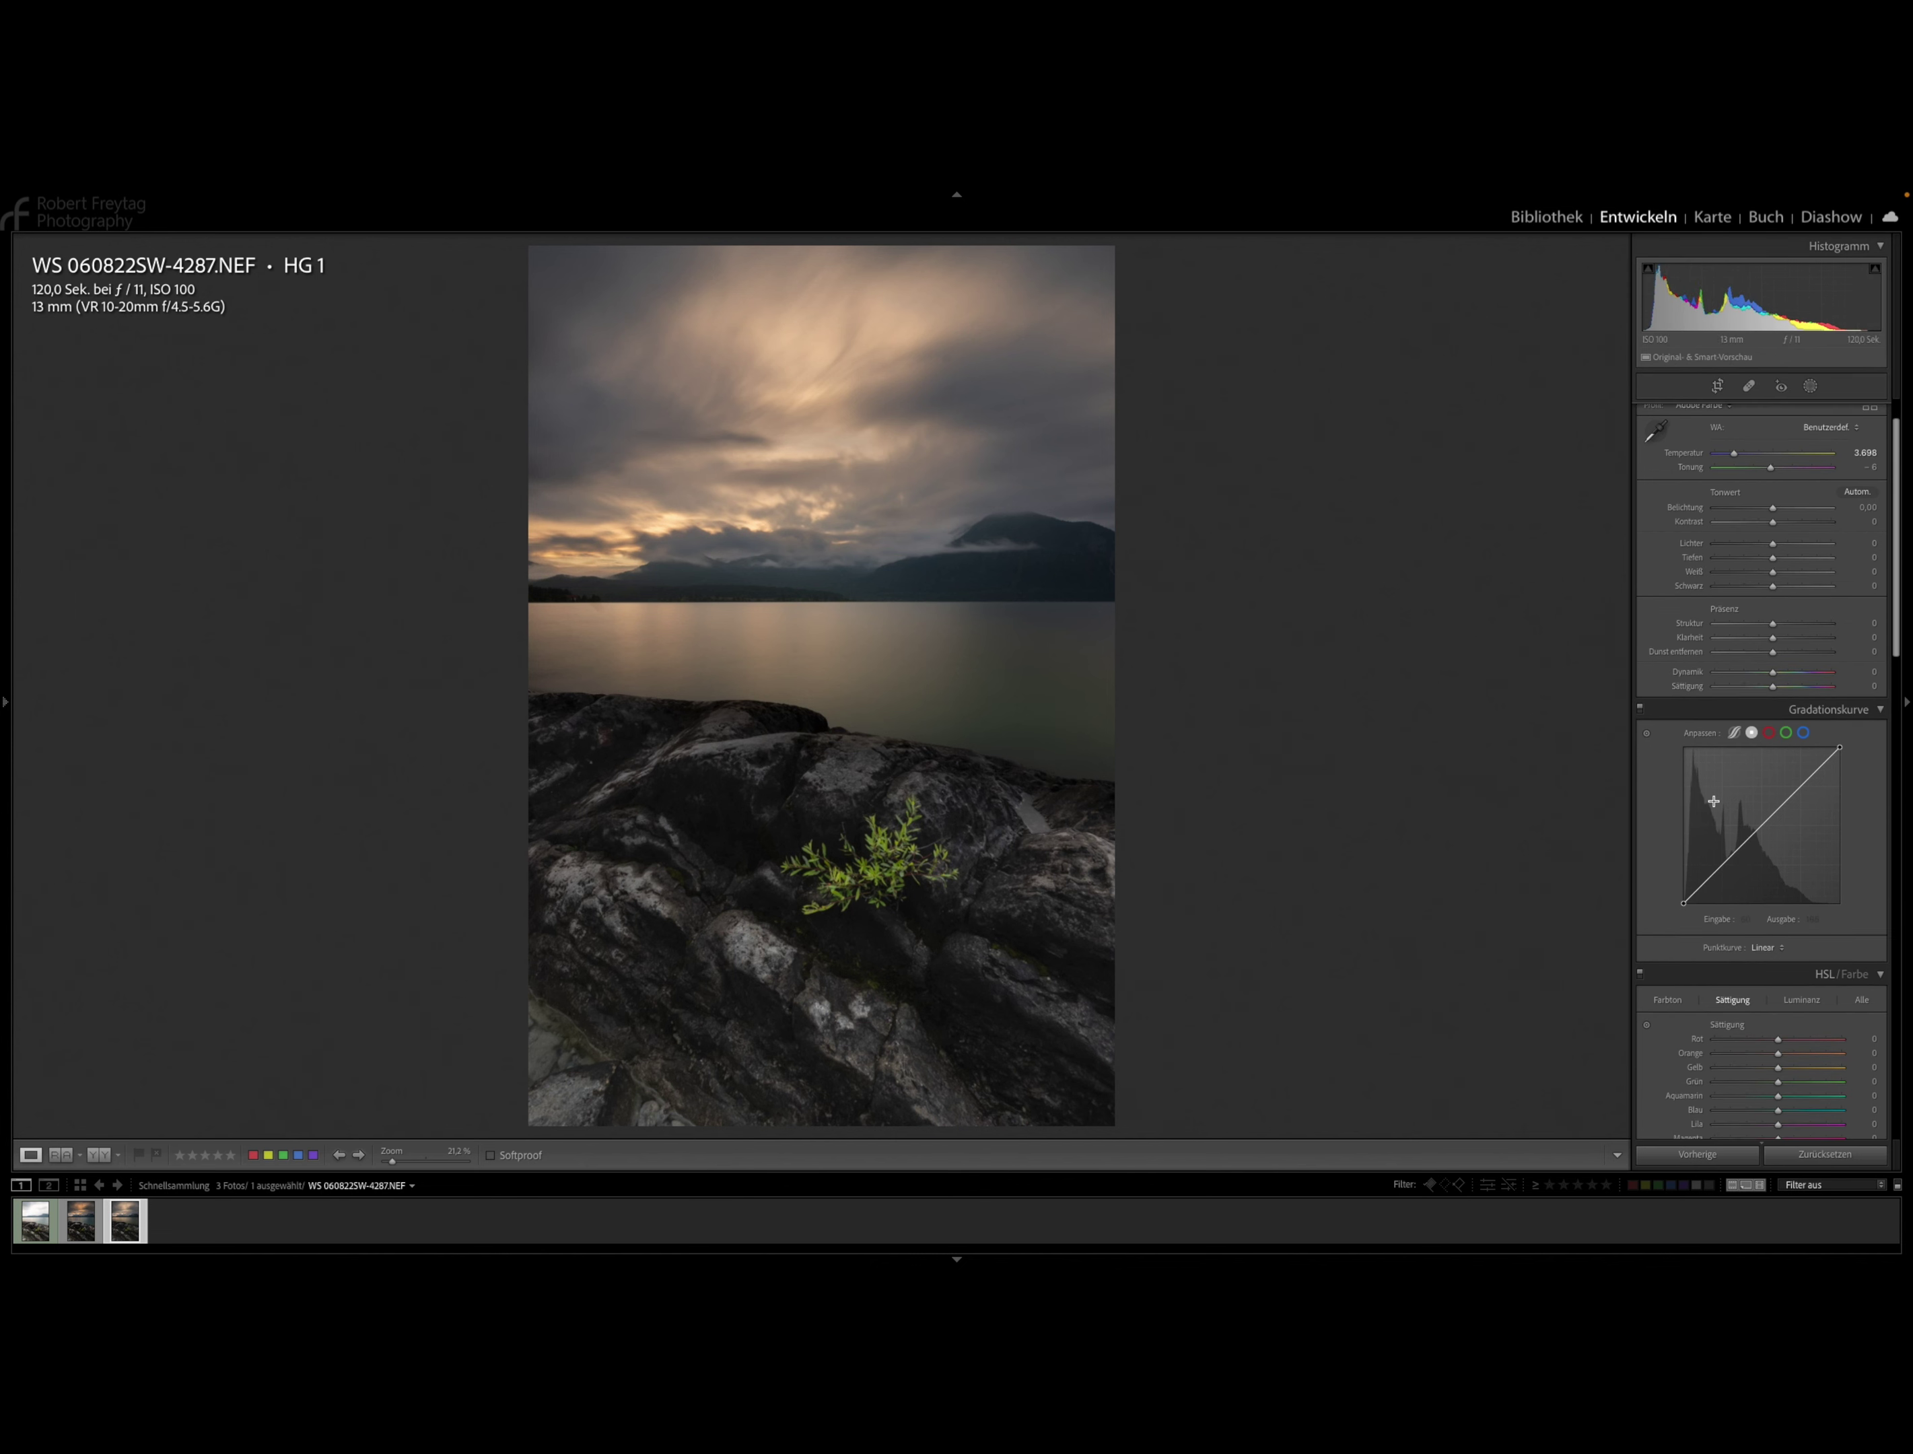
{"action": "scroll", "coordinate": [1716, 805], "scroll_direction": "down", "scroll_amount": 2}
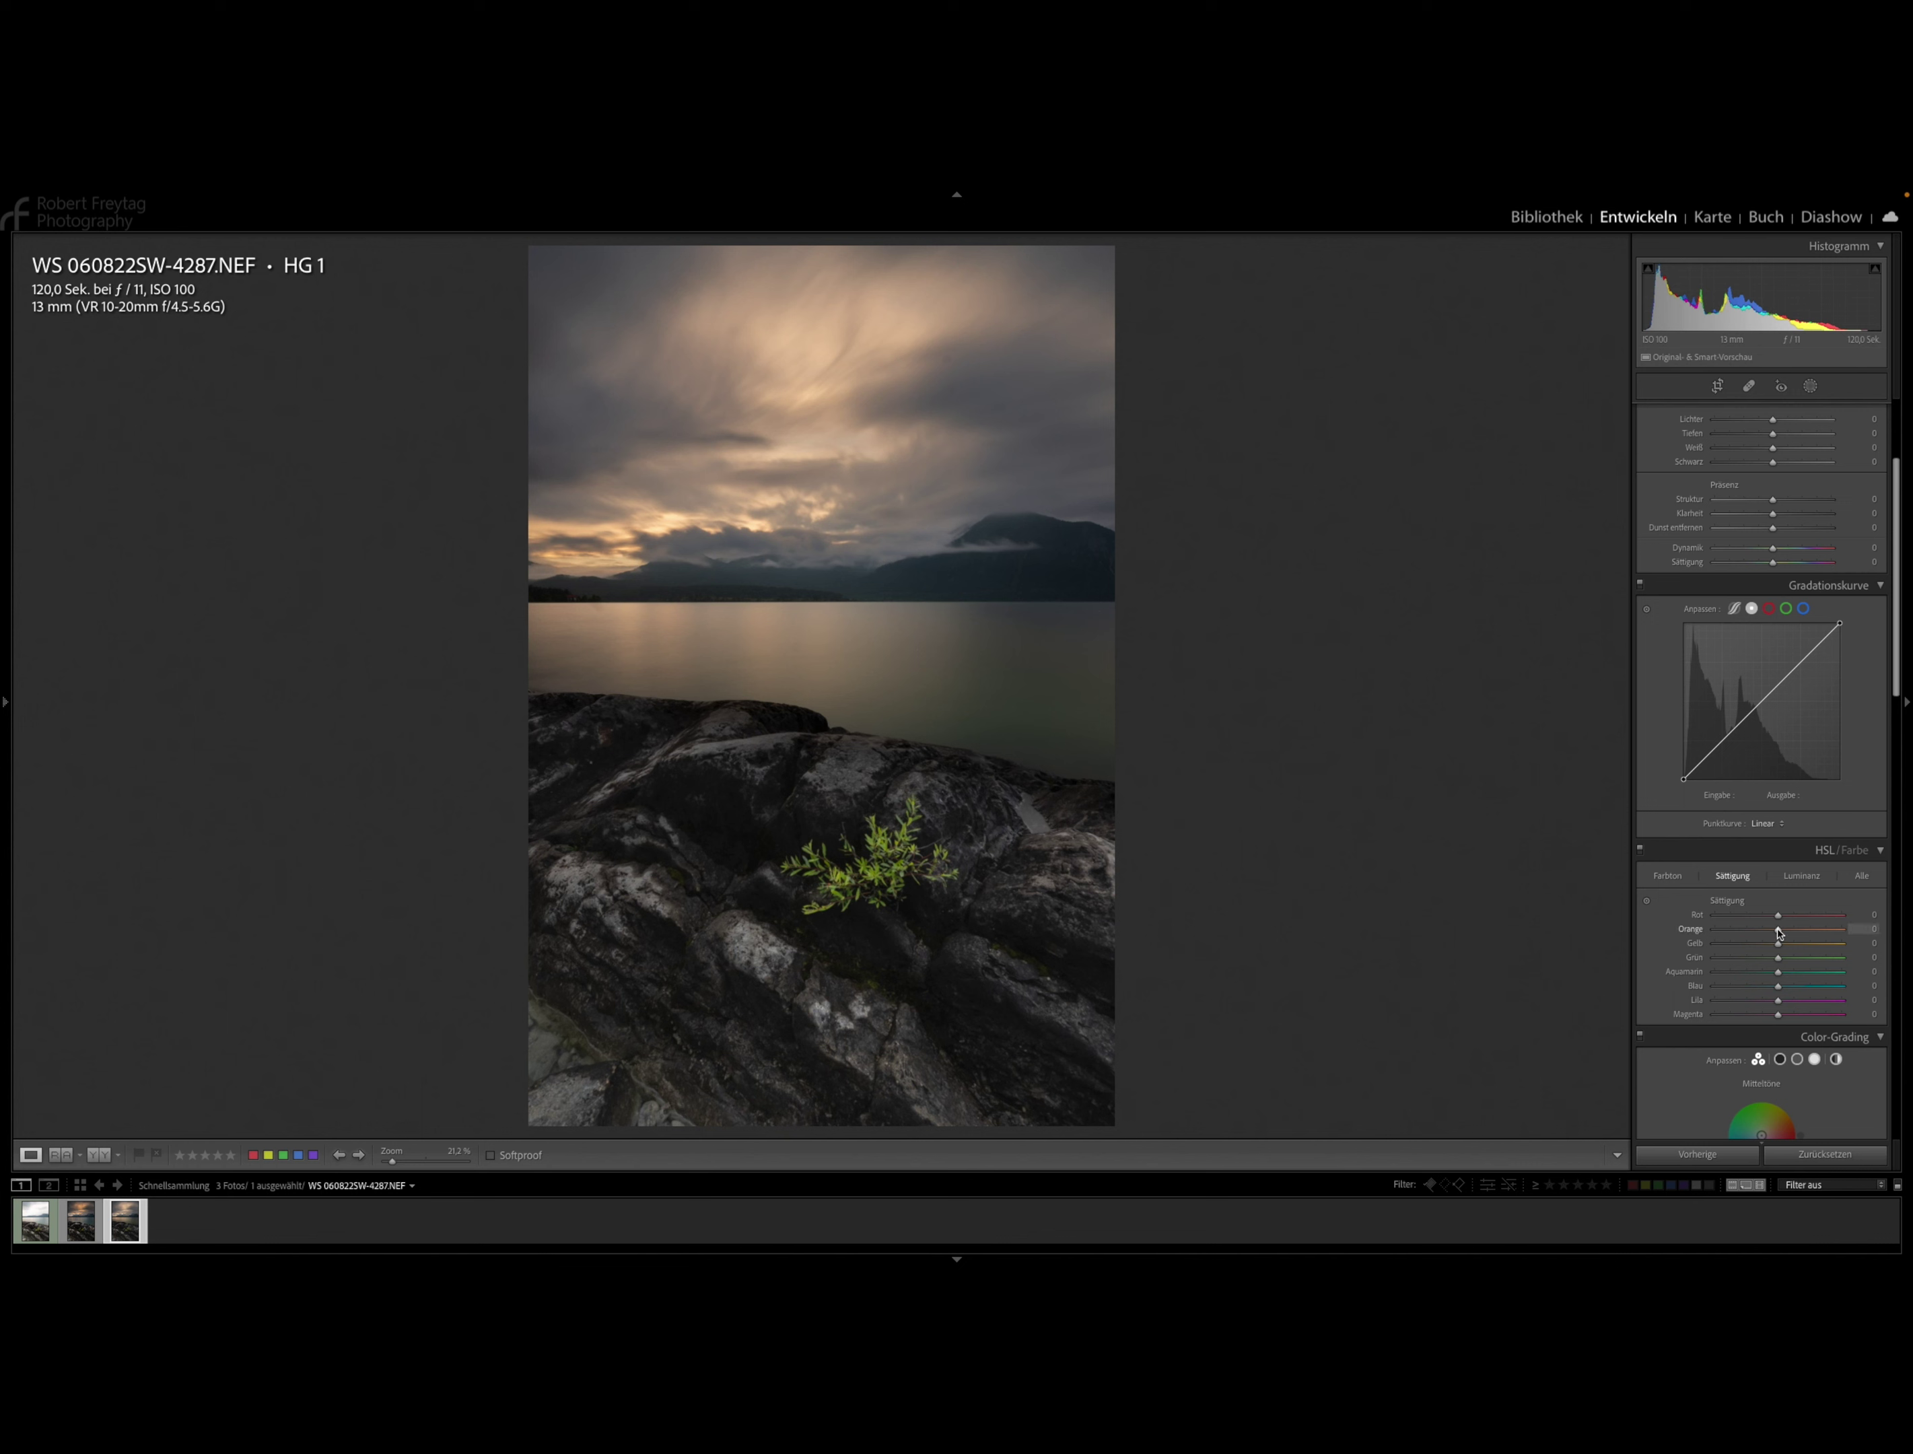
{"action": "mouse_move", "coordinate": [1779, 929]}
{"action": "left_mouse_down"}
{"action": "mouse_move", "coordinate": [1819, 934]}
{"action": "mouse_move", "coordinate": [1788, 933]}
{"action": "mouse_move", "coordinate": [1800, 948]}
{"action": "left_mouse_up"}
Try warming the Color-Grading midtones wheel toward orange, then return it to neutral.
{"action": "scroll", "coordinate": [1744, 904], "scroll_direction": "down", "scroll_amount": 2}
{"action": "scroll", "coordinate": [1752, 900], "scroll_direction": "down", "scroll_amount": 2}
{"action": "scroll", "coordinate": [1770, 894], "scroll_direction": "down", "scroll_amount": 2}
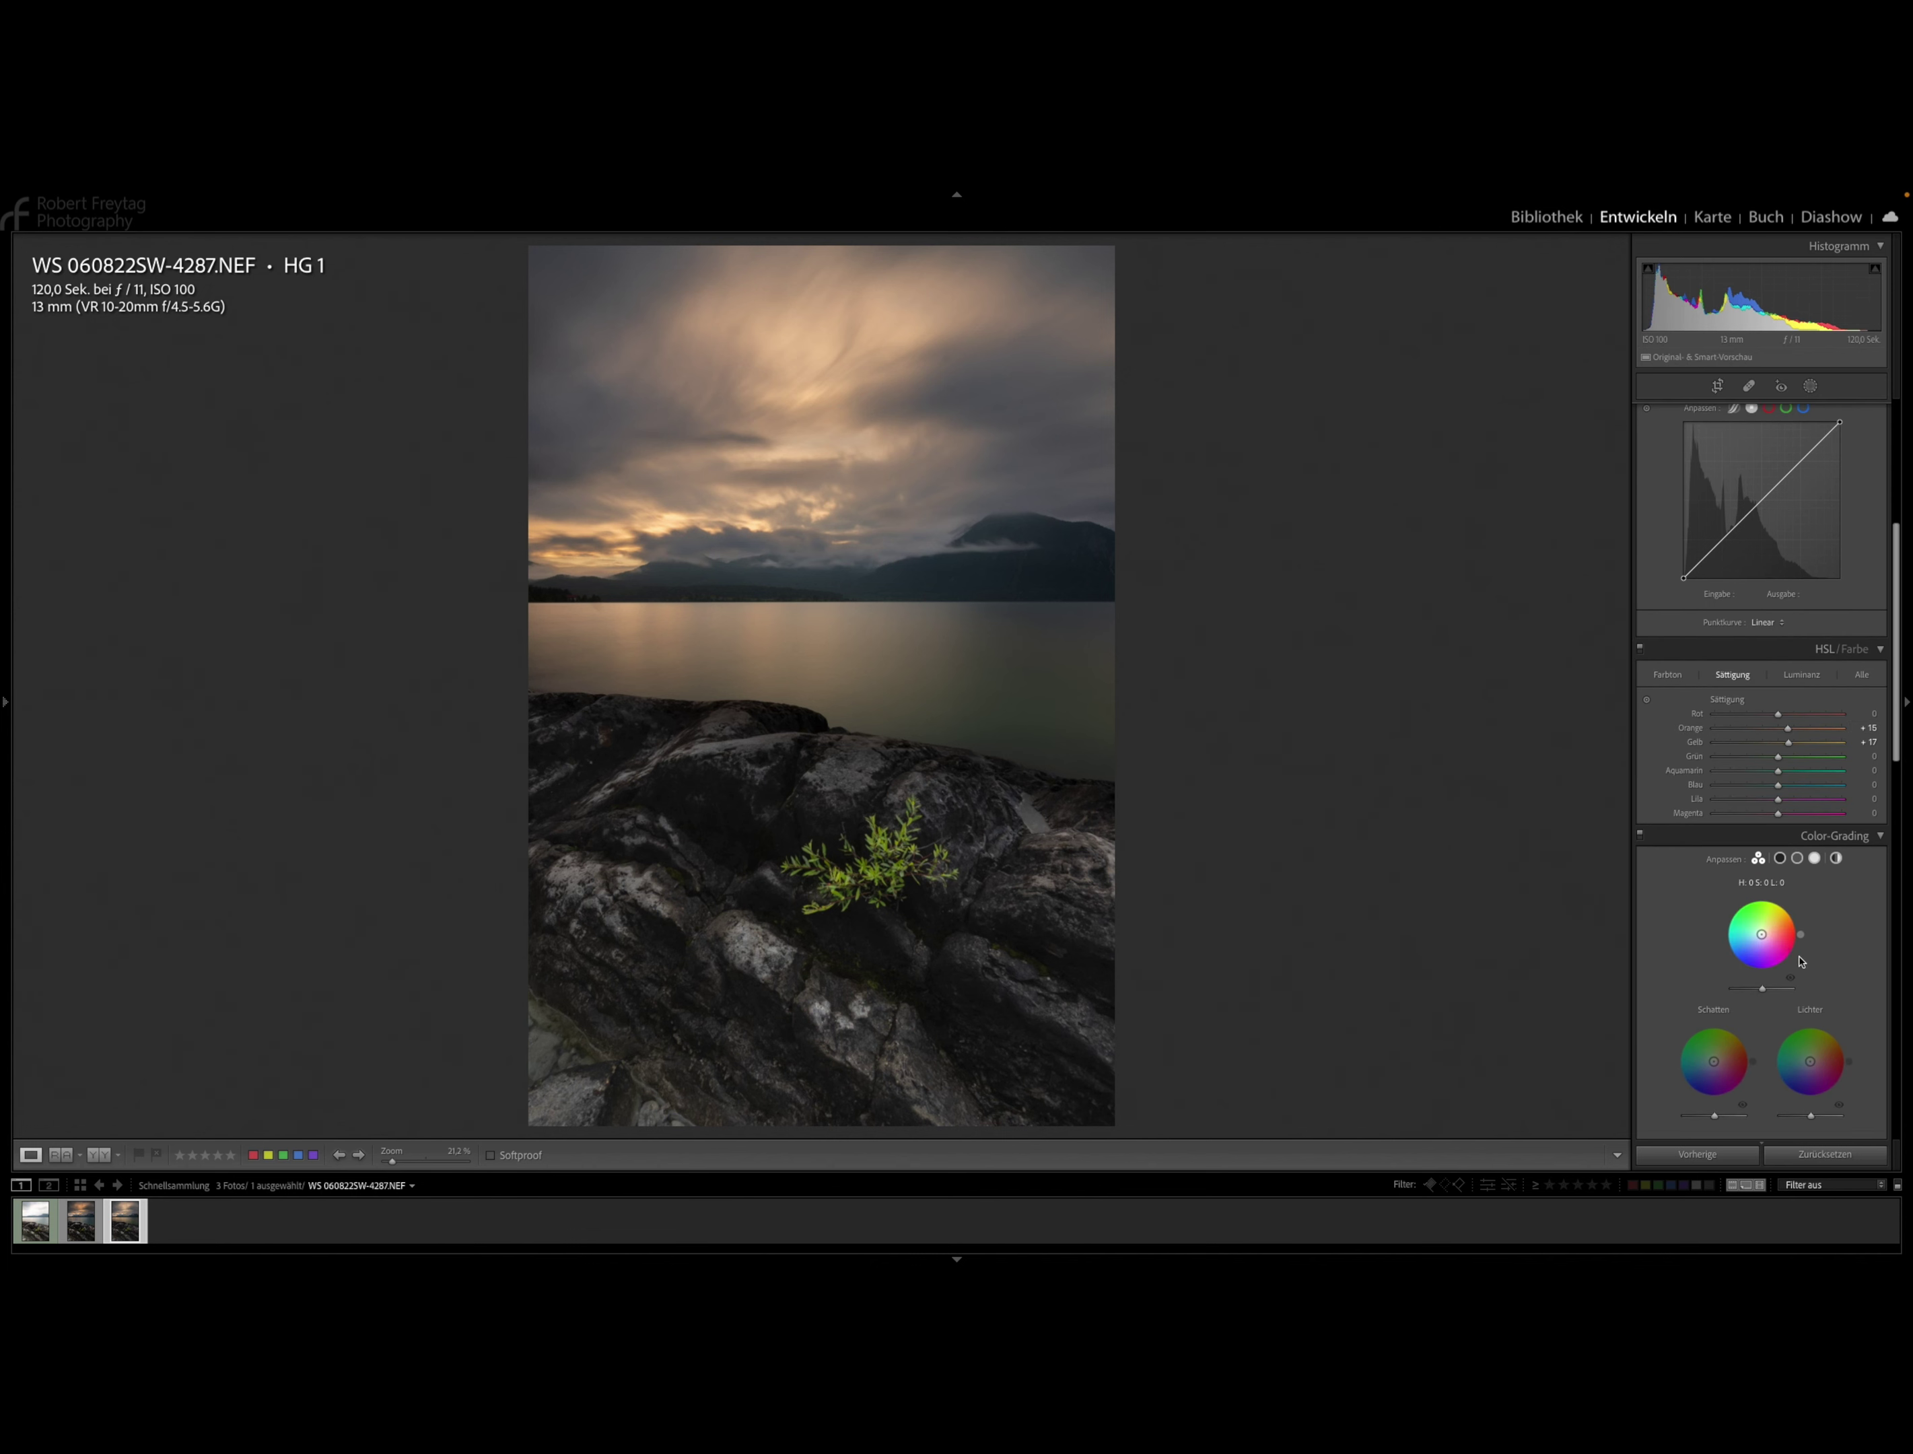
{"action": "mouse_move", "coordinate": [1762, 936]}
{"action": "left_click_drag", "start_coordinate": [1761, 934], "coordinate": [1766, 928]}
{"action": "left_click_drag", "start_coordinate": [1764, 928], "coordinate": [1762, 934]}
In the Details panel, set sharpening Amount 55, Masking 47 and Luminance noise reduction 11.
{"action": "scroll", "coordinate": [1667, 904], "scroll_direction": "down", "scroll_amount": 3}
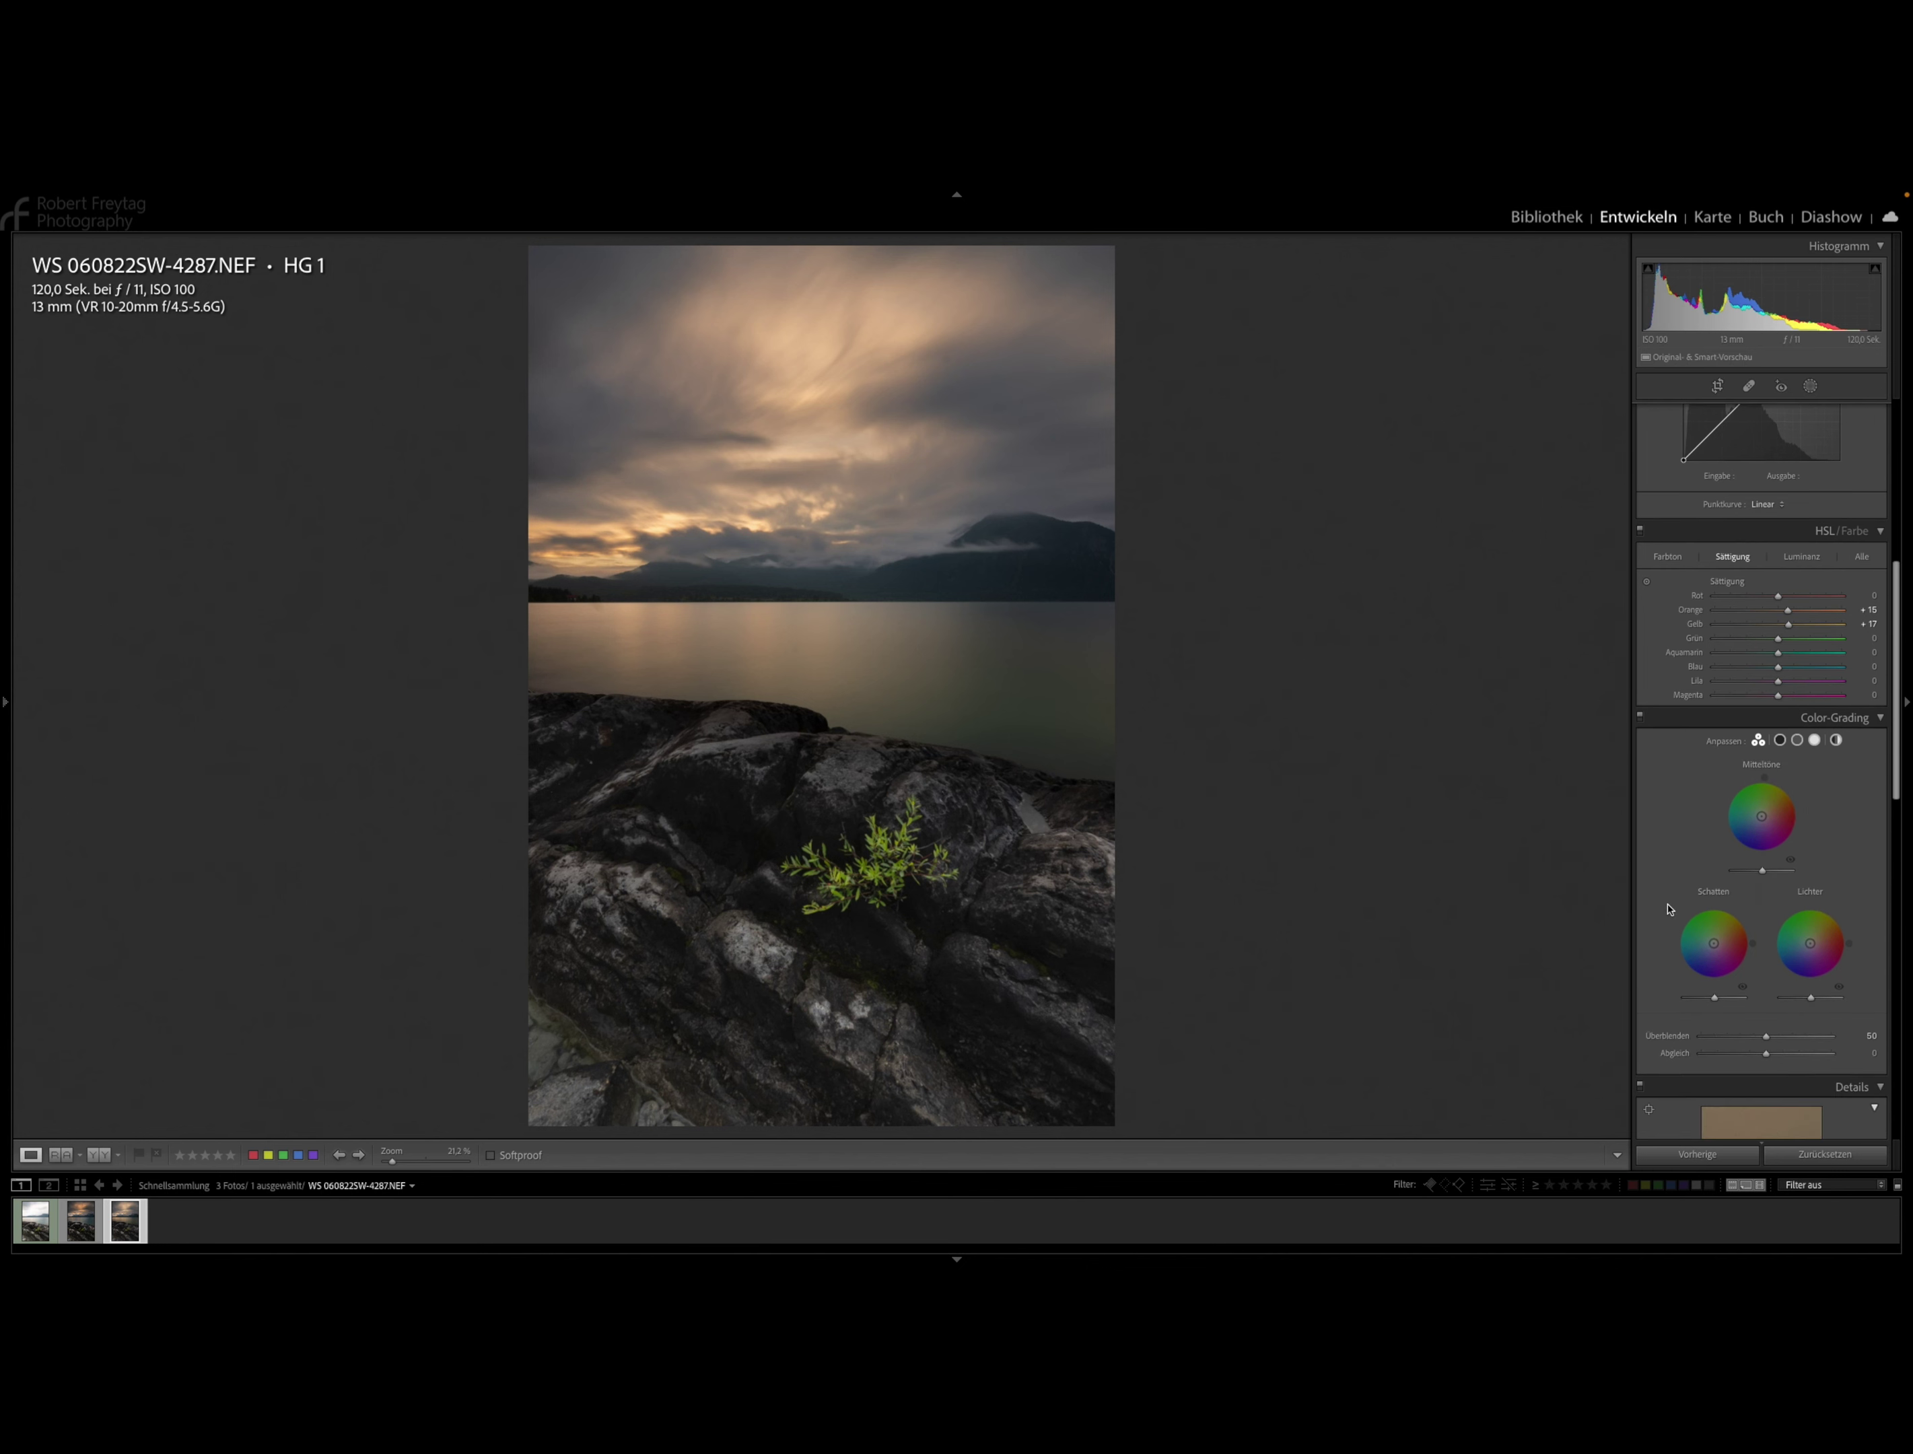
{"action": "scroll", "coordinate": [1667, 905], "scroll_direction": "down", "scroll_amount": 3}
{"action": "scroll", "coordinate": [1669, 910], "scroll_direction": "down", "scroll_amount": 3}
{"action": "scroll", "coordinate": [1669, 910], "scroll_direction": "down", "scroll_amount": 3}
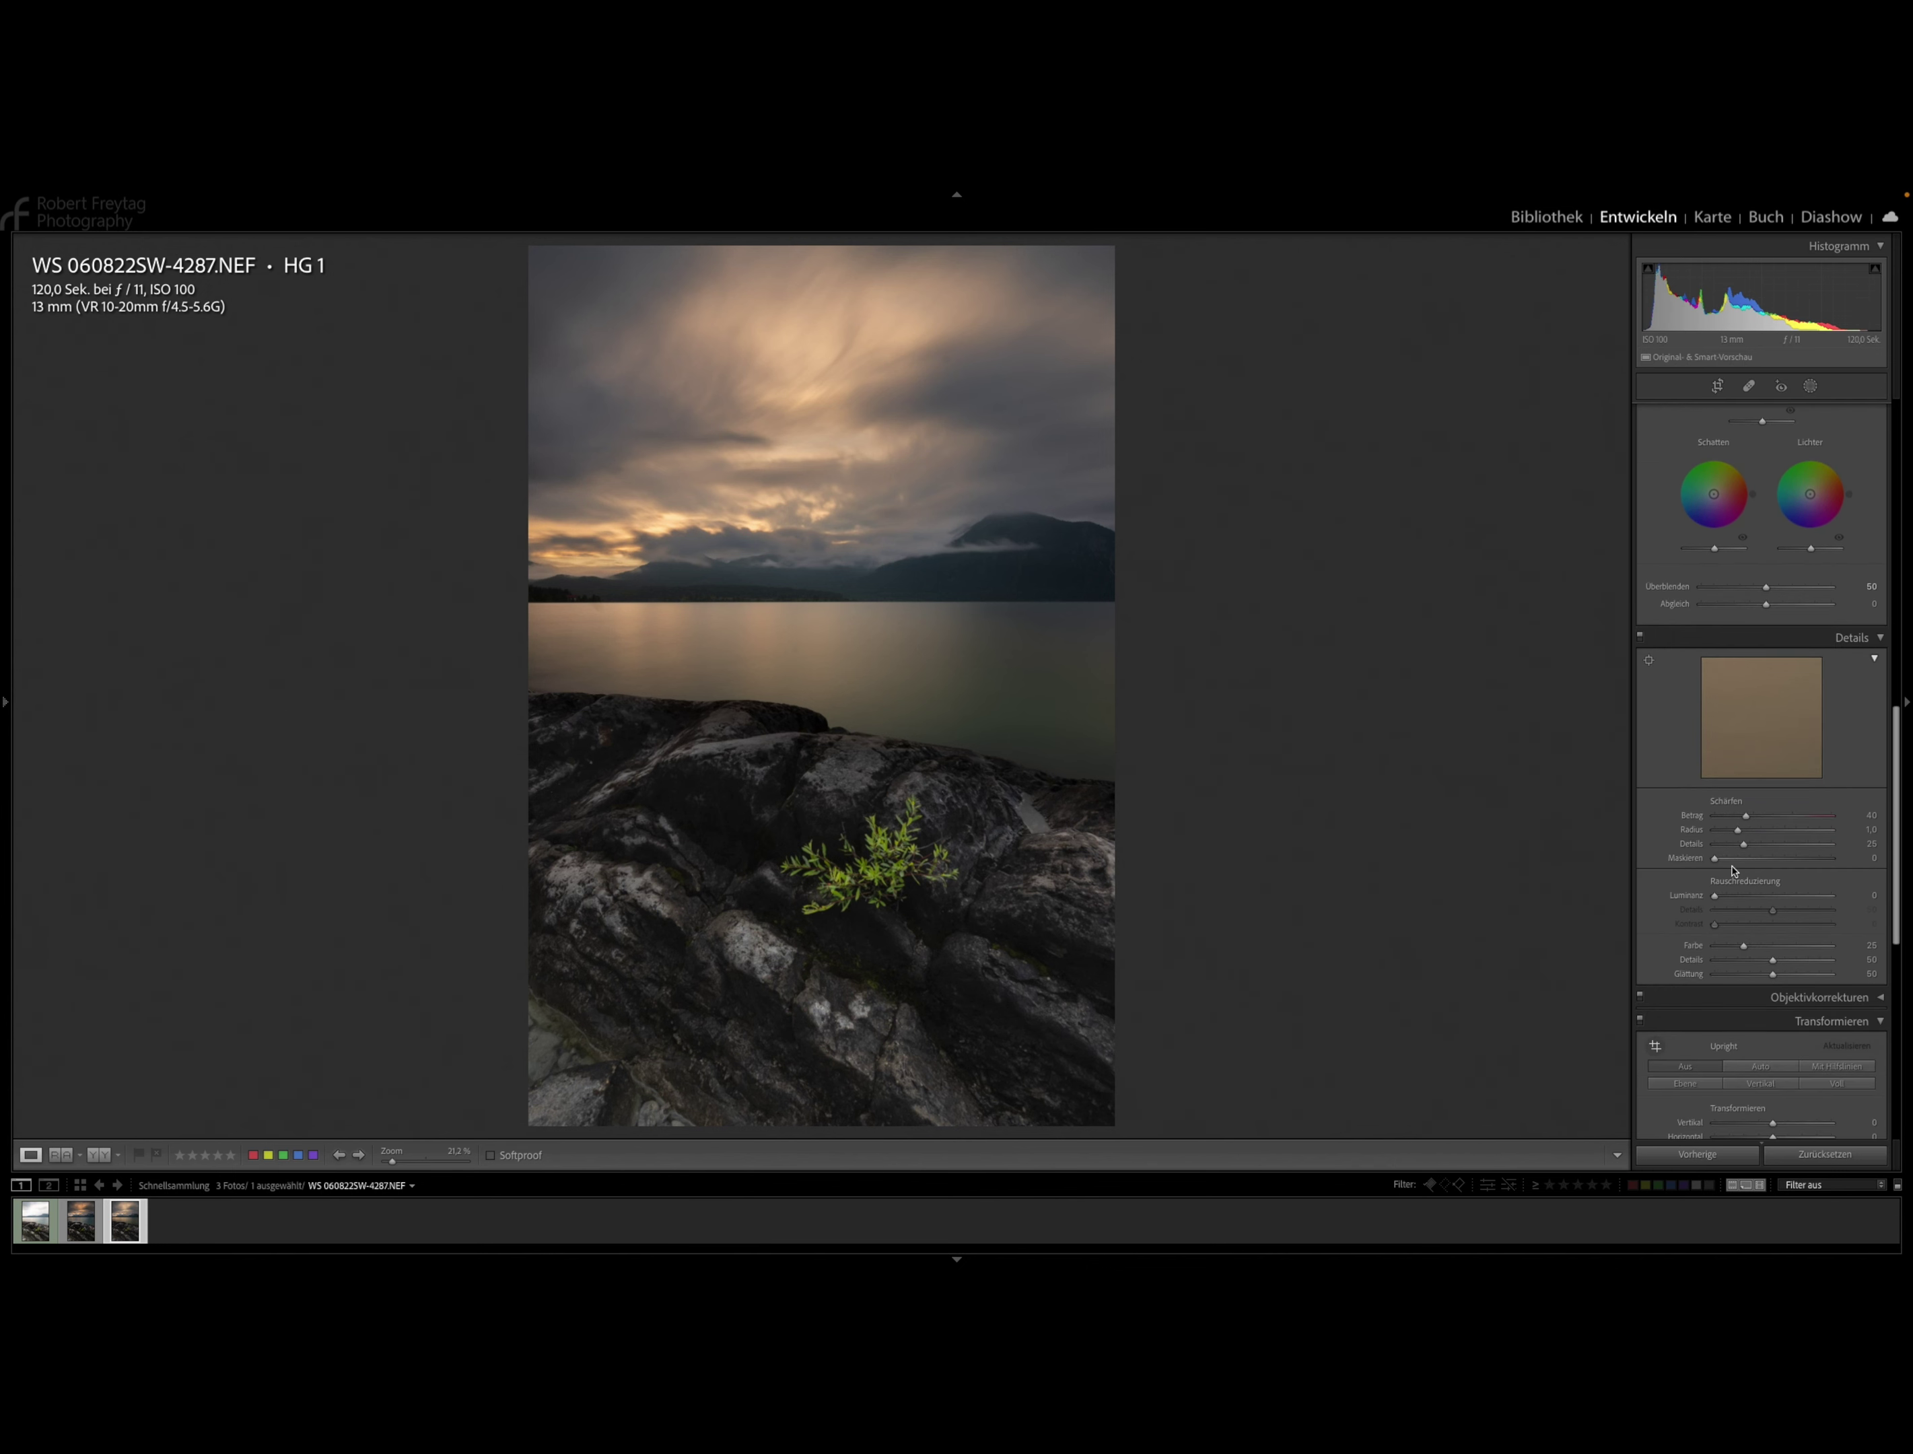
{"action": "mouse_move", "coordinate": [1746, 815]}
{"action": "left_mouse_down"}
{"action": "mouse_move", "coordinate": [1751, 864]}
{"action": "mouse_move", "coordinate": [1770, 865]}
{"action": "mouse_move", "coordinate": [1727, 900]}
{"action": "left_mouse_up"}
{"action": "scroll", "coordinate": [1722, 896], "scroll_direction": "down", "scroll_amount": 3}
{"action": "scroll", "coordinate": [1709, 890], "scroll_direction": "down", "scroll_amount": 2}
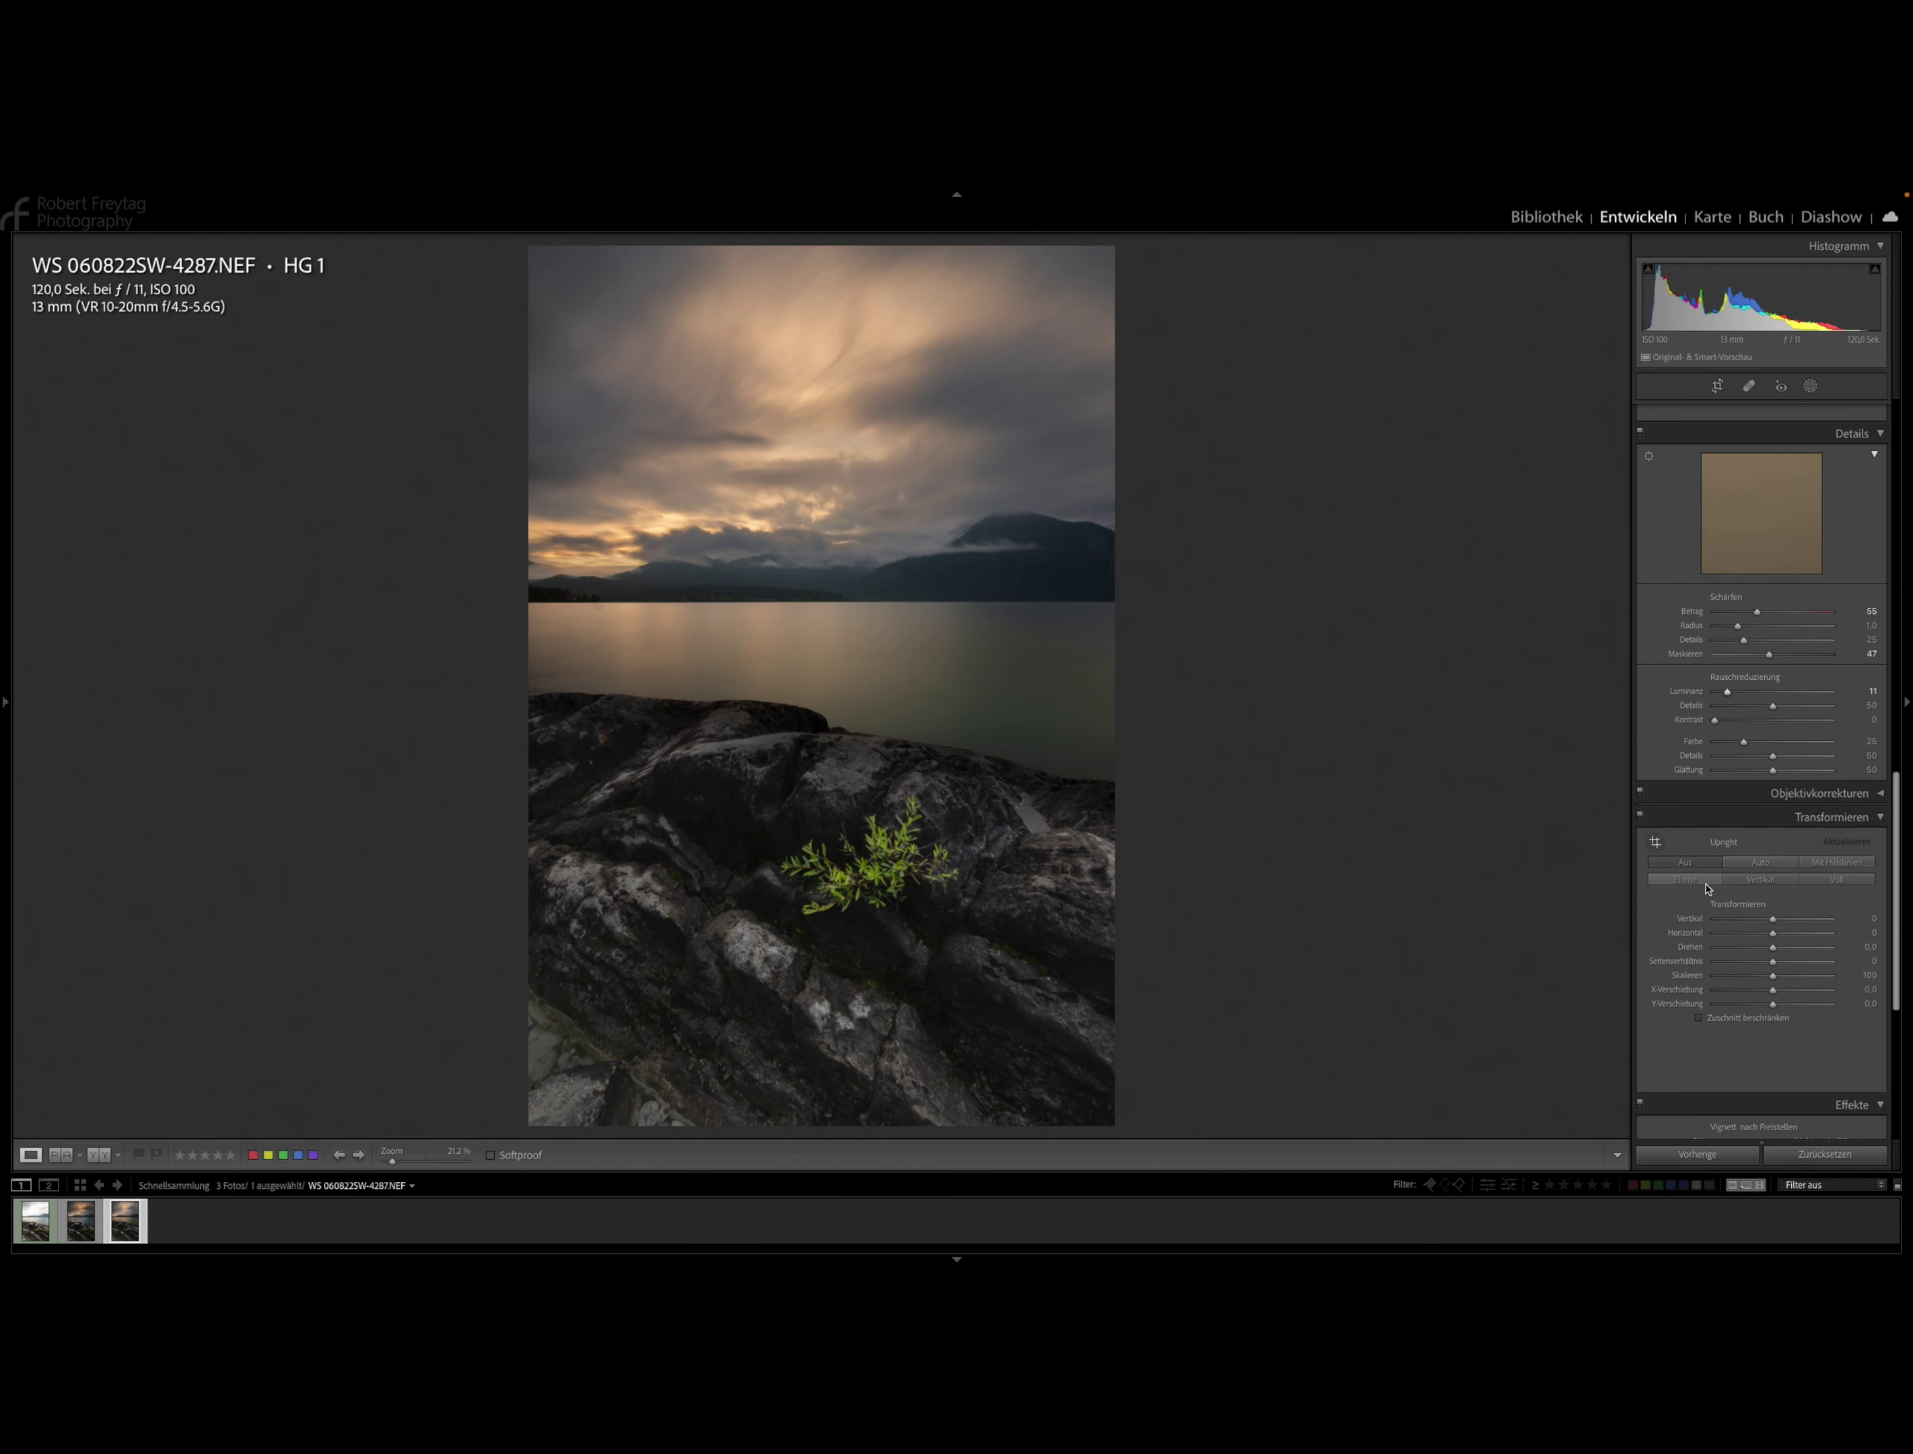
{"action": "scroll", "coordinate": [1706, 890], "scroll_direction": "down", "scroll_amount": 2}
{"action": "scroll", "coordinate": [1707, 889], "scroll_direction": "down", "scroll_amount": 4}
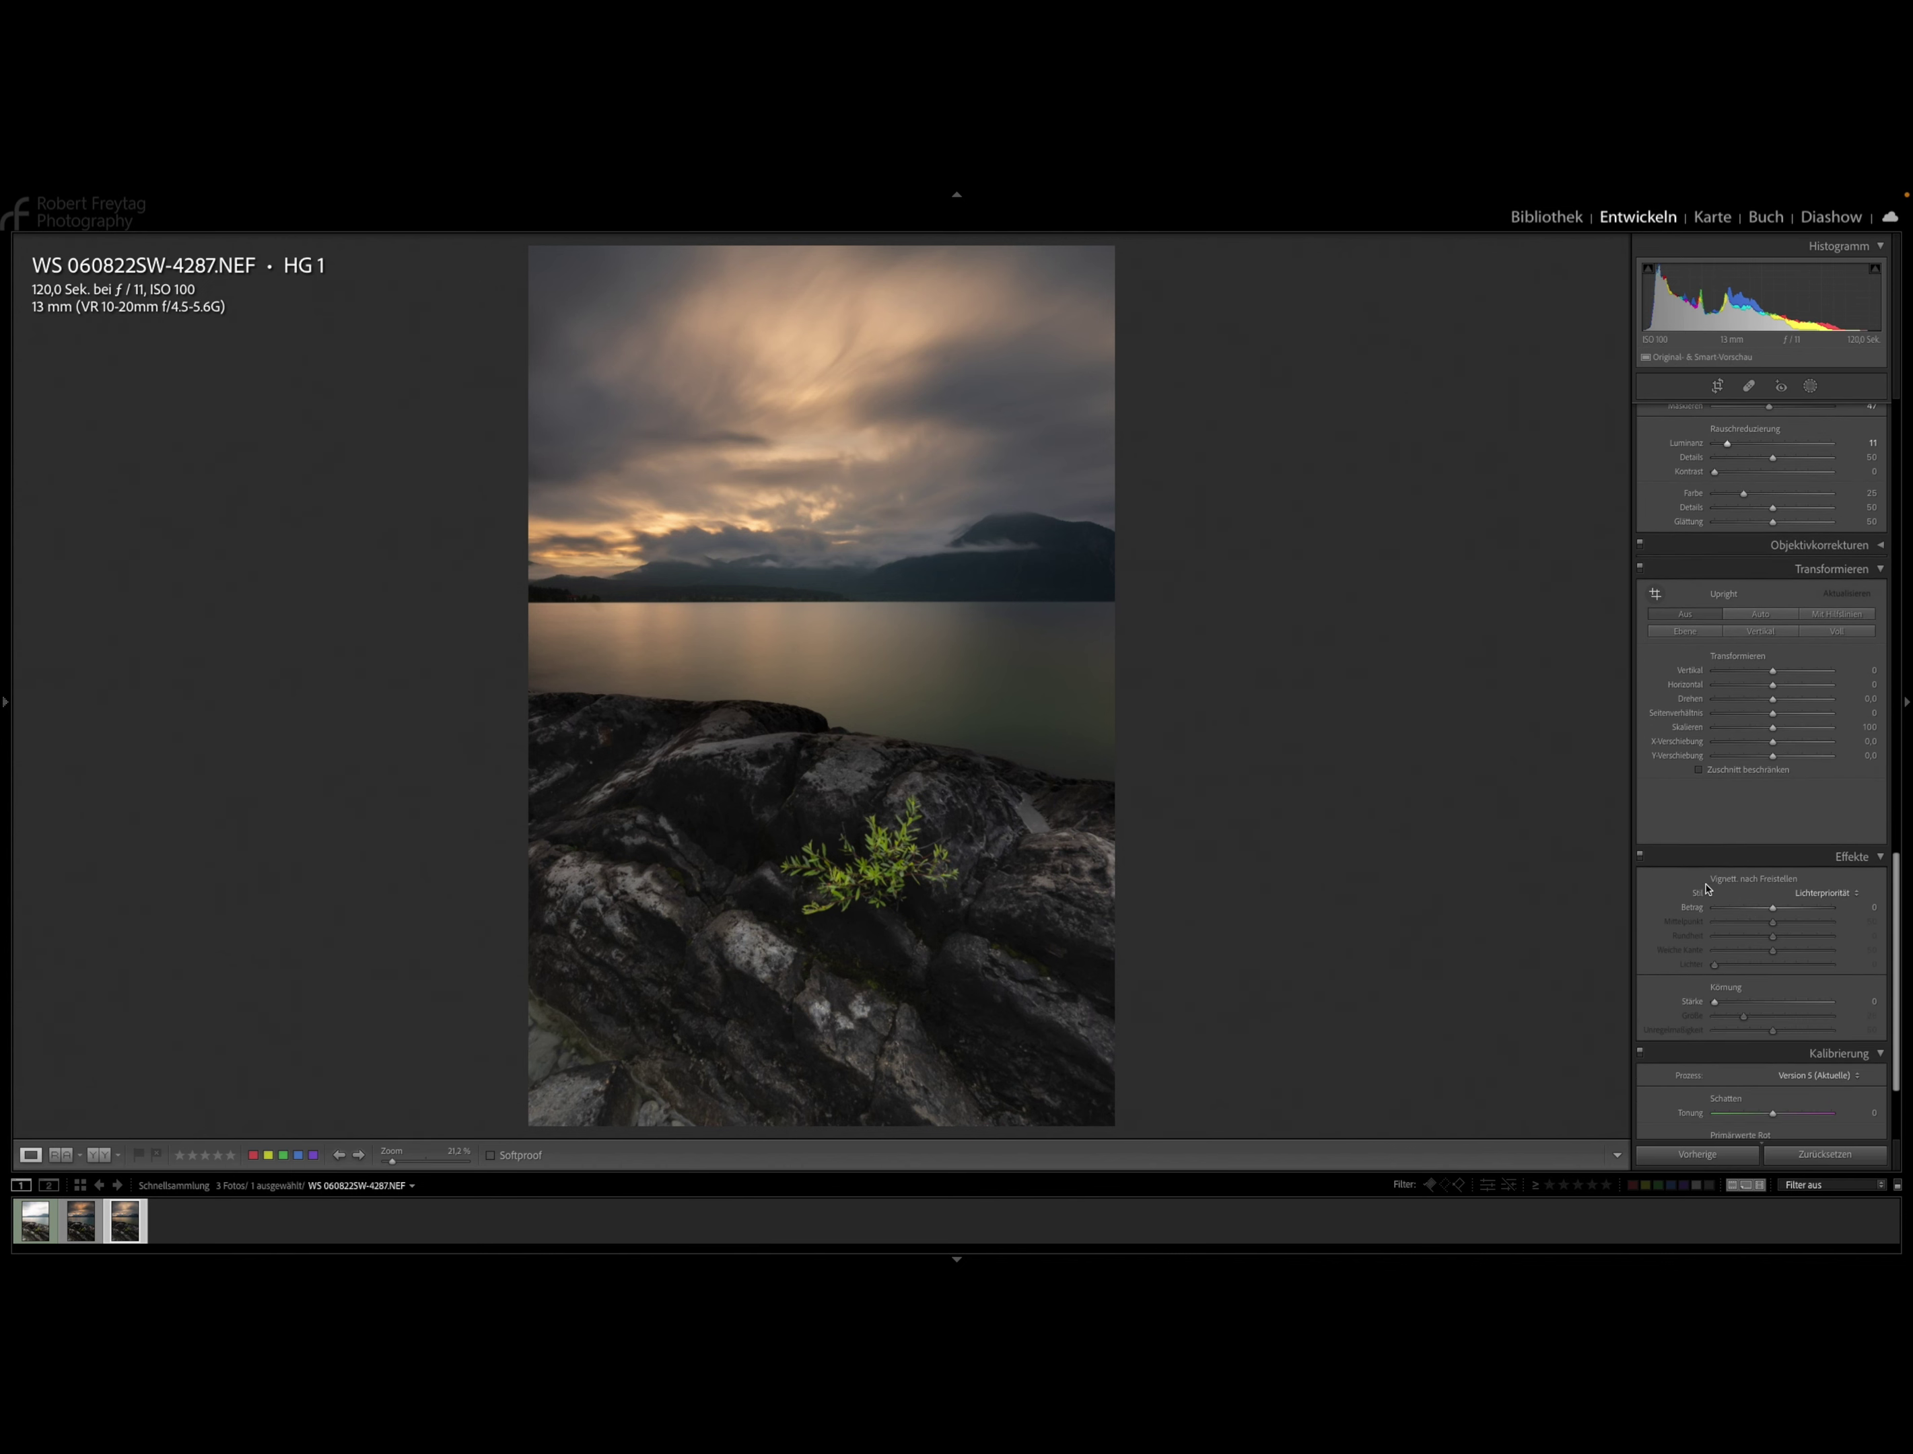
{"action": "scroll", "coordinate": [1757, 889], "scroll_direction": "down", "scroll_amount": 1}
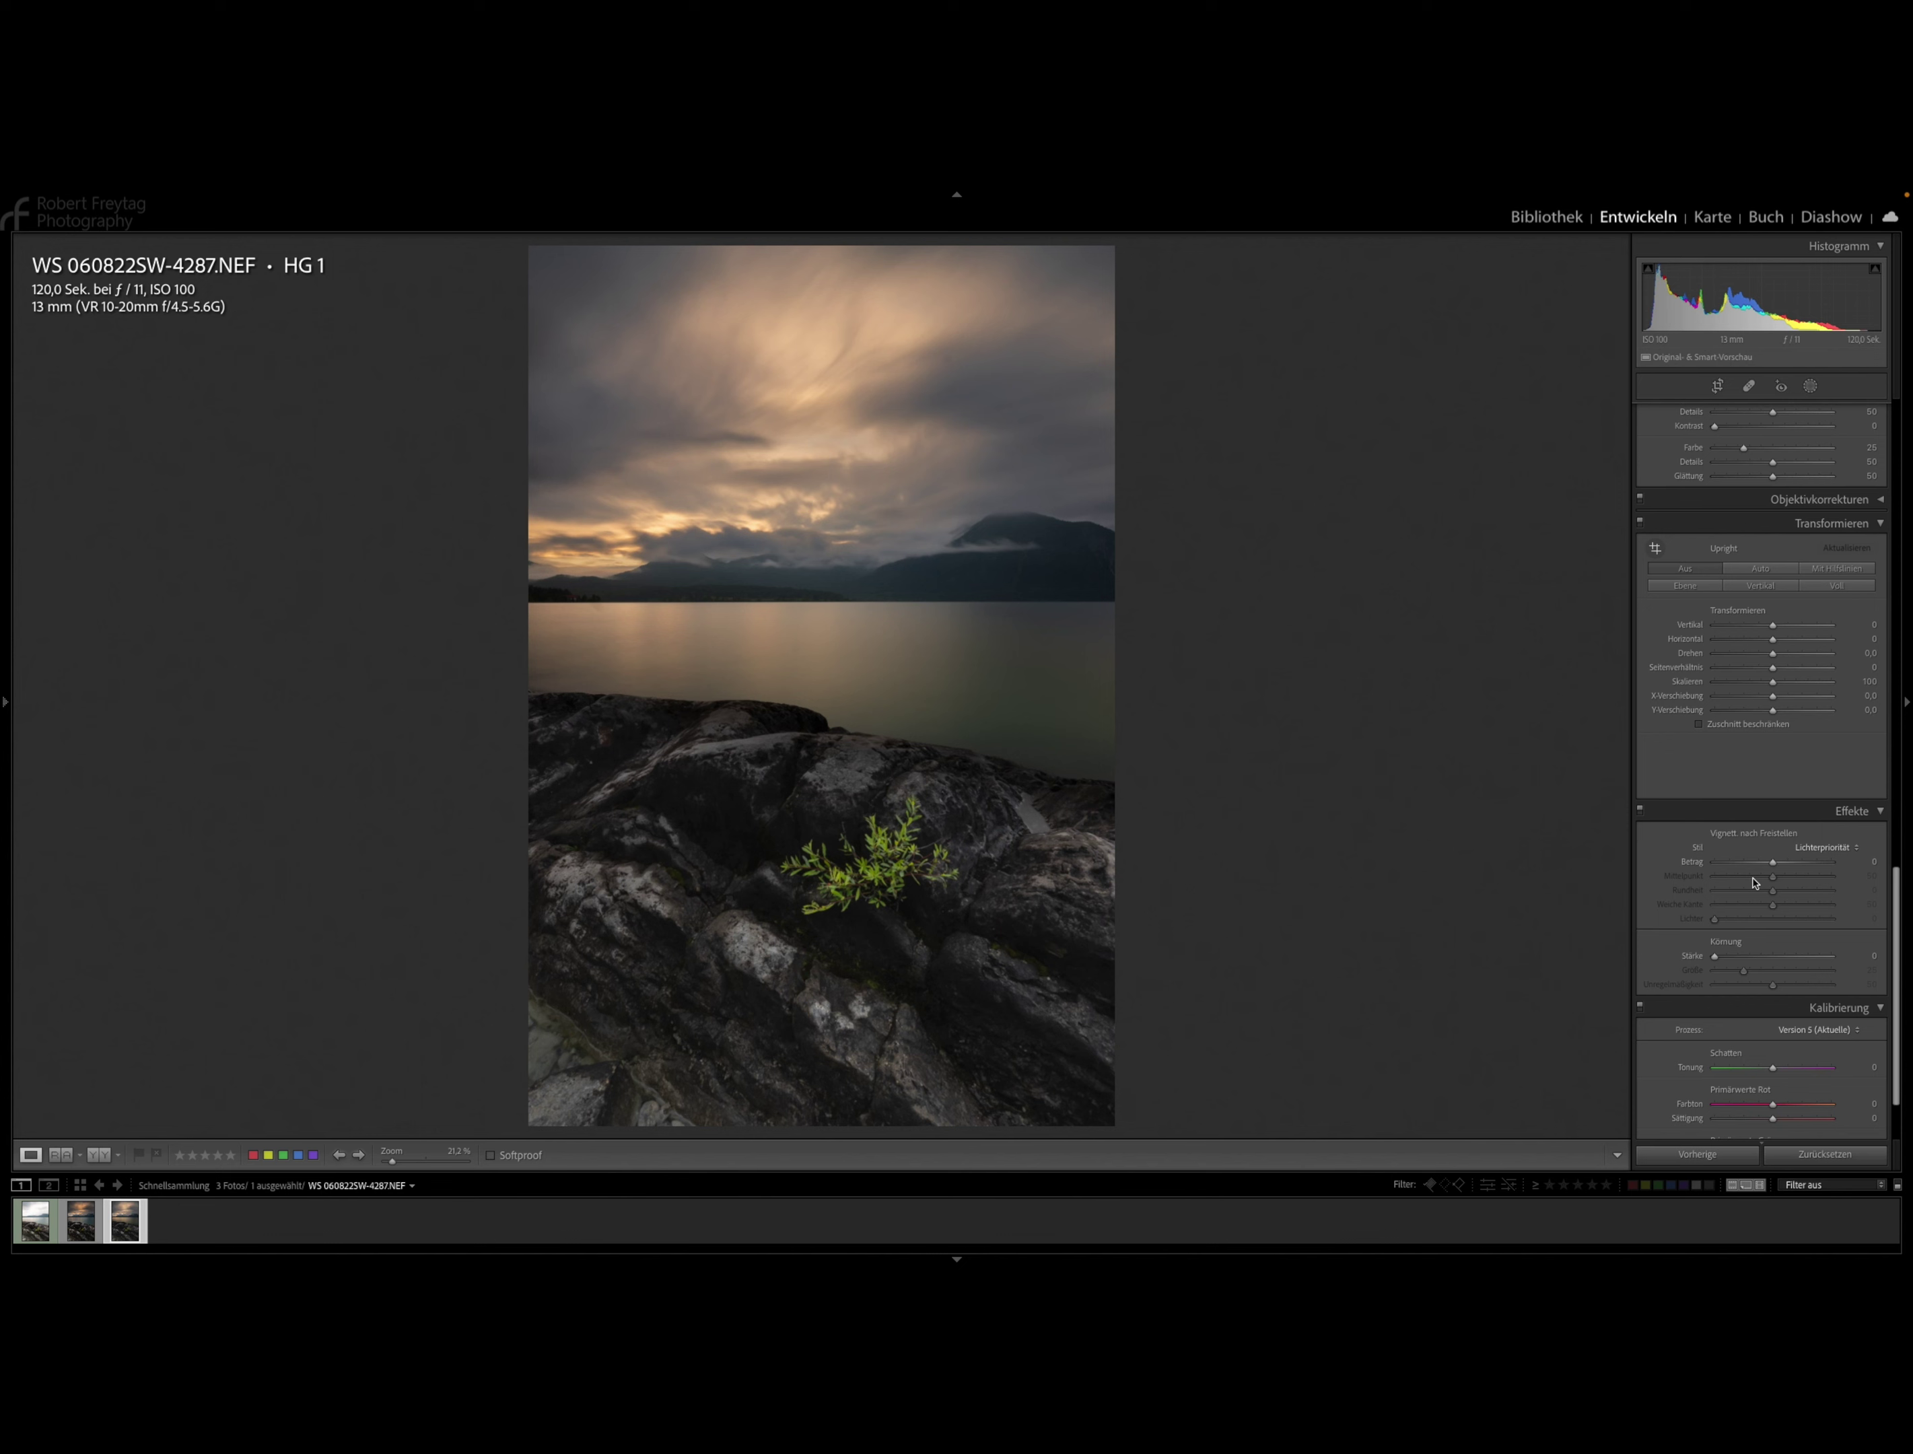
{"action": "scroll", "coordinate": [1755, 884], "scroll_direction": "up", "scroll_amount": 5}
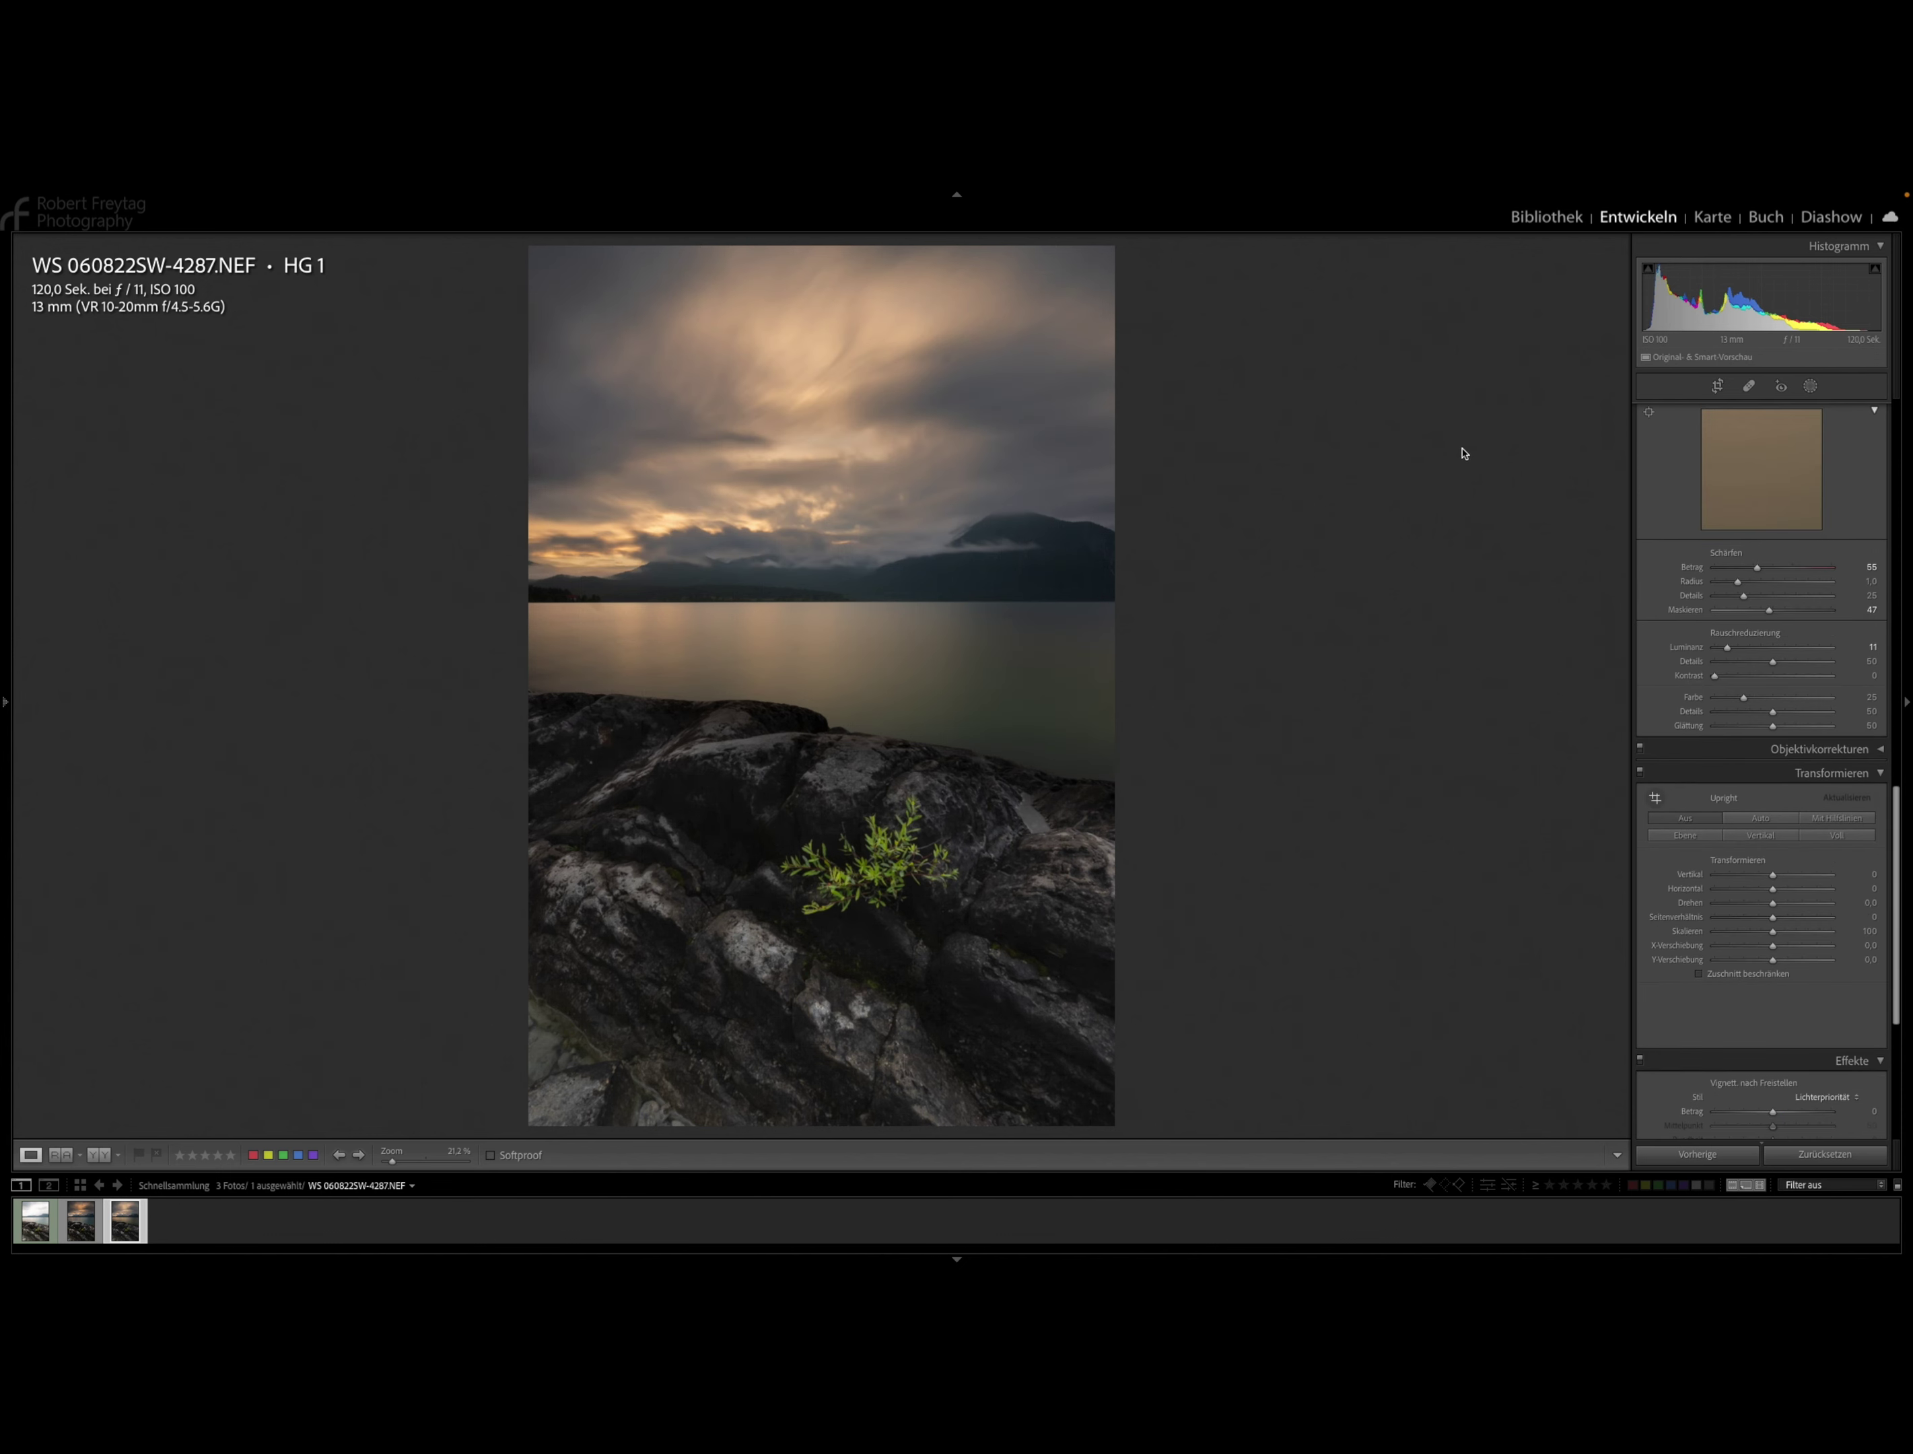
Draw a radial gradient mask centred on the lake and expand it to fill the photo.
{"action": "left_click", "coordinate": [1810, 386]}
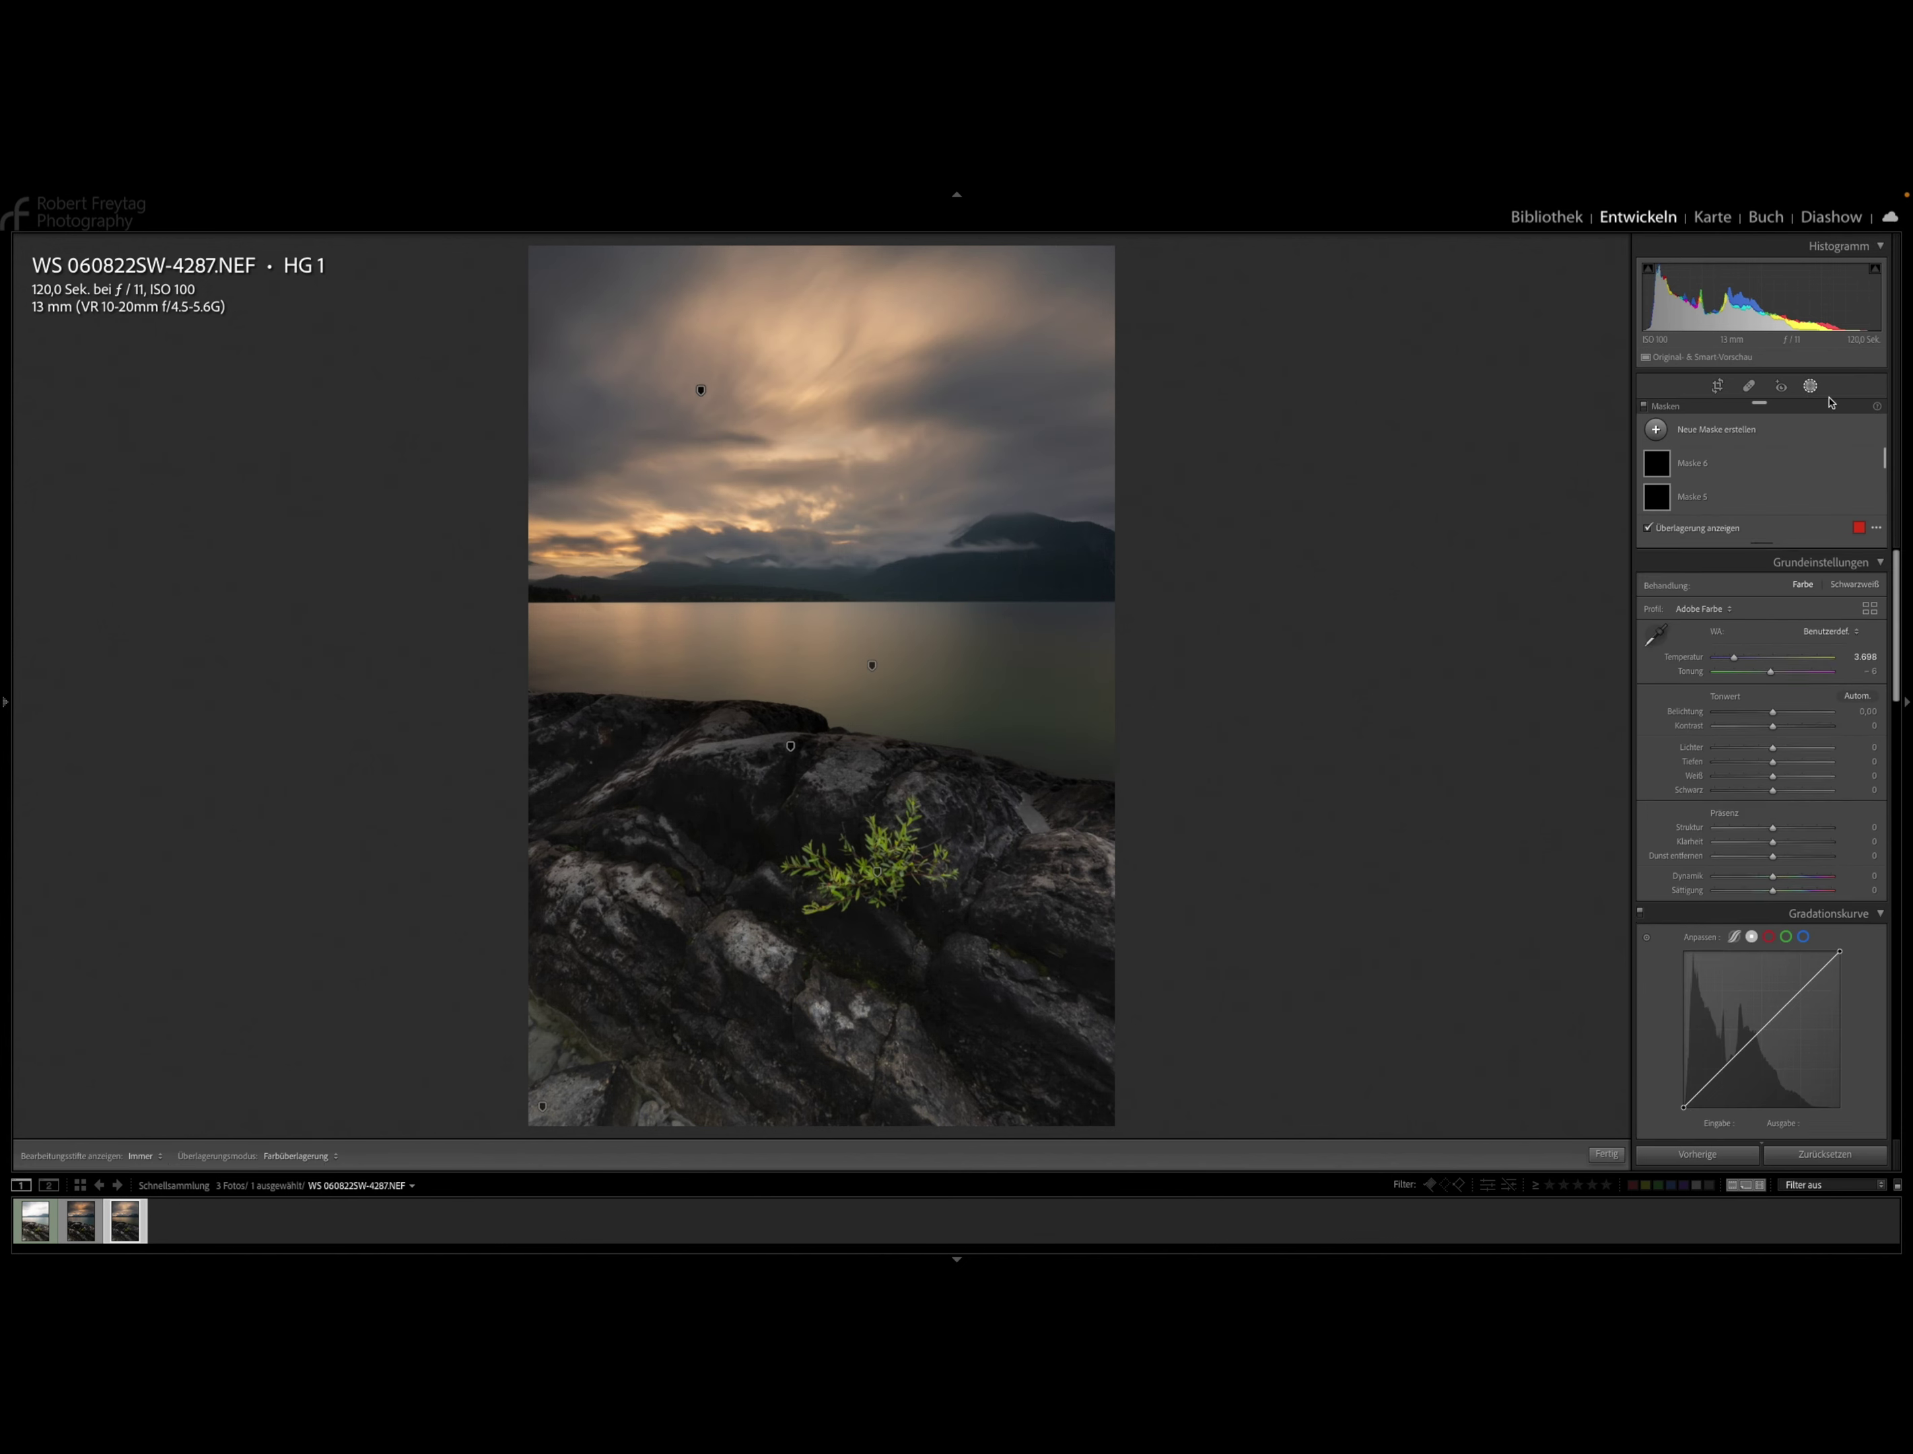
{"action": "left_click", "coordinate": [1715, 430]}
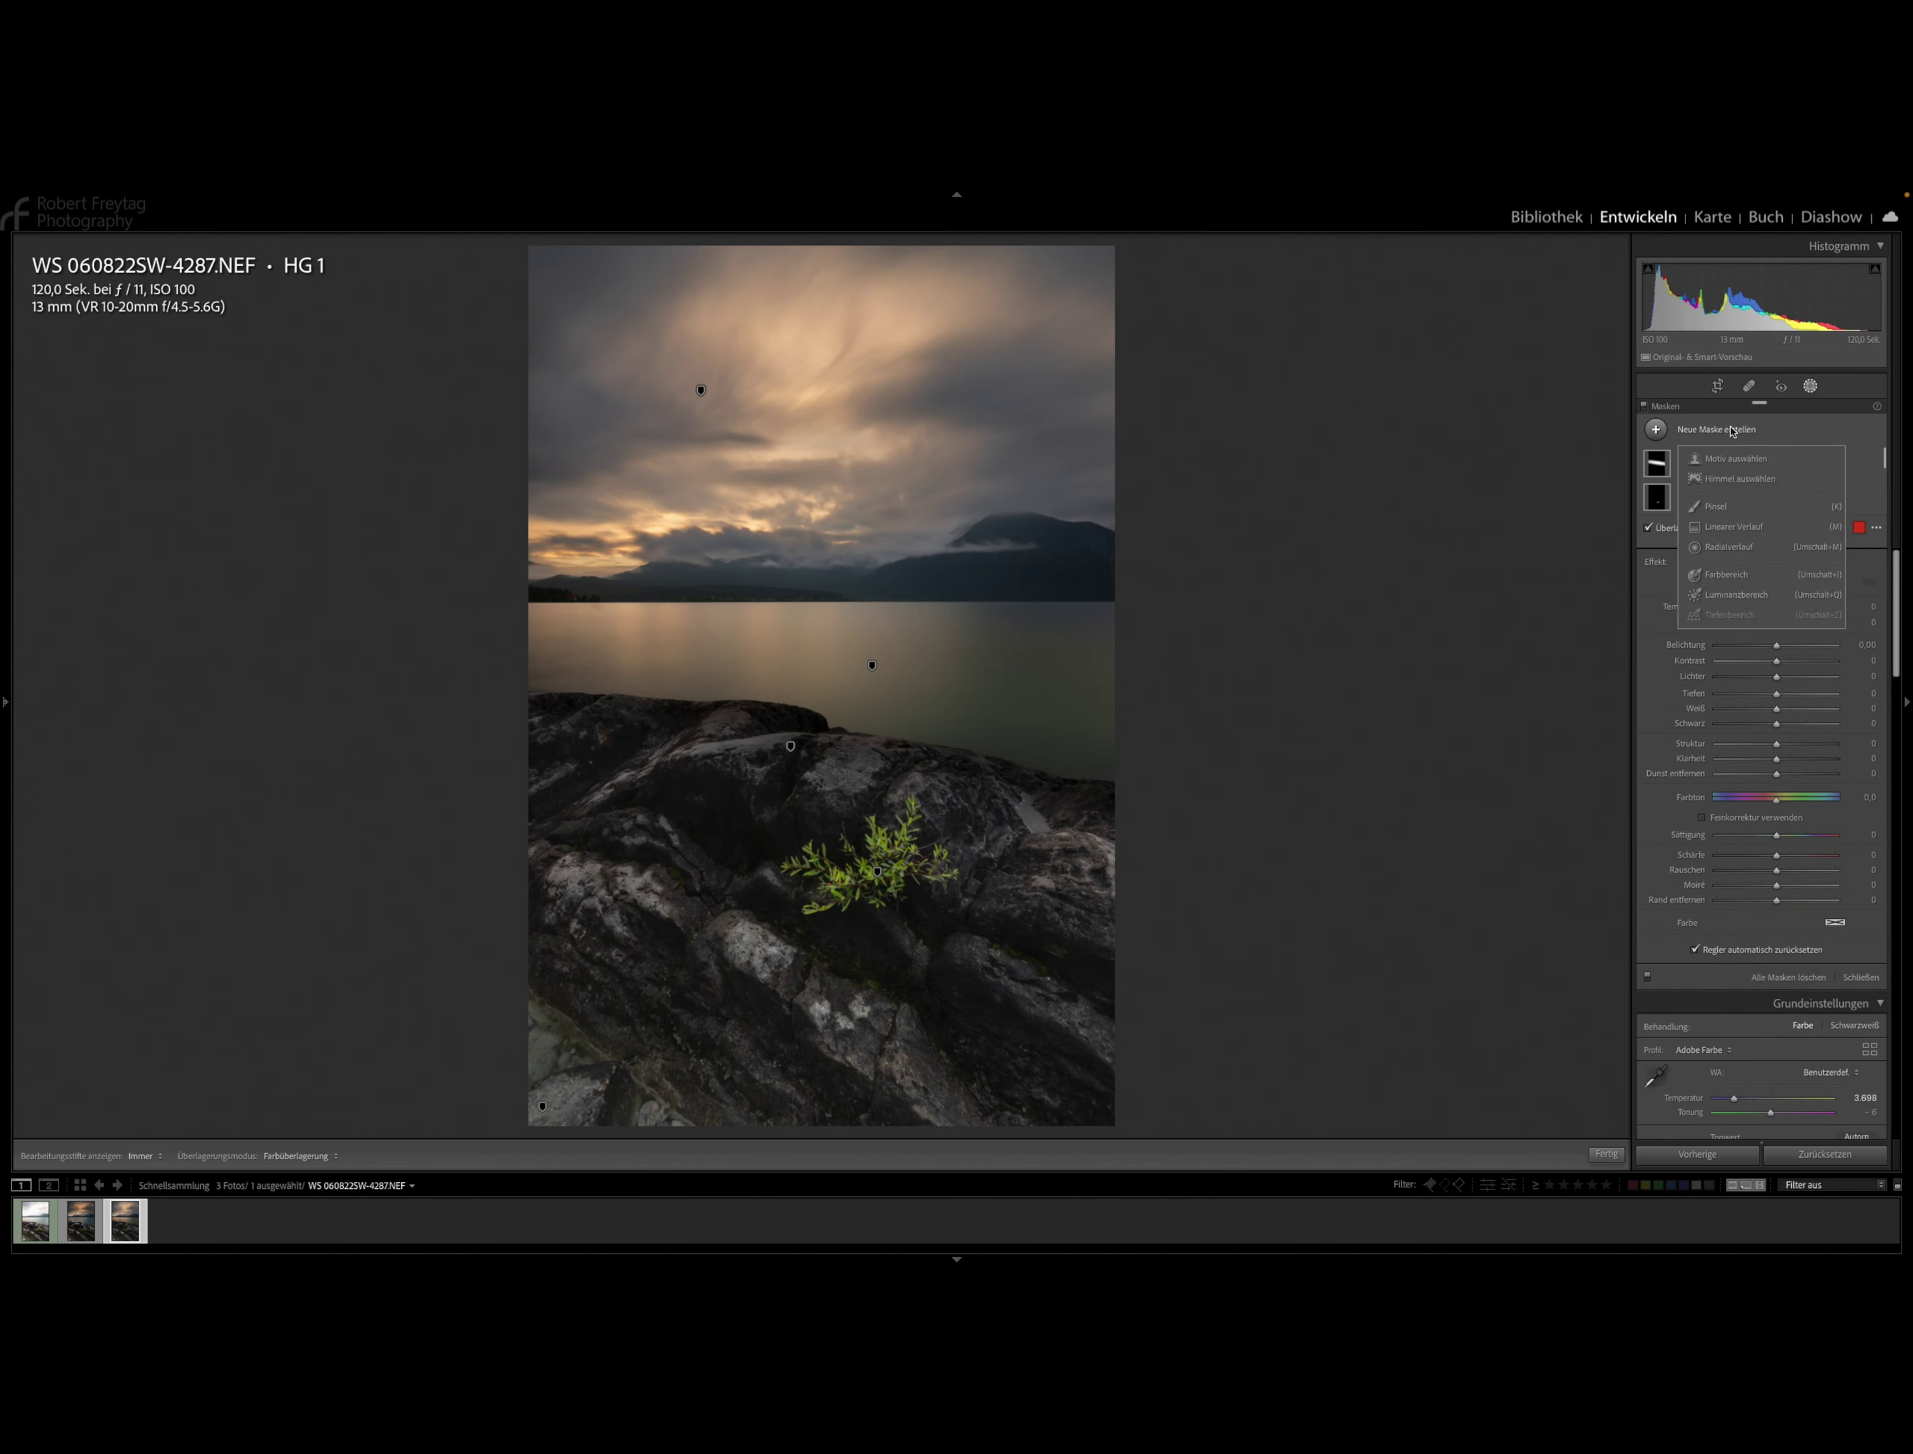
{"action": "left_click", "coordinate": [1737, 546]}
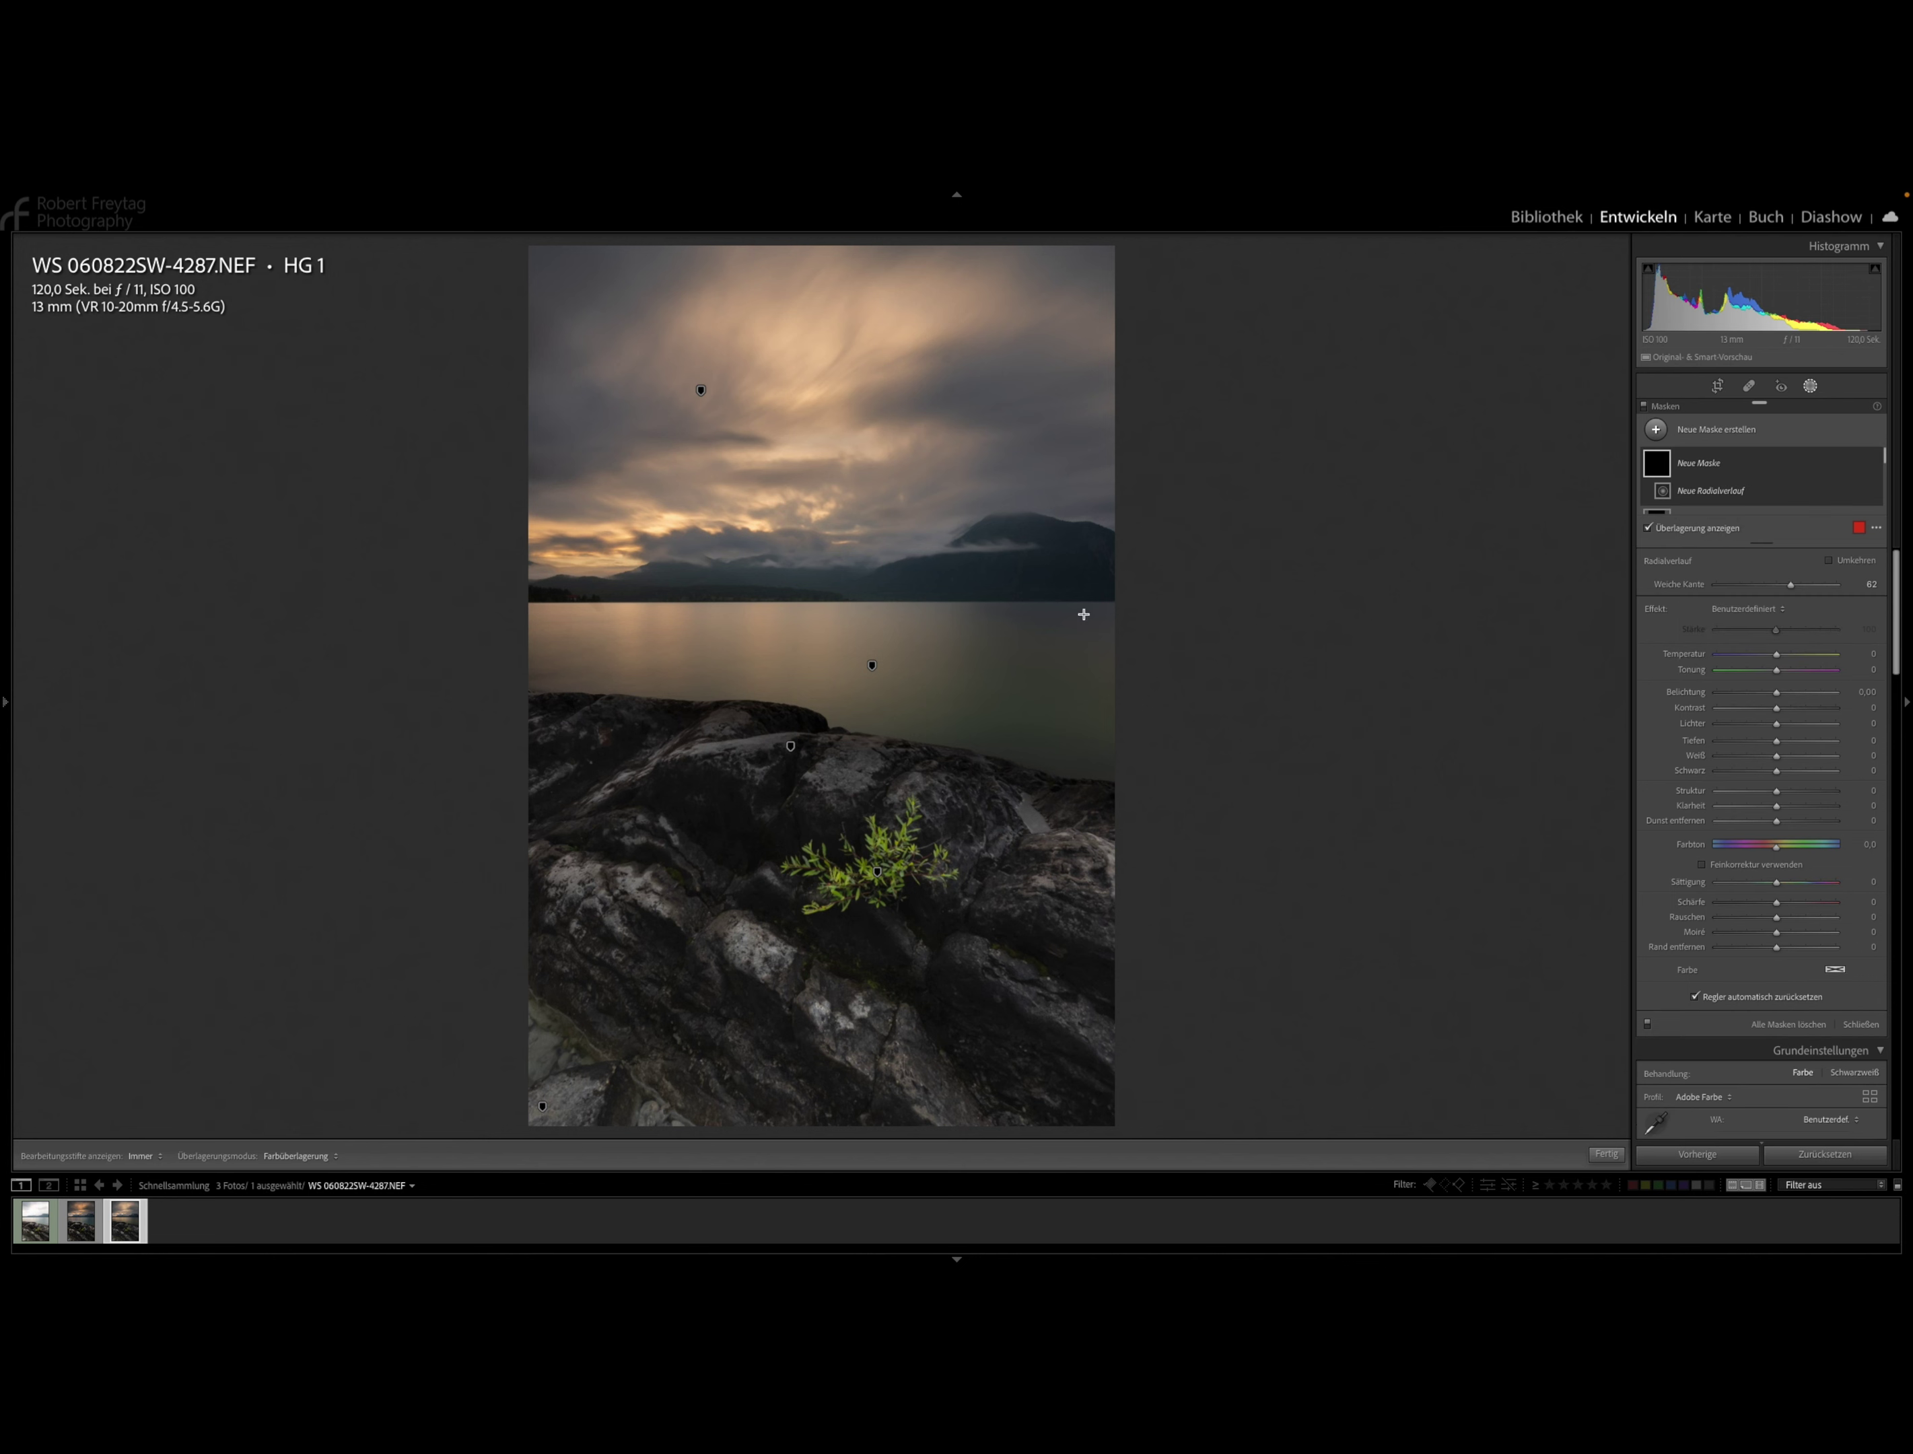
{"action": "left_click_drag", "start_coordinate": [697, 607], "coordinate": [959, 900]}
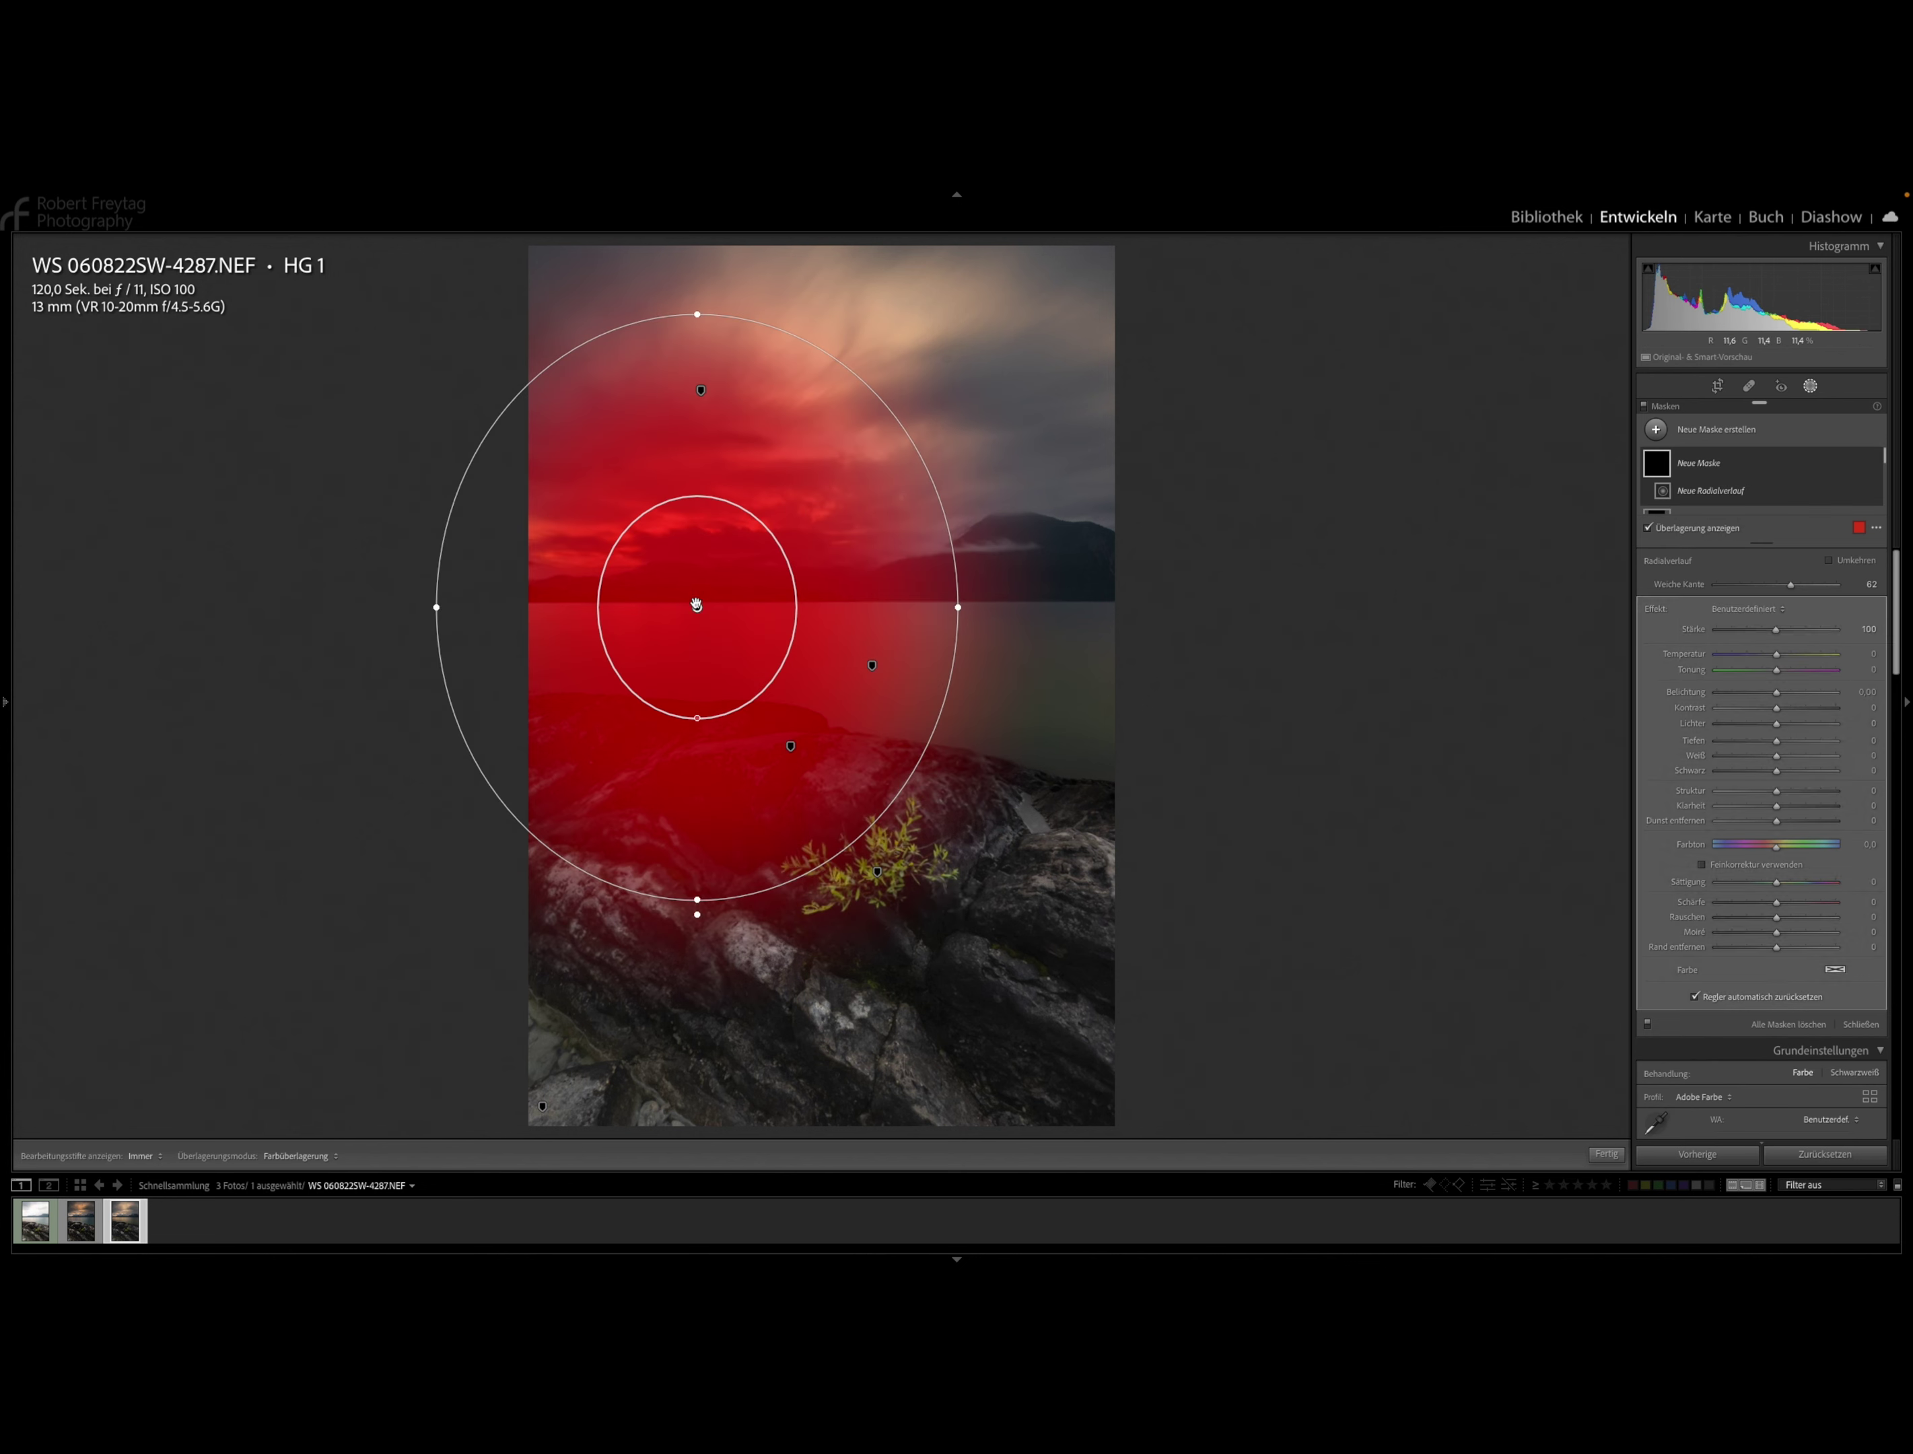
{"action": "left_click_drag", "start_coordinate": [697, 607], "coordinate": [788, 650]}
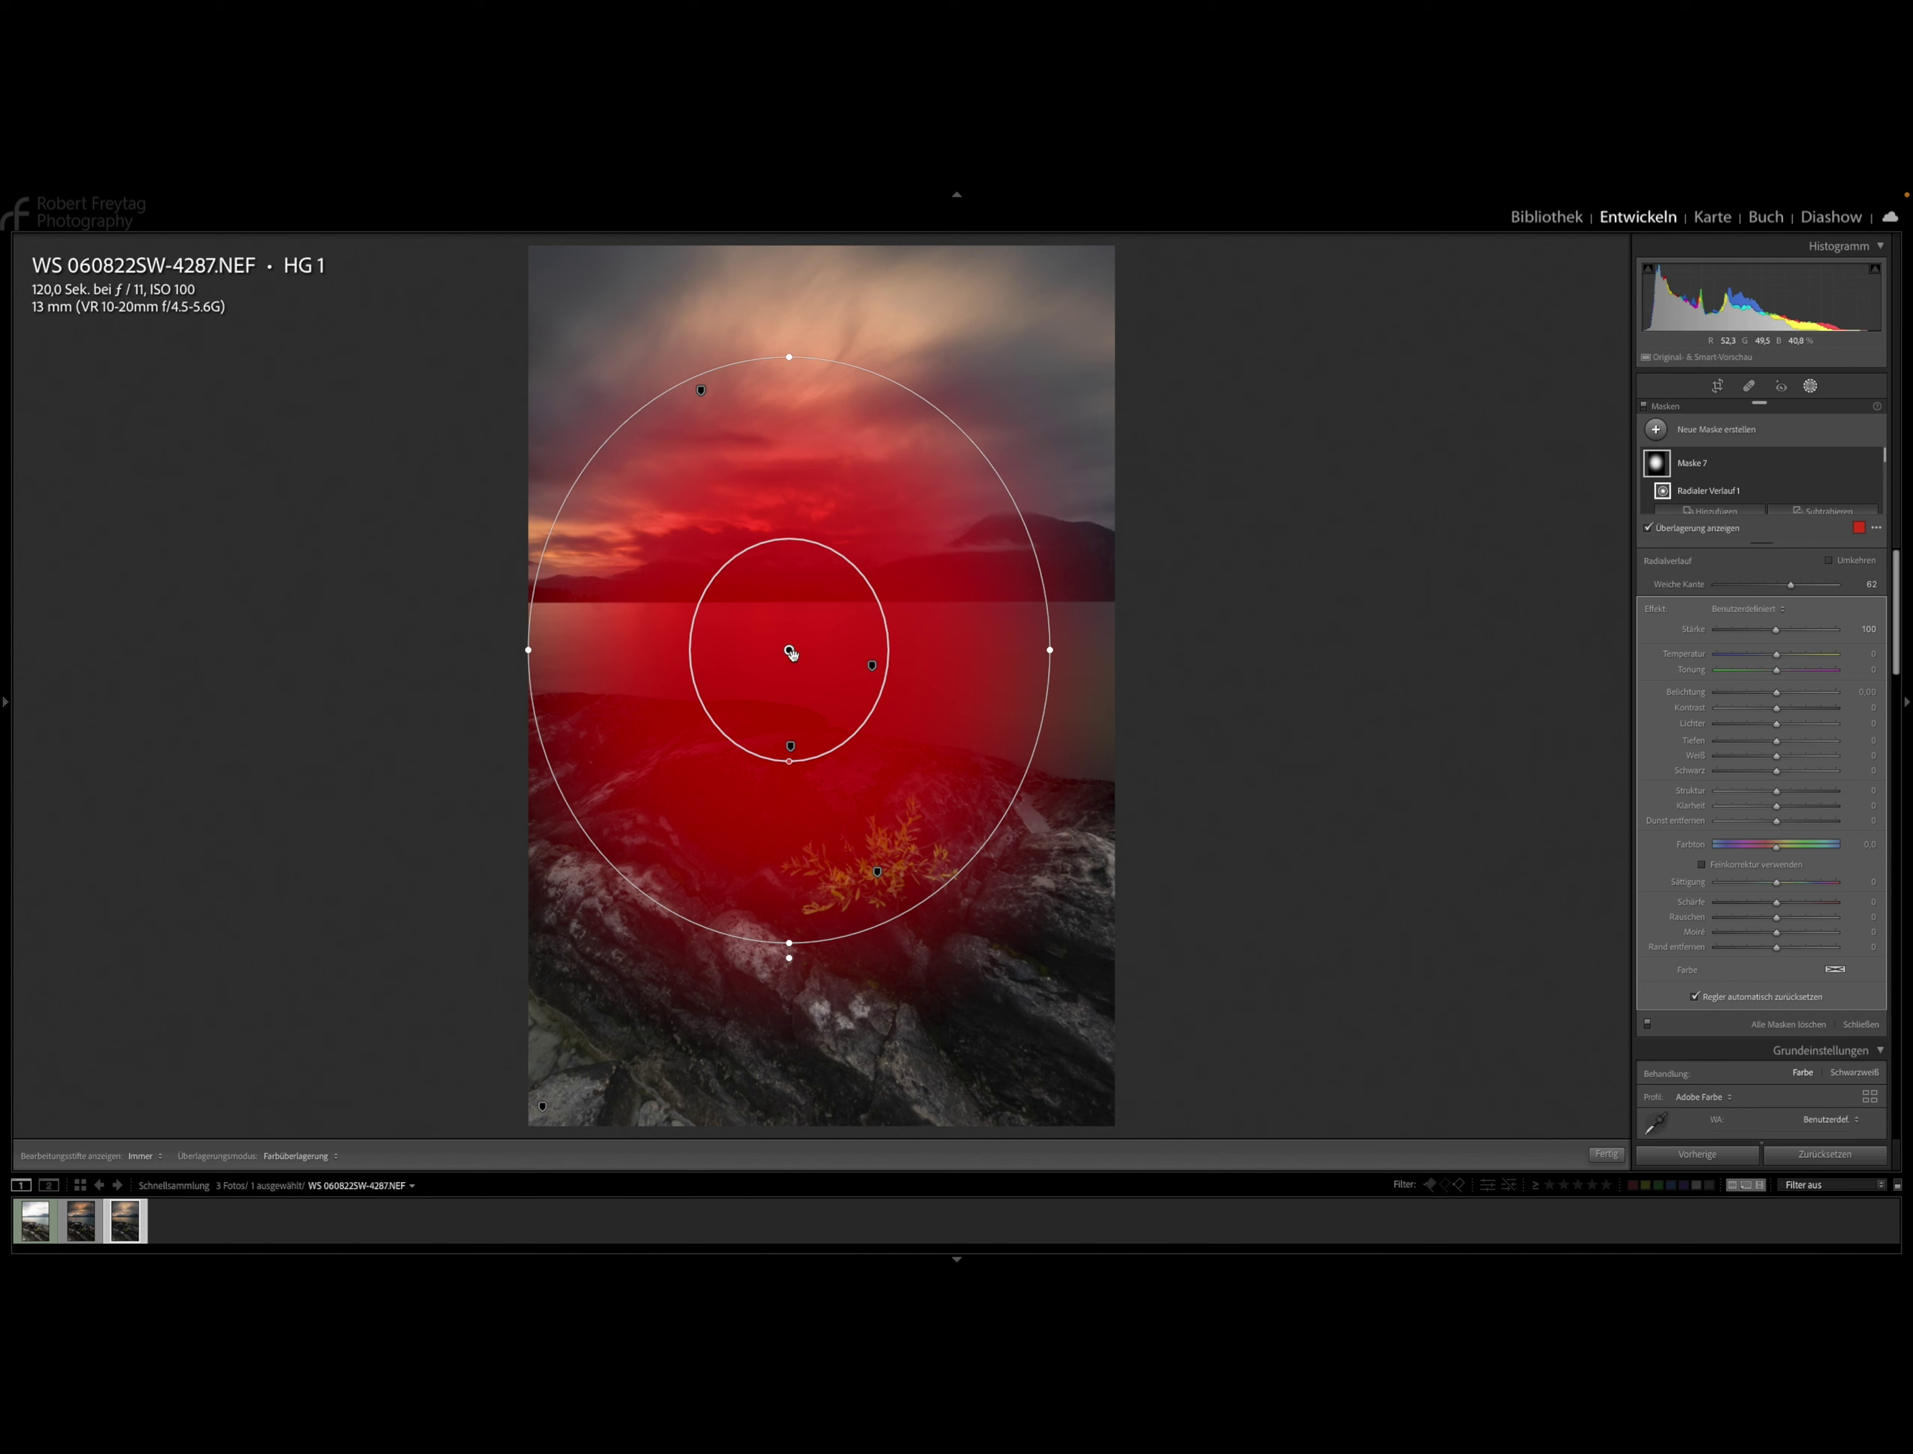
{"action": "double_click", "coordinate": [790, 651], "text": "ctrl"}
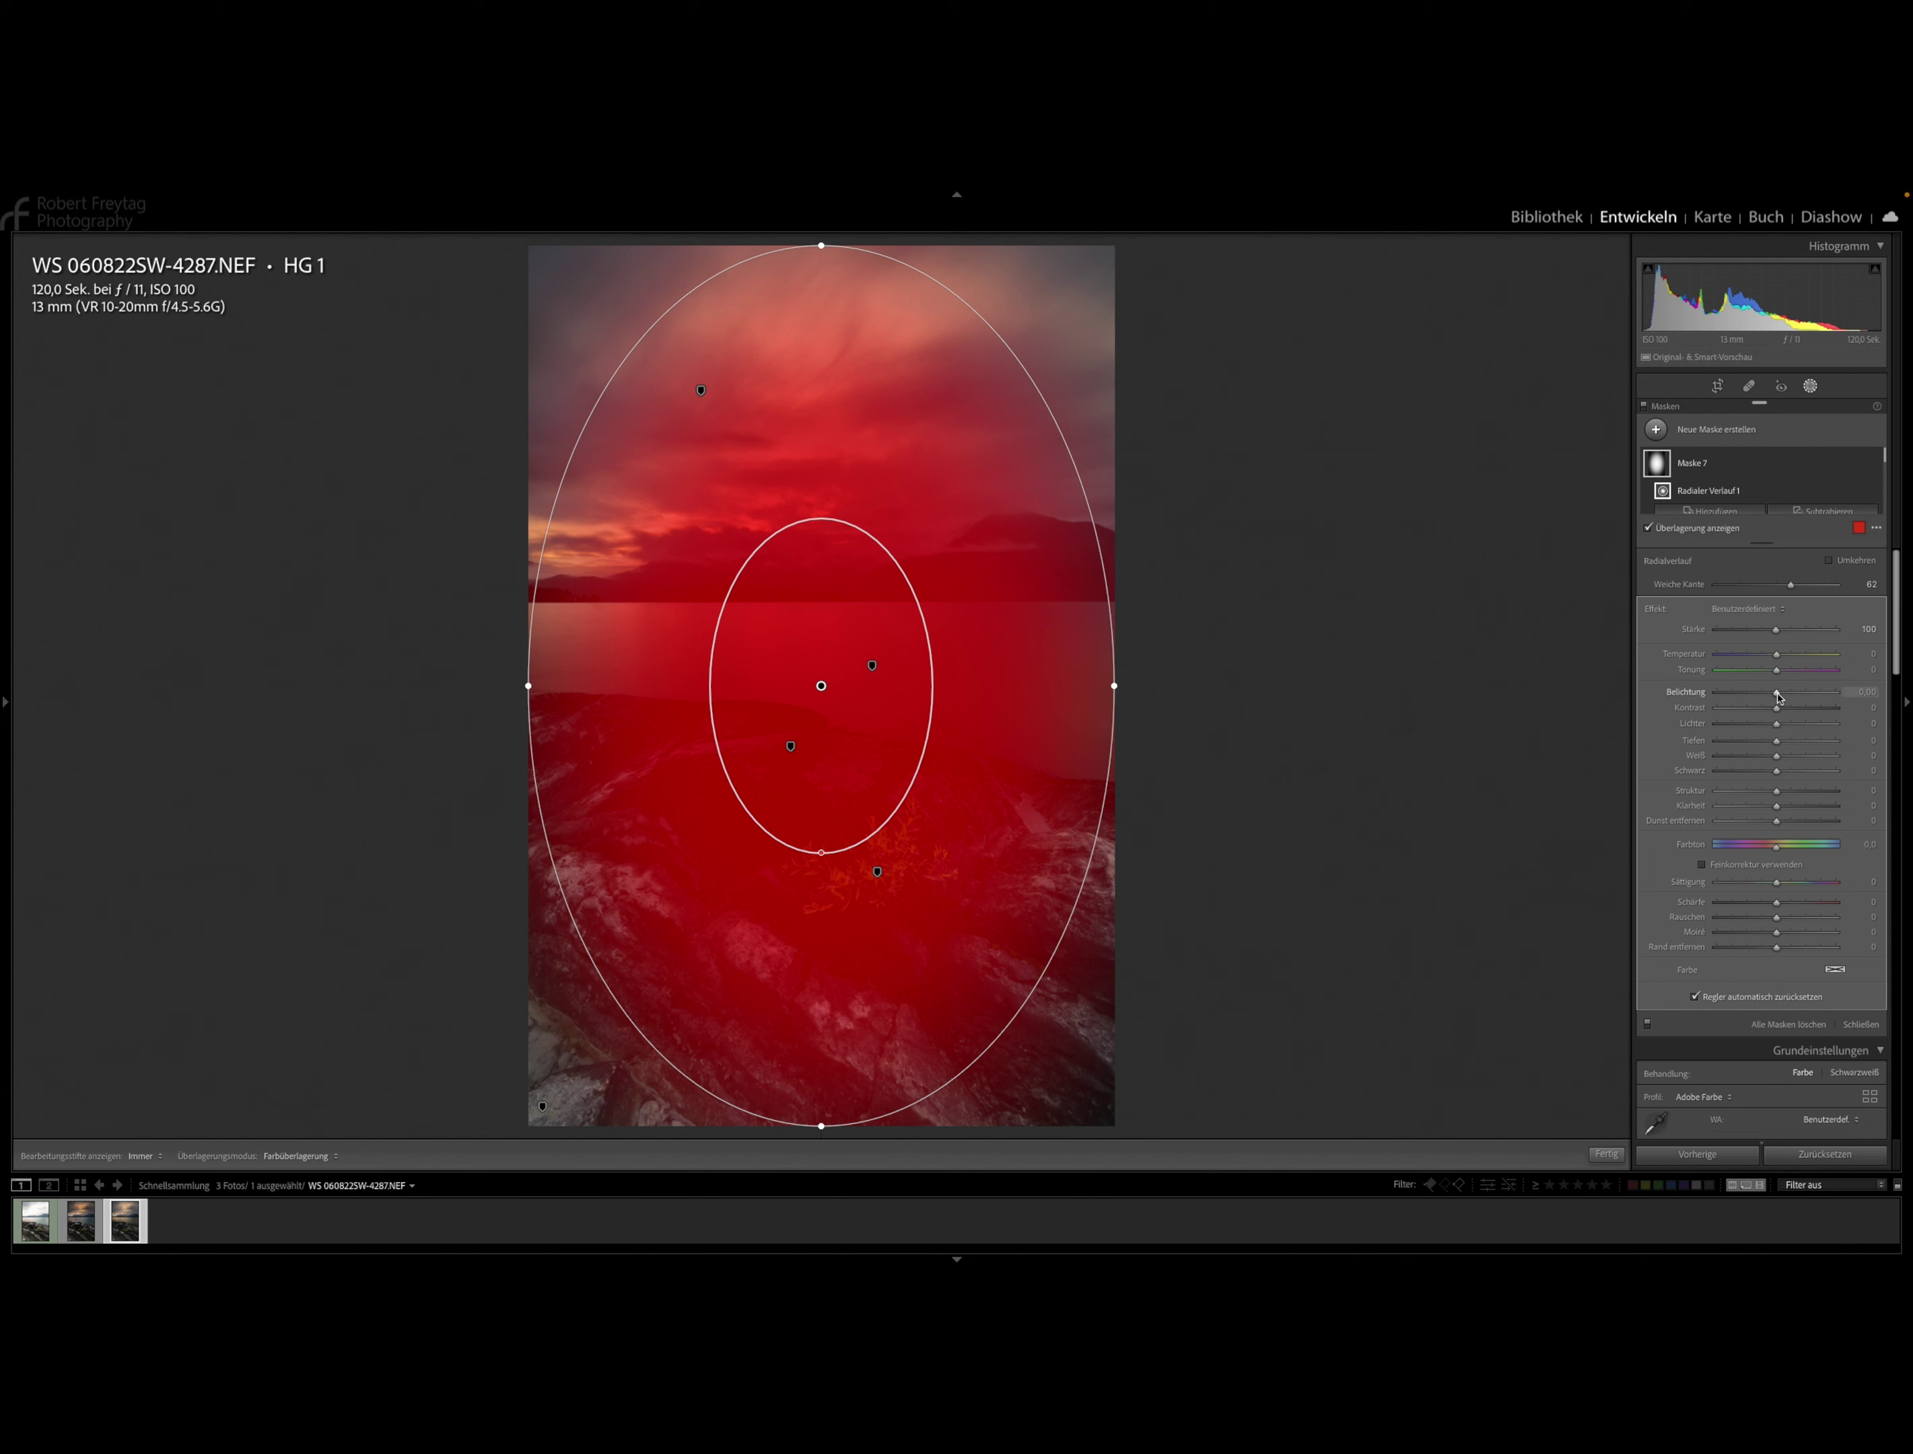
Invert the radial mask and set its exposure to −0.89 to darken the edges.
{"action": "left_click_drag", "start_coordinate": [1779, 696], "coordinate": [1778, 706]}
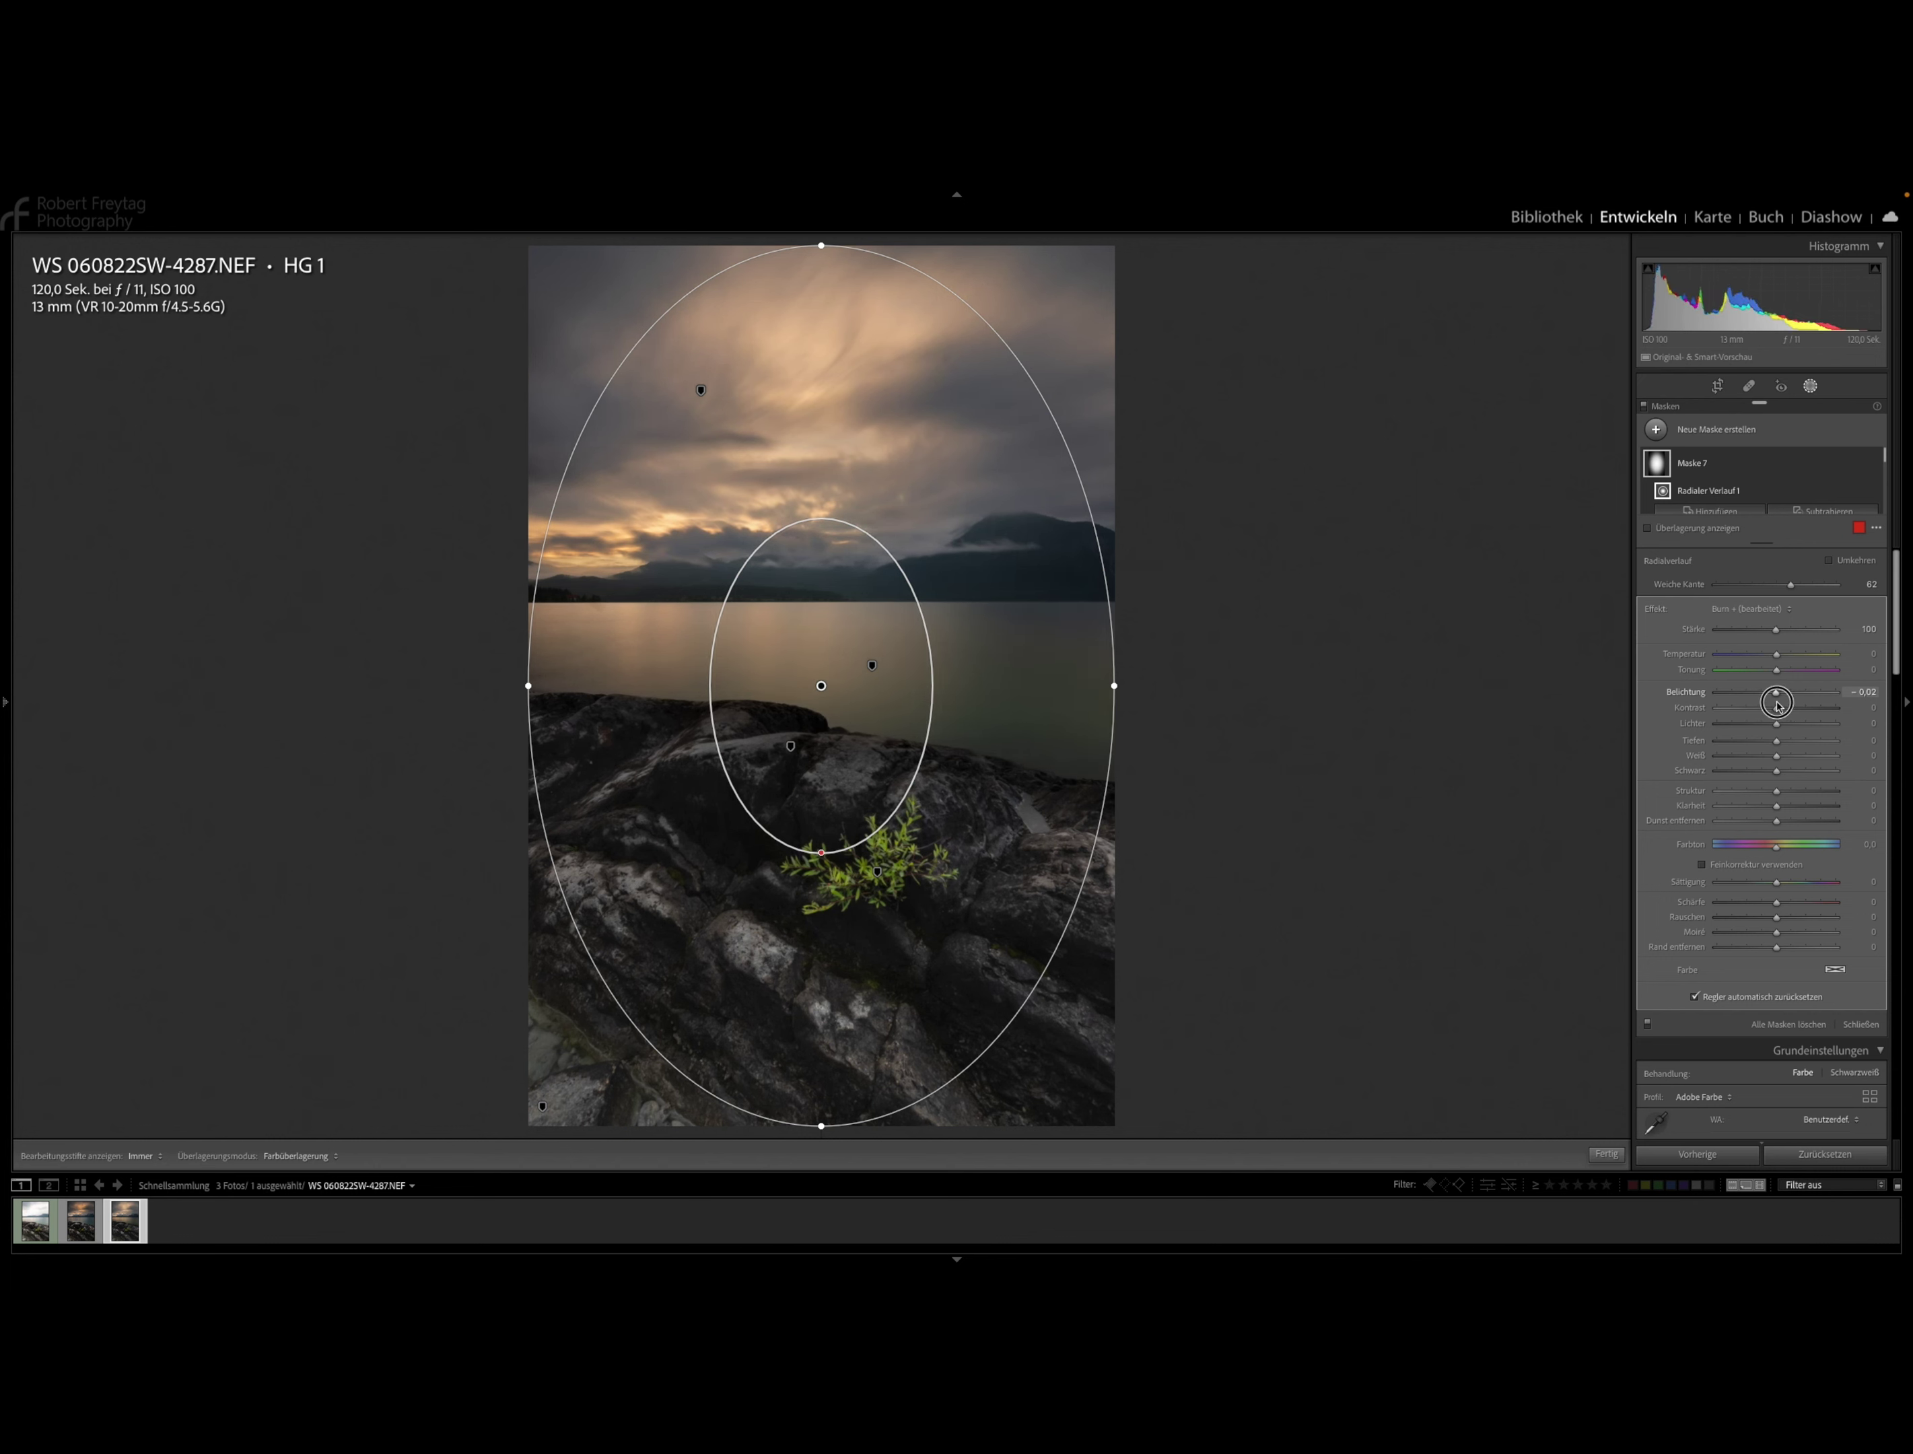
{"action": "left_click_drag", "start_coordinate": [1778, 704], "coordinate": [1778, 703]}
{"action": "left_click", "coordinate": [1859, 466]}
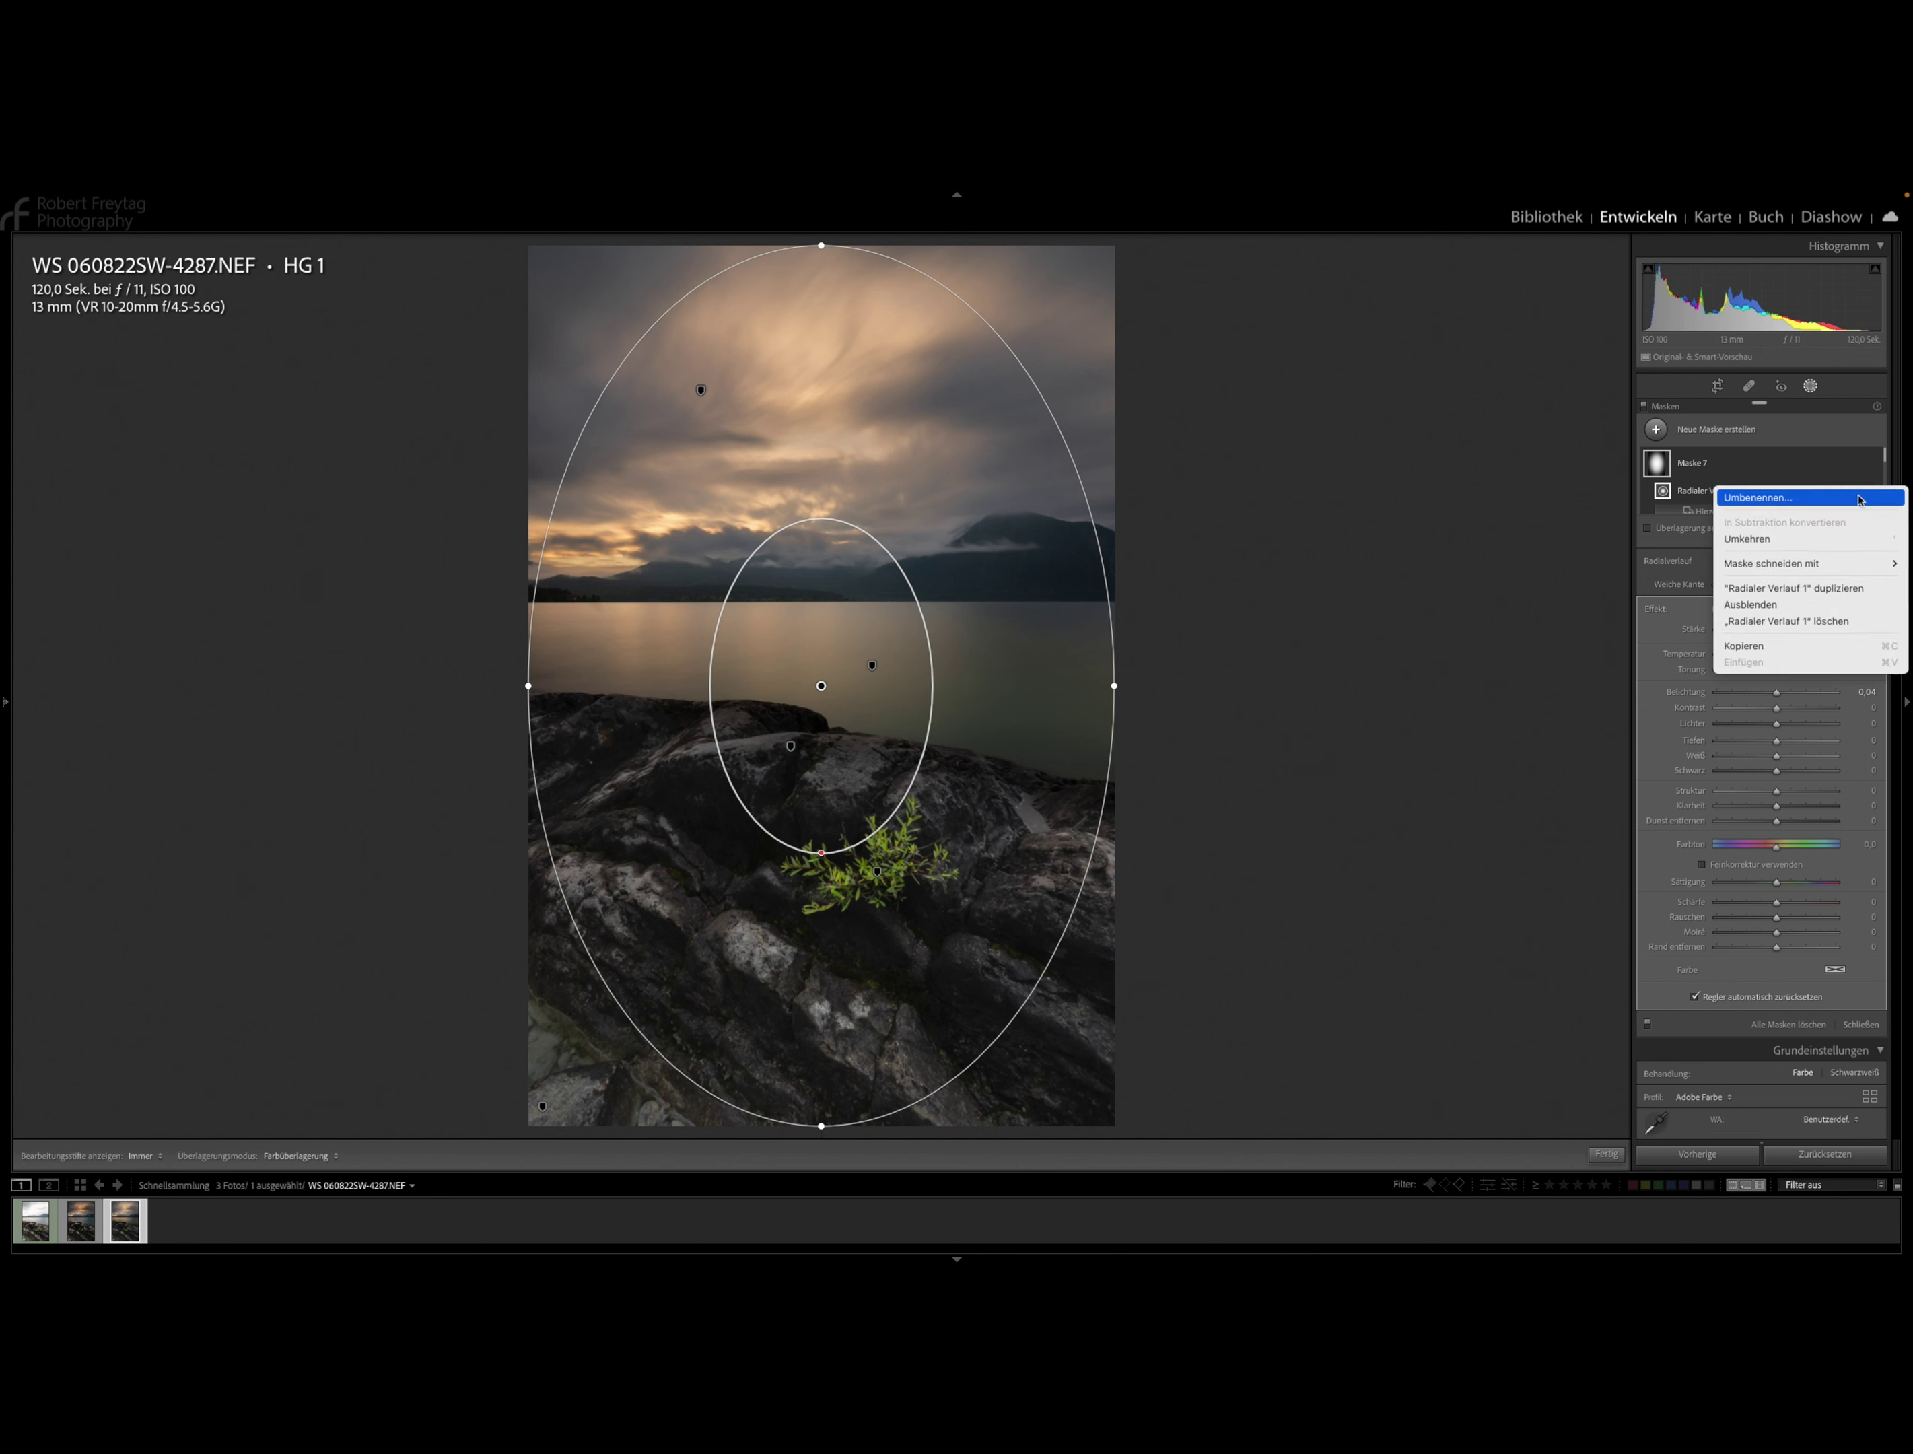
{"action": "left_click", "coordinate": [1832, 495]}
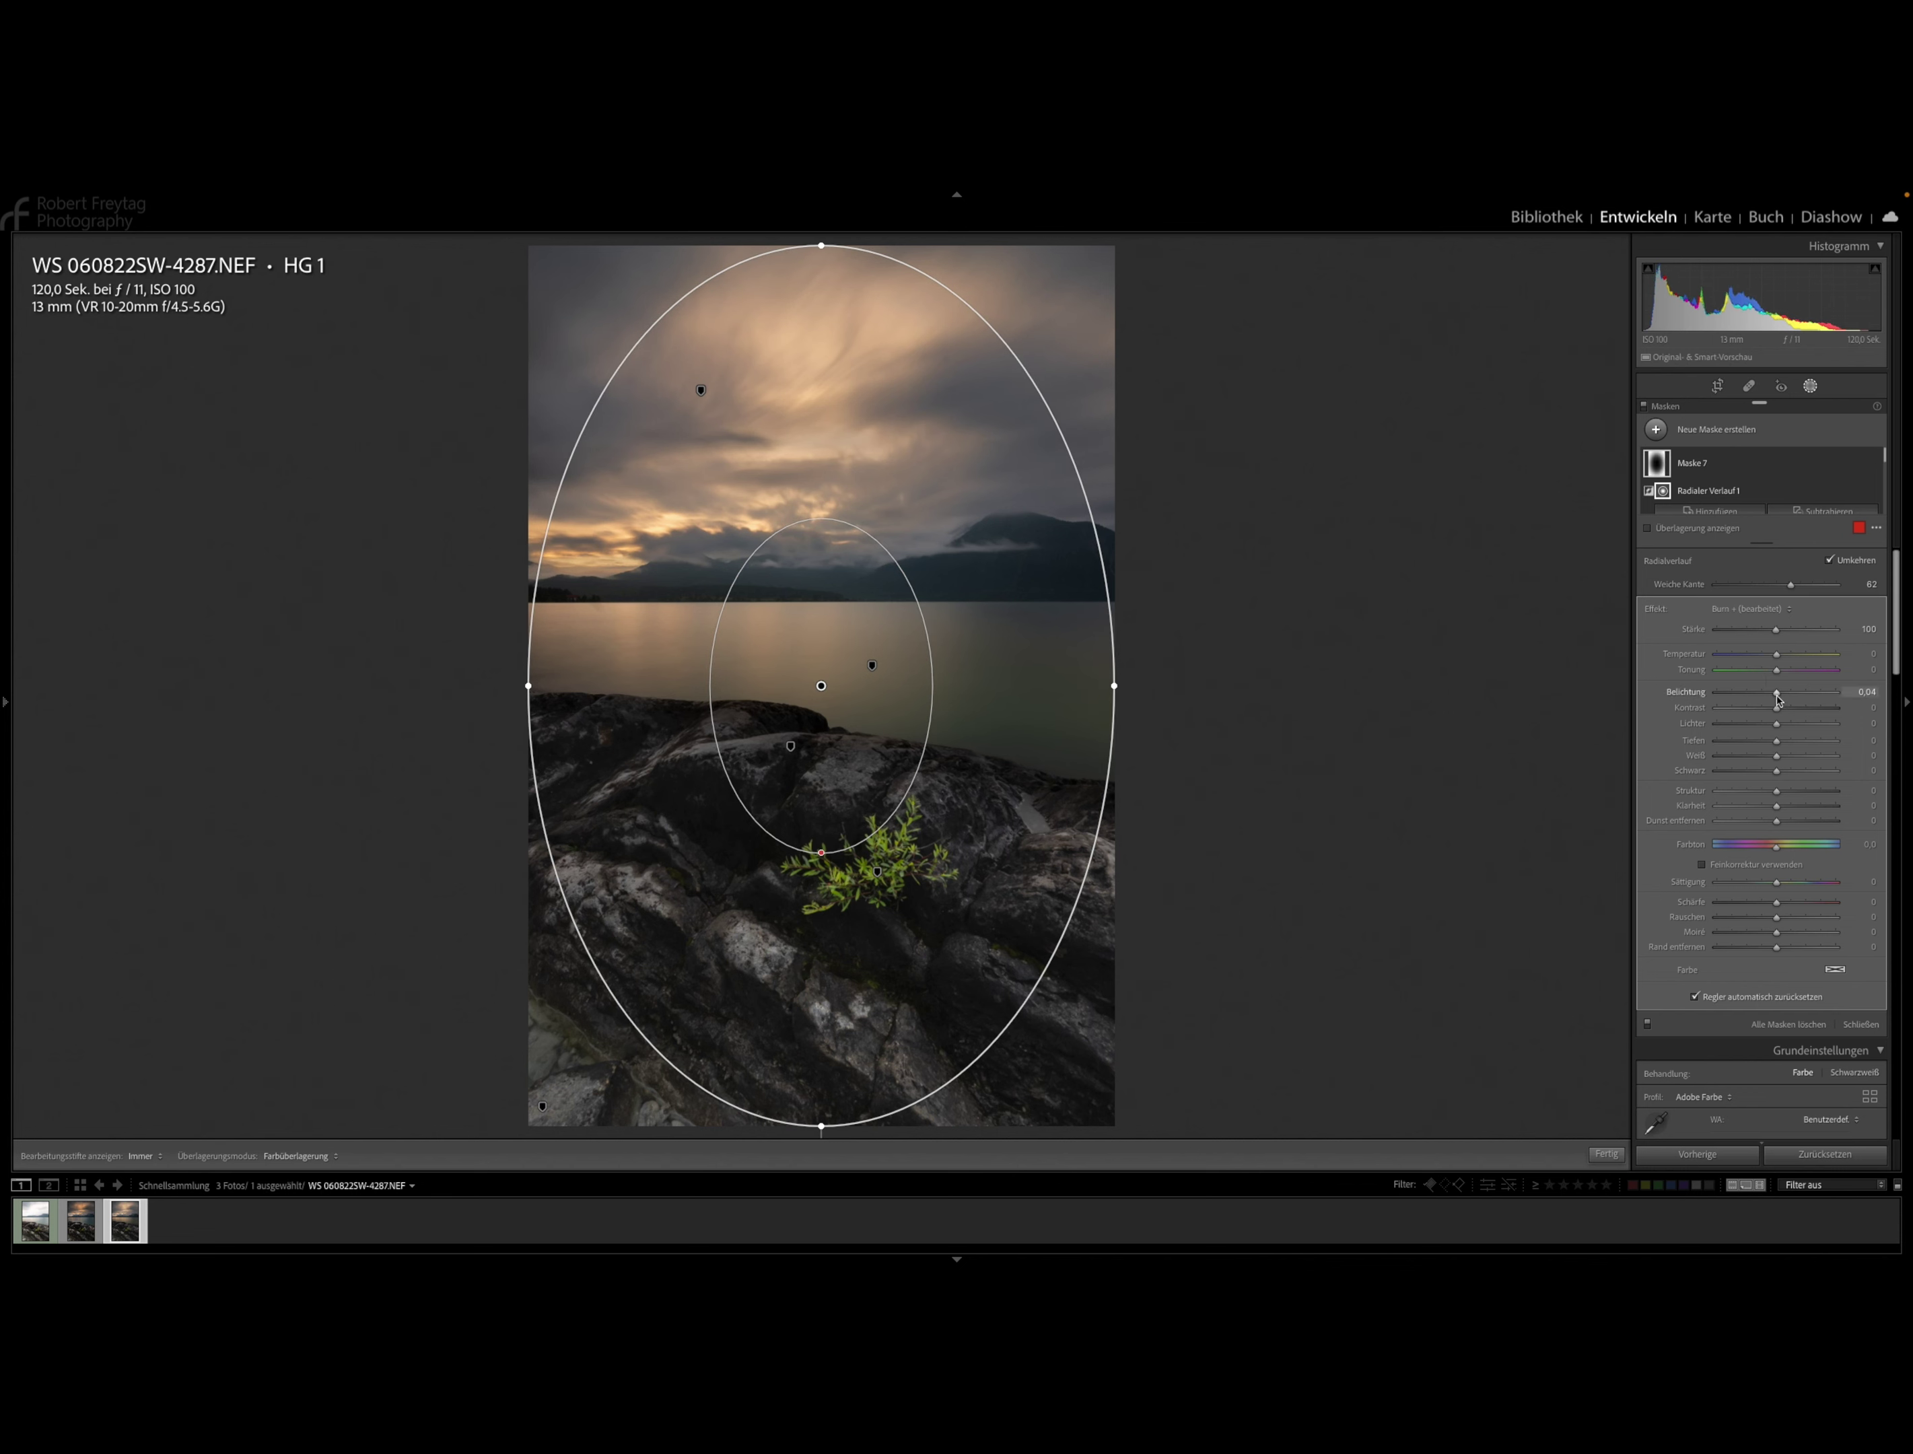
{"action": "left_click_drag", "start_coordinate": [1777, 692], "coordinate": [1764, 694]}
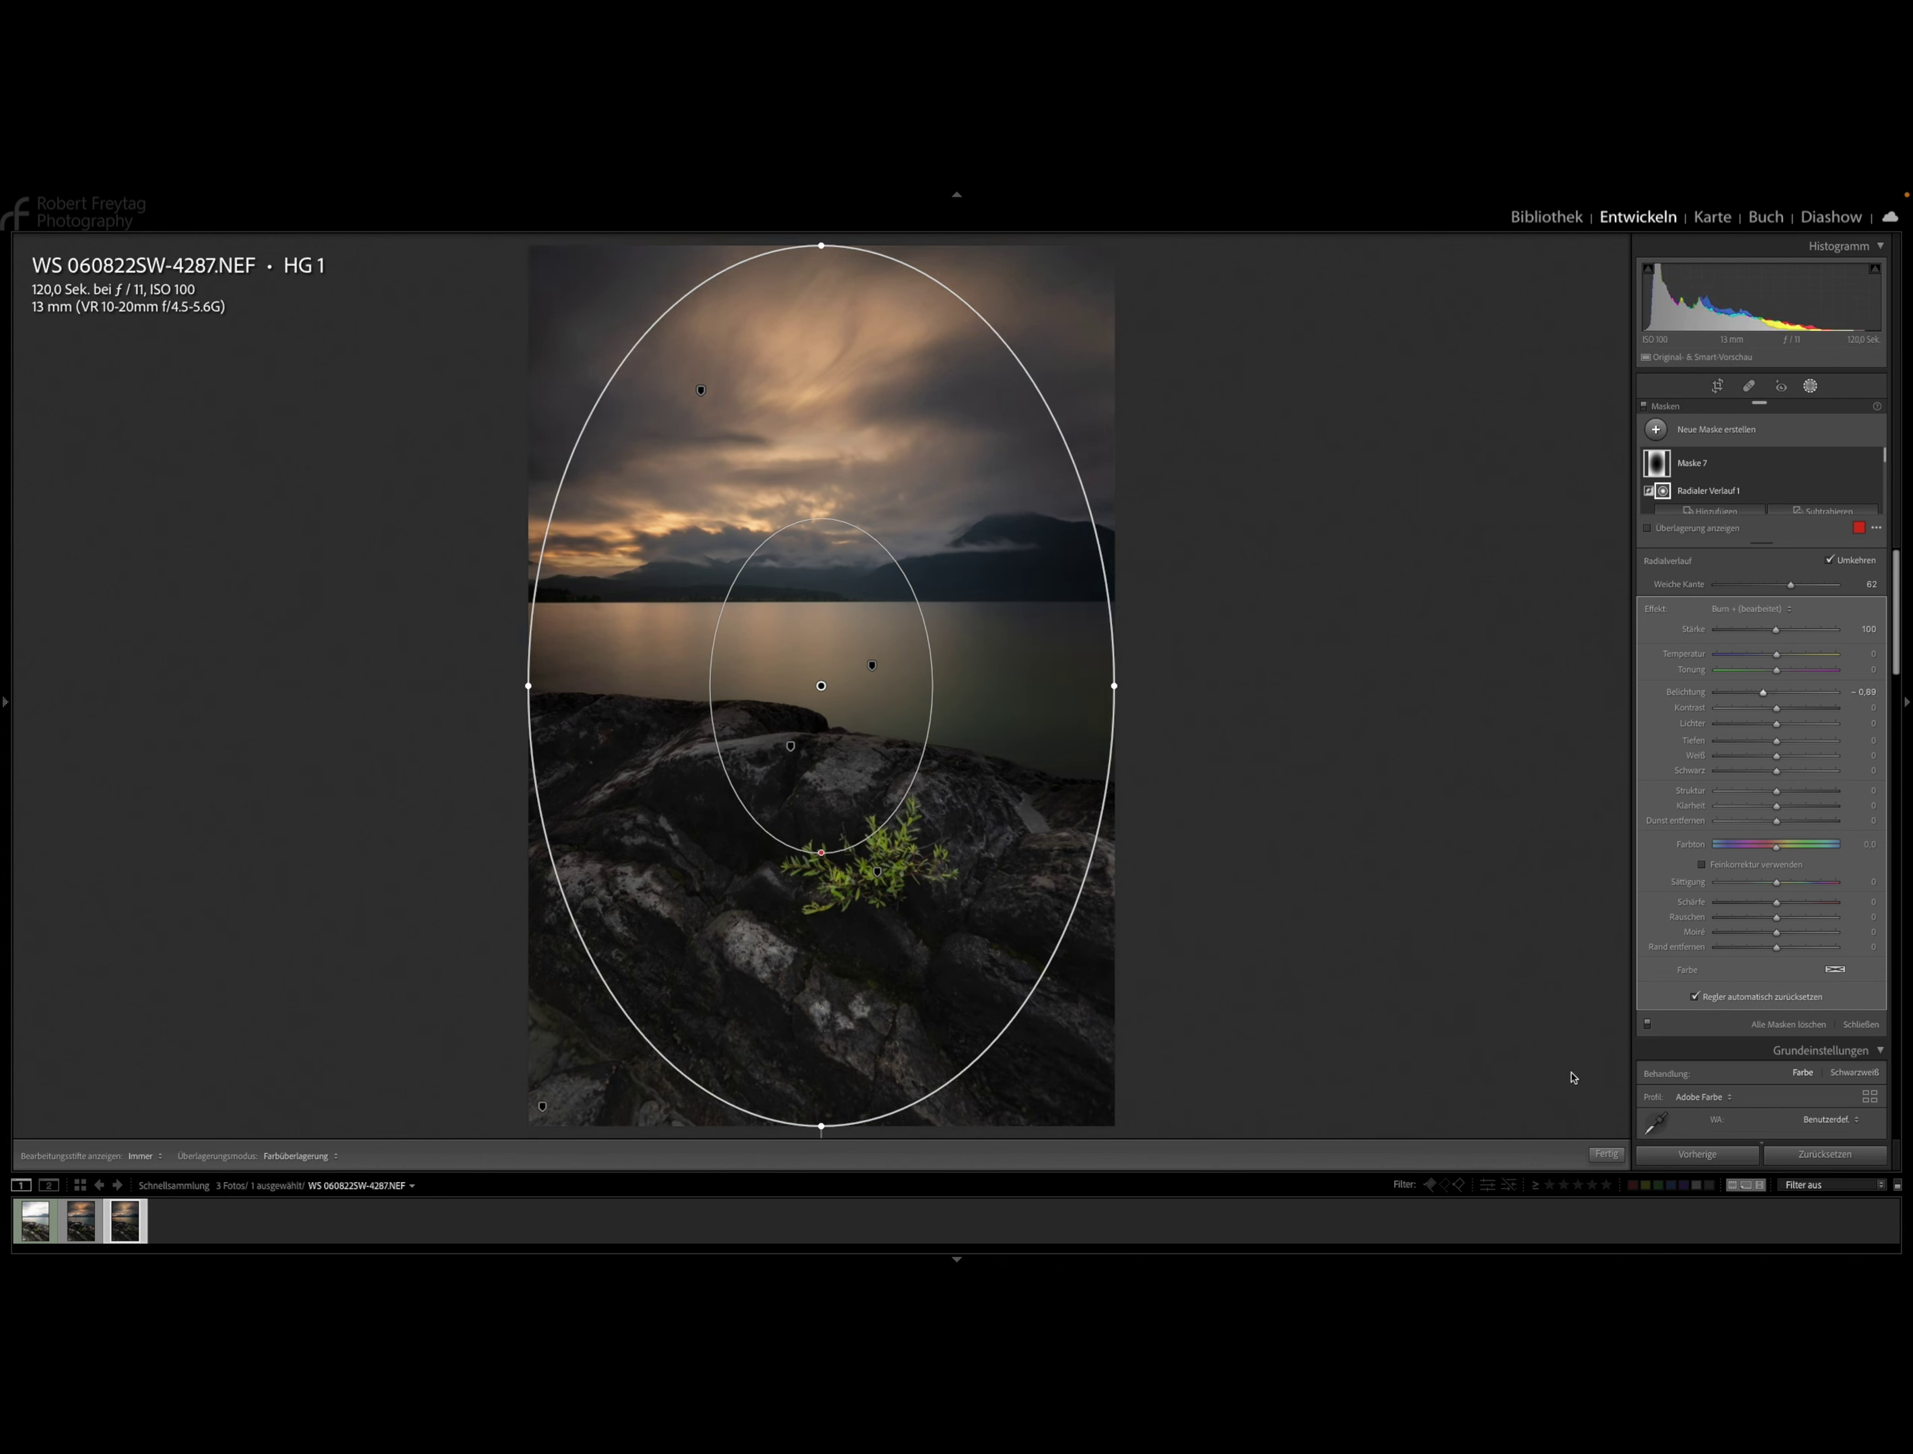
{"action": "left_click", "coordinate": [1606, 1154]}
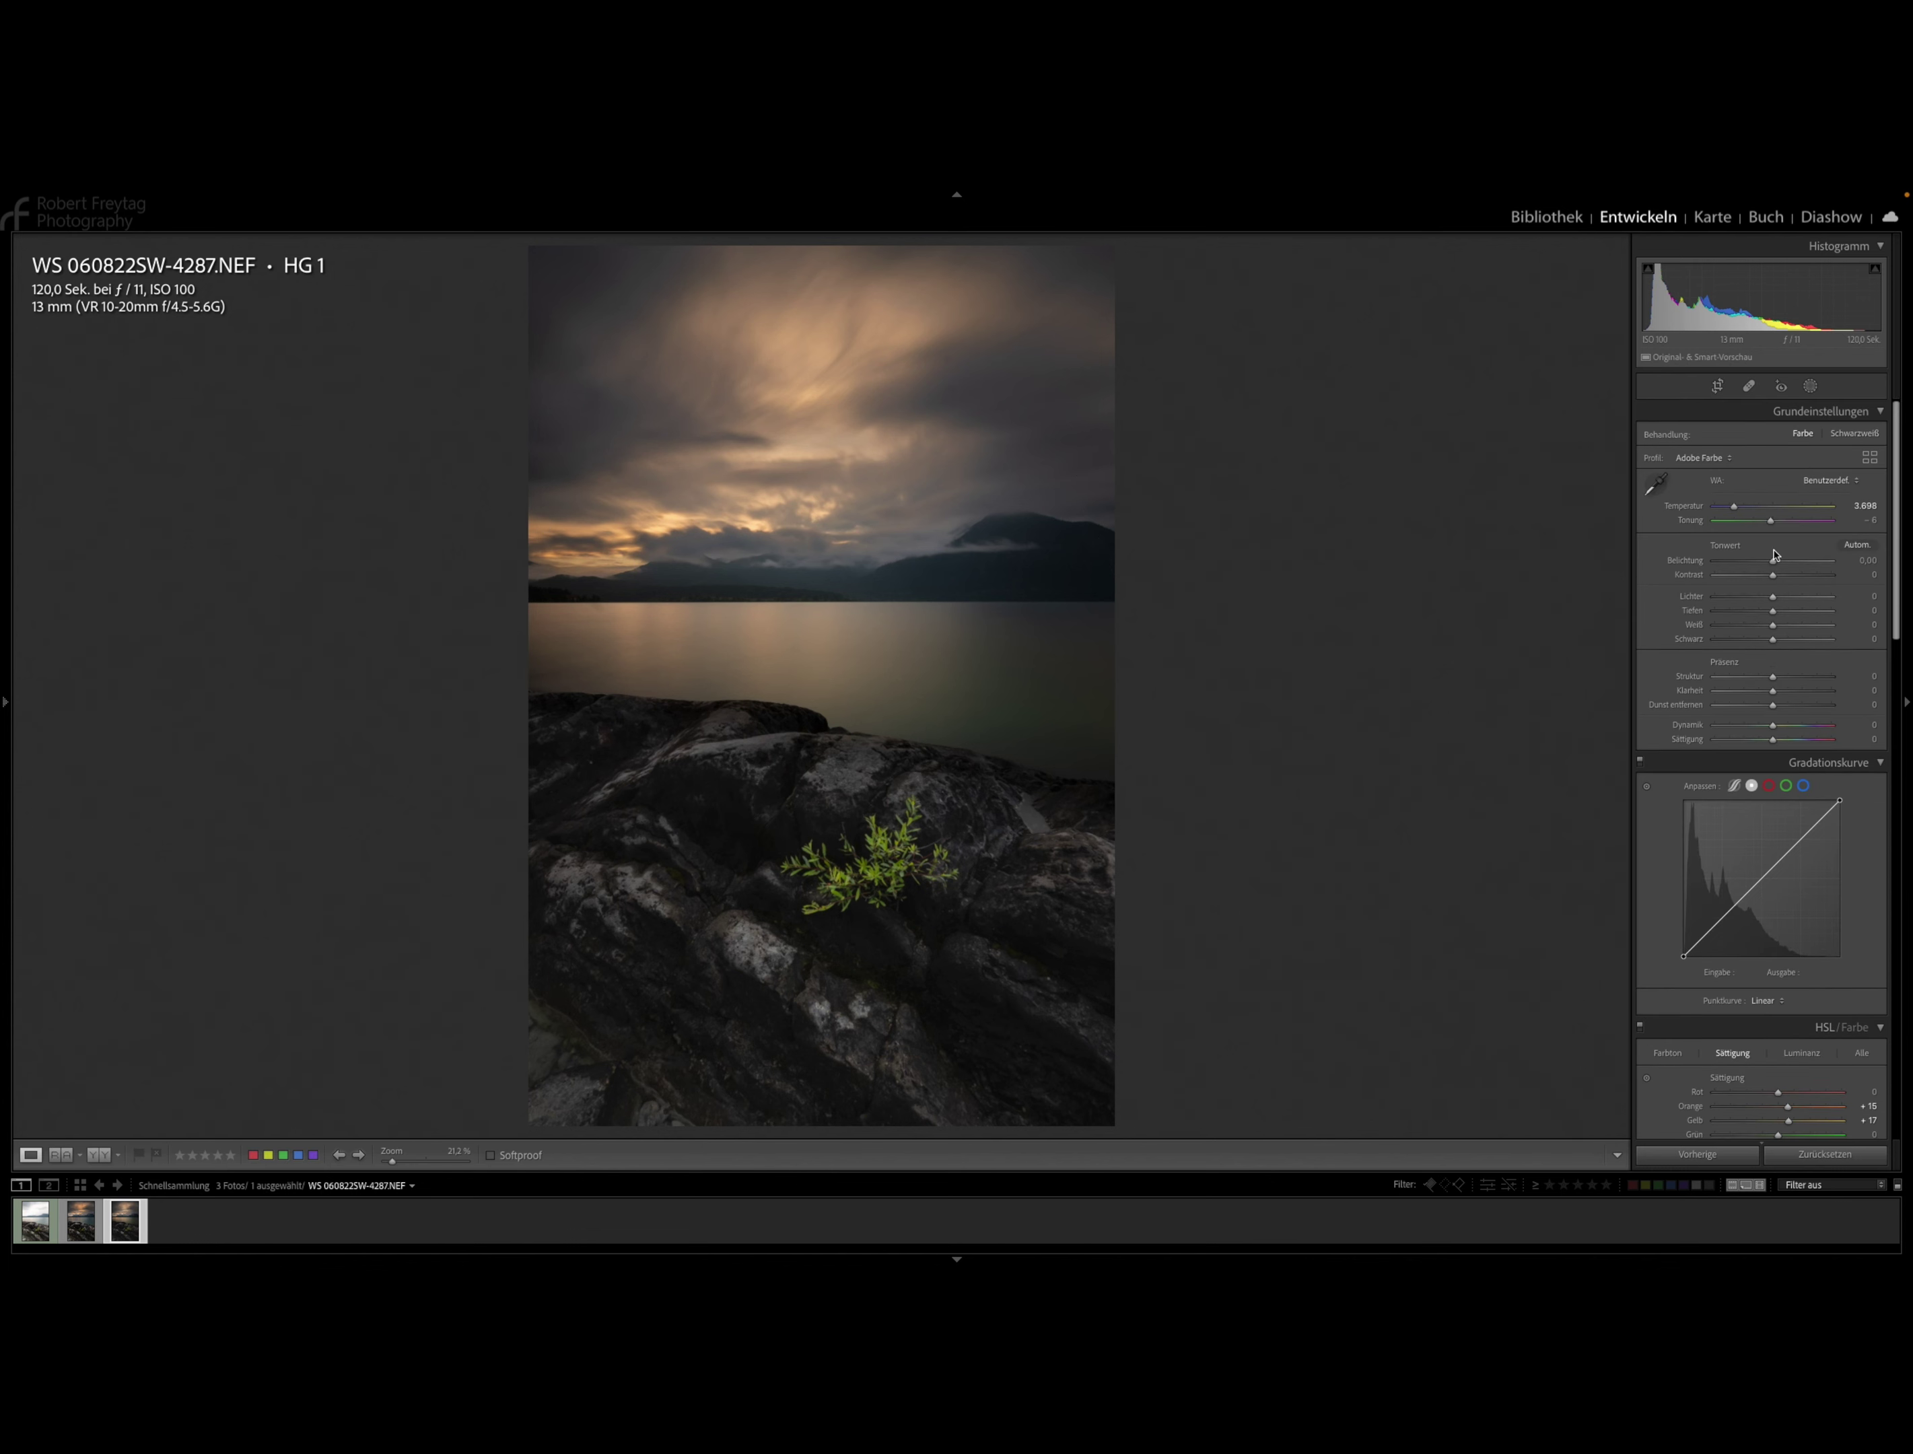
Nudge Radialer Verlauf 1's exposure slightly up, then view Before/After side by side with Y.
{"action": "left_click", "coordinate": [1810, 386]}
{"action": "left_click", "coordinate": [1791, 466]}
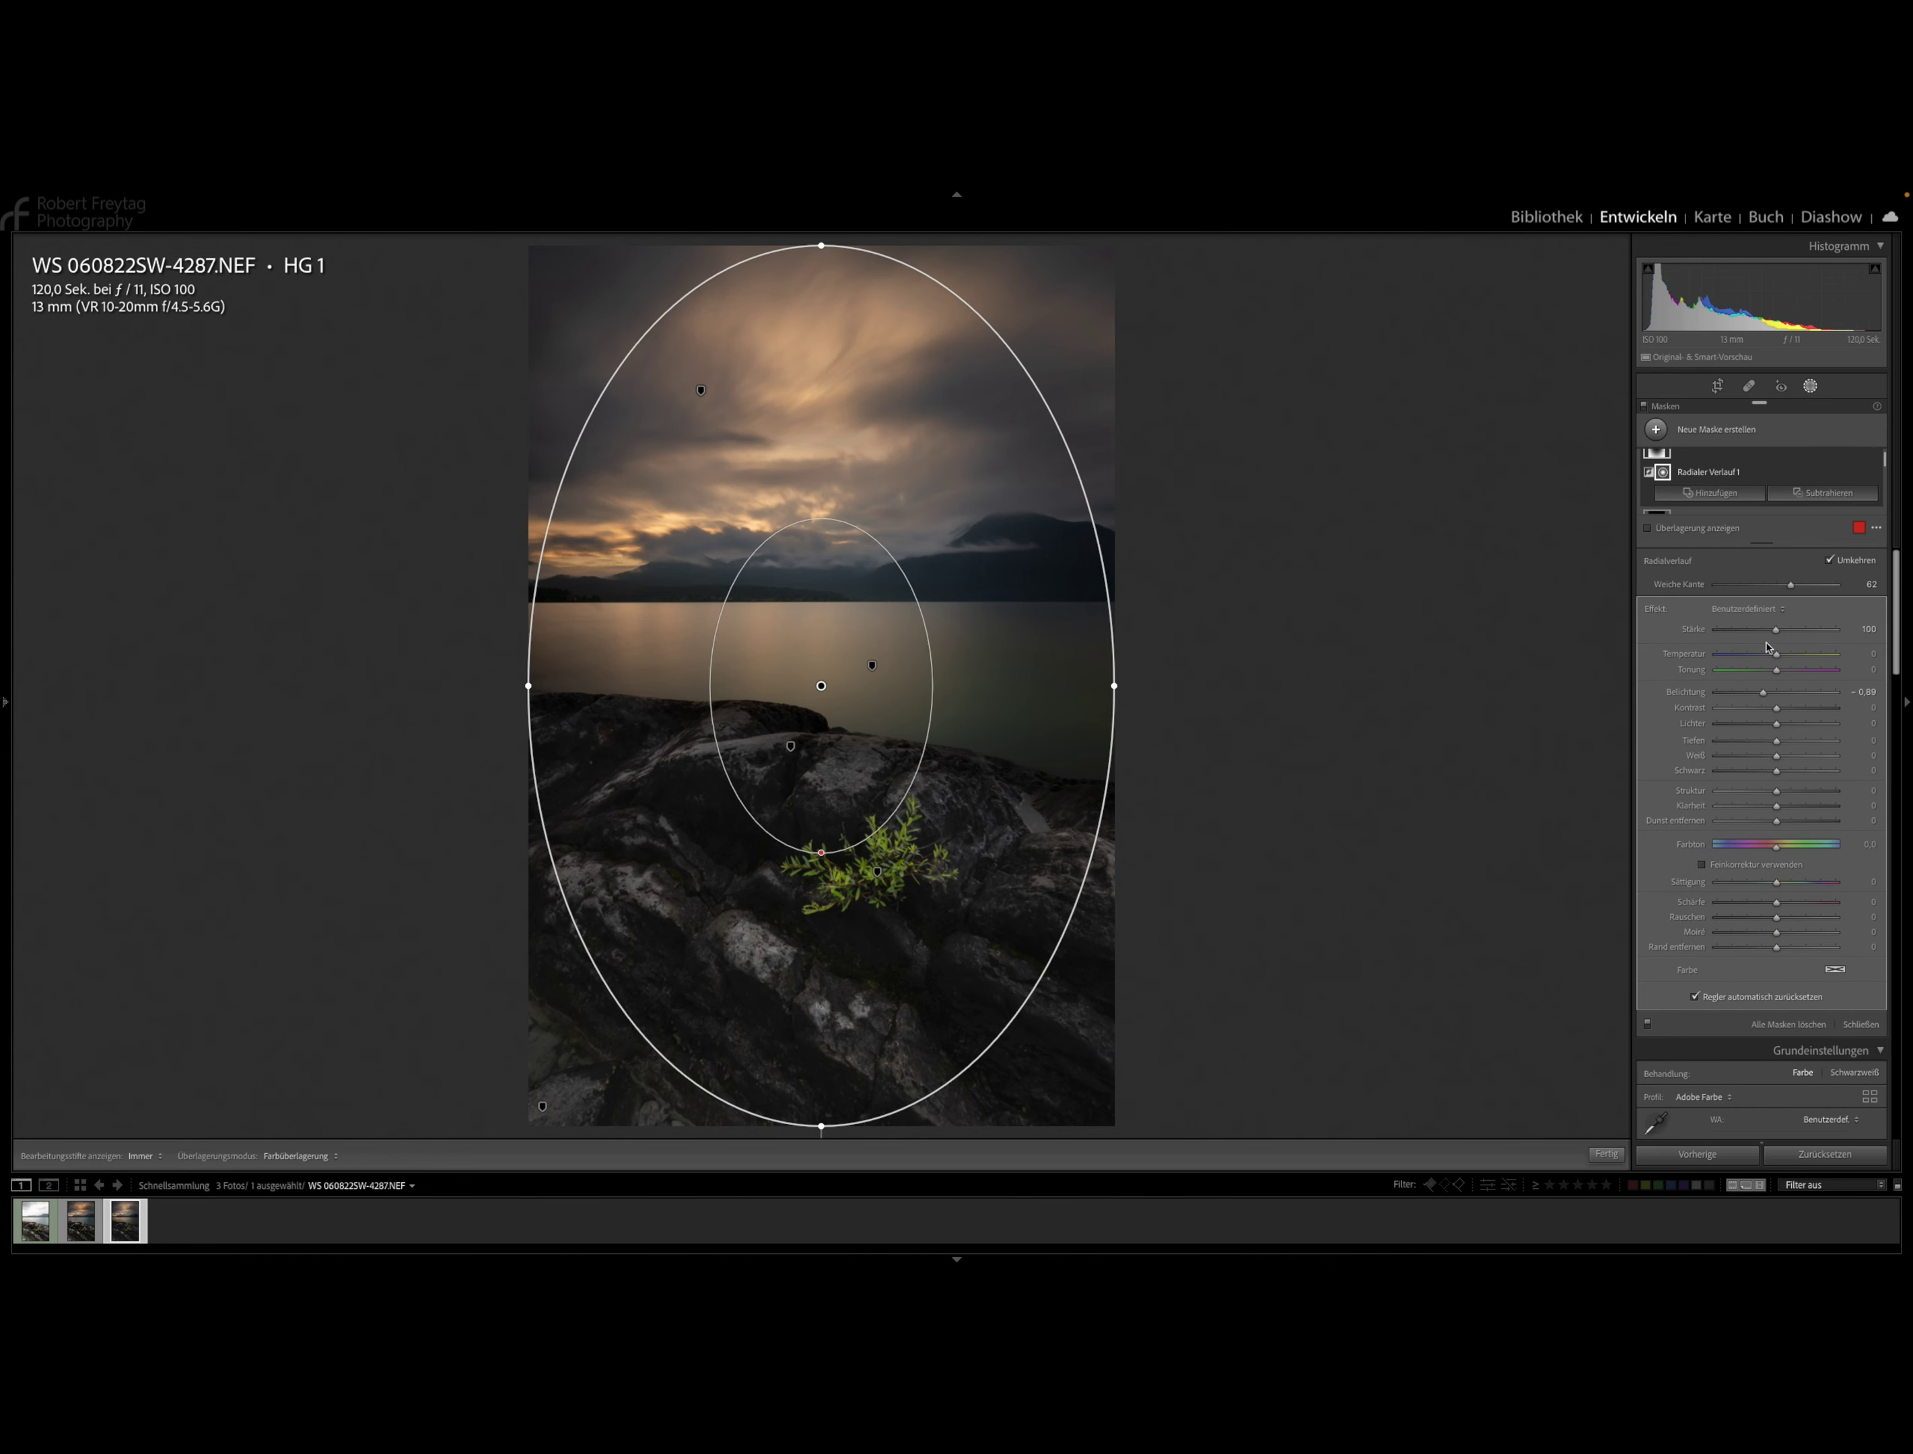
{"action": "left_click_drag", "start_coordinate": [1765, 693], "coordinate": [1773, 696]}
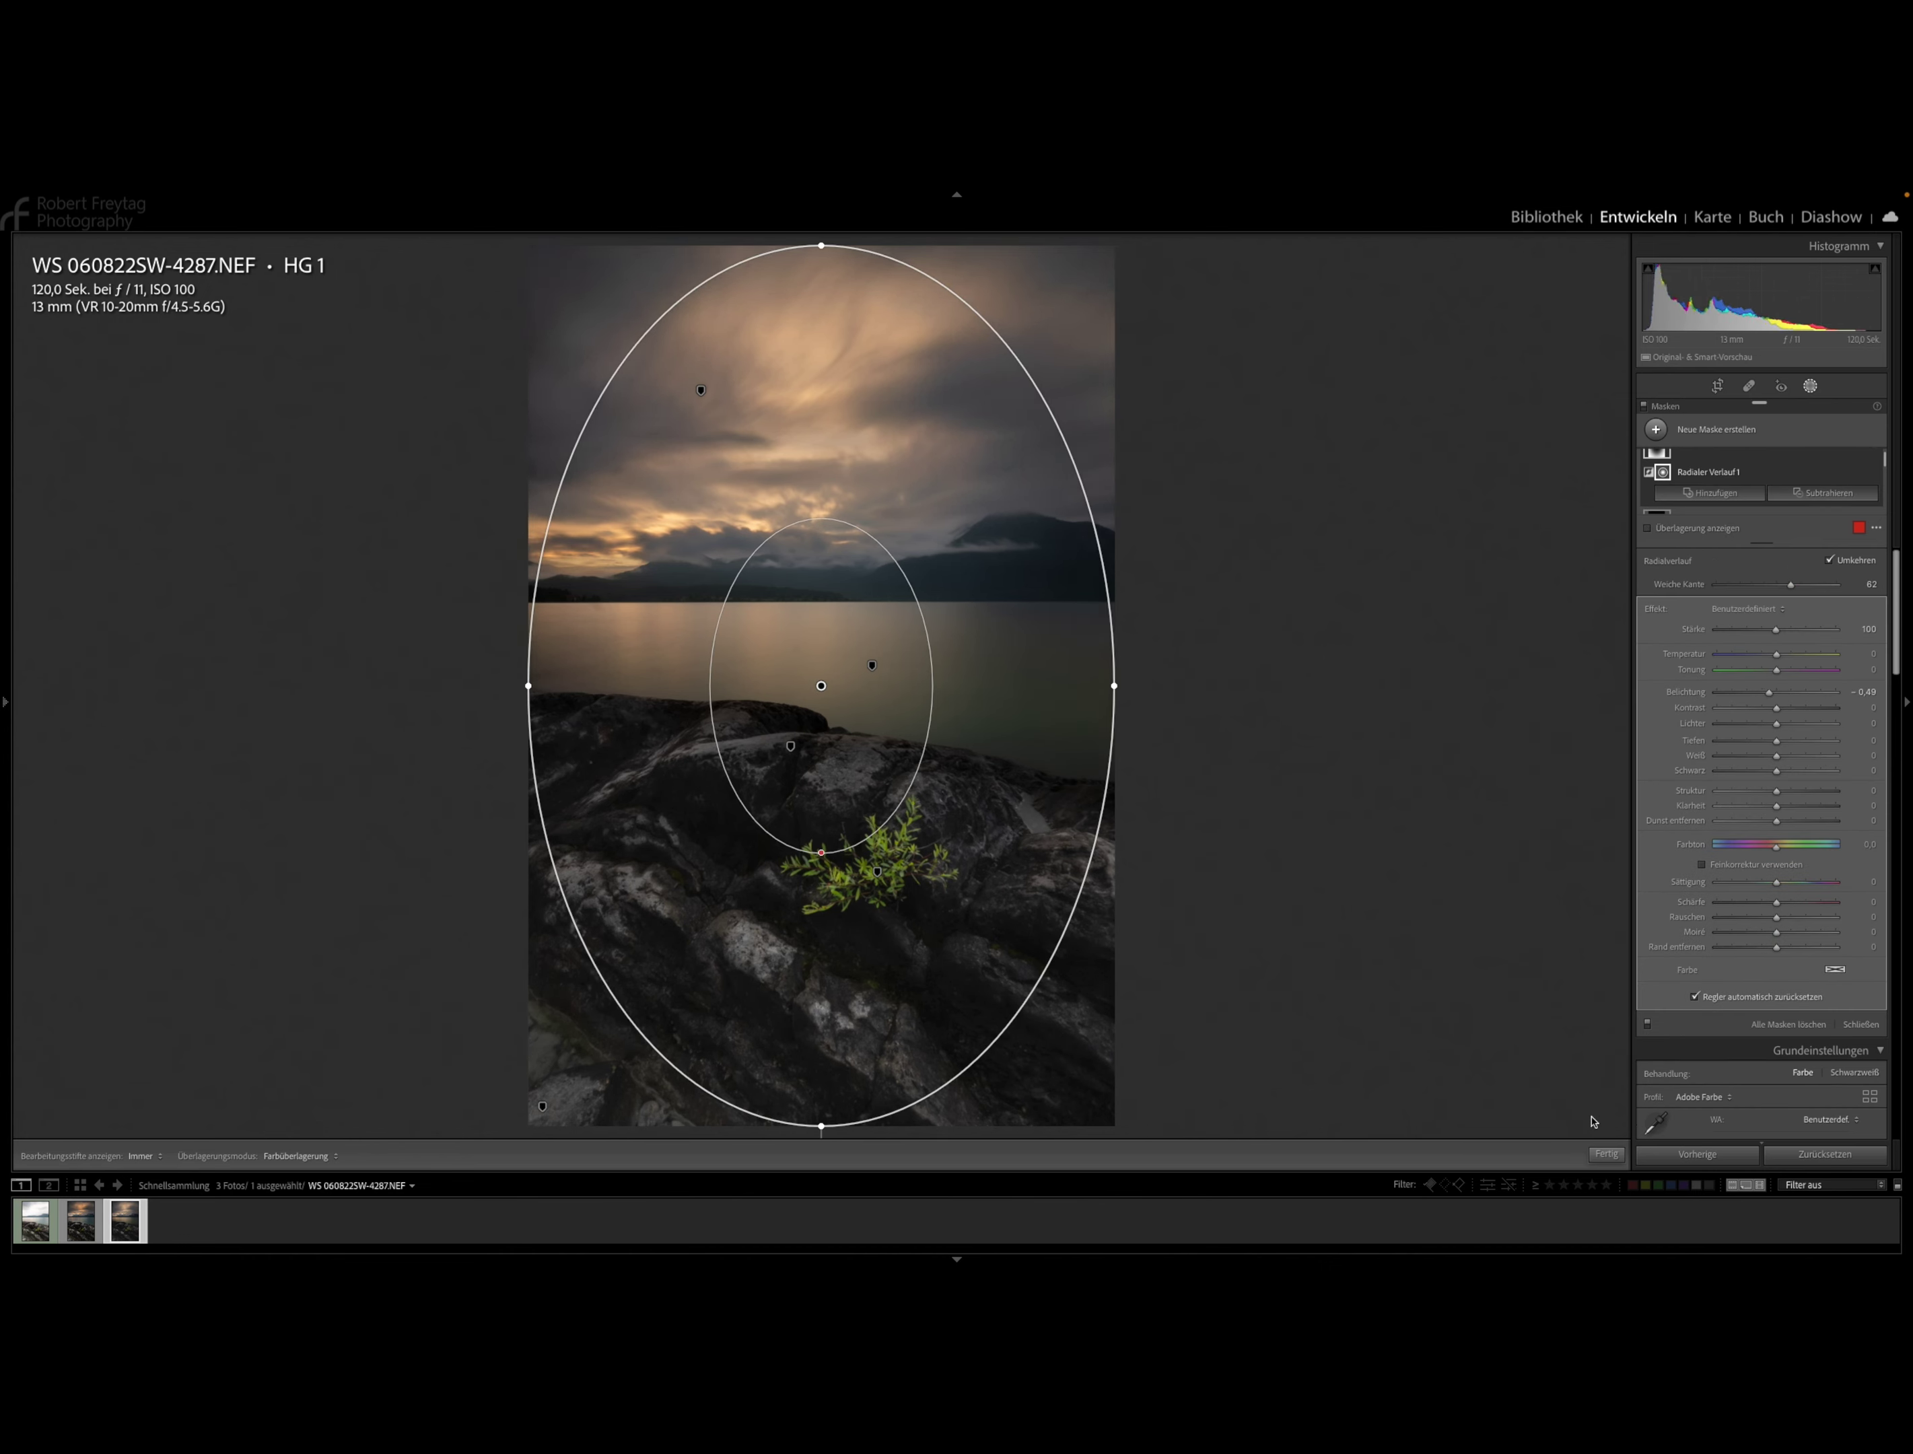
{"action": "left_click", "coordinate": [1603, 1153]}
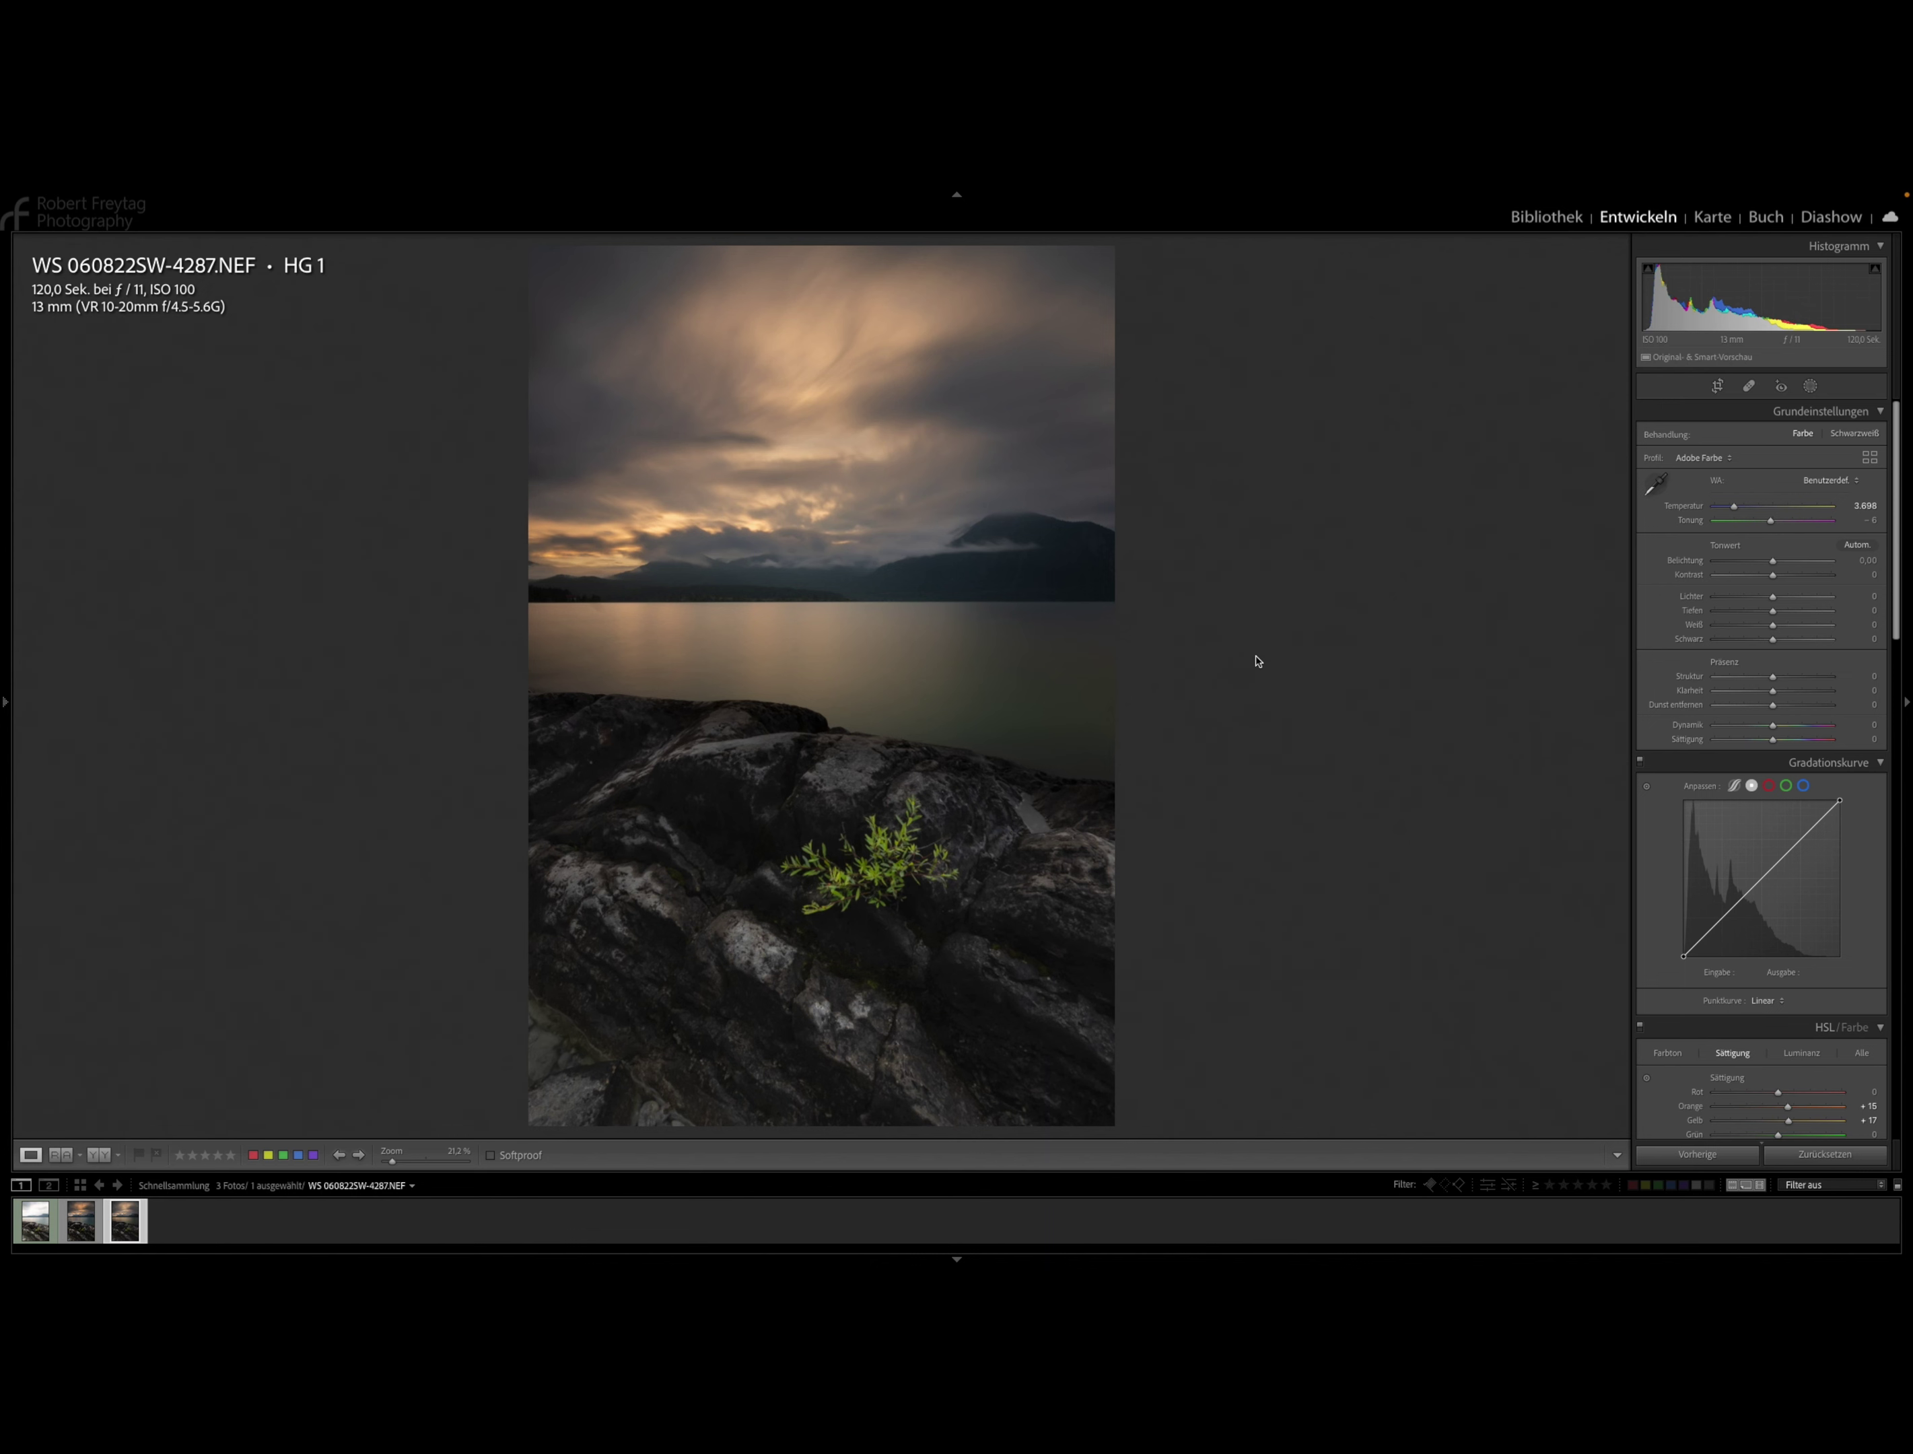
{"action": "key", "text": "y"}
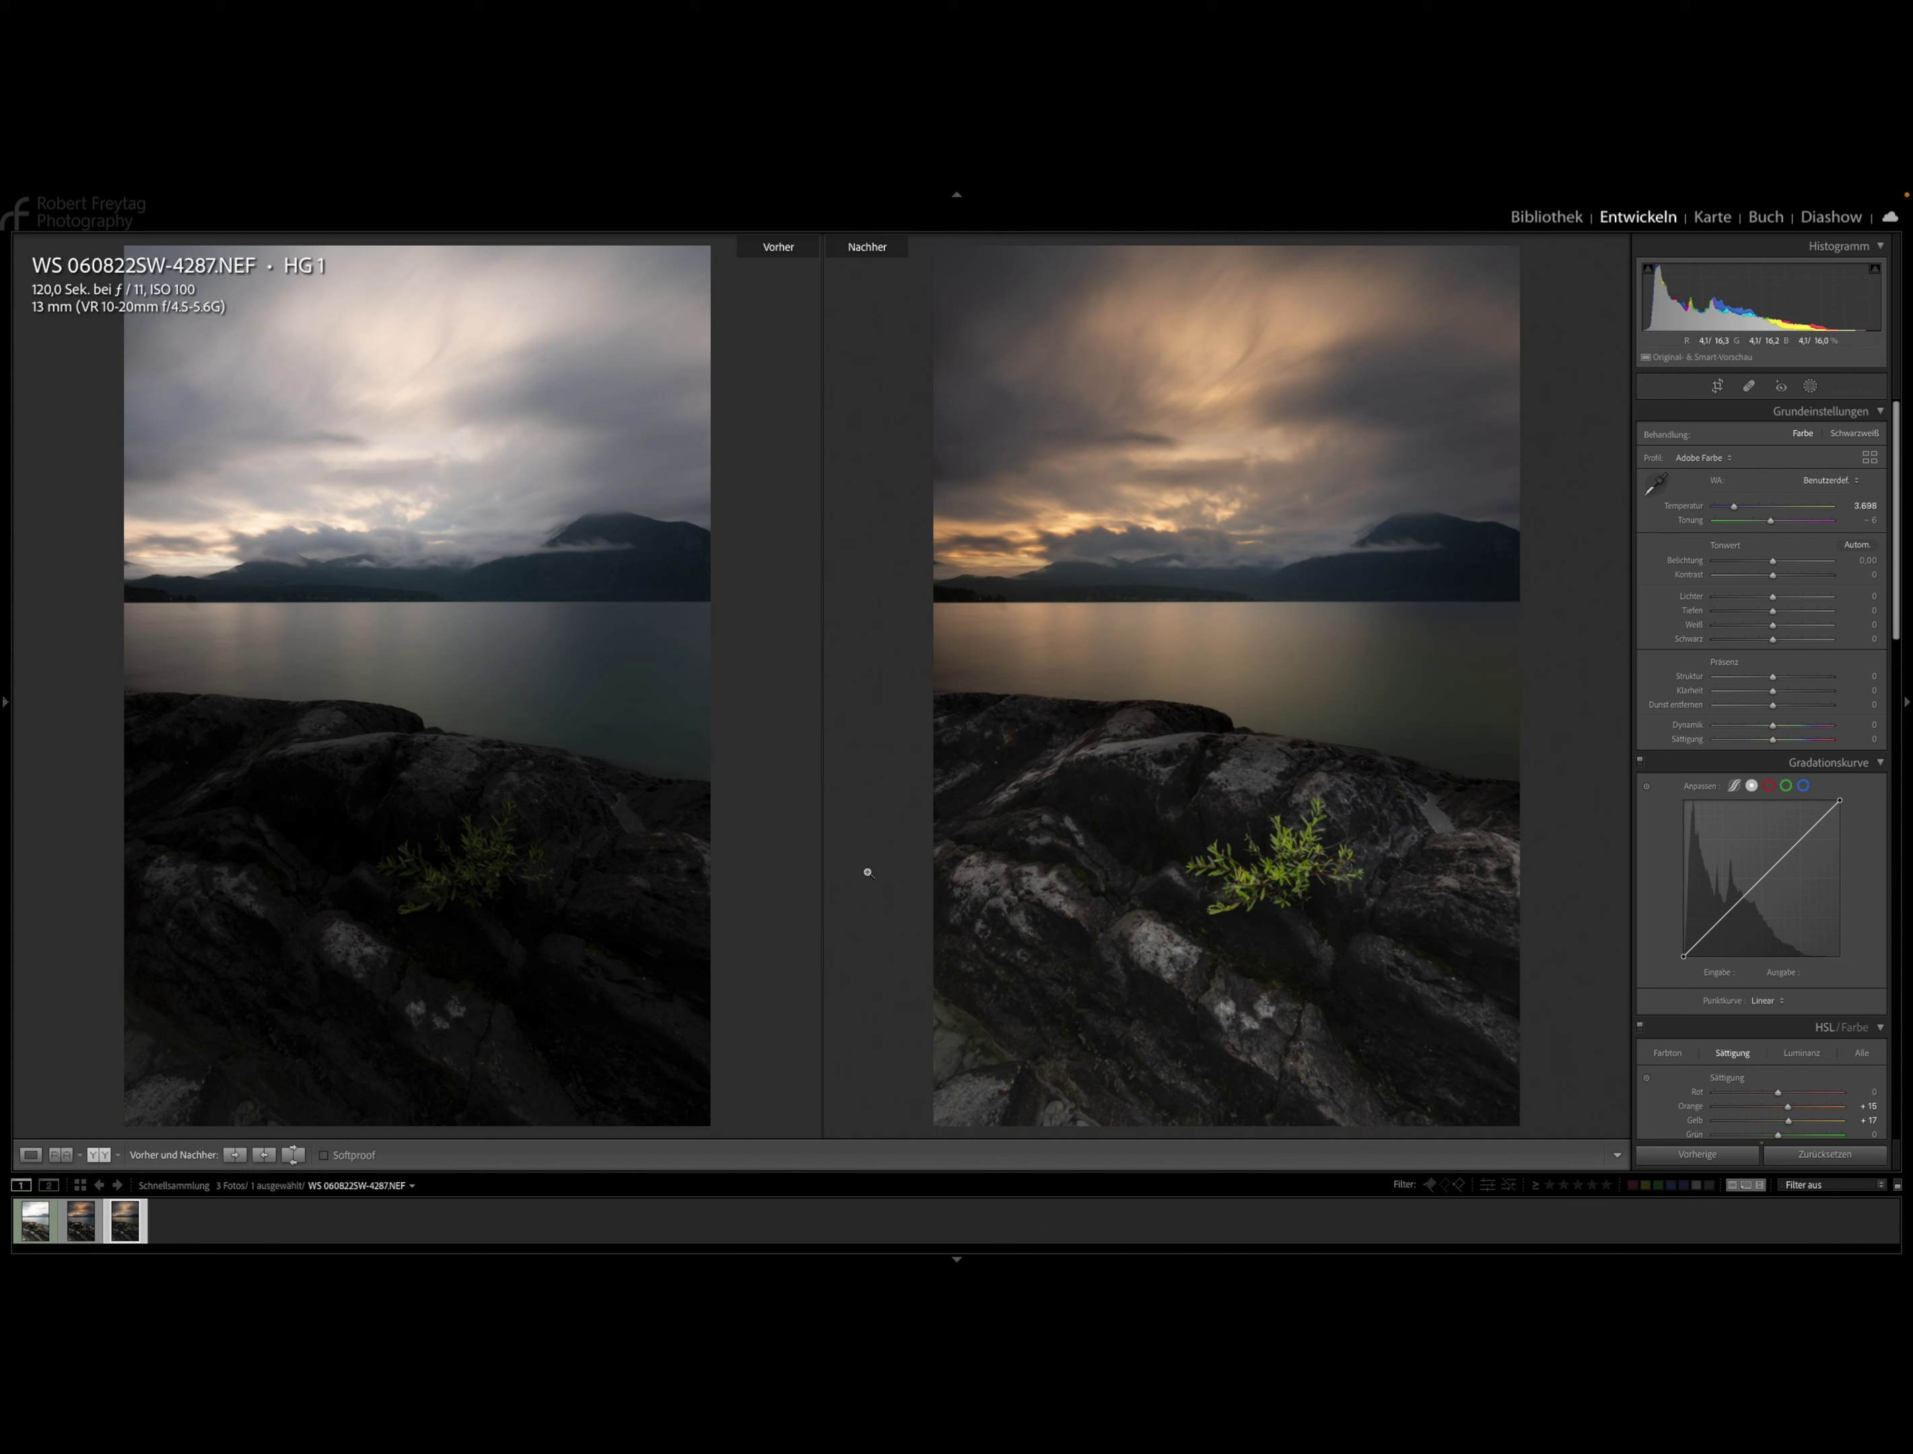
View 4284, switch to the Library grid with G, and select 4287.
{"action": "left_click", "coordinate": [37, 1223]}
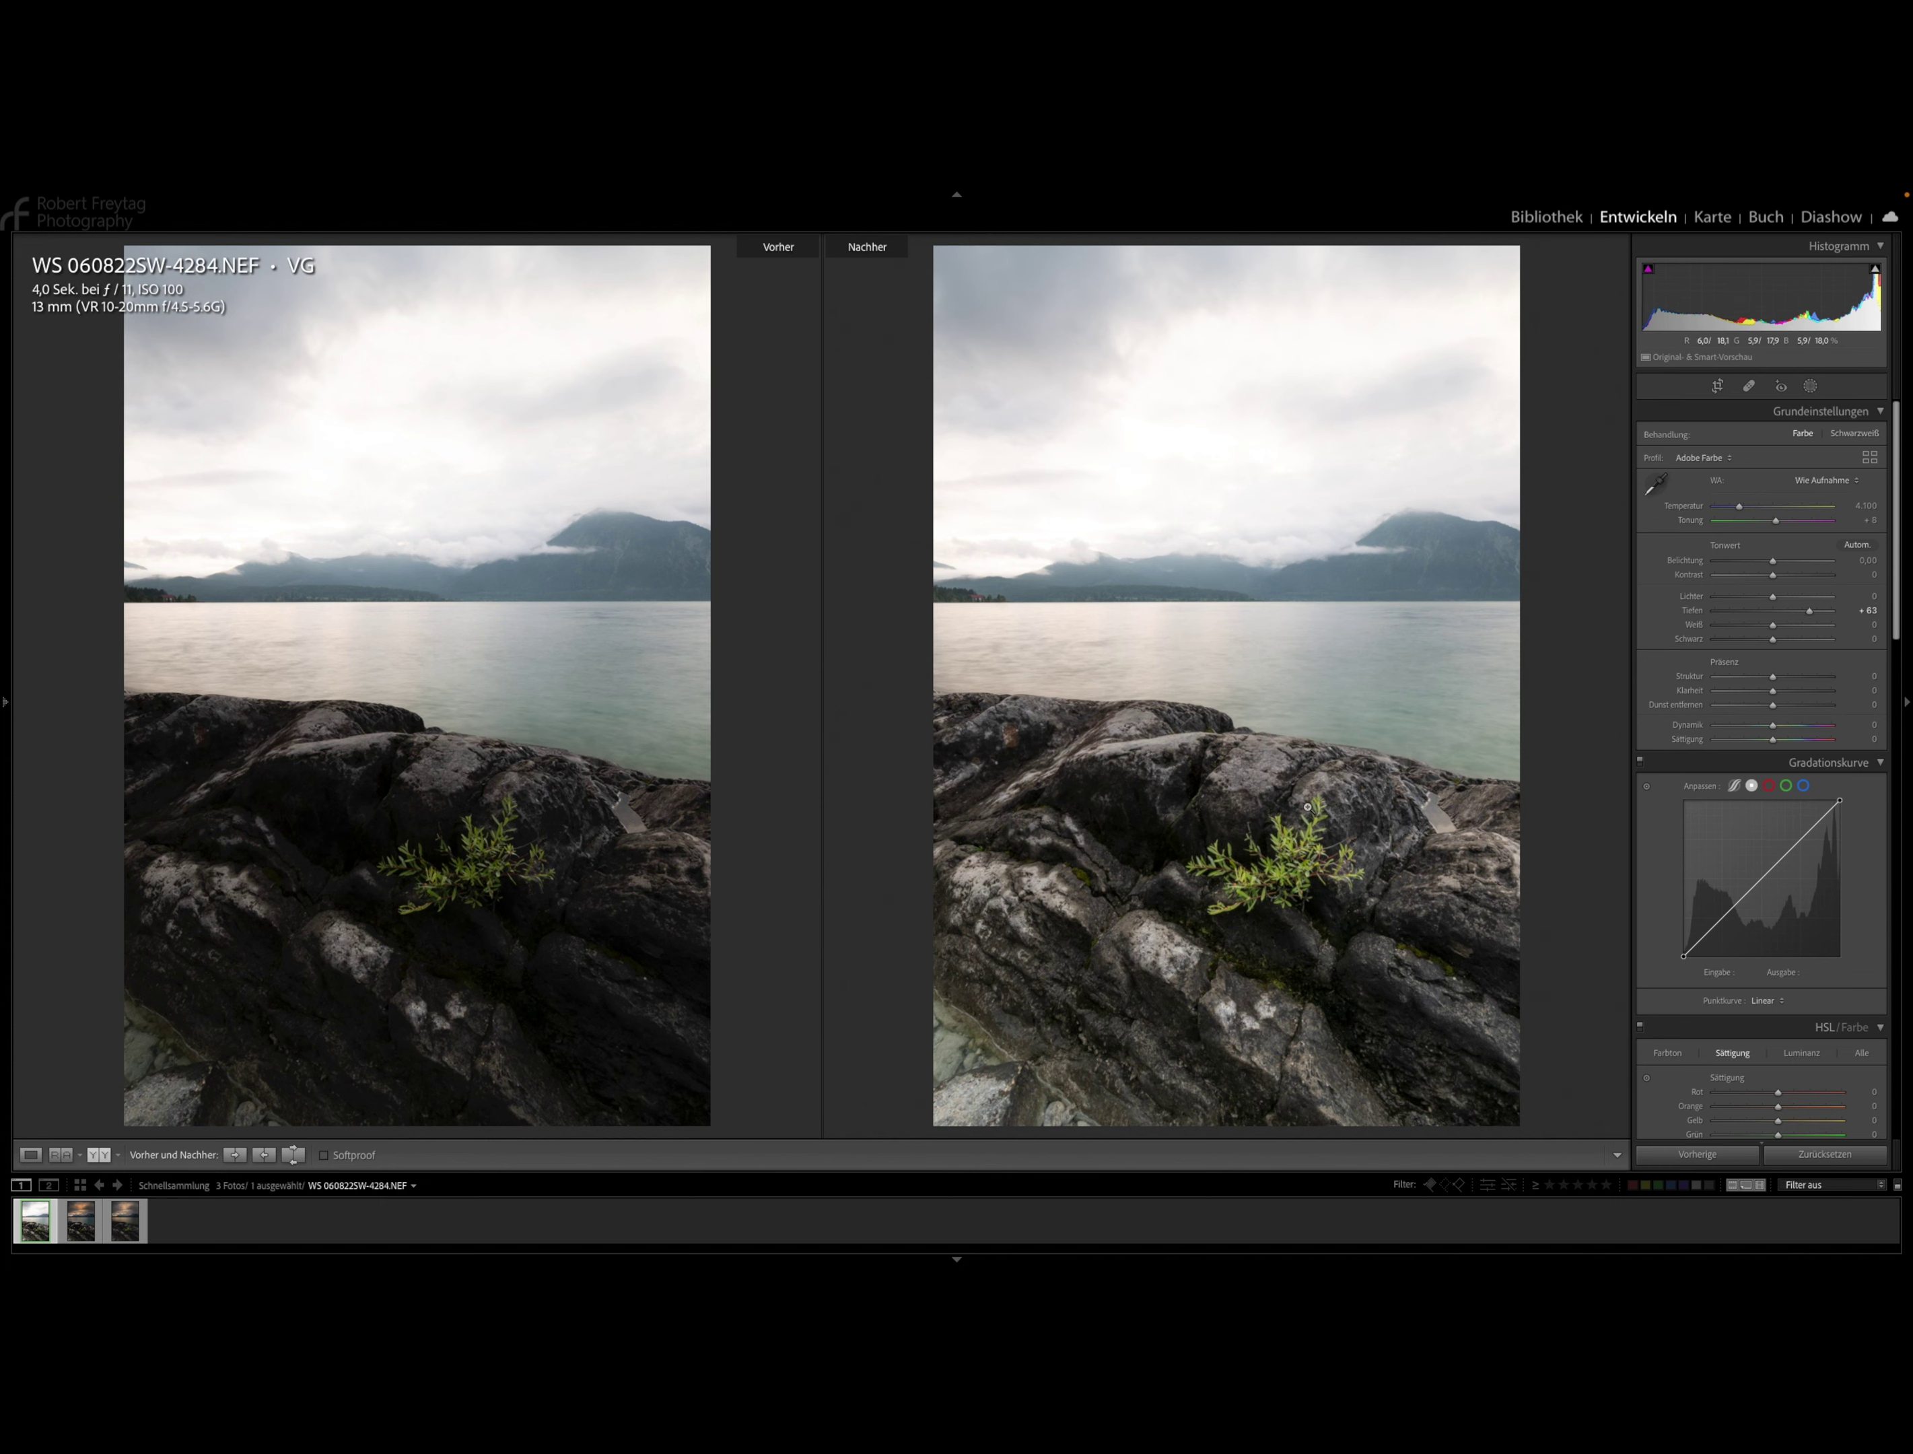
{"action": "key", "text": "g"}
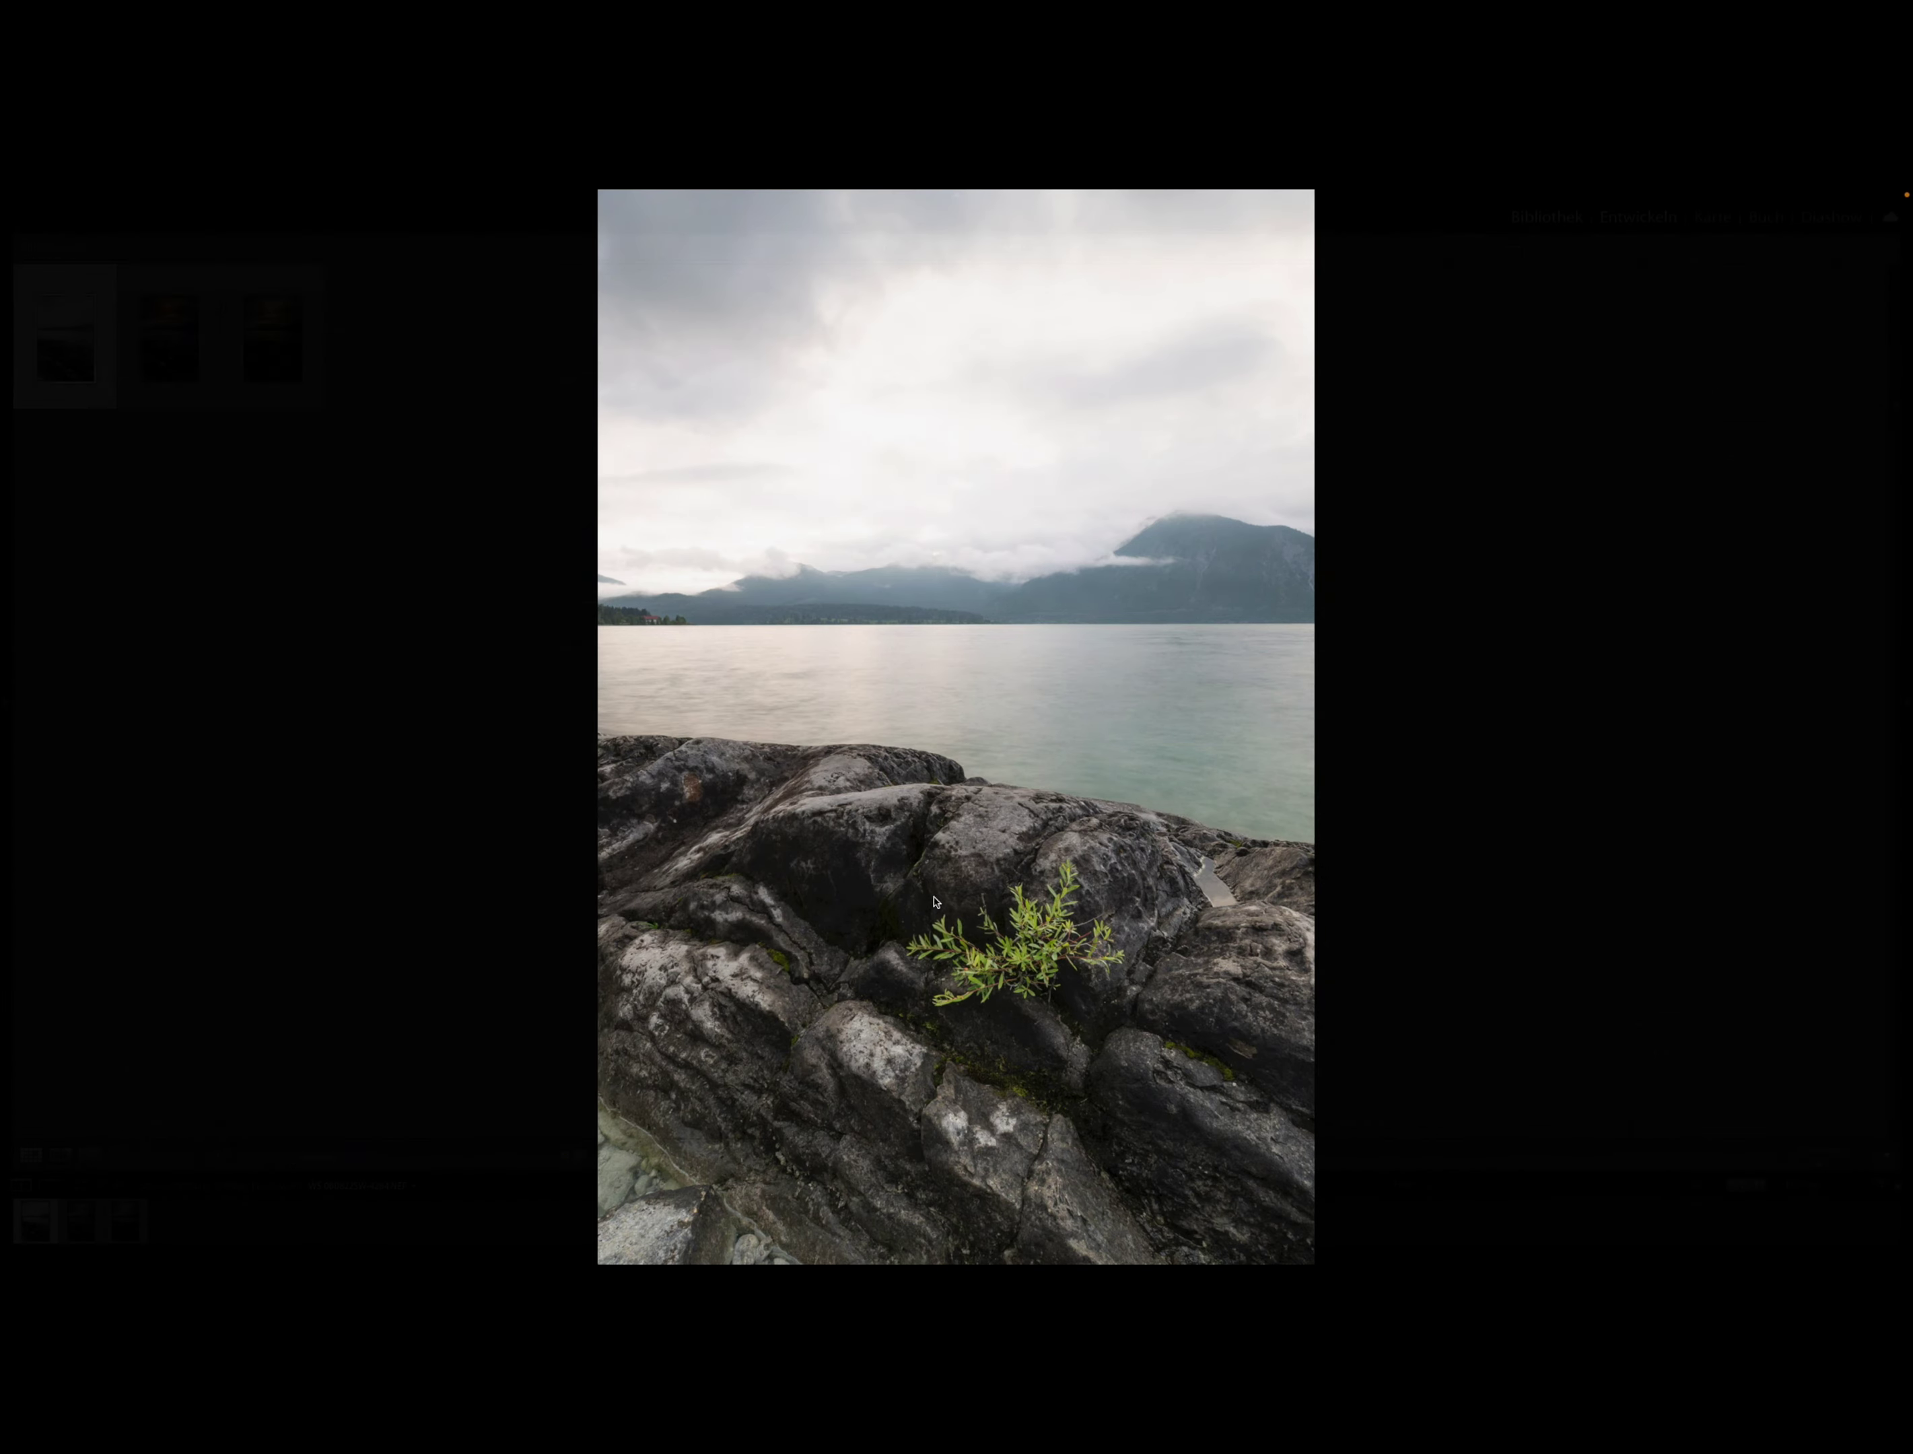
{"action": "left_click", "coordinate": [272, 337]}
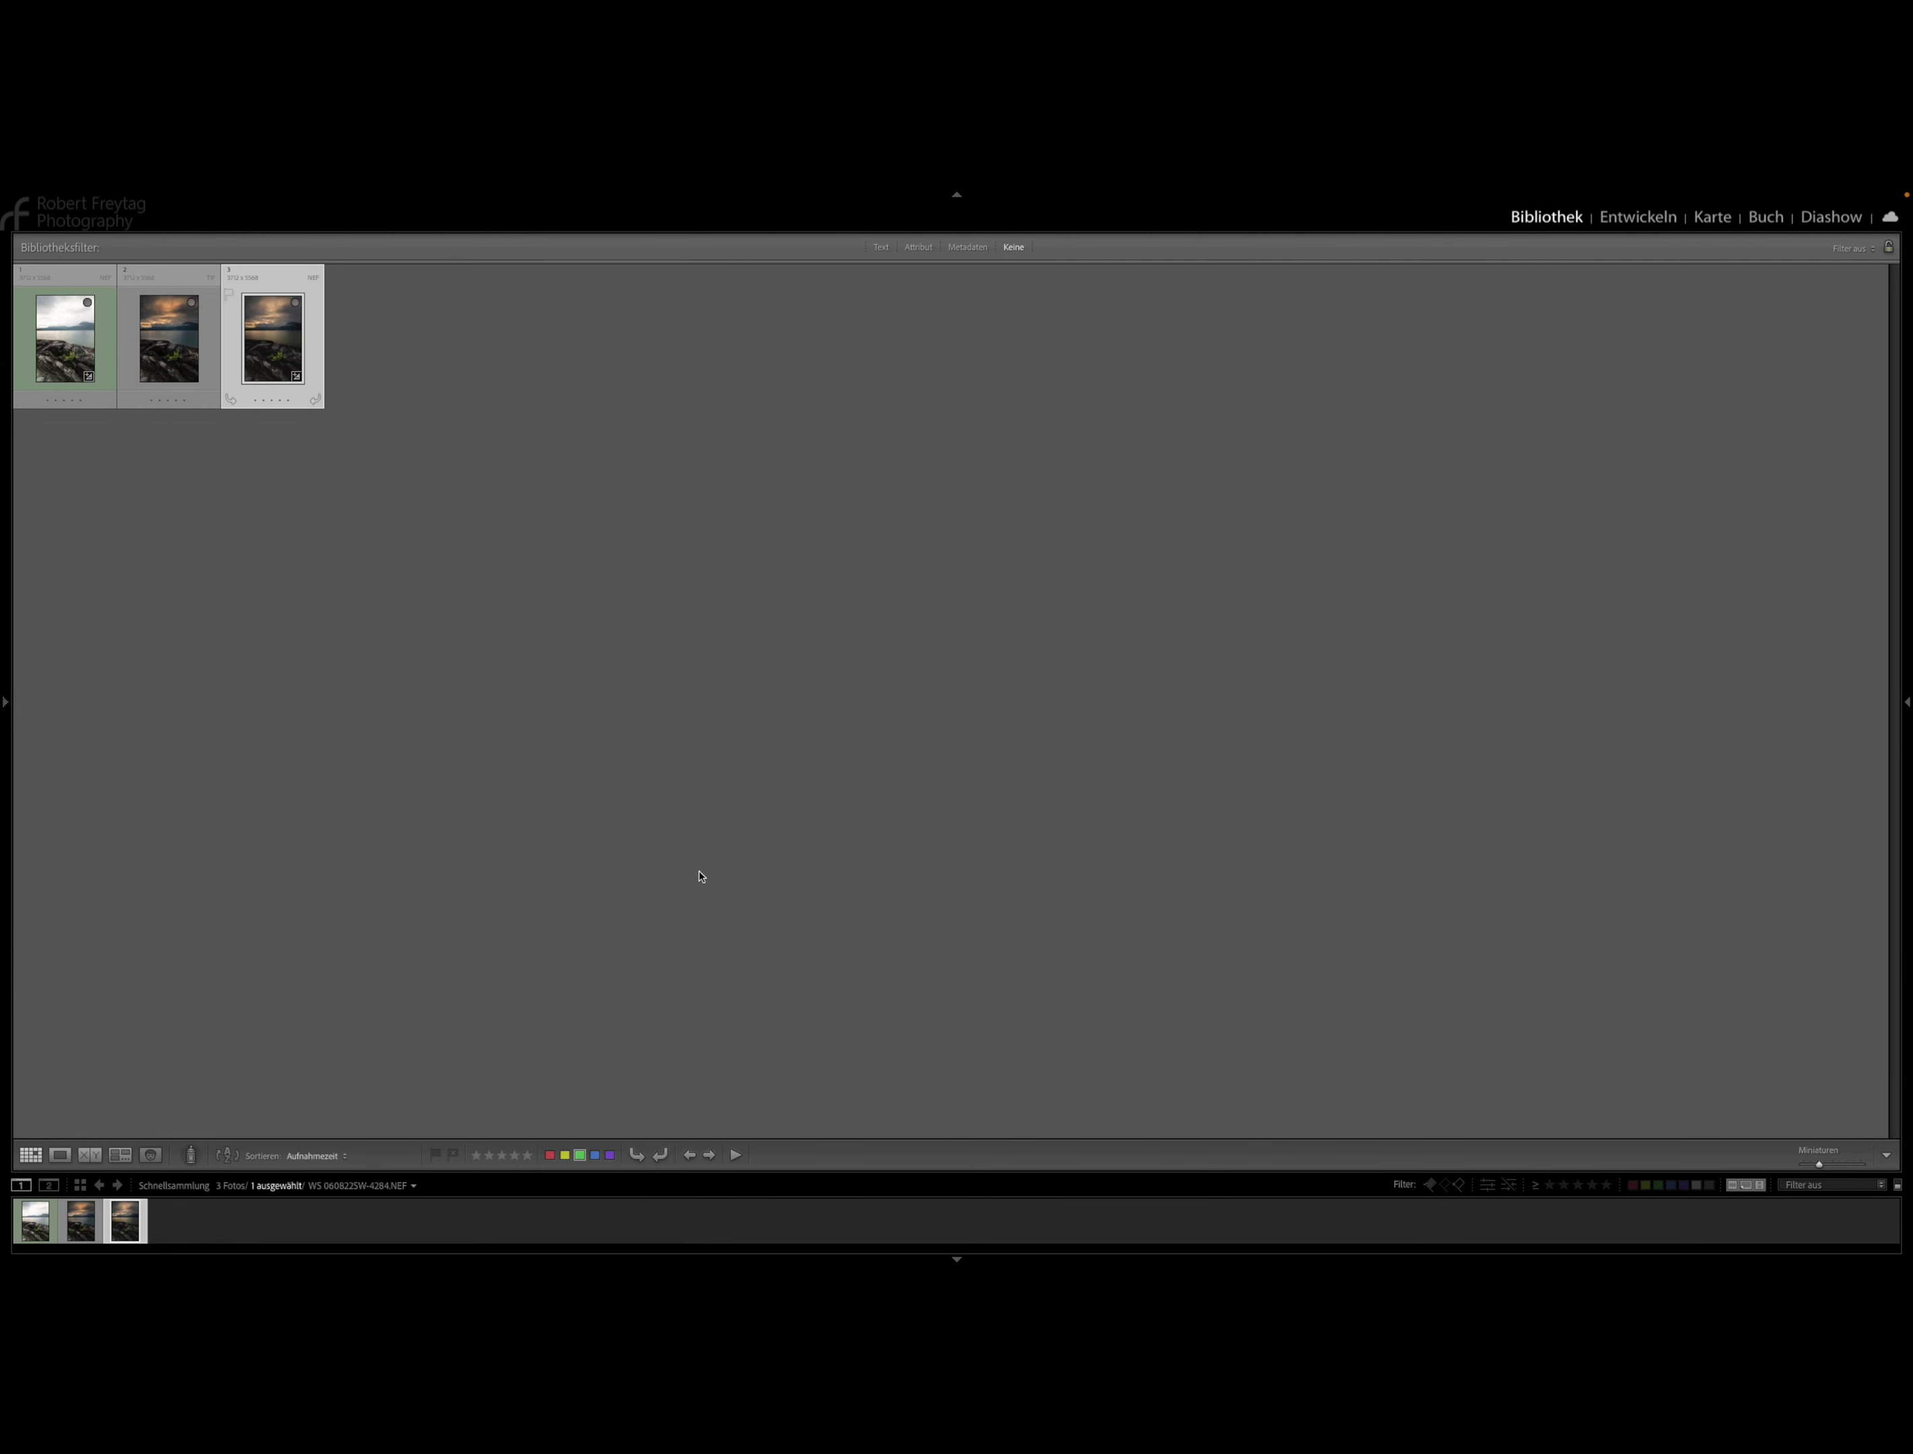
Inspect the 4287 exposure's plant and rocks at 100% in Loupe view.
{"action": "key", "text": "e"}
{"action": "left_click", "coordinate": [856, 850]}
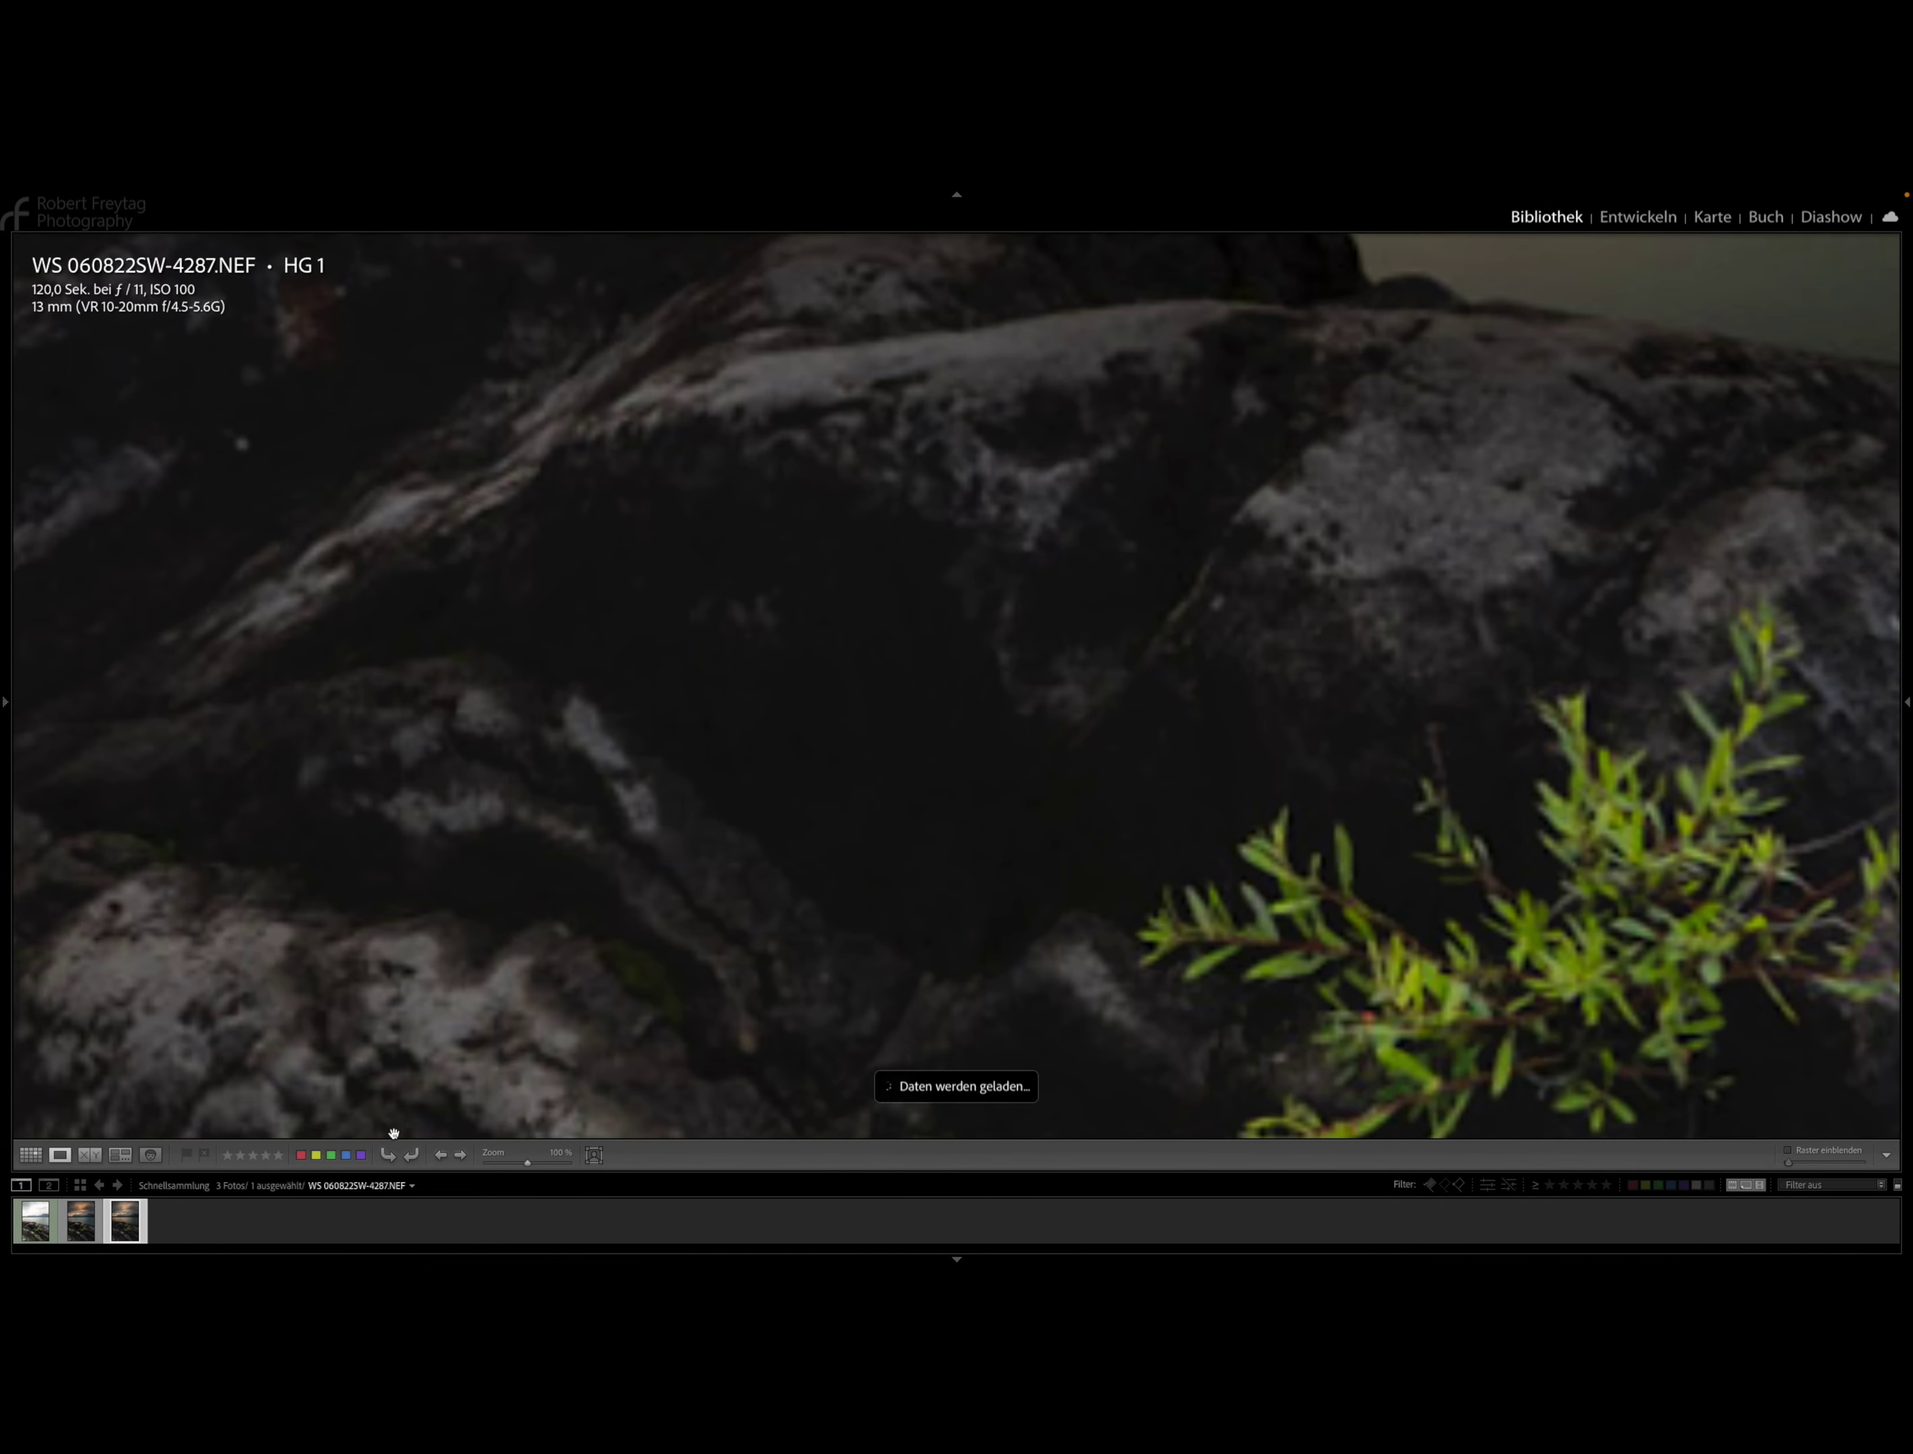
{"action": "mouse_move", "coordinate": [734, 964]}
{"action": "left_mouse_down"}
{"action": "mouse_move", "coordinate": [734, 576]}
{"action": "mouse_move", "coordinate": [770, 701]}
{"action": "left_mouse_up"}
{"action": "left_click_drag", "start_coordinate": [1050, 447], "coordinate": [1306, 782]}
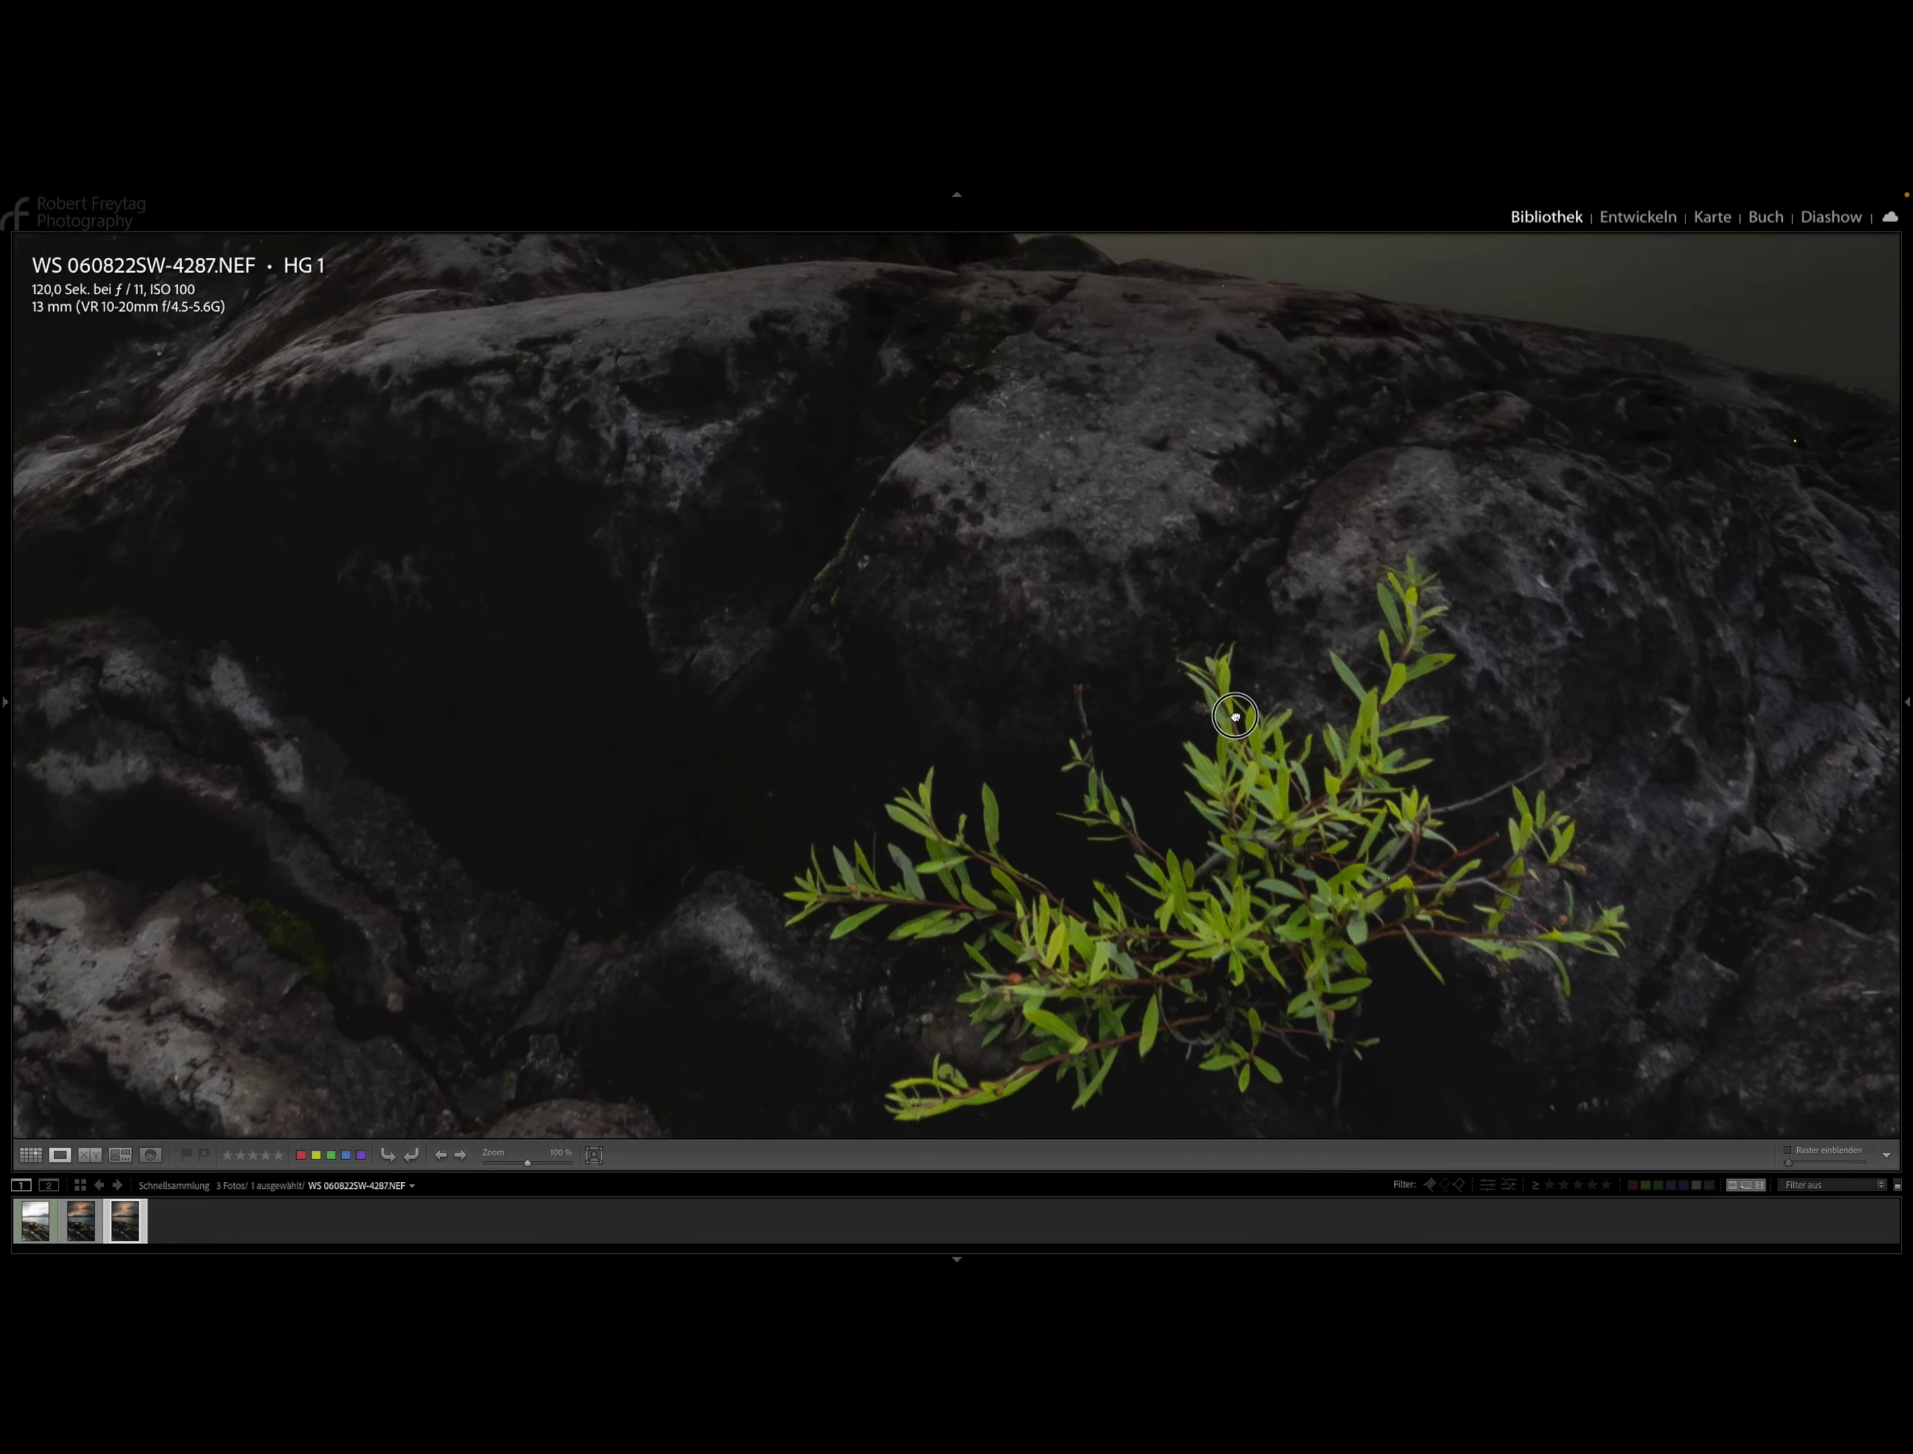
{"action": "mouse_move", "coordinate": [936, 663]}
{"action": "left_mouse_down"}
{"action": "mouse_move", "coordinate": [974, 614]}
{"action": "mouse_move", "coordinate": [1137, 666]}
{"action": "left_mouse_up"}
{"action": "left_click_drag", "start_coordinate": [998, 982], "coordinate": [919, 636]}
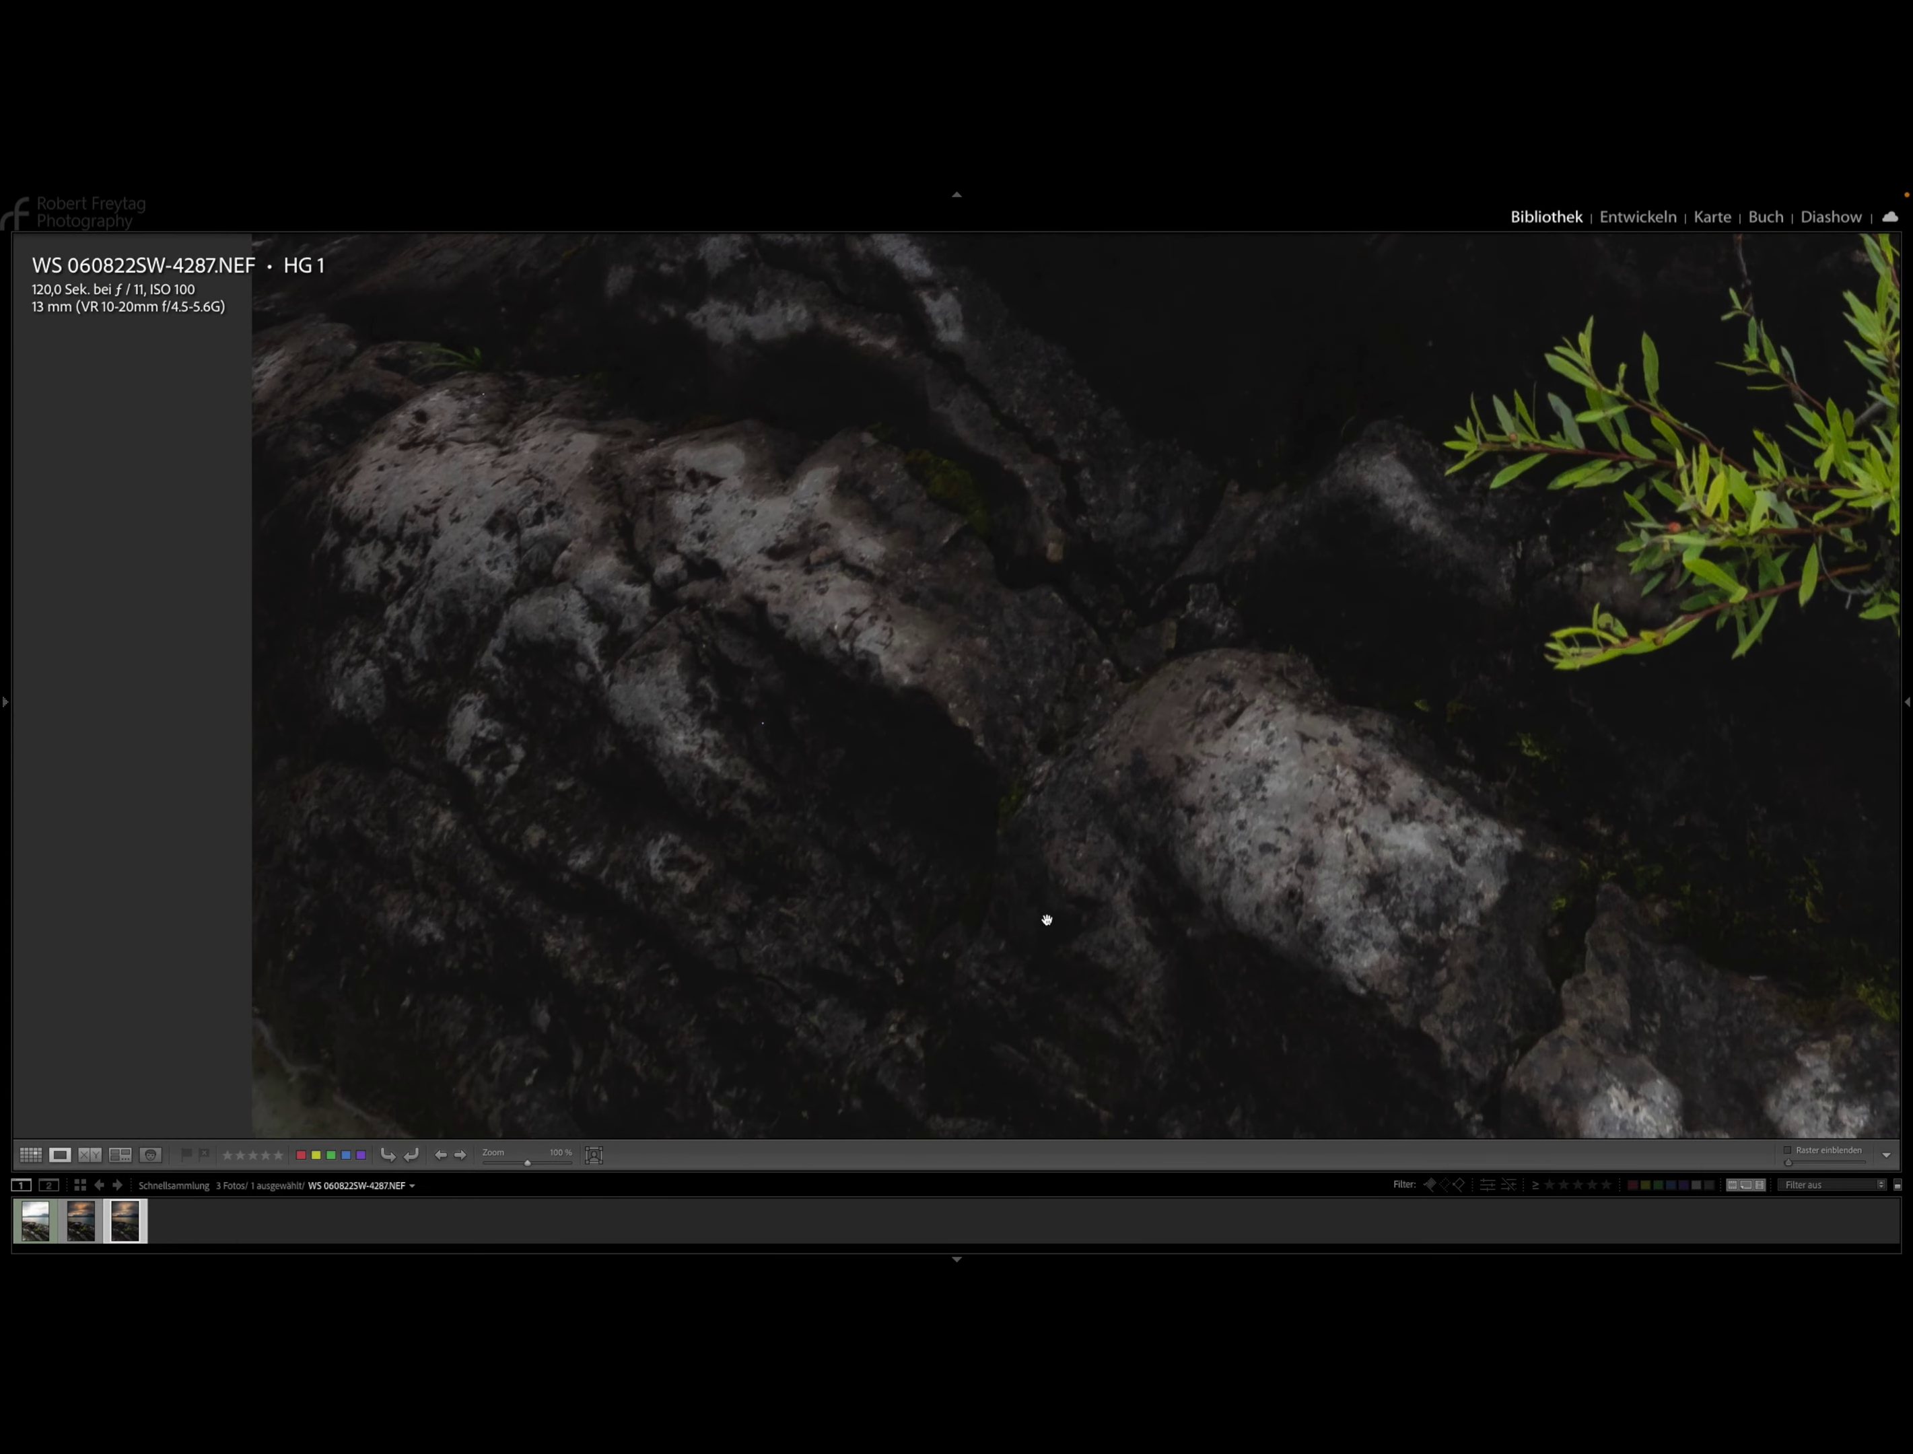
{"action": "left_click_drag", "start_coordinate": [1047, 918], "coordinate": [995, 654]}
{"action": "left_click_drag", "start_coordinate": [1021, 922], "coordinate": [962, 722]}
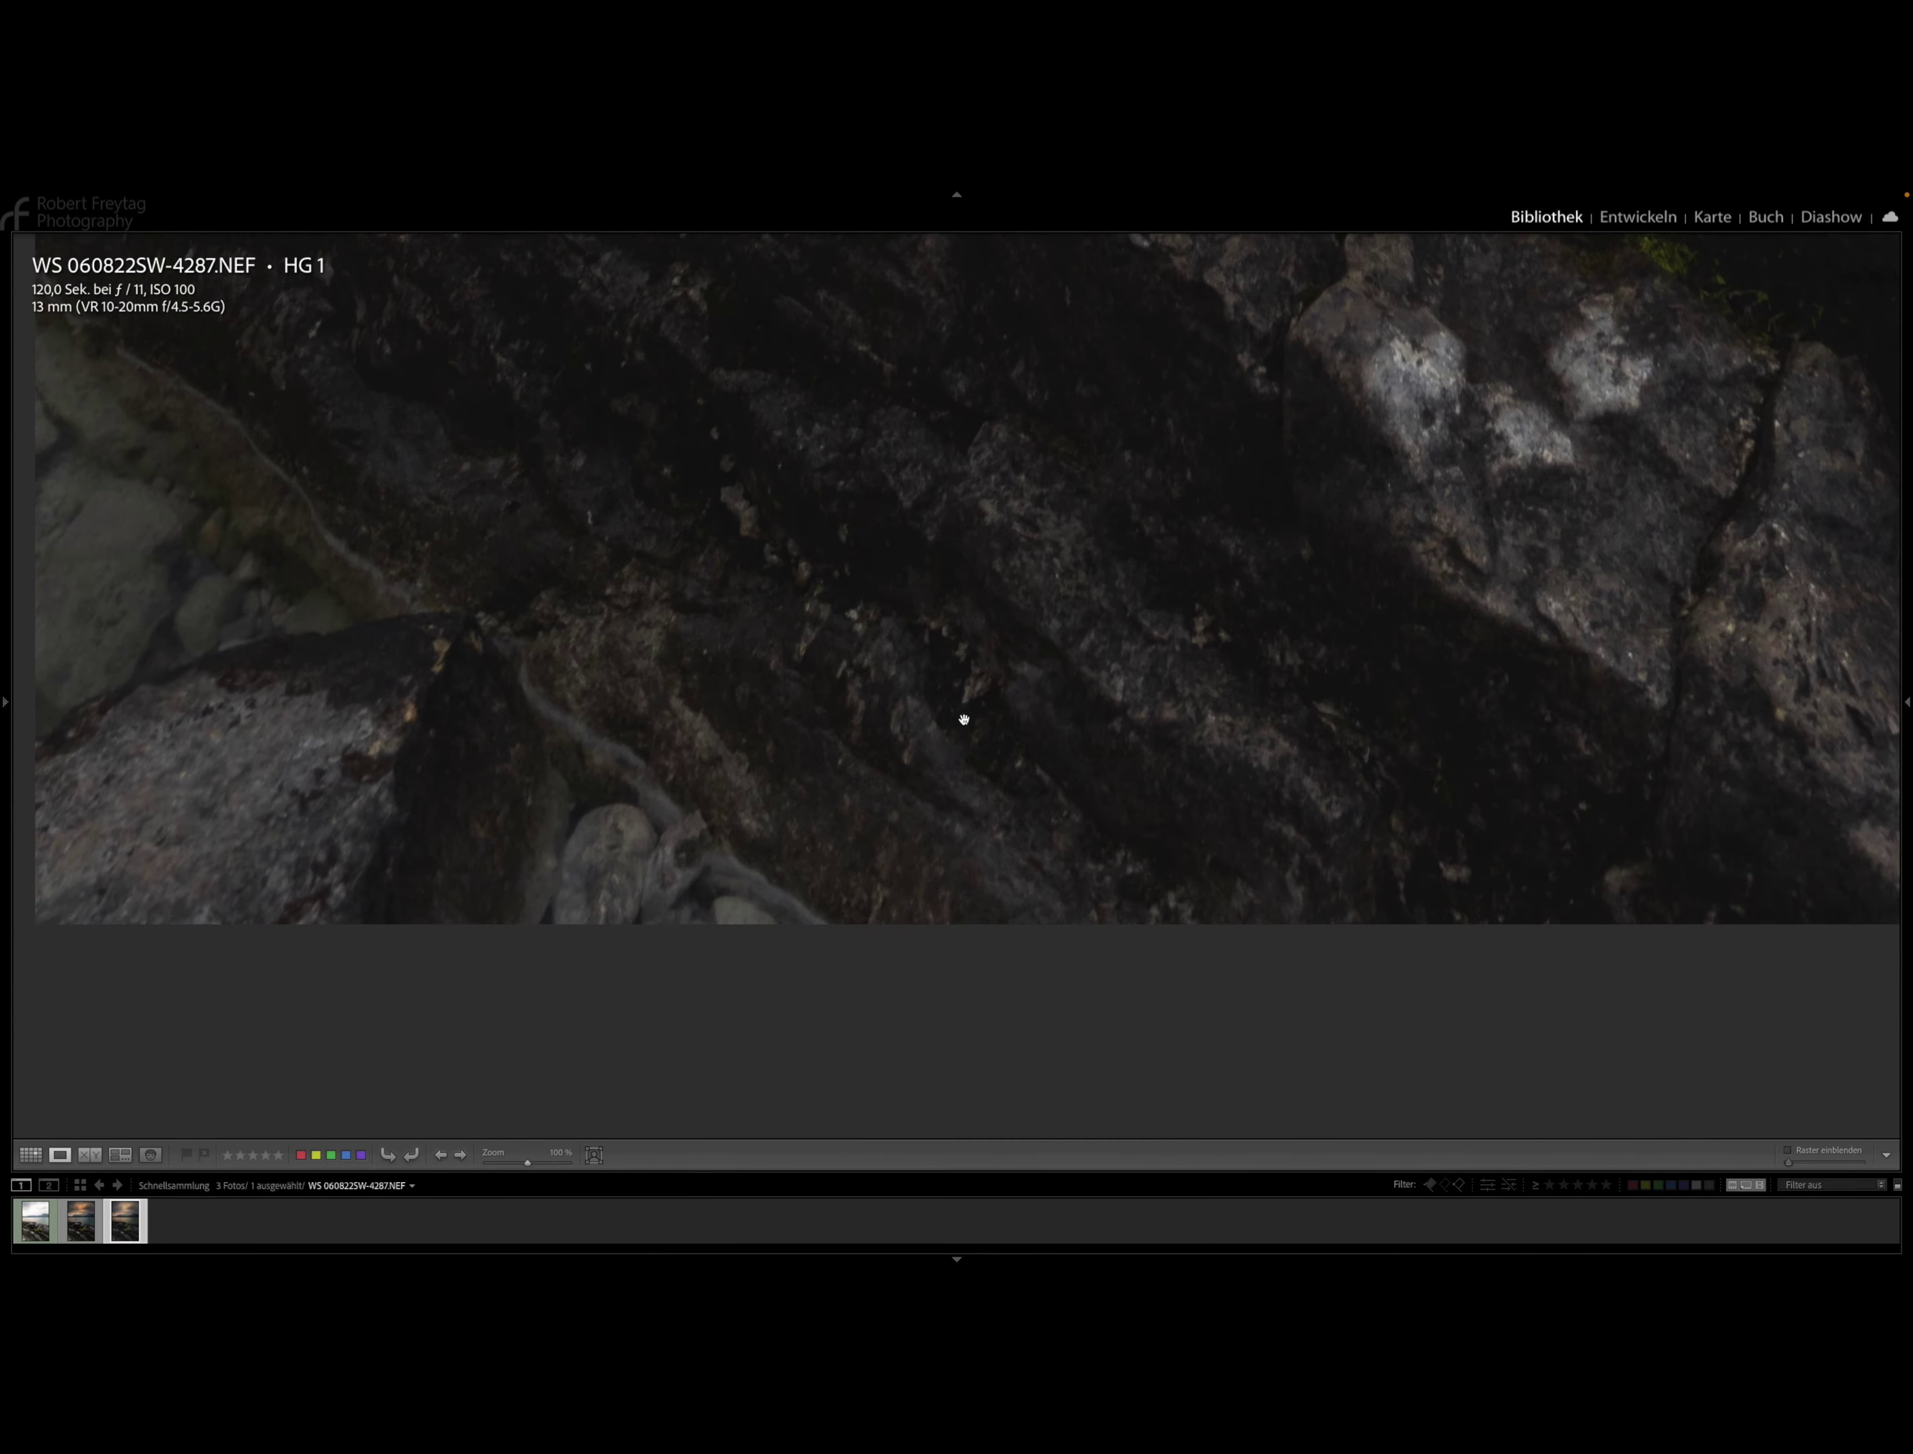
{"action": "left_click_drag", "start_coordinate": [664, 602], "coordinate": [846, 803]}
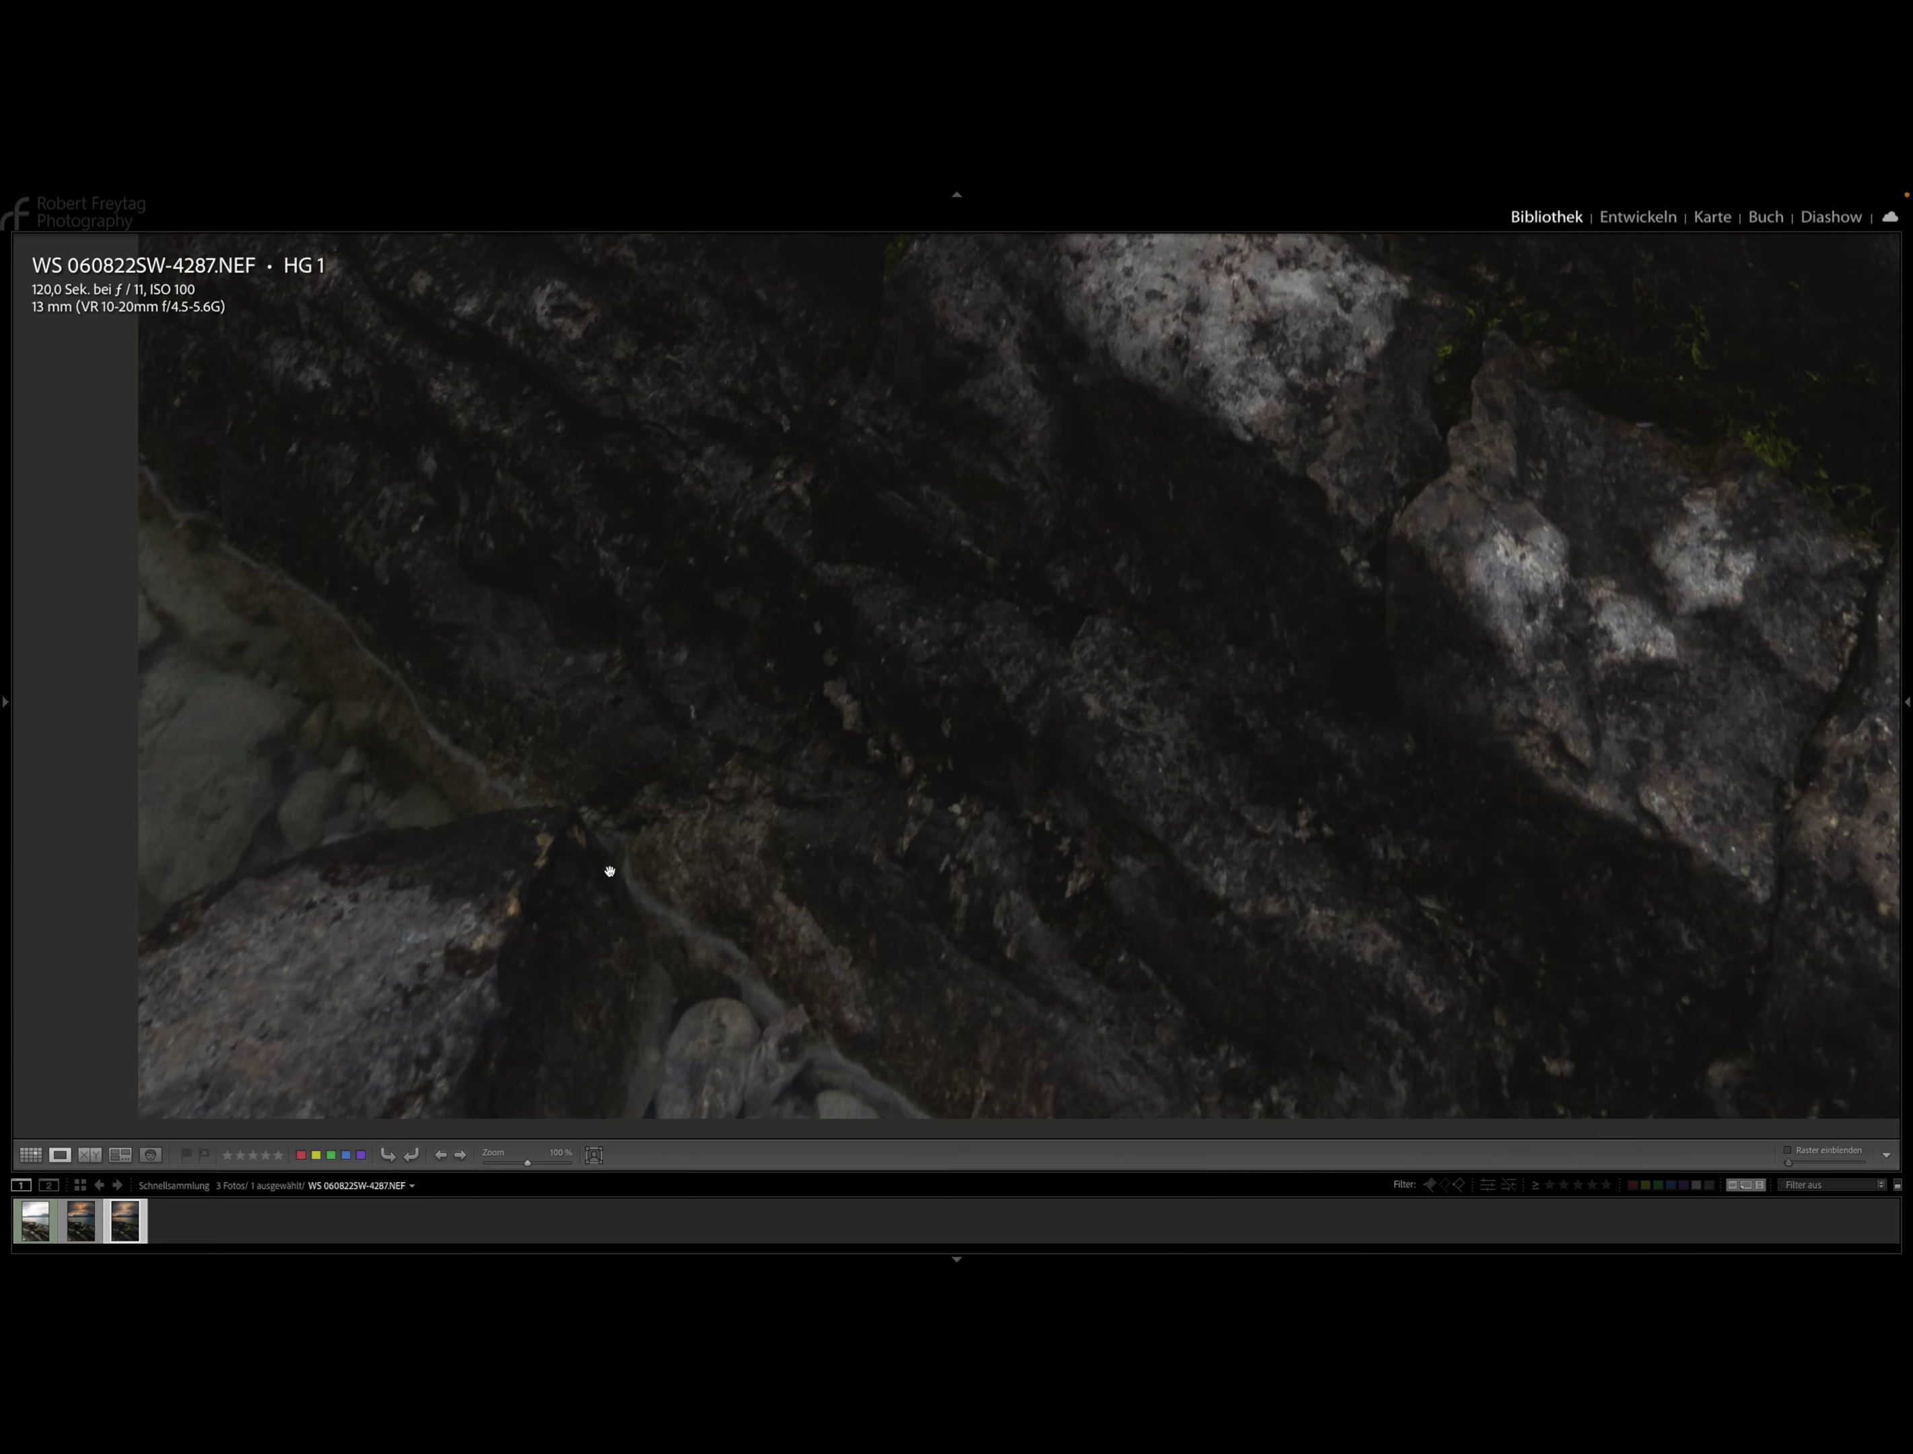
Inspect the brighter 4284 exposure's plant and rocks at 100%, then fit it to view.
{"action": "left_click", "coordinate": [33, 1222]}
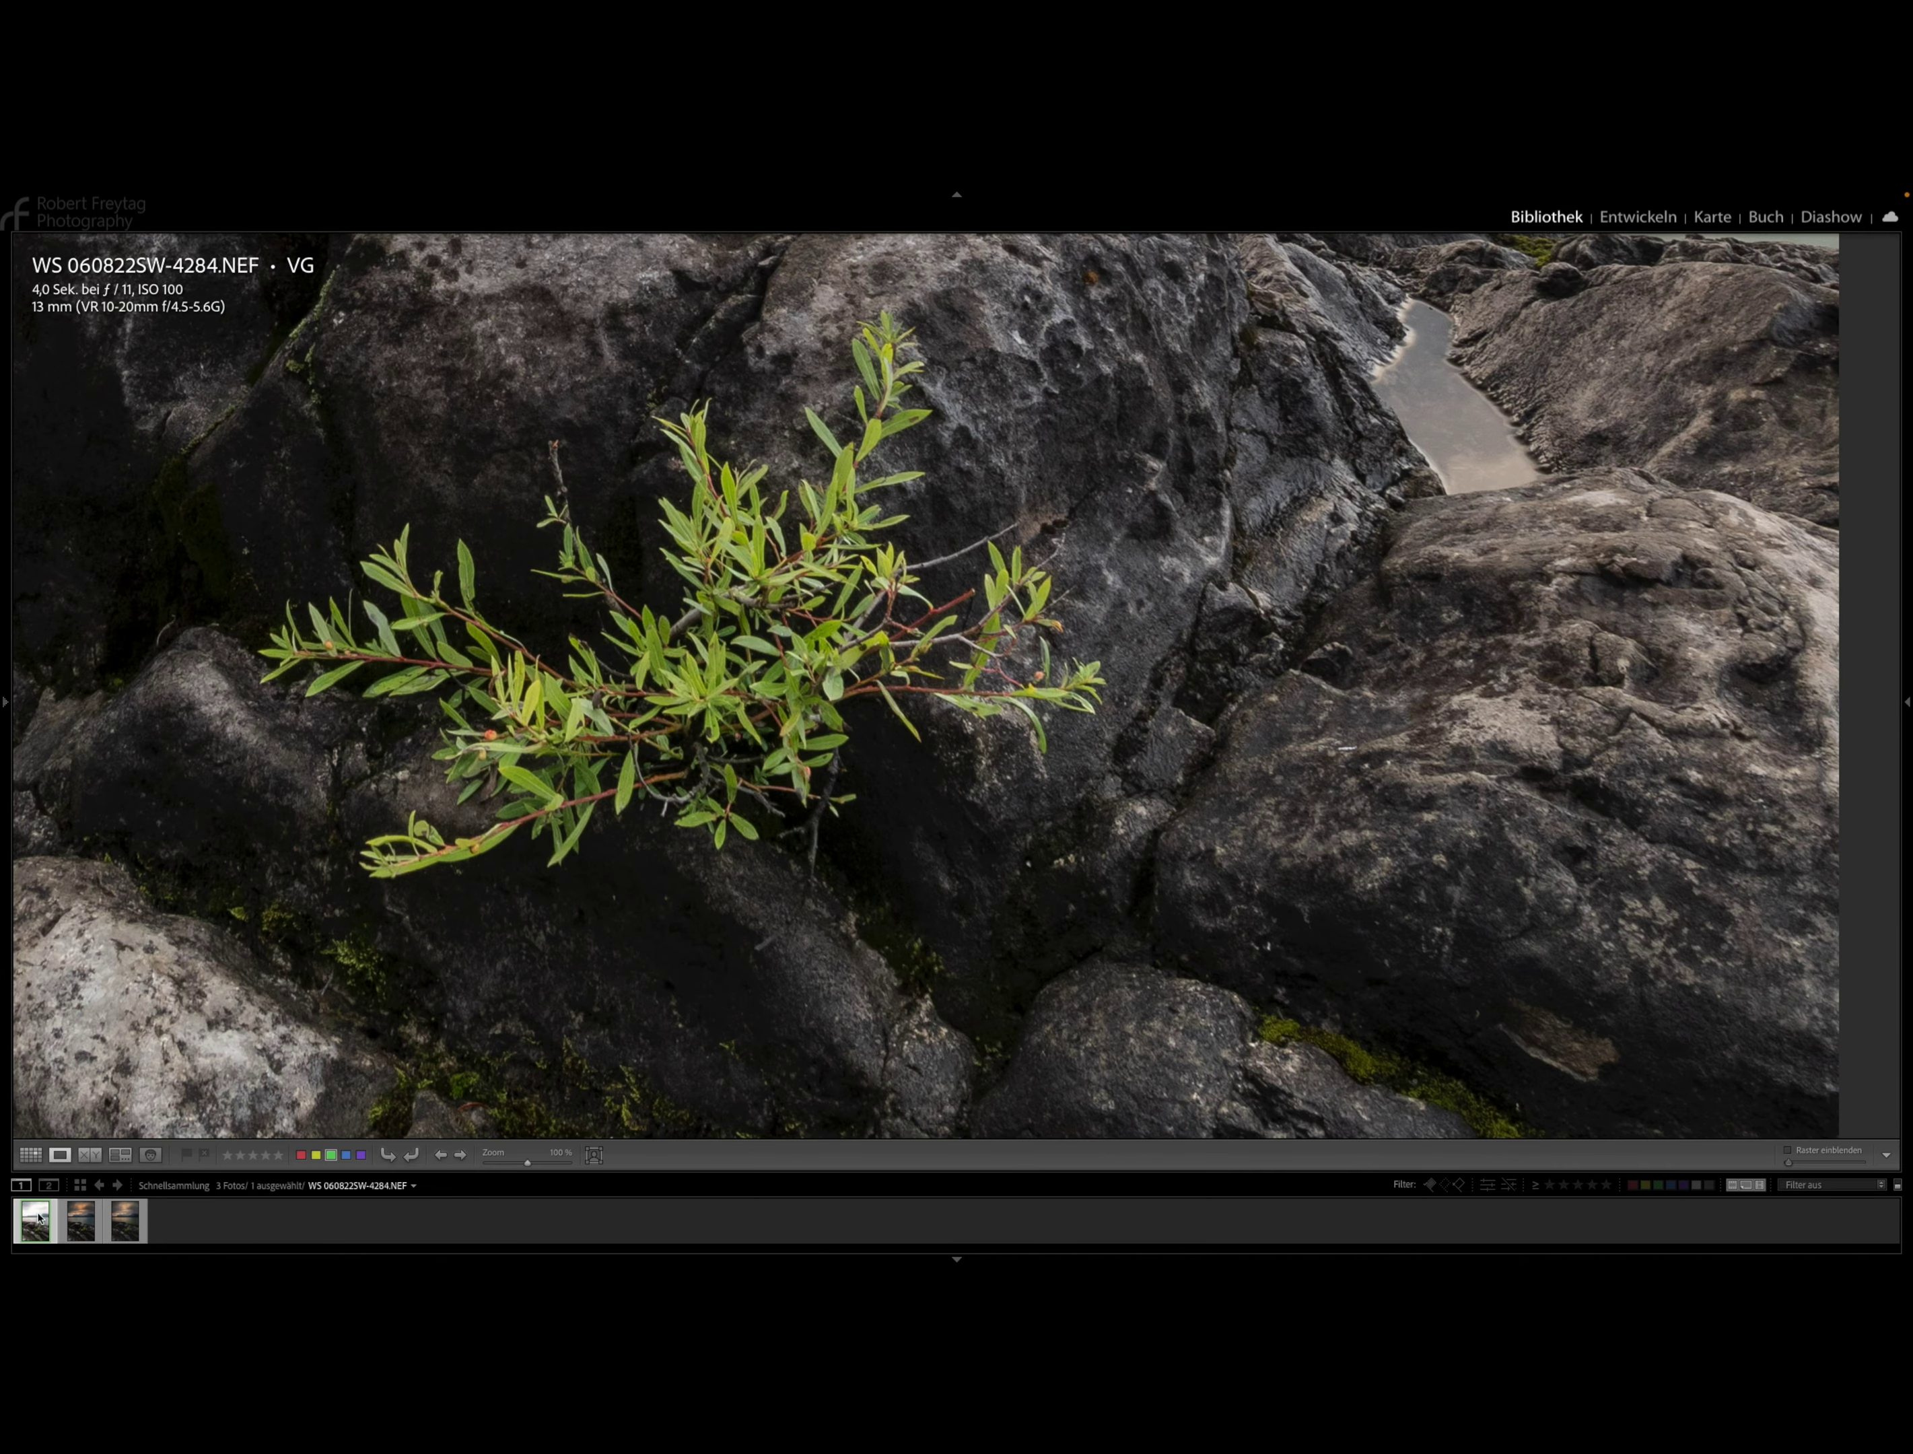
{"action": "left_click_drag", "start_coordinate": [323, 1095], "coordinate": [823, 991]}
{"action": "left_click_drag", "start_coordinate": [773, 902], "coordinate": [1021, 906]}
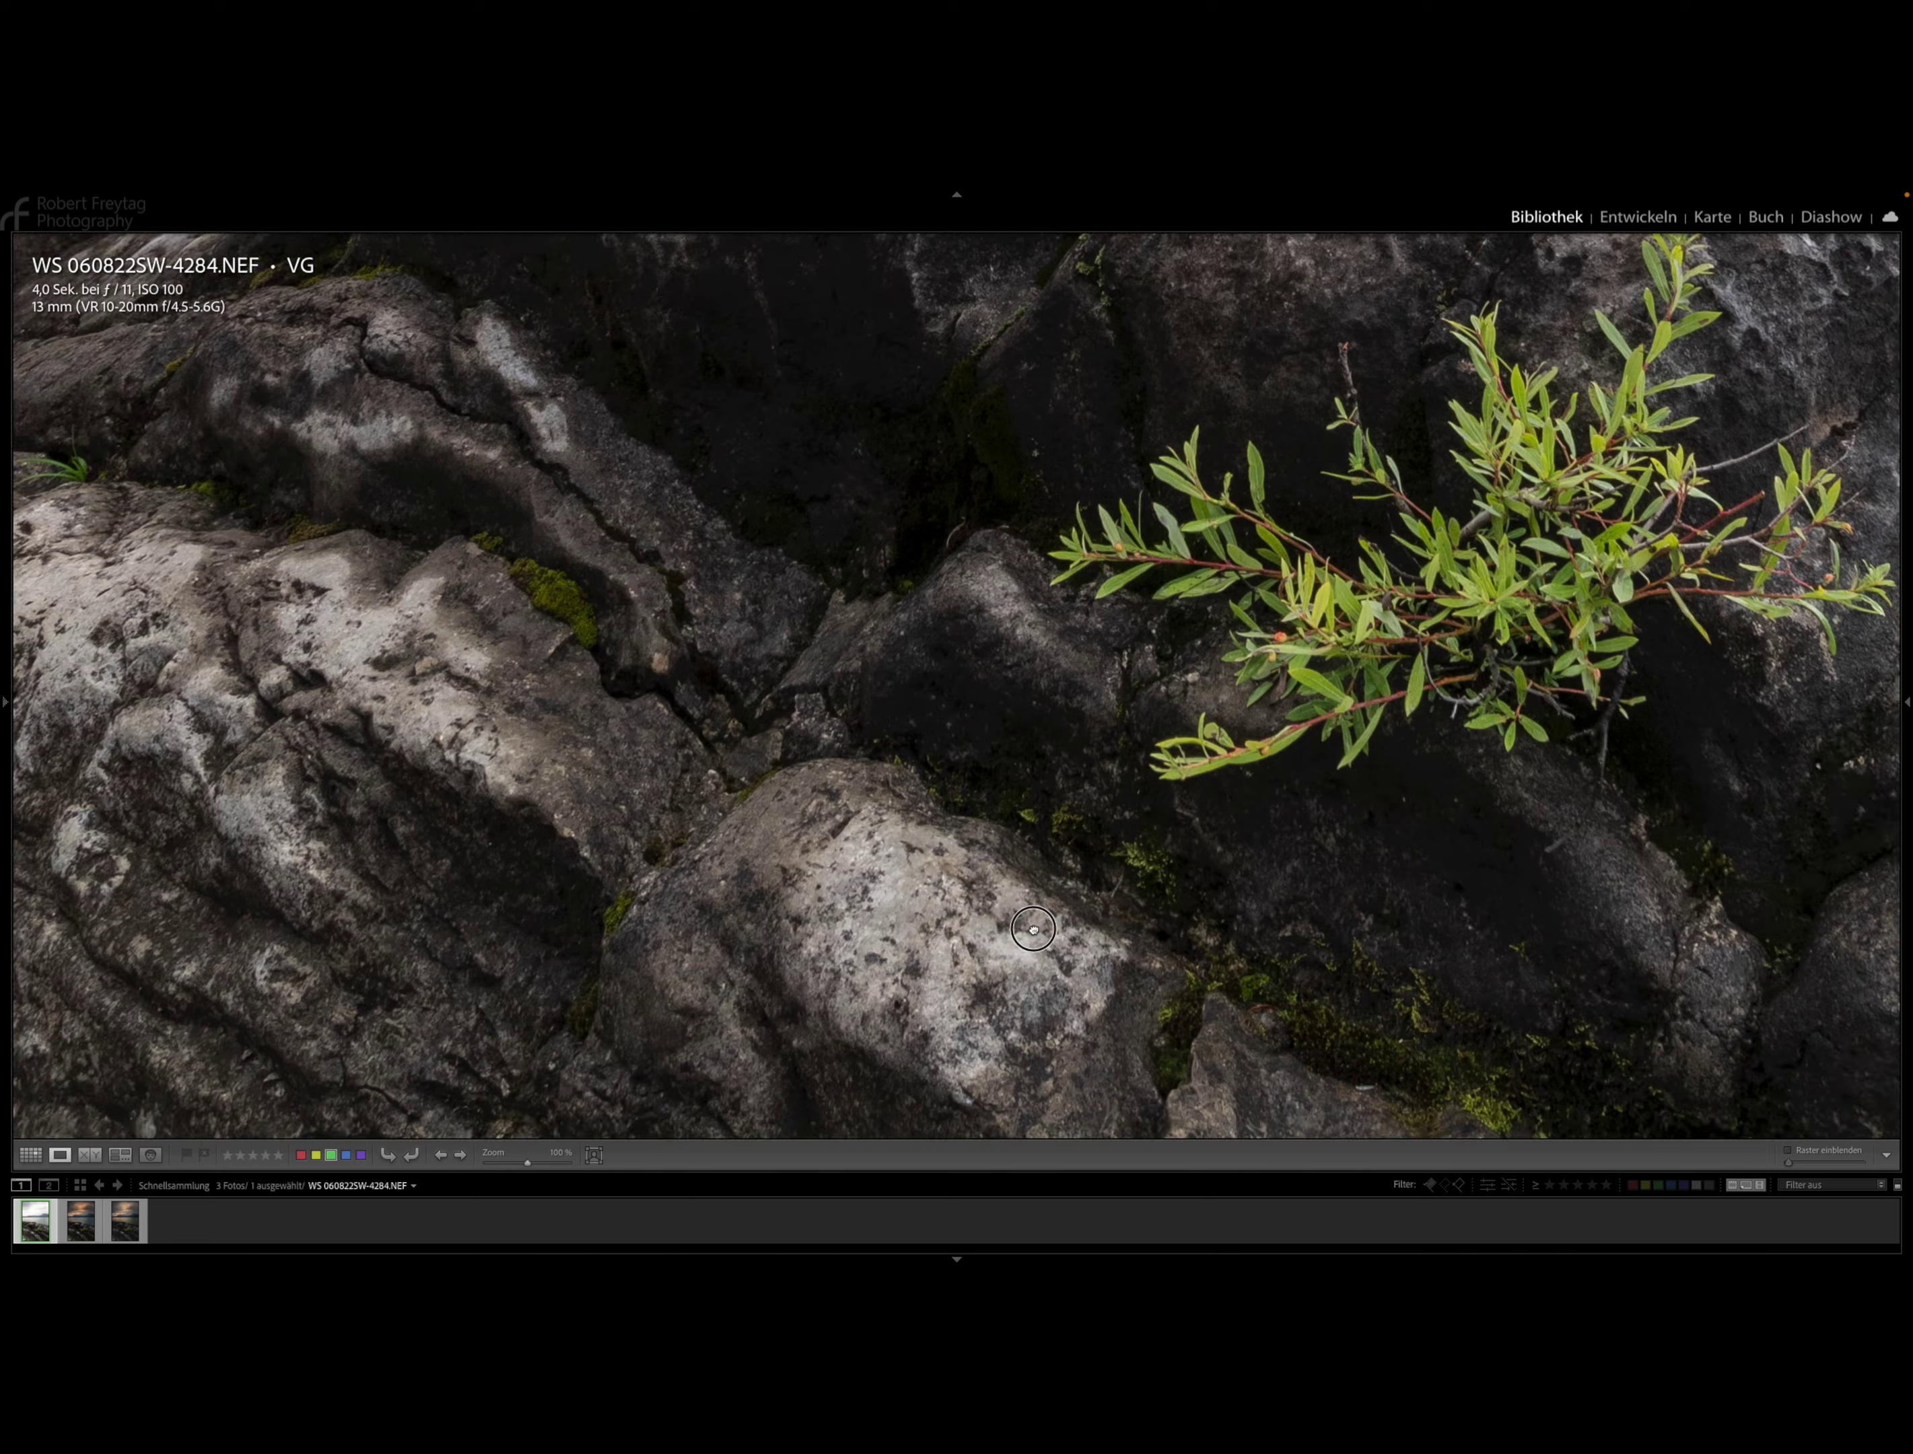
{"action": "left_click_drag", "start_coordinate": [520, 512], "coordinate": [703, 703]}
{"action": "left_click_drag", "start_coordinate": [724, 850], "coordinate": [613, 477]}
{"action": "left_click_drag", "start_coordinate": [893, 906], "coordinate": [454, 801]}
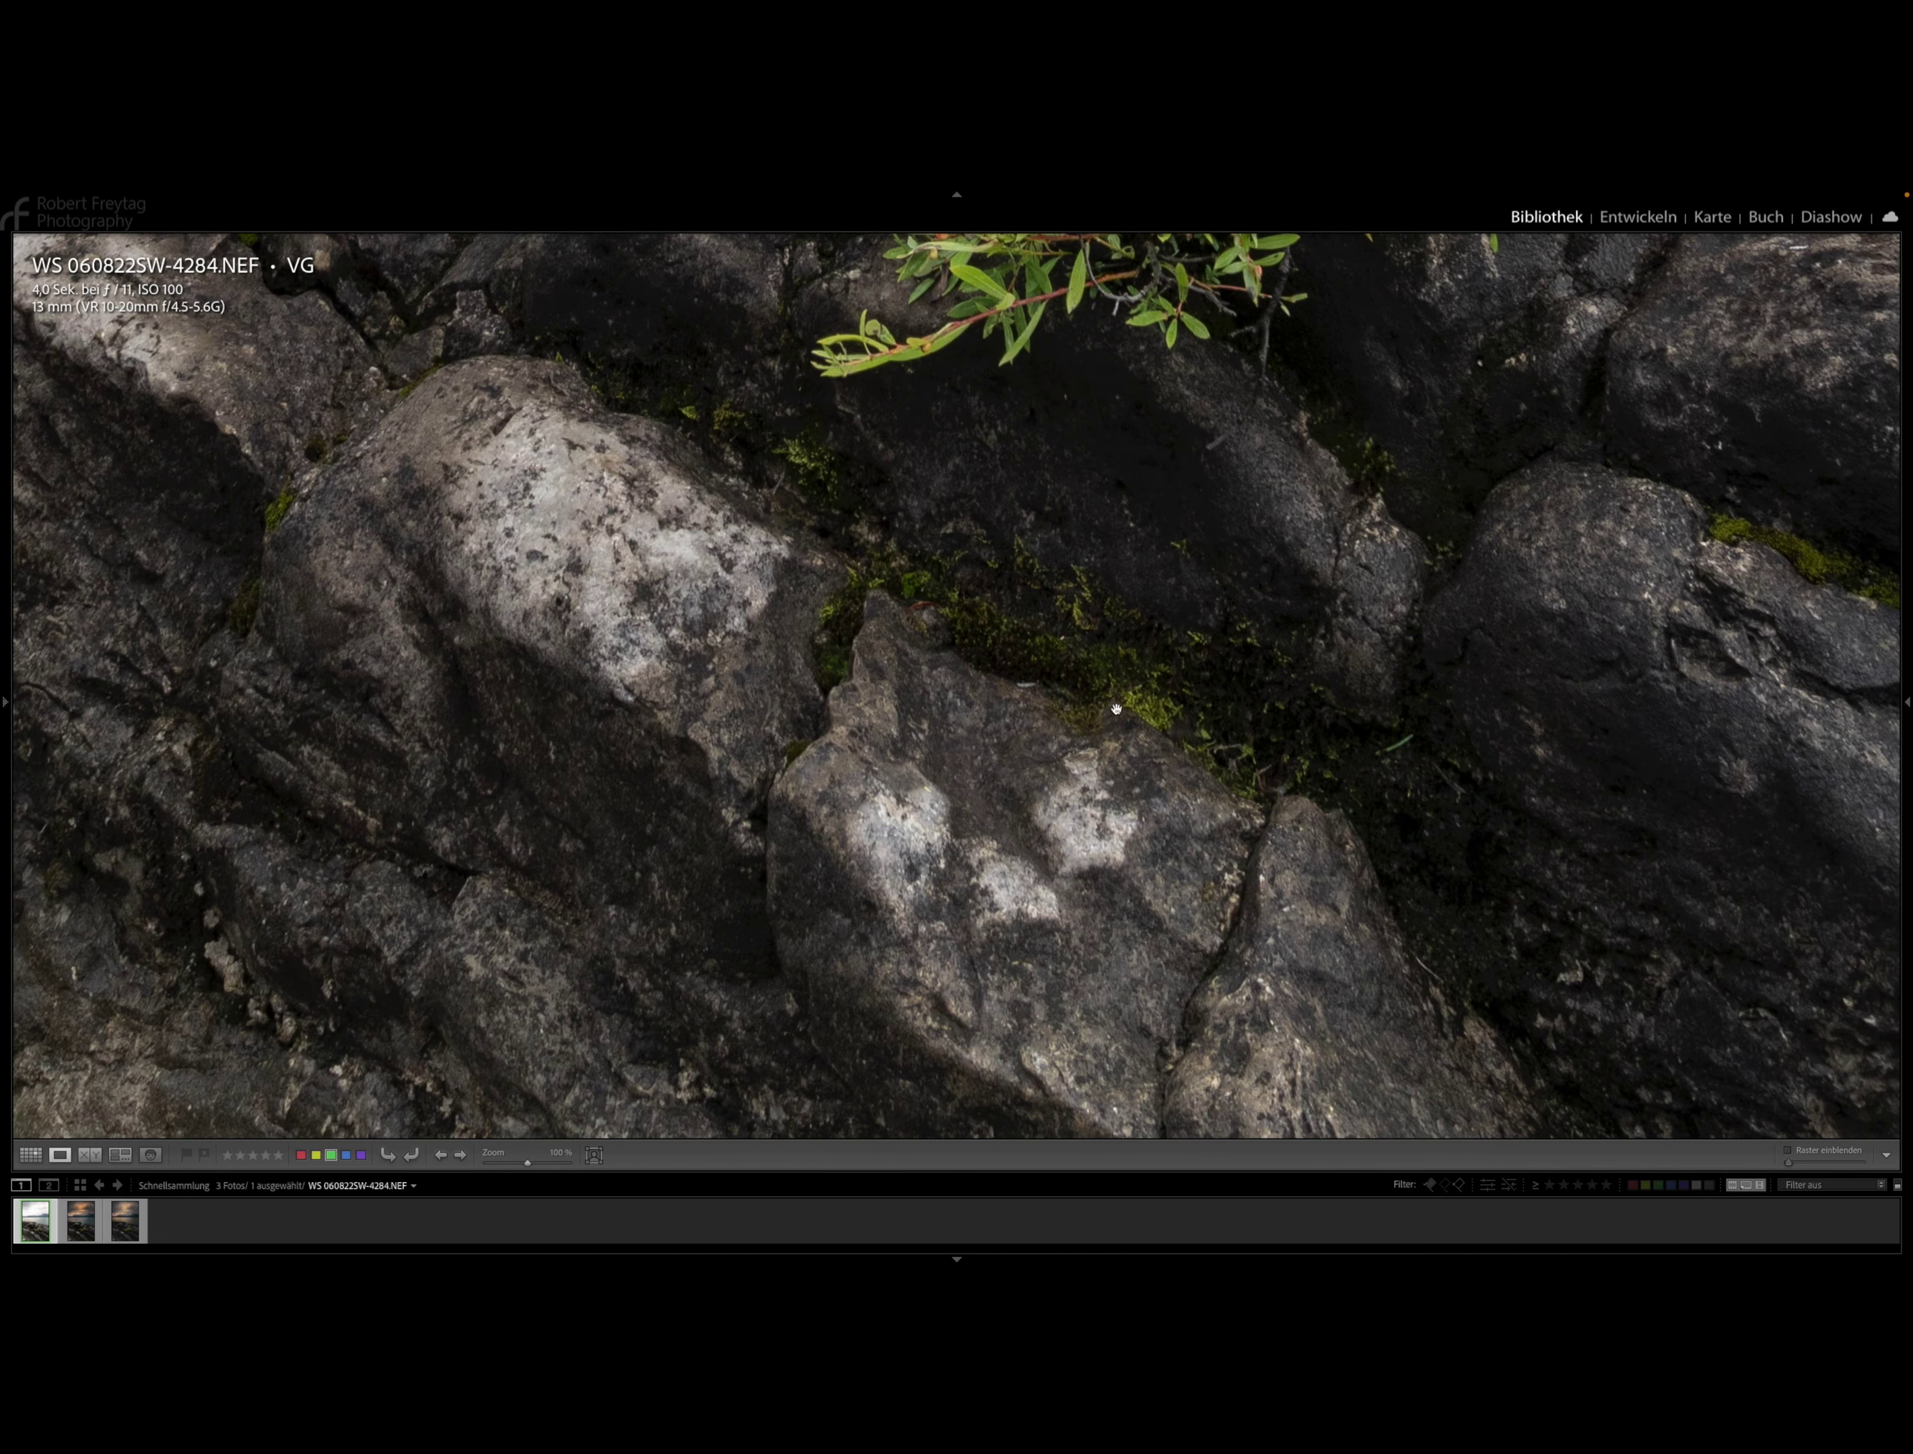
{"action": "left_click_drag", "start_coordinate": [1117, 709], "coordinate": [962, 882]}
{"action": "left_click", "coordinate": [942, 625]}
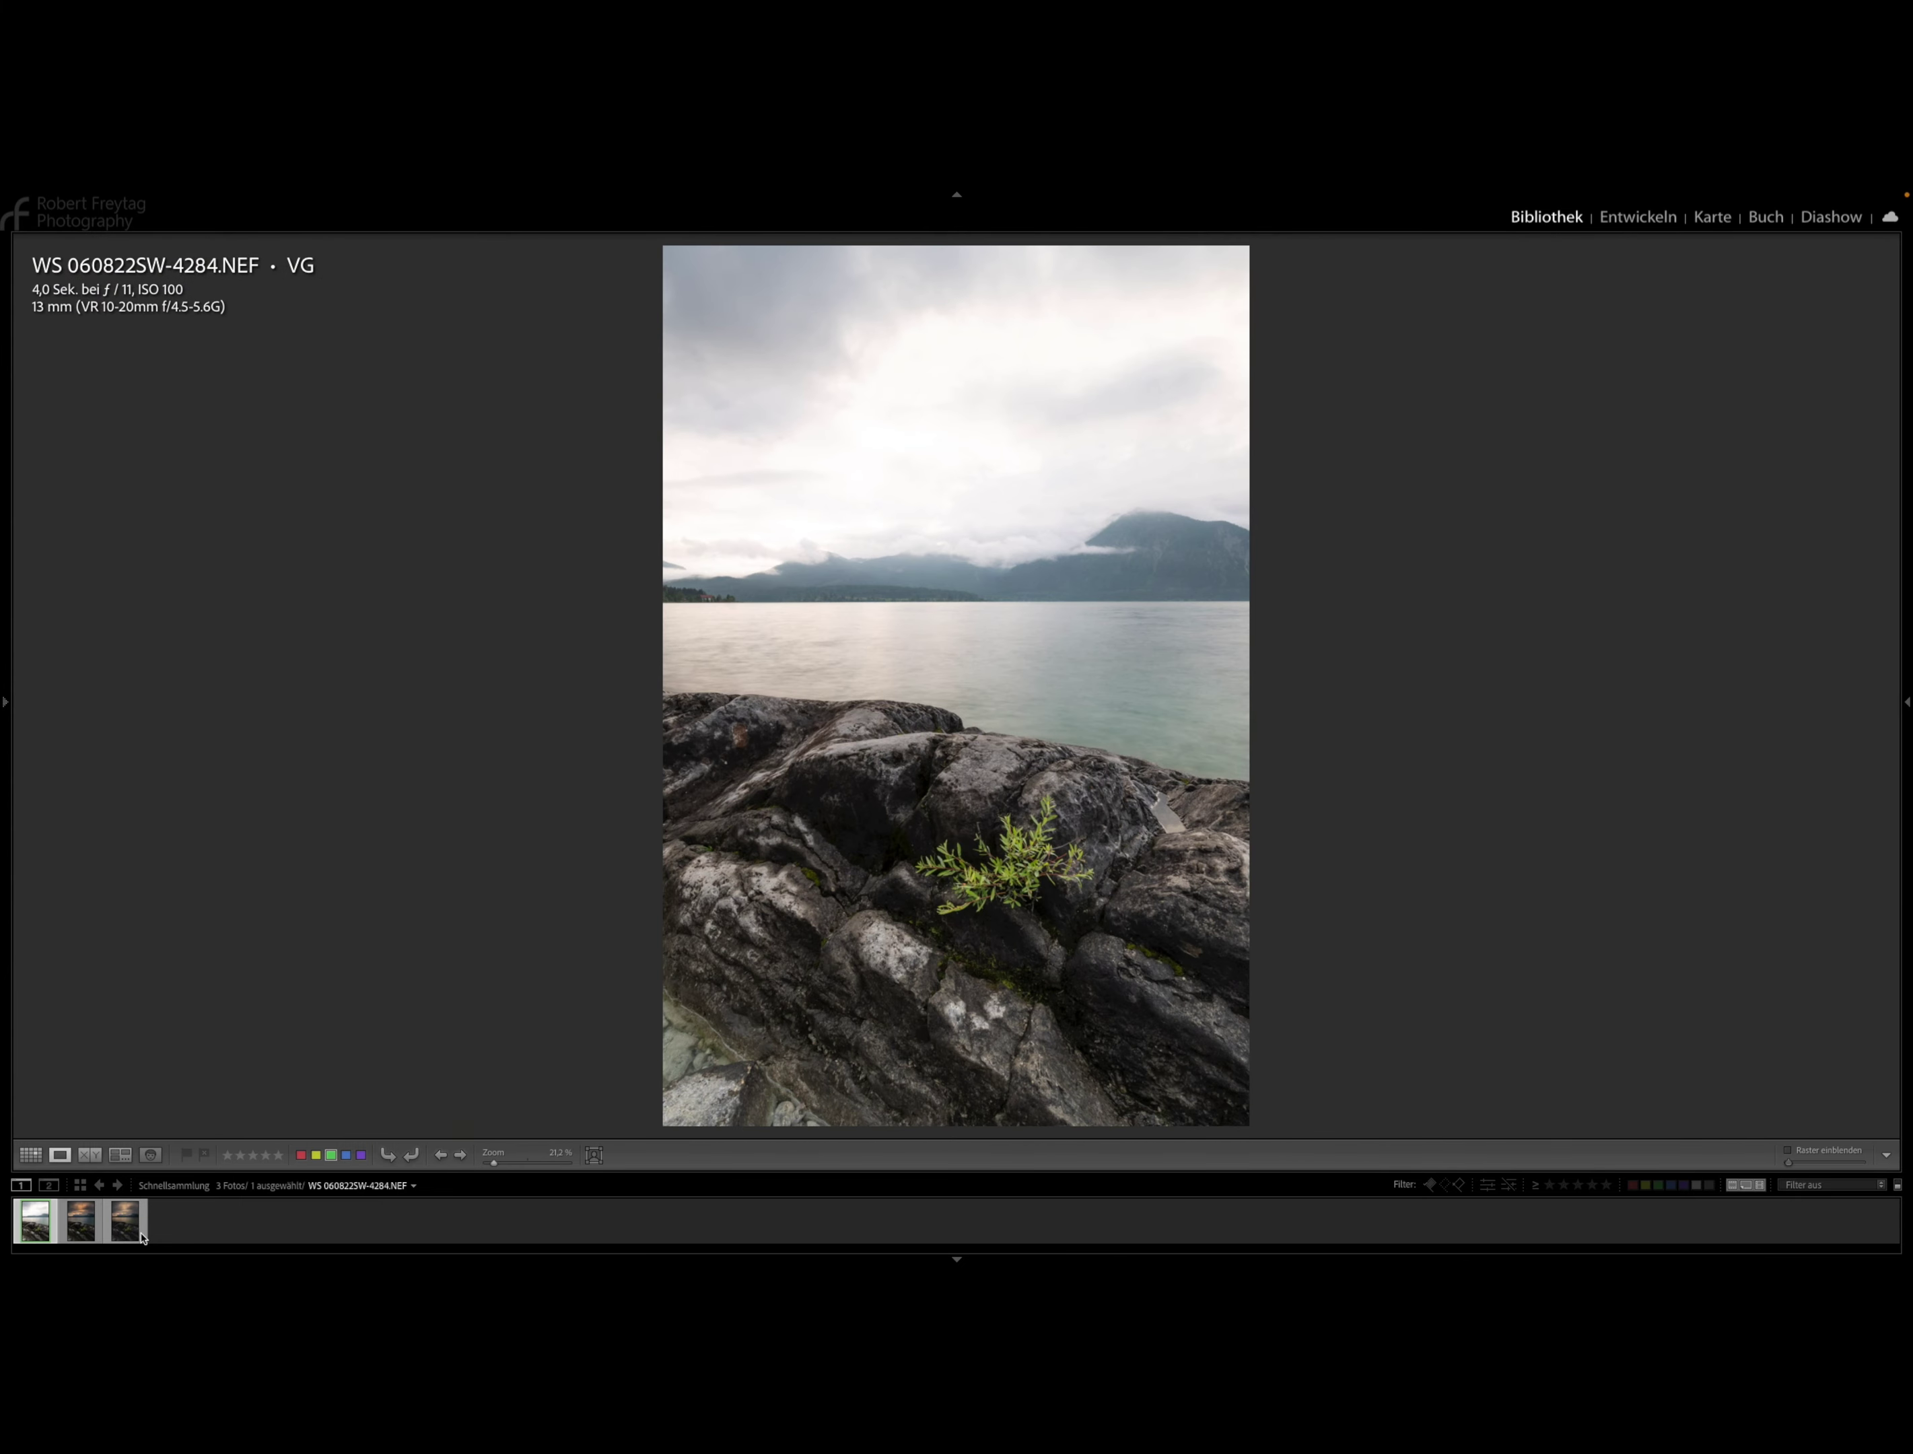
Flip between 4287 and 4284 in the filmstrip, then open 4284 in Develop.
{"action": "left_click", "coordinate": [123, 1231]}
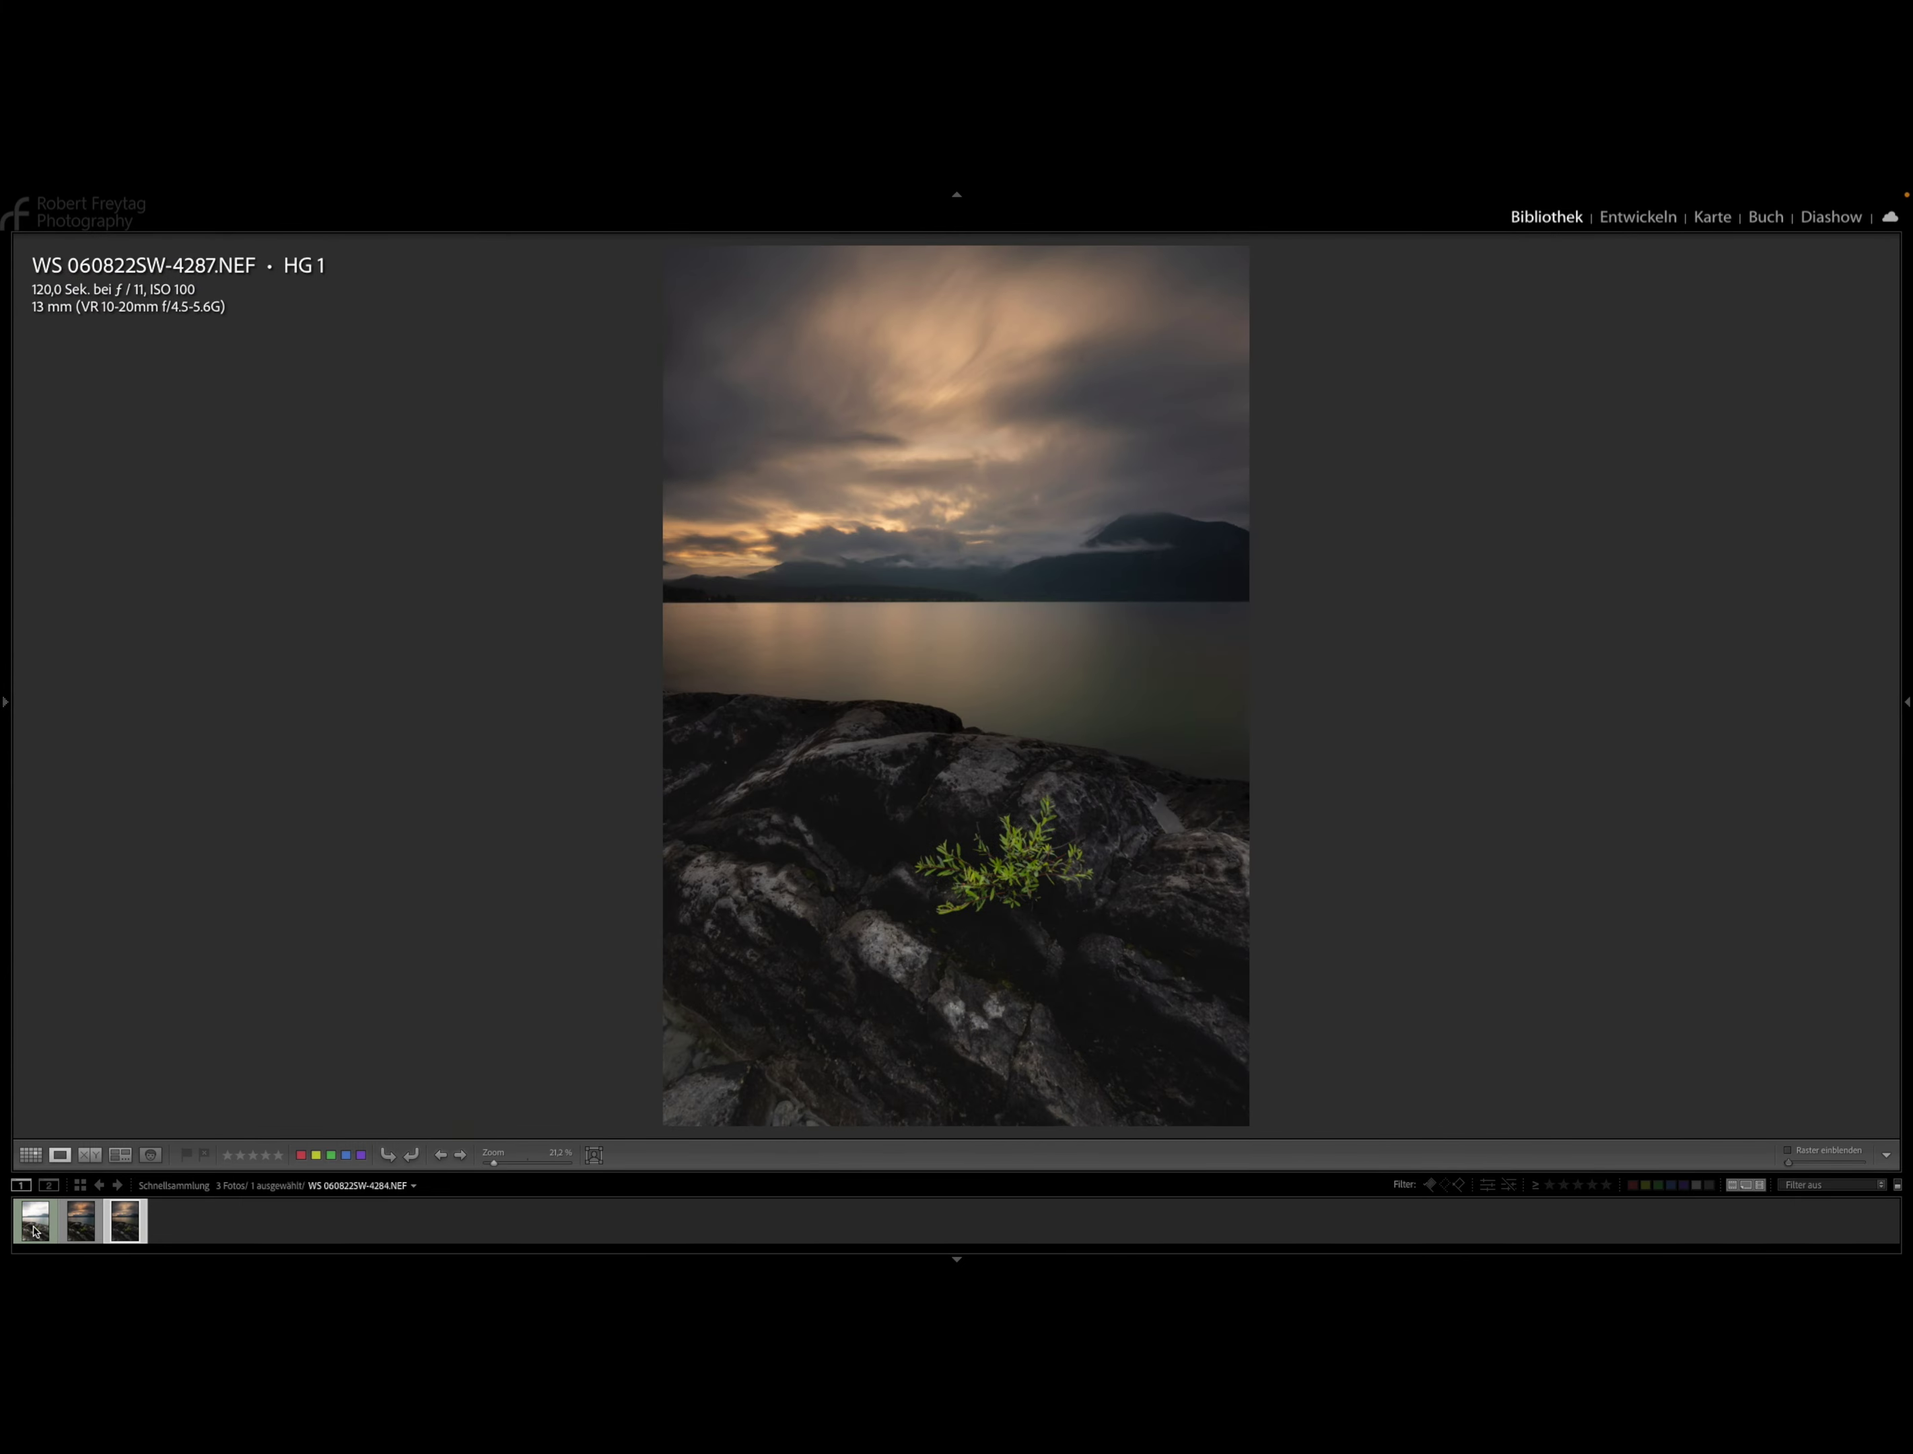
{"action": "left_click", "coordinate": [35, 1231]}
{"action": "left_click", "coordinate": [123, 1227]}
{"action": "left_click", "coordinate": [44, 1228]}
{"action": "left_click", "coordinate": [123, 1227]}
{"action": "left_click", "coordinate": [37, 1231]}
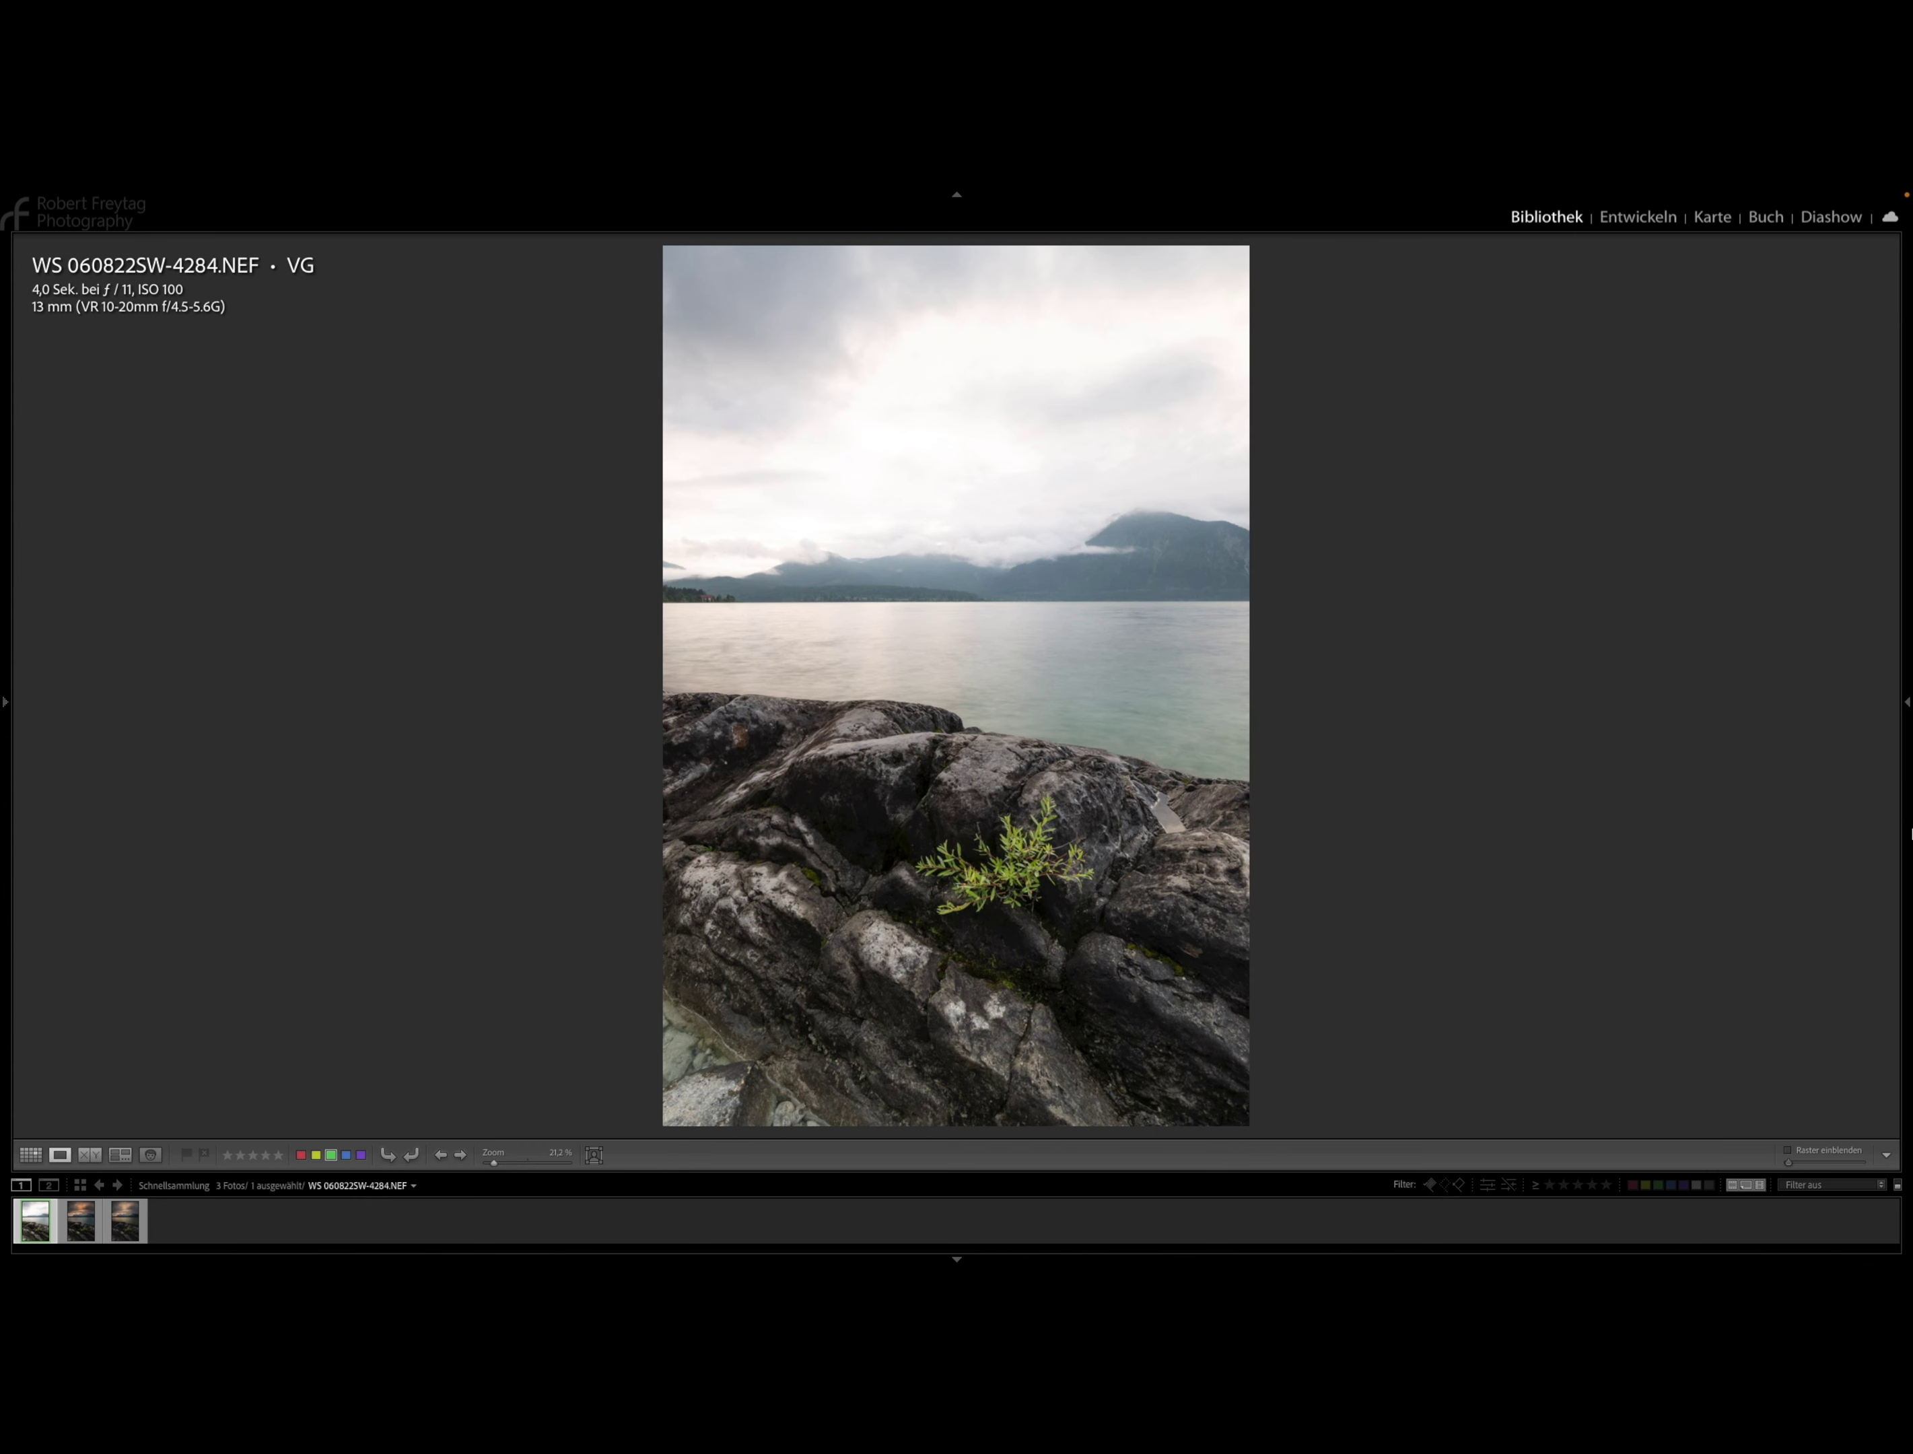
{"action": "key", "text": "d"}
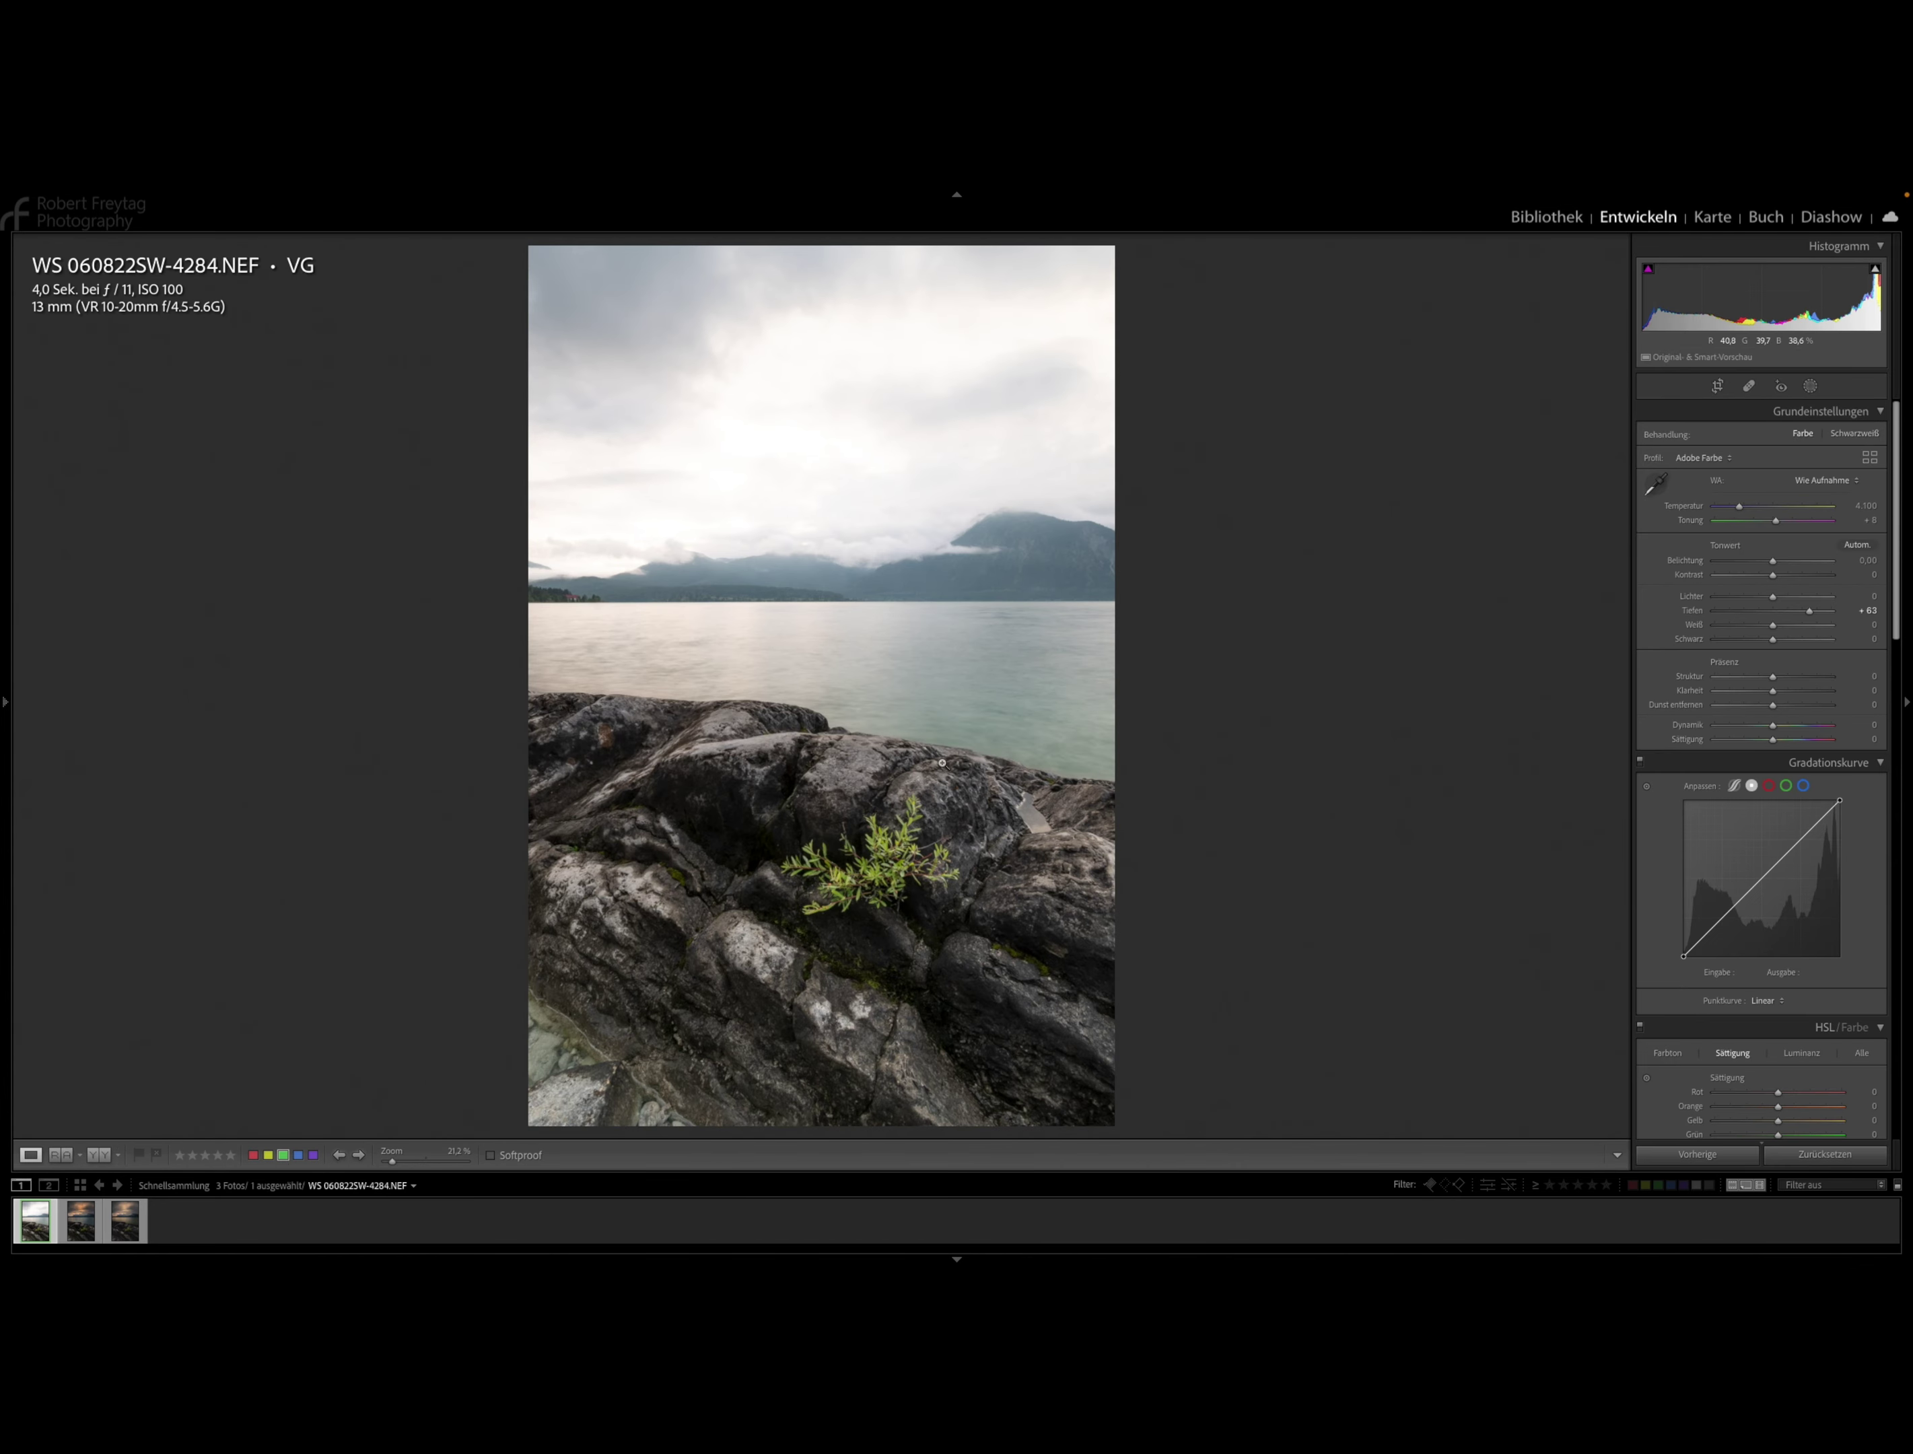
Set 4284's Shadows to +31, Highlights −100 and Exposure −0.30, then enter reference view.
{"action": "mouse_move", "coordinate": [1793, 615]}
{"action": "left_mouse_down"}
{"action": "mouse_move", "coordinate": [1777, 613]}
{"action": "mouse_move", "coordinate": [1793, 610]}
{"action": "left_mouse_up"}
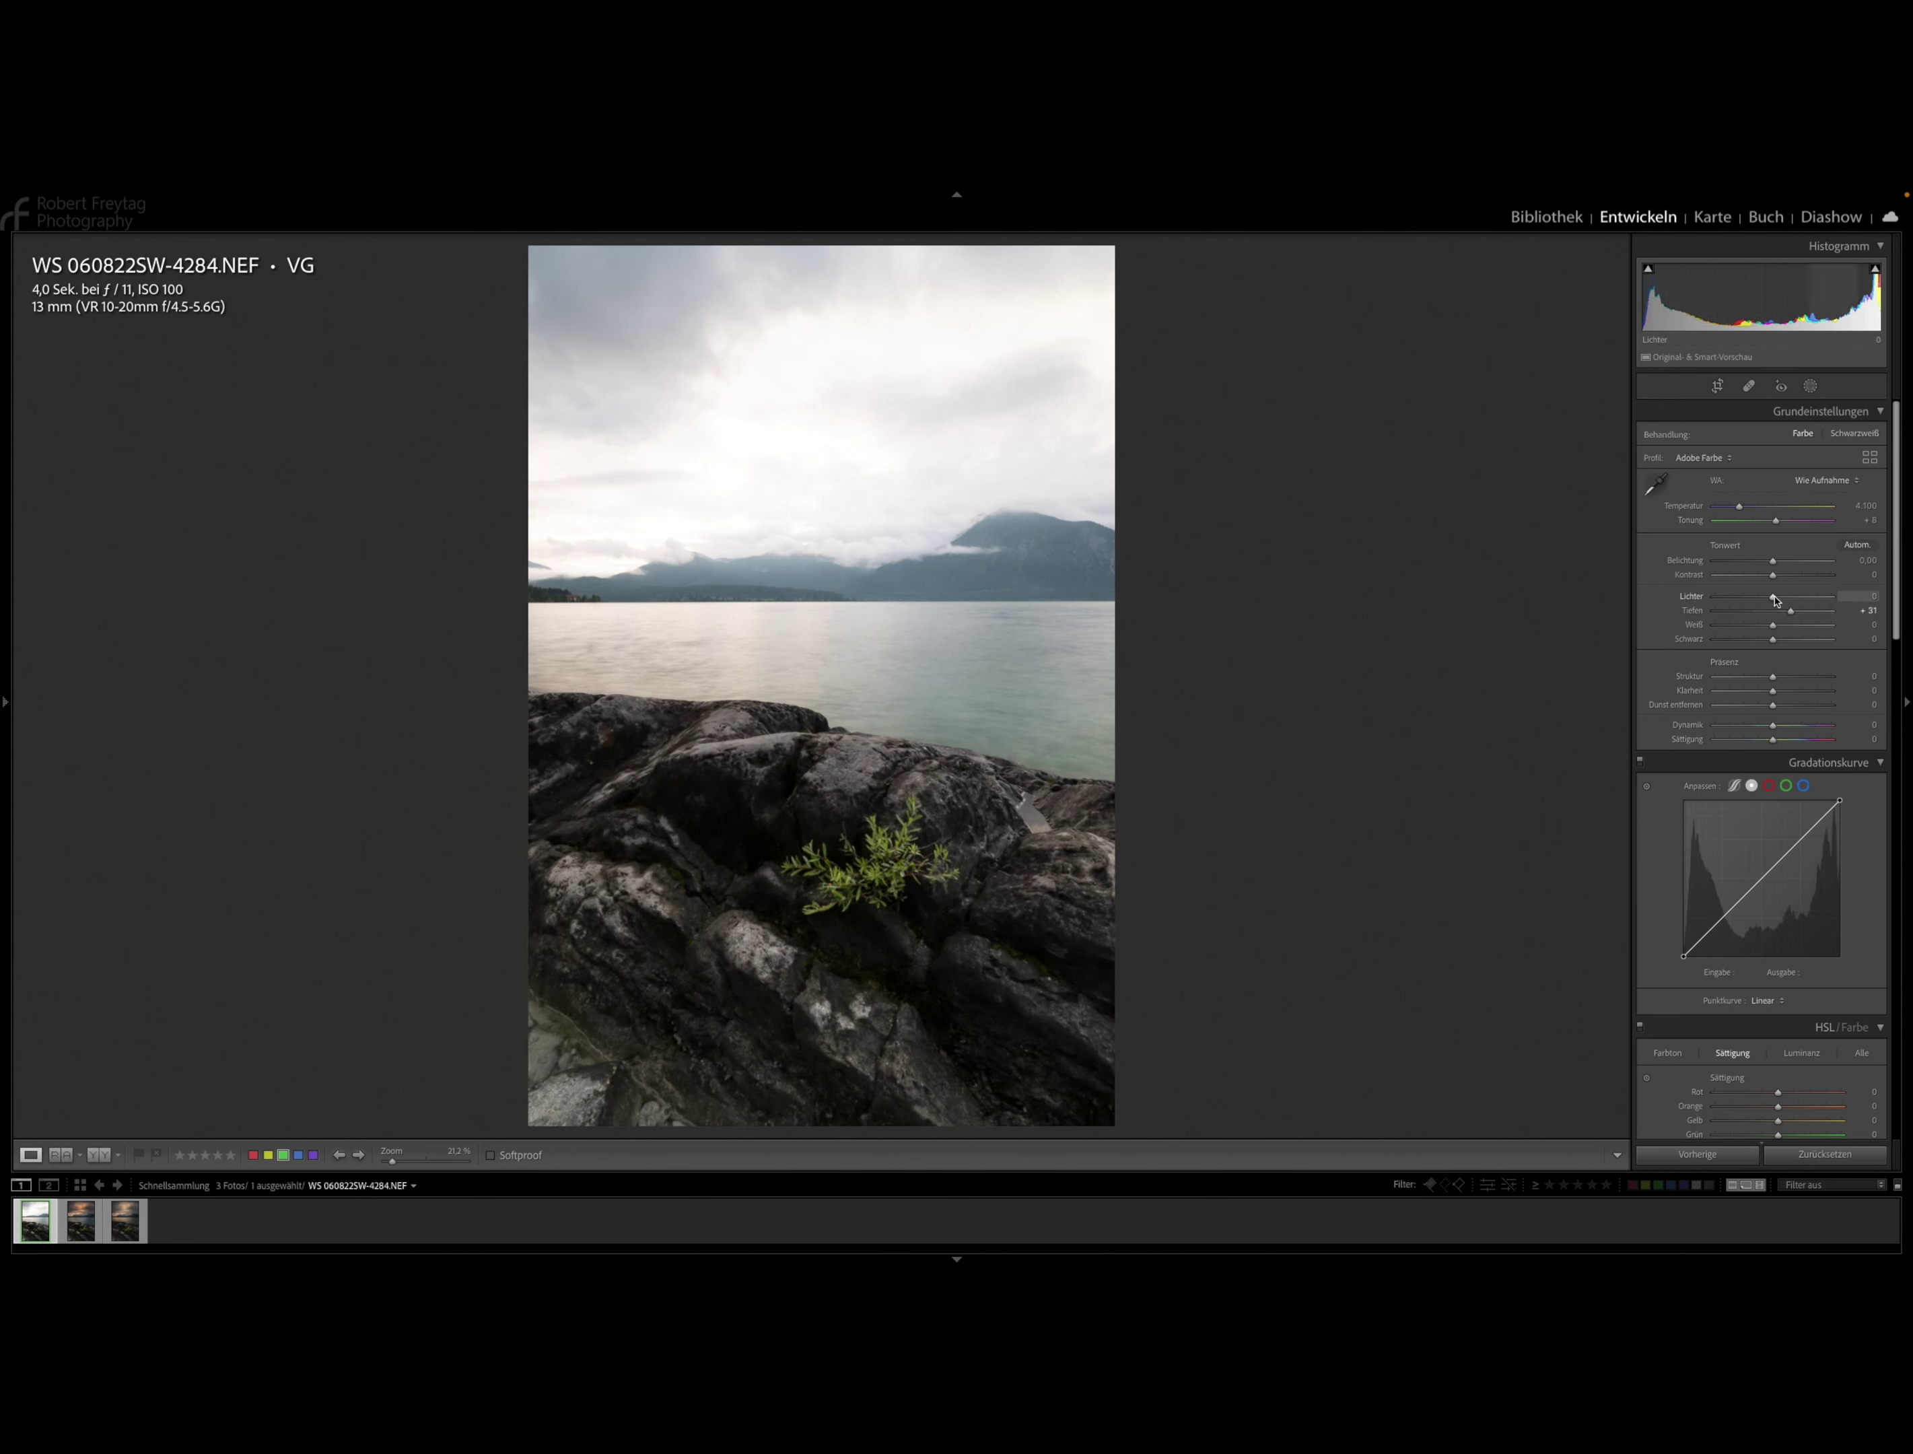
{"action": "left_click_drag", "start_coordinate": [1774, 597], "coordinate": [1622, 576]}
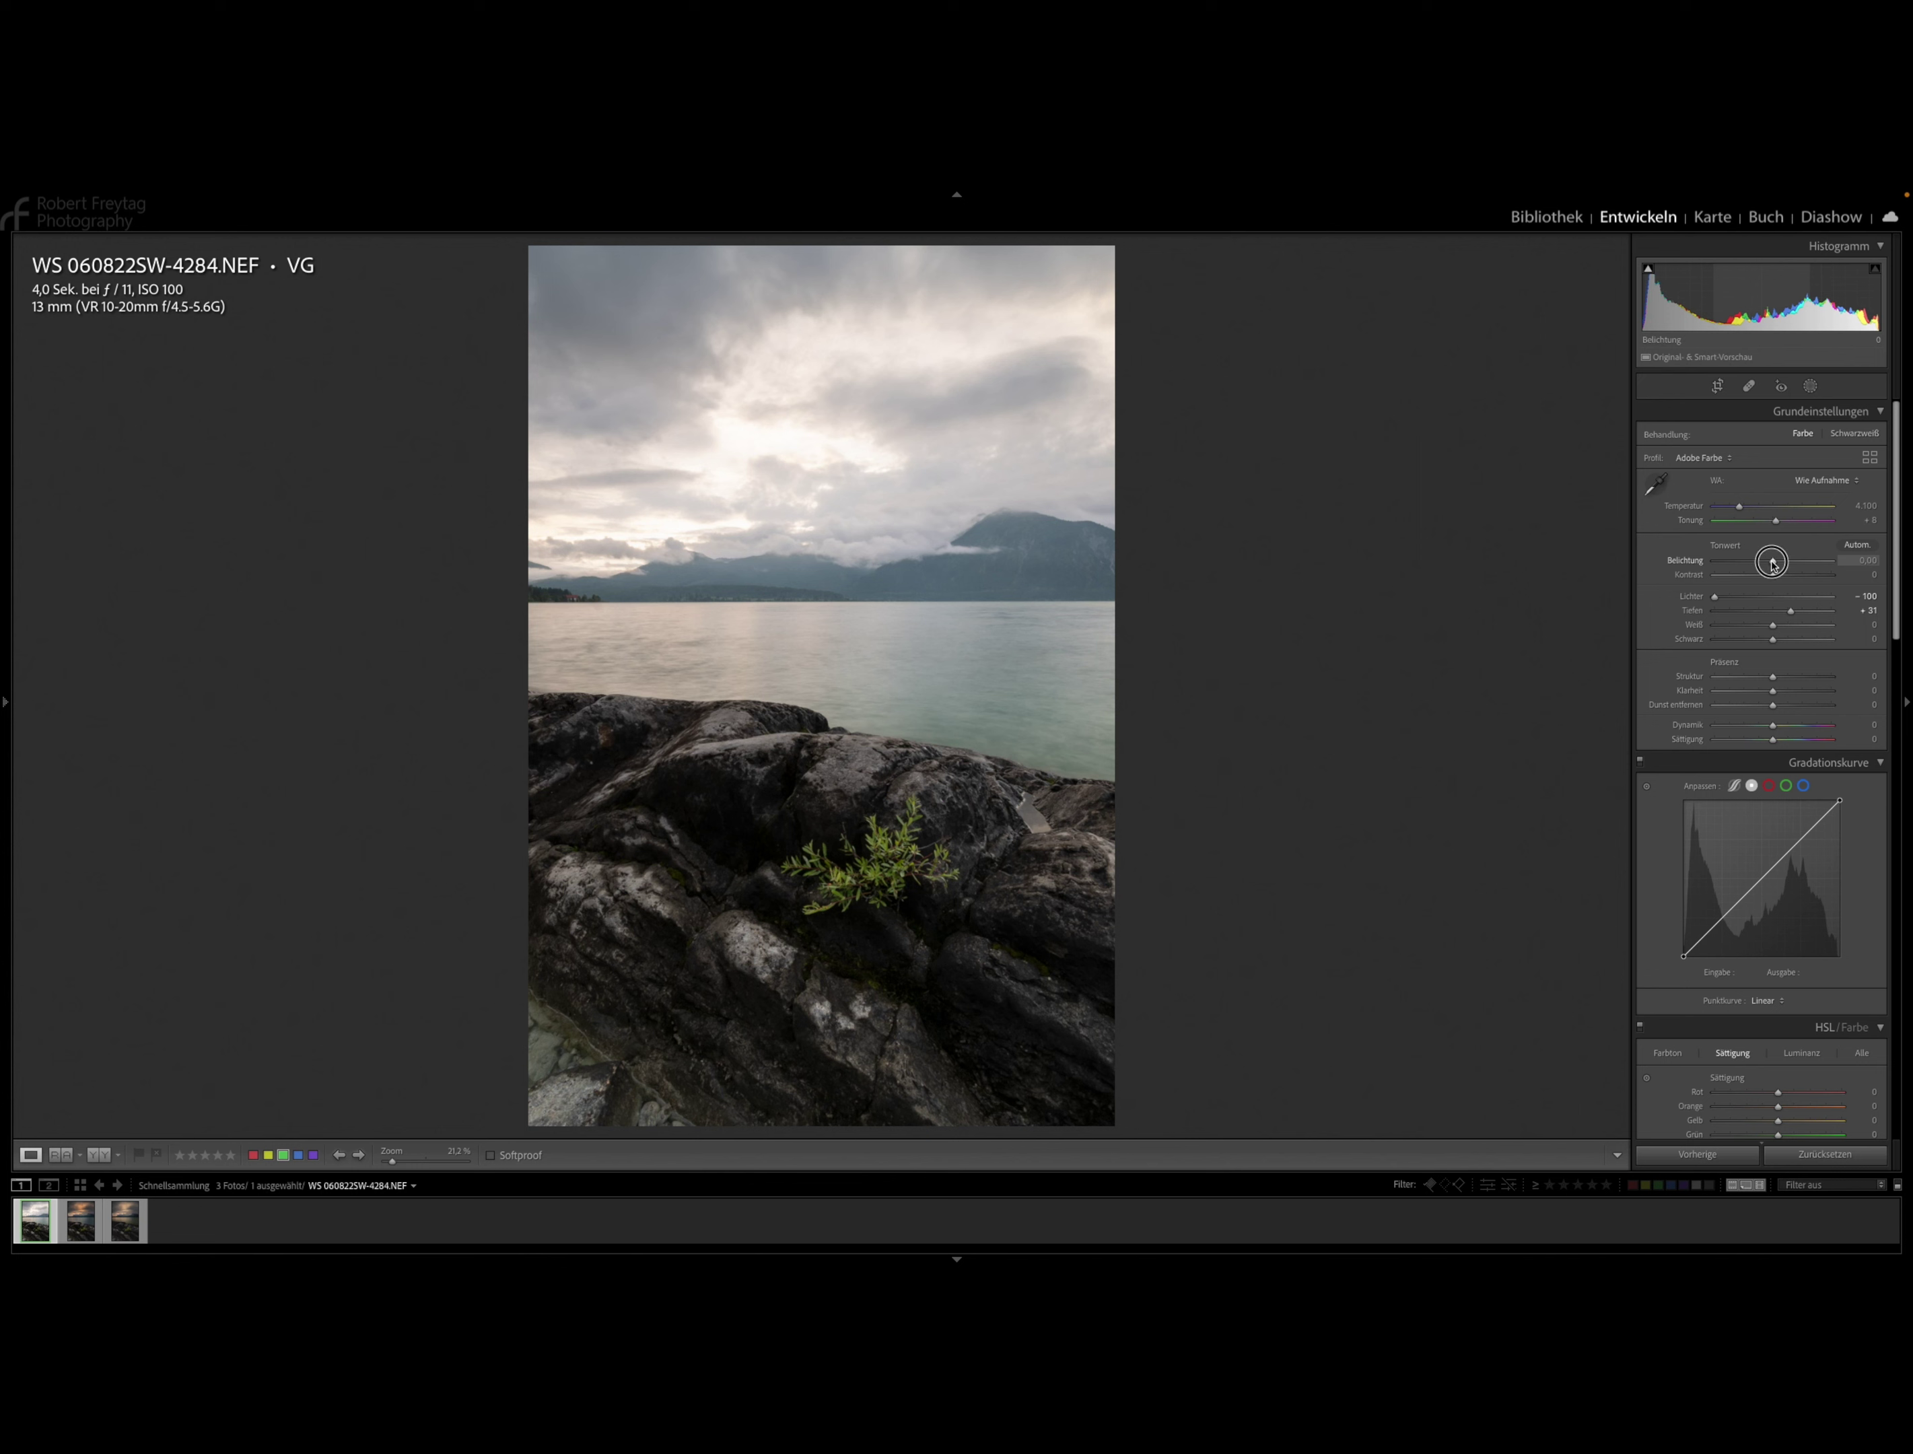
{"action": "left_click_drag", "start_coordinate": [1772, 562], "coordinate": [1770, 561]}
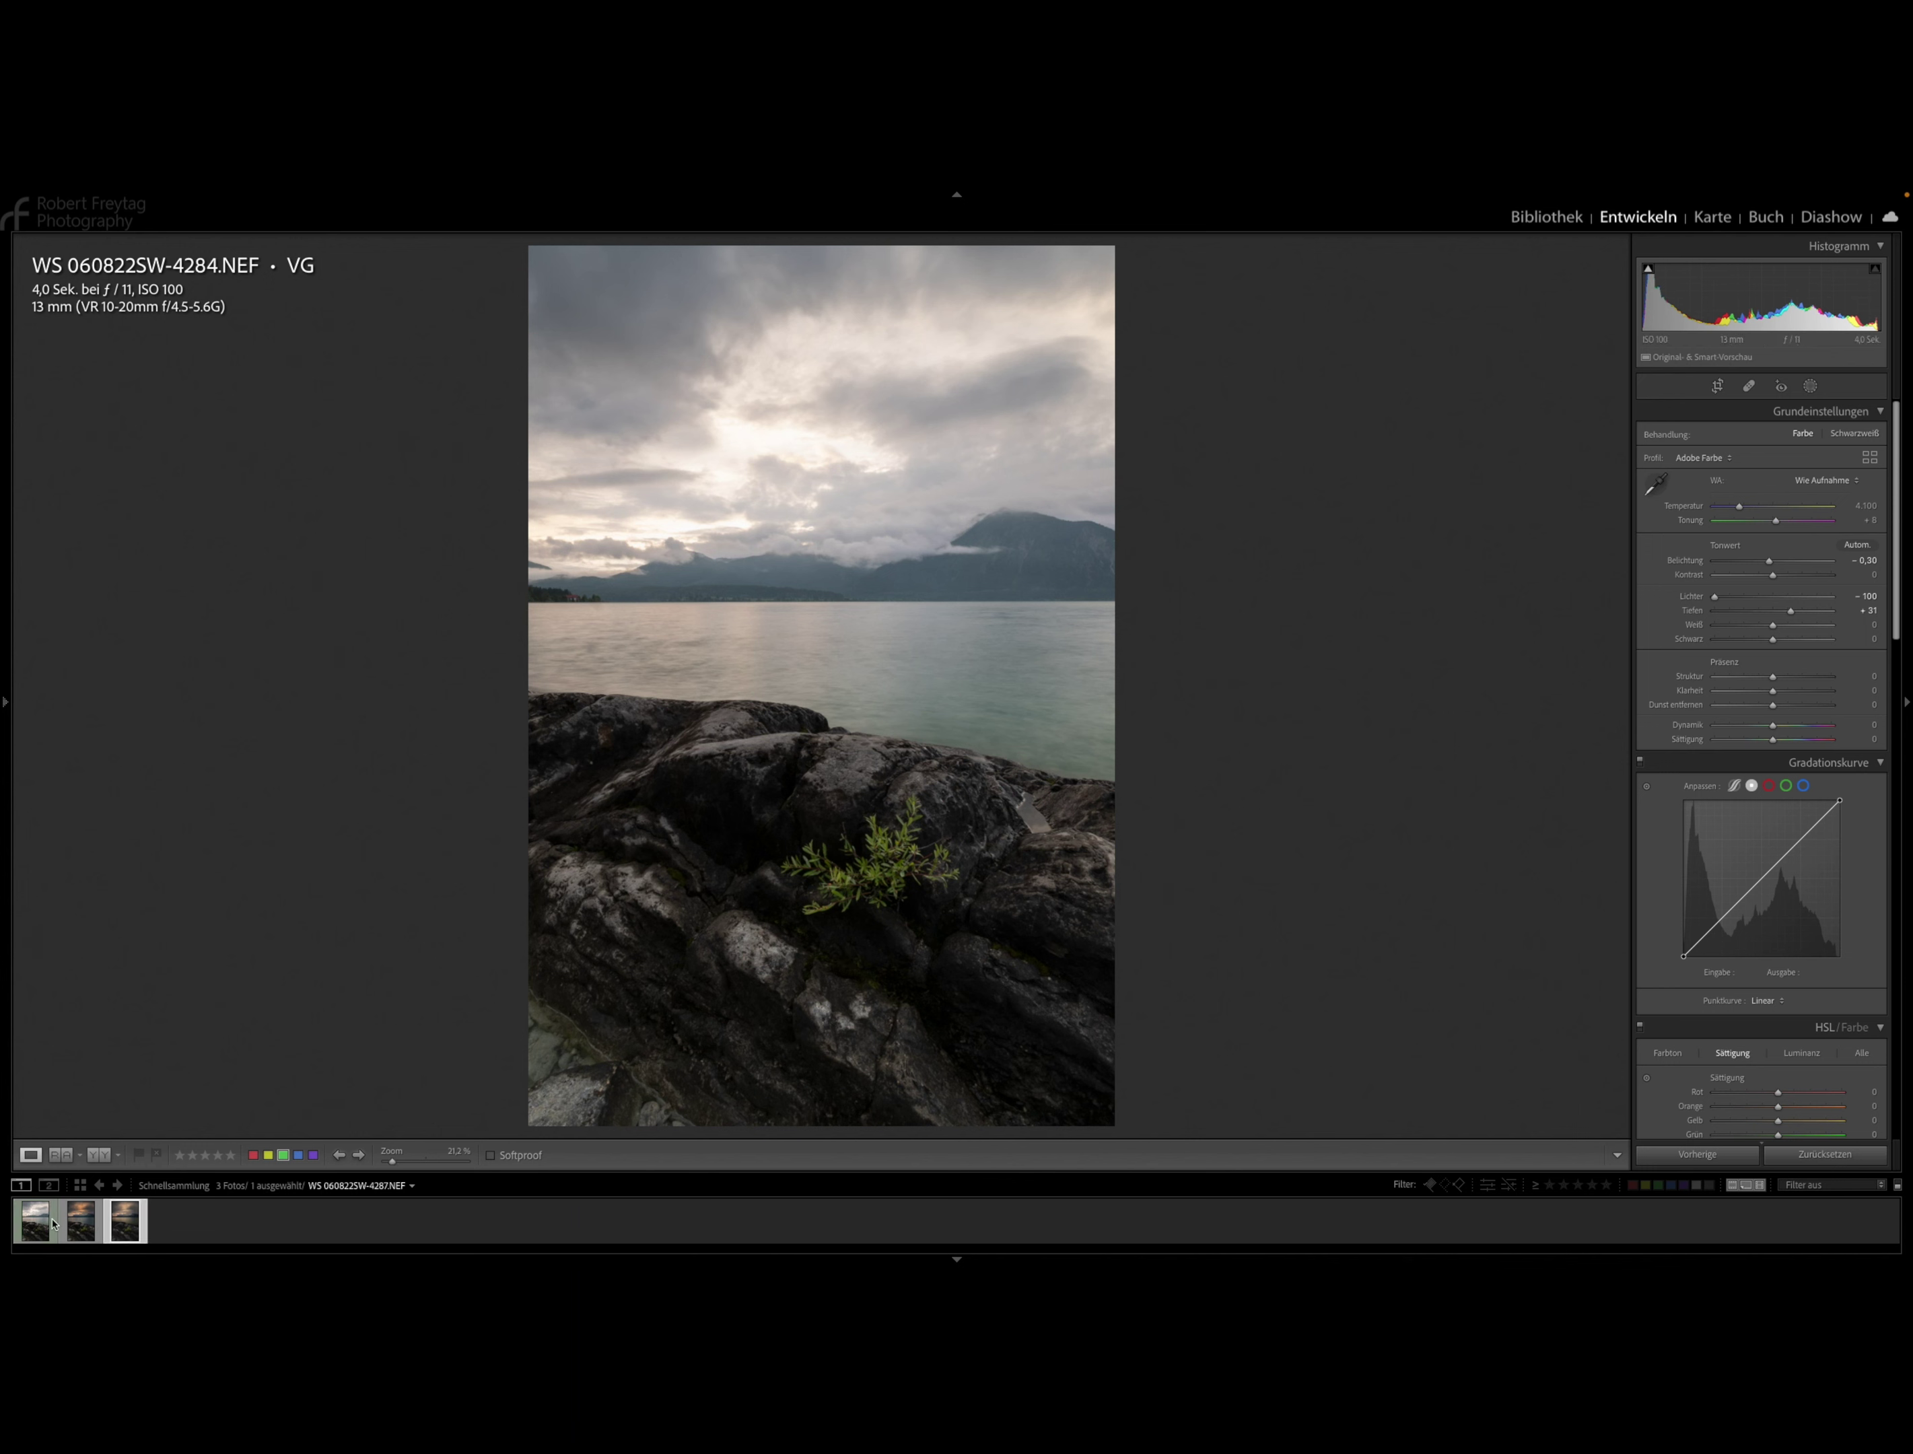
{"action": "left_click", "coordinate": [70, 1160]}
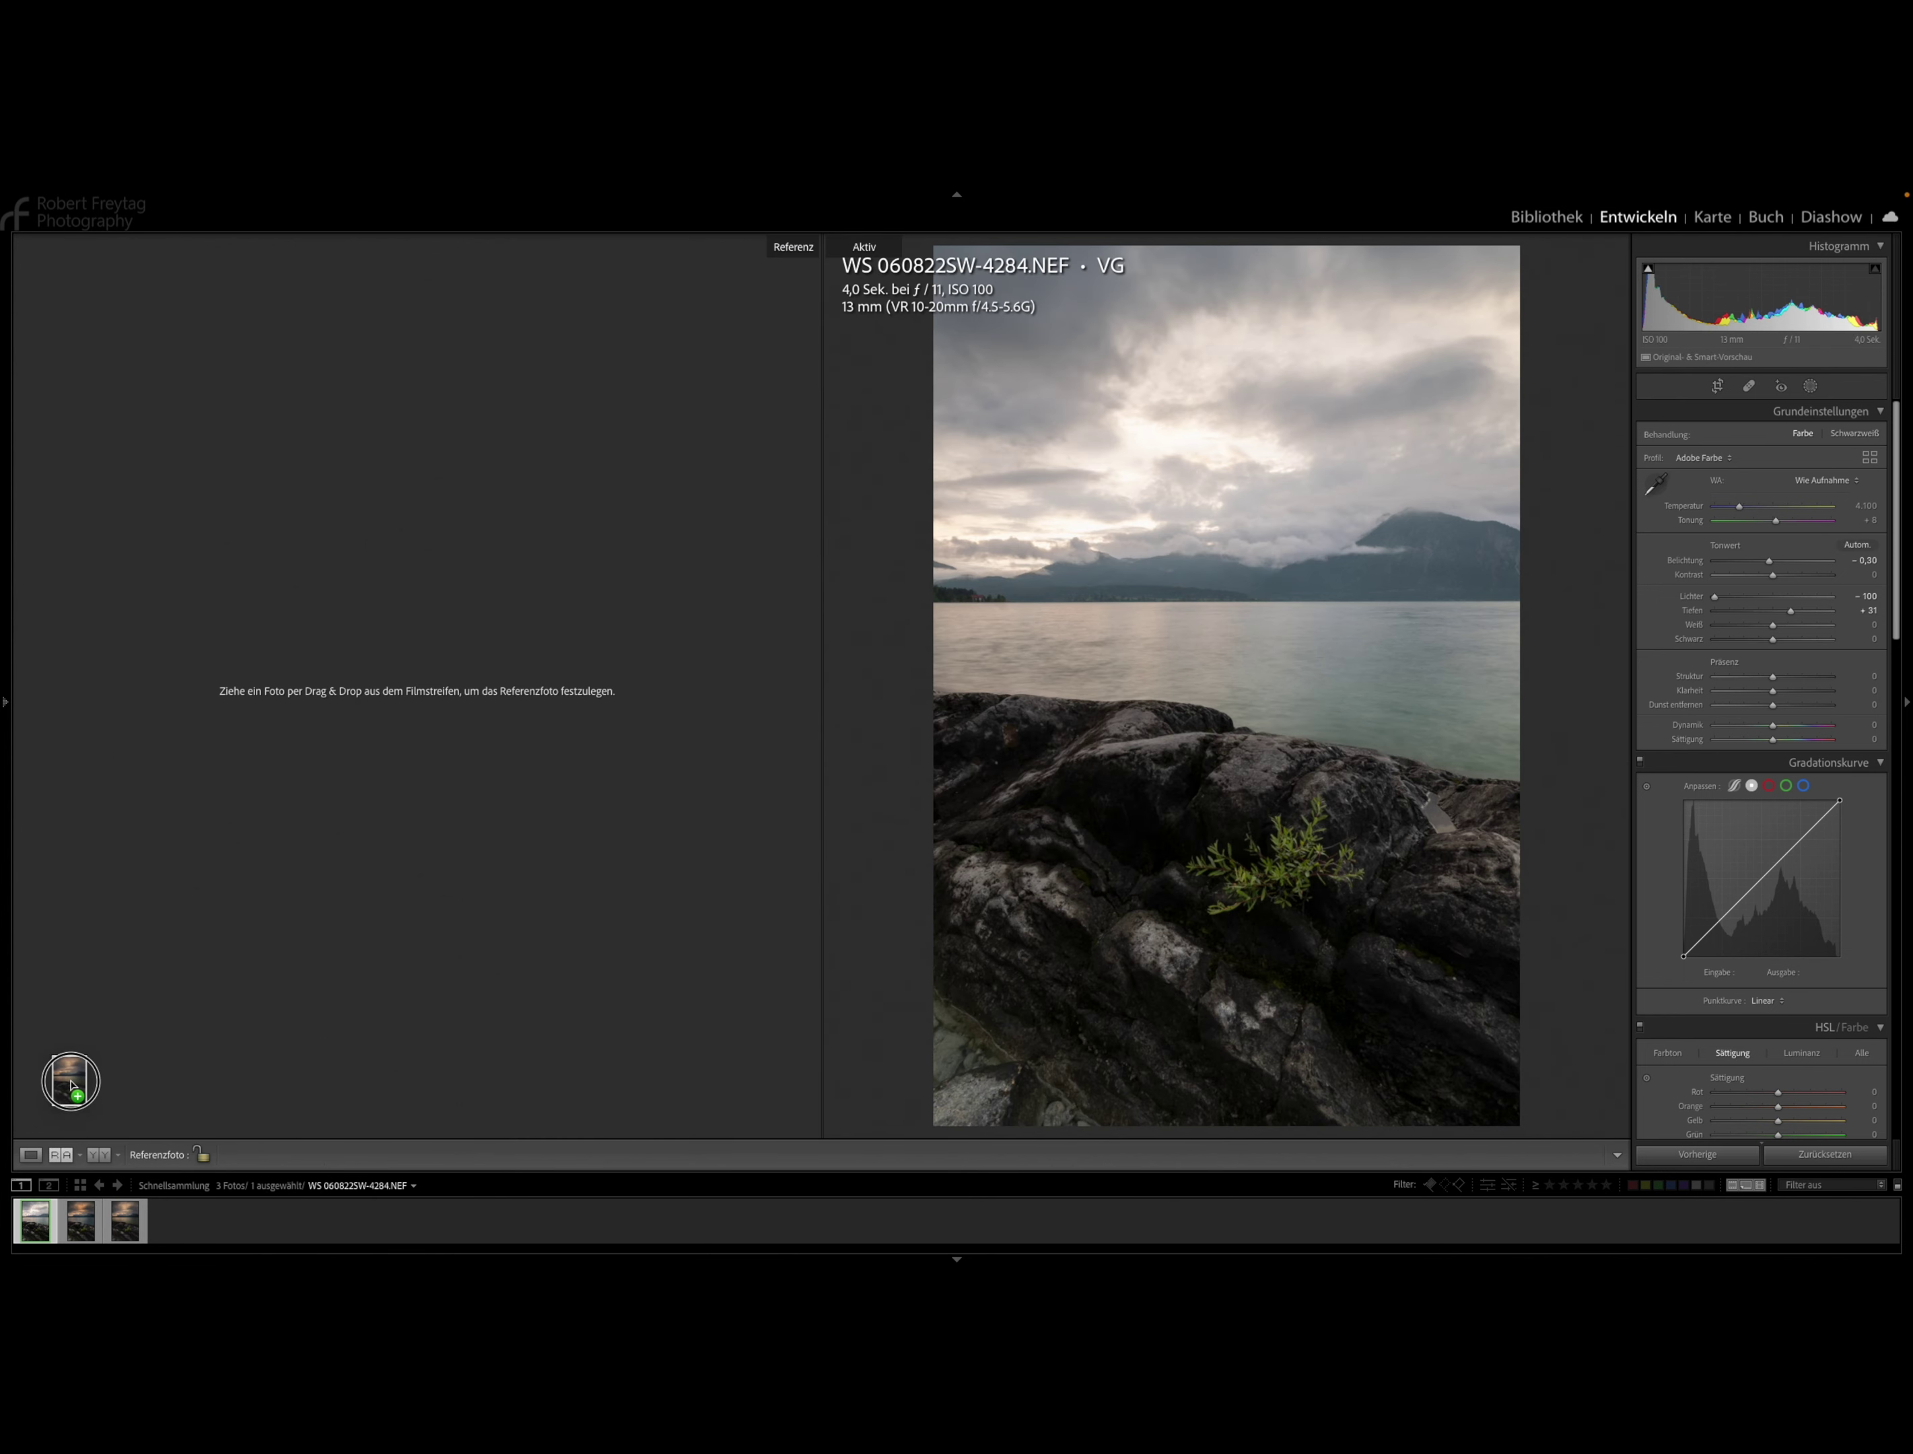
Make 4287 the reference, then adjust 4284's temperature and add Texture +10, Clarity +5, Dehaze +2.
{"action": "left_click_drag", "start_coordinate": [93, 1198], "coordinate": [77, 1068]}
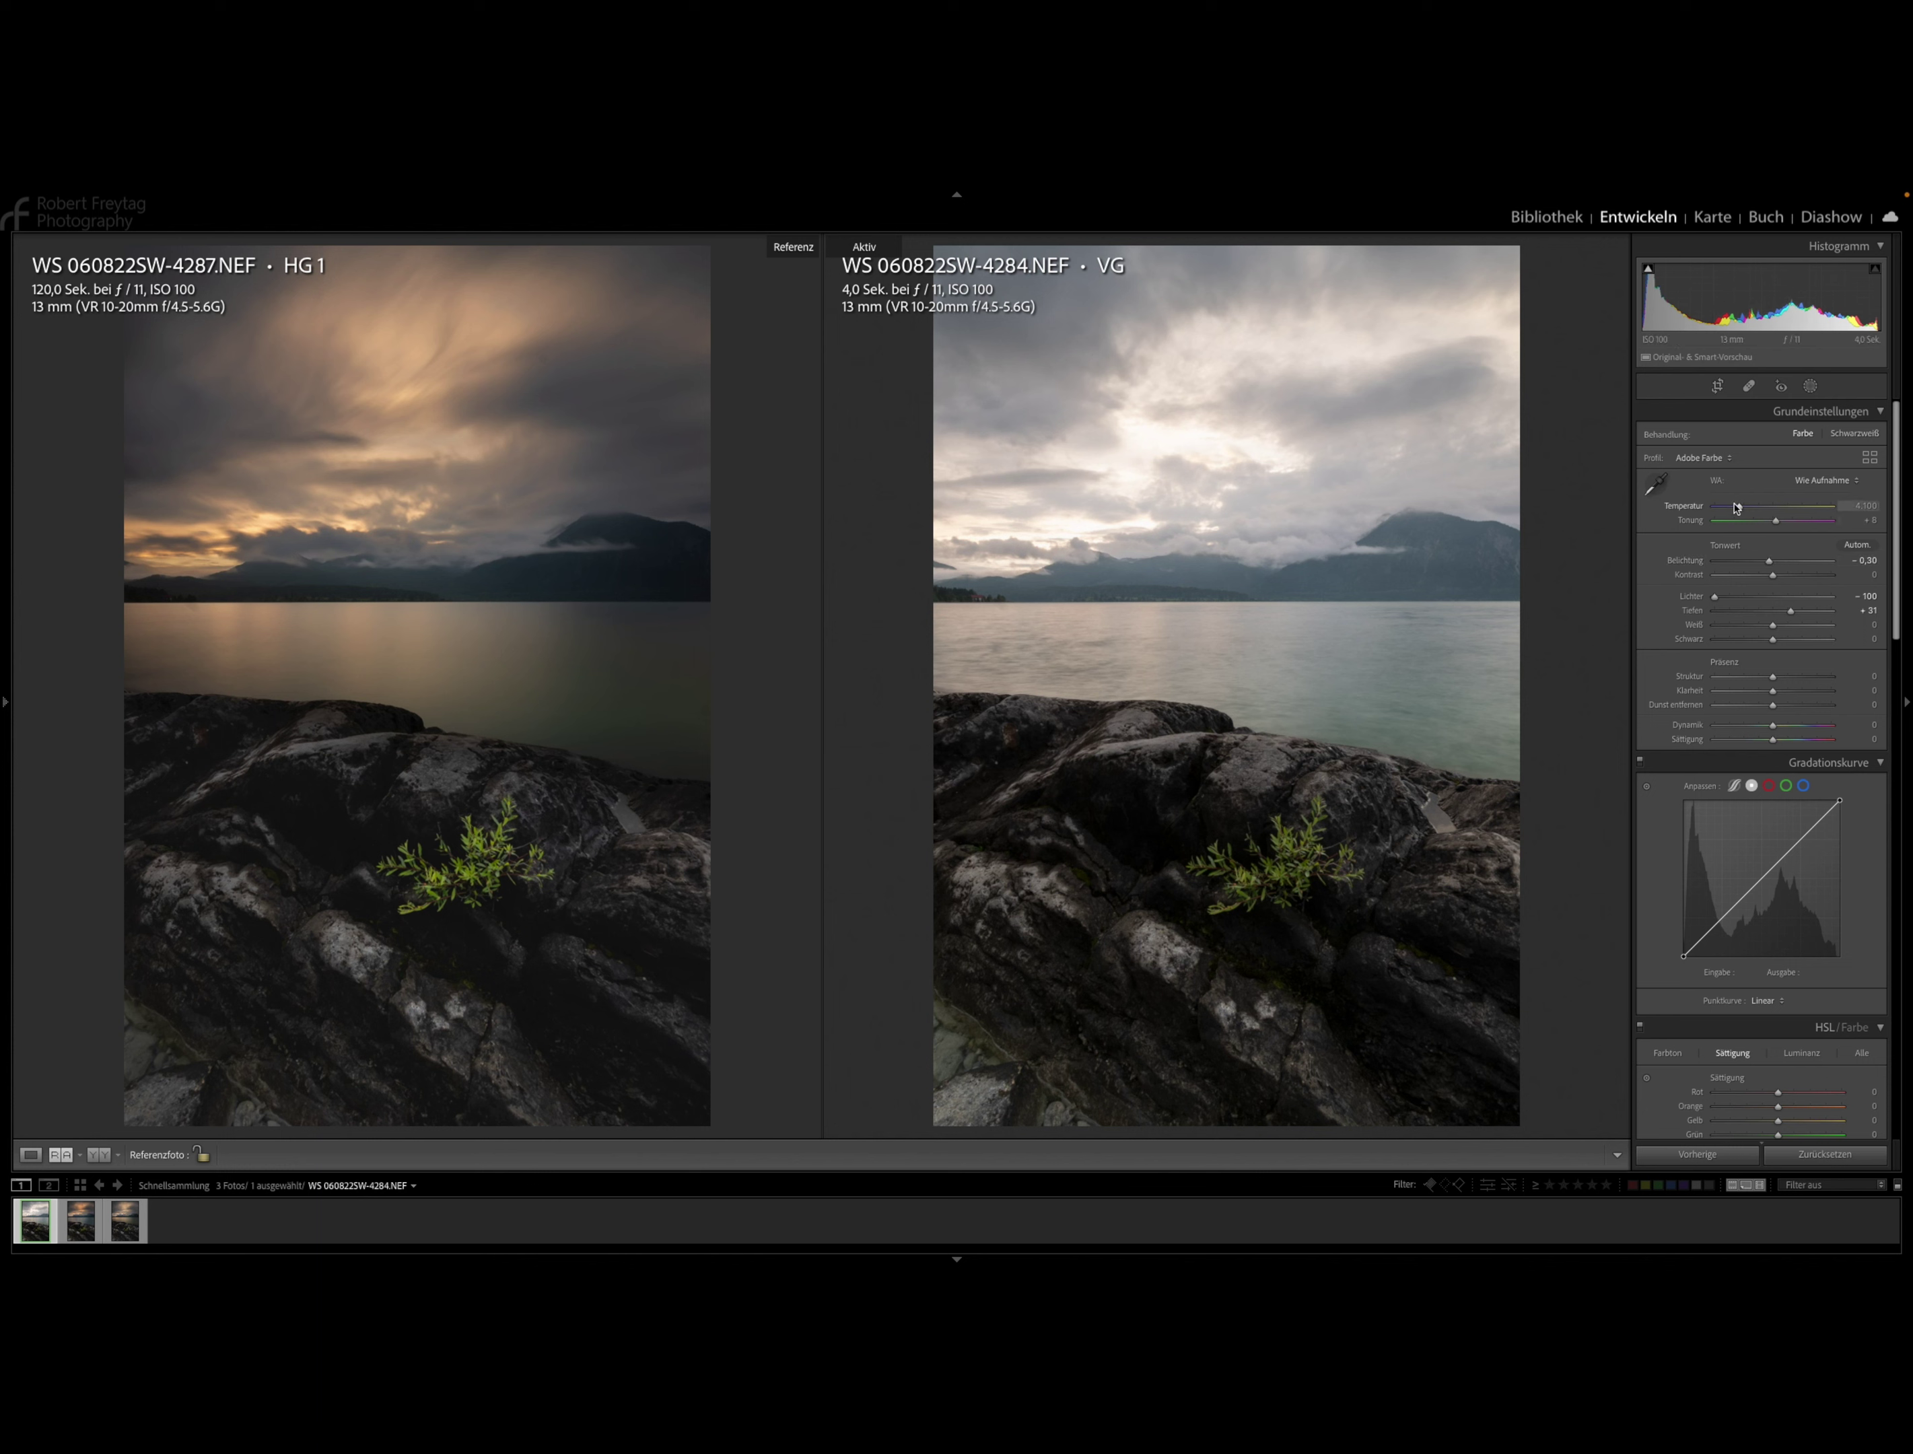
{"action": "left_click_drag", "start_coordinate": [1739, 506], "coordinate": [1737, 506]}
{"action": "left_click_drag", "start_coordinate": [1774, 678], "coordinate": [1774, 706]}
{"action": "left_click", "coordinate": [1810, 387]}
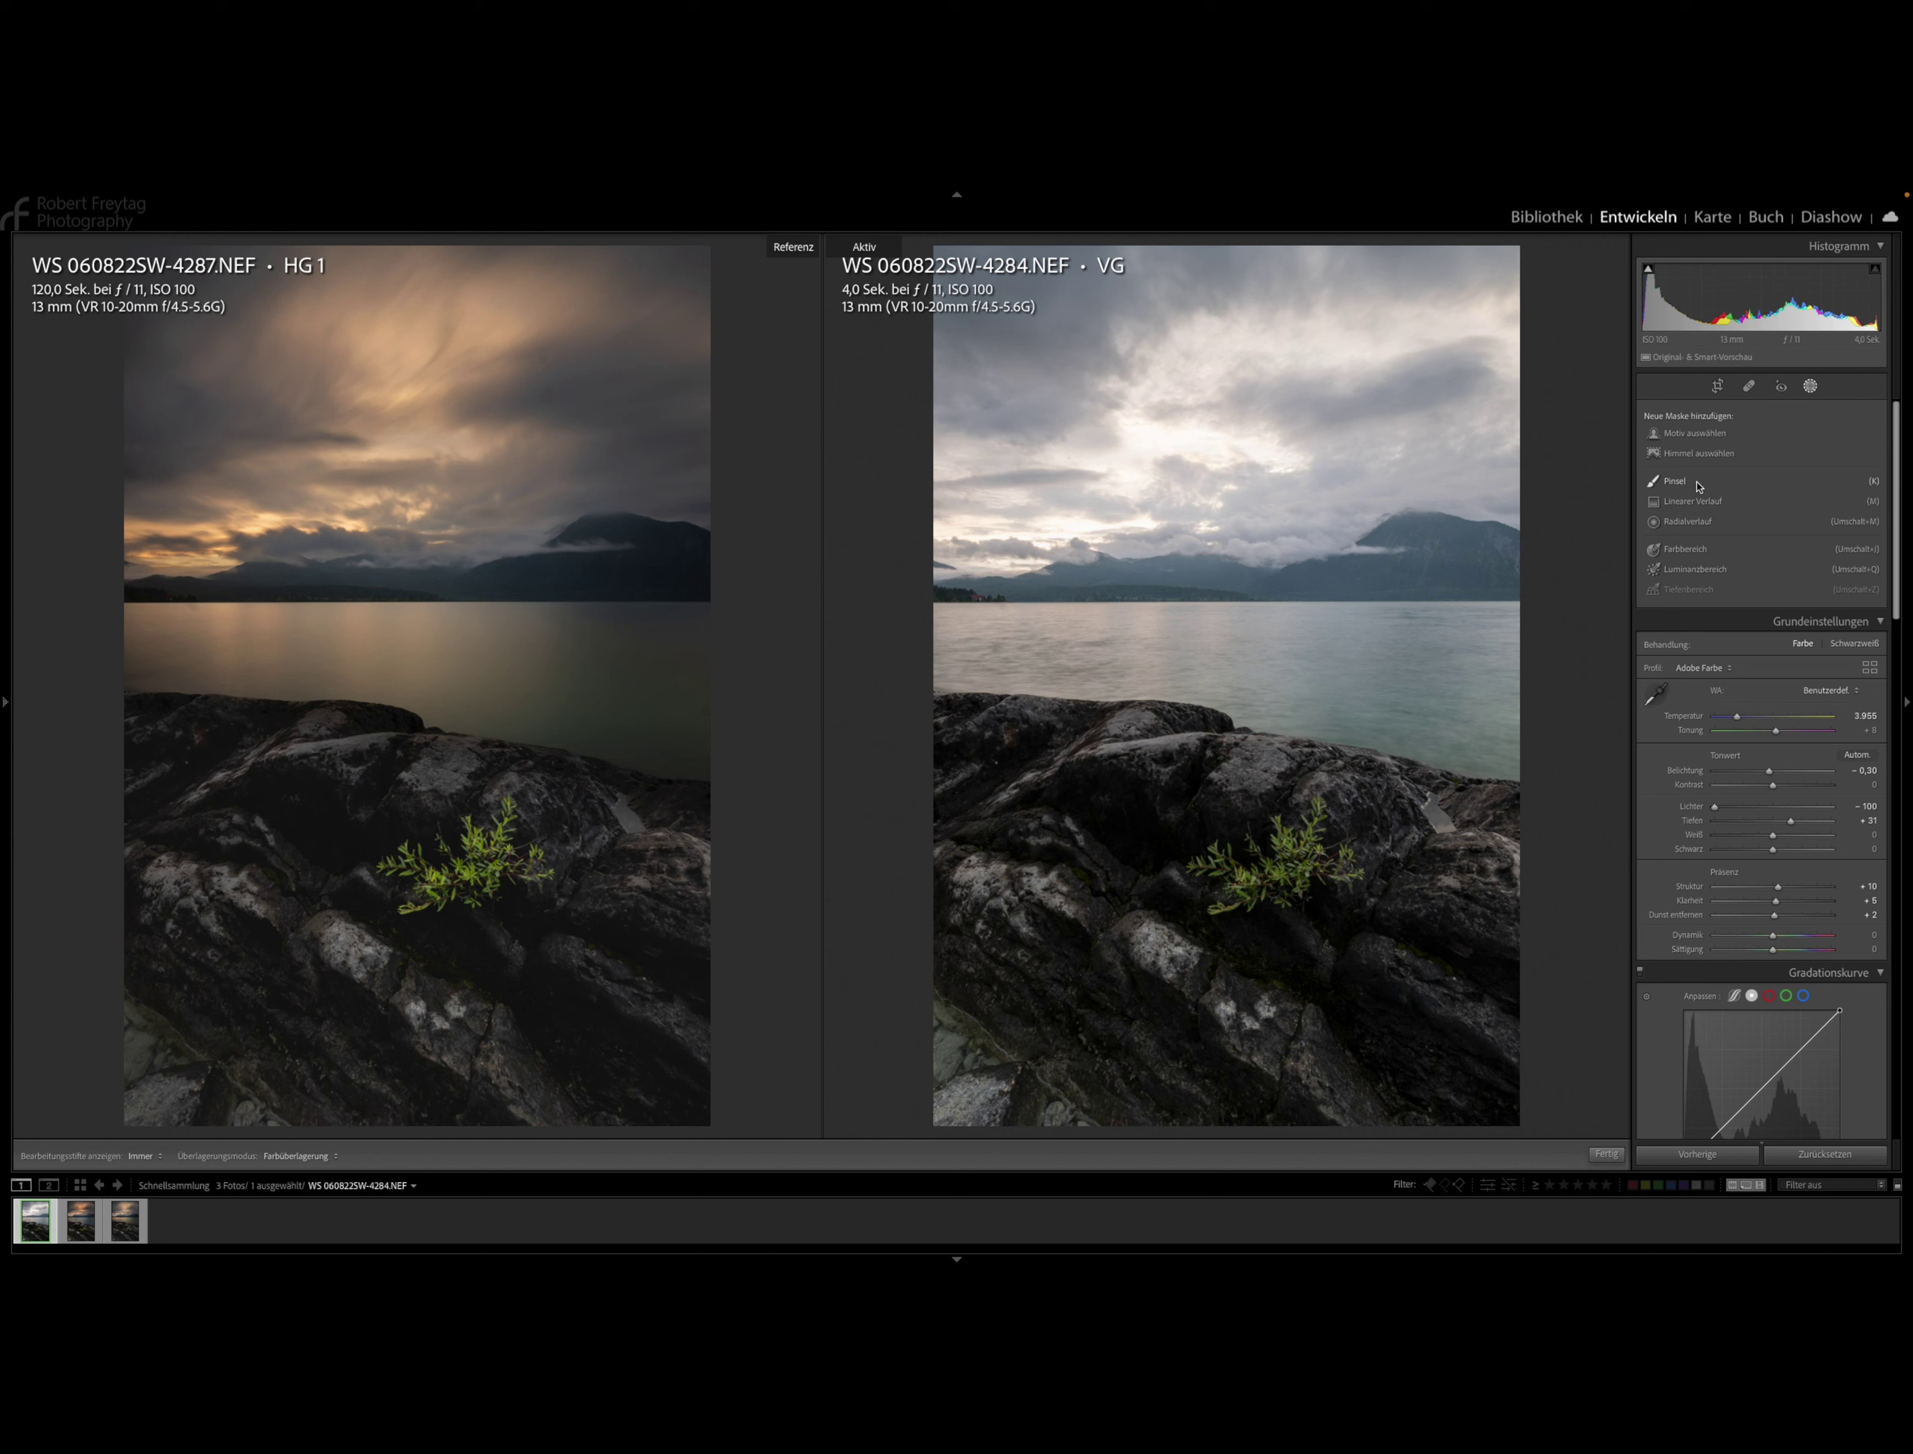
Add a colour-range mask on the green plant with Exposure about 0.6, Highlights 28, Saturation 83.
{"action": "left_click", "coordinate": [1686, 549]}
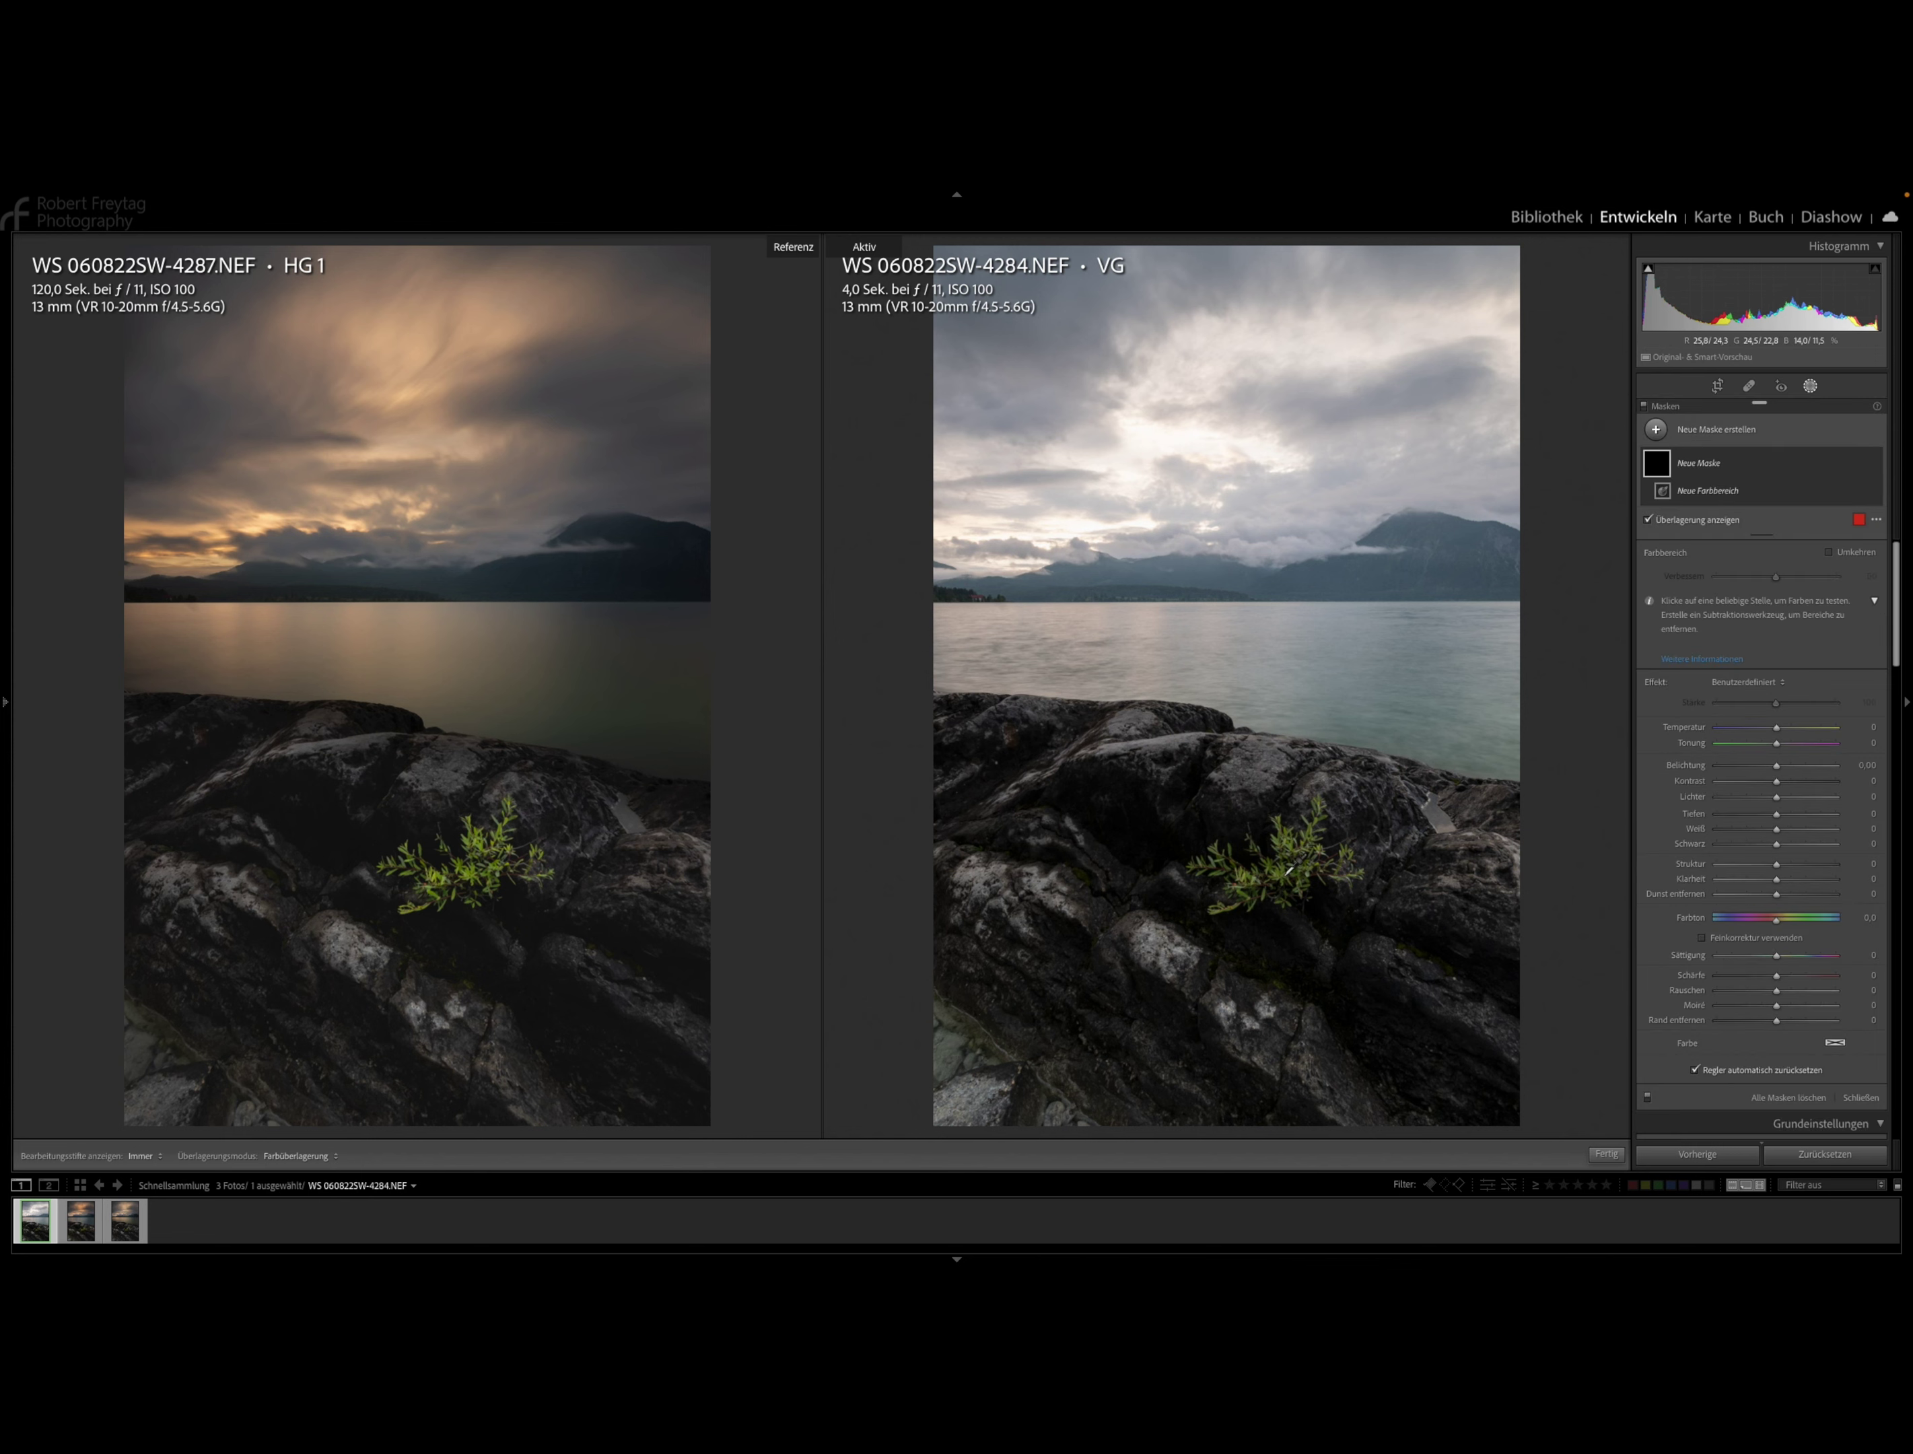
{"action": "left_click", "coordinate": [1285, 875]}
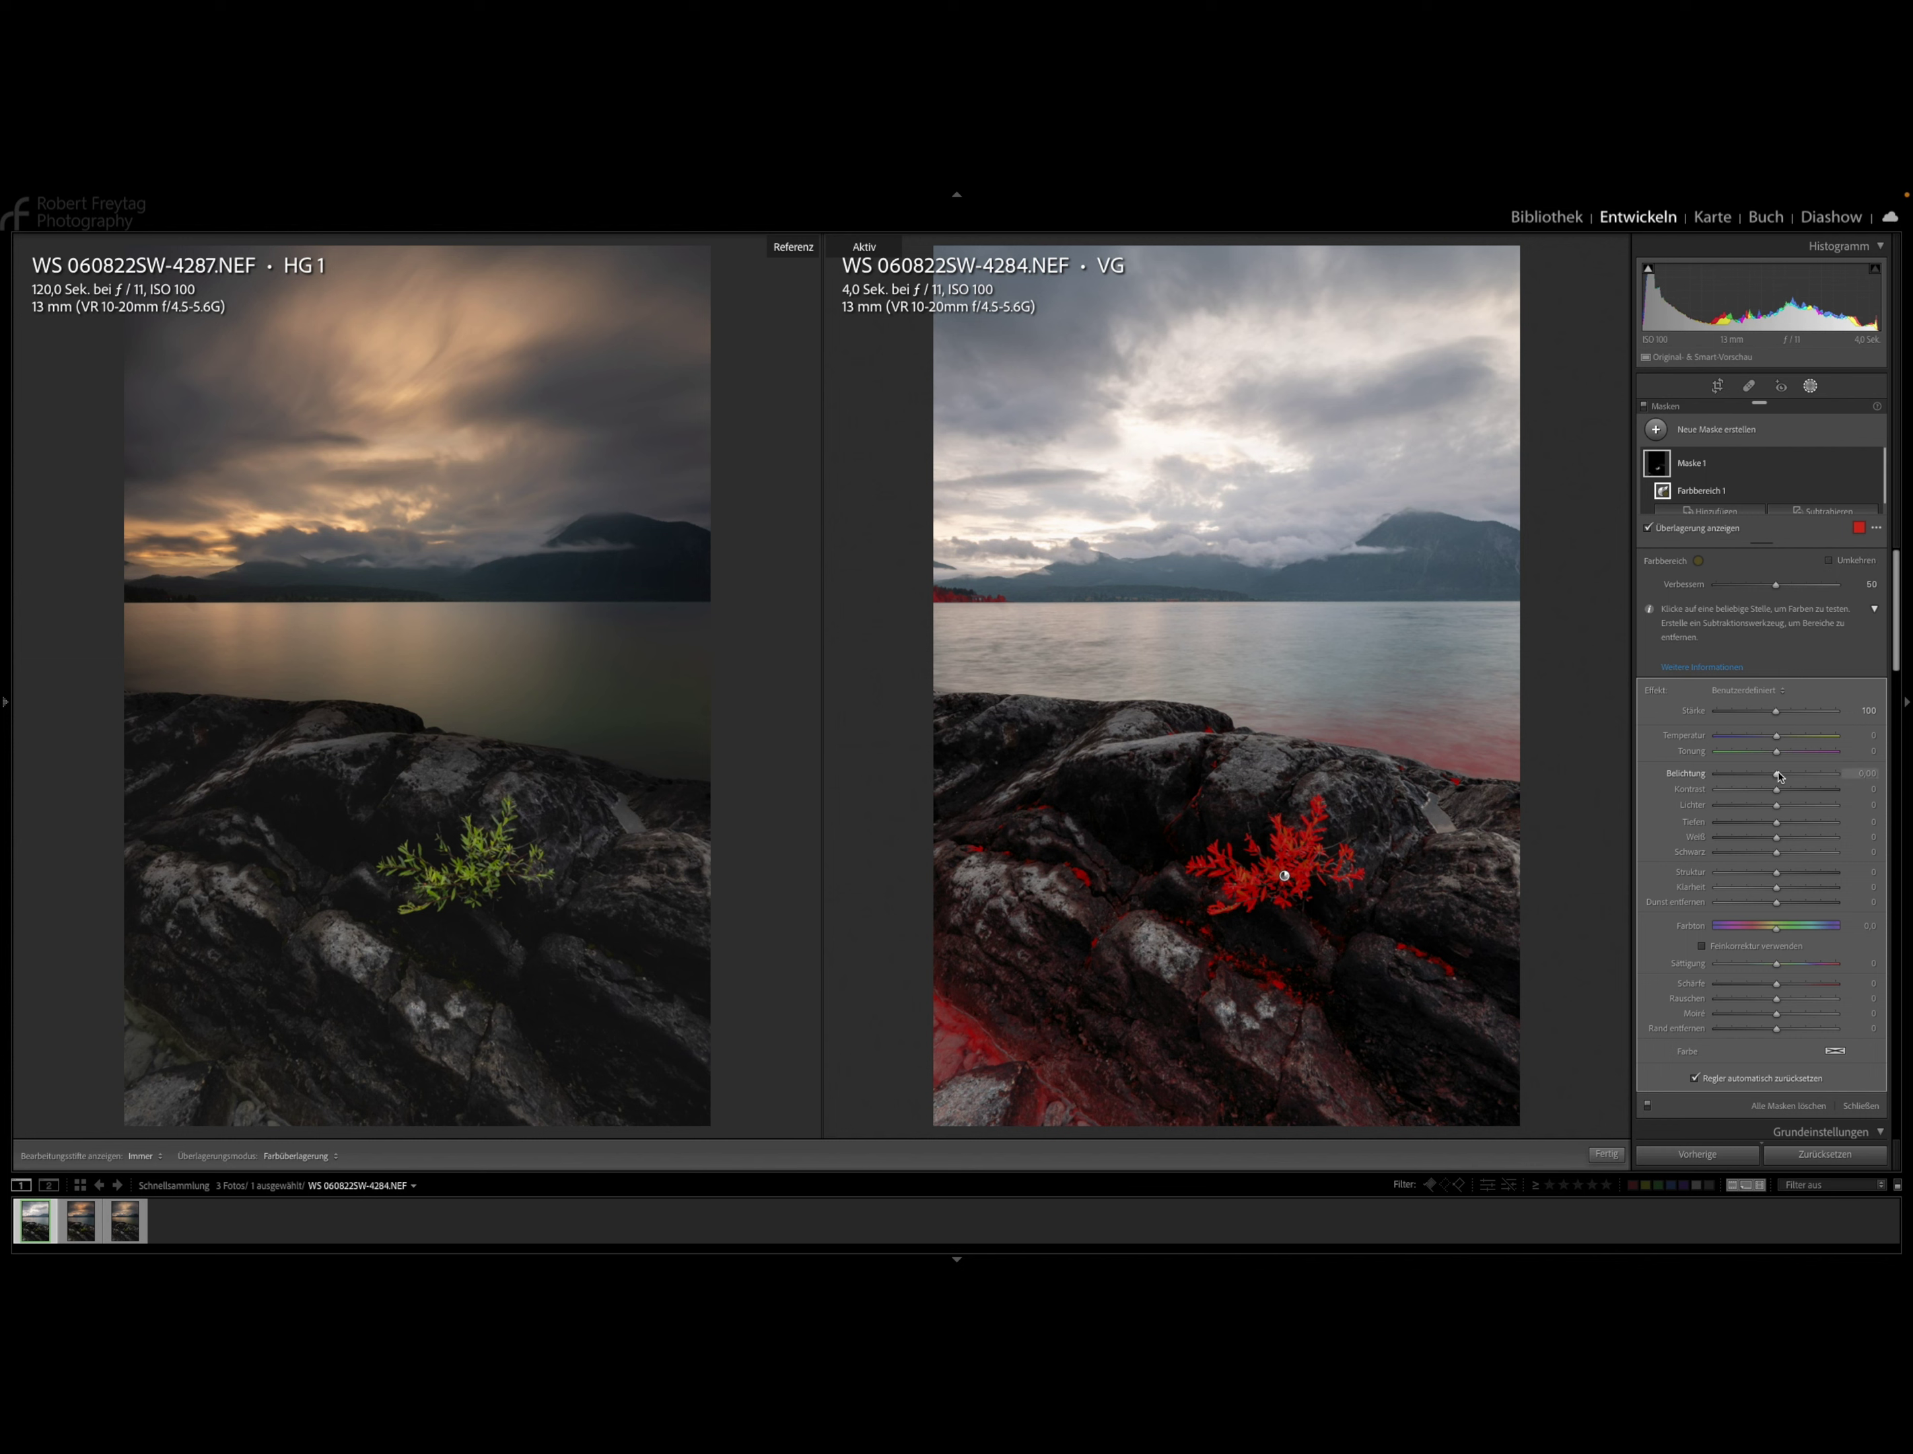
{"action": "left_click_drag", "start_coordinate": [1779, 776], "coordinate": [1787, 776]}
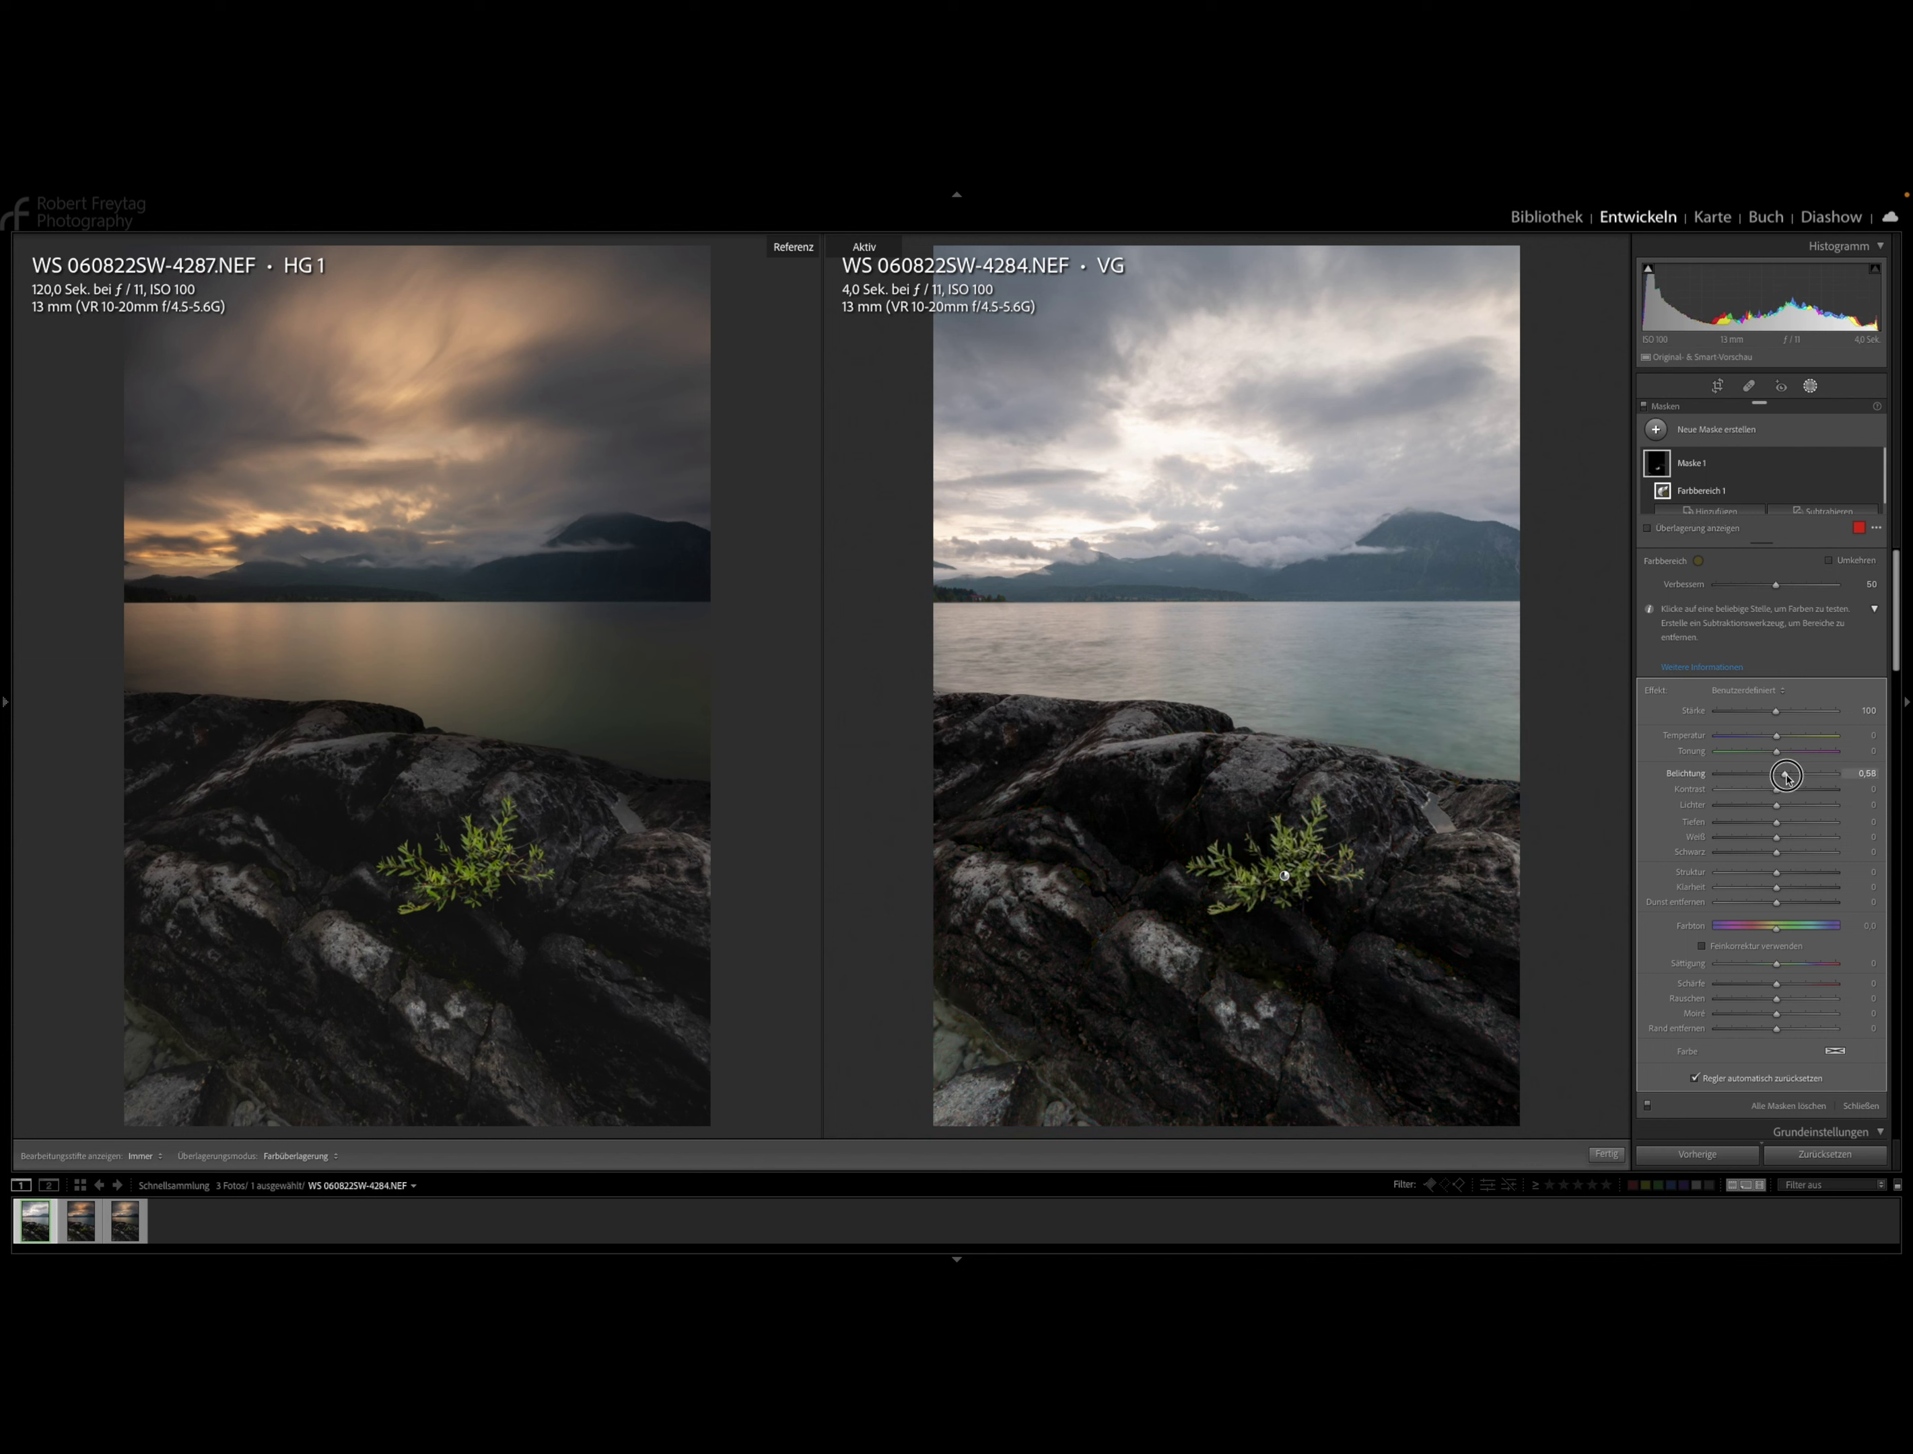
{"action": "left_click_drag", "start_coordinate": [1777, 963], "coordinate": [1820, 964]}
{"action": "mouse_move", "coordinate": [1776, 805]}
{"action": "left_mouse_down"}
{"action": "mouse_move", "coordinate": [1793, 812]}
{"action": "mouse_move", "coordinate": [1786, 774]}
{"action": "left_mouse_up"}
{"action": "left_click_drag", "start_coordinate": [1818, 964], "coordinate": [1825, 964]}
{"action": "left_click", "coordinate": [1608, 1154]}
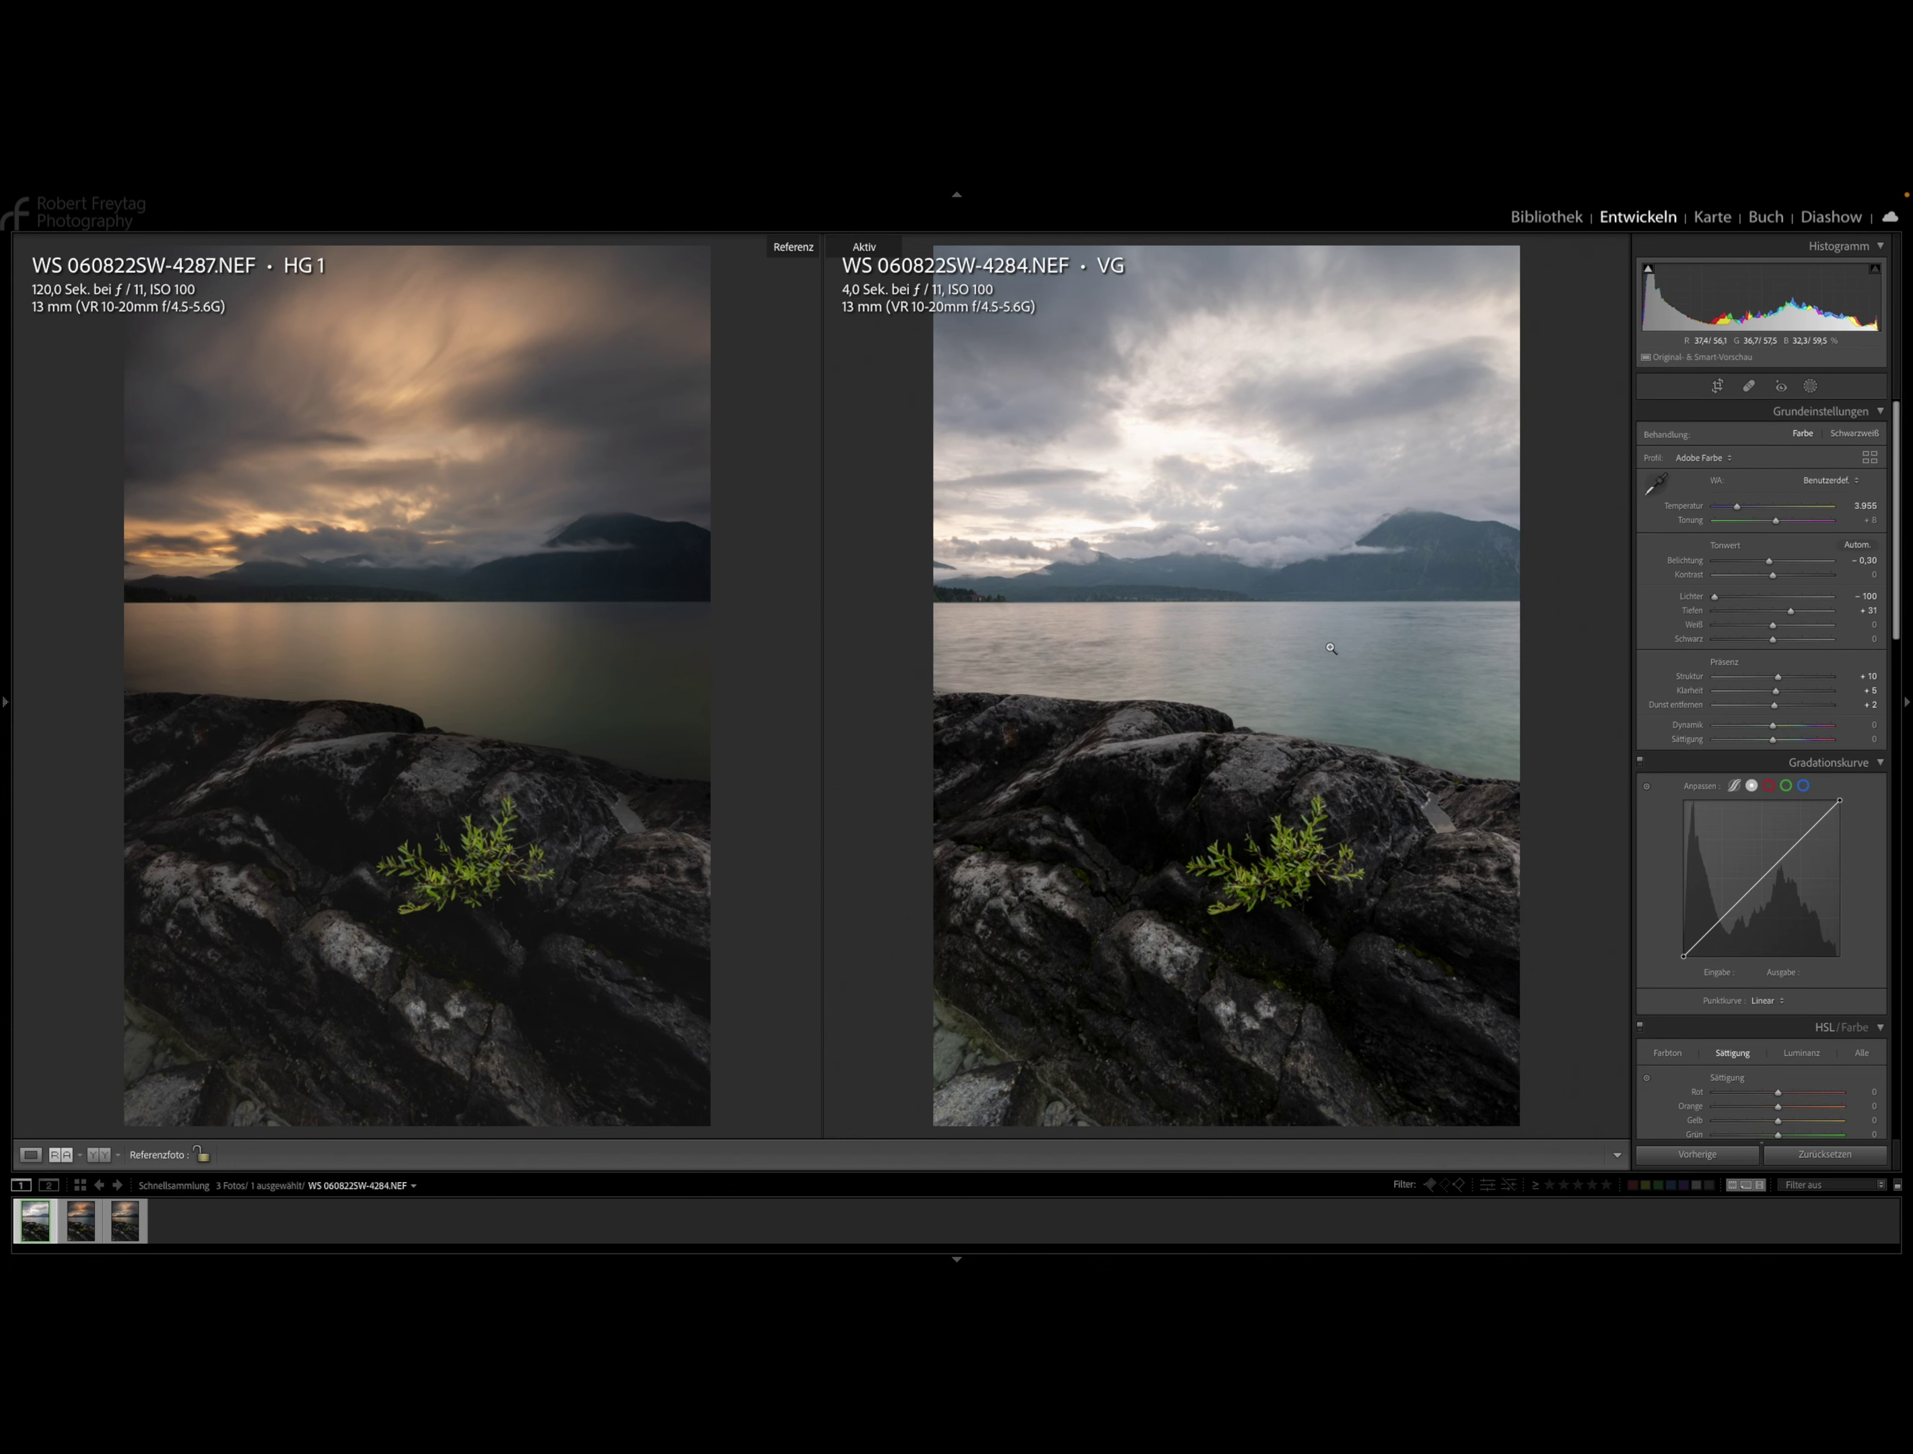
Select photos 4287 and 4284 in the grid and open them in Photoshop as layers.
{"action": "key", "text": "g"}
{"action": "left_click", "coordinate": [282, 567]}
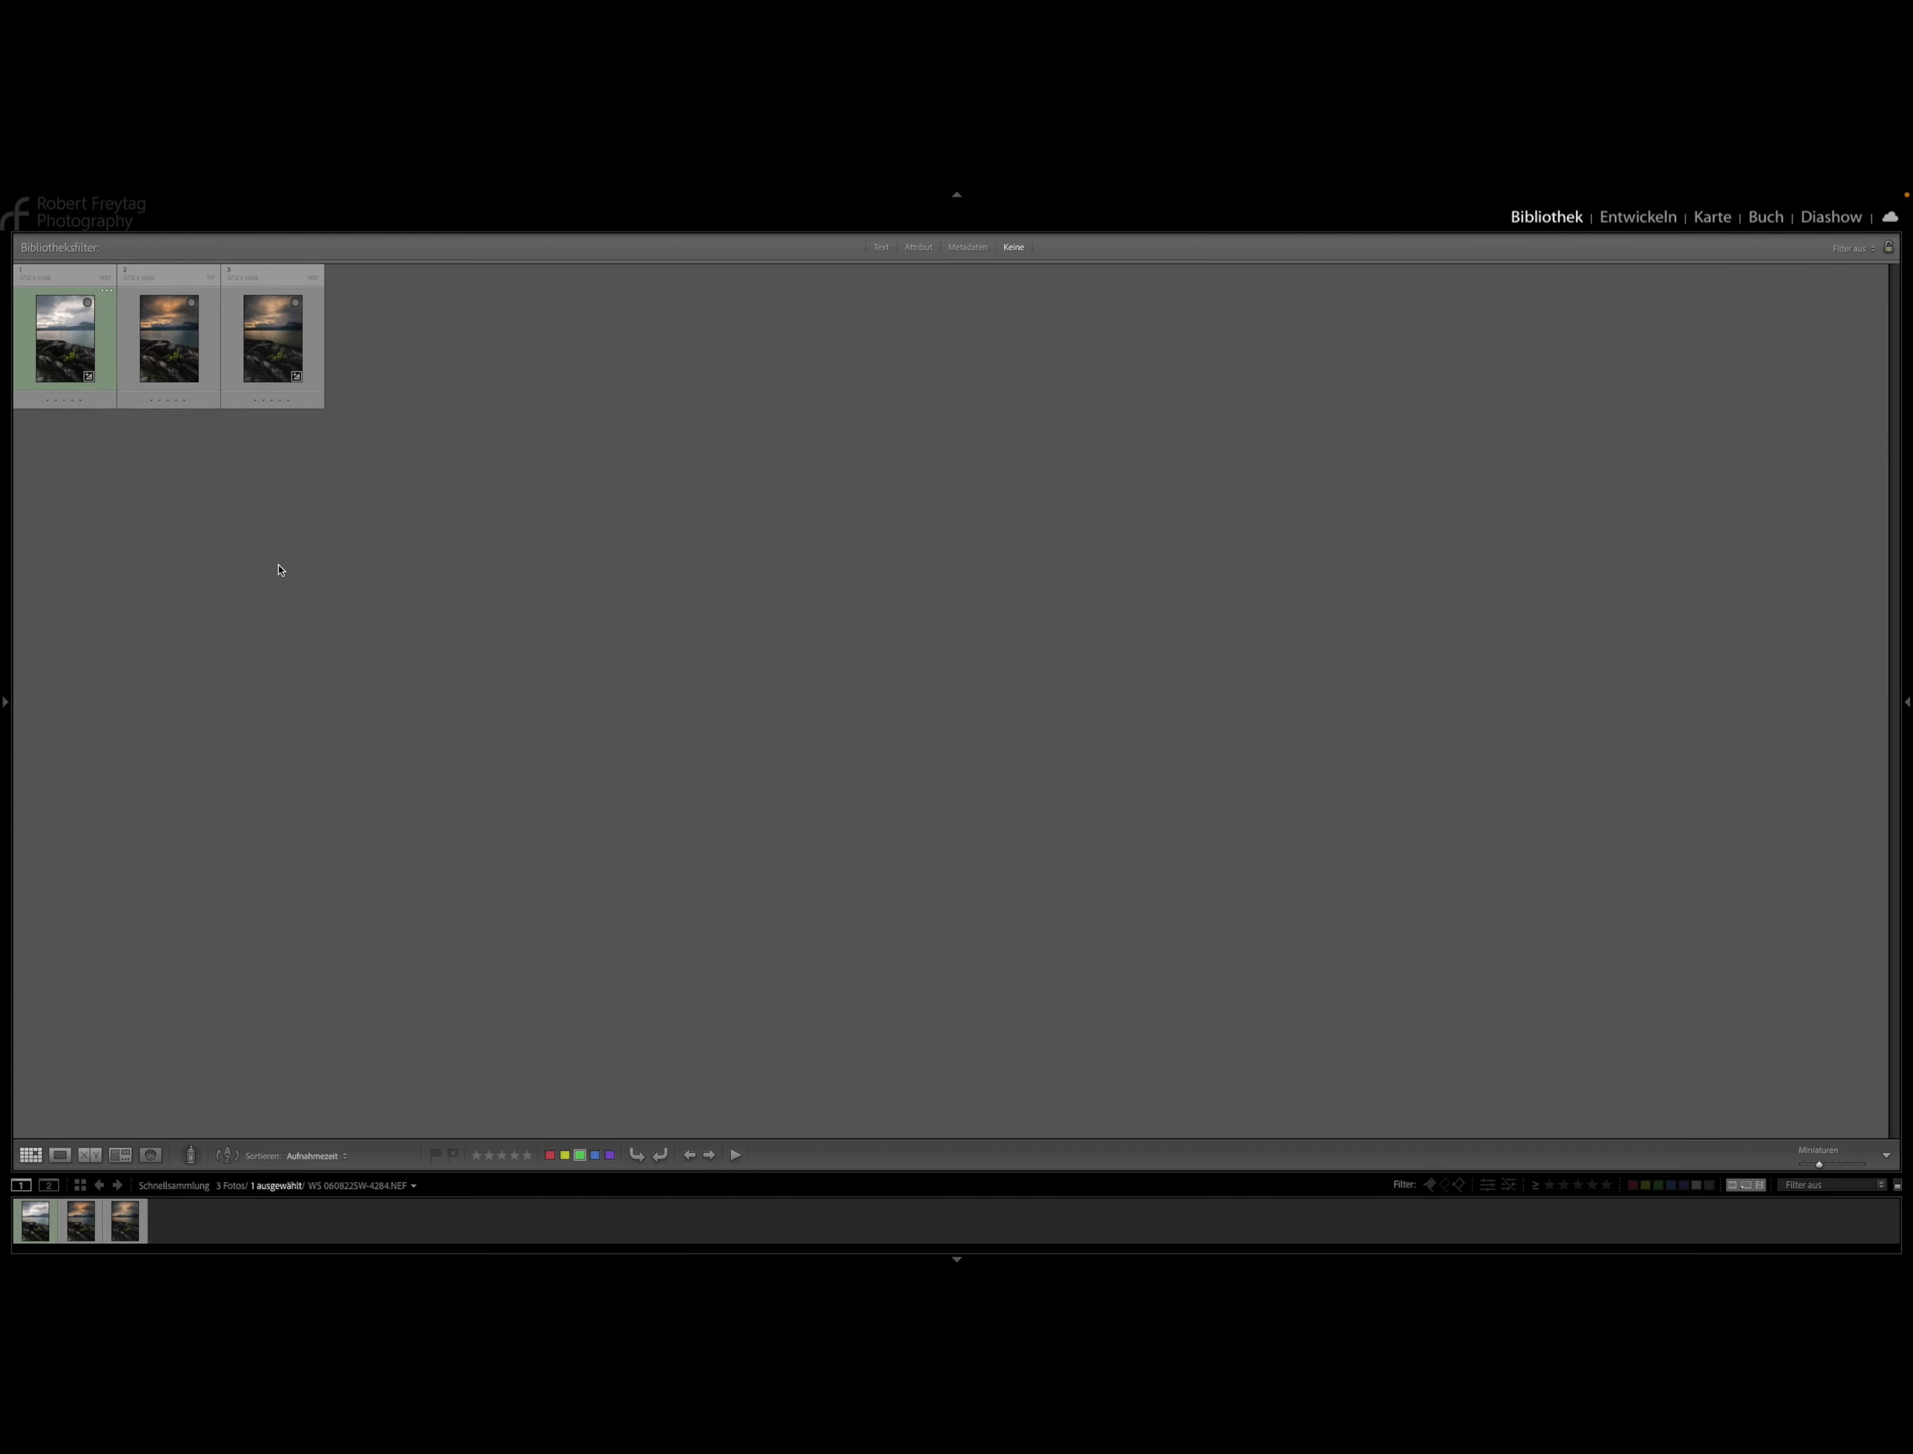
{"action": "left_click", "coordinate": [89, 348]}
{"action": "left_click", "coordinate": [279, 345]}
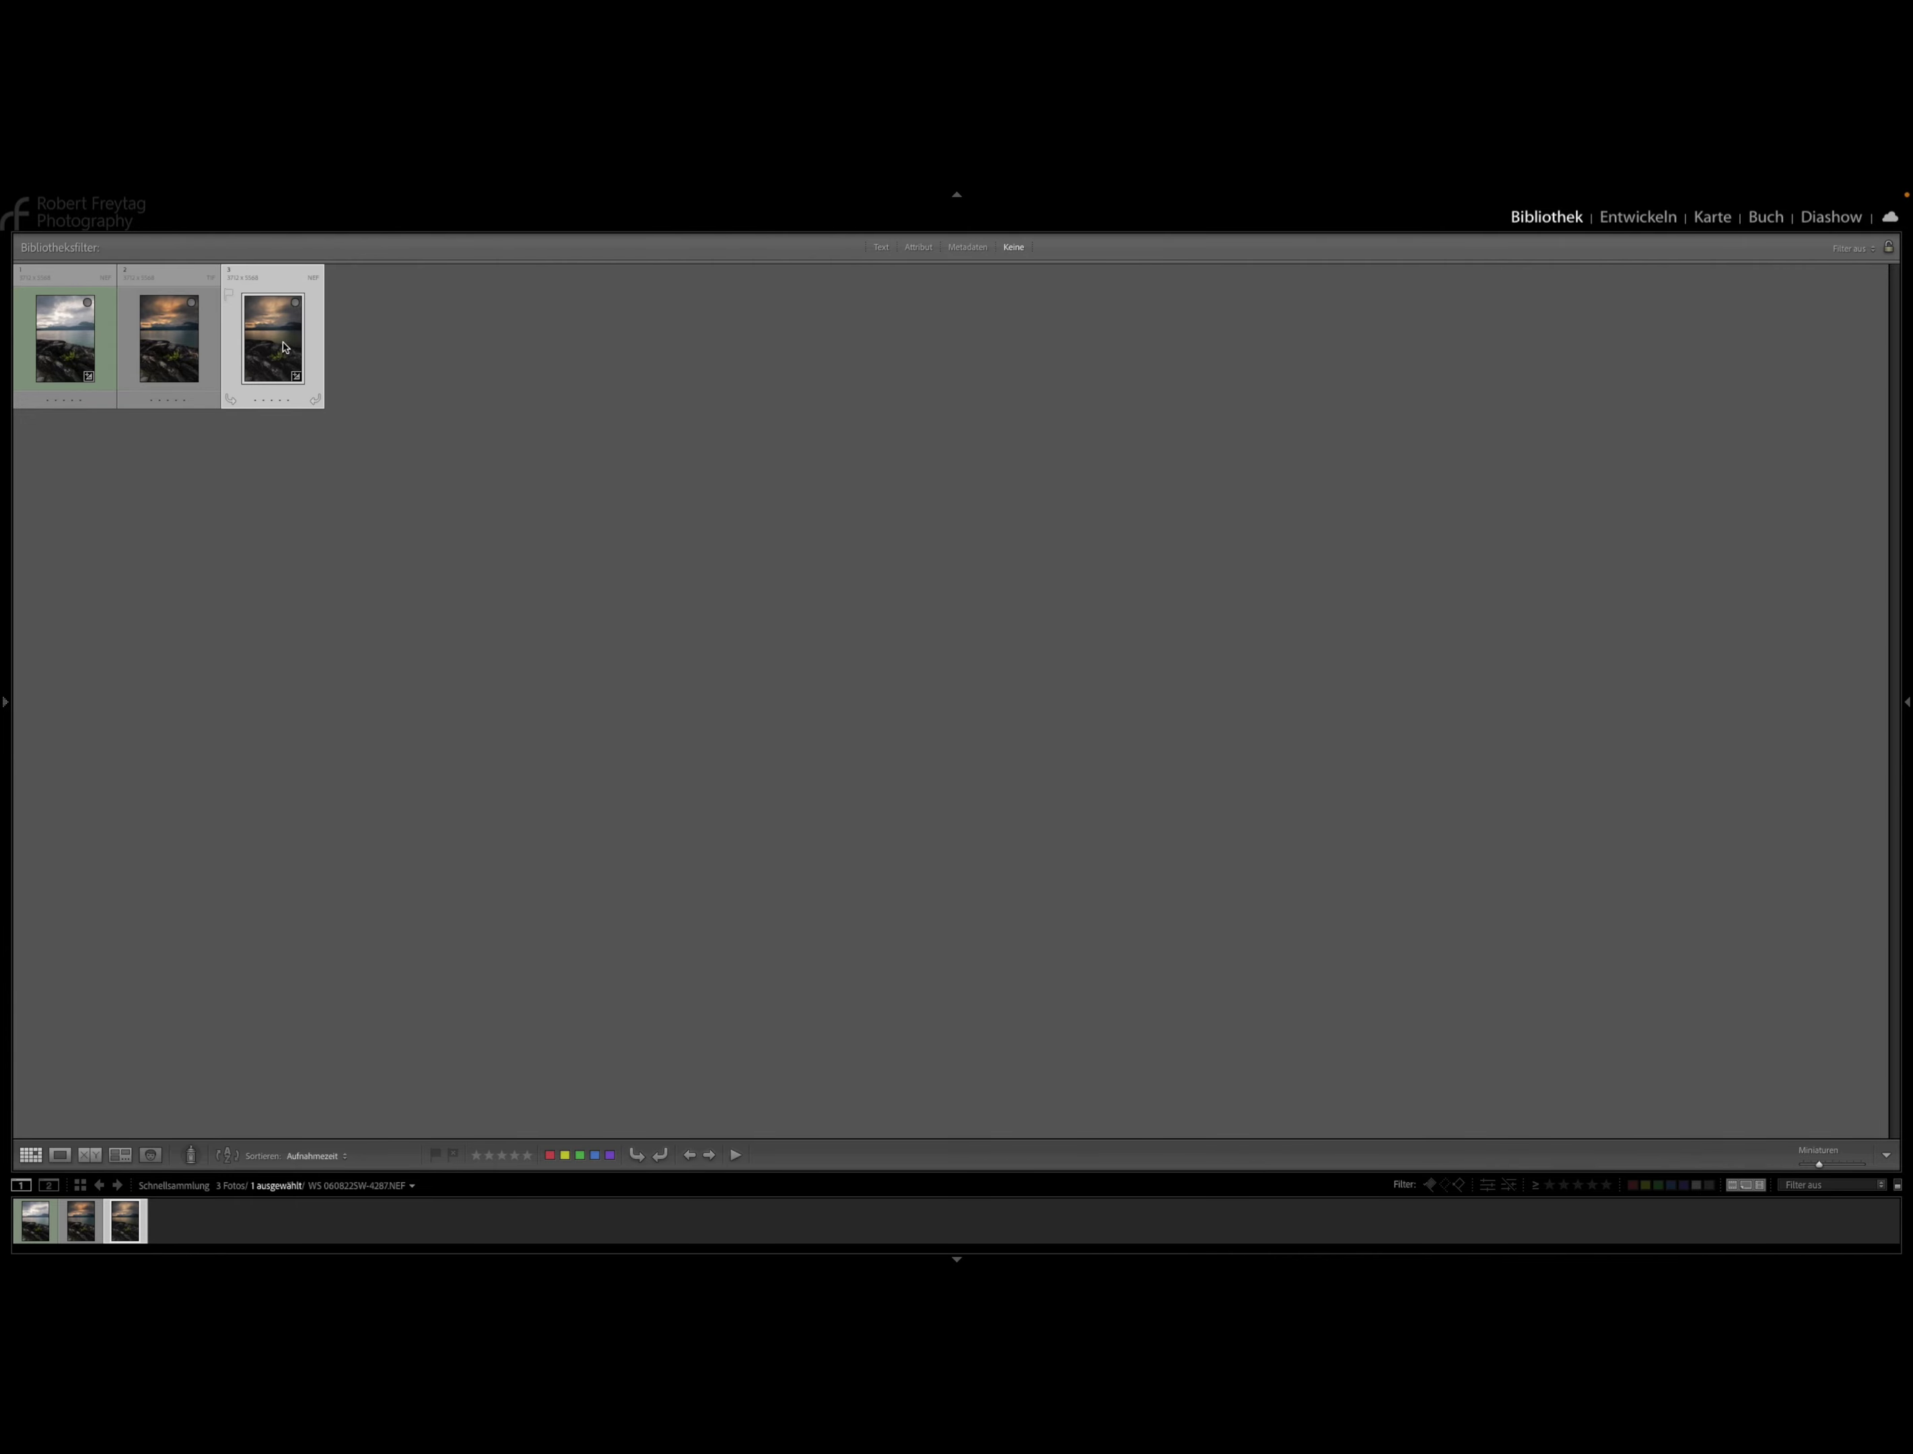
{"action": "mouse_move", "coordinate": [272, 336]}
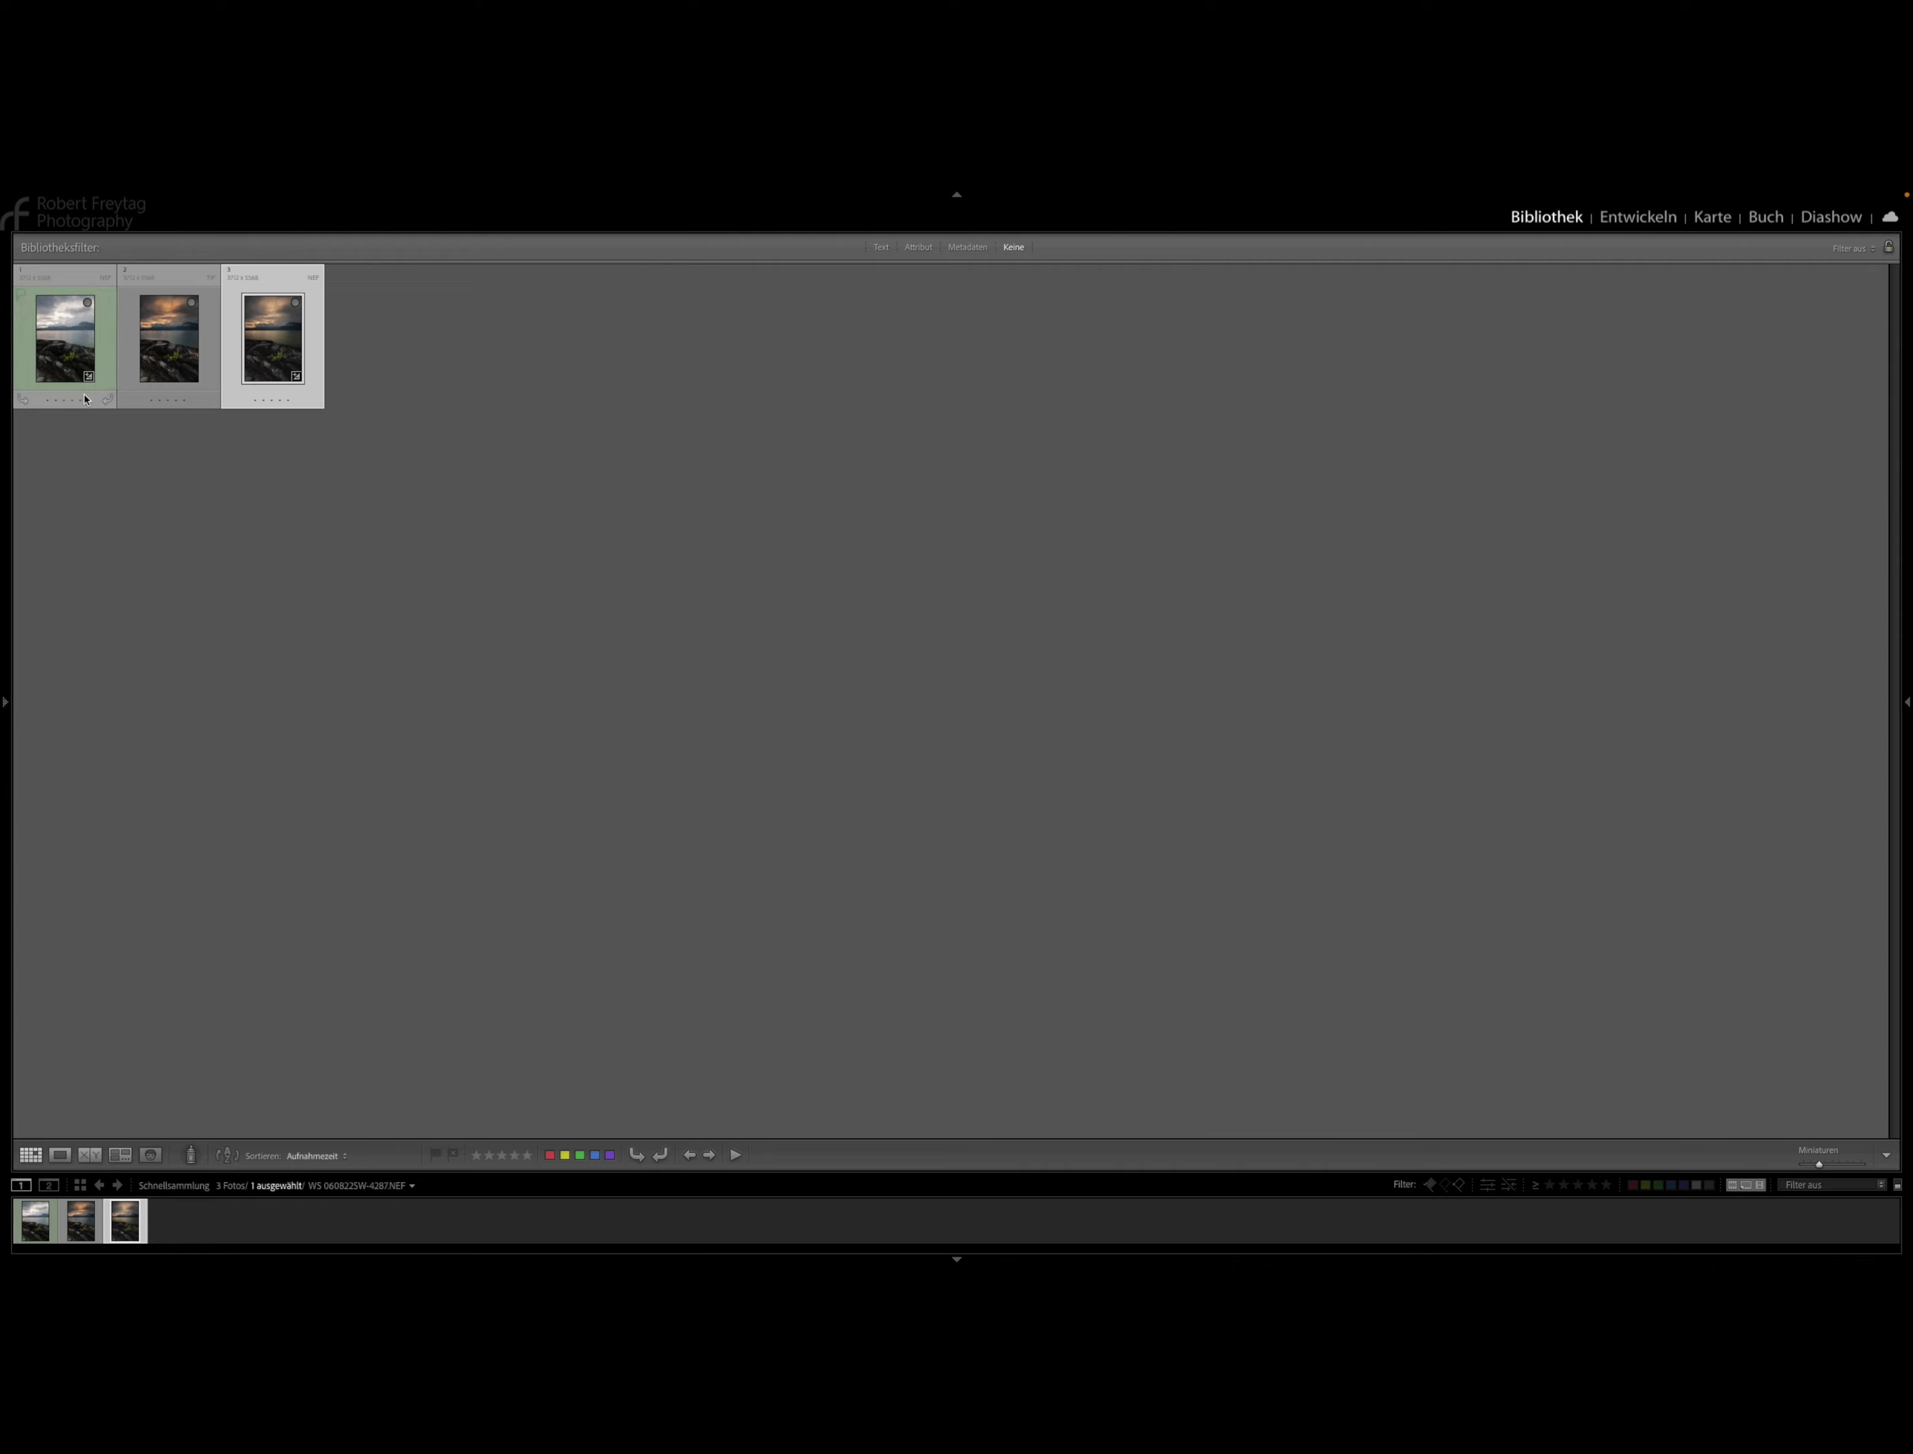
{"action": "left_click", "coordinate": [72, 333], "text": "ctrl"}
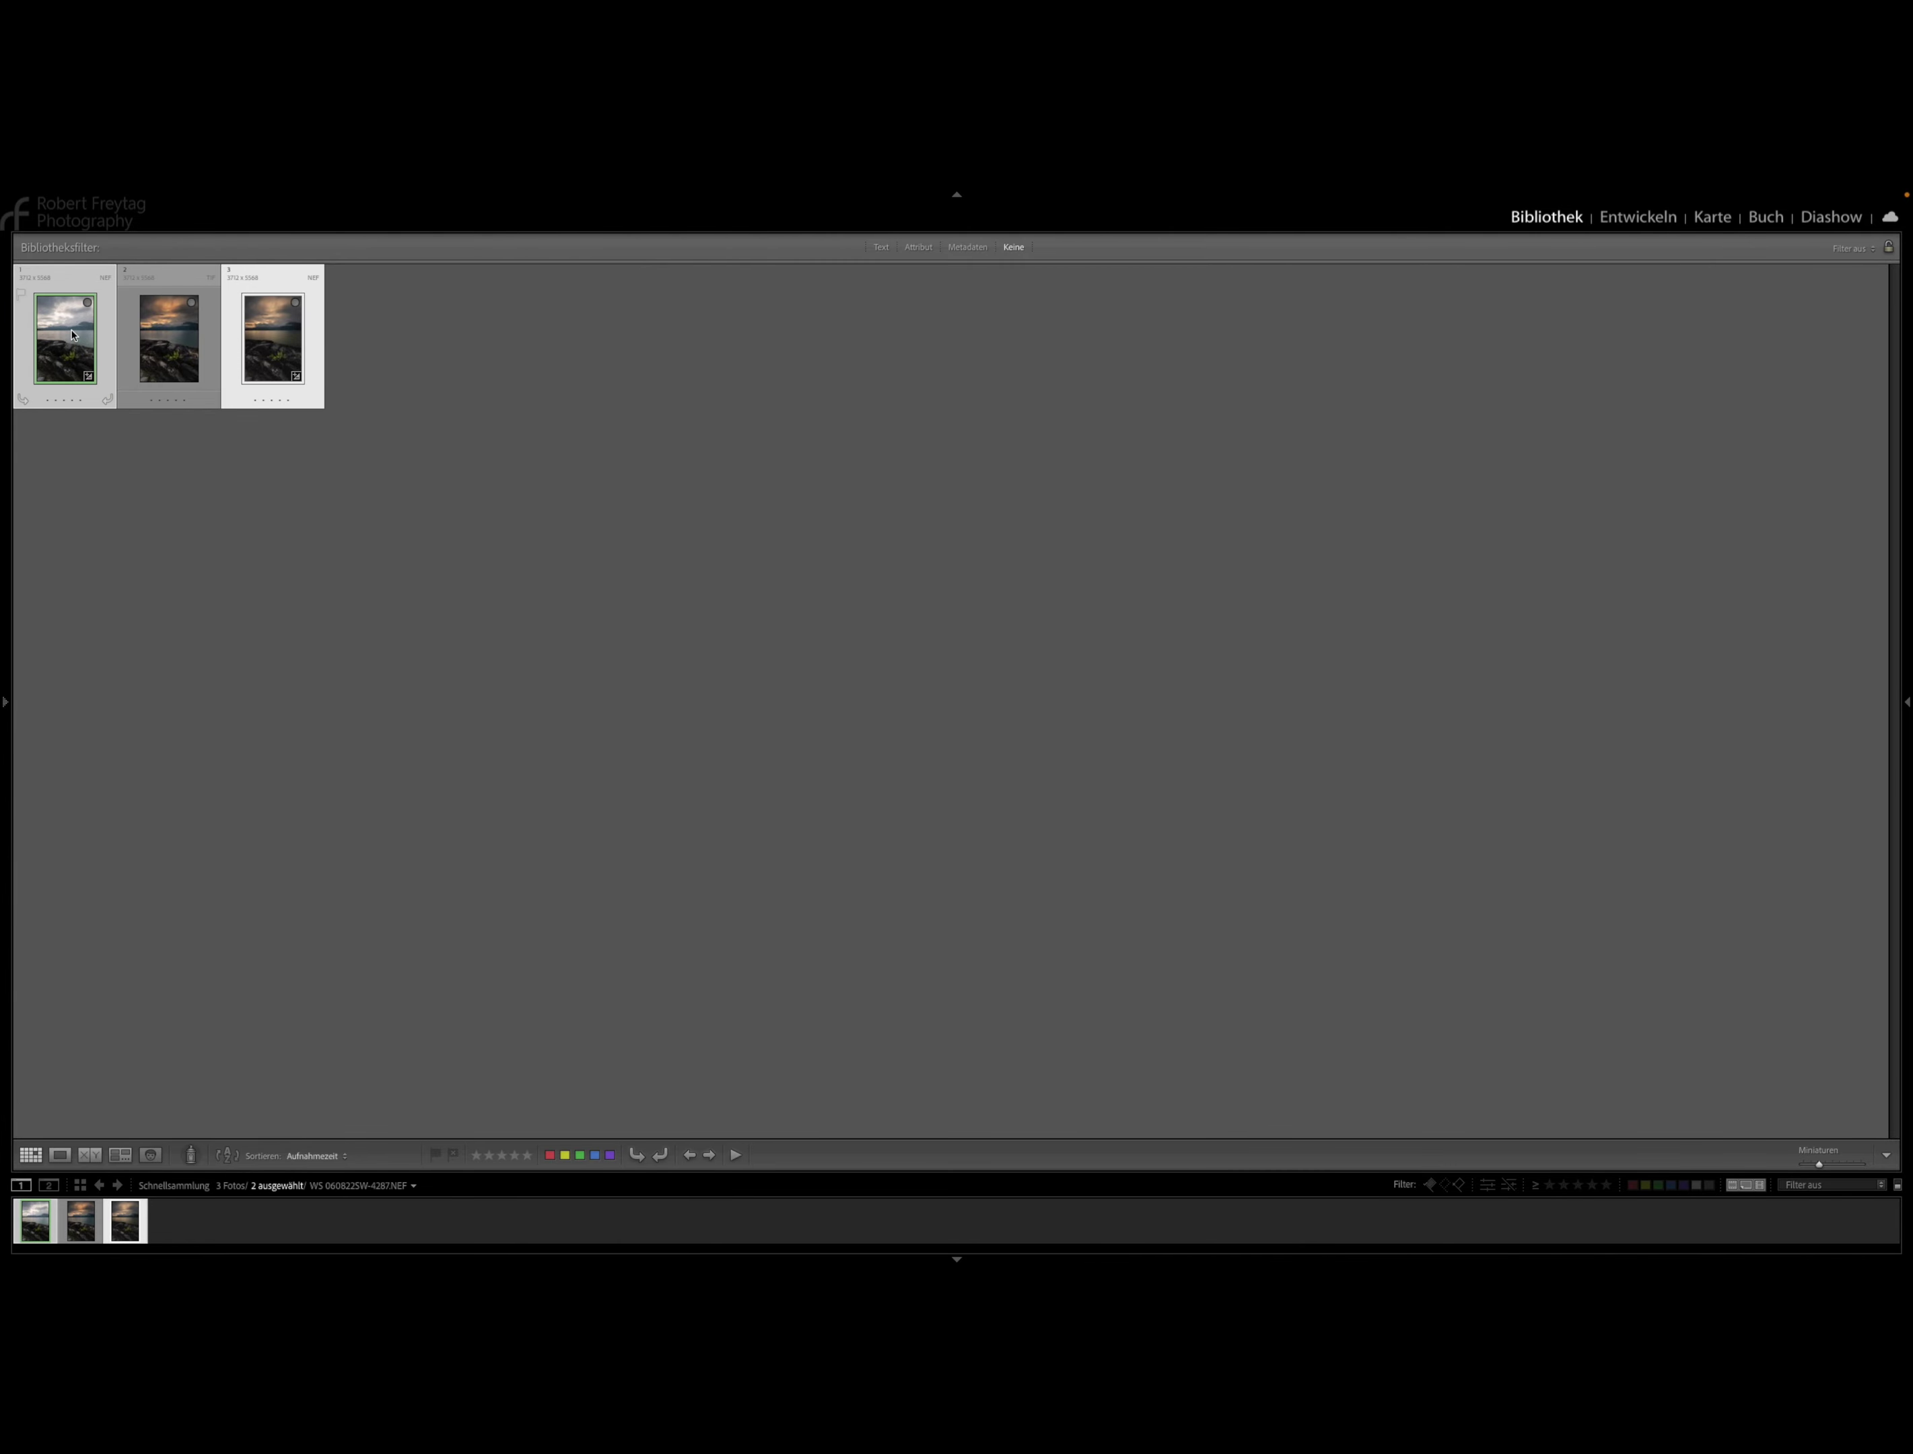
{"action": "right_click", "coordinate": [73, 334]}
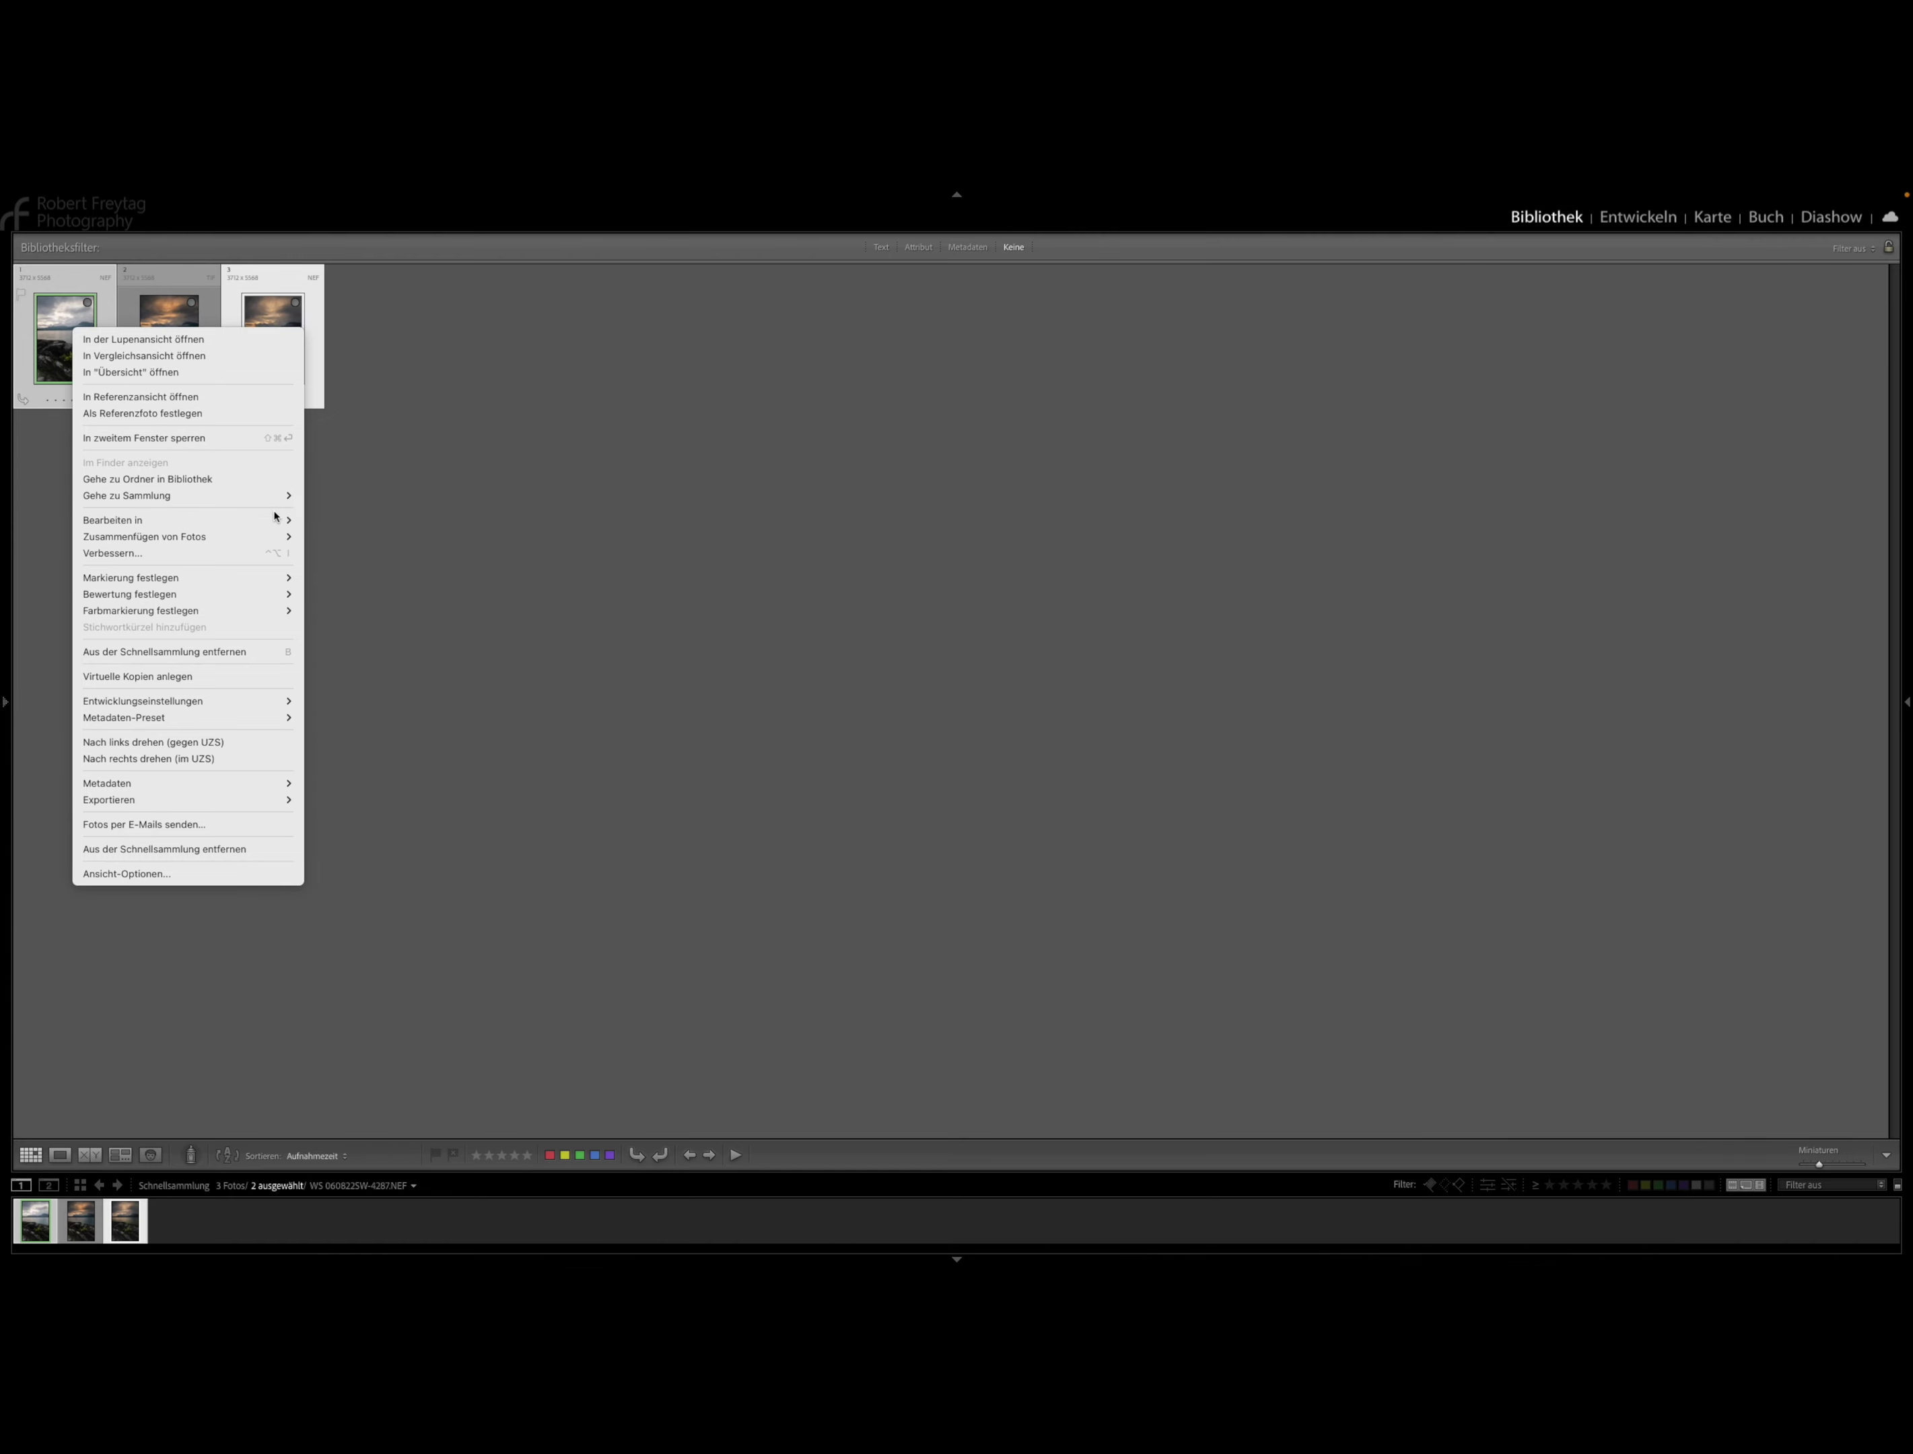
{"action": "mouse_move", "coordinate": [179, 520]}
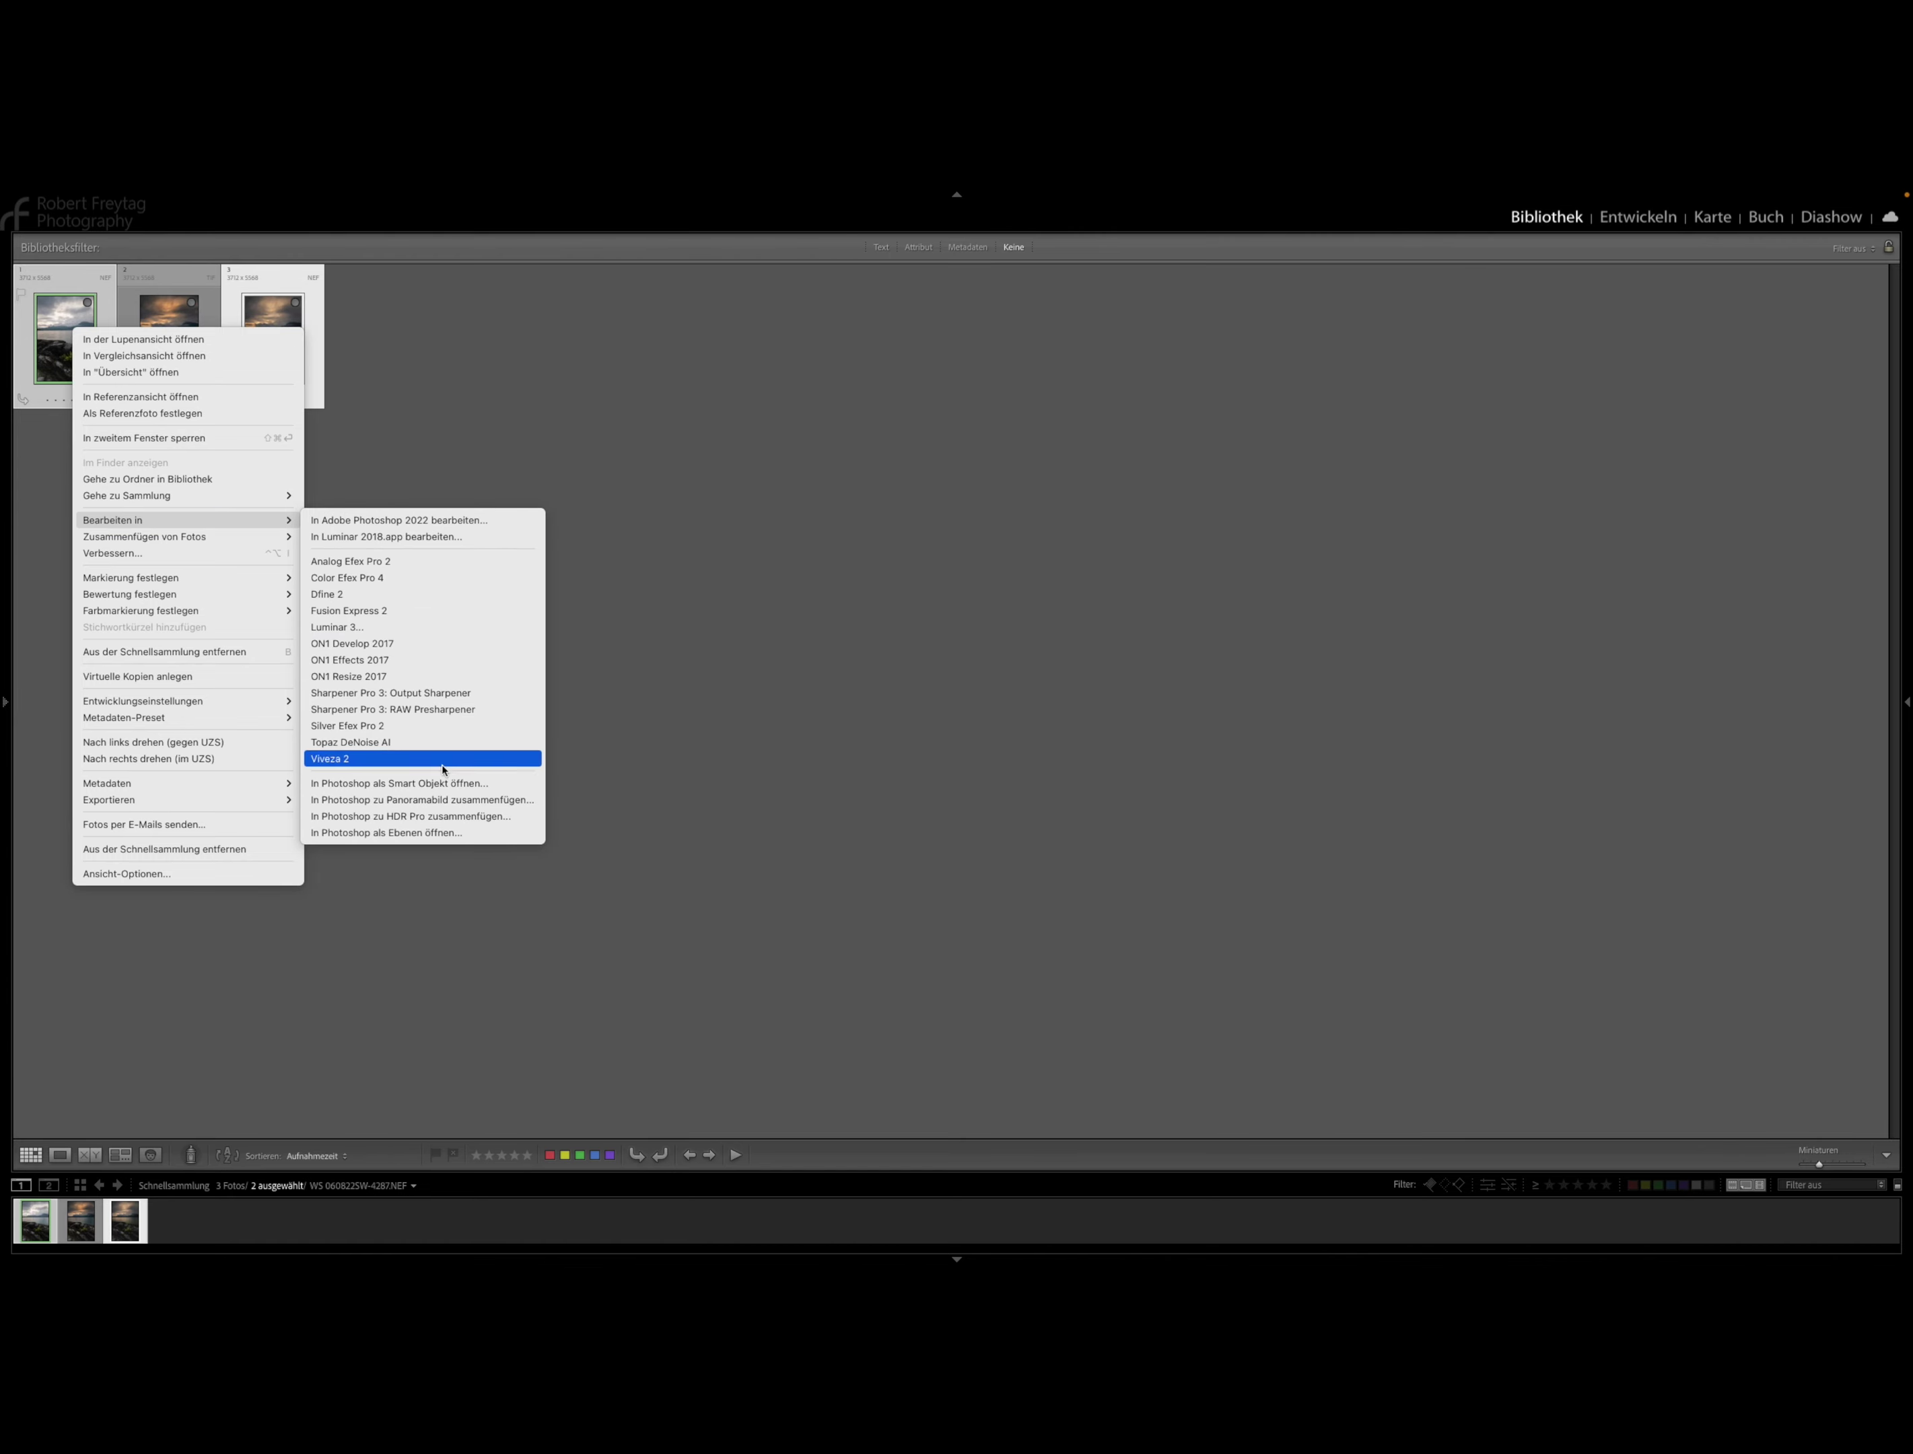
{"action": "left_click", "coordinate": [422, 835]}
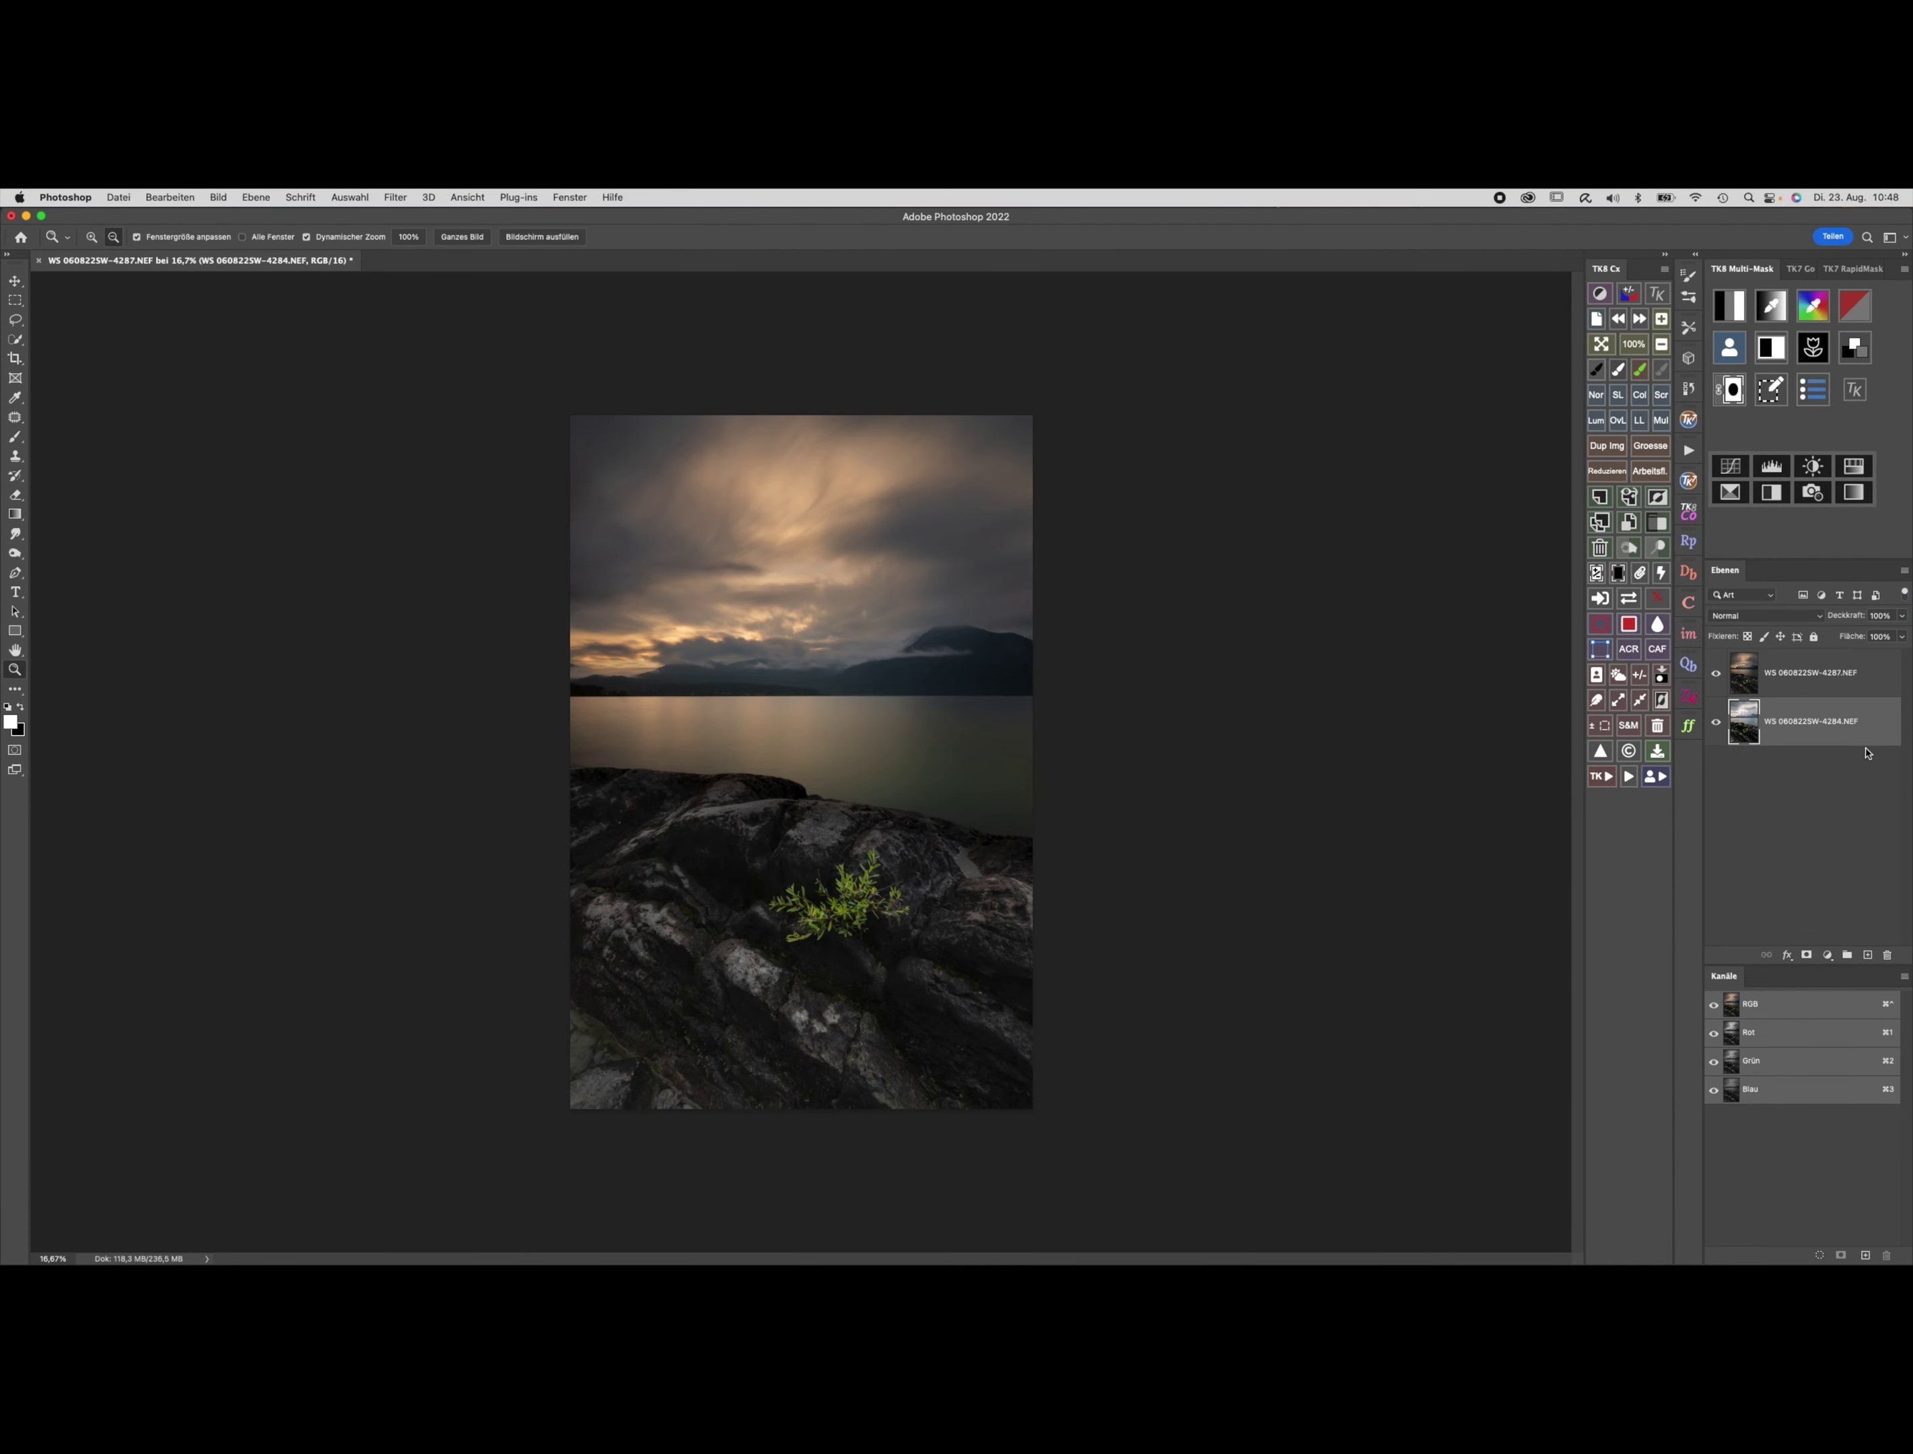
Toggle the 4287 layer's visibility to compare exposures, then select the 4287 layer.
{"action": "left_click", "coordinate": [1716, 672]}
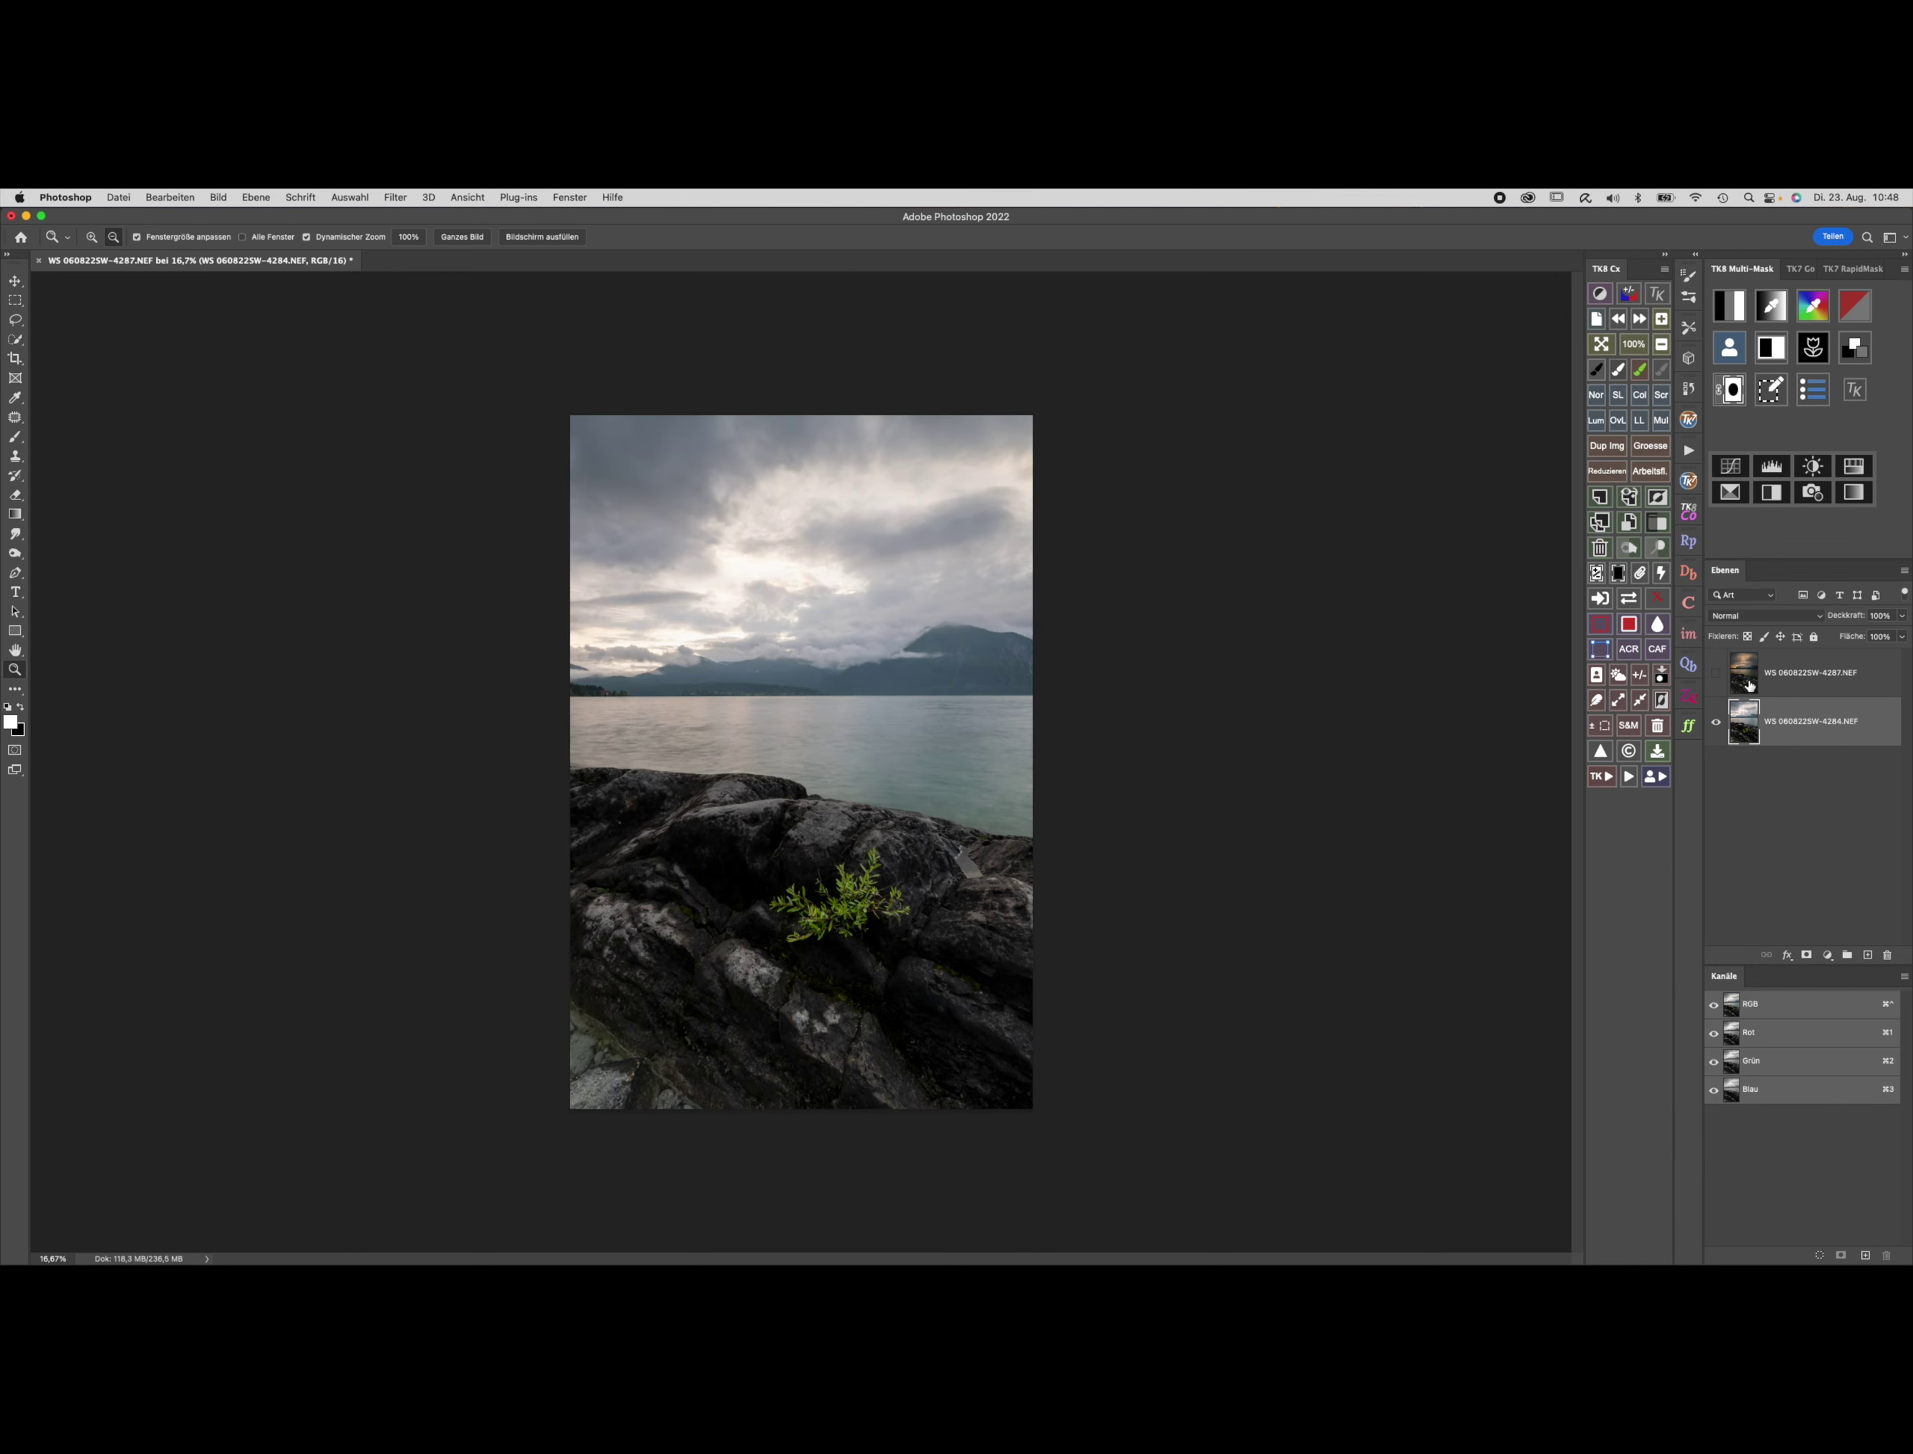
{"action": "left_click", "coordinate": [1716, 673]}
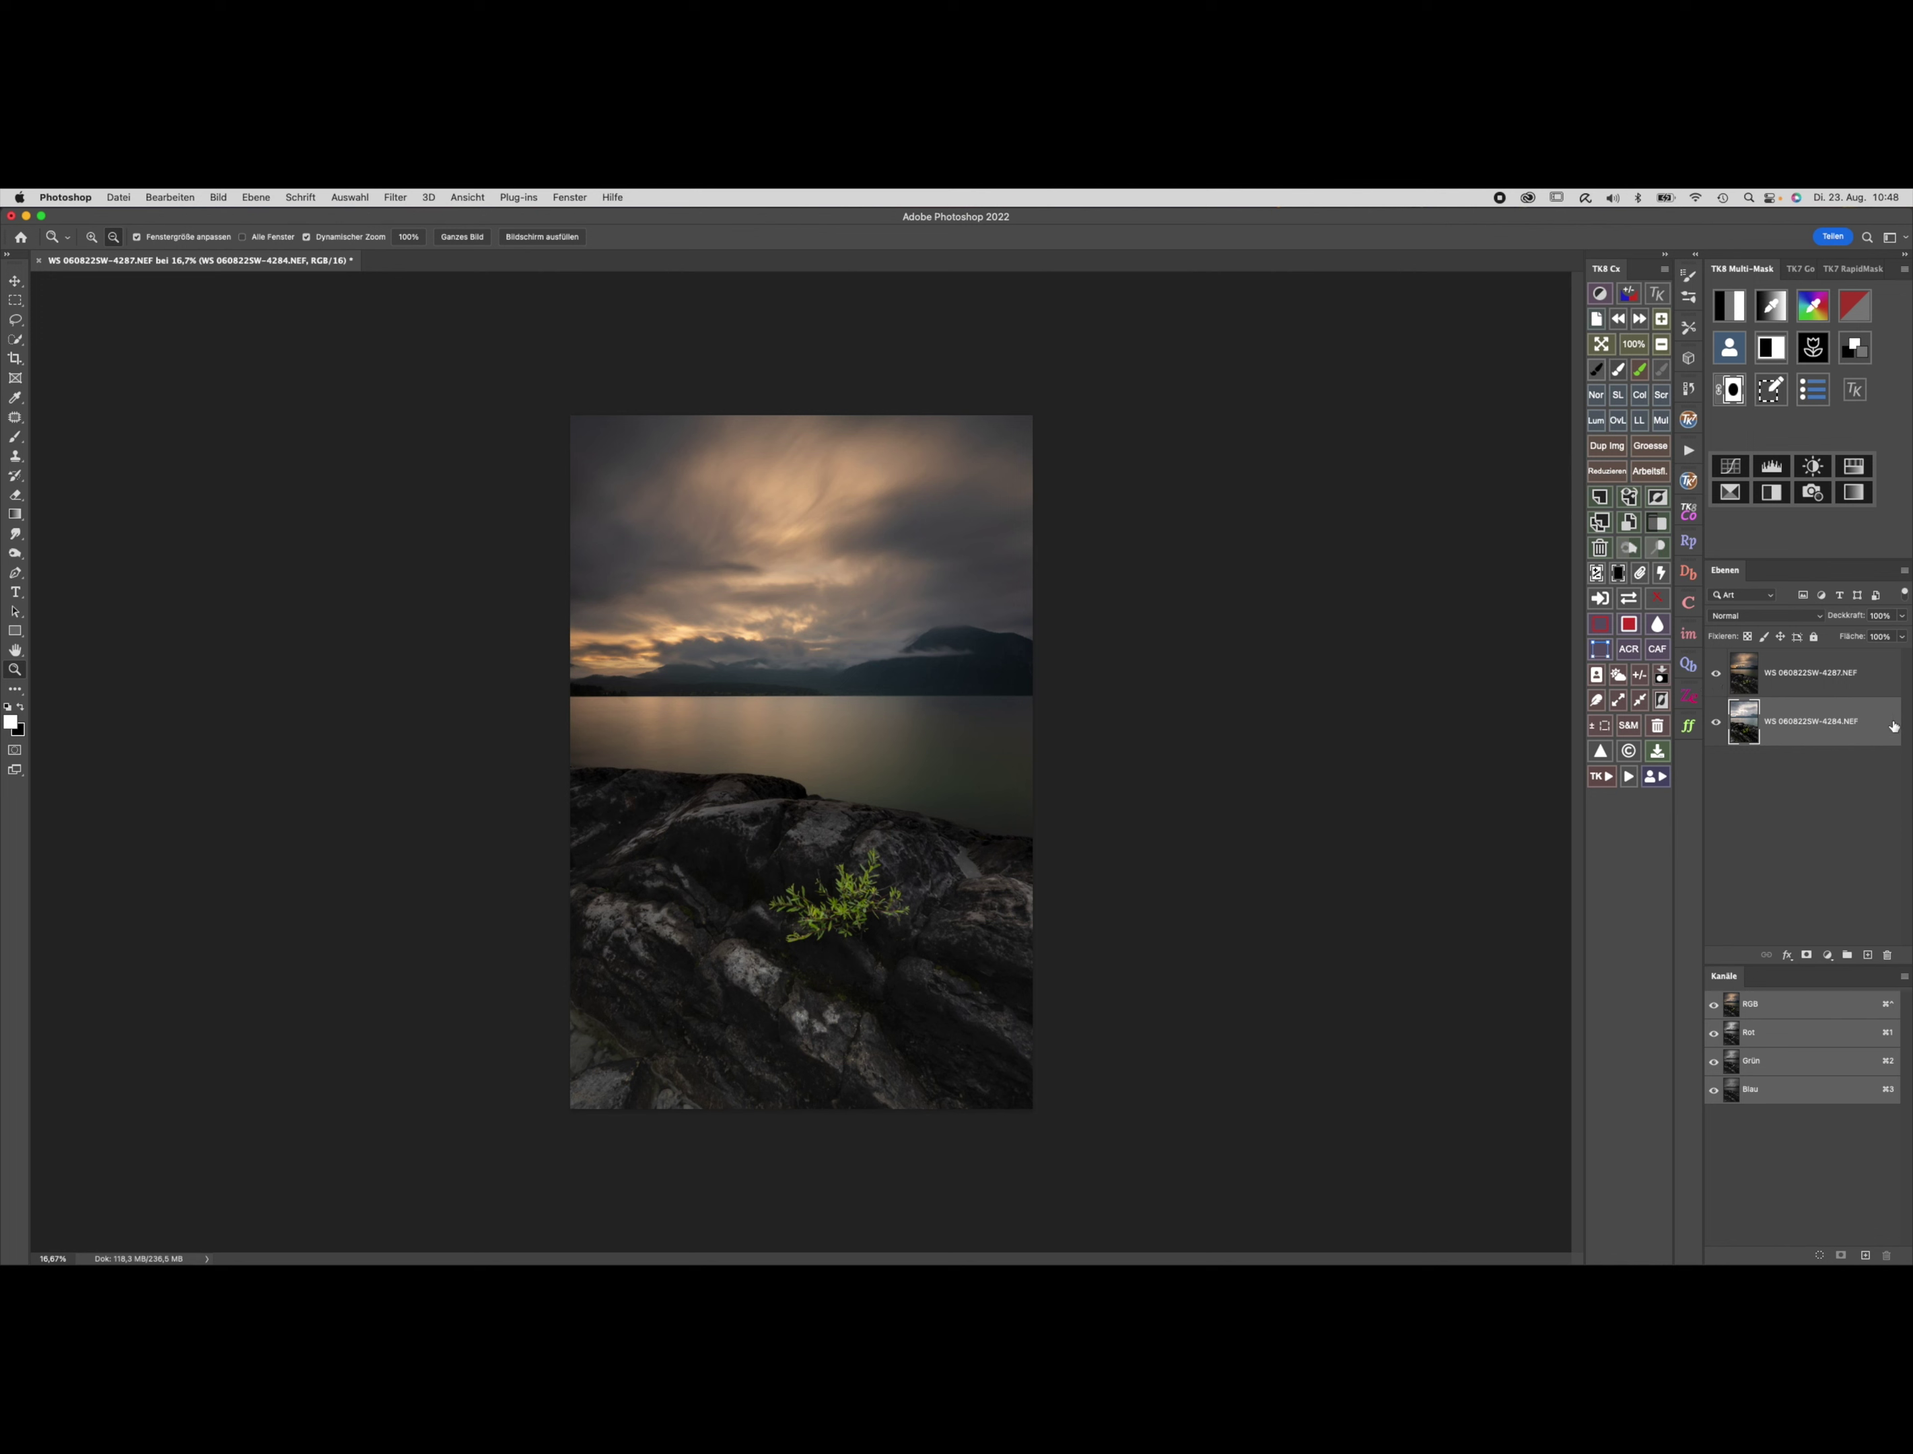
{"action": "left_click", "coordinate": [1844, 684]}
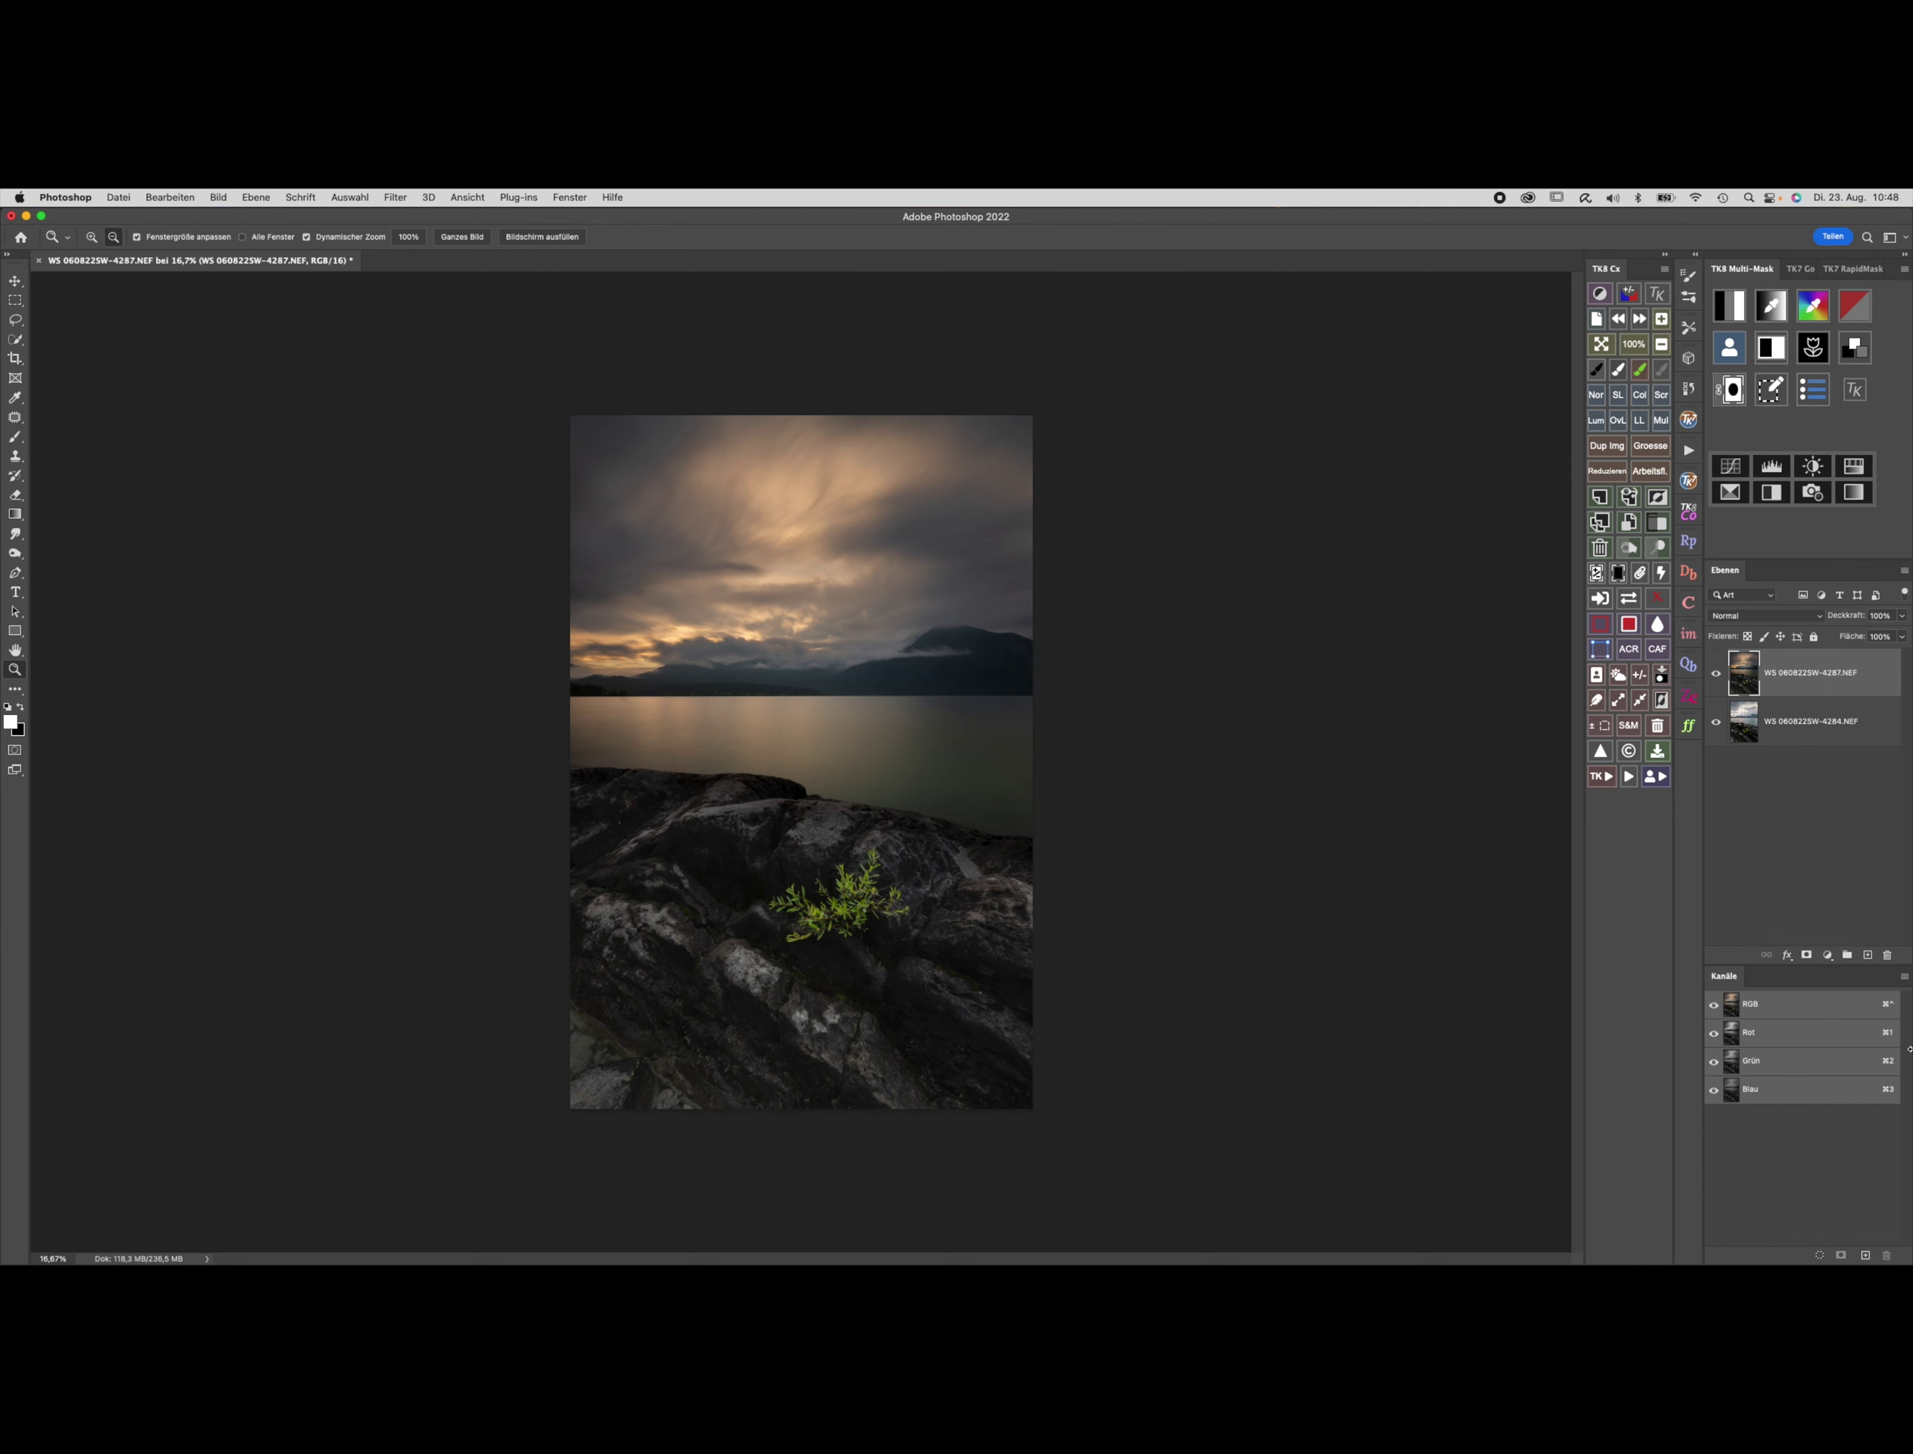
Add a white layer mask to the 4287 layer and set a 1846 brush at 100% opacity and flow.
{"action": "left_click", "coordinate": [1808, 956]}
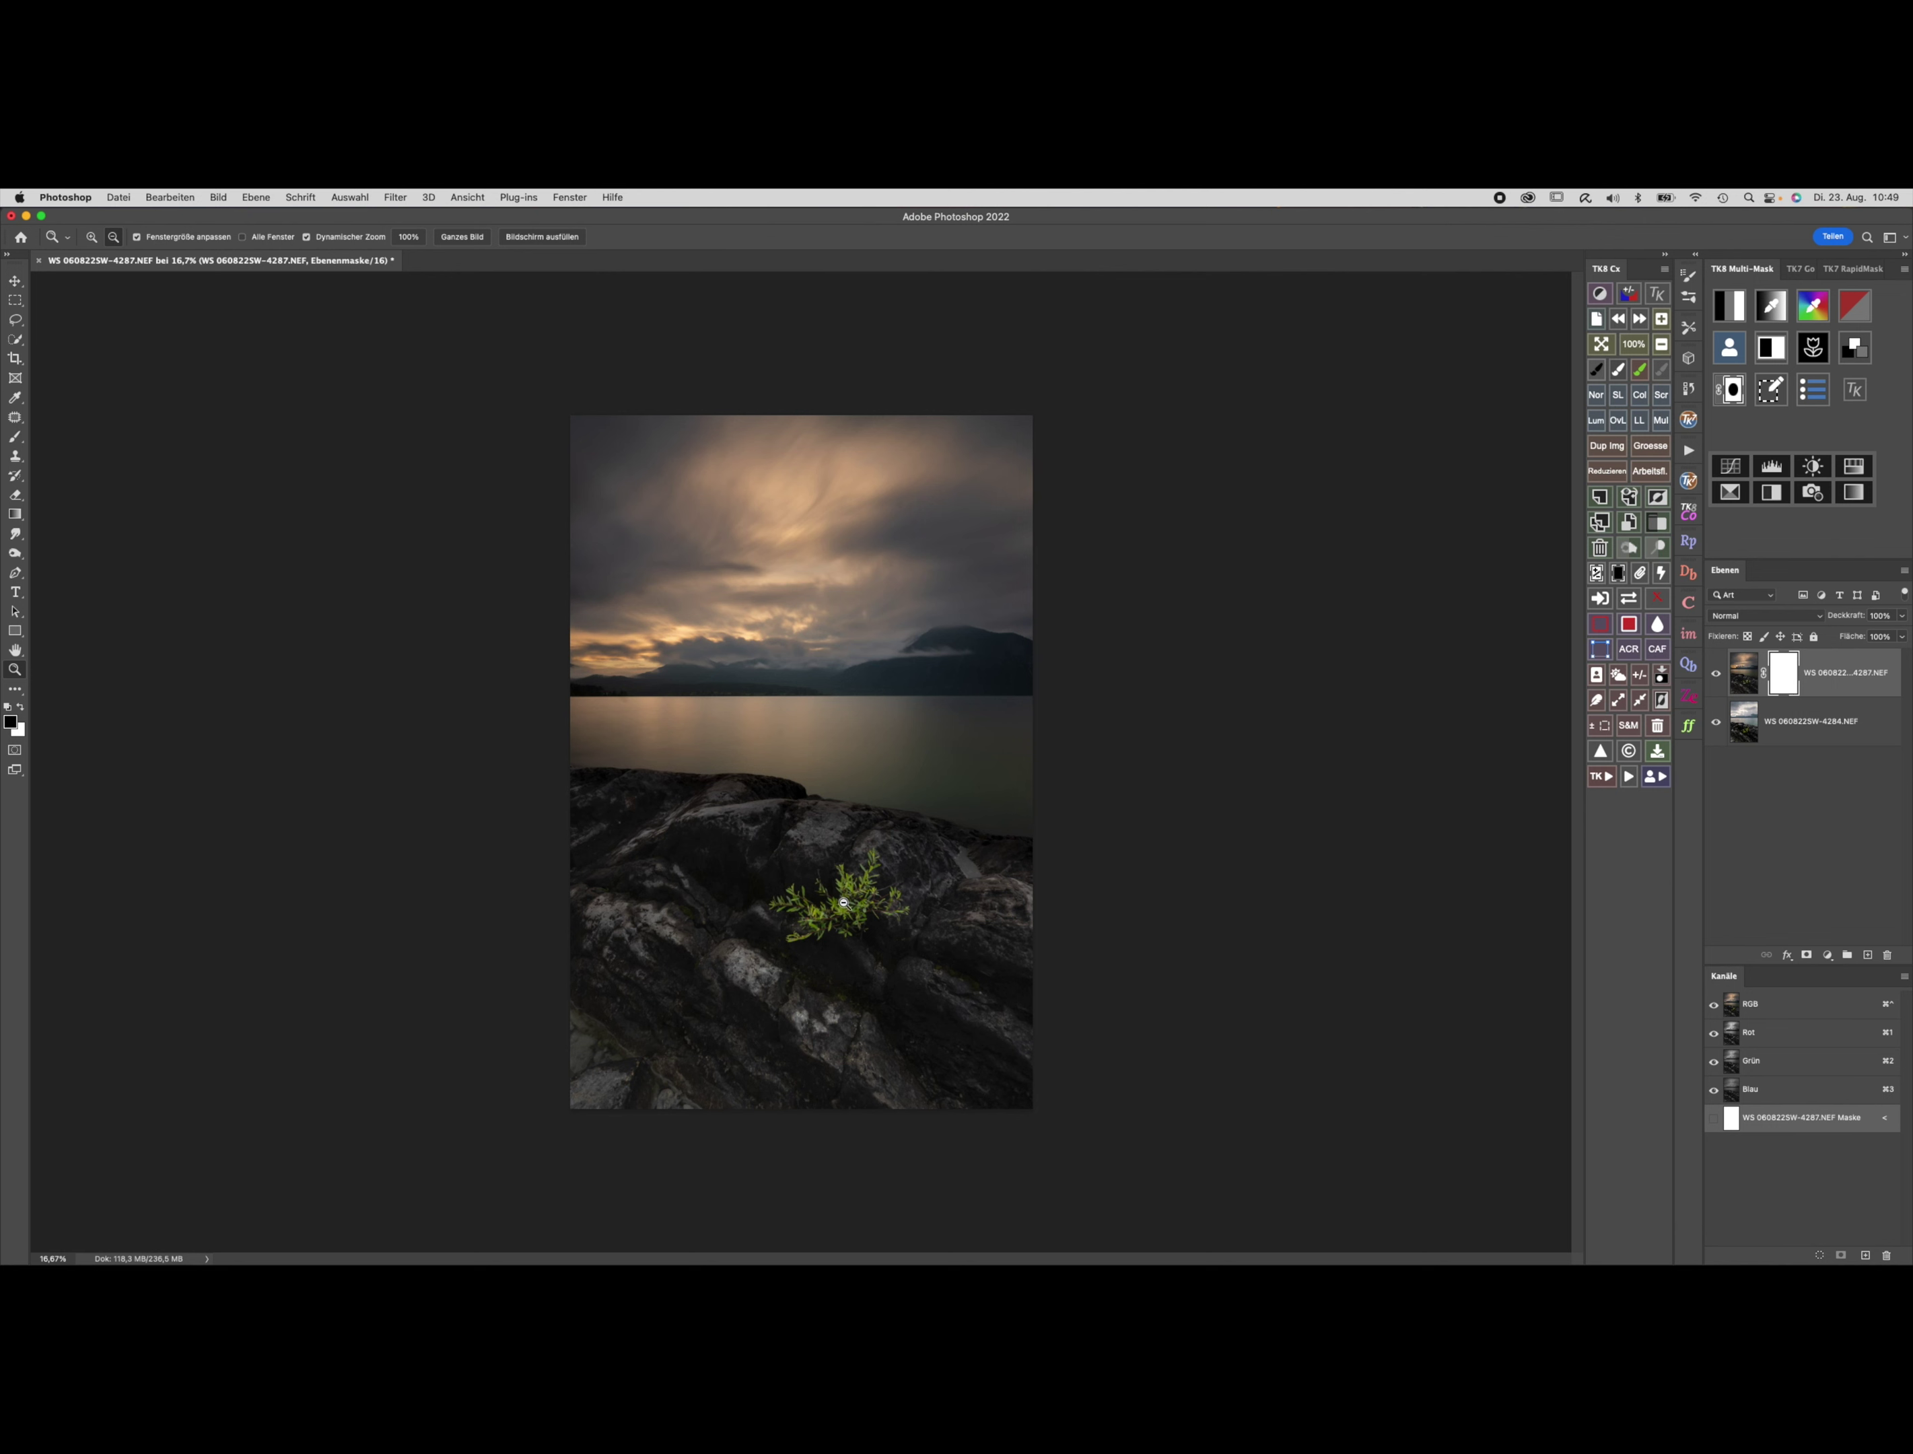
{"action": "key", "text": "b"}
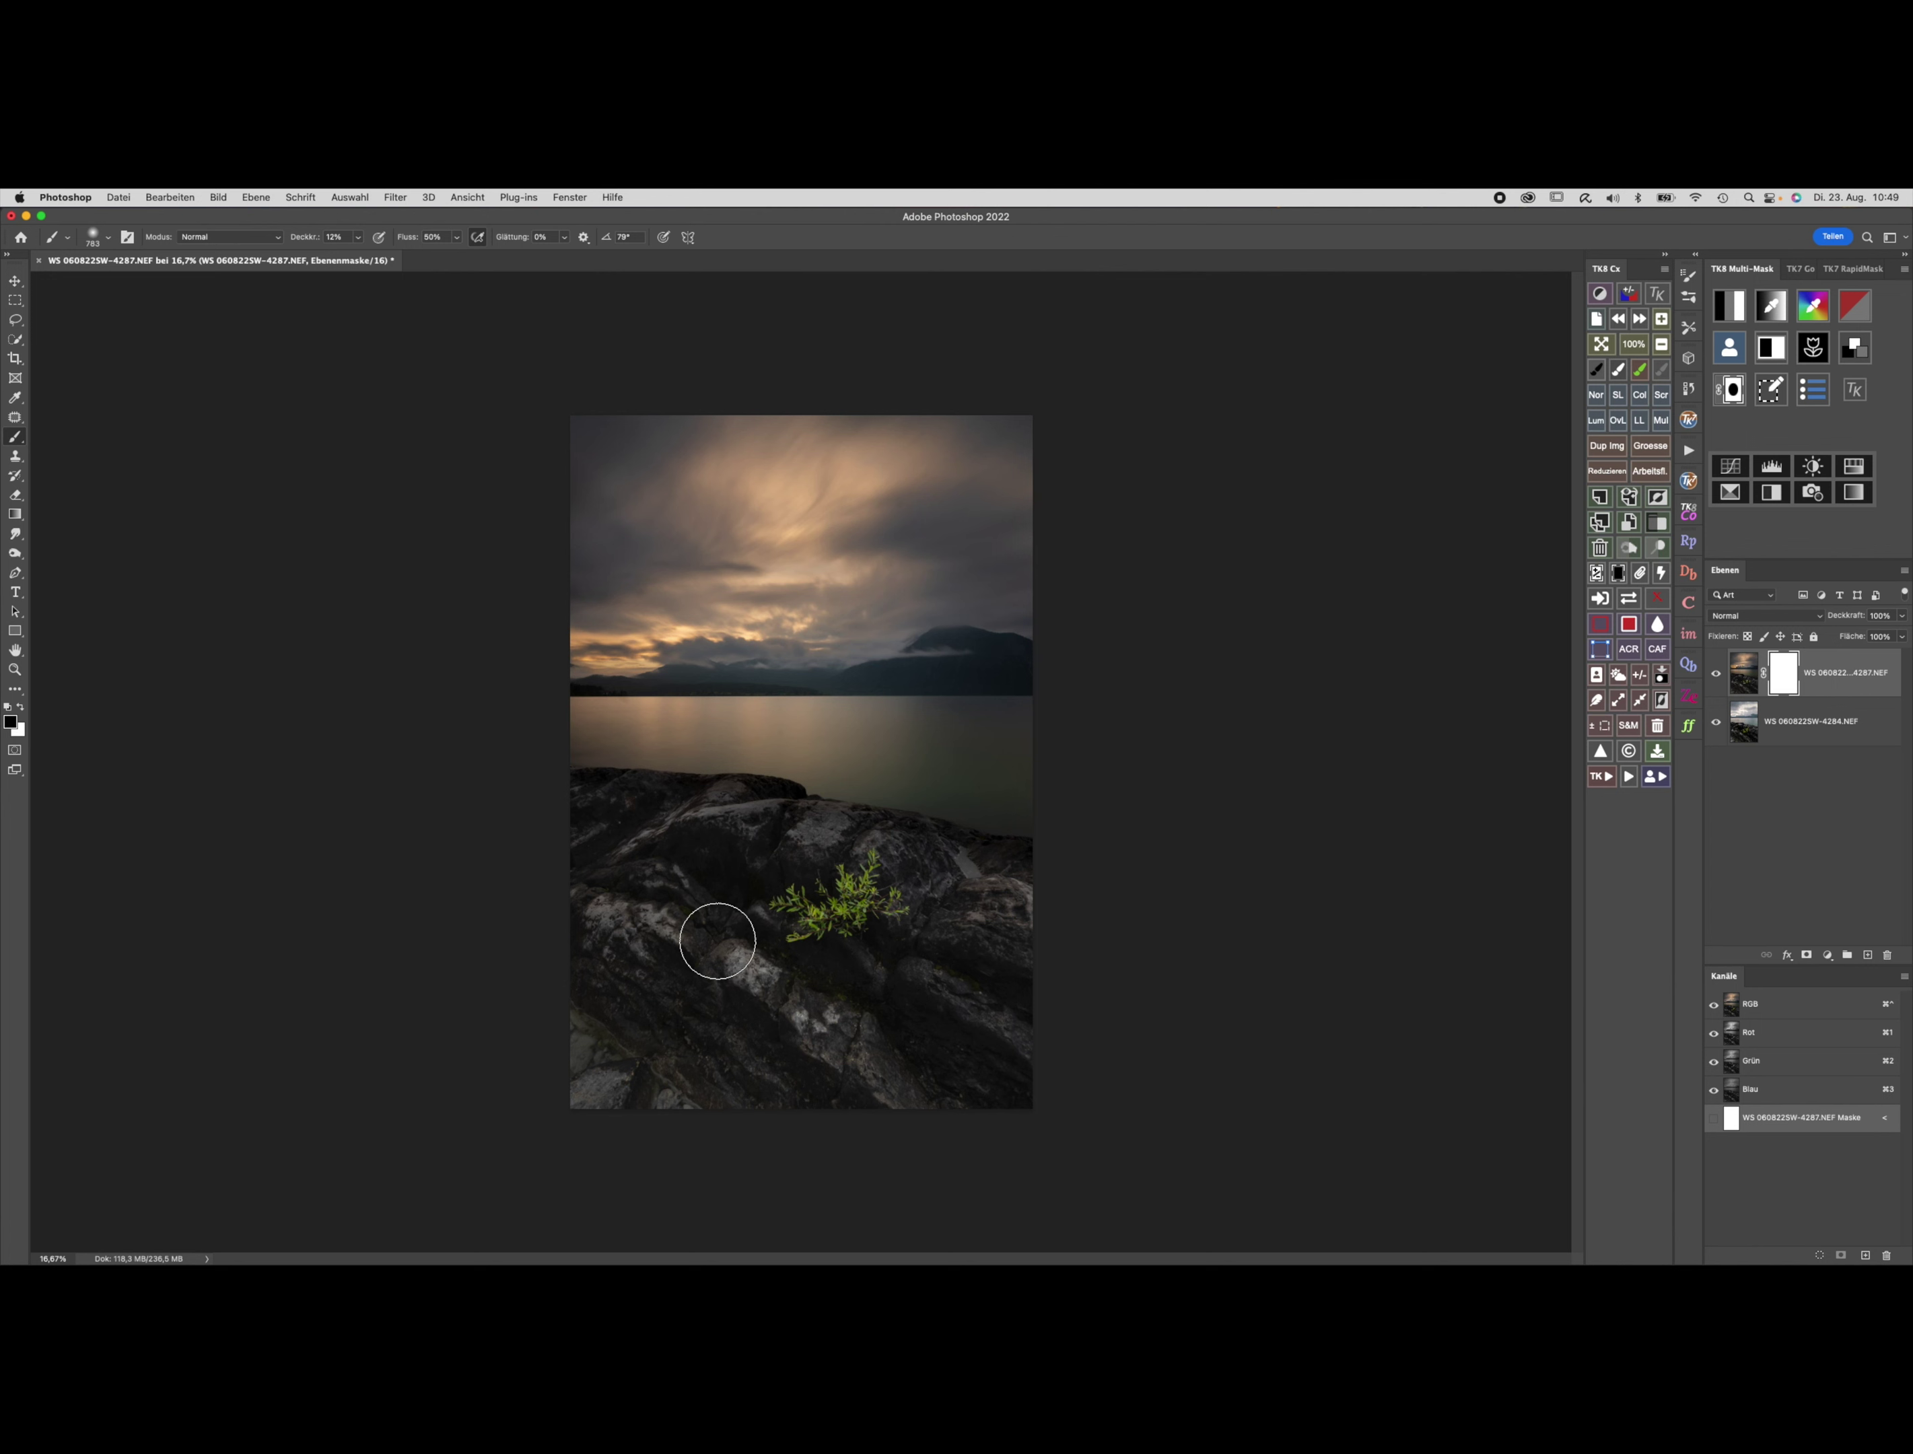
{"action": "left_click_drag", "start_coordinate": [680, 990], "coordinate": [736, 968]}
{"action": "left_click_drag", "start_coordinate": [366, 244], "coordinate": [492, 254]}
{"action": "left_click", "coordinate": [457, 237]}
Paint black on the mask over the lower and left rocks, then compare against the bottom exposure.
{"action": "left_click_drag", "start_coordinate": [838, 1164], "coordinate": [1110, 1068]}
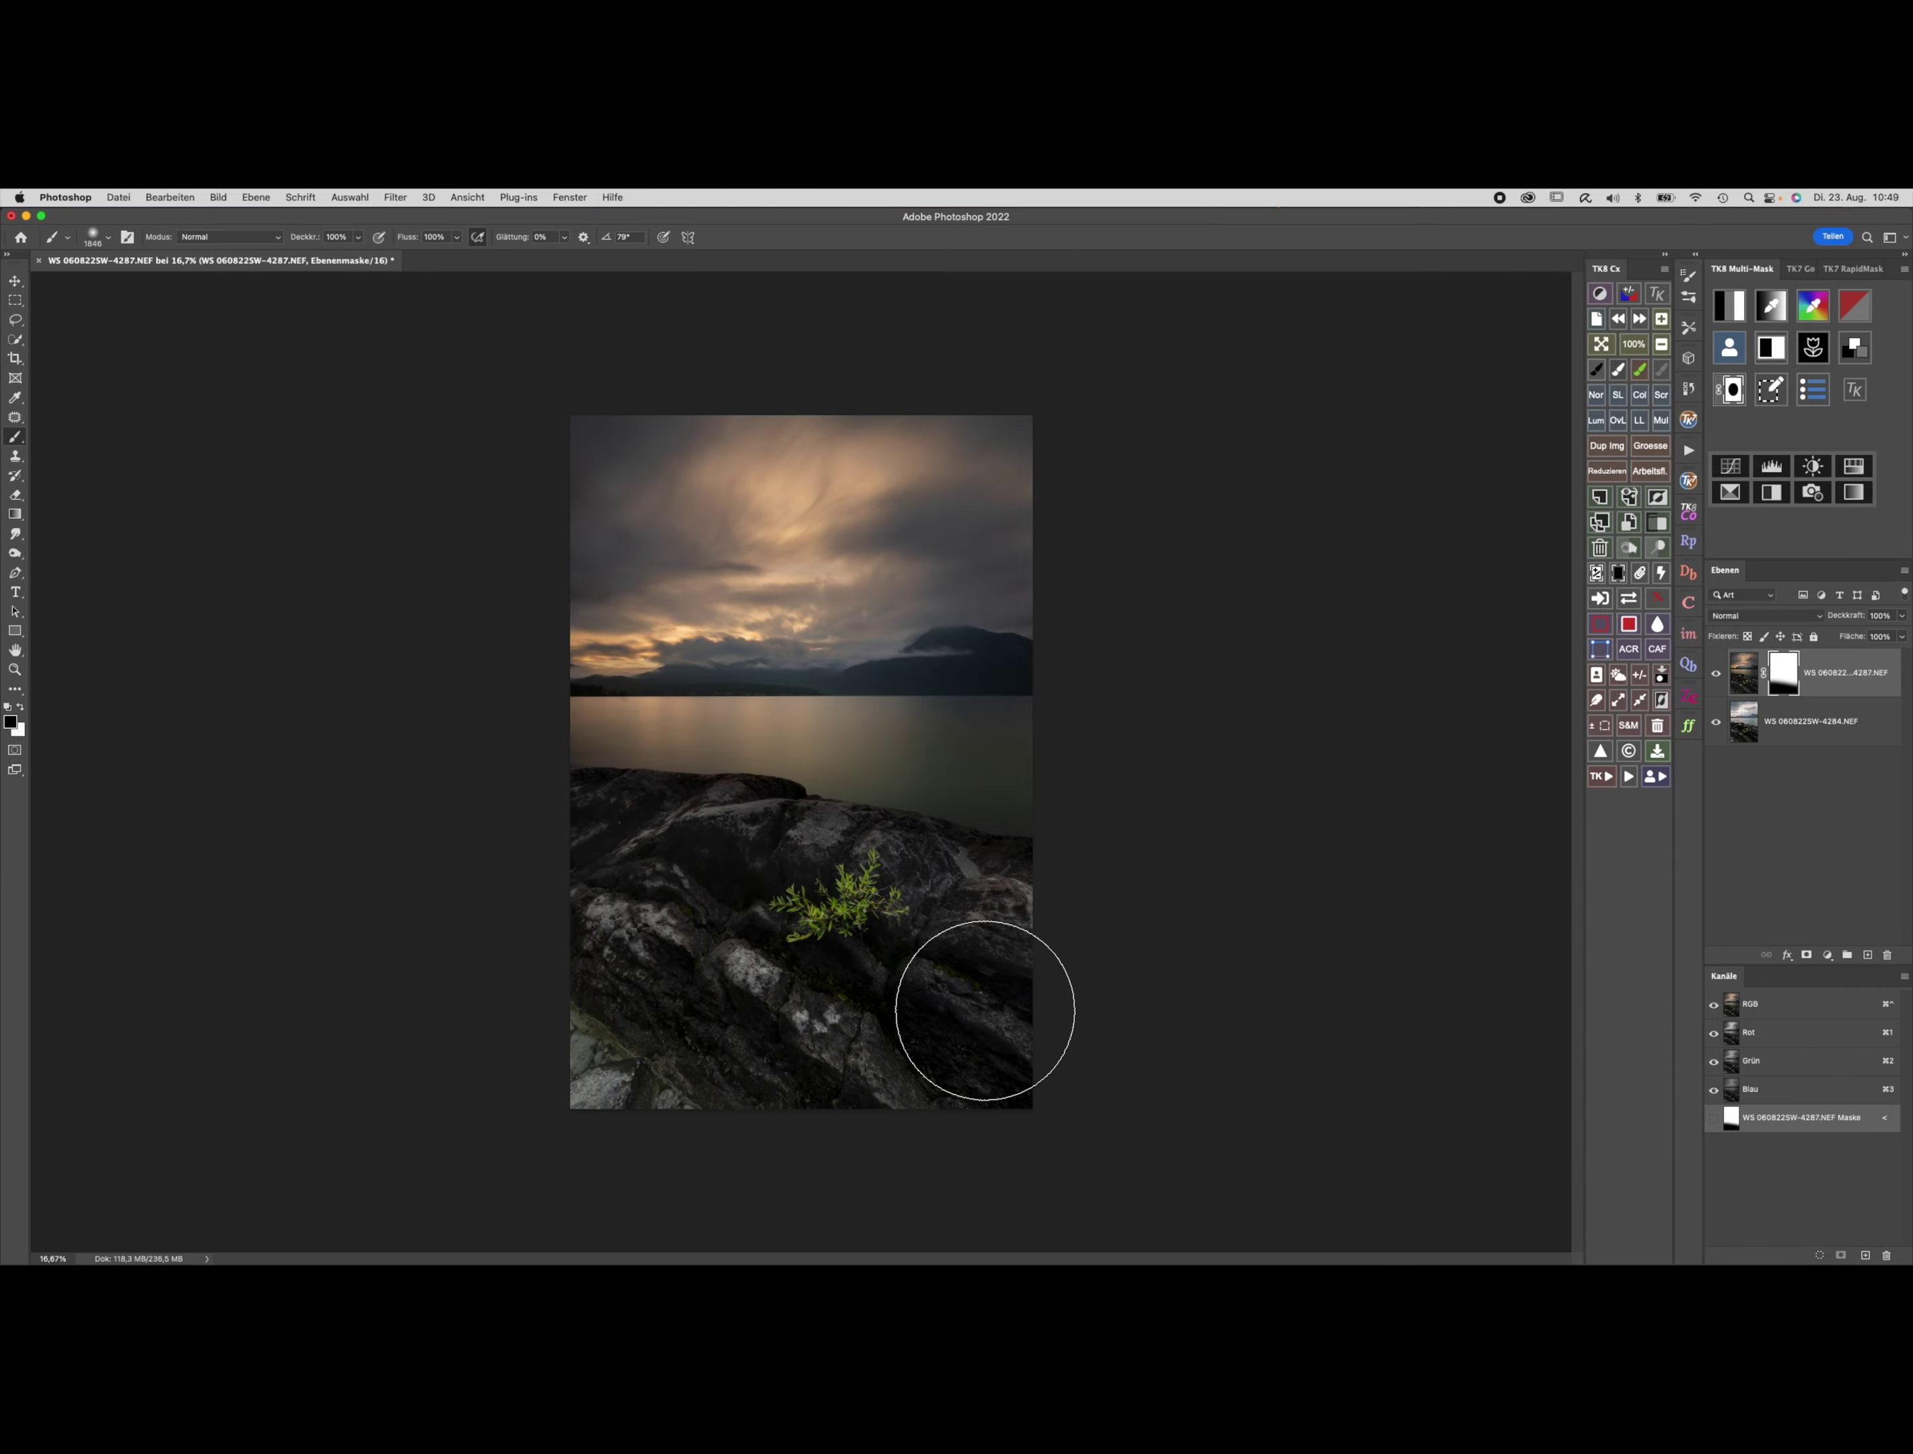
{"action": "mouse_move", "coordinate": [982, 1016]}
{"action": "left_mouse_down"}
{"action": "mouse_move", "coordinate": [1034, 960]}
{"action": "mouse_move", "coordinate": [908, 1062]}
{"action": "left_mouse_up"}
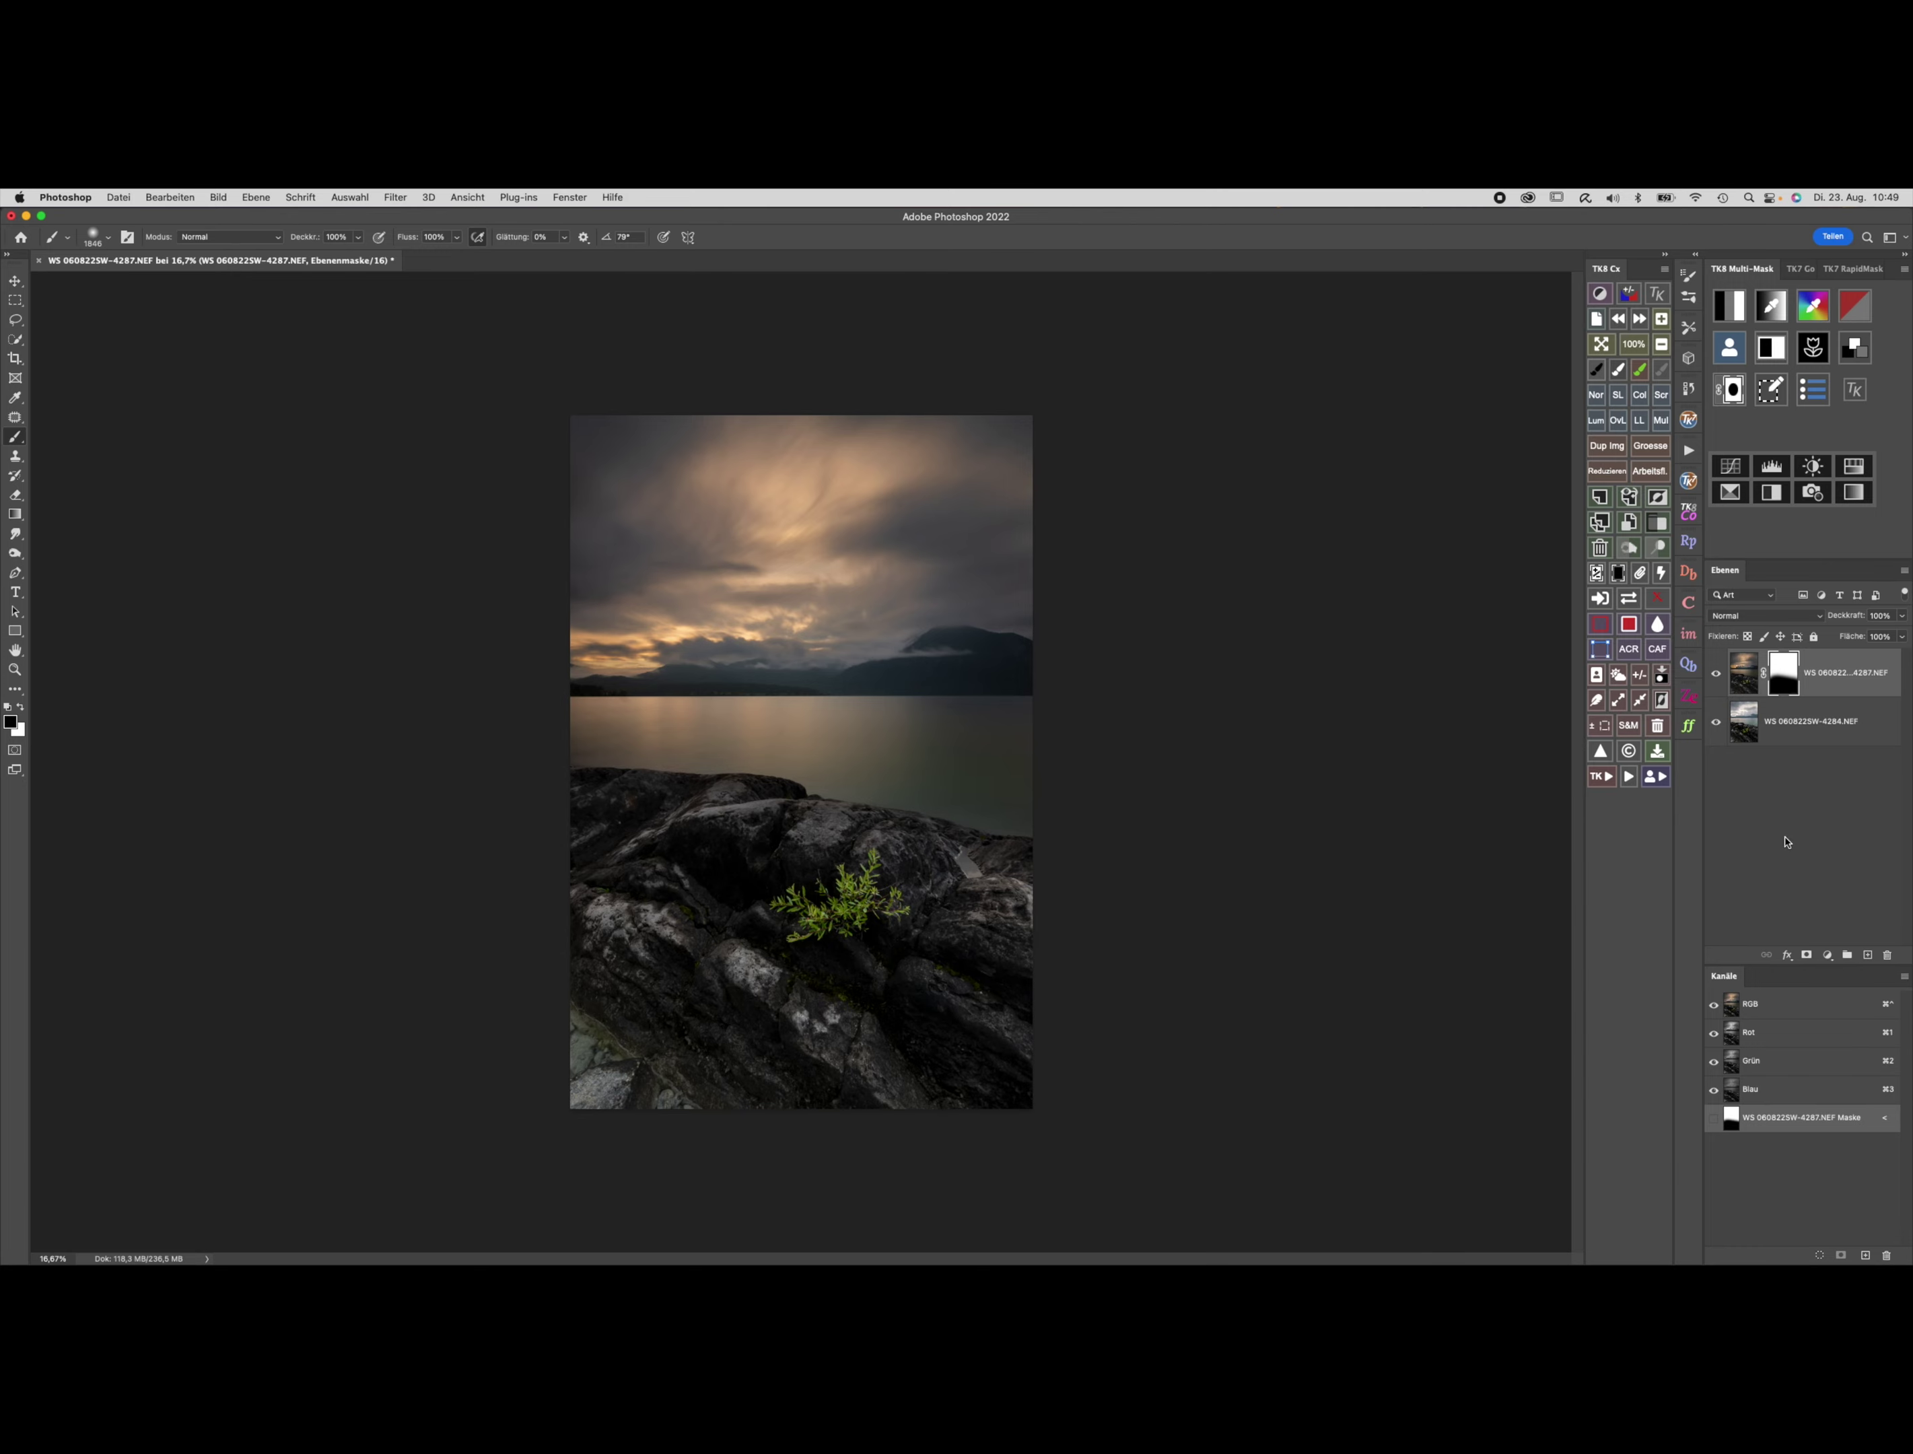
{"action": "mouse_move", "coordinate": [789, 1077]}
{"action": "left_mouse_down"}
{"action": "mouse_move", "coordinate": [643, 895]}
{"action": "mouse_move", "coordinate": [698, 1053]}
{"action": "left_mouse_up"}
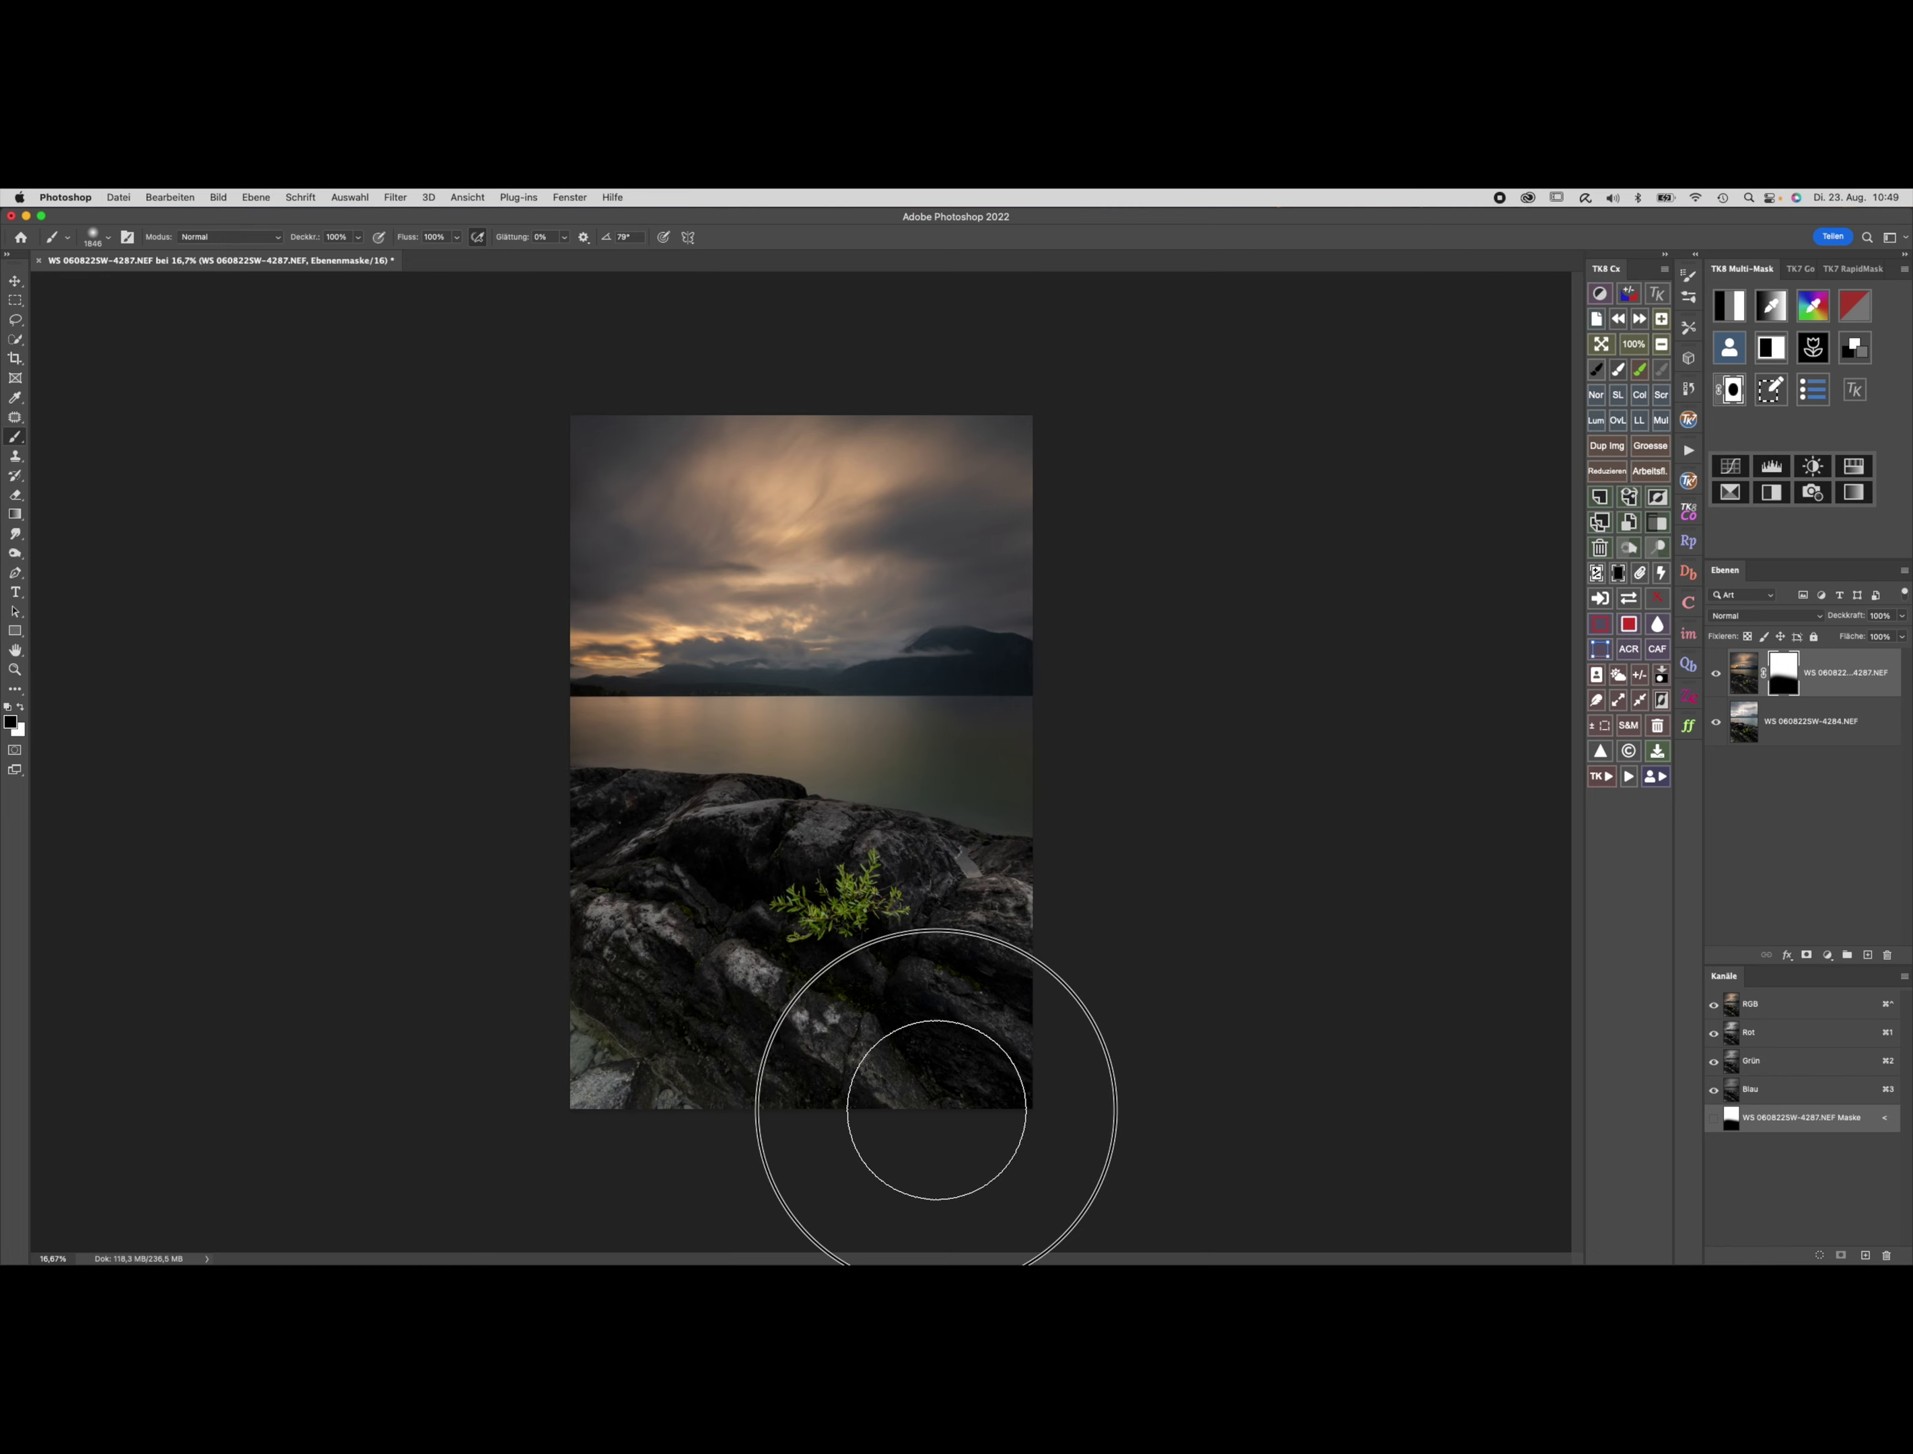
{"action": "left_click_drag", "start_coordinate": [698, 1053], "coordinate": [663, 867]}
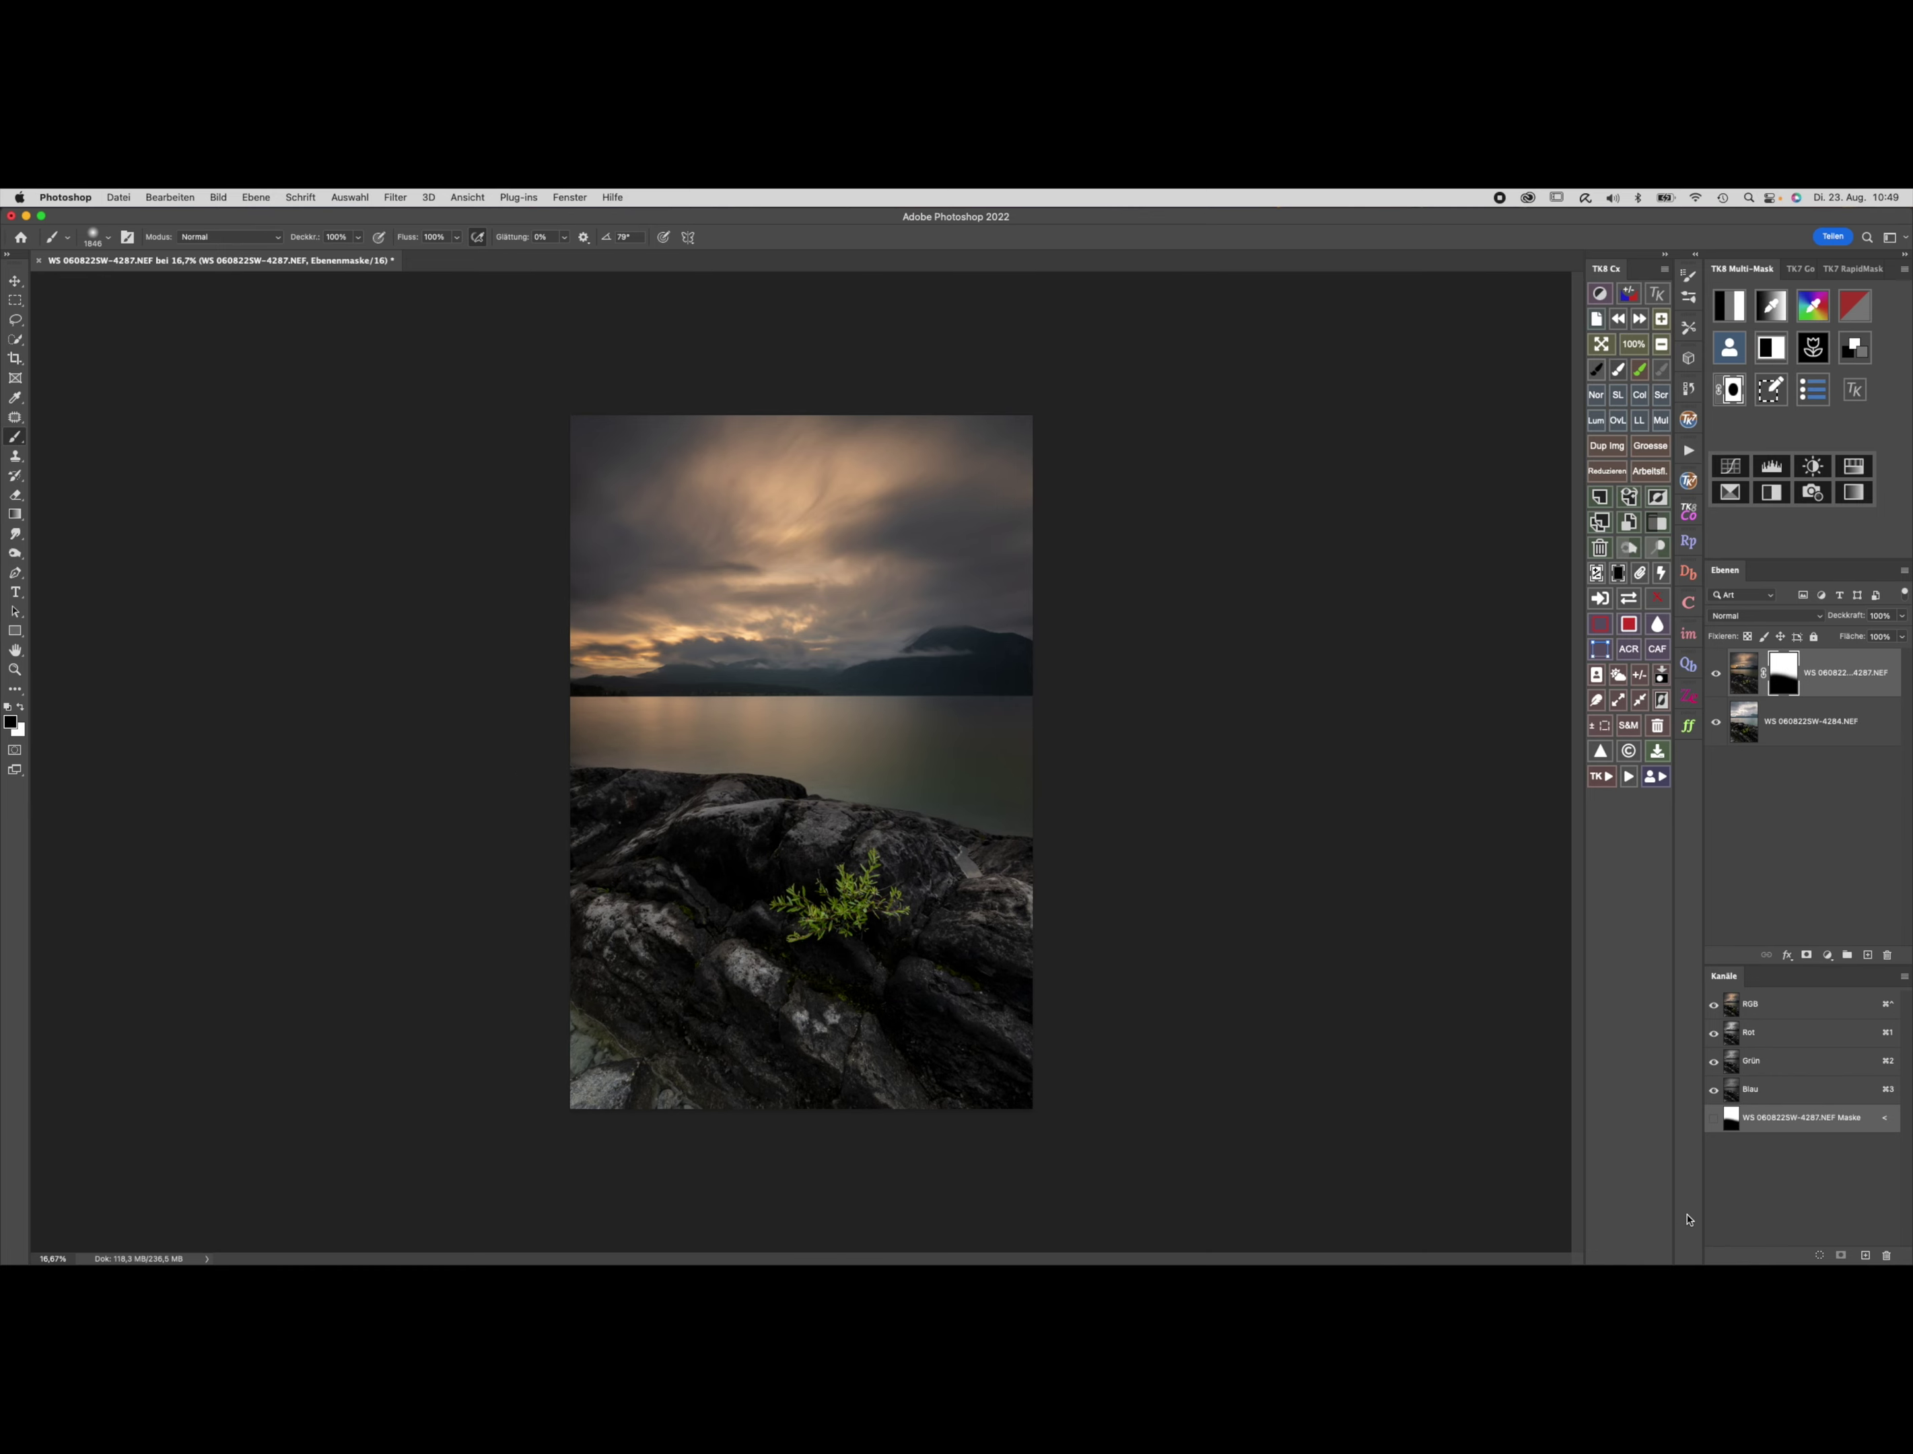
{"action": "left_click", "coordinate": [1718, 675]}
{"action": "key", "text": "z"}
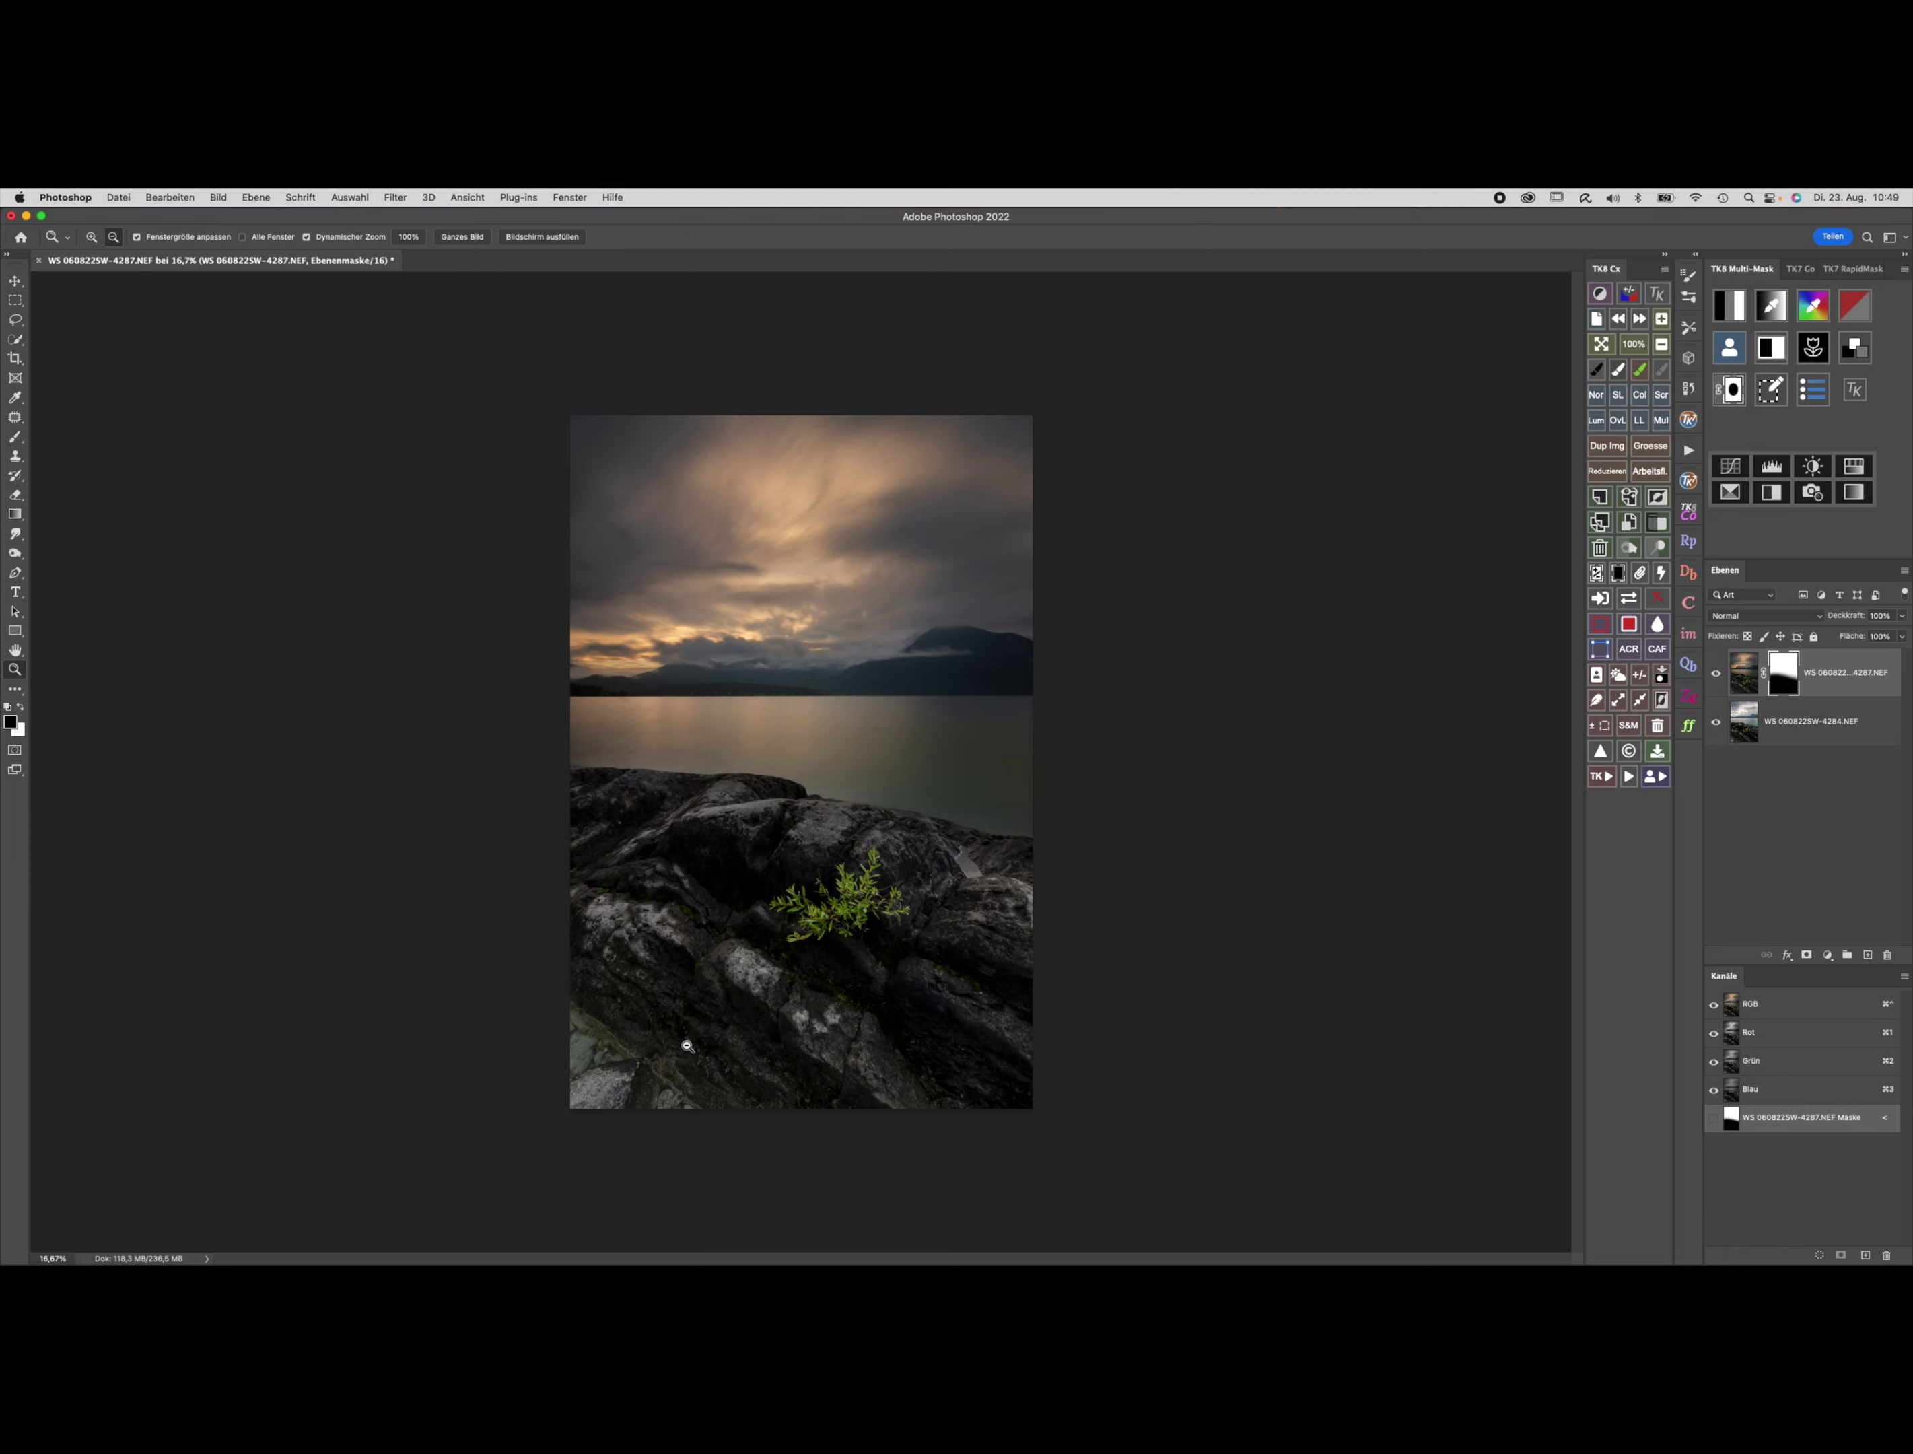
{"action": "left_click_drag", "start_coordinate": [624, 1080], "coordinate": [713, 1067]}
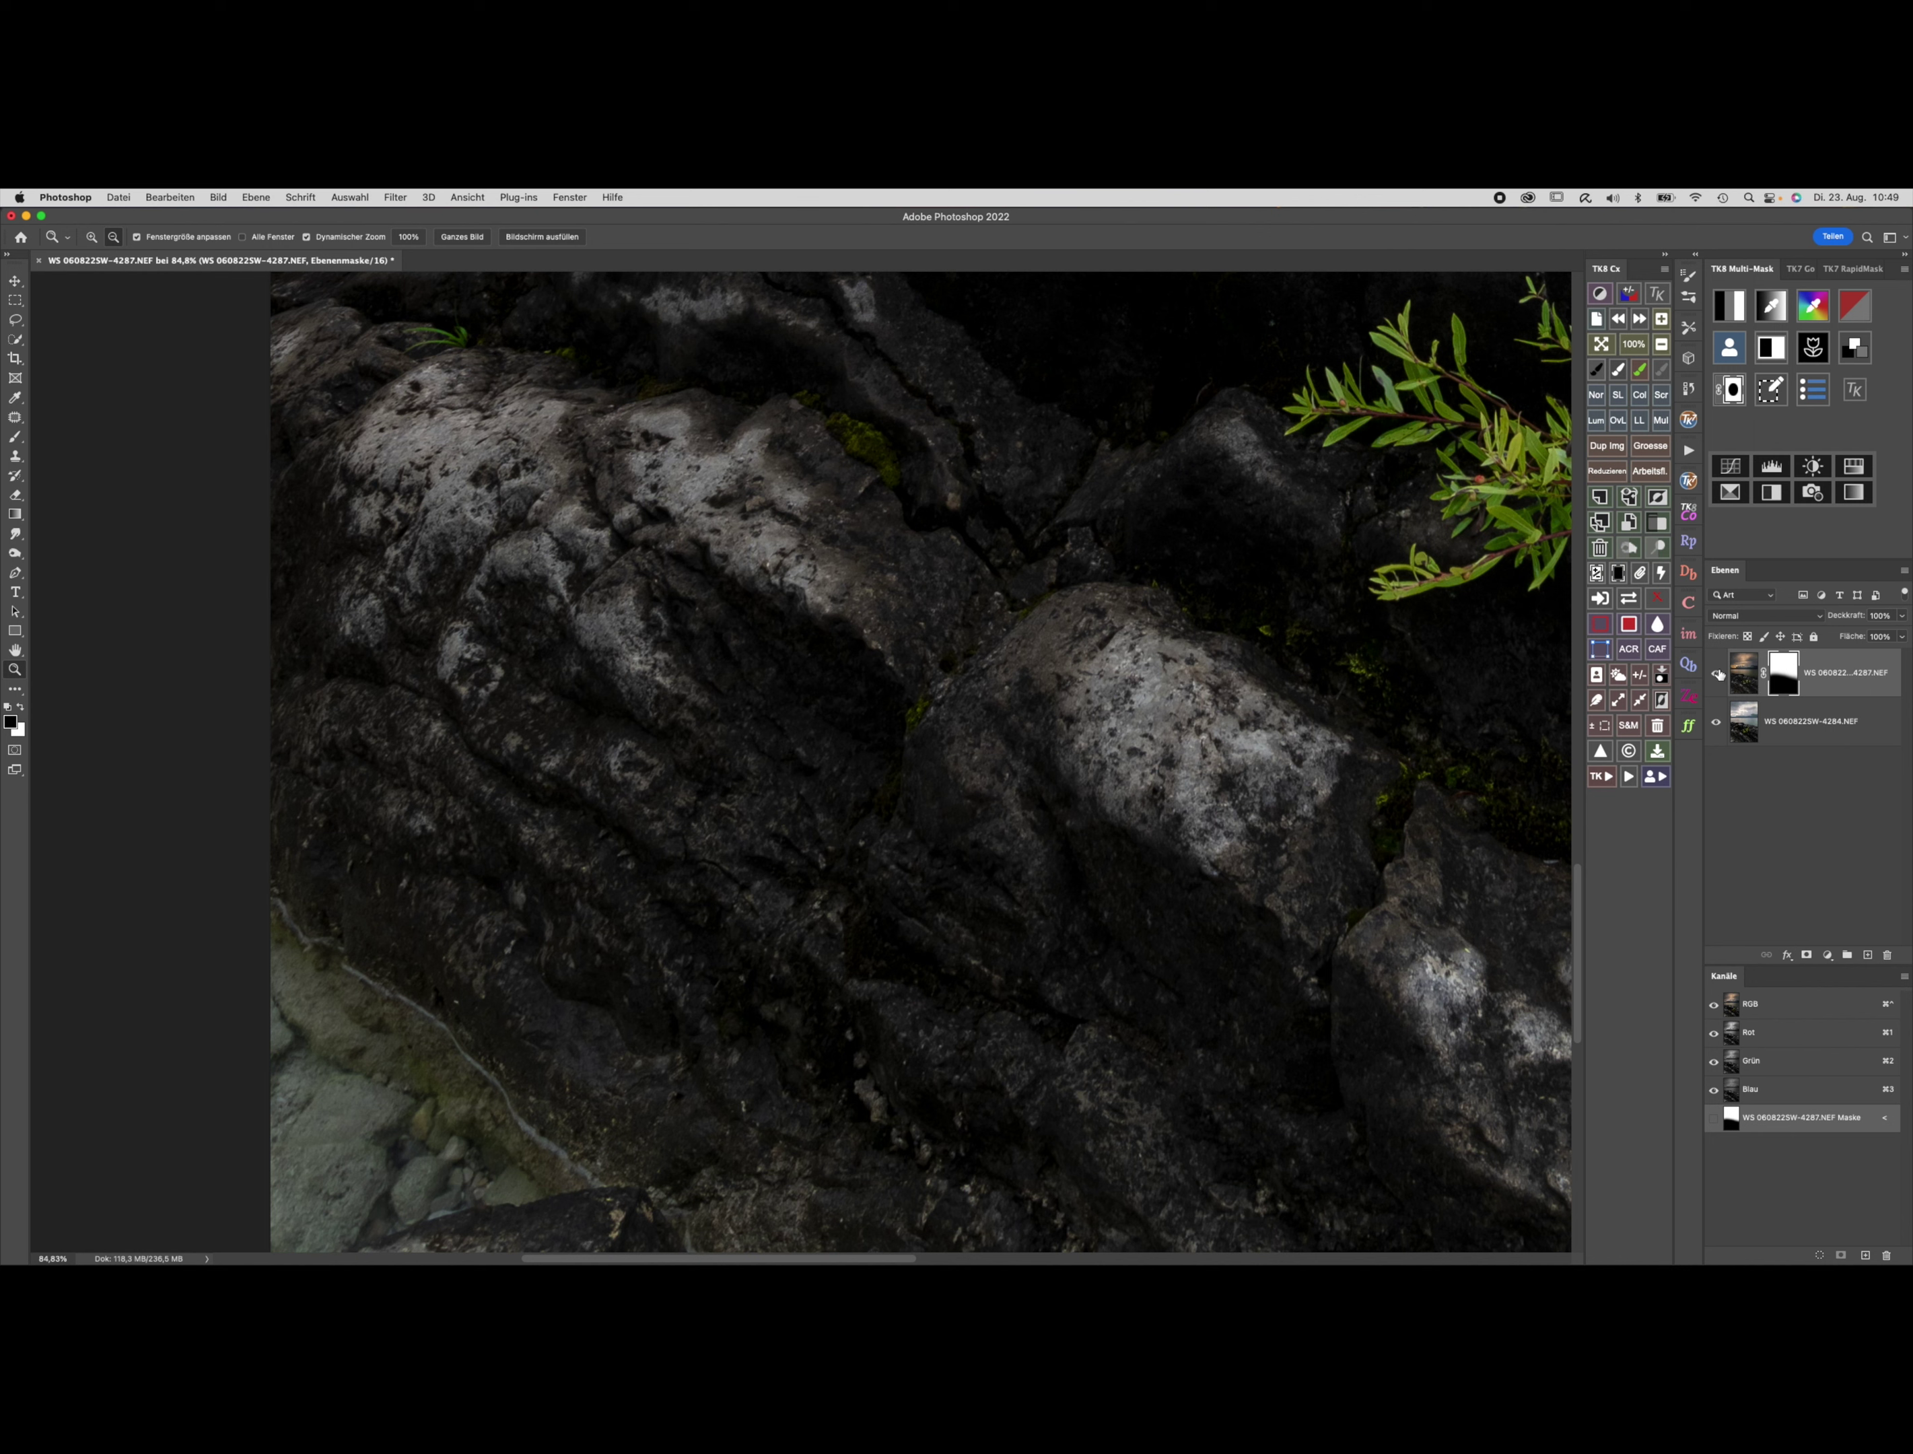
{"action": "left_click", "coordinate": [1716, 672]}
{"action": "mouse_move", "coordinate": [1393, 617]}
{"action": "left_mouse_down"}
{"action": "mouse_move", "coordinate": [1183, 752]}
{"action": "mouse_move", "coordinate": [754, 897]}
{"action": "left_mouse_up"}
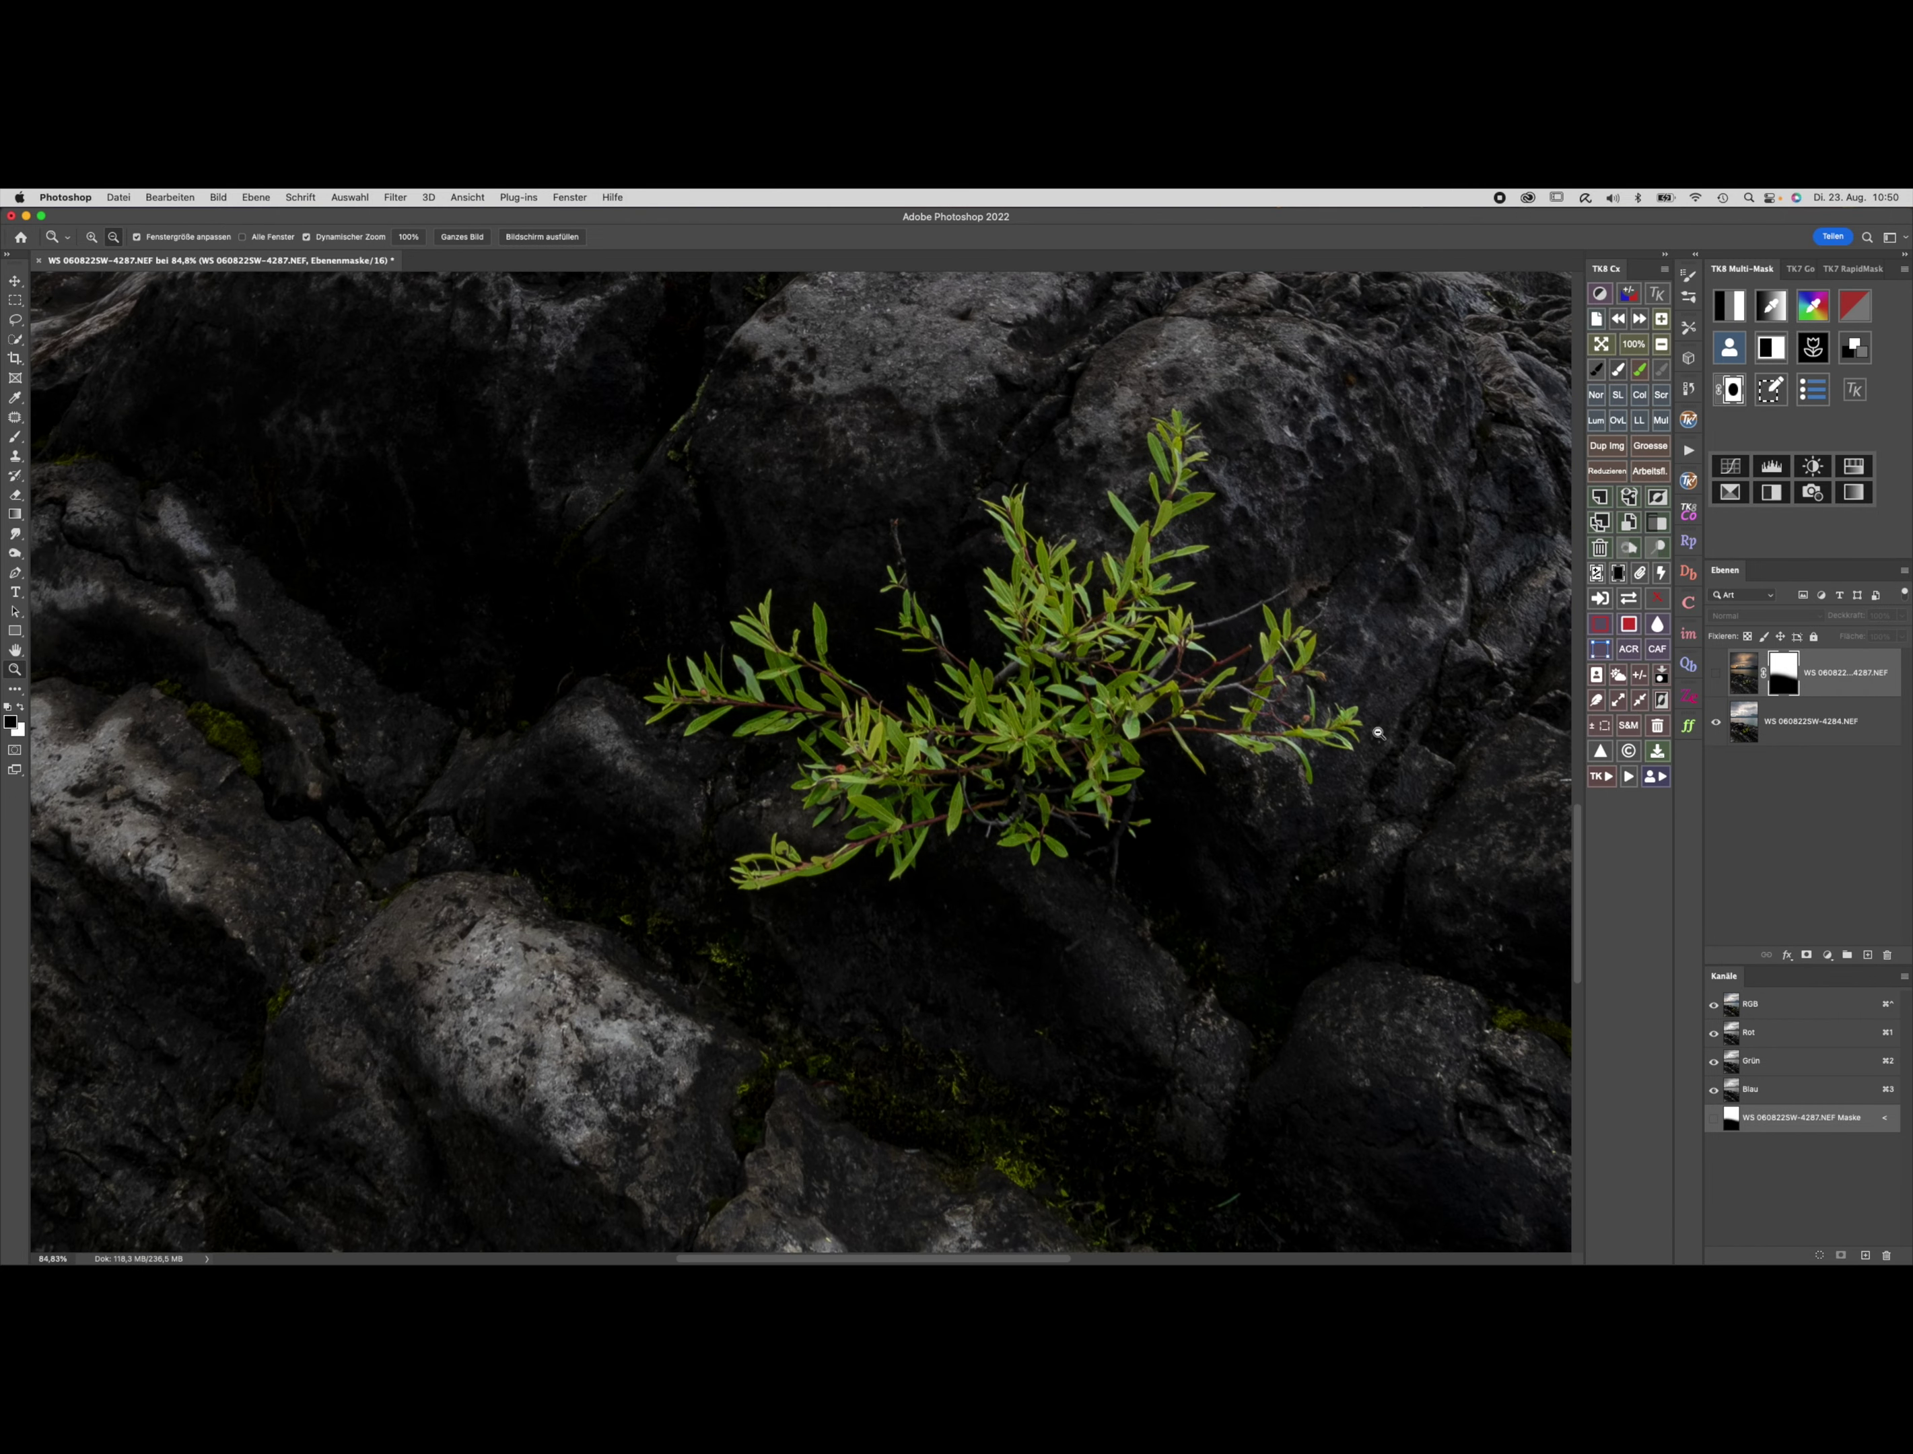
{"action": "left_click", "coordinate": [1717, 674]}
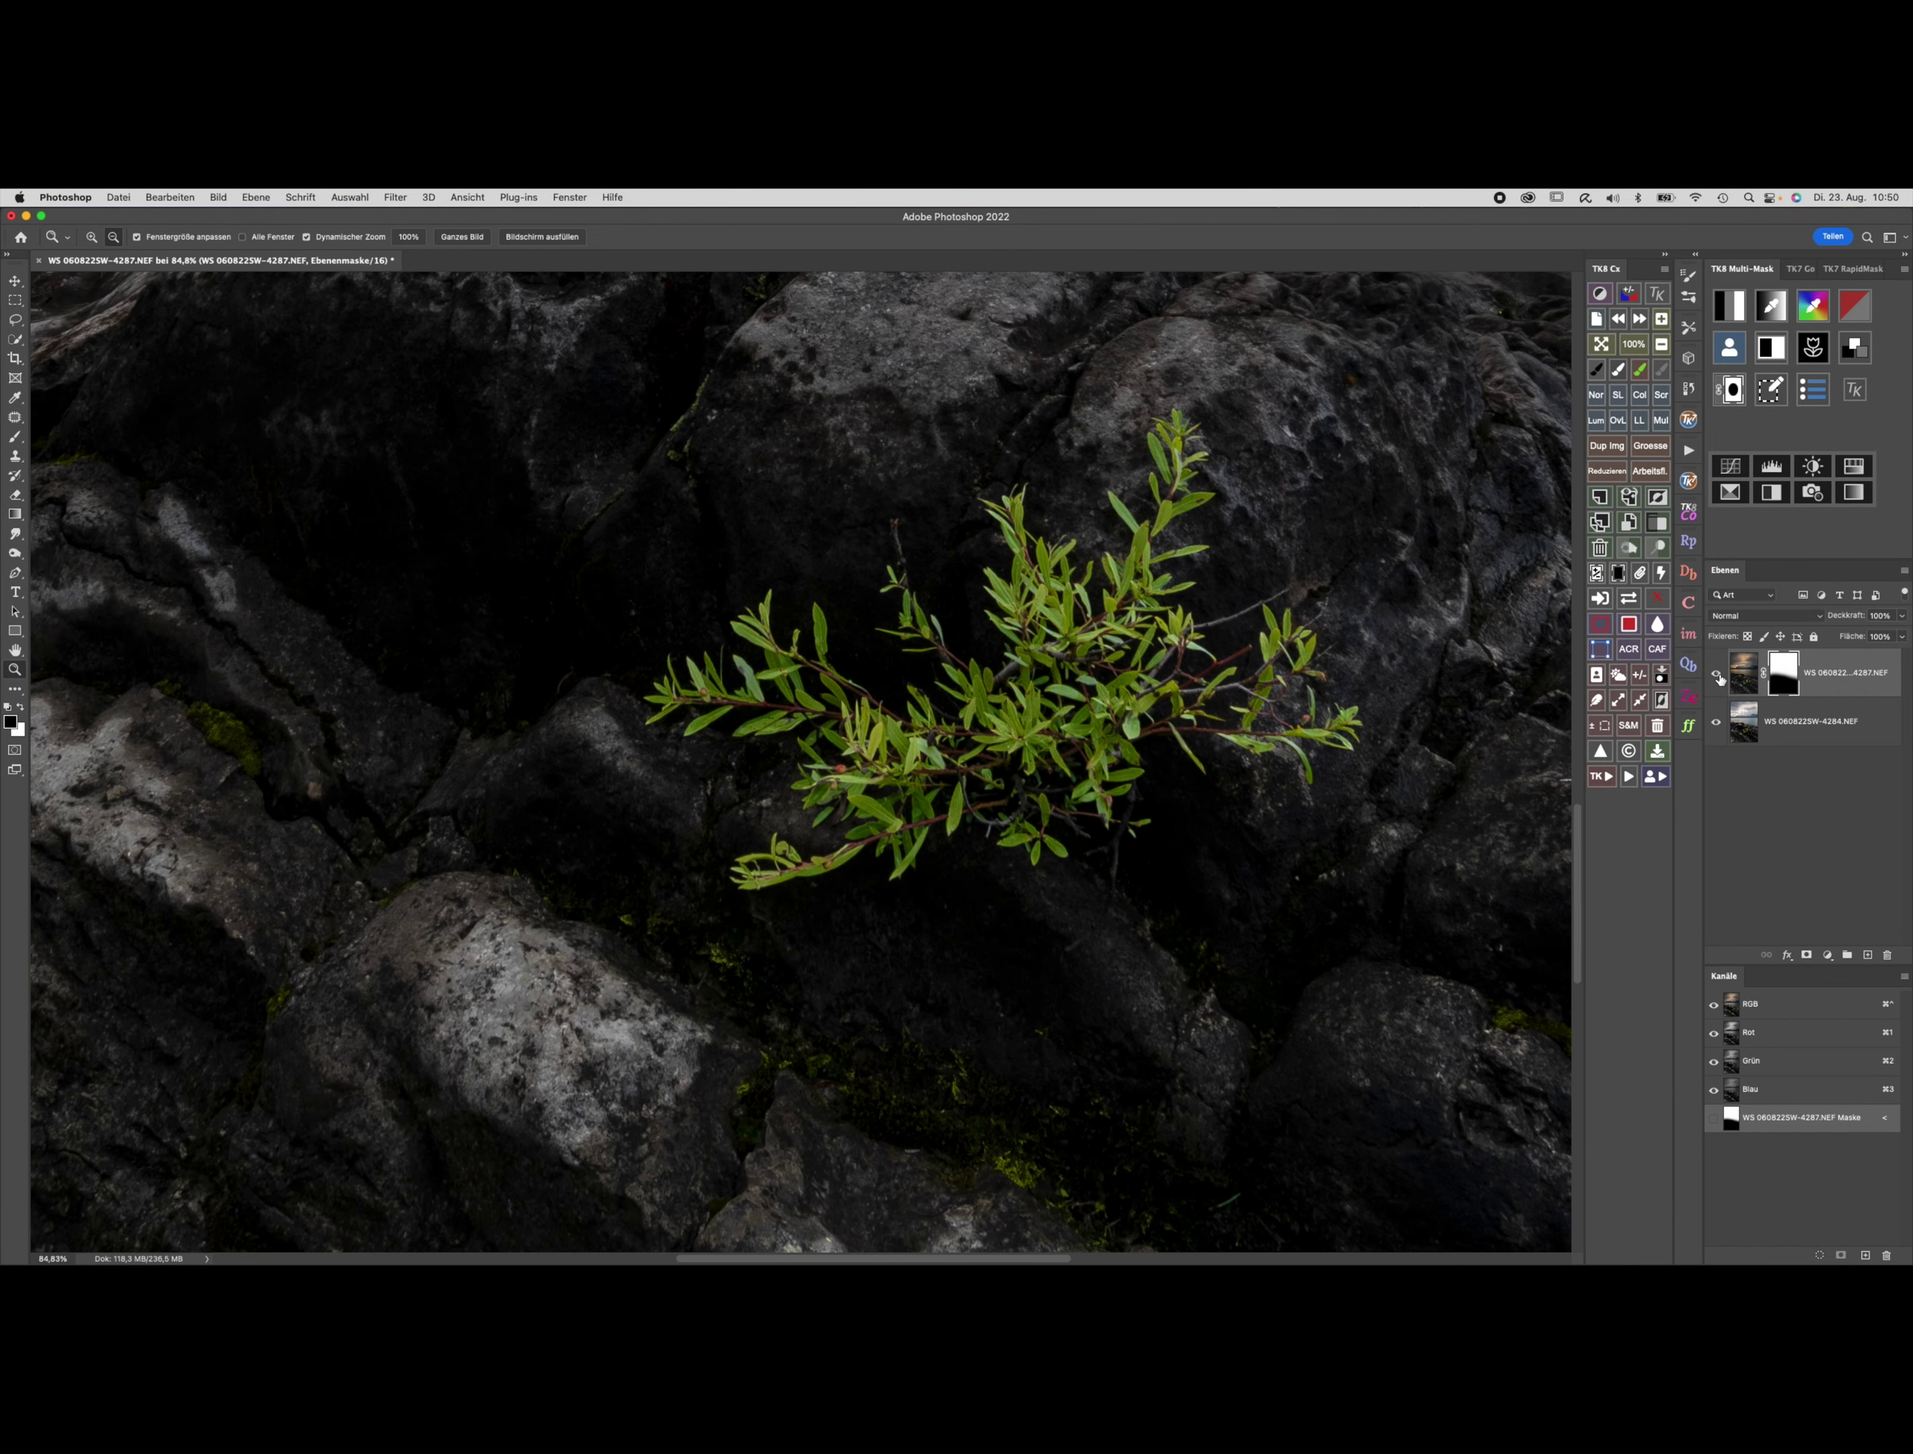
{"action": "left_click", "coordinate": [1717, 675]}
{"action": "left_click", "coordinate": [1717, 675]}
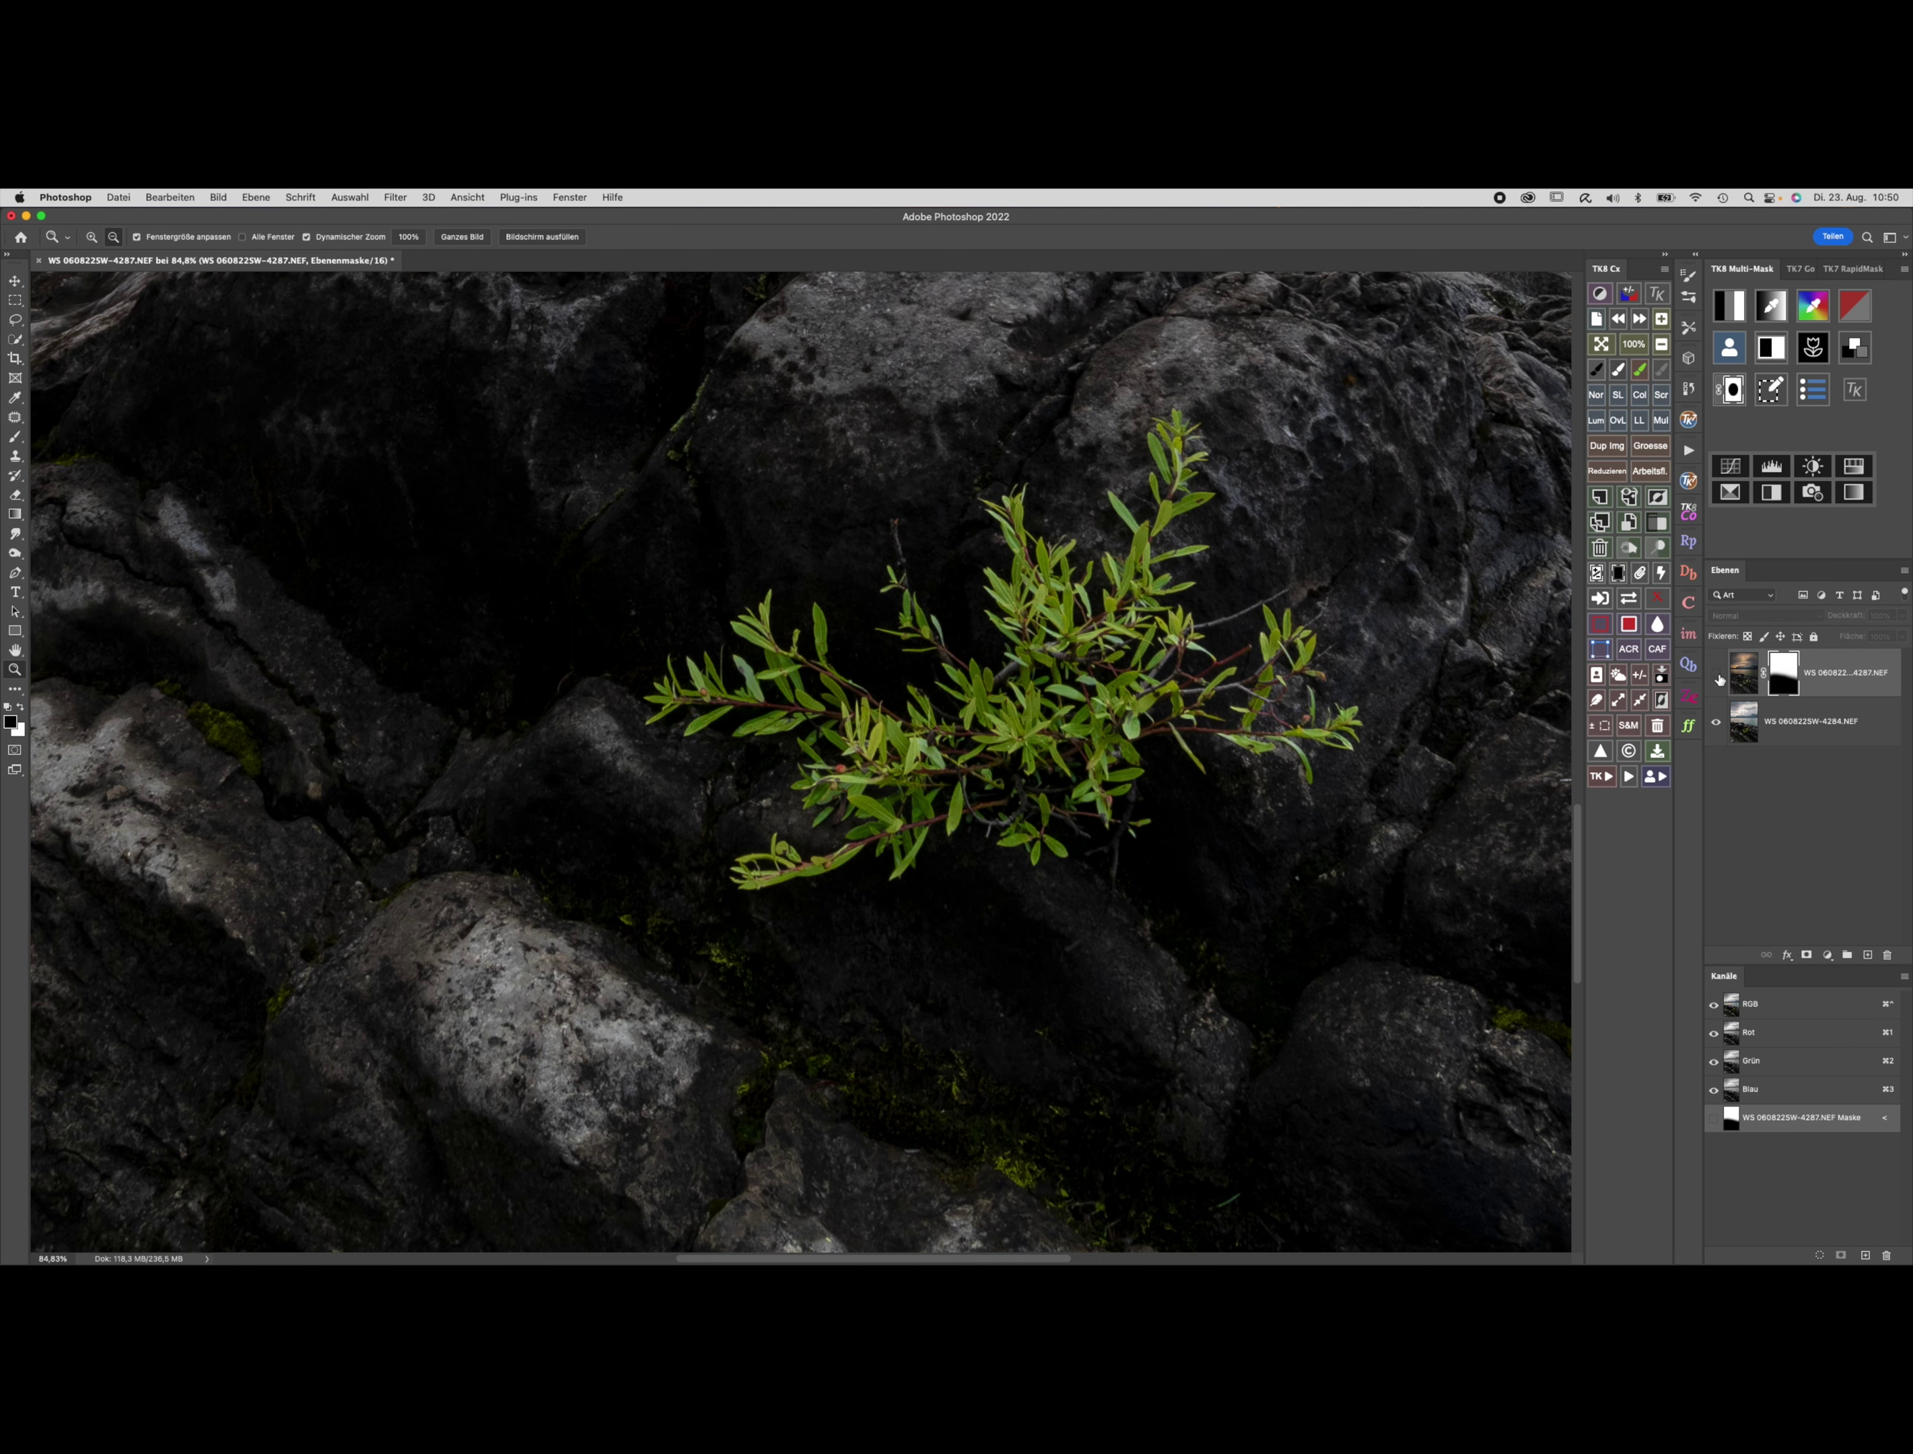
{"action": "mouse_move", "coordinate": [1262, 847]}
{"action": "left_mouse_down"}
{"action": "mouse_move", "coordinate": [1337, 743]}
{"action": "mouse_move", "coordinate": [1630, 536]}
{"action": "mouse_move", "coordinate": [1286, 658]}
{"action": "left_mouse_up"}
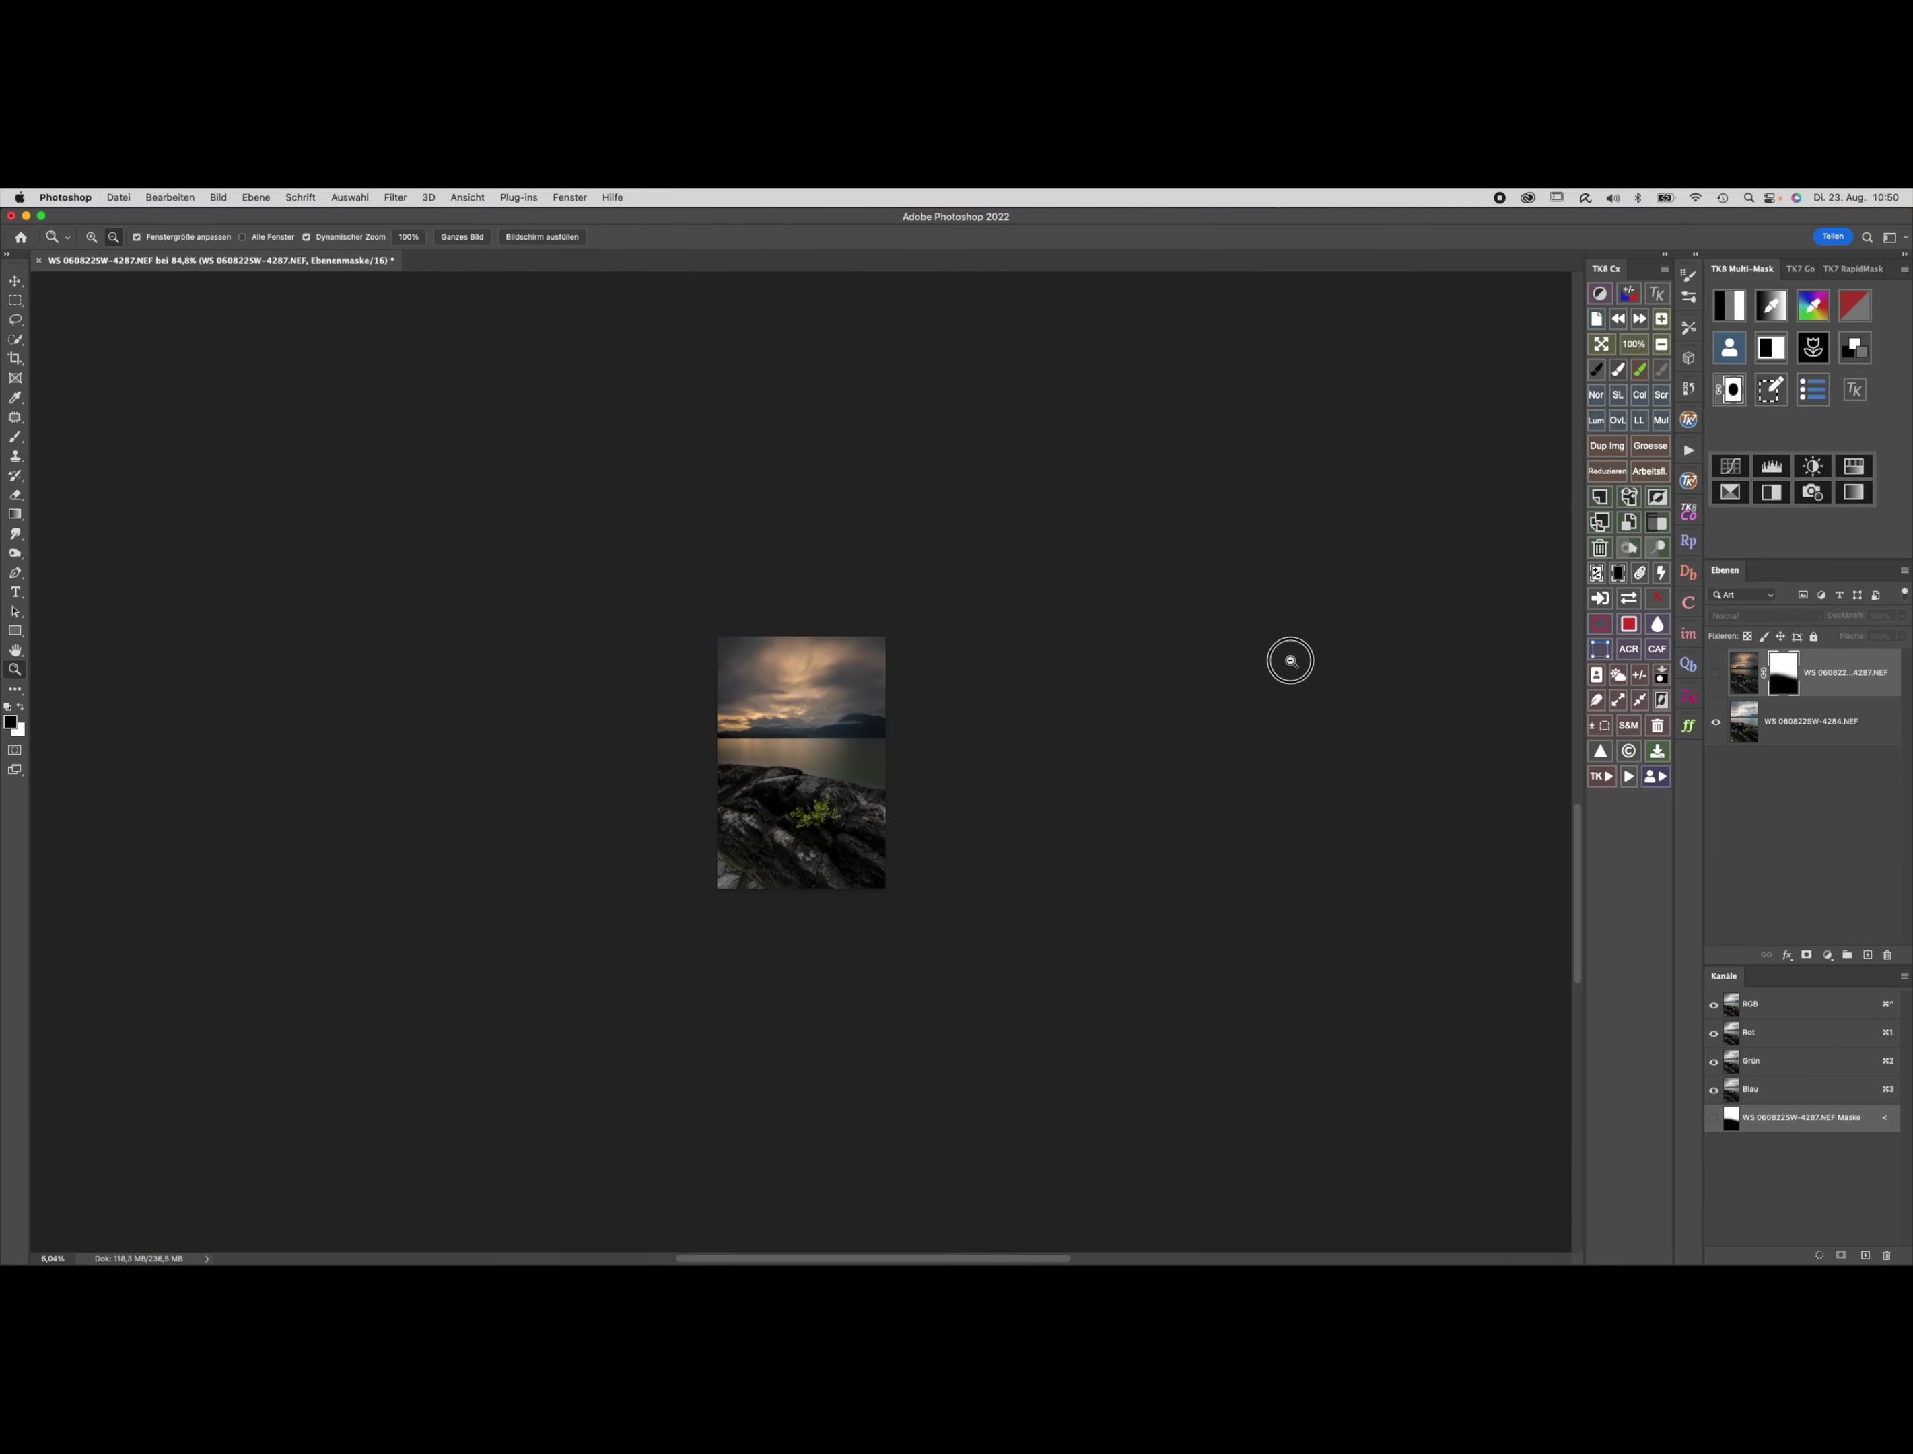
{"action": "left_click", "coordinate": [1717, 676]}
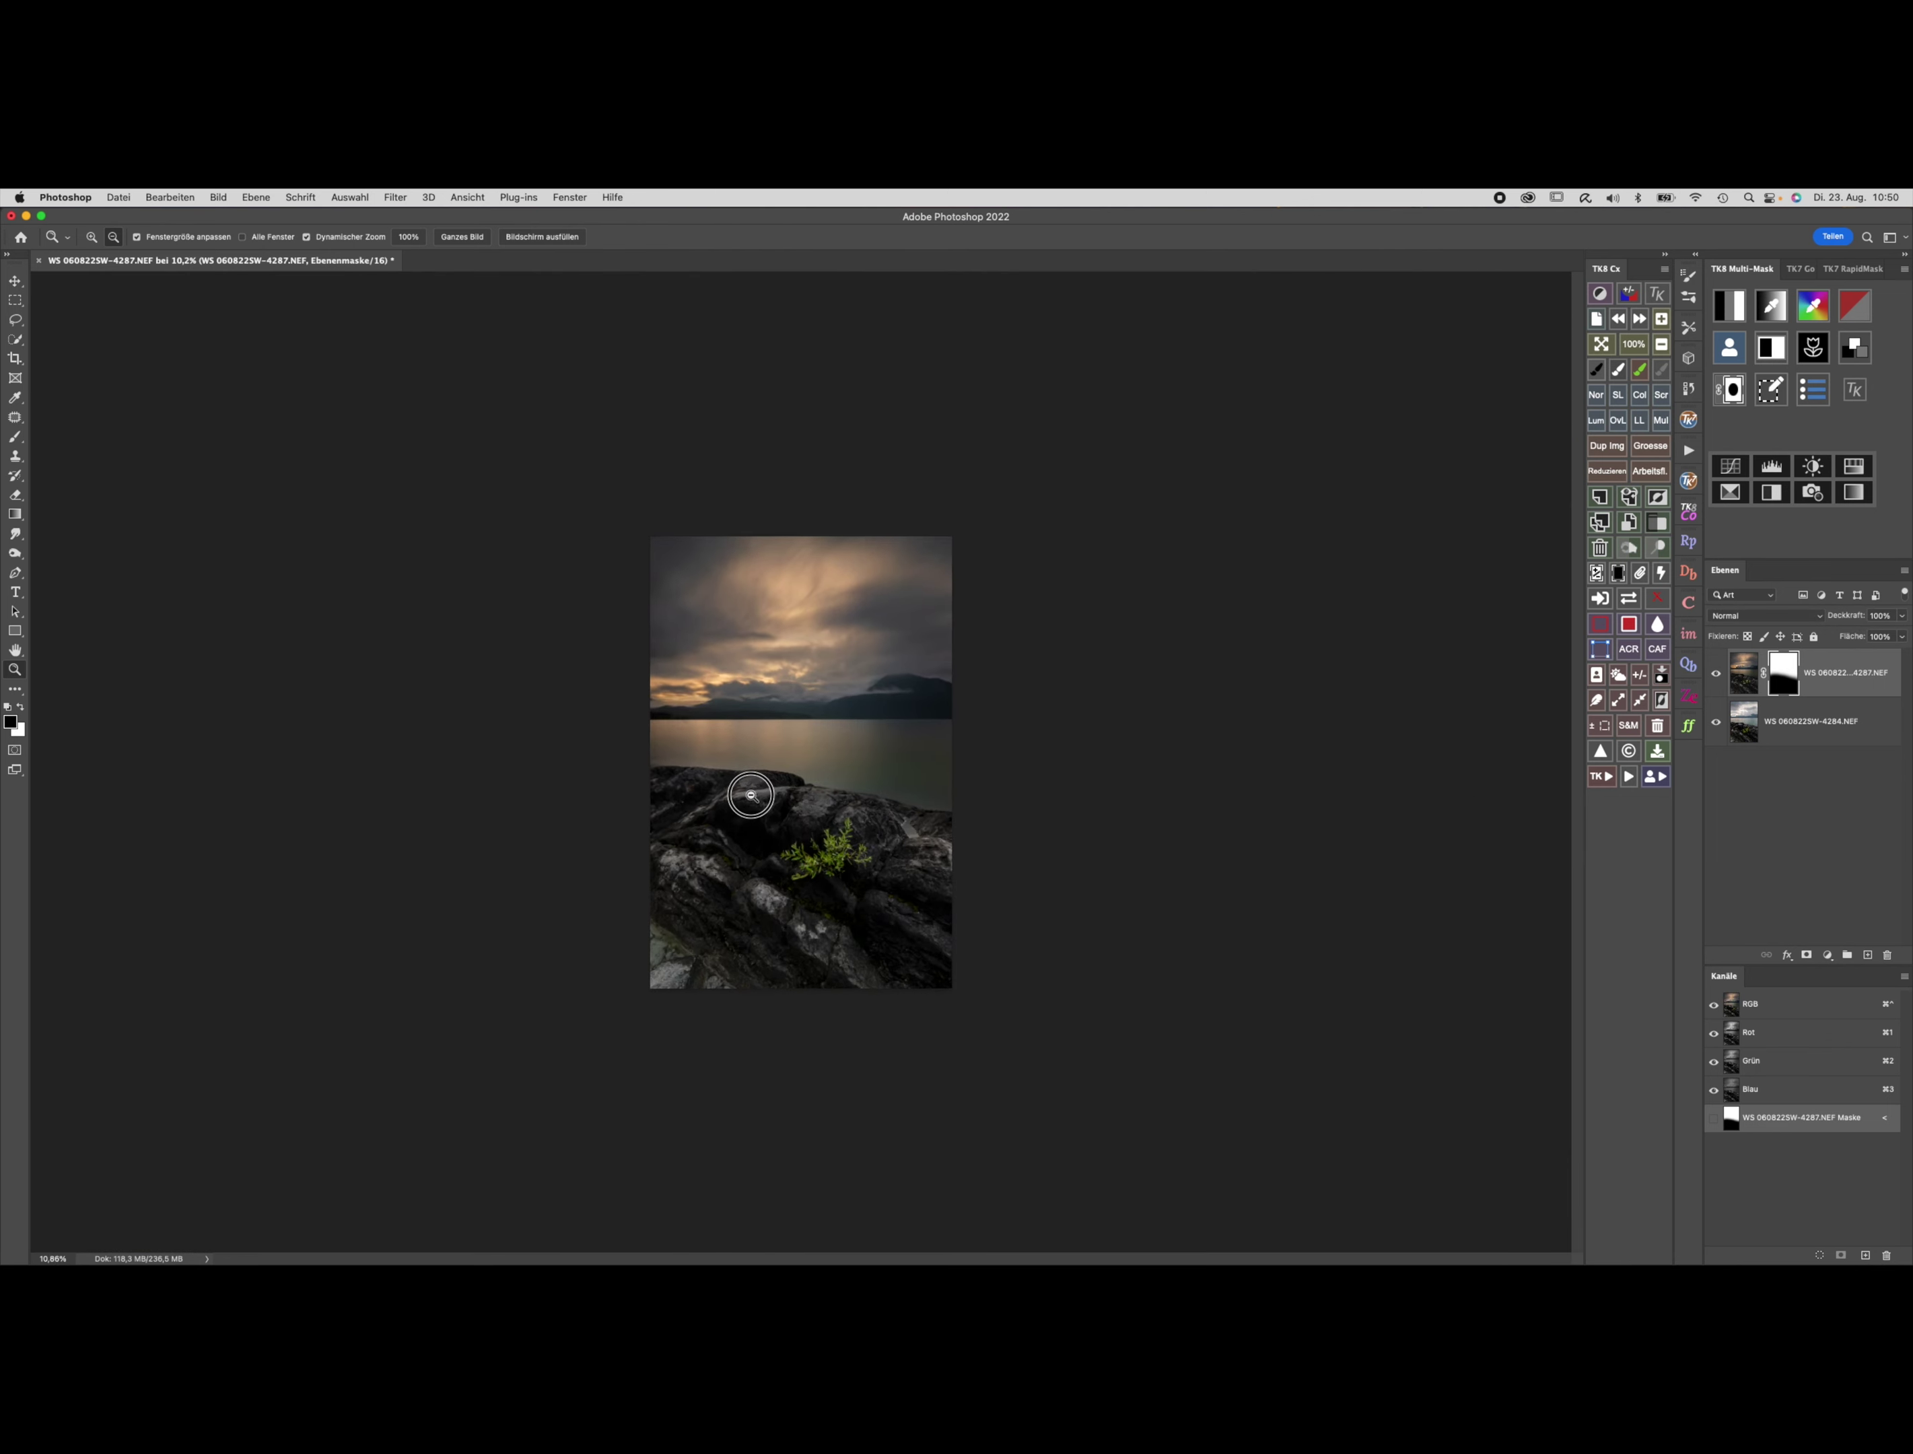
{"action": "left_click_drag", "start_coordinate": [725, 803], "coordinate": [788, 799]}
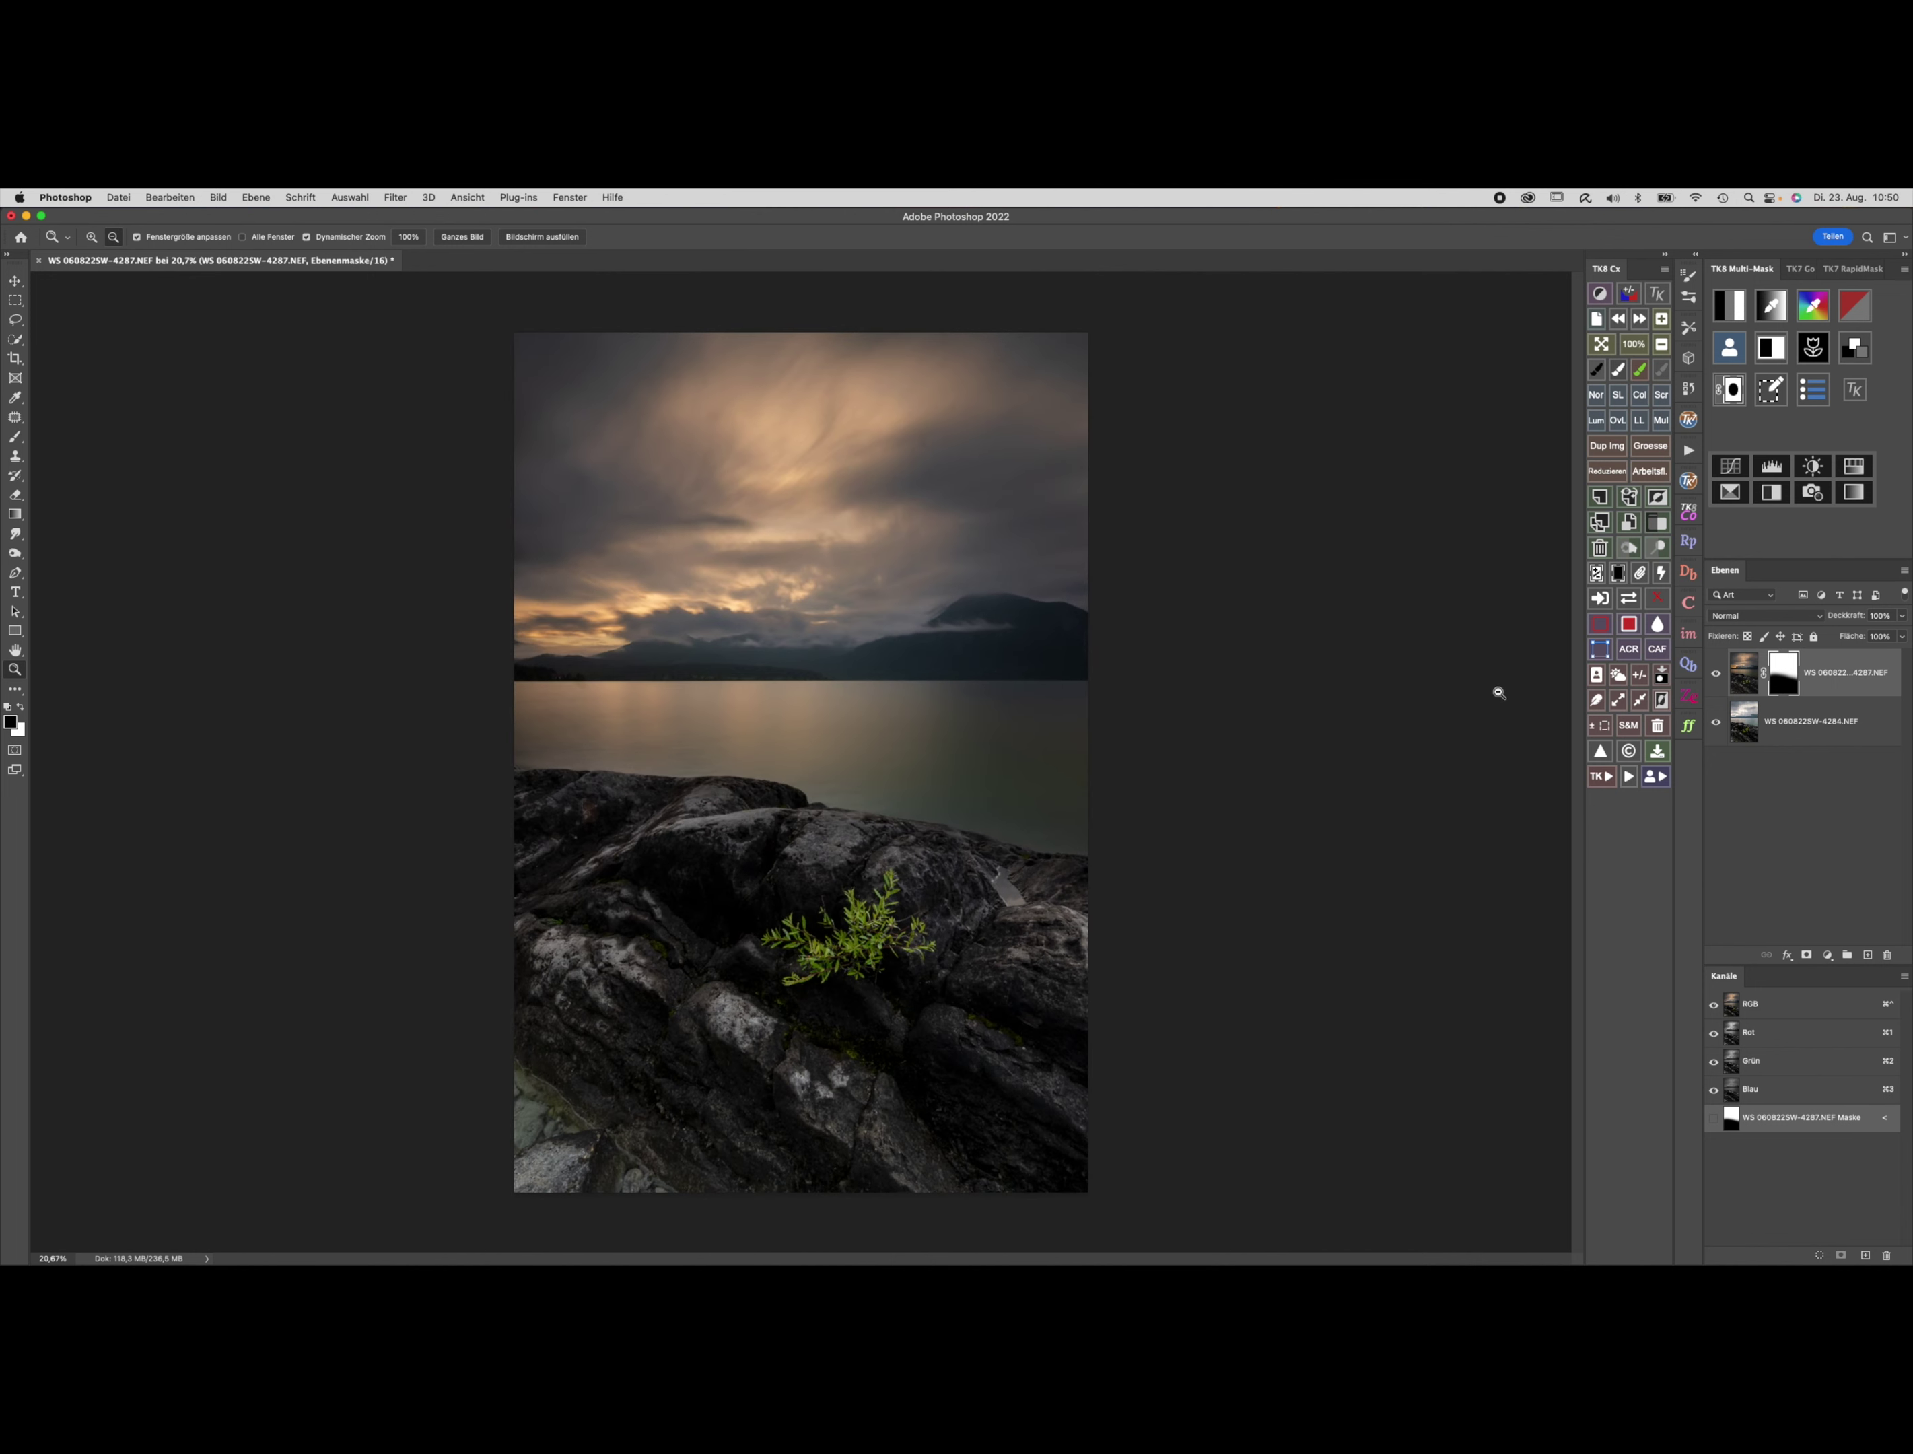
{"action": "left_click", "coordinate": [1716, 674]}
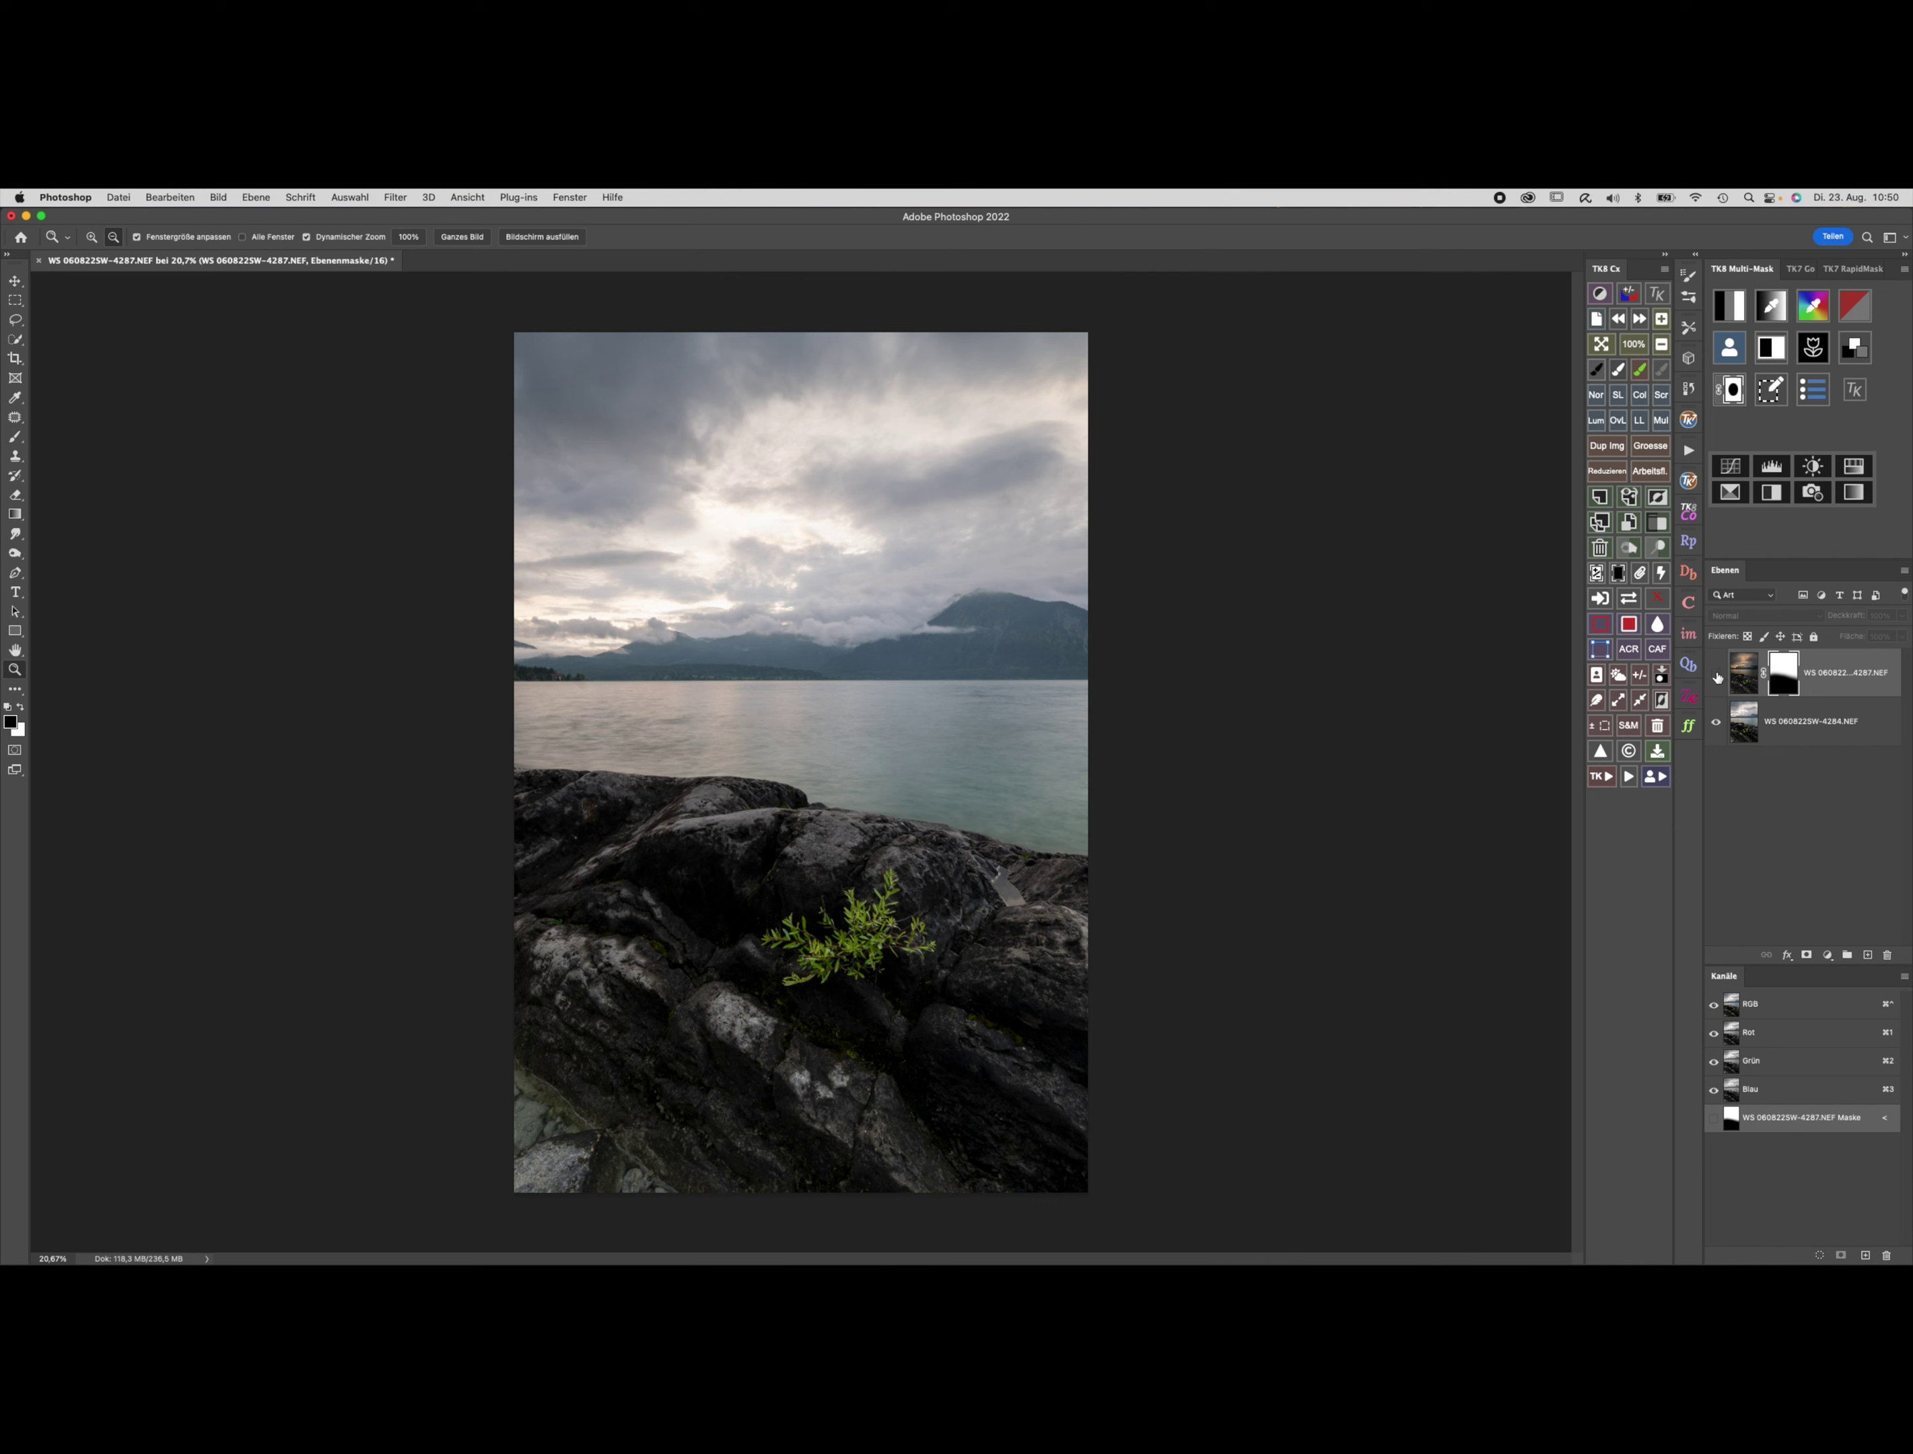
{"action": "left_click", "coordinate": [1718, 674]}
Delete the painted mask and quick-select the sky, mountains and water, excluding the right-hand rocks.
{"action": "right_click", "coordinate": [1774, 678]}
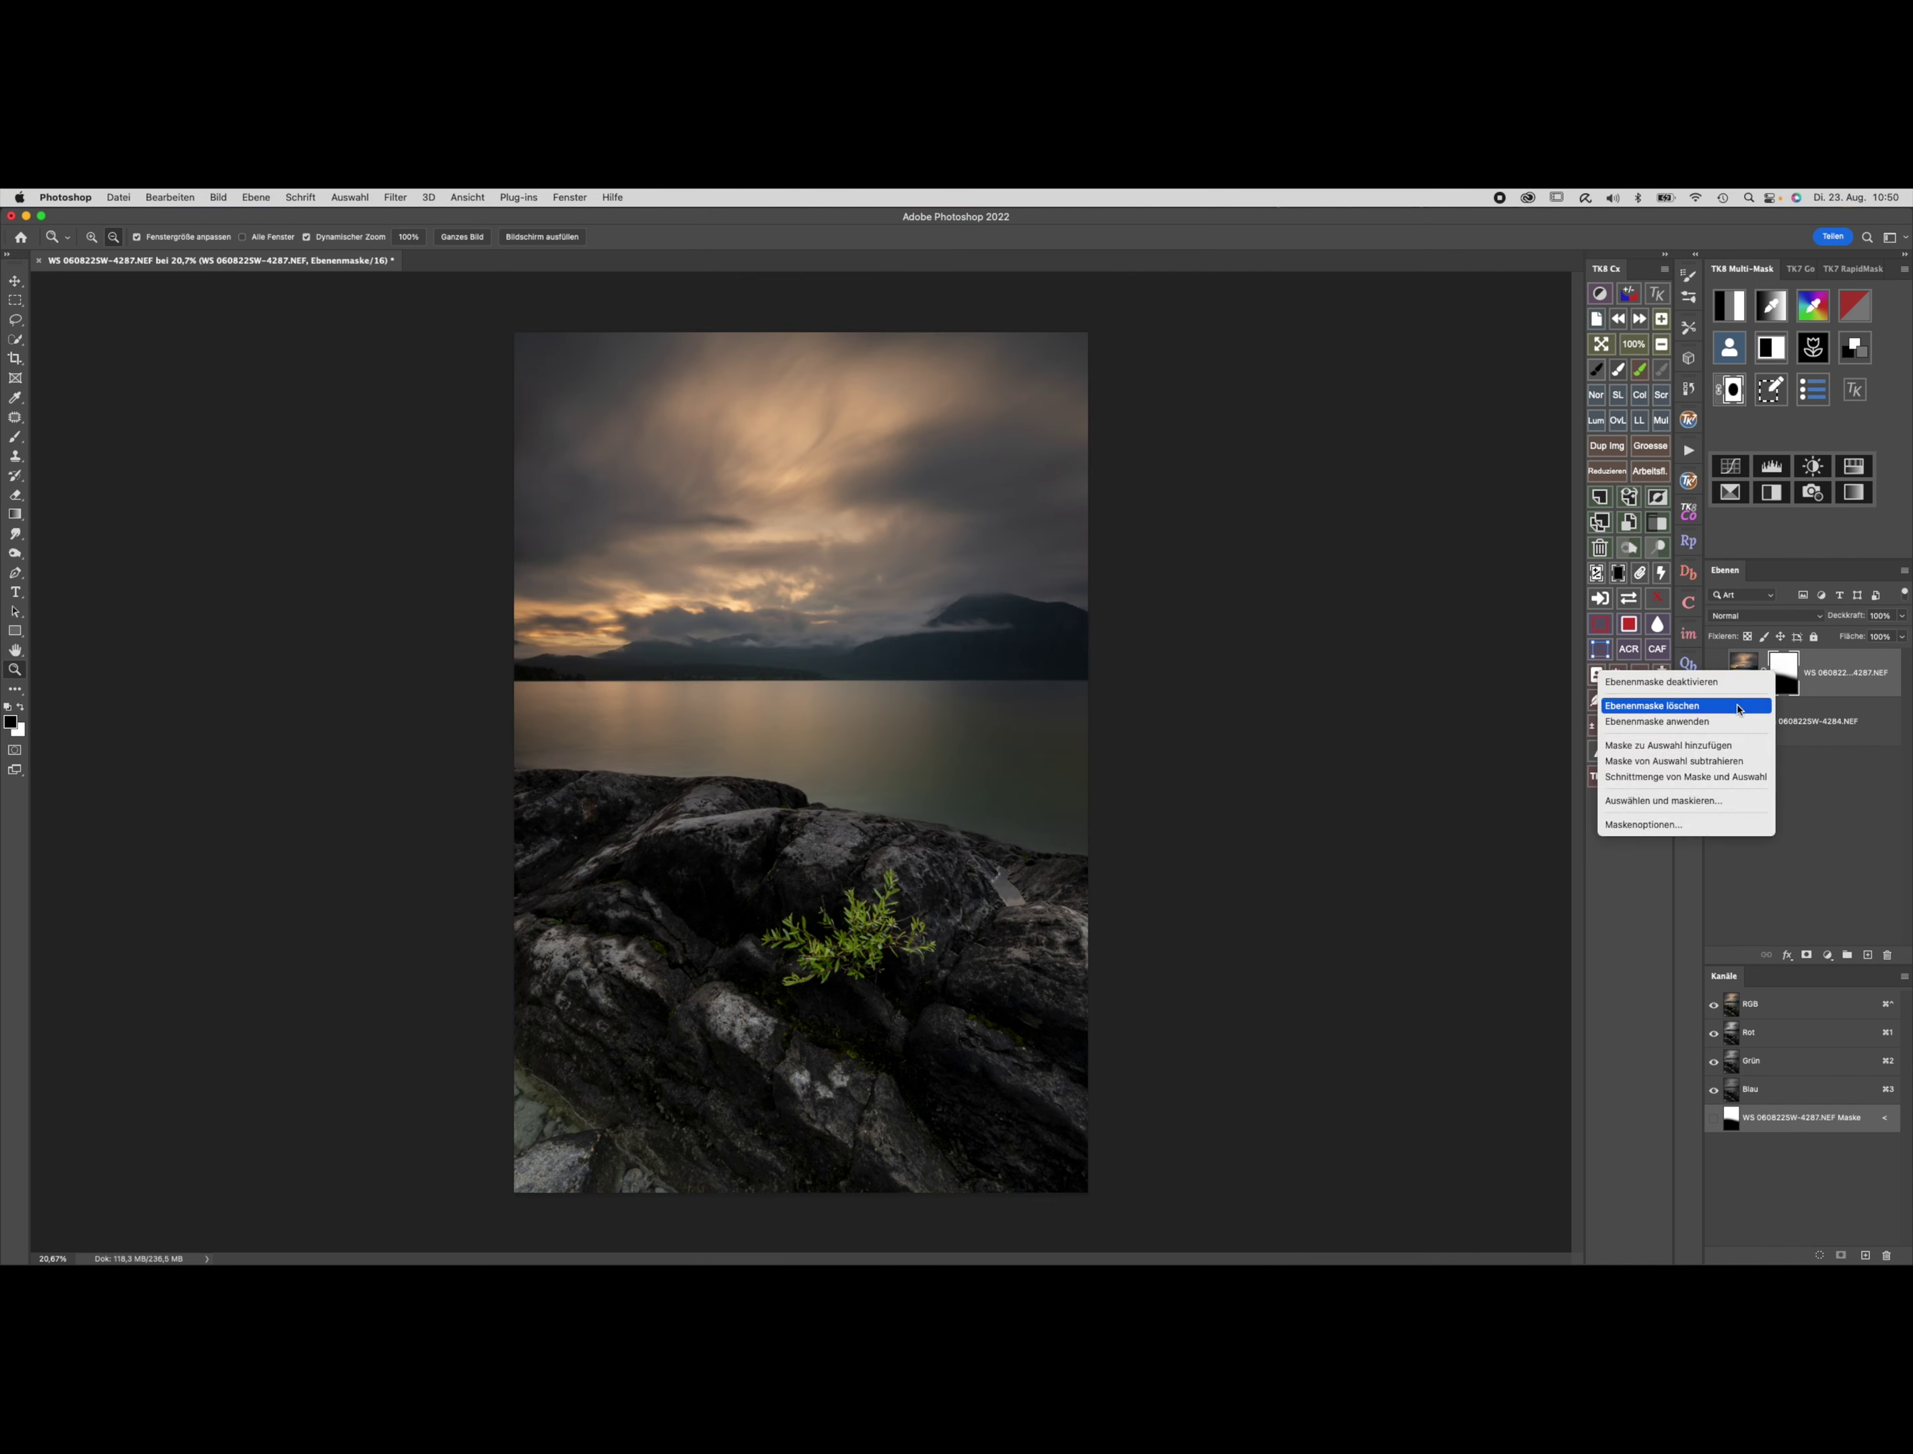
{"action": "left_click", "coordinate": [1647, 707]}
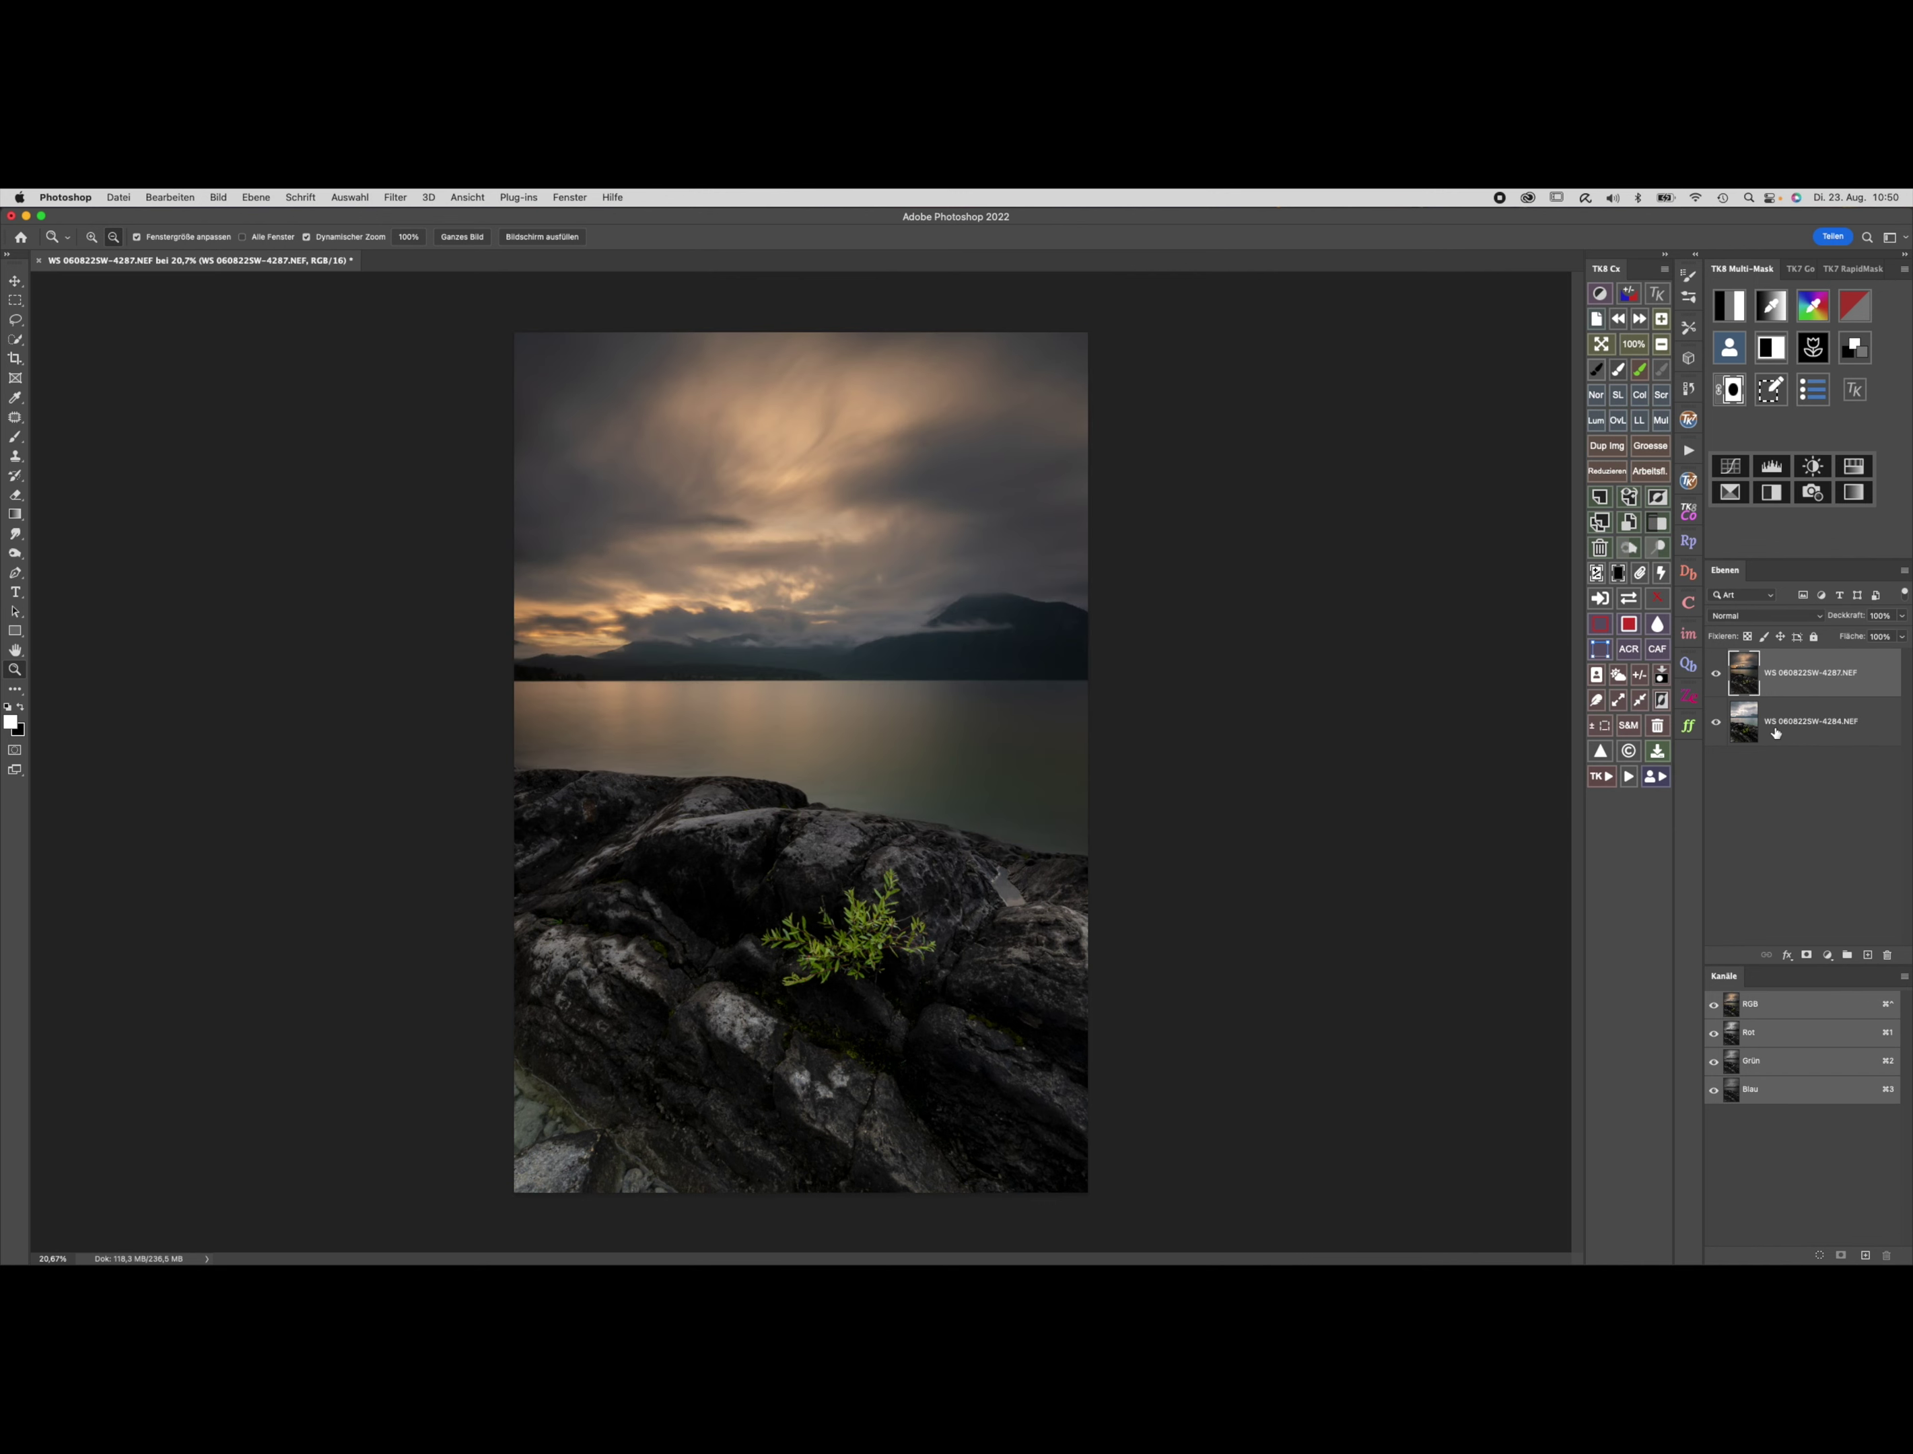
{"action": "left_click", "coordinate": [12, 322]}
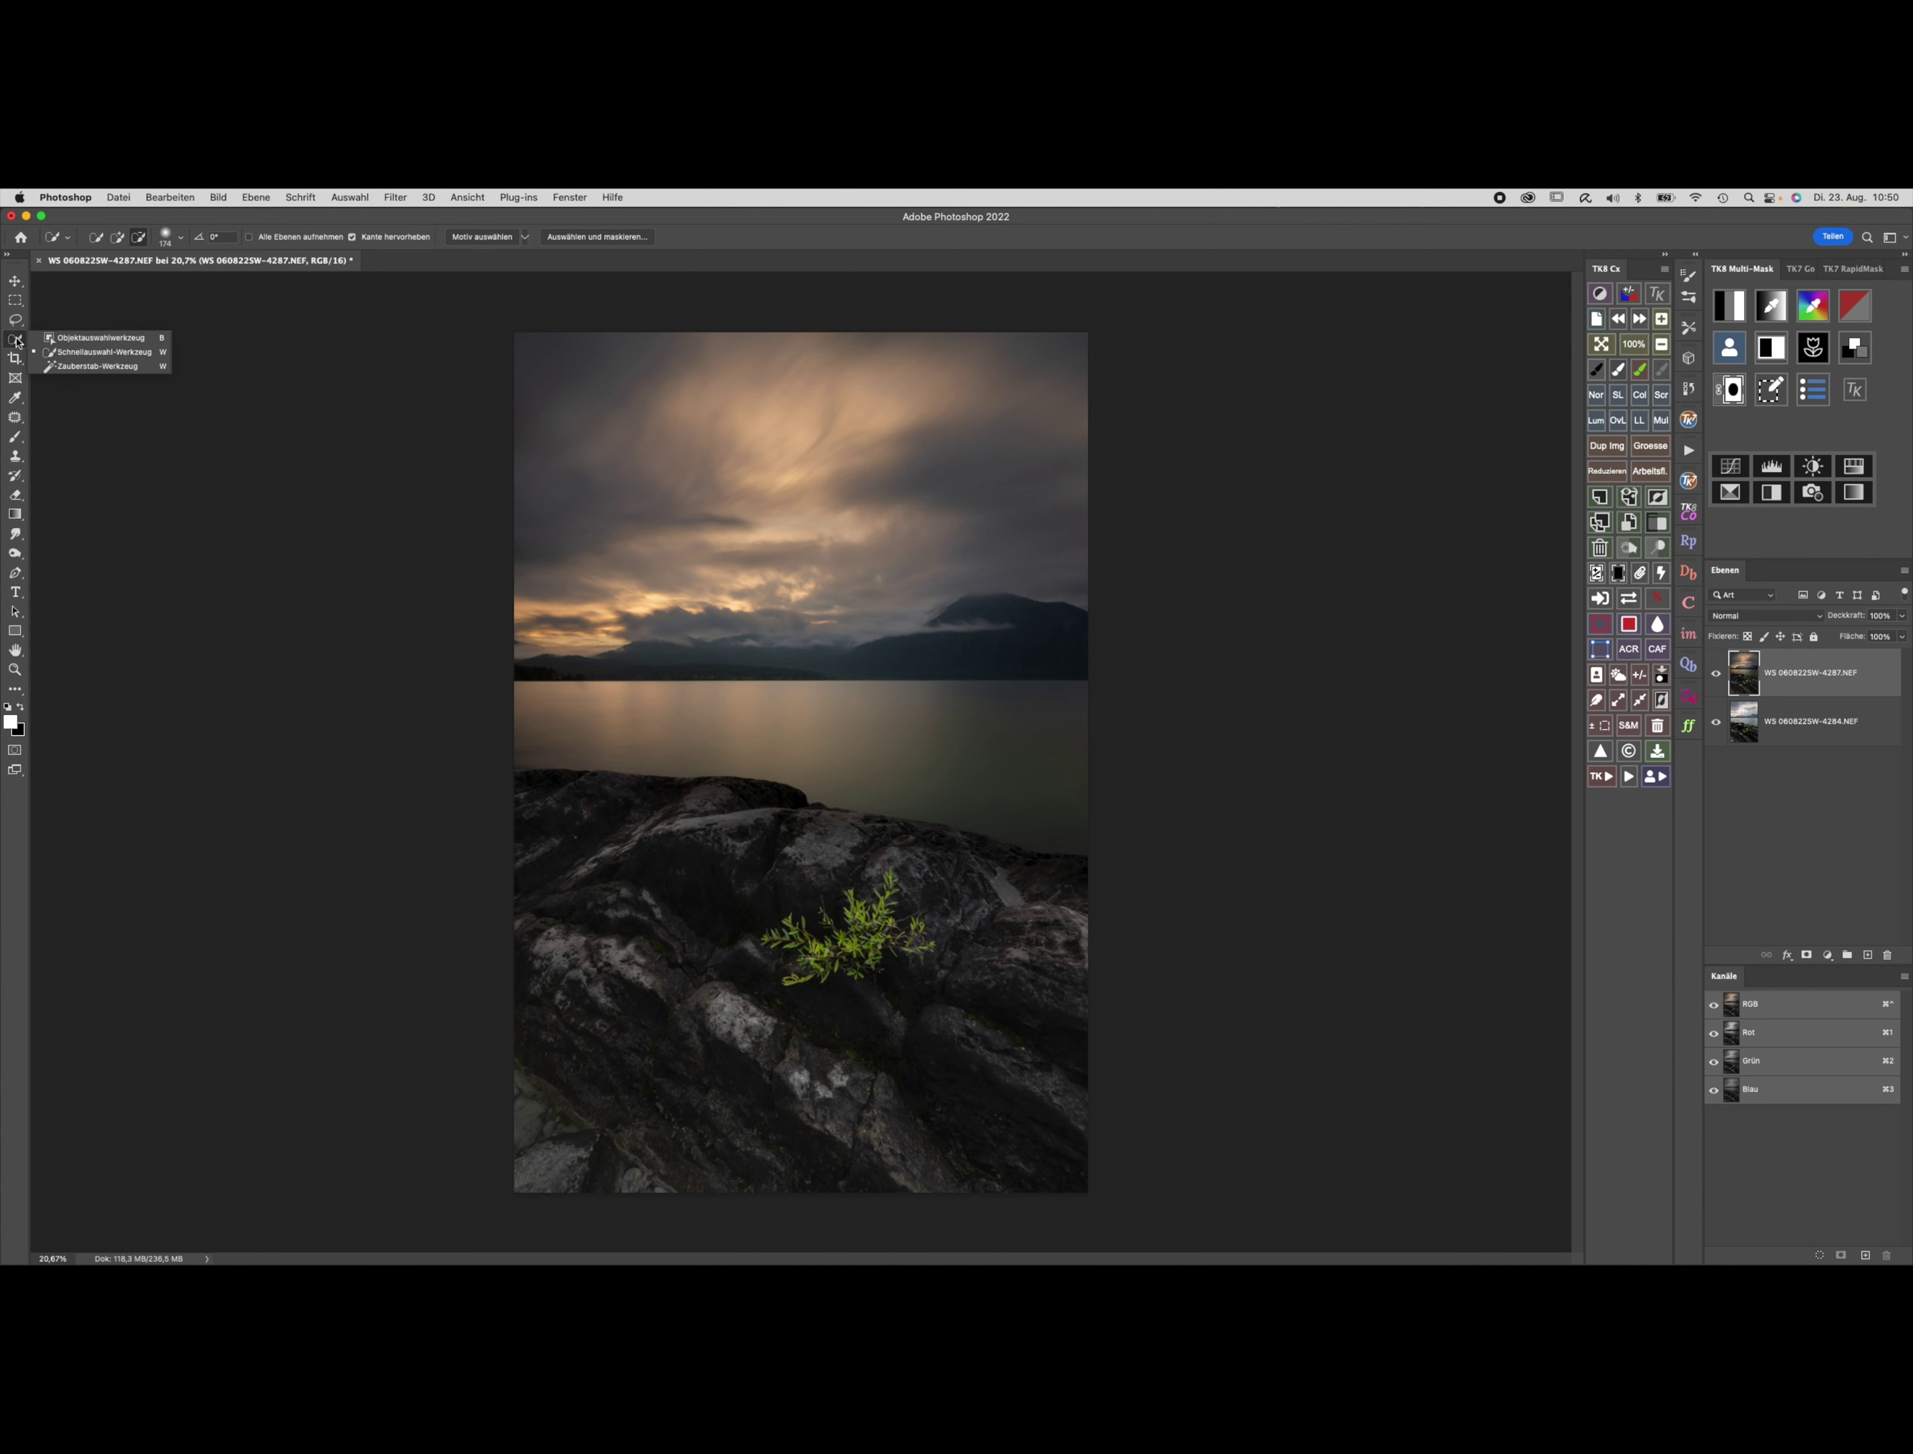
{"action": "left_click", "coordinate": [14, 340]}
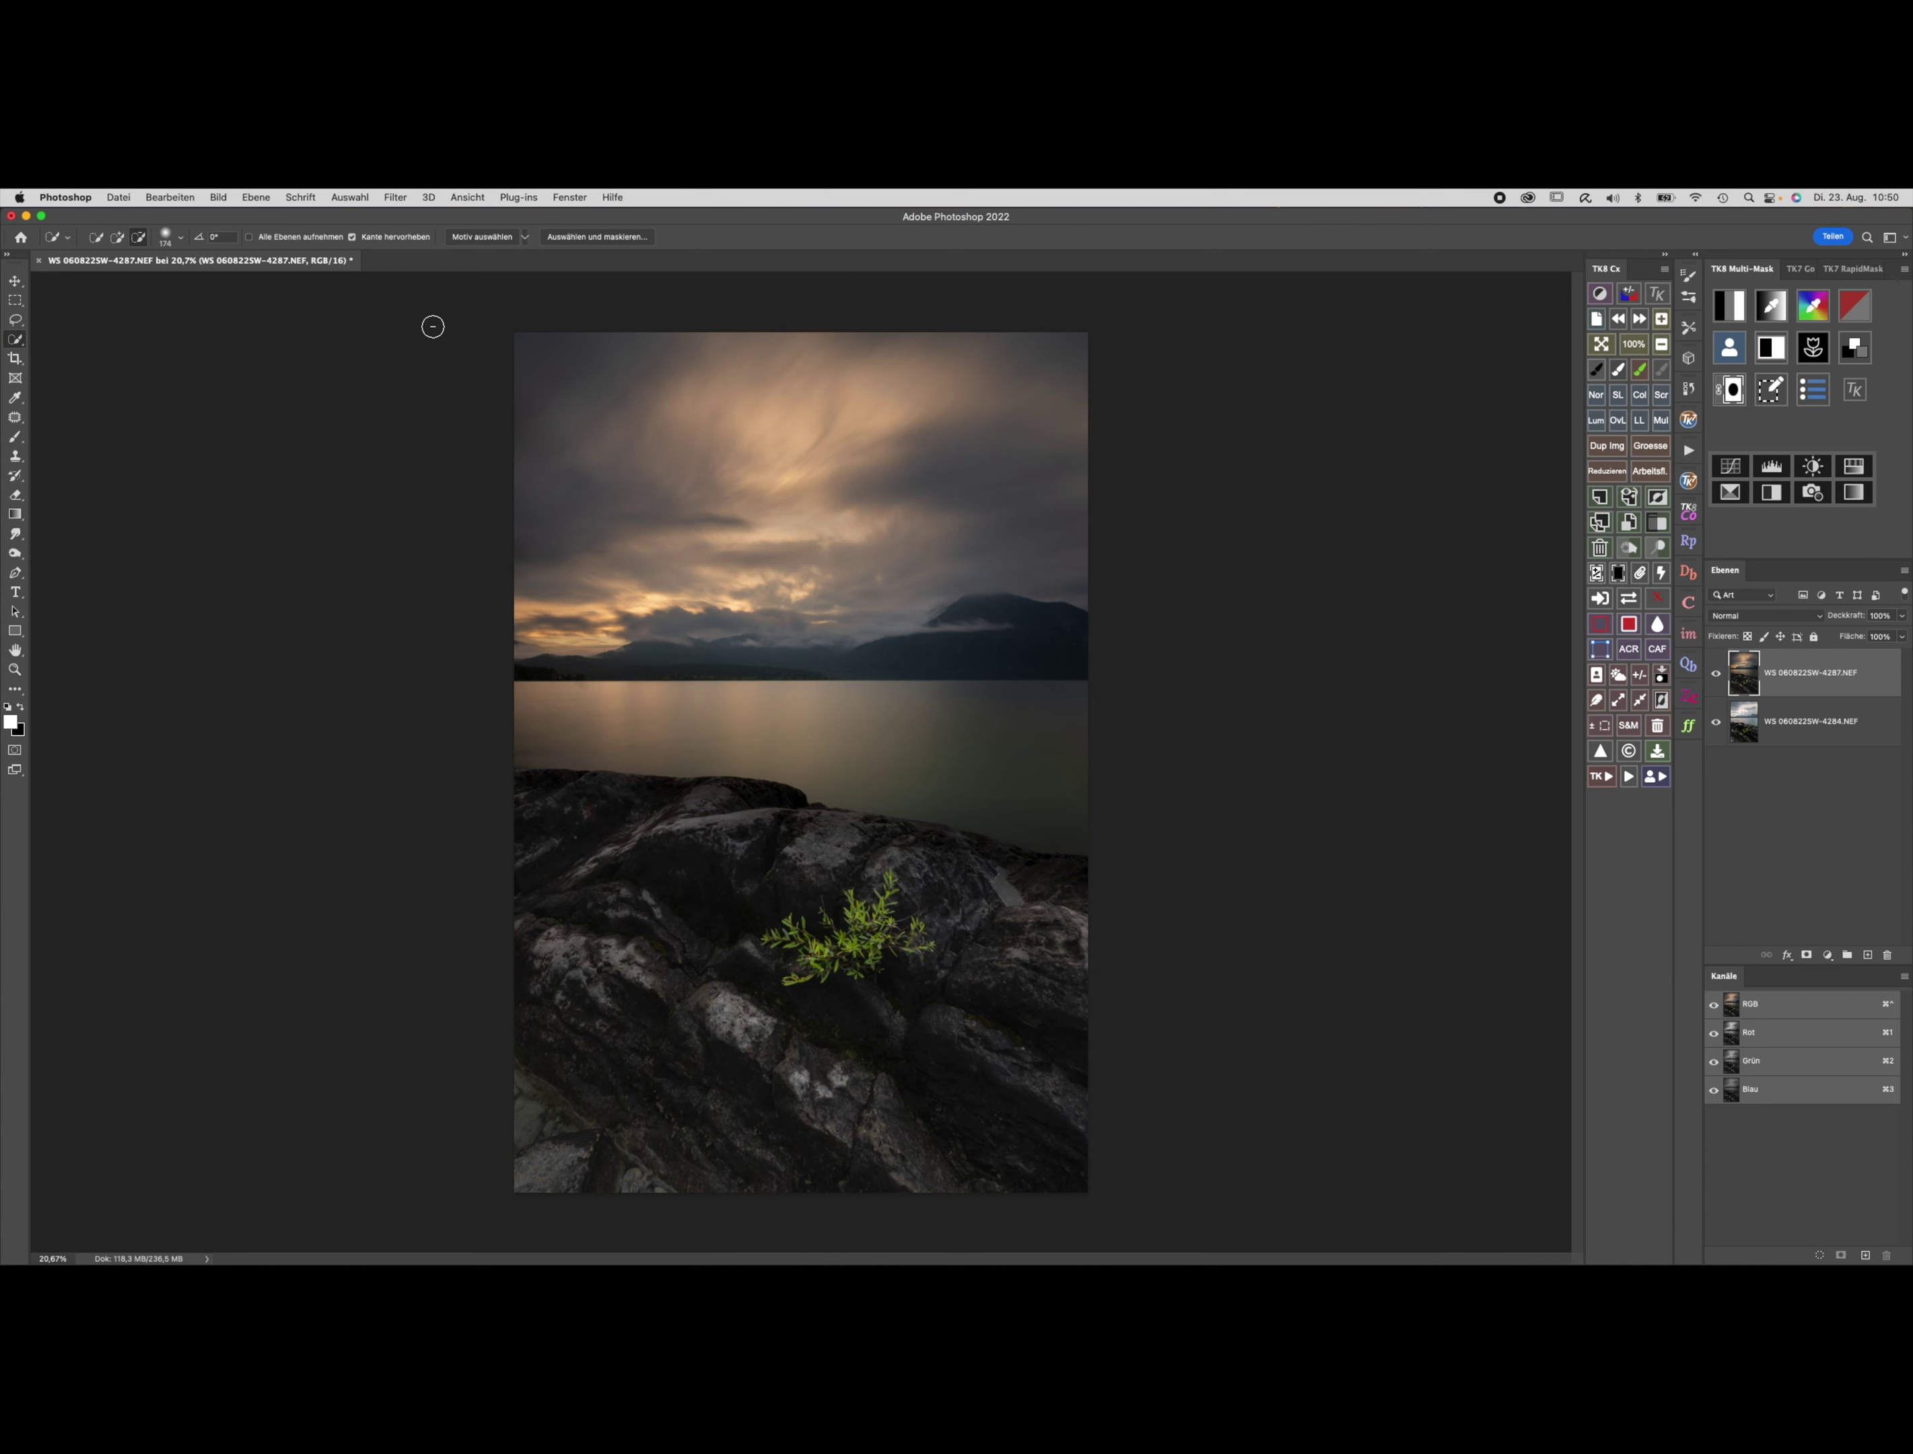
{"action": "left_click_drag", "start_coordinate": [535, 349], "coordinate": [1131, 630]}
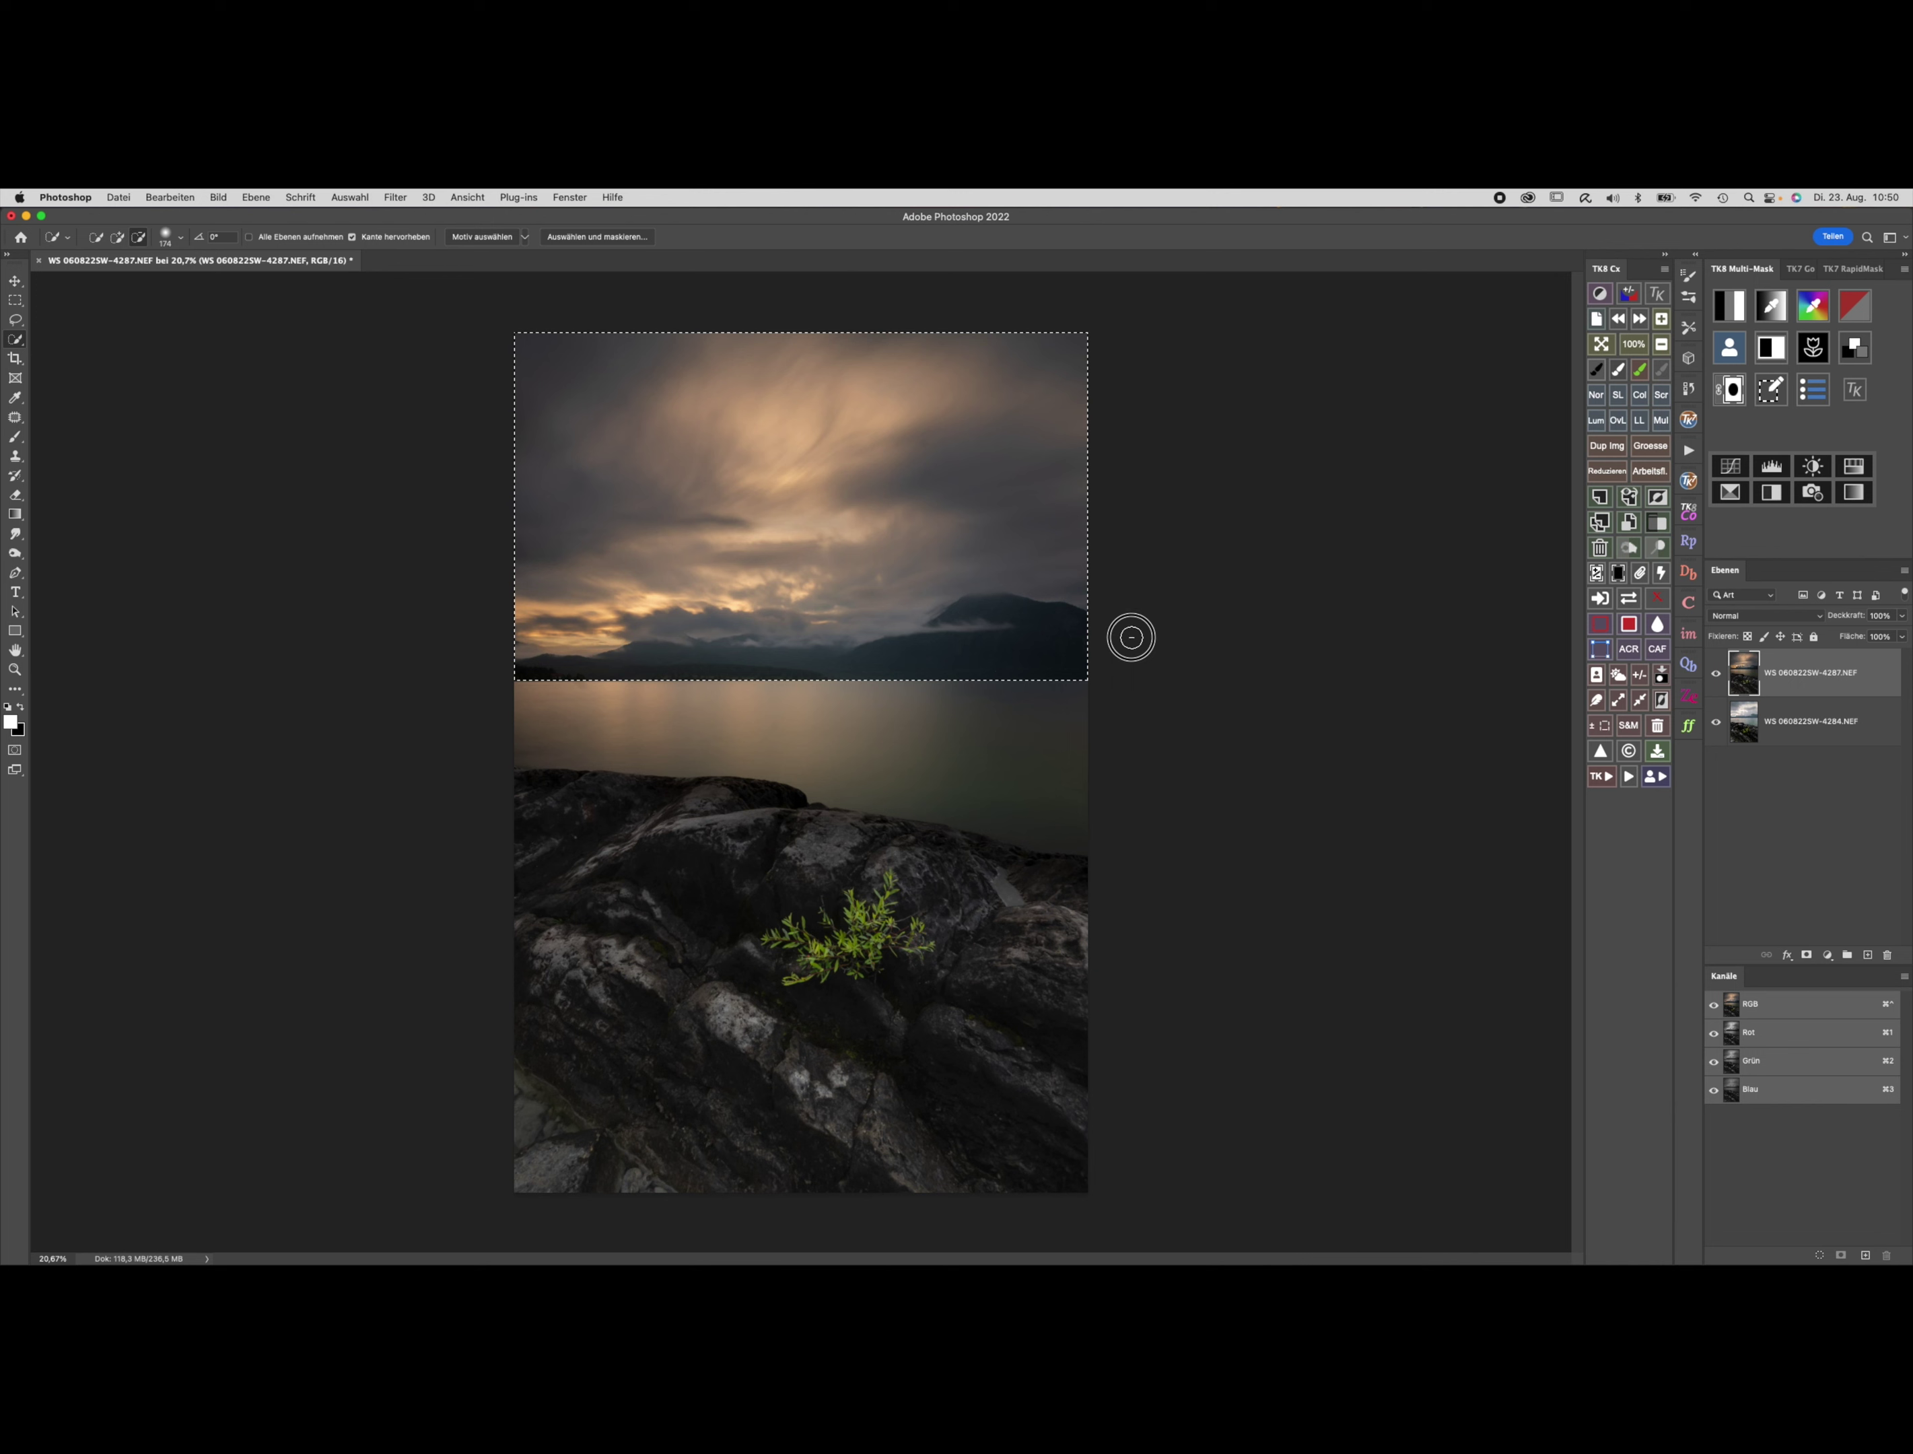
{"action": "left_click_drag", "start_coordinate": [1016, 764], "coordinate": [736, 717]}
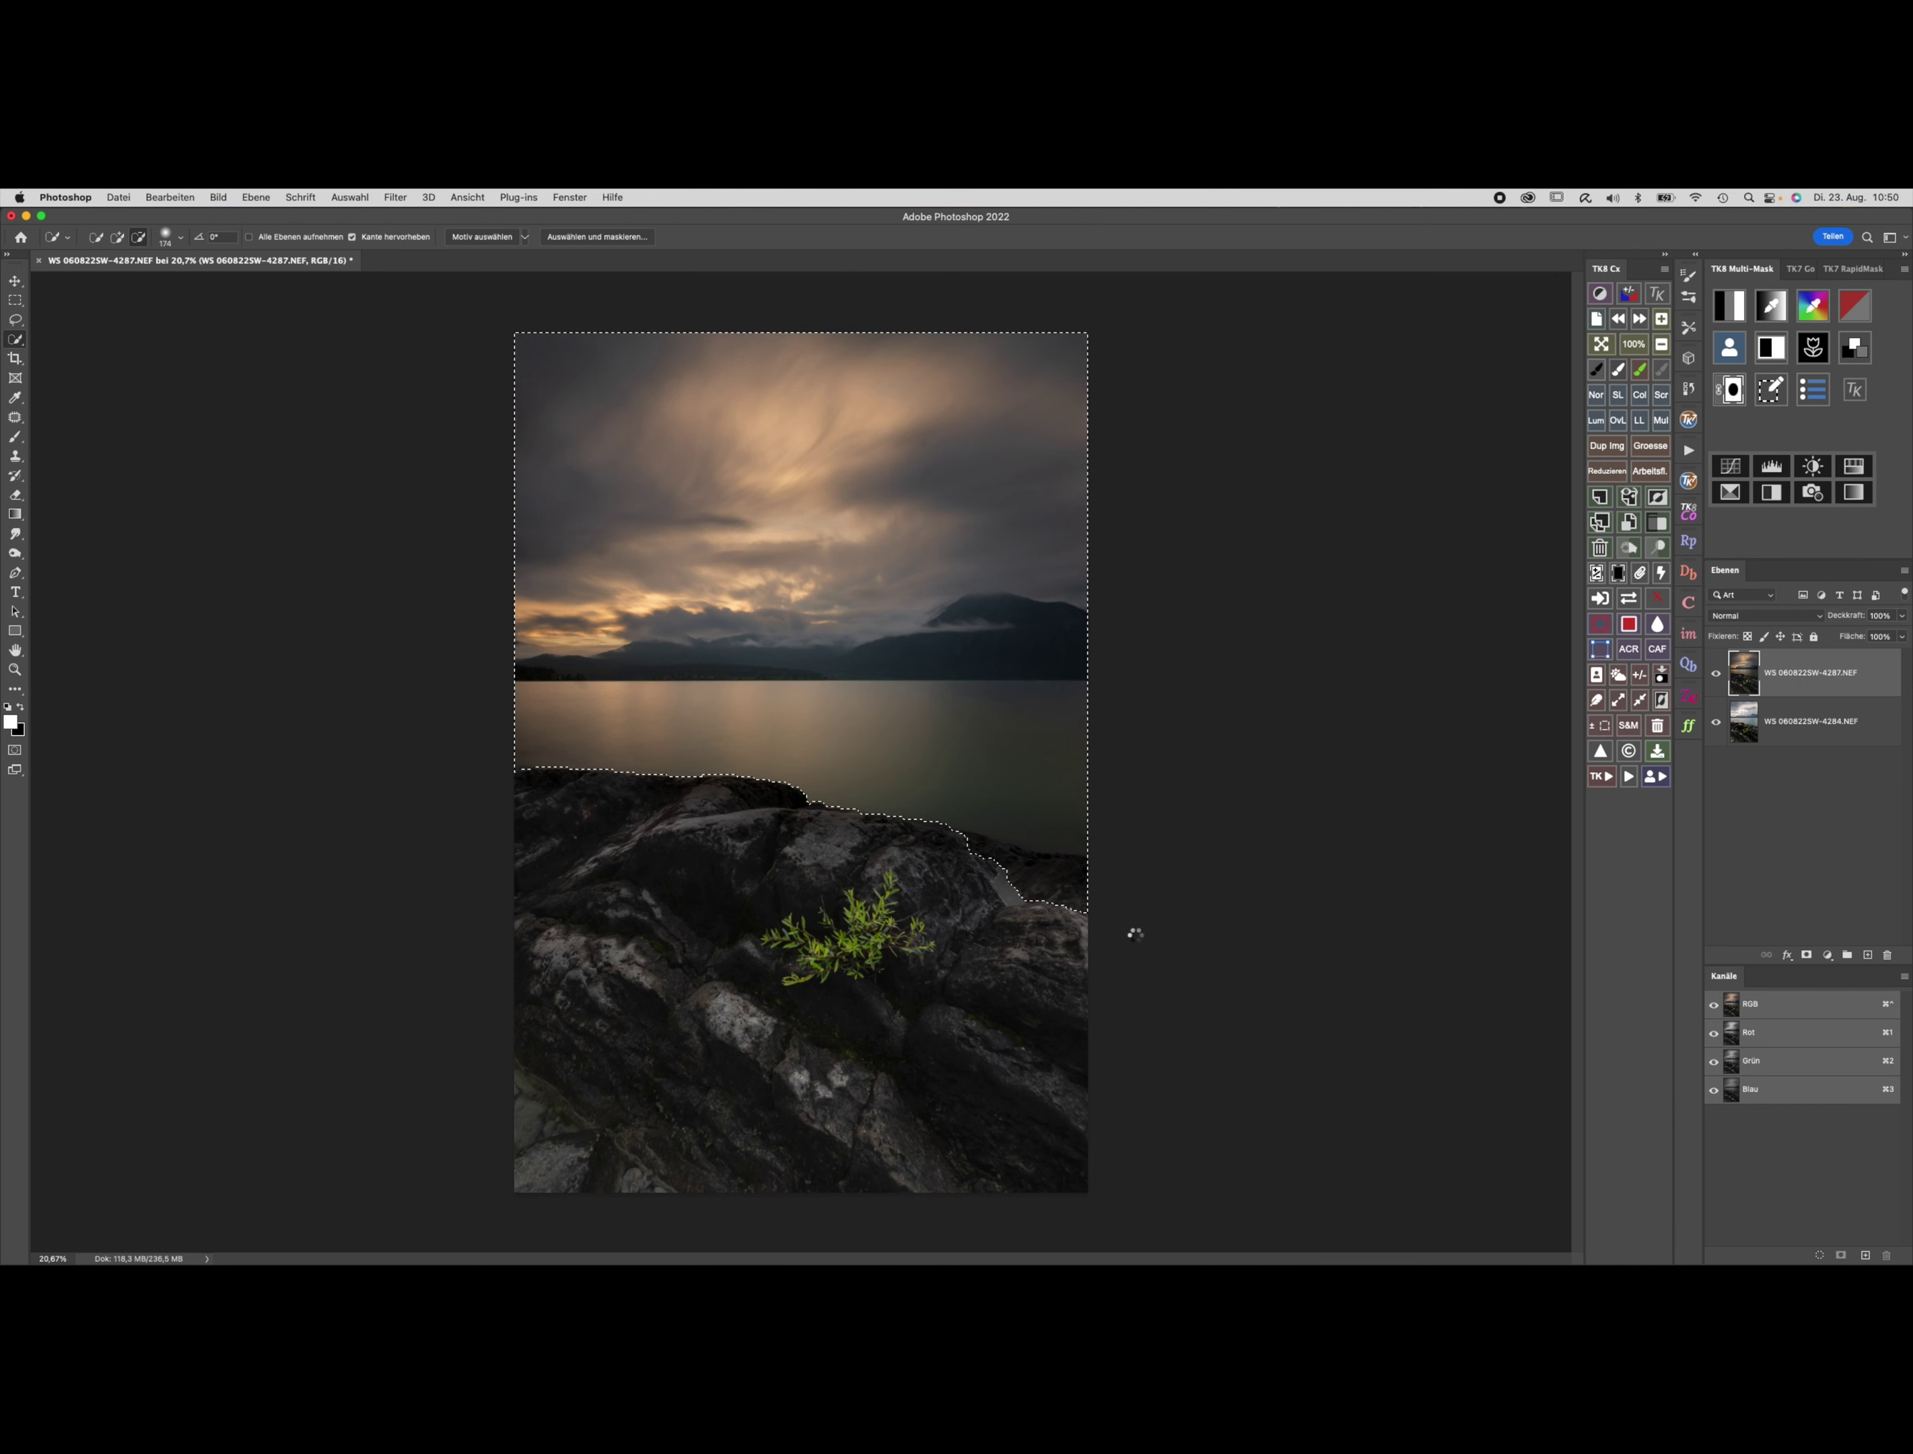
{"action": "left_click_drag", "start_coordinate": [1096, 914], "coordinate": [974, 863]}
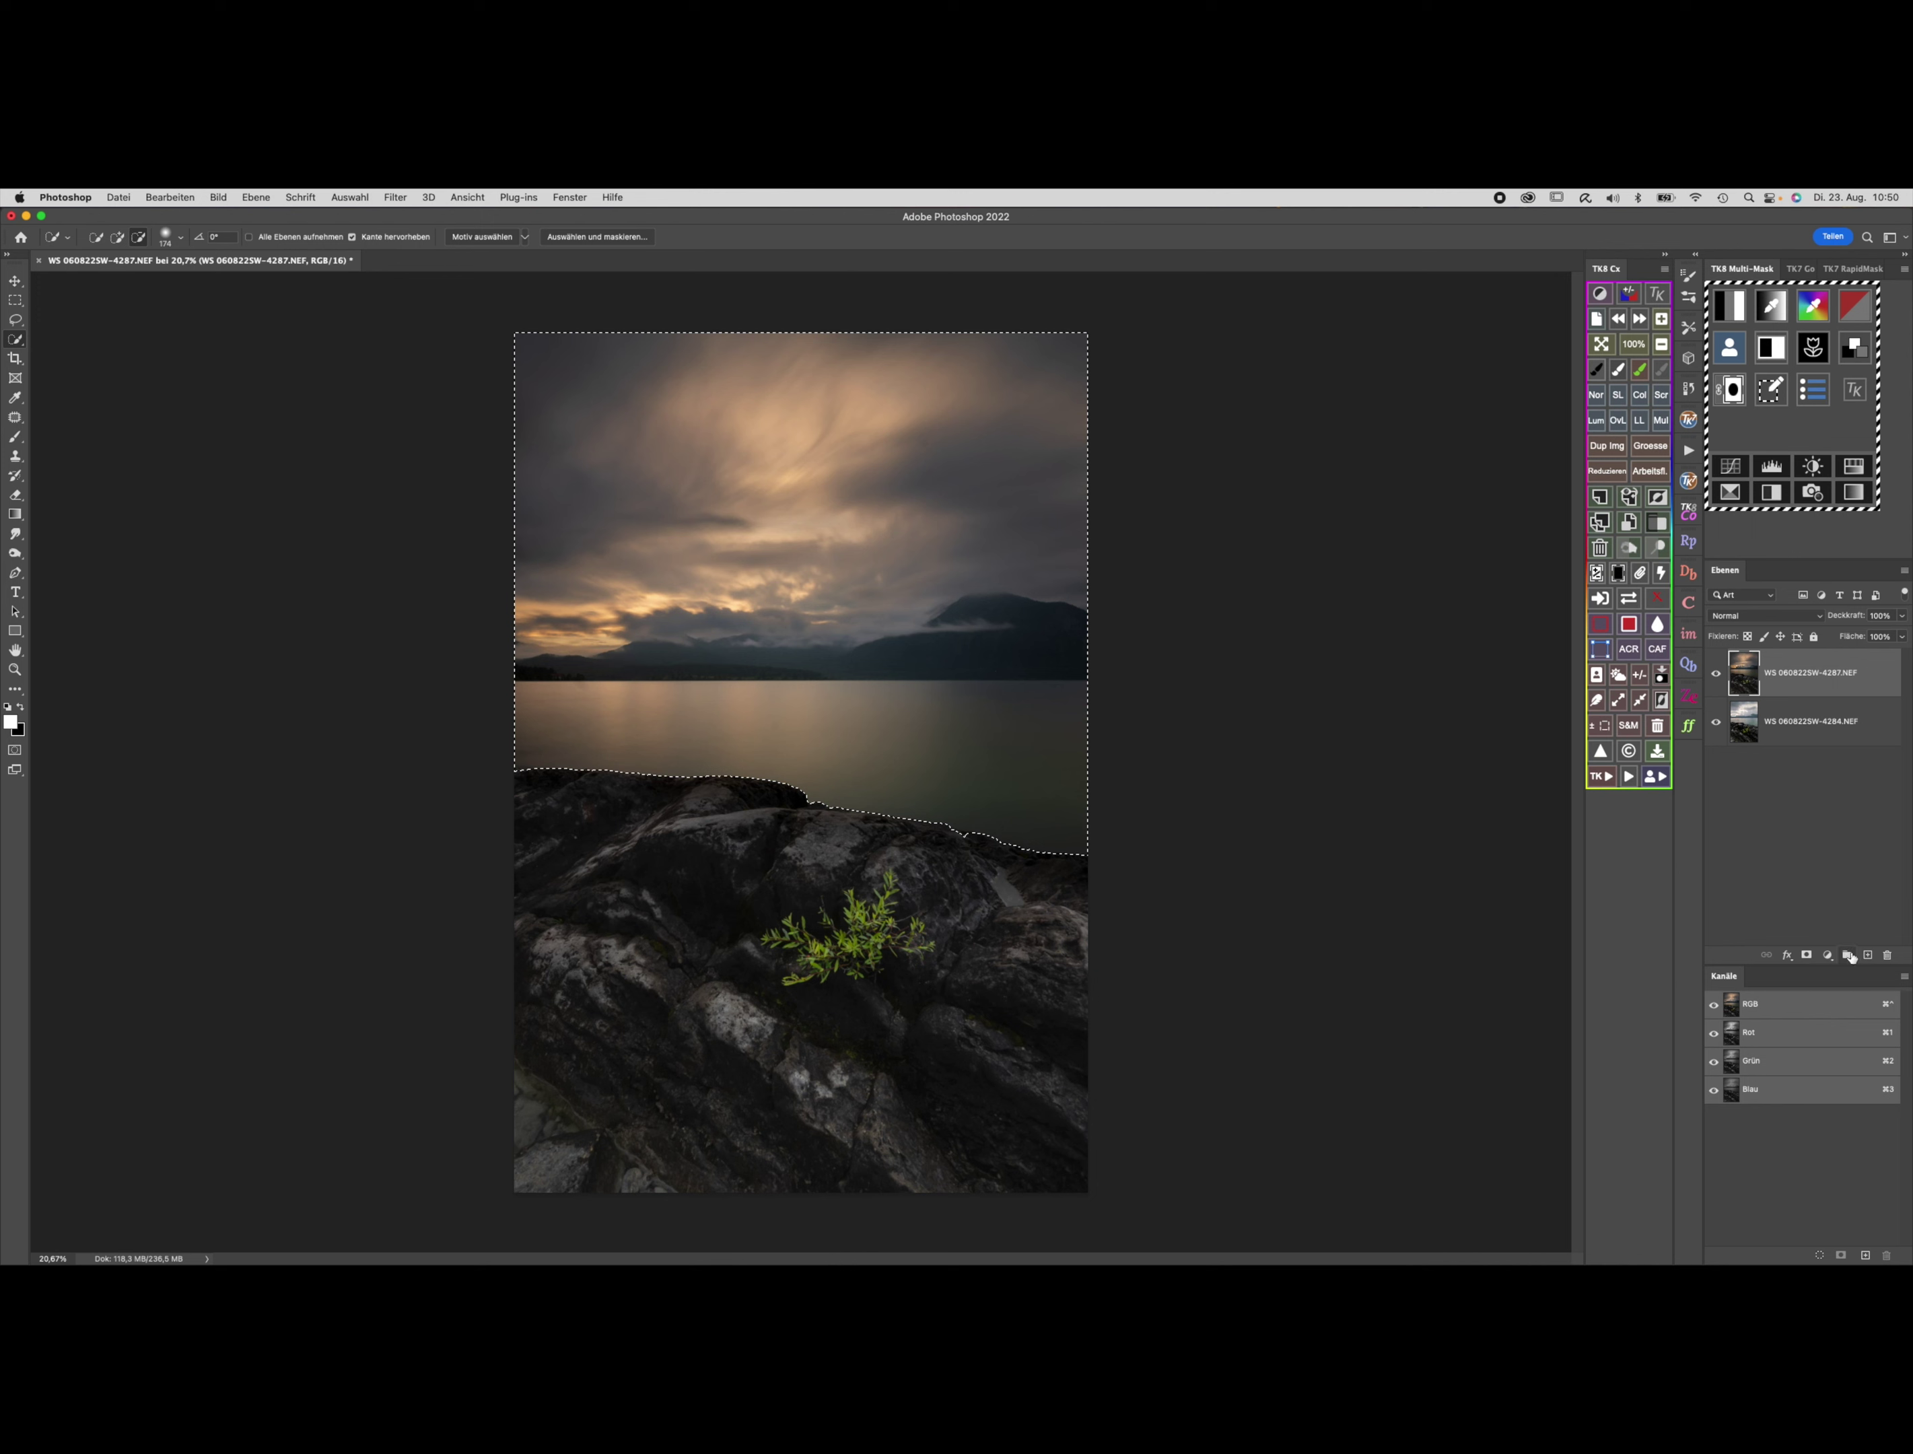
Mask the top layer to the sky-and-water selection, then flatten onto the Hintergrund layer.
{"action": "left_click", "coordinate": [1807, 955]}
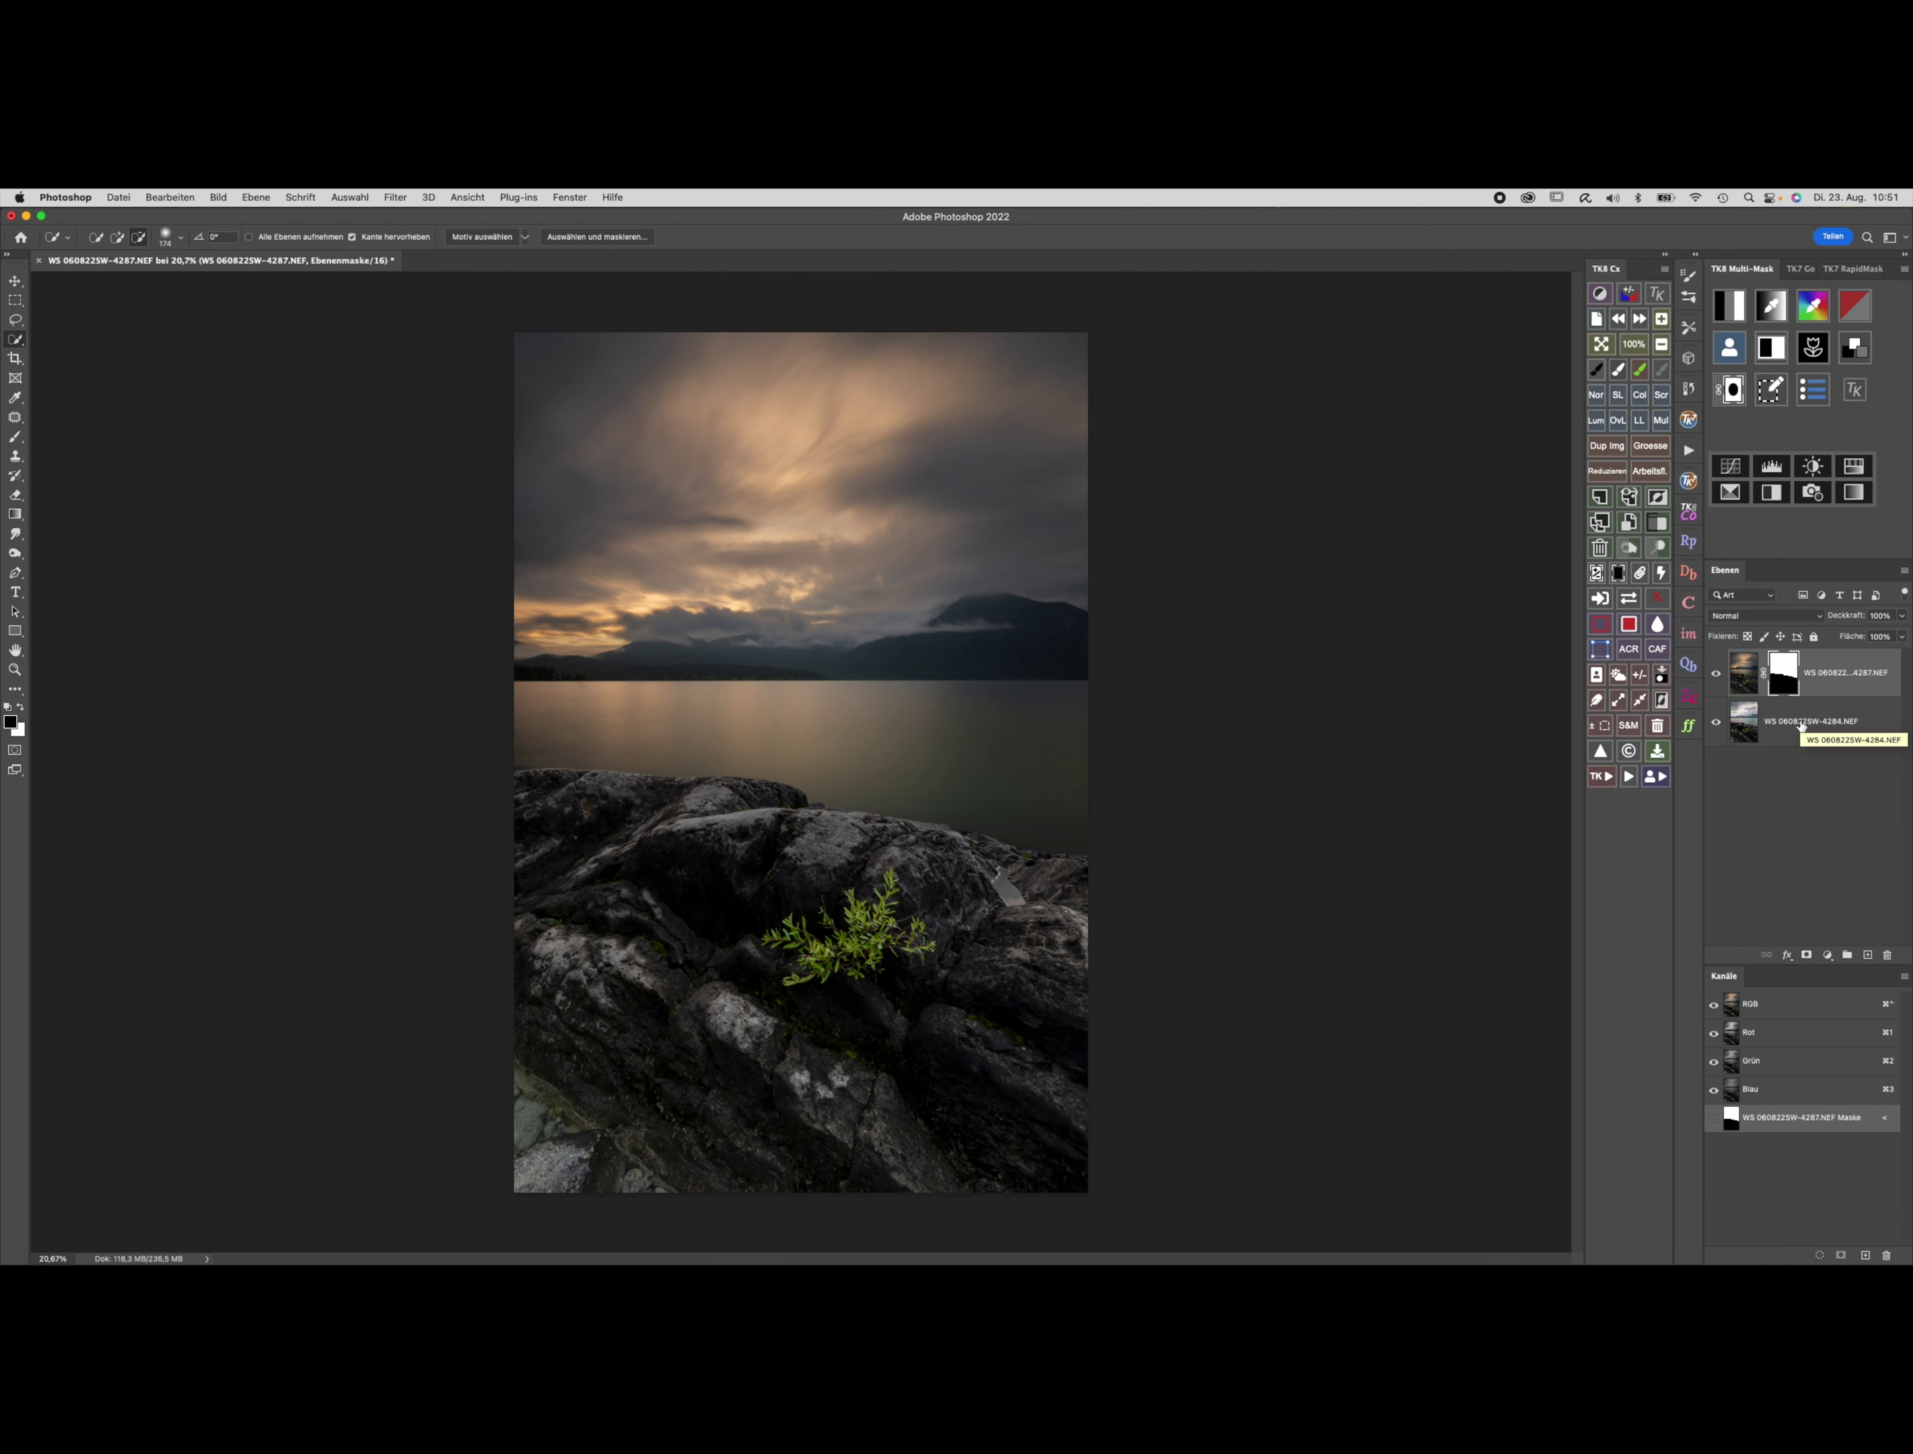
{"action": "right_click", "coordinate": [1801, 721]}
{"action": "left_click", "coordinate": [1713, 1061]}
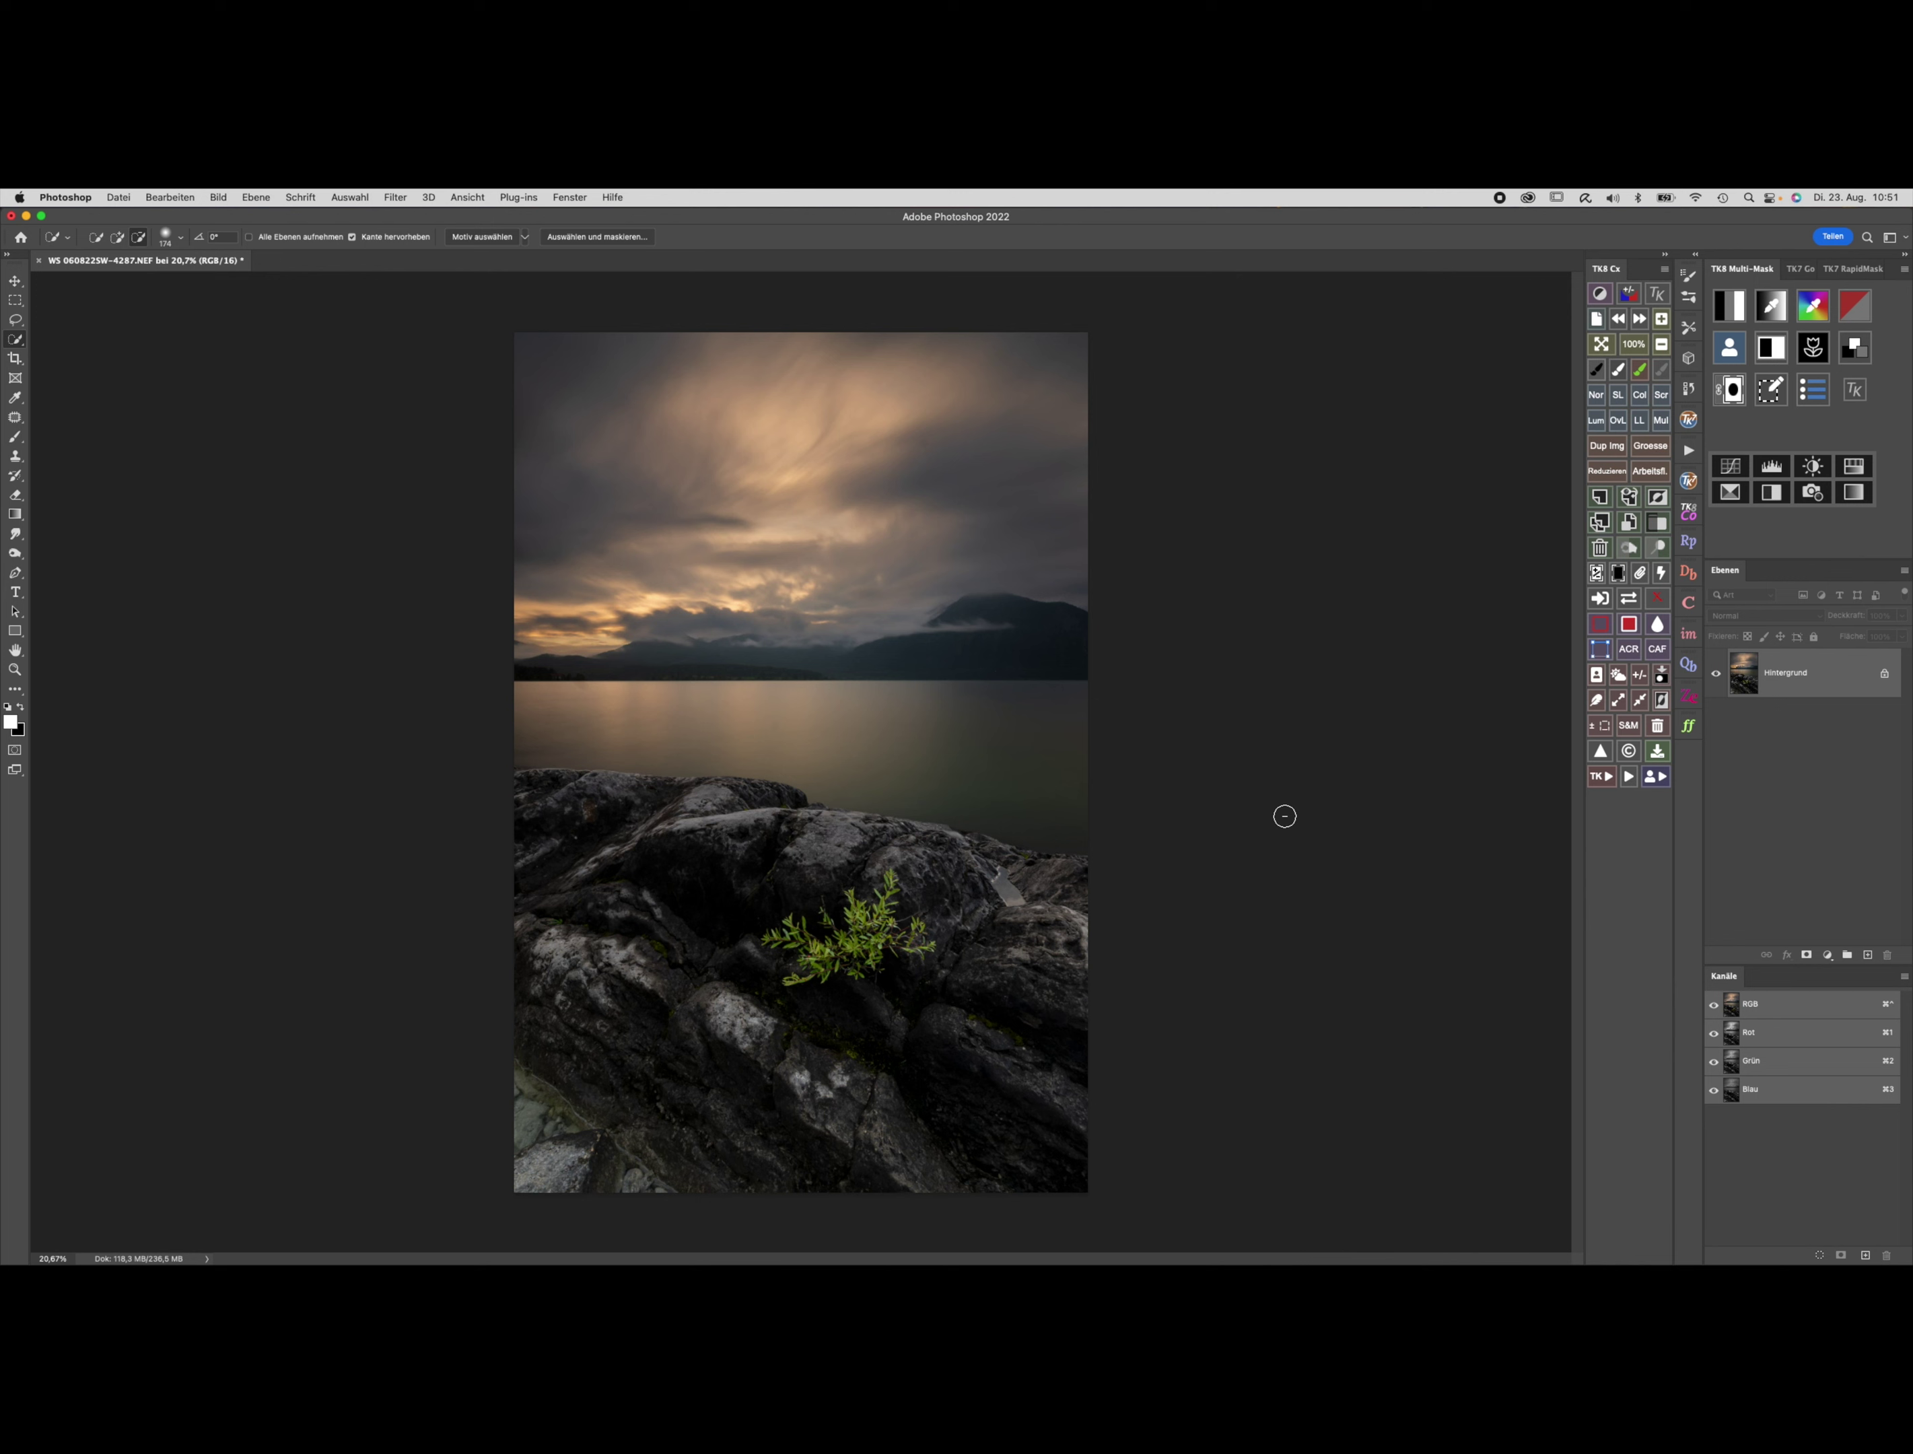
Duplicate the flattened image to Ebene 1 and launch Nik Collection Color Efex Pro 4 on it.
{"action": "key", "text": "super+j"}
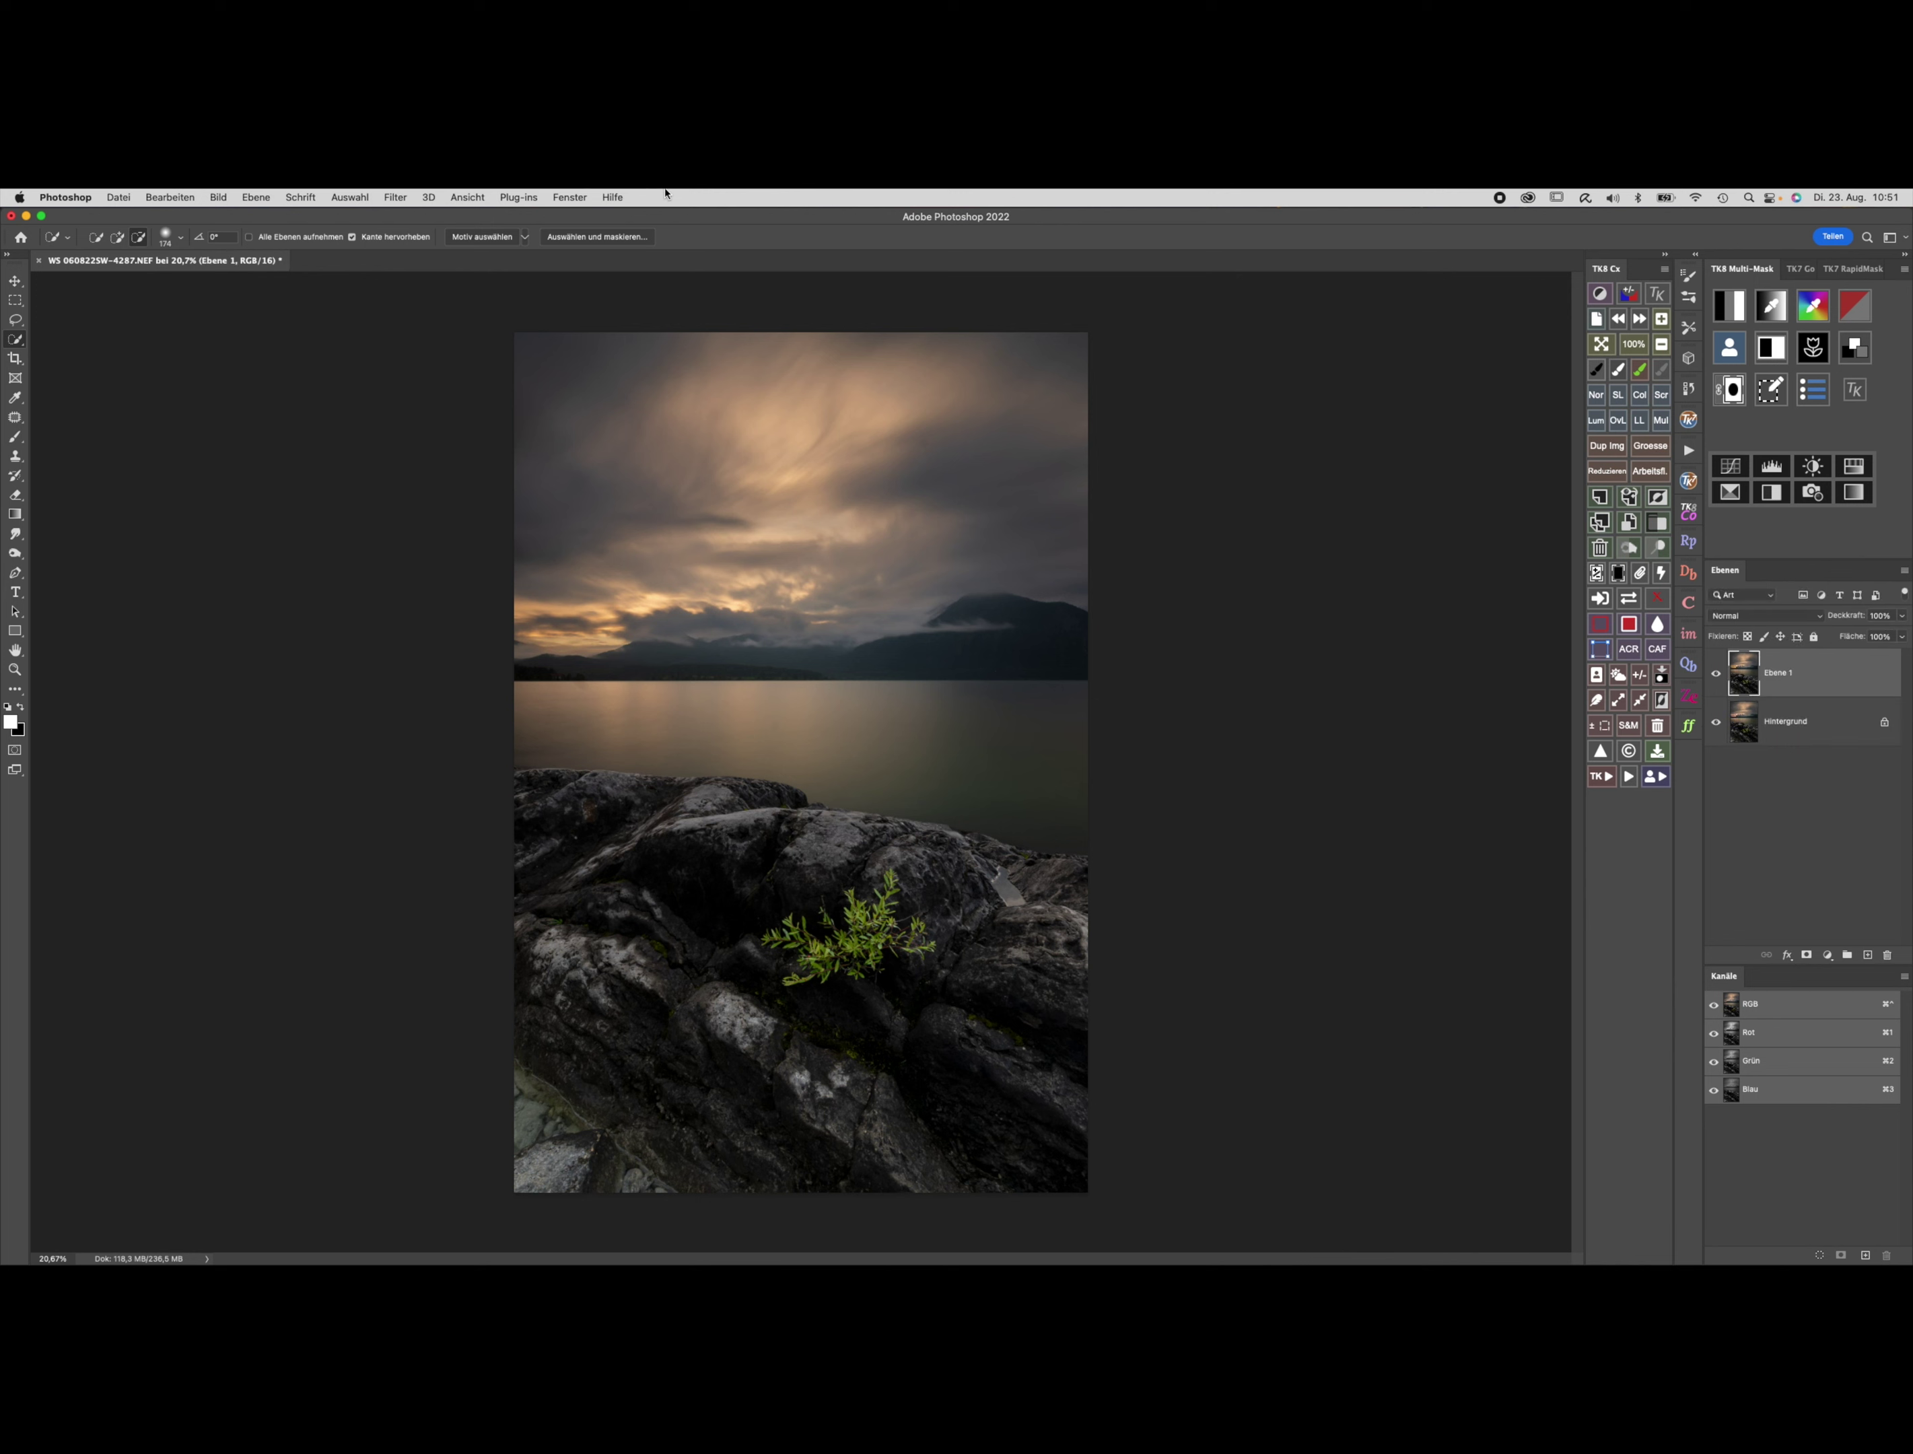
{"action": "left_click", "coordinate": [396, 198]}
{"action": "mouse_move", "coordinate": [505, 538]}
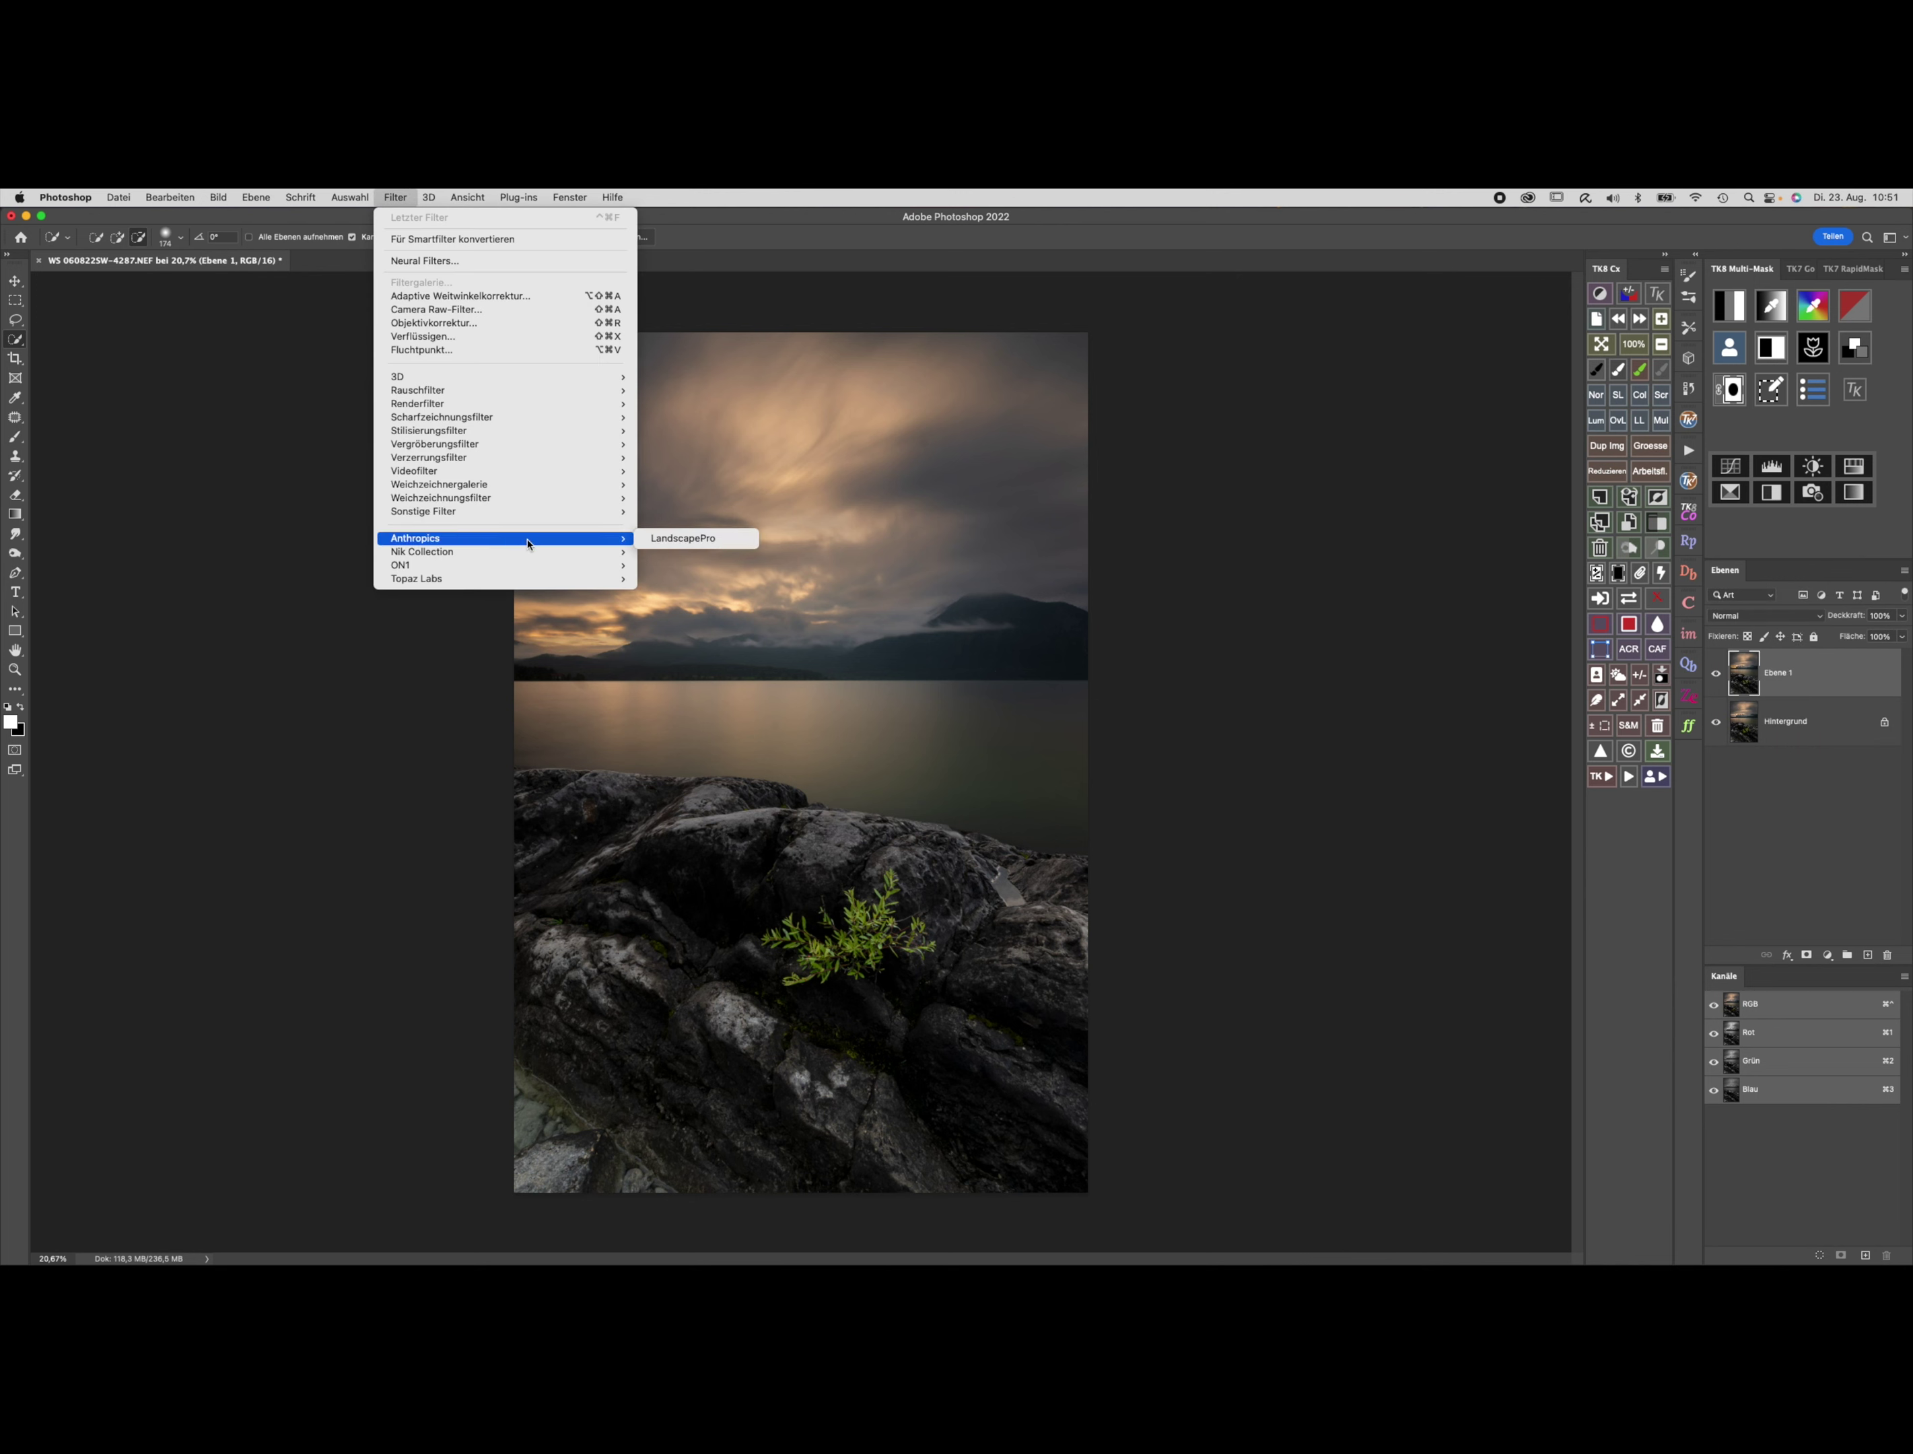
{"action": "left_click", "coordinate": [708, 566]}
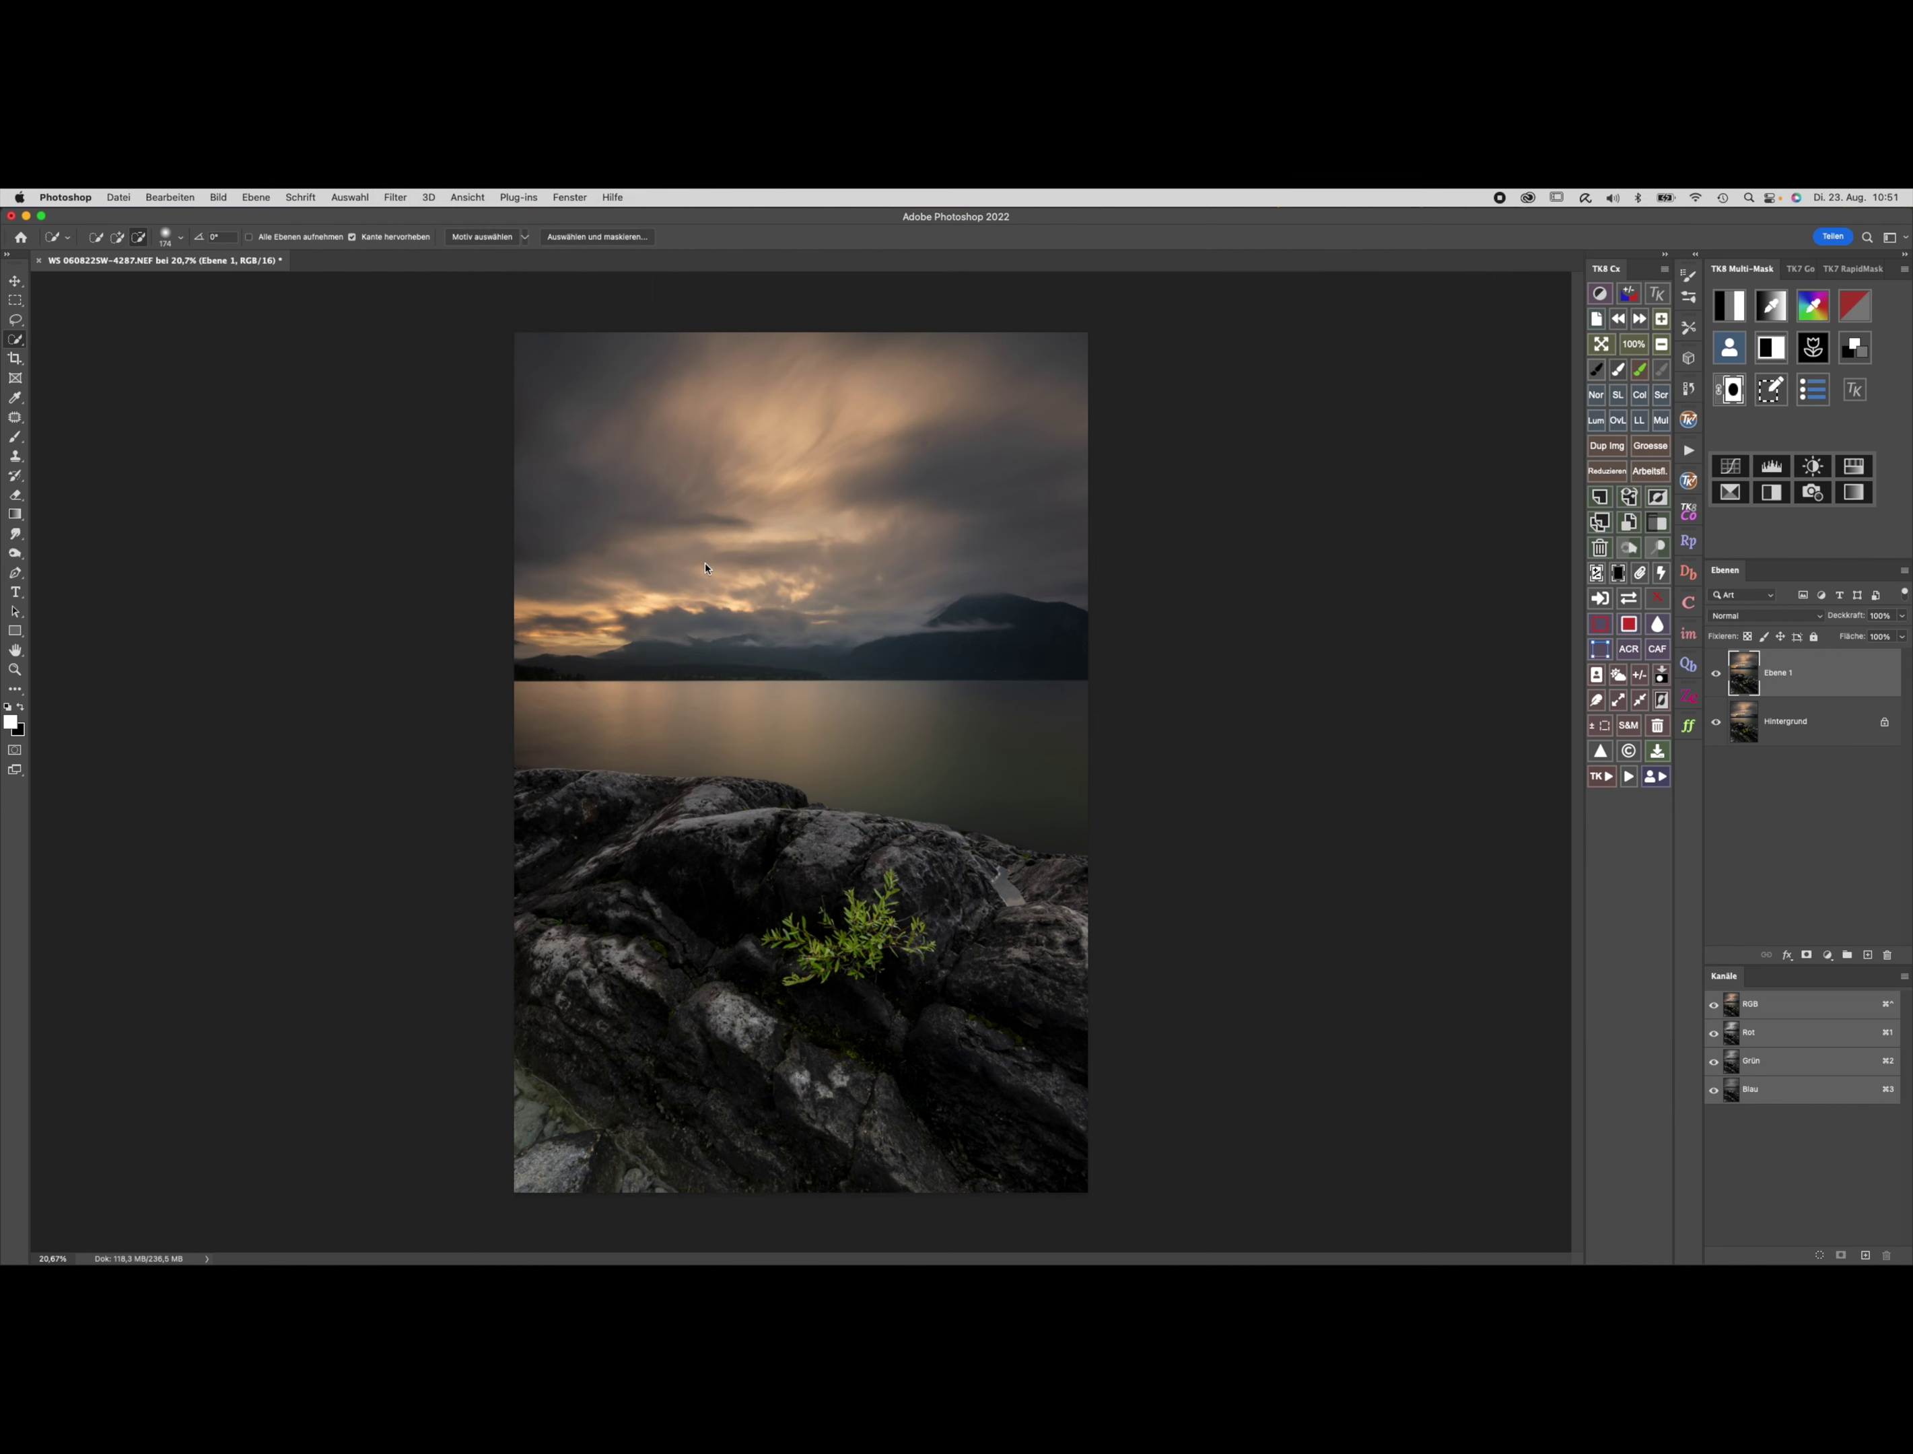
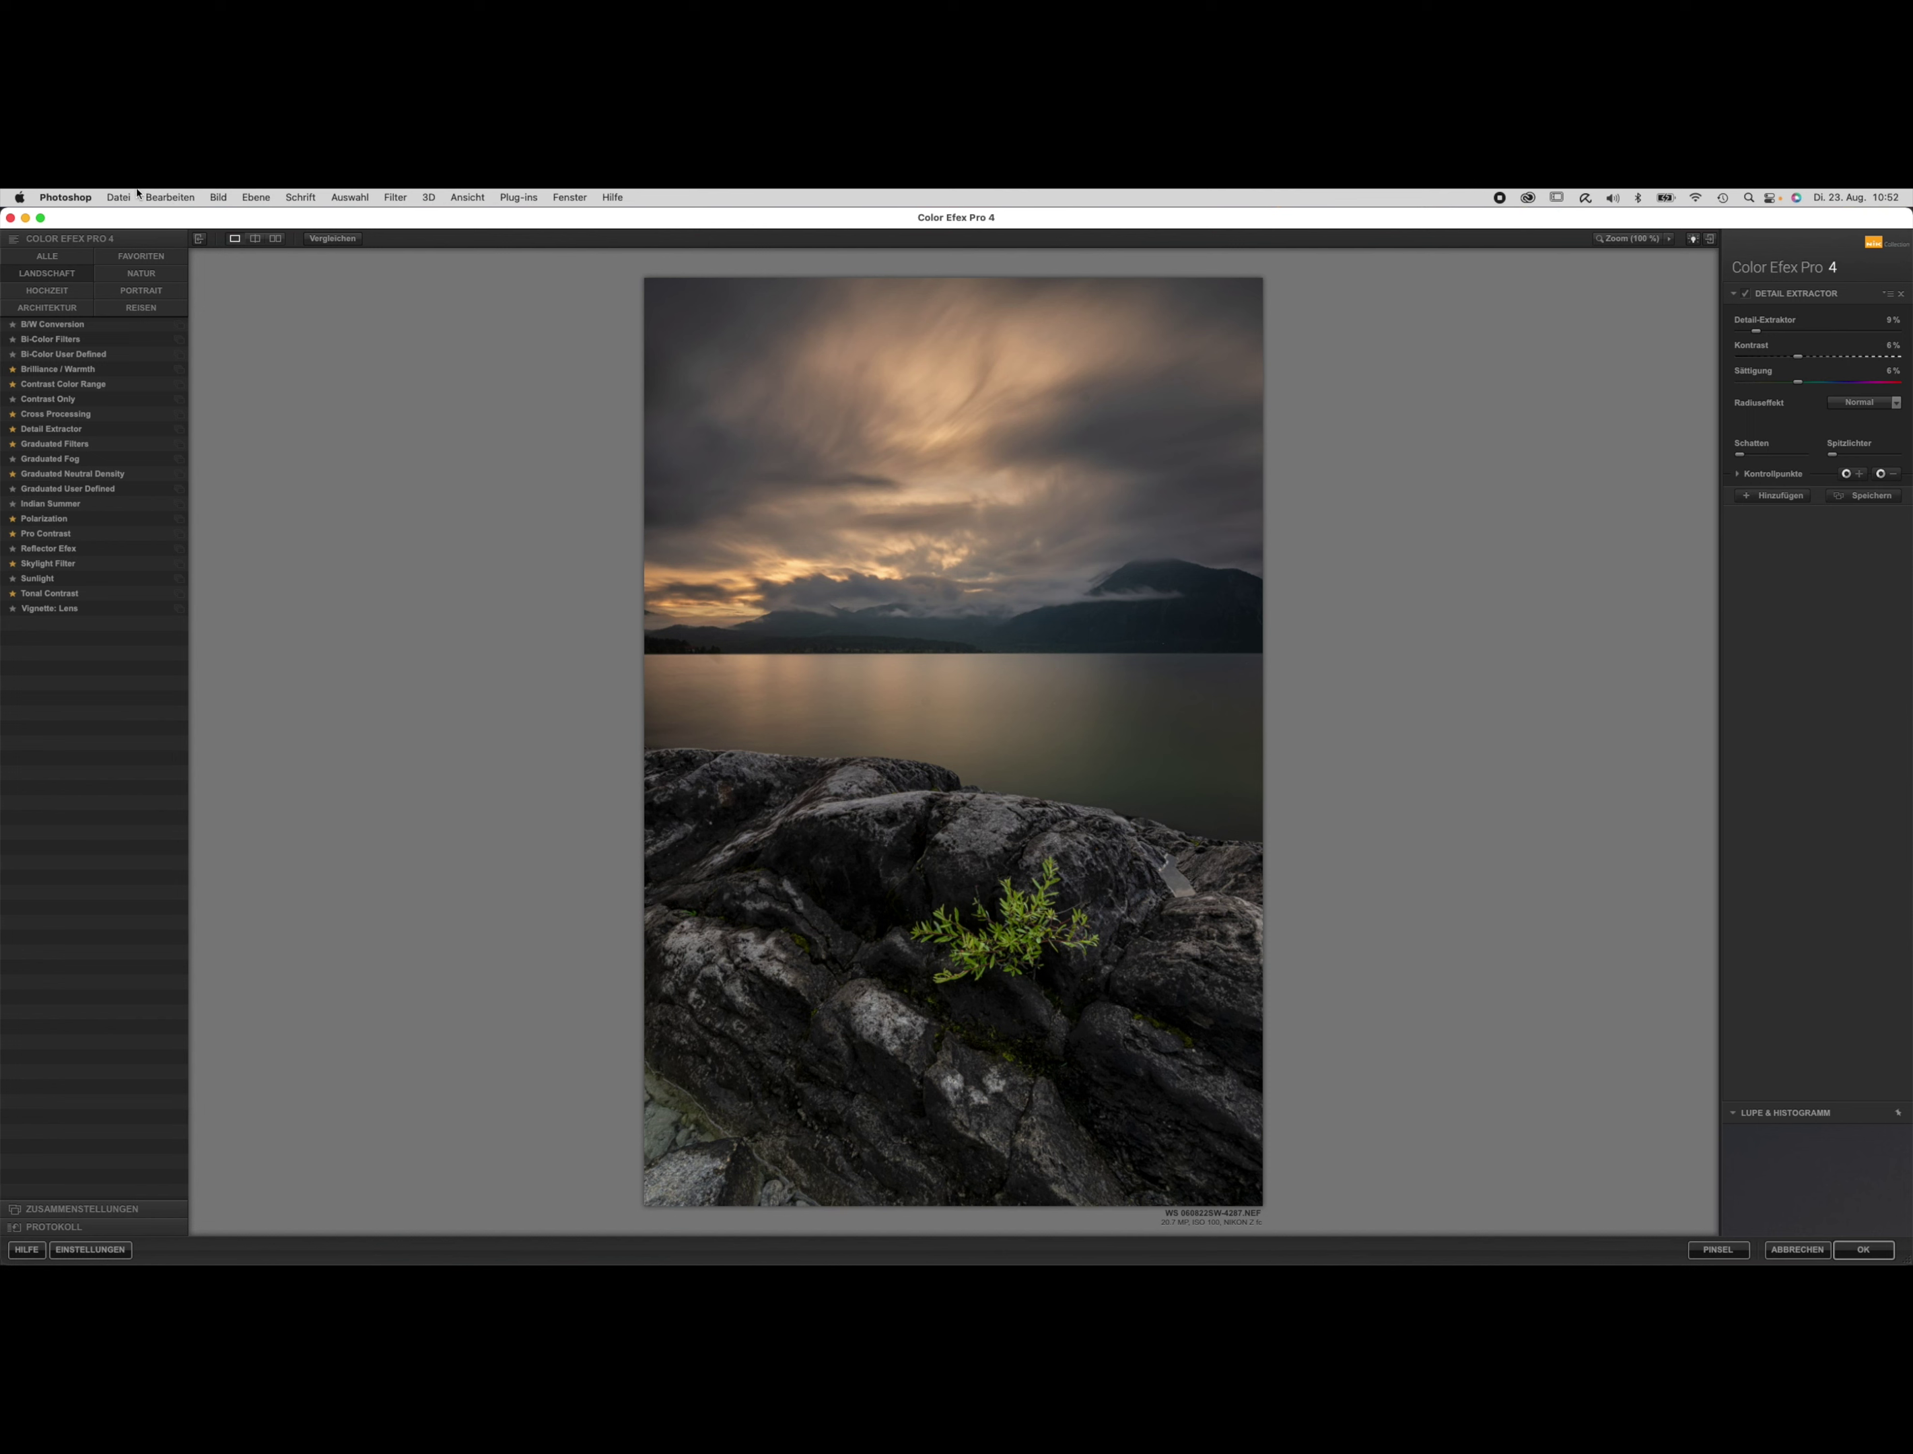
Apply Detail Extractor from the Landschaft filters and lower its Sättigung to −25%.
{"action": "left_click", "coordinate": [69, 259]}
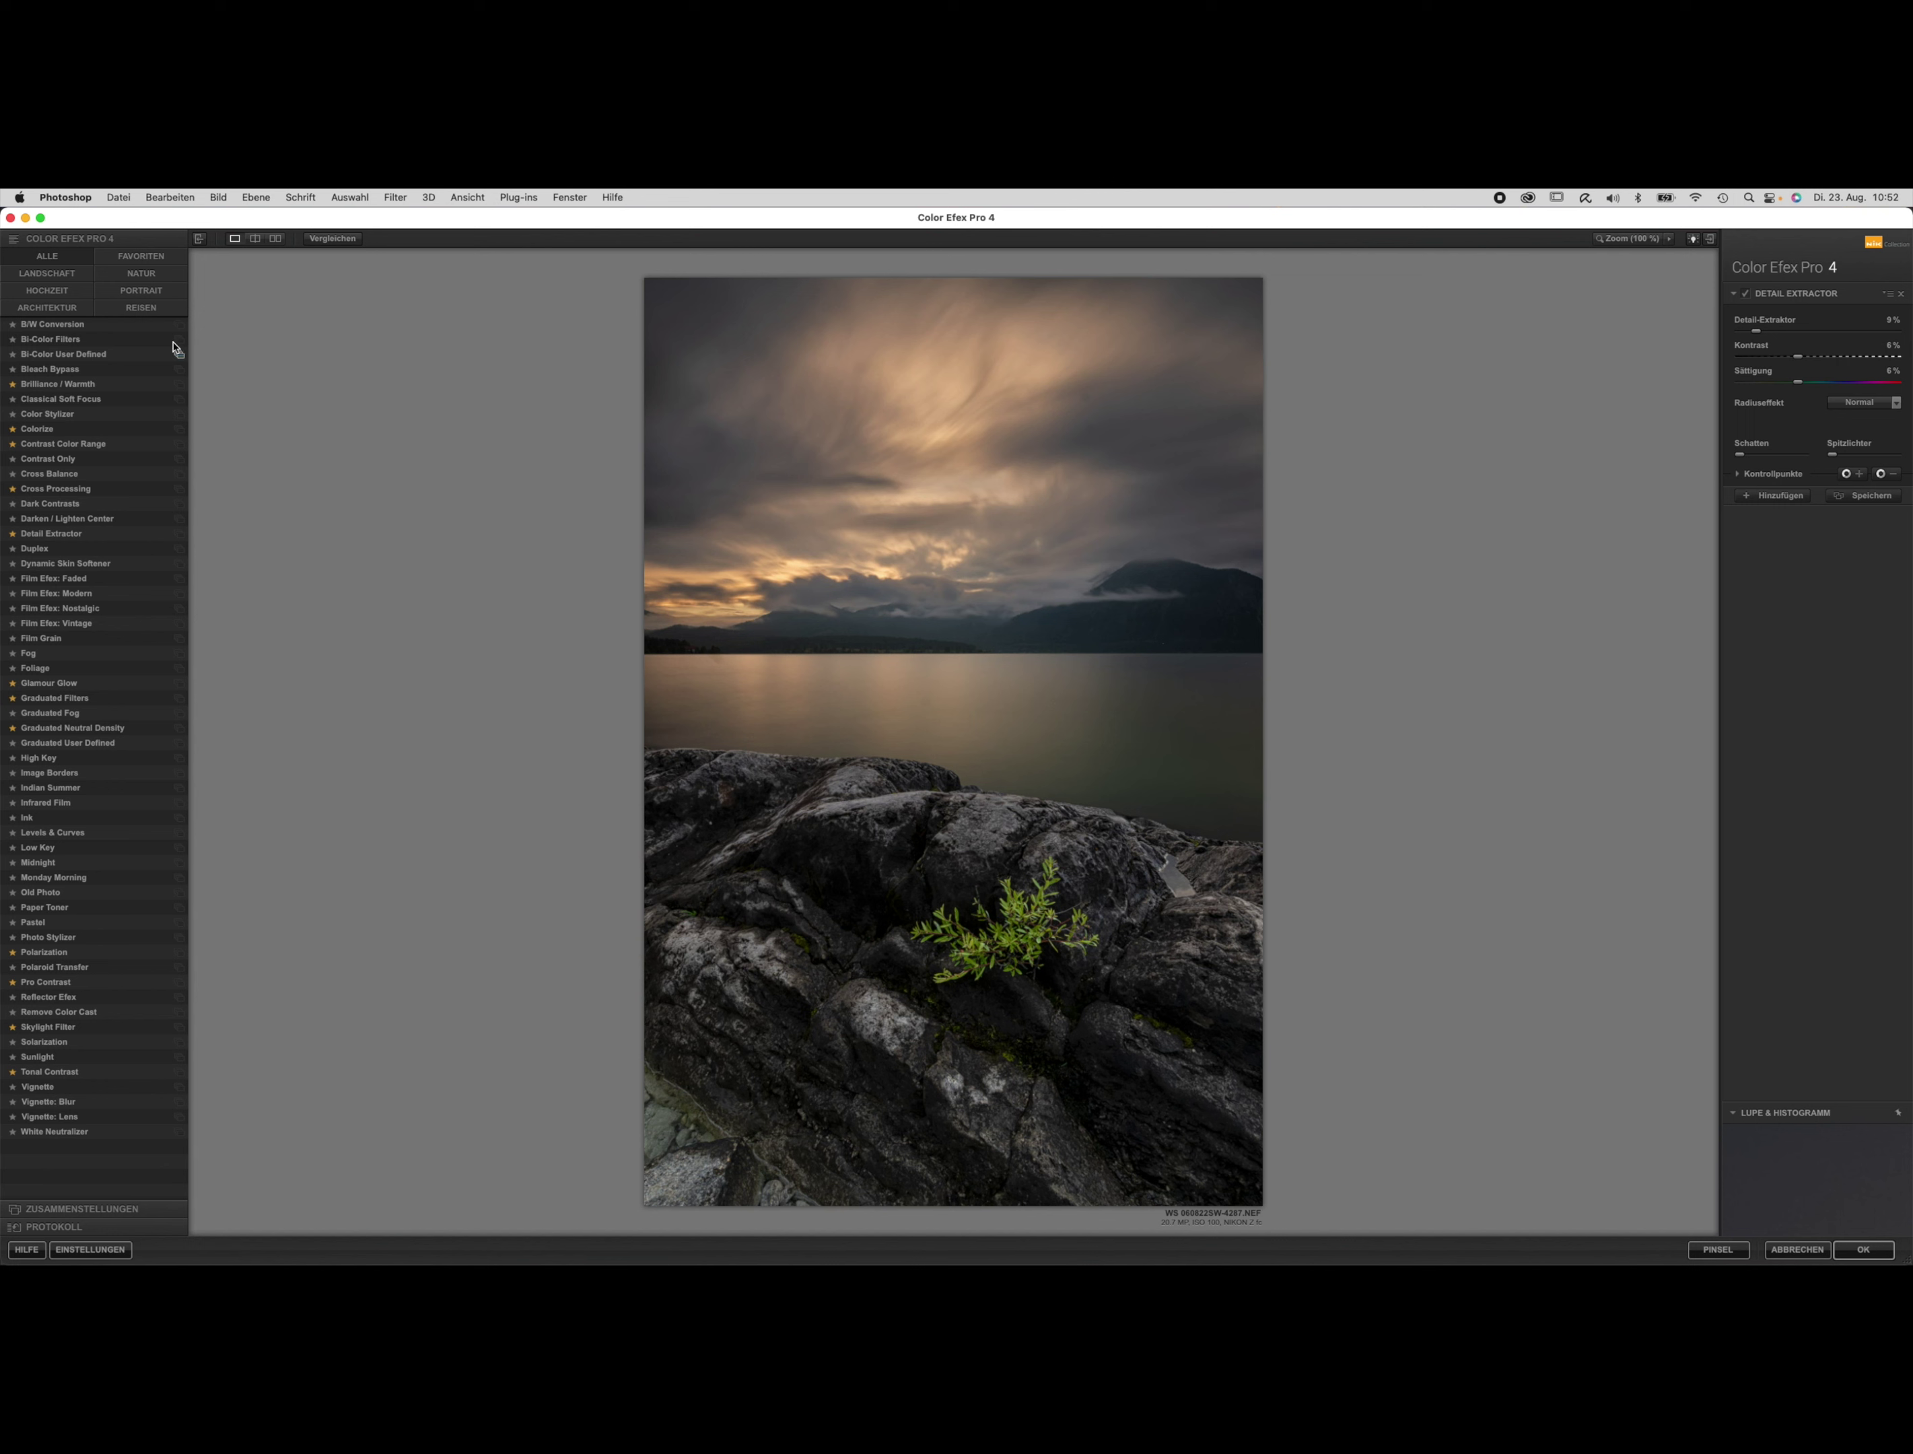
{"action": "left_click", "coordinate": [66, 274]}
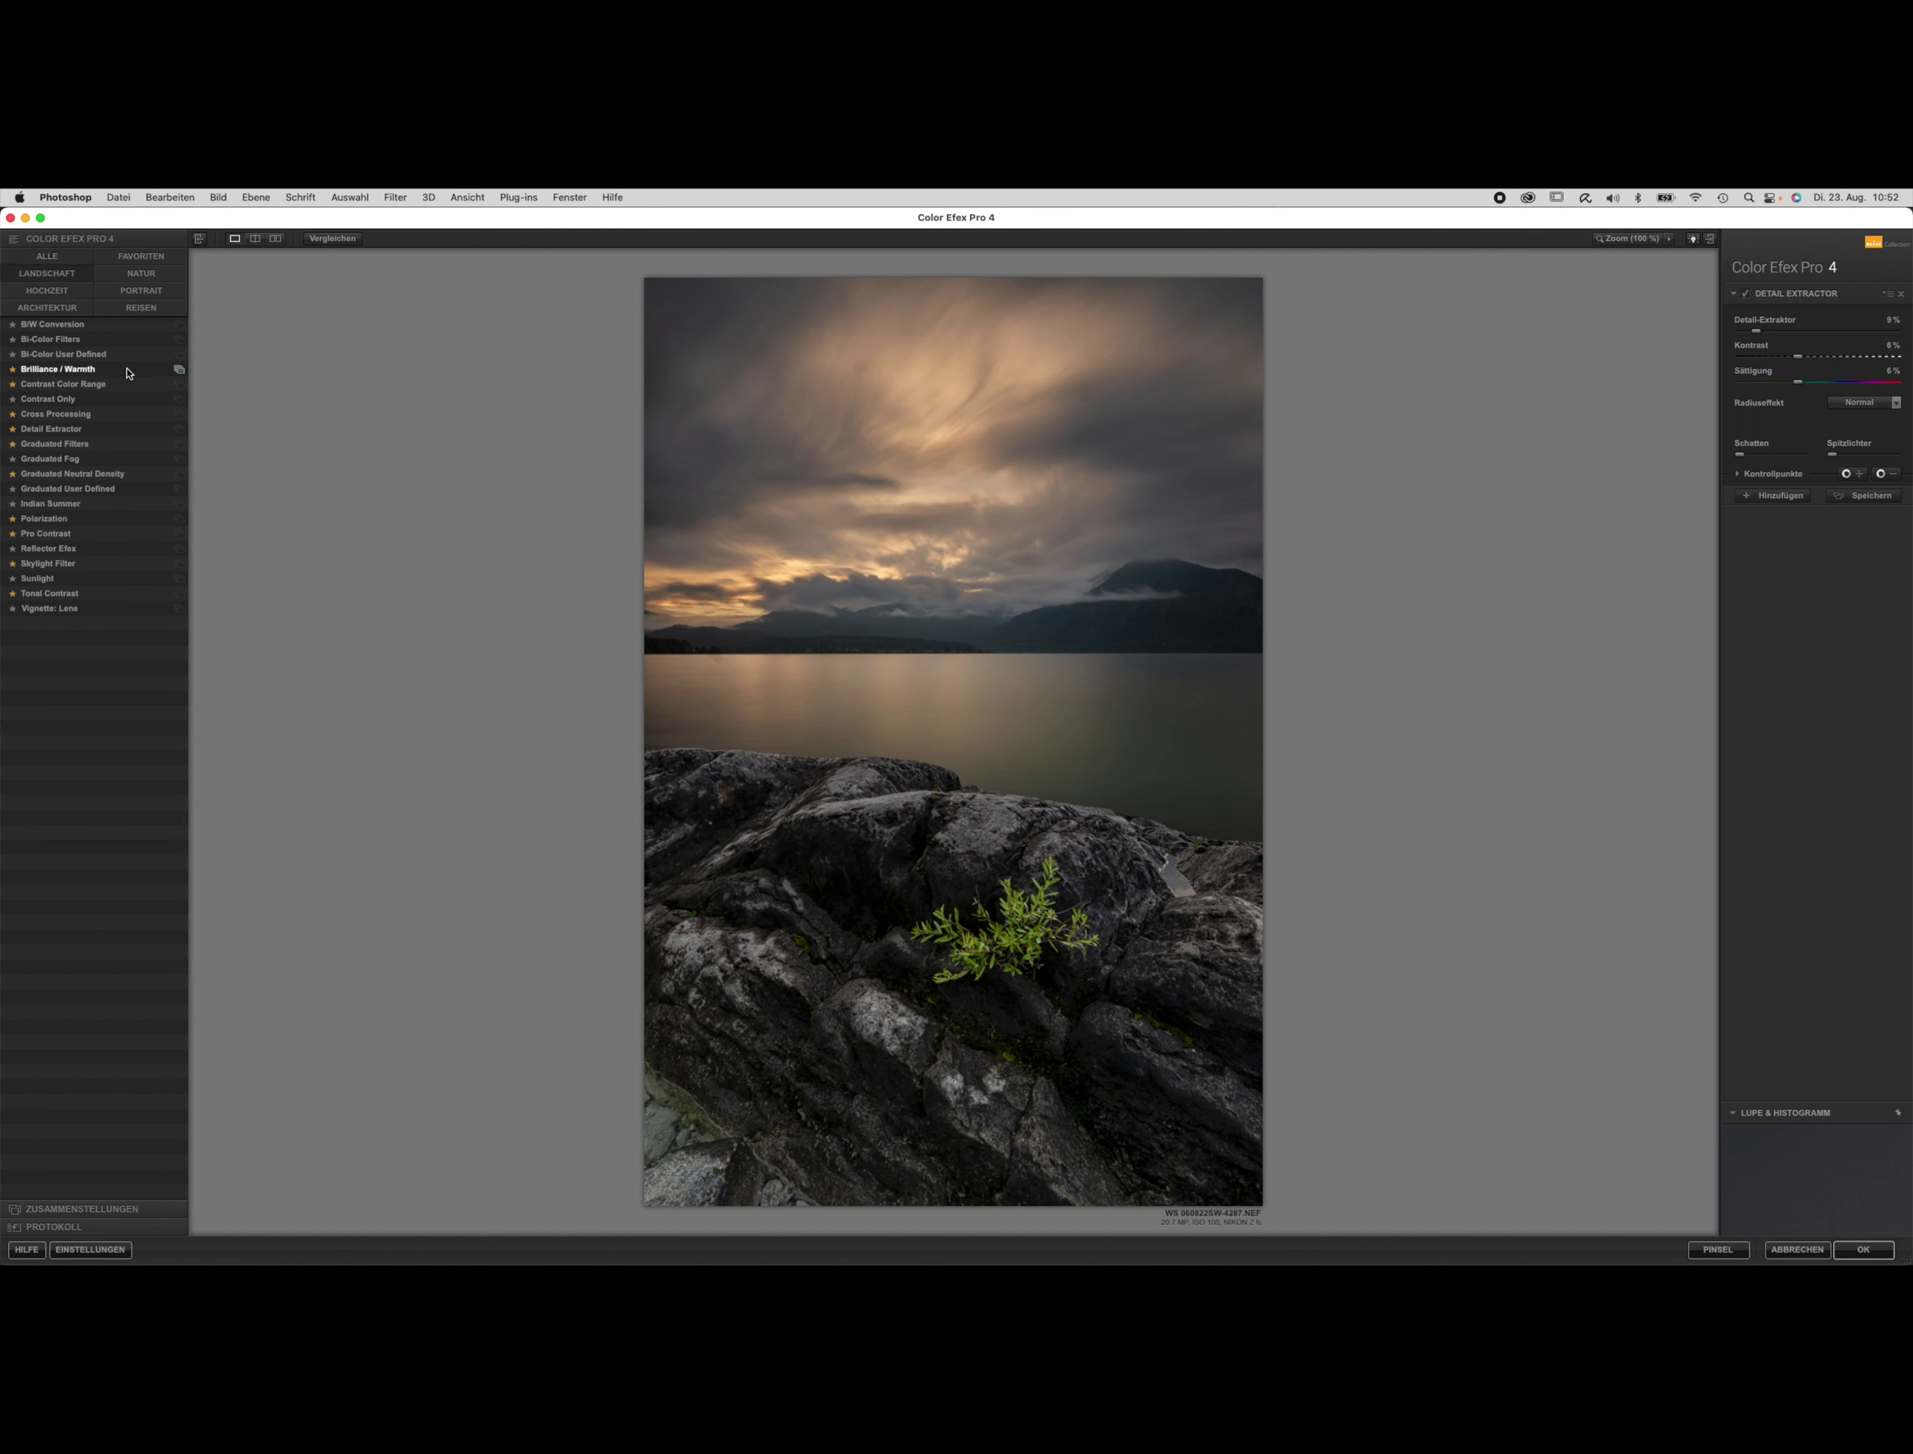
{"action": "left_click", "coordinate": [104, 430]}
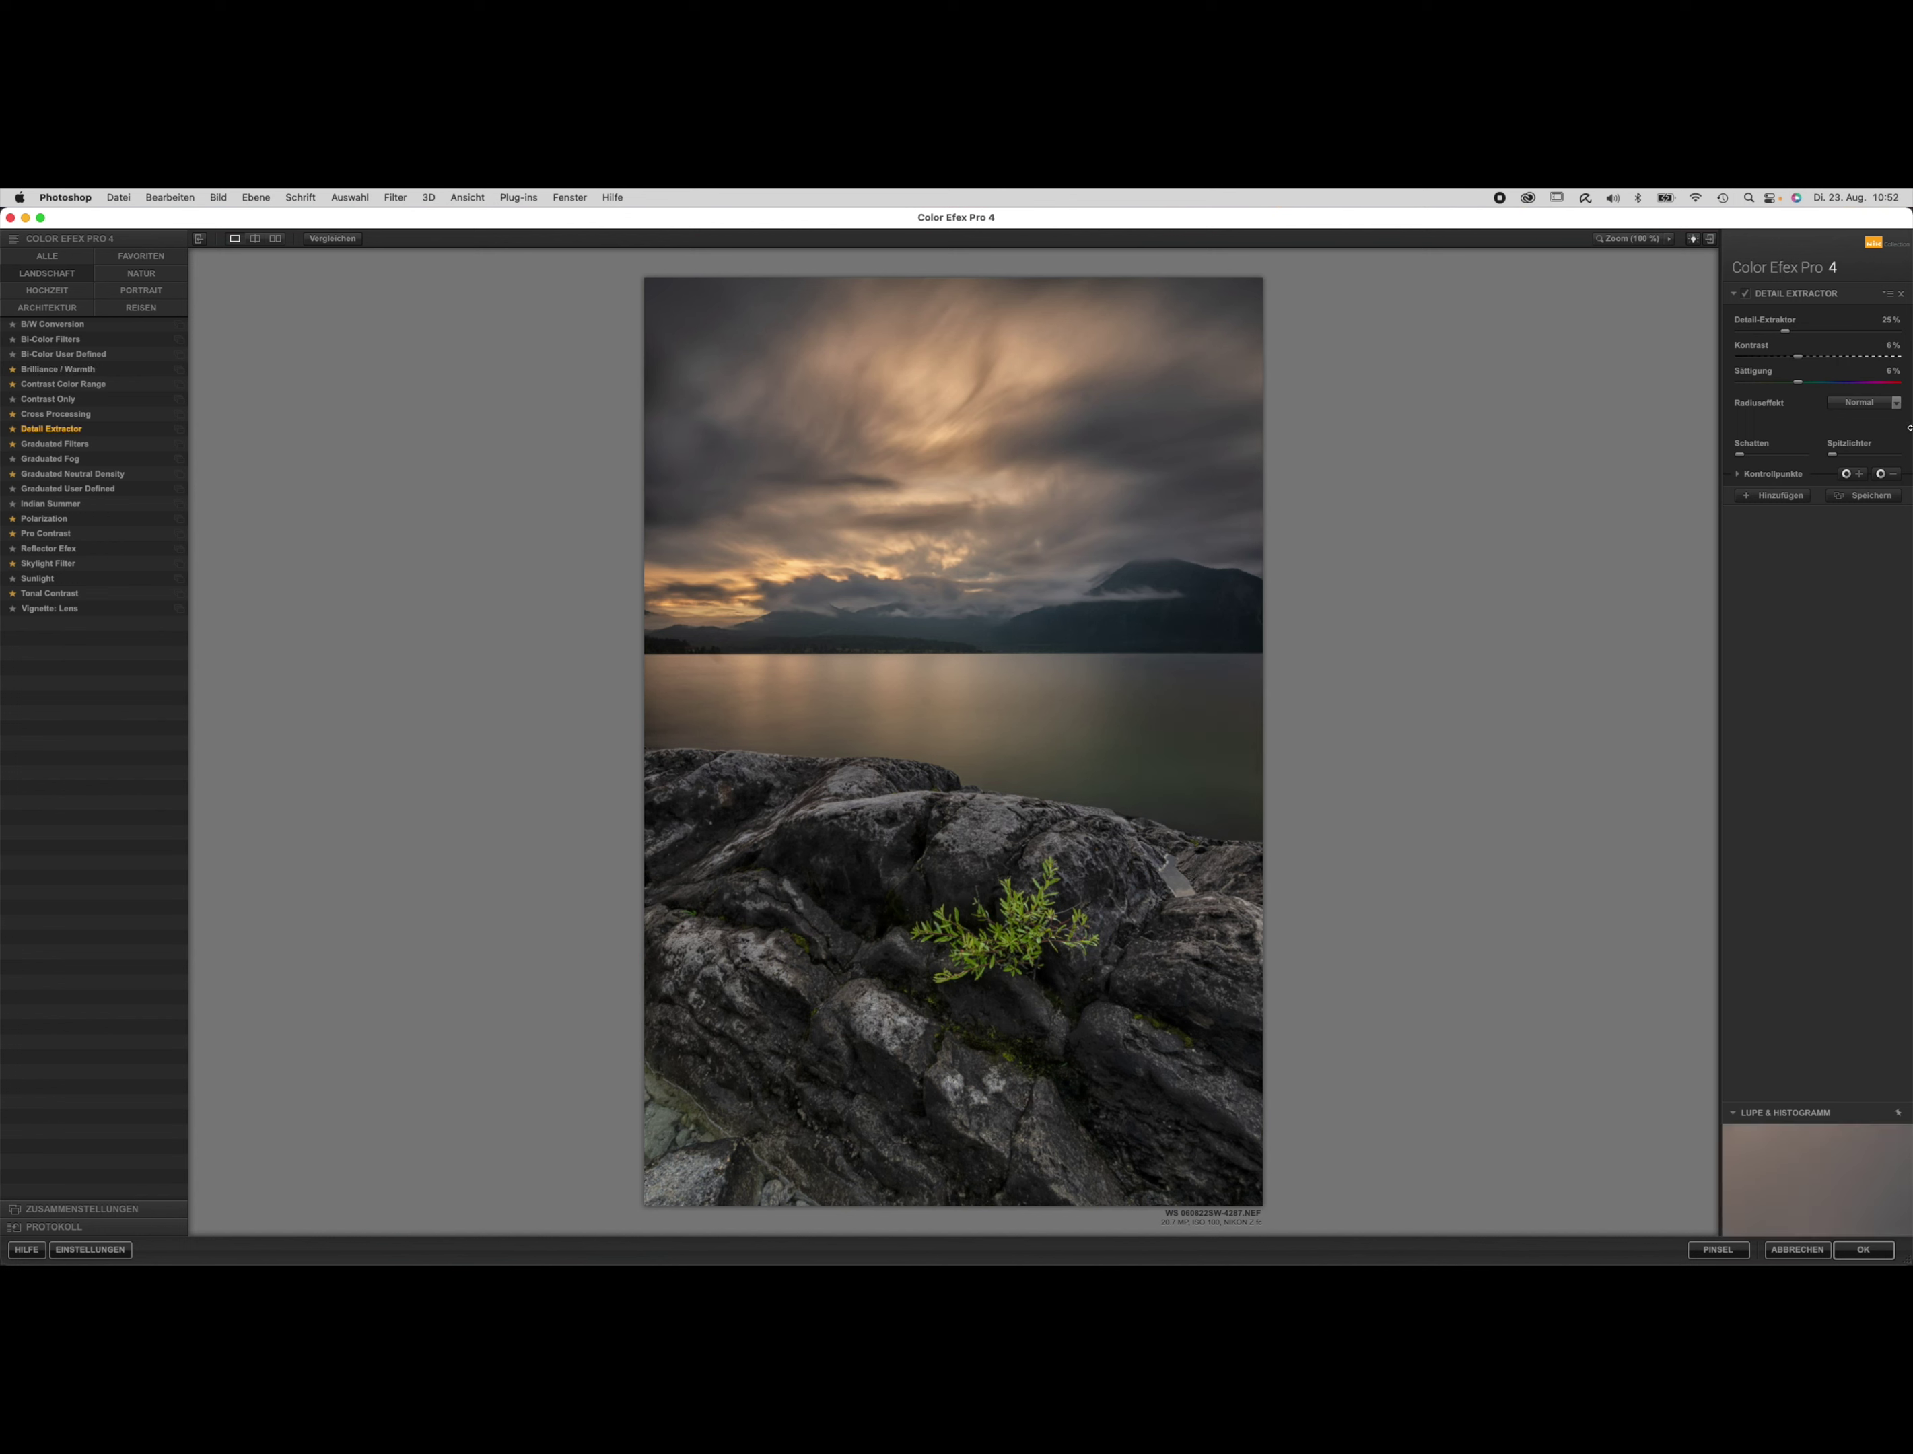
{"action": "left_click_drag", "start_coordinate": [1799, 383], "coordinate": [1782, 387]}
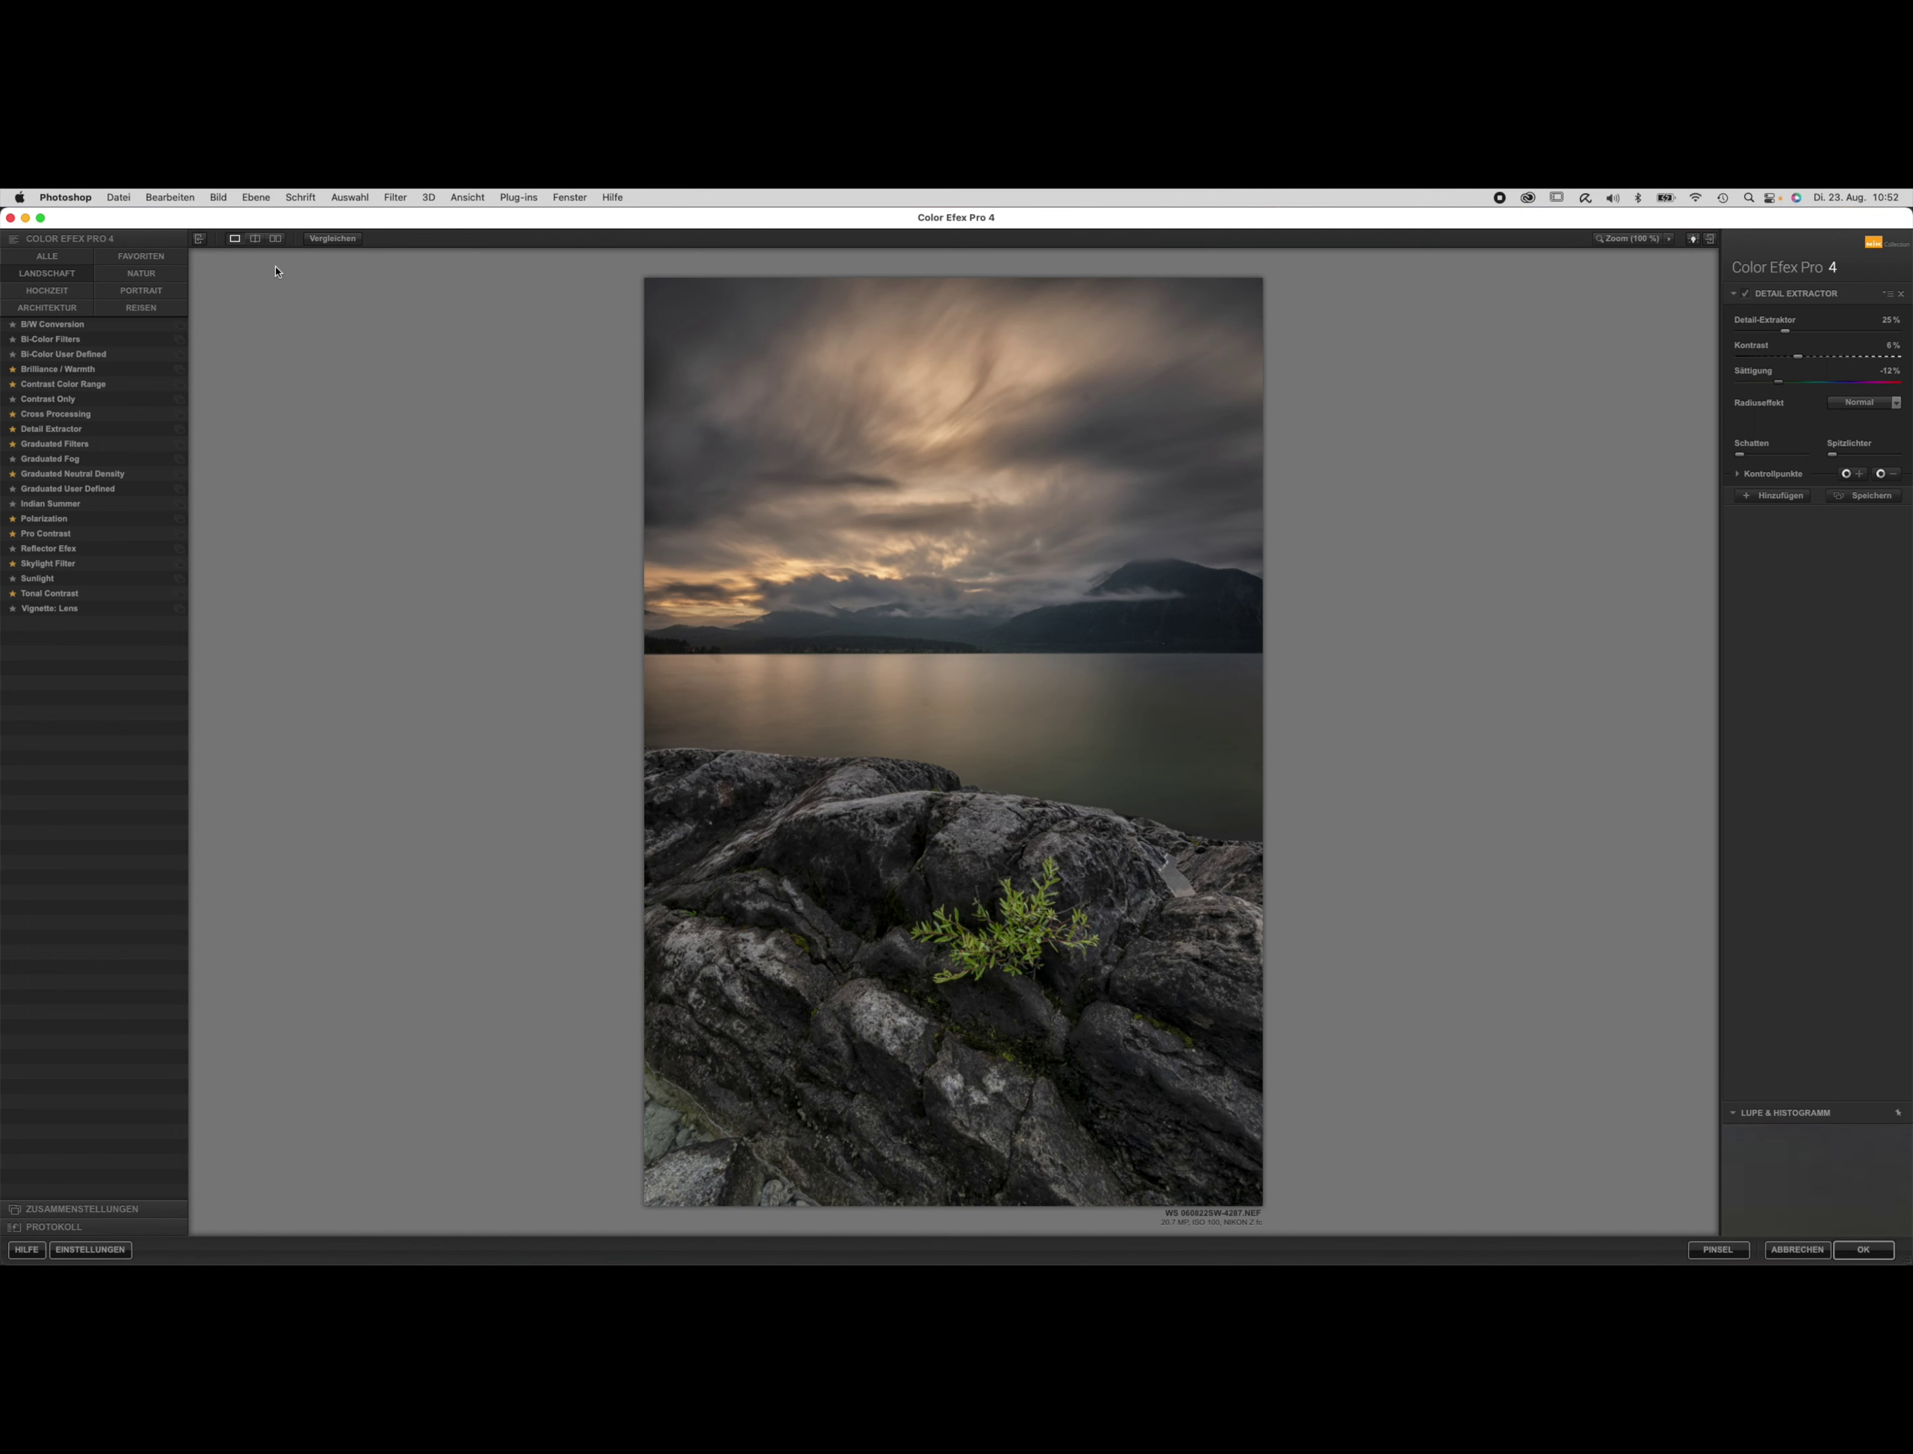
Compare the rocks with the original, then reduce Detail-Extraktor slightly to 18%.
{"action": "left_click", "coordinate": [333, 243]}
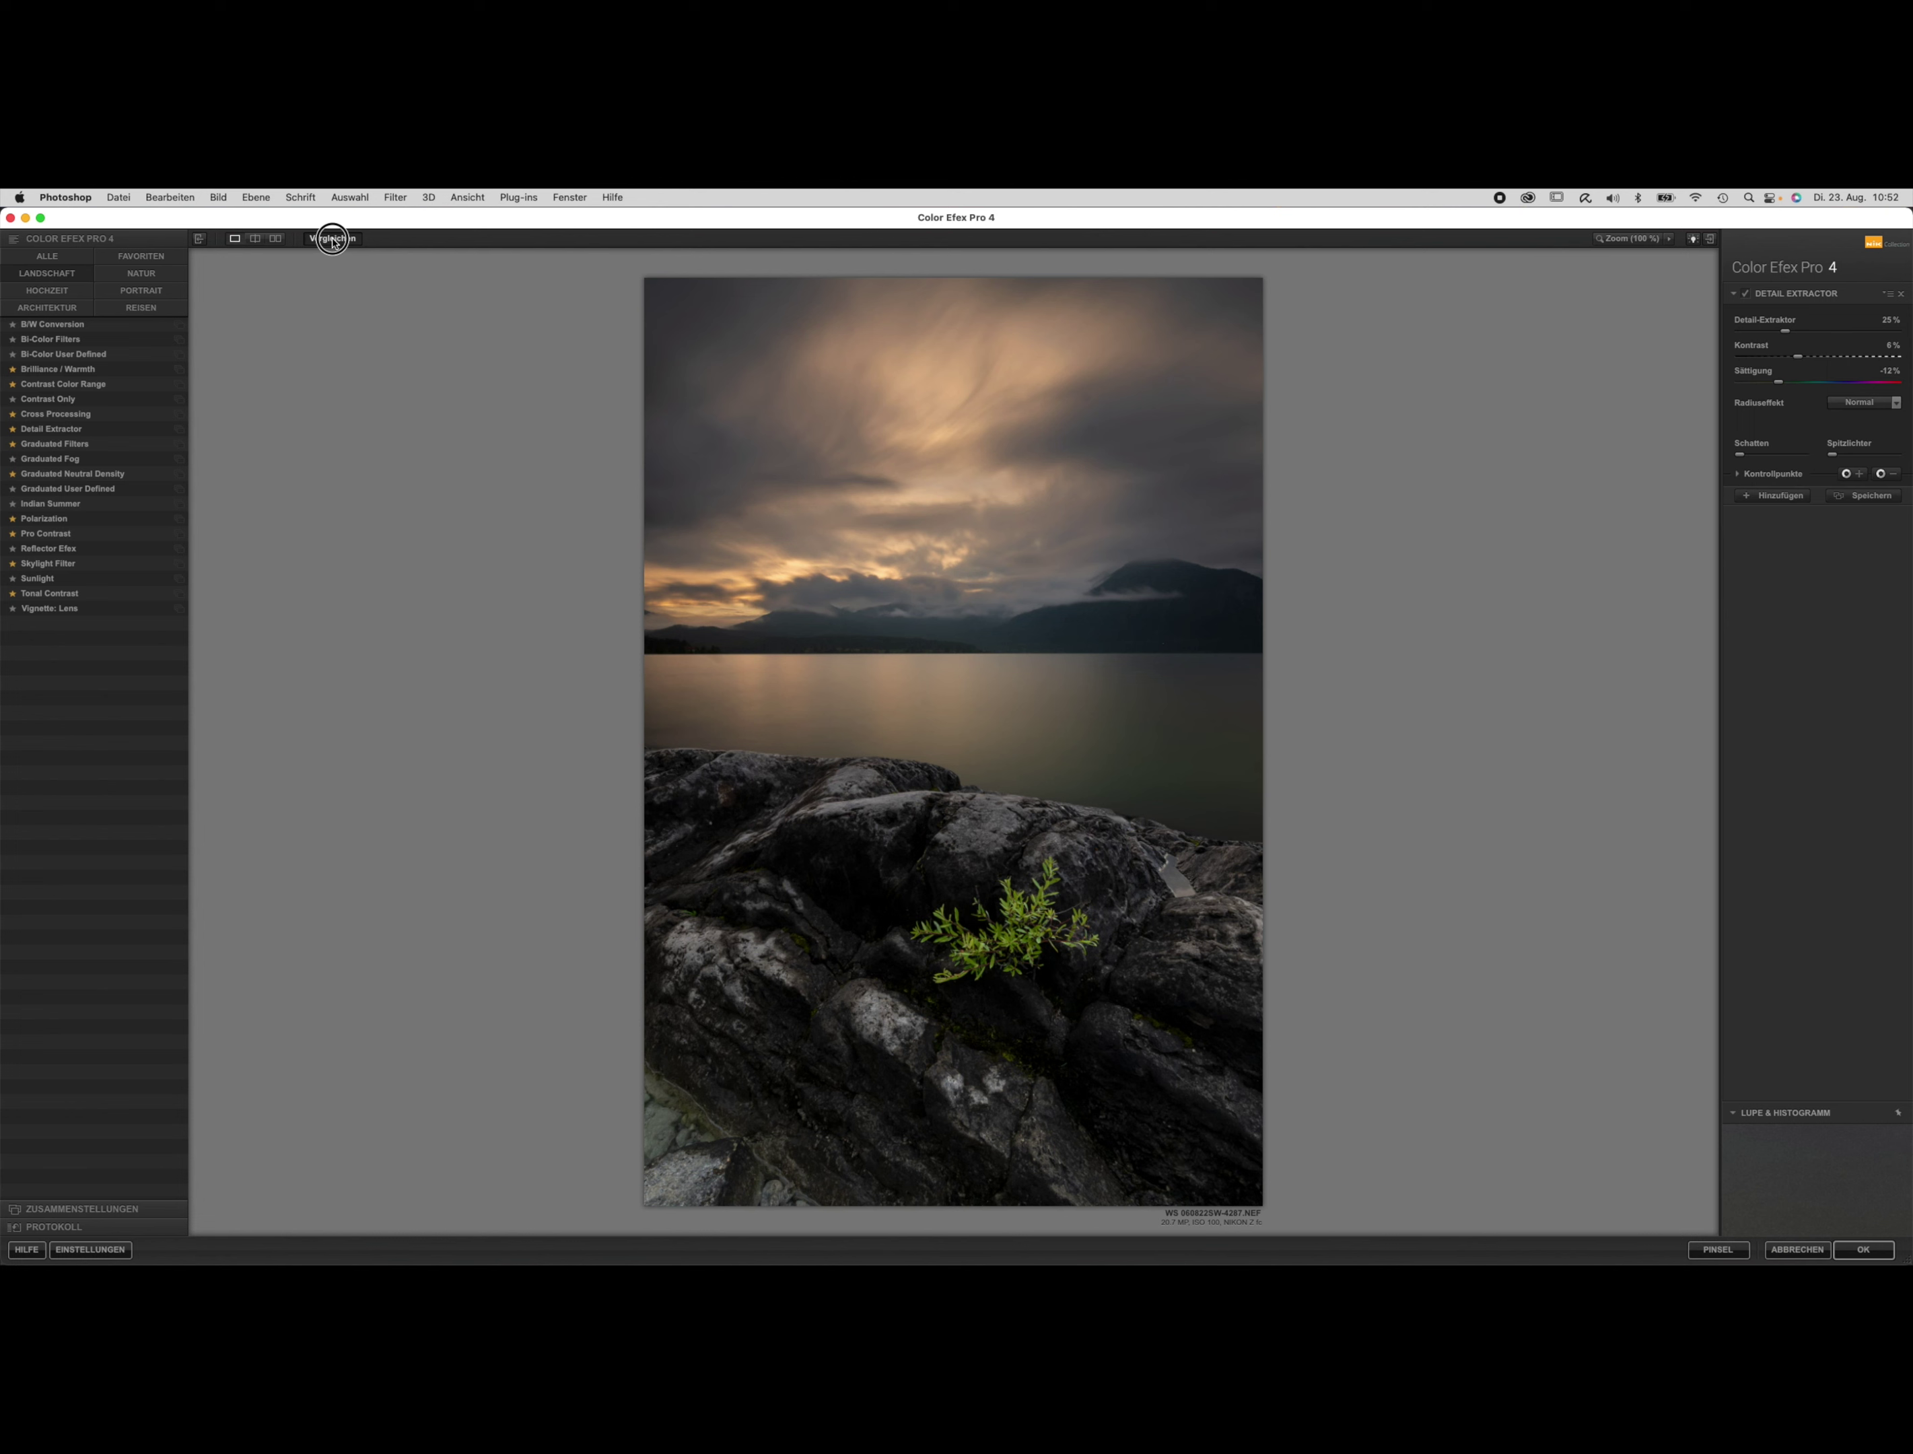
{"action": "left_click", "coordinate": [333, 242]}
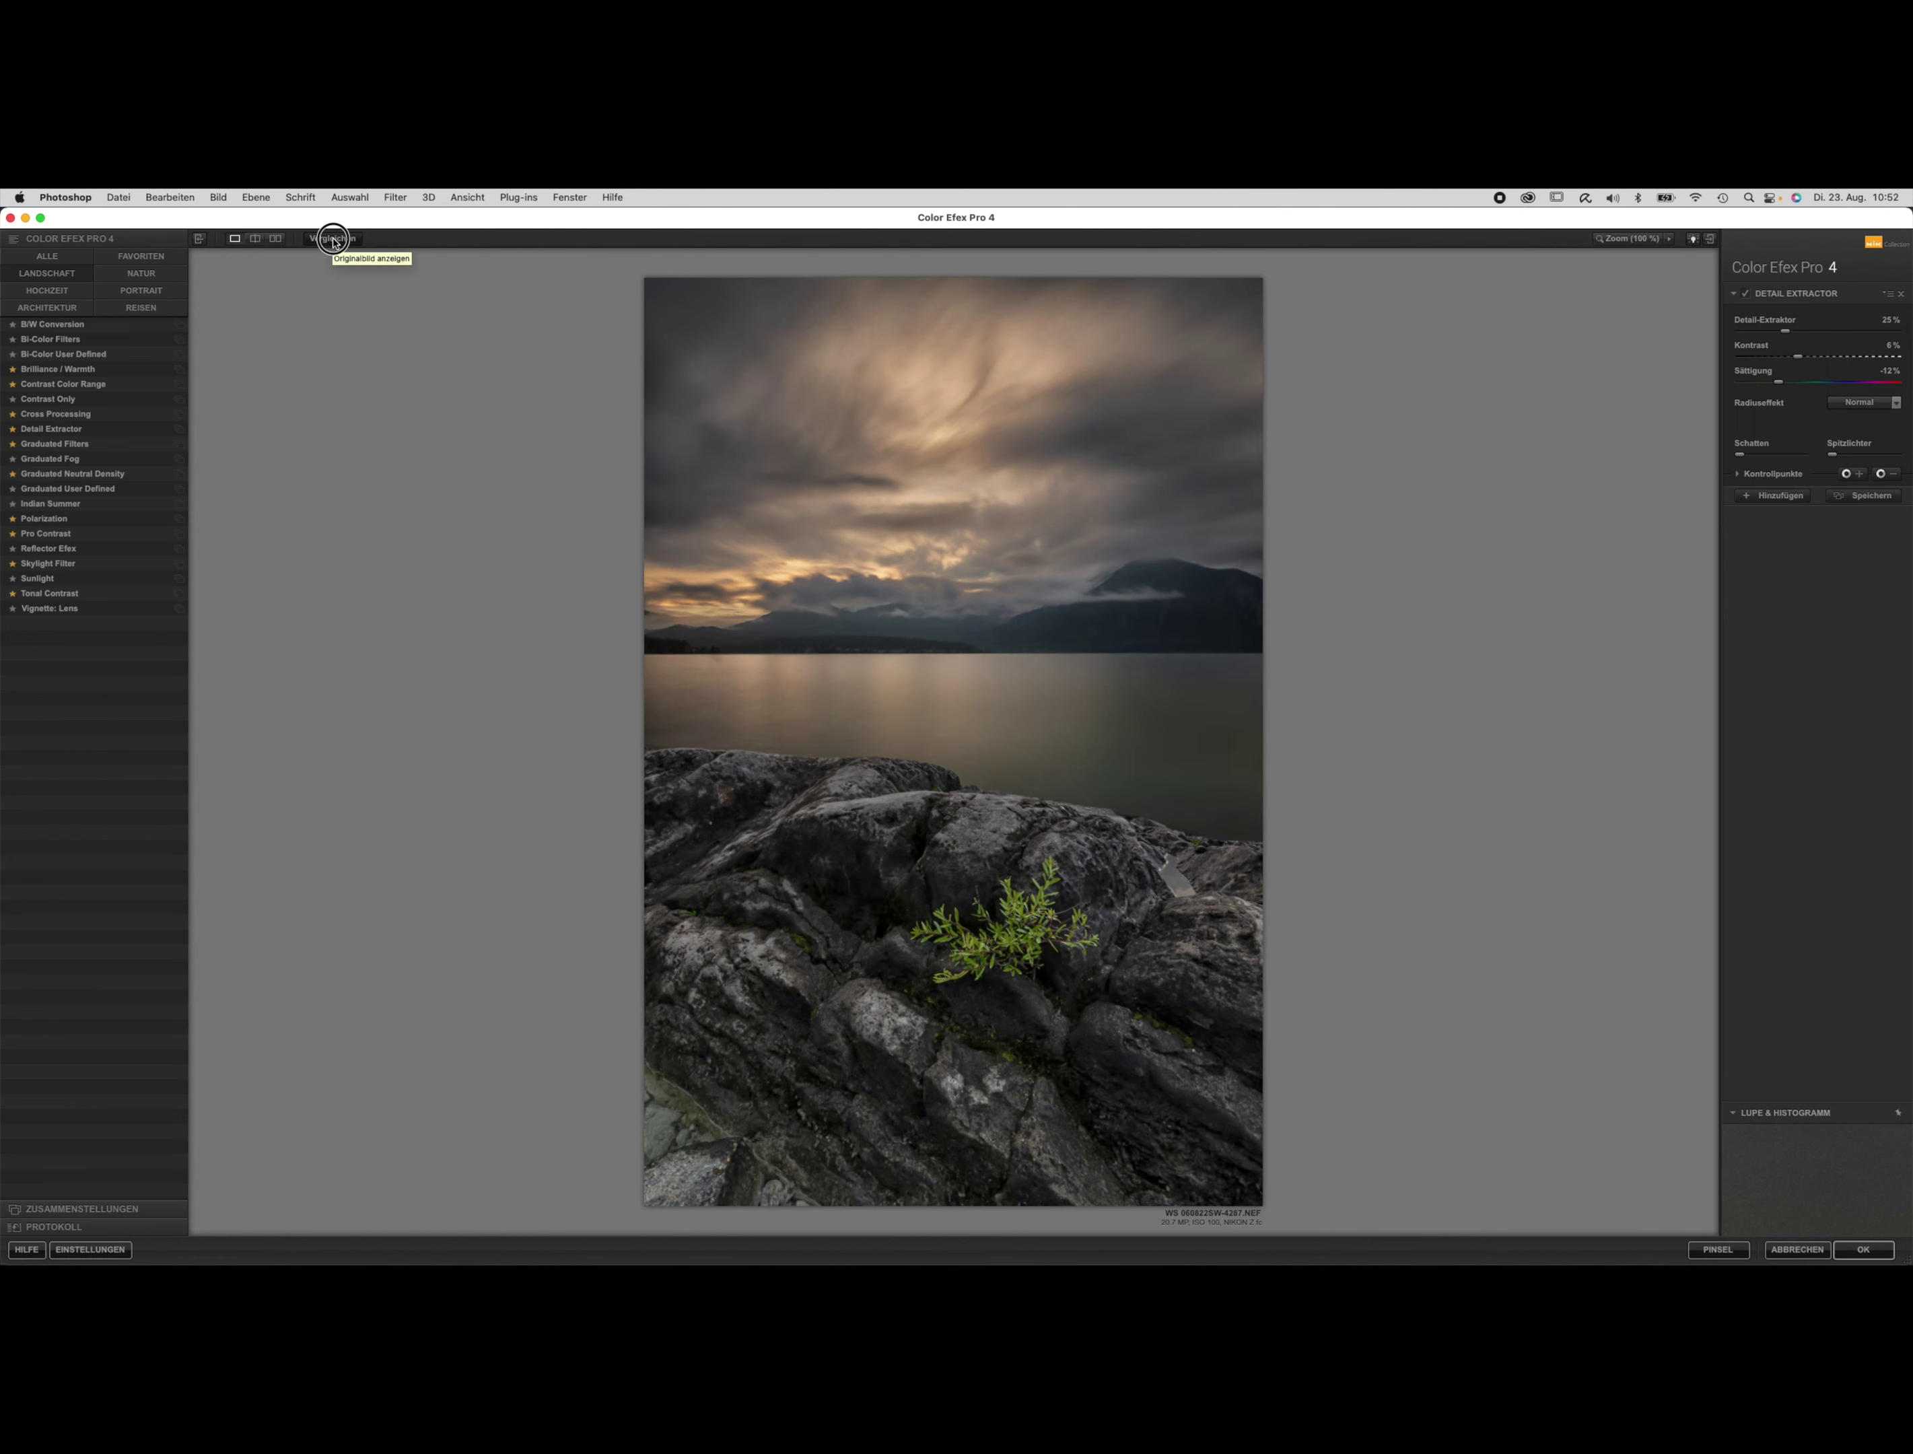
{"action": "left_click", "coordinate": [333, 242]}
{"action": "left_click", "coordinate": [333, 242]}
{"action": "left_click_drag", "start_coordinate": [1786, 331], "coordinate": [1774, 334]}
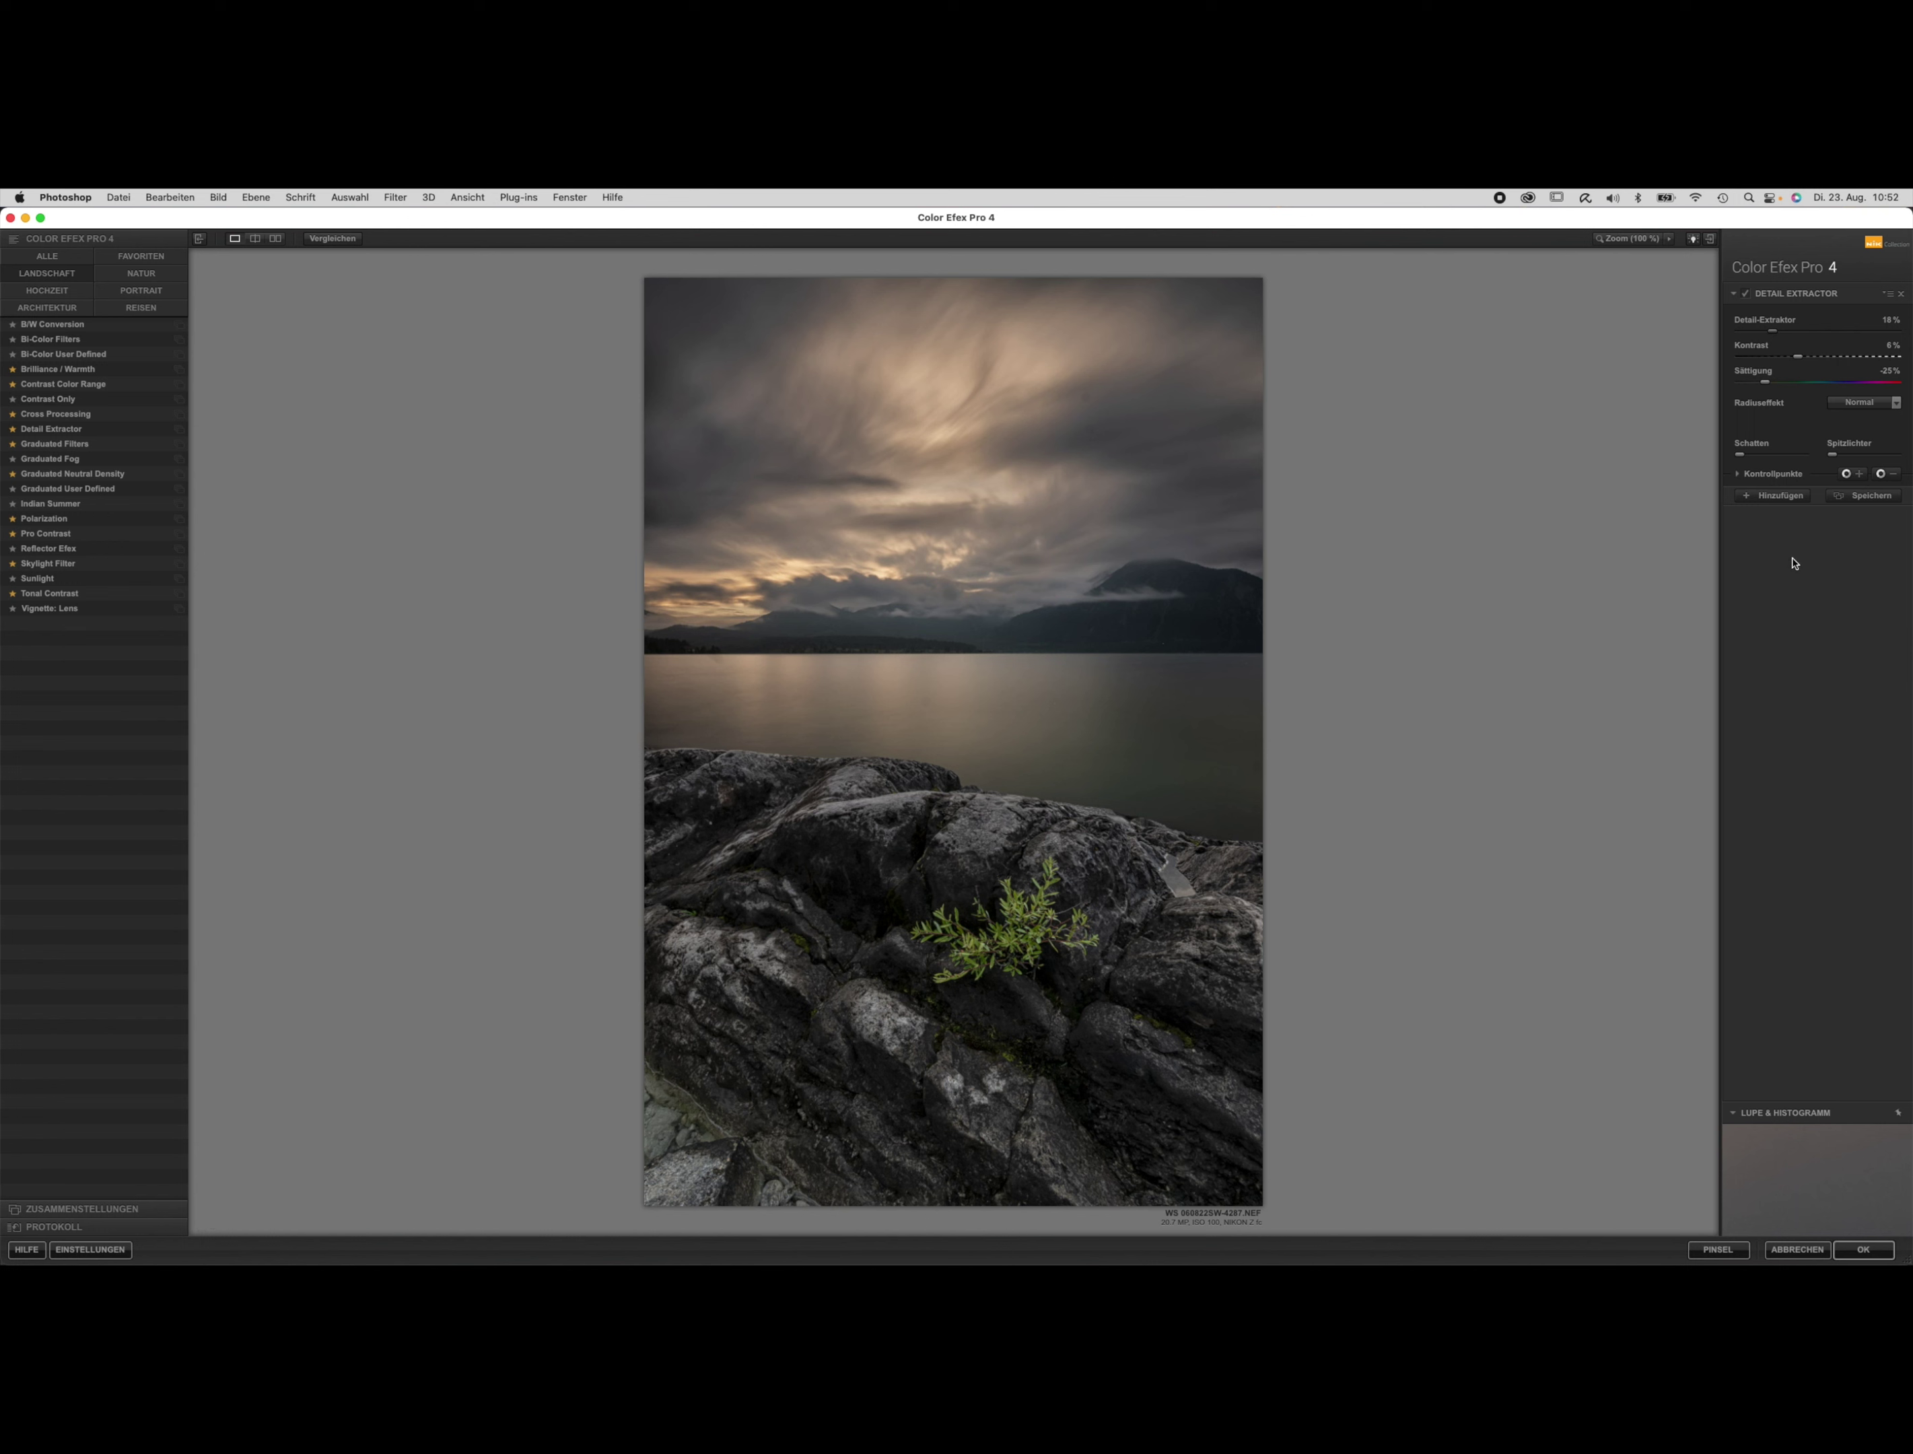
Place a control point in the sky, enlarge its radius and move it right.
{"action": "left_click", "coordinate": [1861, 478]}
{"action": "left_click", "coordinate": [753, 427]}
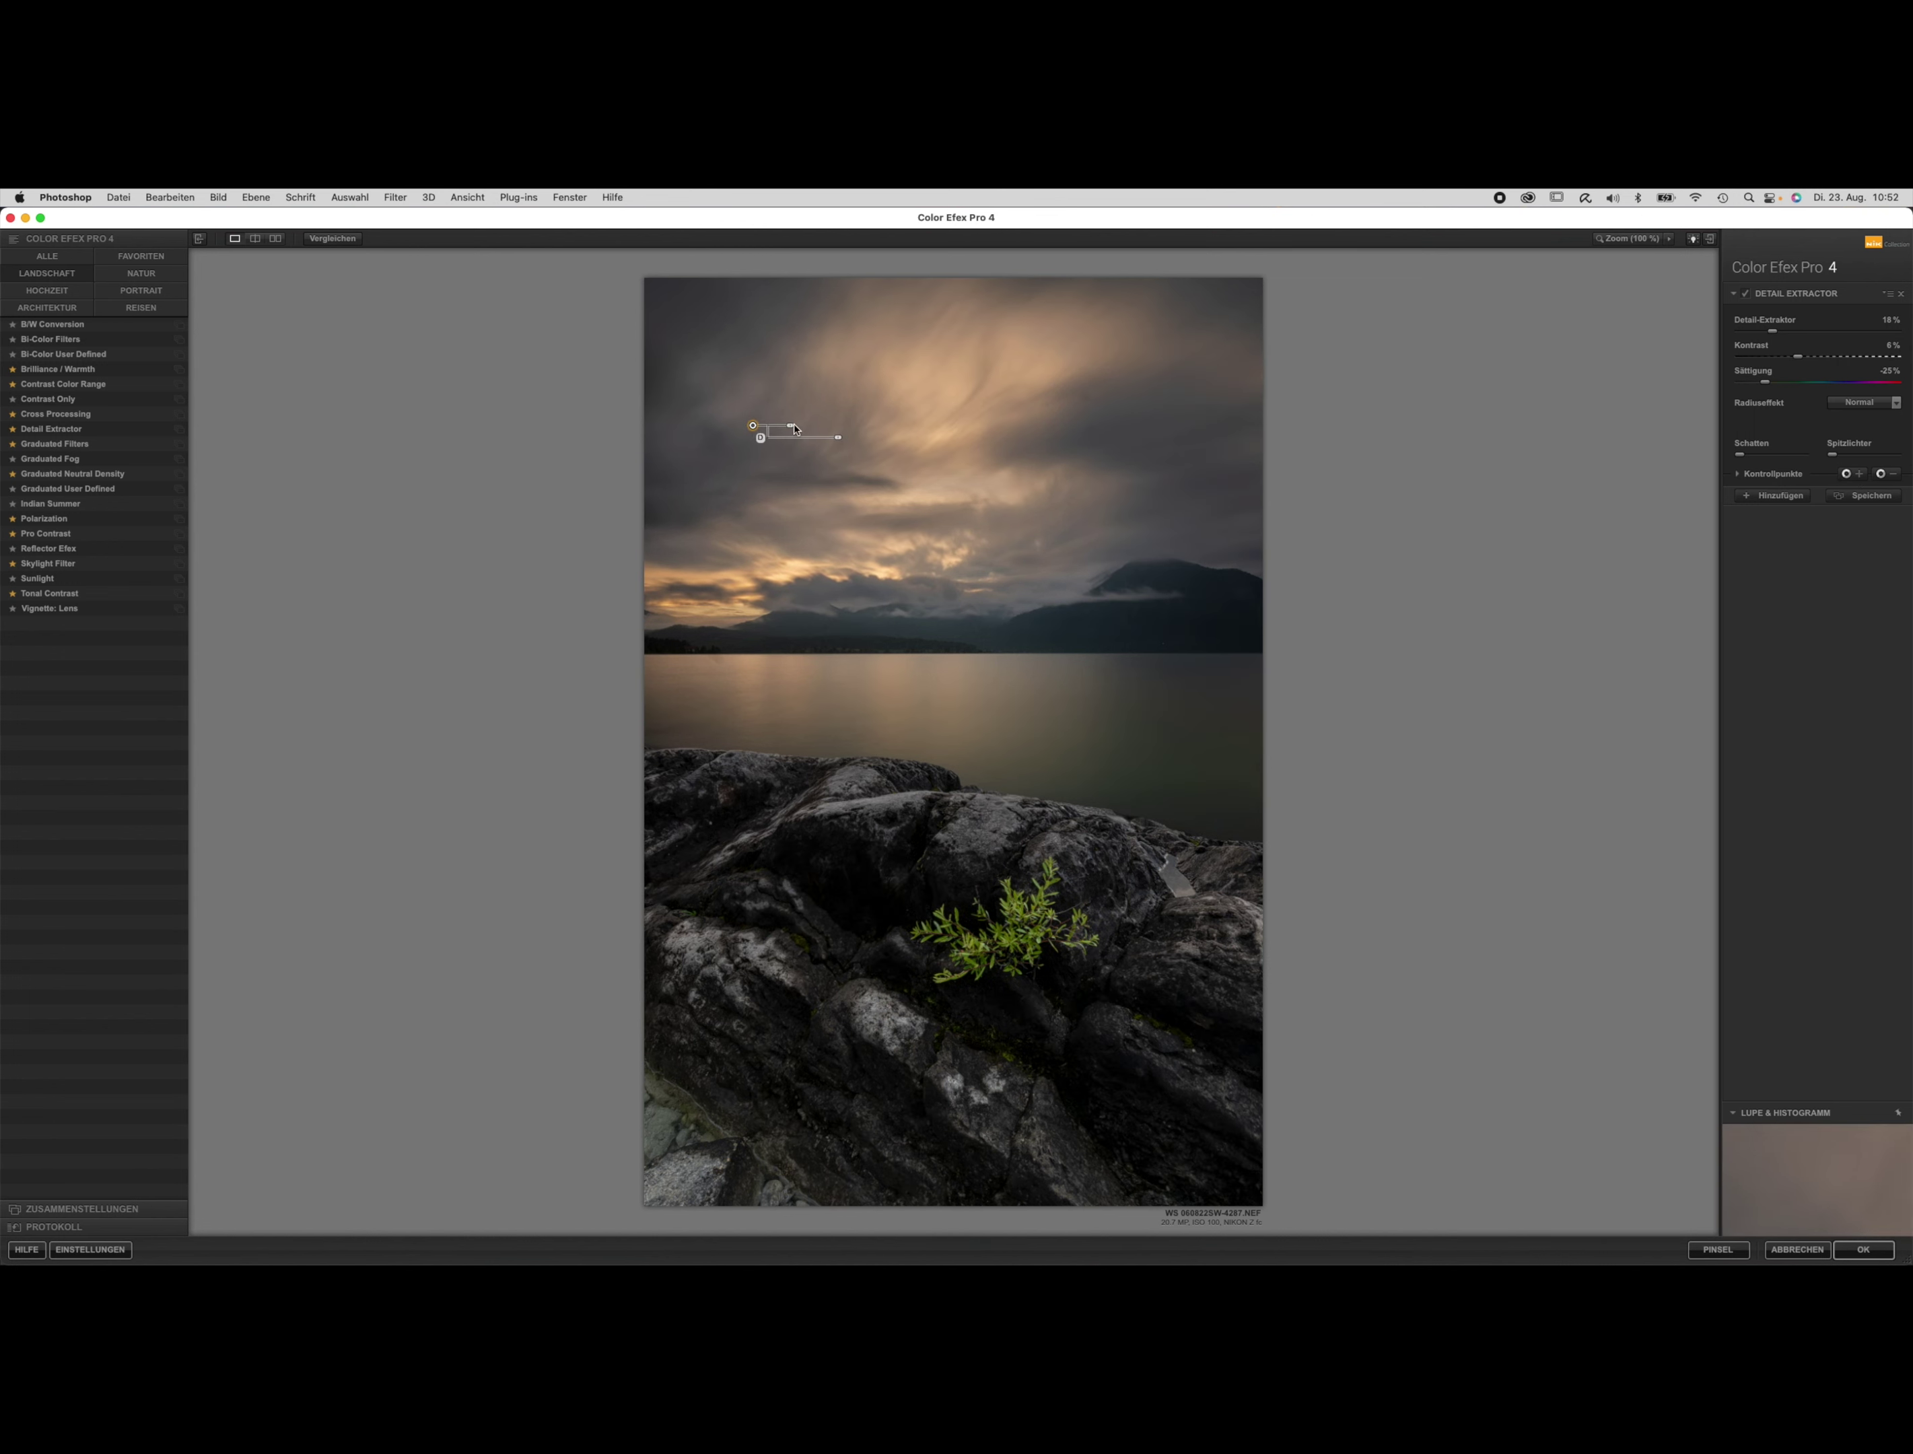
{"action": "left_click_drag", "start_coordinate": [792, 428], "coordinate": [808, 432]}
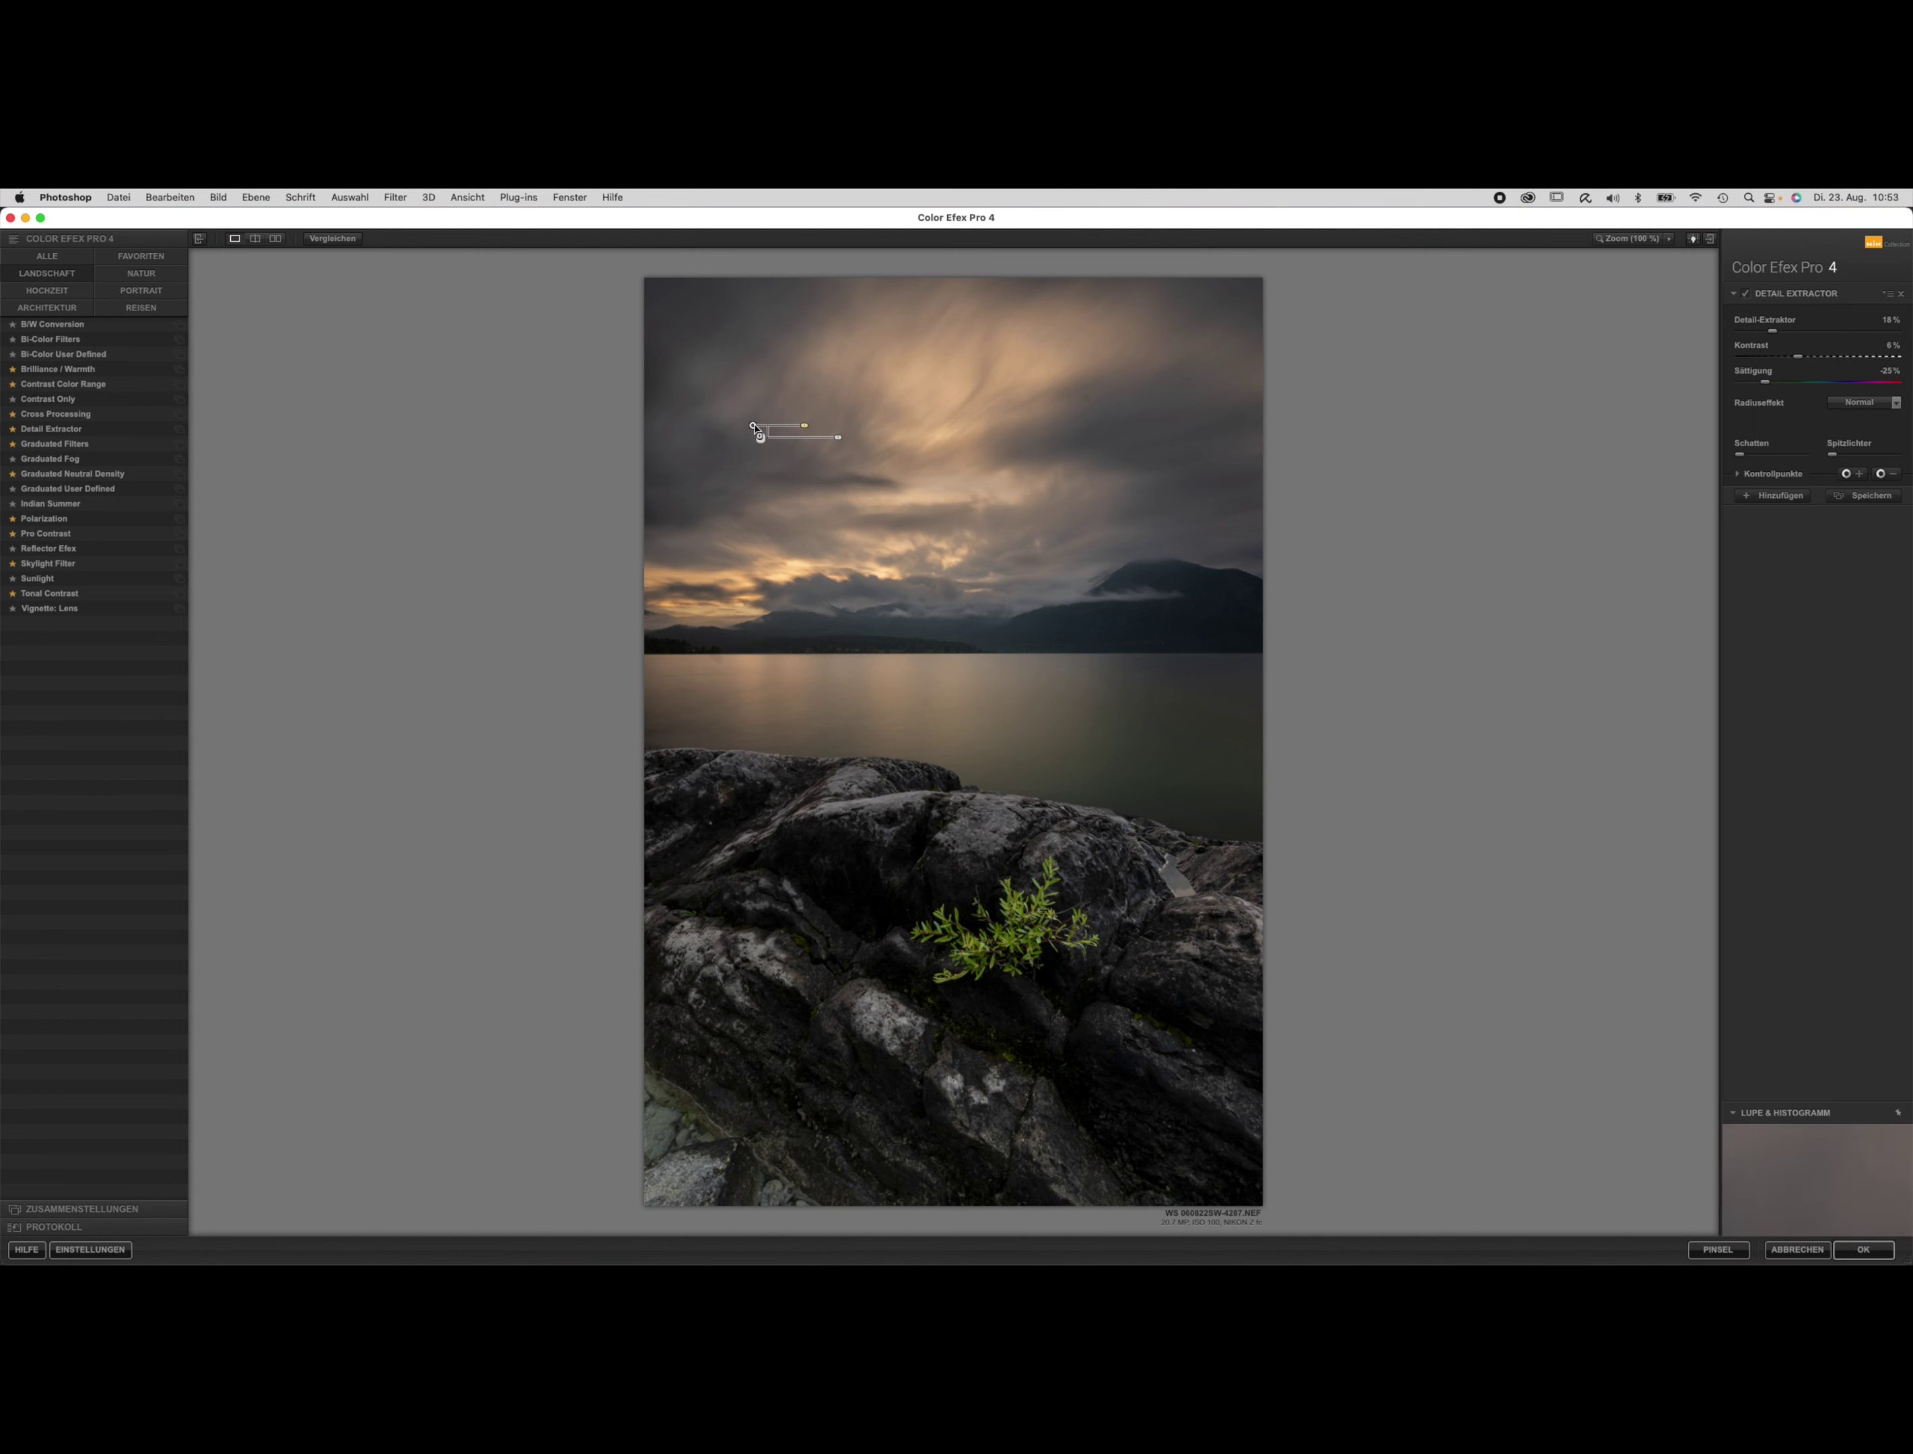
{"action": "left_click_drag", "start_coordinate": [753, 429], "coordinate": [1068, 436]}
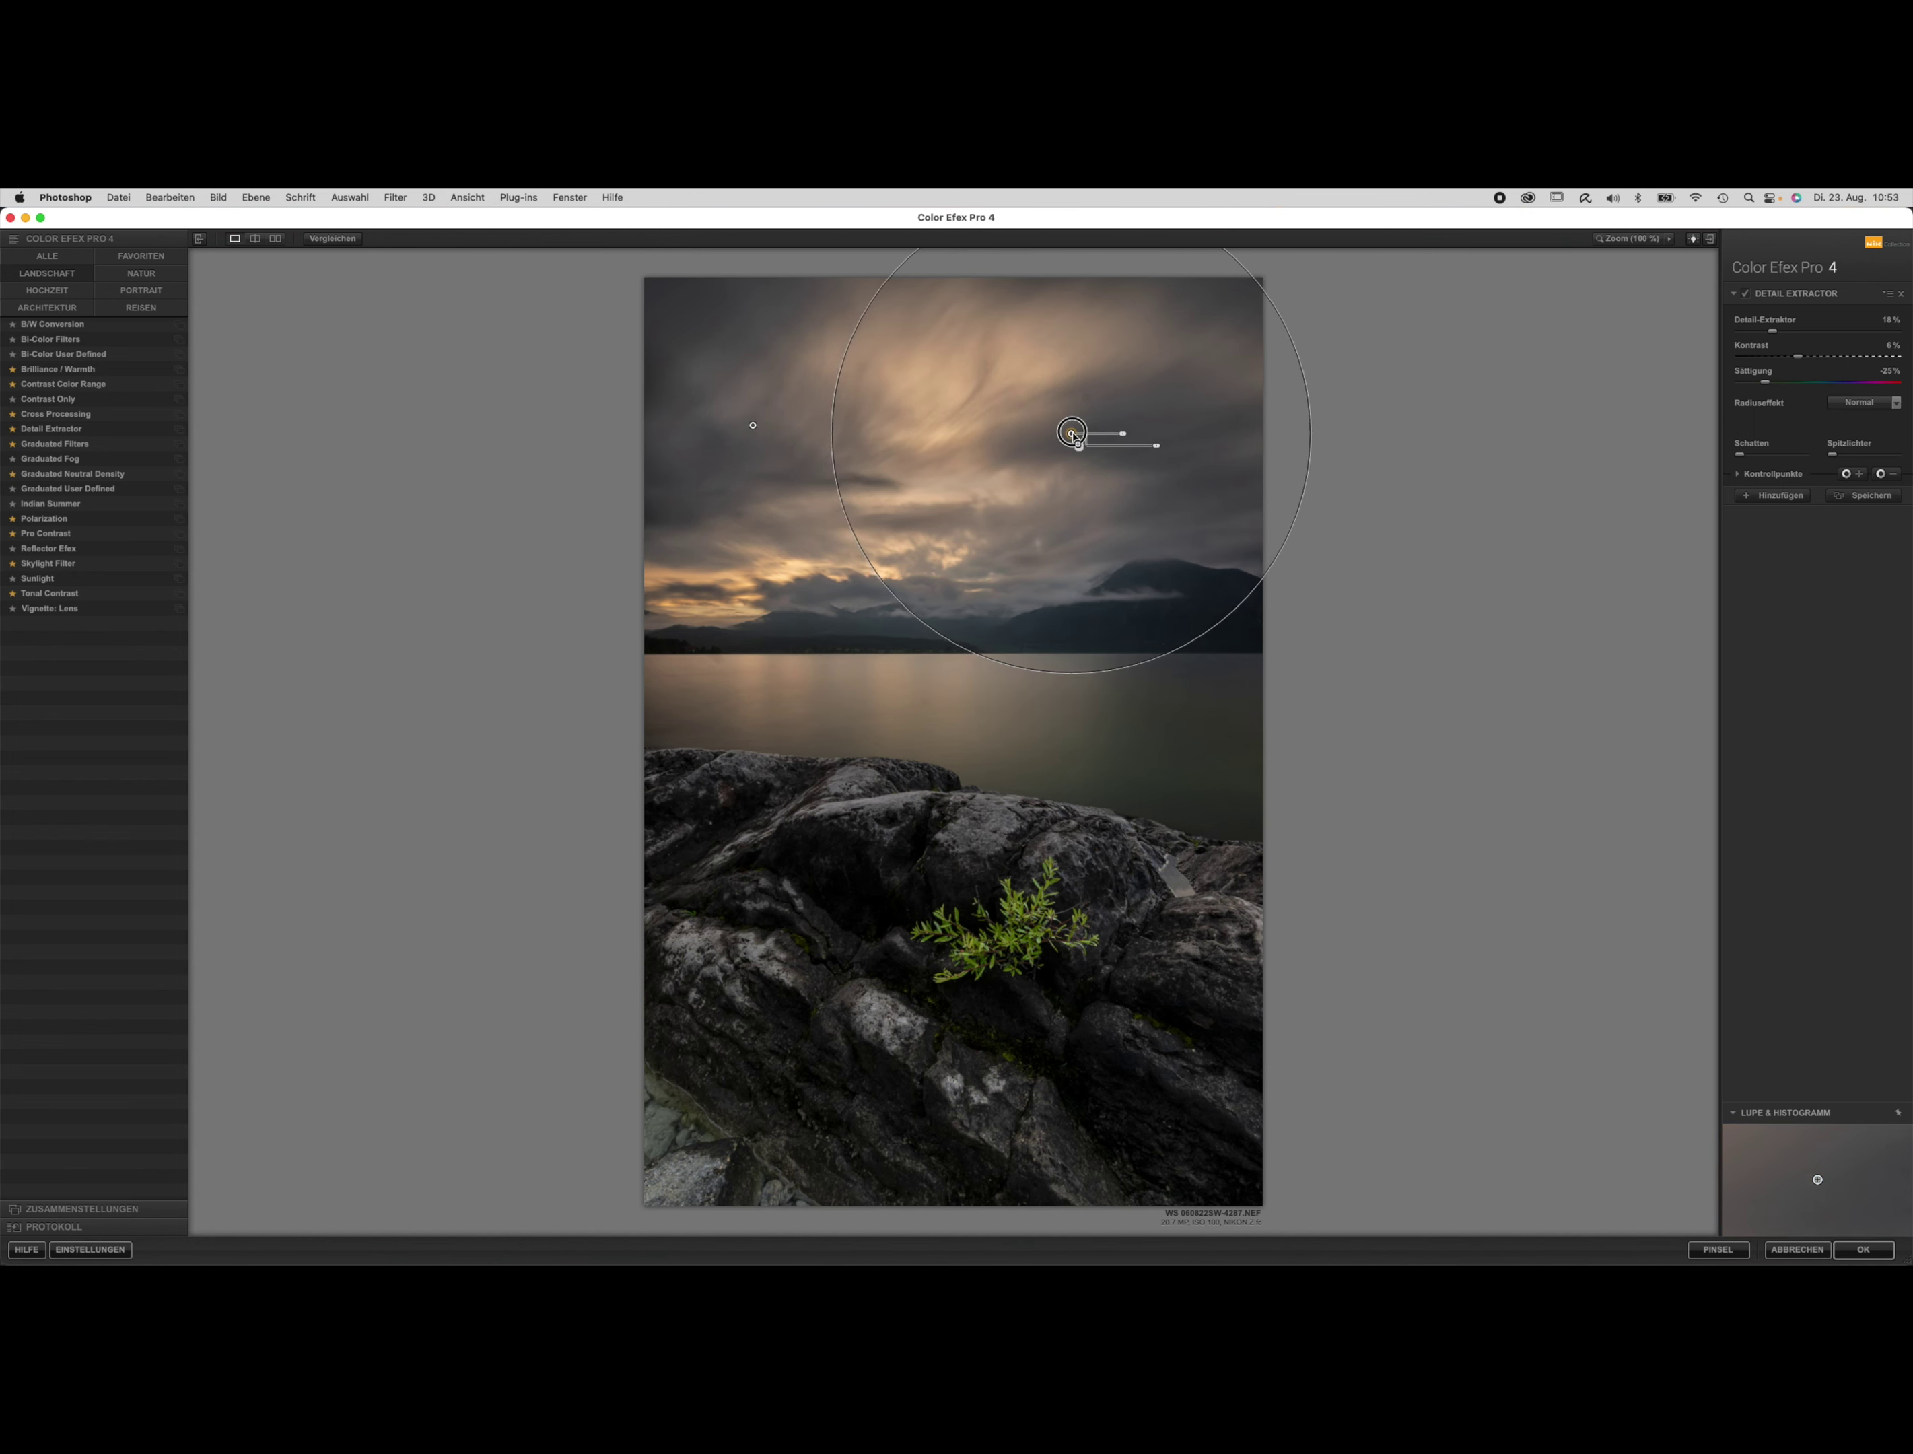
{"action": "left_click_drag", "start_coordinate": [1070, 436], "coordinate": [1080, 436]}
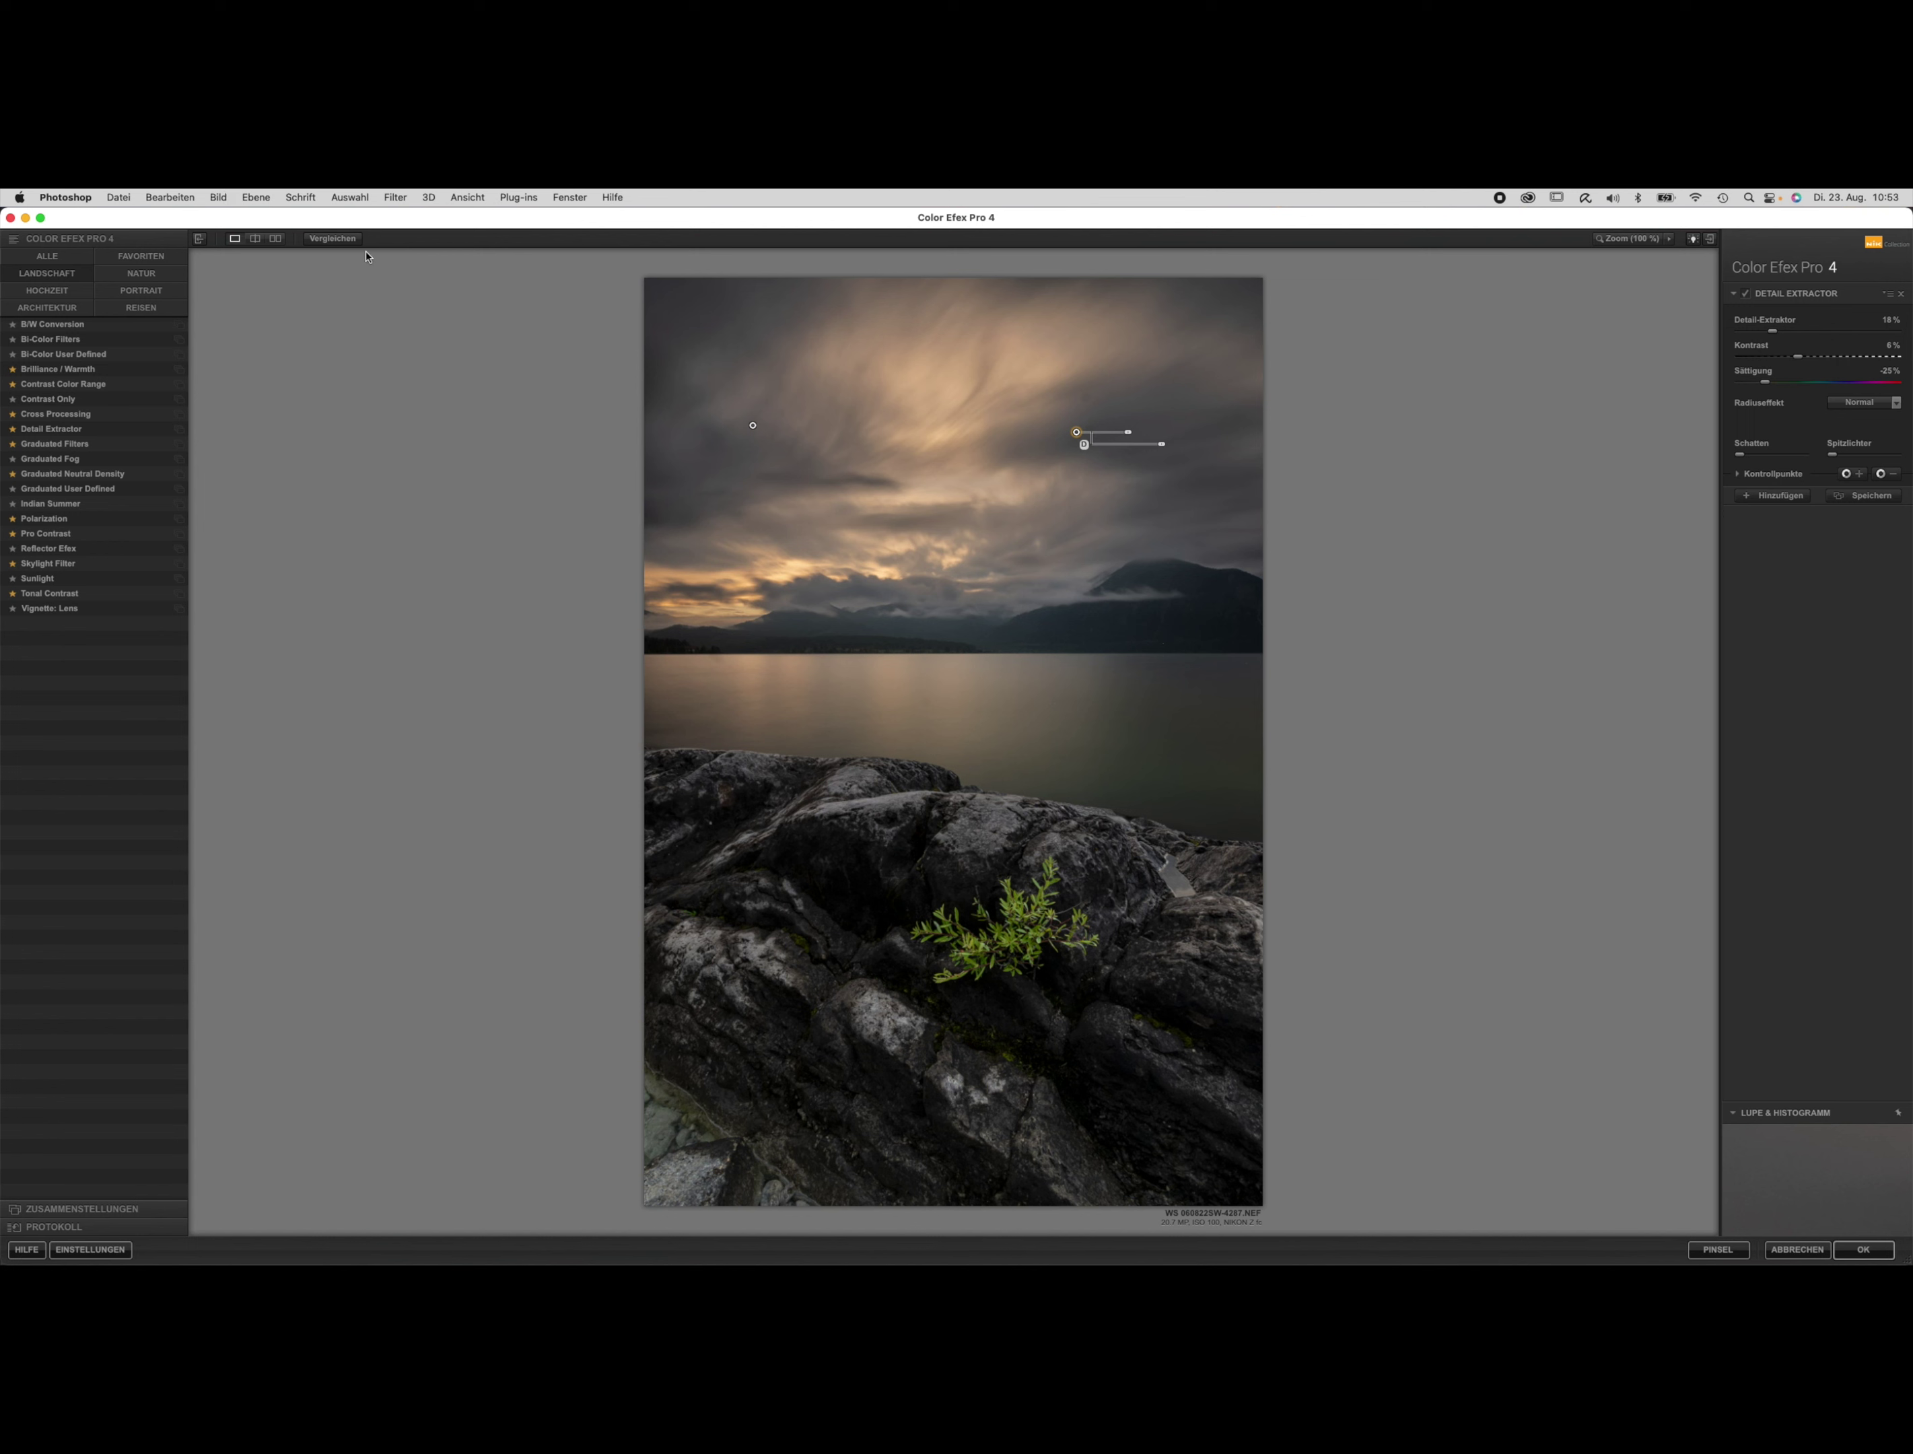
Toggle Vergleichen repeatedly to judge the sky control point against the original.
{"action": "left_click", "coordinate": [338, 240]}
{"action": "left_click", "coordinate": [340, 242]}
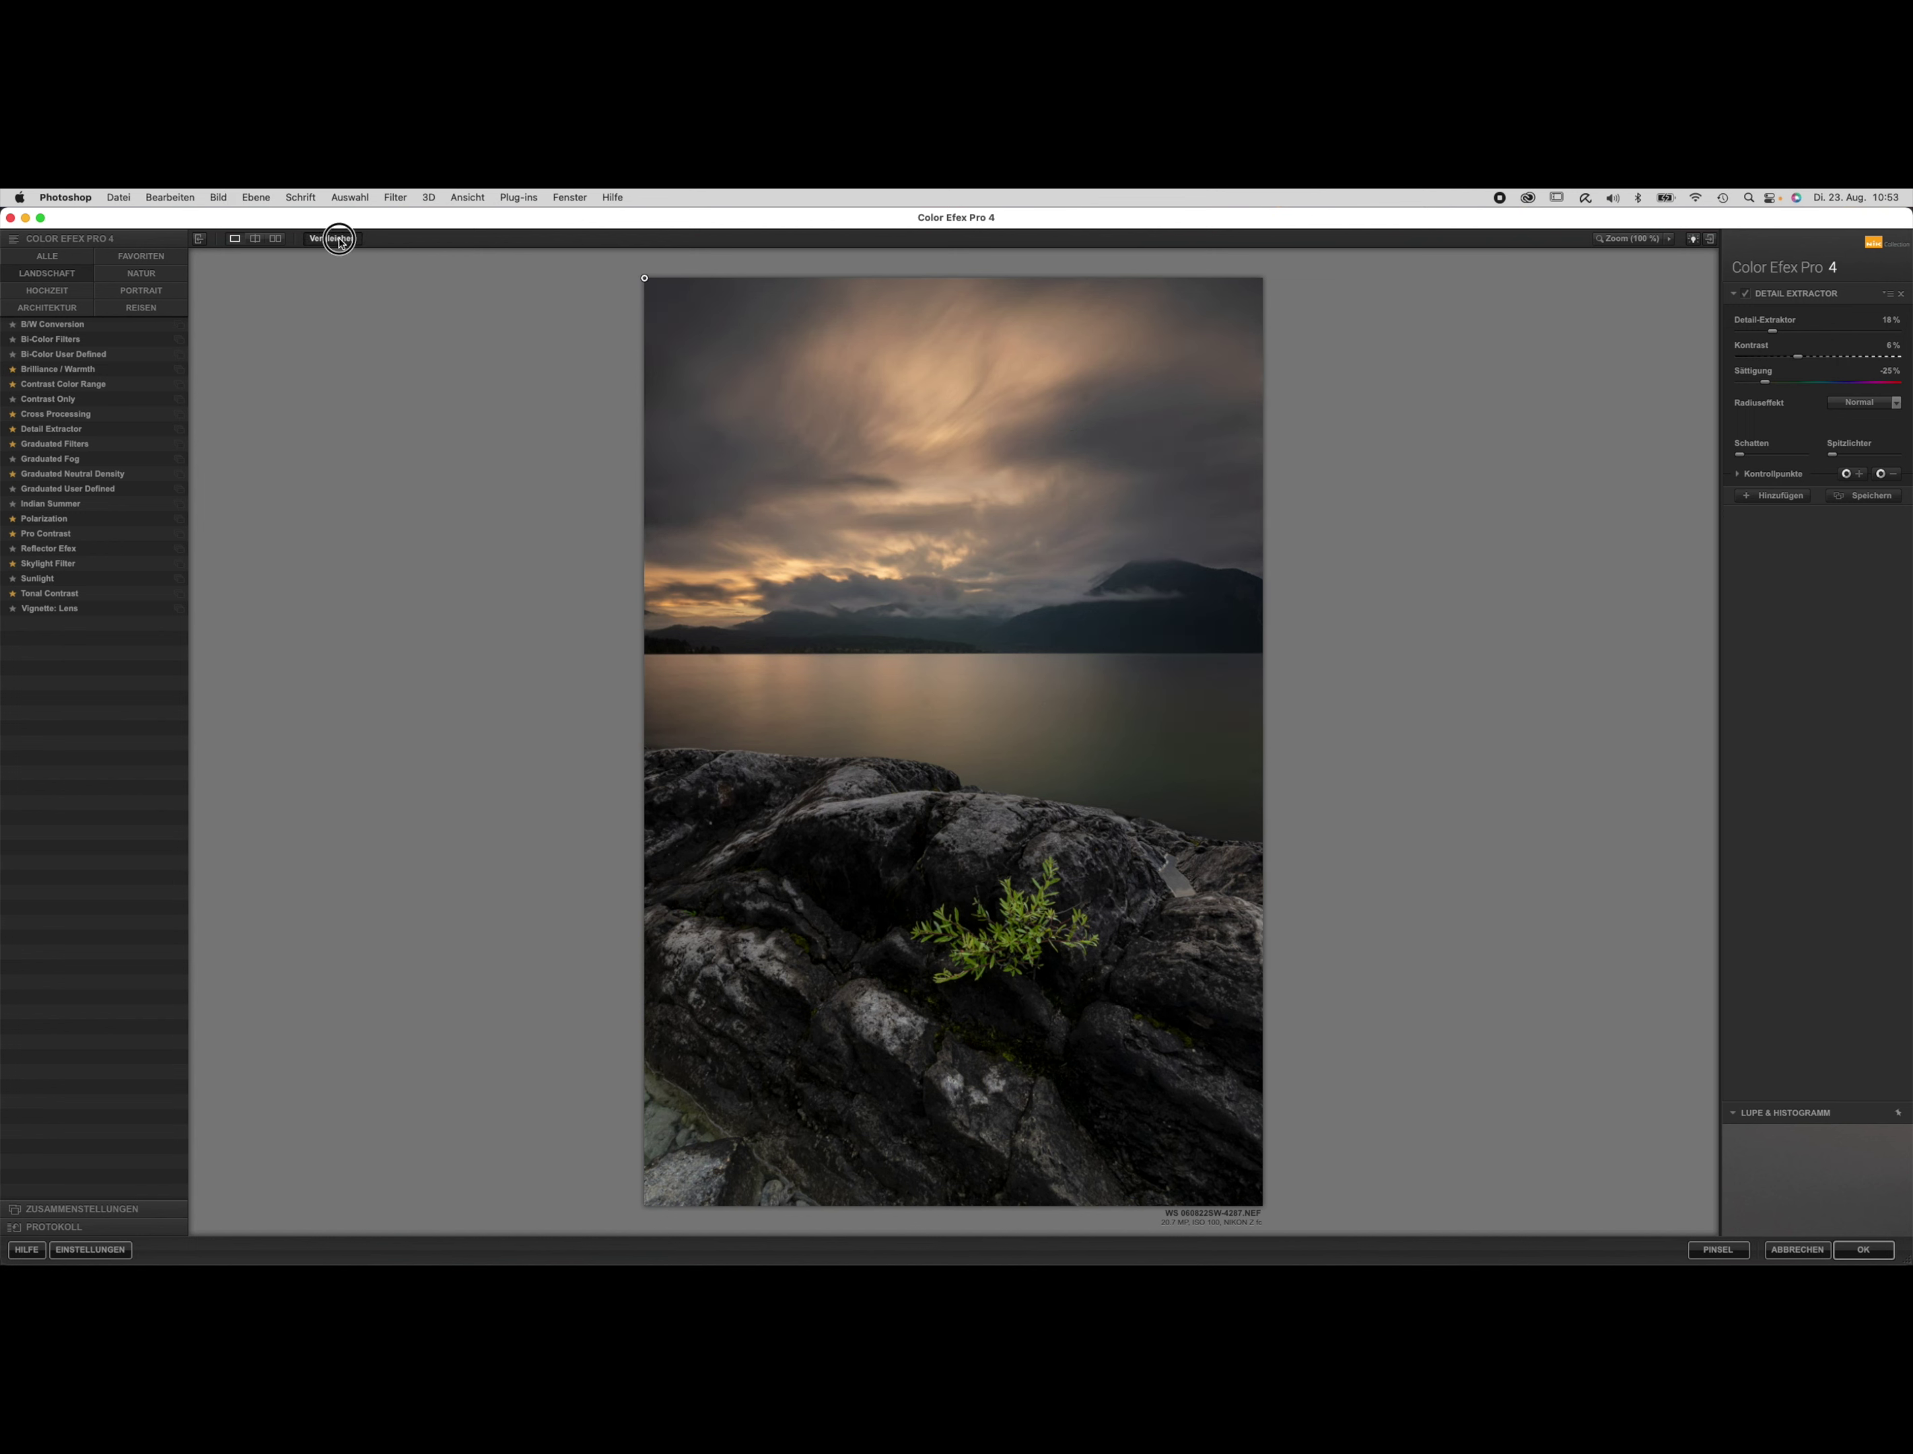
{"action": "left_click", "coordinate": [340, 242]}
{"action": "left_click", "coordinate": [340, 241]}
{"action": "left_click", "coordinate": [340, 241]}
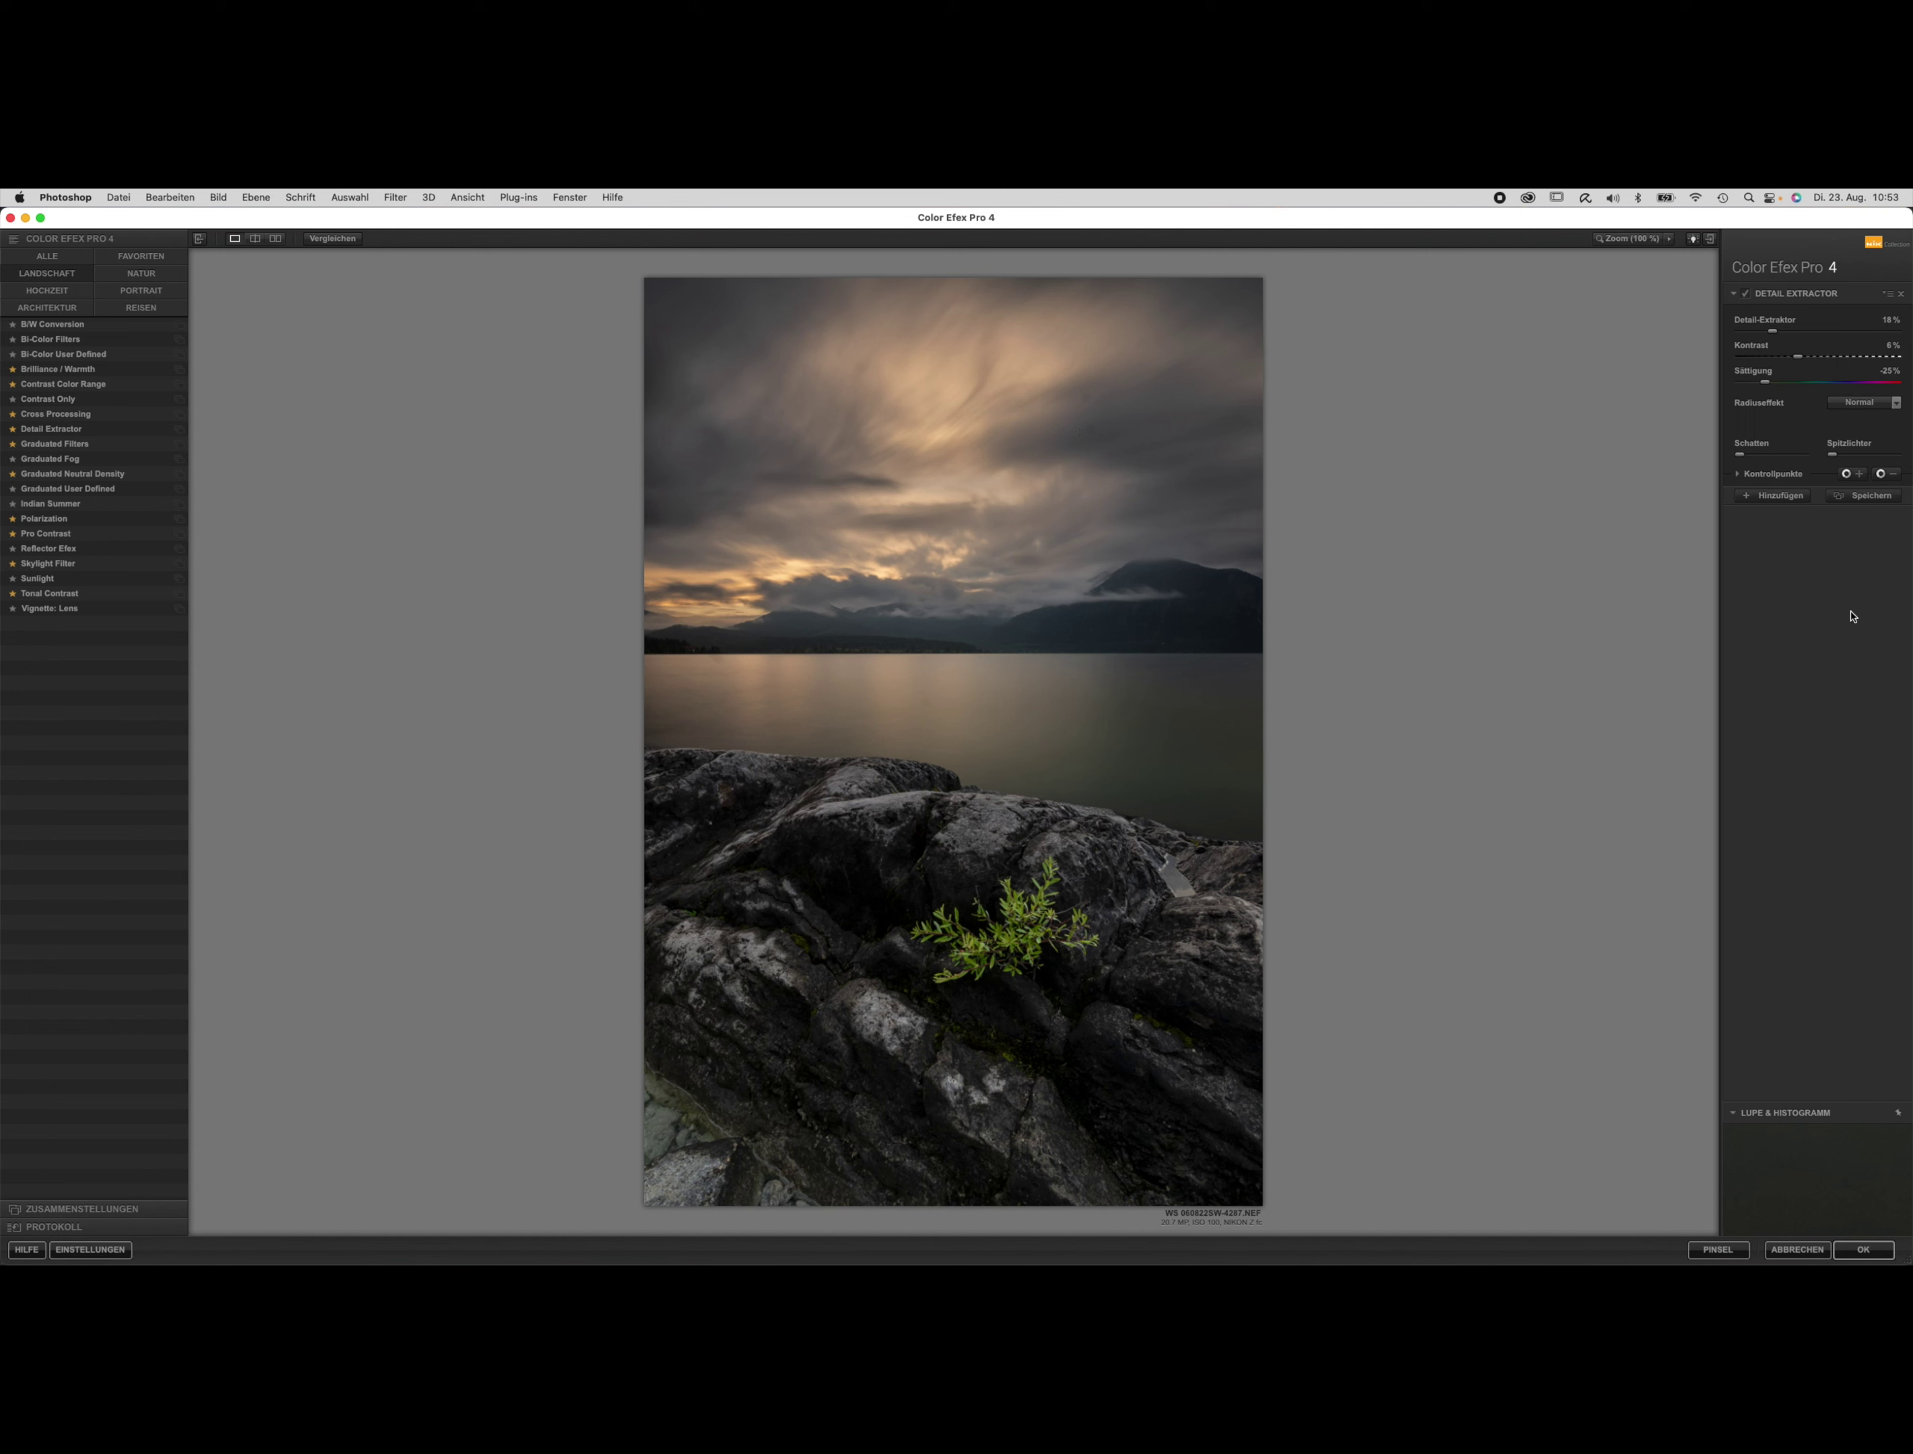
Try Graduated Neutral Density, Indian Summer, Polarization, Skylight and Sunlight, then choose Tonal Contrast.
{"action": "left_click", "coordinate": [75, 474]}
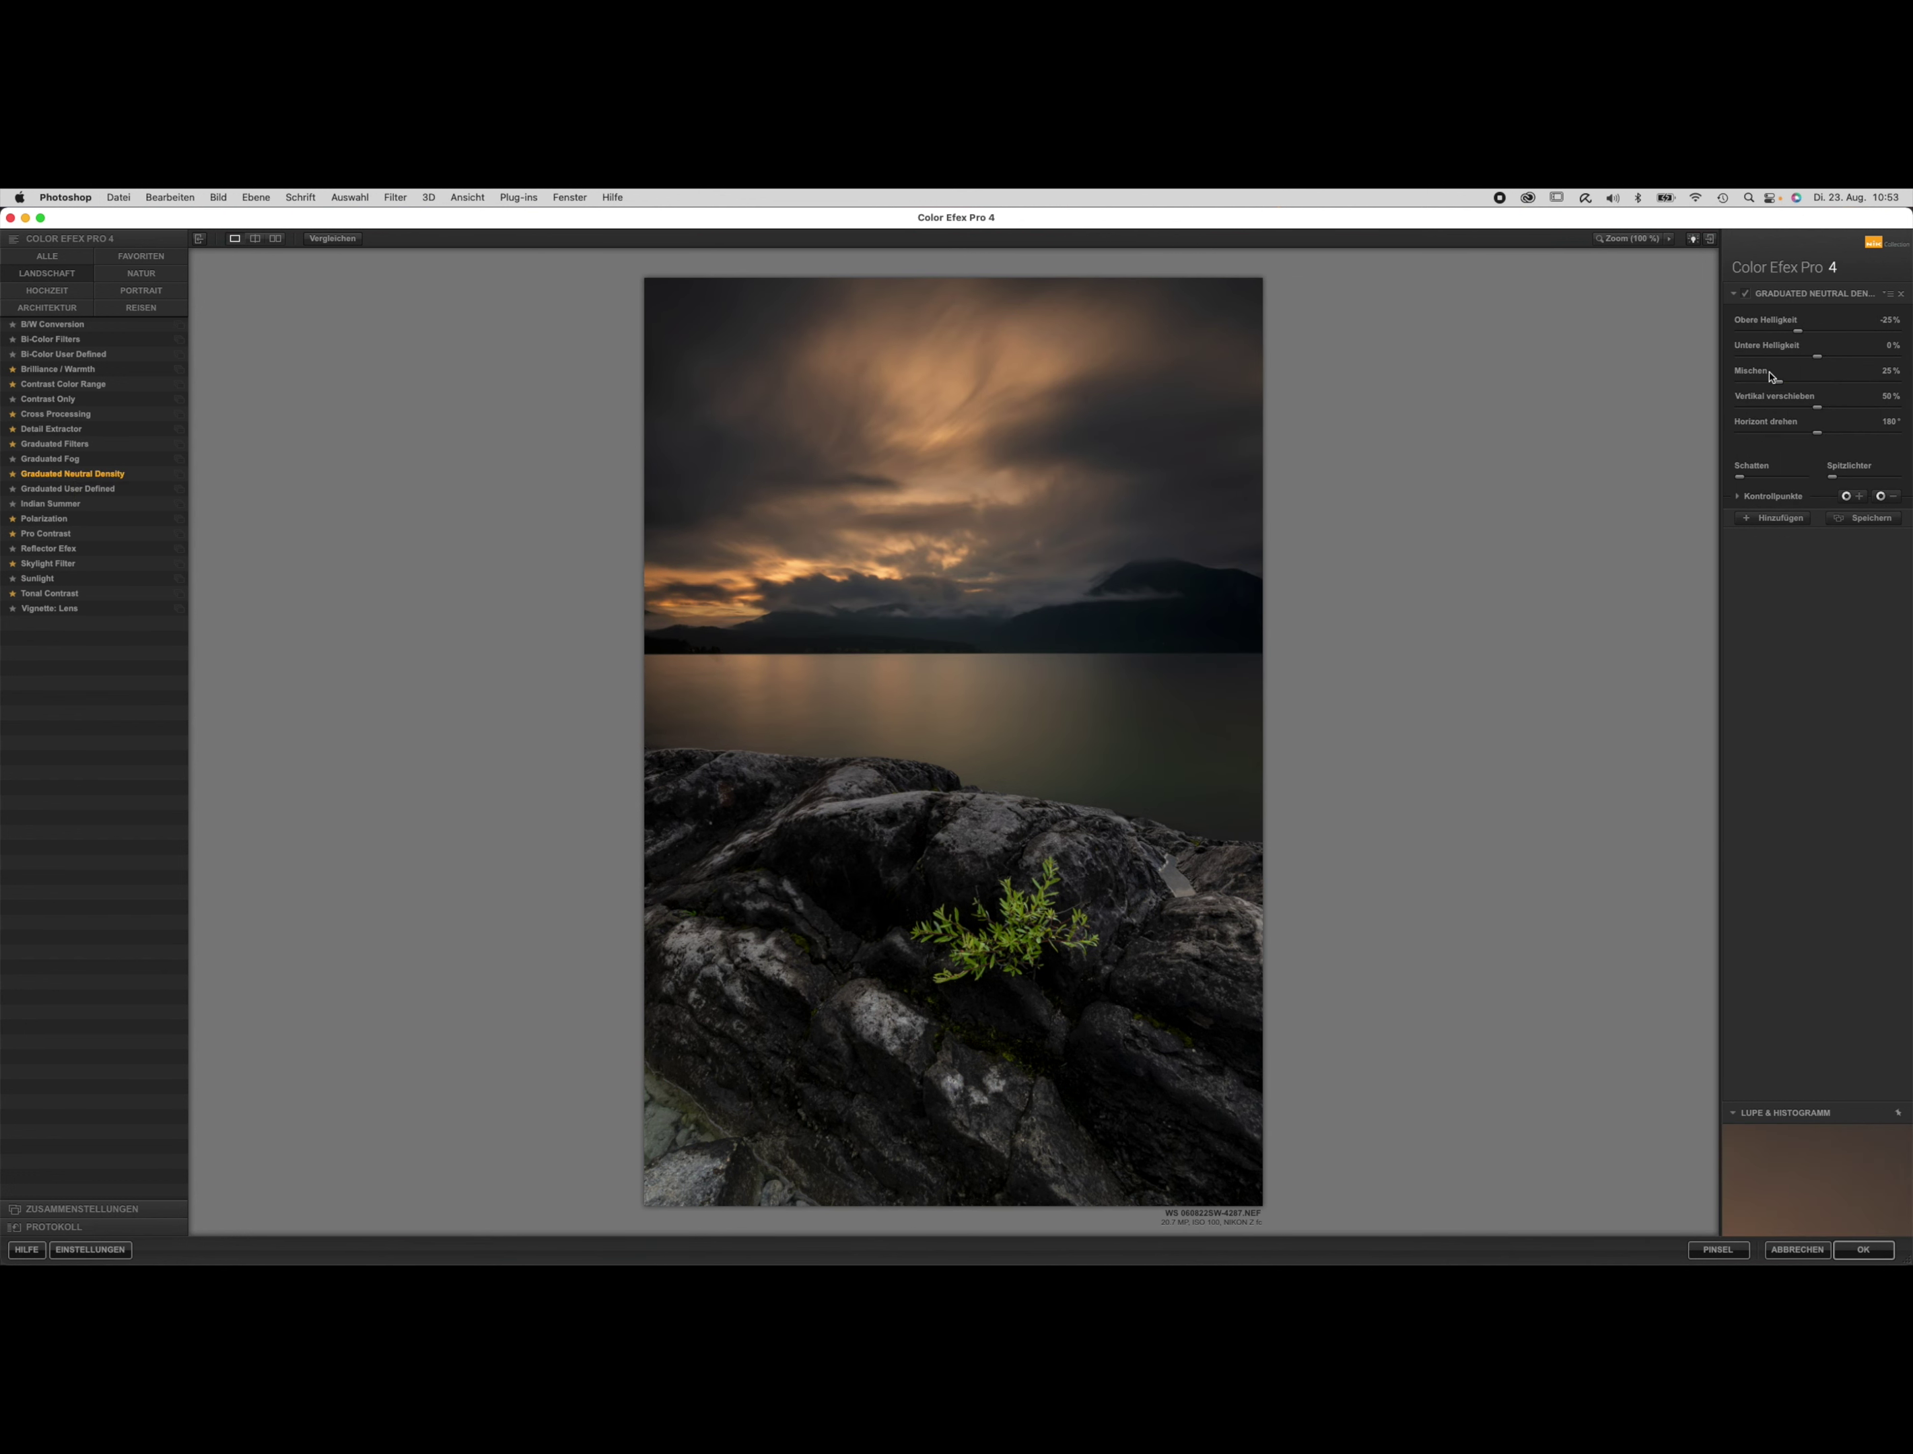
{"action": "left_click_drag", "start_coordinate": [1806, 333], "coordinate": [1803, 338]}
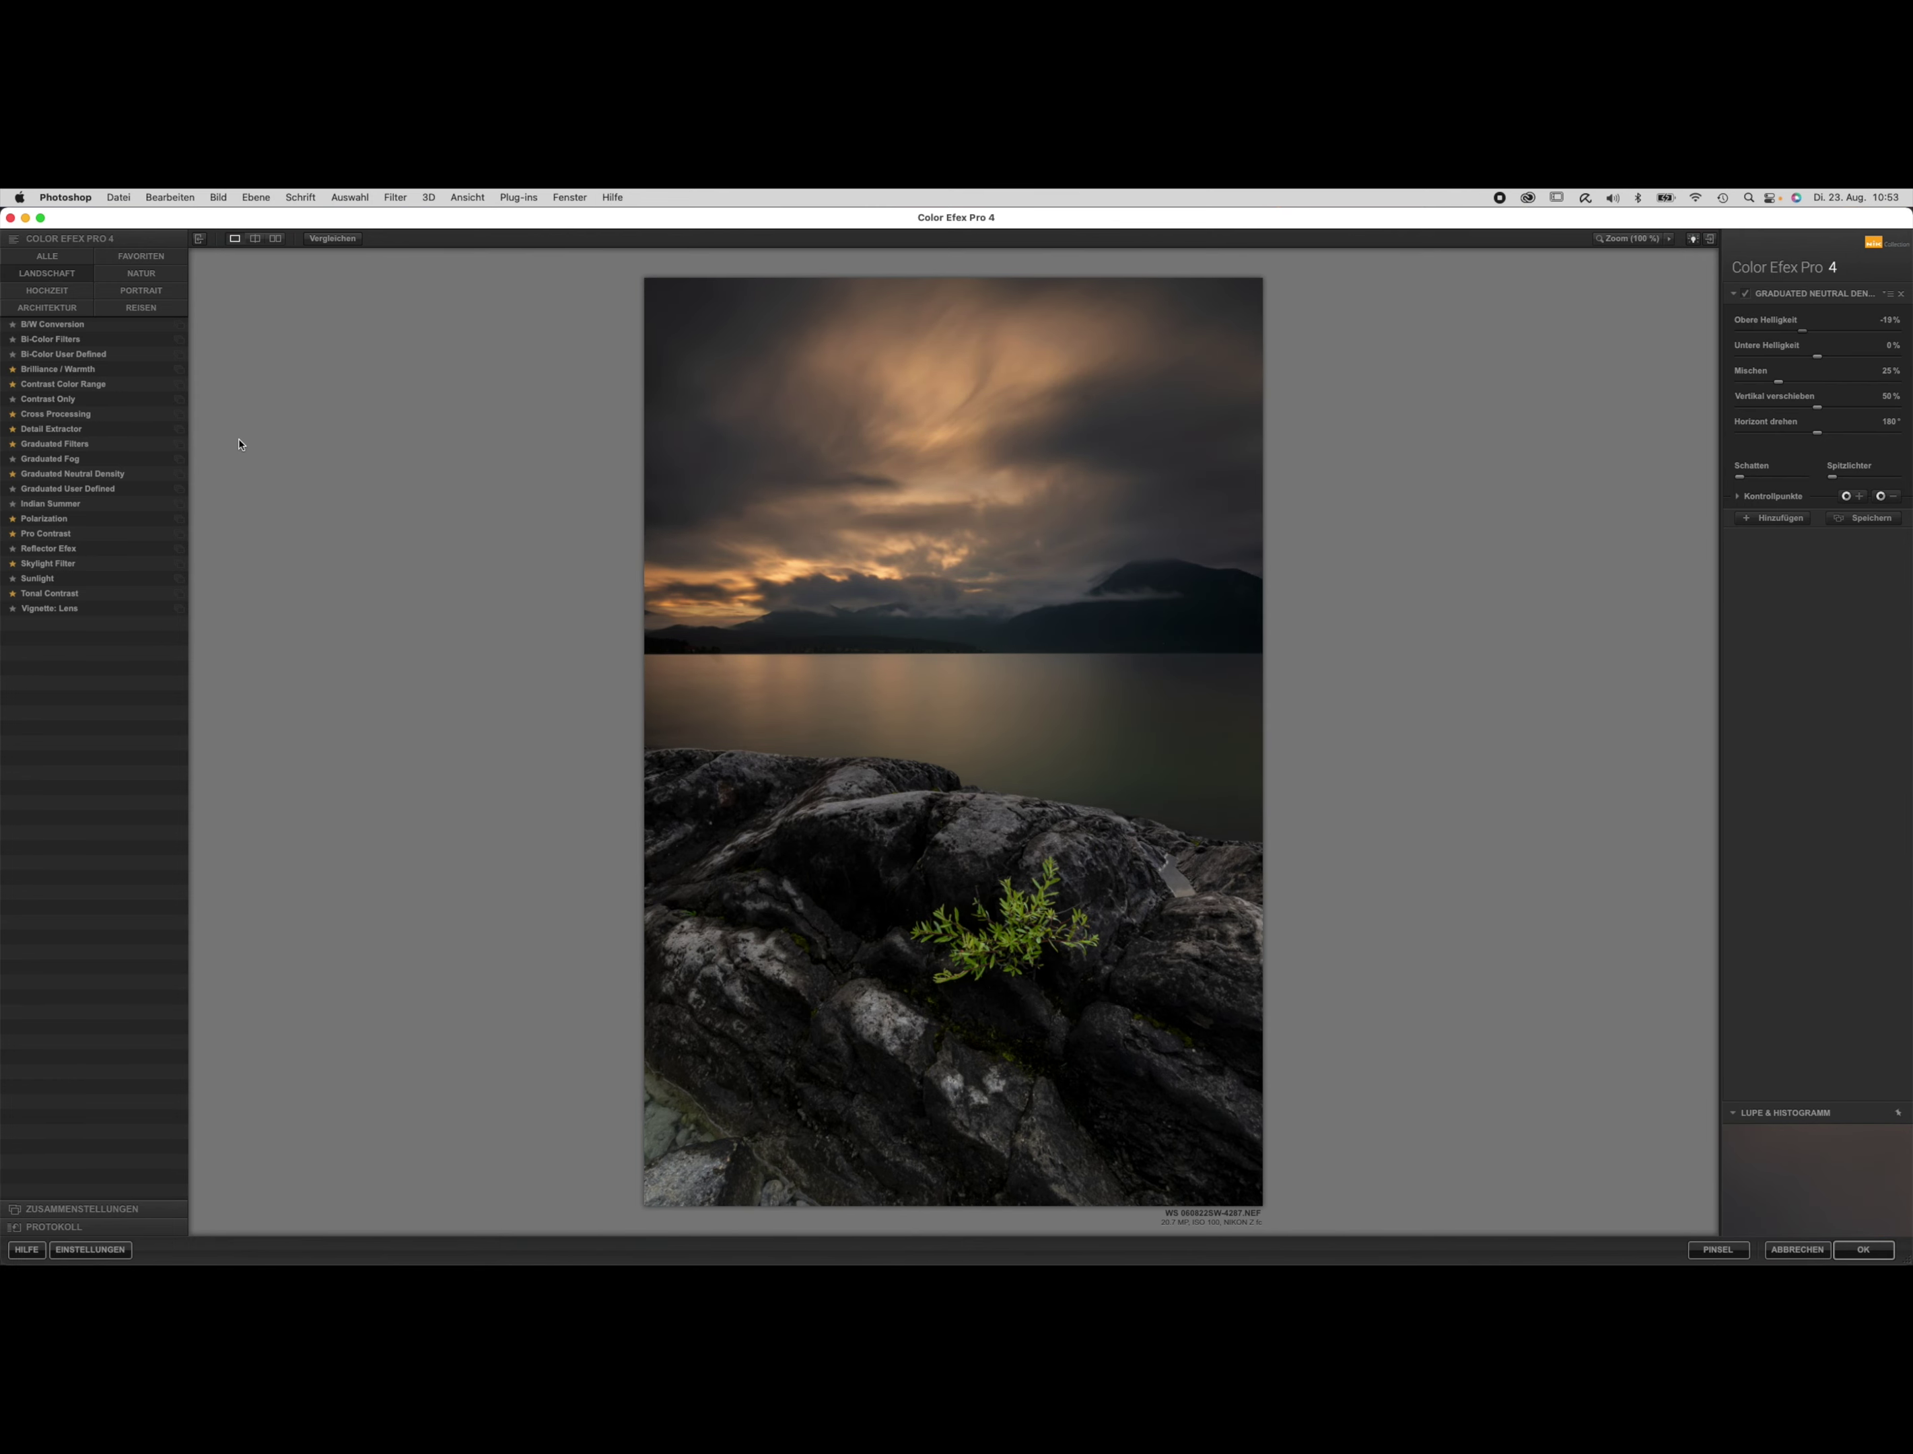
{"action": "left_click", "coordinate": [140, 503]}
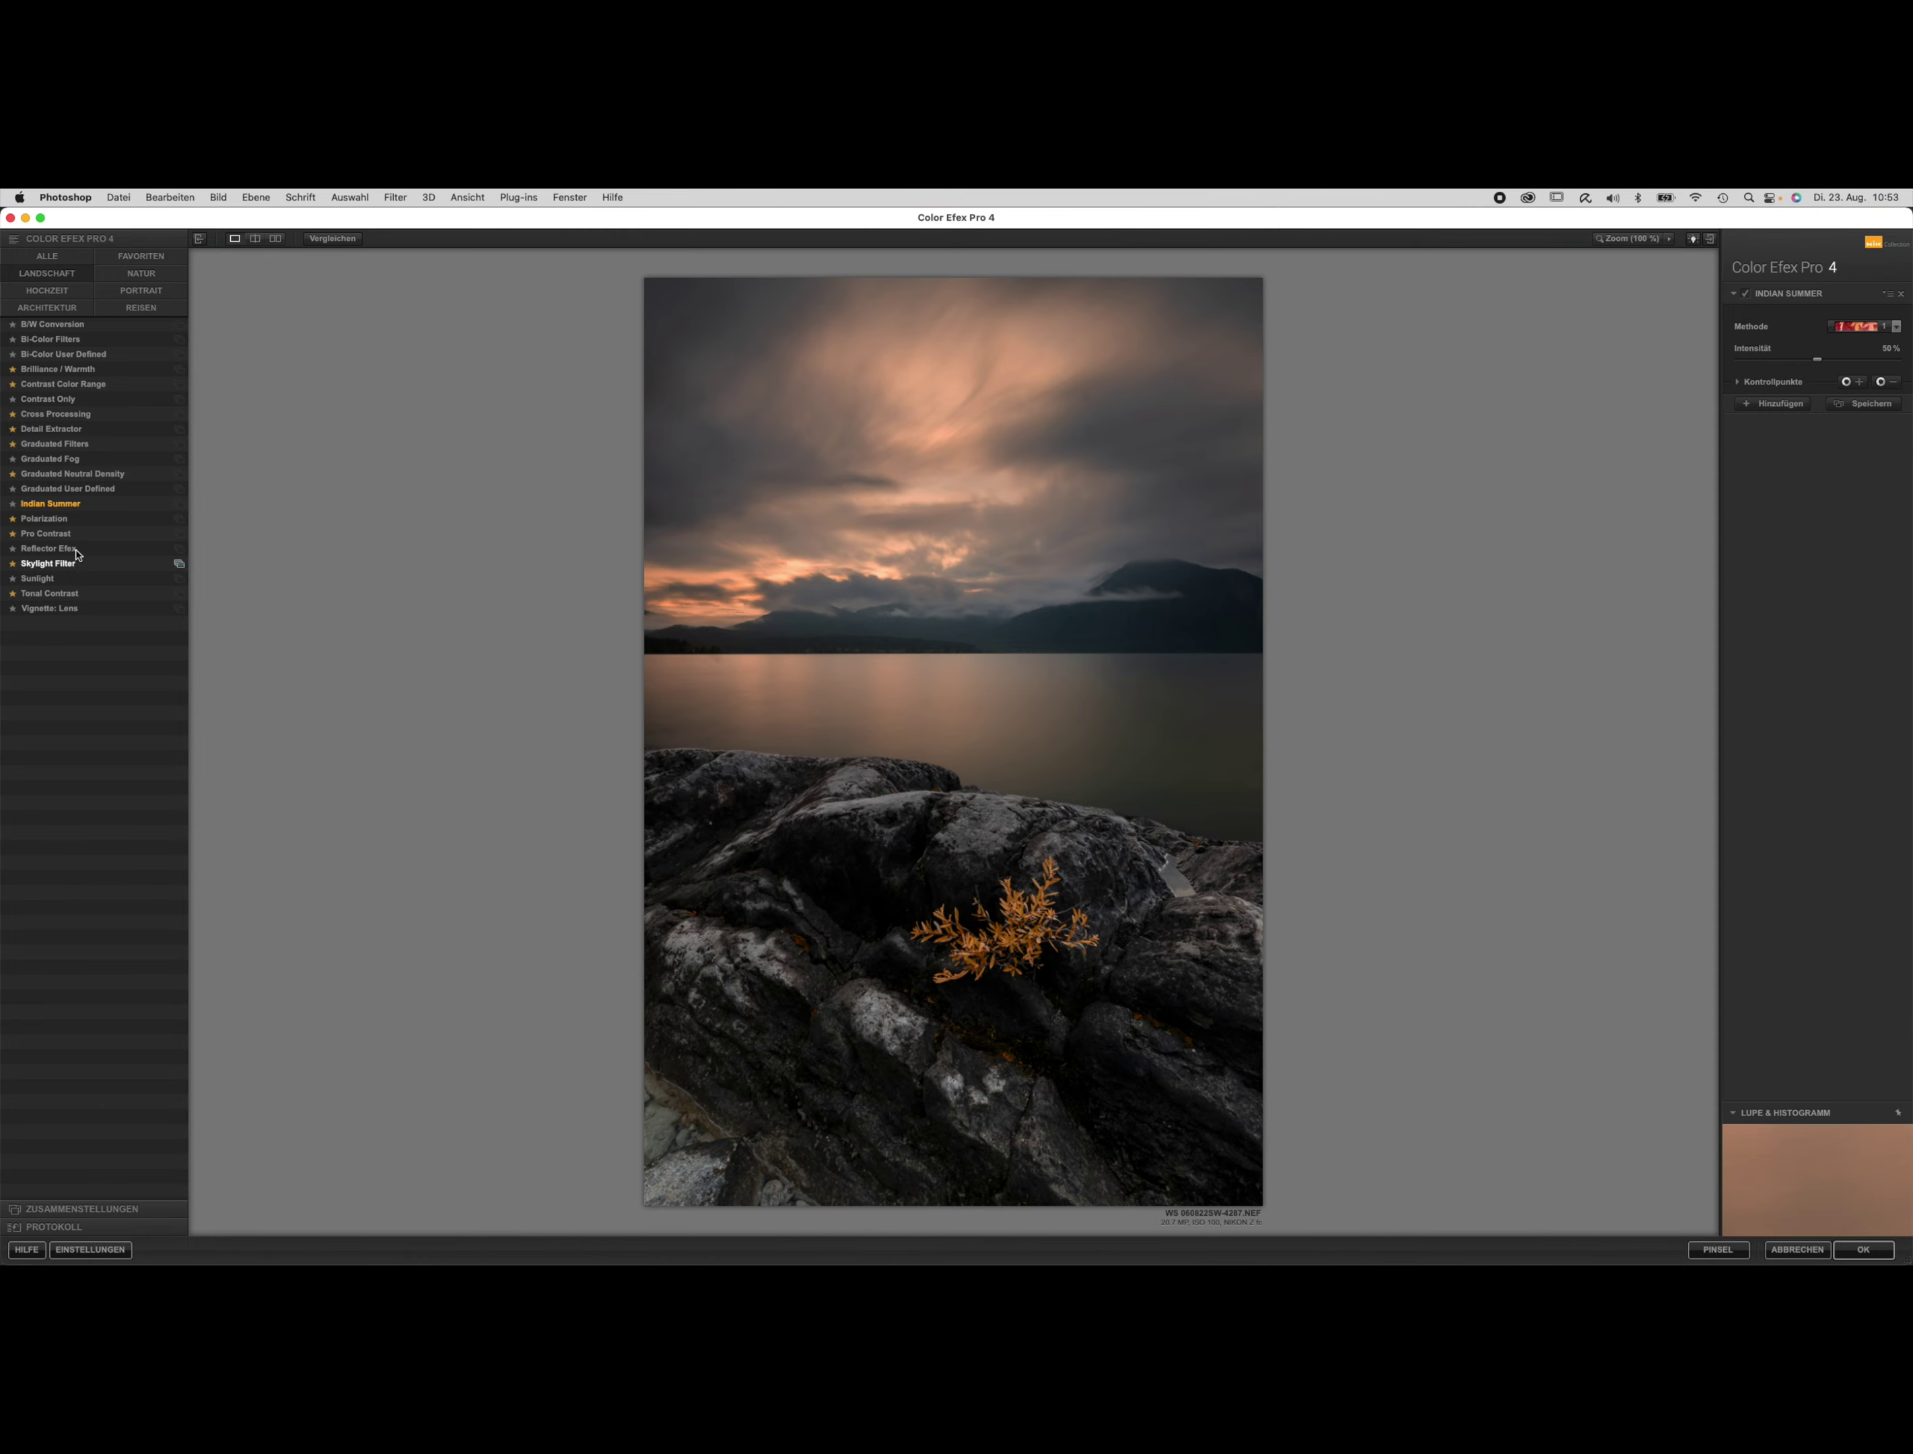
{"action": "left_click", "coordinate": [84, 523]}
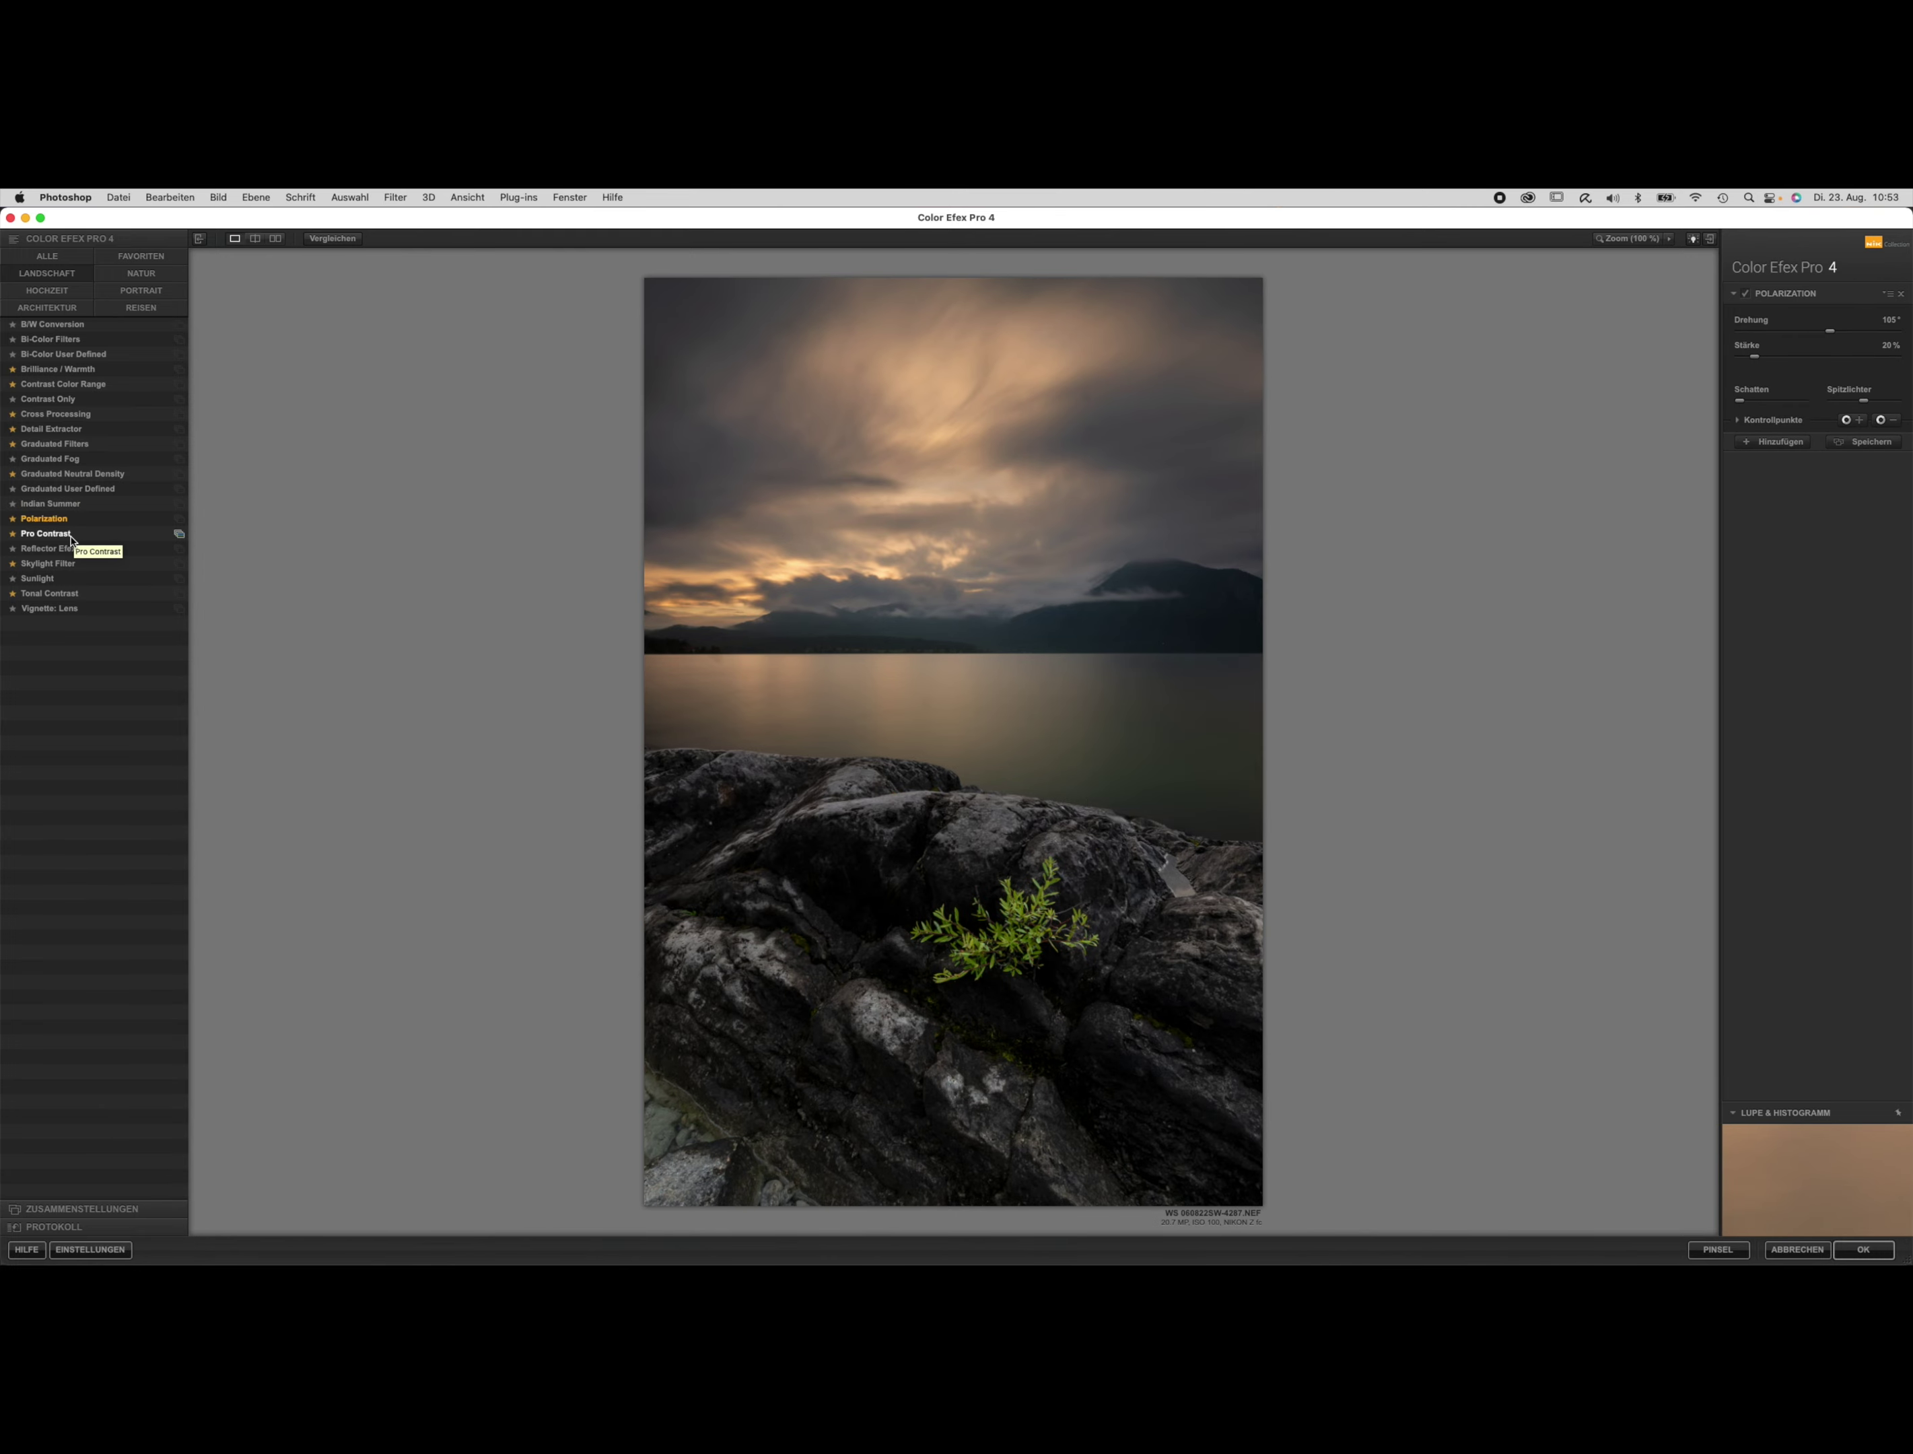
{"action": "left_click", "coordinate": [92, 565]}
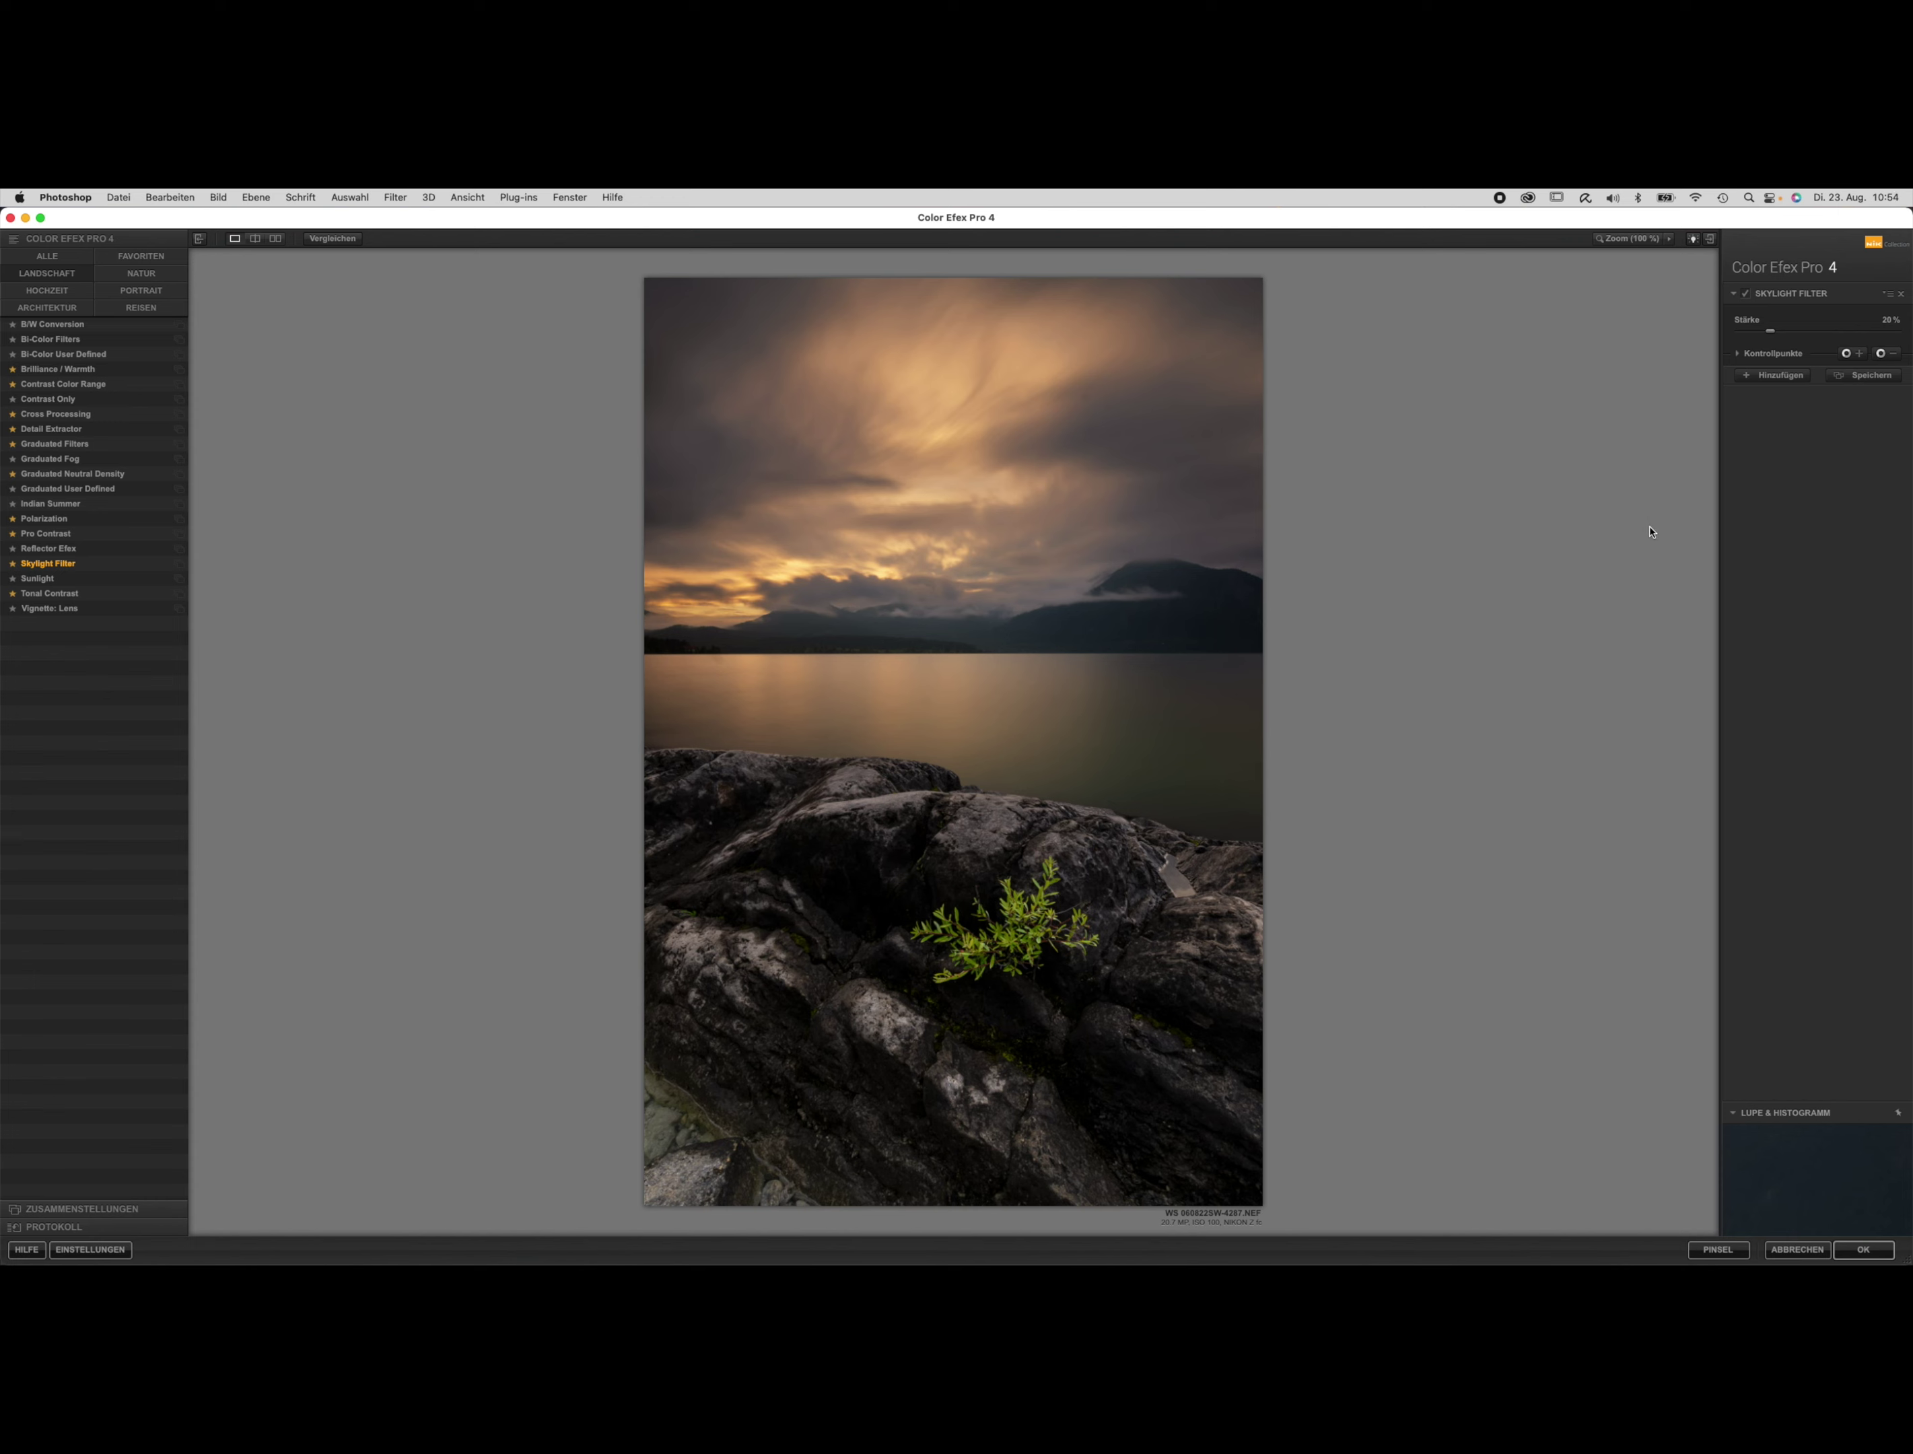
{"action": "mouse_move", "coordinate": [49, 609]}
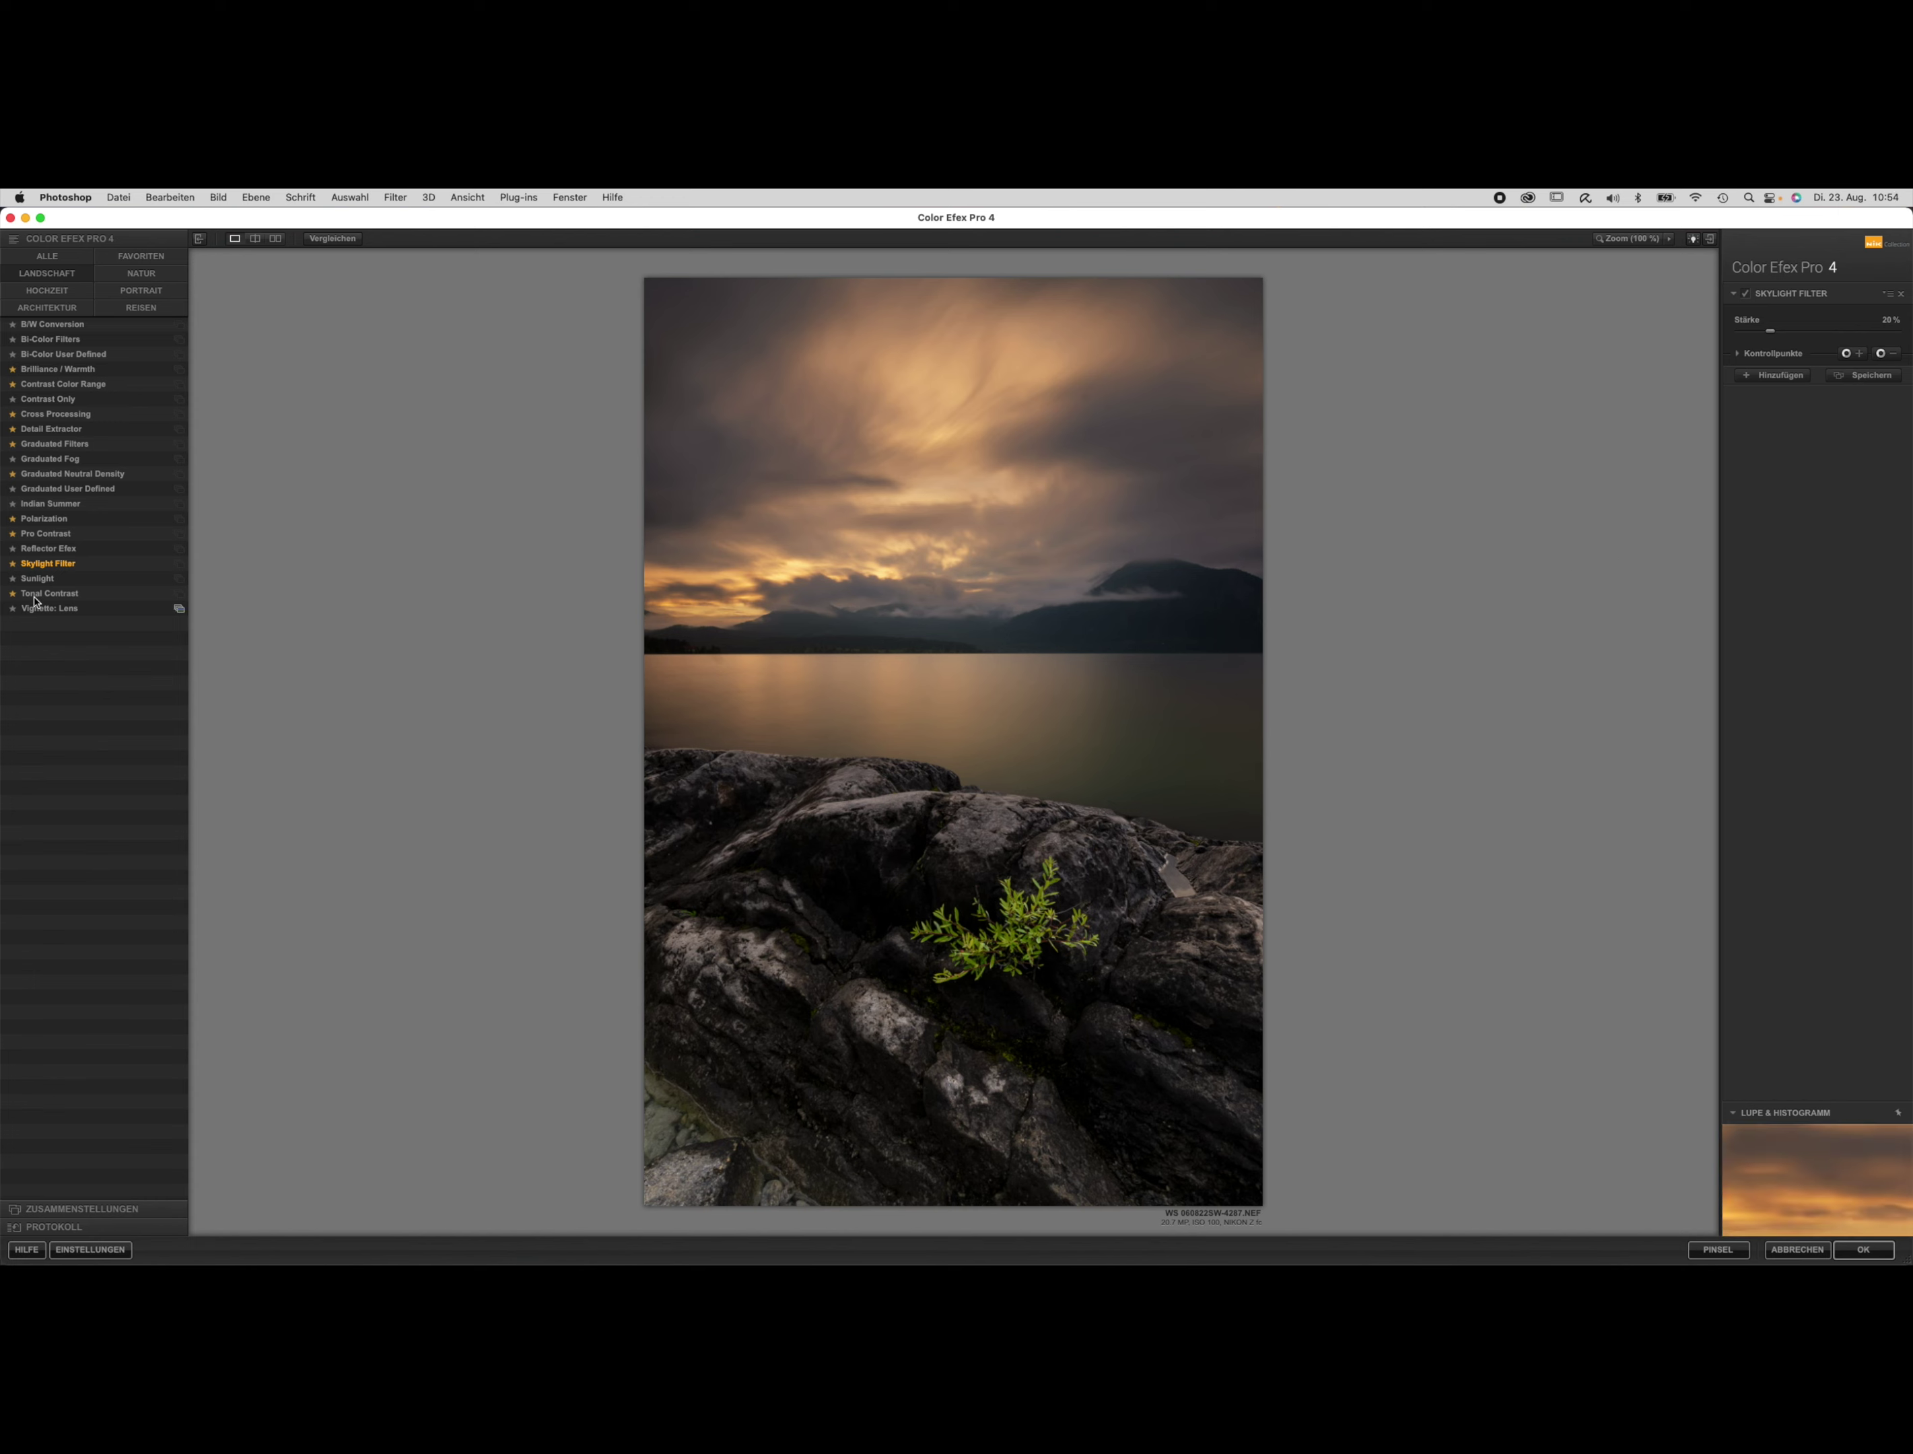
{"action": "left_click", "coordinate": [40, 579]}
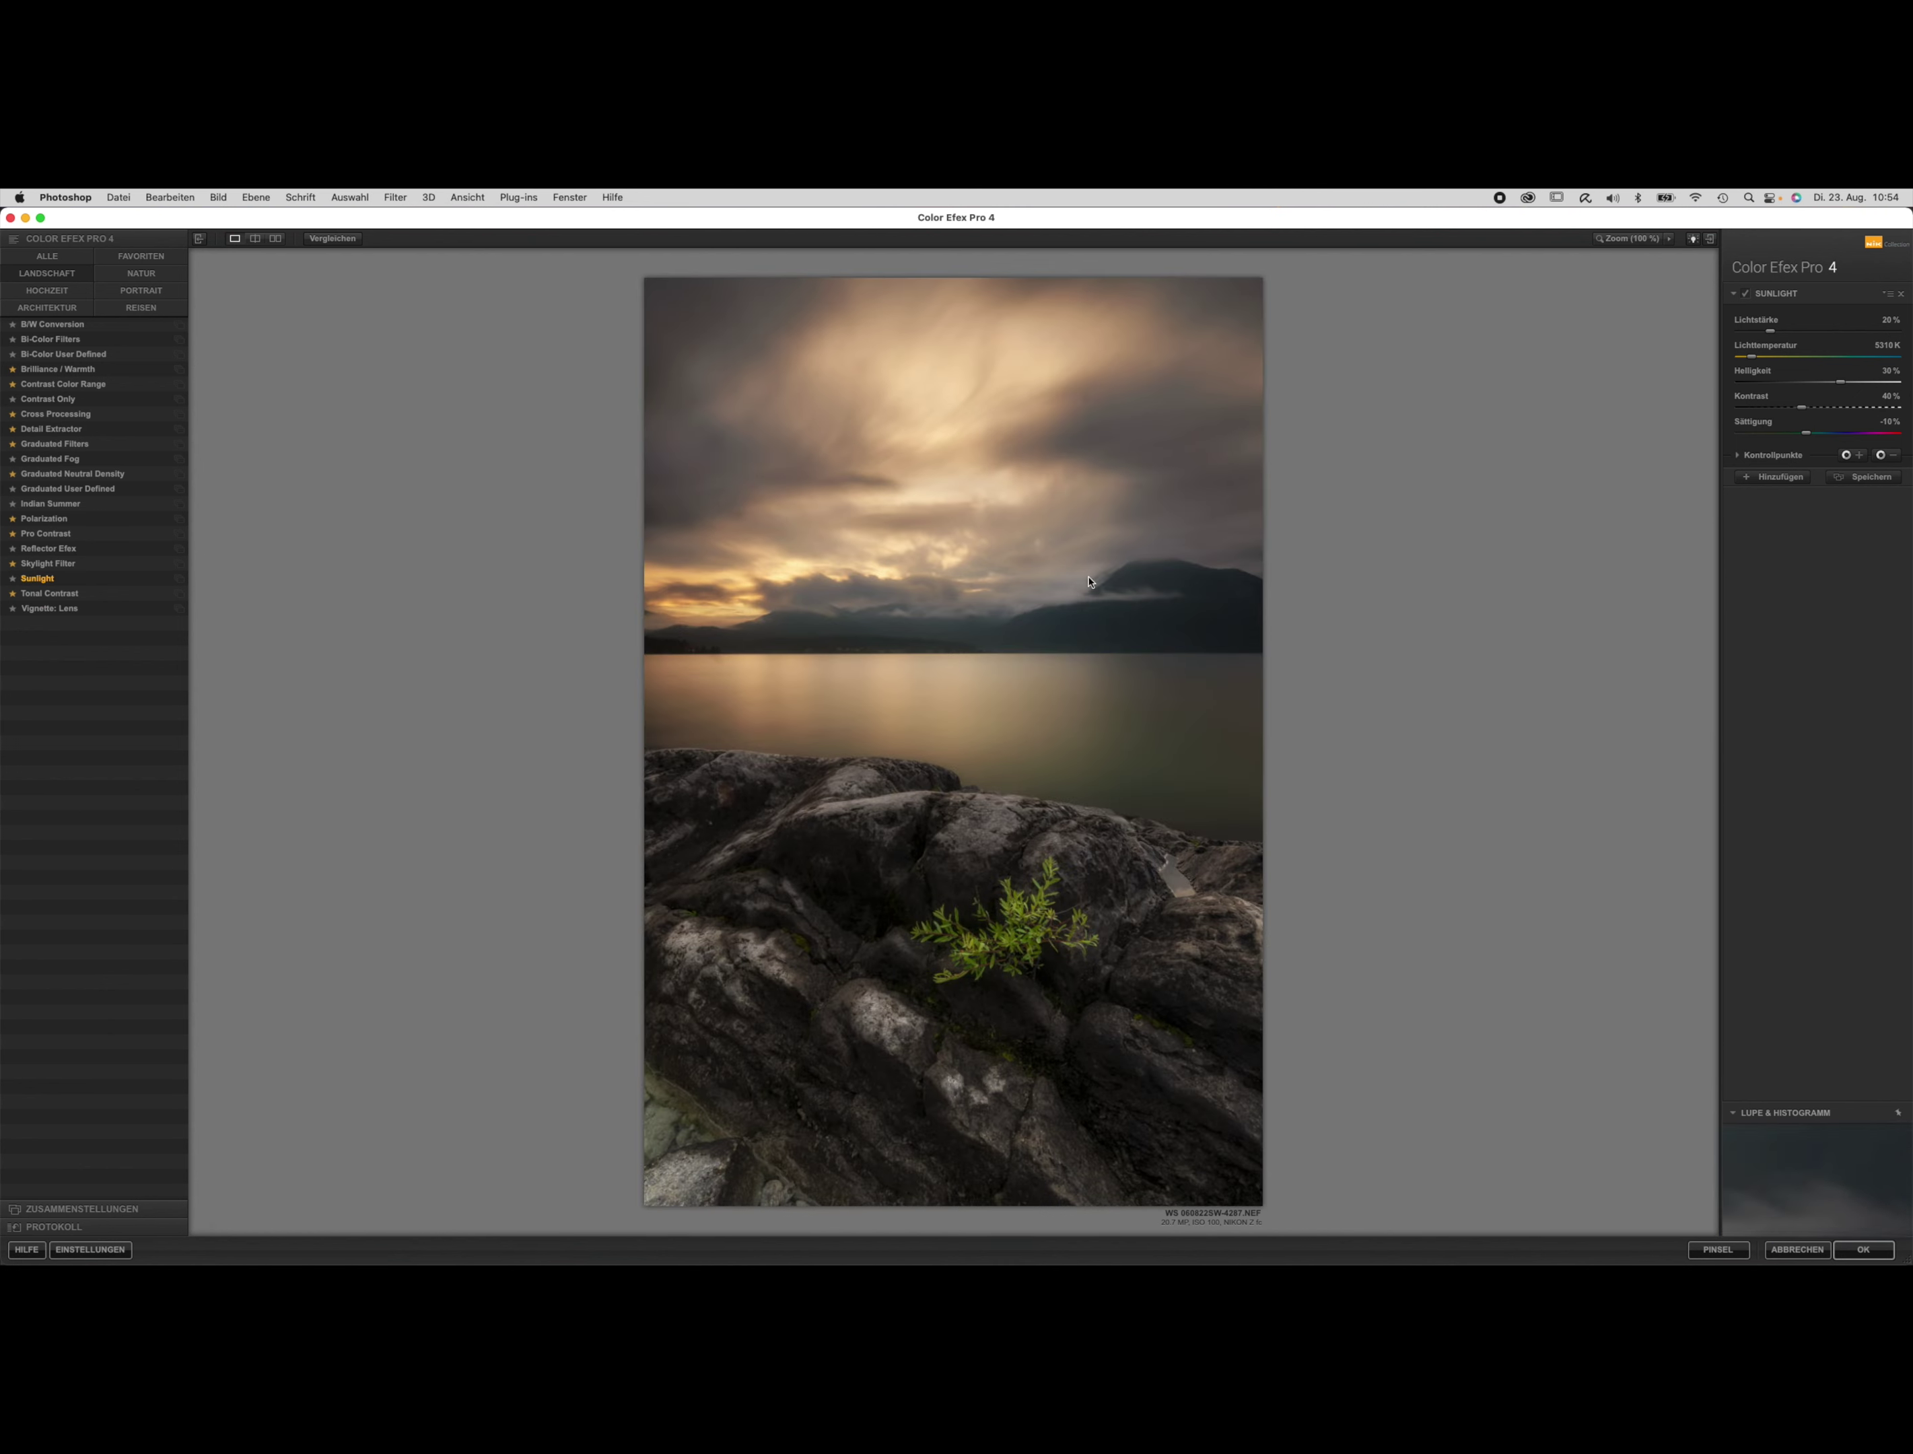
{"action": "left_click", "coordinate": [50, 594]}
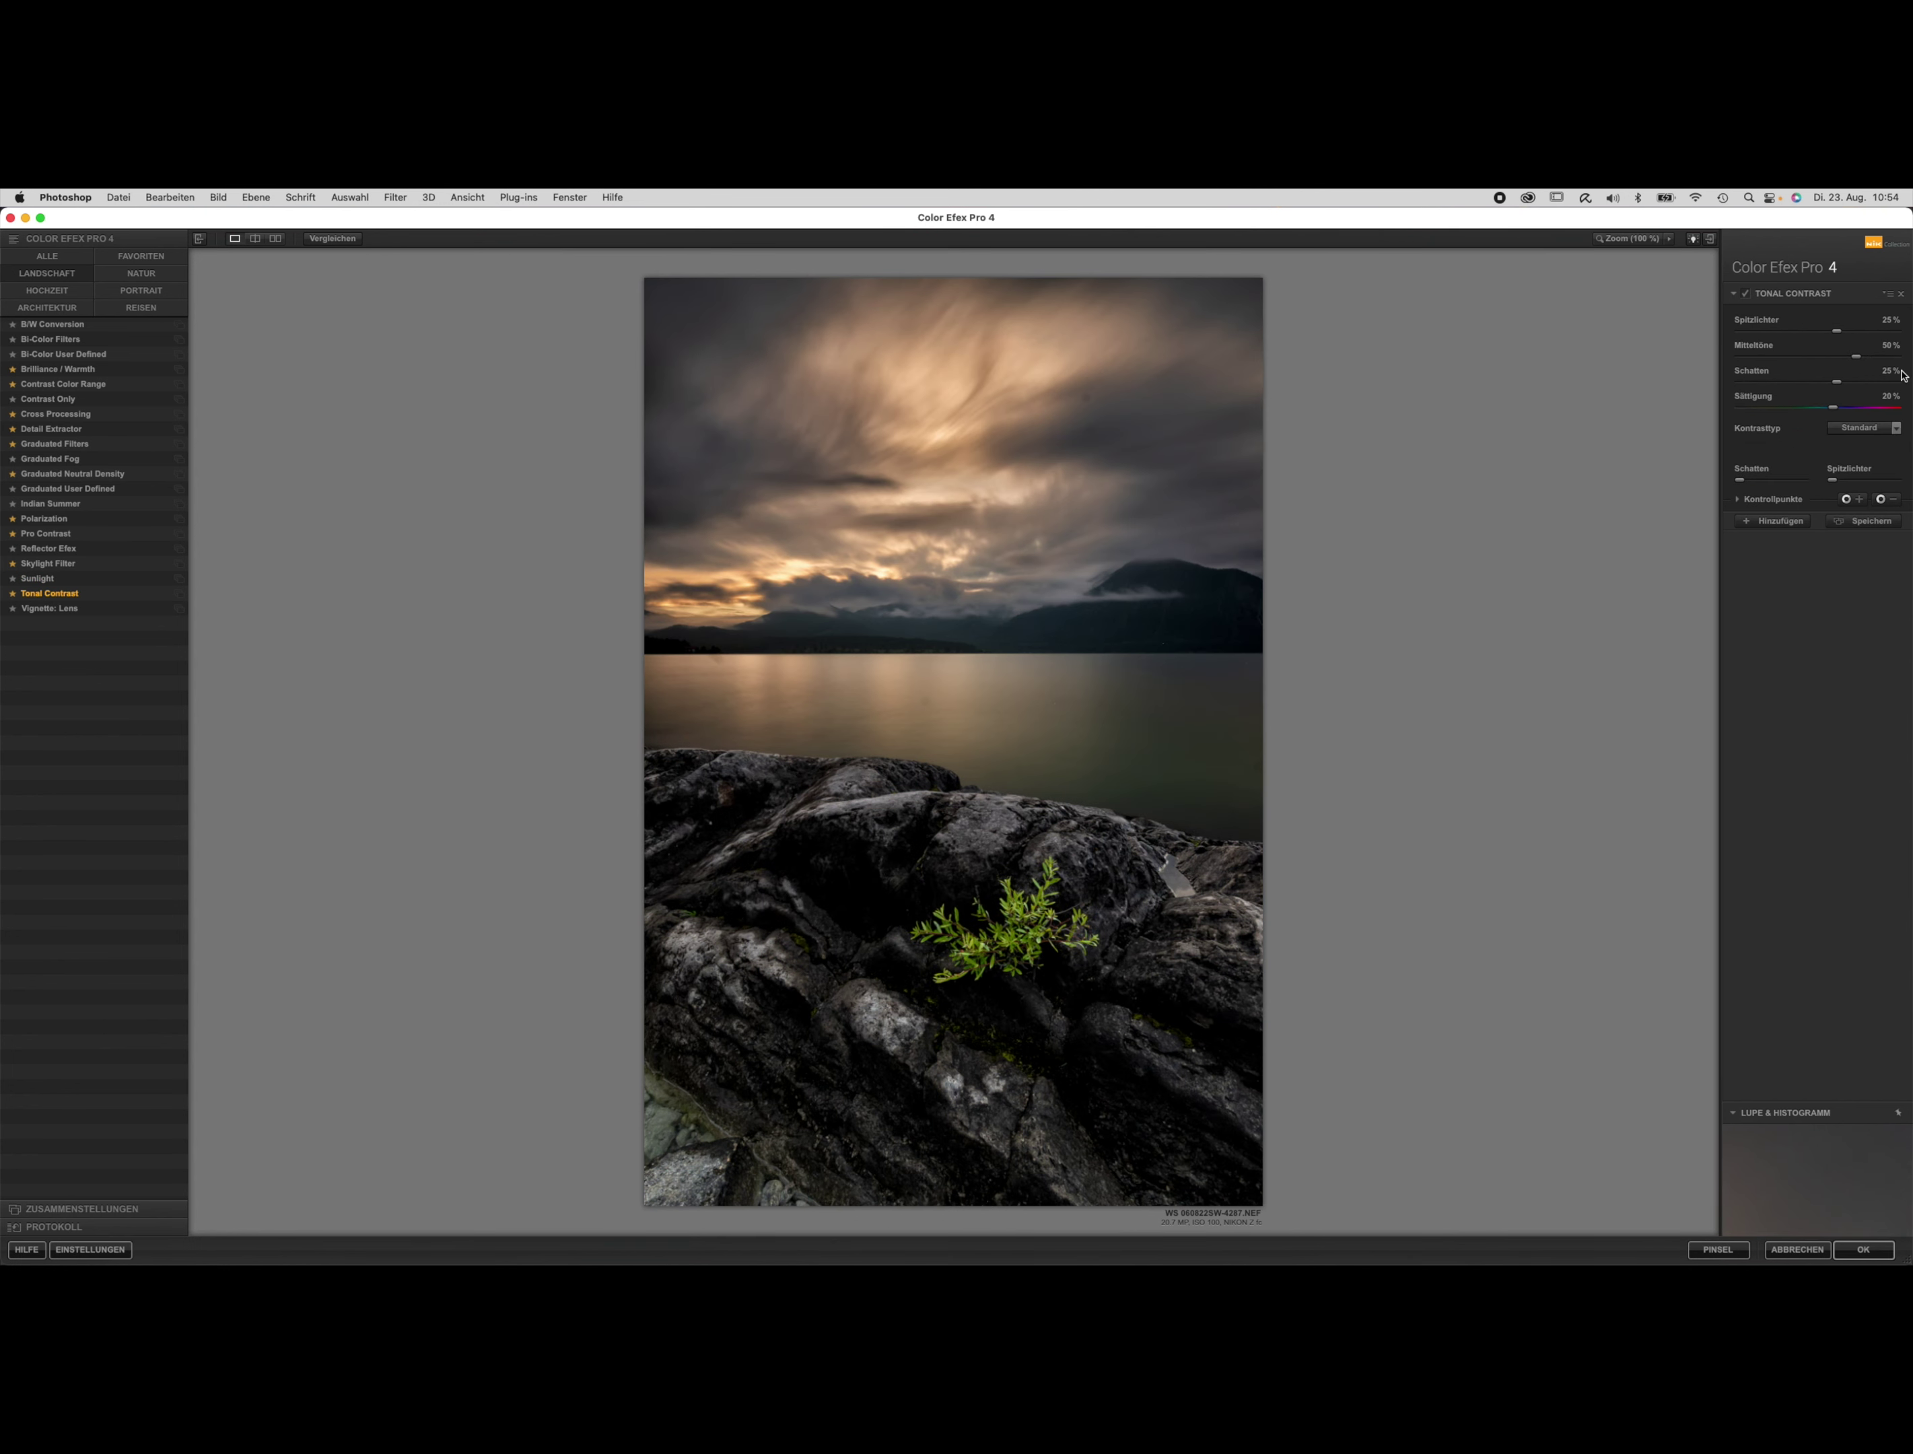
Enter 6% Mitteltöne and Schatten and 3% Sättigung, check the effect, and add a second filter.
{"action": "left_click", "coordinate": [1888, 346]}
{"action": "type", "text": "6"}
{"action": "key", "text": "Tab"}
{"action": "type", "text": "6"}
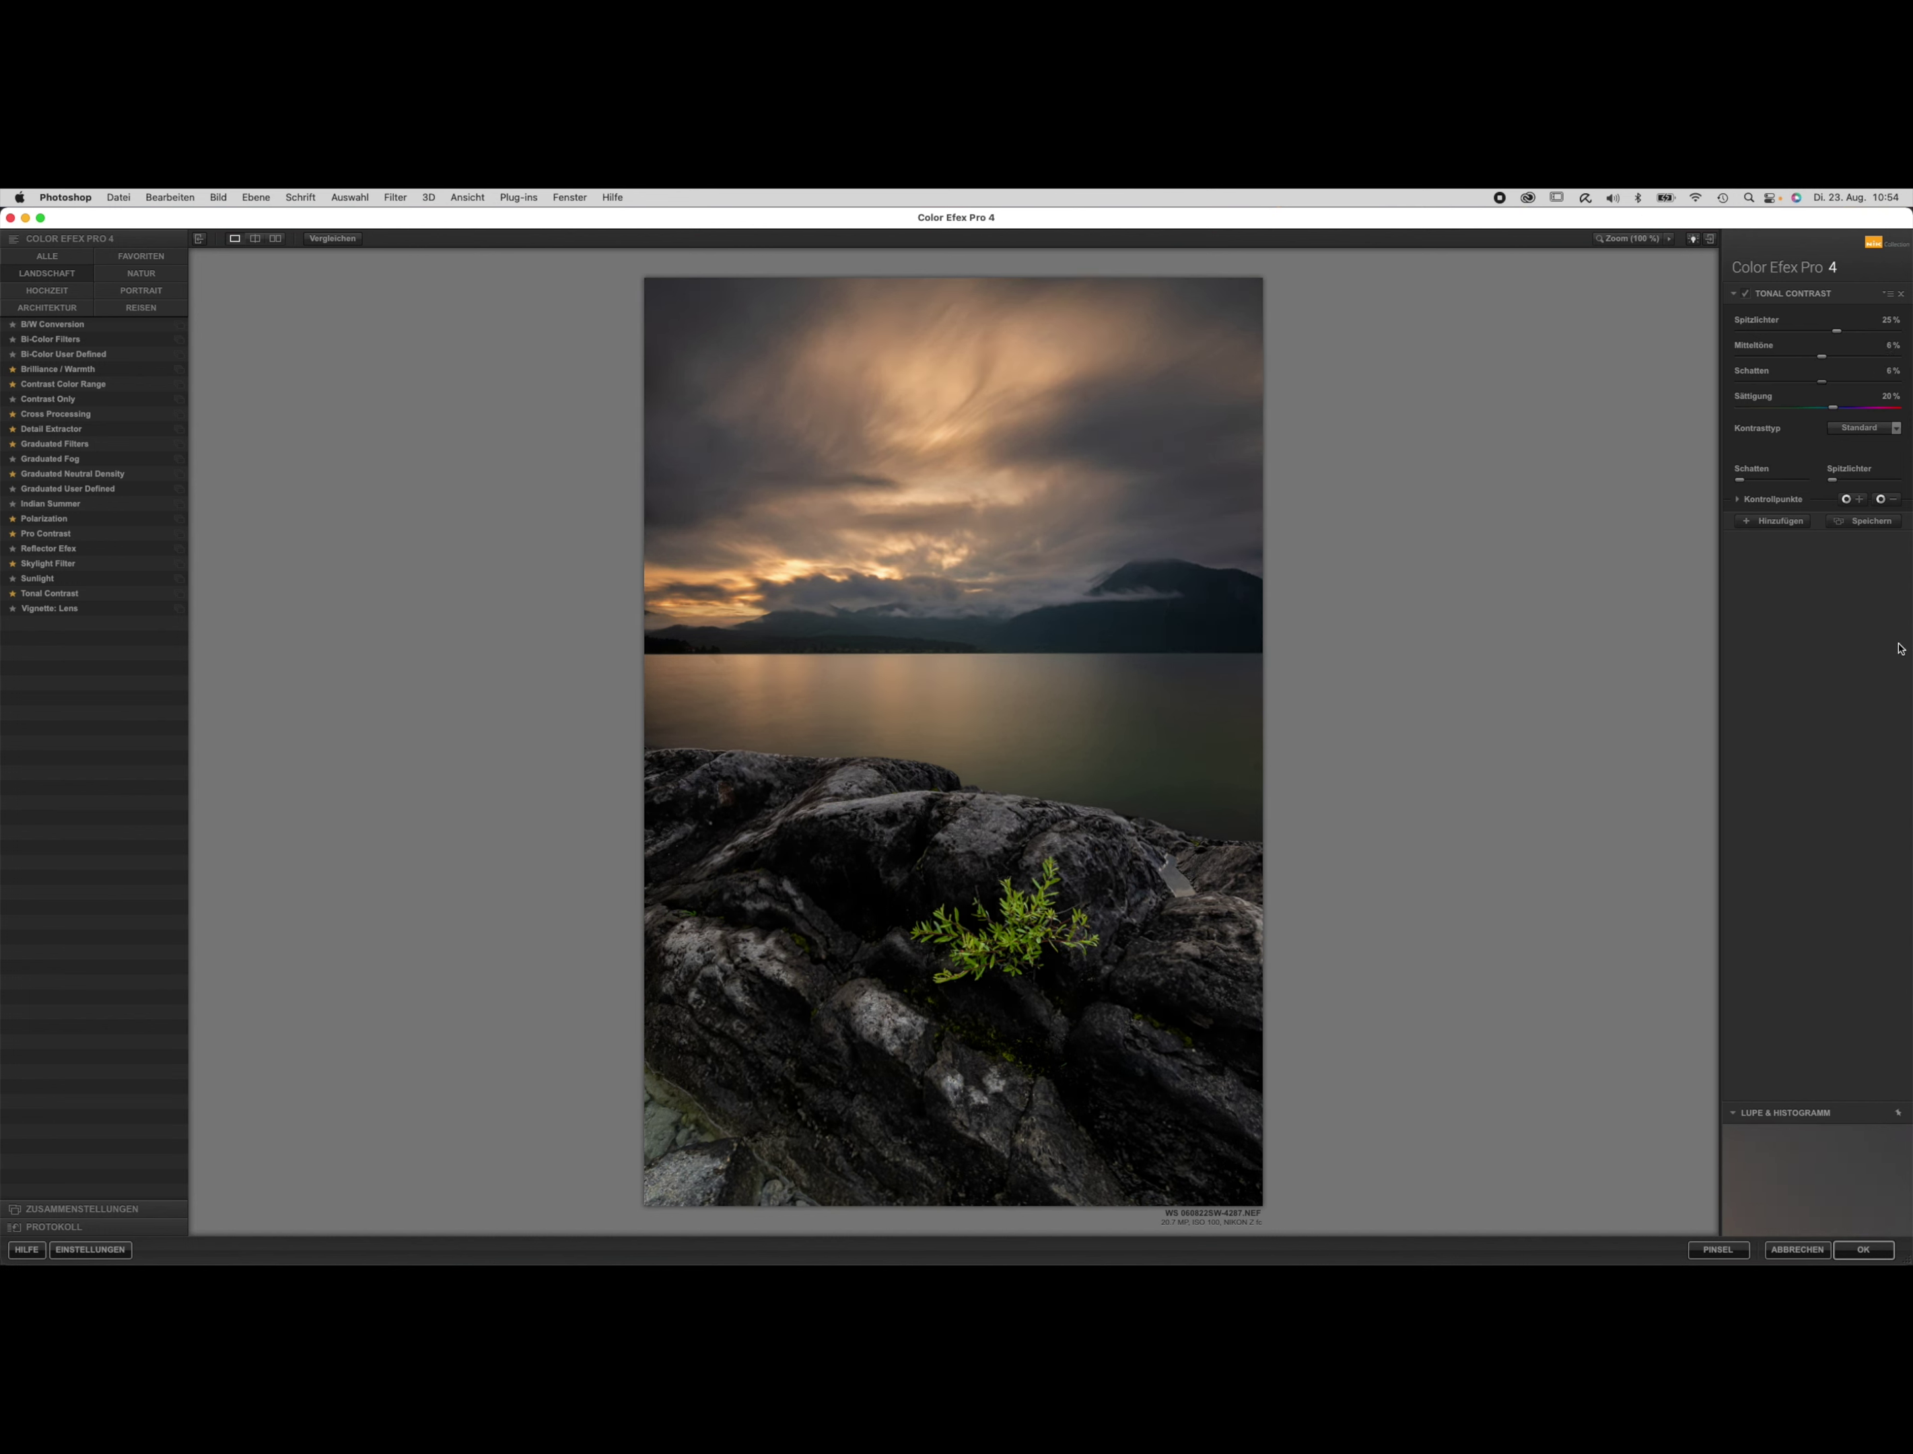
{"action": "left_click", "coordinate": [1886, 397]}
{"action": "type", "text": "3"}
{"action": "key", "text": "Return"}
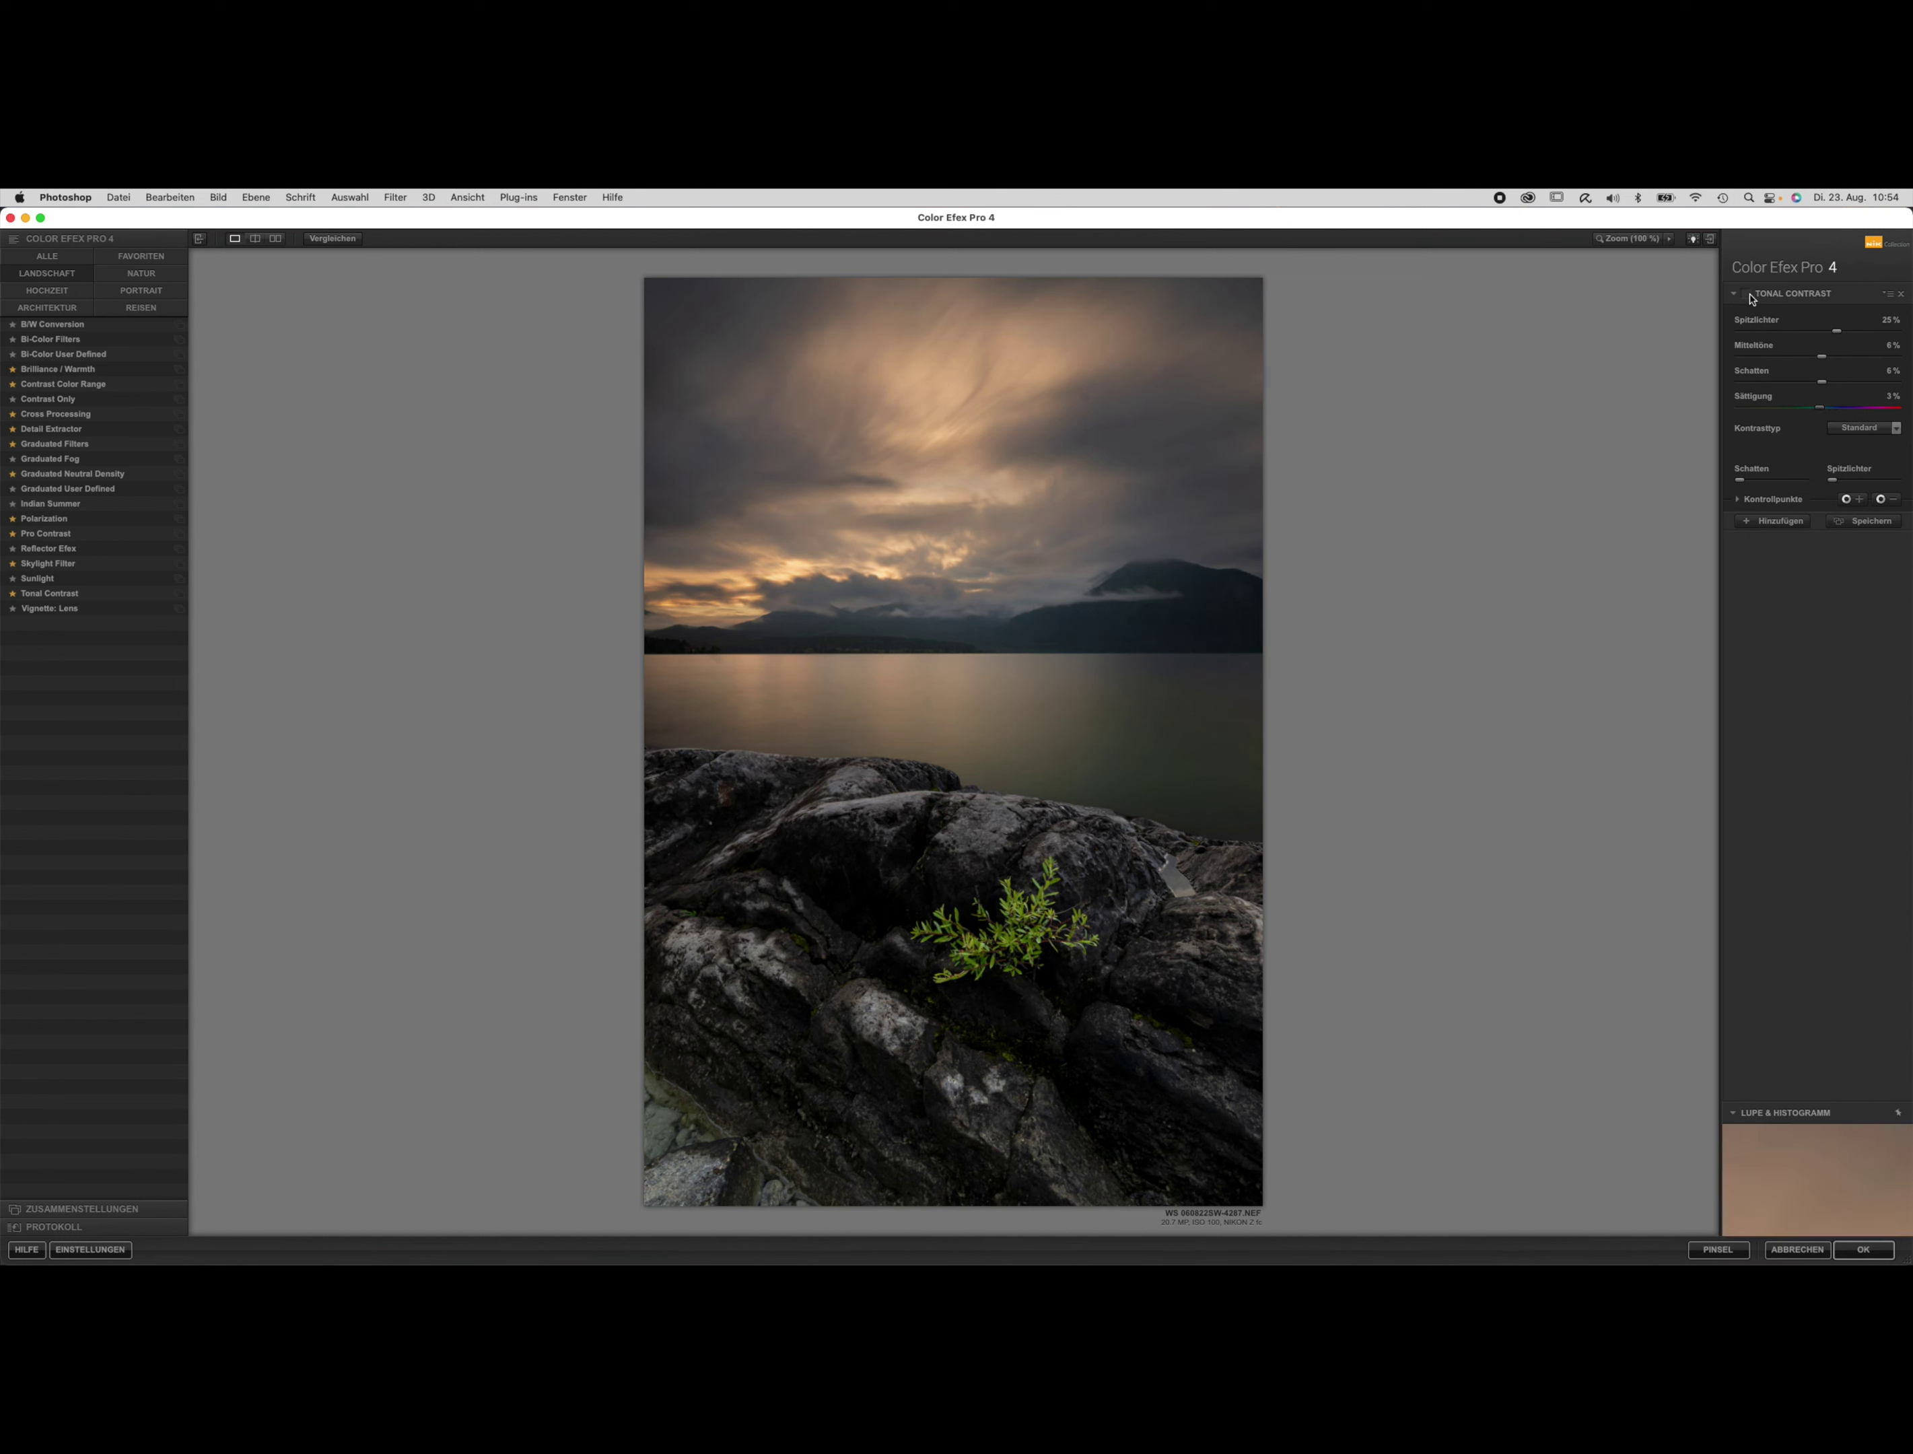
{"action": "left_click", "coordinate": [1747, 294]}
{"action": "left_click", "coordinate": [1772, 522]}
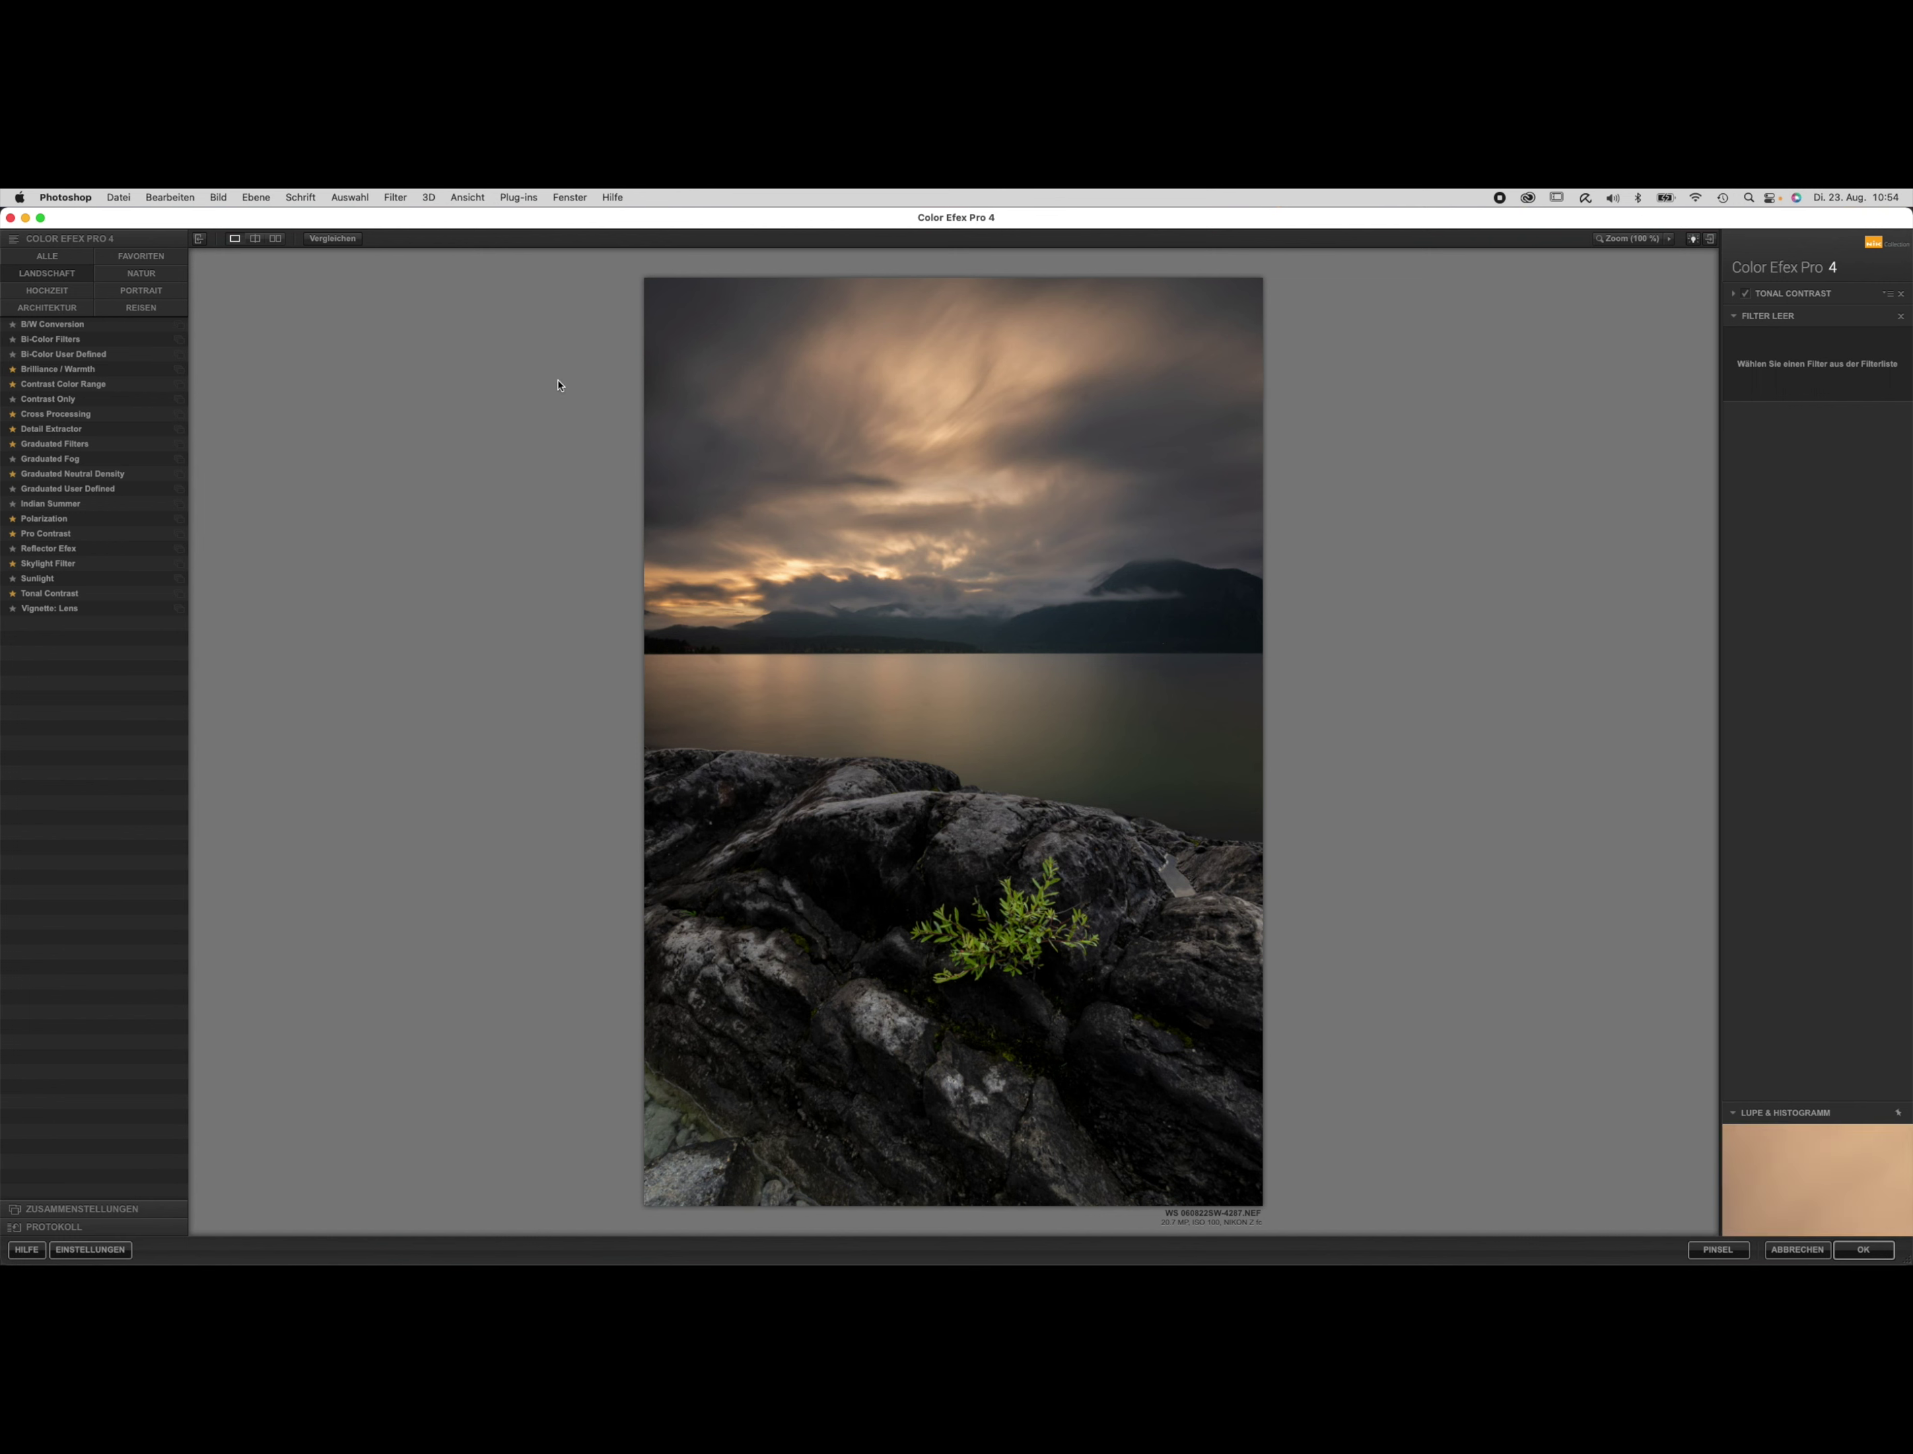
Add Detail Extractor at 18% with two control points in the sky.
{"action": "left_click", "coordinate": [75, 430]}
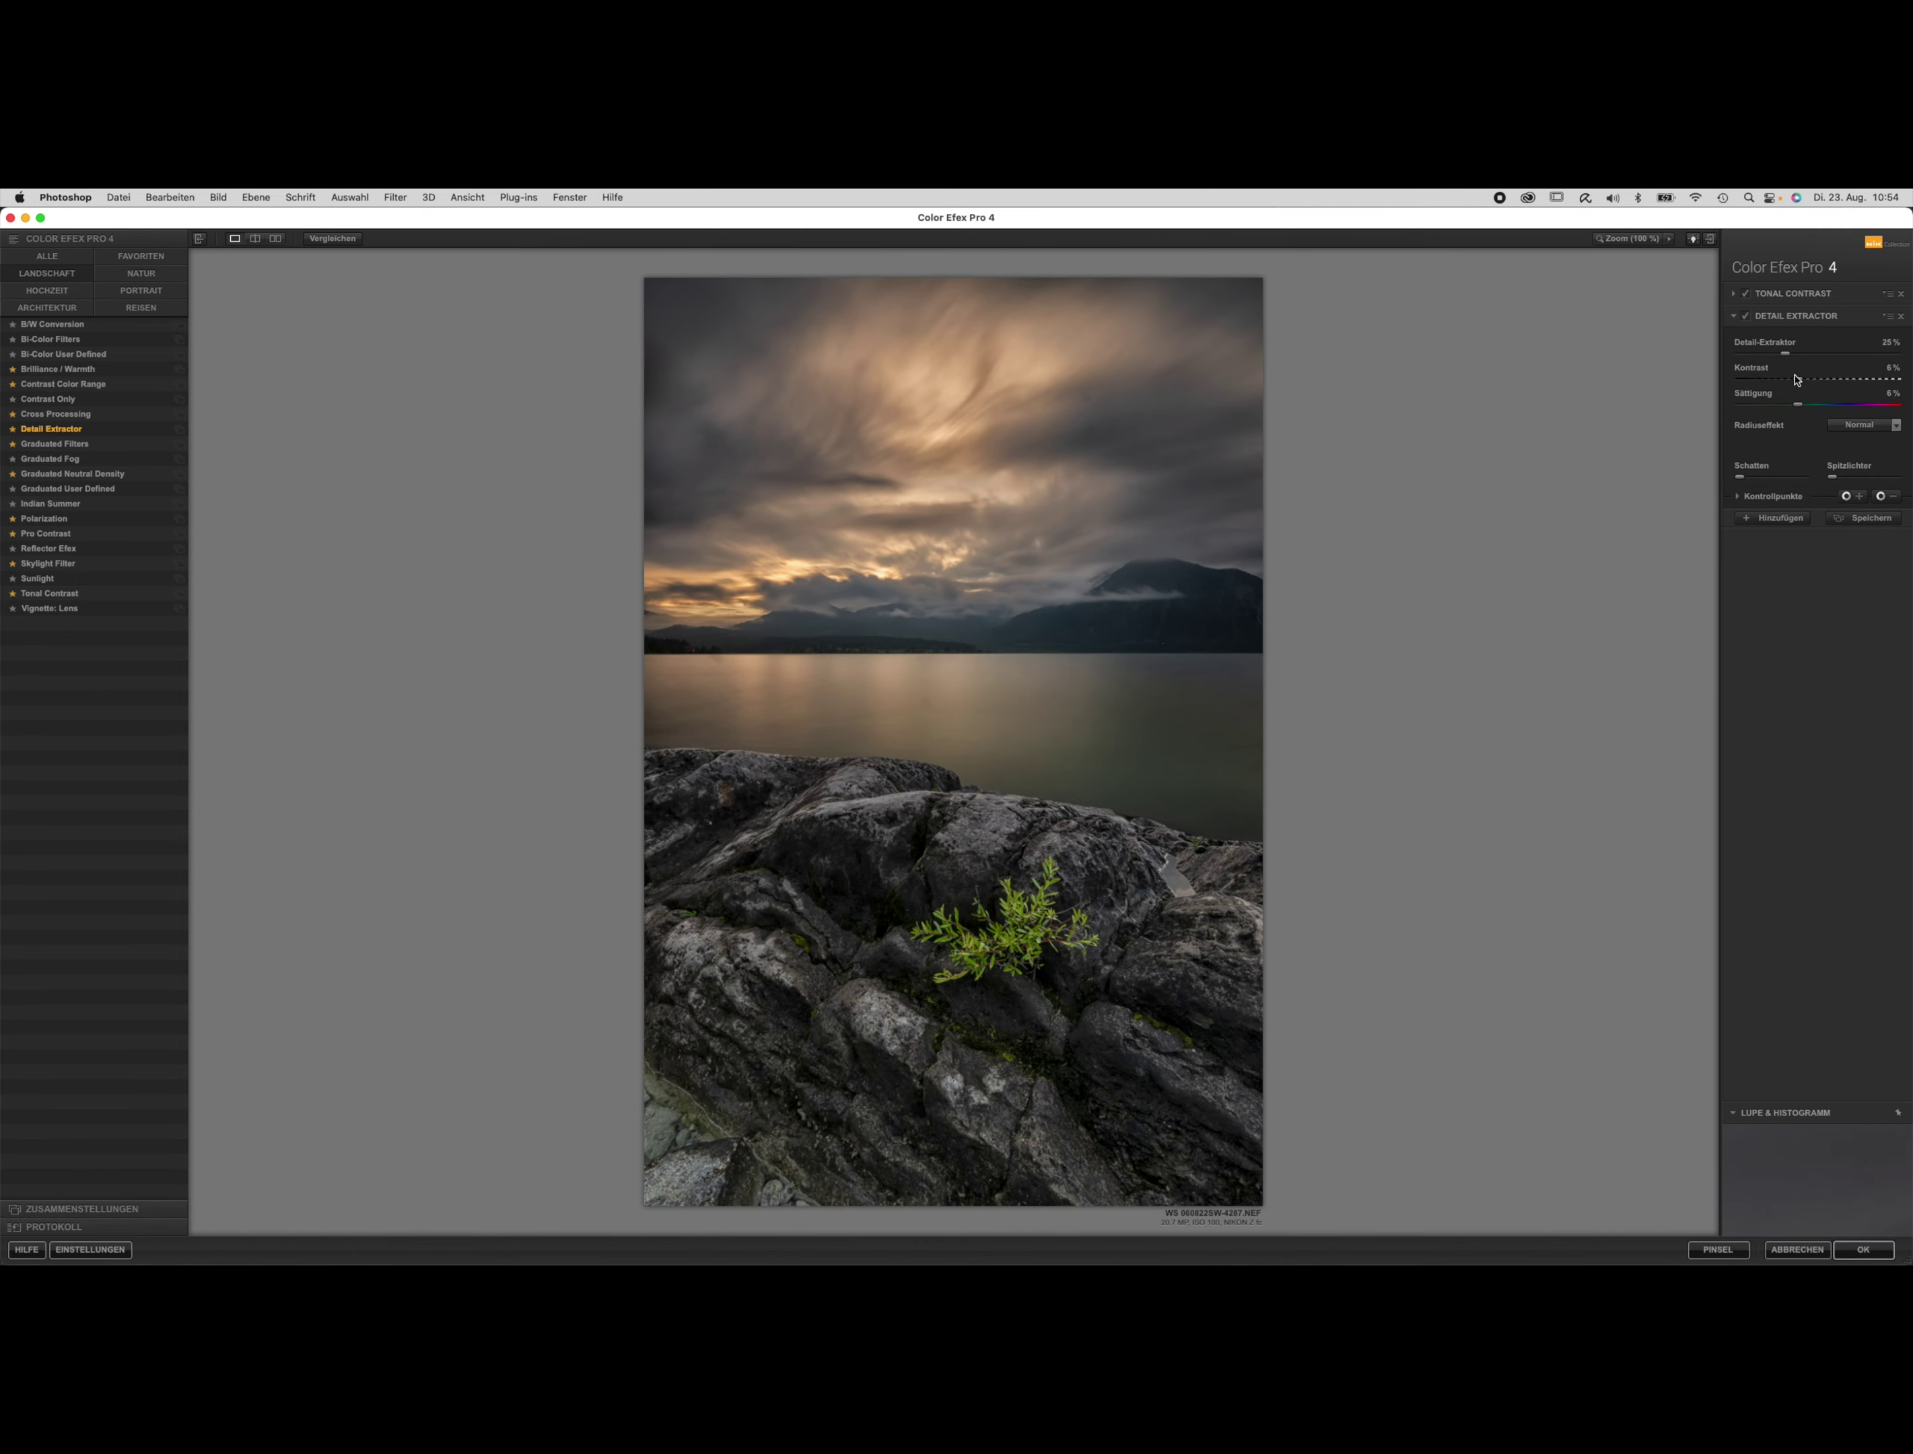
{"action": "left_click_drag", "start_coordinate": [1784, 352], "coordinate": [1774, 352]}
{"action": "left_click", "coordinate": [763, 450]}
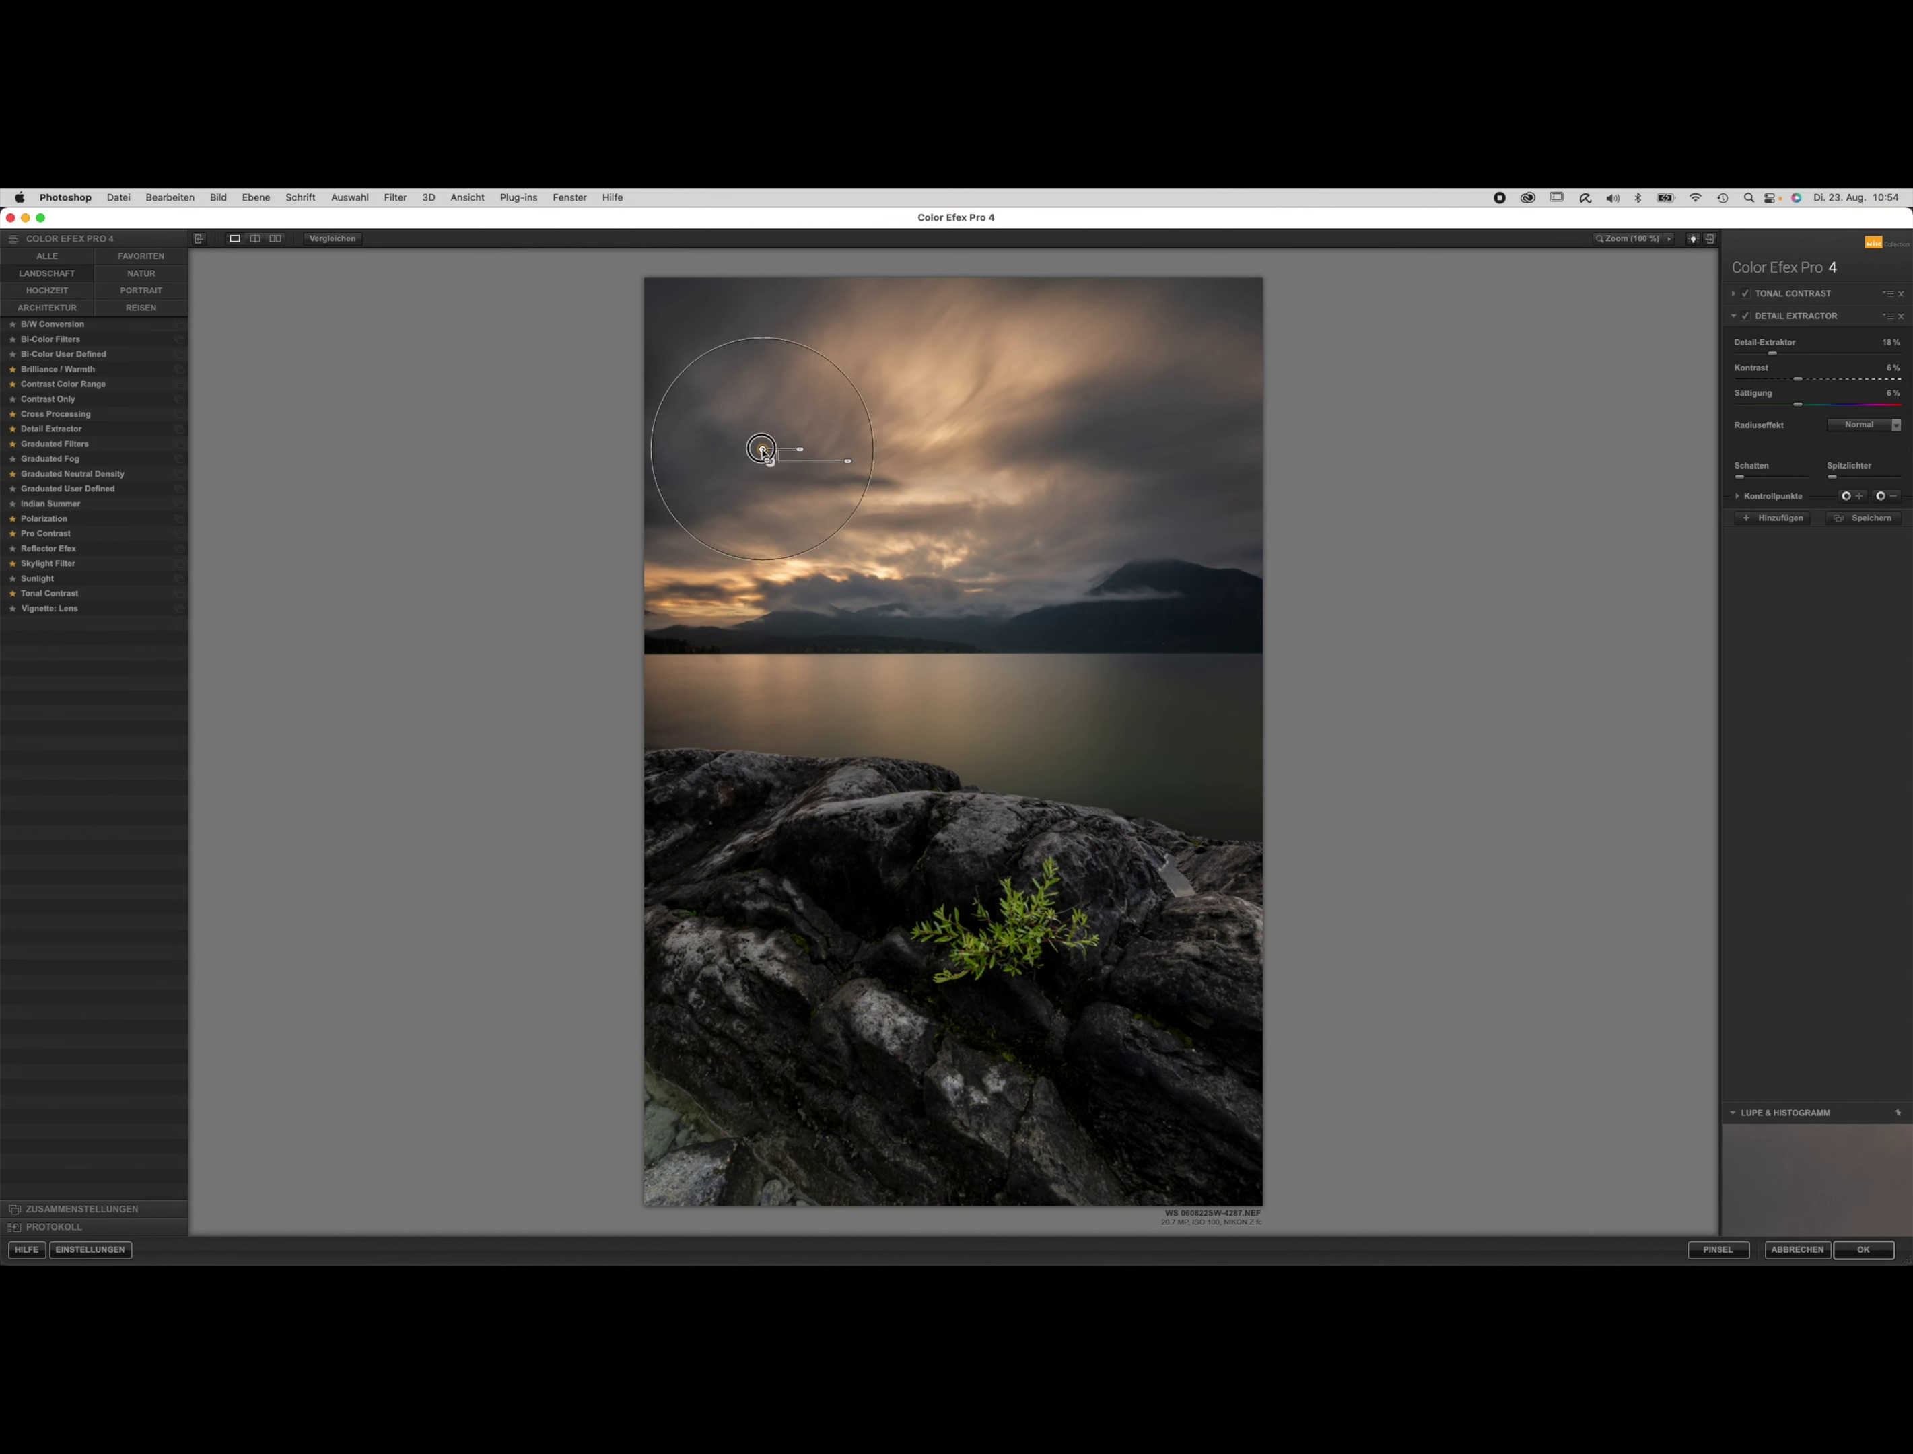
{"action": "mouse_move", "coordinate": [764, 451]}
{"action": "left_mouse_down"}
{"action": "mouse_move", "coordinate": [1087, 463]}
{"action": "mouse_move", "coordinate": [1117, 434]}
{"action": "mouse_move", "coordinate": [745, 424]}
{"action": "left_mouse_up"}
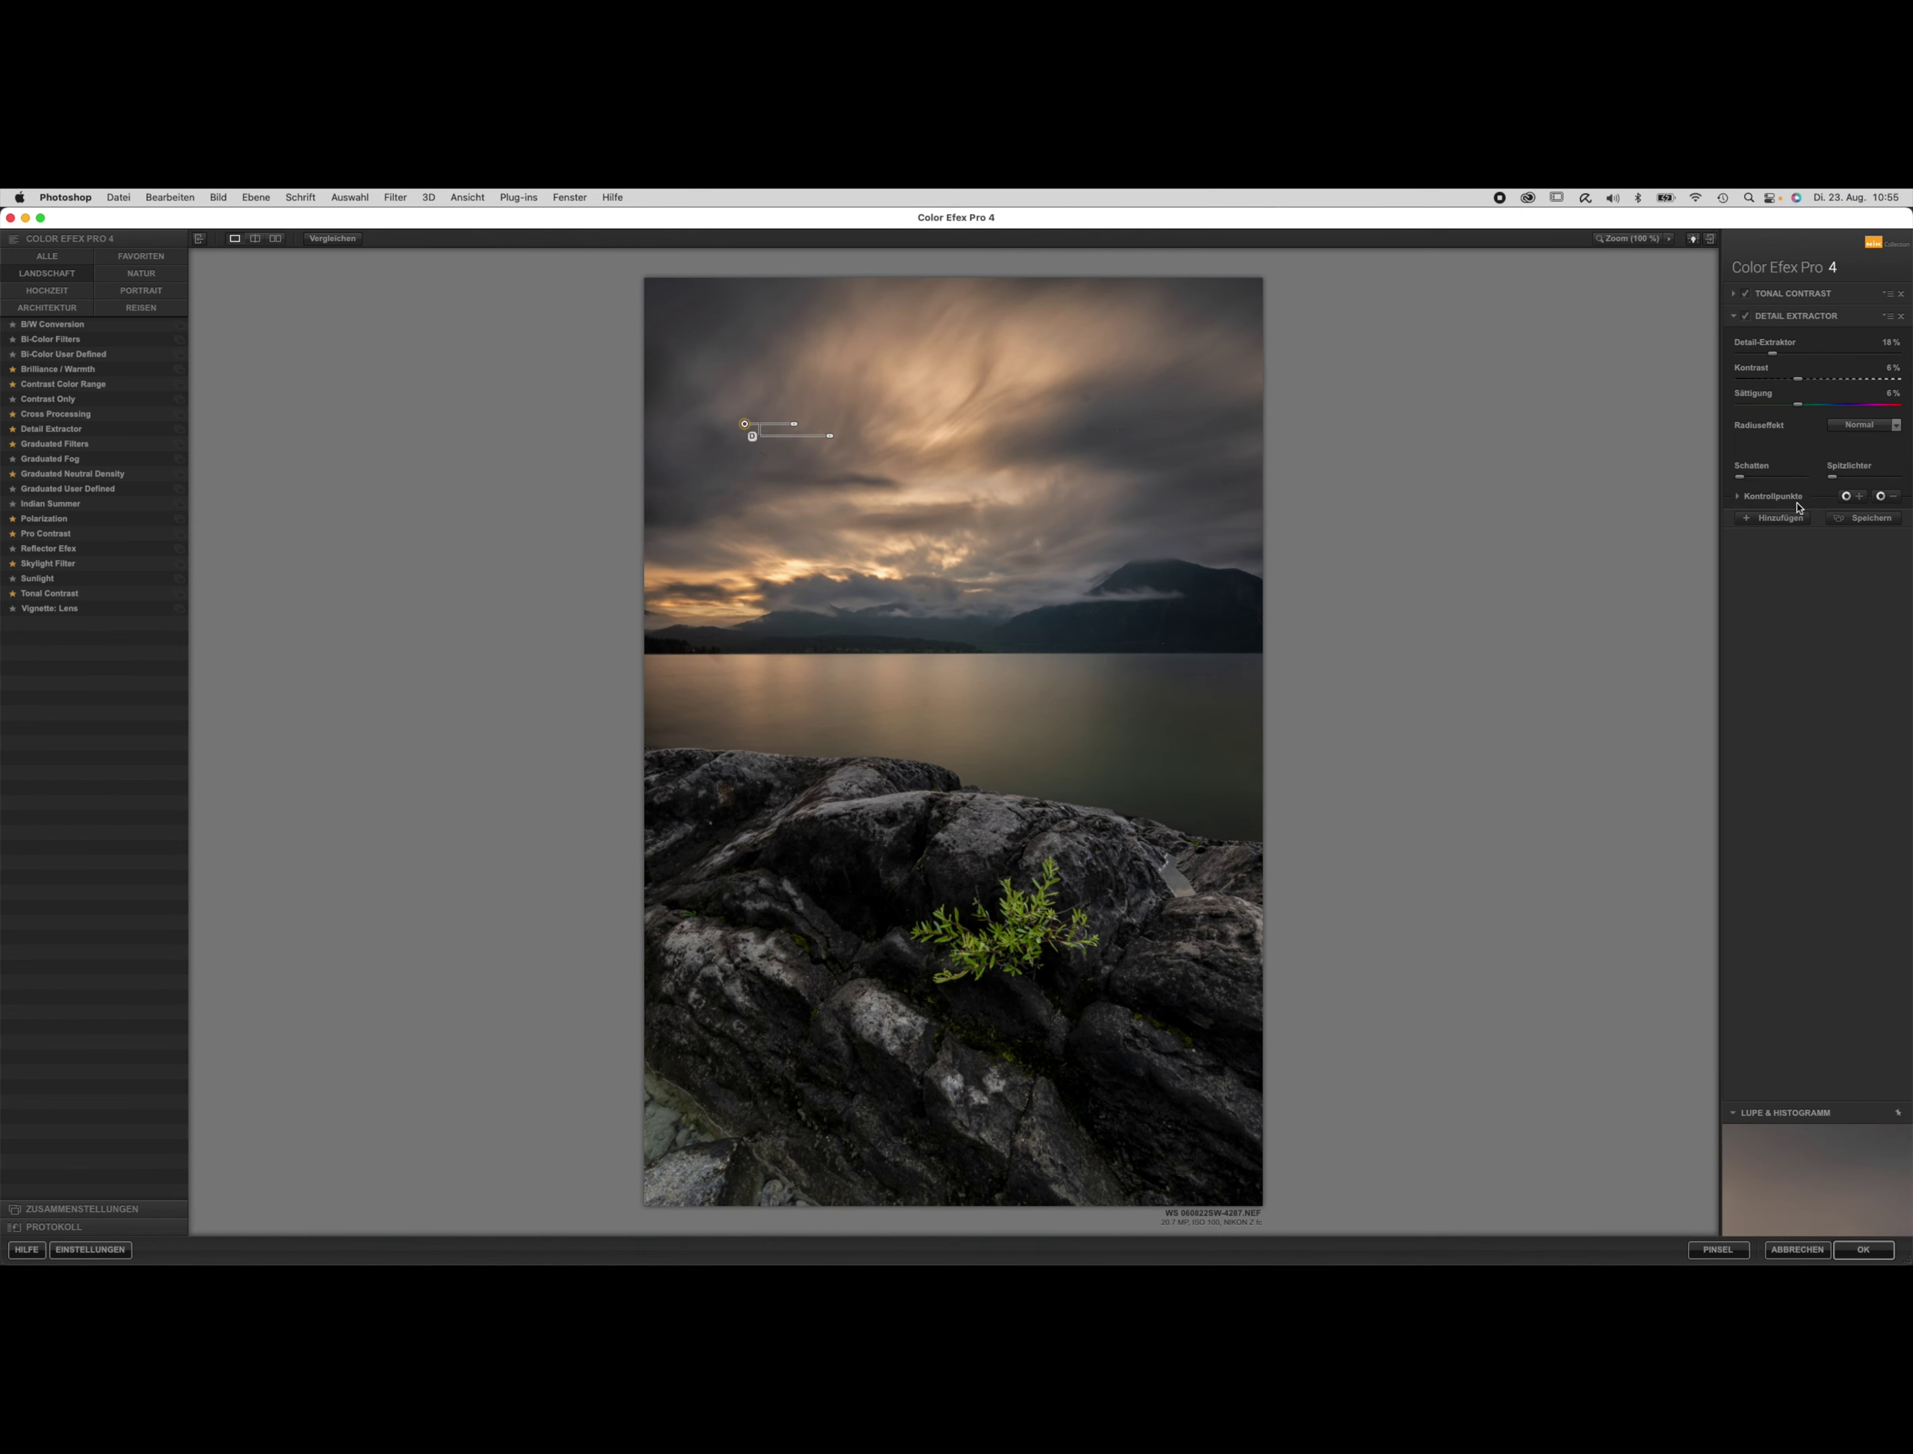
Add another empty filter slot and compare the stacked result with the original.
{"action": "left_click", "coordinate": [1779, 518]}
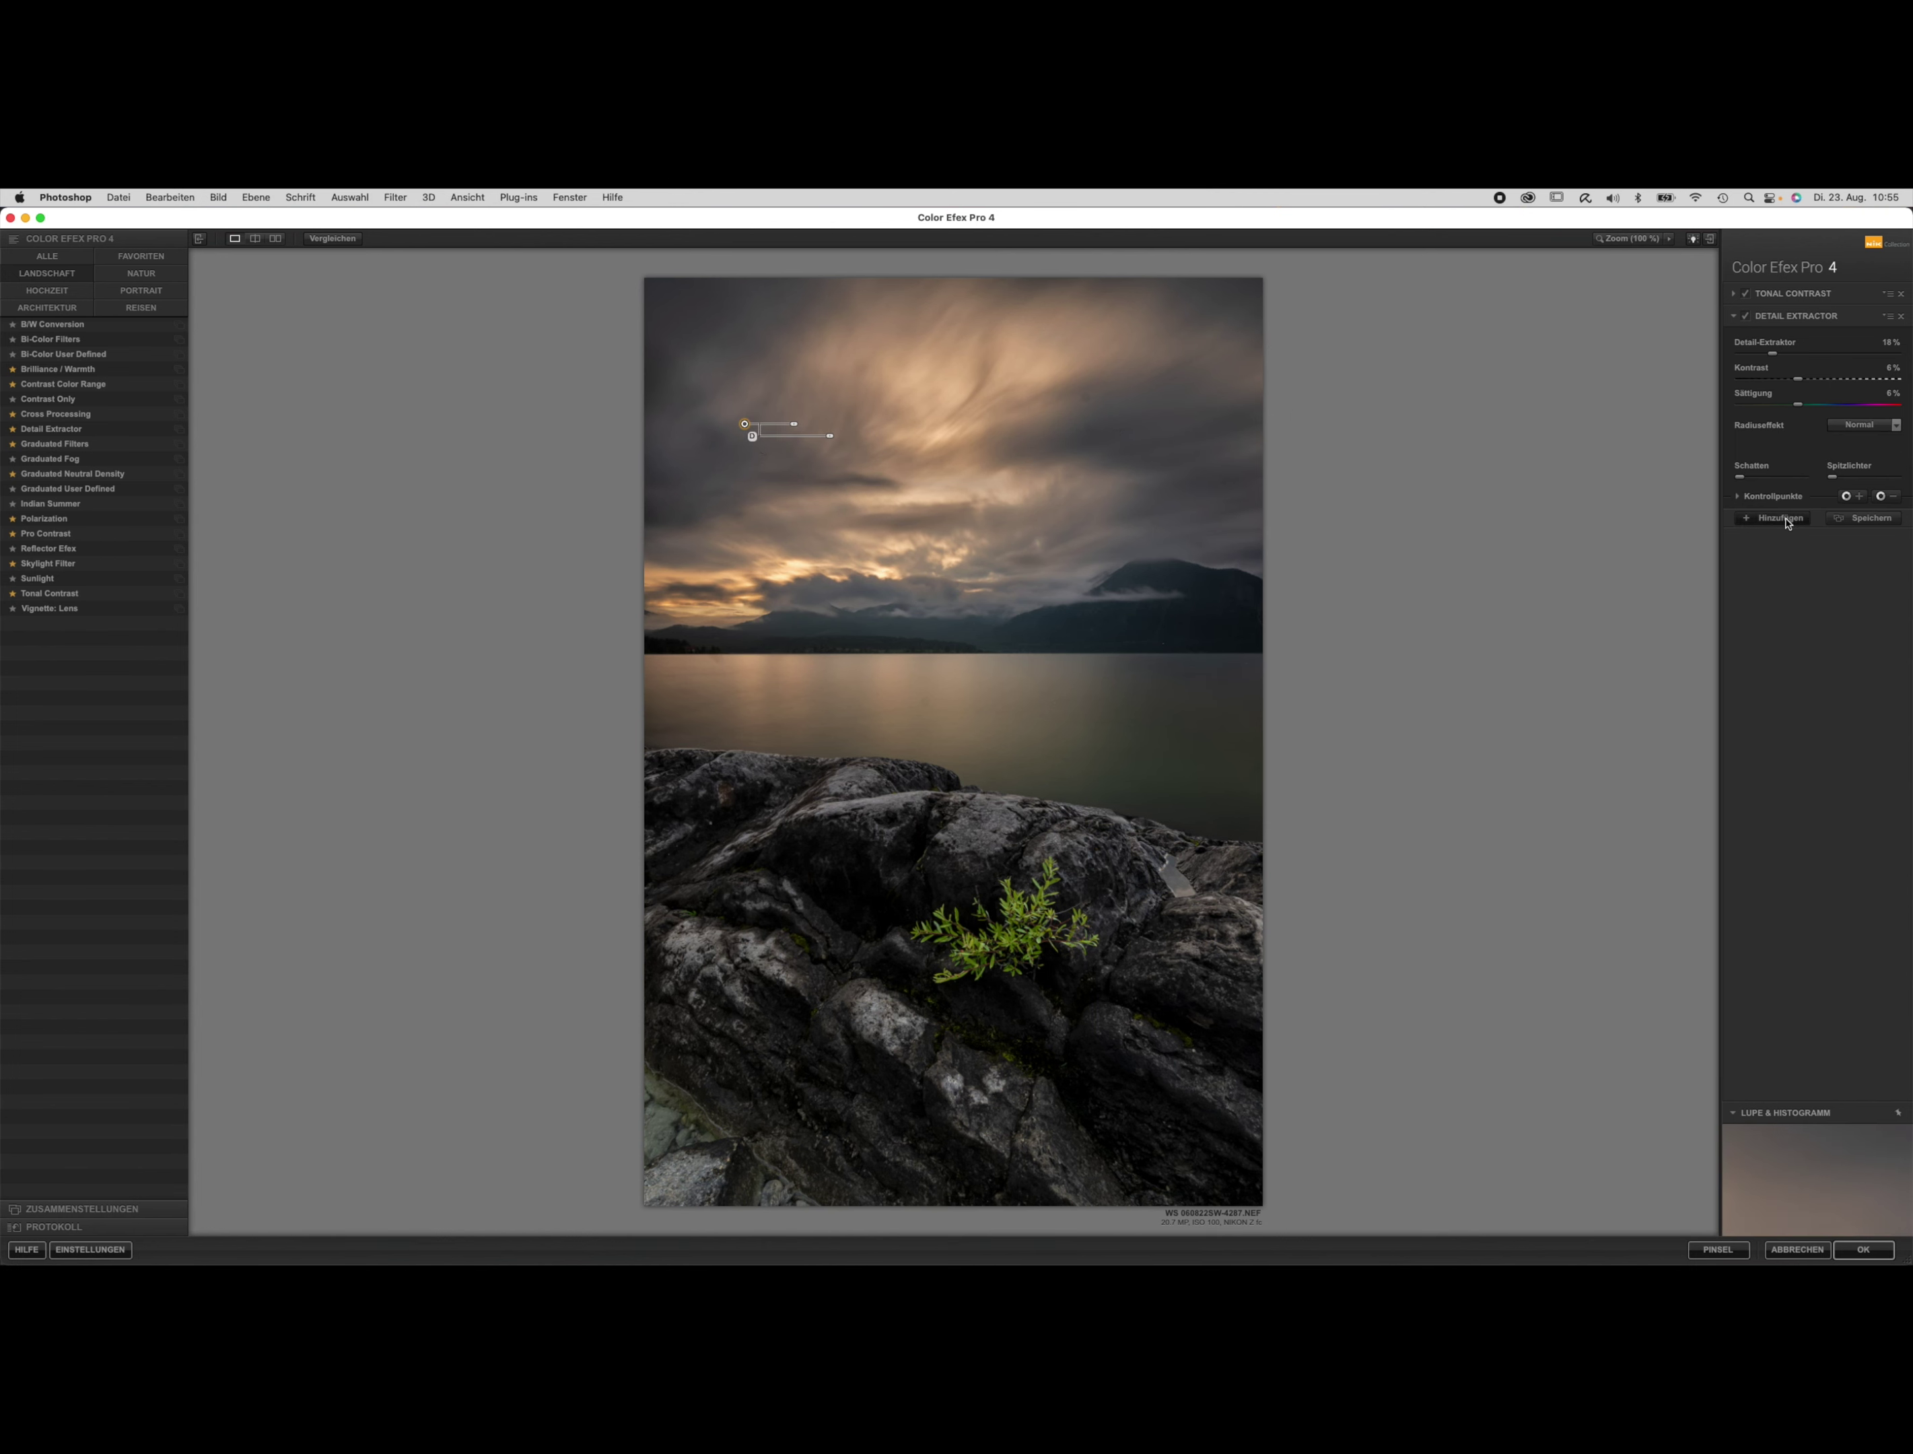
{"action": "left_click", "coordinate": [340, 244]}
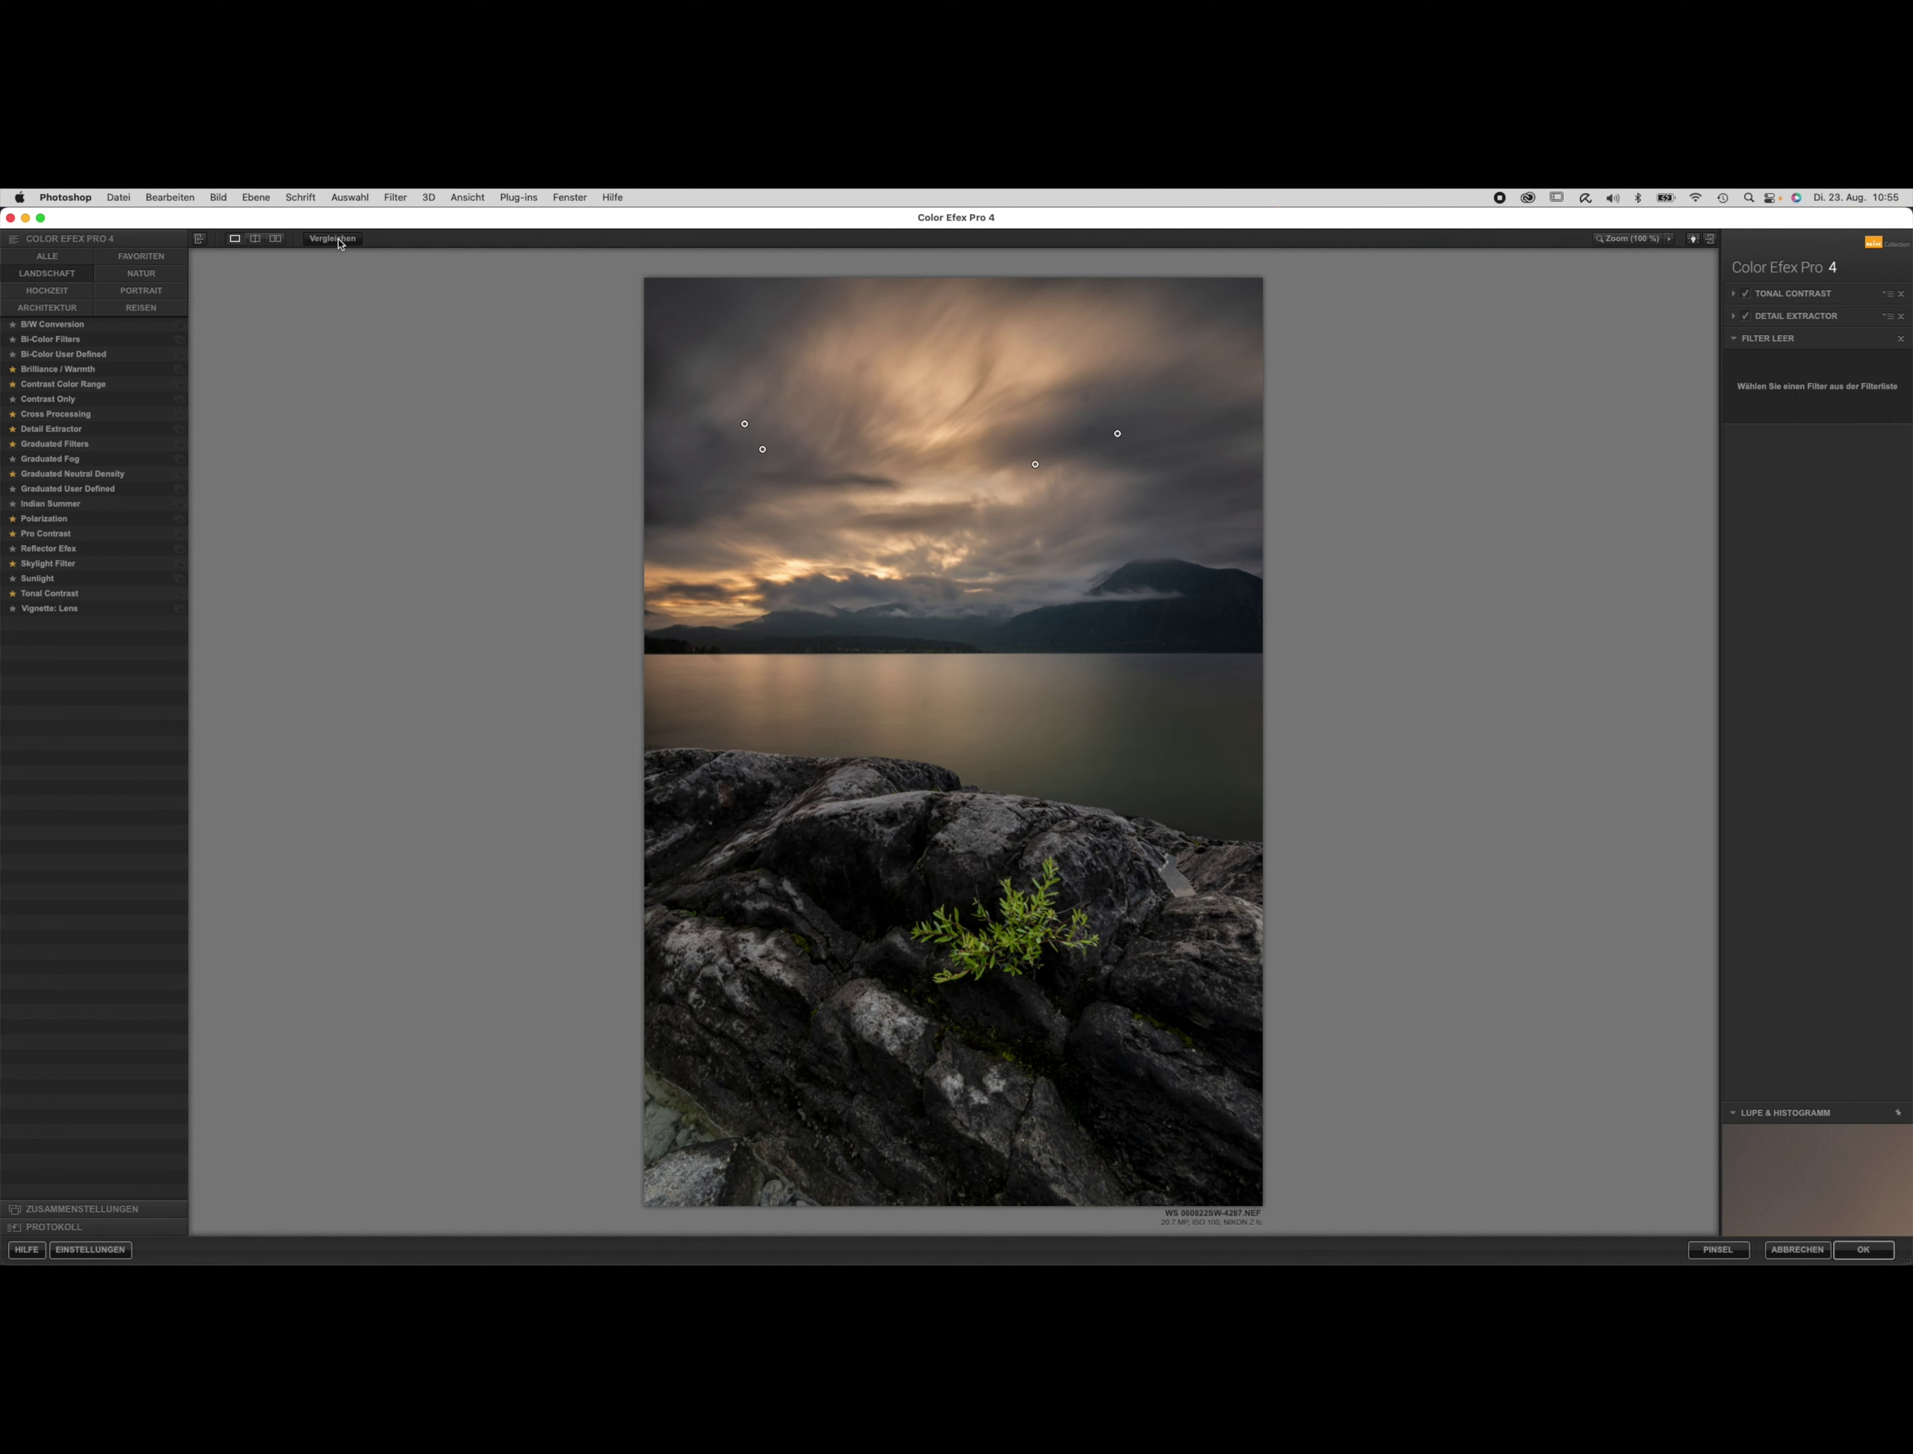
{"action": "left_click", "coordinate": [339, 244]}
{"action": "left_click", "coordinate": [339, 245]}
Render the Nik result into Photoshop as Ebene 1 and set its opacity to 60%.
{"action": "left_click", "coordinate": [1876, 1253]}
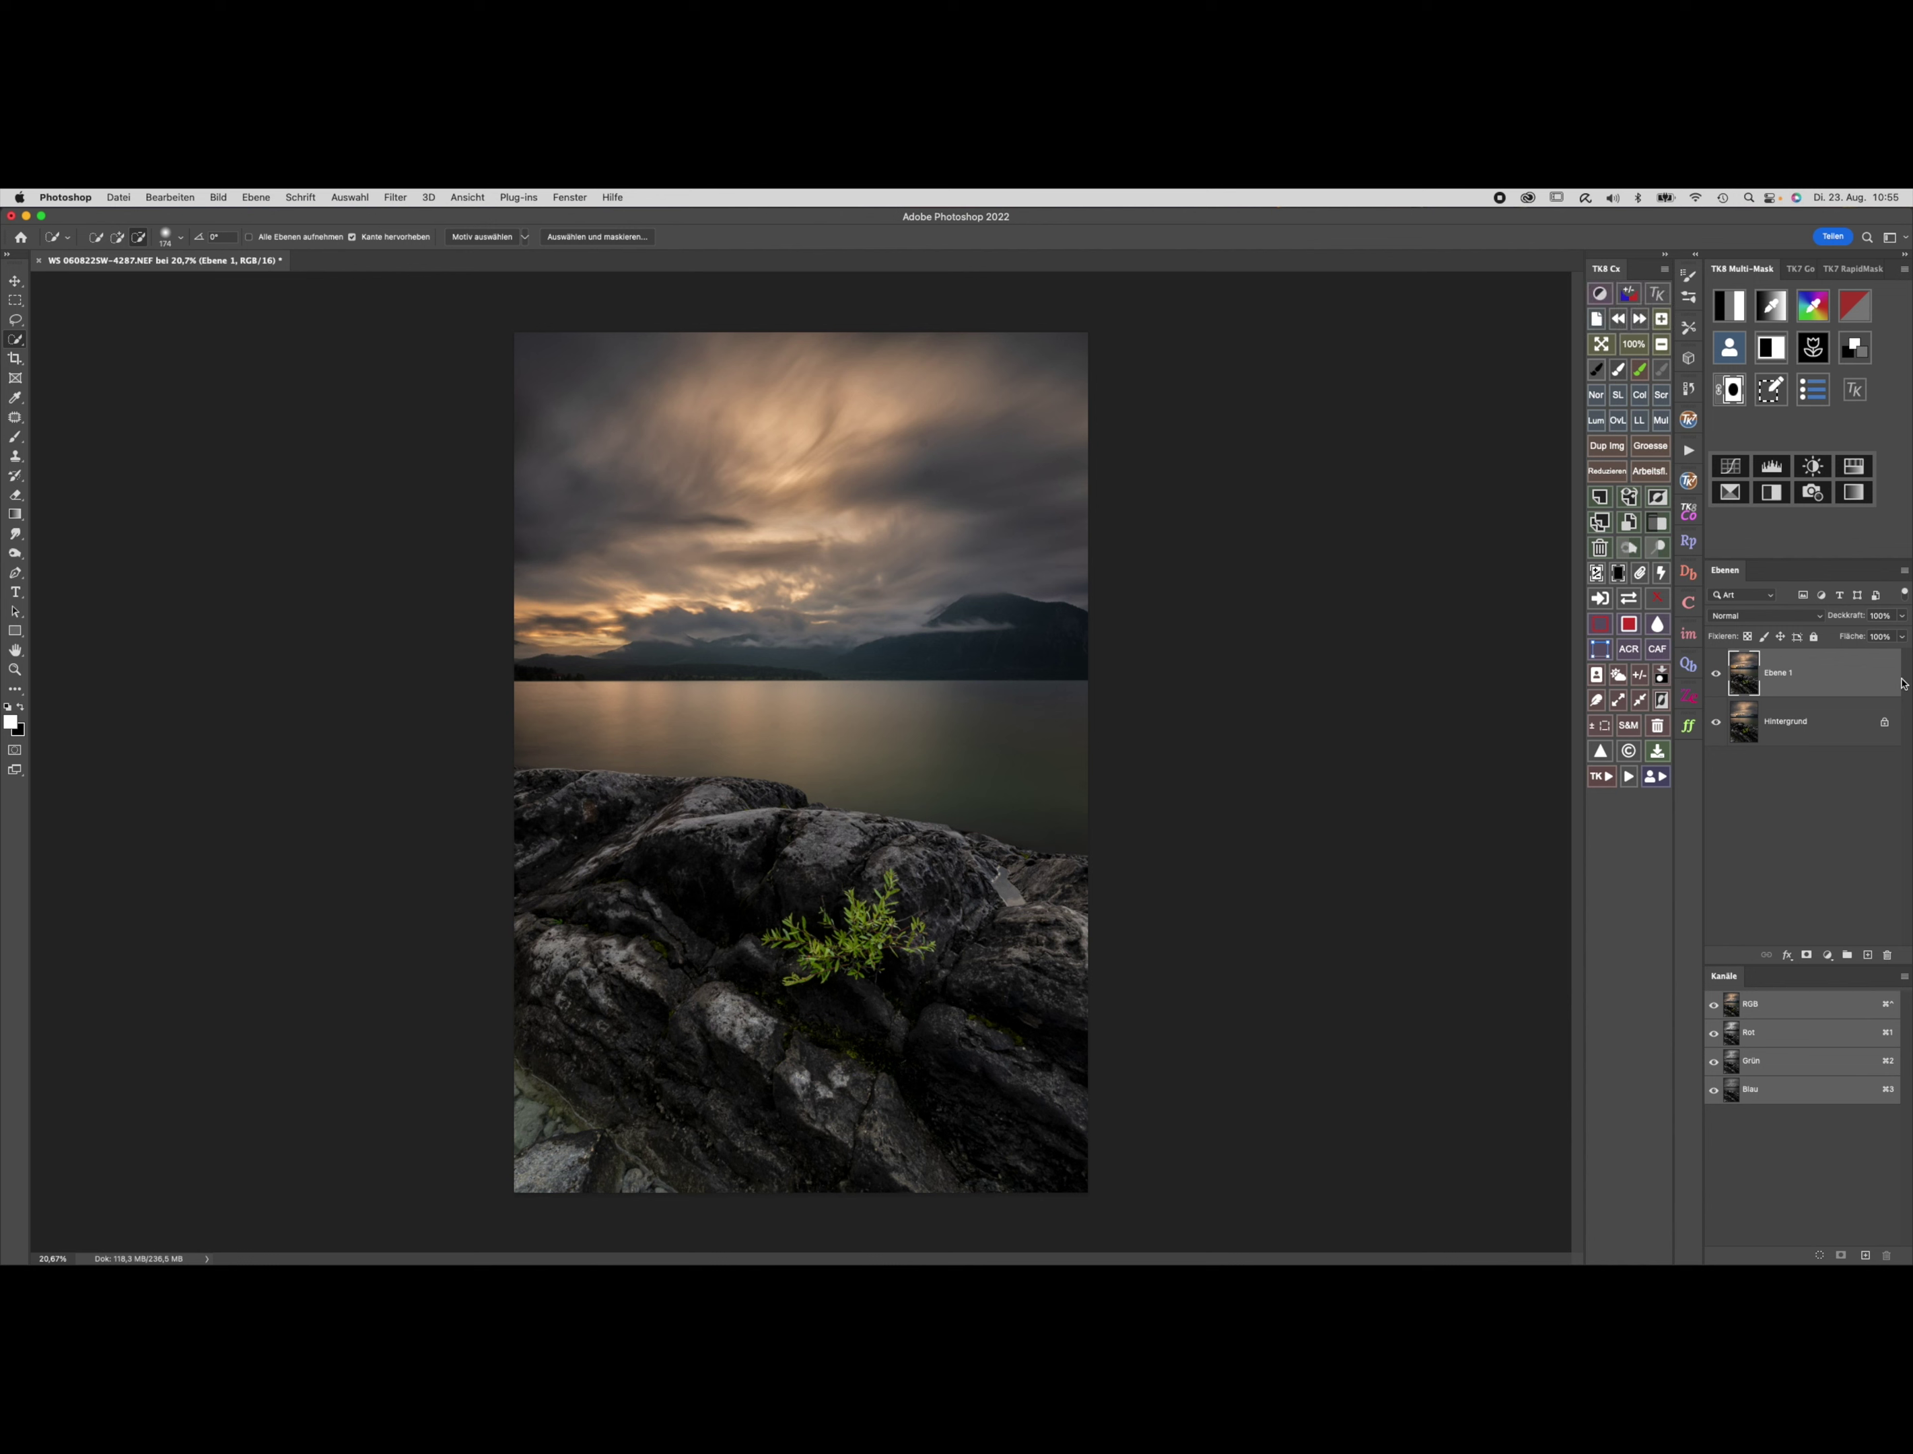
{"action": "left_click", "coordinate": [1718, 675]}
{"action": "left_click", "coordinate": [1904, 619]}
{"action": "mouse_move", "coordinate": [1904, 639]}
{"action": "left_mouse_down"}
{"action": "mouse_move", "coordinate": [1854, 638]}
{"action": "mouse_move", "coordinate": [1891, 643]}
{"action": "left_mouse_up"}
{"action": "left_click_drag", "start_coordinate": [1892, 644], "coordinate": [1893, 646]}
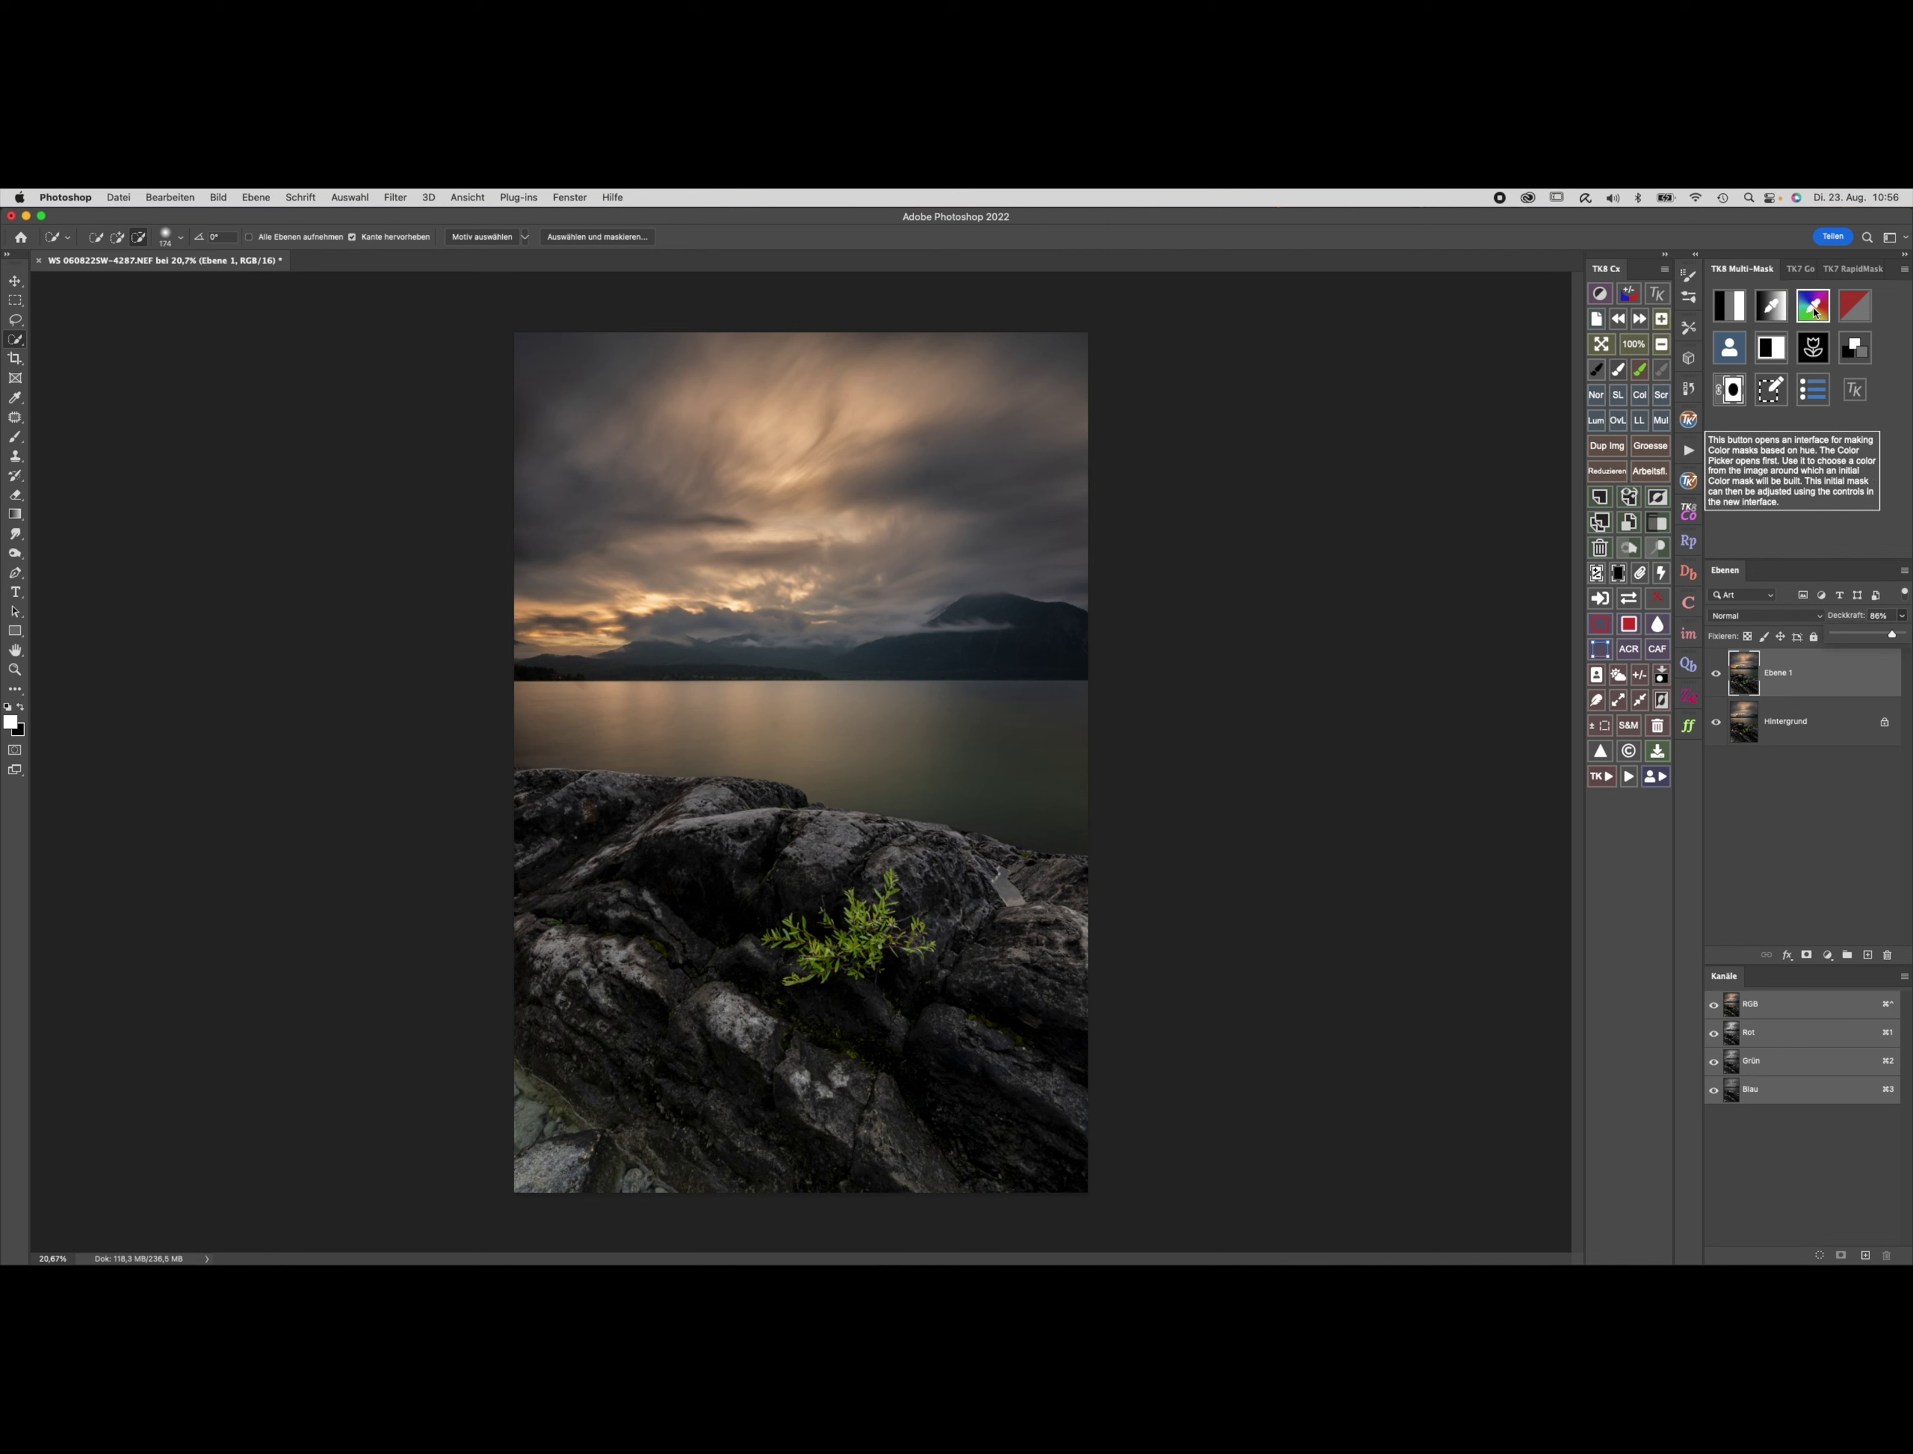
Build a TK8 color mask from the warm beige sky tone.
{"action": "left_click", "coordinate": [1814, 309]}
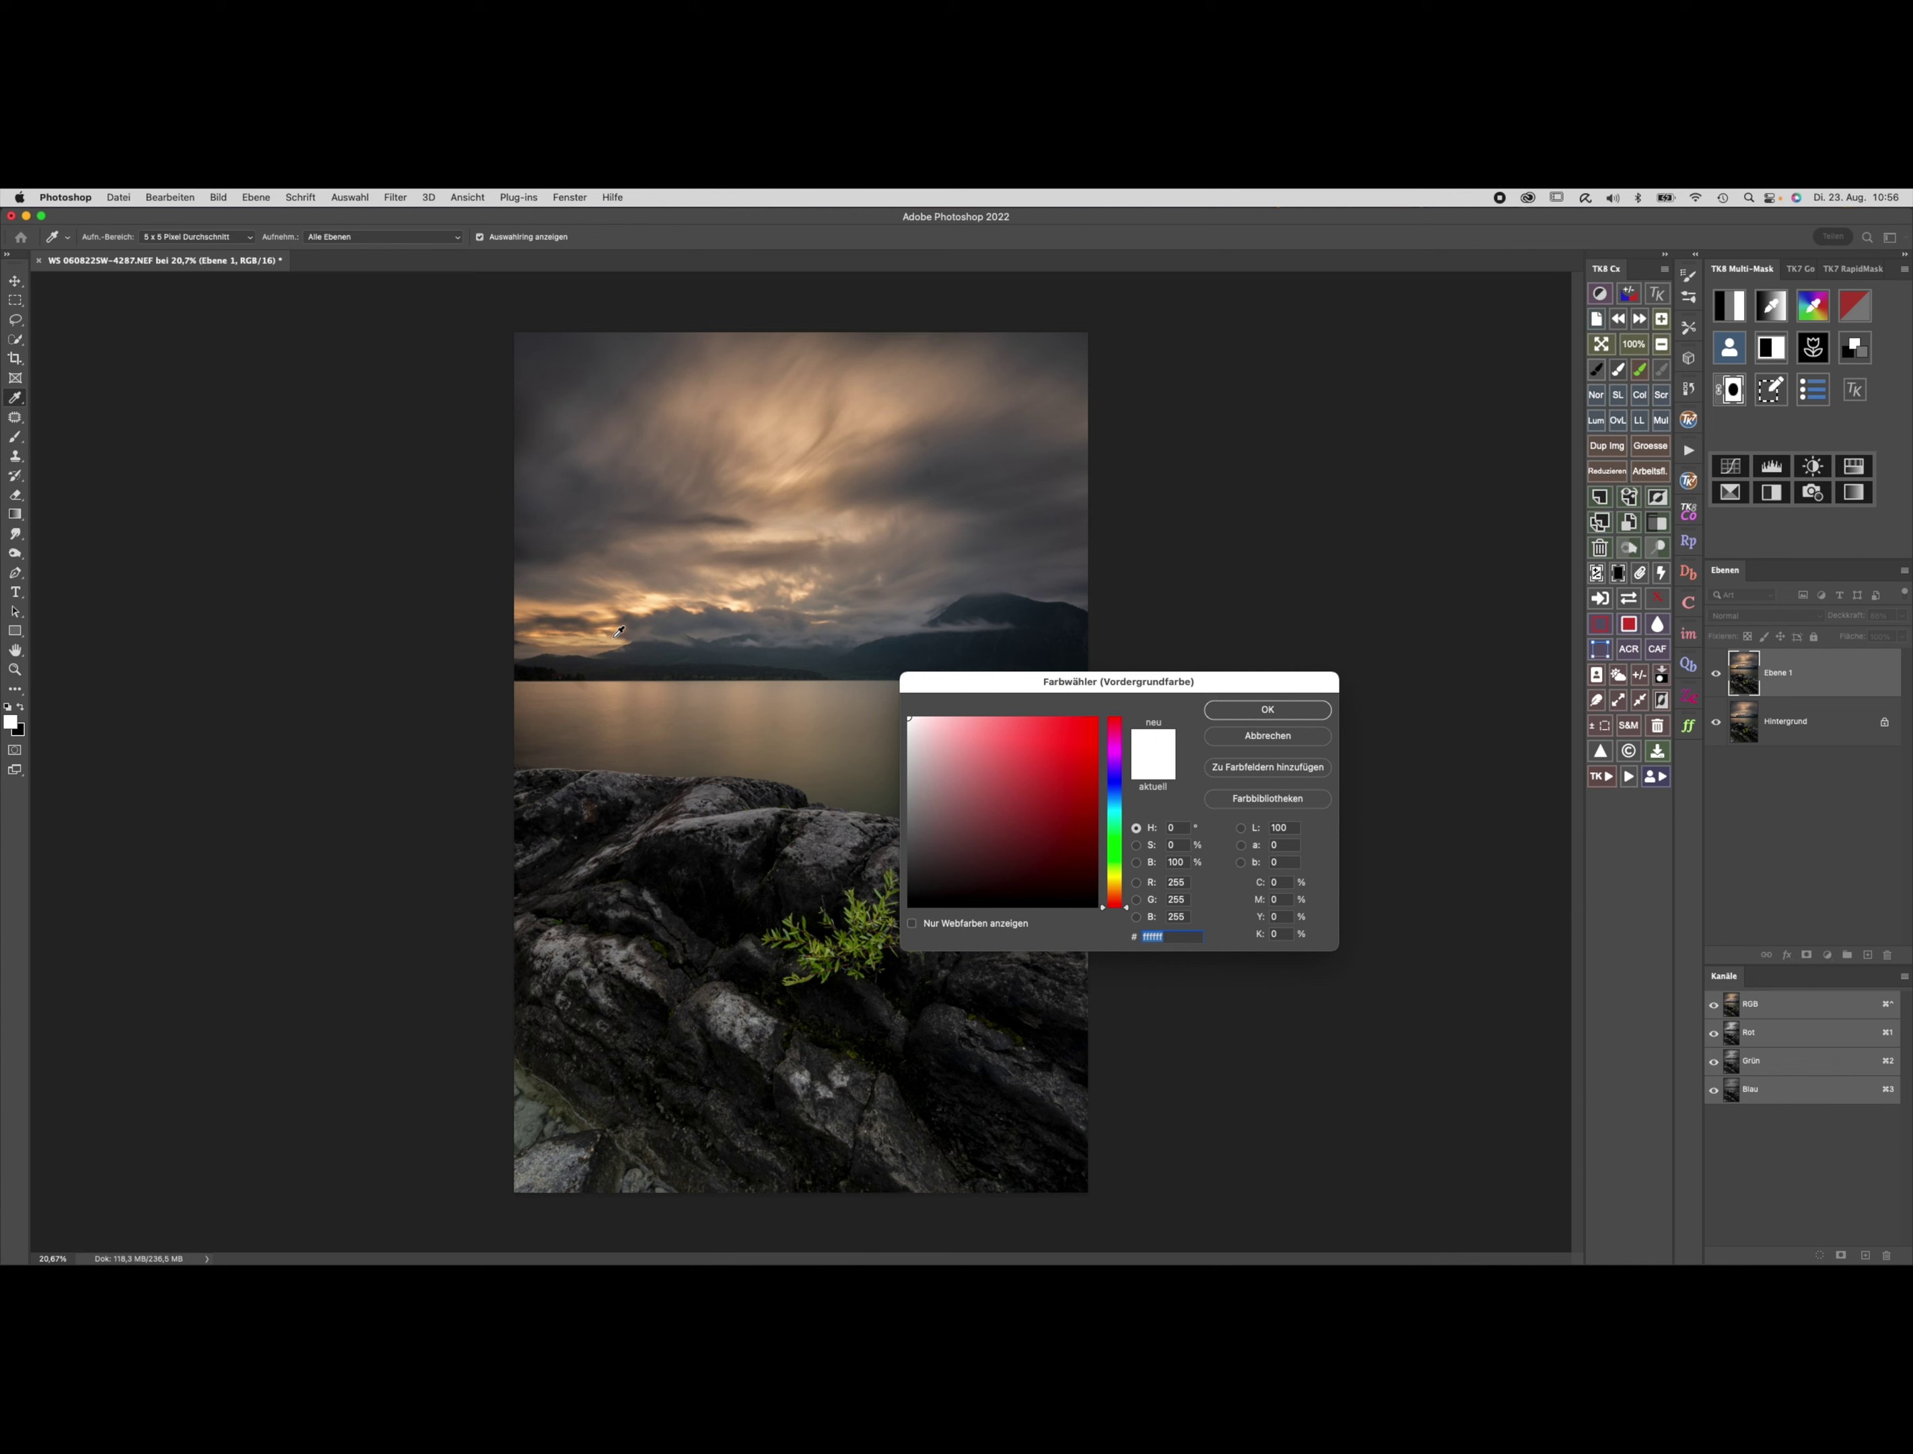
{"action": "left_click", "coordinate": [672, 608]}
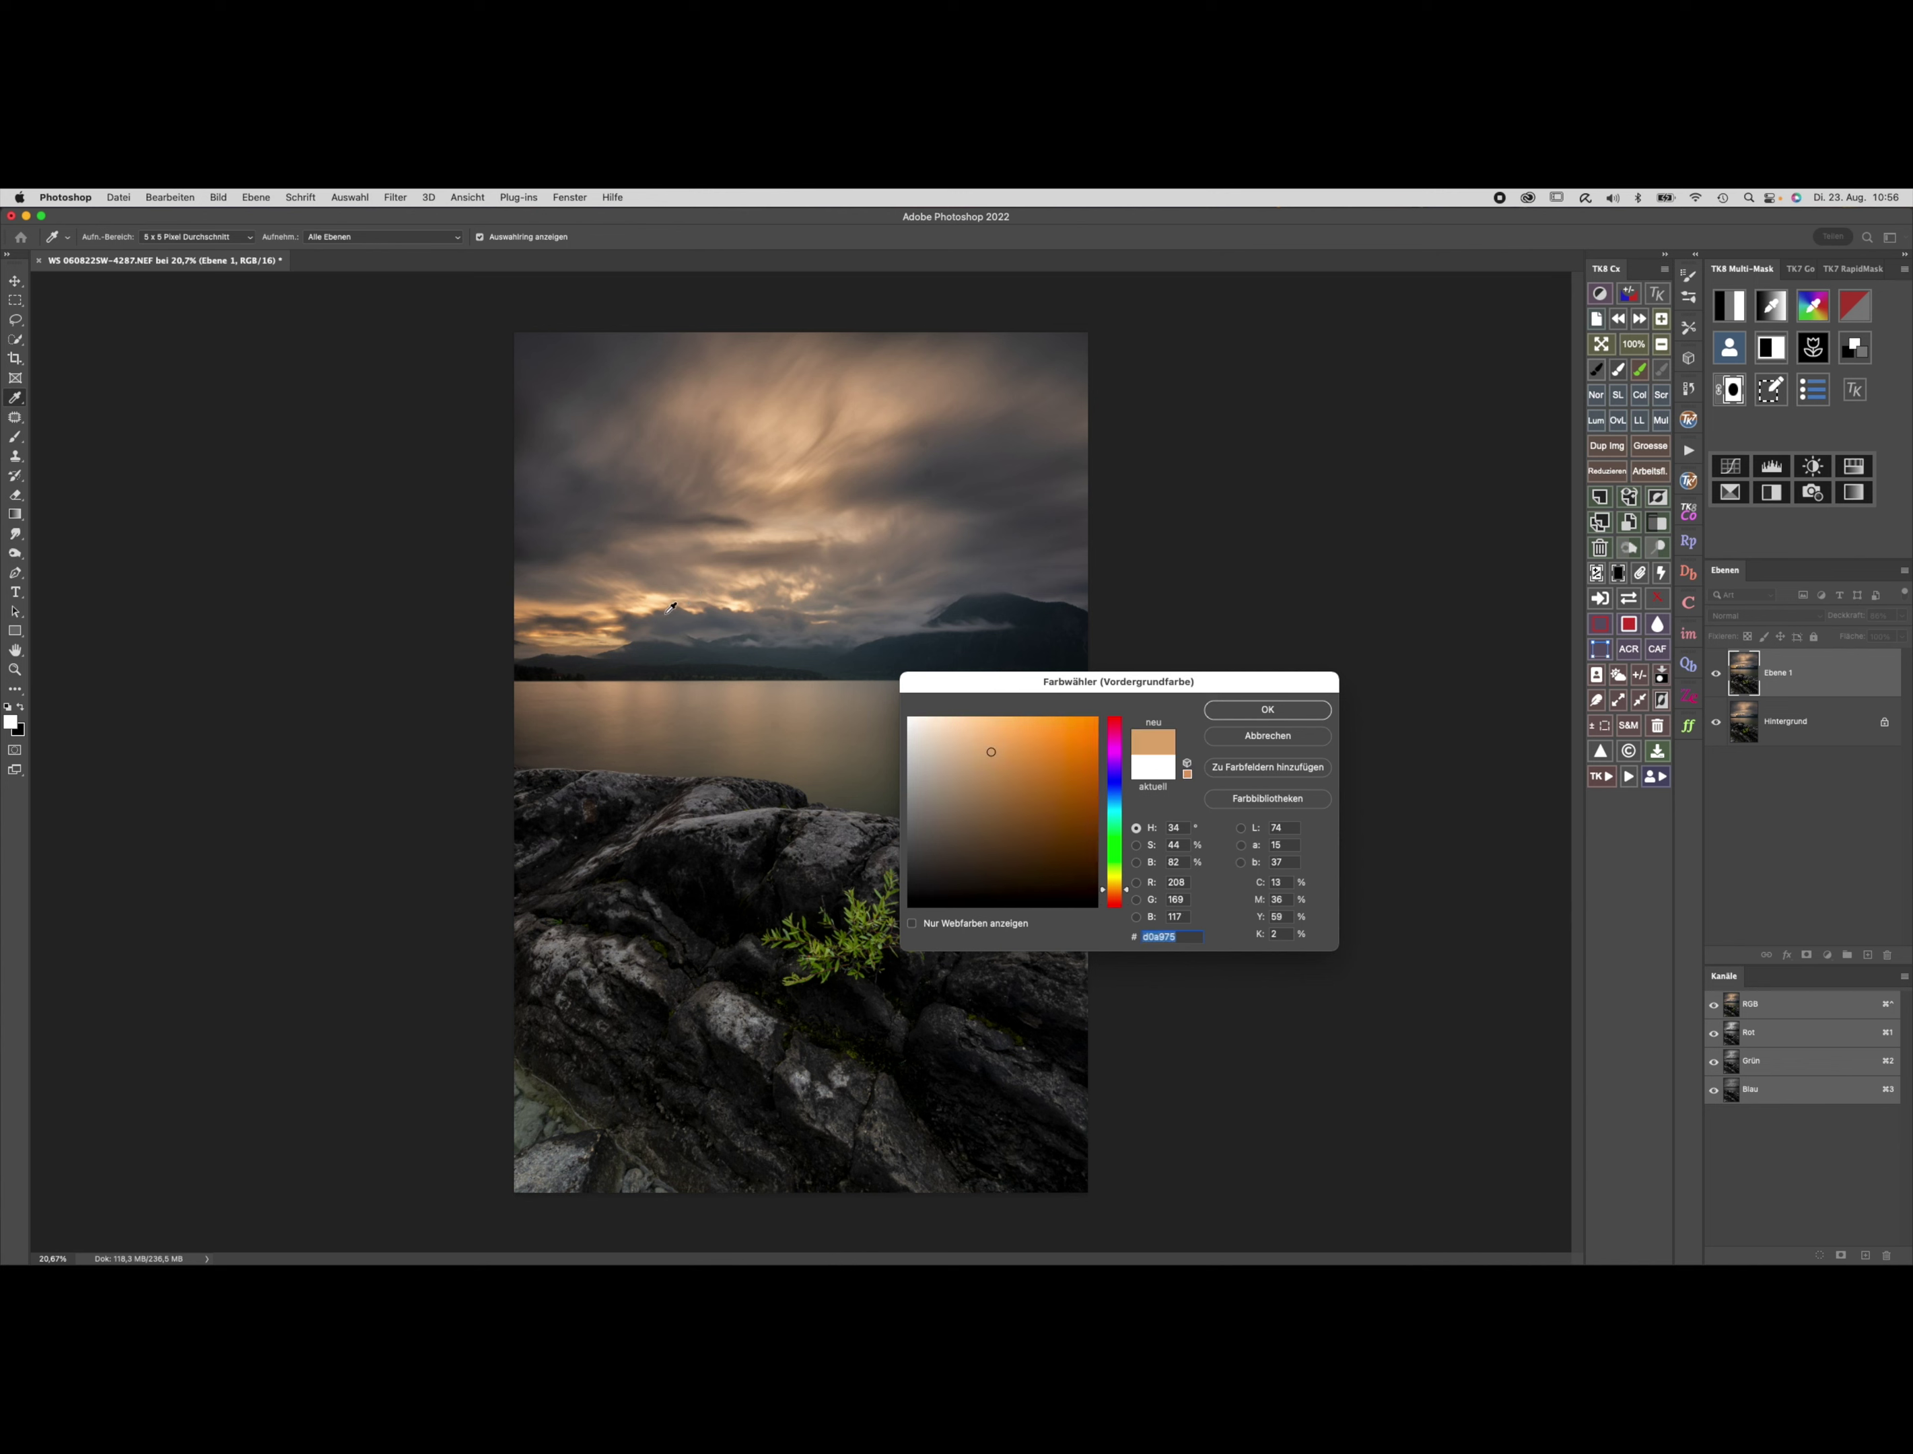
{"action": "left_click", "coordinate": [1277, 706]}
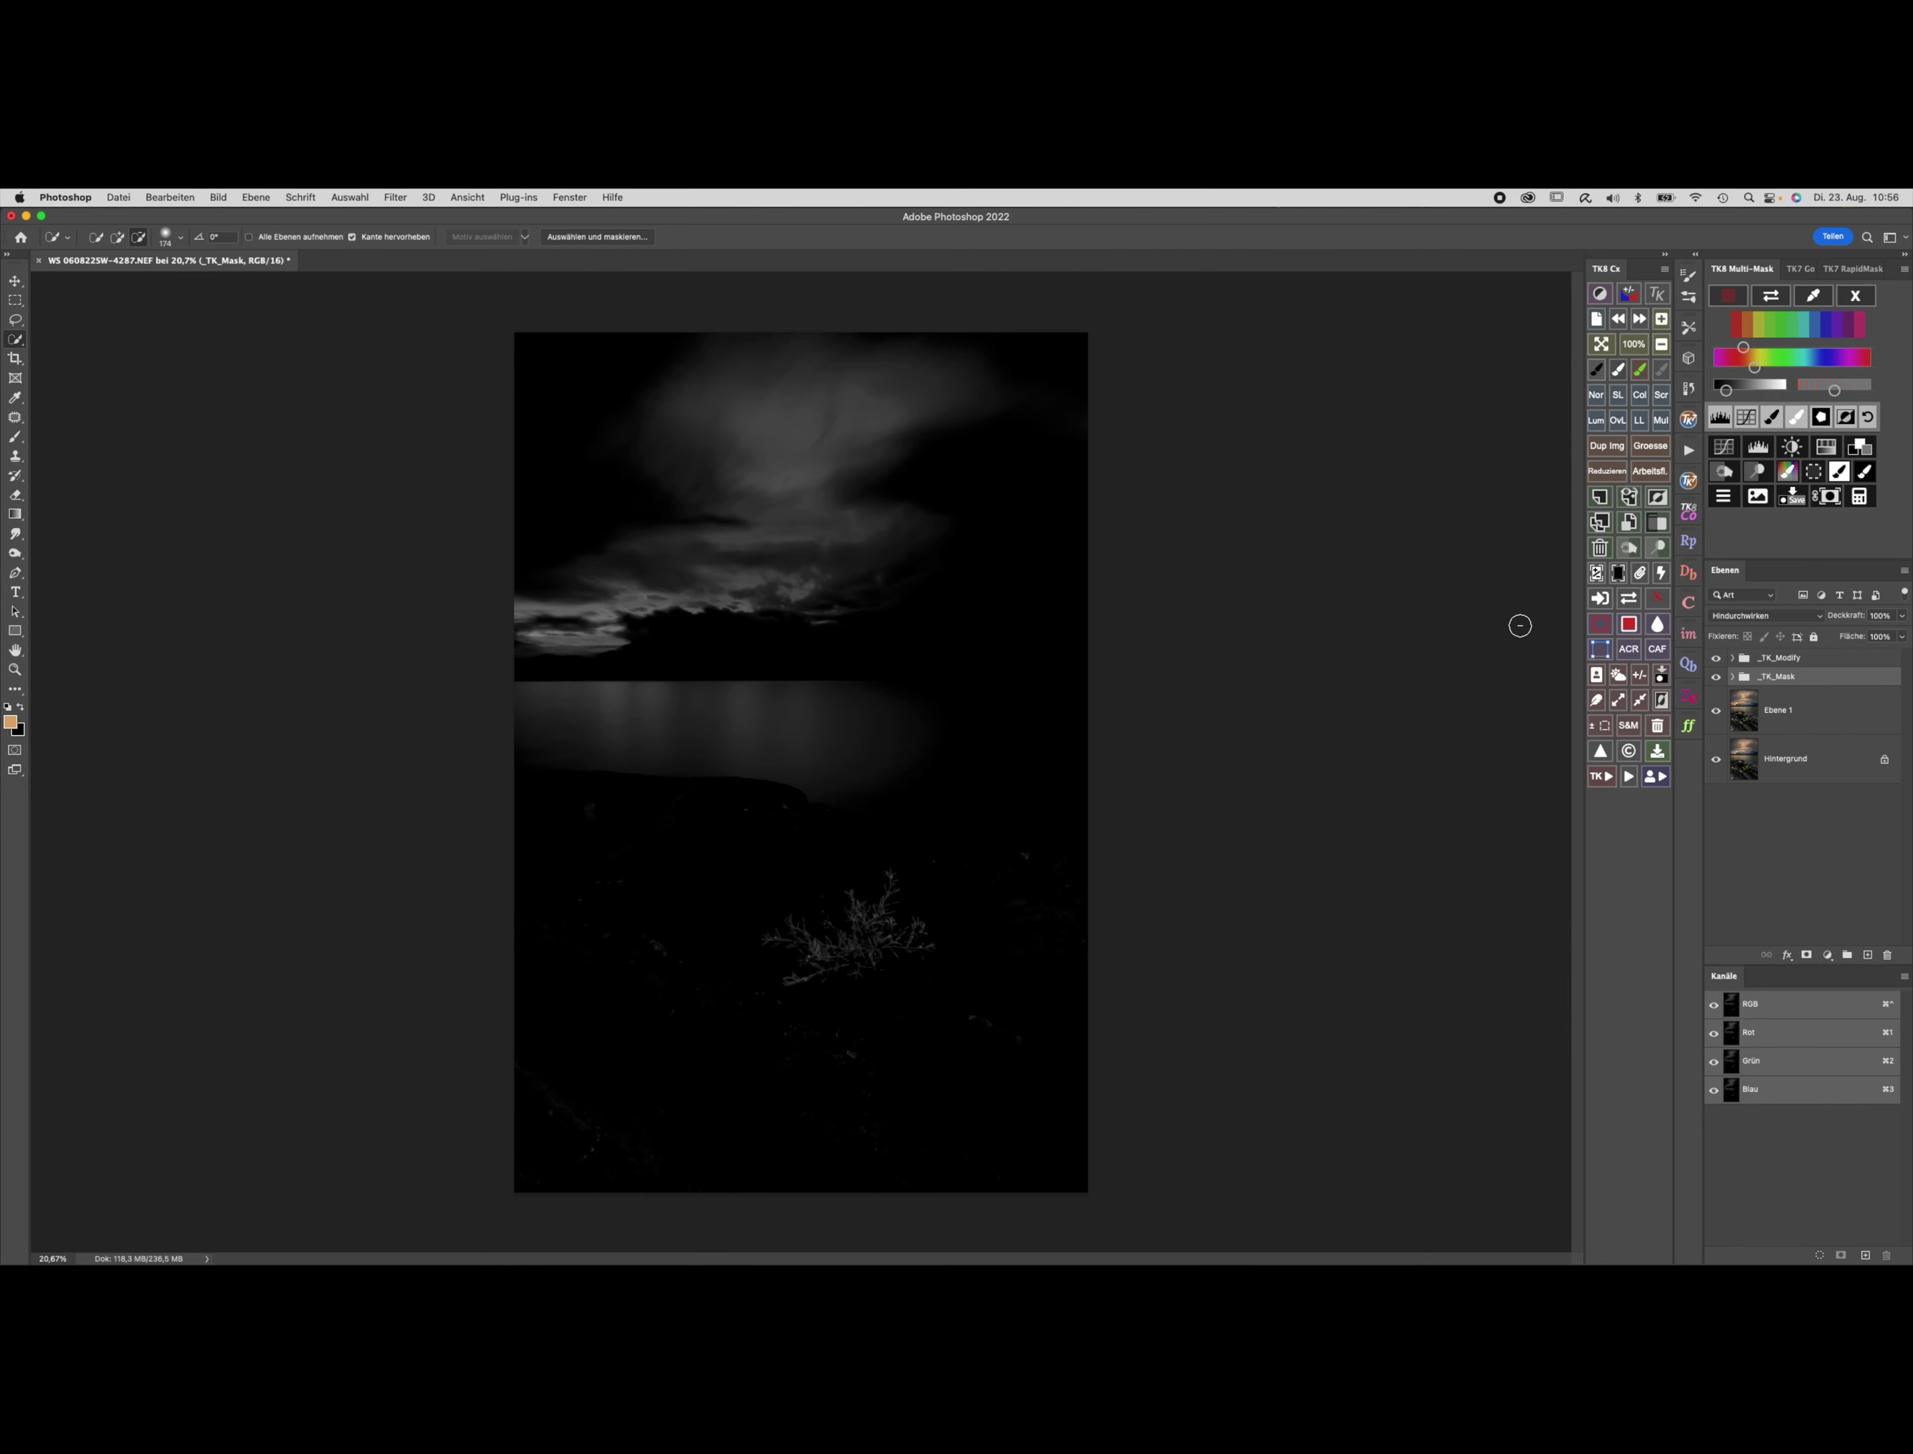
Paint black on the mask over the water reflection and lower-left specks.
{"action": "left_click", "coordinate": [1771, 419]}
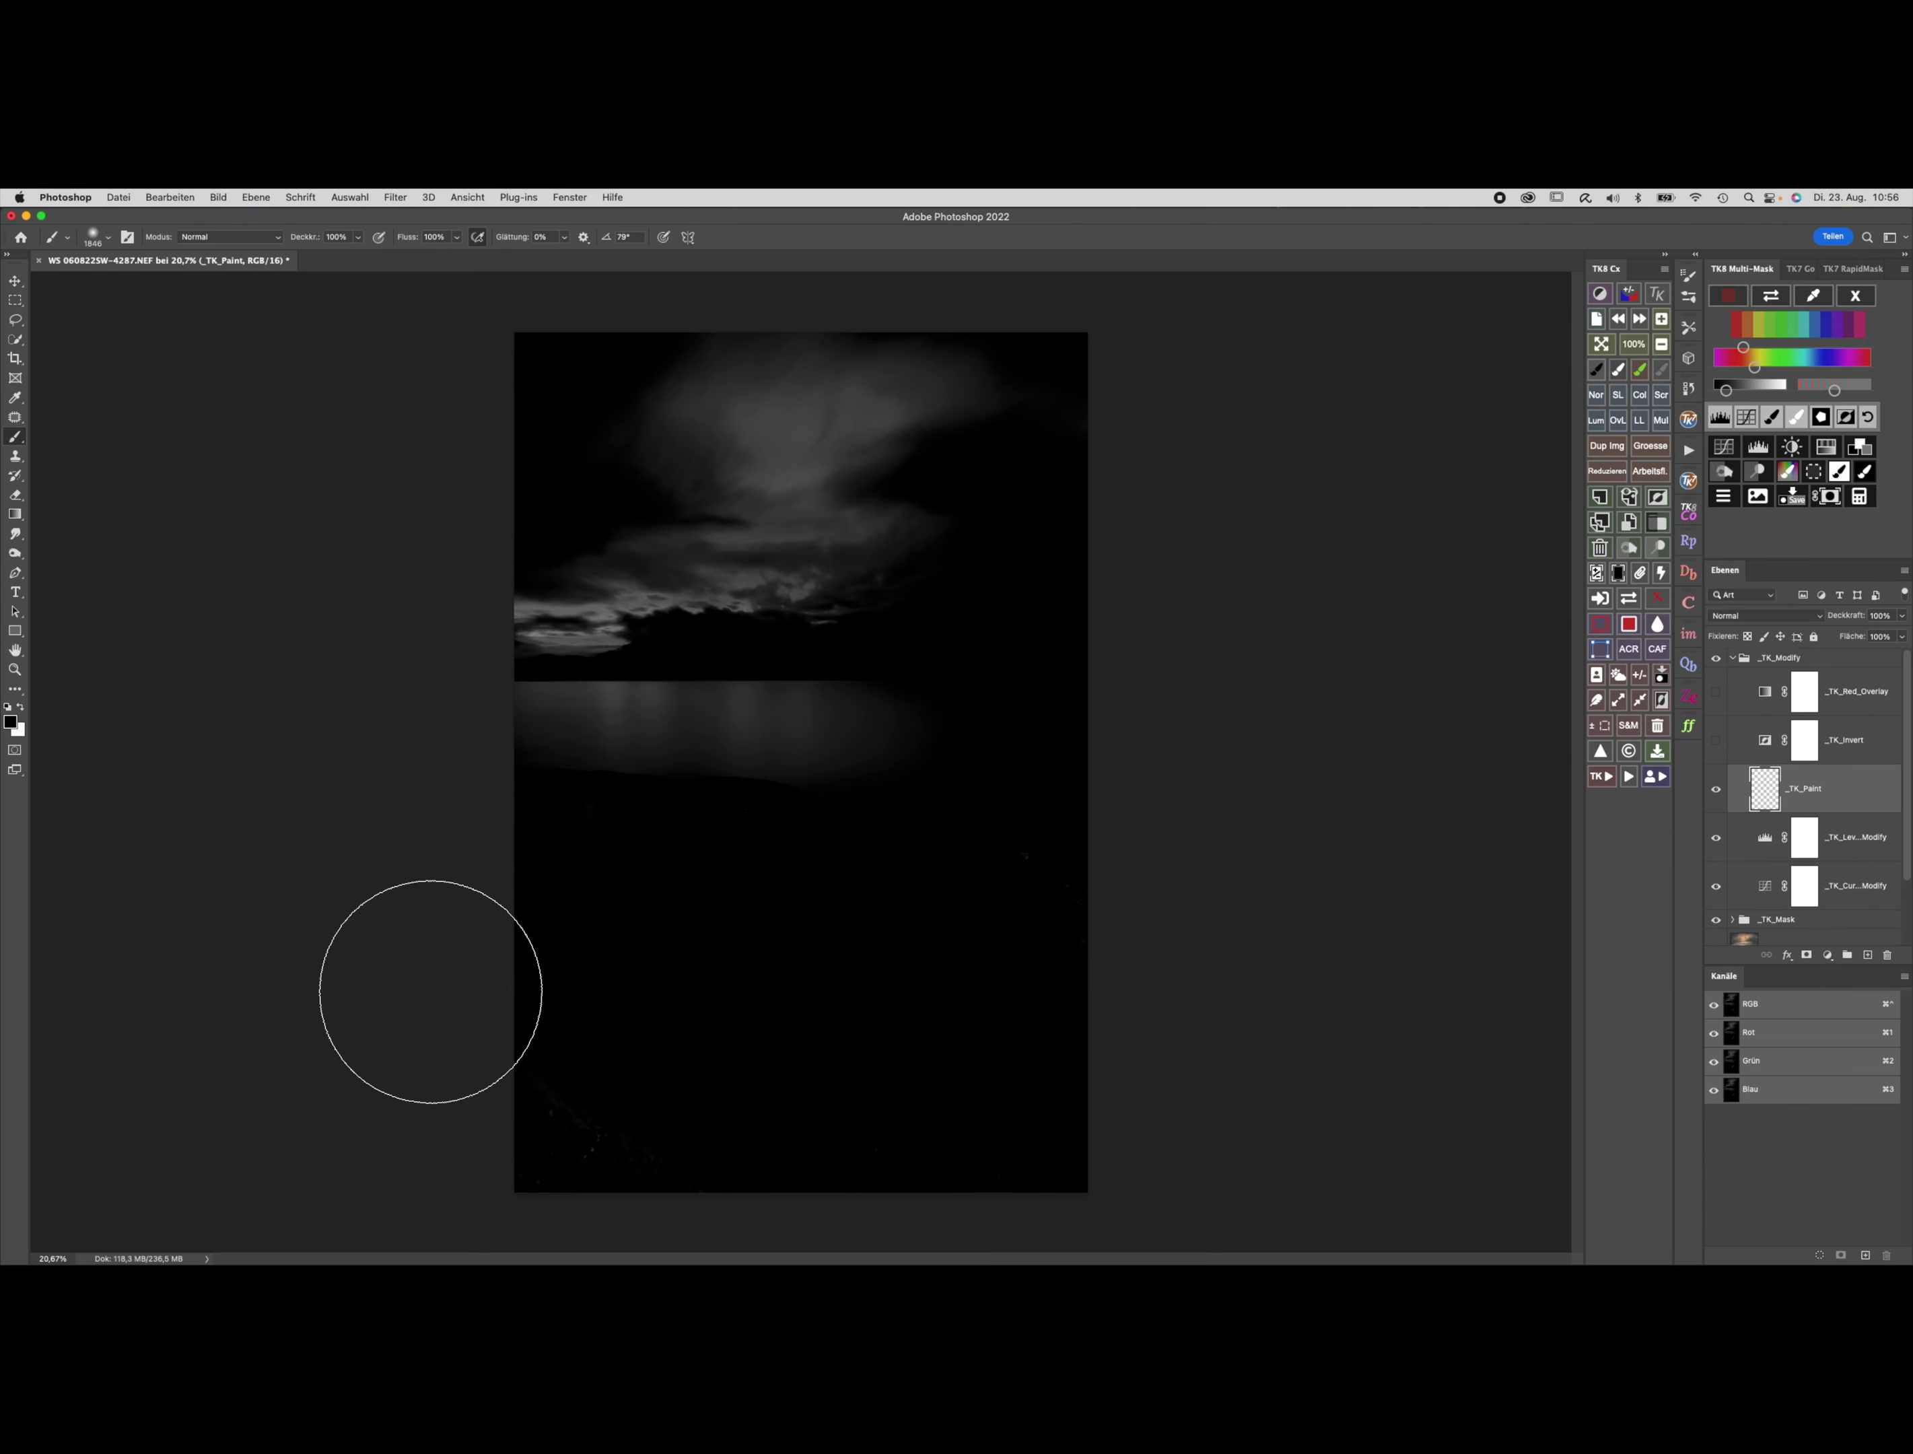
{"action": "mouse_move", "coordinate": [631, 829]}
{"action": "left_mouse_down"}
{"action": "mouse_move", "coordinate": [948, 803]}
{"action": "mouse_move", "coordinate": [376, 794]}
{"action": "left_mouse_up"}
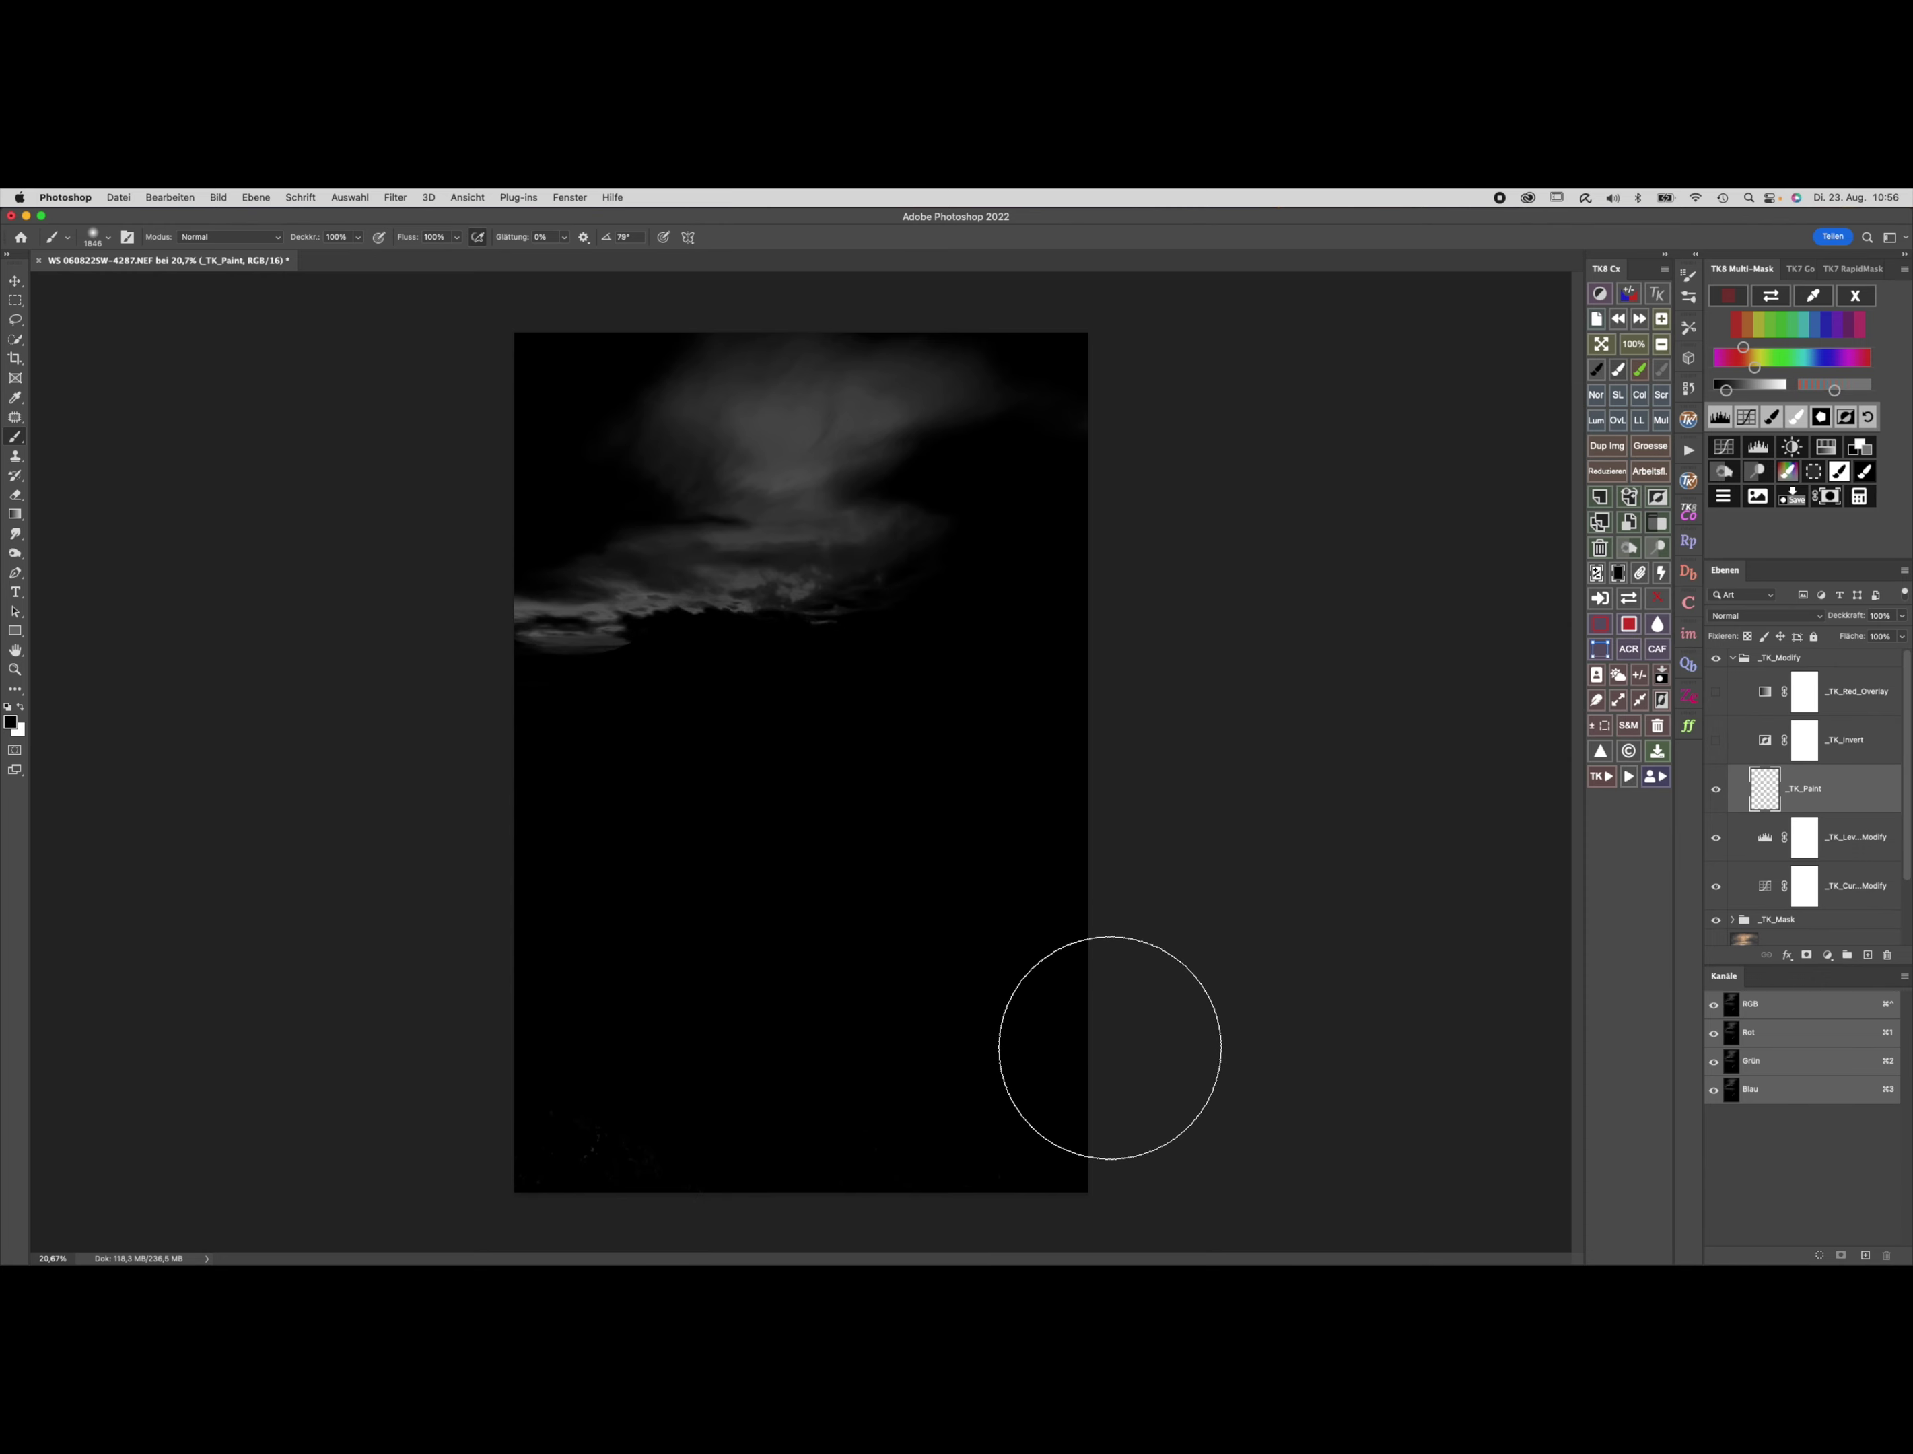
{"action": "left_click_drag", "start_coordinate": [1110, 1047], "coordinate": [729, 1073]}
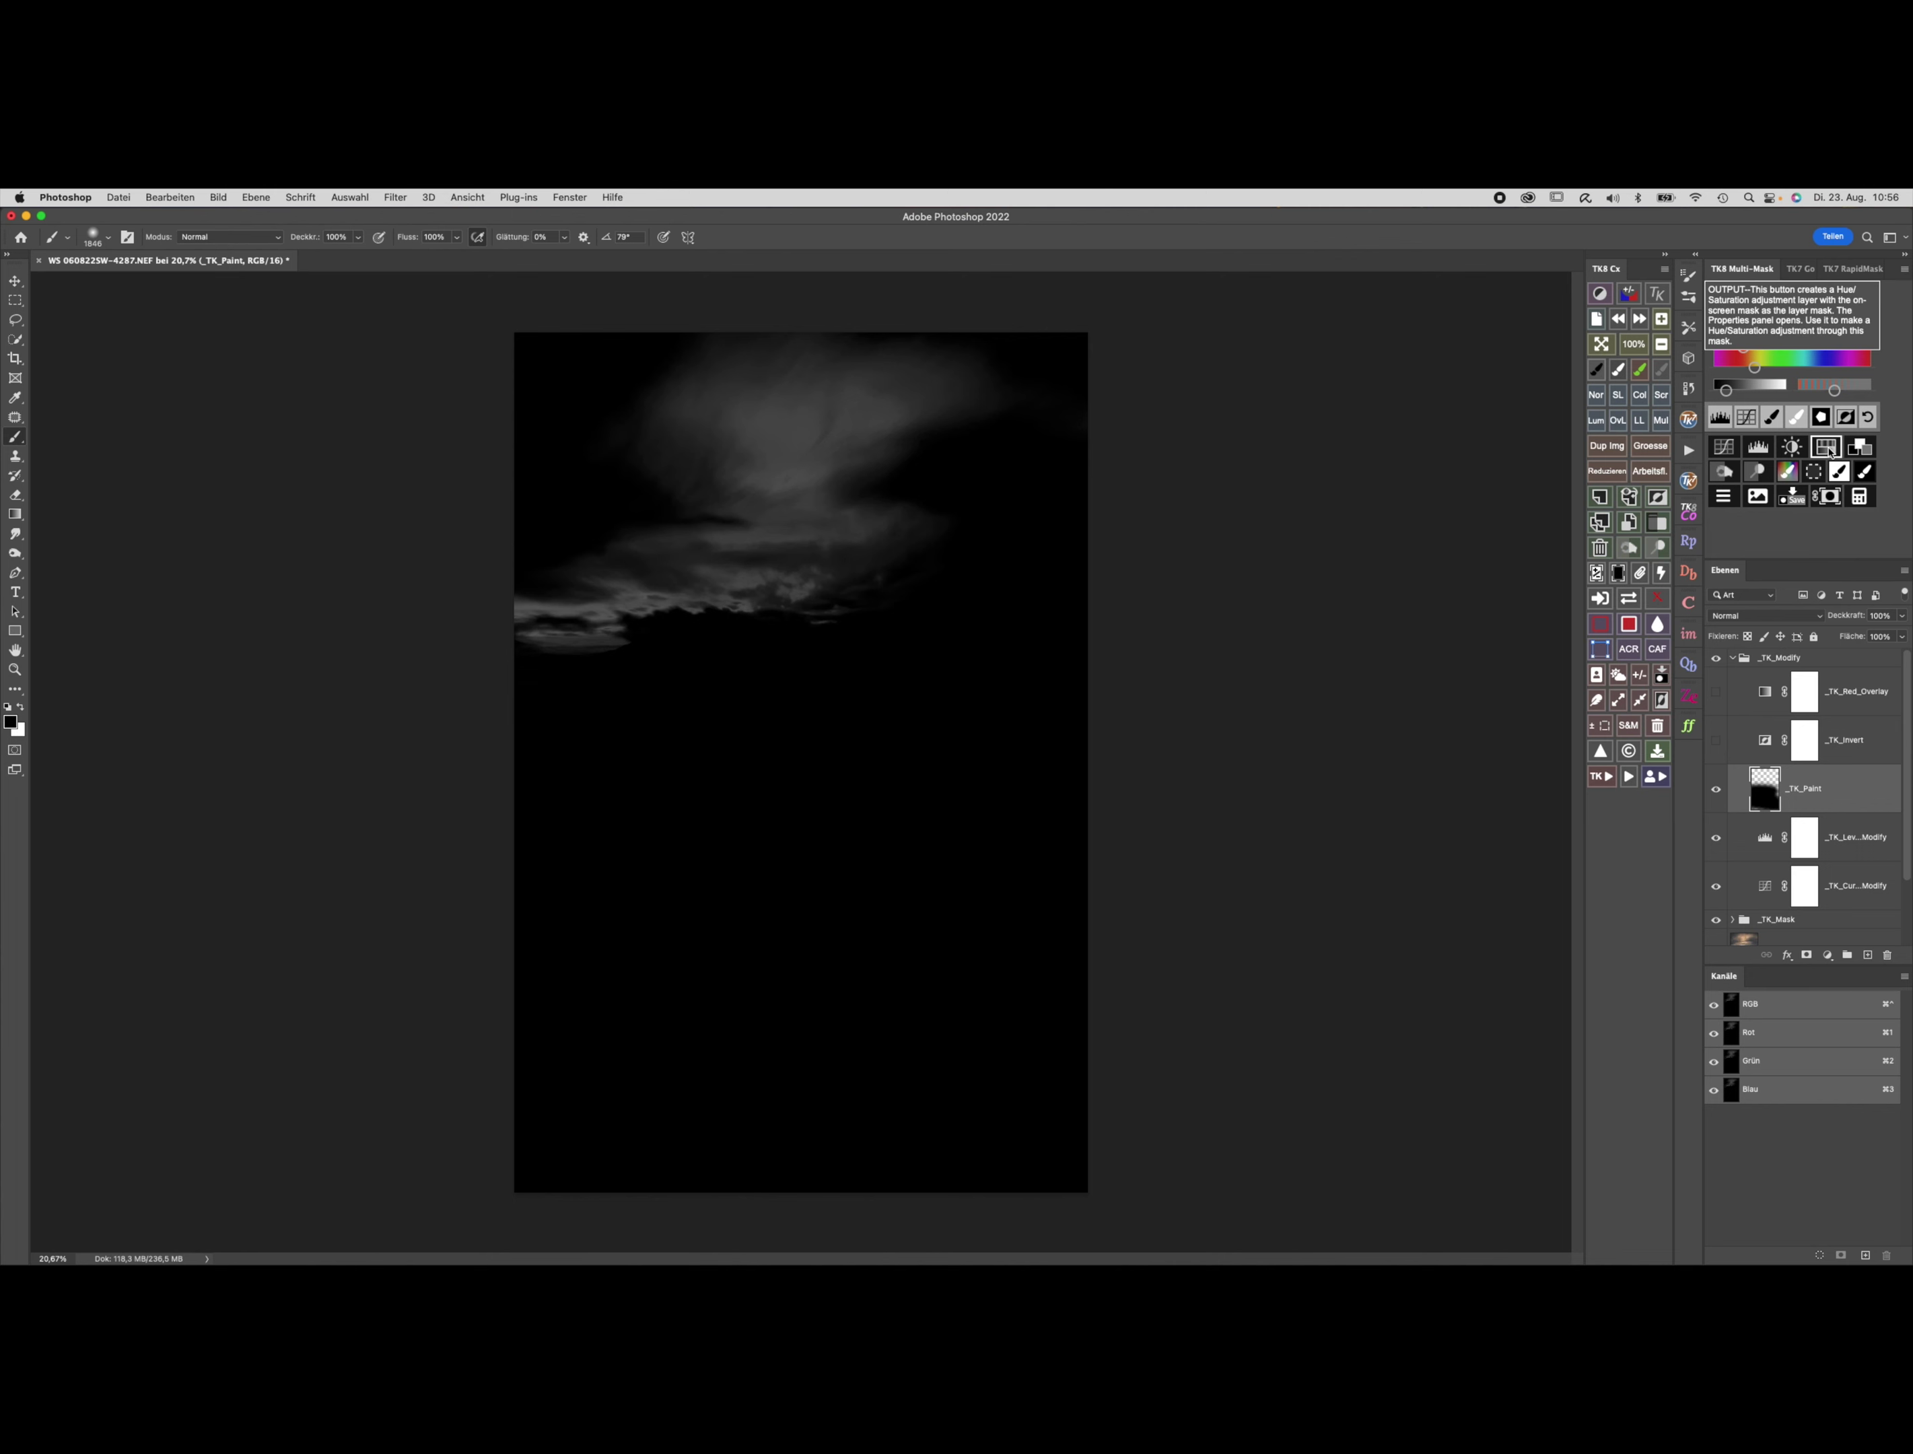
Add a masked Hue/Saturation layer with Sättigung +28 and Helligkeit +10, comparing on/off.
{"action": "left_click", "coordinate": [1830, 449]}
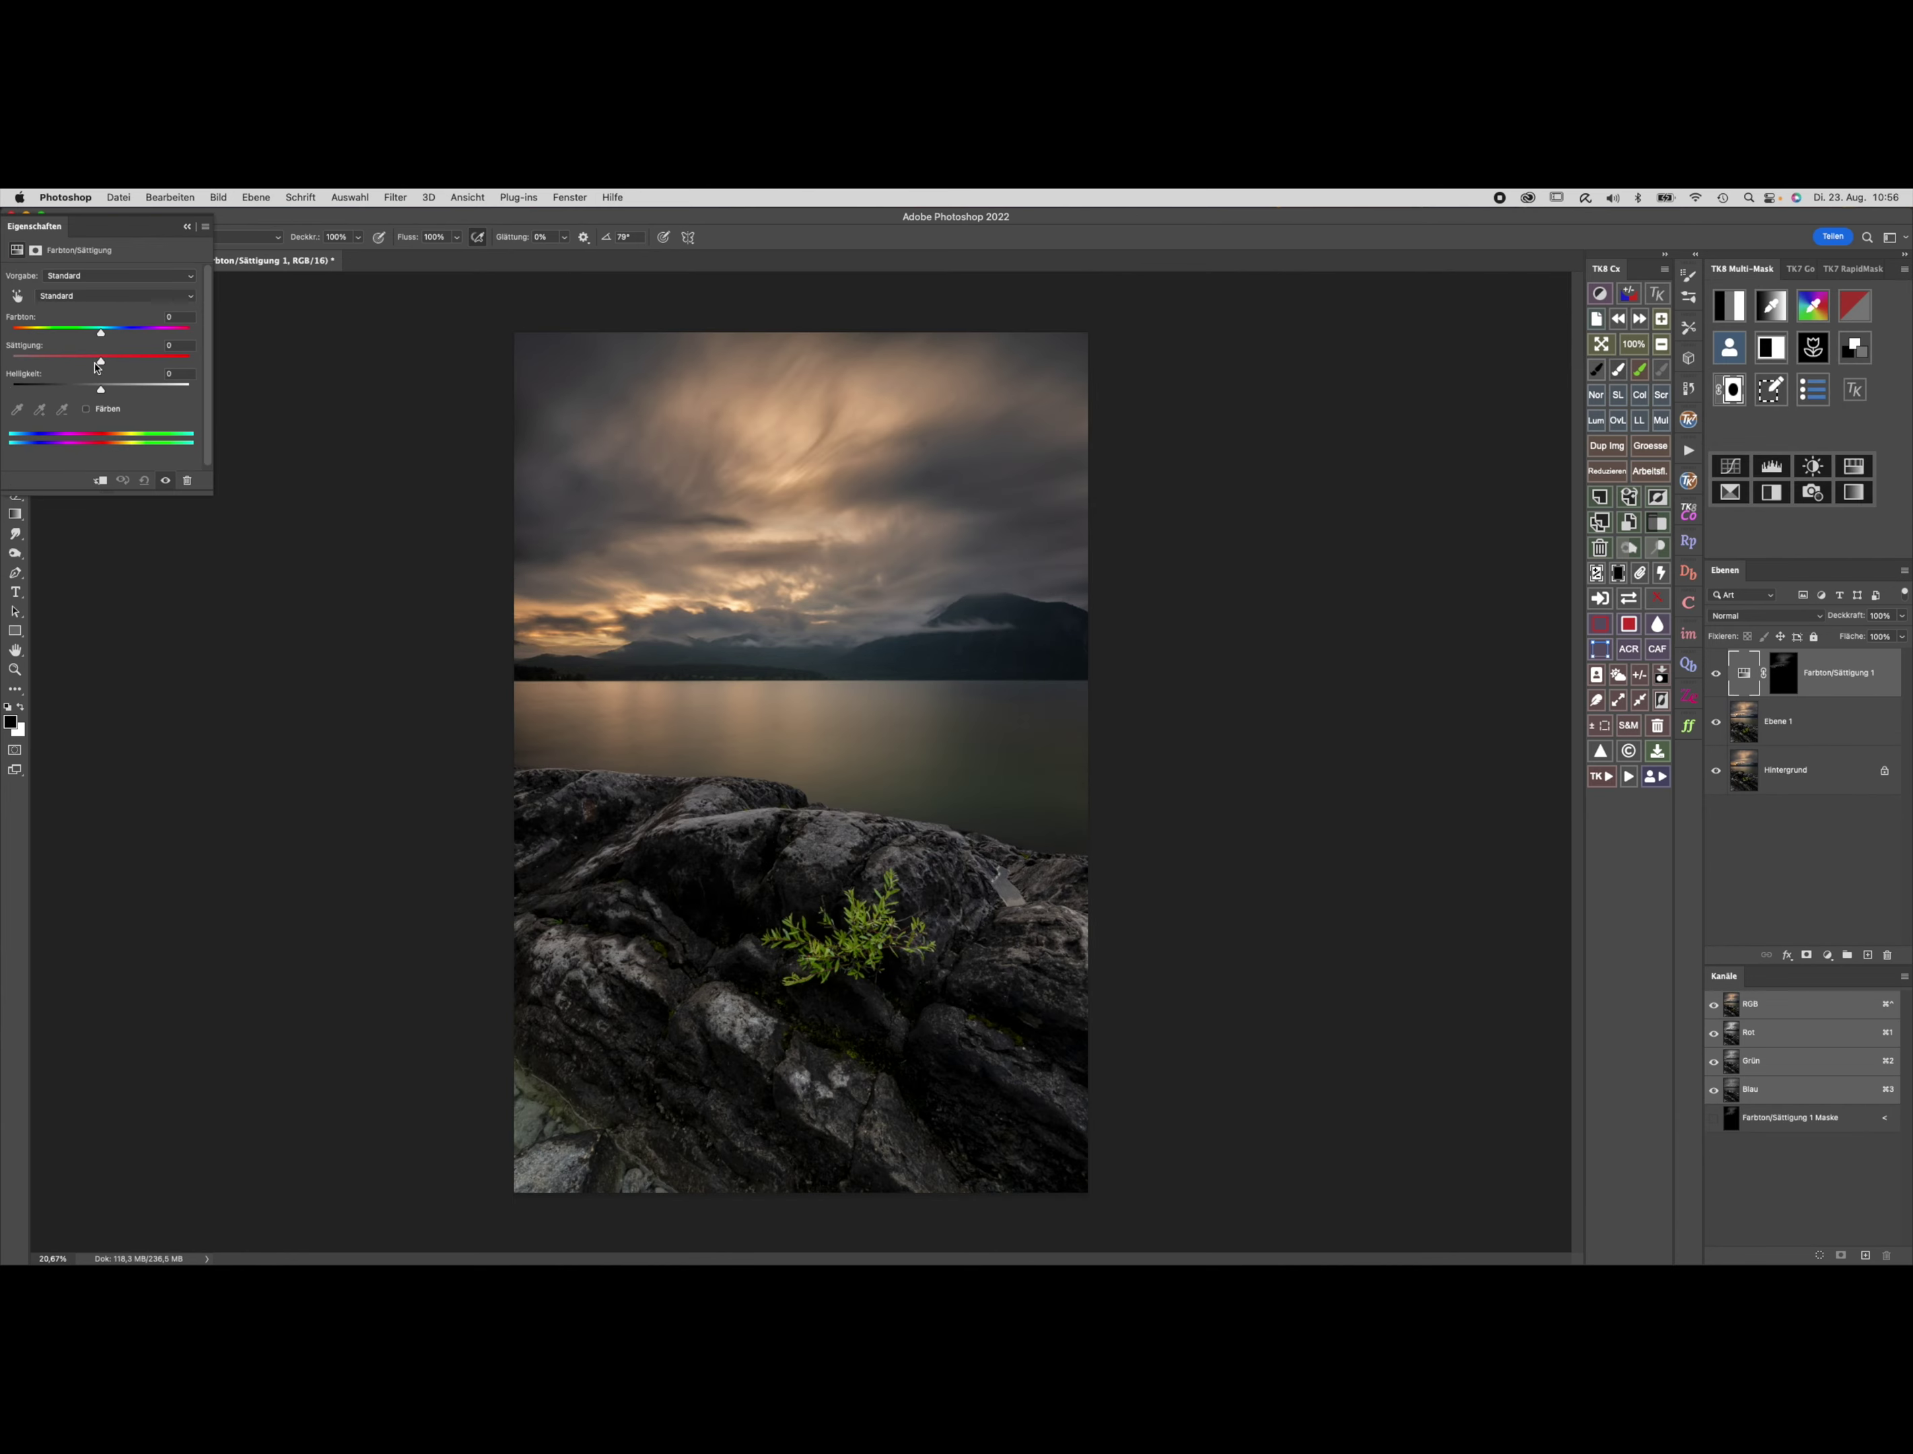
{"action": "mouse_move", "coordinate": [101, 359]}
{"action": "left_mouse_down"}
{"action": "mouse_move", "coordinate": [46, 359]}
{"action": "mouse_move", "coordinate": [203, 372]}
{"action": "mouse_move", "coordinate": [95, 361]}
{"action": "mouse_move", "coordinate": [125, 370]}
{"action": "mouse_move", "coordinate": [99, 393]}
{"action": "mouse_move", "coordinate": [127, 371]}
{"action": "left_mouse_up"}
{"action": "left_click", "coordinate": [1721, 679]}
{"action": "left_click", "coordinate": [1719, 677]}
{"action": "left_click", "coordinate": [1719, 676]}
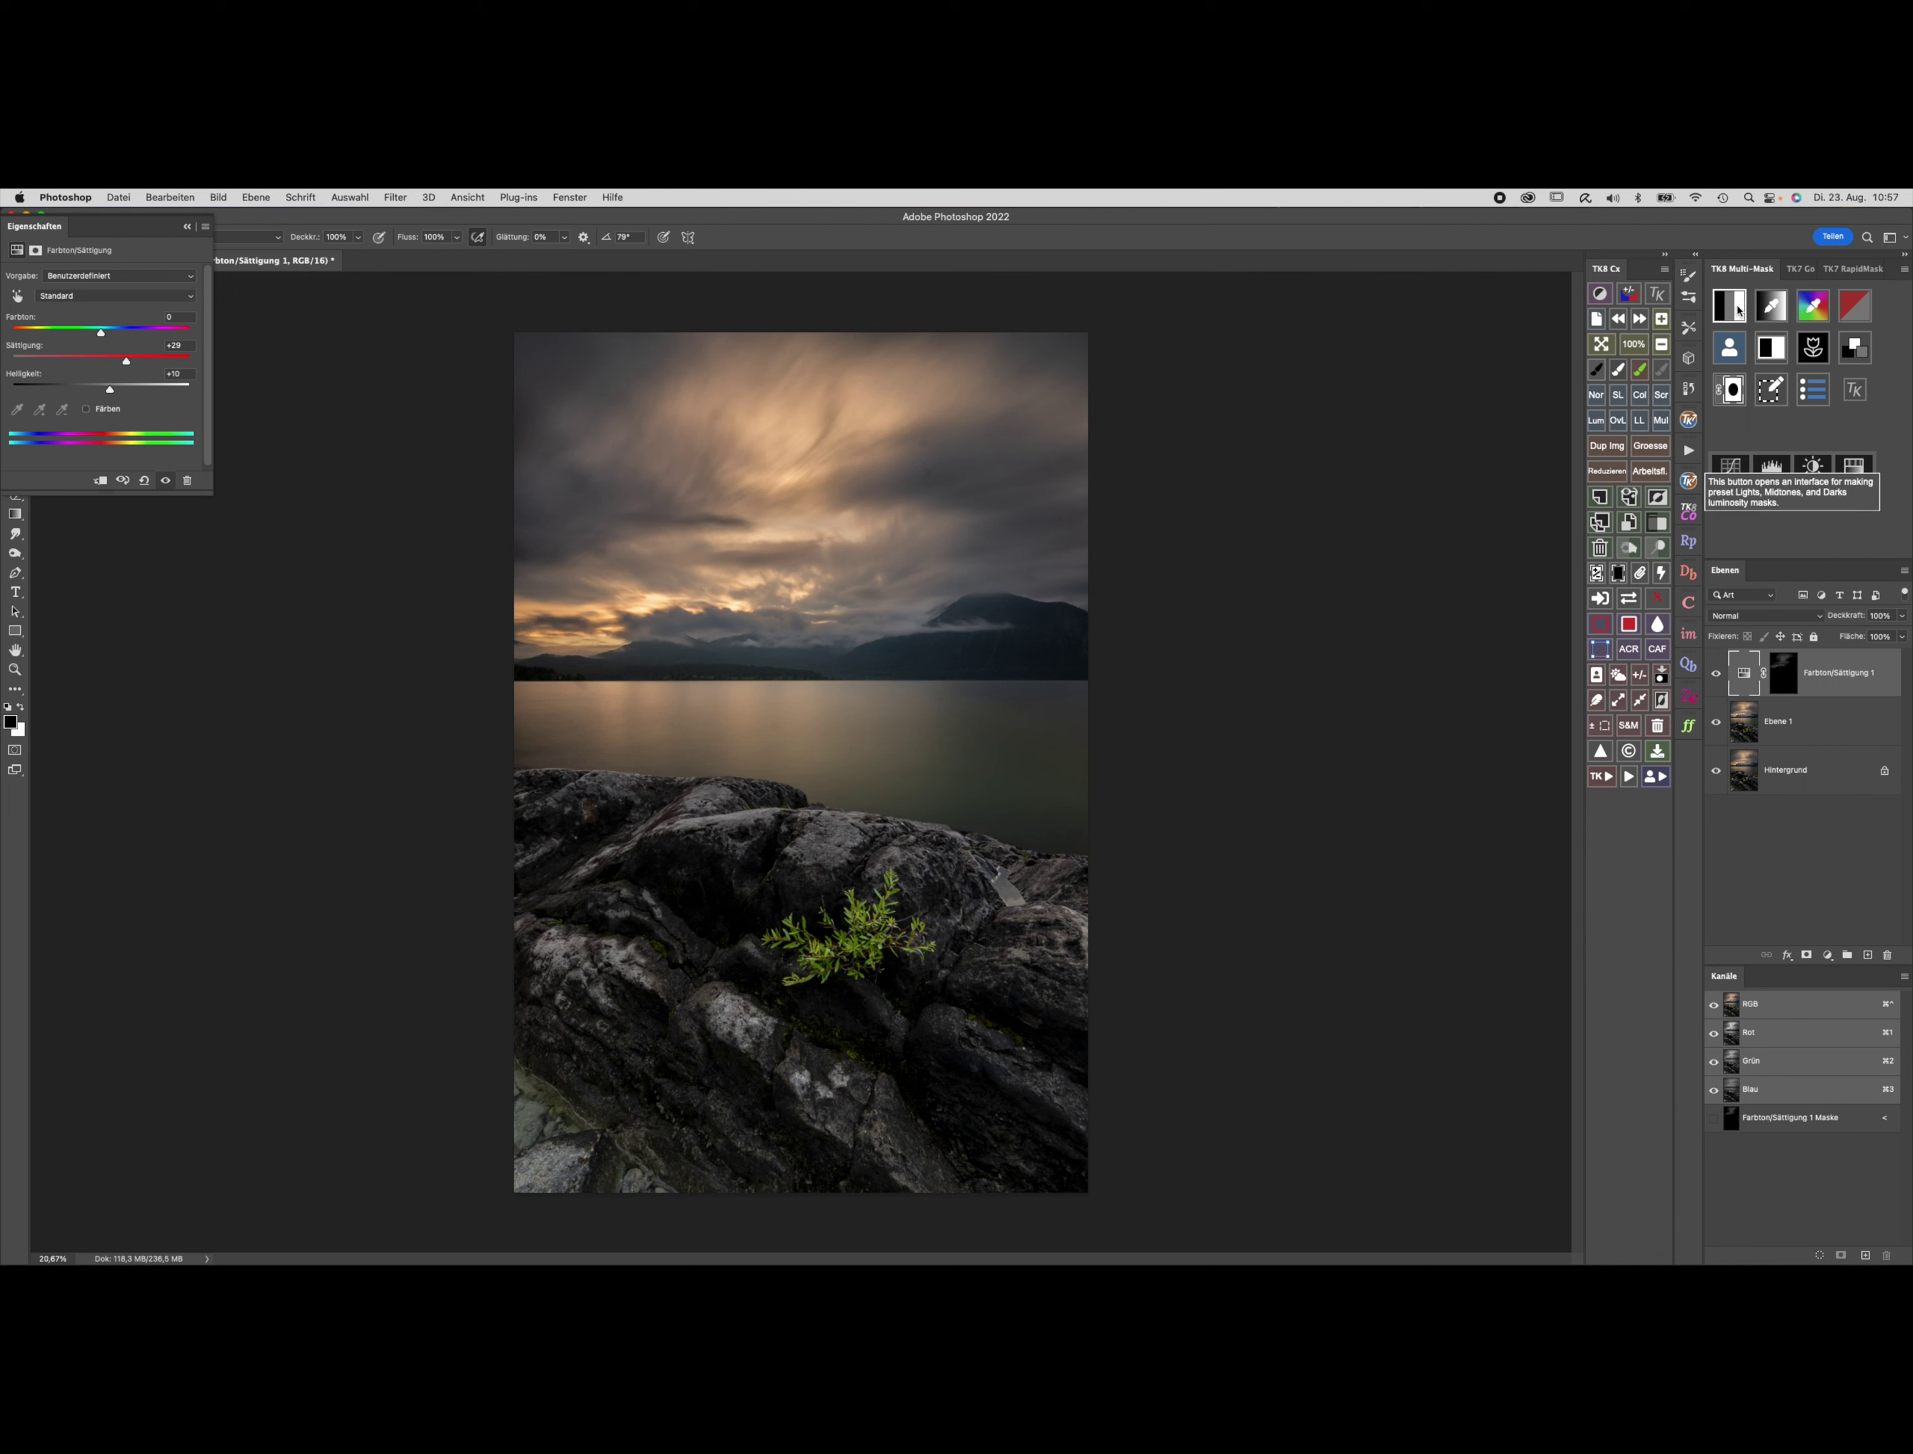
Softly paint the Hue/Saturation mask at 10% over the right-hand sky.
{"action": "left_click", "coordinate": [1739, 308]}
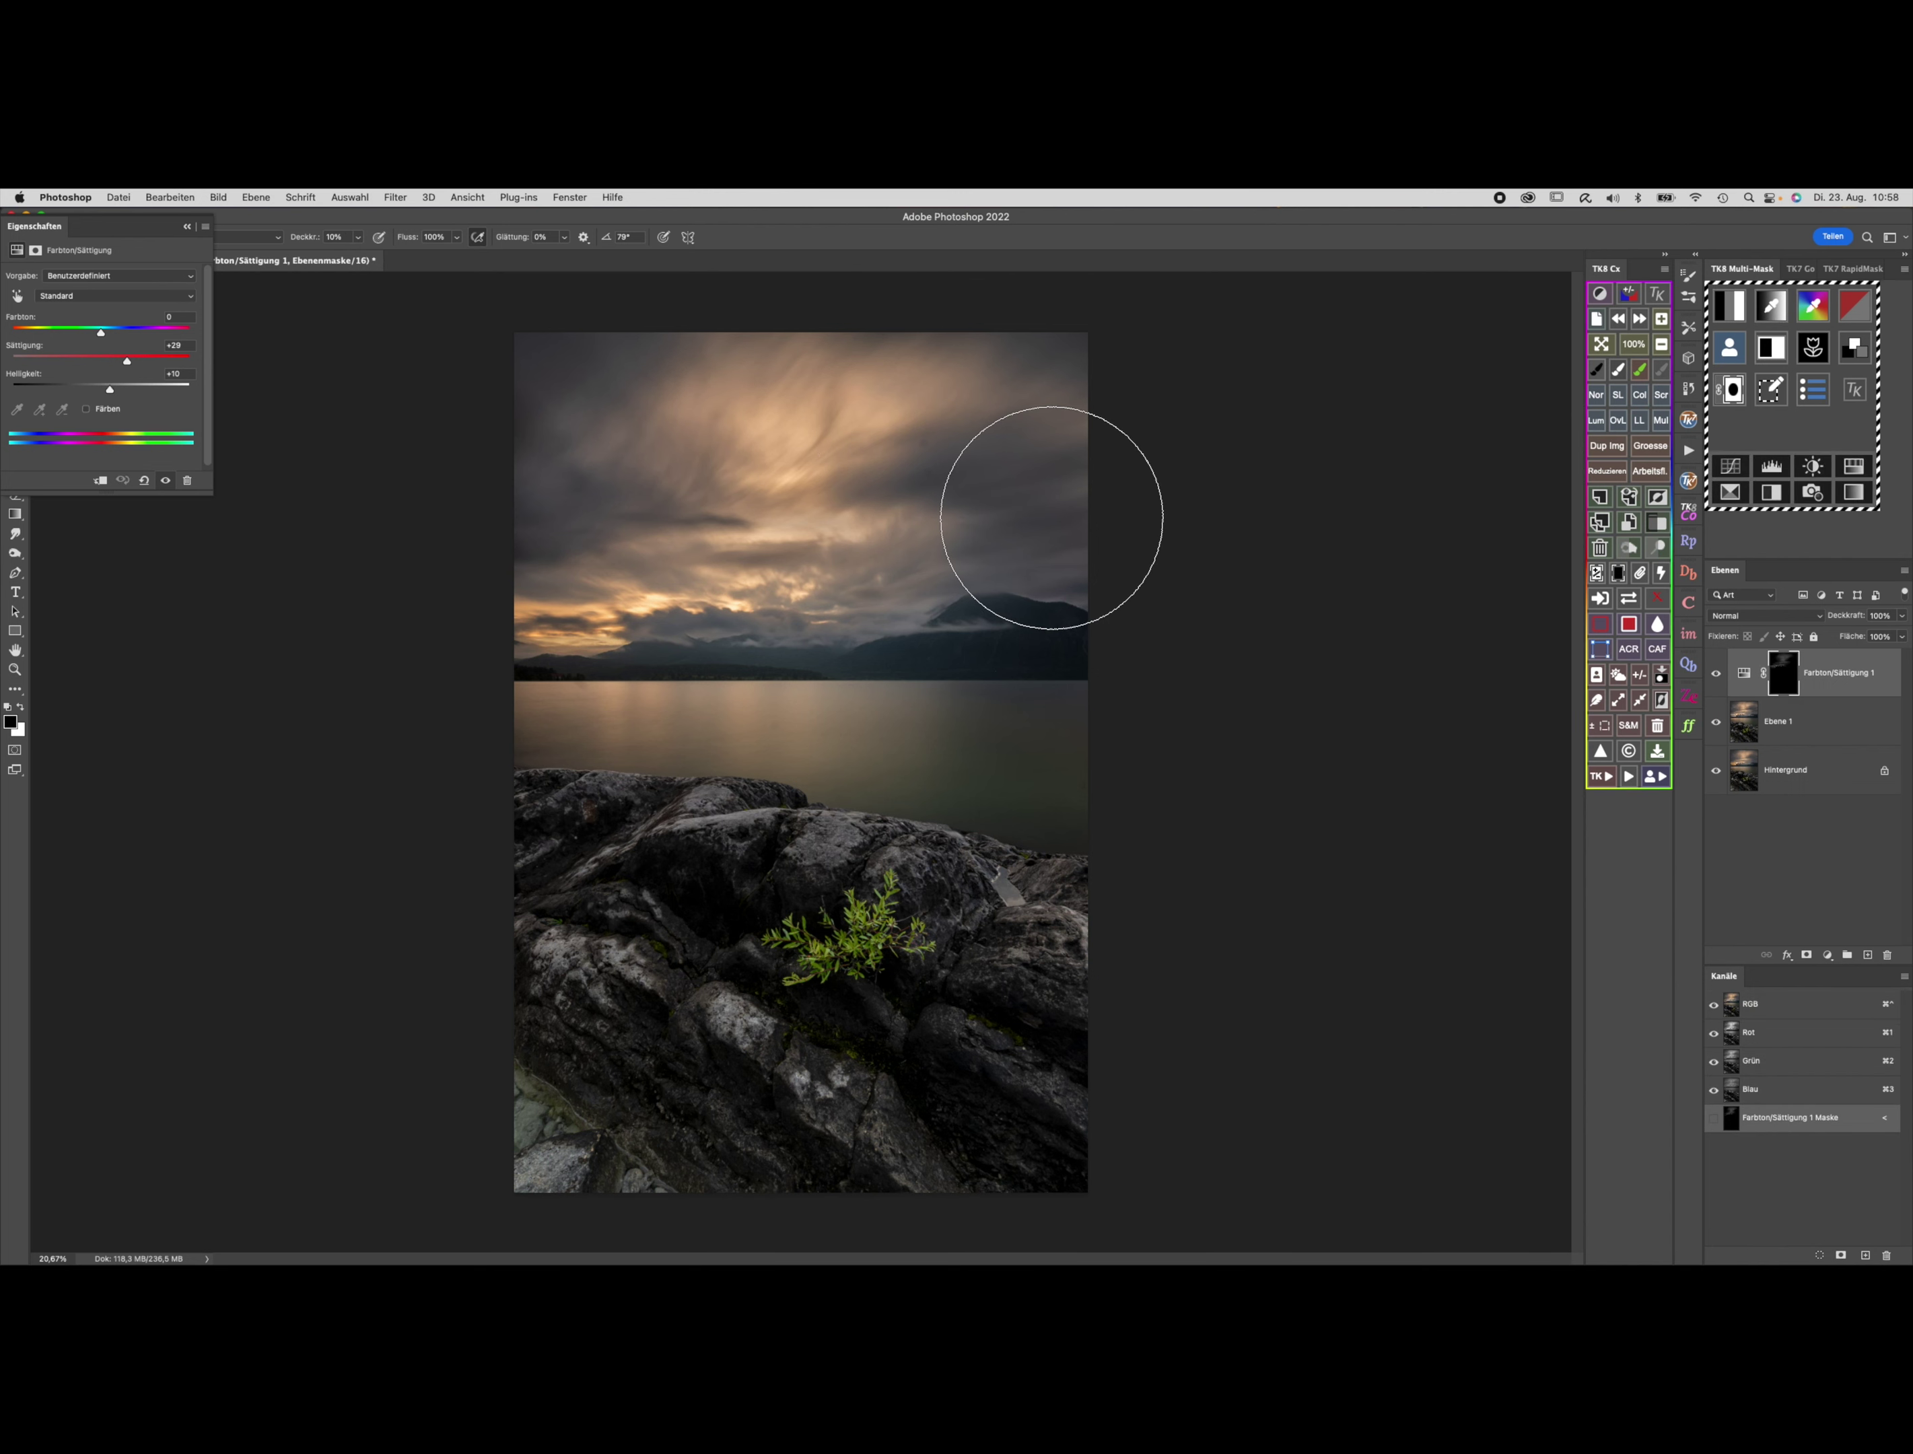
{"action": "left_click_drag", "start_coordinate": [1051, 517], "coordinate": [1003, 511]}
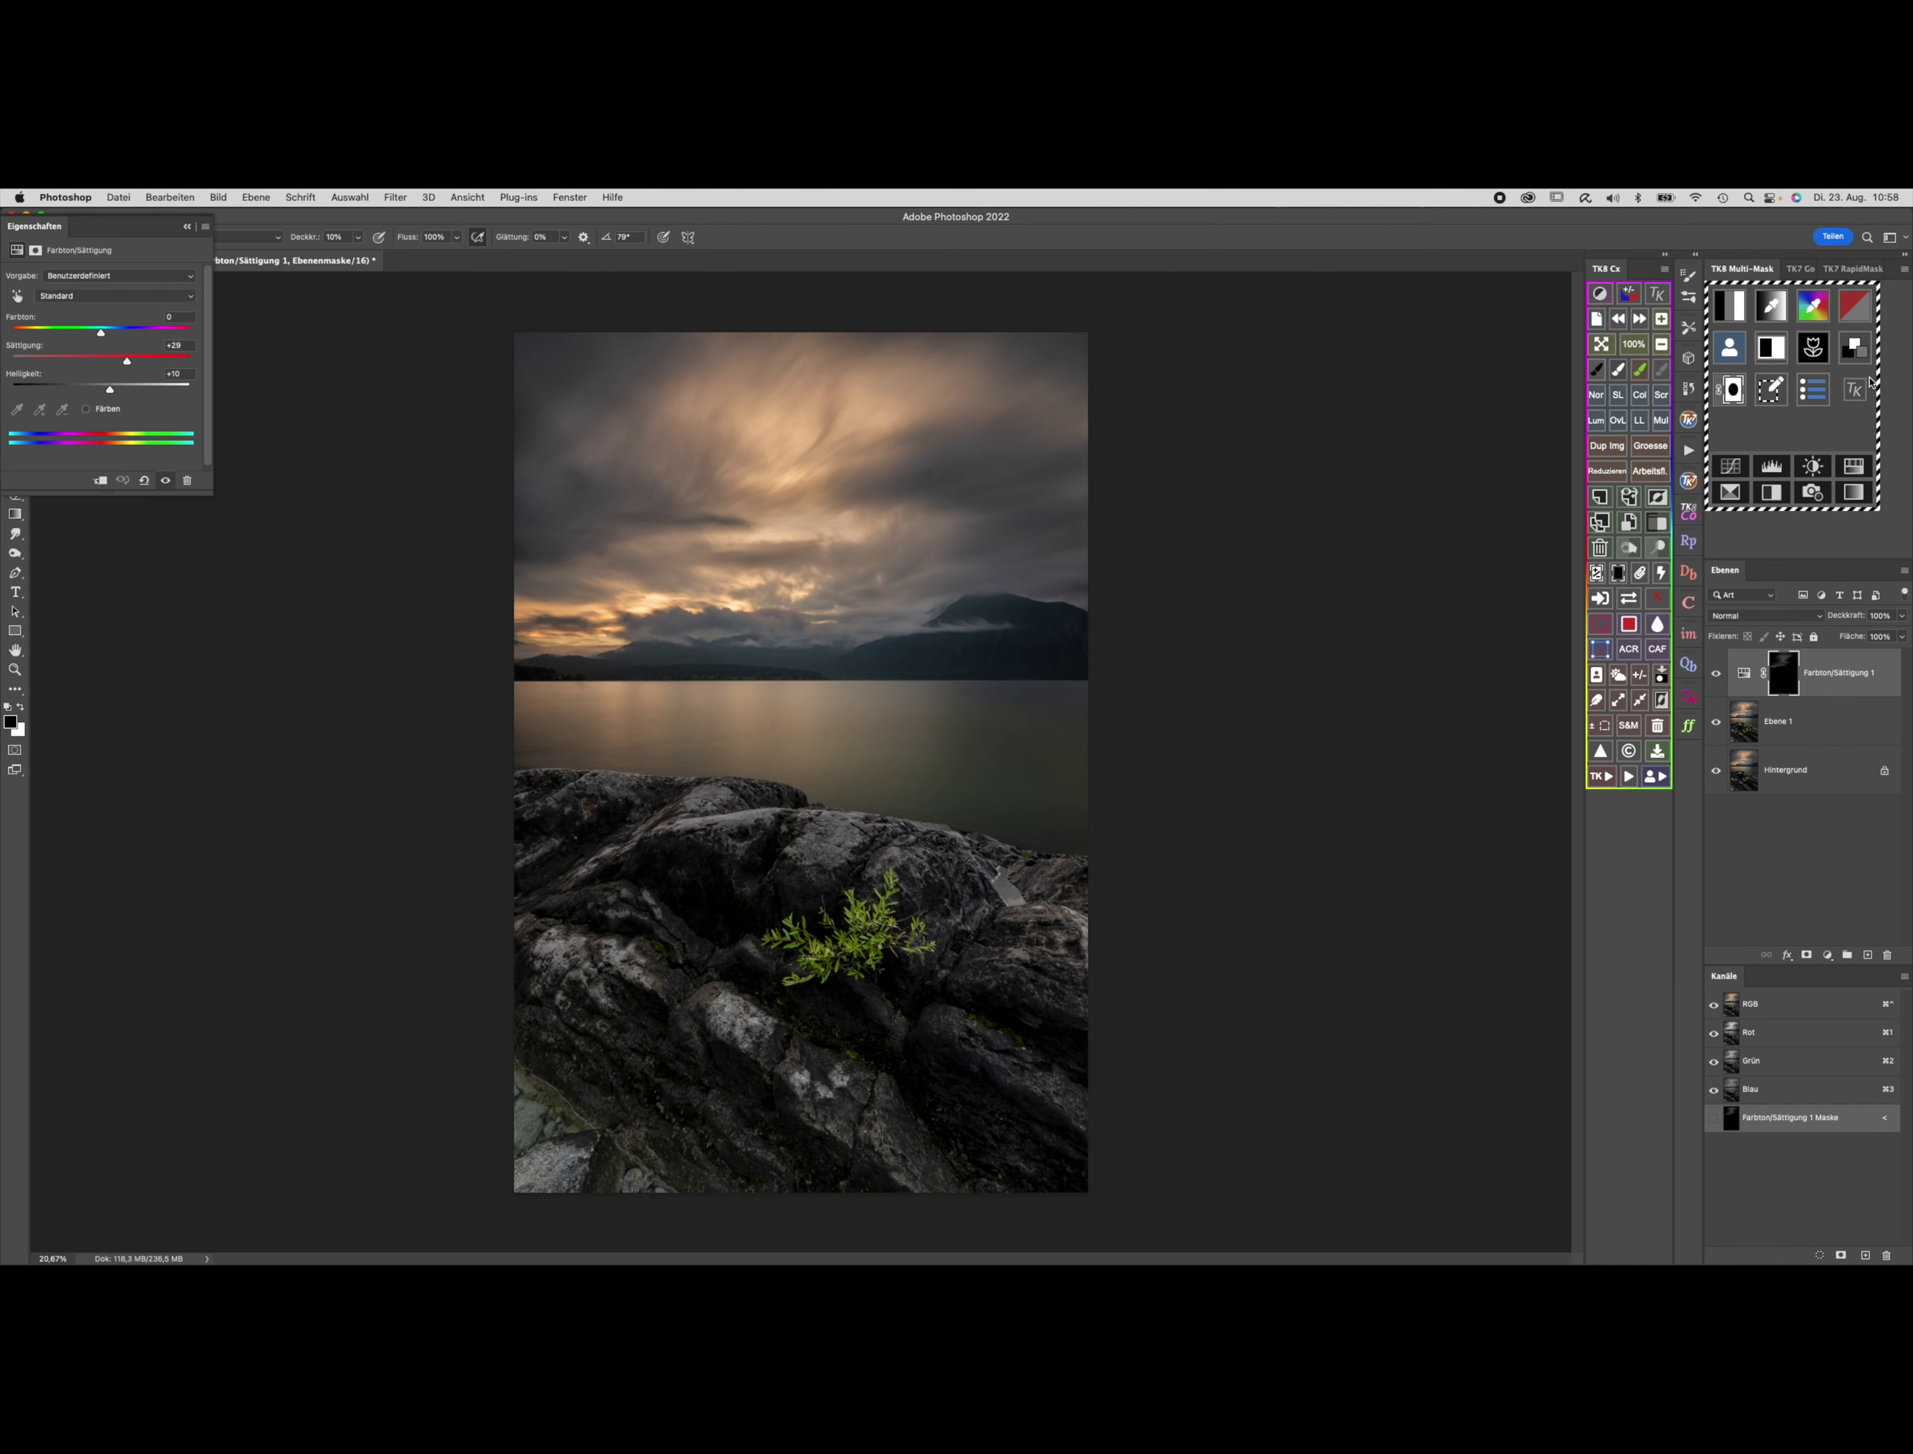
{"action": "left_click", "coordinate": [1726, 308]}
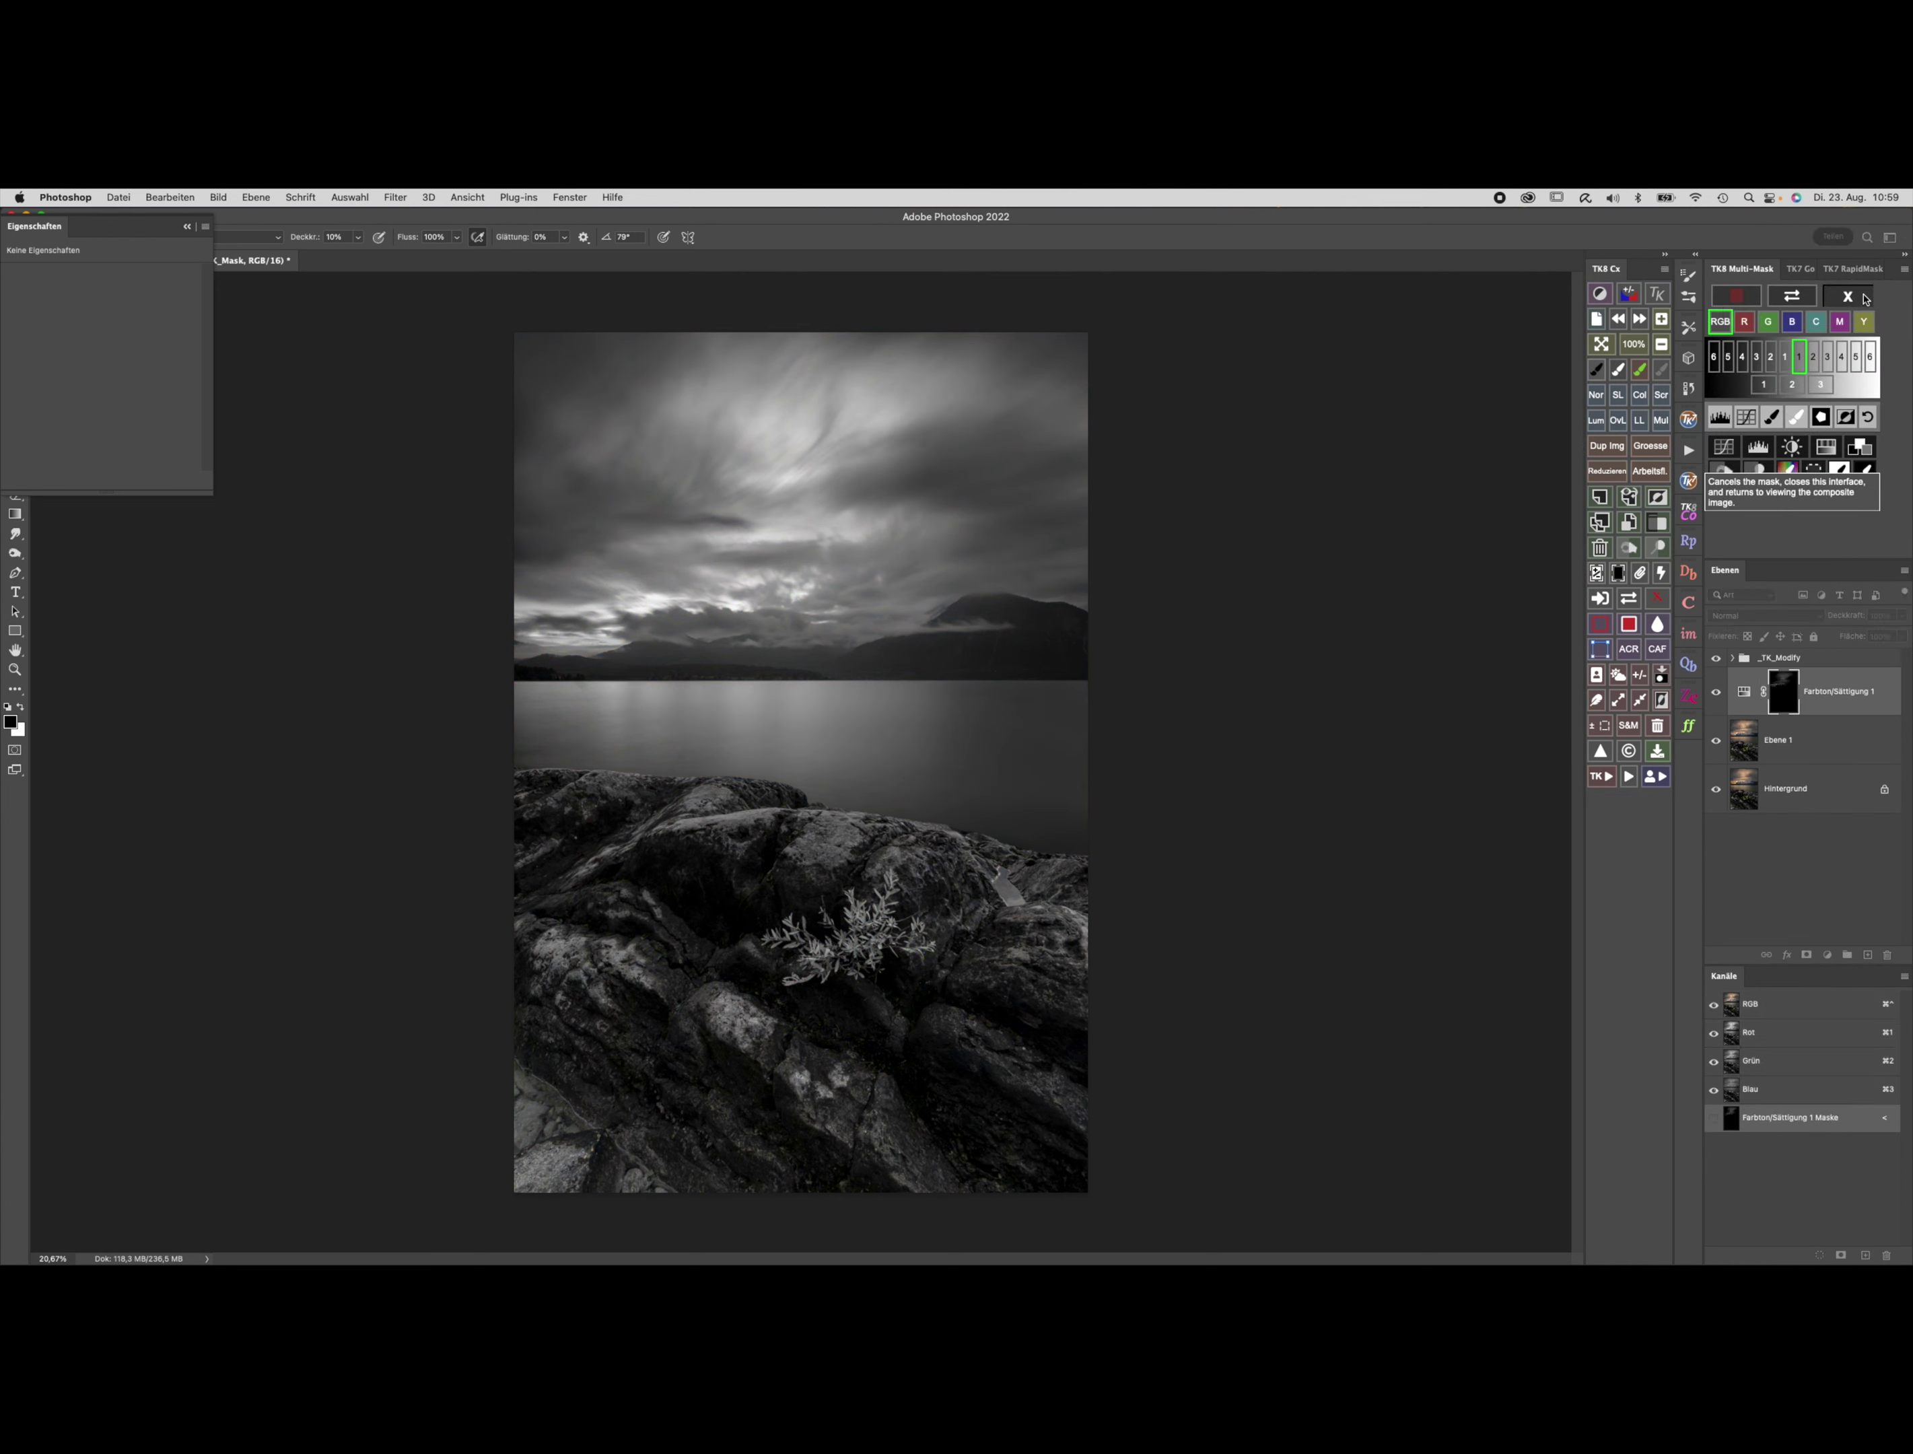
{"action": "left_click", "coordinate": [1865, 299]}
{"action": "left_click", "coordinate": [1731, 306]}
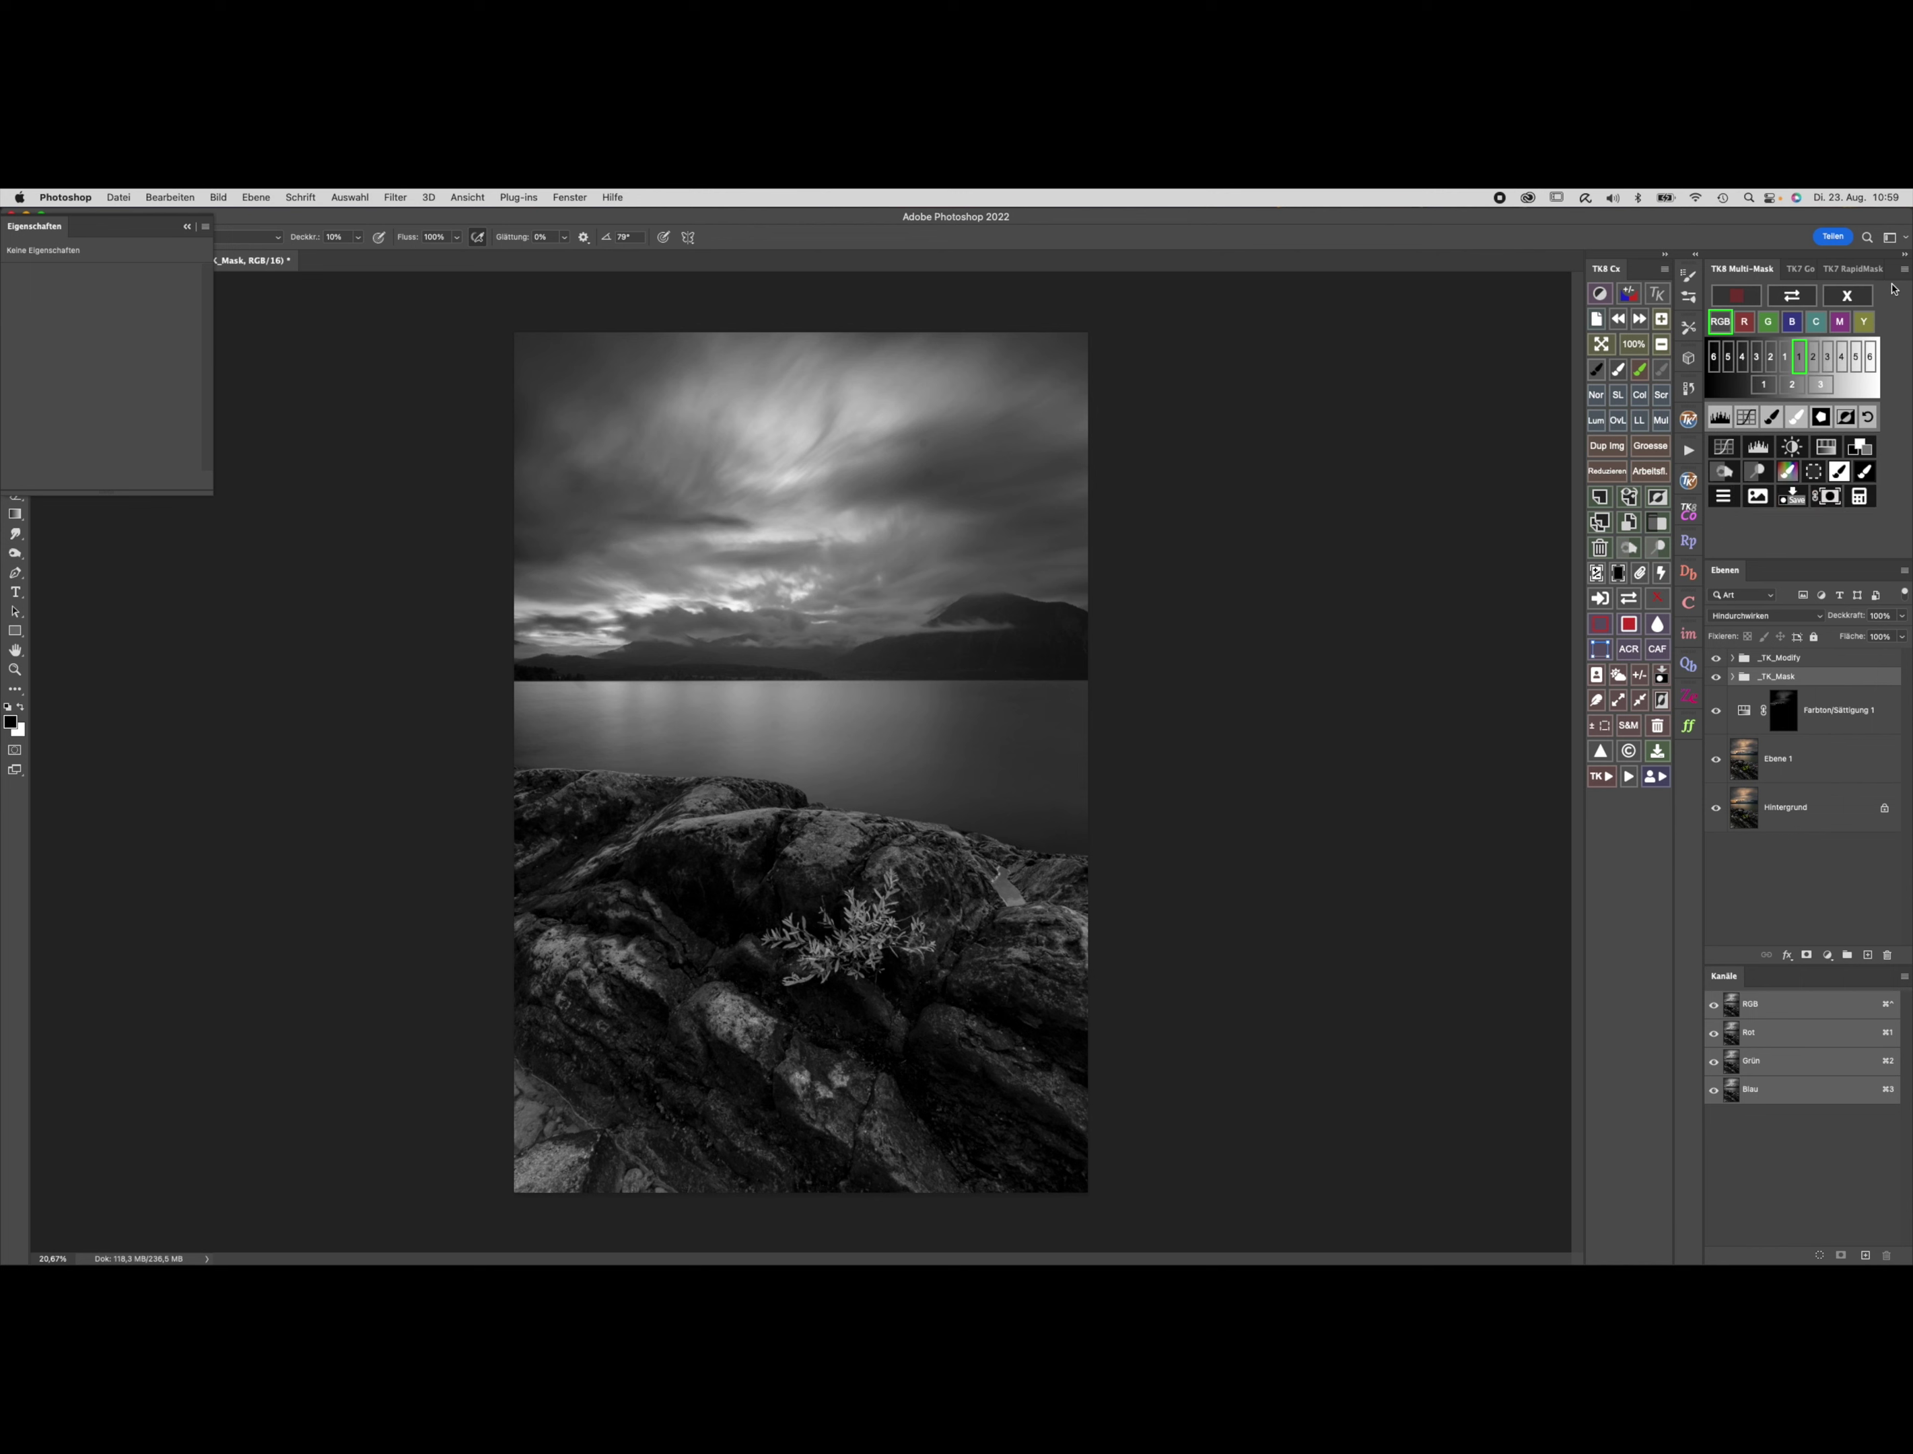
Build a TK zone mask from a grey cloud tone, adjusting brightness and narrowing width.
{"action": "left_click", "coordinate": [1847, 295]}
{"action": "left_click", "coordinate": [1770, 309]}
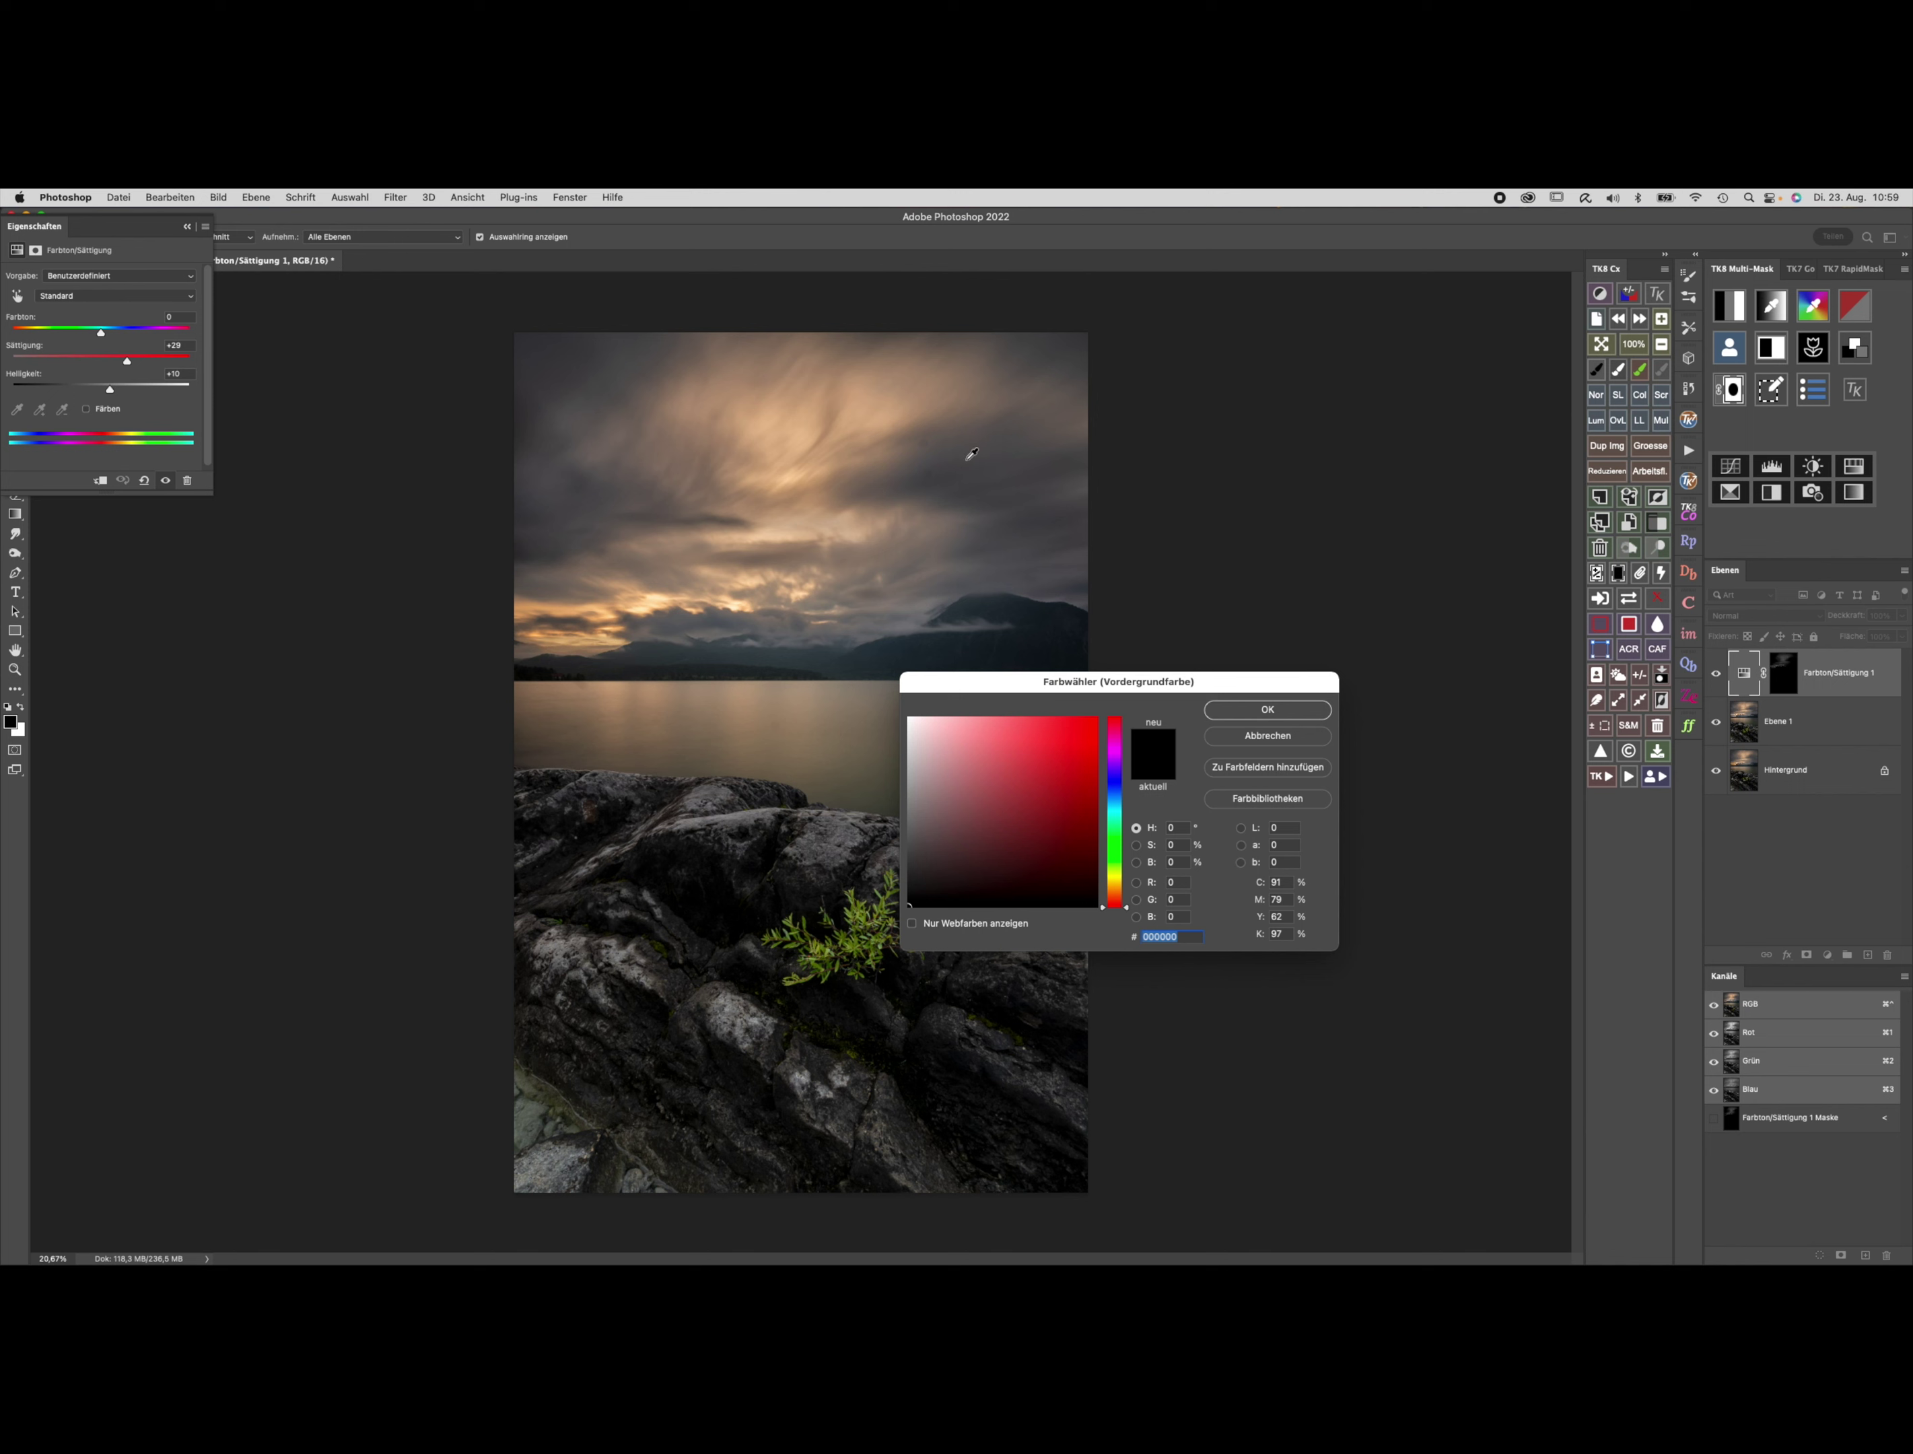
{"action": "left_click", "coordinate": [972, 454]}
{"action": "left_click", "coordinate": [1300, 714]}
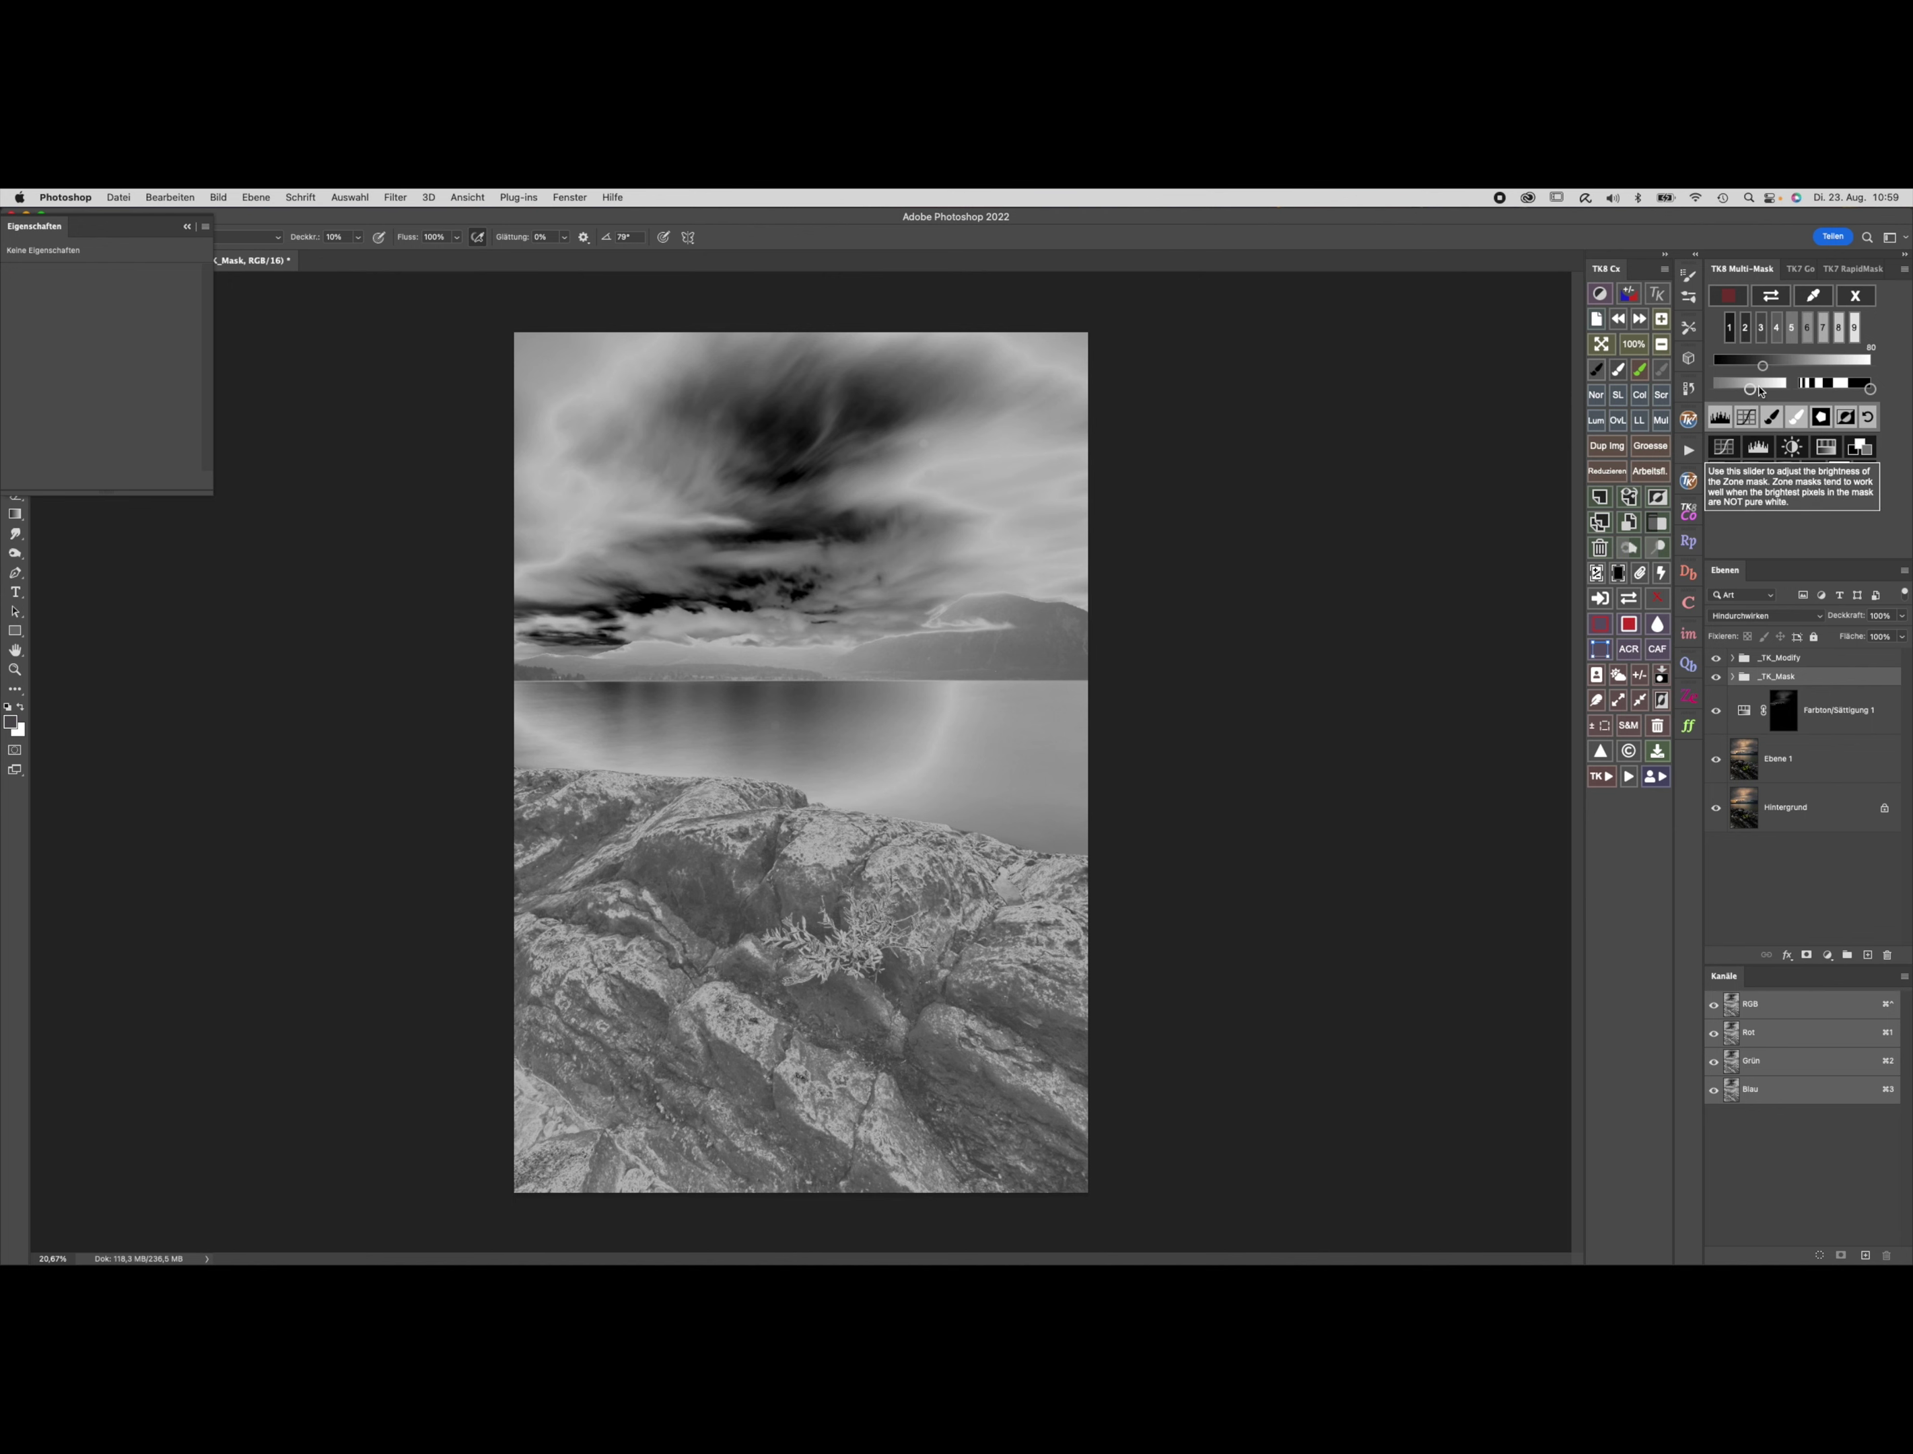
{"action": "left_click_drag", "start_coordinate": [1753, 390], "coordinate": [1755, 390]}
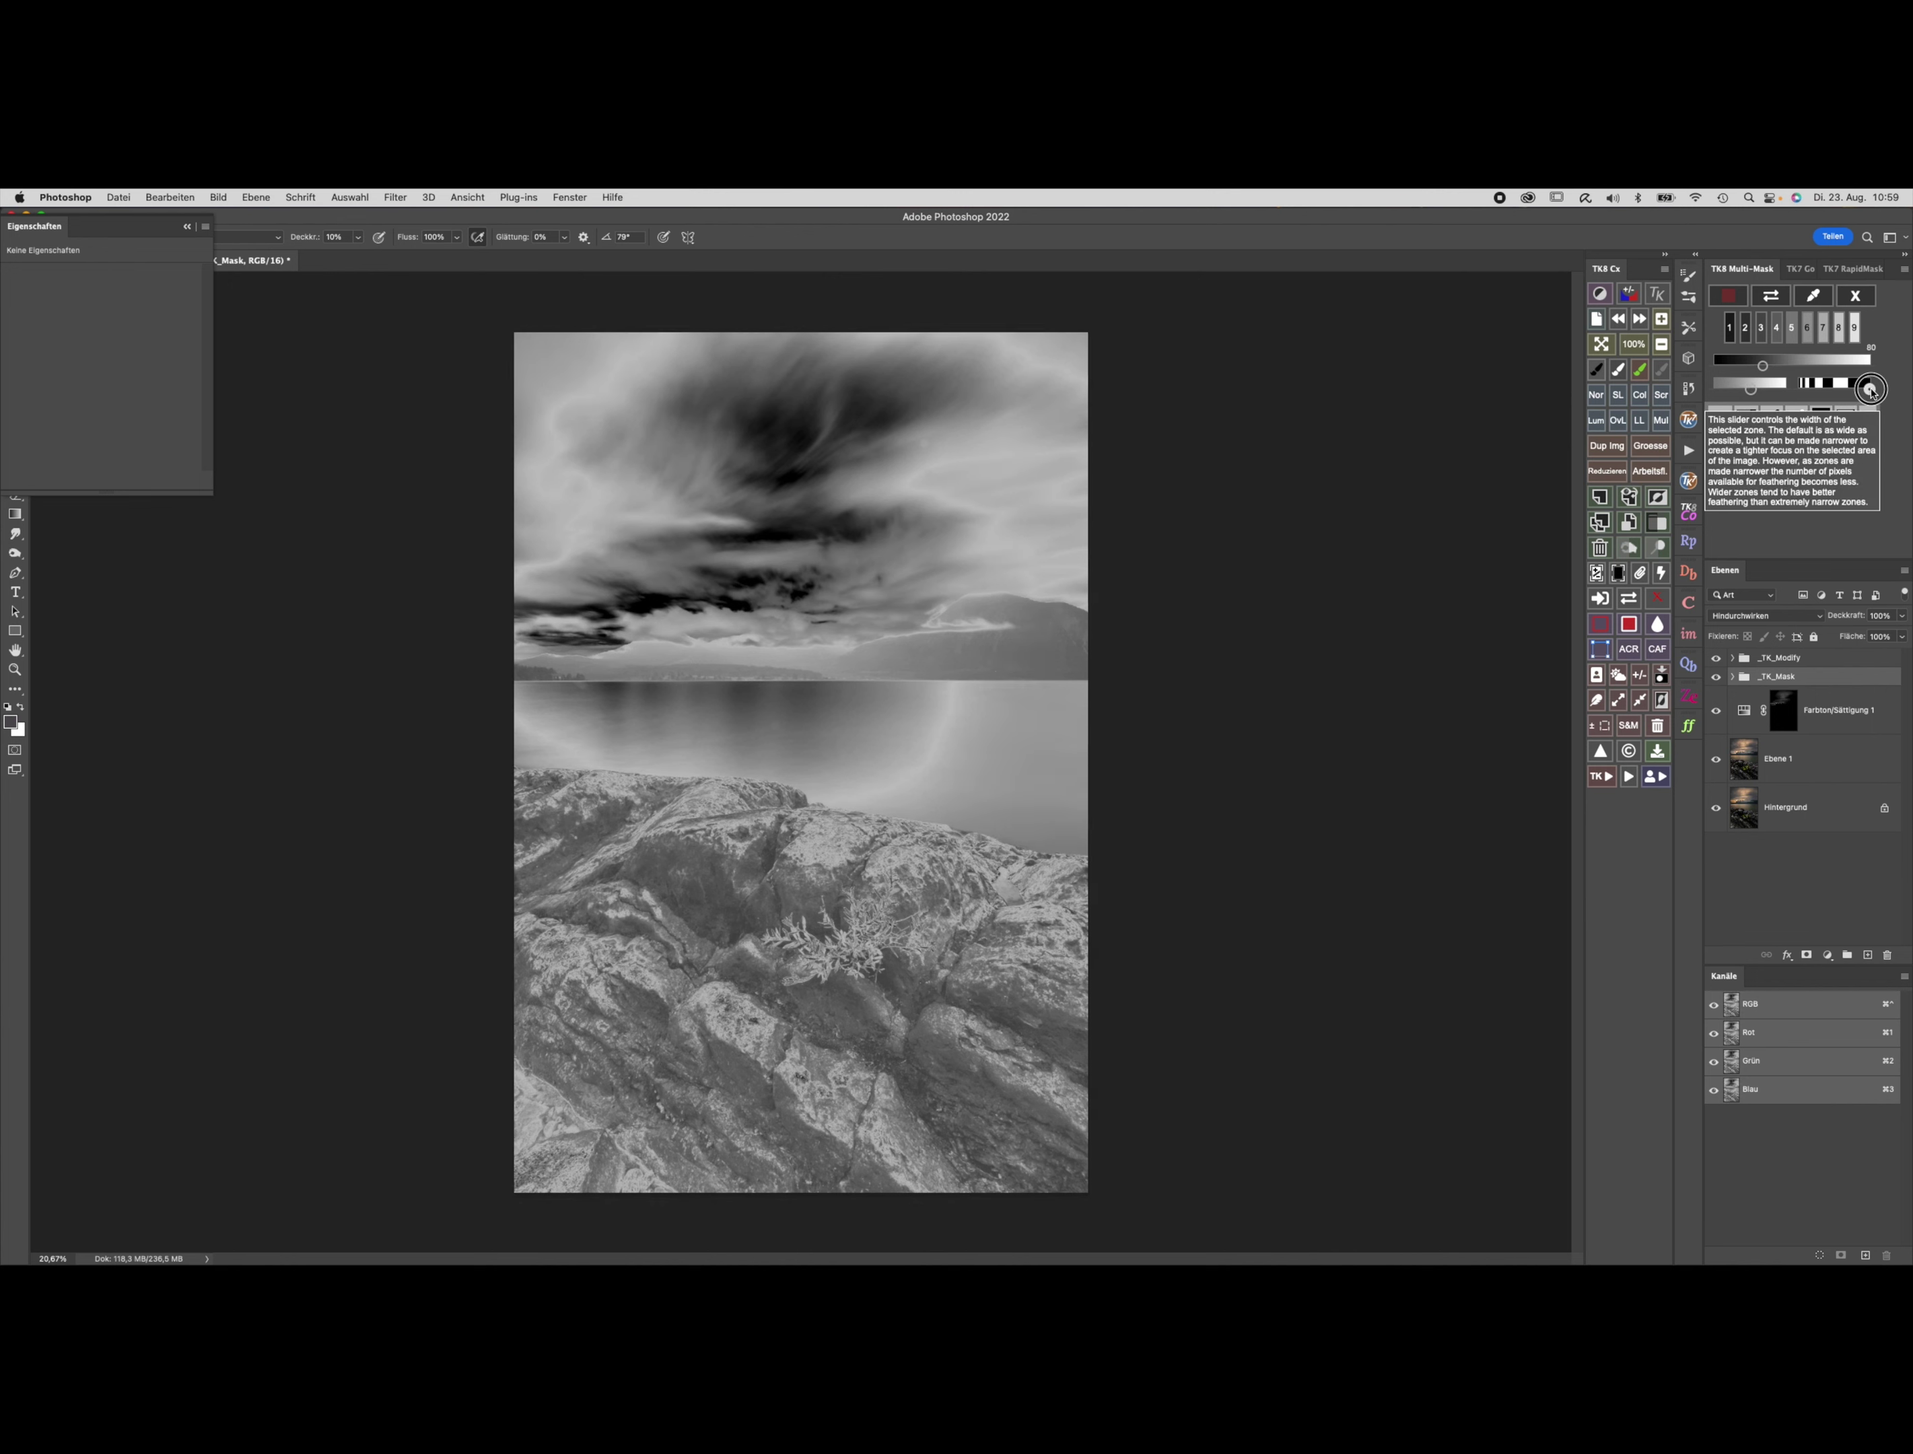
{"action": "left_click_drag", "start_coordinate": [1872, 391], "coordinate": [1848, 388]}
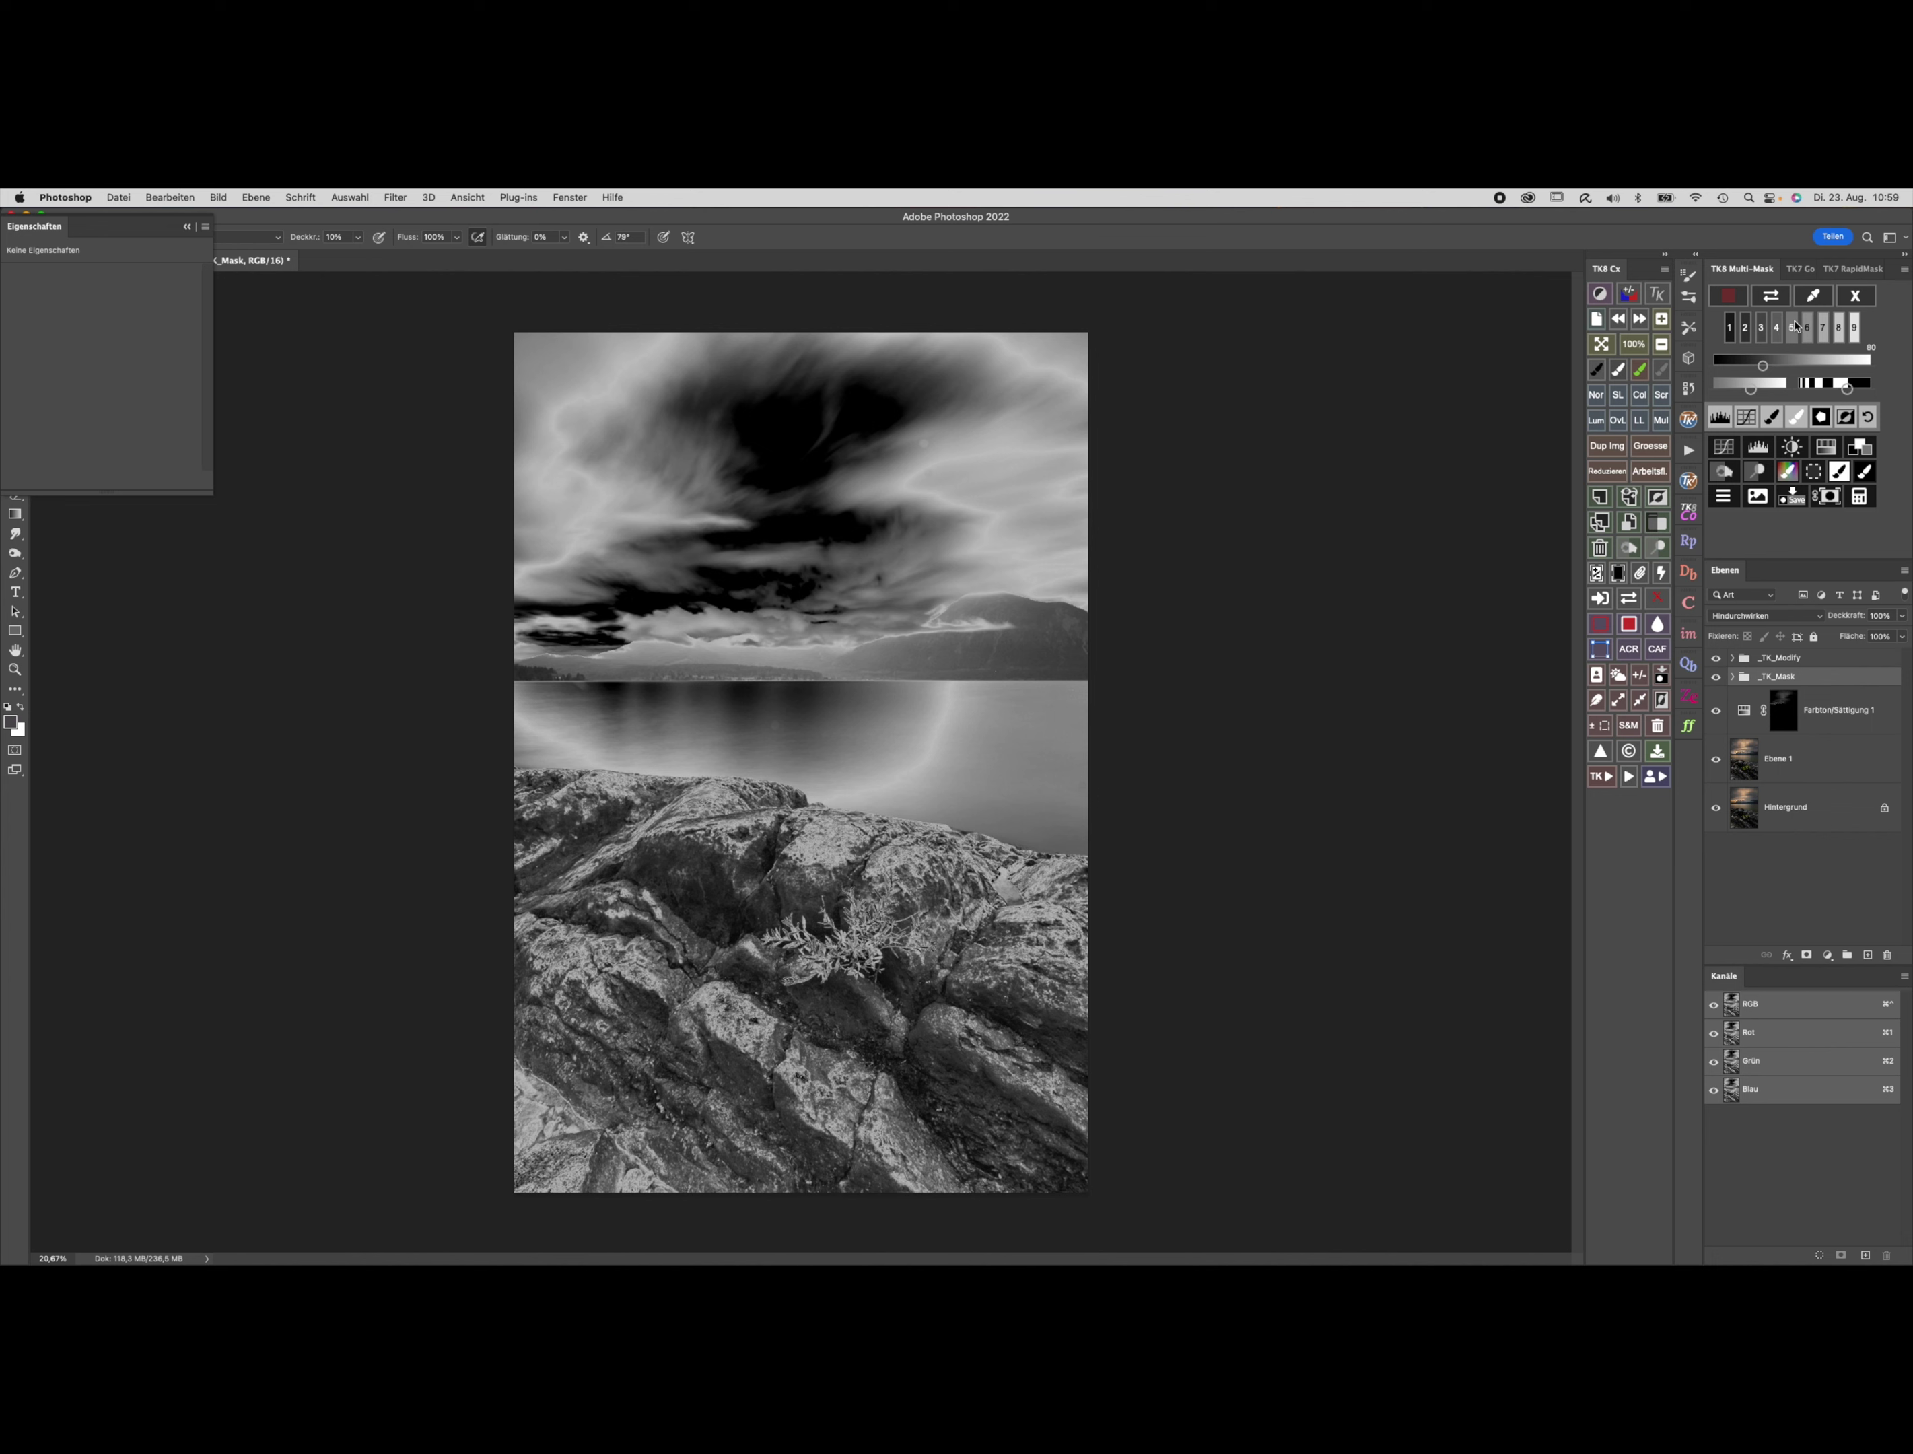
Check mask against colour view, then create a Soft Light "Burn (black paint)" layer.
{"action": "left_click", "coordinate": [1771, 297]}
{"action": "left_click", "coordinate": [1771, 297]}
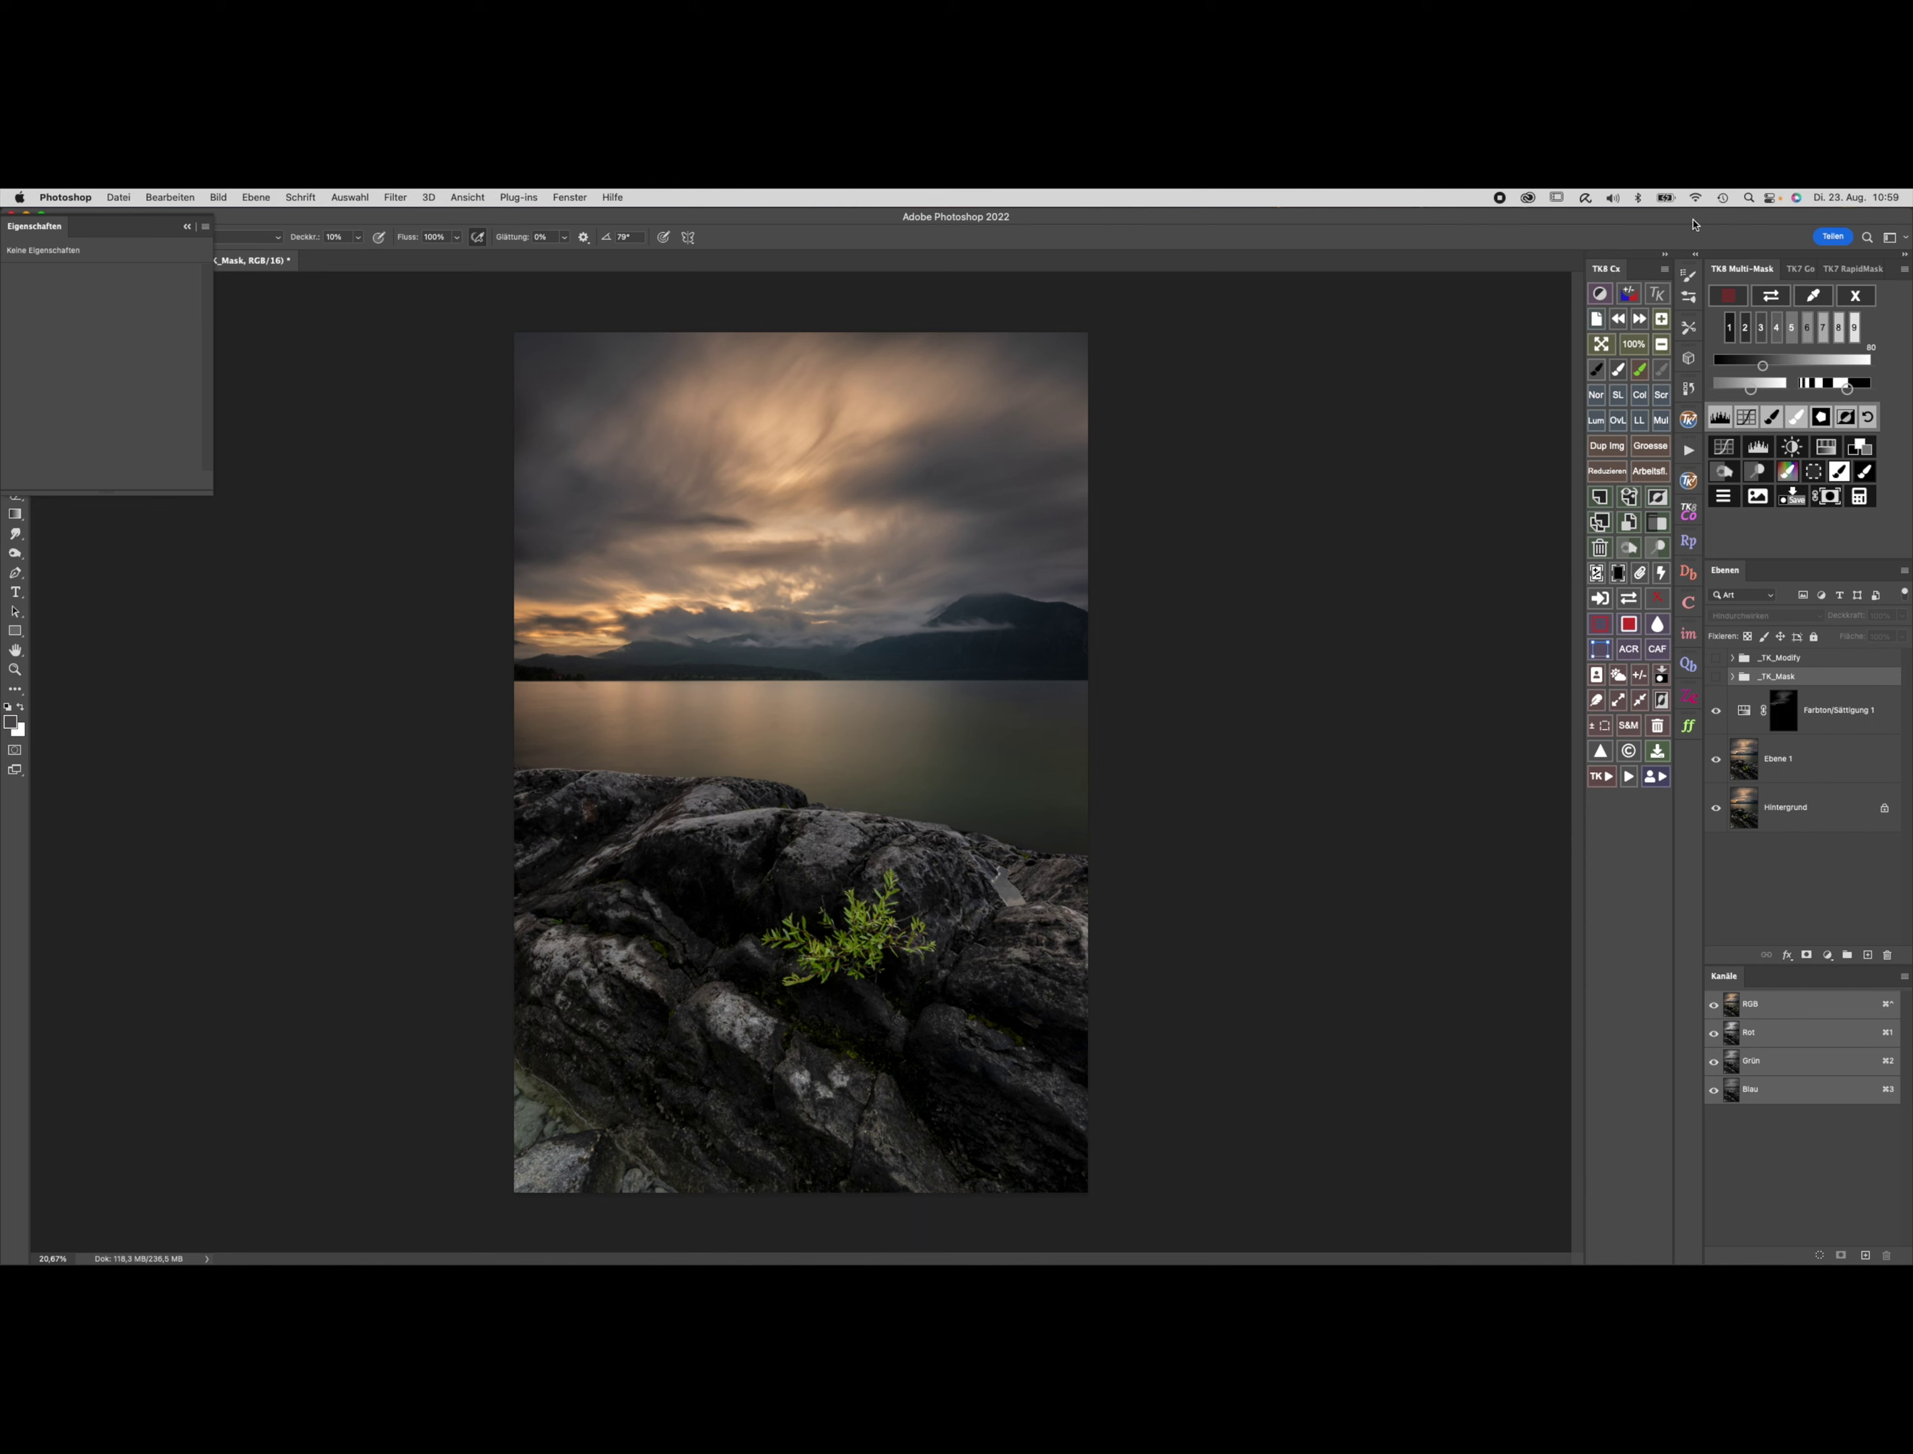
{"action": "left_click", "coordinate": [1774, 299]}
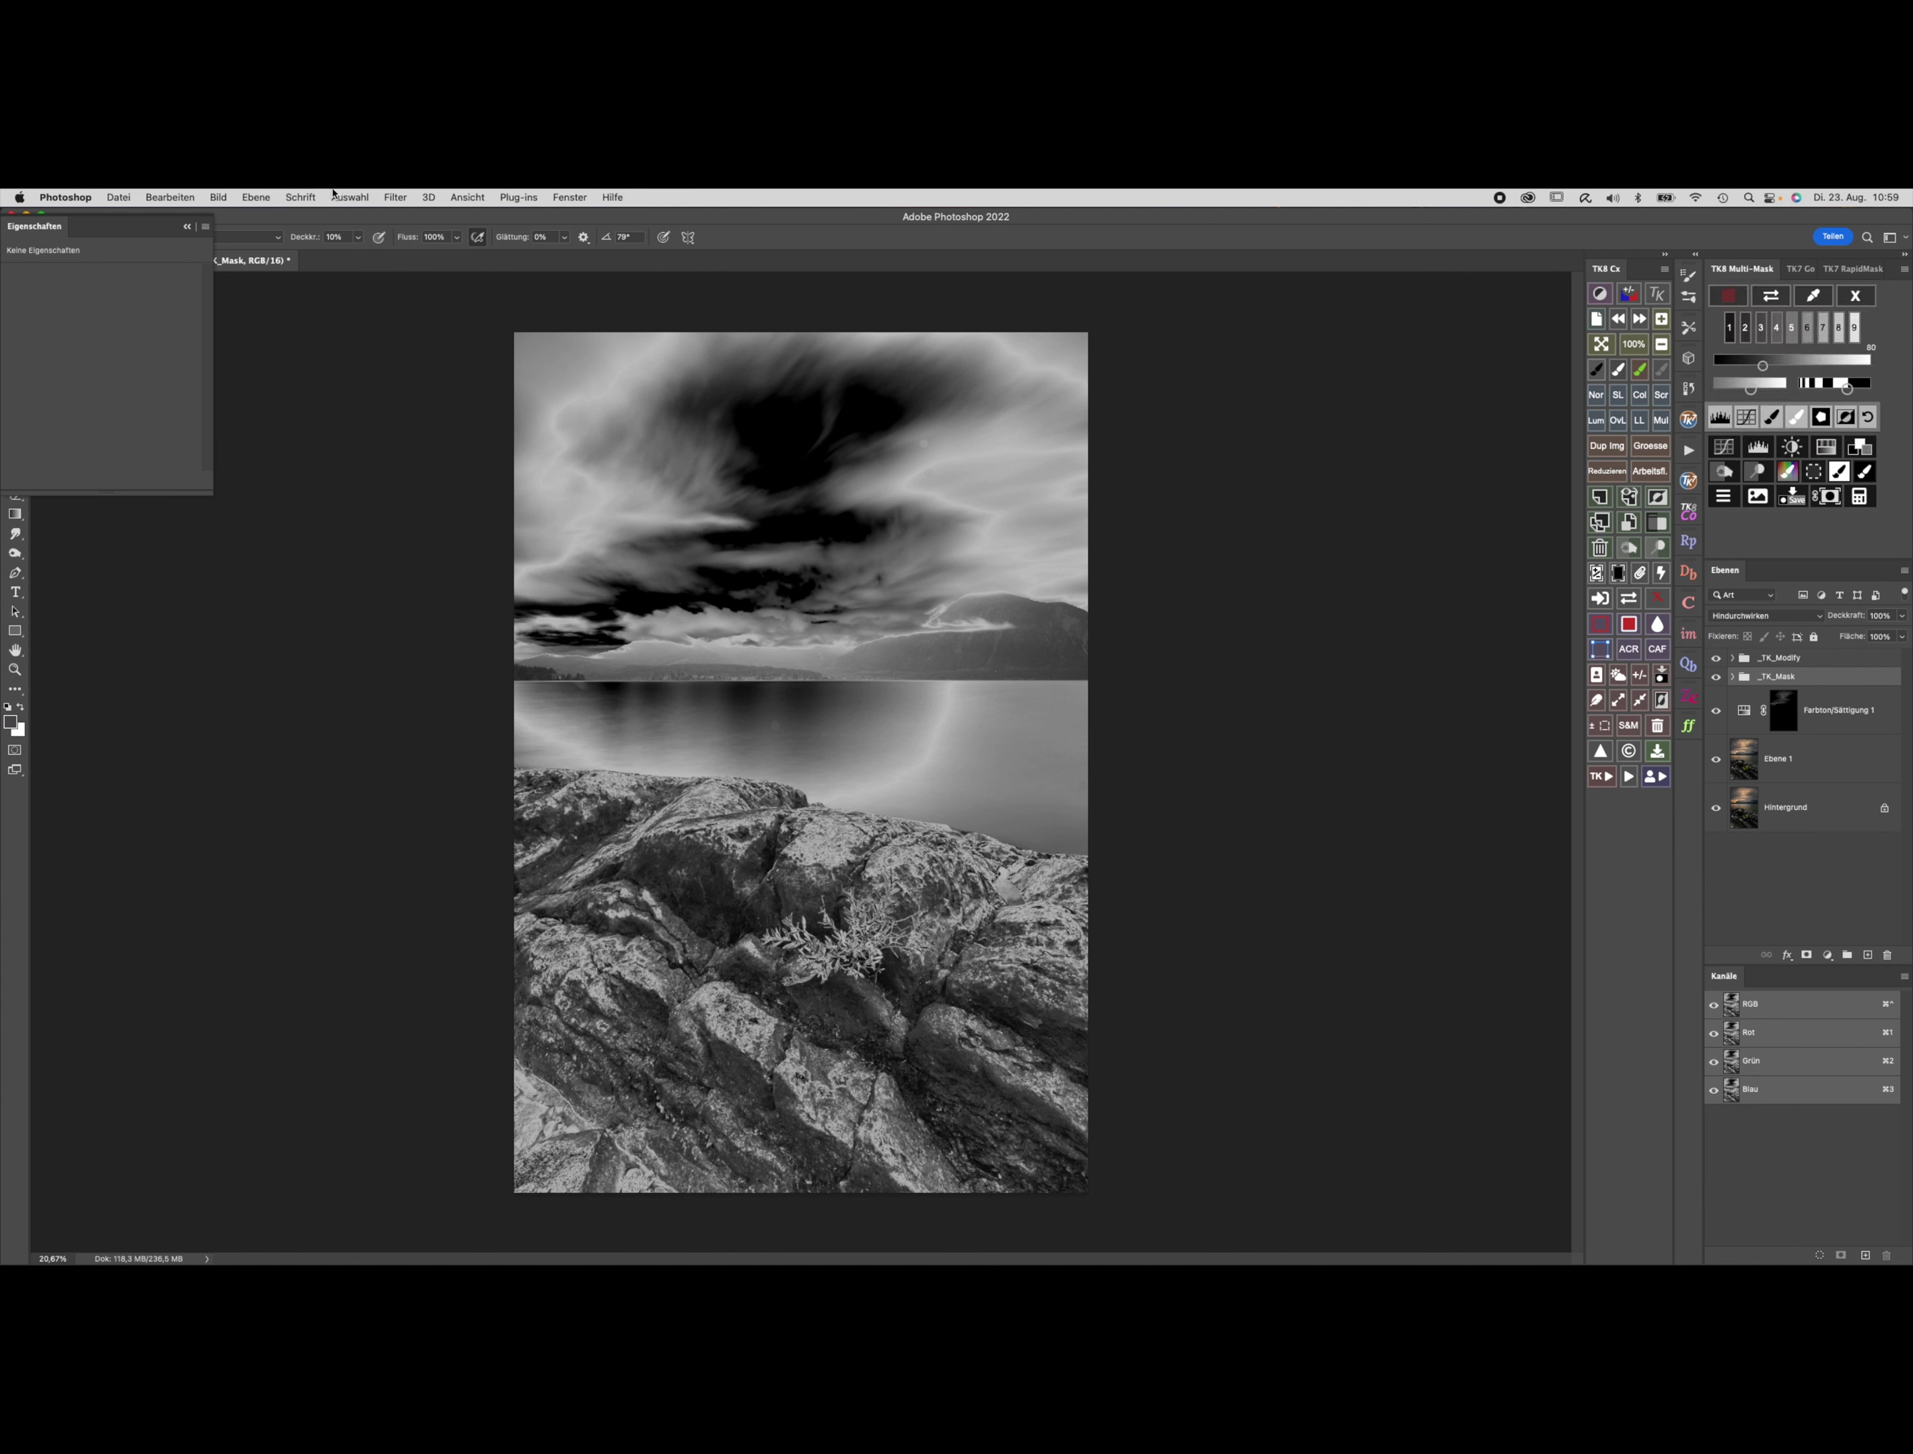
{"action": "left_click", "coordinate": [256, 197]}
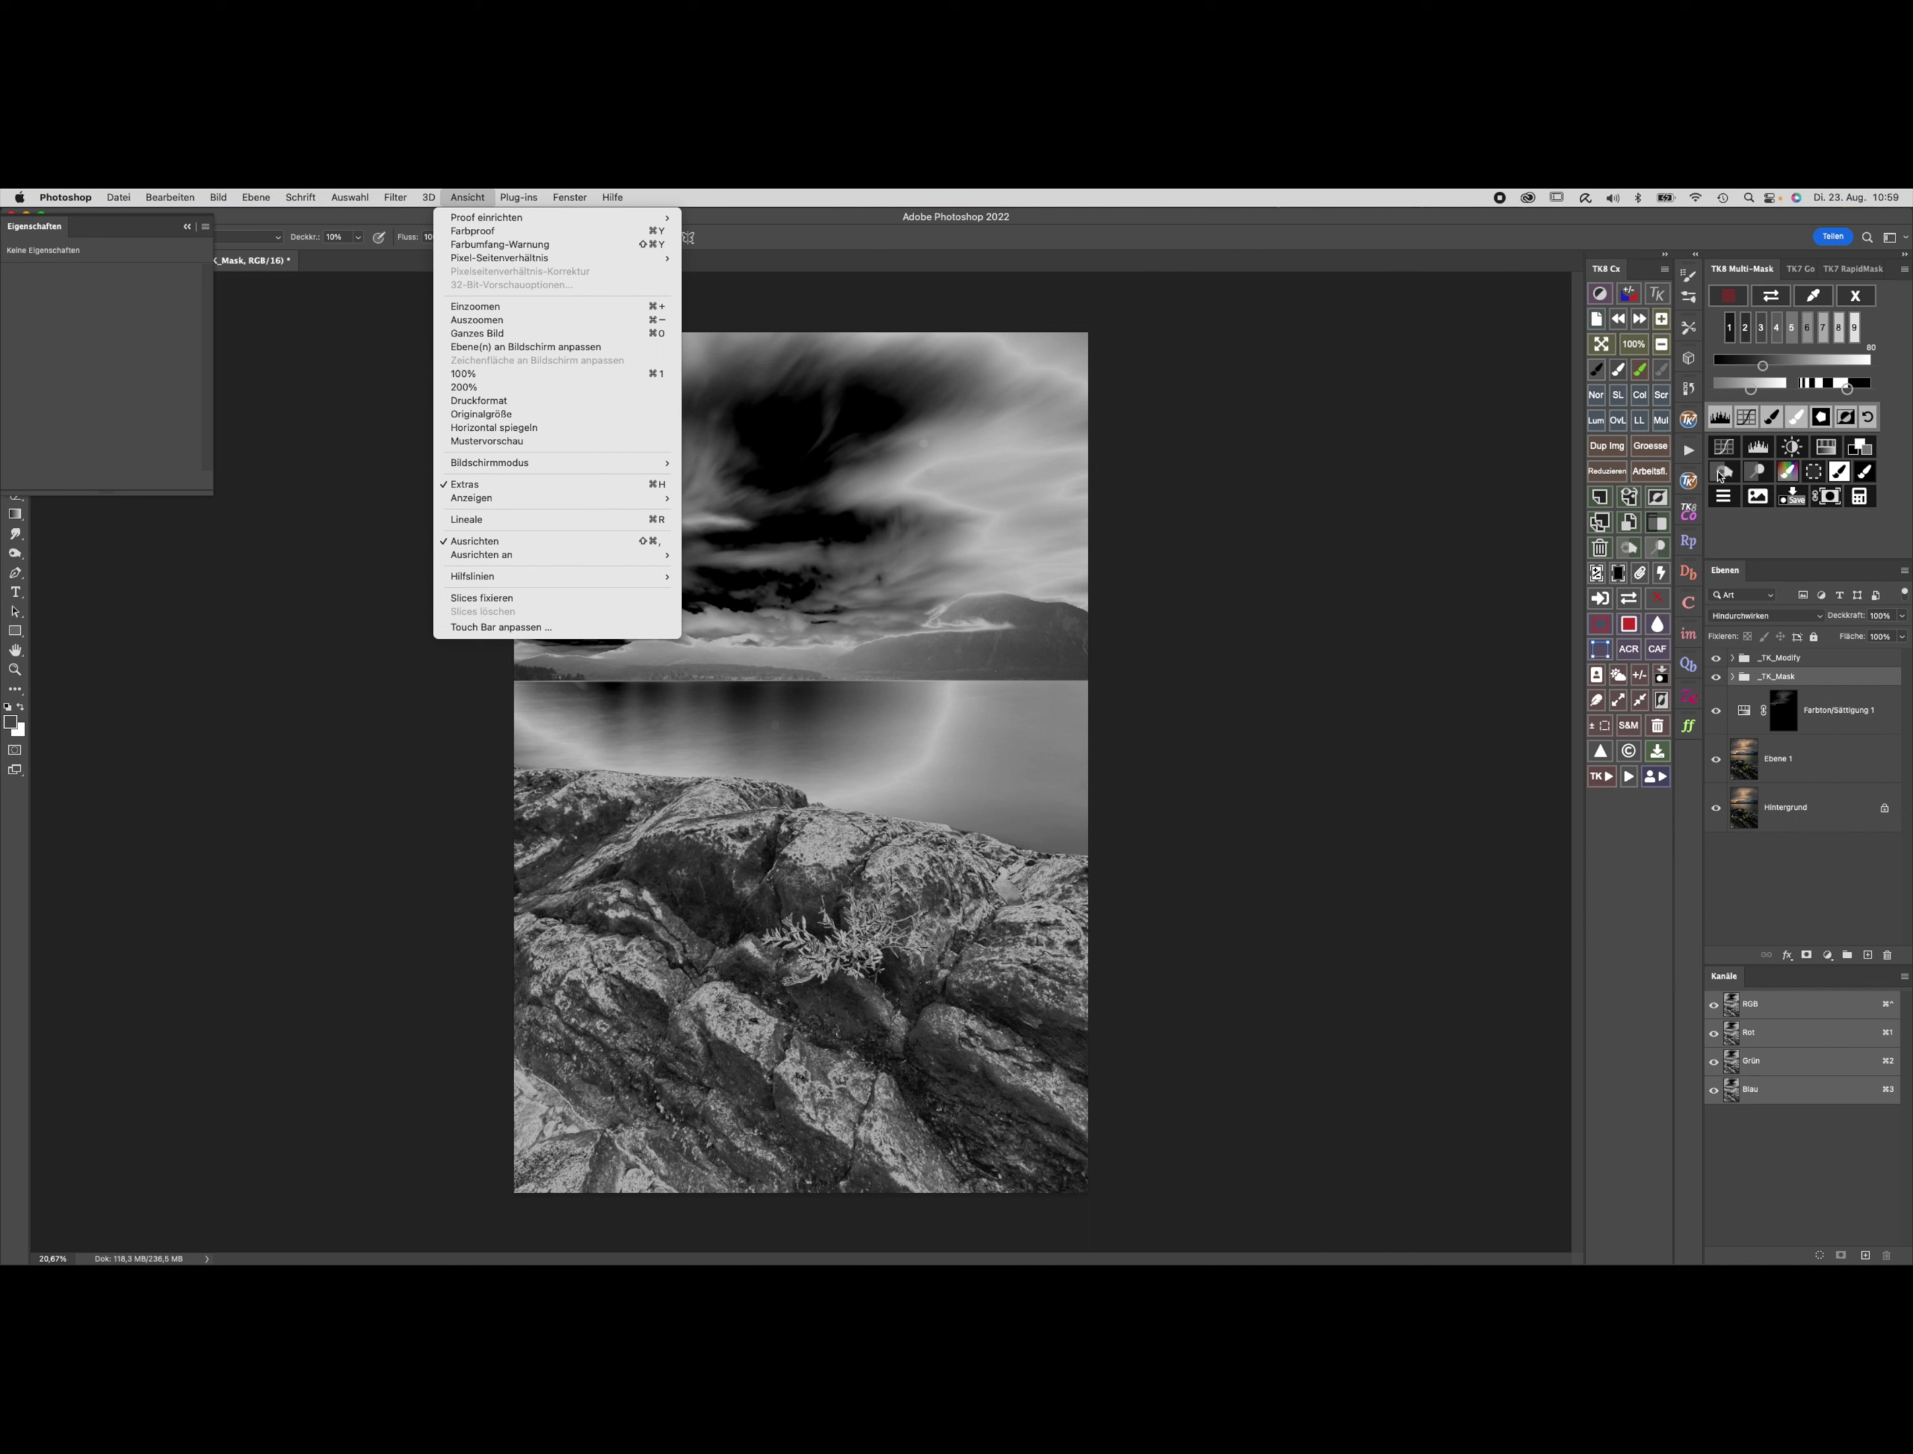
{"action": "left_click", "coordinate": [1720, 476]}
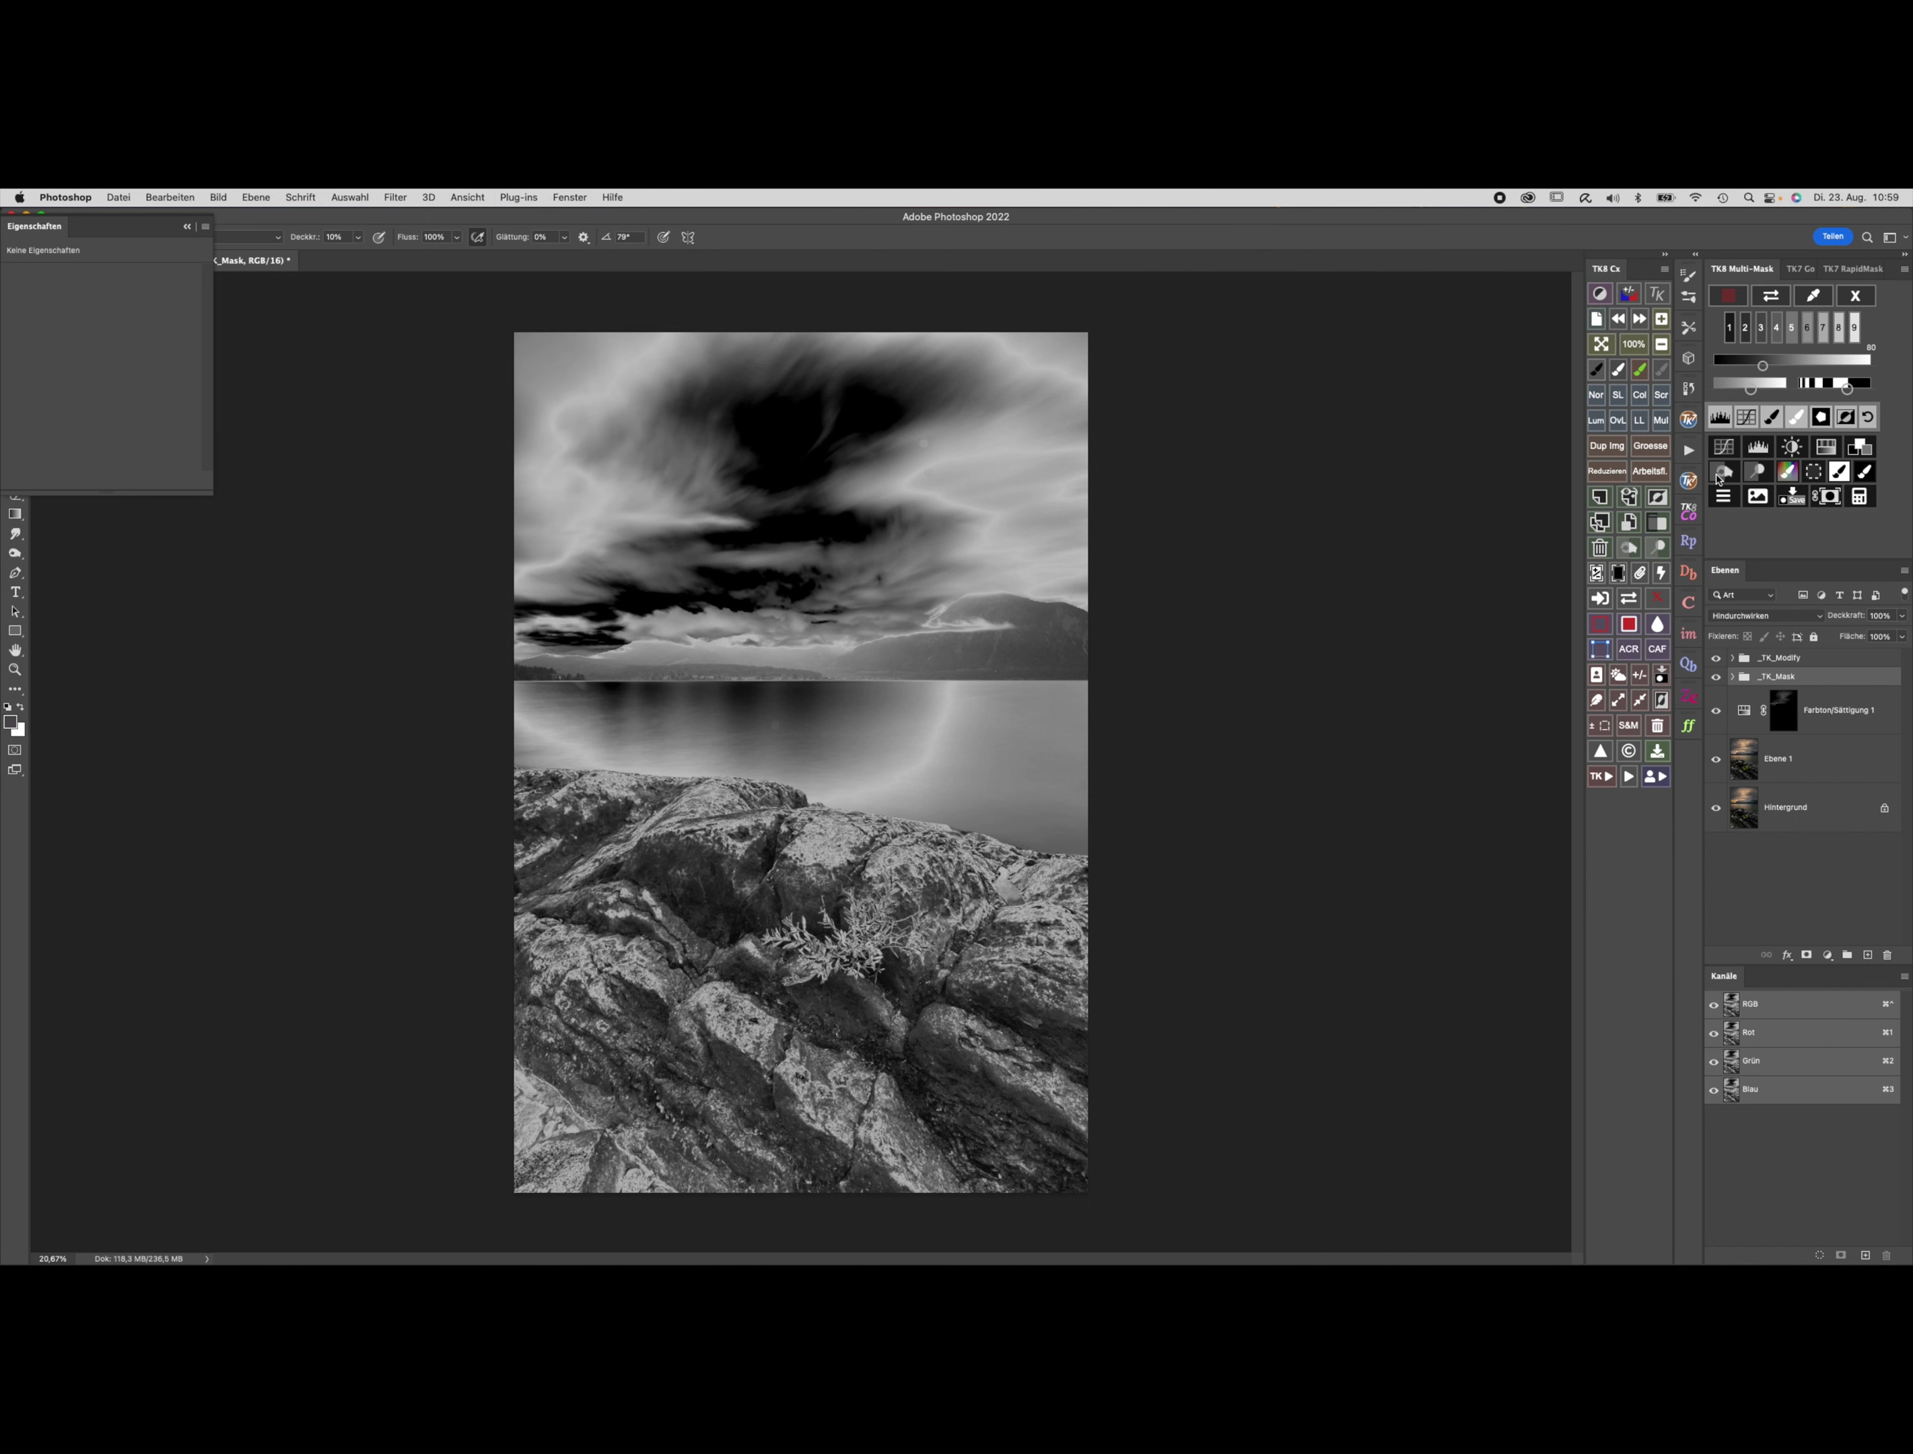
{"action": "mouse_move", "coordinate": [1720, 471]}
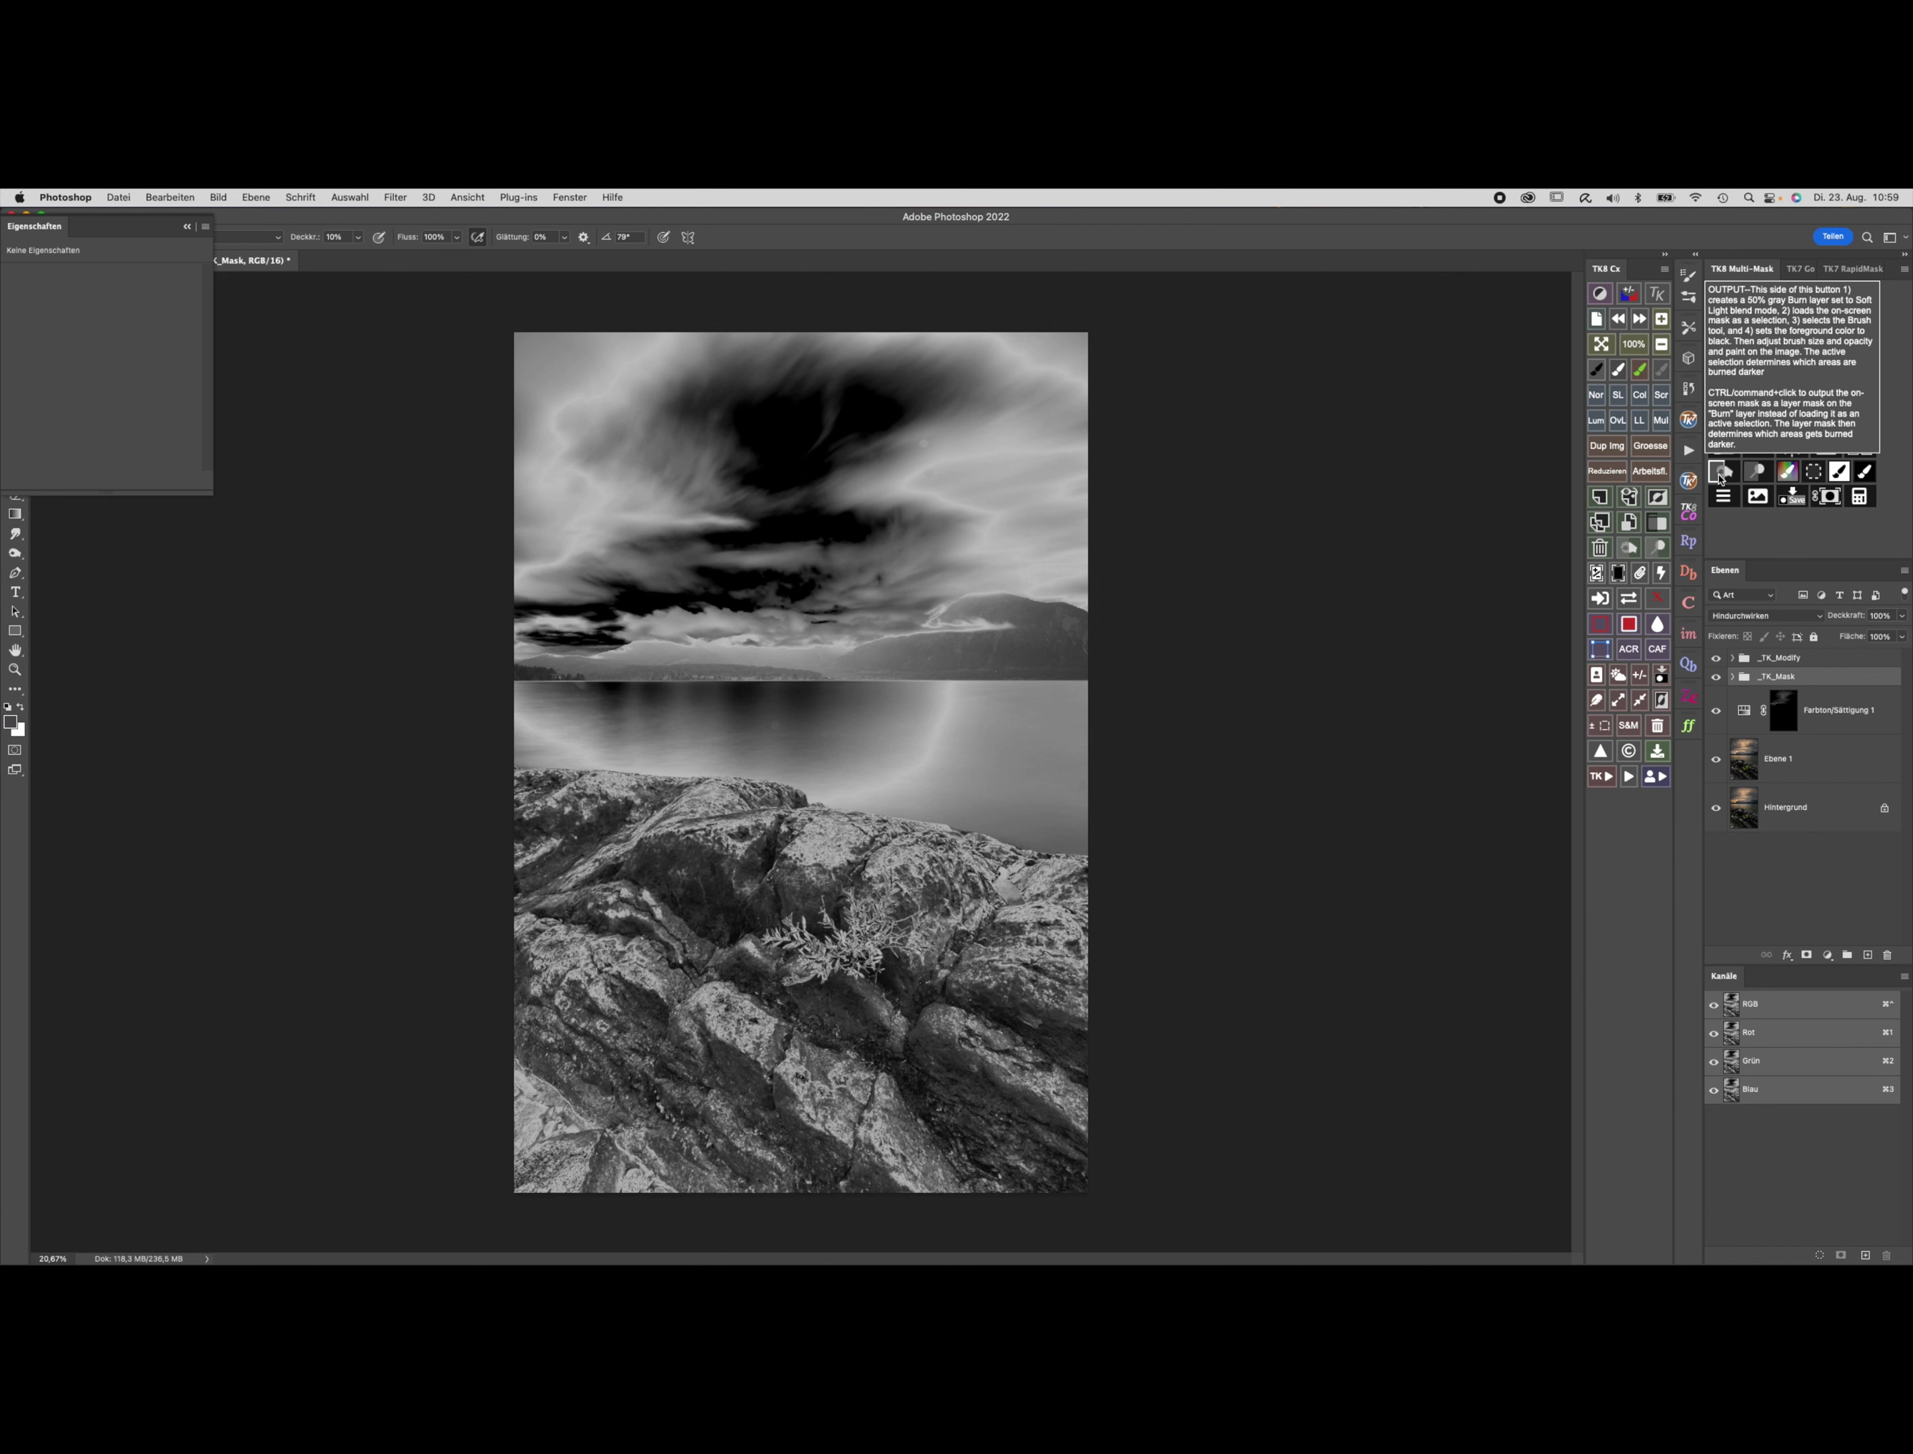
{"action": "left_click", "coordinate": [1720, 476]}
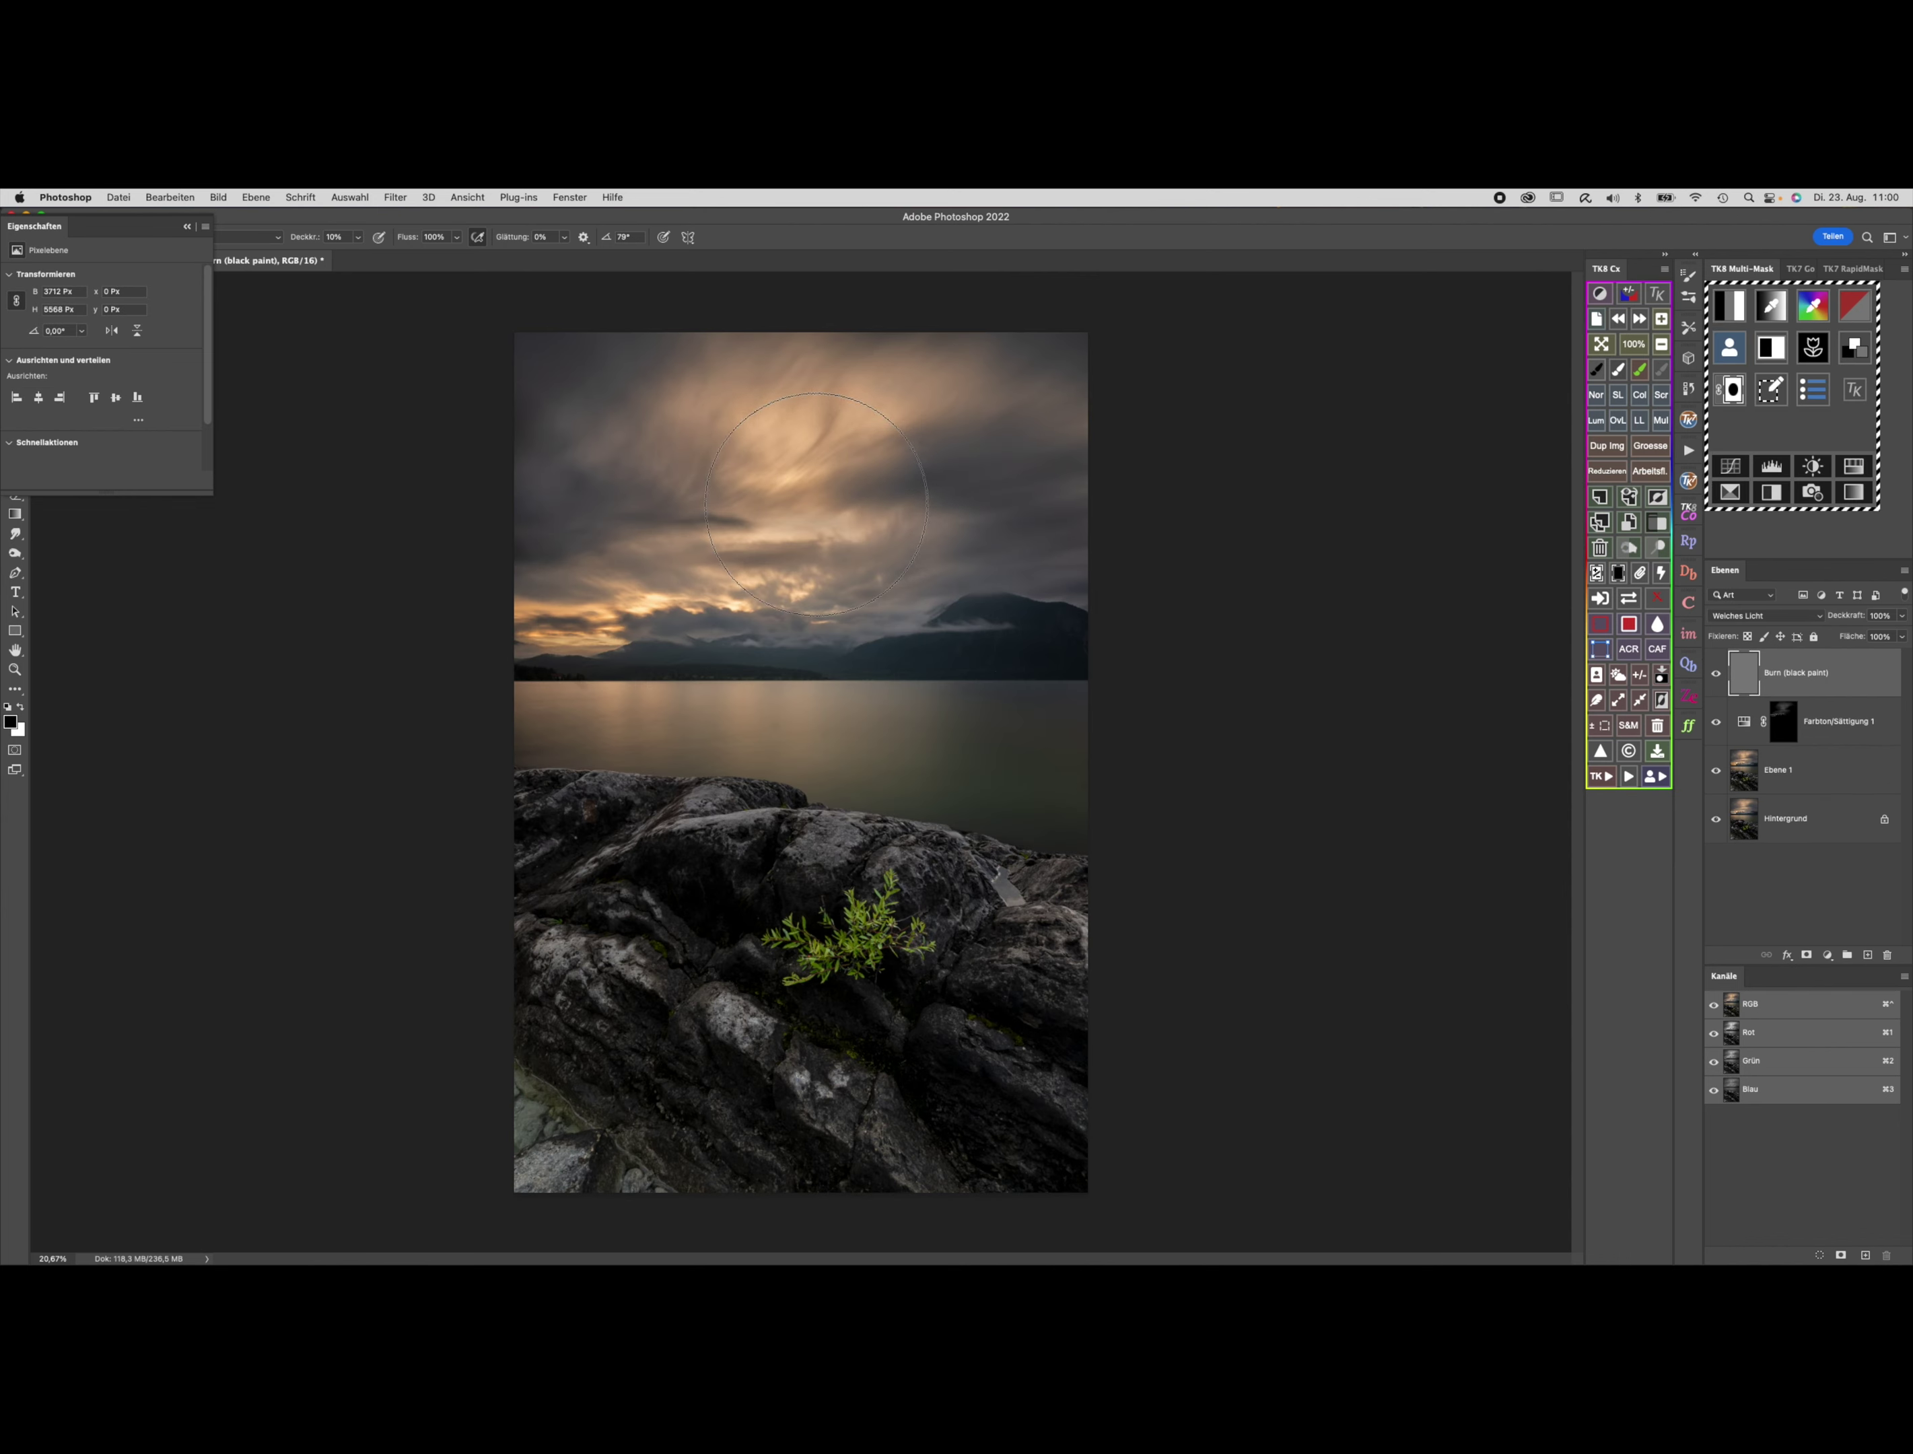
Burn the upper-right clouds with a large soft black brush and lower the layer opacity.
{"action": "left_click_drag", "start_coordinate": [831, 526], "coordinate": [714, 510]}
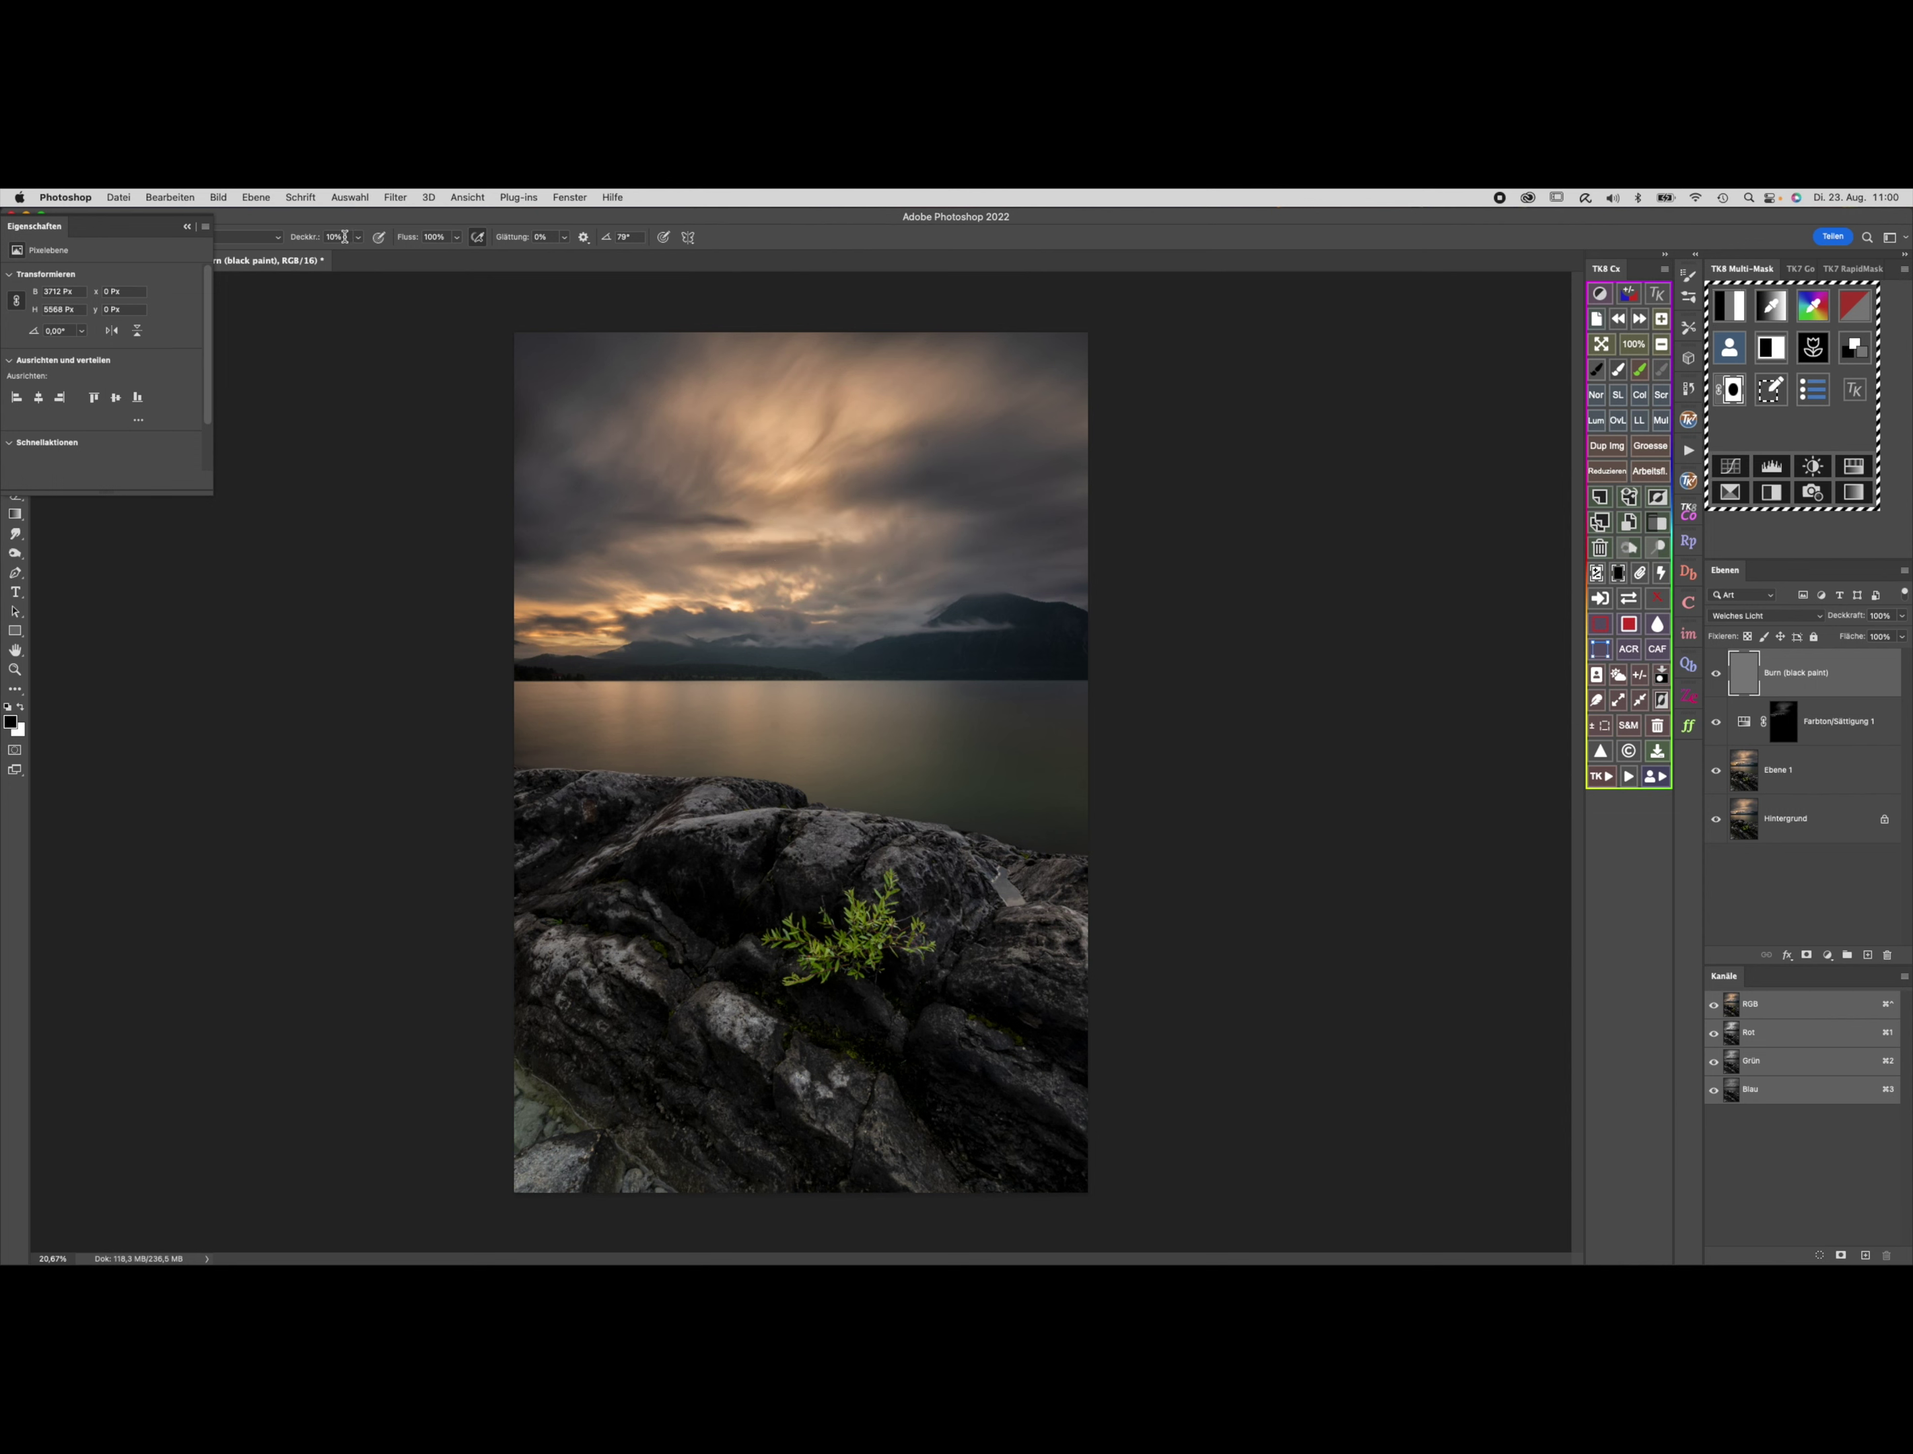
{"action": "mouse_move", "coordinate": [1045, 417]}
{"action": "left_mouse_down"}
{"action": "mouse_move", "coordinate": [918, 440]}
{"action": "mouse_move", "coordinate": [1025, 462]}
{"action": "mouse_move", "coordinate": [982, 448]}
{"action": "mouse_move", "coordinate": [1123, 447]}
{"action": "mouse_move", "coordinate": [568, 456]}
{"action": "mouse_move", "coordinate": [639, 427]}
{"action": "mouse_move", "coordinate": [521, 402]}
{"action": "left_mouse_up"}
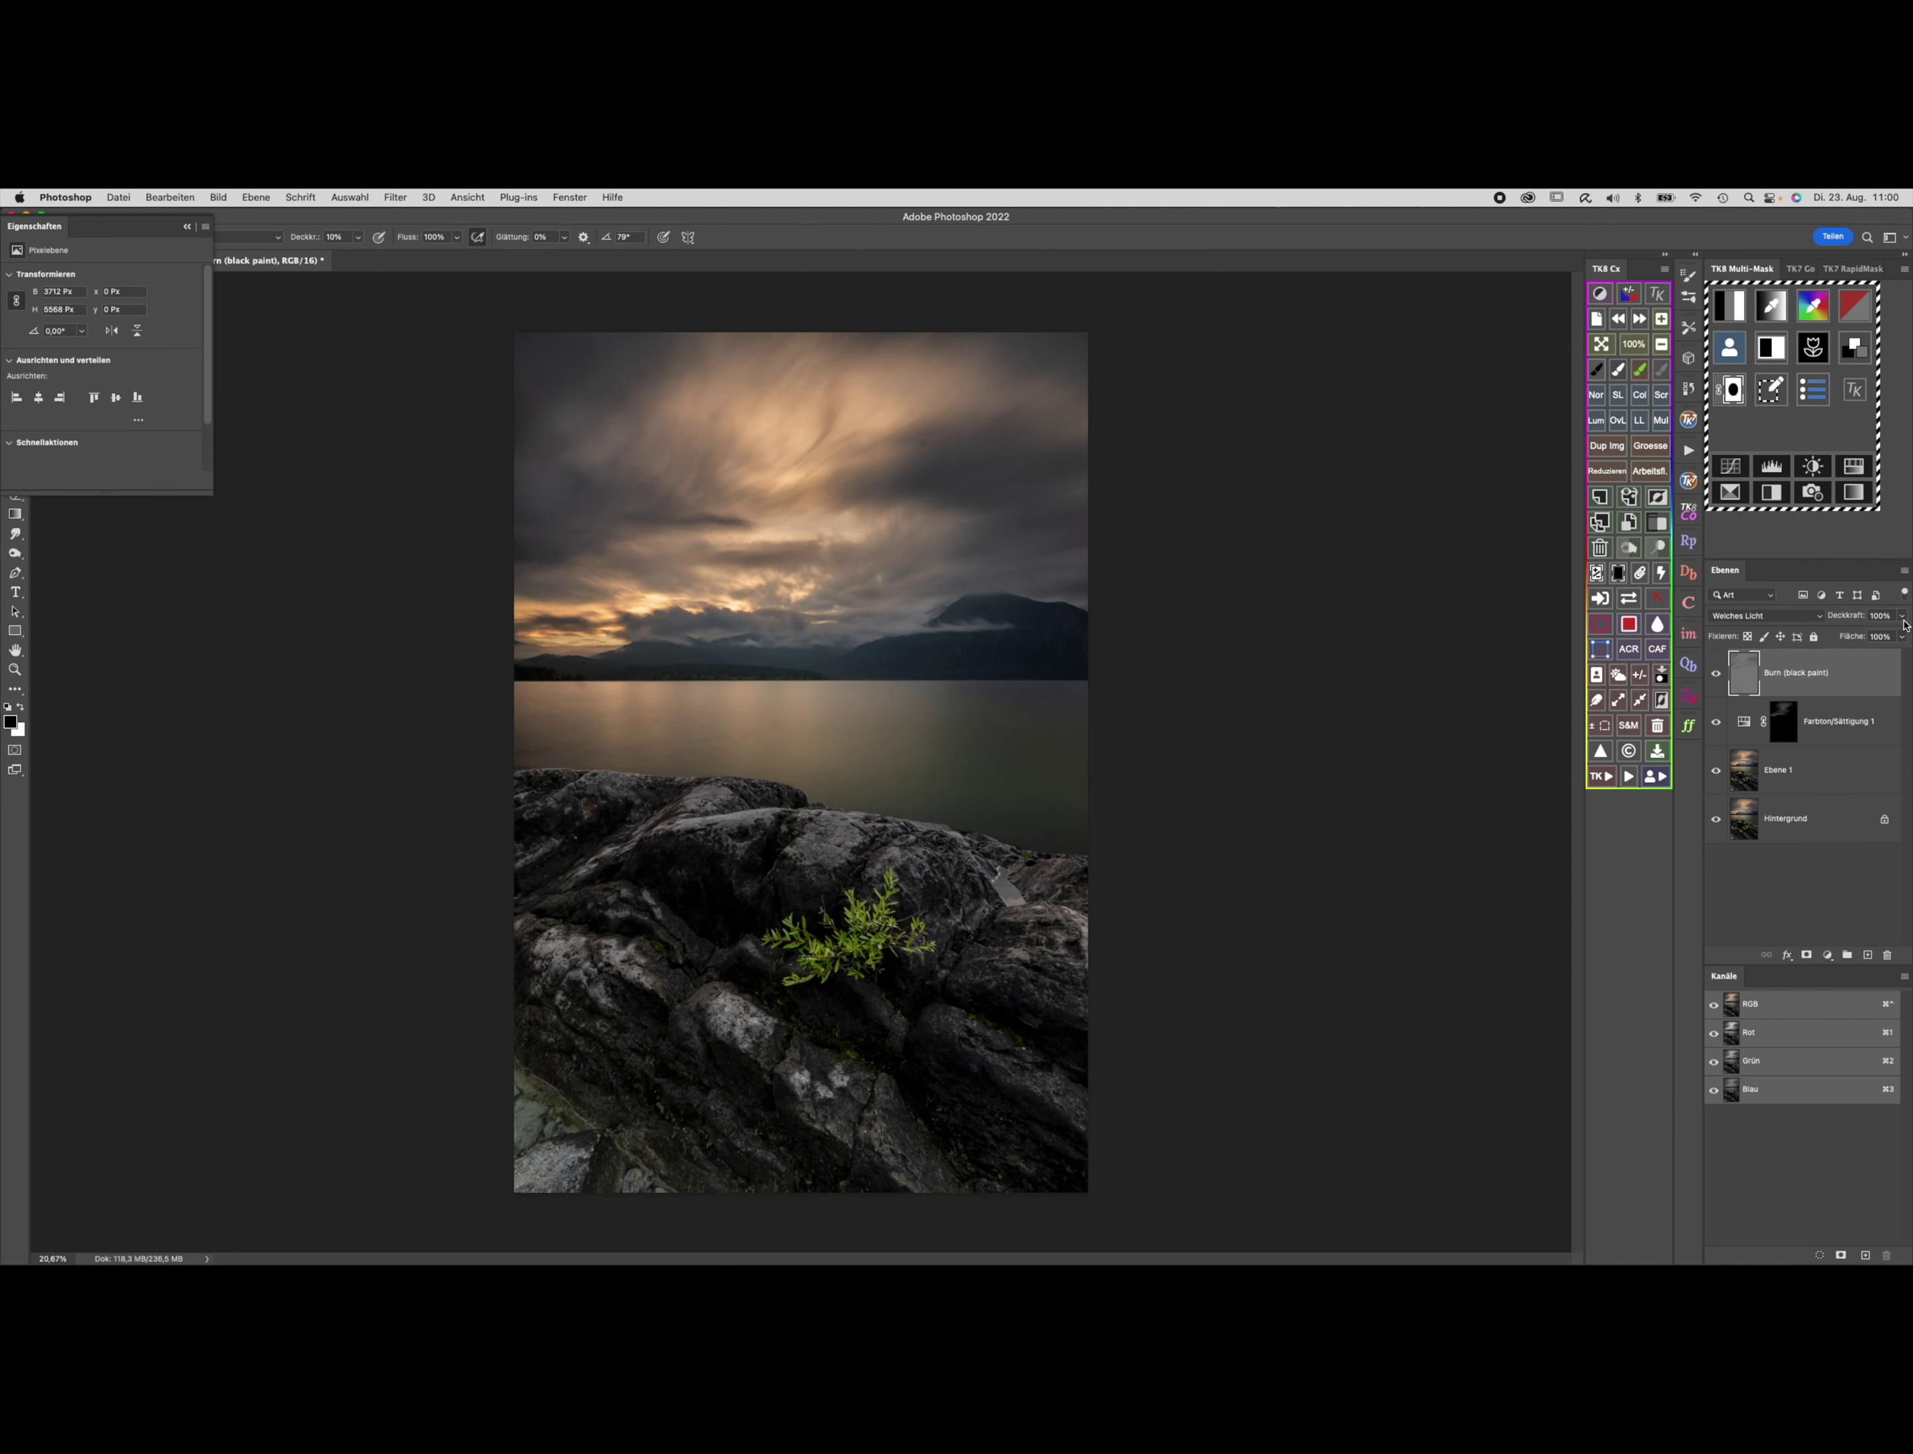
{"action": "left_click", "coordinate": [1902, 617]}
{"action": "mouse_move", "coordinate": [1902, 636]}
{"action": "left_mouse_down"}
{"action": "mouse_move", "coordinate": [1885, 640]}
{"action": "mouse_move", "coordinate": [1908, 666]}
{"action": "mouse_move", "coordinate": [1831, 673]}
{"action": "left_mouse_up"}
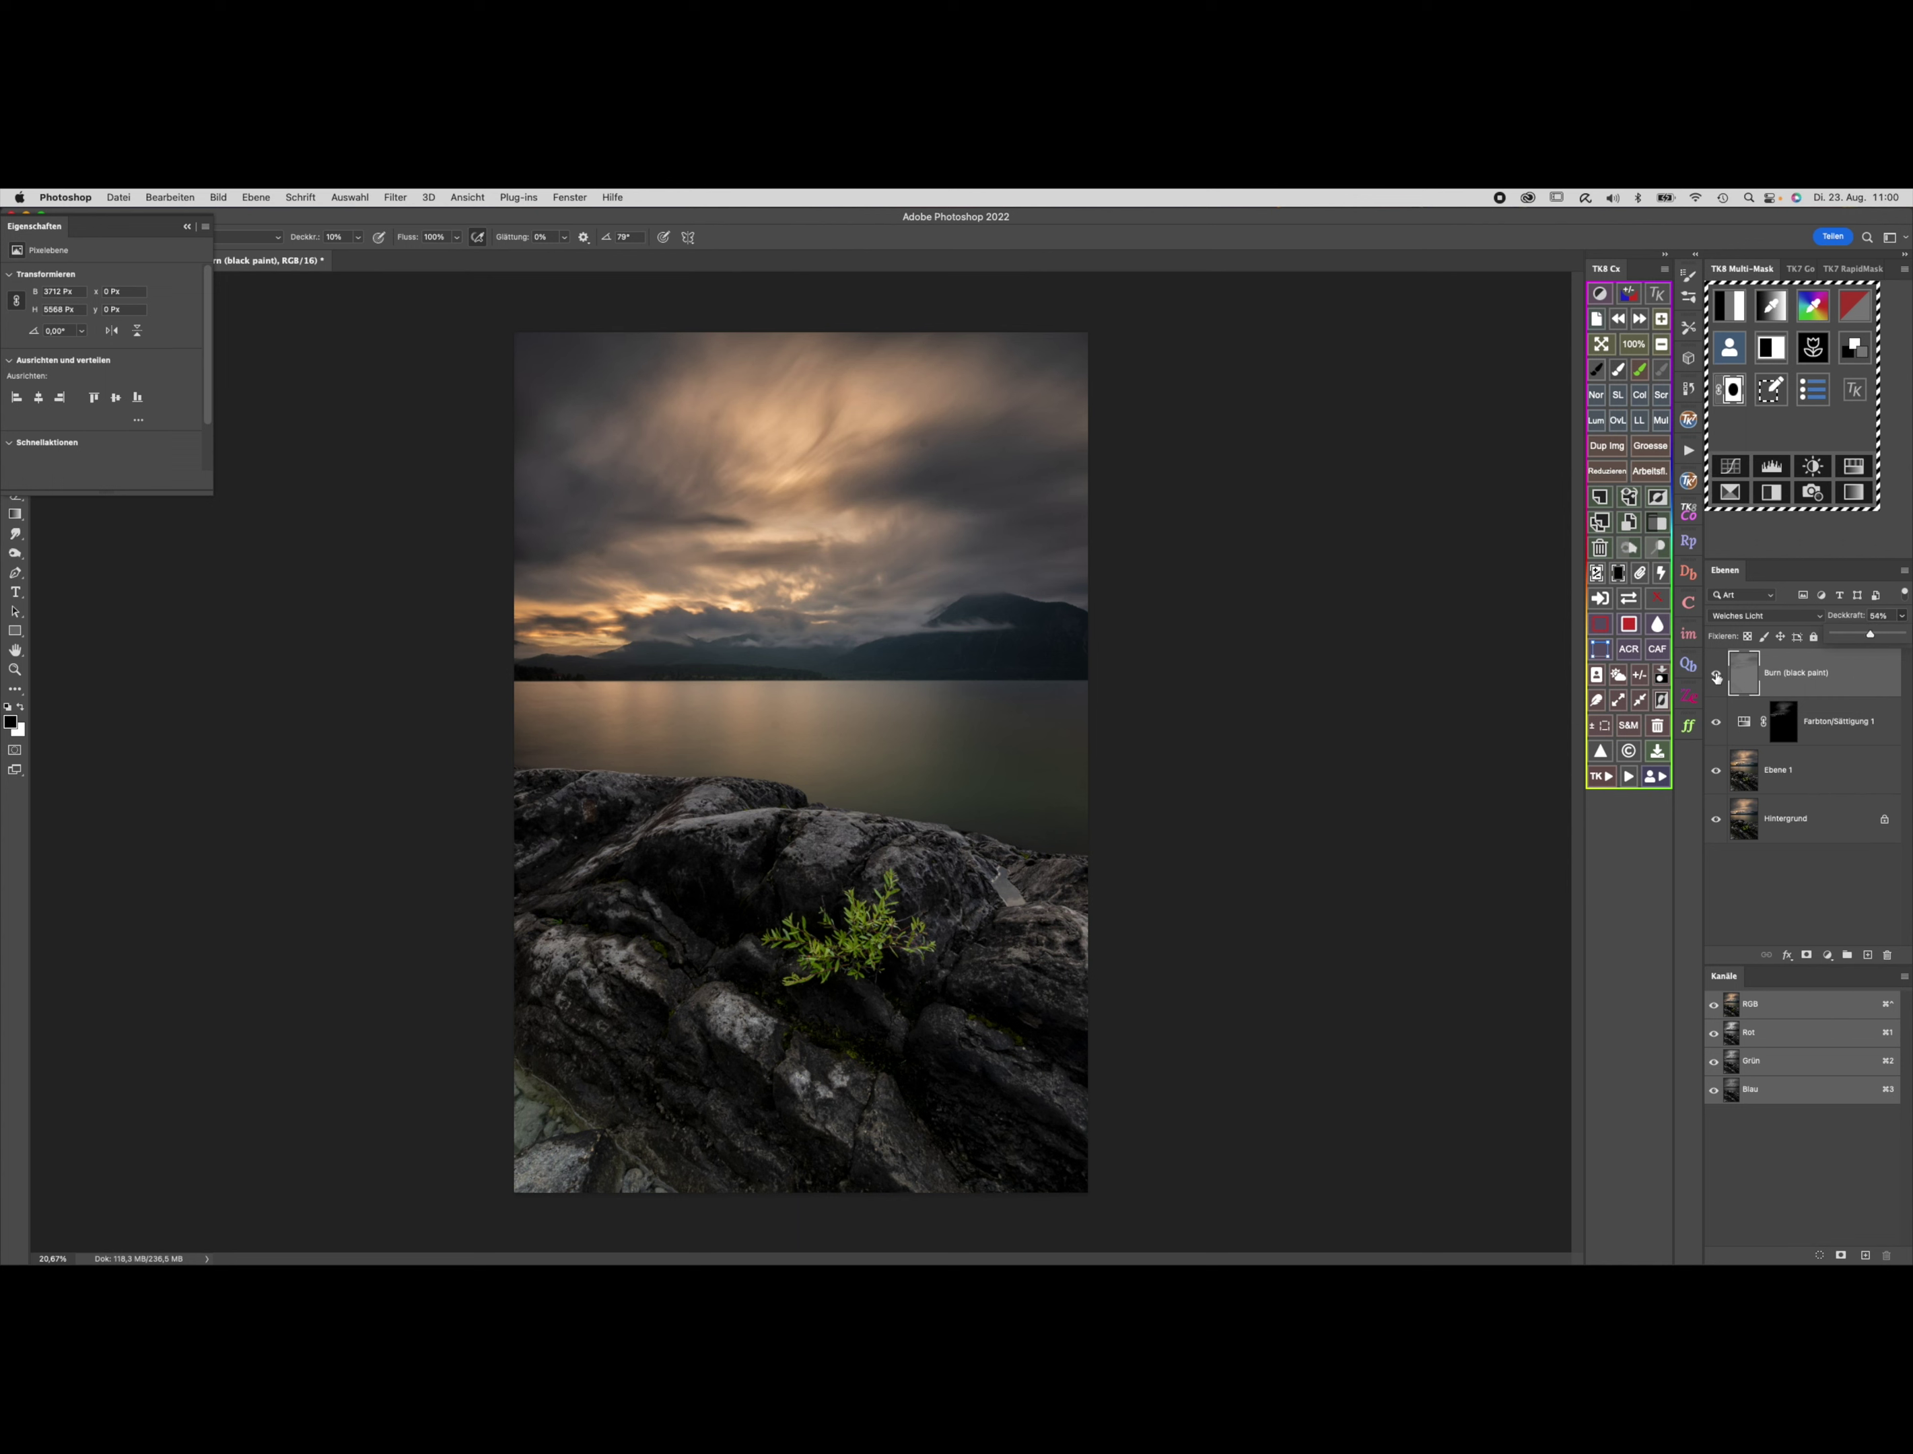
{"action": "left_click", "coordinate": [1716, 675]}
{"action": "left_click", "coordinate": [1716, 676]}
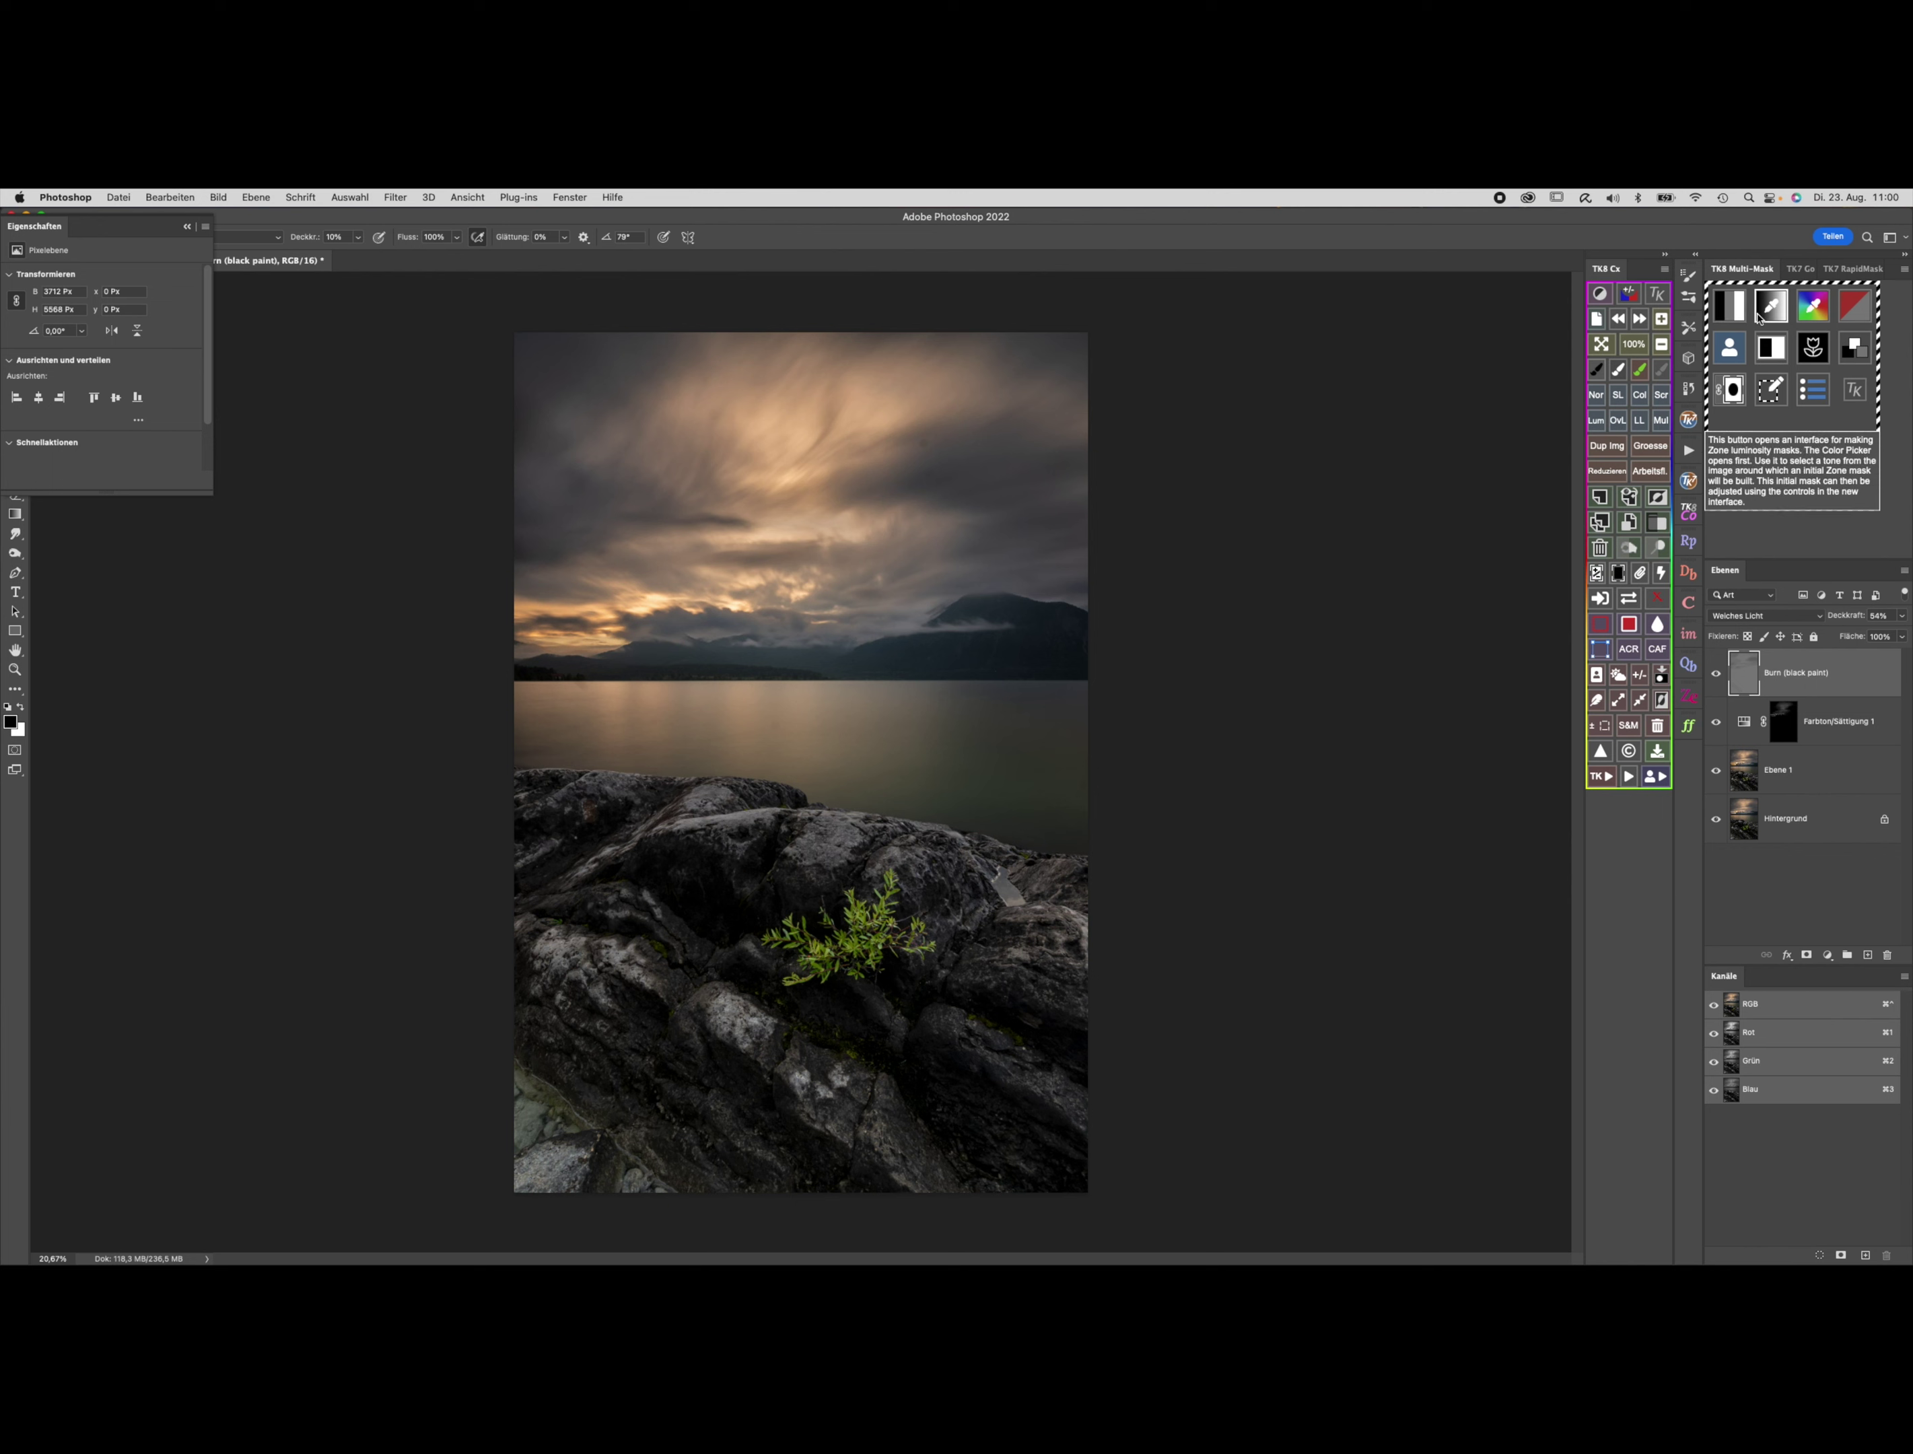
Start a new TK zone mask from a sampled neutral grey tone.
{"action": "left_click", "coordinate": [1773, 308]}
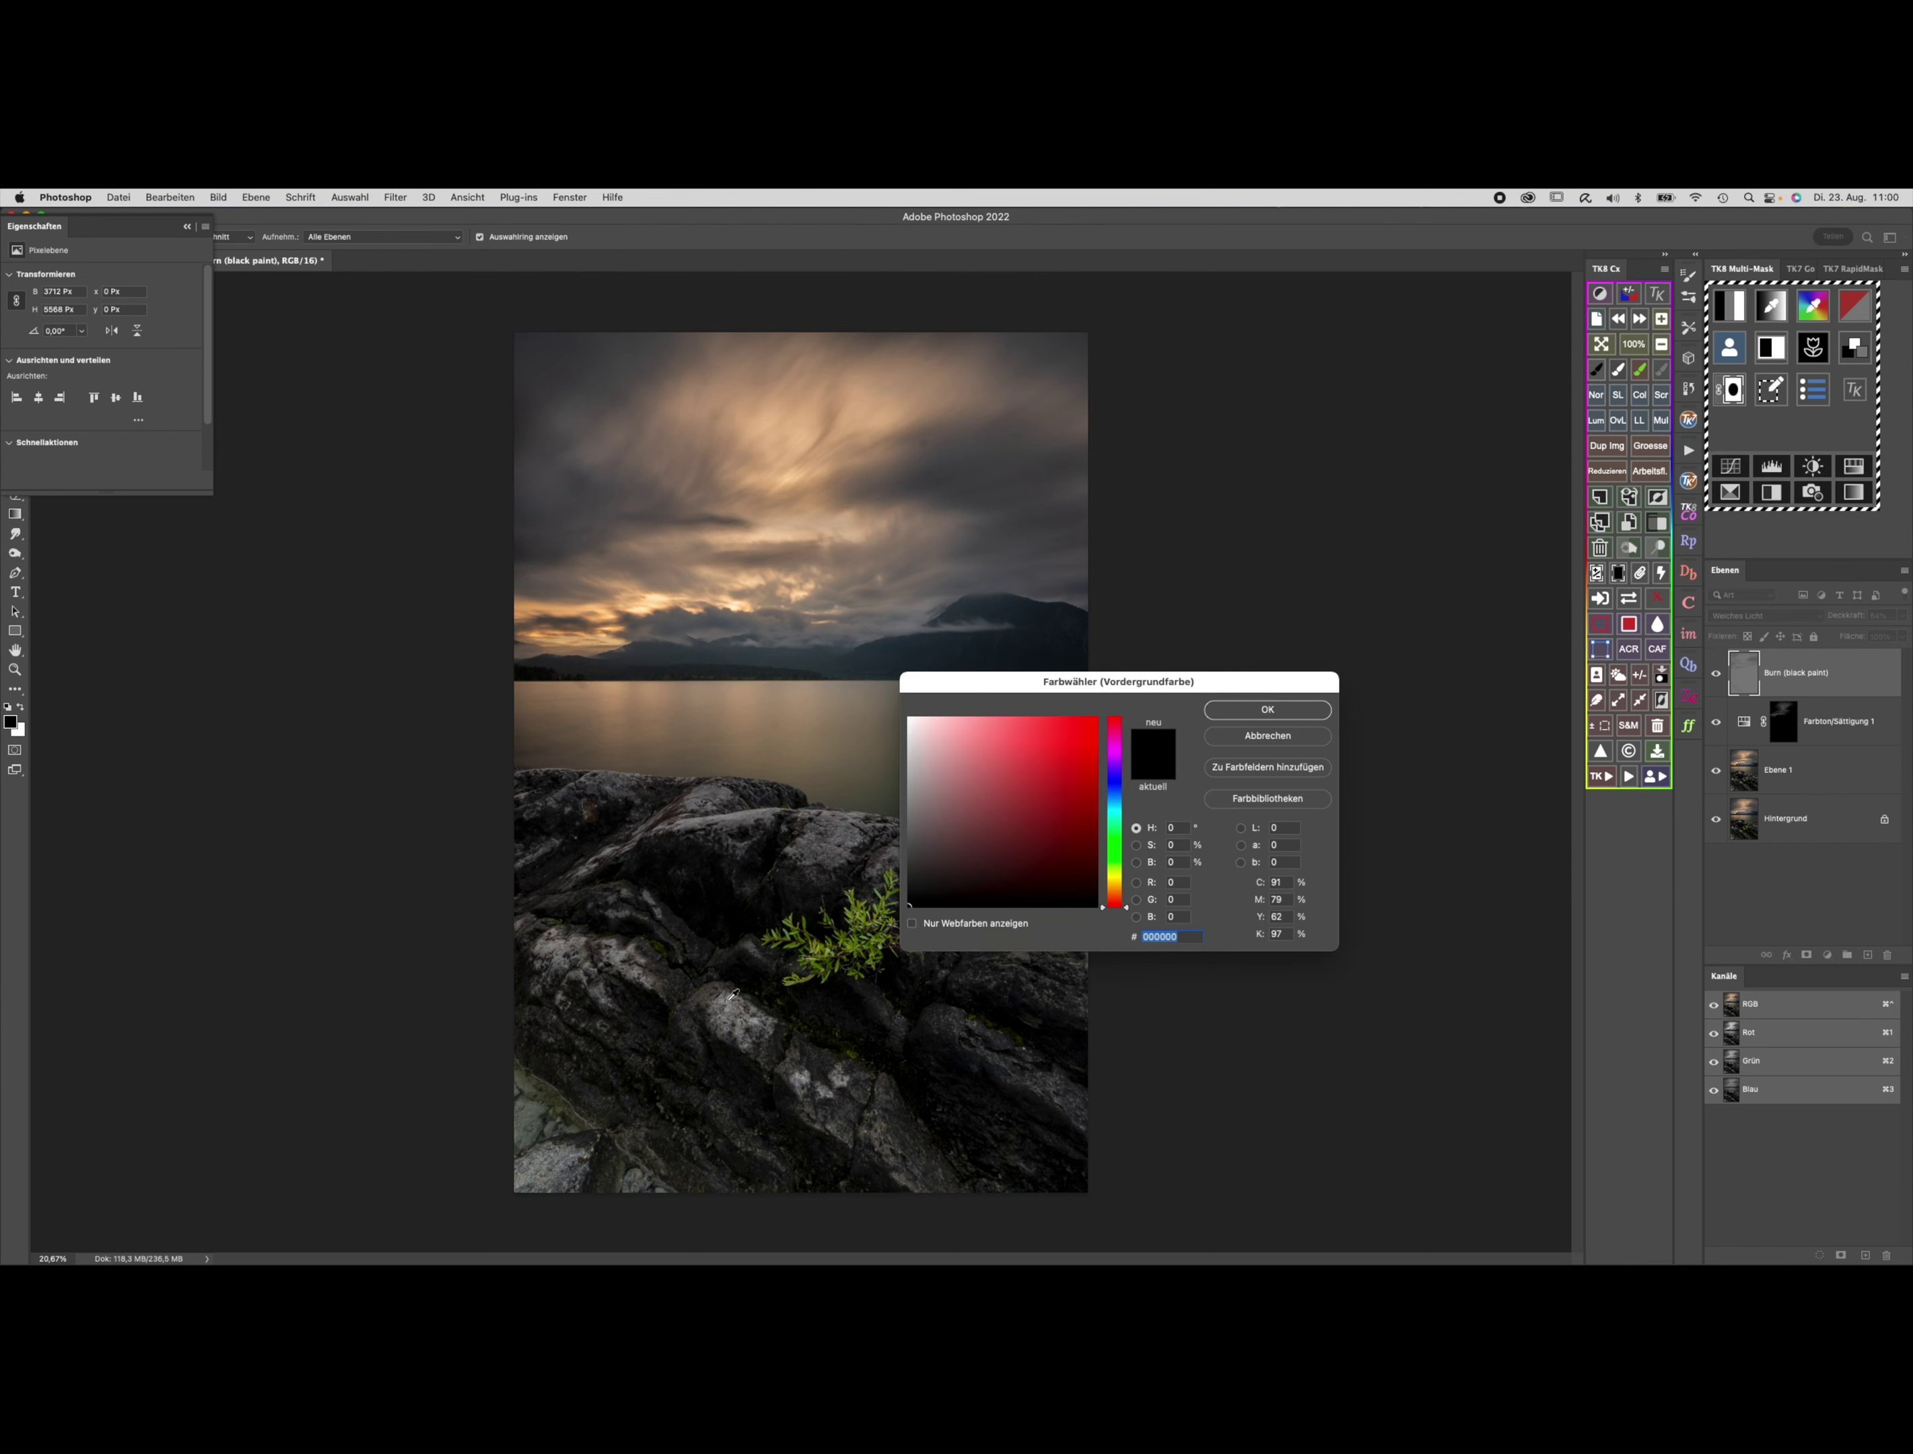
{"action": "left_click", "coordinate": [726, 996]}
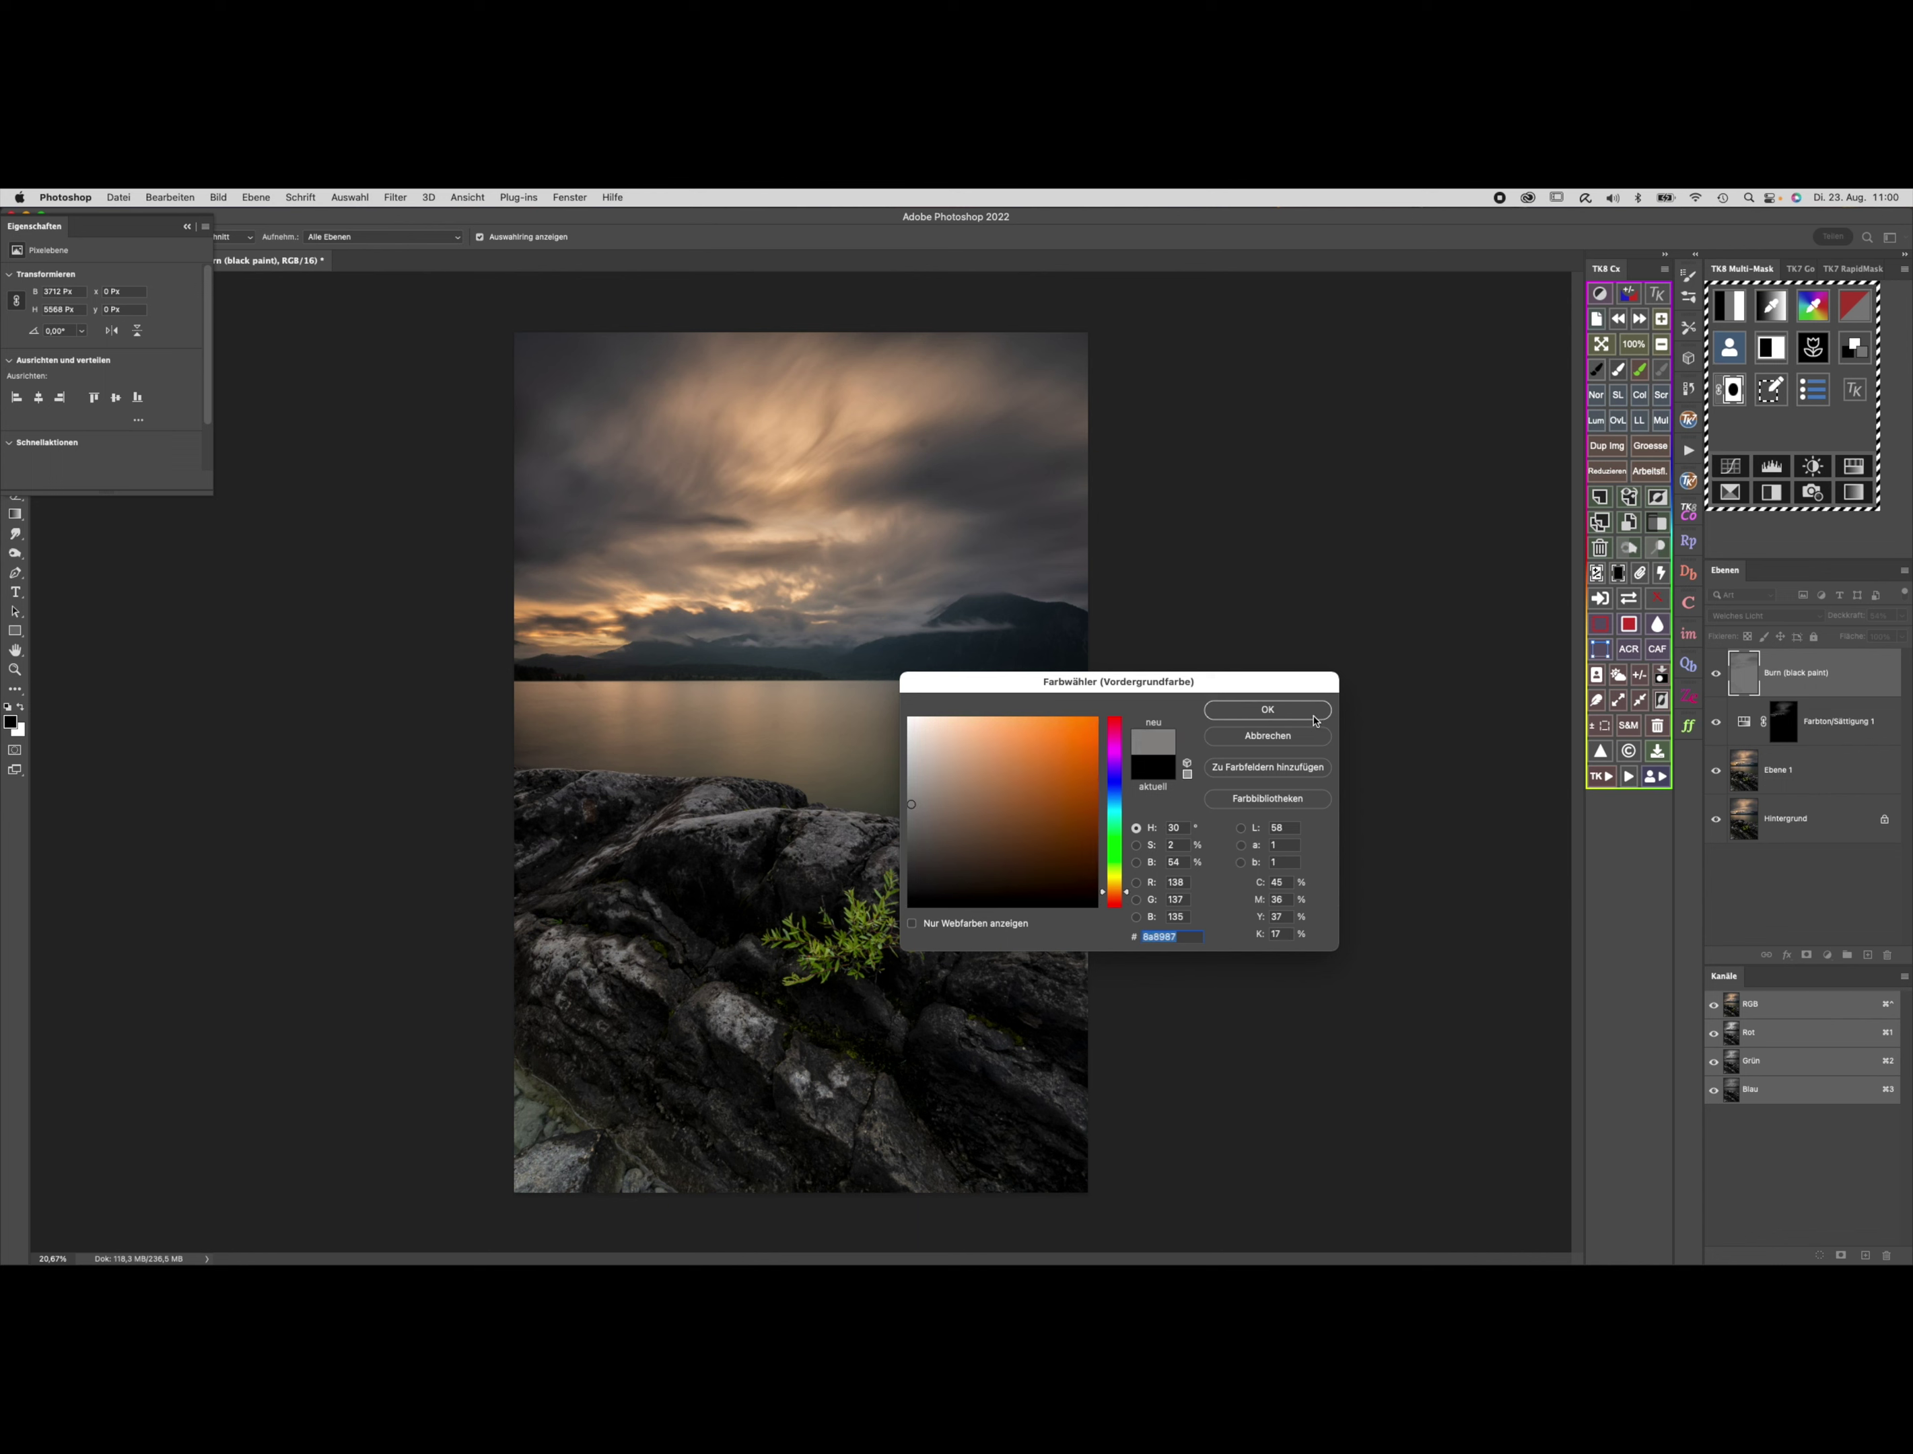
{"action": "left_click", "coordinate": [1313, 712]}
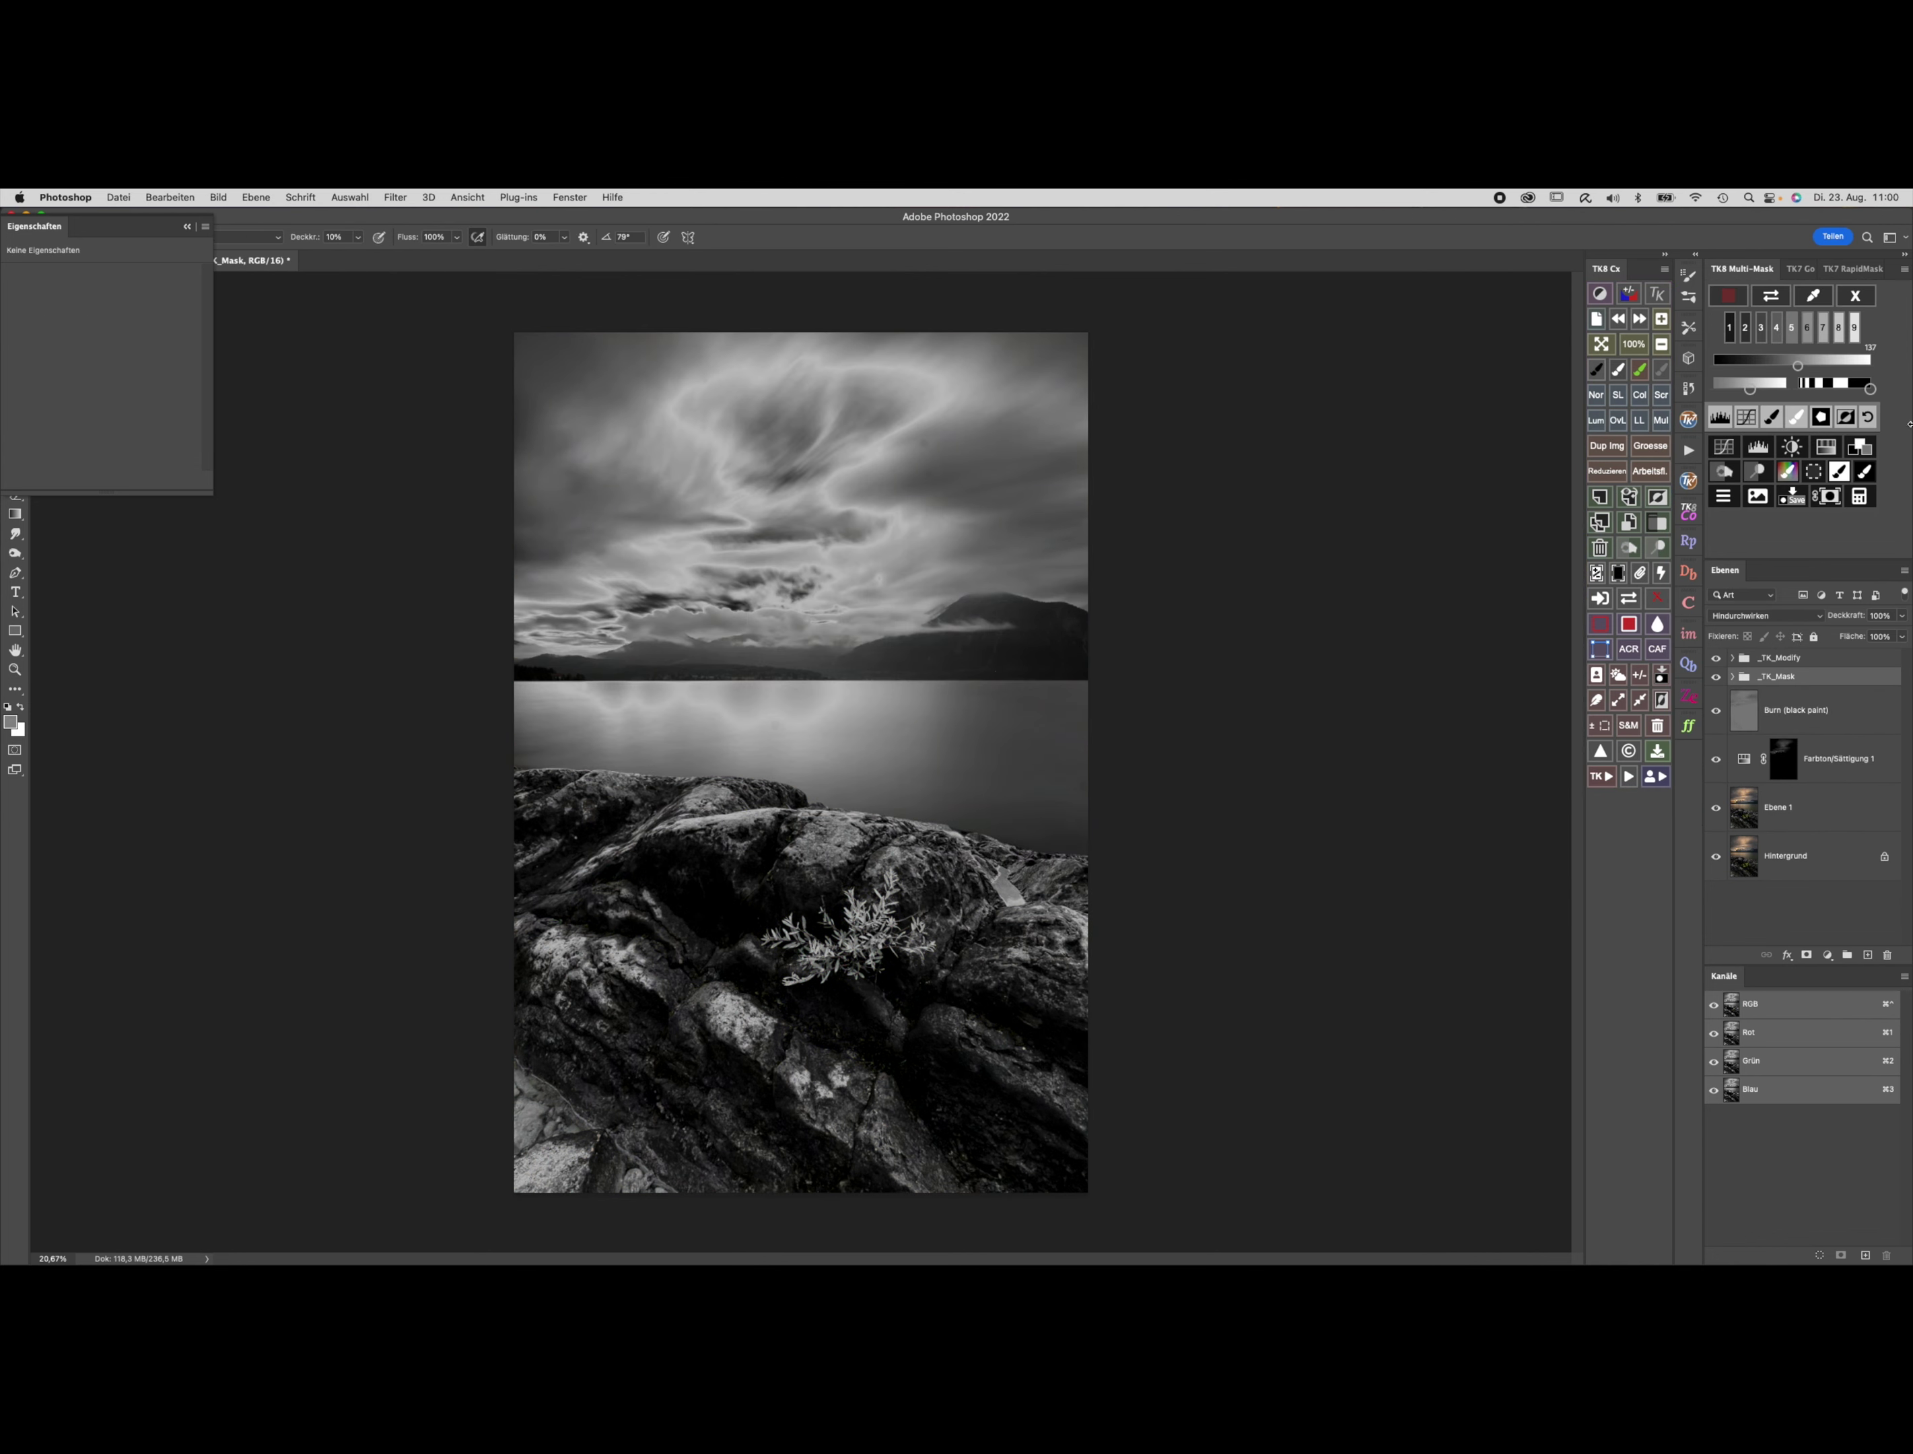
{"action": "mouse_move", "coordinate": [1871, 388]}
{"action": "left_mouse_down"}
{"action": "mouse_move", "coordinate": [1834, 388]}
{"action": "mouse_move", "coordinate": [1858, 390]}
{"action": "left_mouse_up"}
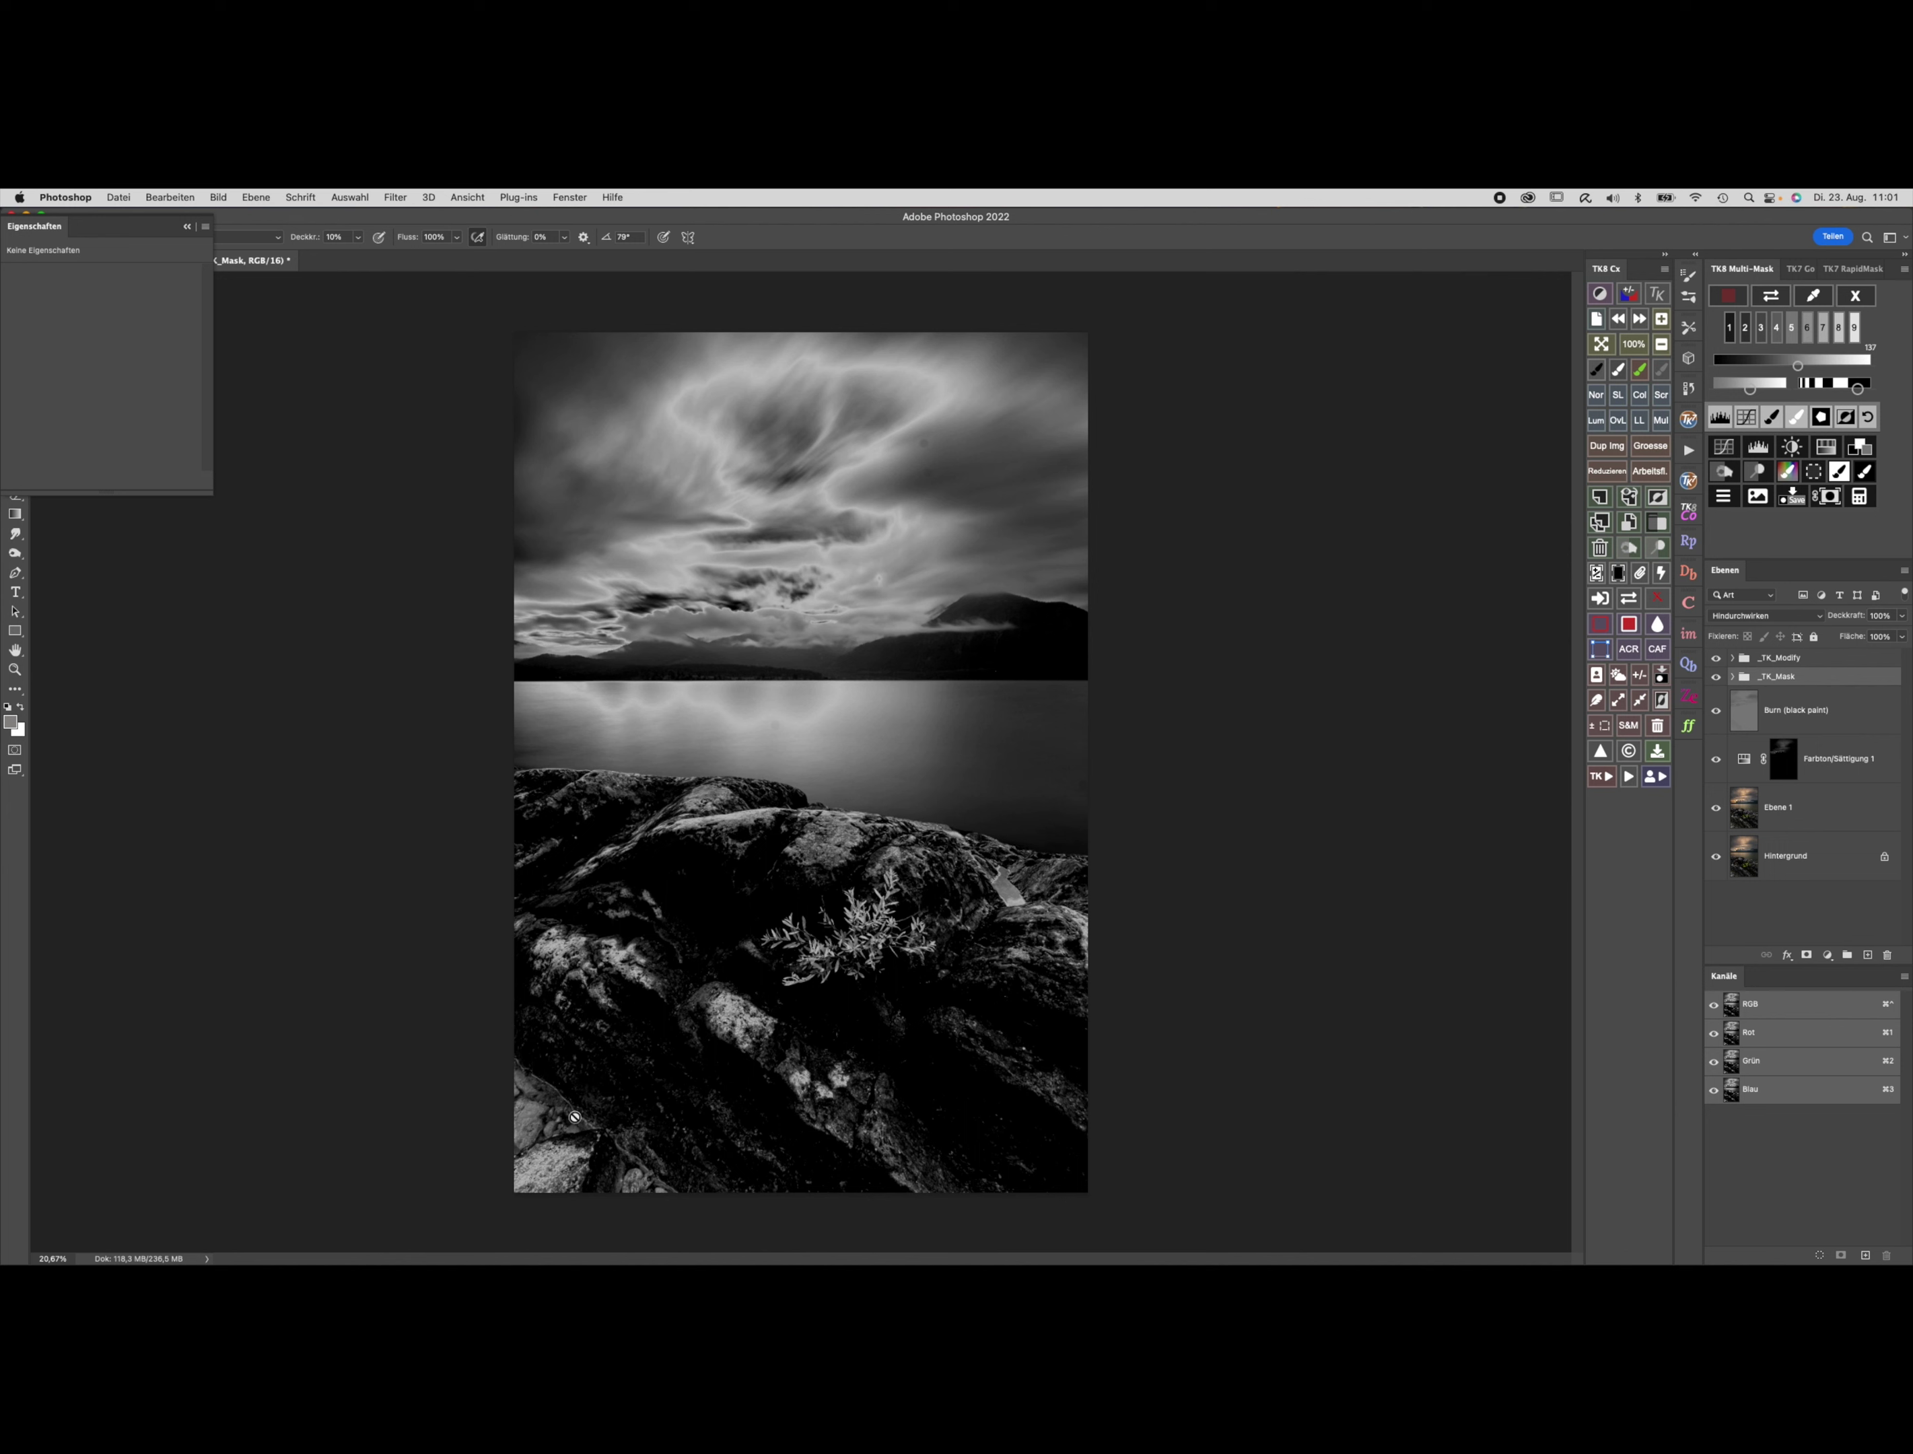
{"action": "left_click", "coordinate": [1776, 295]}
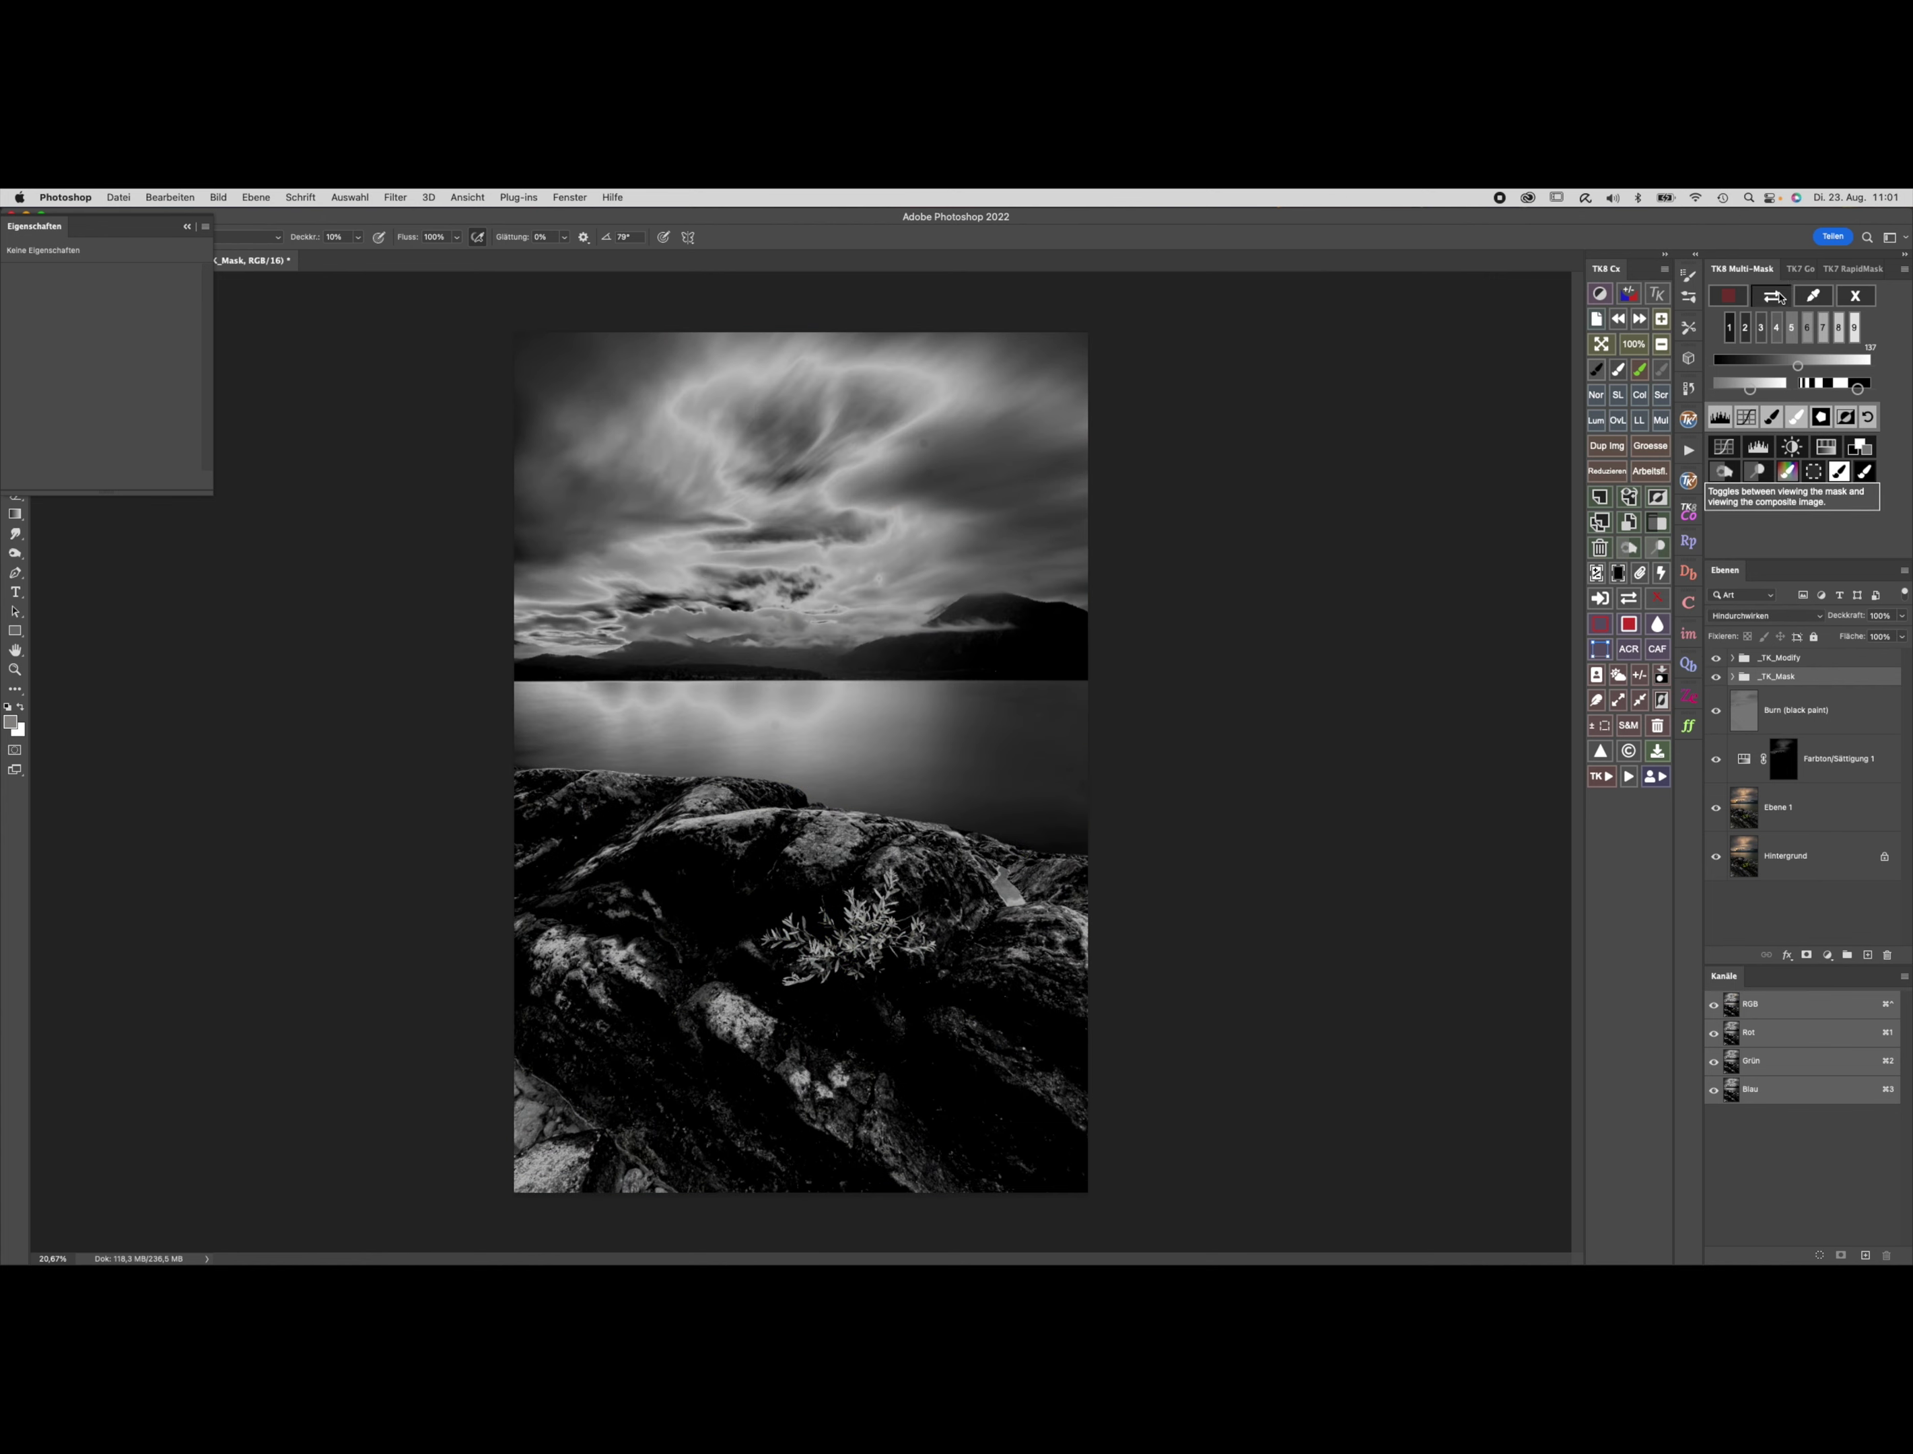
{"action": "left_click", "coordinate": [1778, 296]}
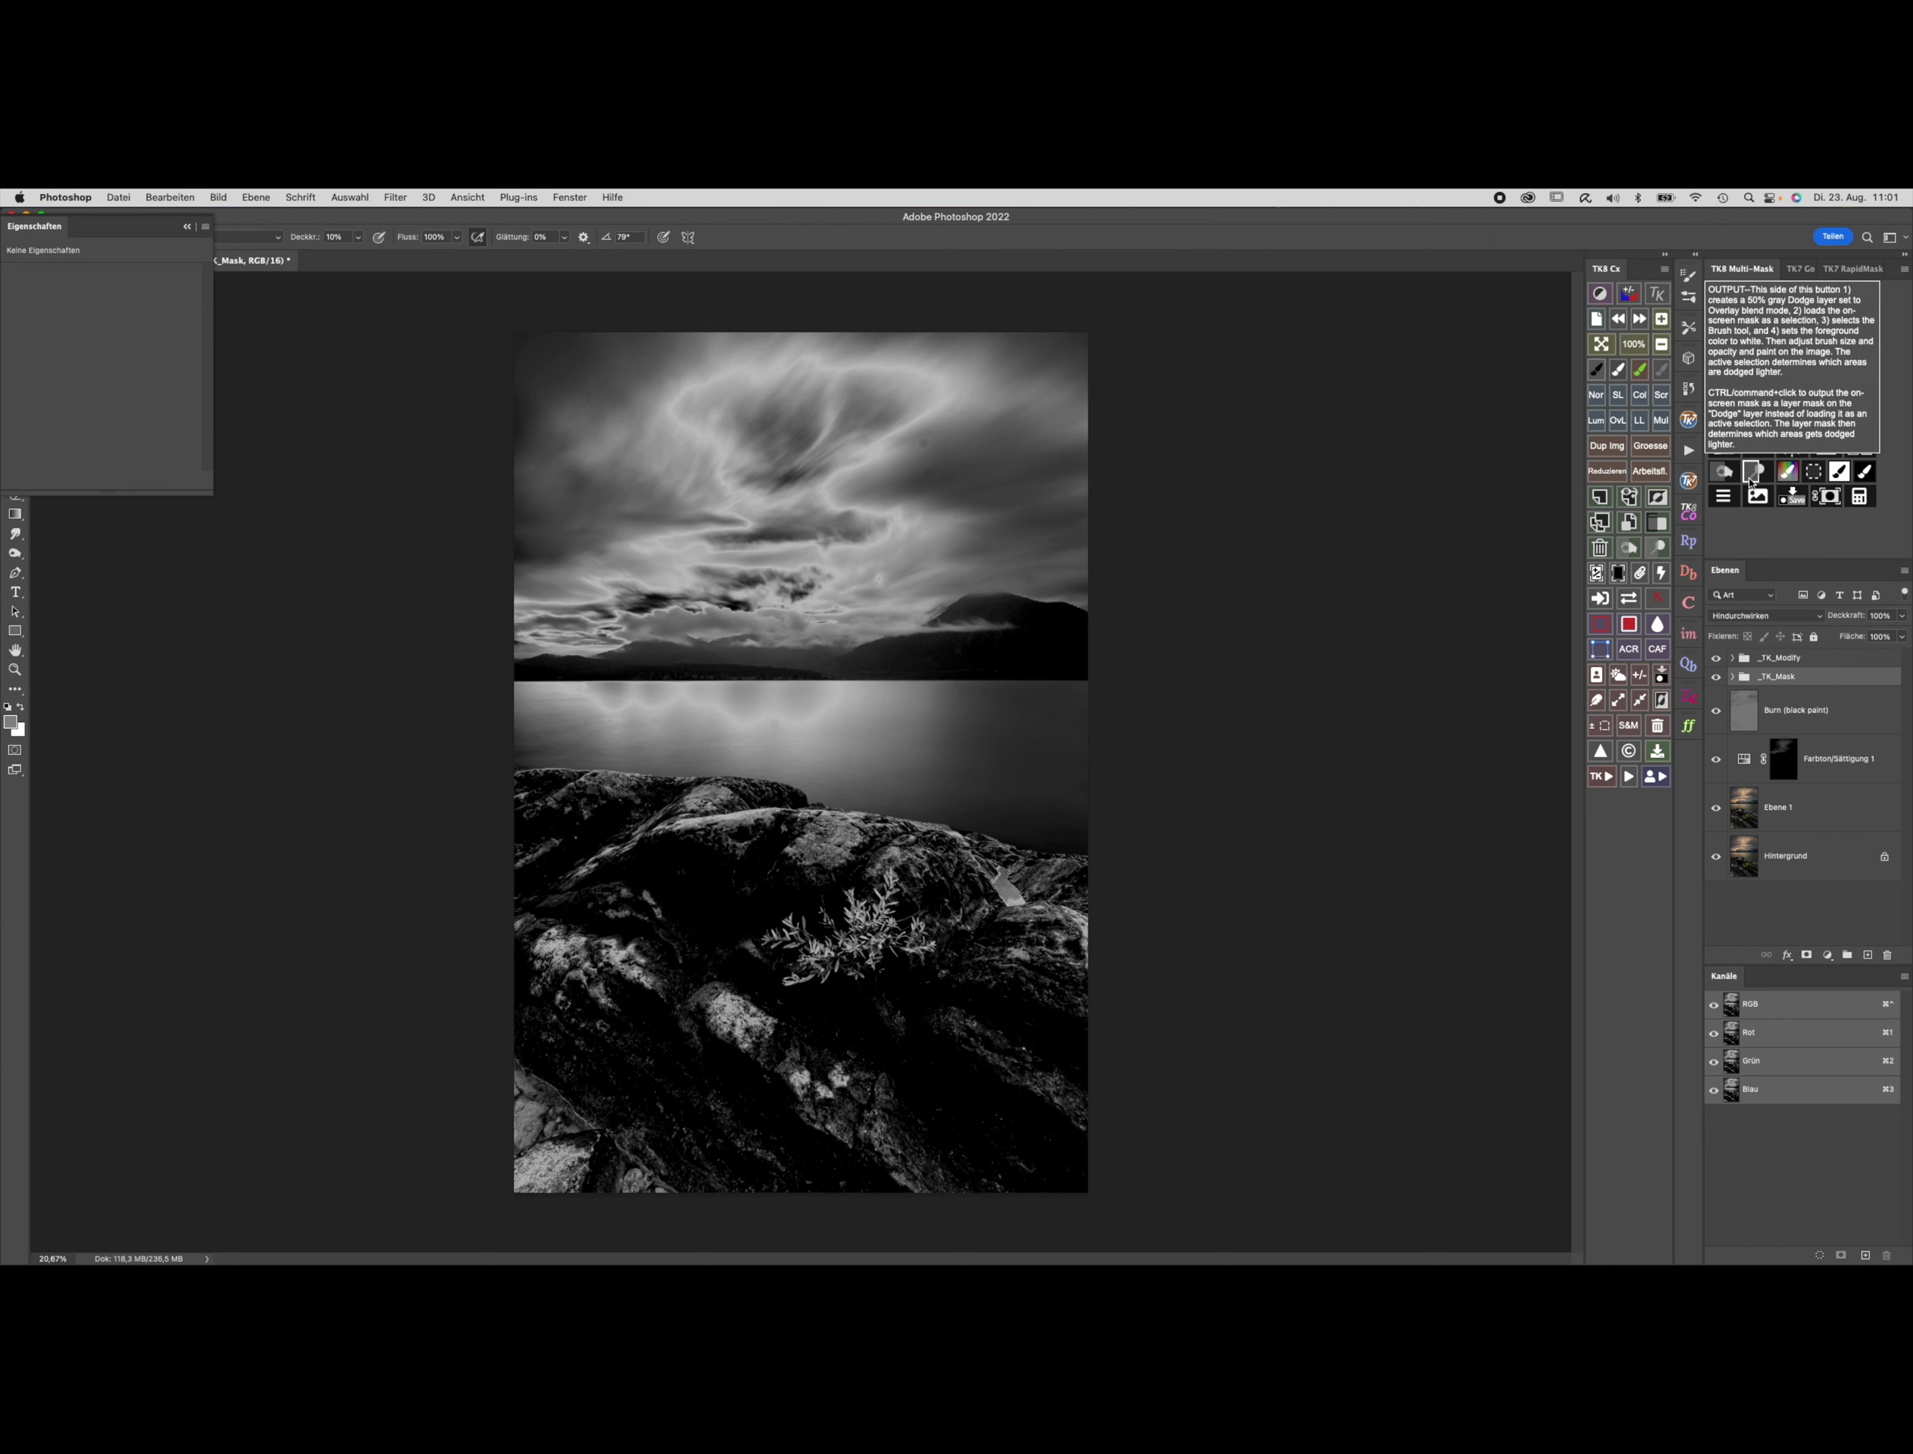
Add a white-paint Dodge layer and brighten the left, lower and right rocks.
{"action": "left_click", "coordinate": [1752, 473]}
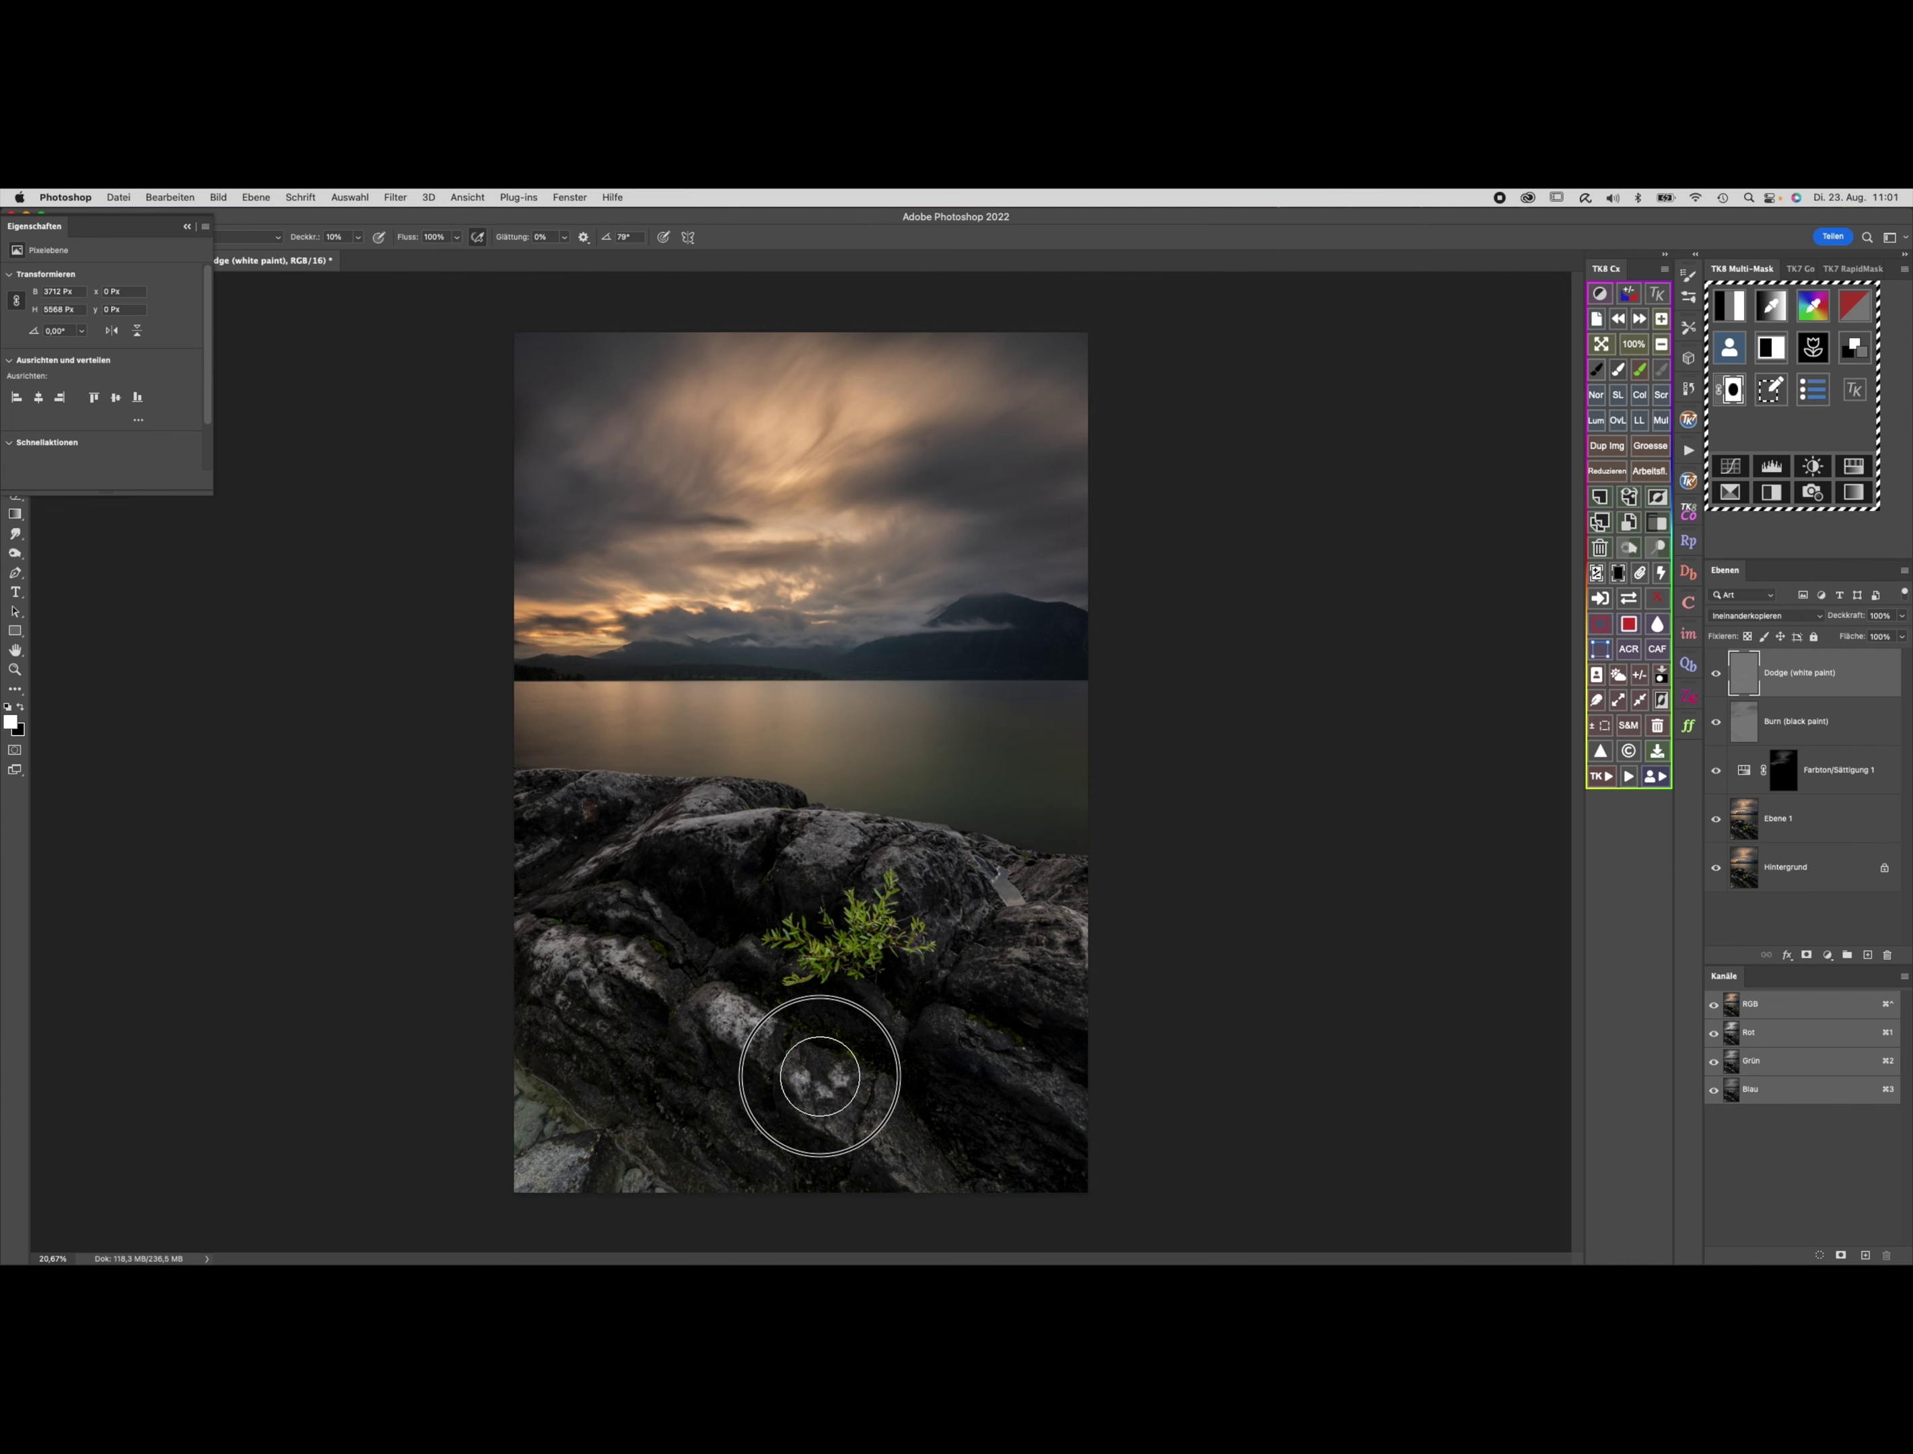
{"action": "mouse_move", "coordinate": [884, 884]}
{"action": "left_mouse_down"}
{"action": "mouse_move", "coordinate": [613, 812]}
{"action": "mouse_move", "coordinate": [661, 832]}
{"action": "left_mouse_up"}
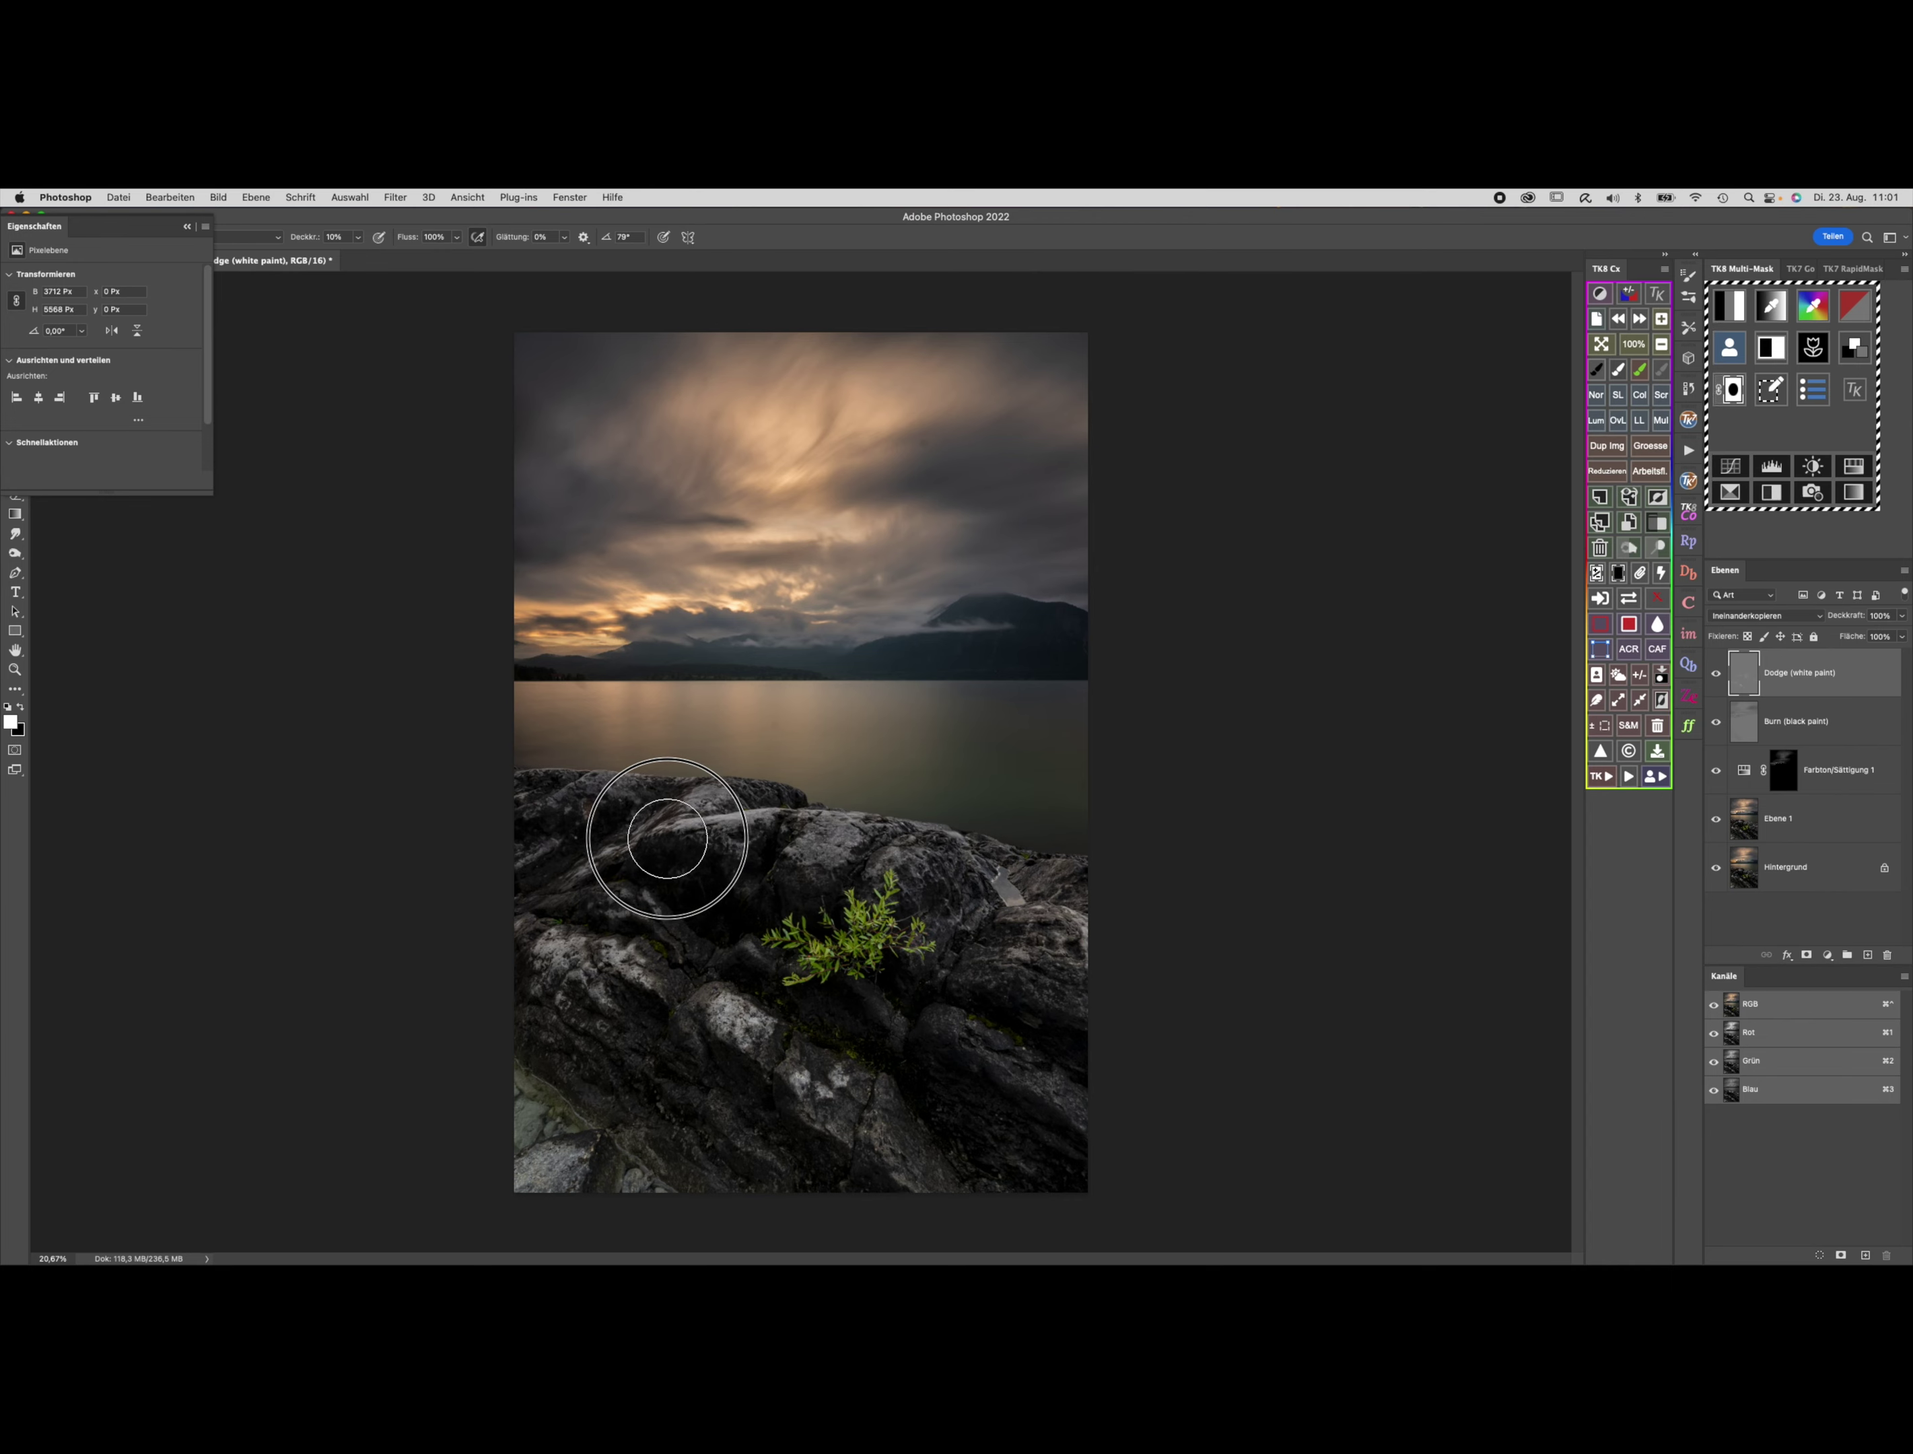
{"action": "left_click_drag", "start_coordinate": [542, 875], "coordinate": [727, 811]}
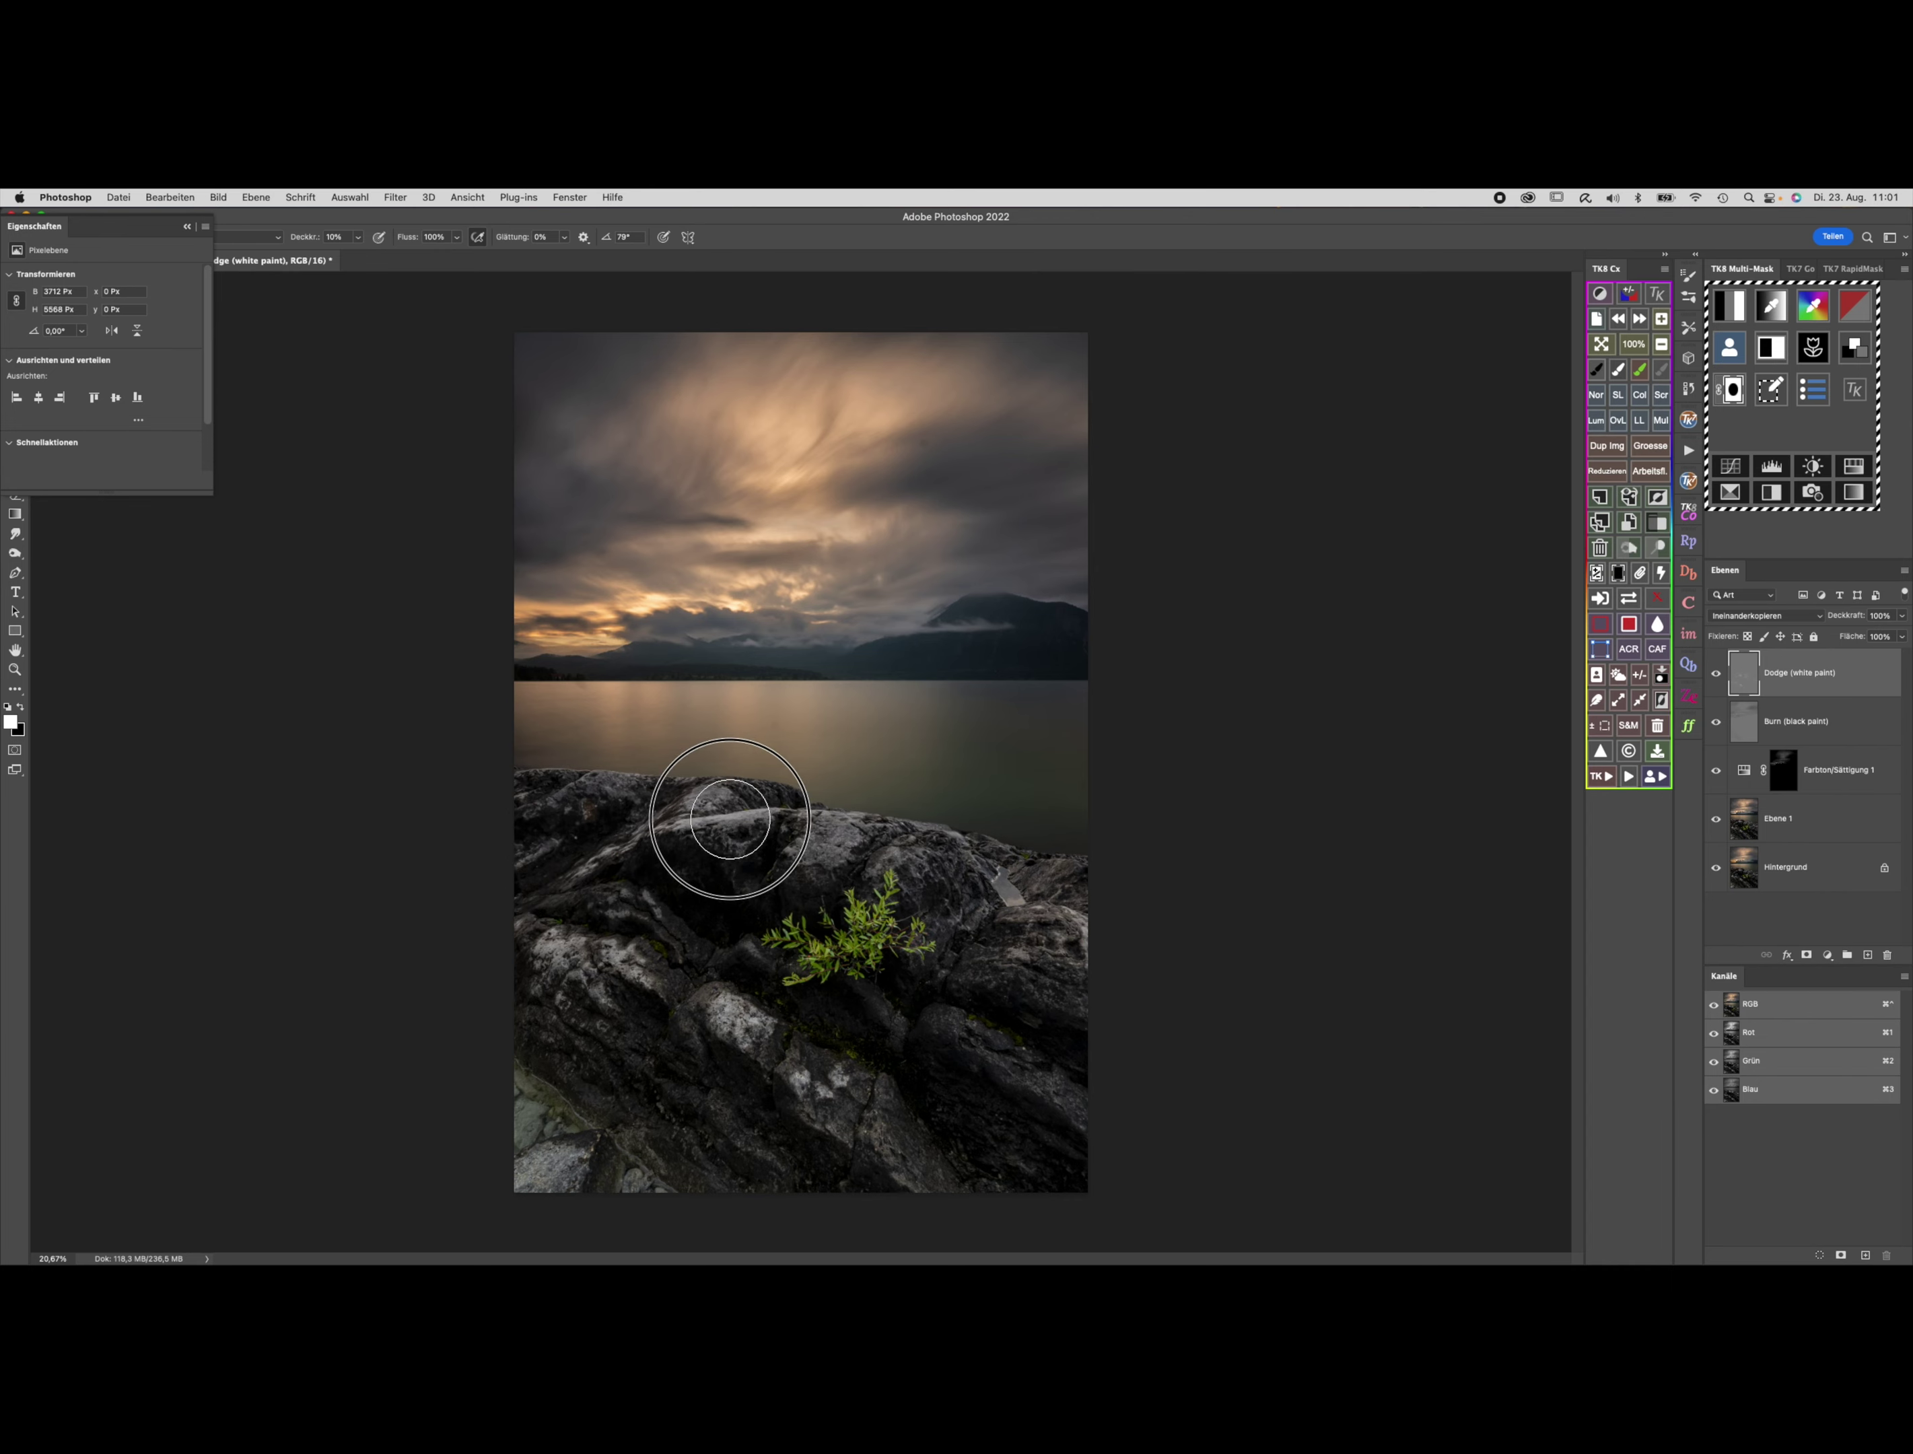
{"action": "left_click_drag", "start_coordinate": [754, 1016], "coordinate": [814, 1073]}
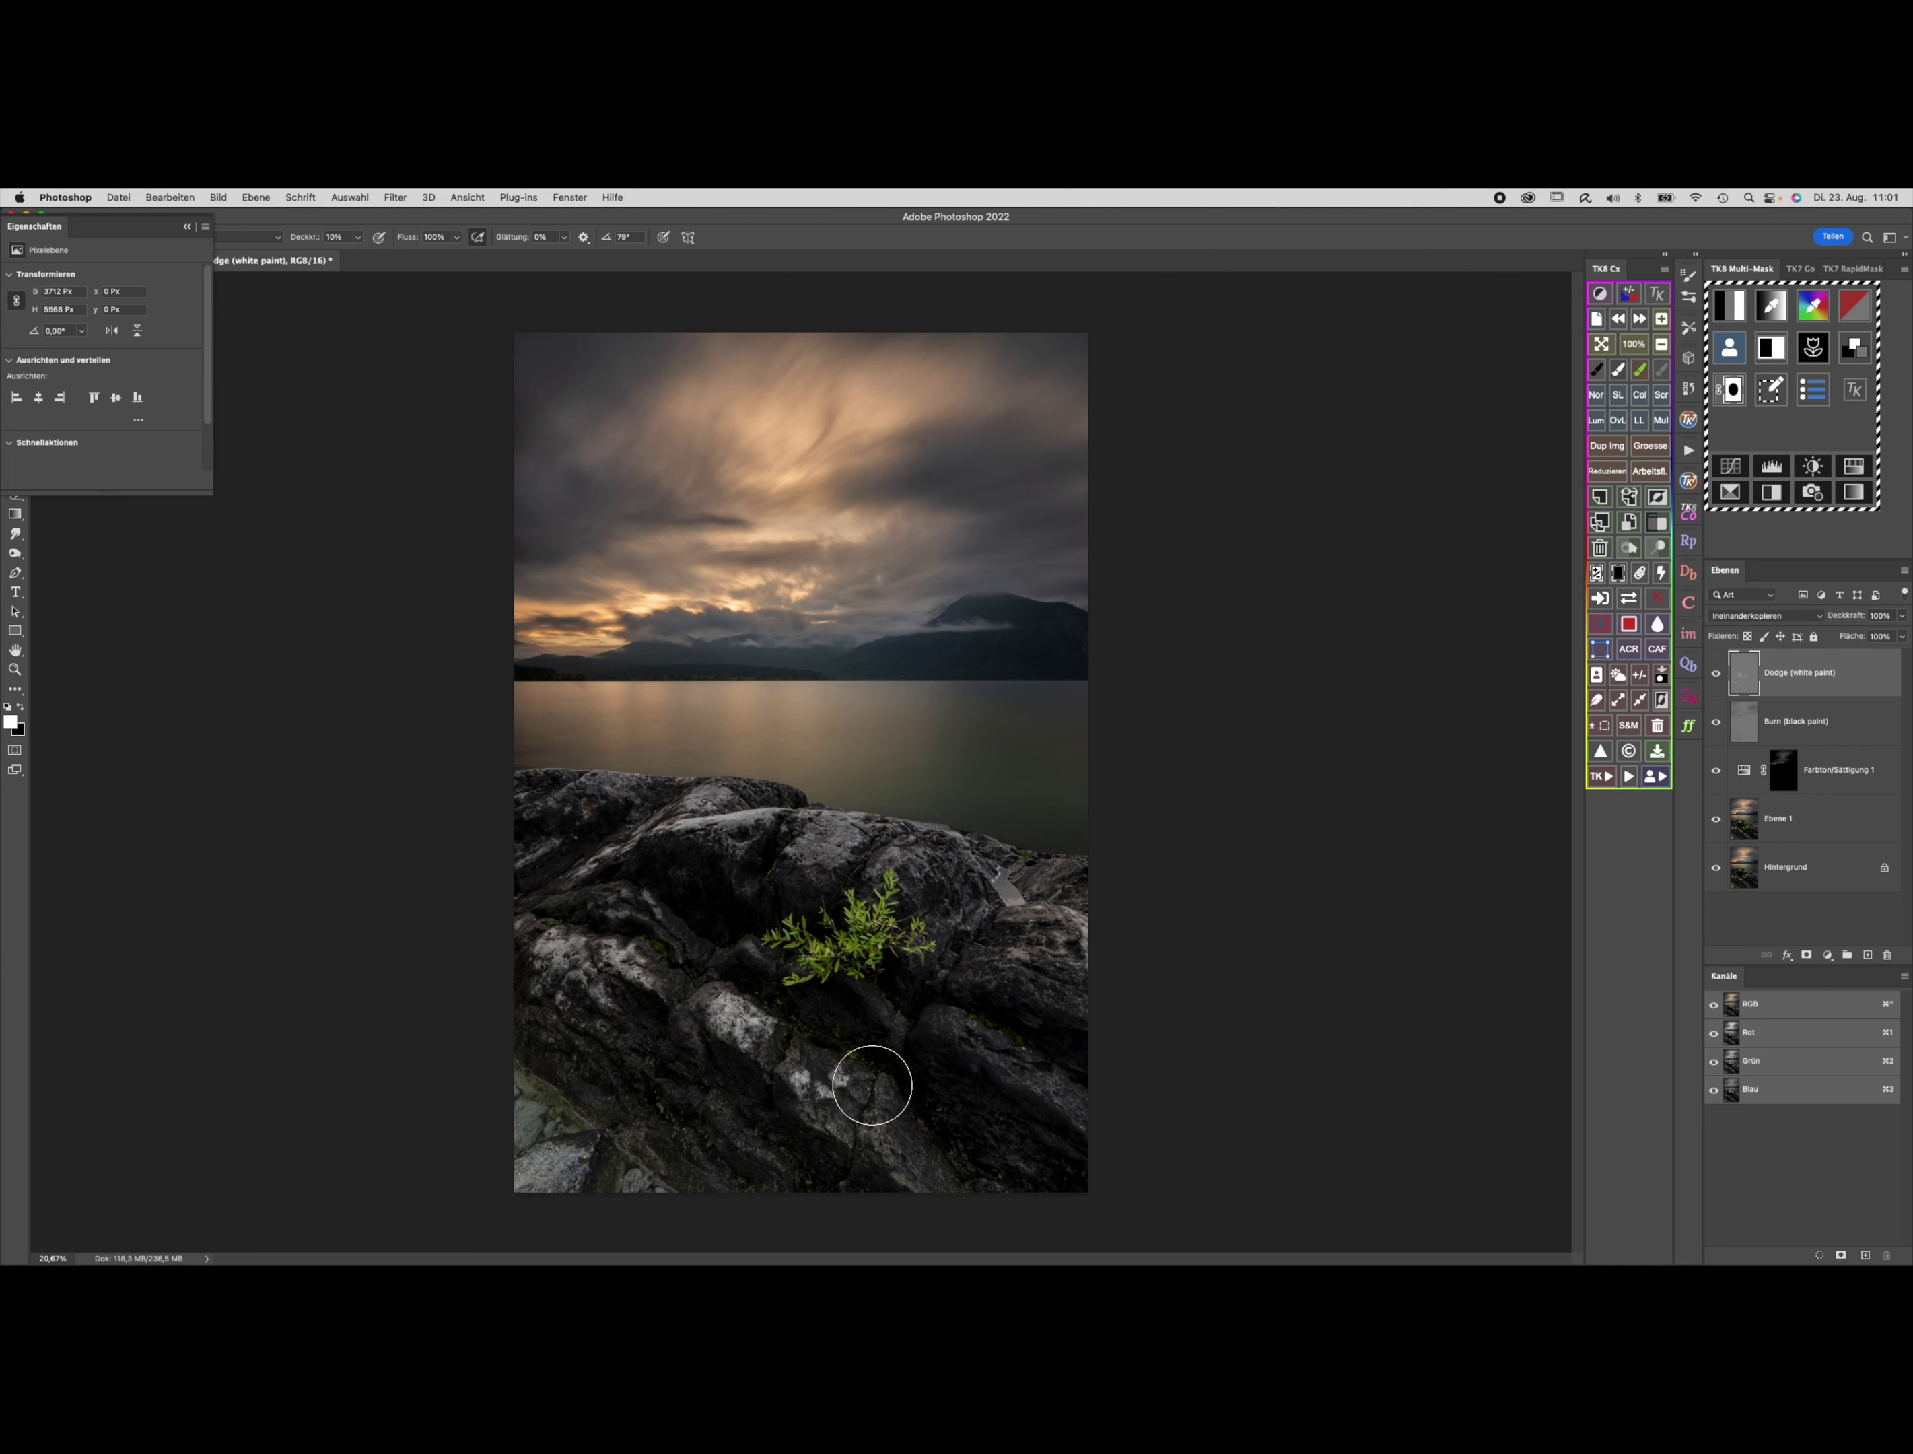
{"action": "mouse_move", "coordinate": [1178, 1007]}
{"action": "left_mouse_down"}
{"action": "mouse_move", "coordinate": [902, 880]}
{"action": "mouse_move", "coordinate": [704, 837]}
{"action": "left_mouse_up"}
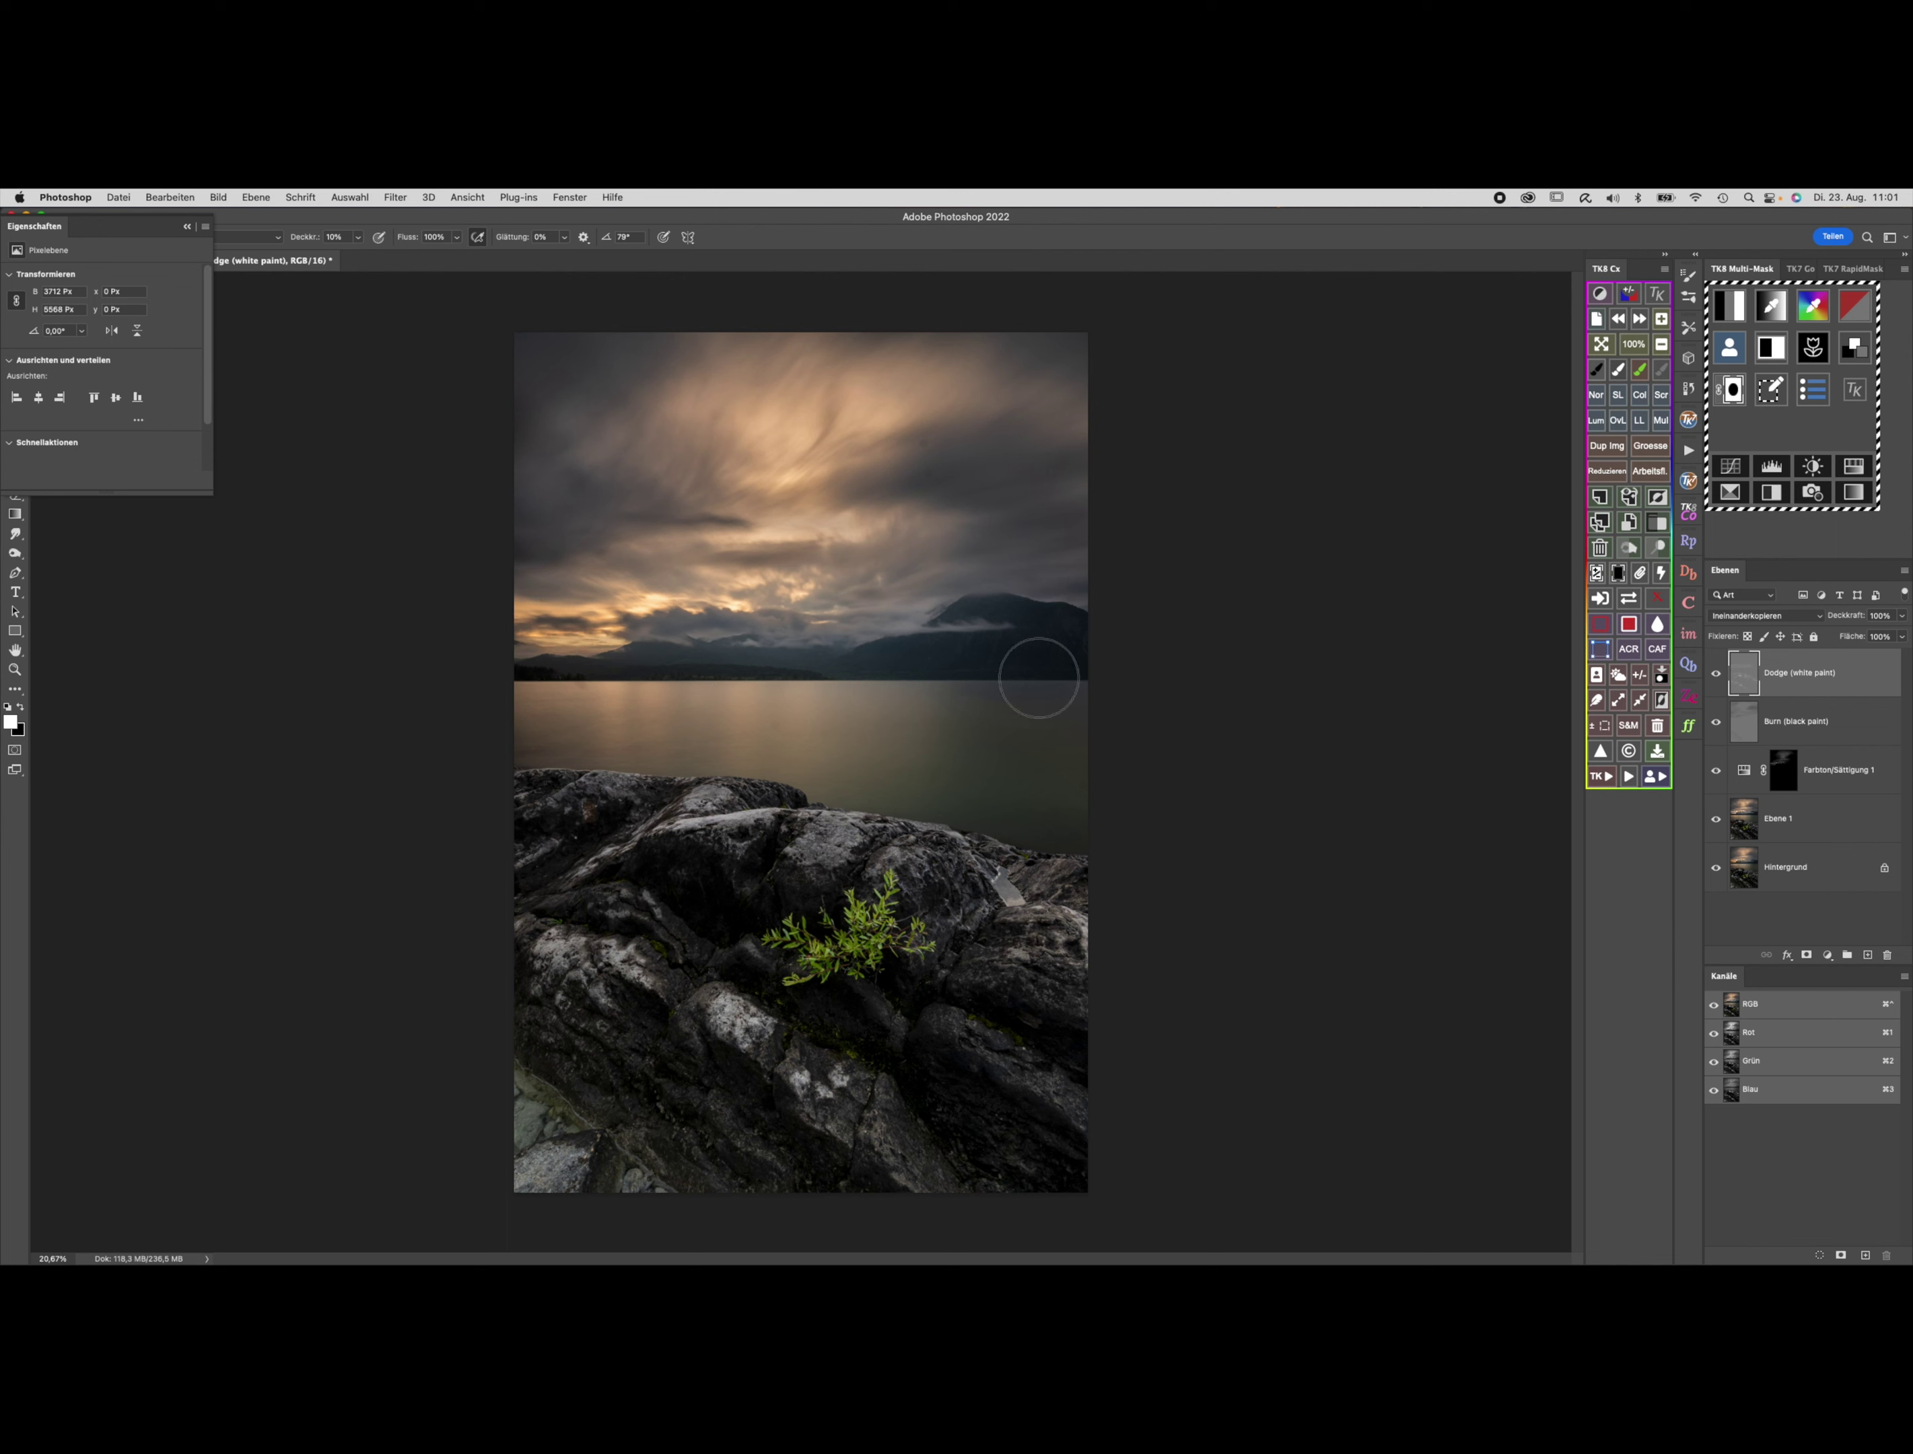
Undo the stroke that lightened the sky, then toggle the Dodge layer to judge its effect.
{"action": "left_click_drag", "start_coordinate": [911, 463], "coordinate": [809, 405]}
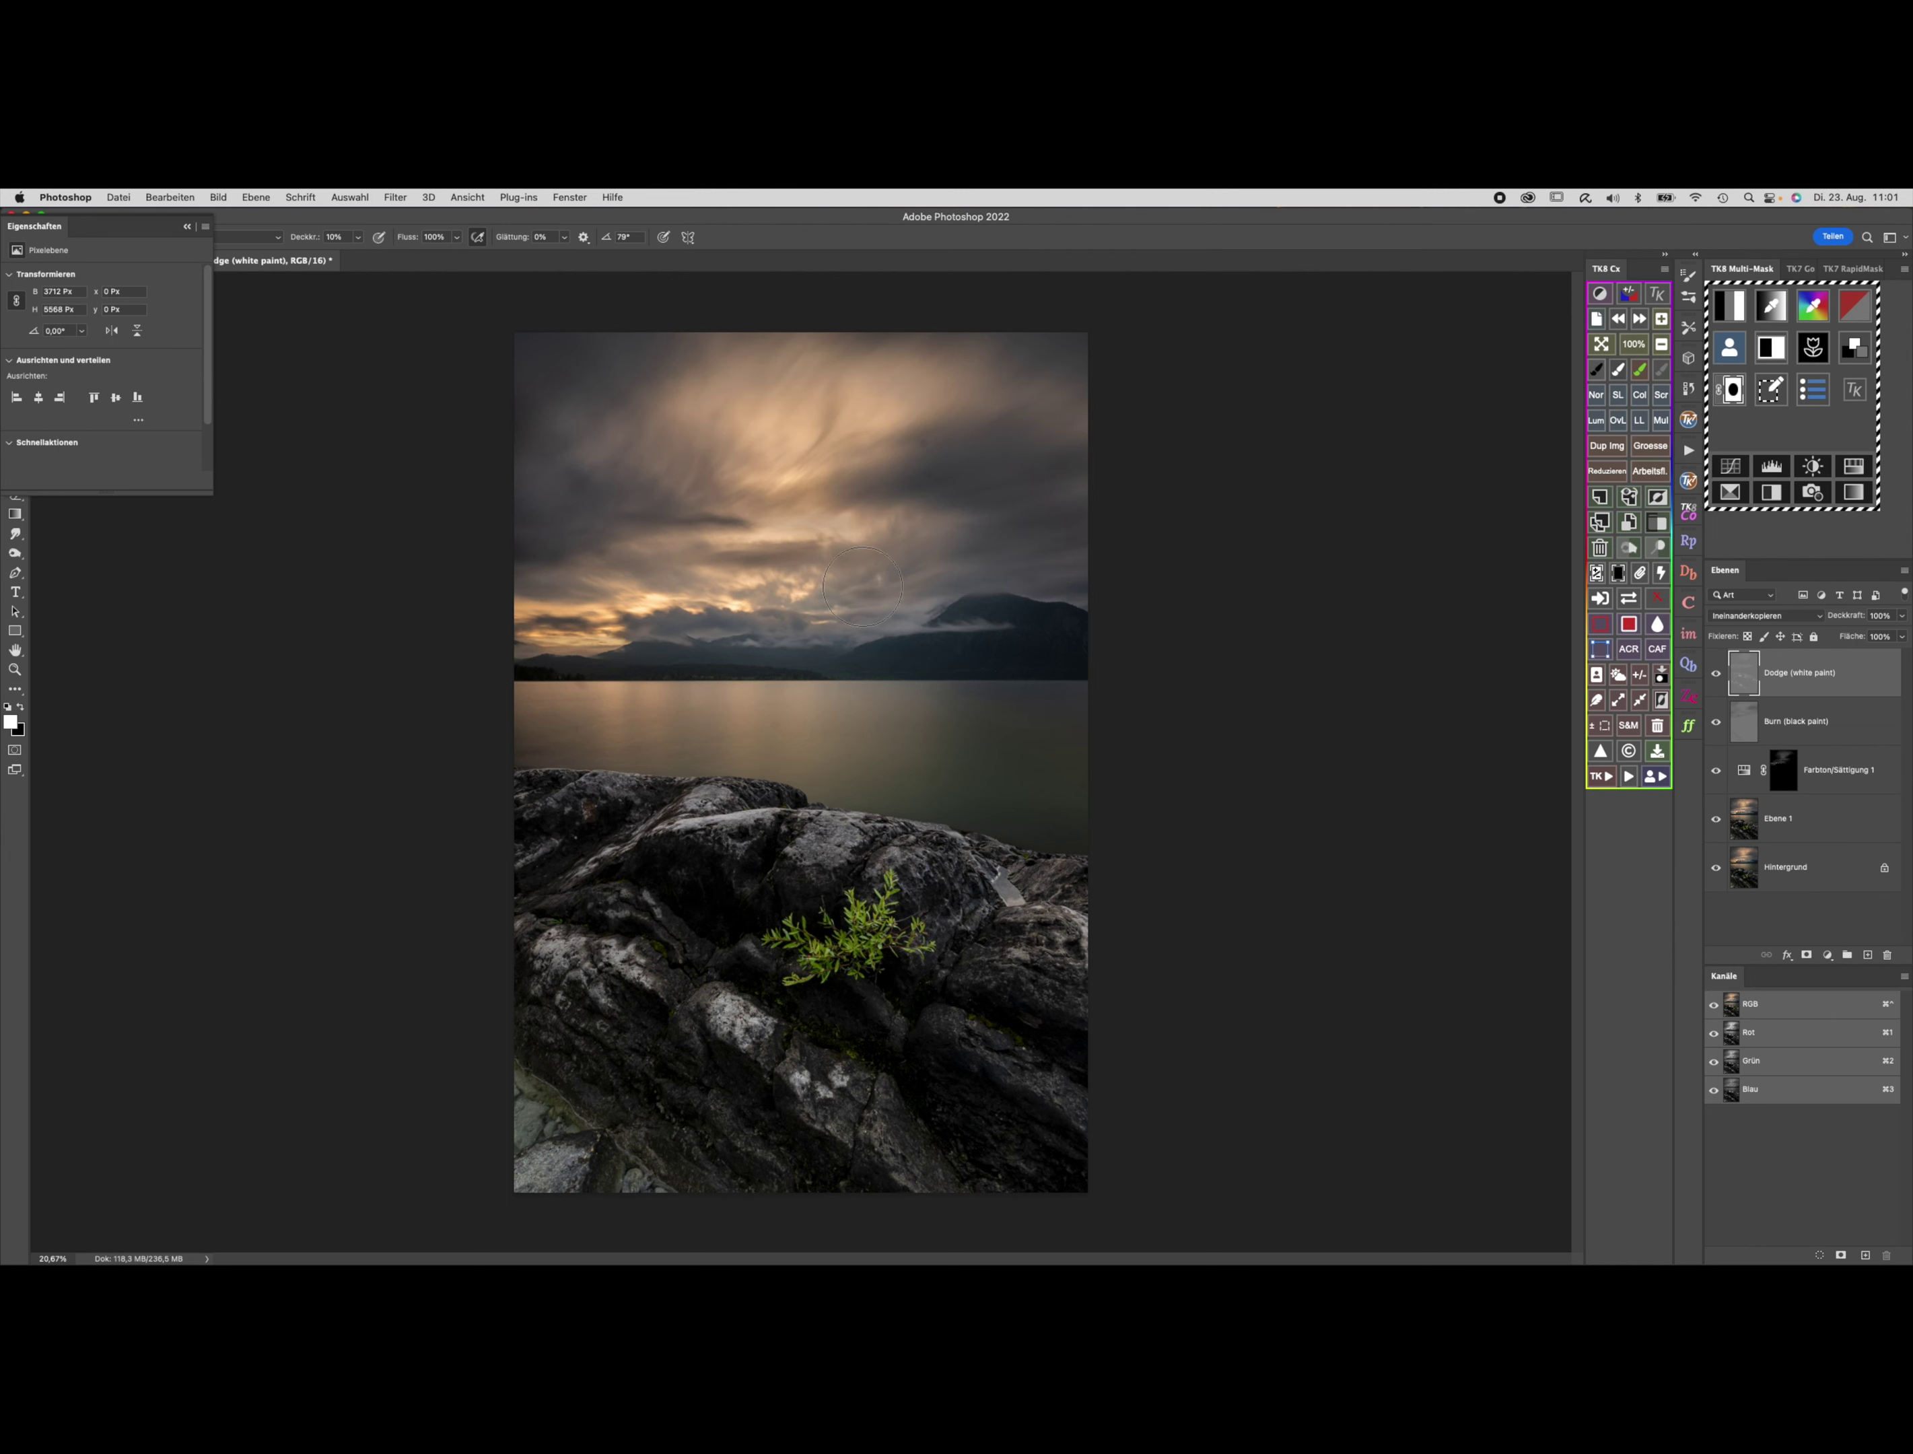
{"action": "left_click", "coordinate": [169, 197]}
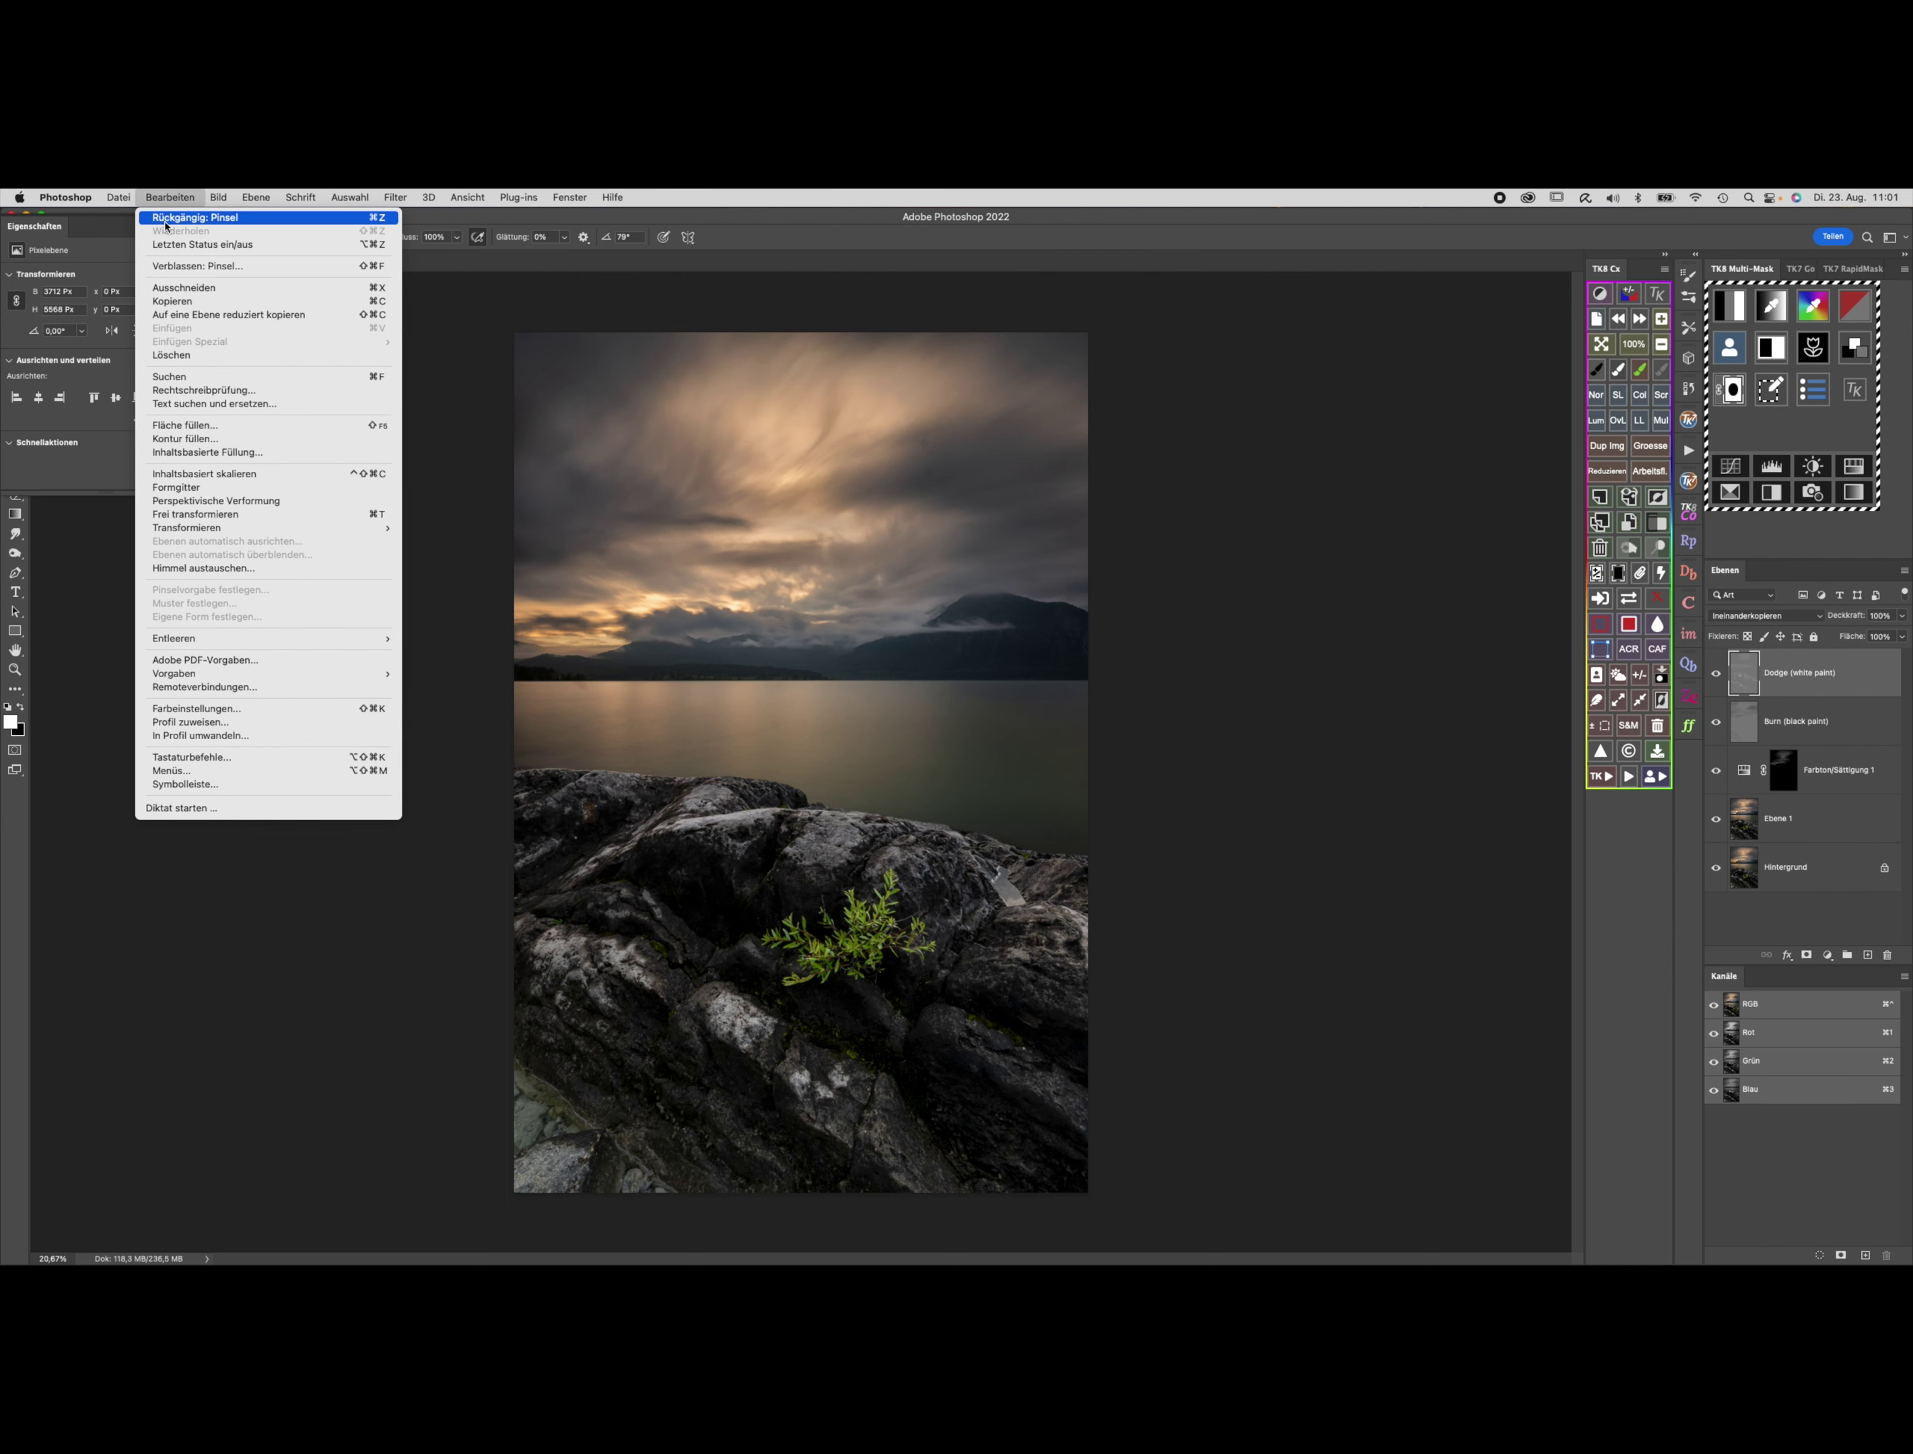
{"action": "left_click", "coordinate": [163, 226]}
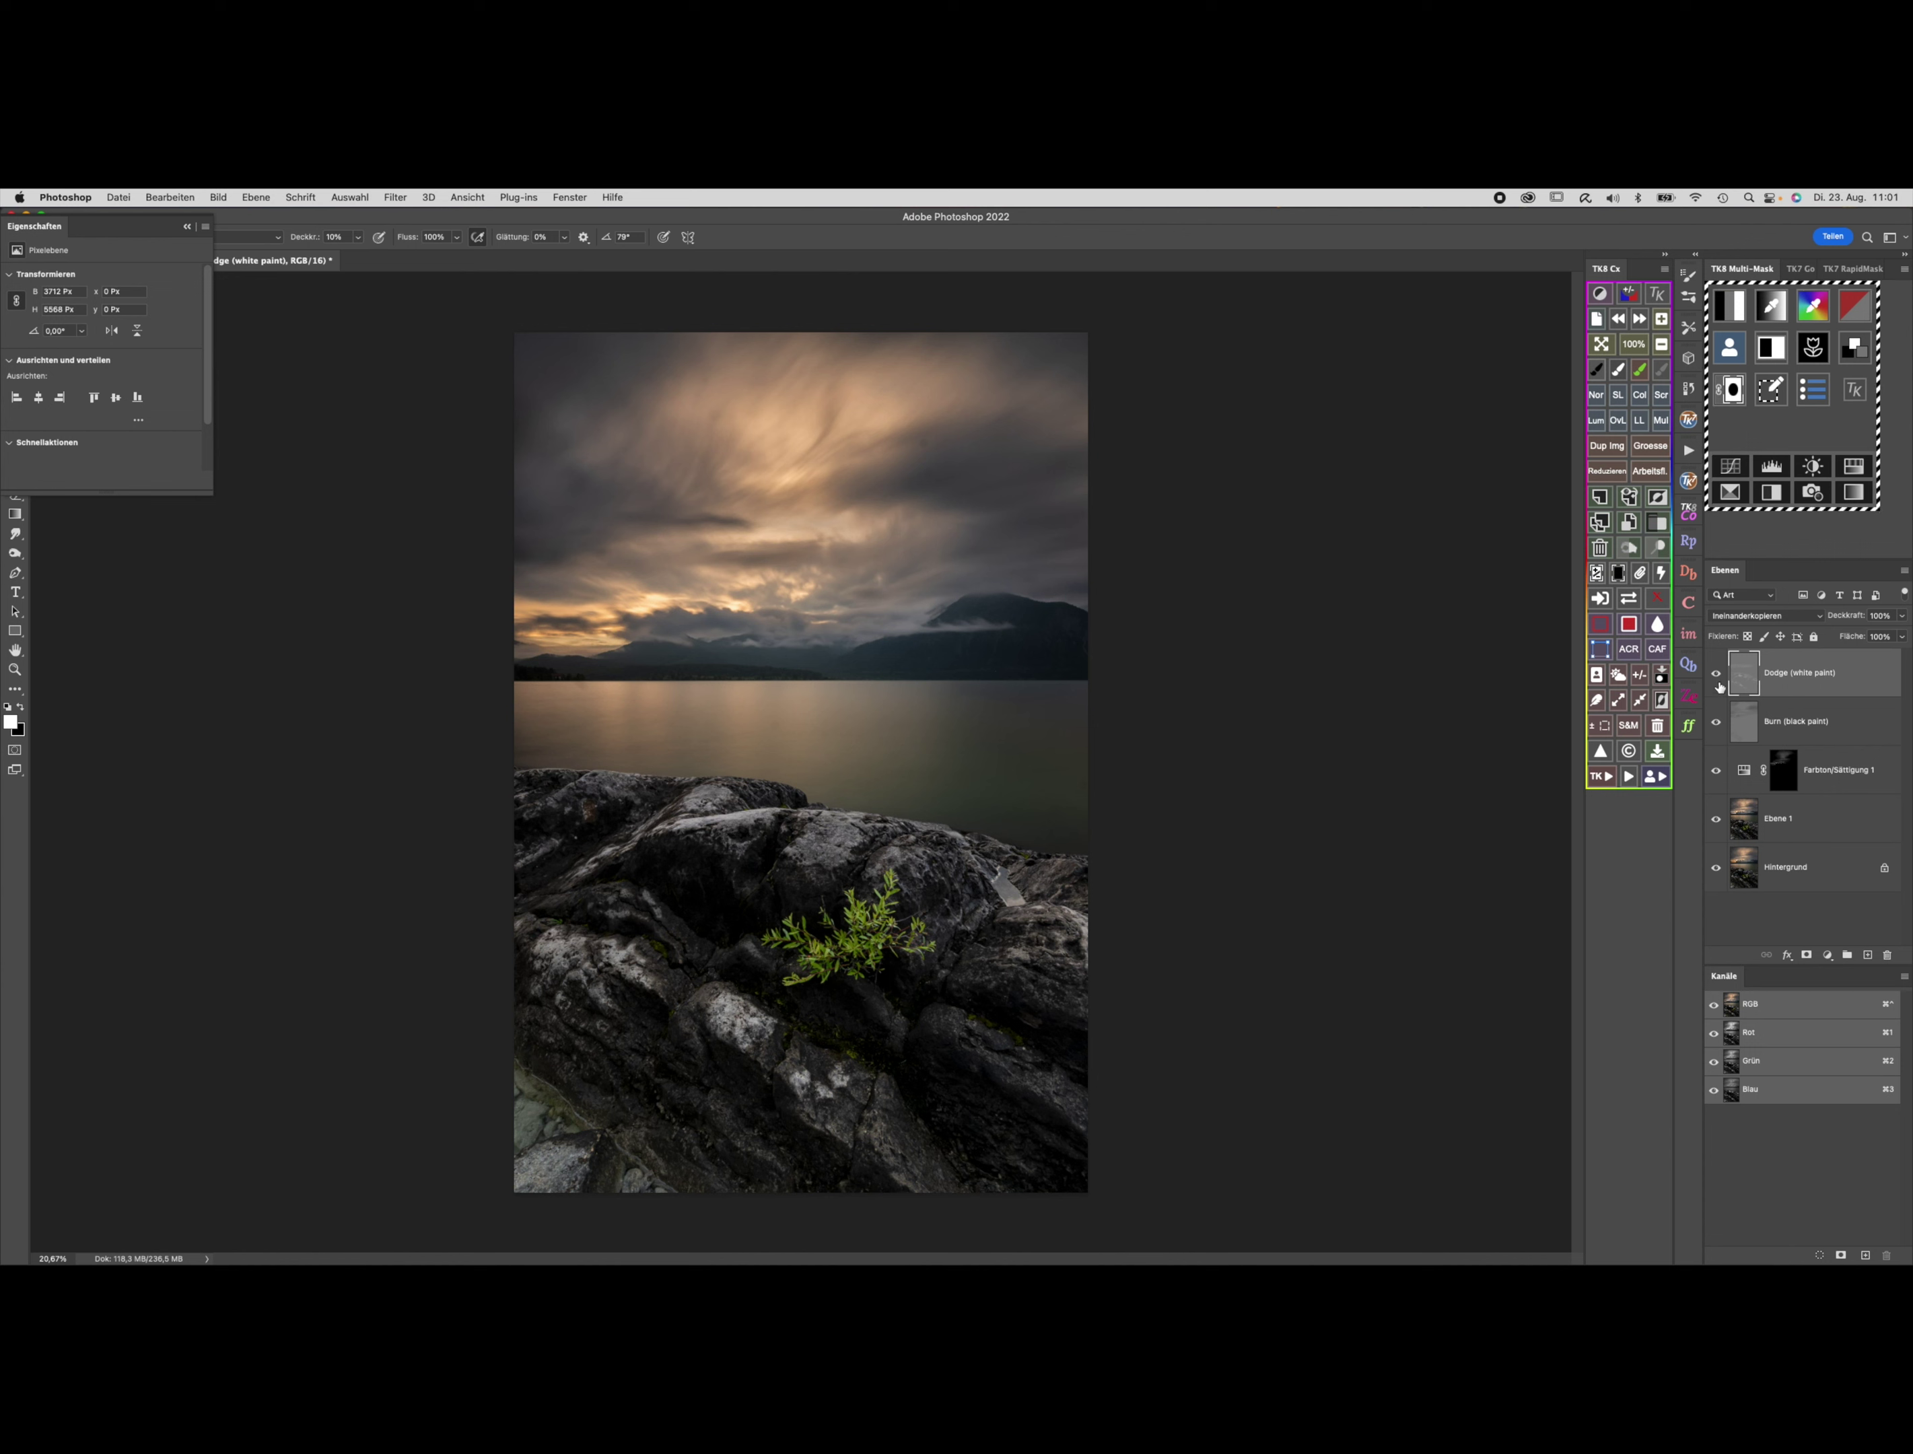
{"action": "left_click", "coordinate": [1719, 672]}
{"action": "left_click", "coordinate": [1718, 672]}
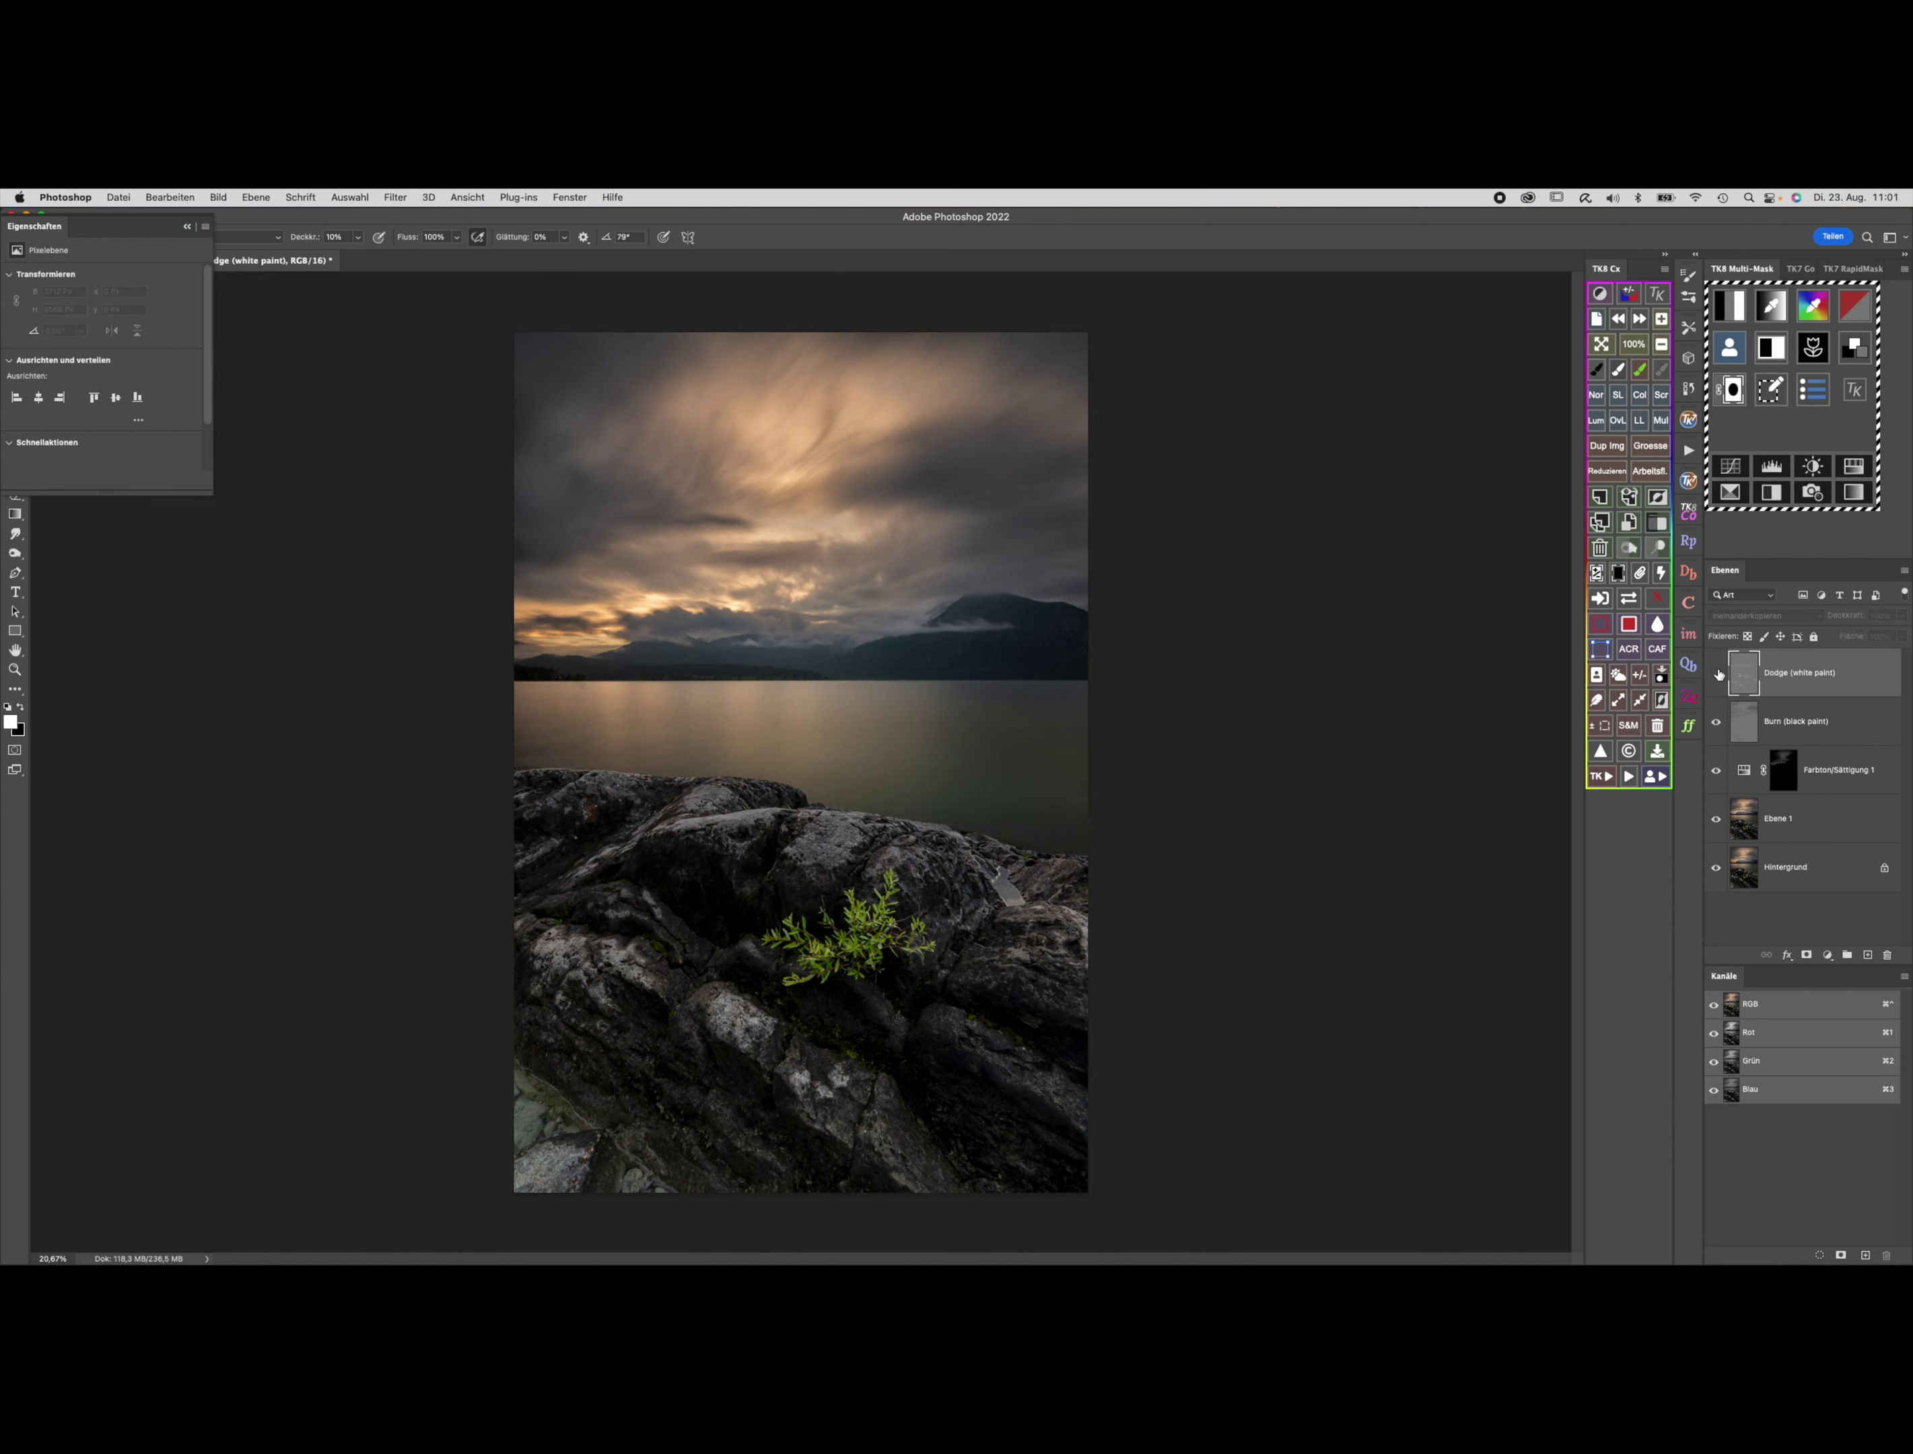
{"action": "left_click", "coordinate": [1719, 672]}
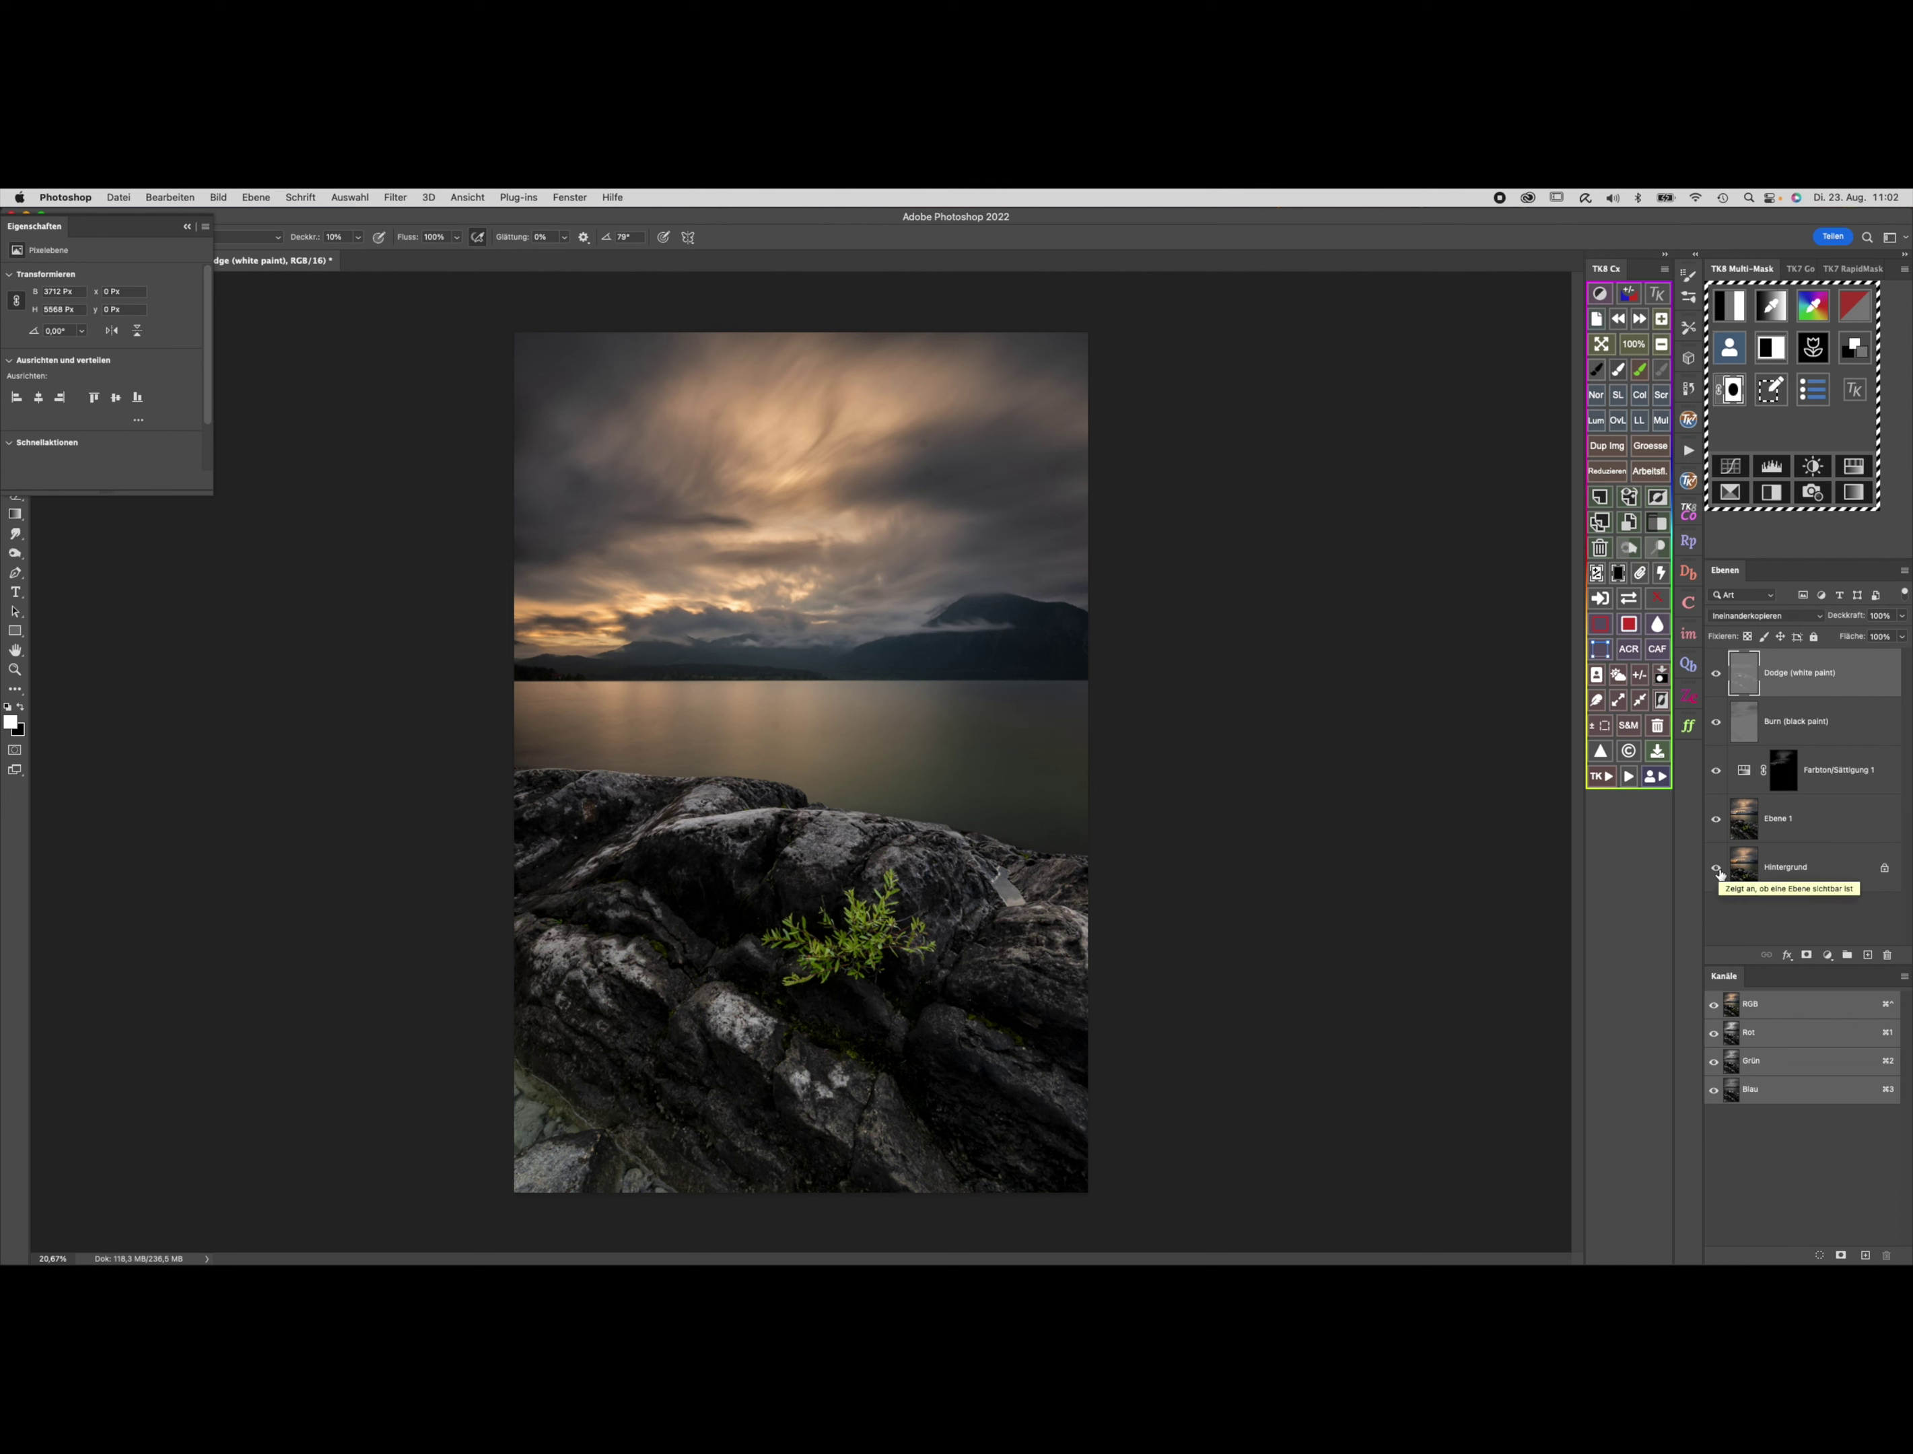
Compare the original Background alone against the image with all edit layers.
{"action": "left_click", "coordinate": [1718, 868], "text": "alt"}
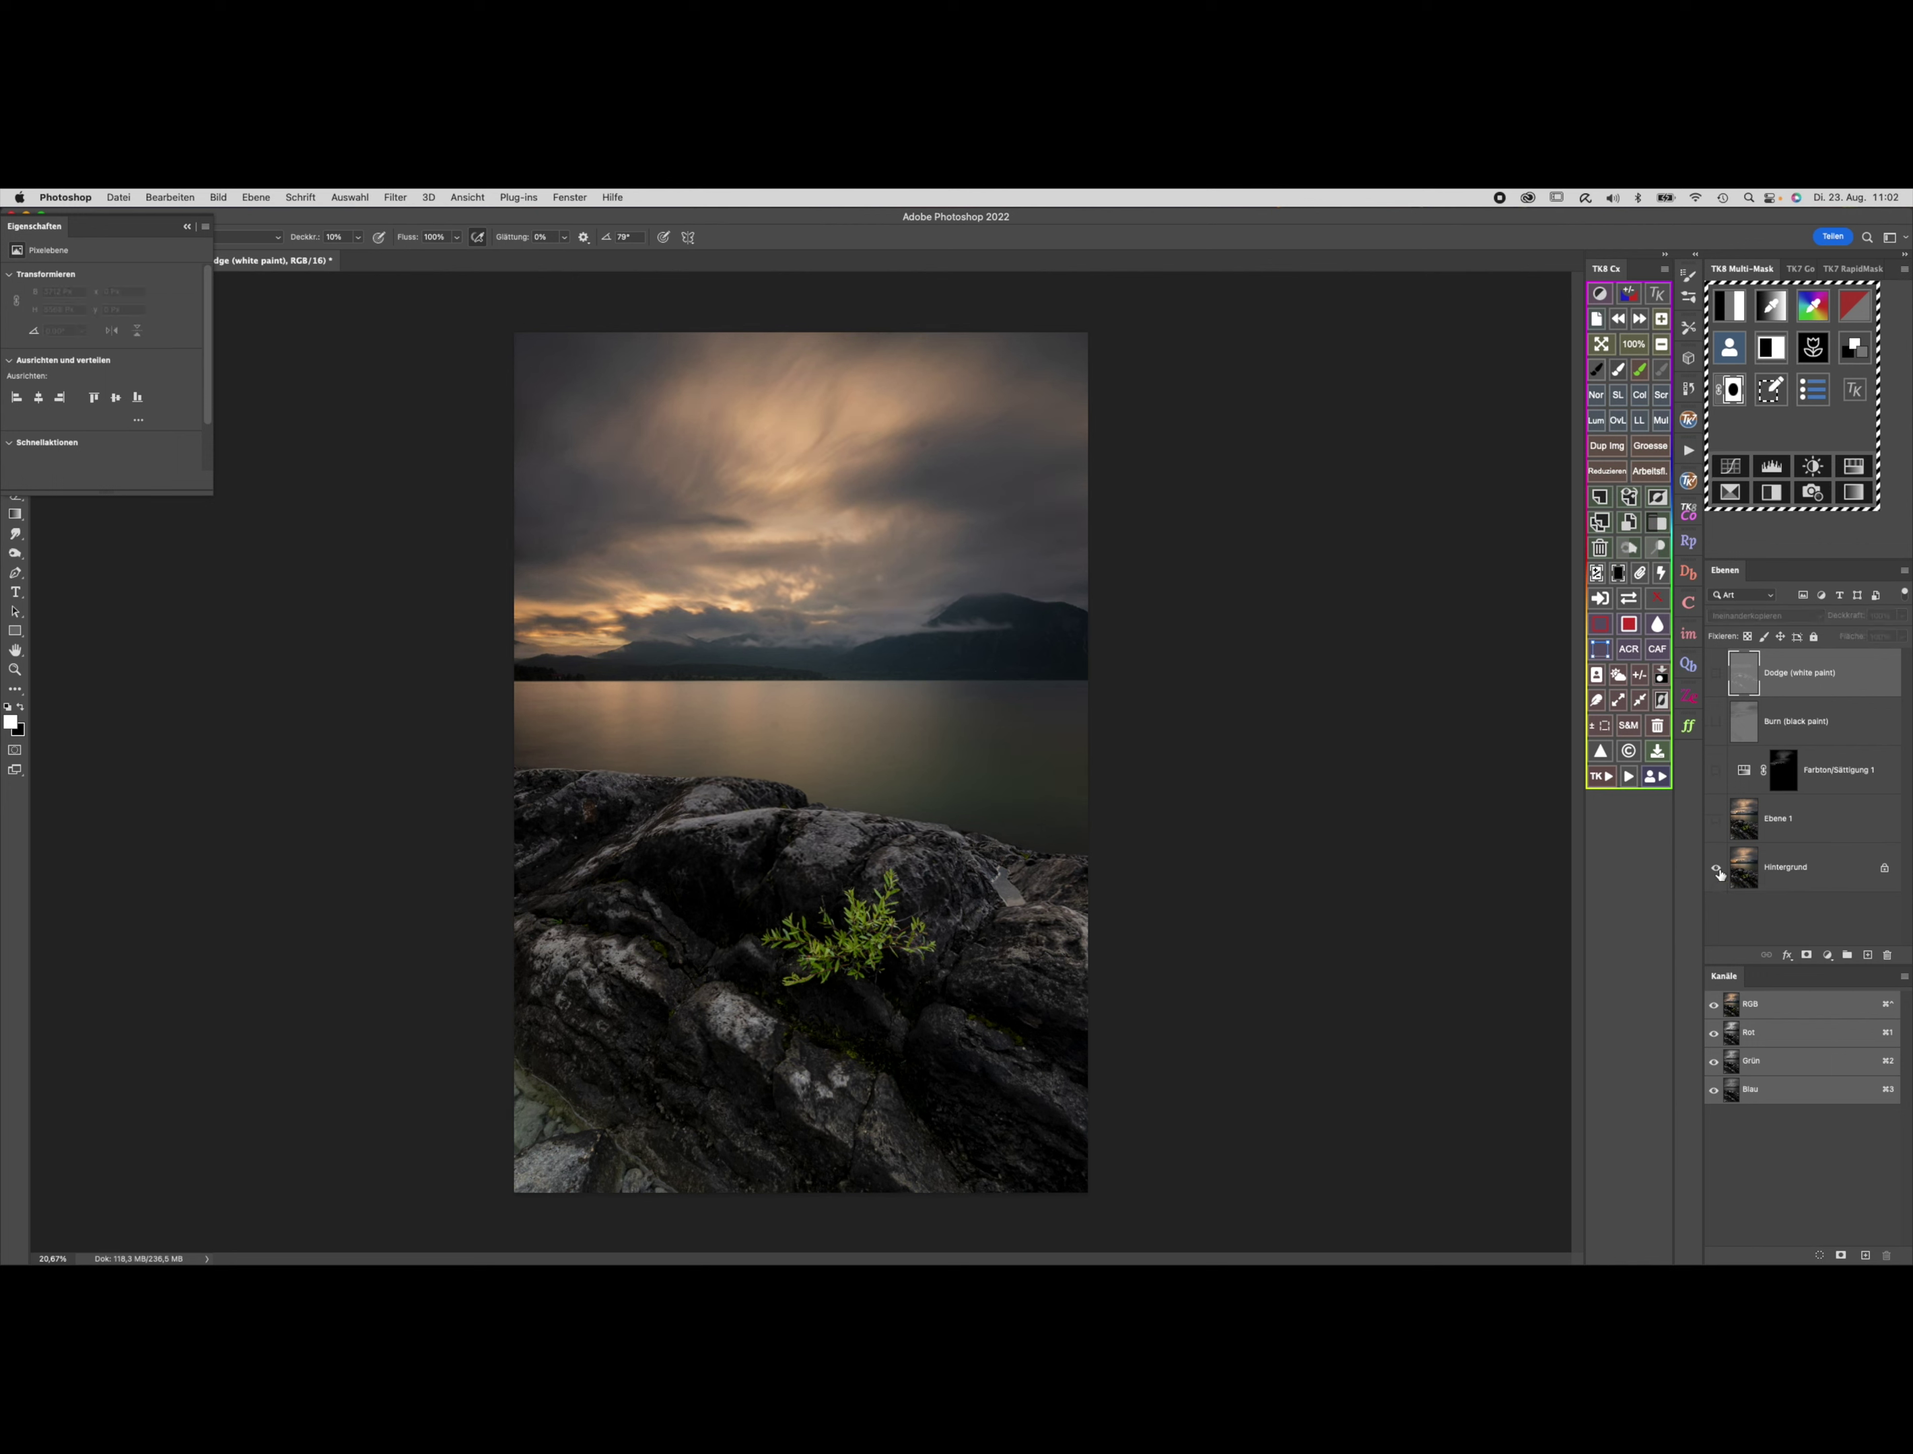
{"action": "left_click", "coordinate": [1717, 867], "text": "alt"}
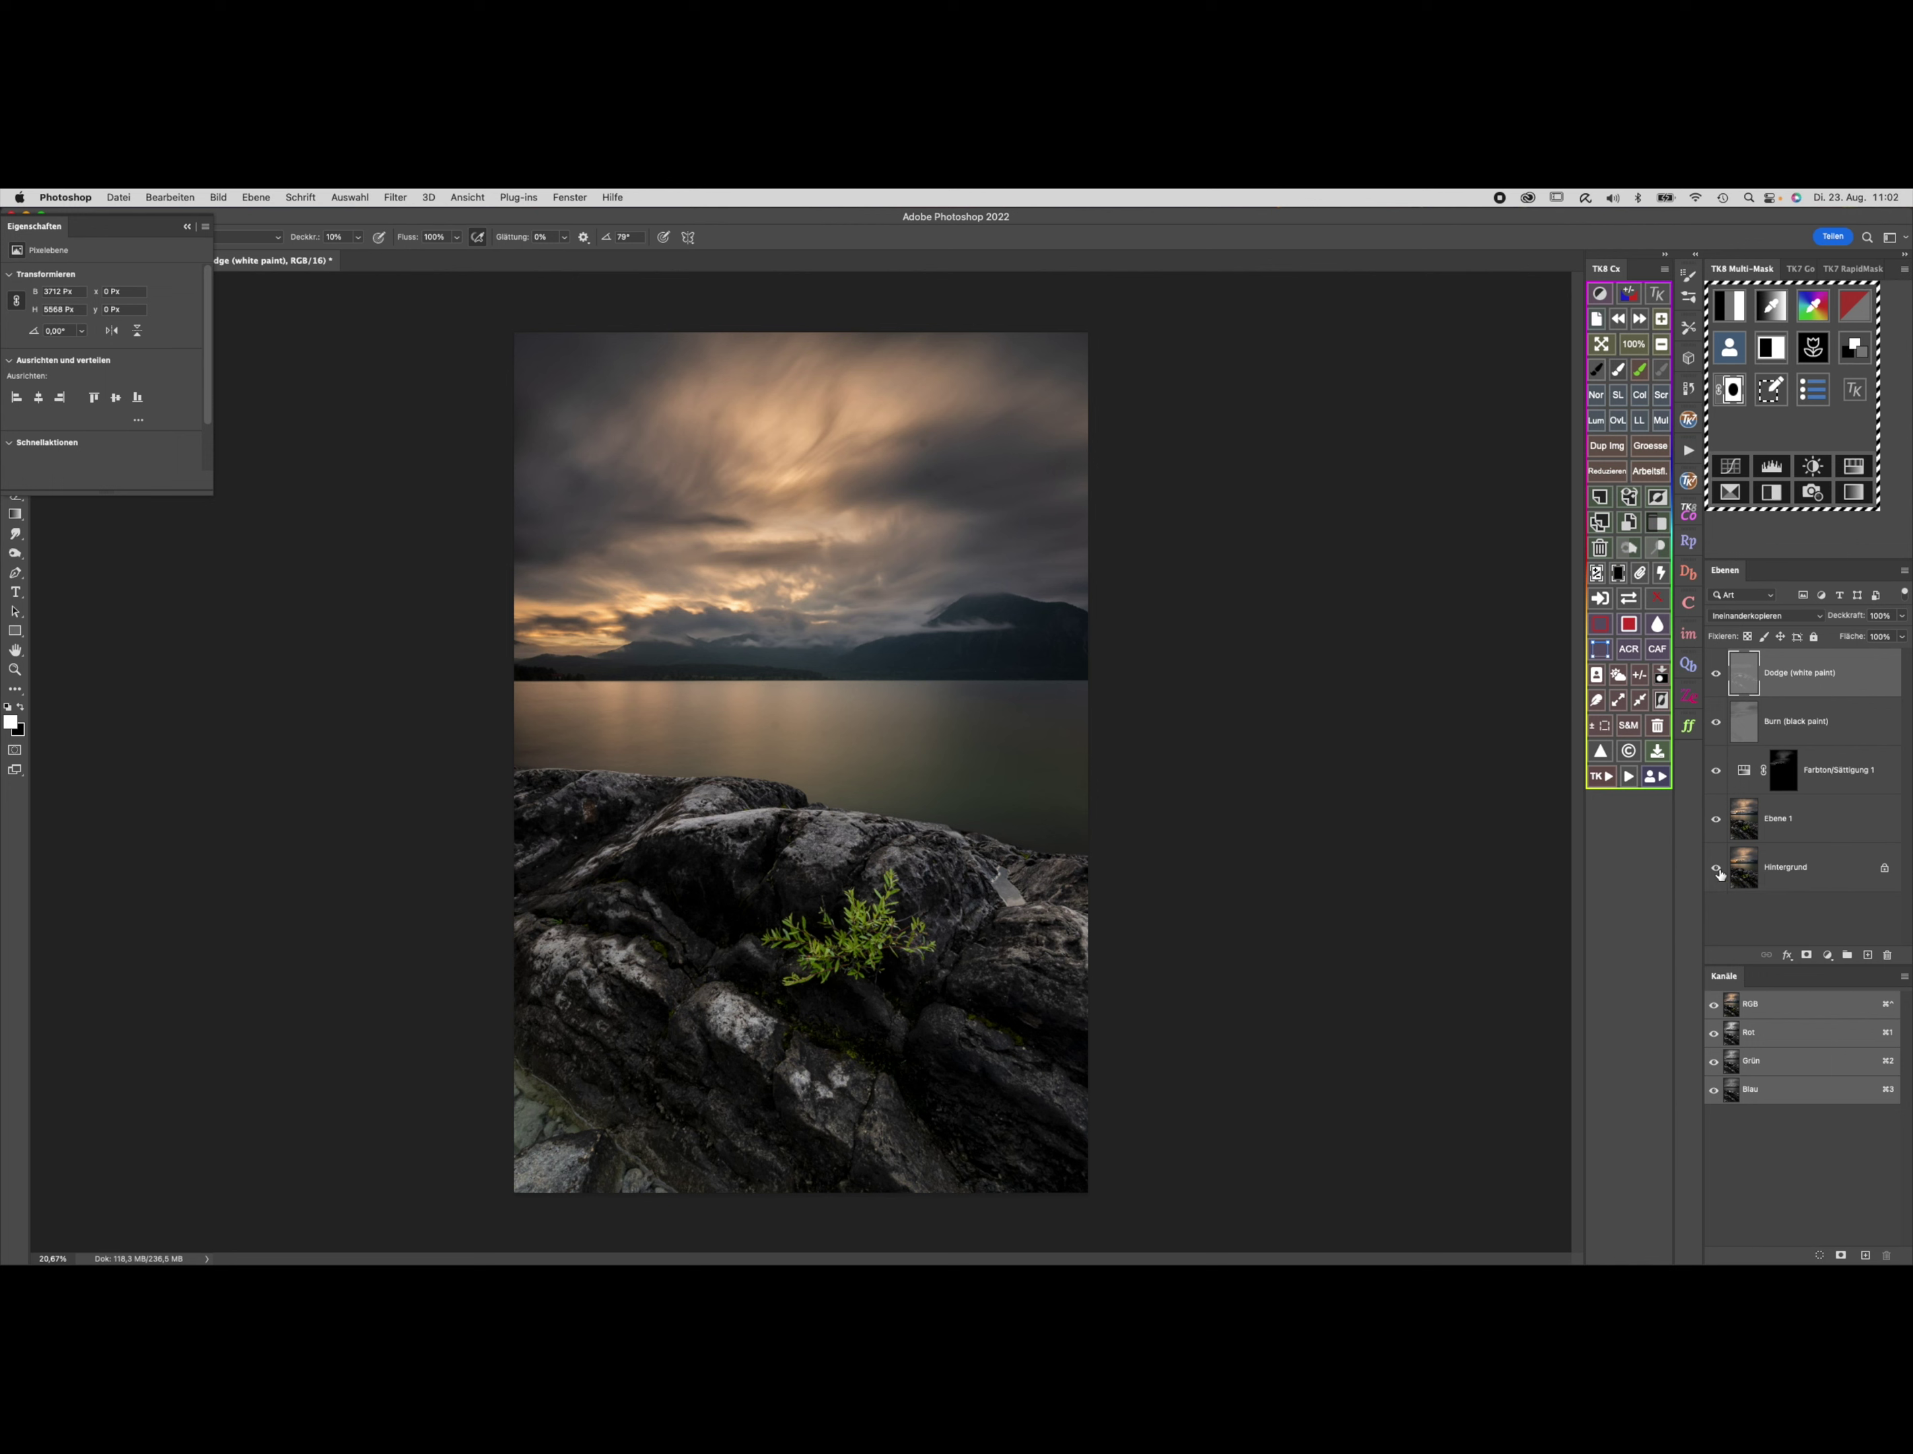
{"action": "left_click", "coordinate": [1717, 867], "text": "alt"}
{"action": "left_click", "coordinate": [1718, 868], "text": "alt"}
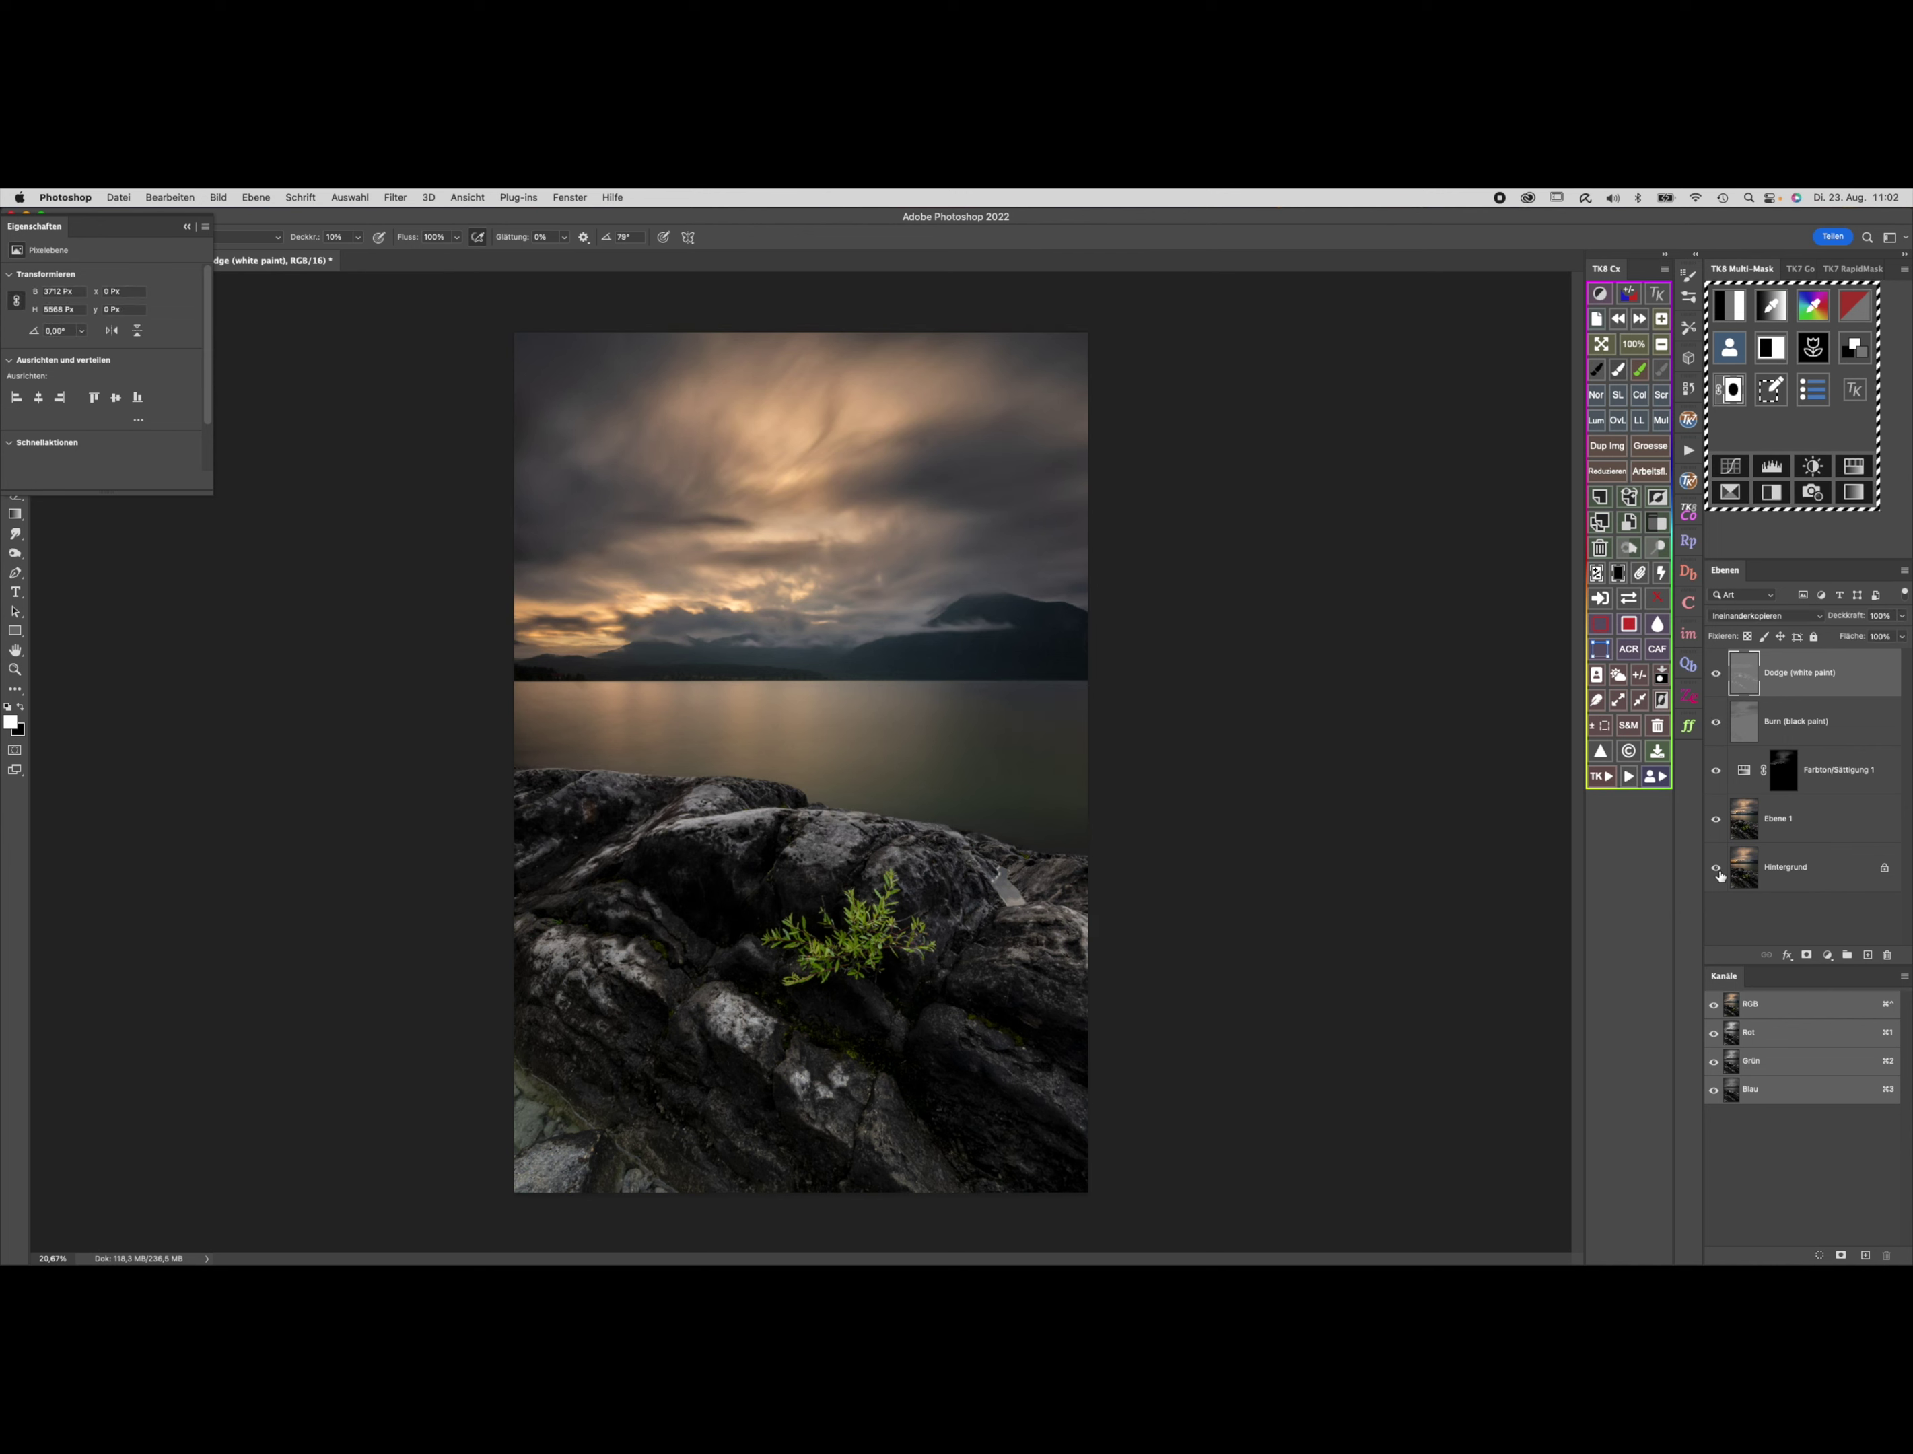
Flatten the image, then close it and save as in PS bearbeitet-4284-3.tif.
{"action": "right_click", "coordinate": [1856, 881]}
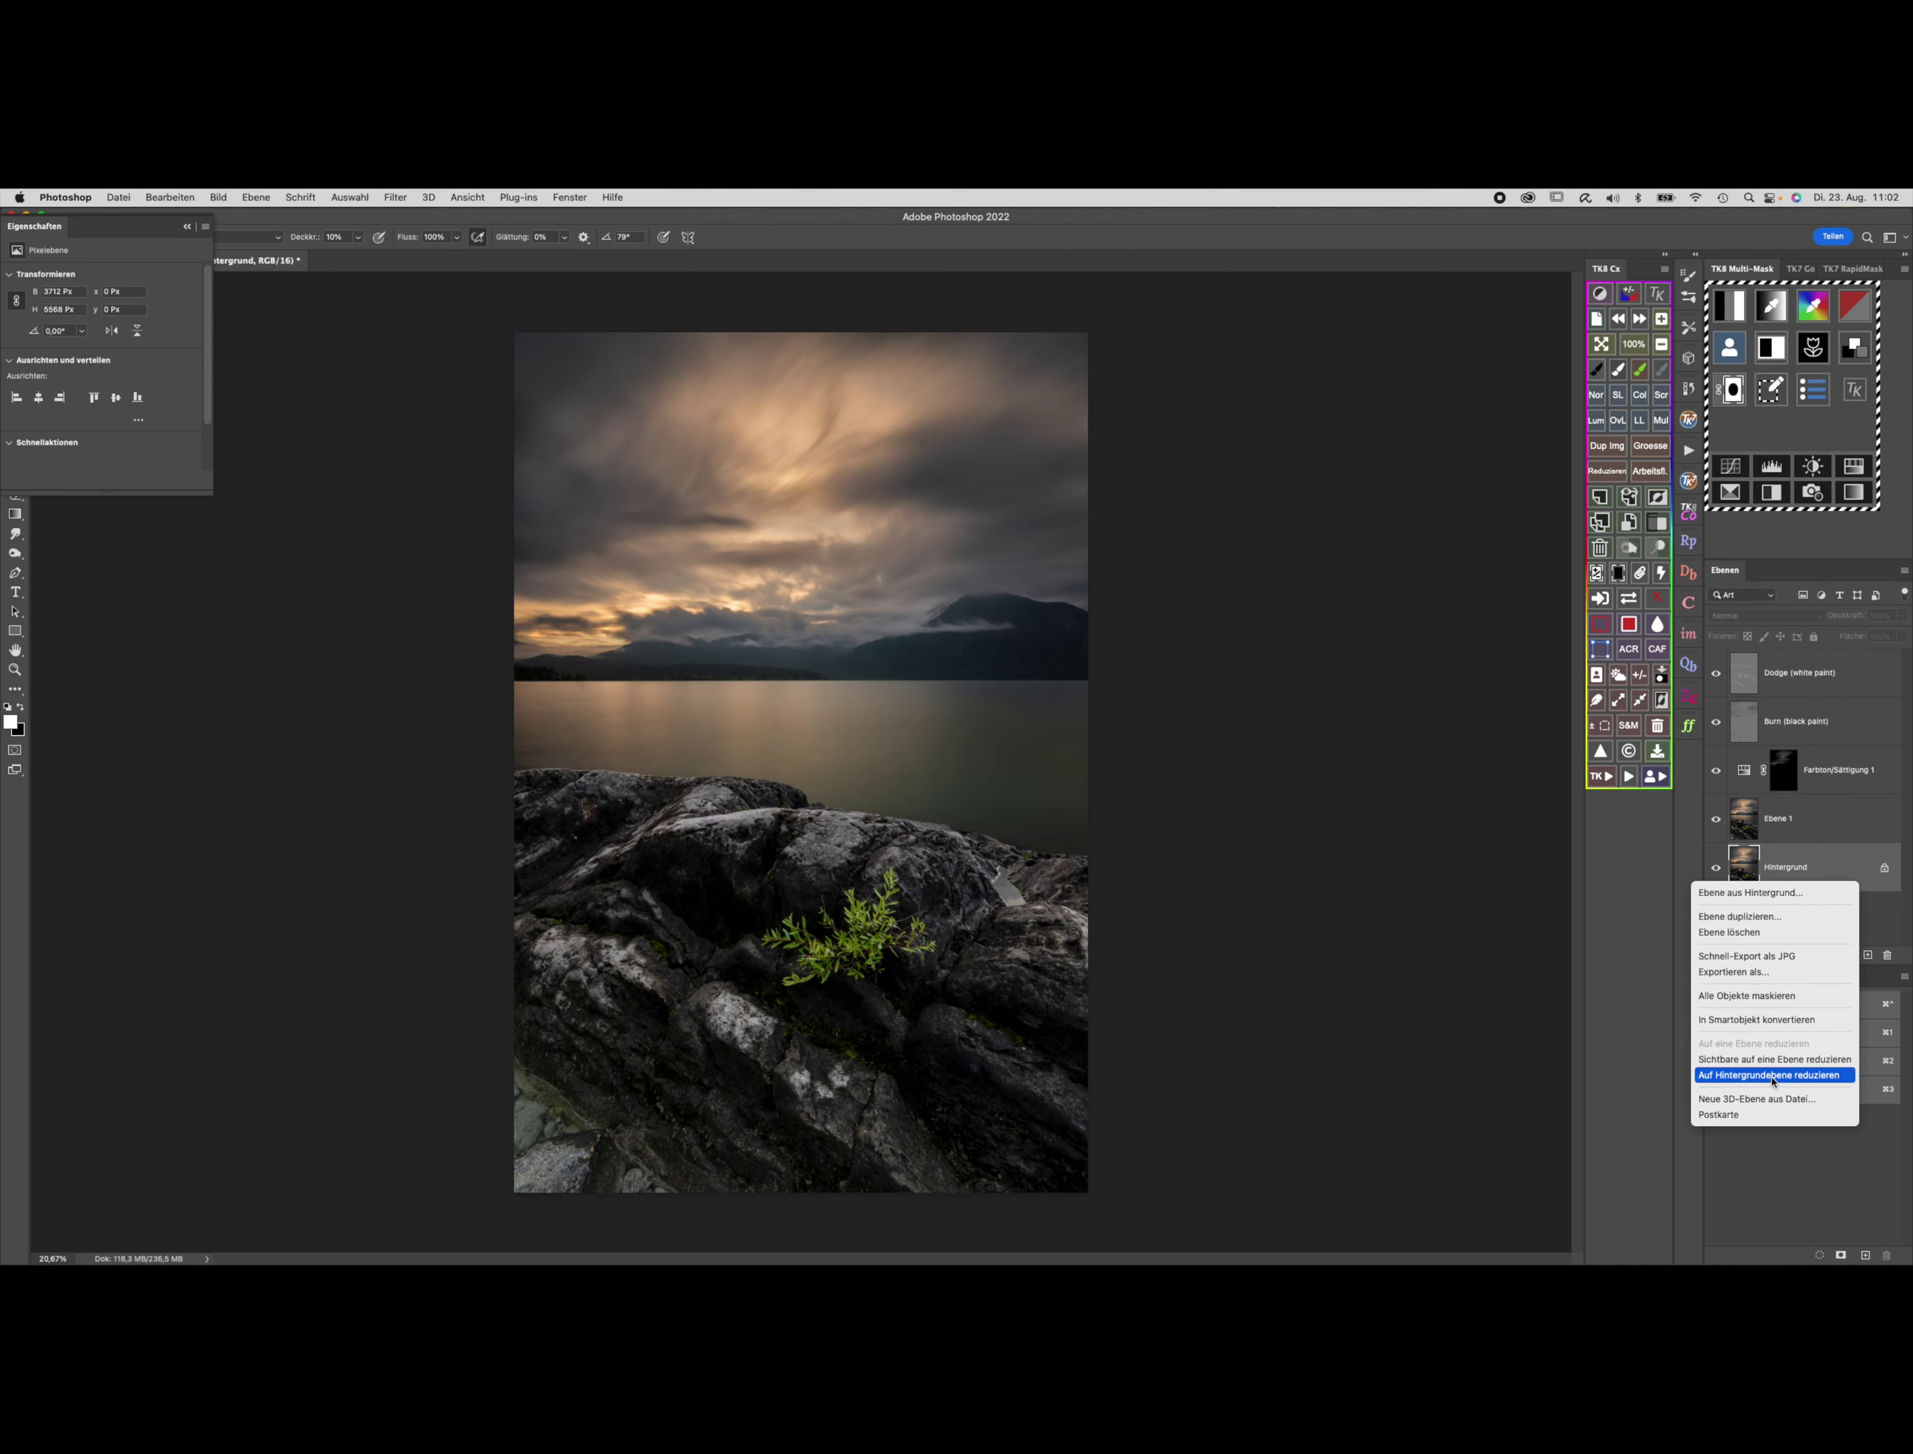
{"action": "left_click", "coordinate": [1775, 1076]}
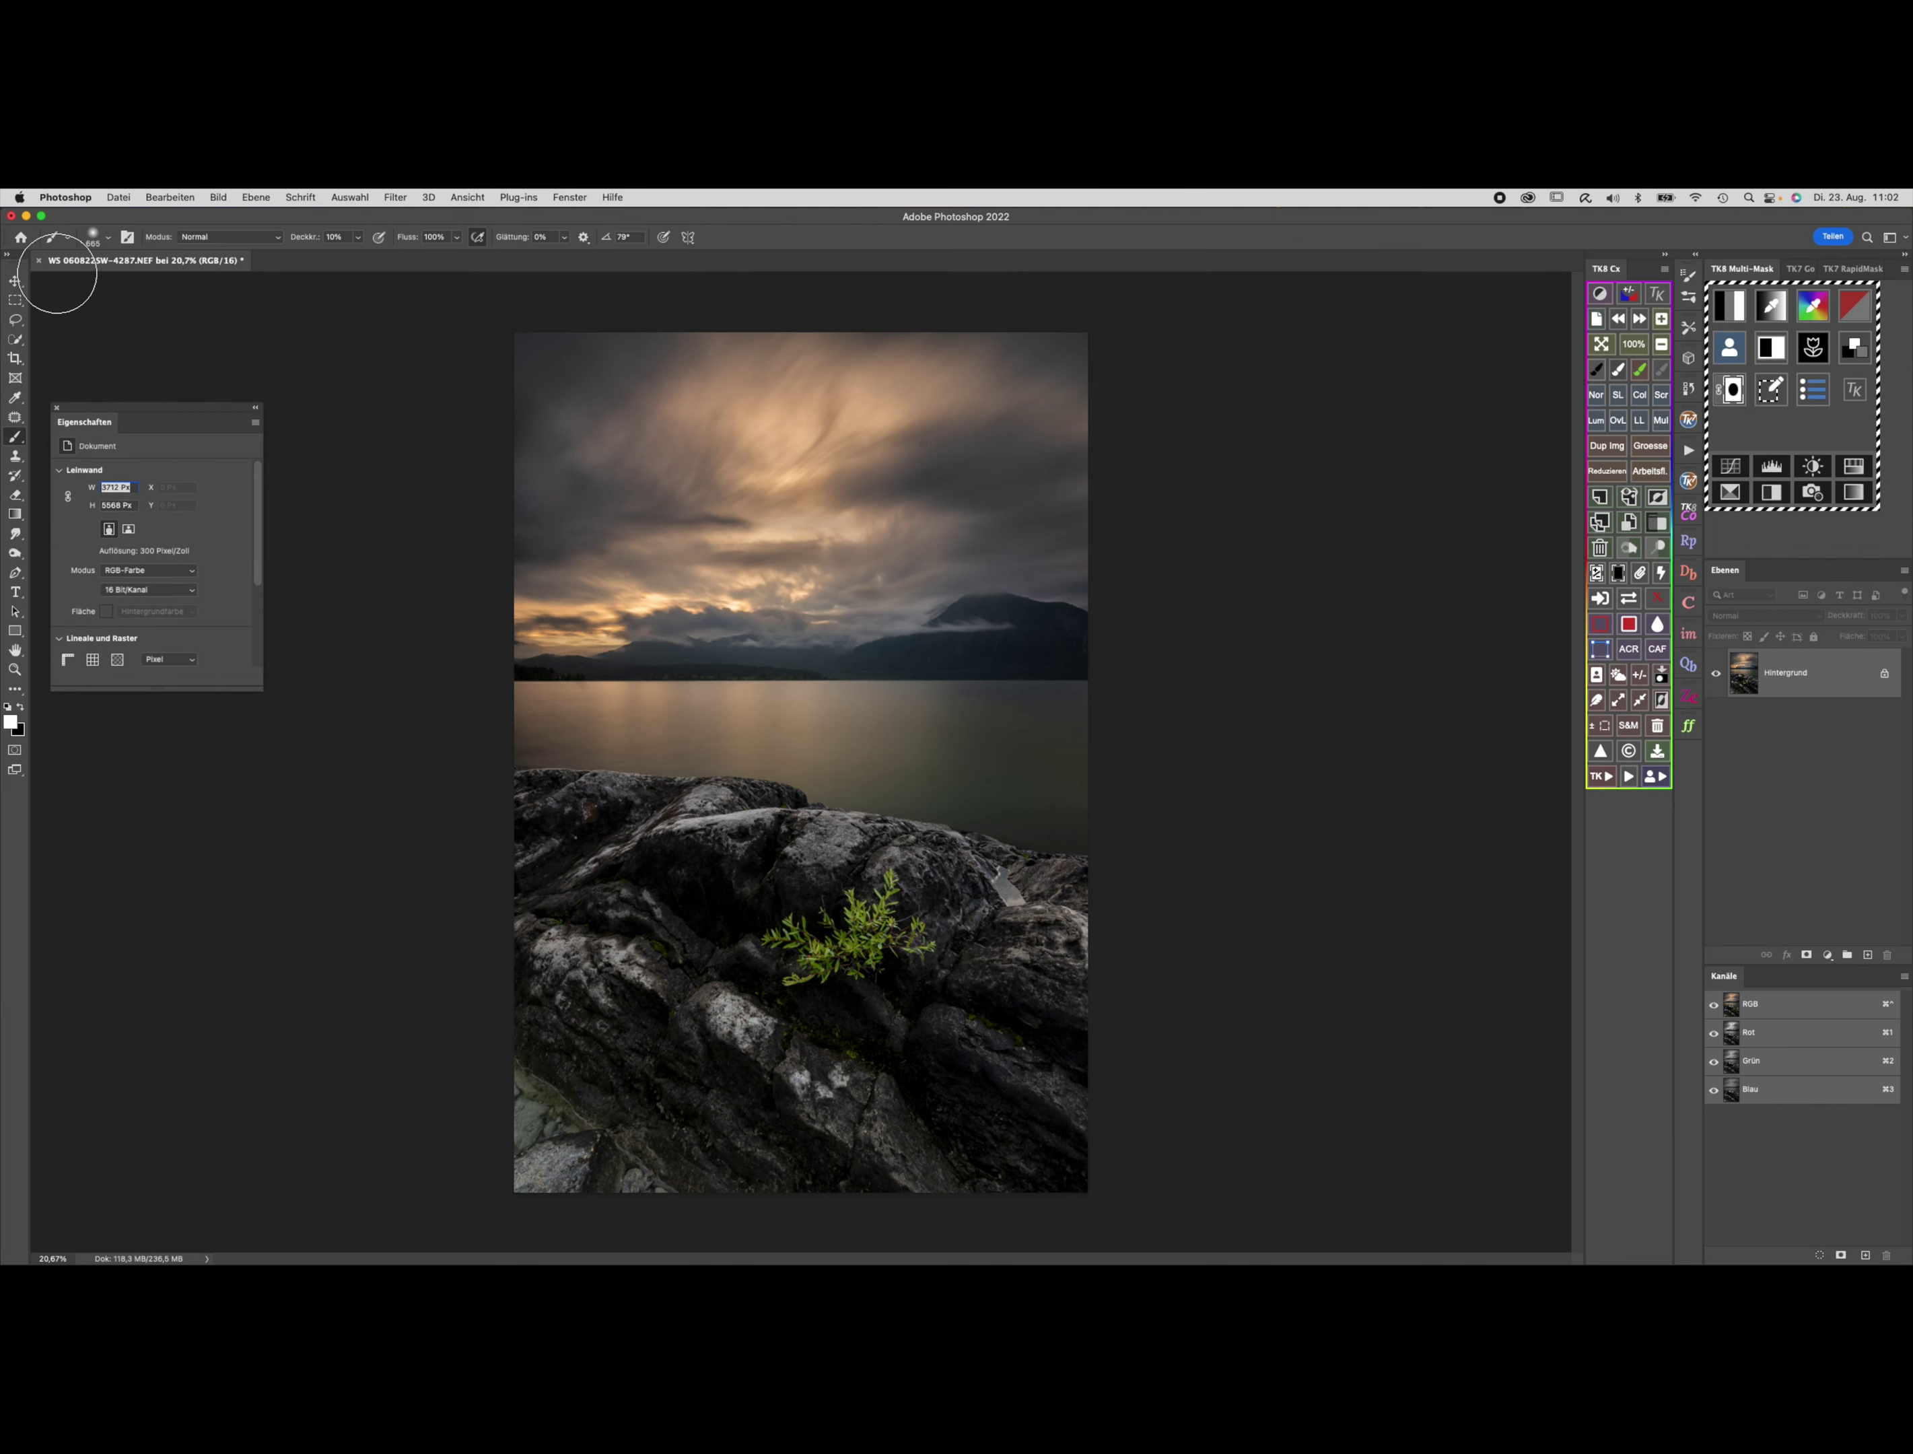
{"action": "left_click", "coordinate": [38, 261]}
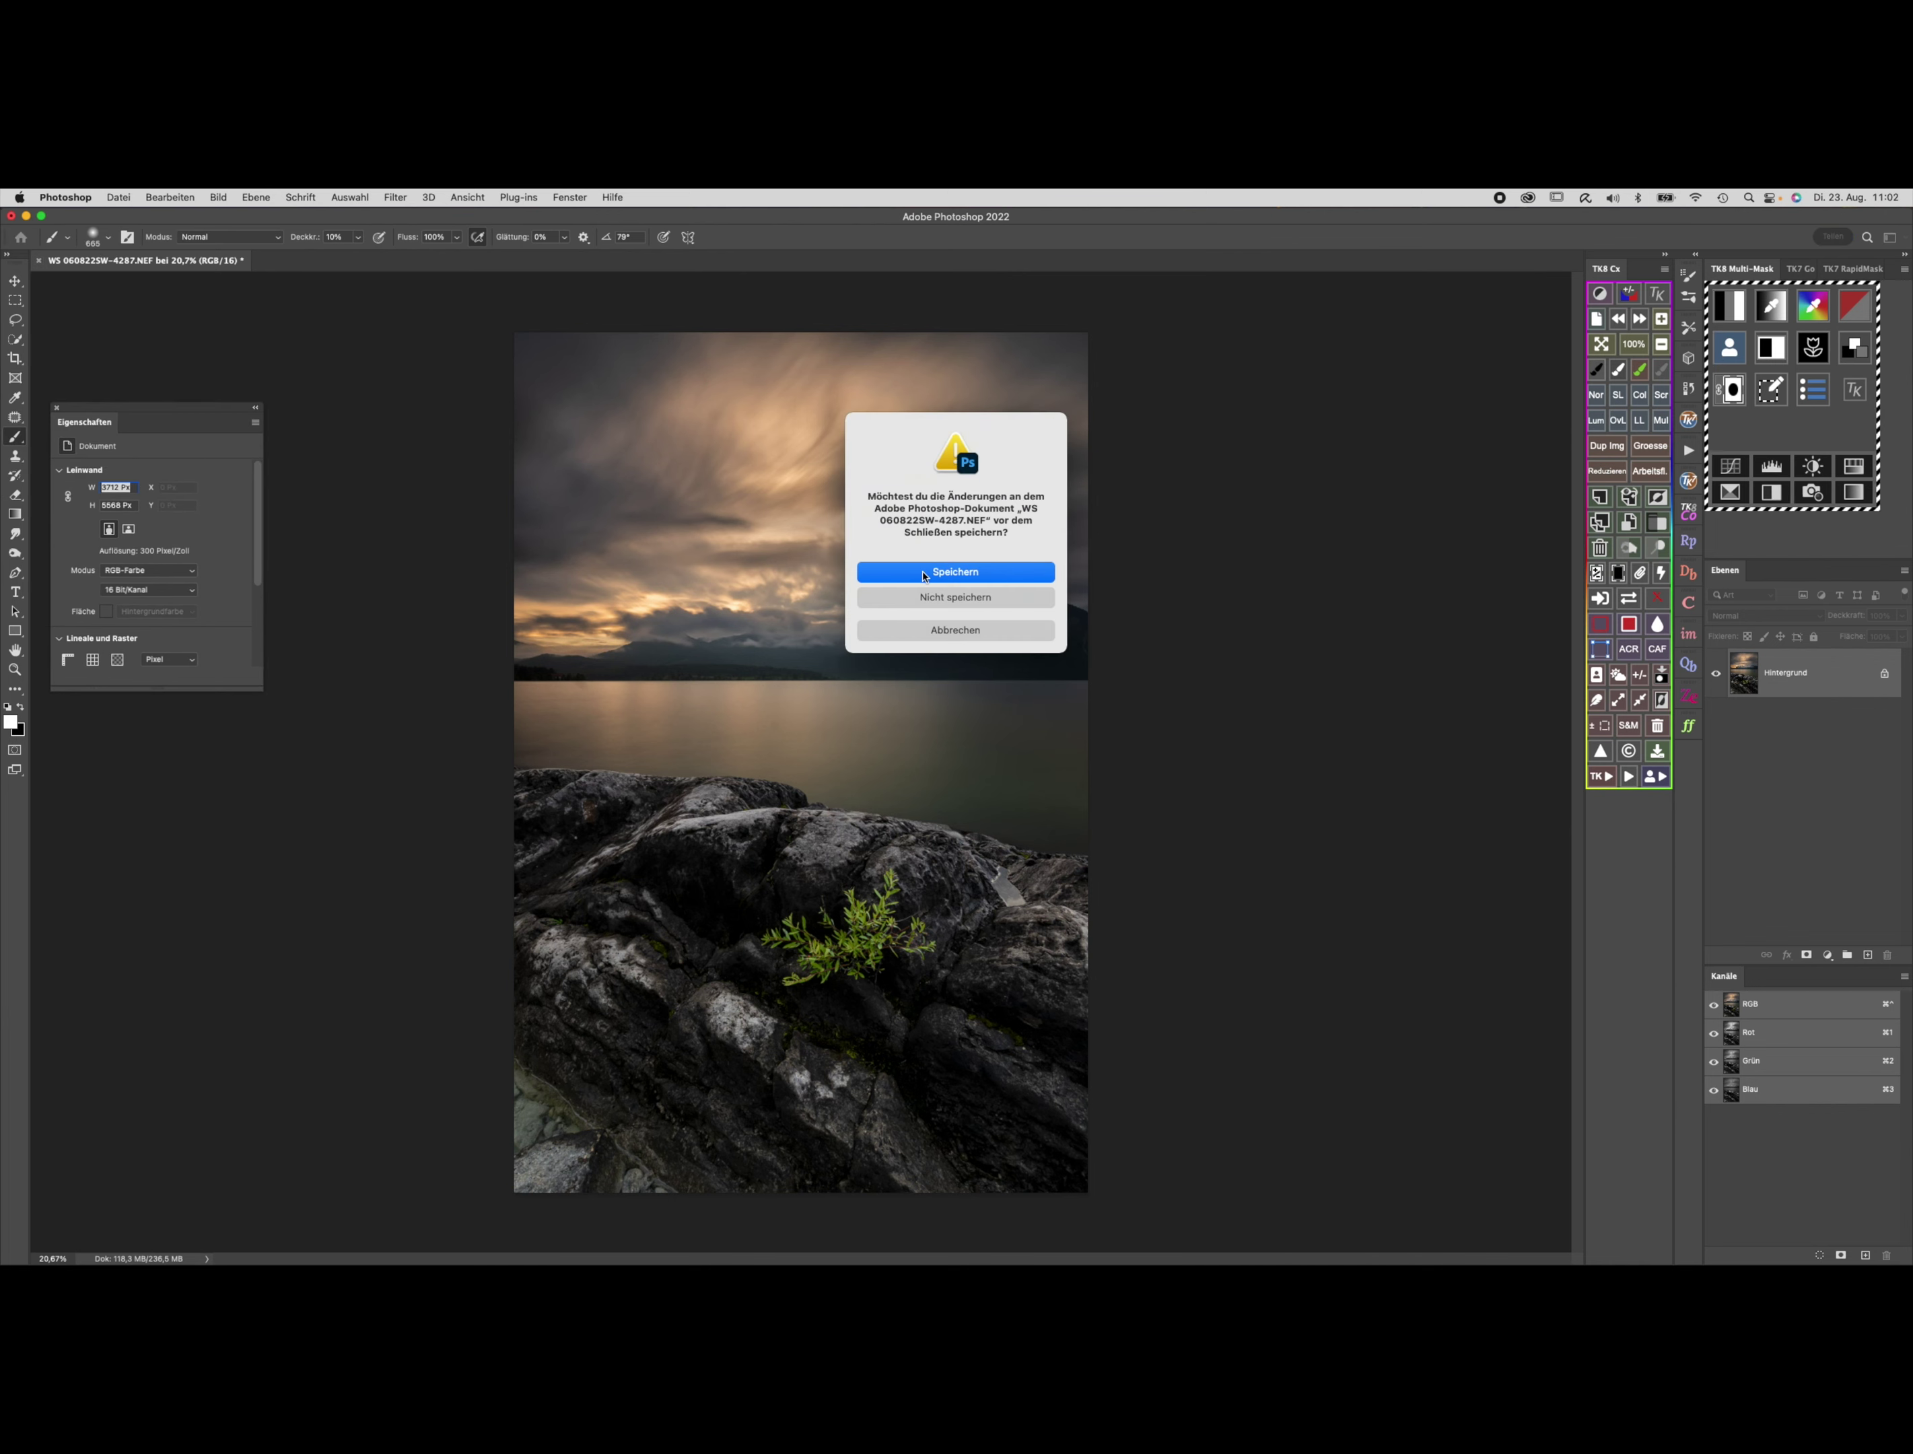
{"action": "left_click", "coordinate": [923, 572]}
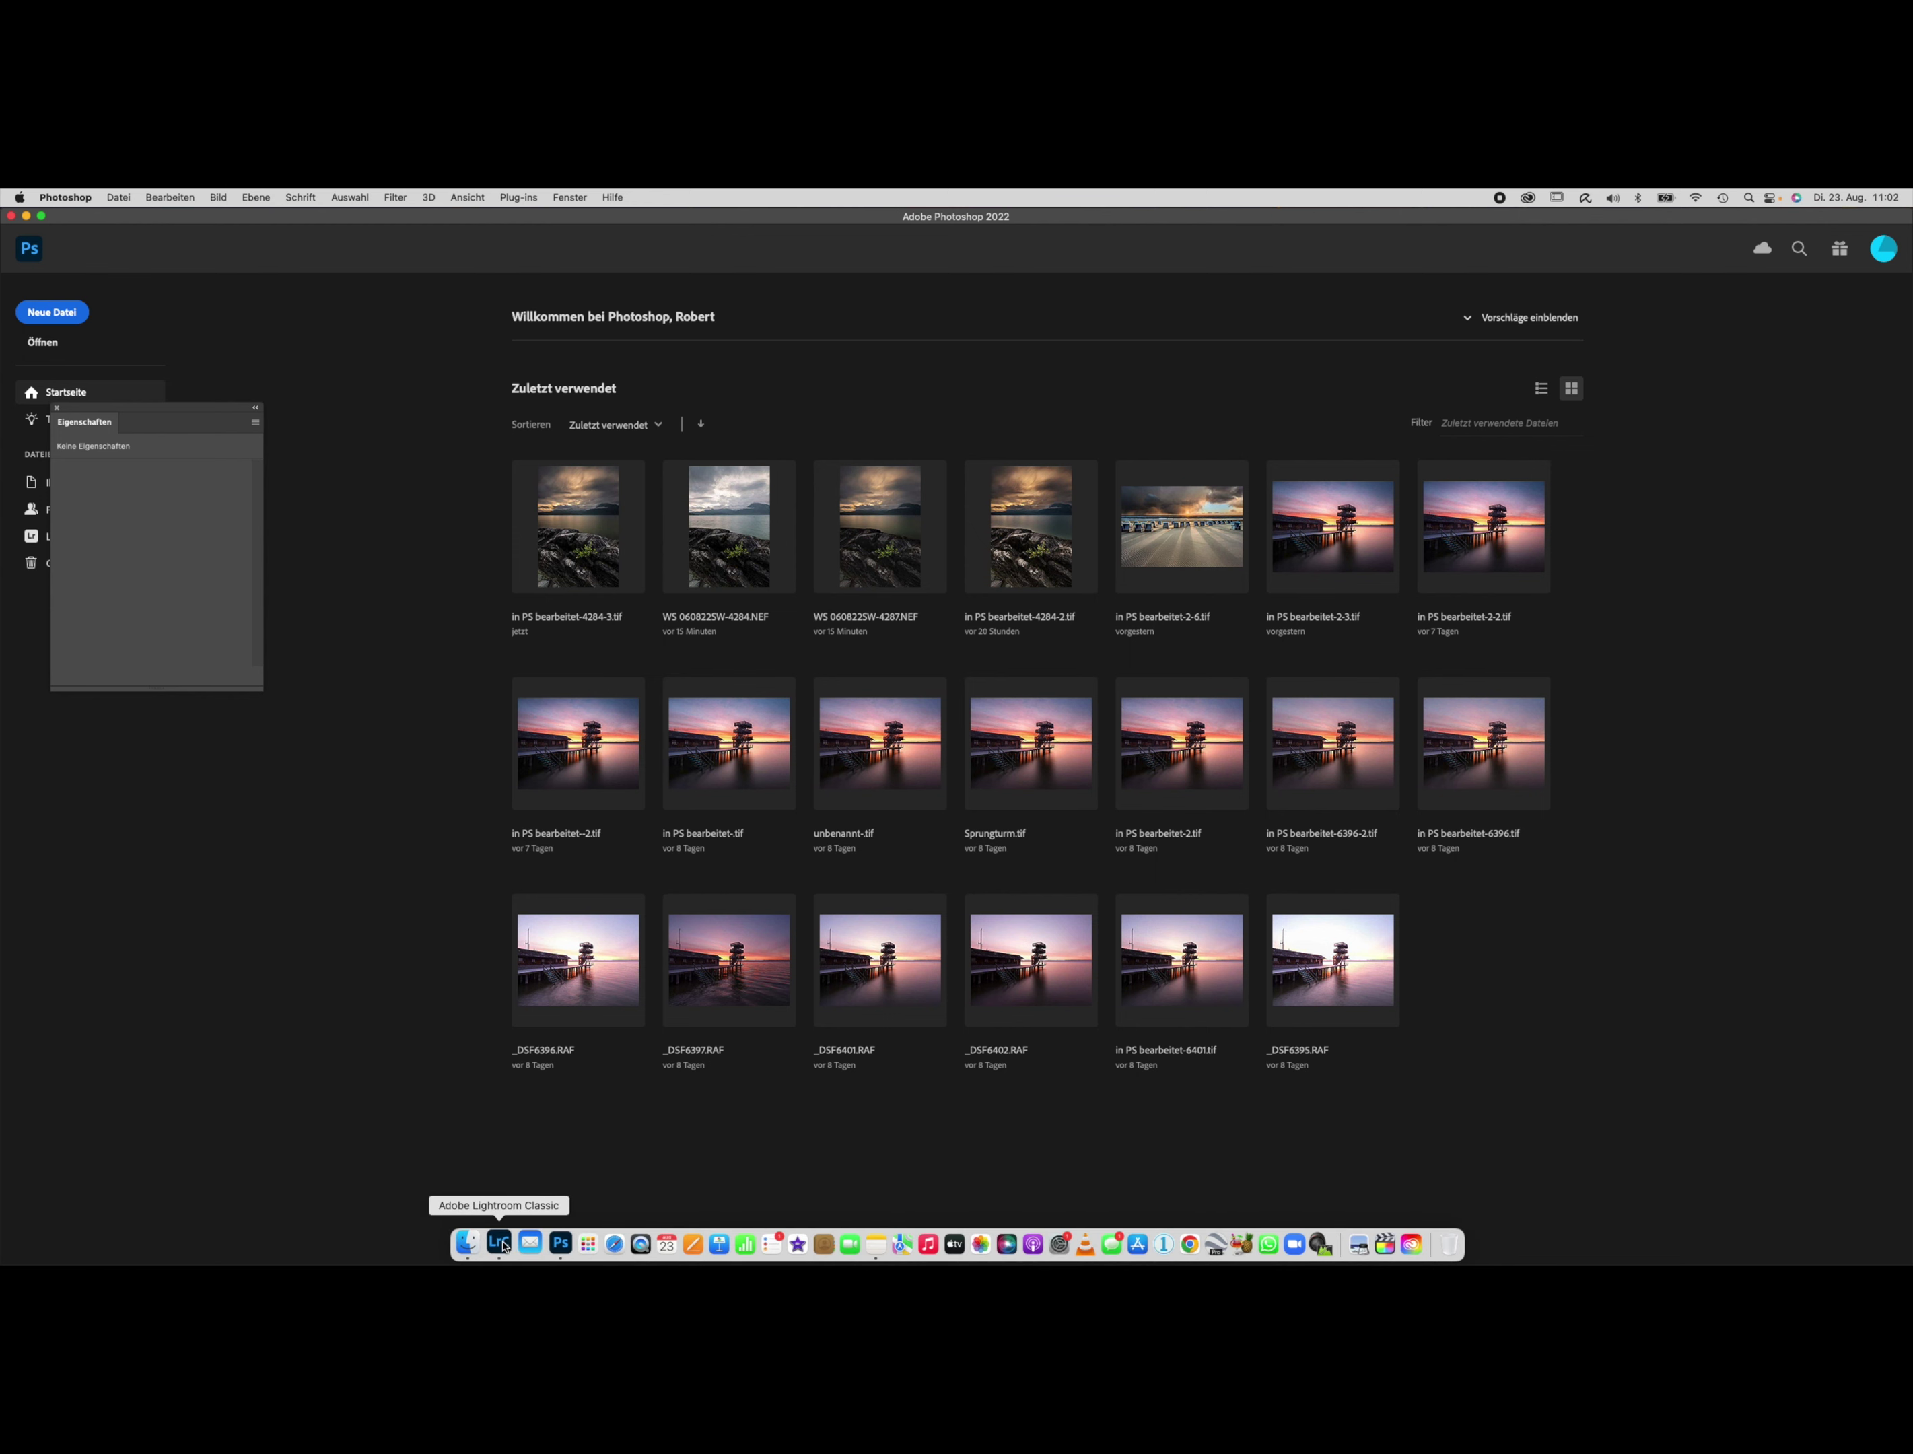
Switch to Lightroom Classic and view the edited TIF large before returning to the grid.
{"action": "left_click", "coordinate": [500, 1244]}
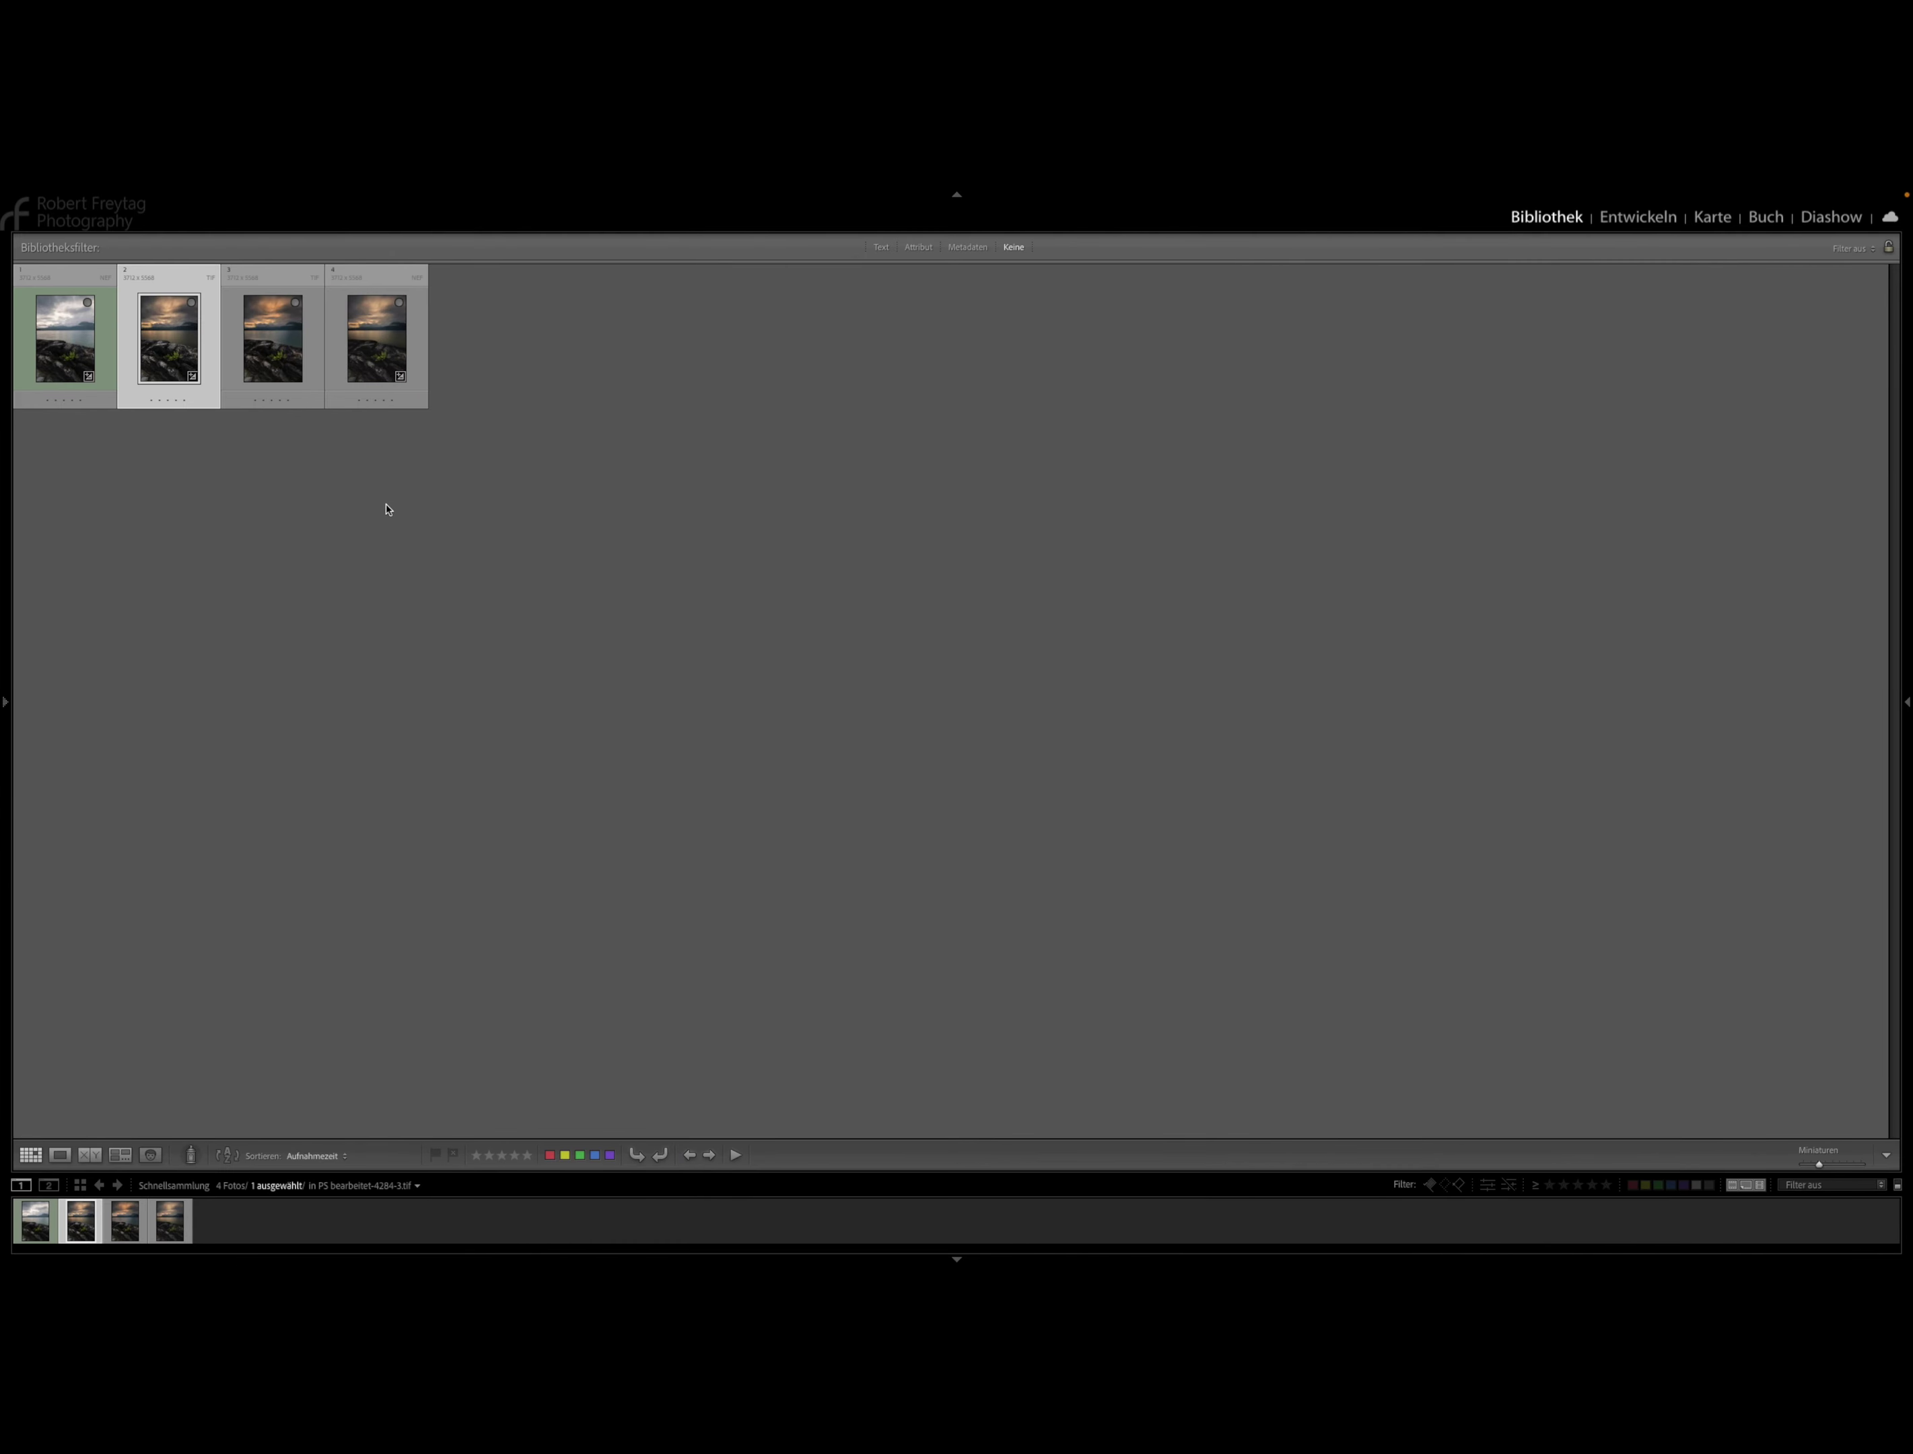
{"action": "double_click", "coordinate": [163, 337]}
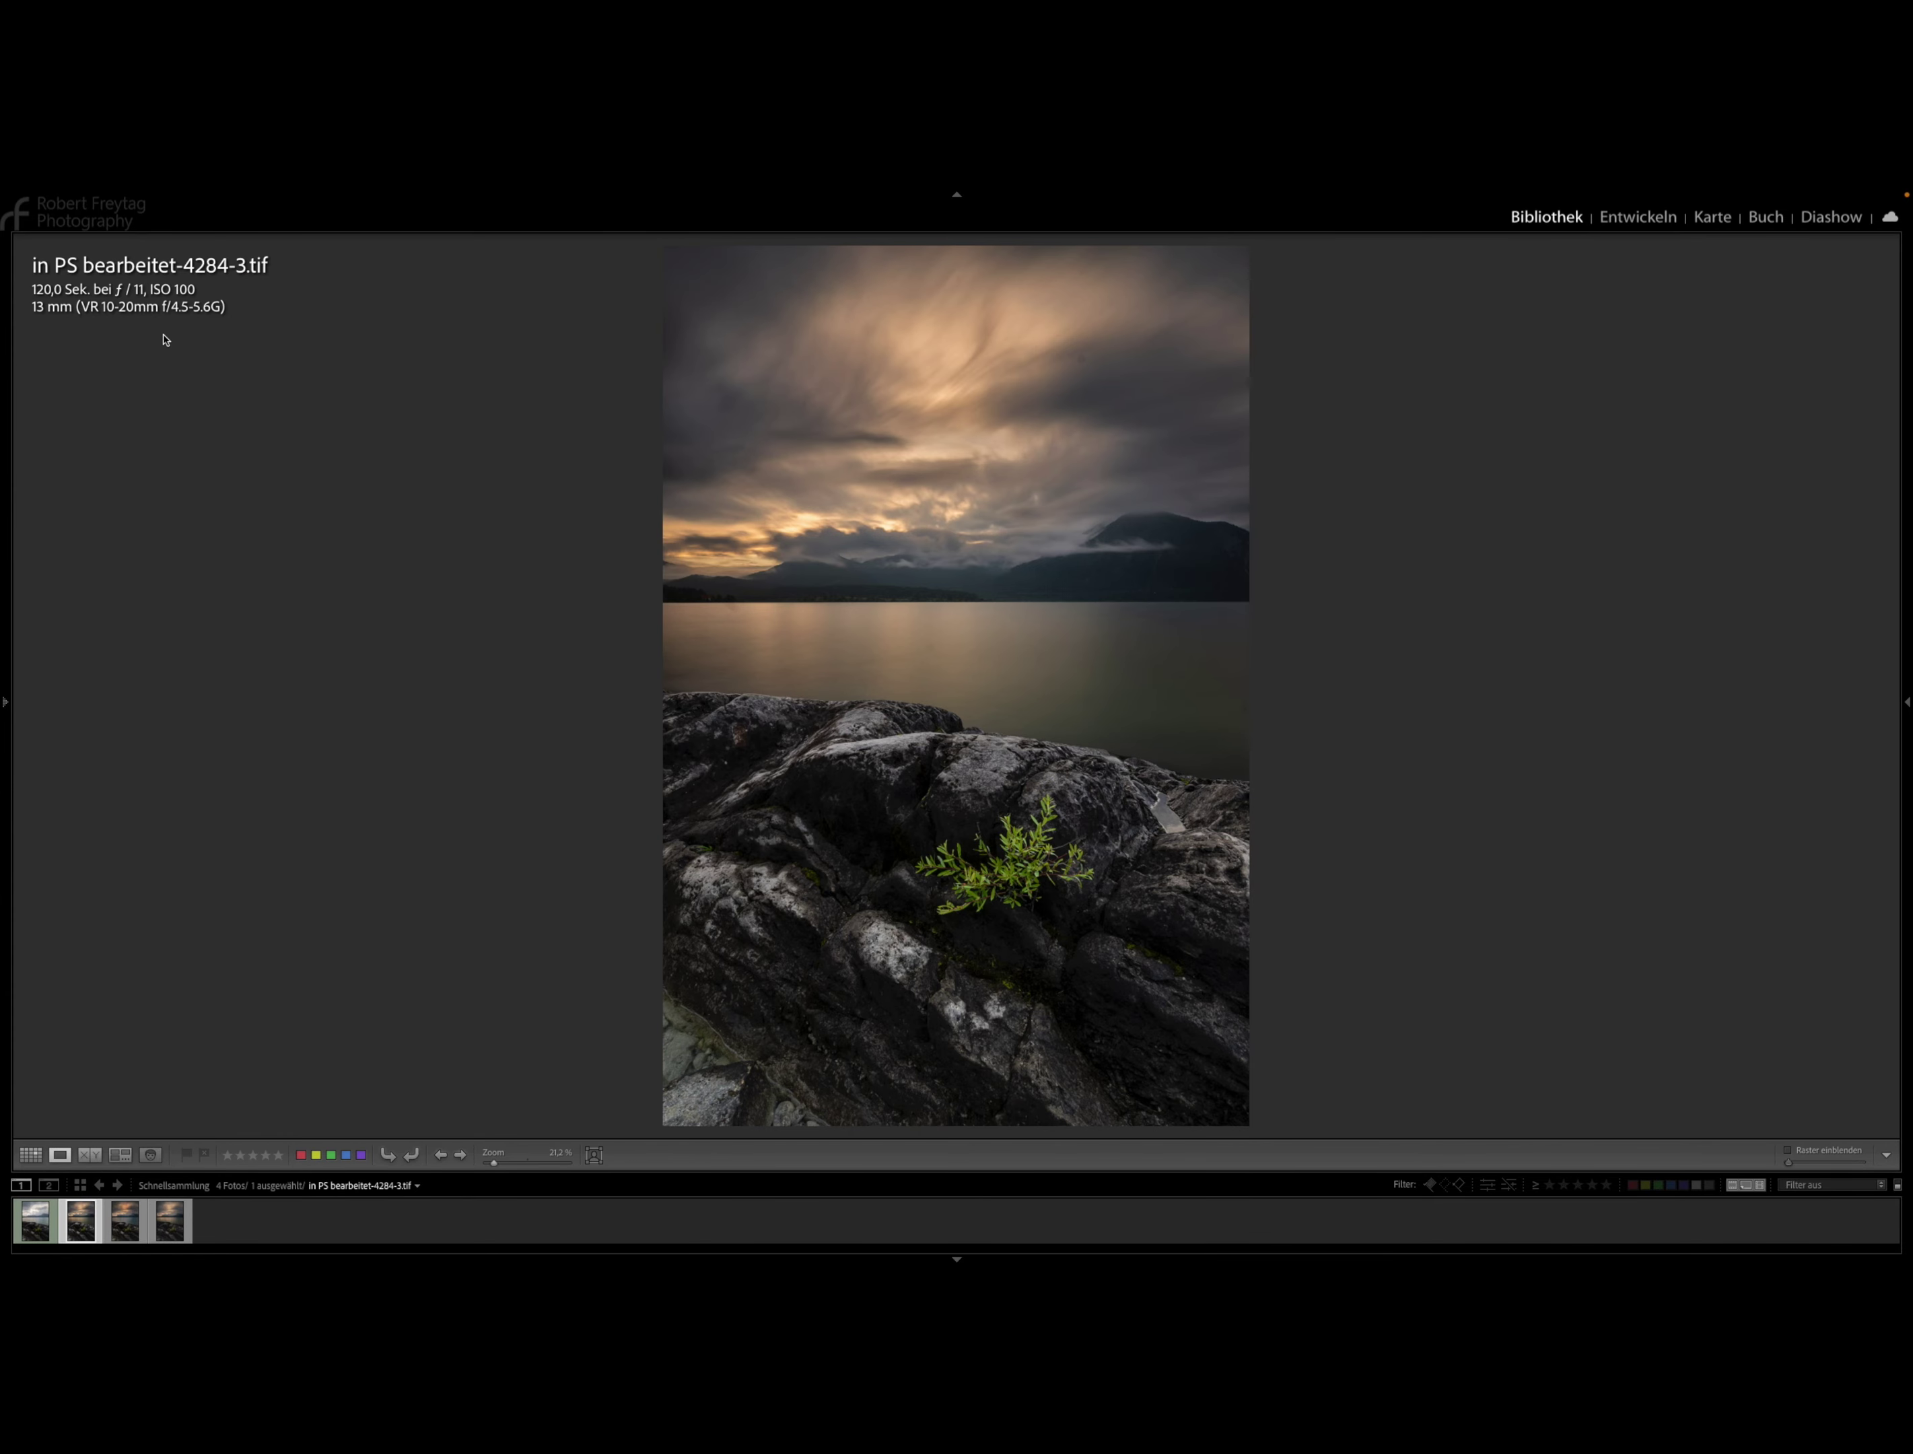
{"action": "key", "text": "g"}
{"action": "mouse_move", "coordinate": [64, 336]}
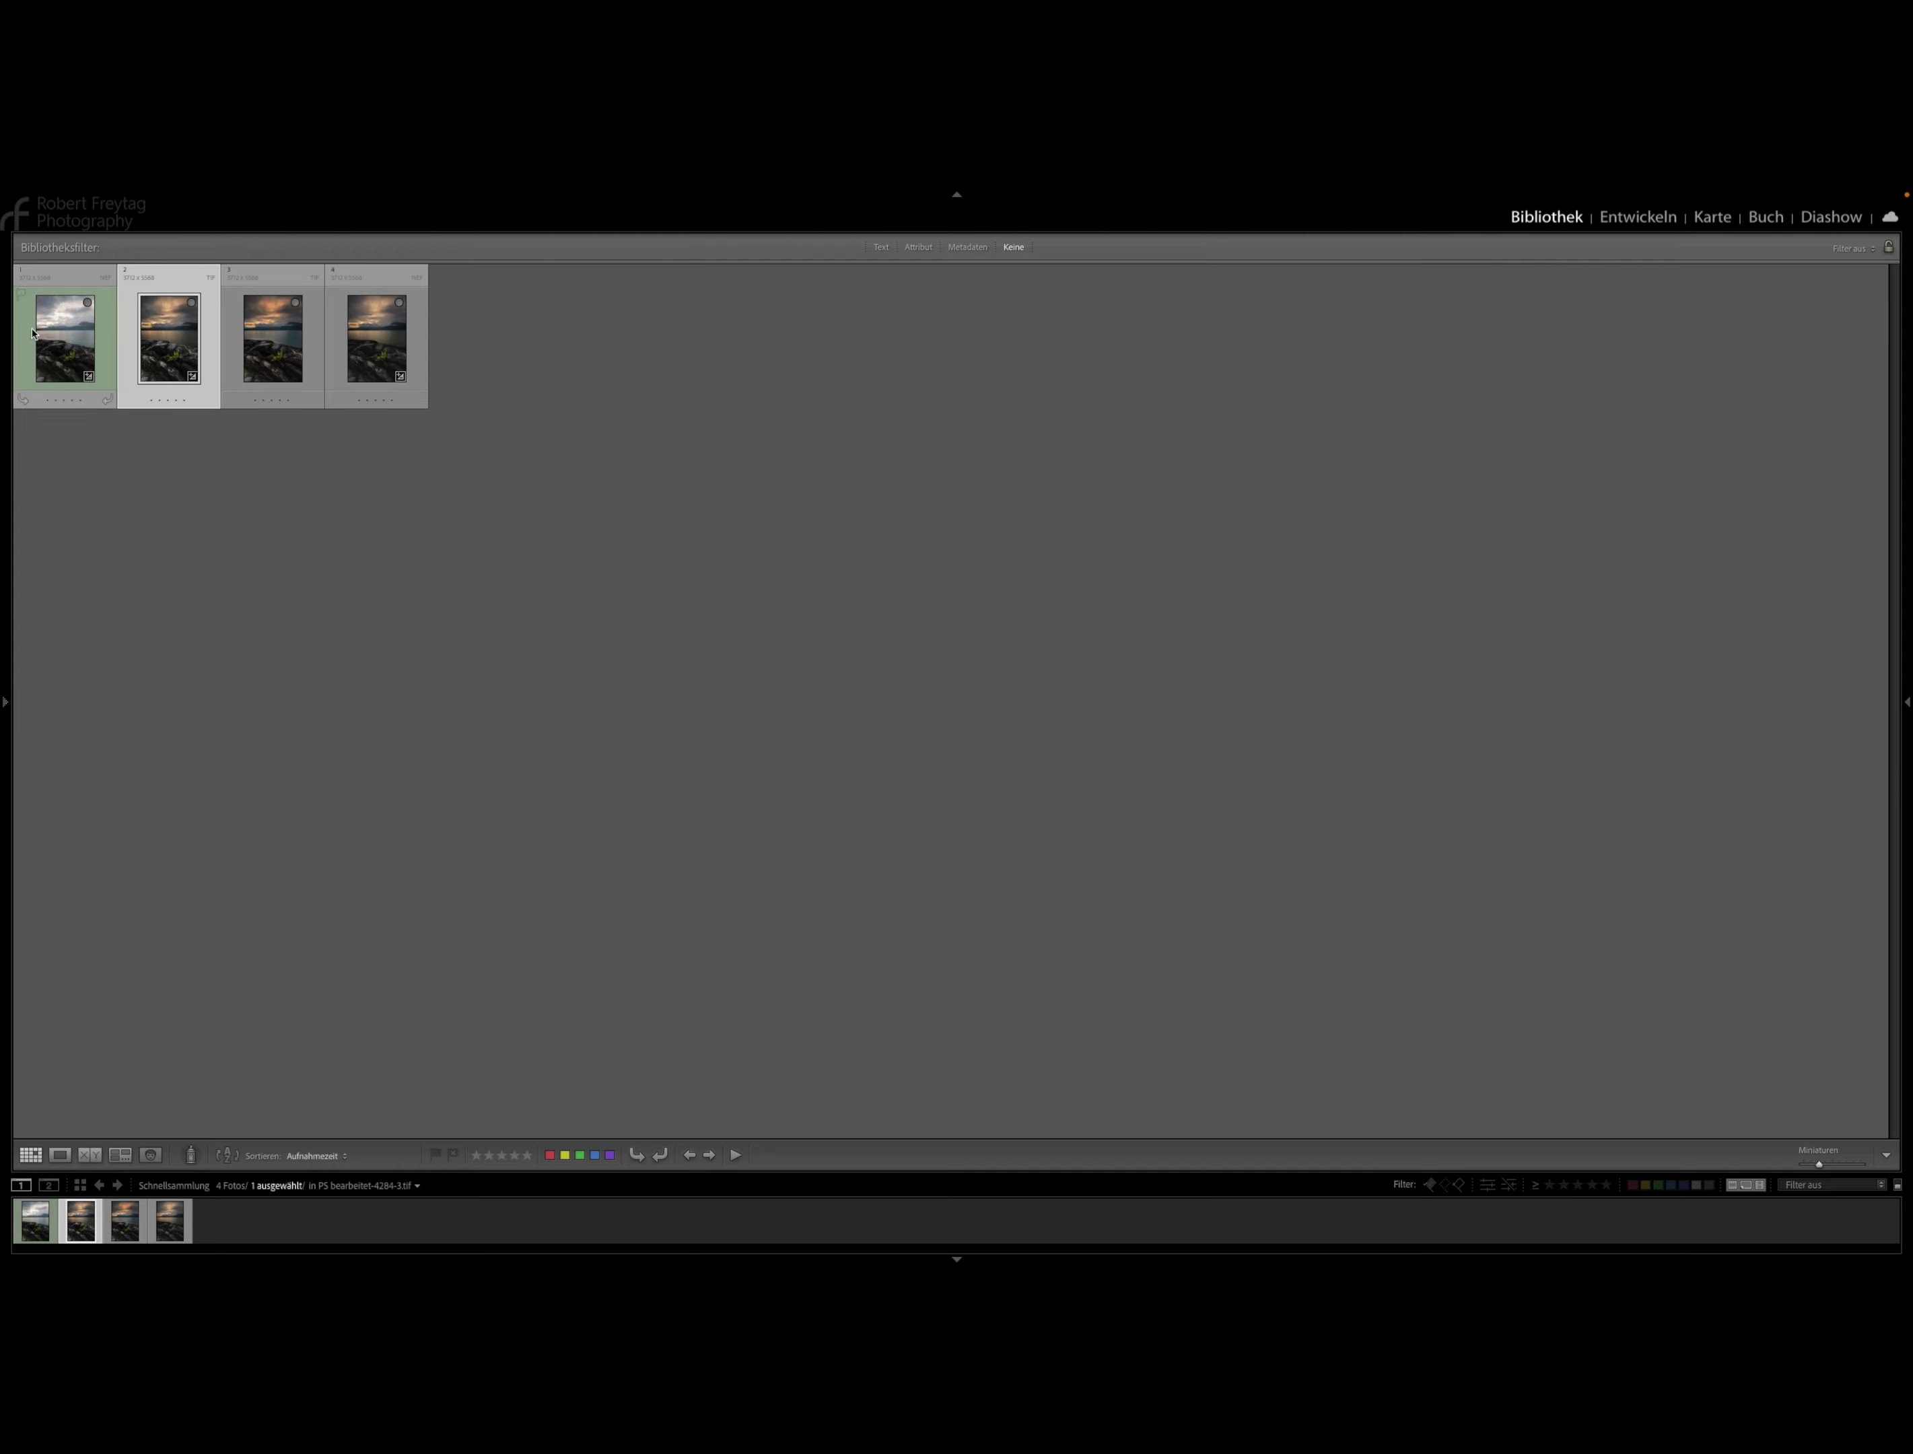
Reset WS 060822SW-4284.NEF to defaults and show it beside the edited TIF in Compare view.
{"action": "left_click", "coordinate": [62, 350]}
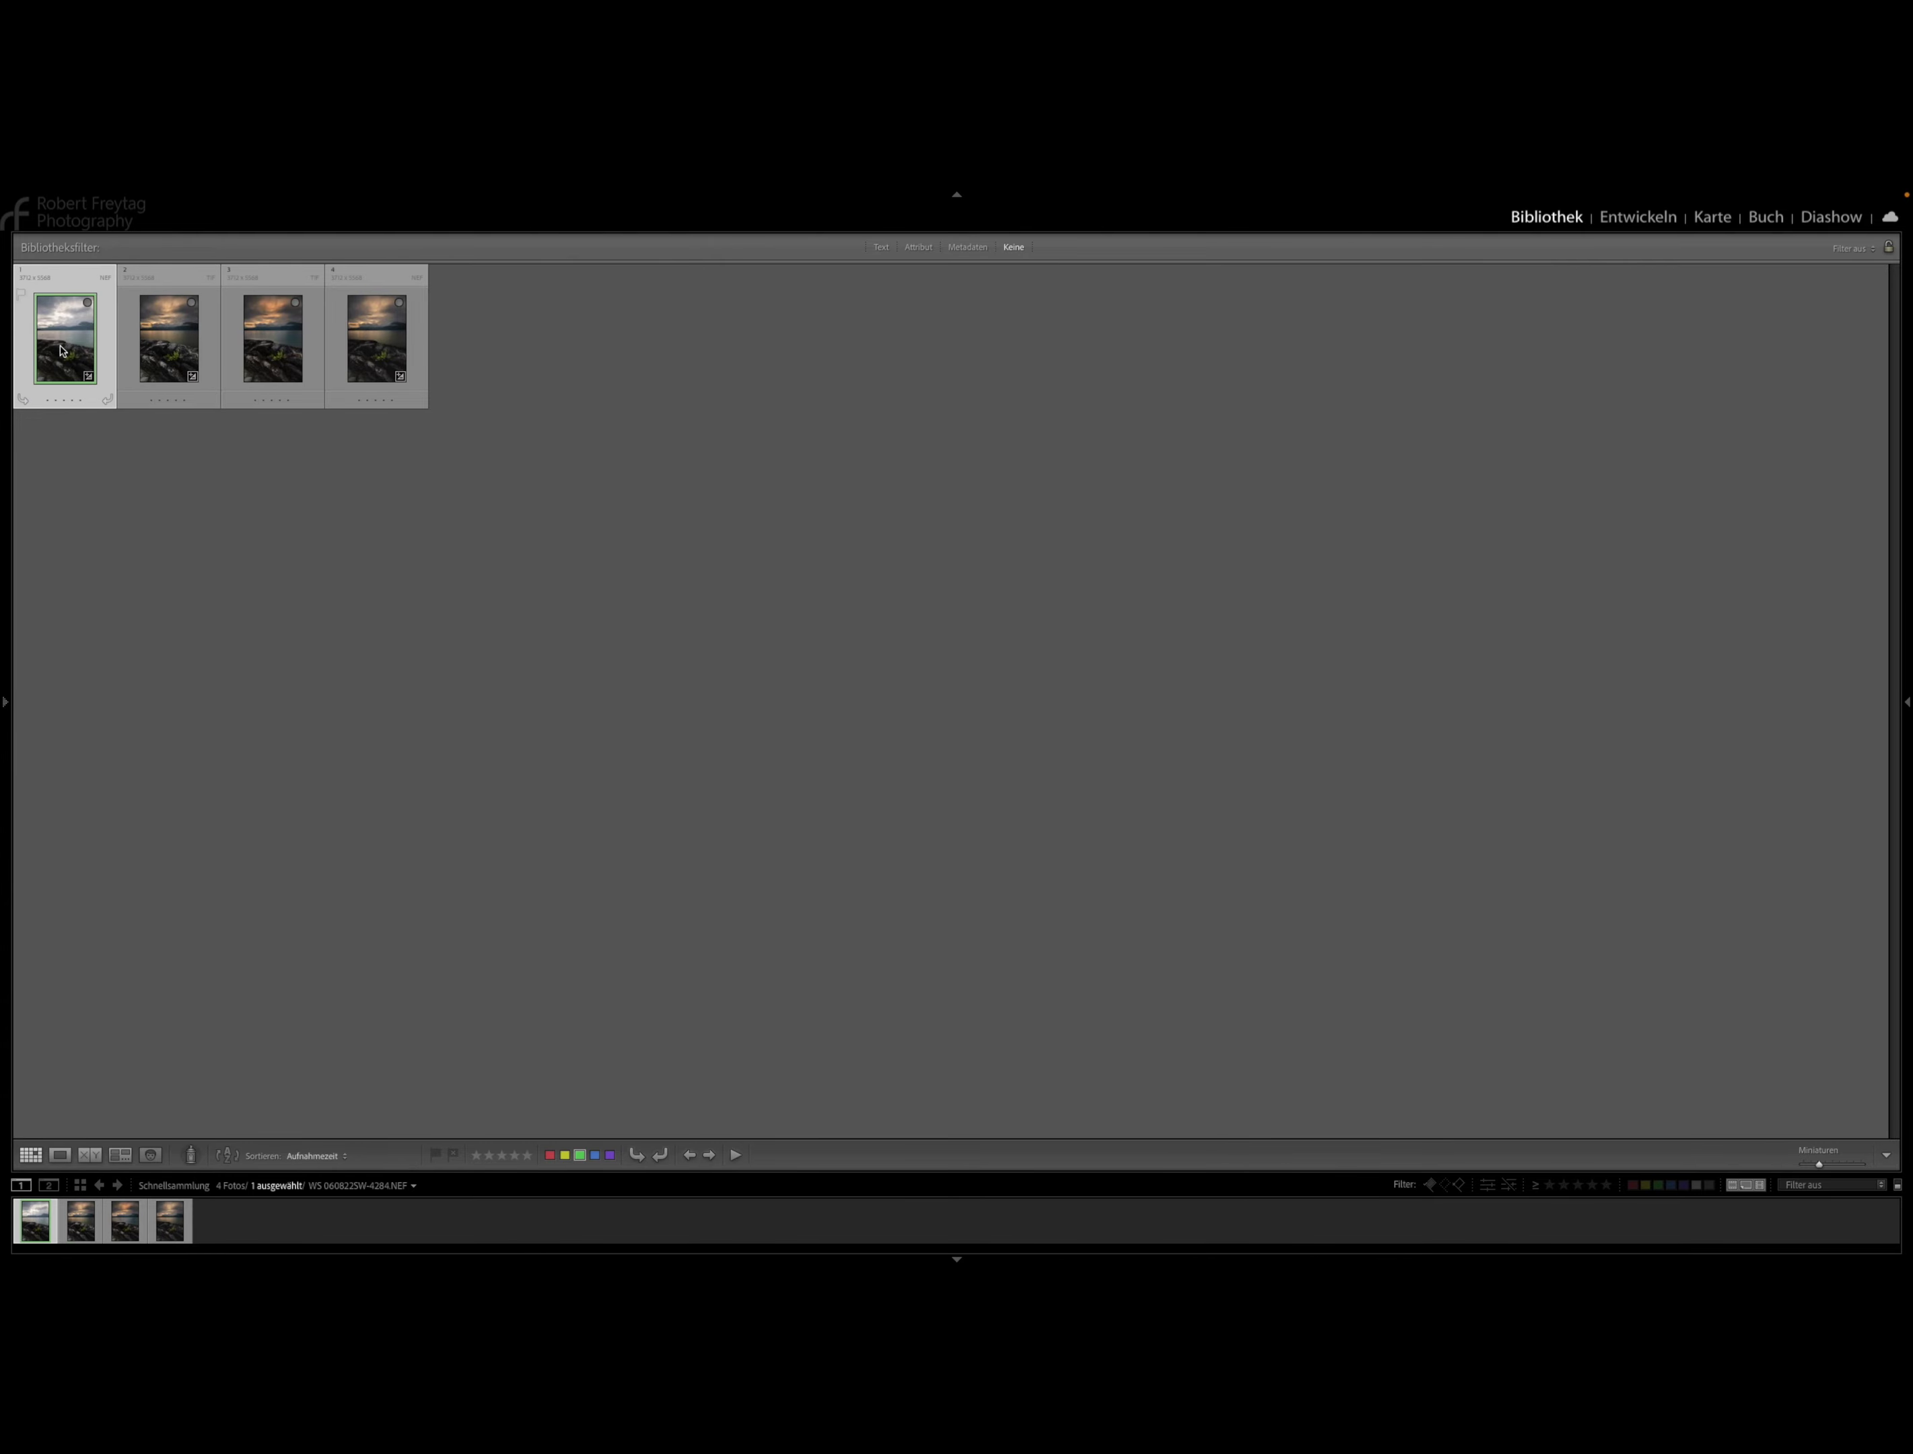
{"action": "key", "text": "e"}
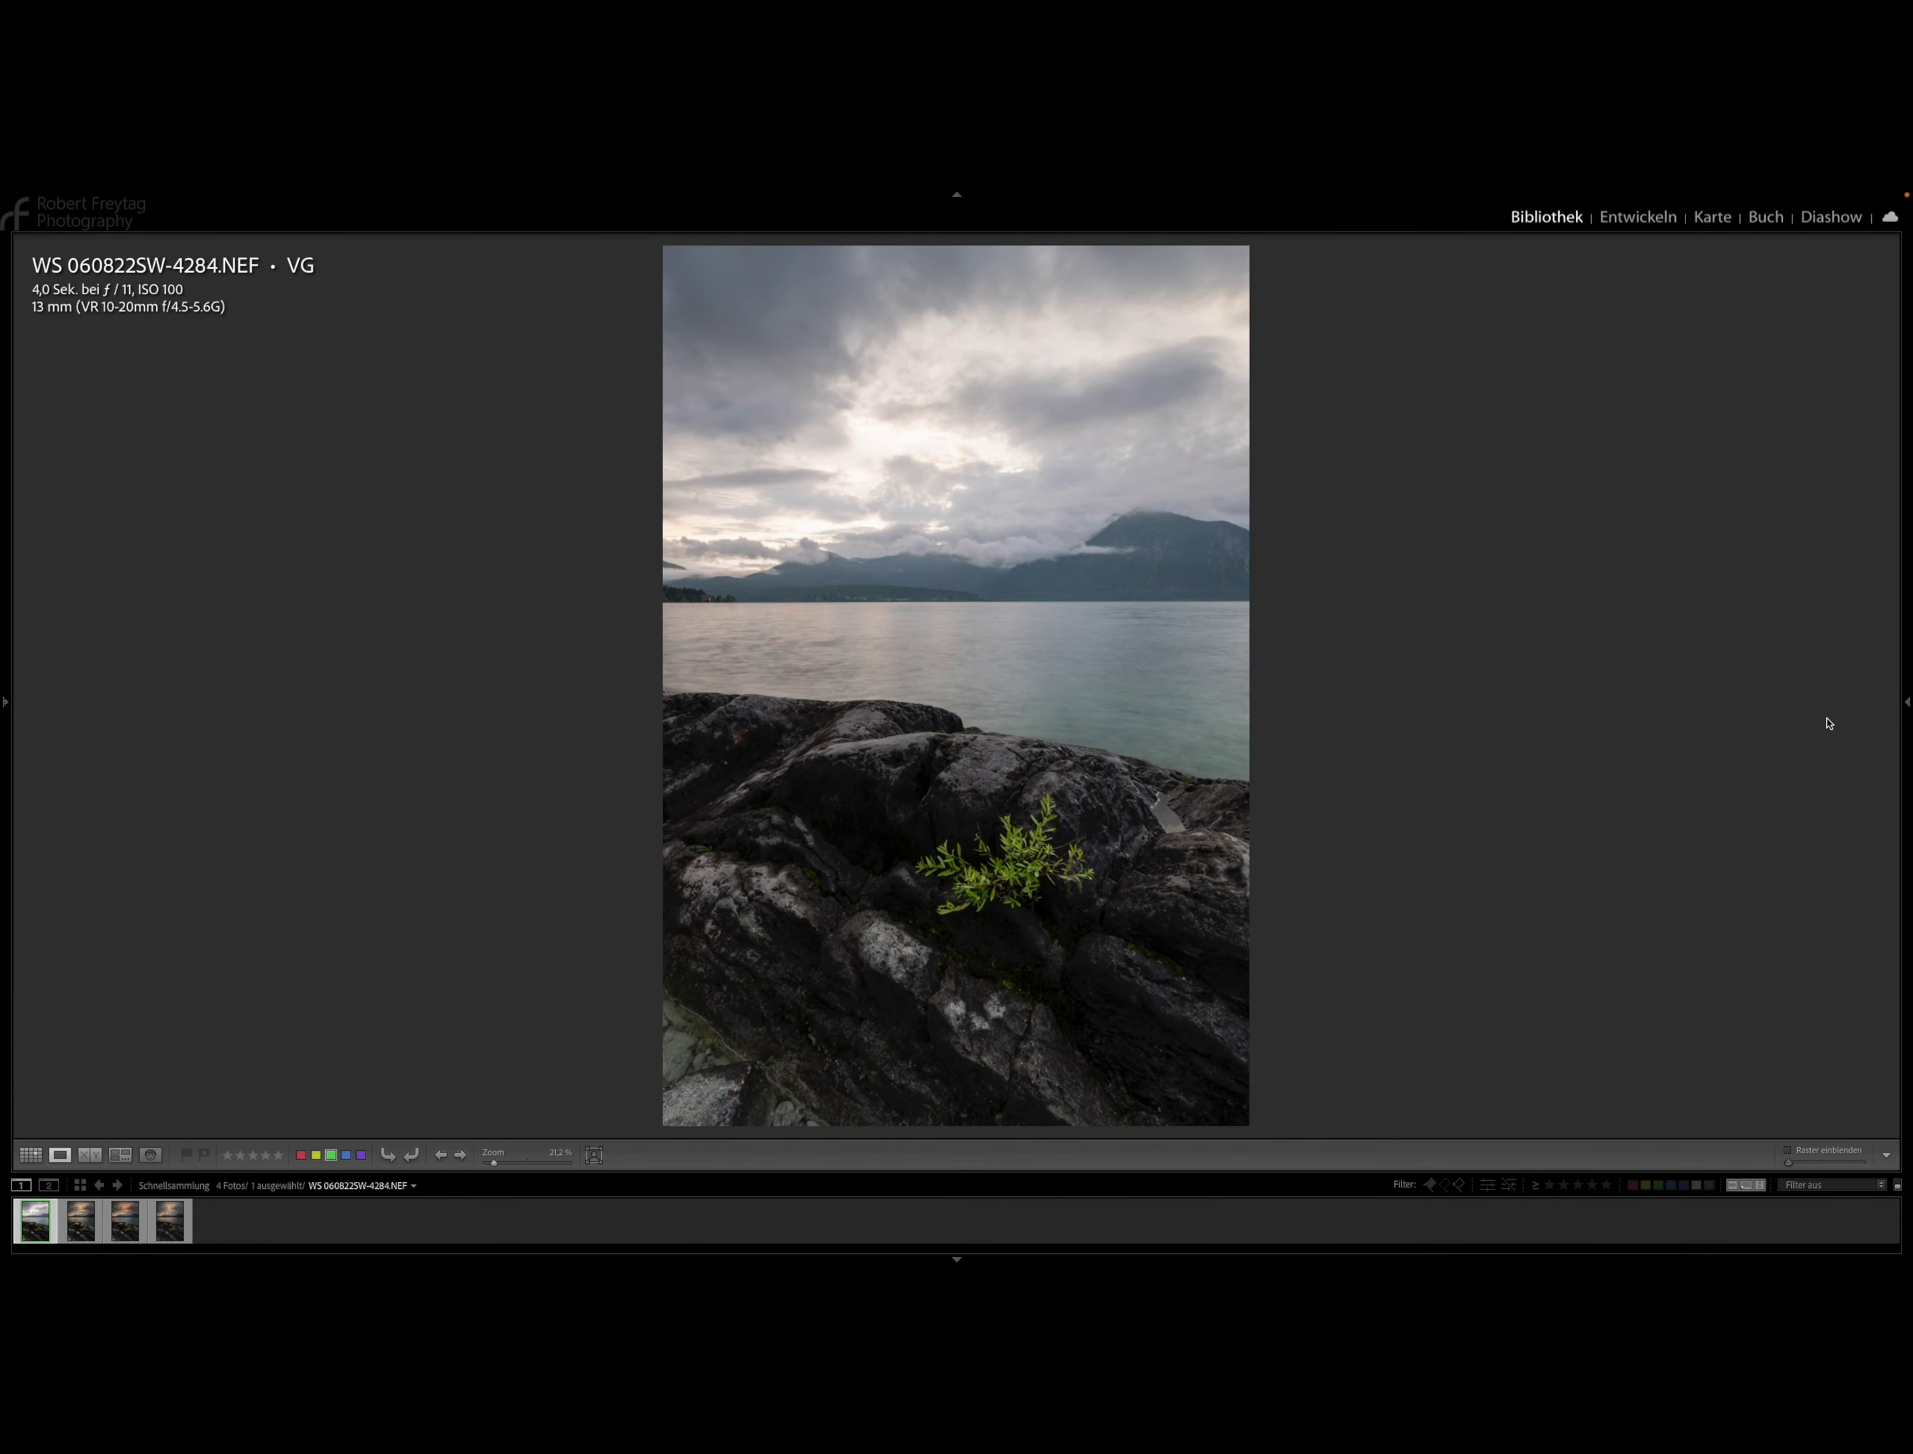
{"action": "key", "text": "d"}
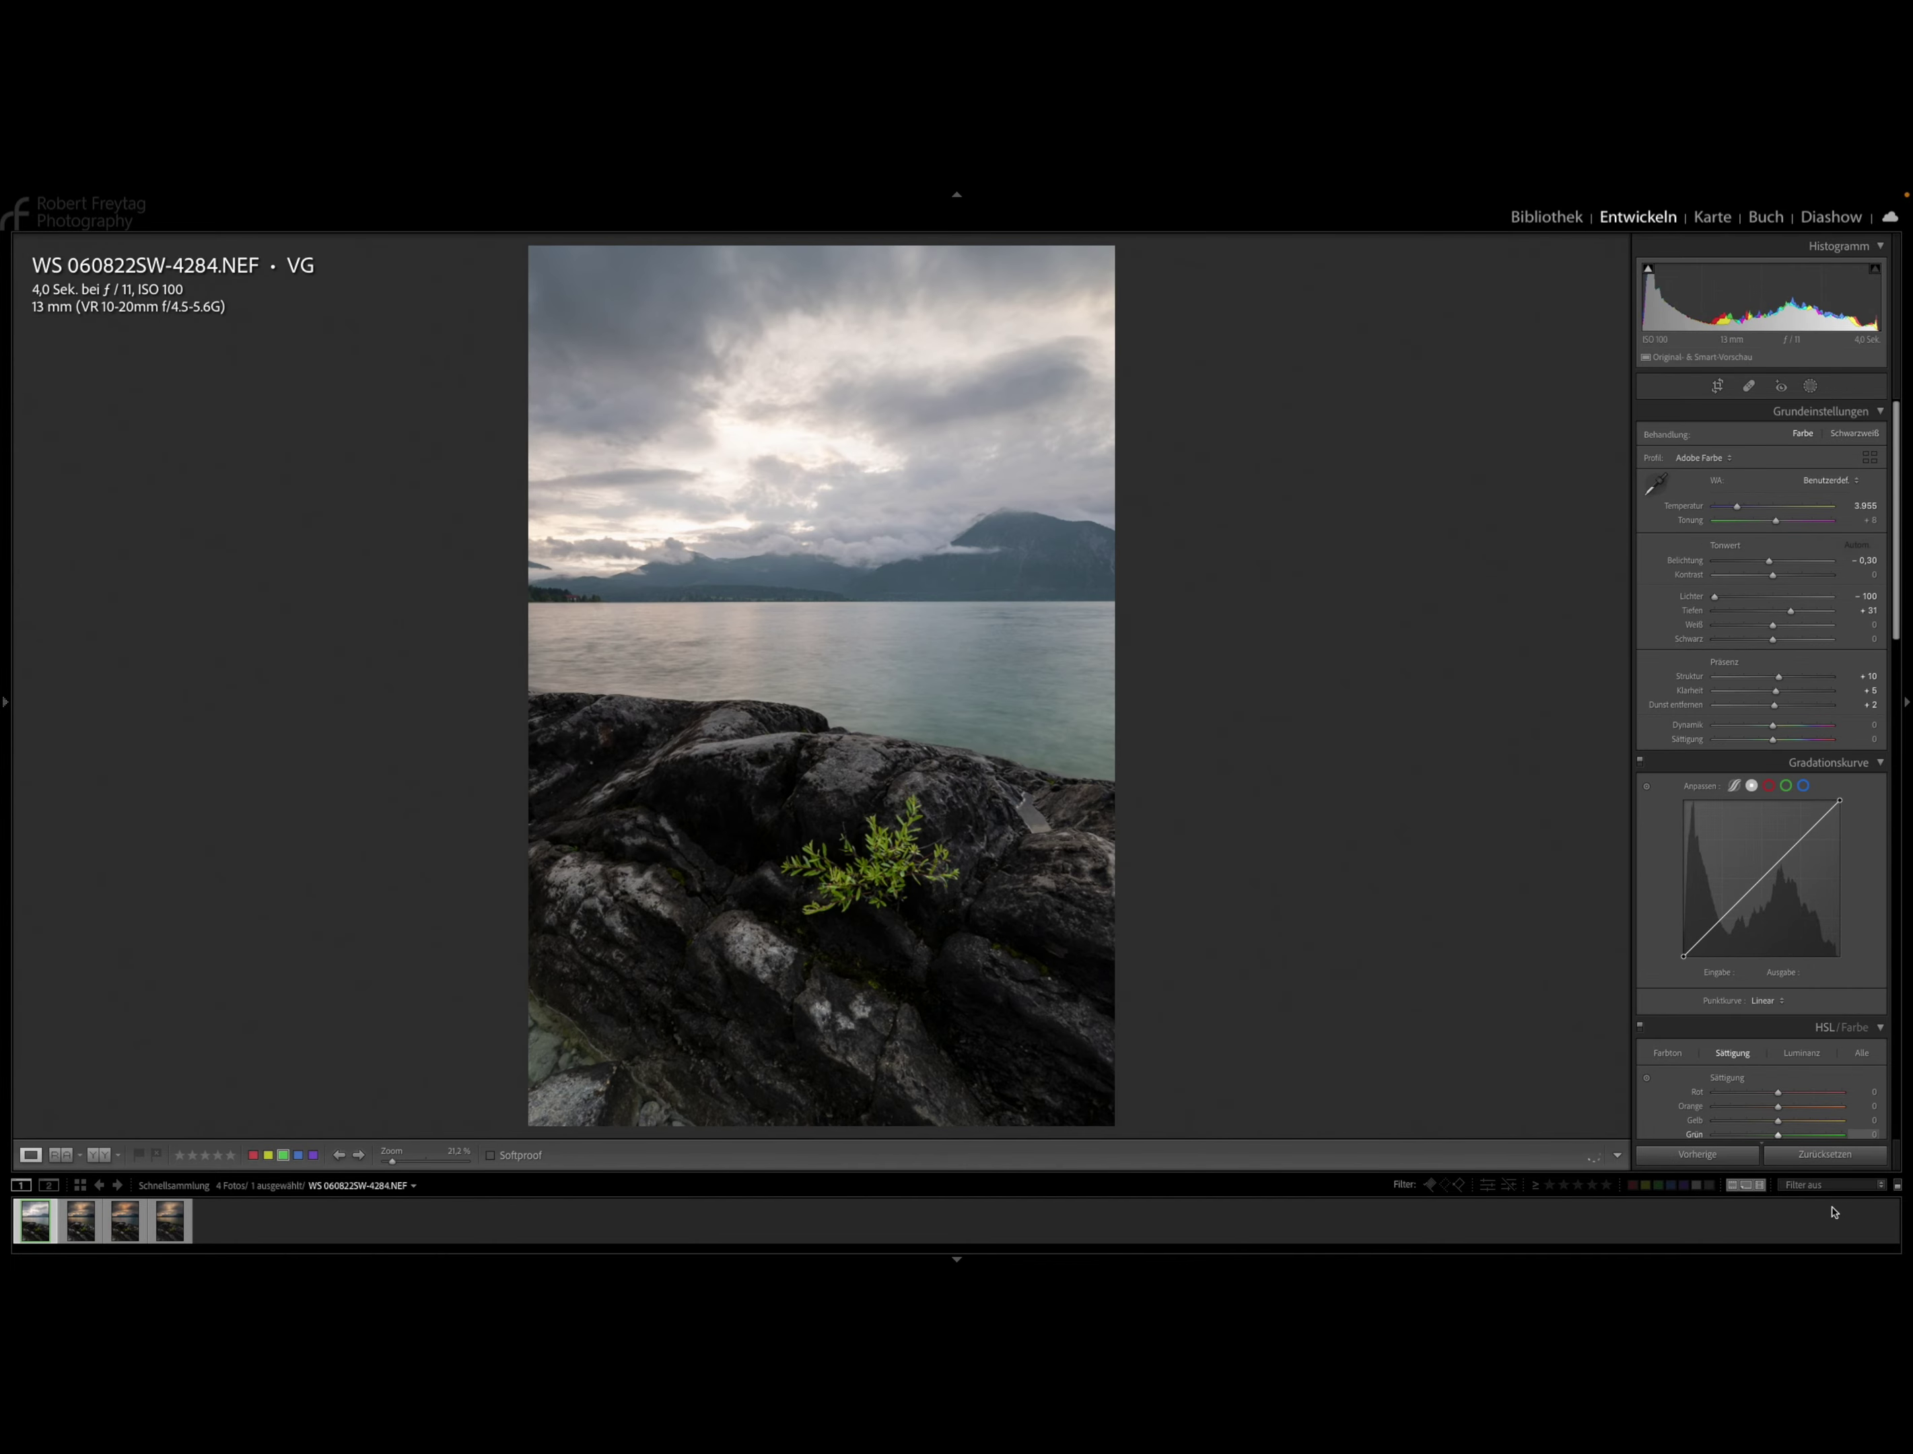
{"action": "left_click", "coordinate": [1826, 1157]}
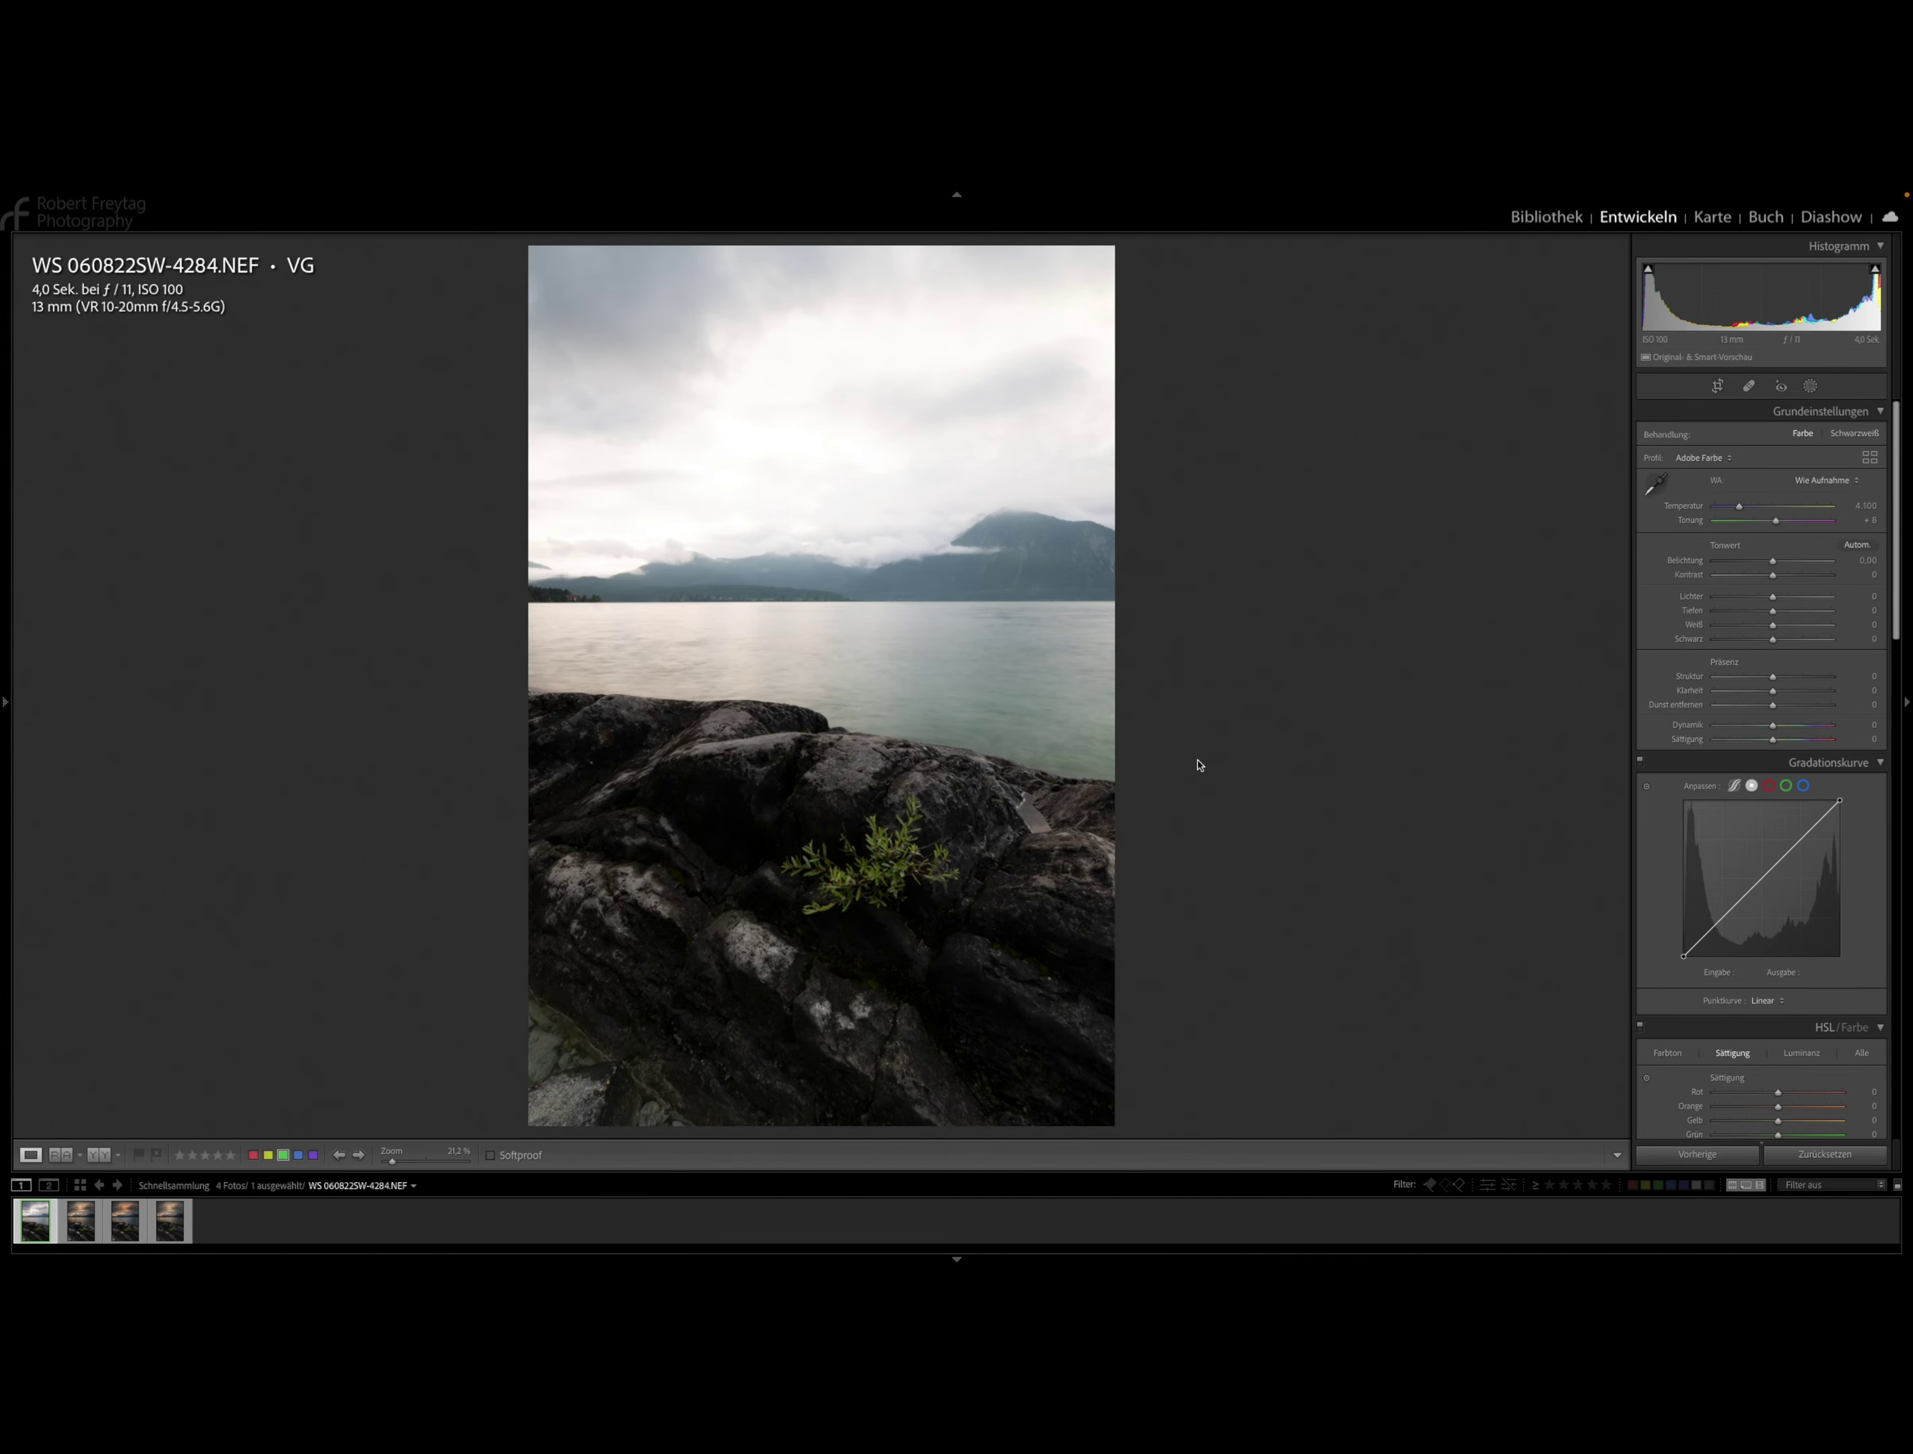
{"action": "key", "text": "g"}
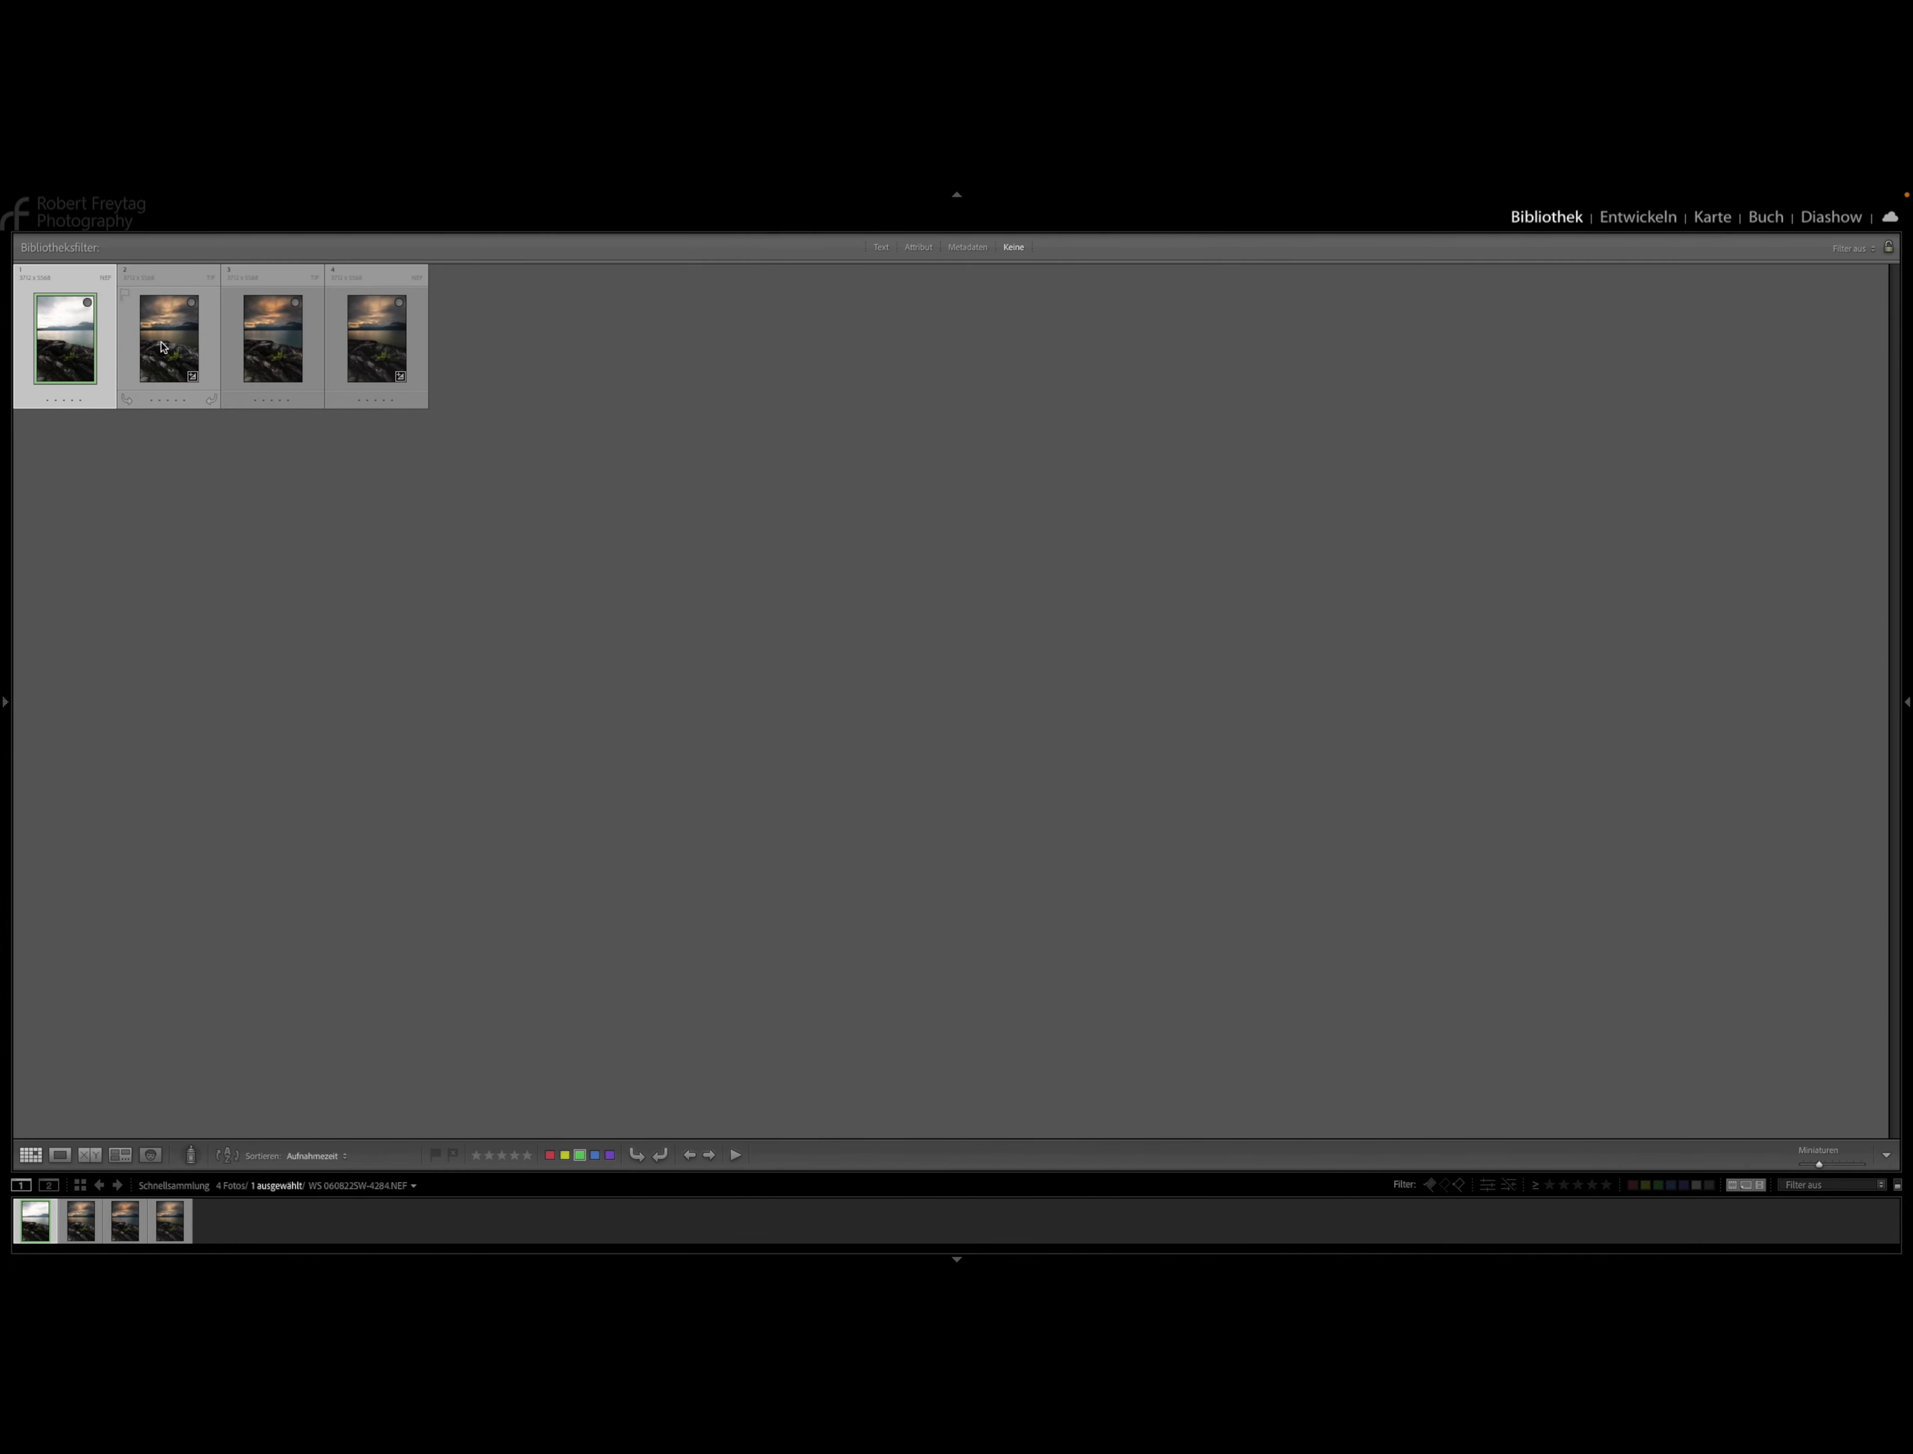
{"action": "left_click", "coordinate": [161, 347], "text": "ctrl"}
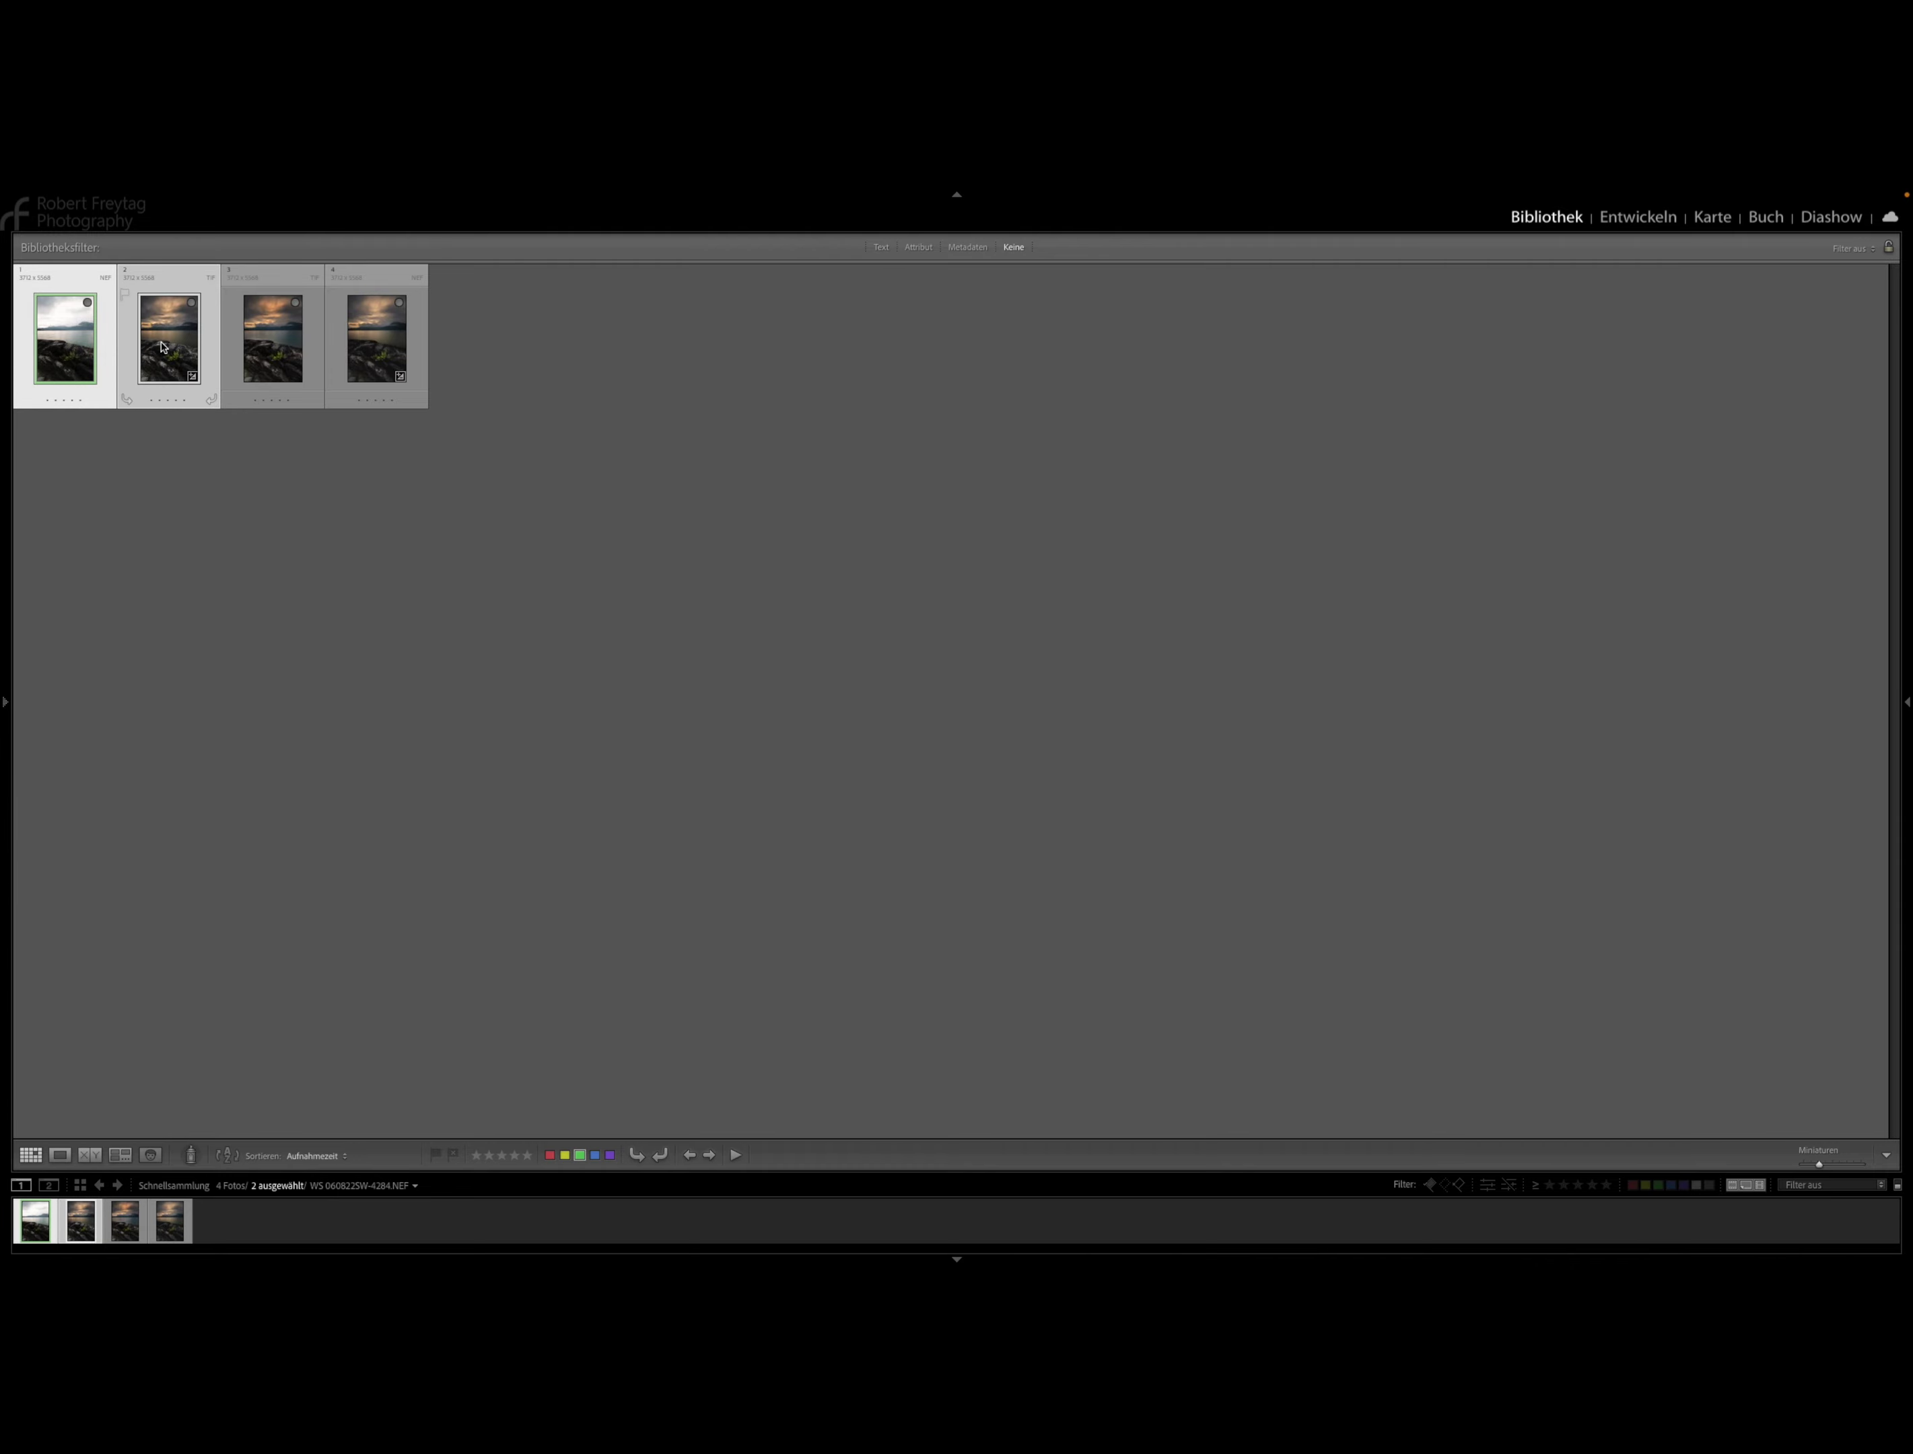
{"action": "left_click", "coordinate": [90, 1155]}
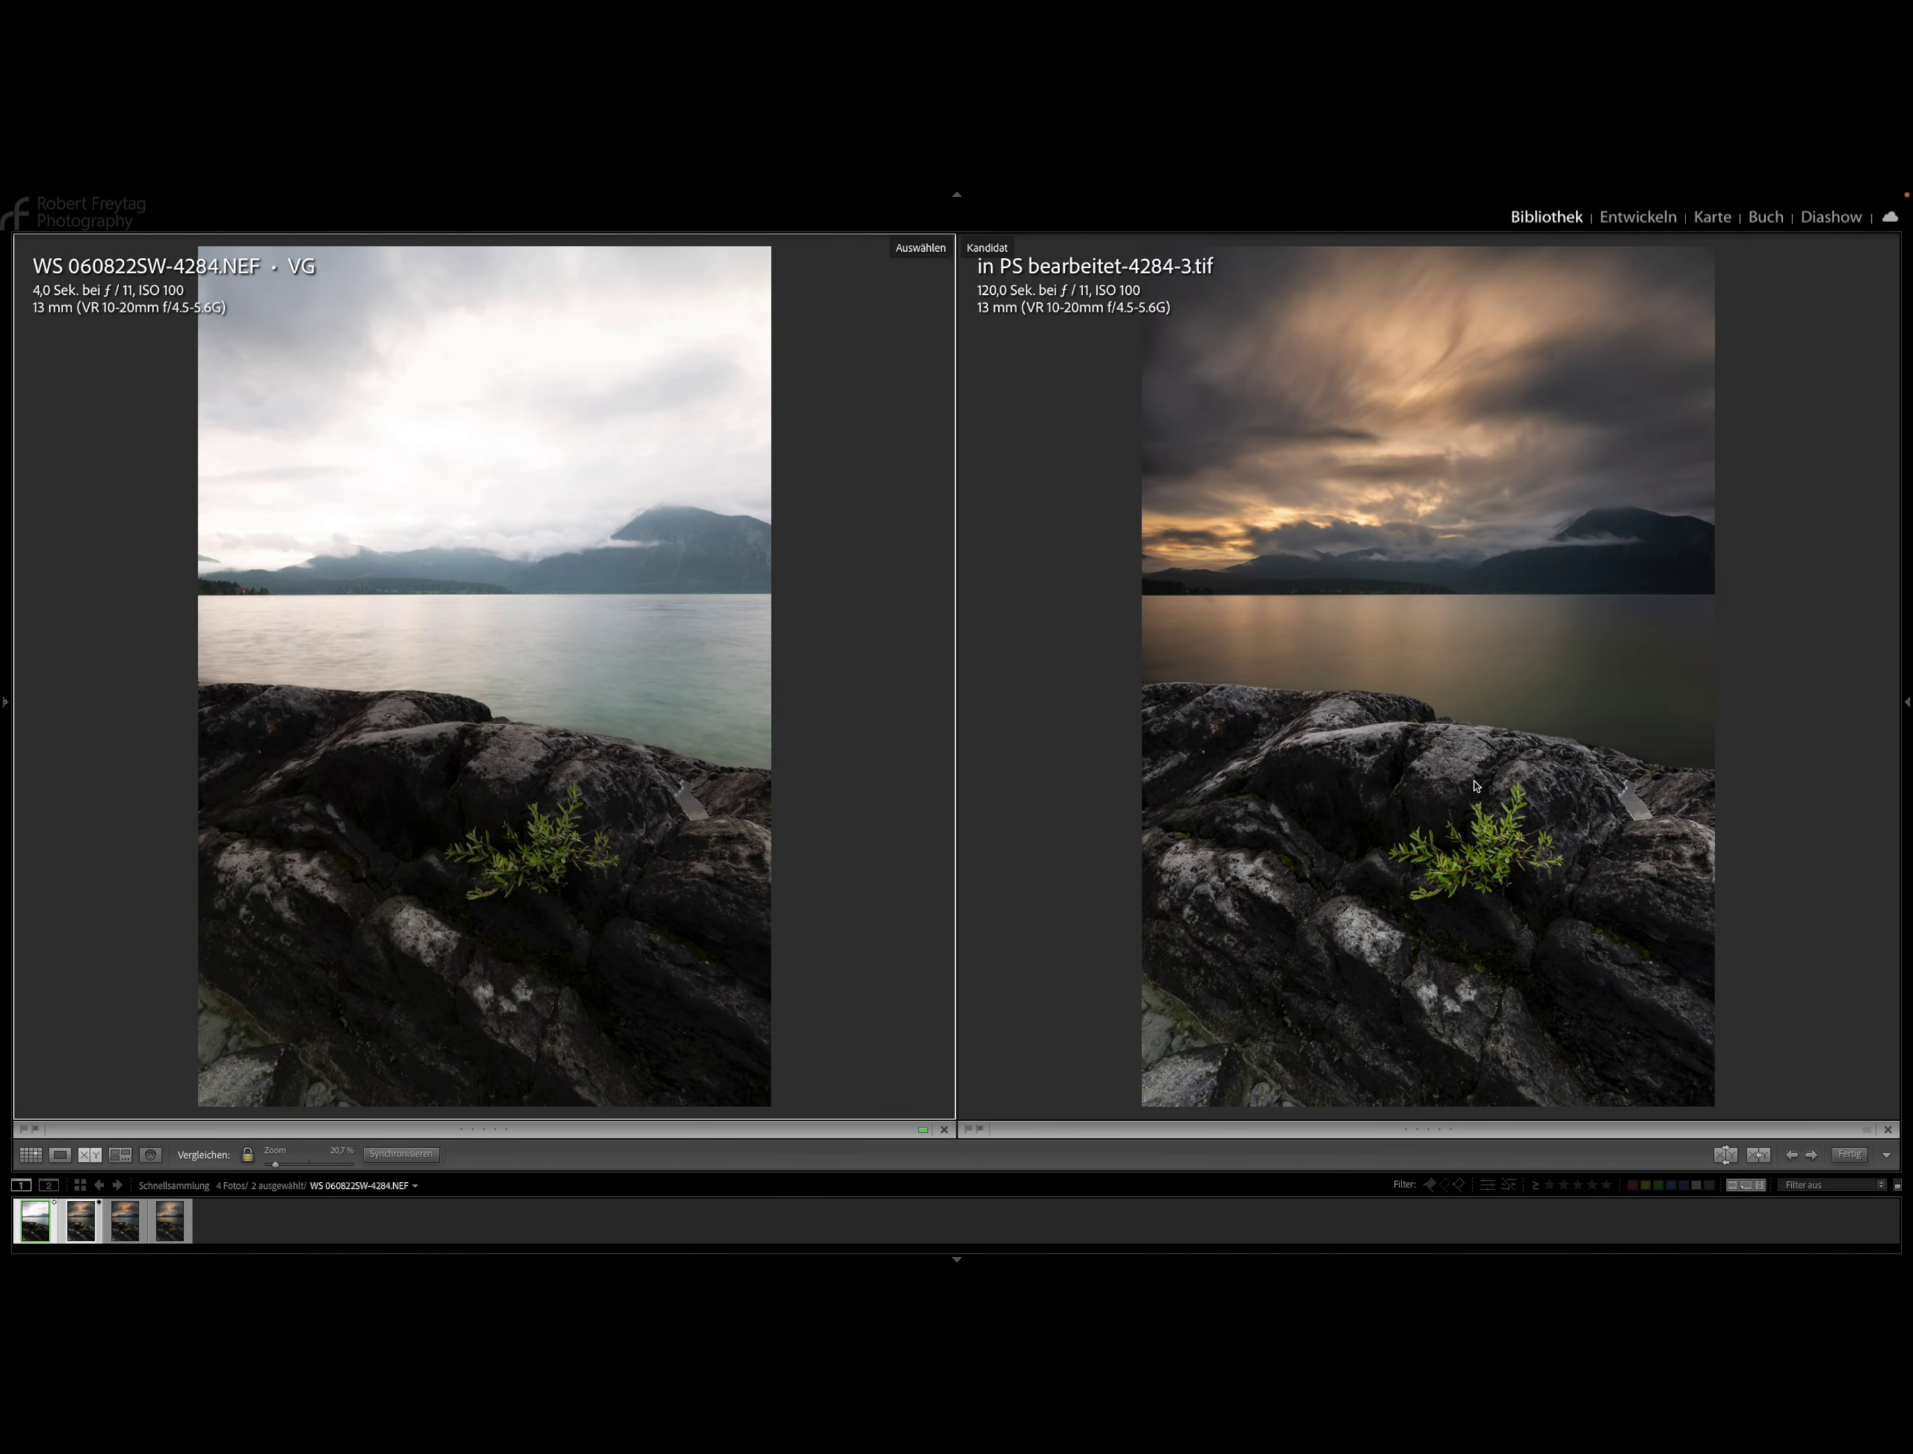